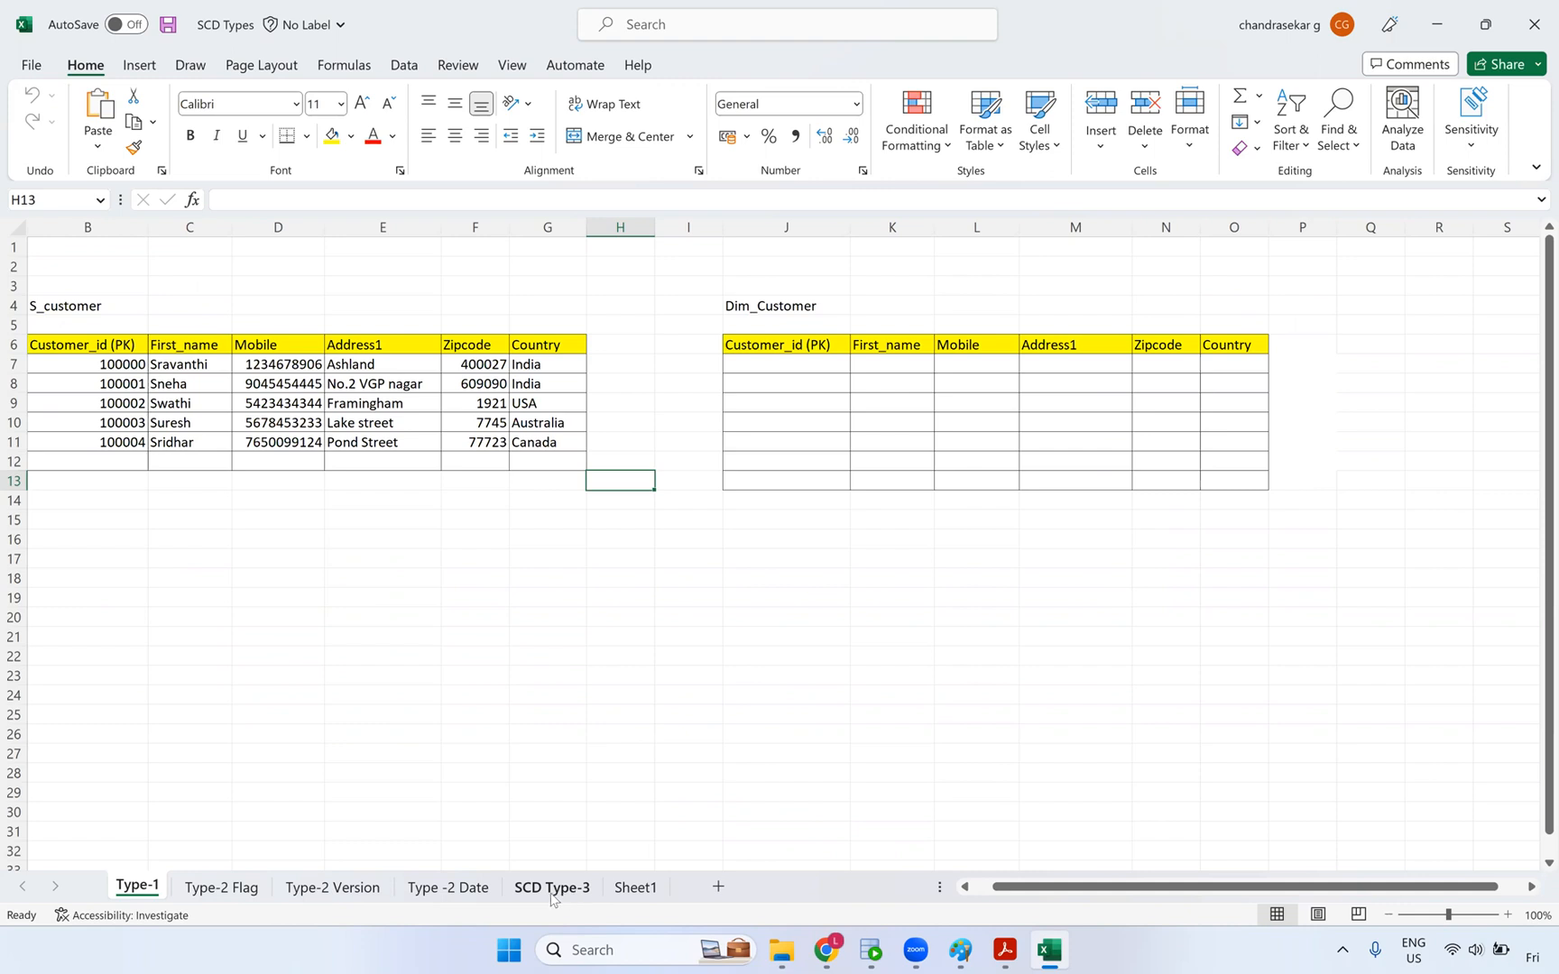
- Check the SCD Type-3 and Type -2 Date sheets, then bring Lookup Cache.pdf forward in Acrobat
click(988, 733)
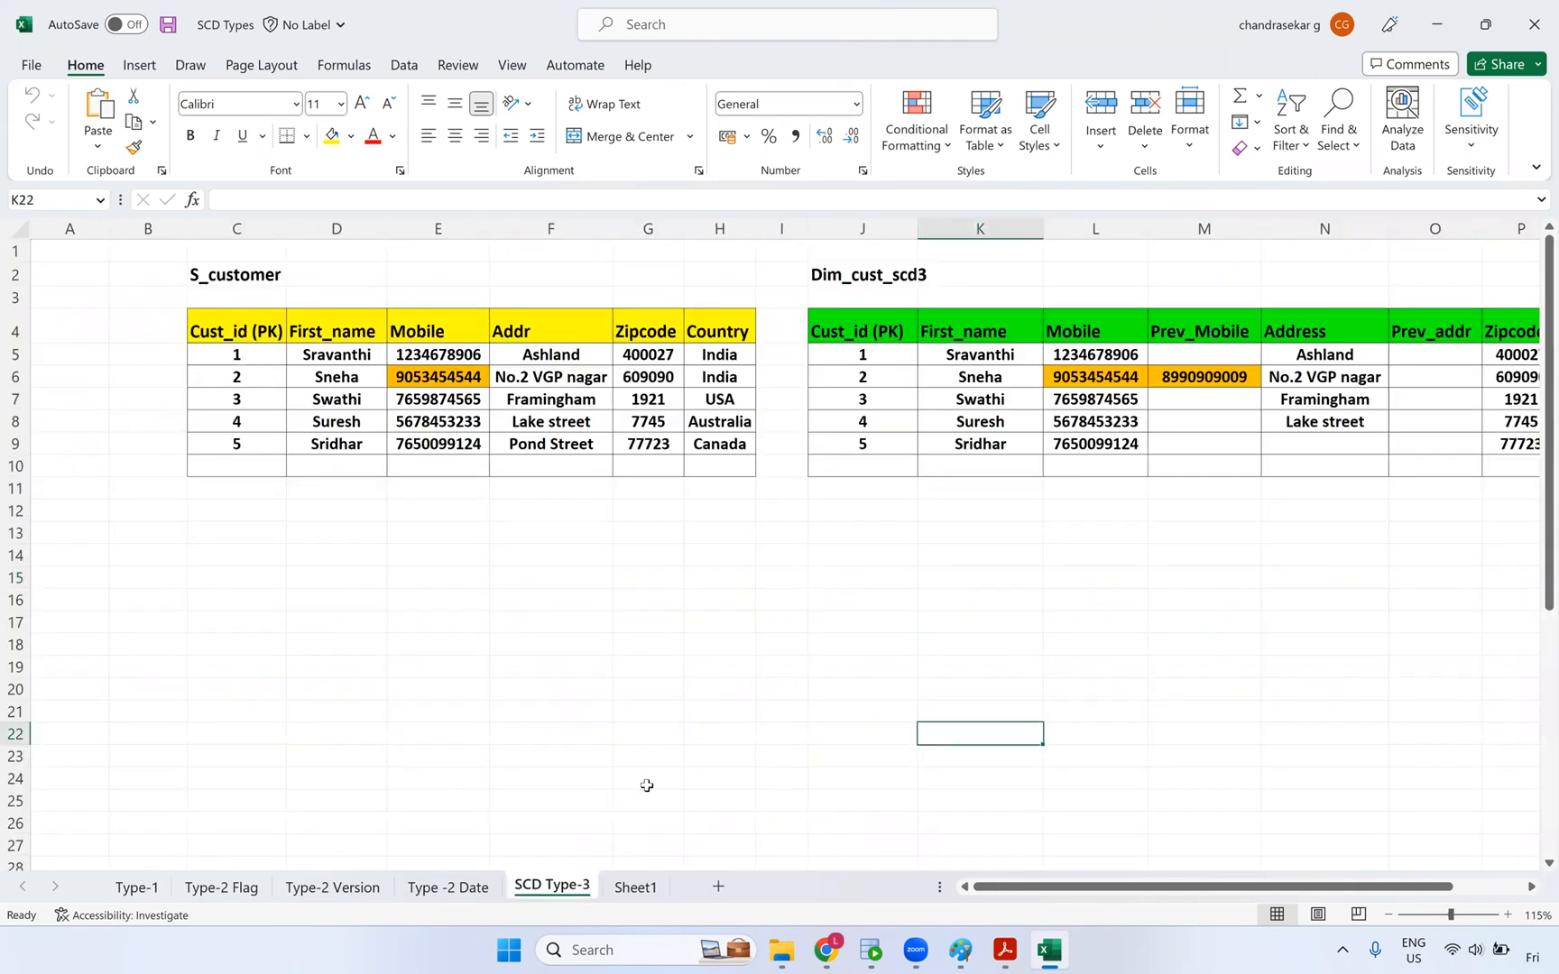
click(479, 890)
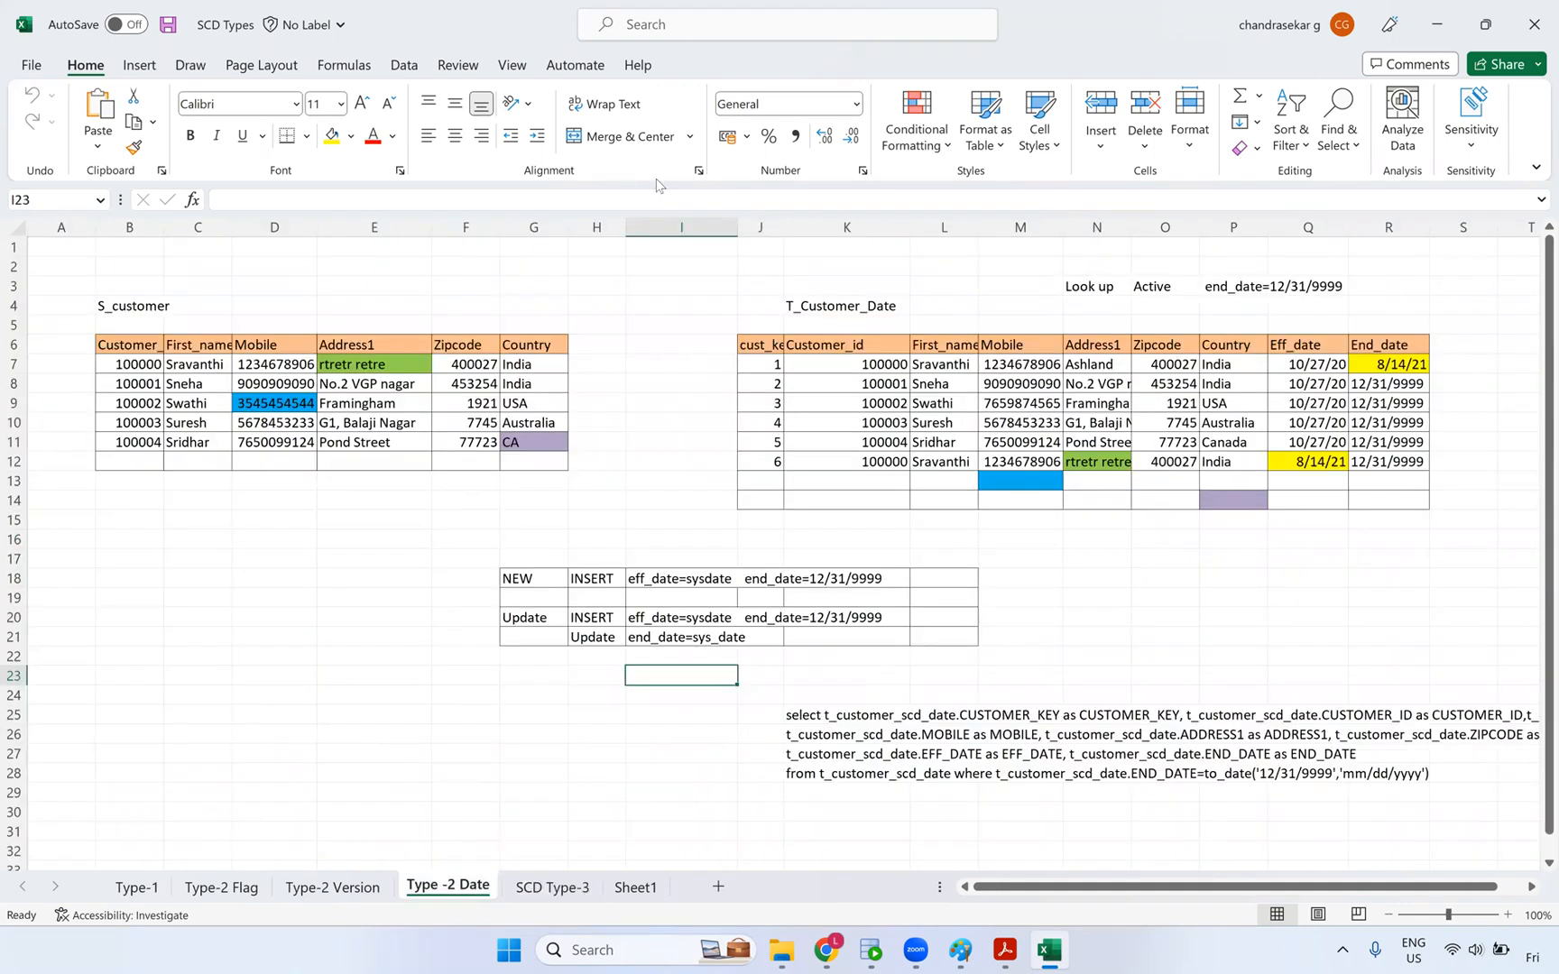
click(587, 107)
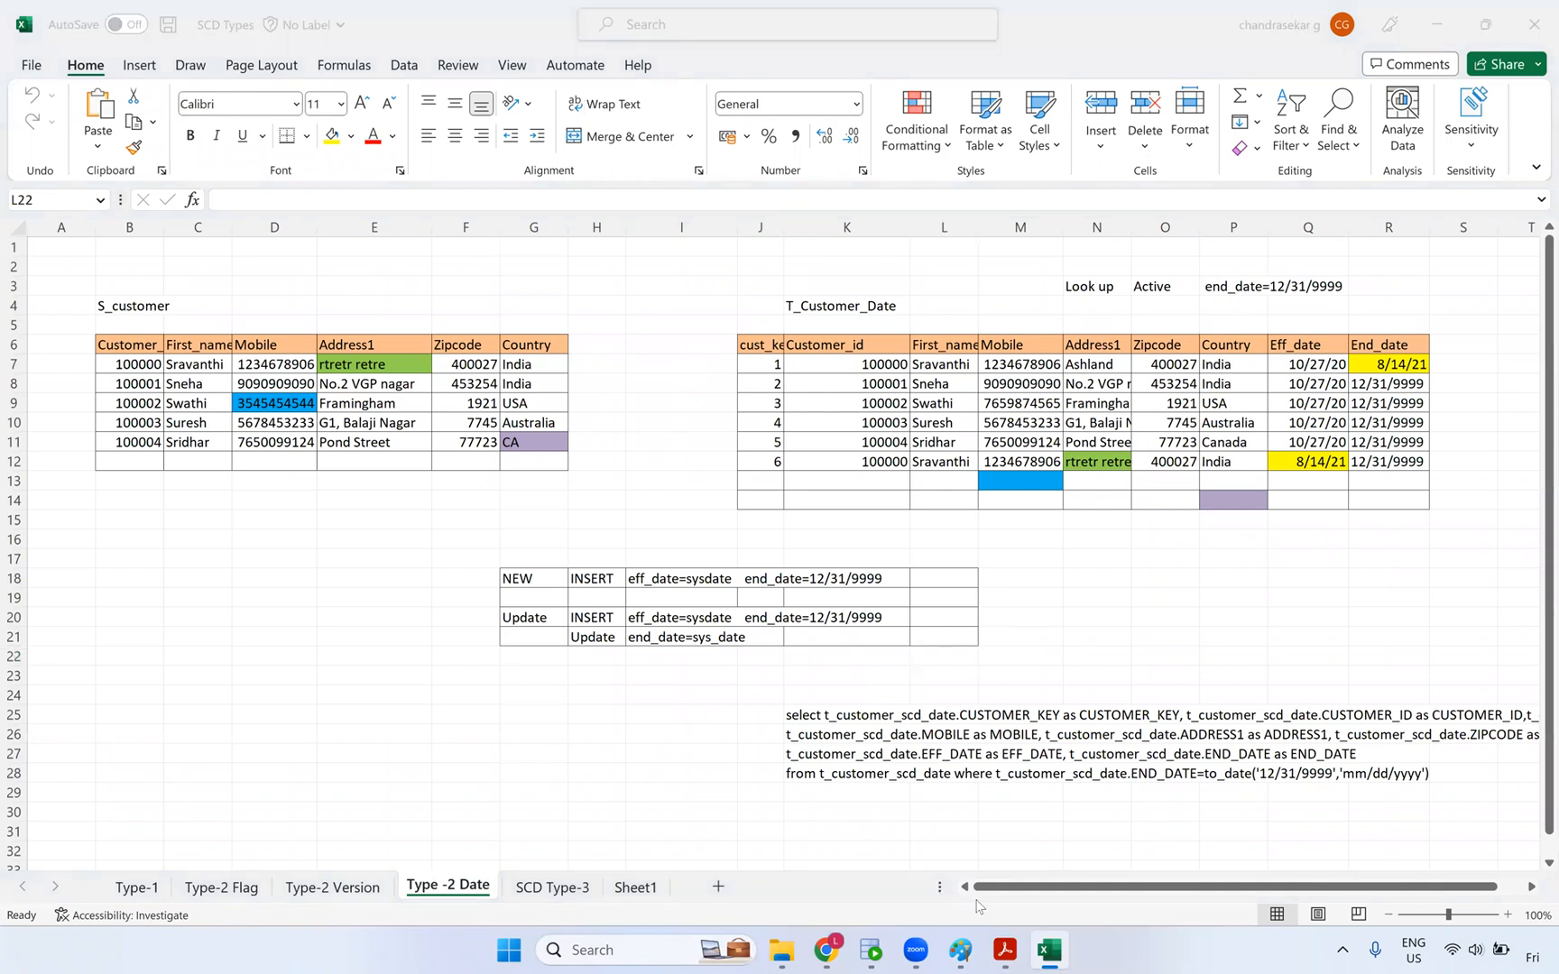
click(998, 952)
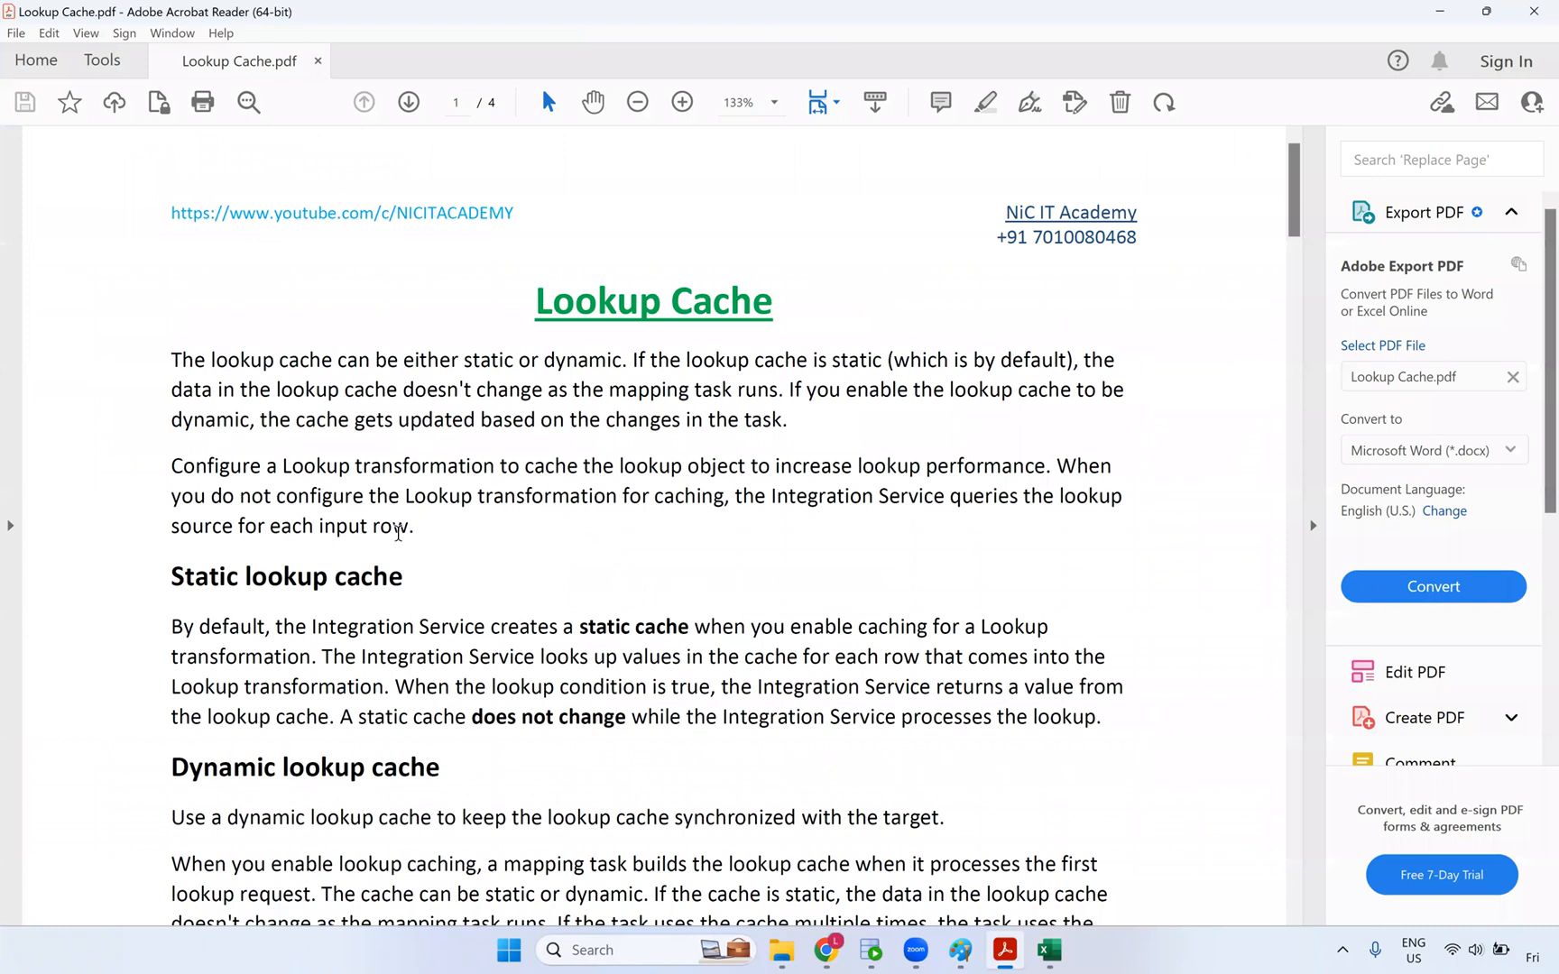
- Read the static/dynamic cache notes down to the NewLookupRow table, then return to the SCD Types workbook
scroll(398, 533, down, 5)
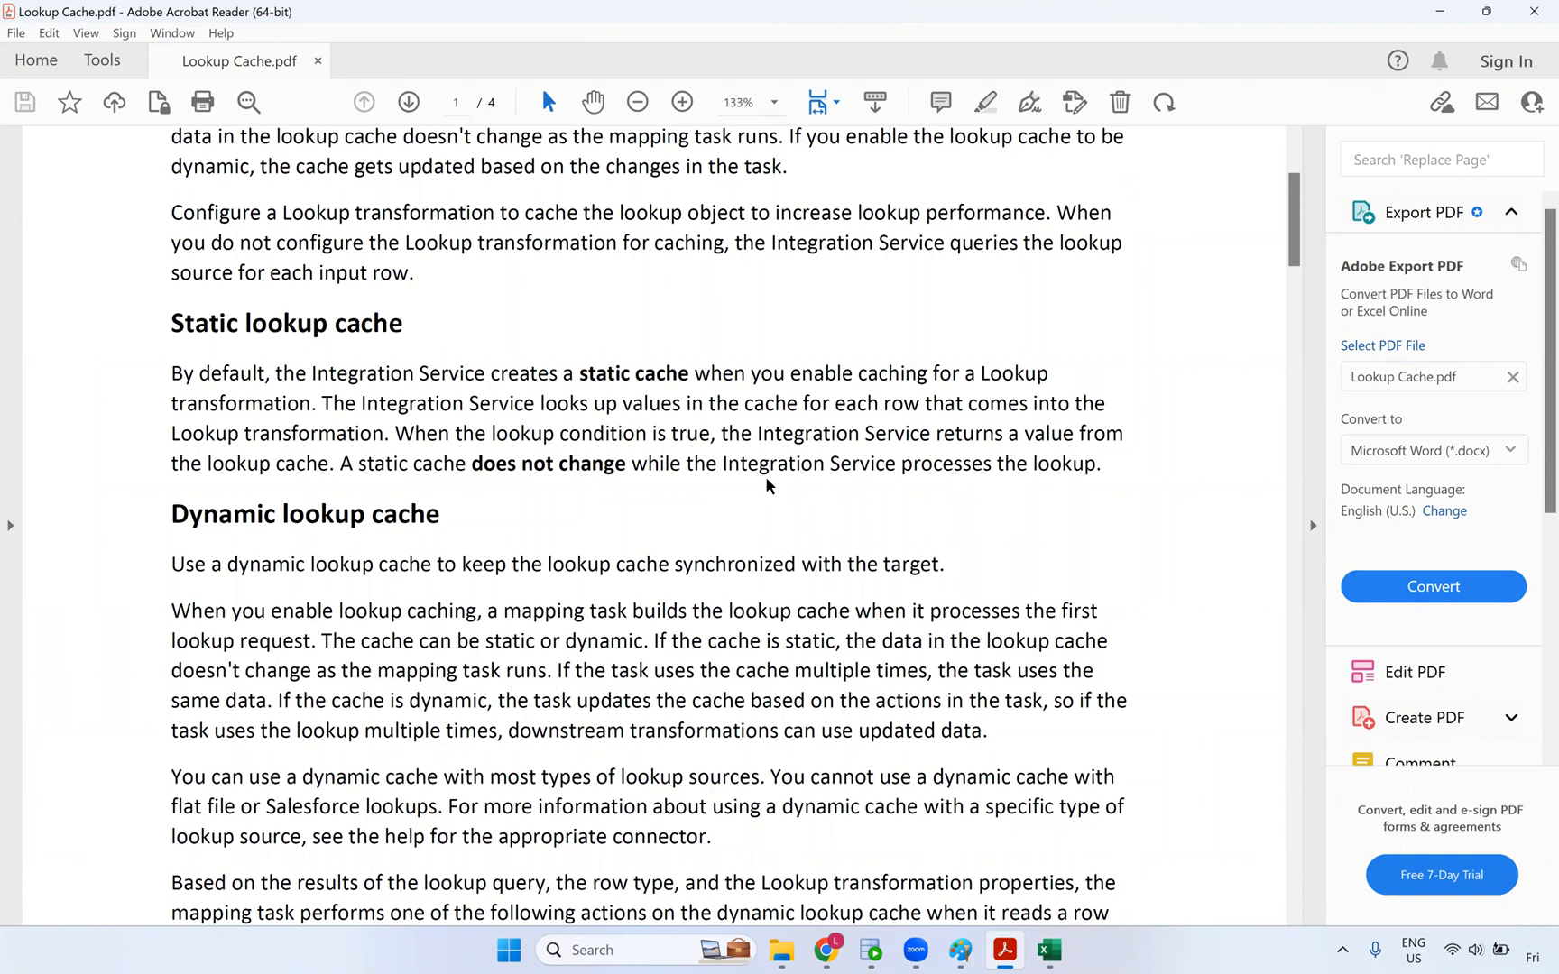
scroll(451, 474, down, 4)
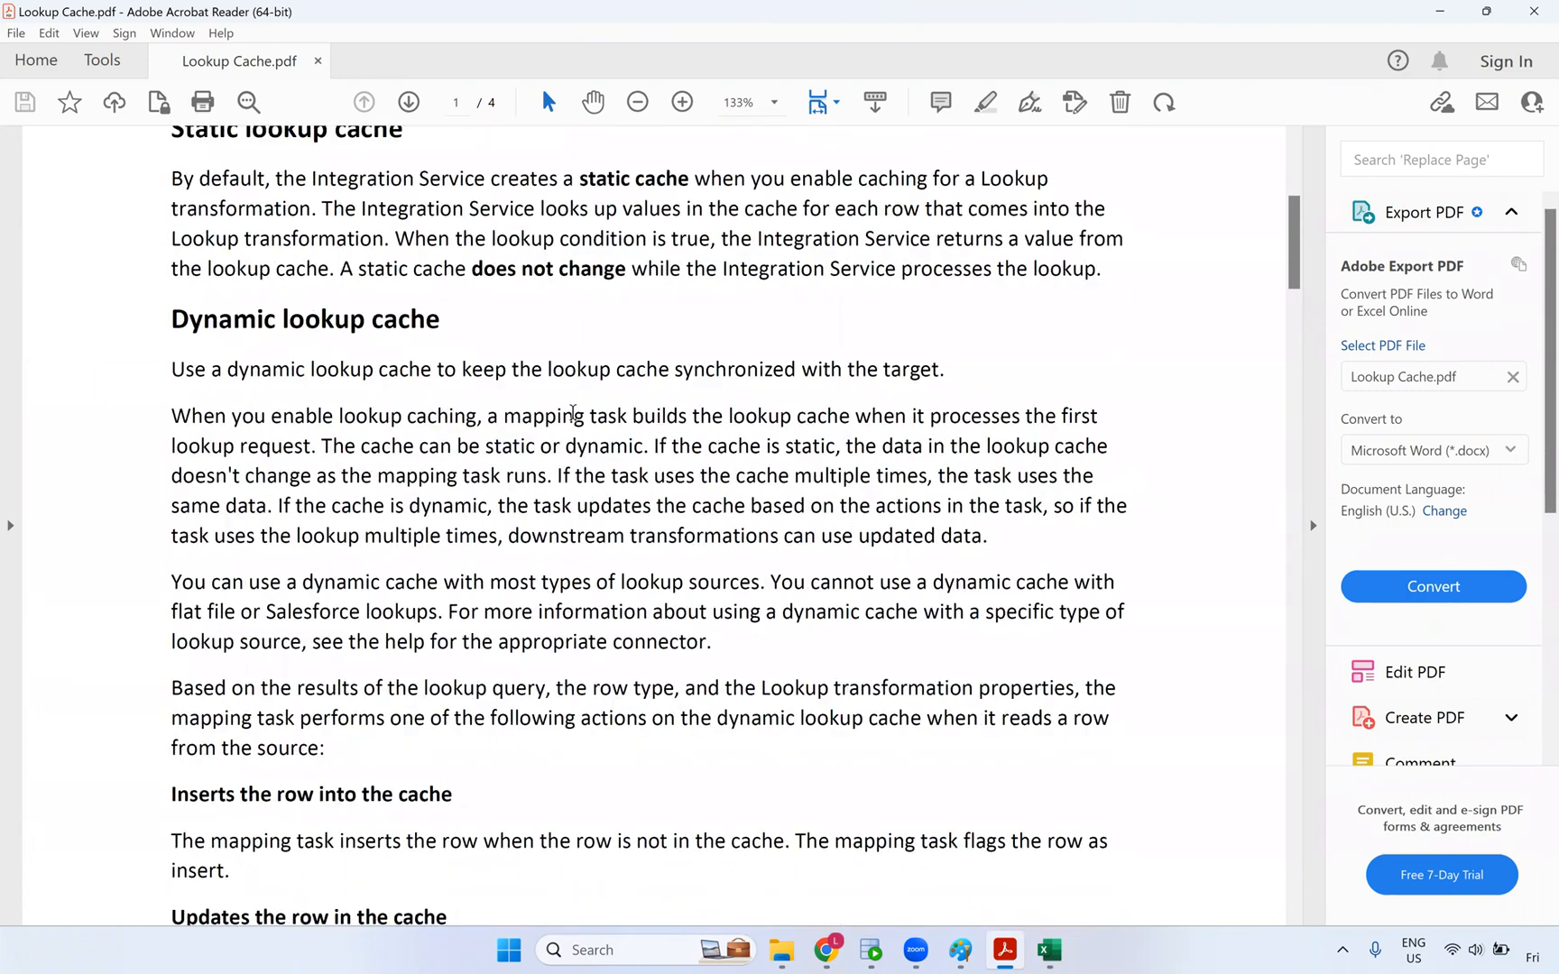
scroll(566, 417, down, 7)
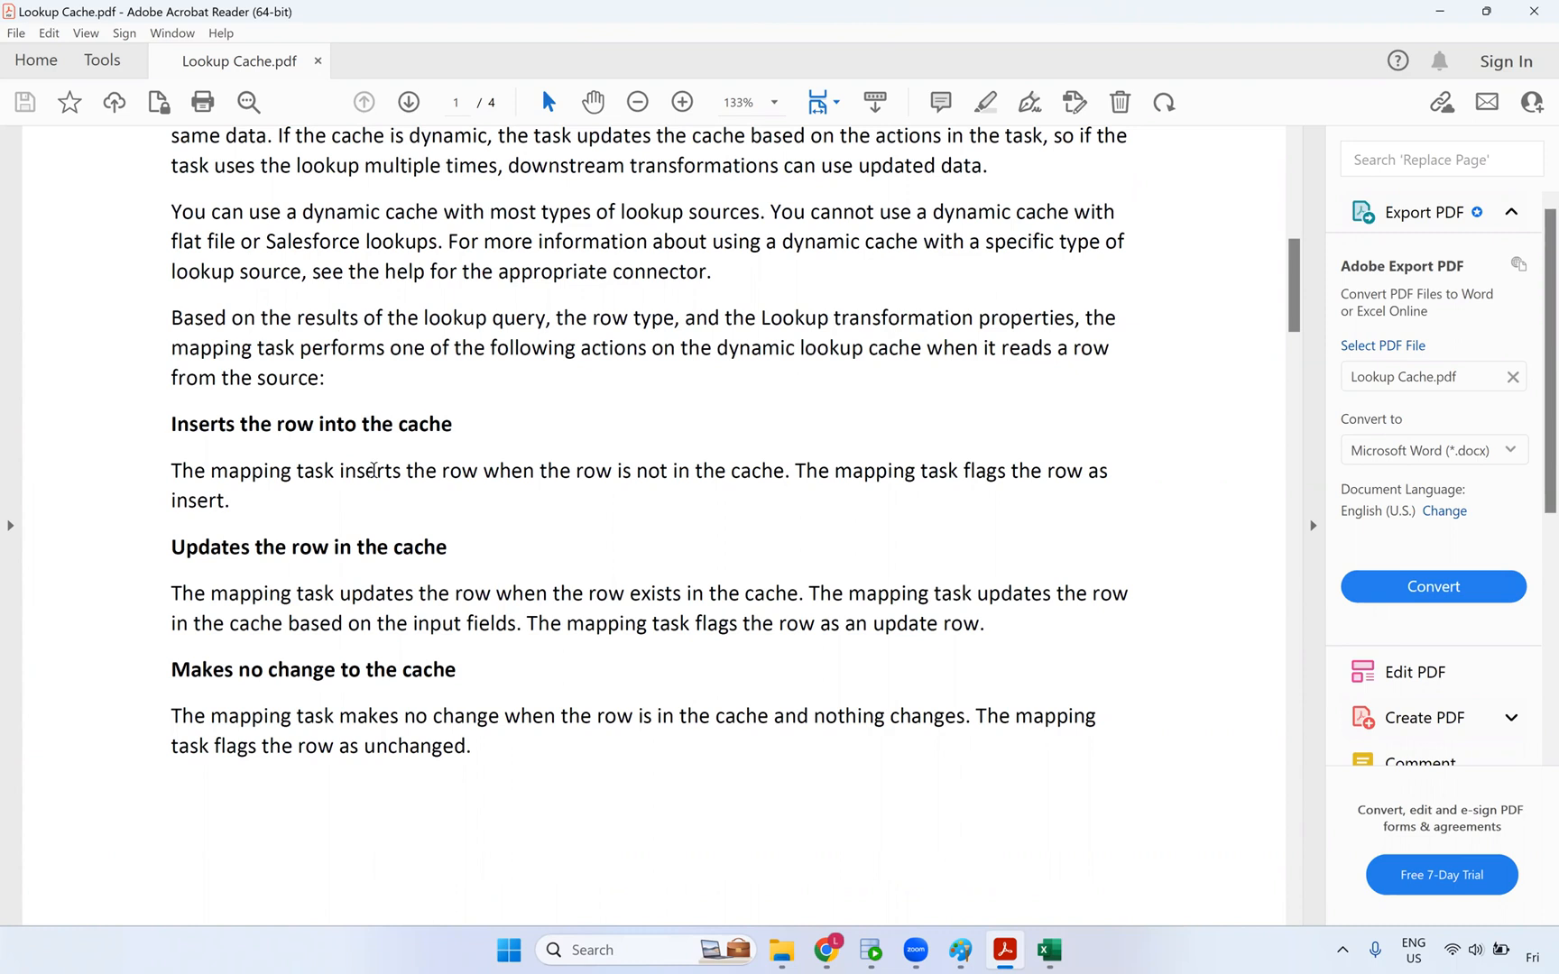
scroll(393, 510, down, 2)
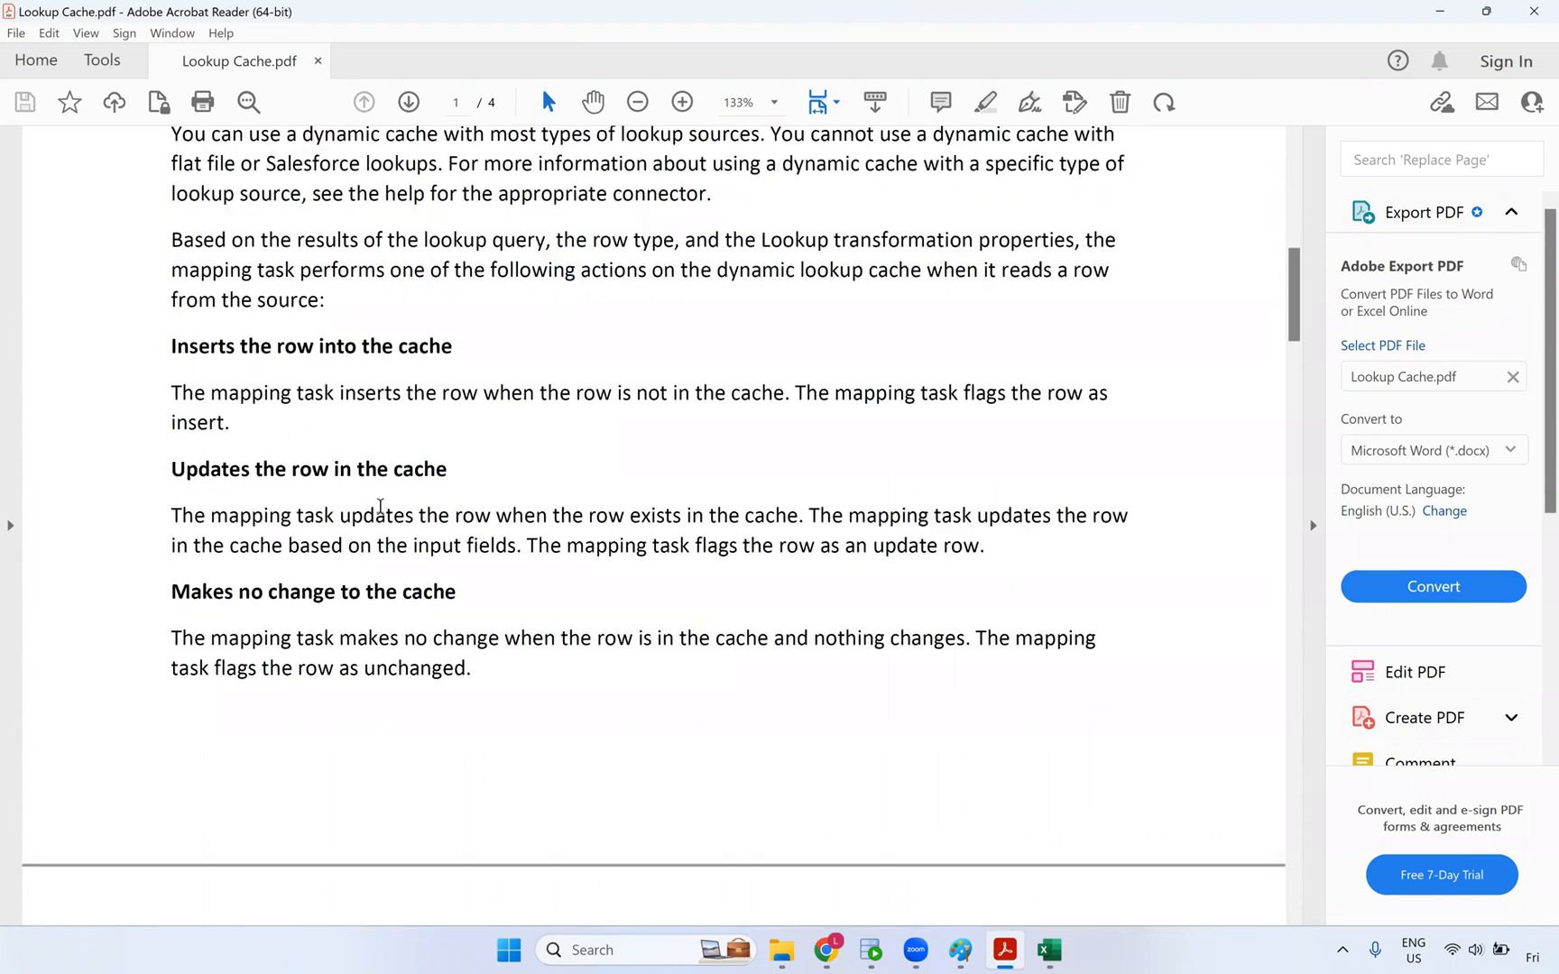
scroll(380, 560, down, 1)
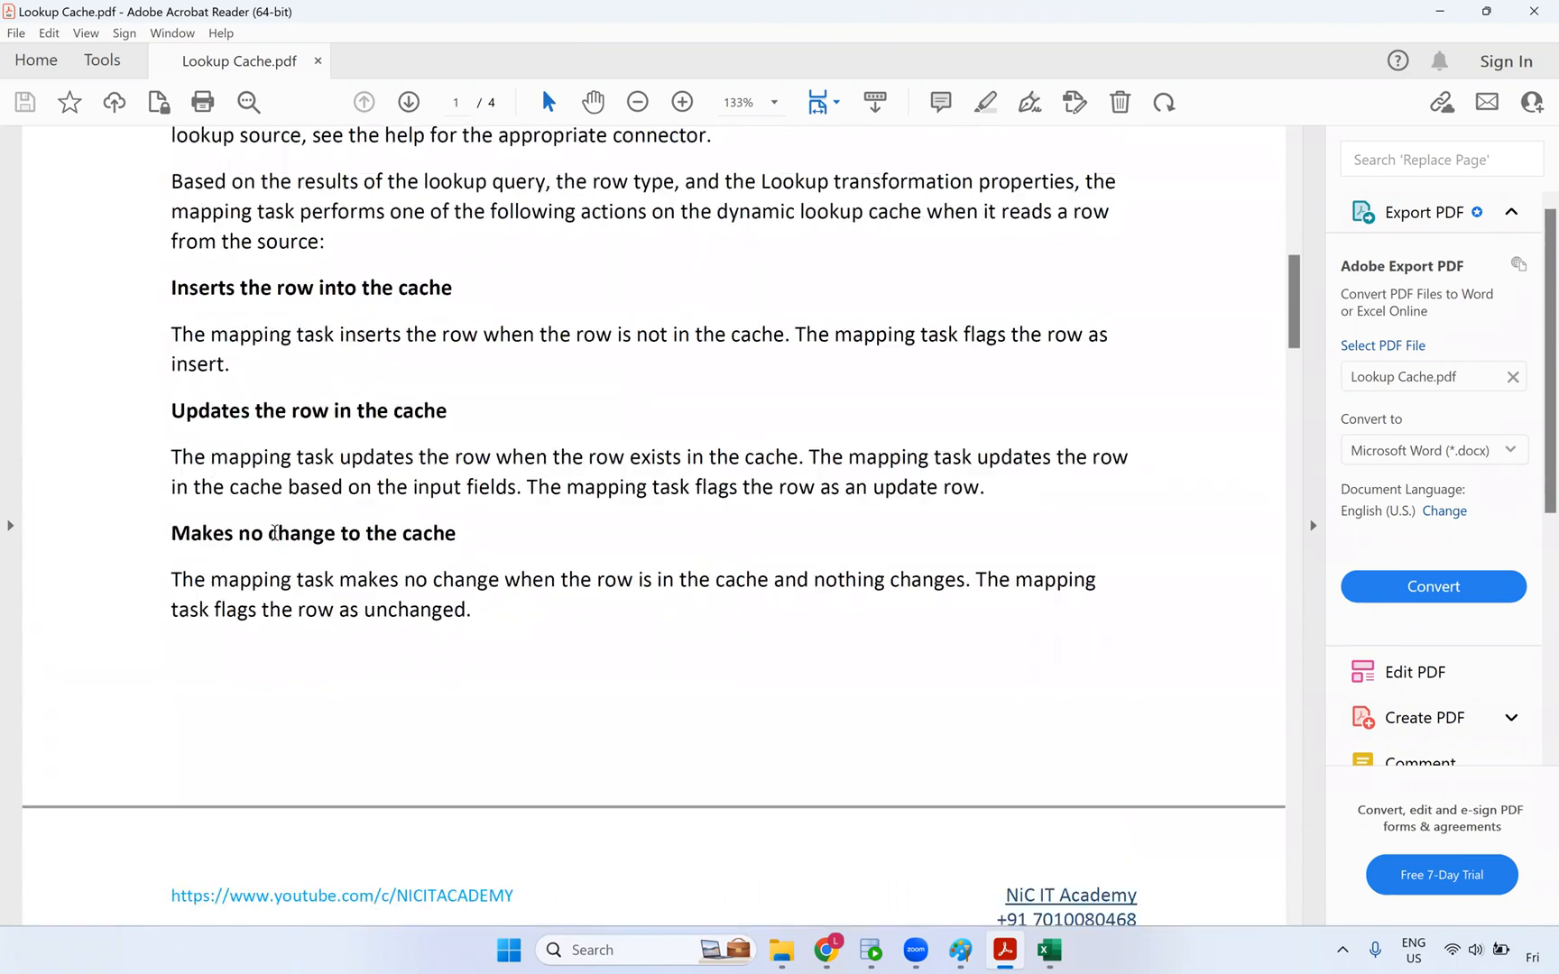
scroll(631, 460, down, 2)
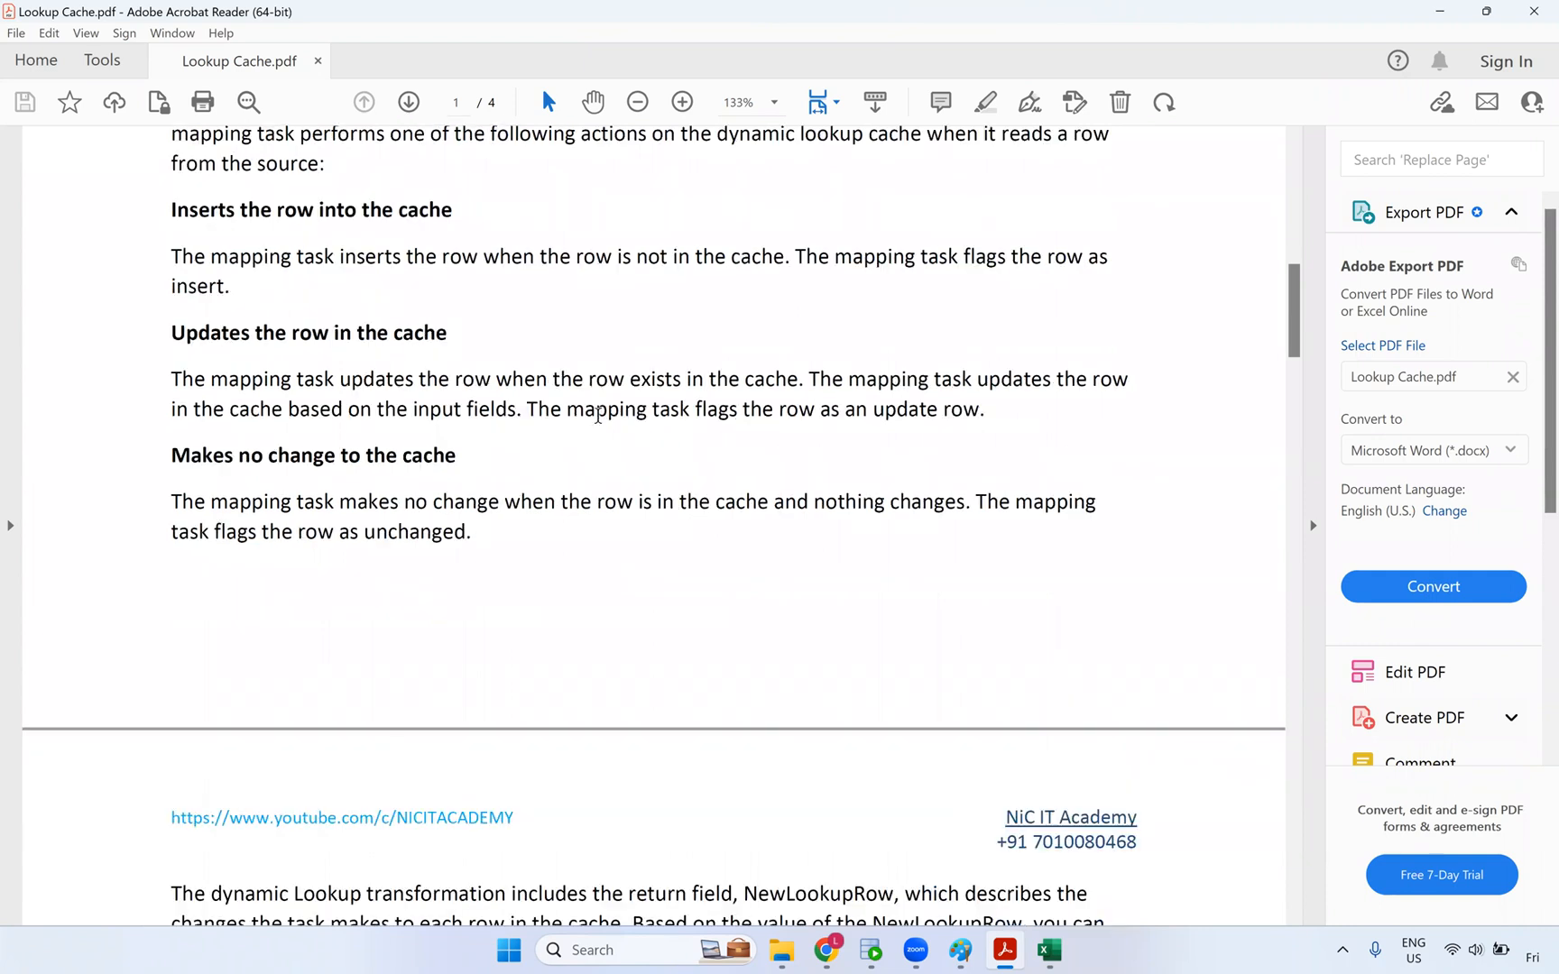
scroll(614, 465, down, 8)
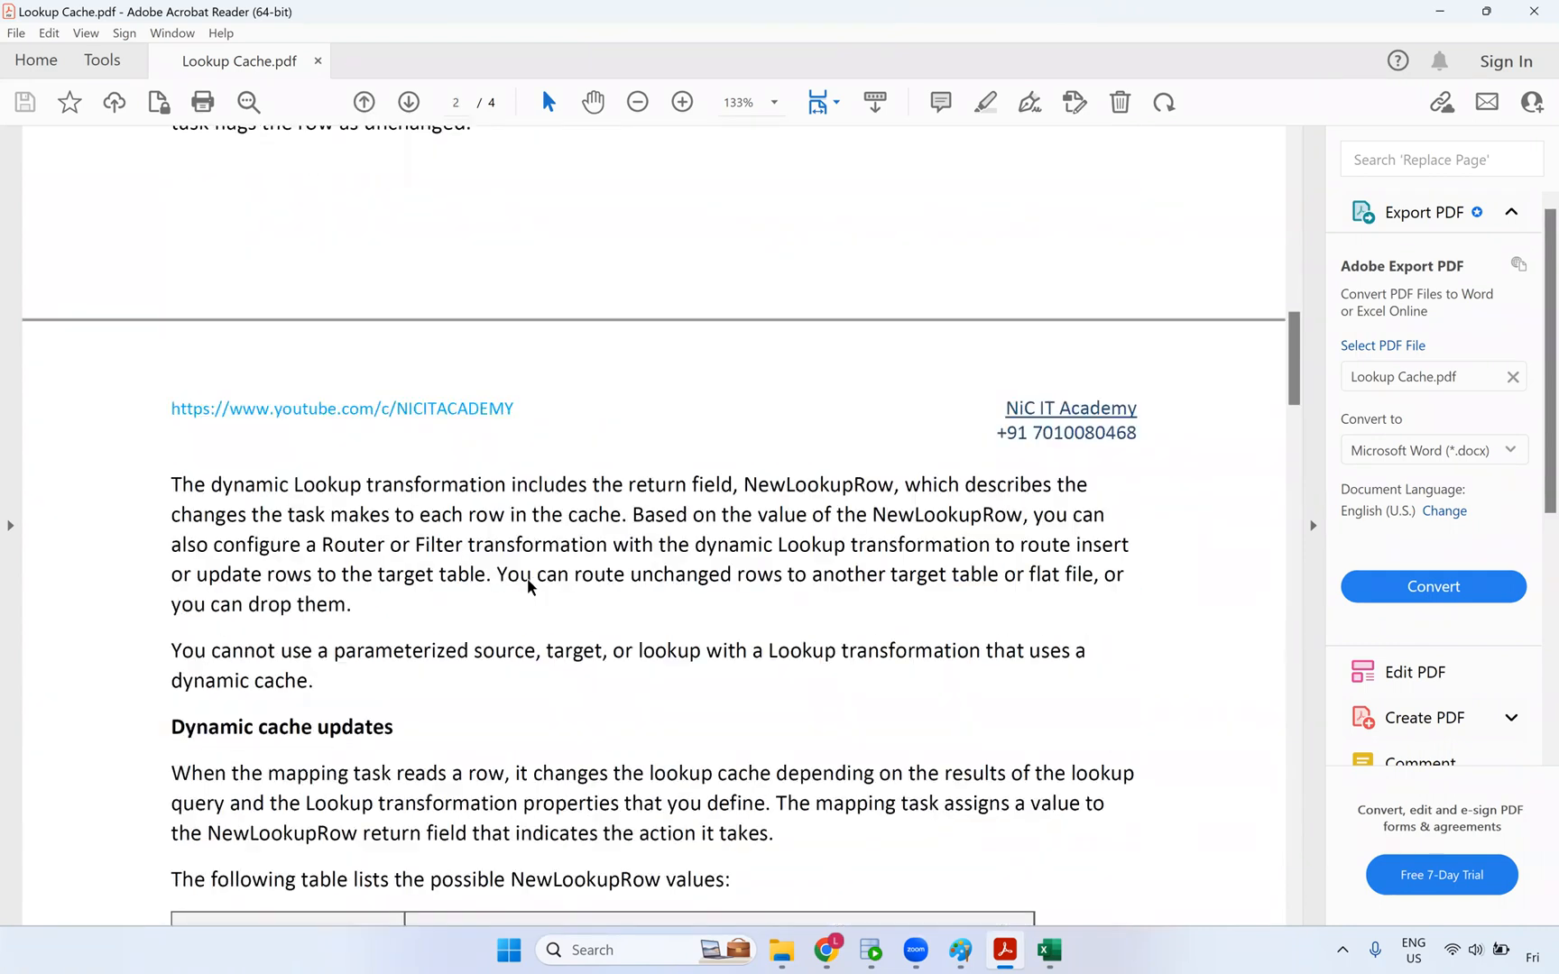
scroll(456, 581, down, 3)
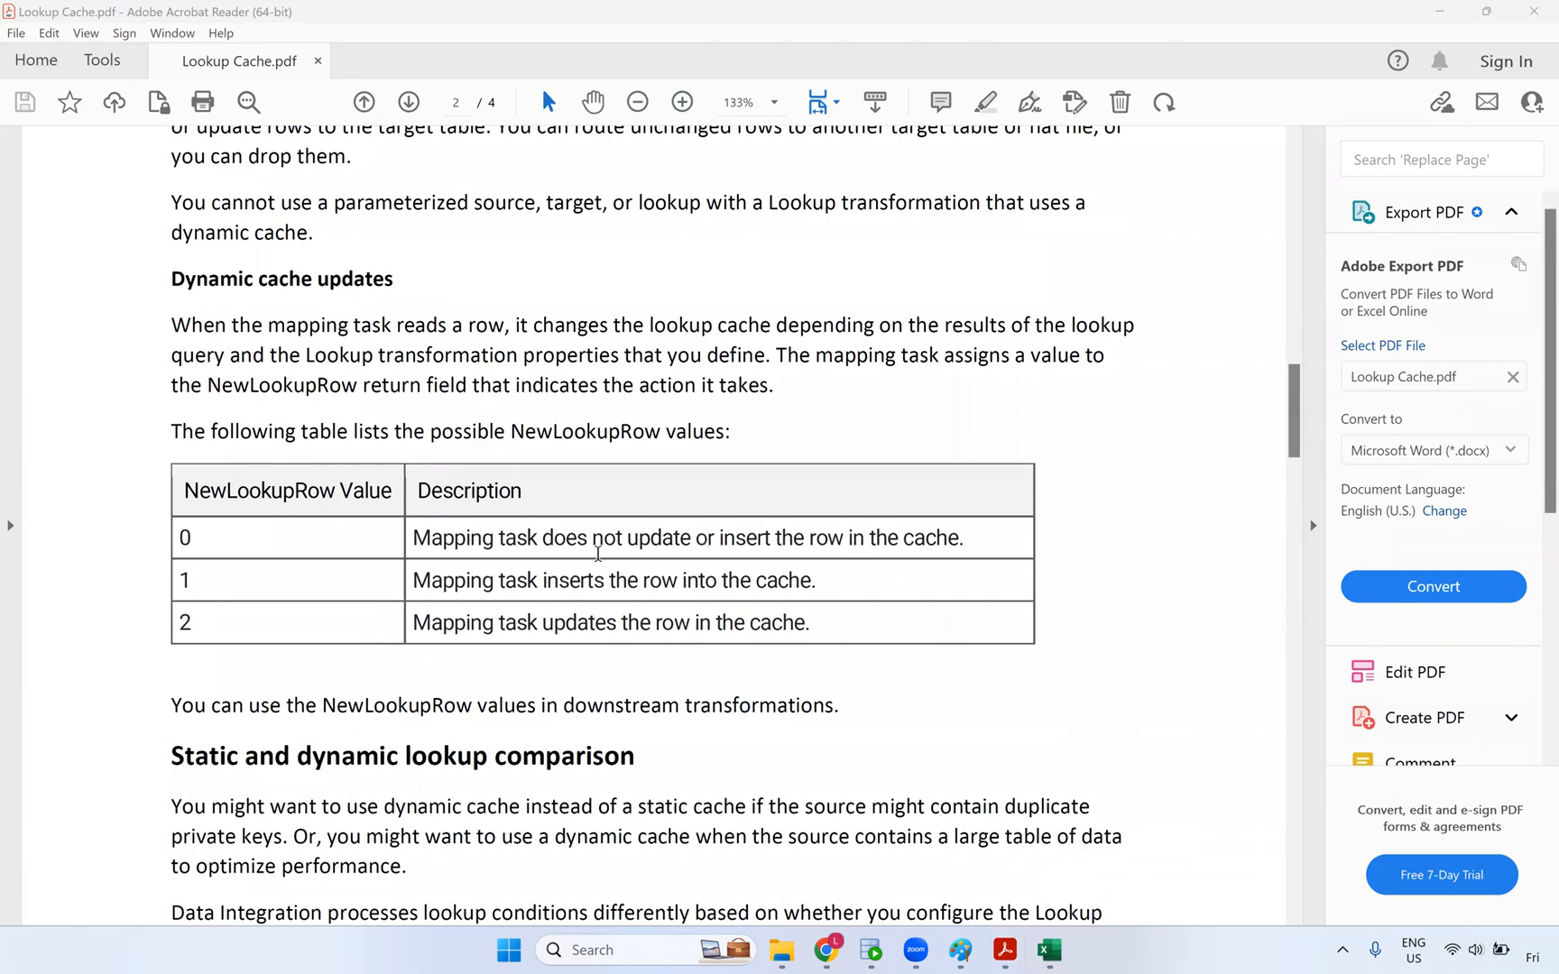
scroll(511, 575, down, 2)
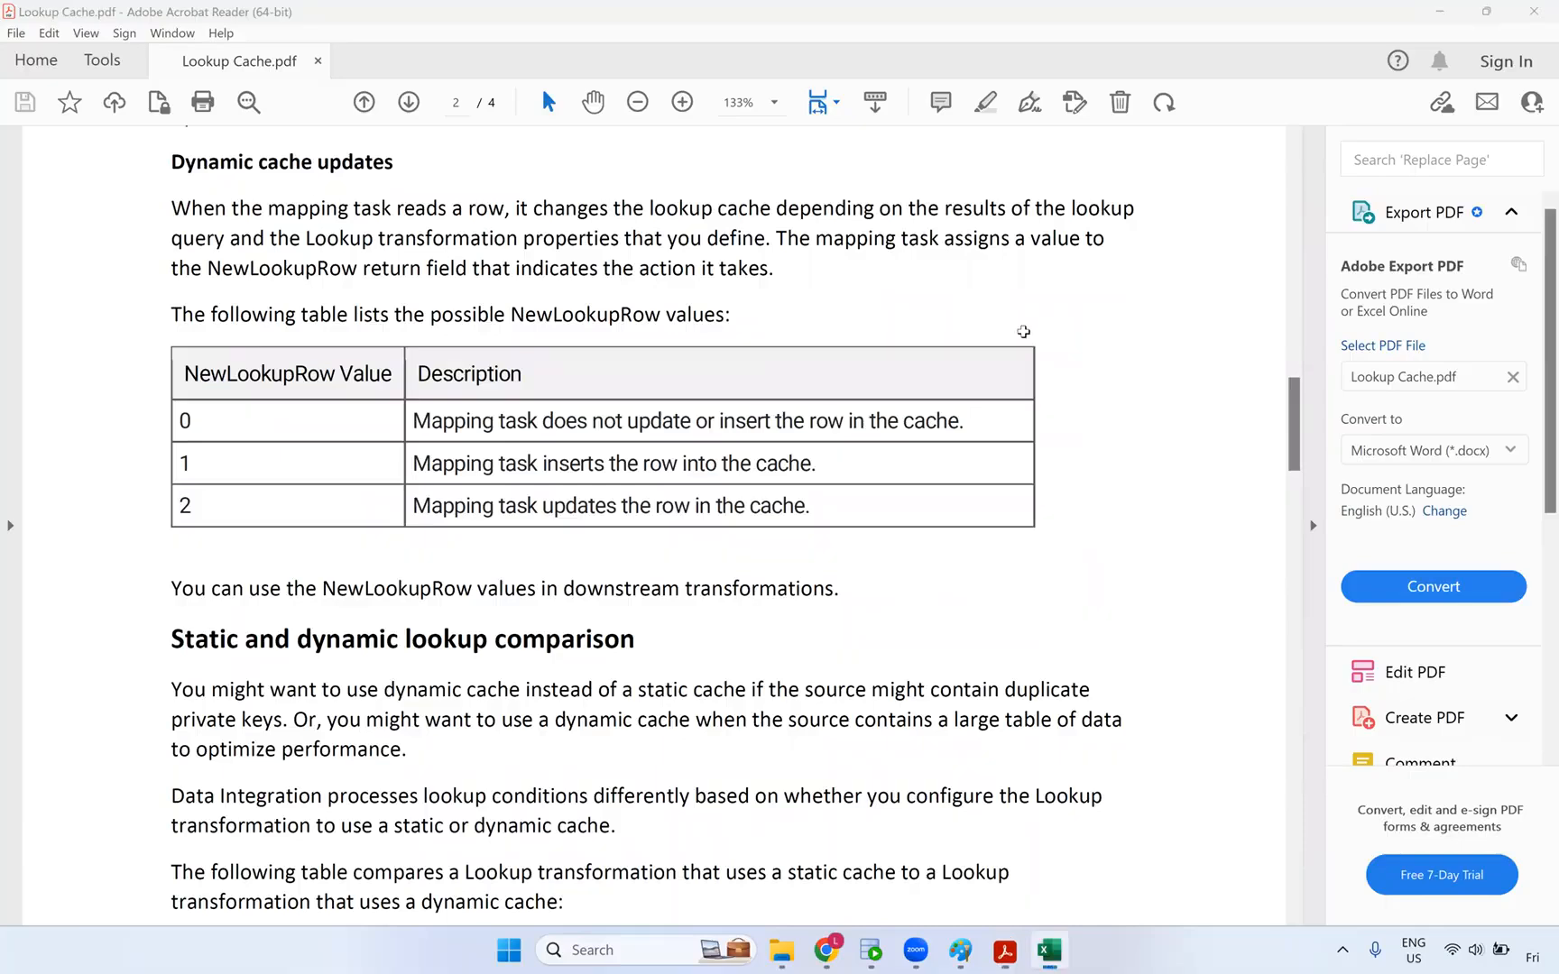
key(alt+Tab)
click(400, 599)
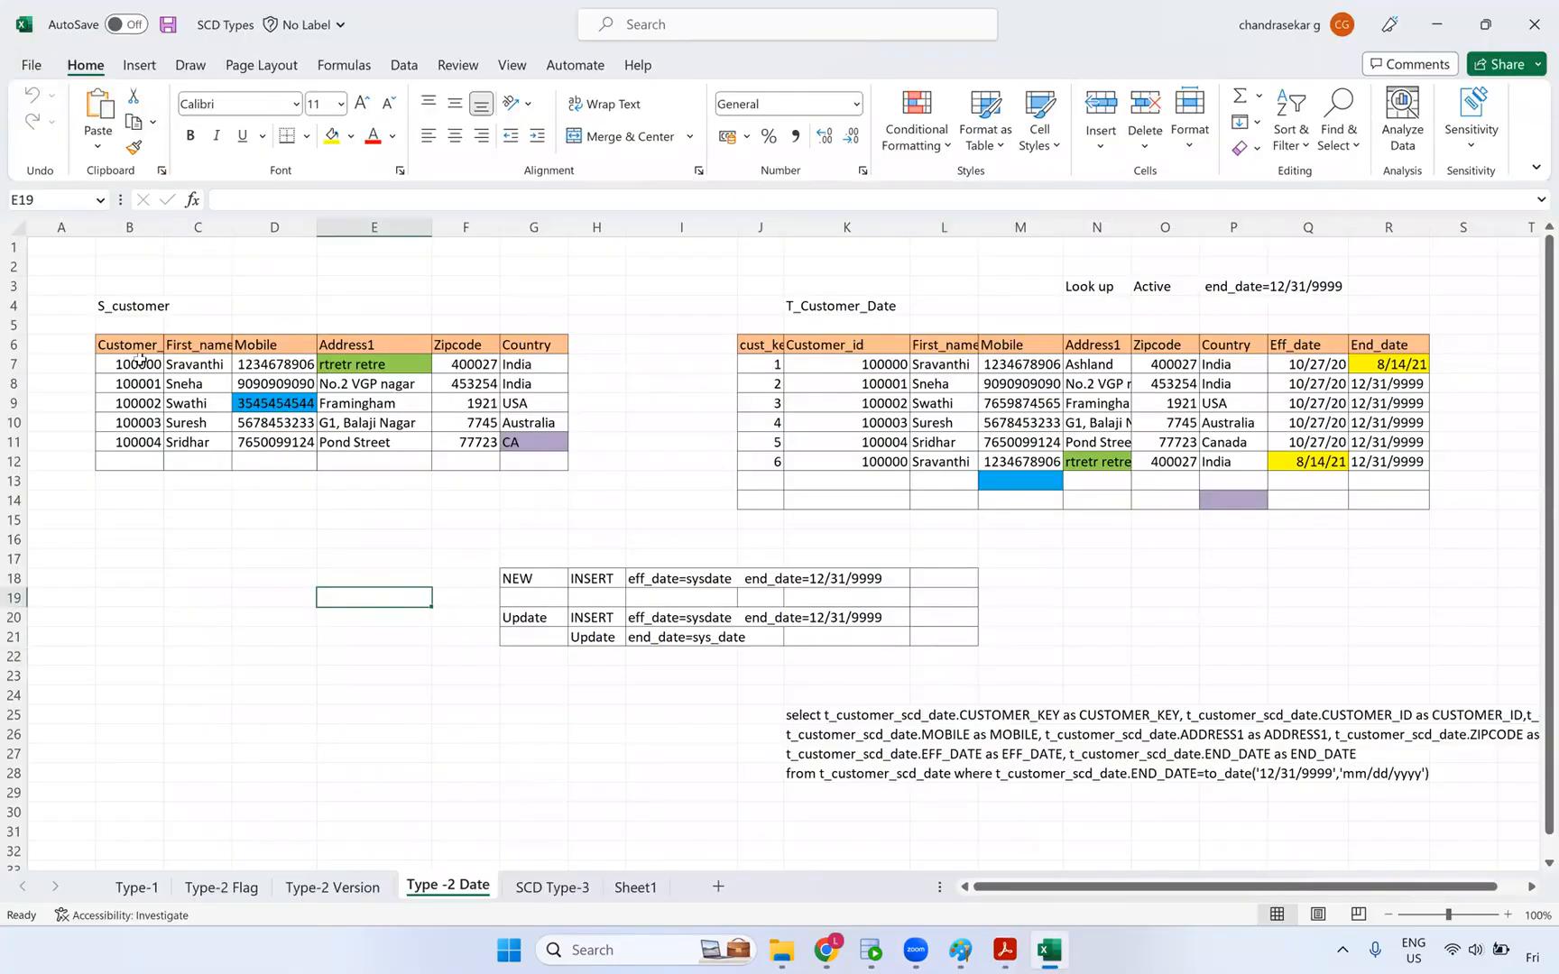
- Run 'select * from s_customer_dyn;' and widen CUST_NAME to show the three customers' full names
click(870, 950)
text(s)
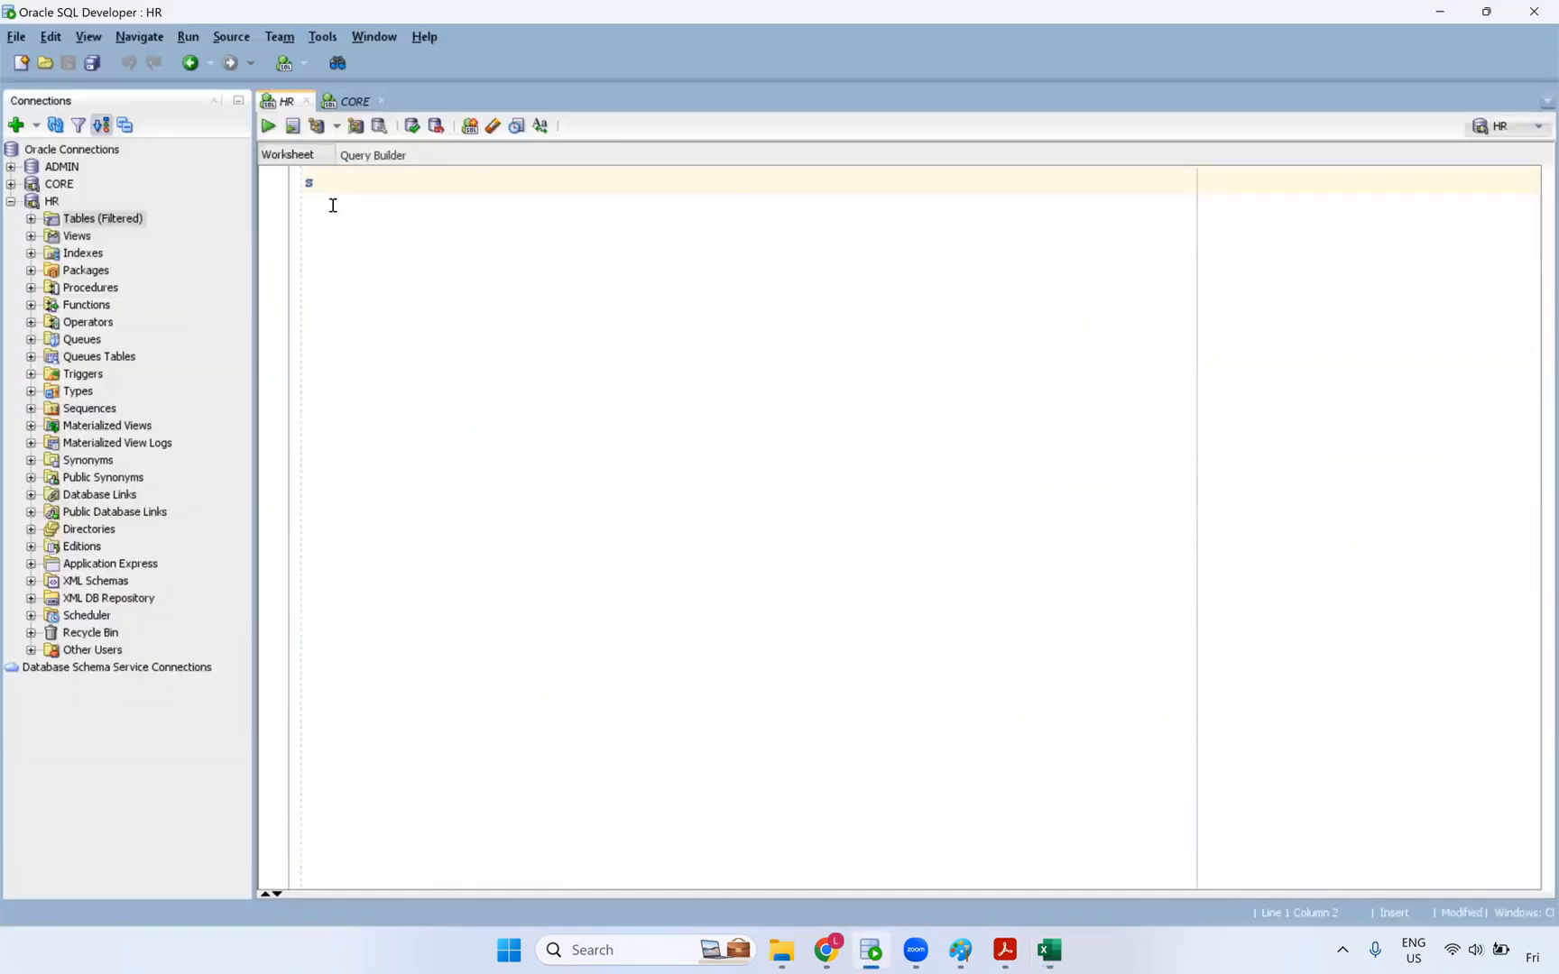
text(elect * from s_c)
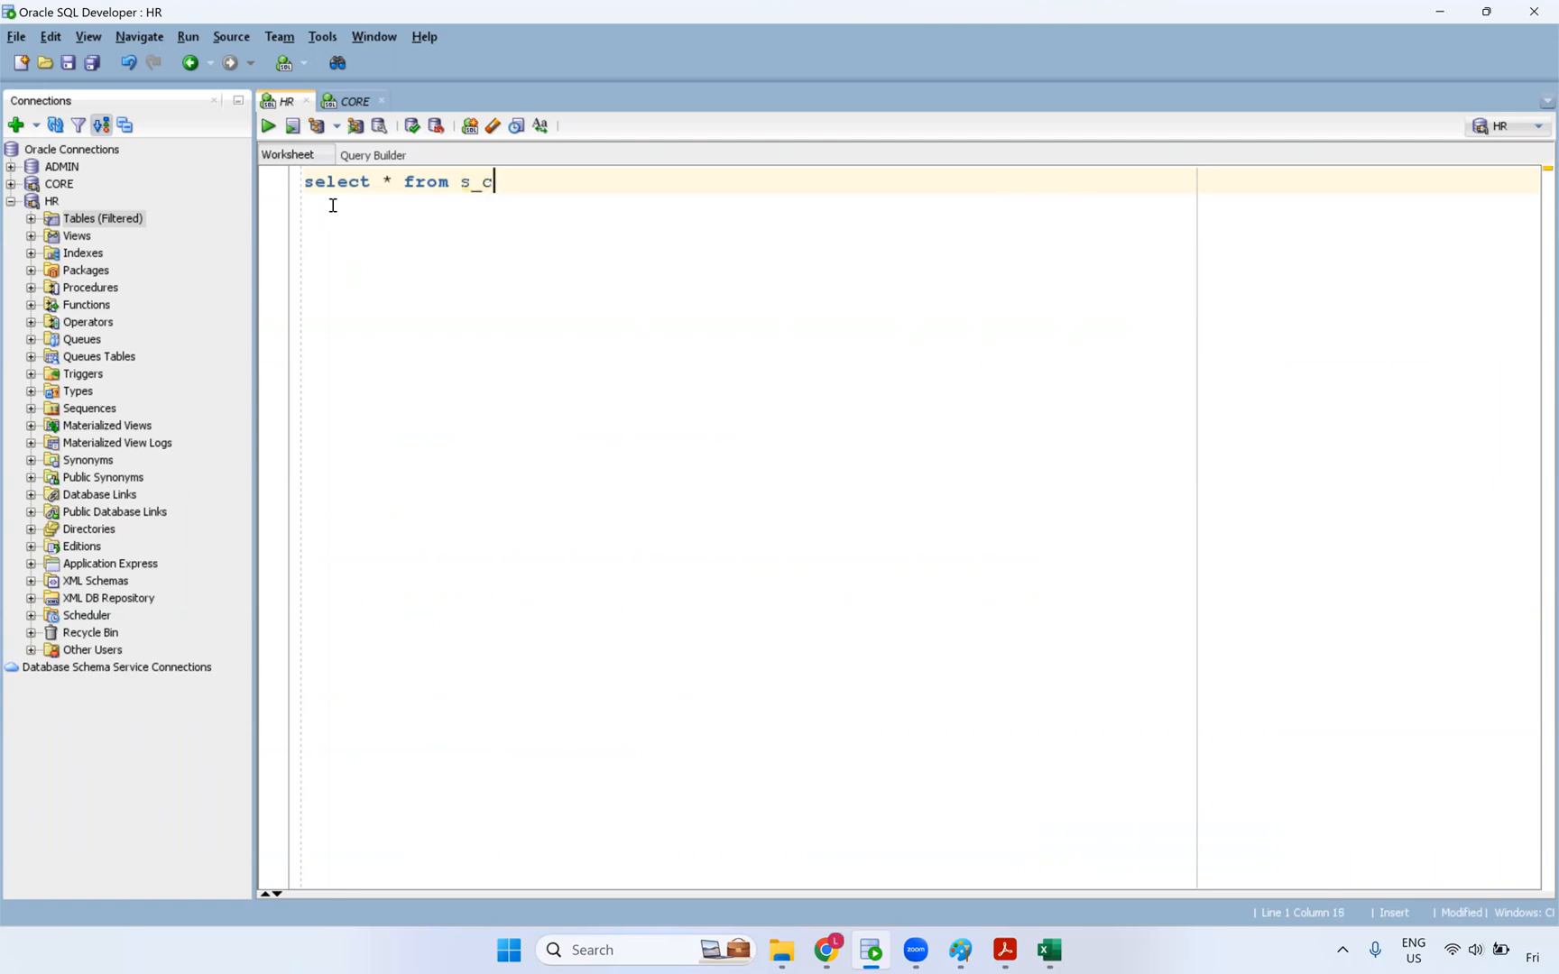
text(ustomer_dyn;)
key(ctrl+Return)
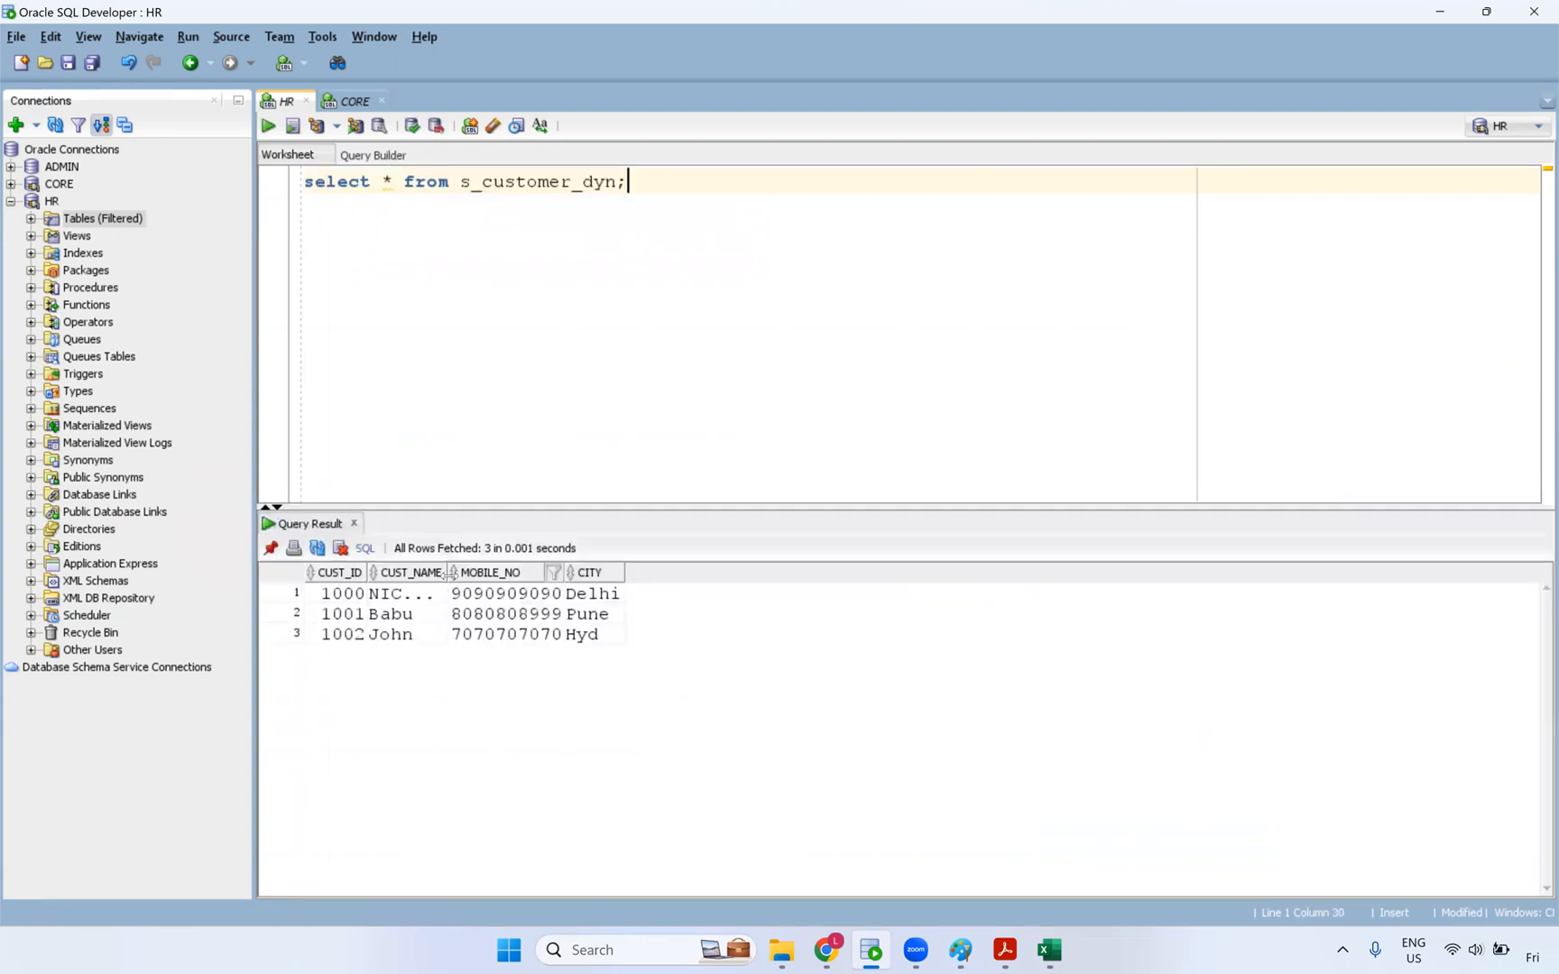
drag(449, 572, 561, 575)
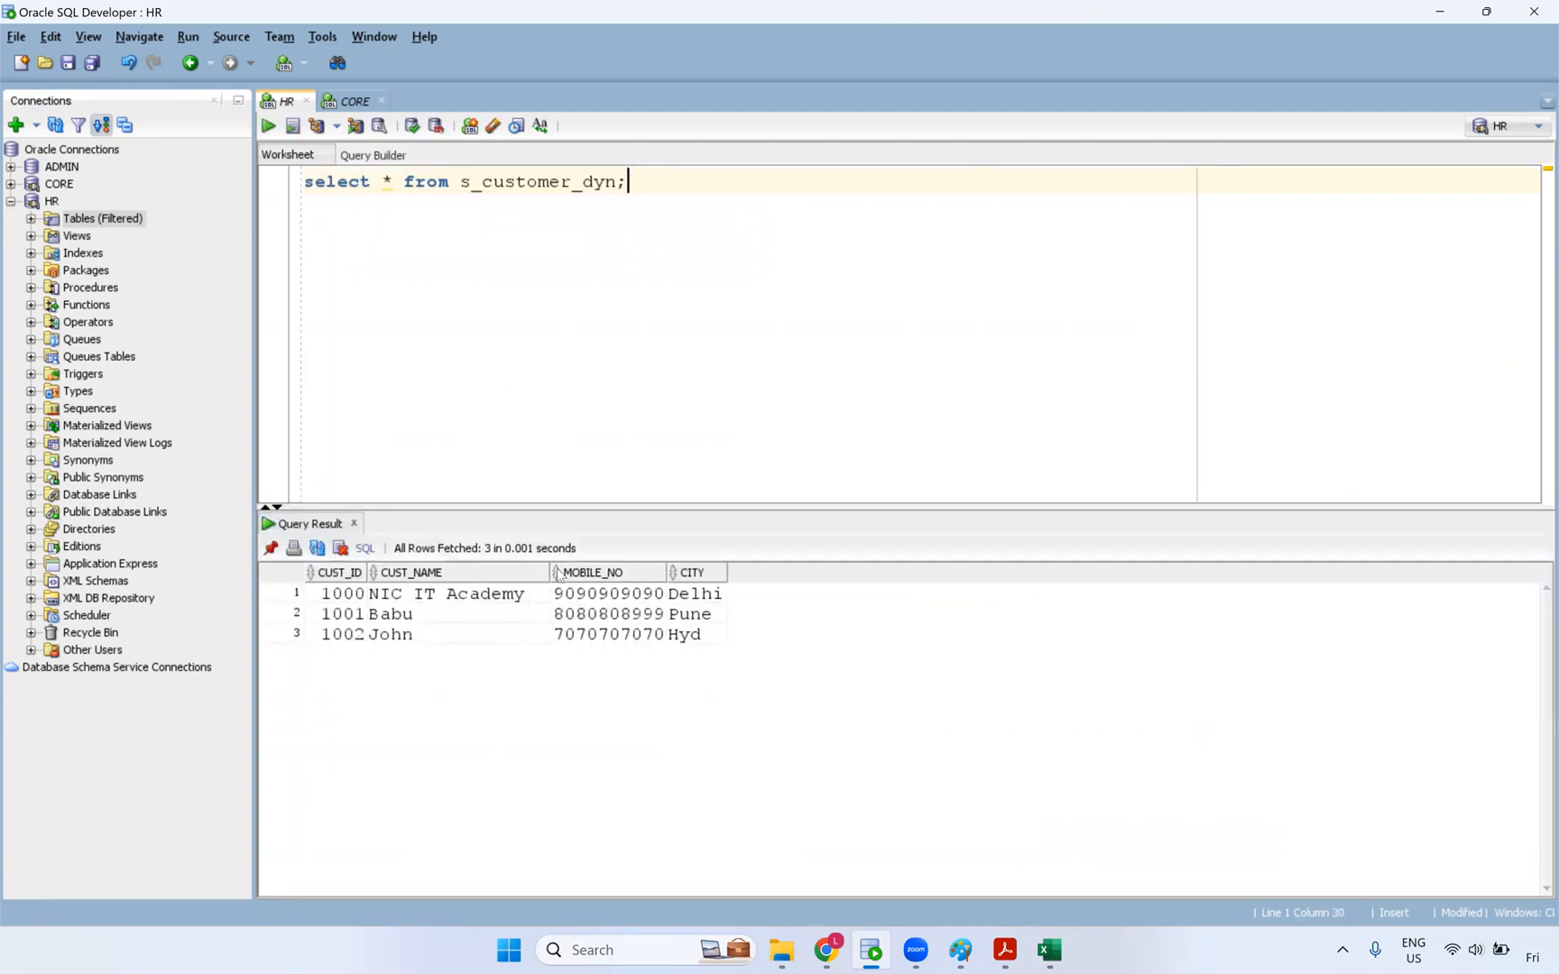
key(alt+Tab)
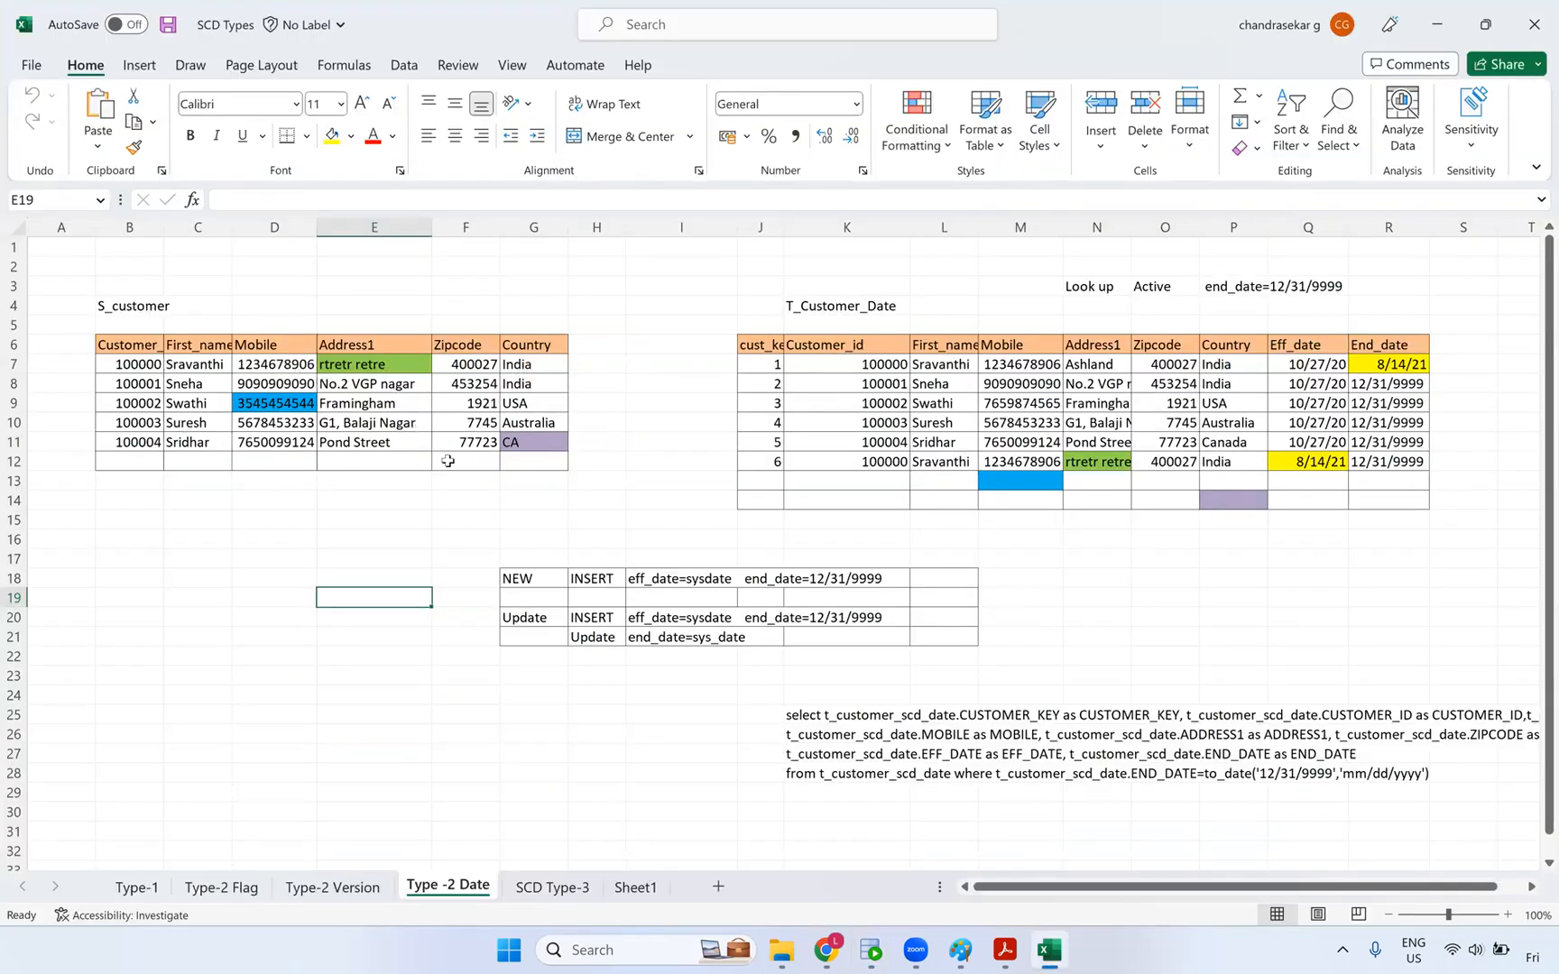
- Clear the T_Customer_Date values in J7:R14, keeping fills, and widen column J to fit cust_key
click(578, 518)
drag(778, 364, 1400, 483)
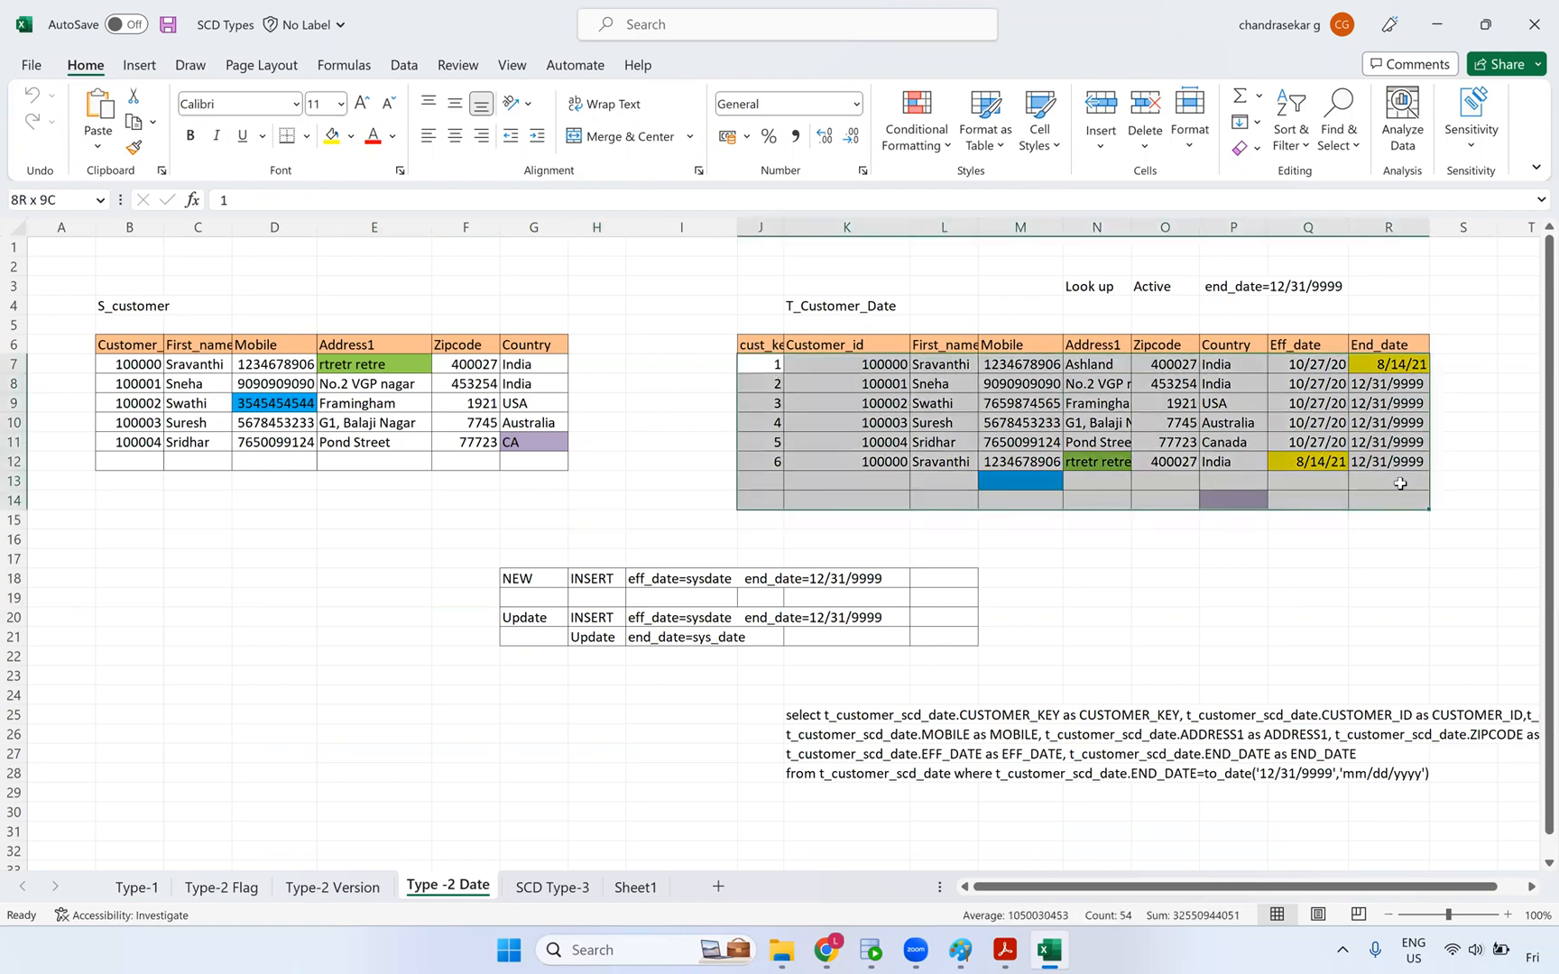
key(Delete)
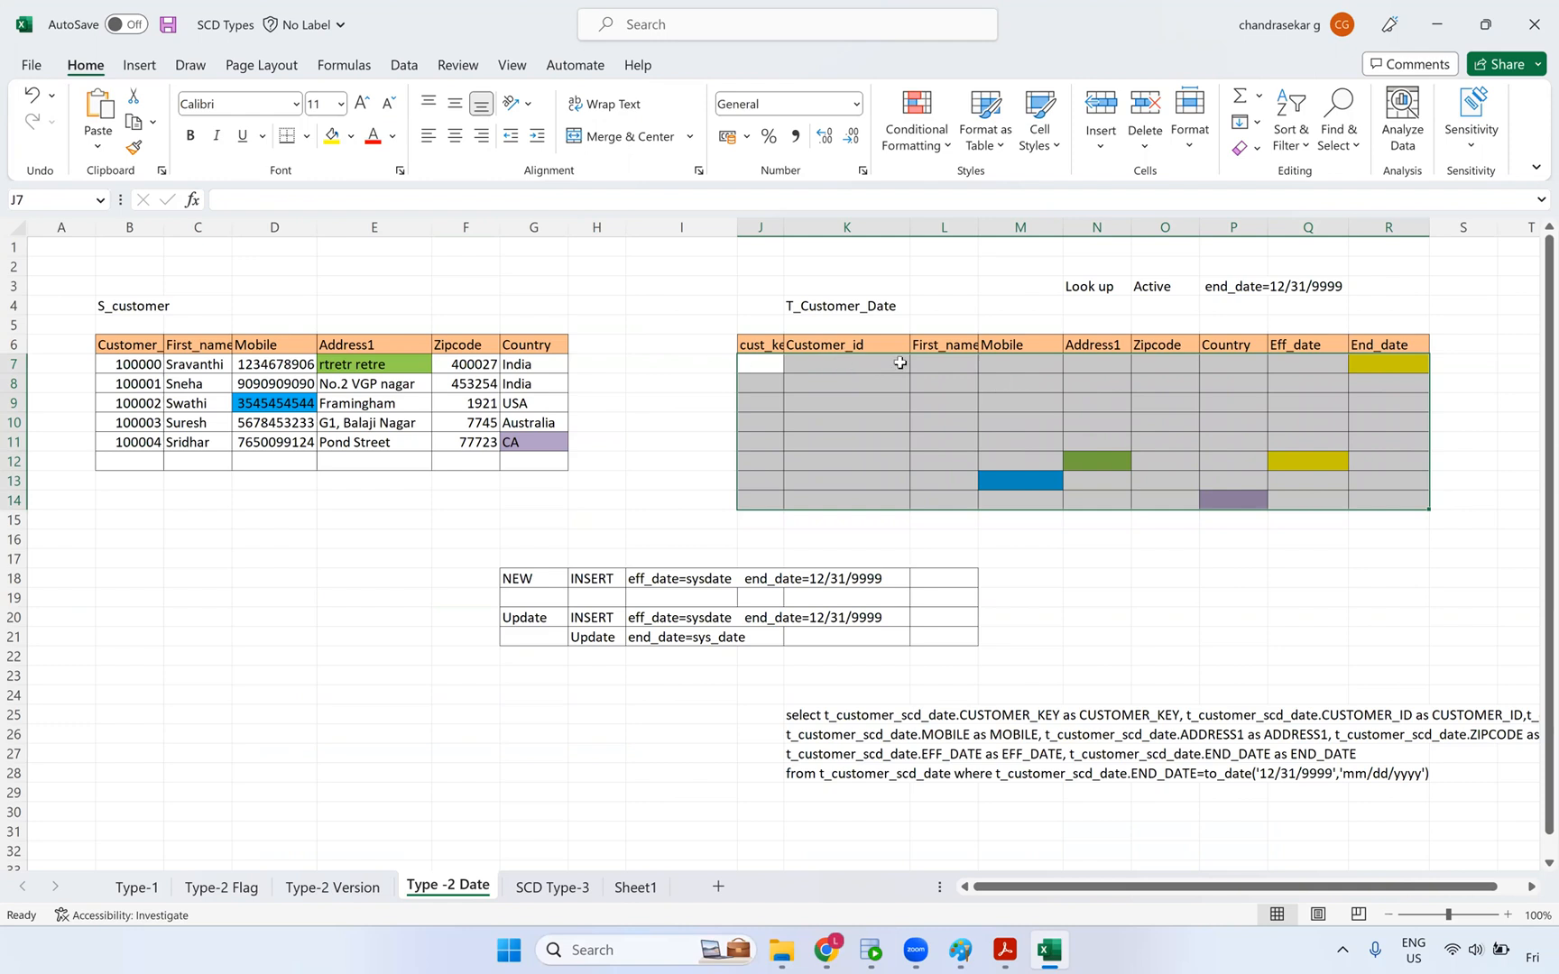
drag(785, 227, 810, 227)
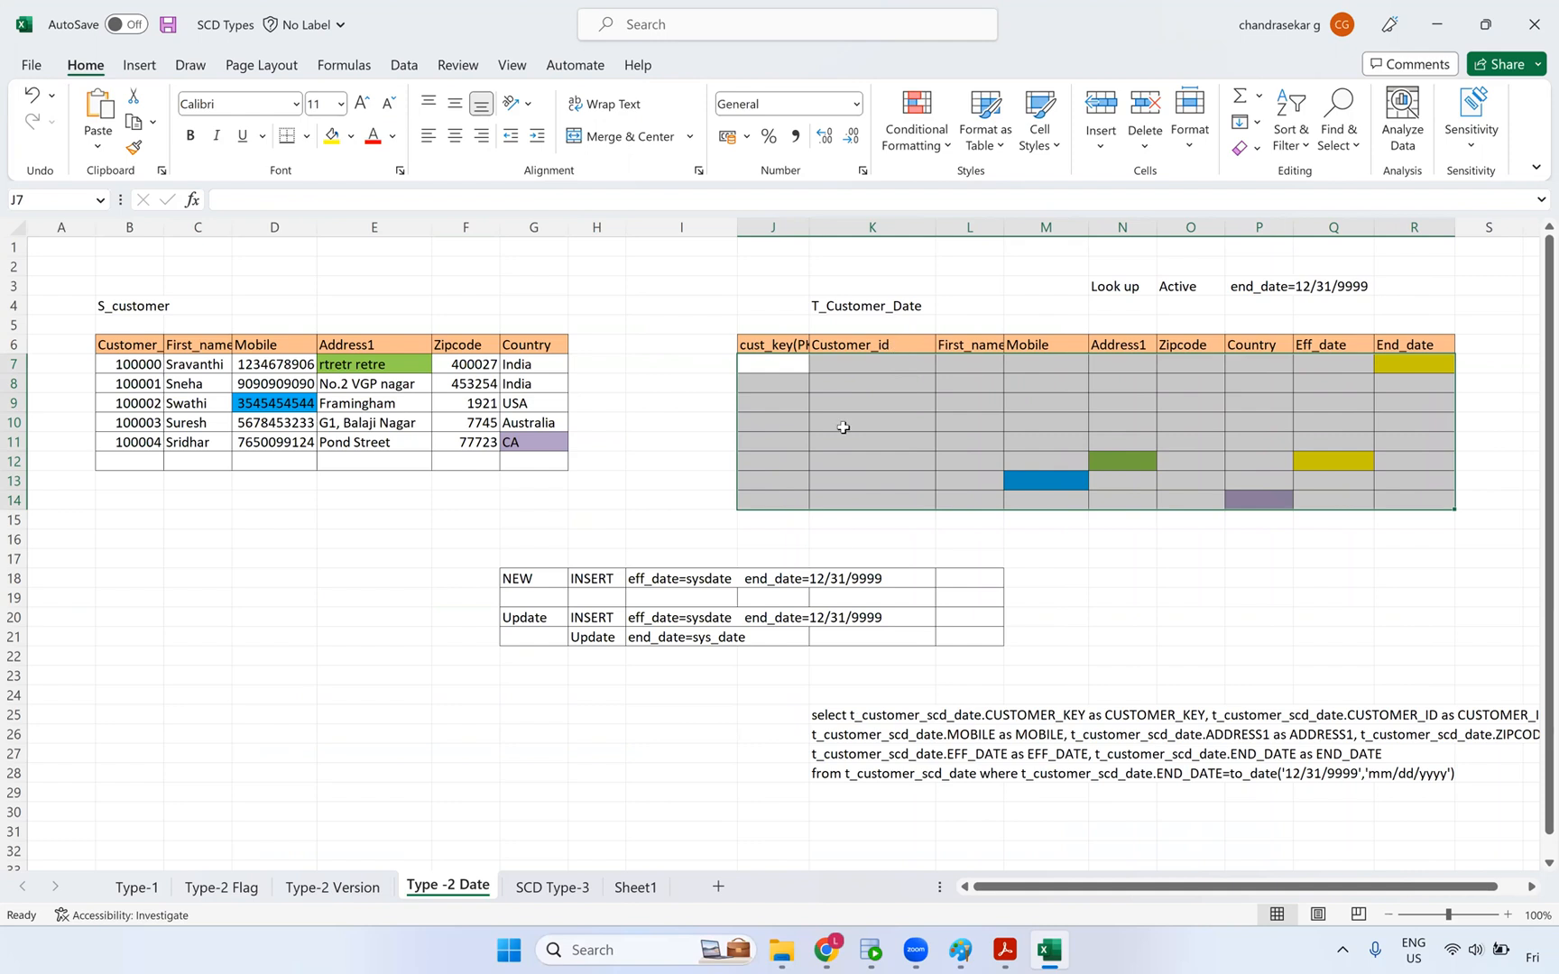
key(alt+Tab)
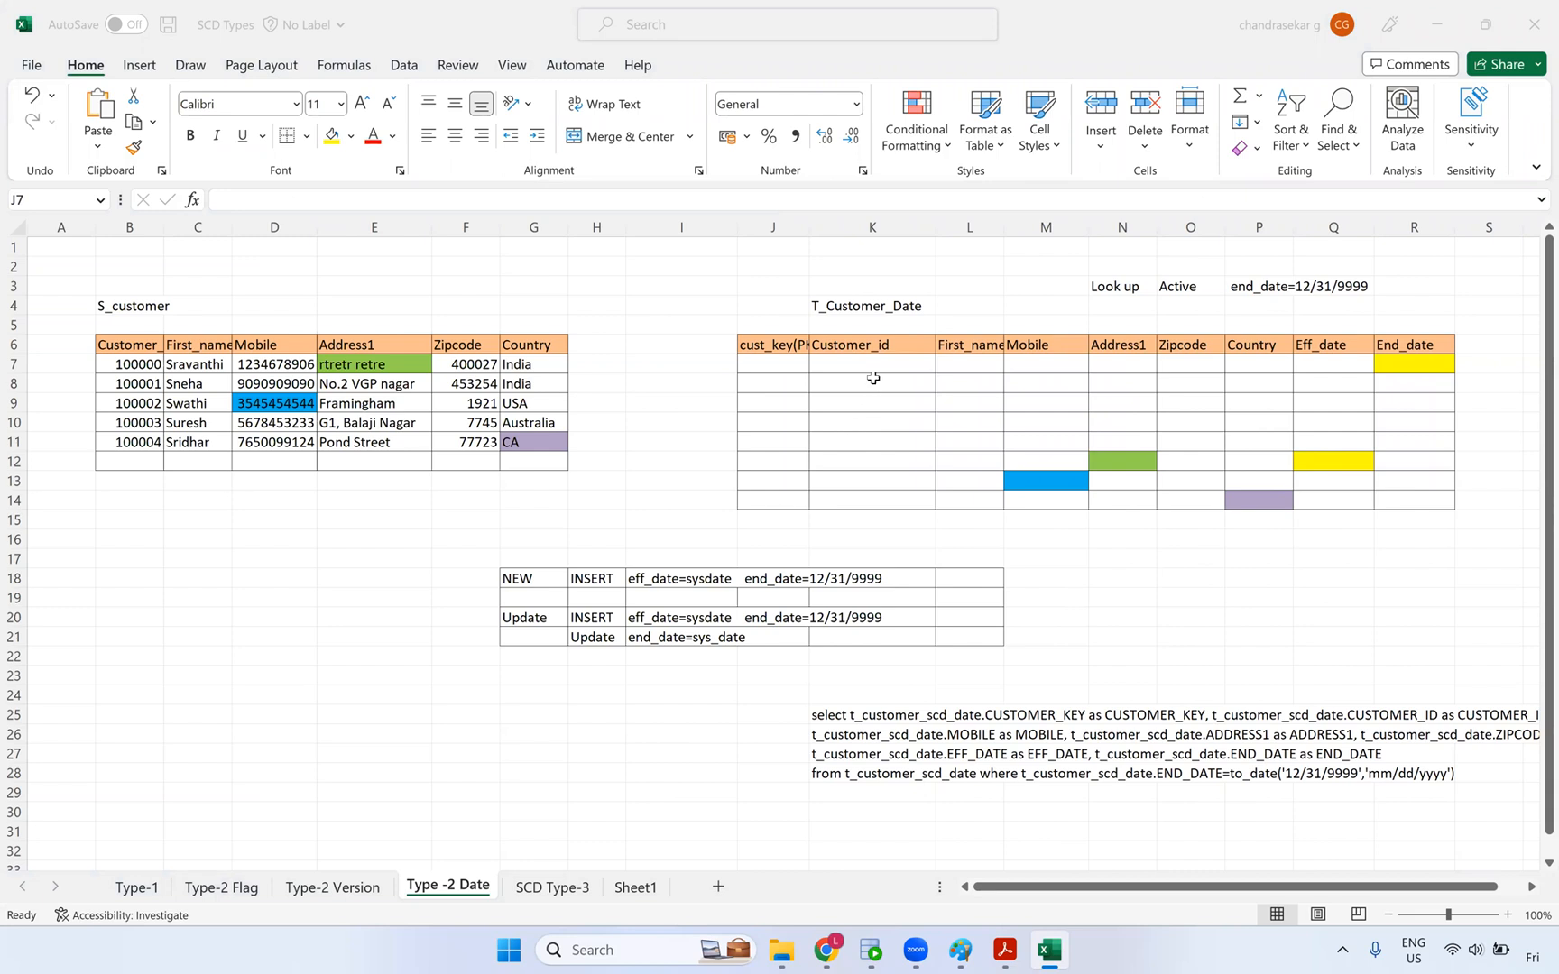
key(alt+Tab)
click(841, 367)
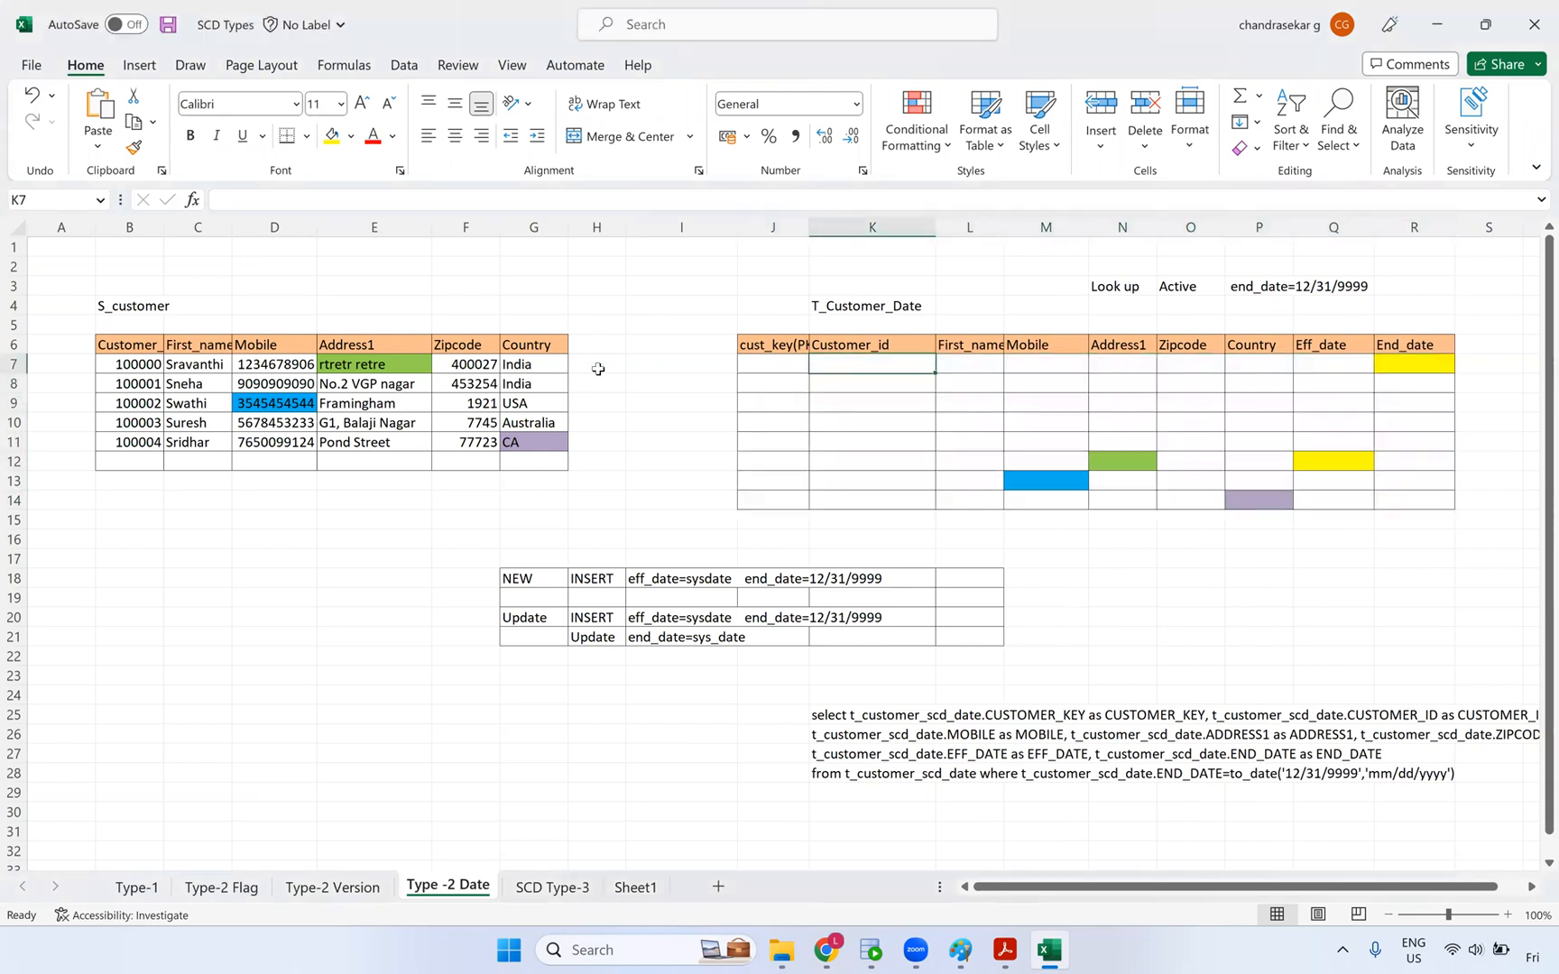
click(768, 370)
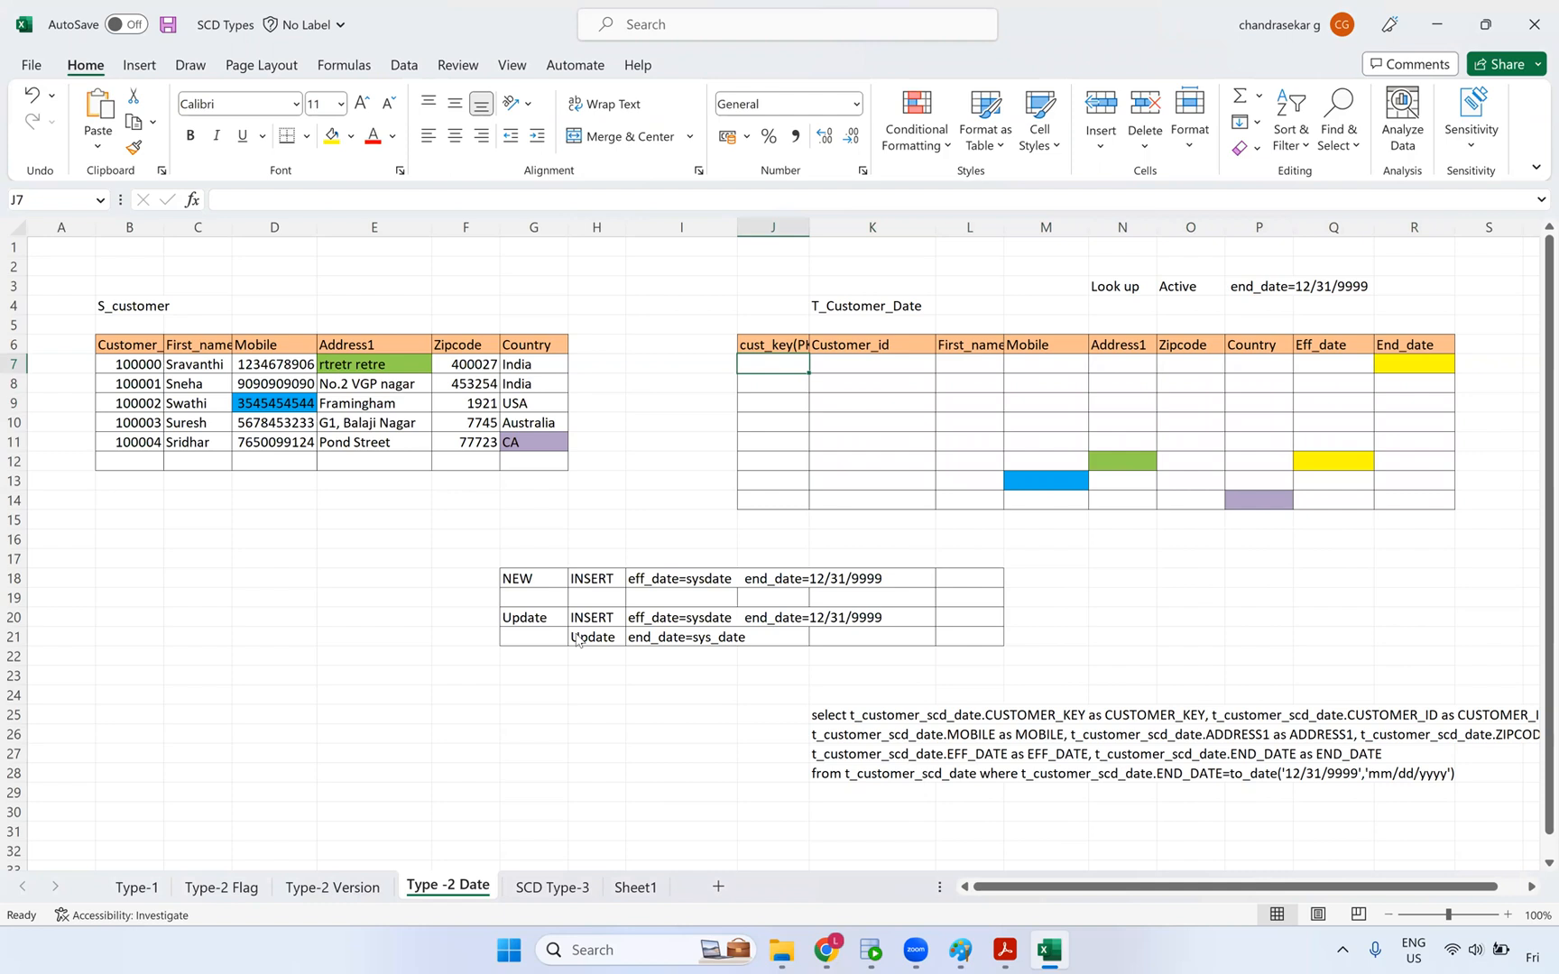
key(alt+Tab)
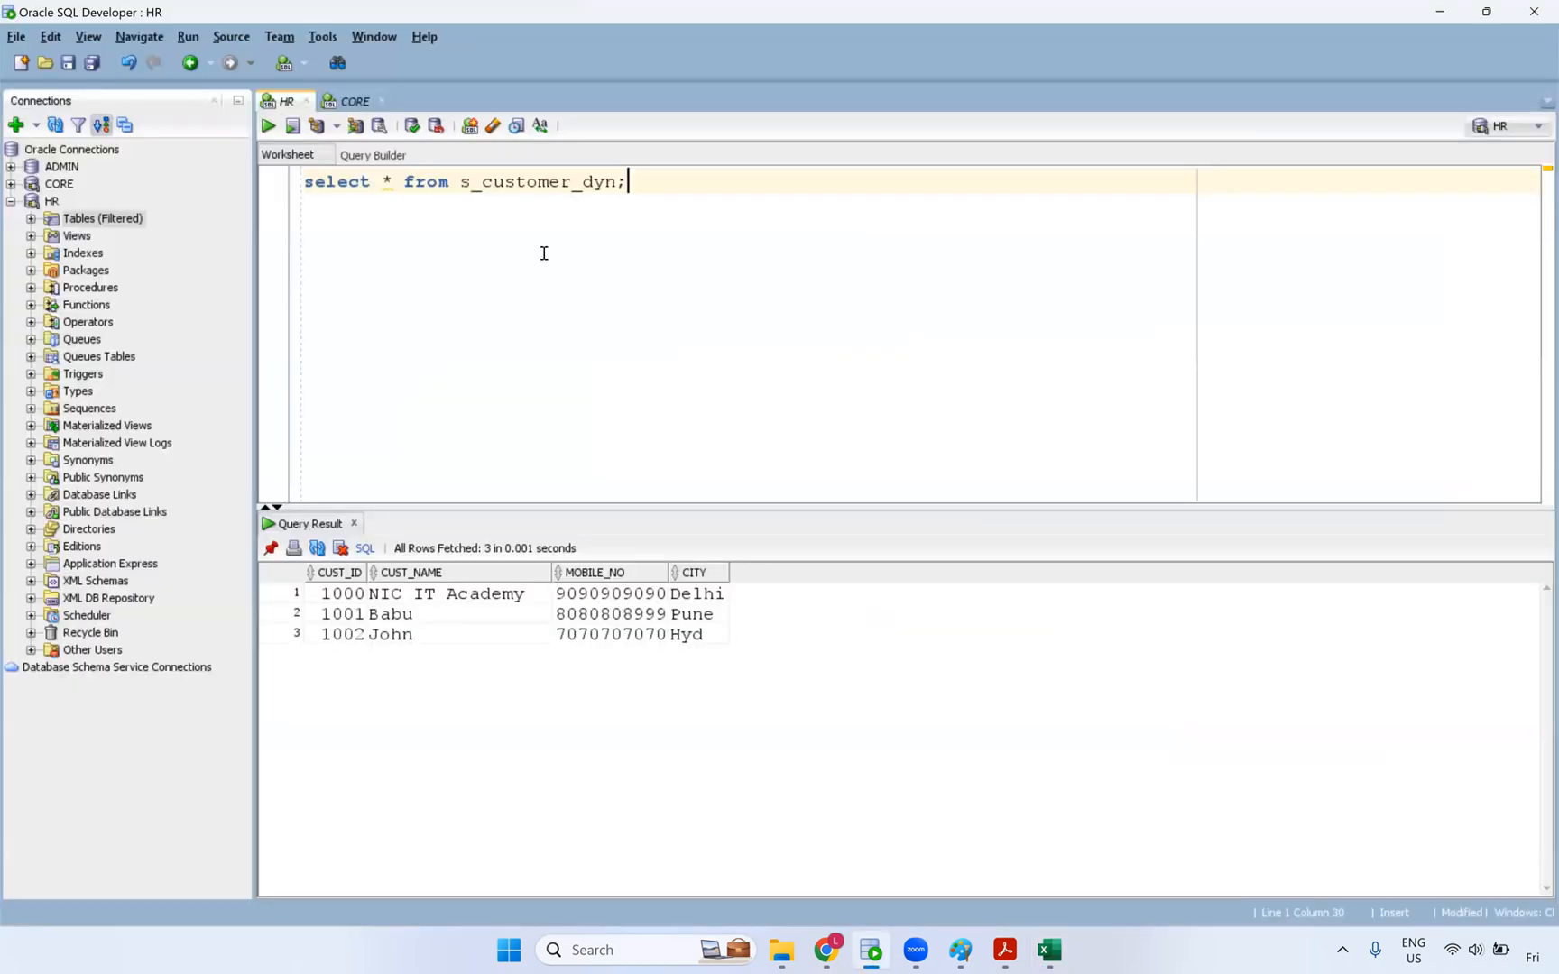
- Rerun the empty t_customer_dyn query, widen its date and MD5_CHECKSUM columns, then select S_customer rows B7:G12
click(352, 102)
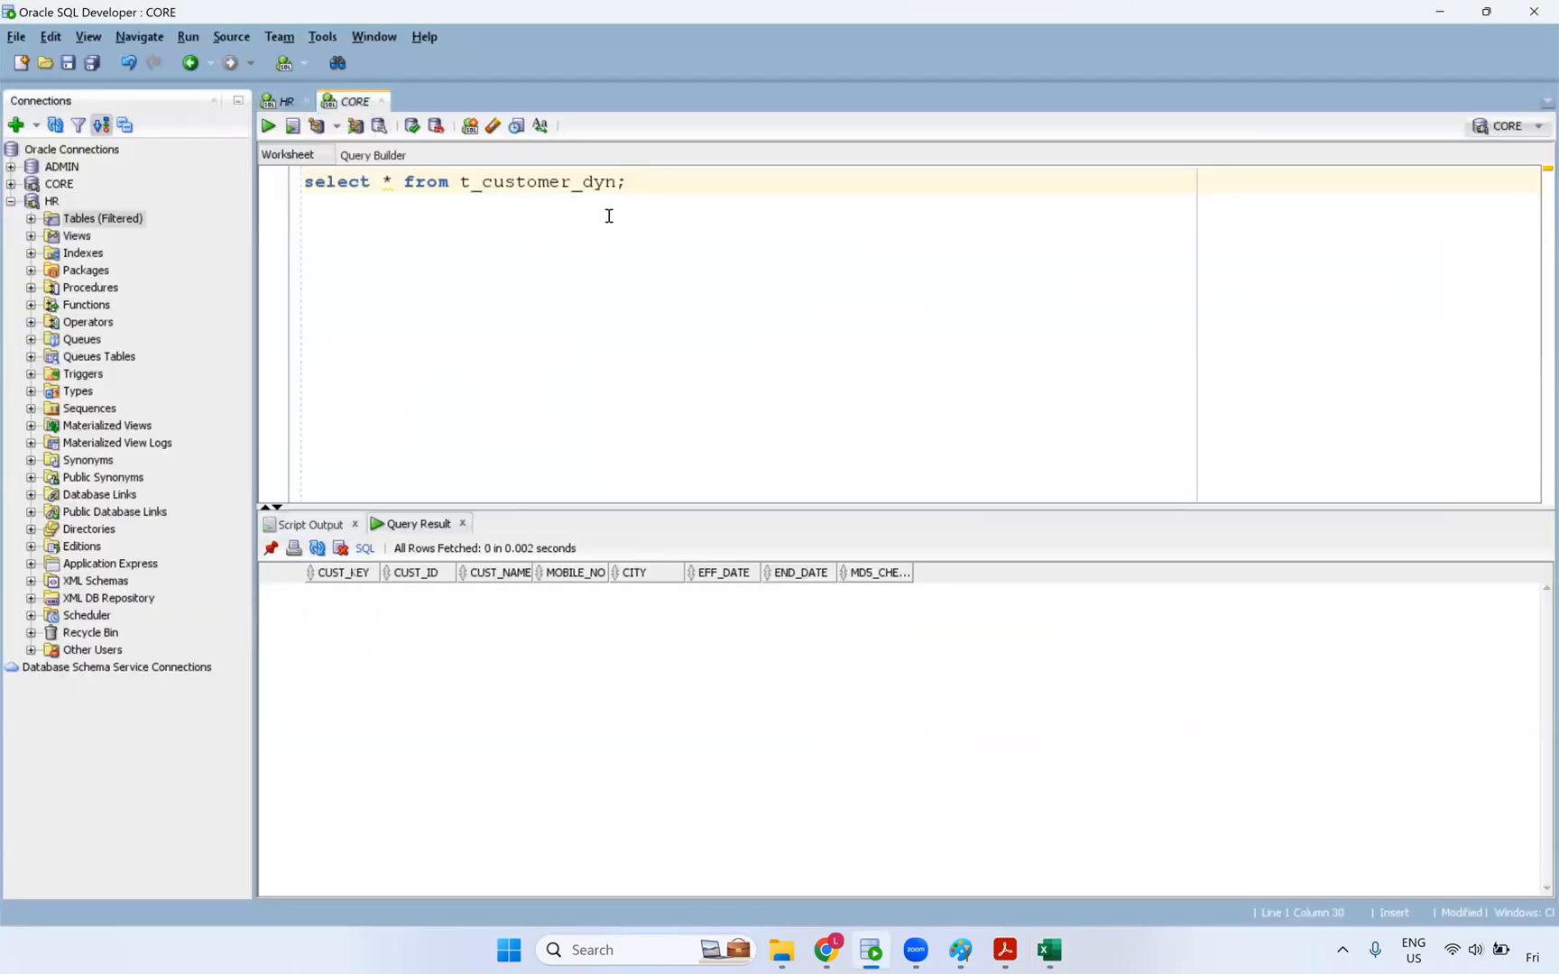
key(ctrl+Return)
drag(907, 572, 1007, 572)
drag(833, 572, 886, 572)
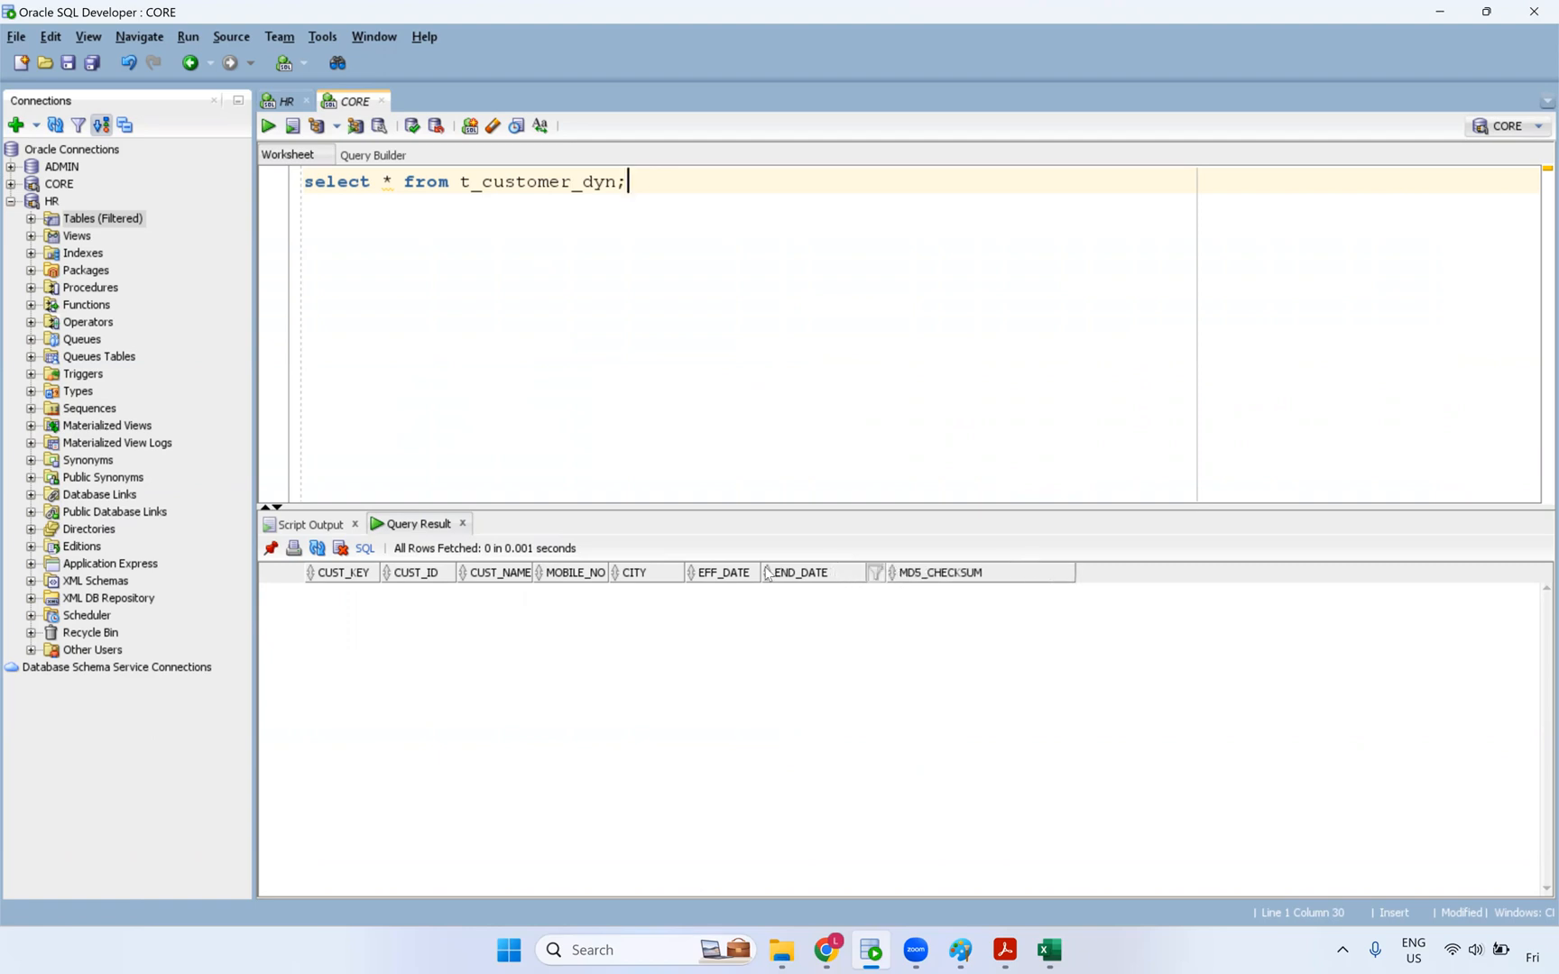
drag(757, 572, 784, 572)
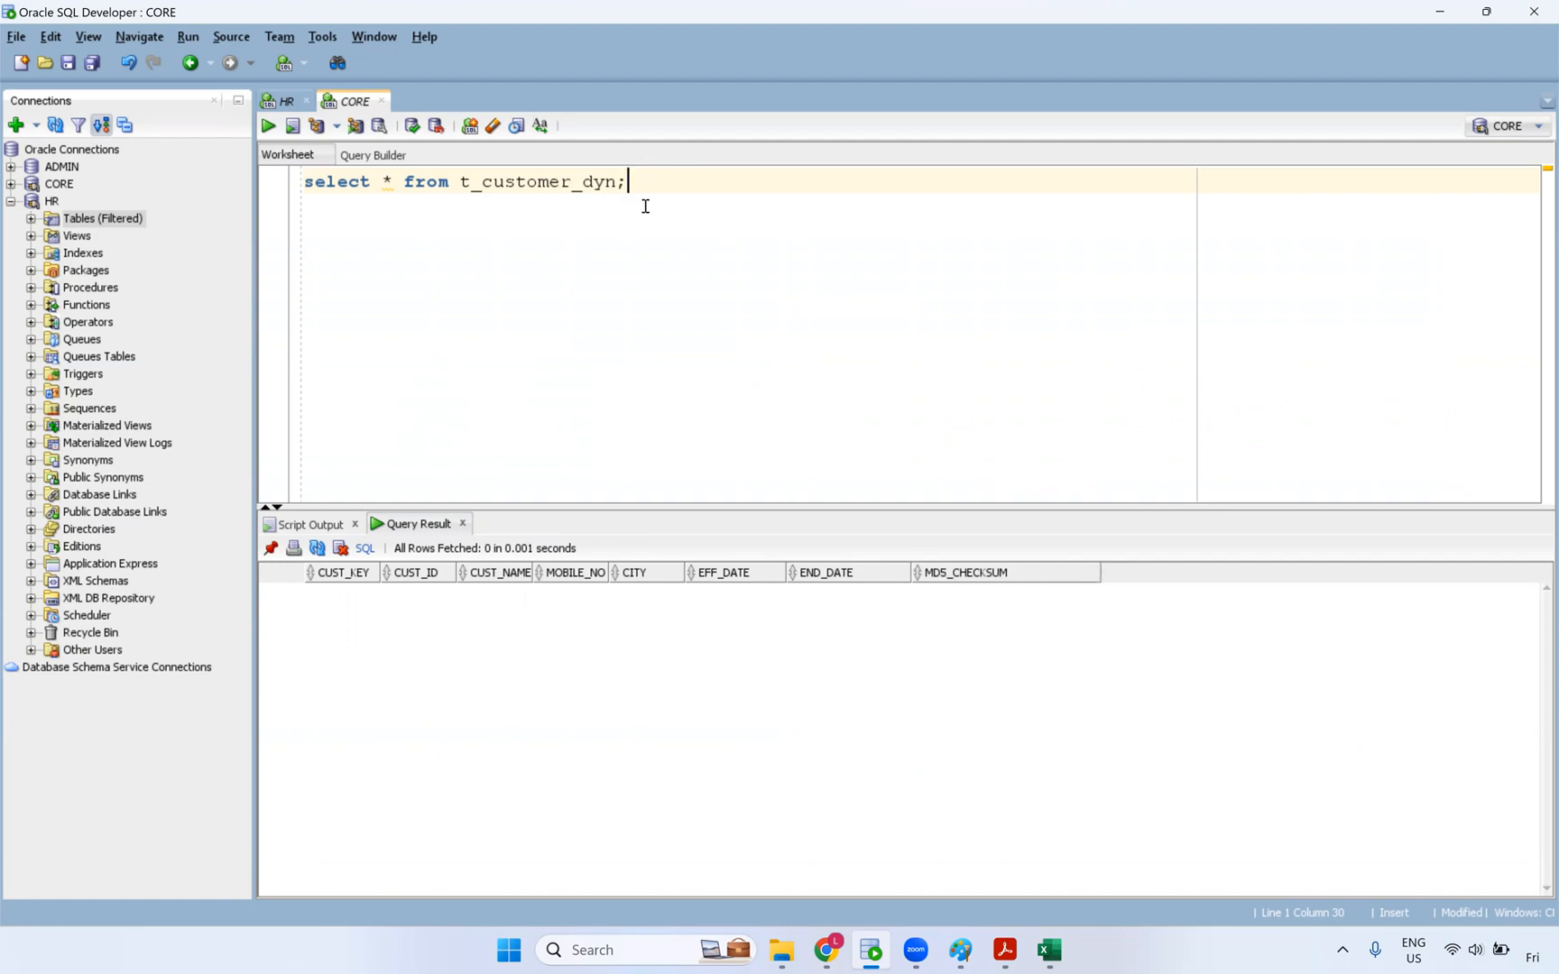
click(1050, 950)
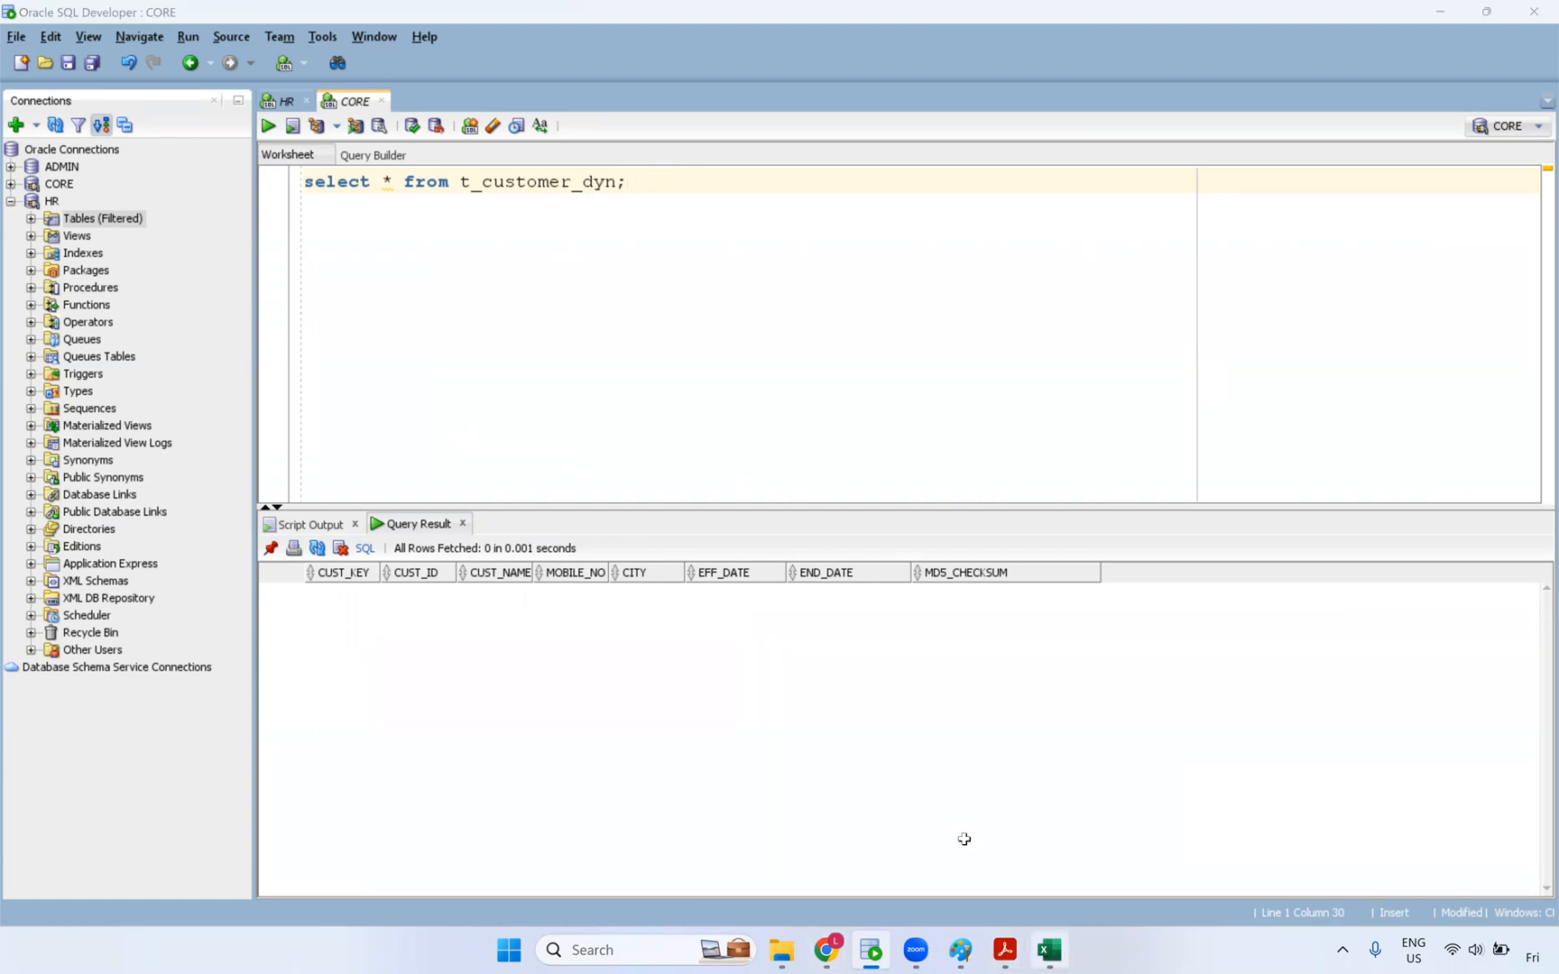
drag(143, 362, 547, 464)
- Enter the dummy checksum 'klqwtoi454u5453433' in H7 and autofit column H
click(606, 369)
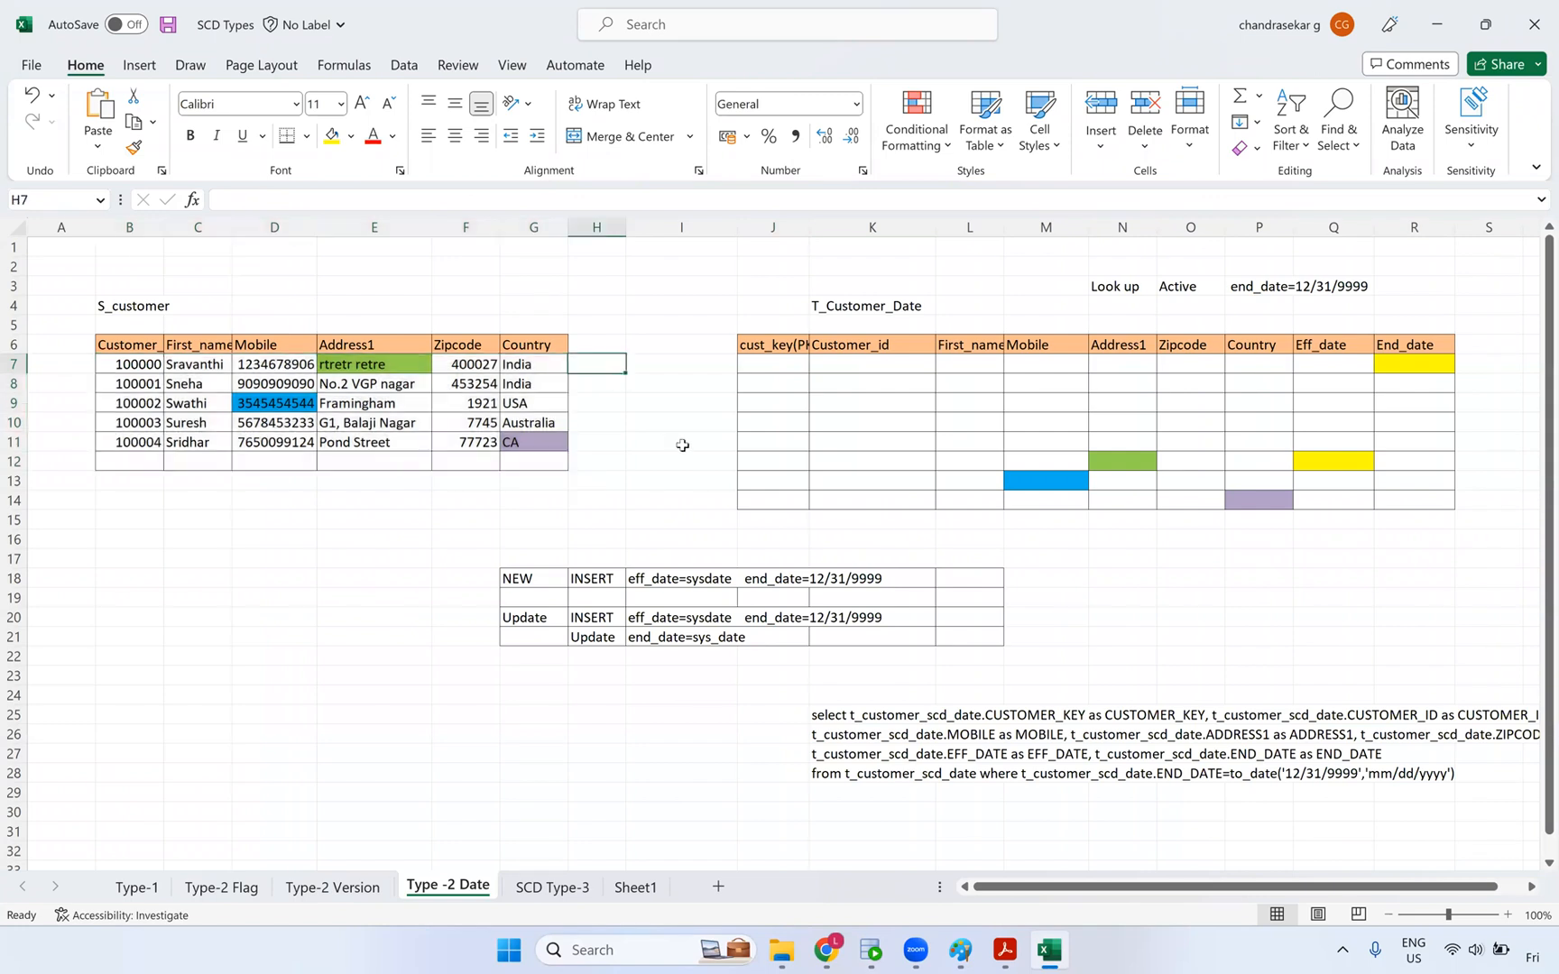
text(4398257345j4k52j34)
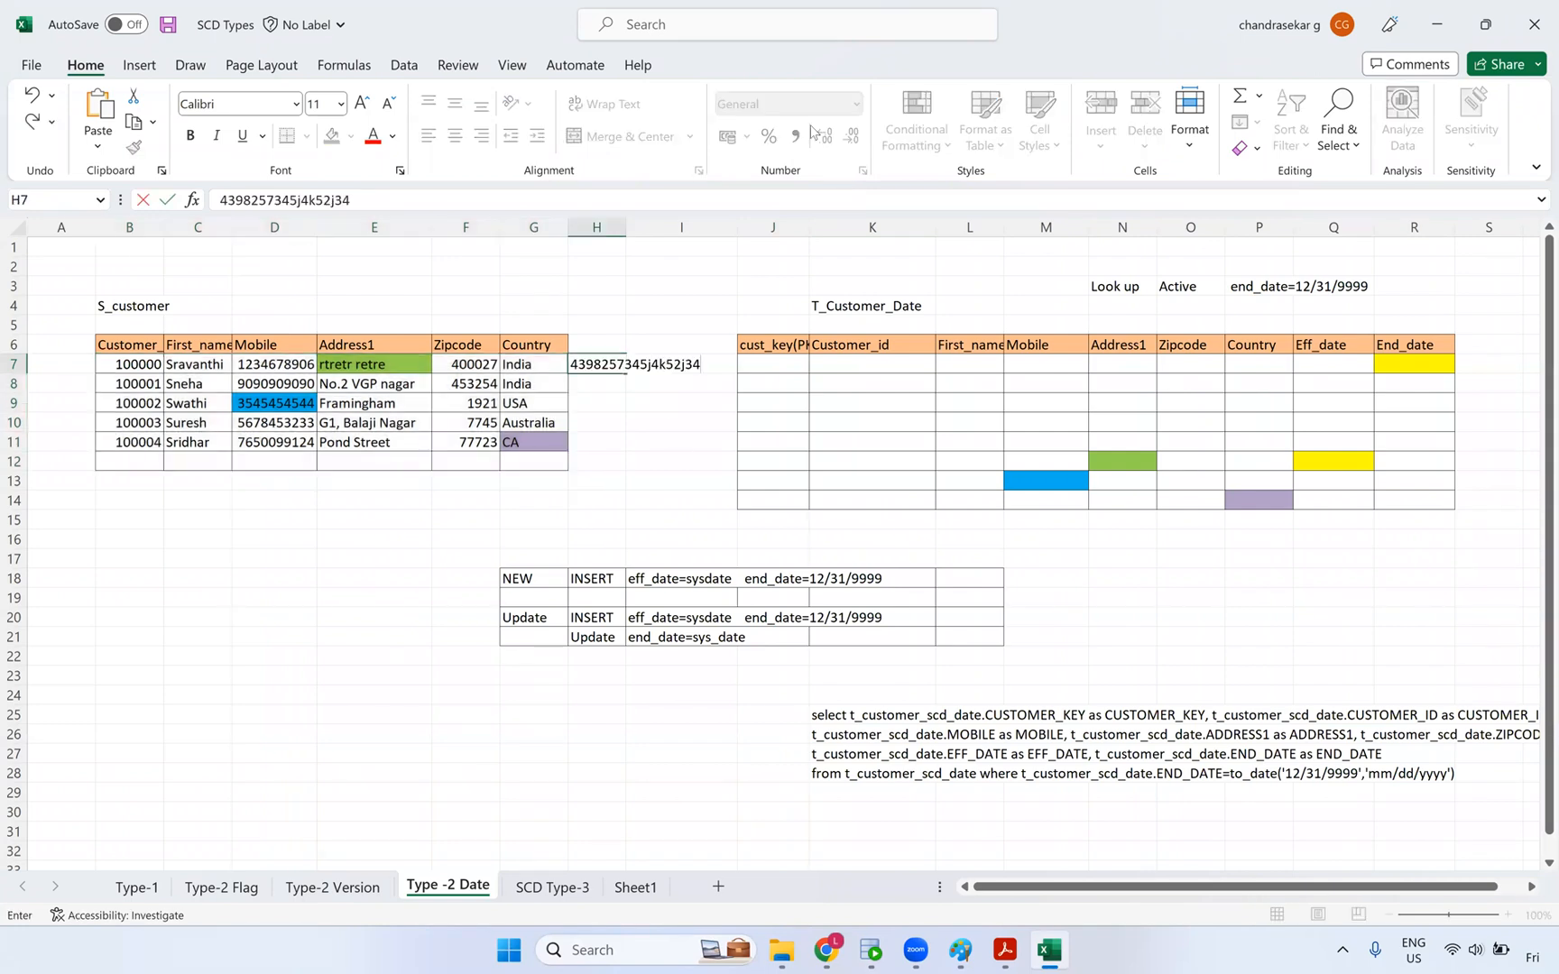
key(BackSpace)
key(BackSpace)
key(BackSpace)
key(BackSpace)
key(BackSpace)
key(BackSpace)
key(BackSpace)
key(BackSpace)
key(BackSpace)
key(BackSpace)
key(BackSpace)
key(BackSpace)
key(BackSpace)
key(BackSpace)
key(BackSpace)
key(BackSpace)
key(BackSpace)
text(klqwtoi454u5)
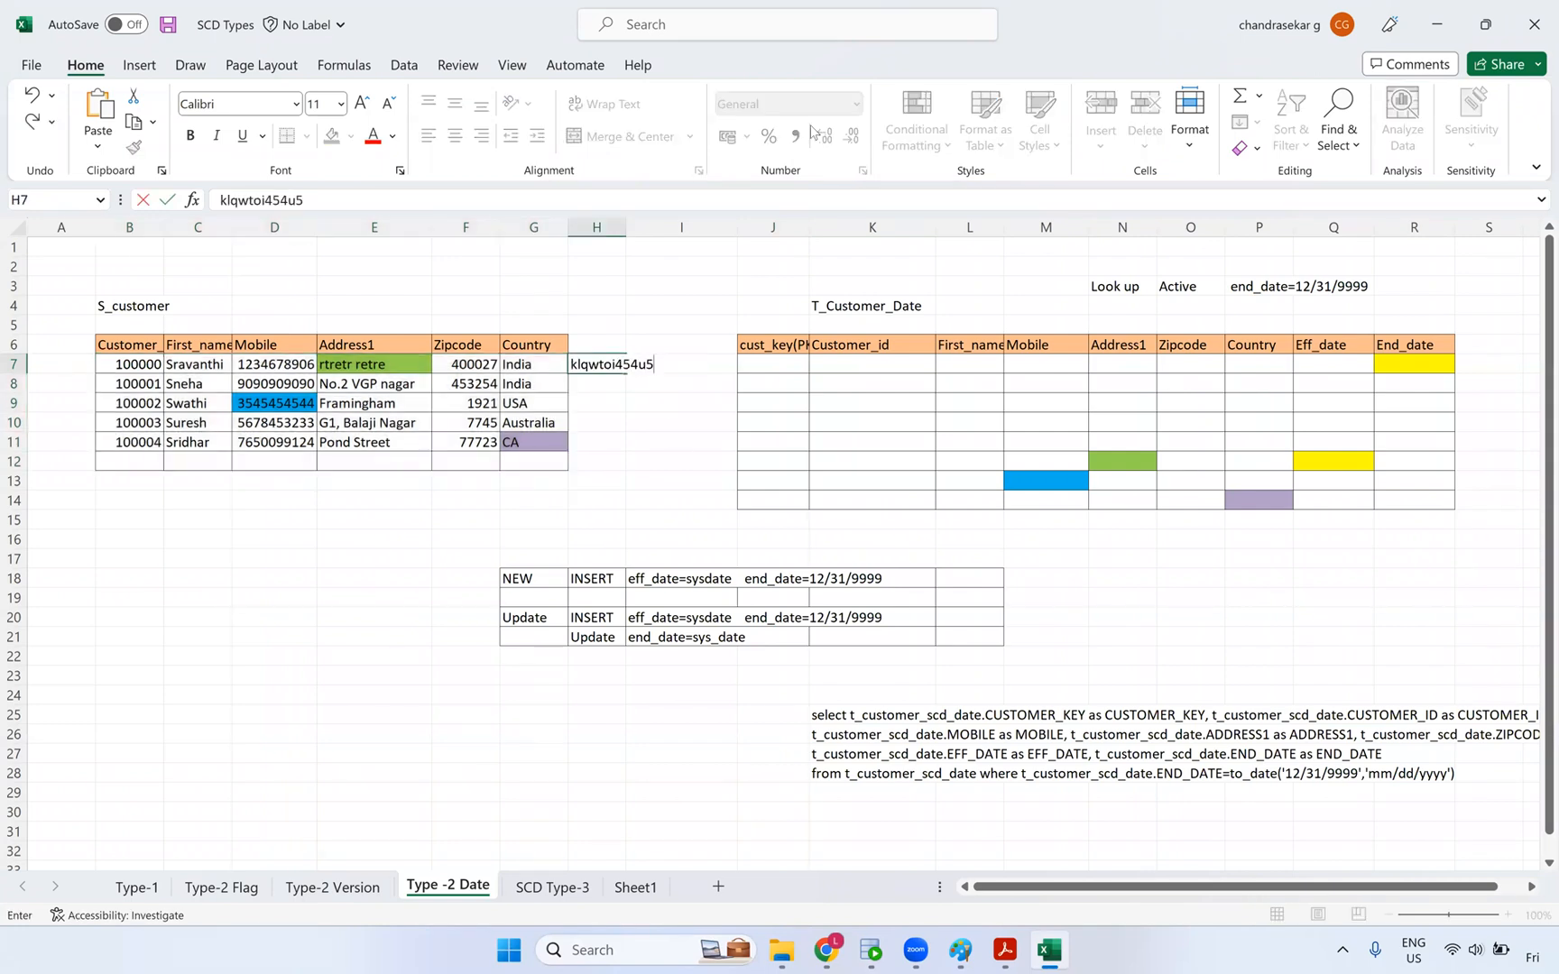
text(453433)
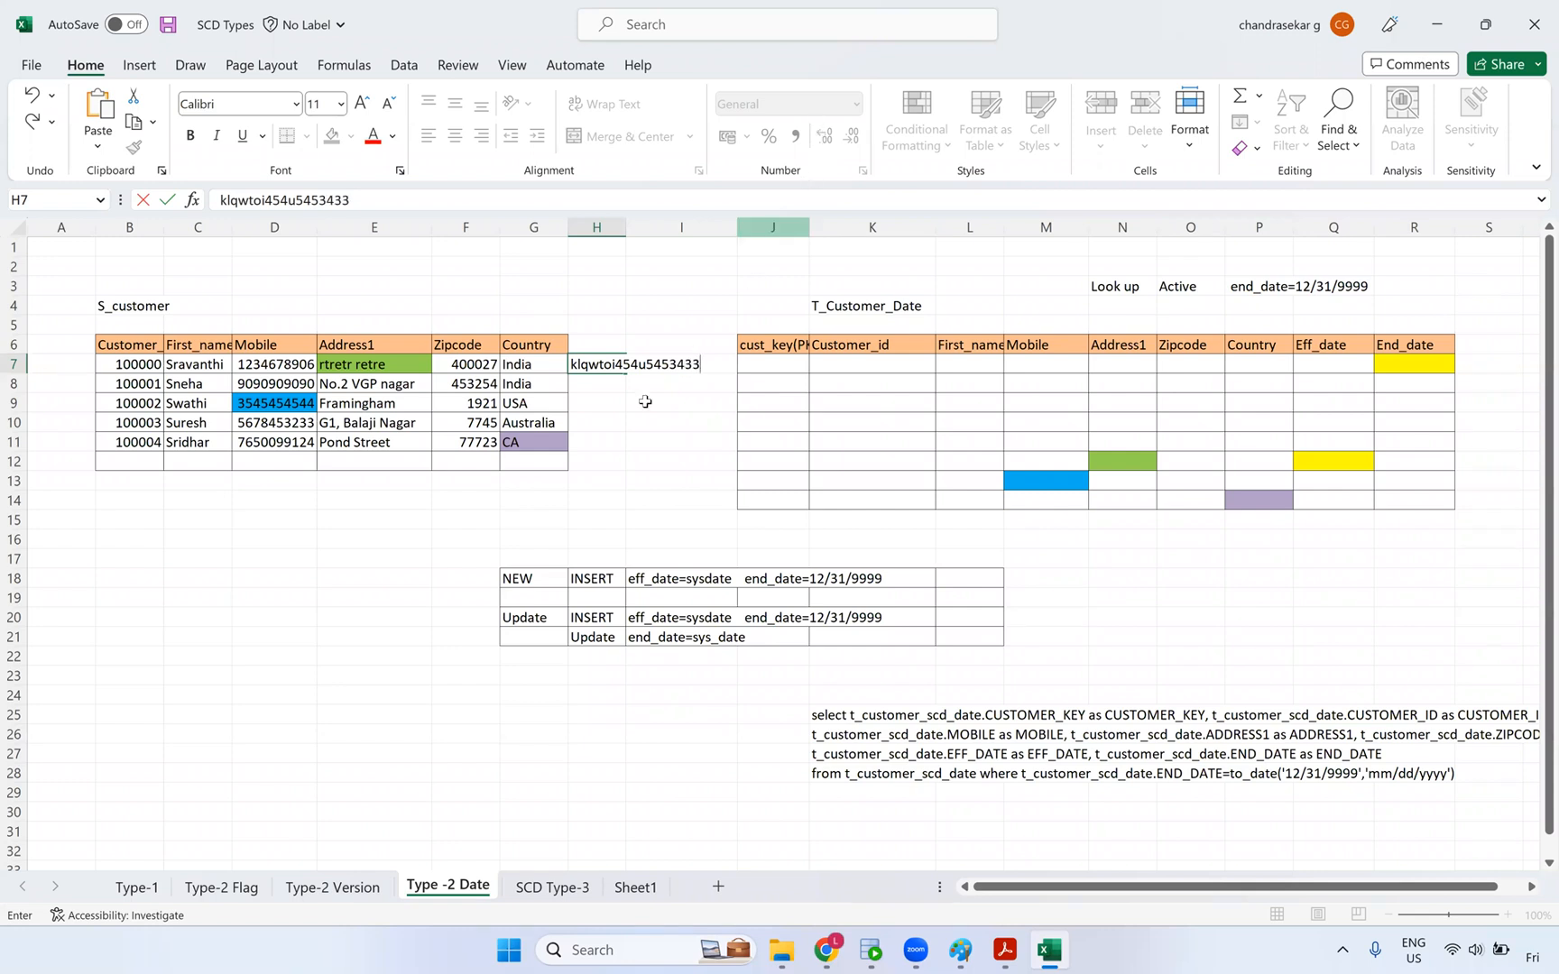
click(682, 403)
double_click(629, 231)
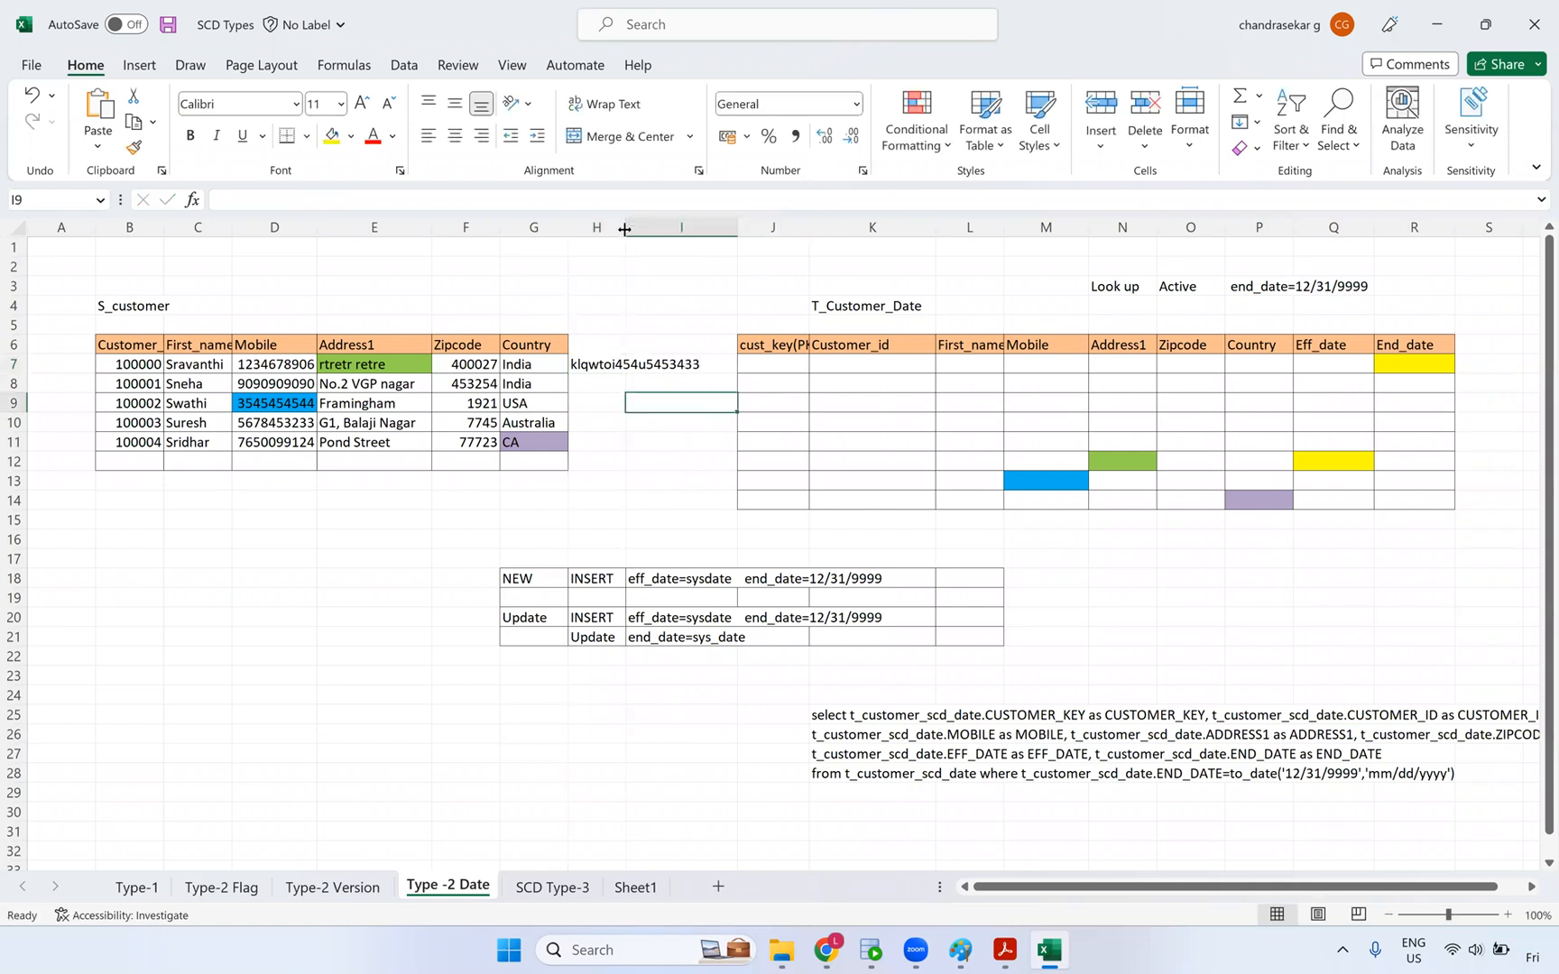
click(630, 369)
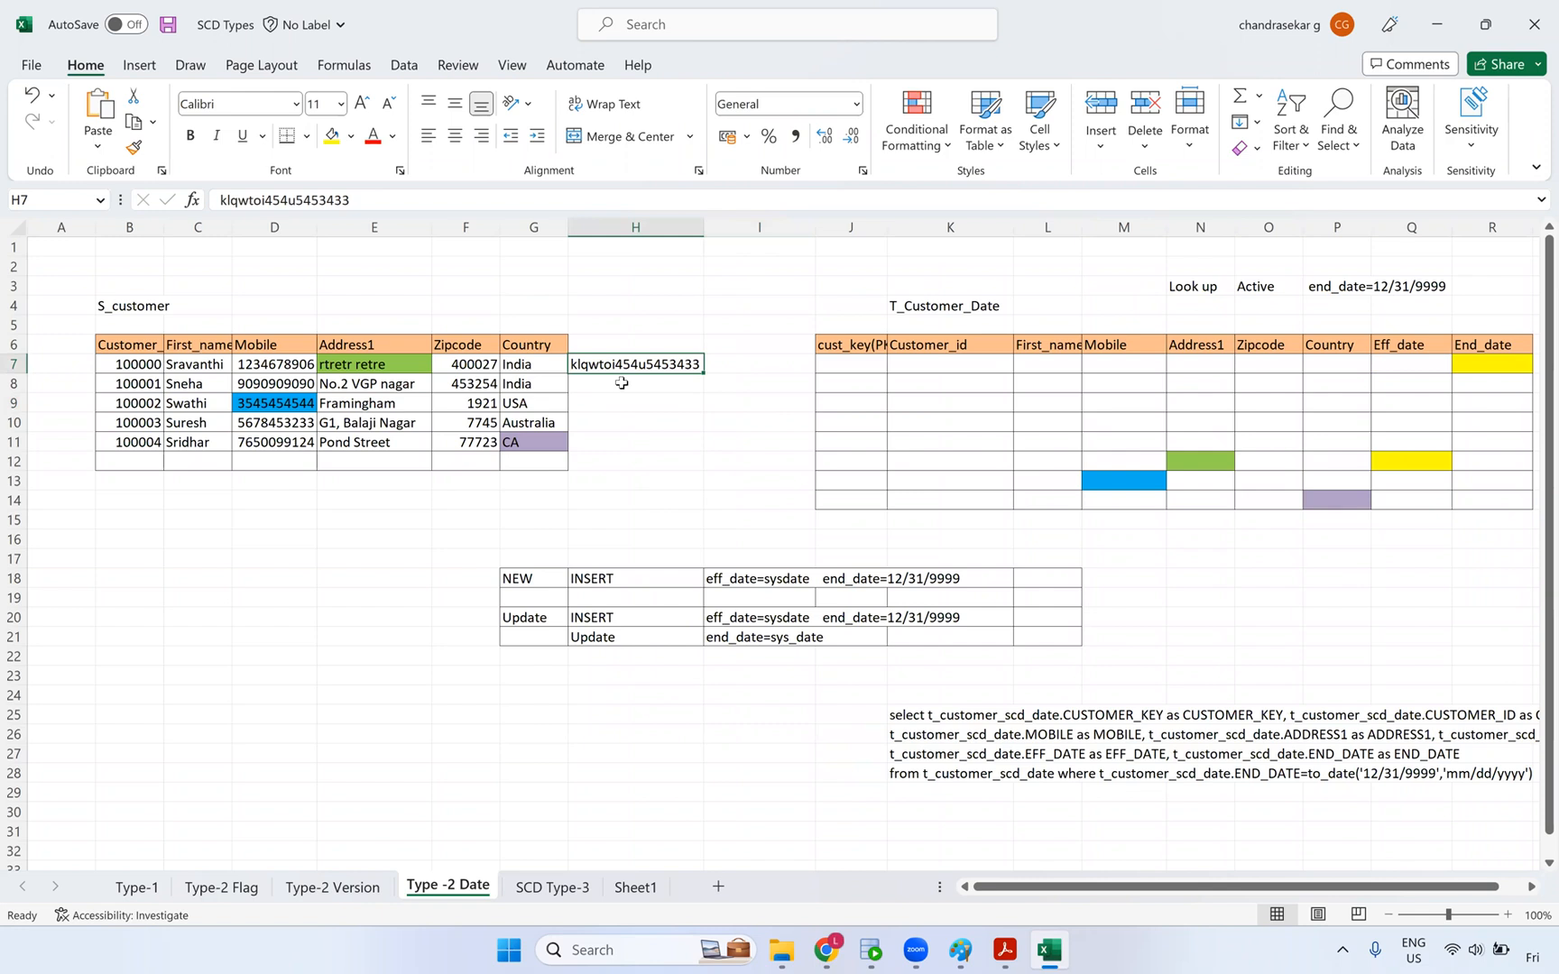
- Fill H8 through H11 with further dummy checksum strings
click(622, 383)
text(gfdahtryerw)
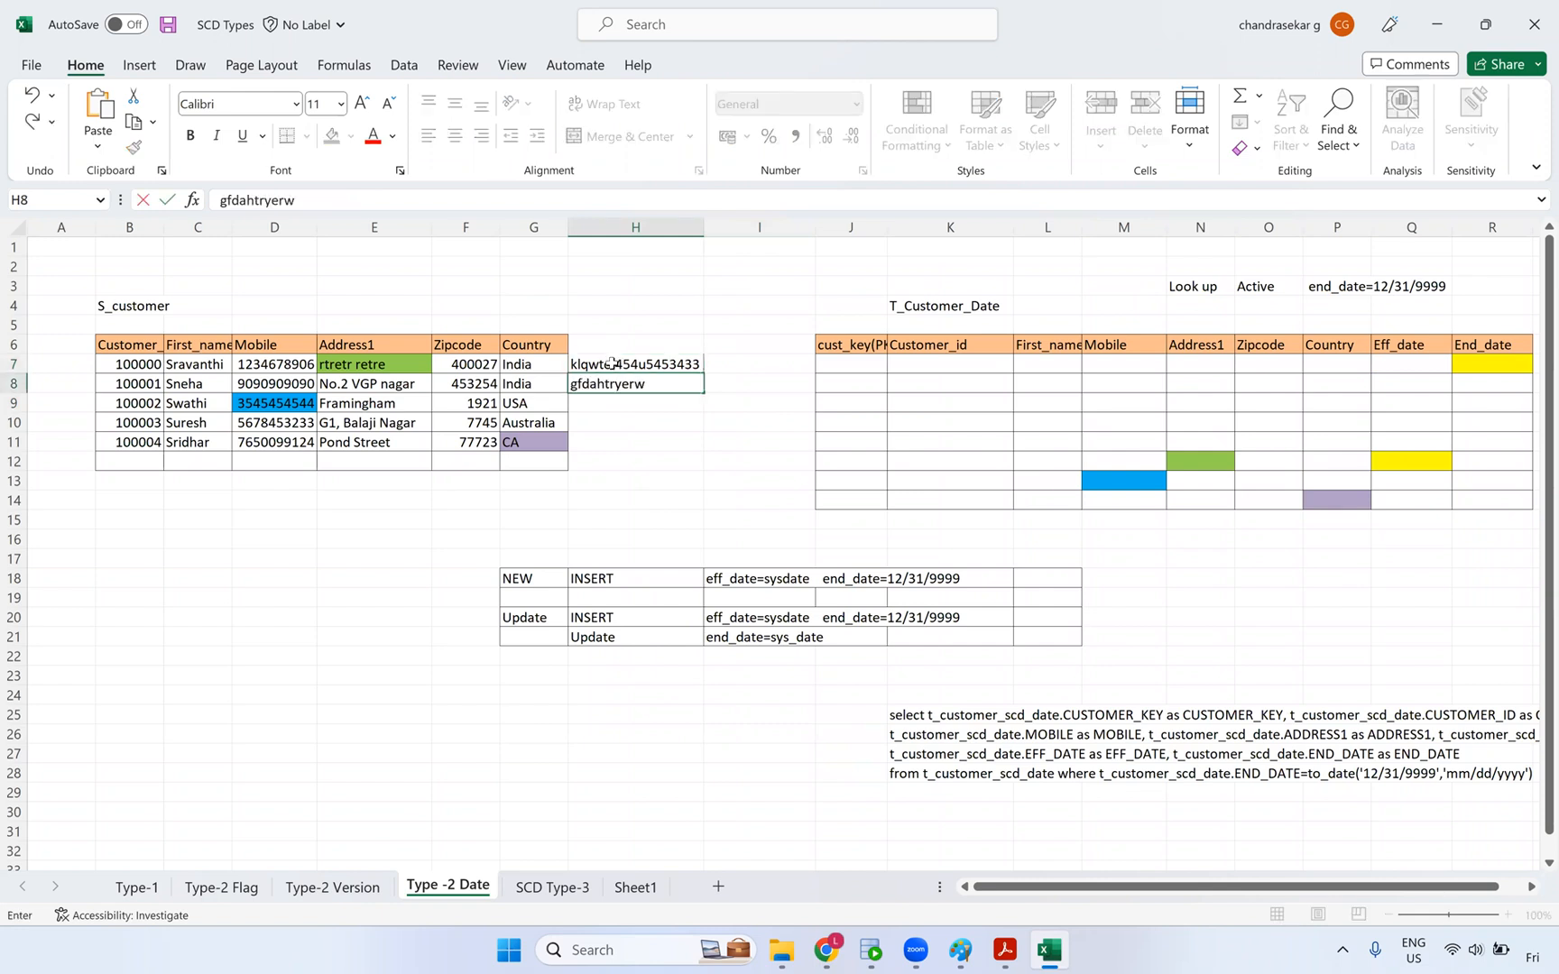
text(yrt54214fwe)
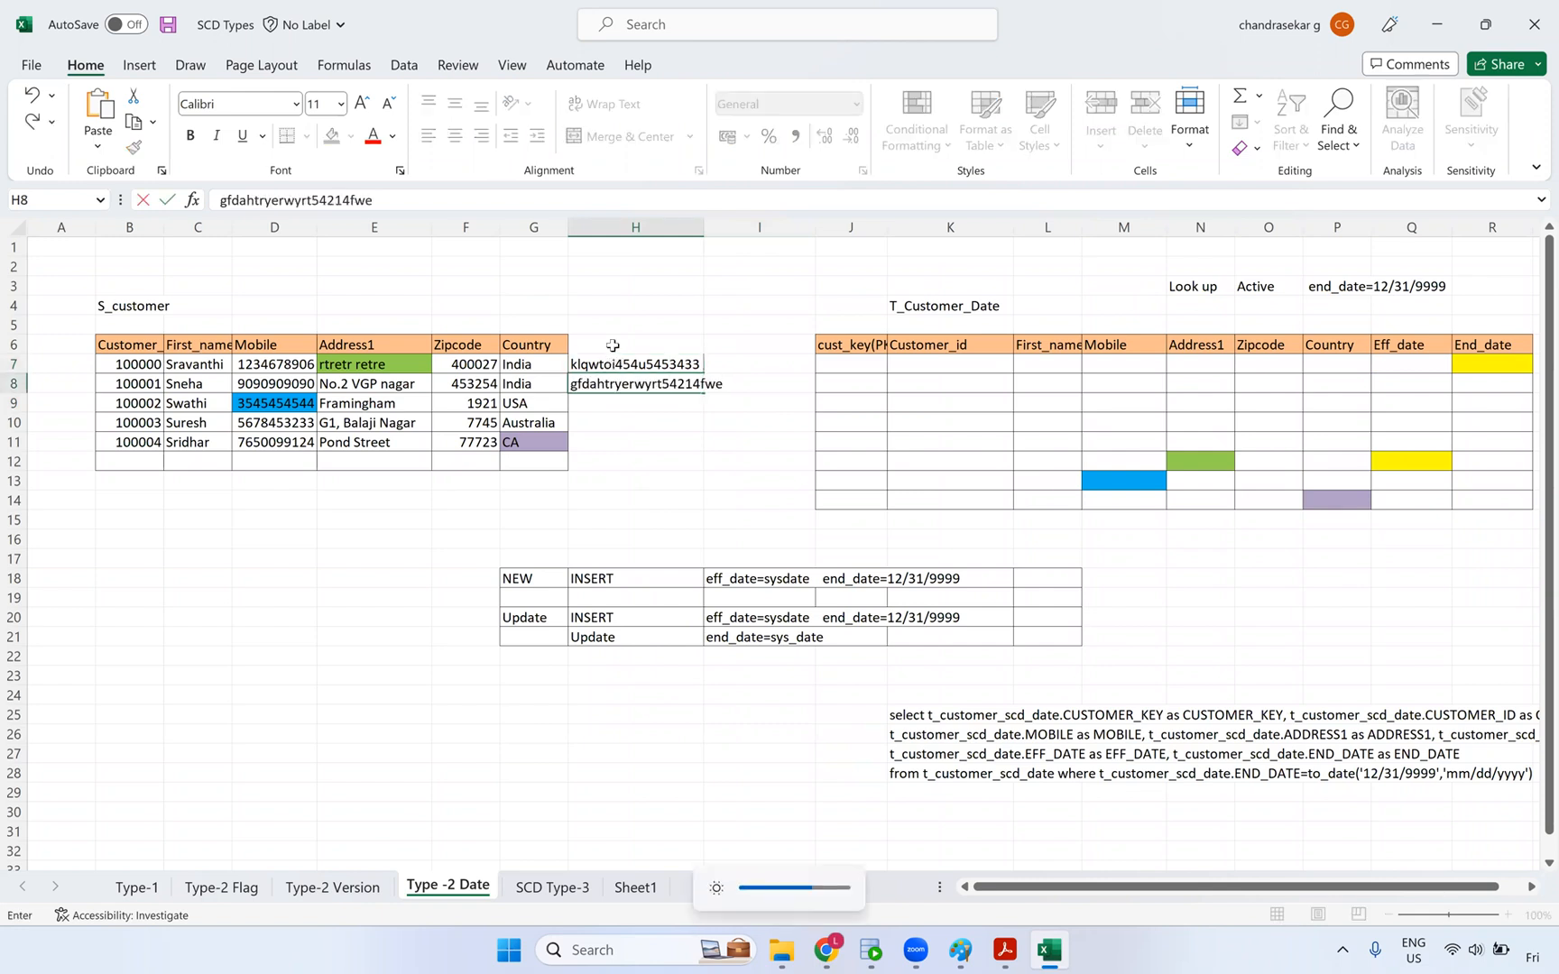
key(Return)
text(rqwwoei;fiowef)
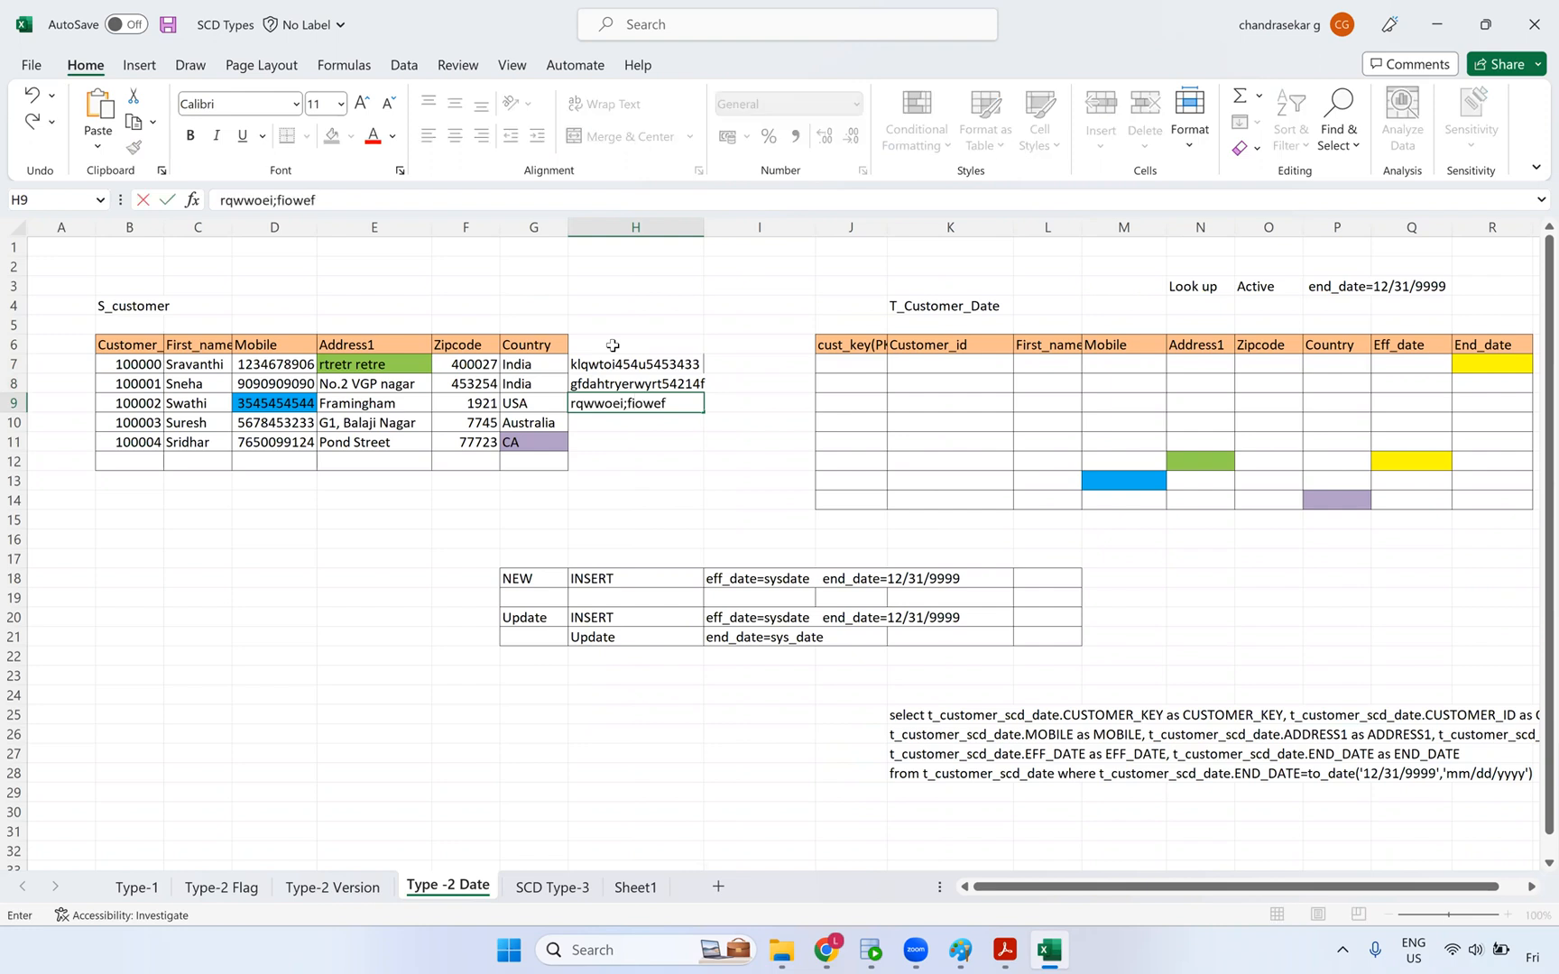
text(e0w8q)
key(Return)
text(jjwqroeuiru99r8qewr)
key(Return)
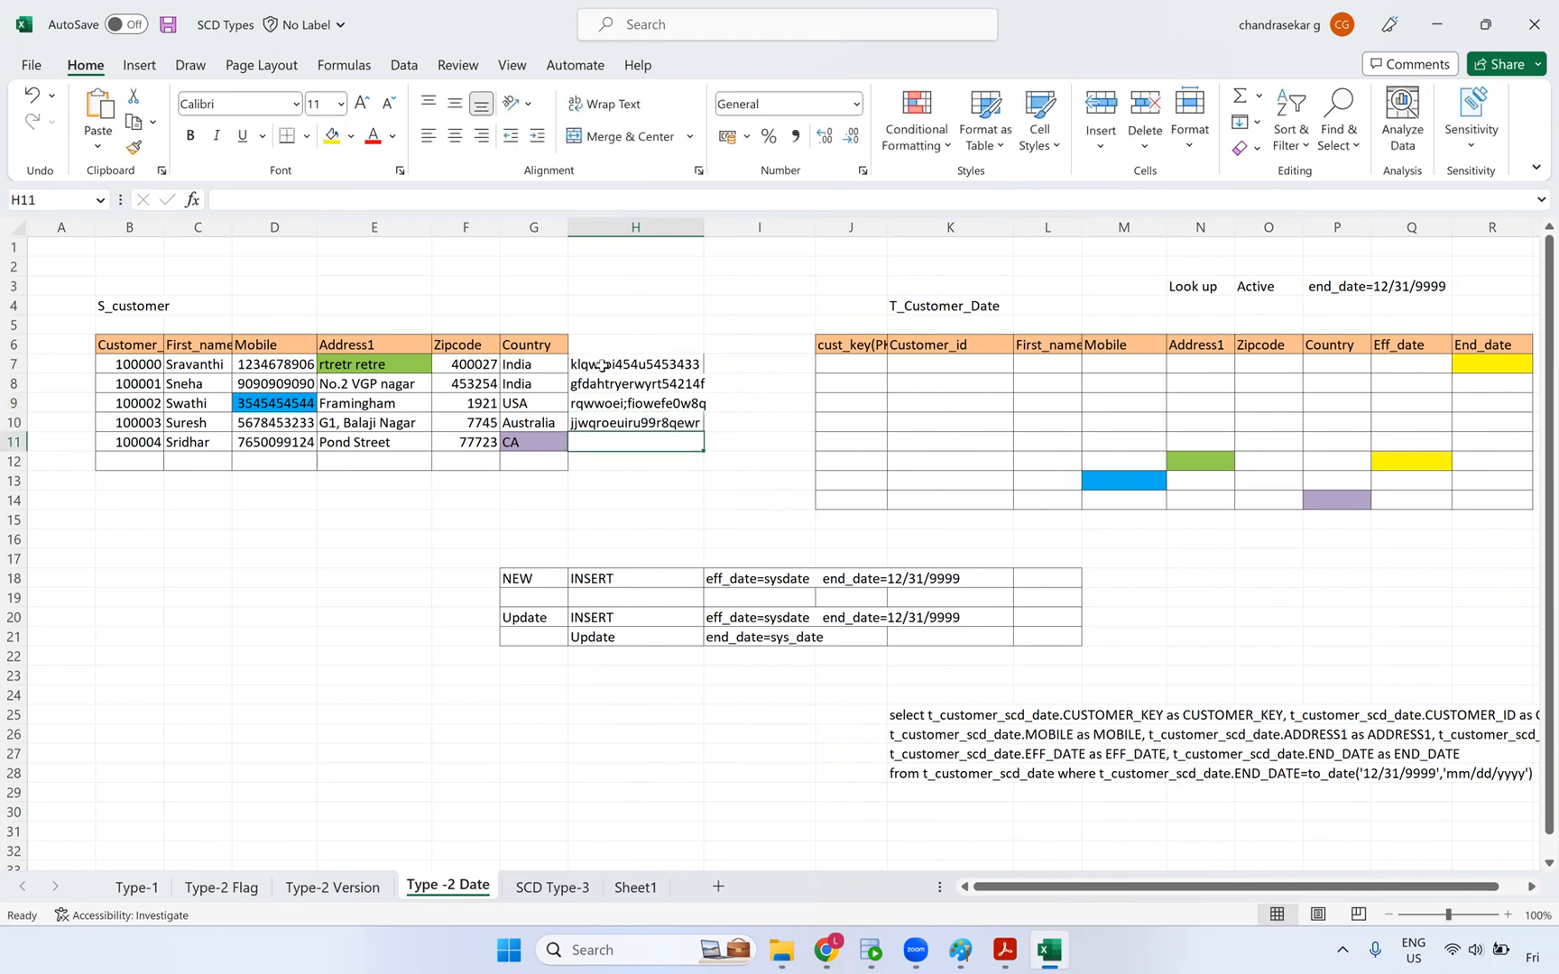
text(lksjf)
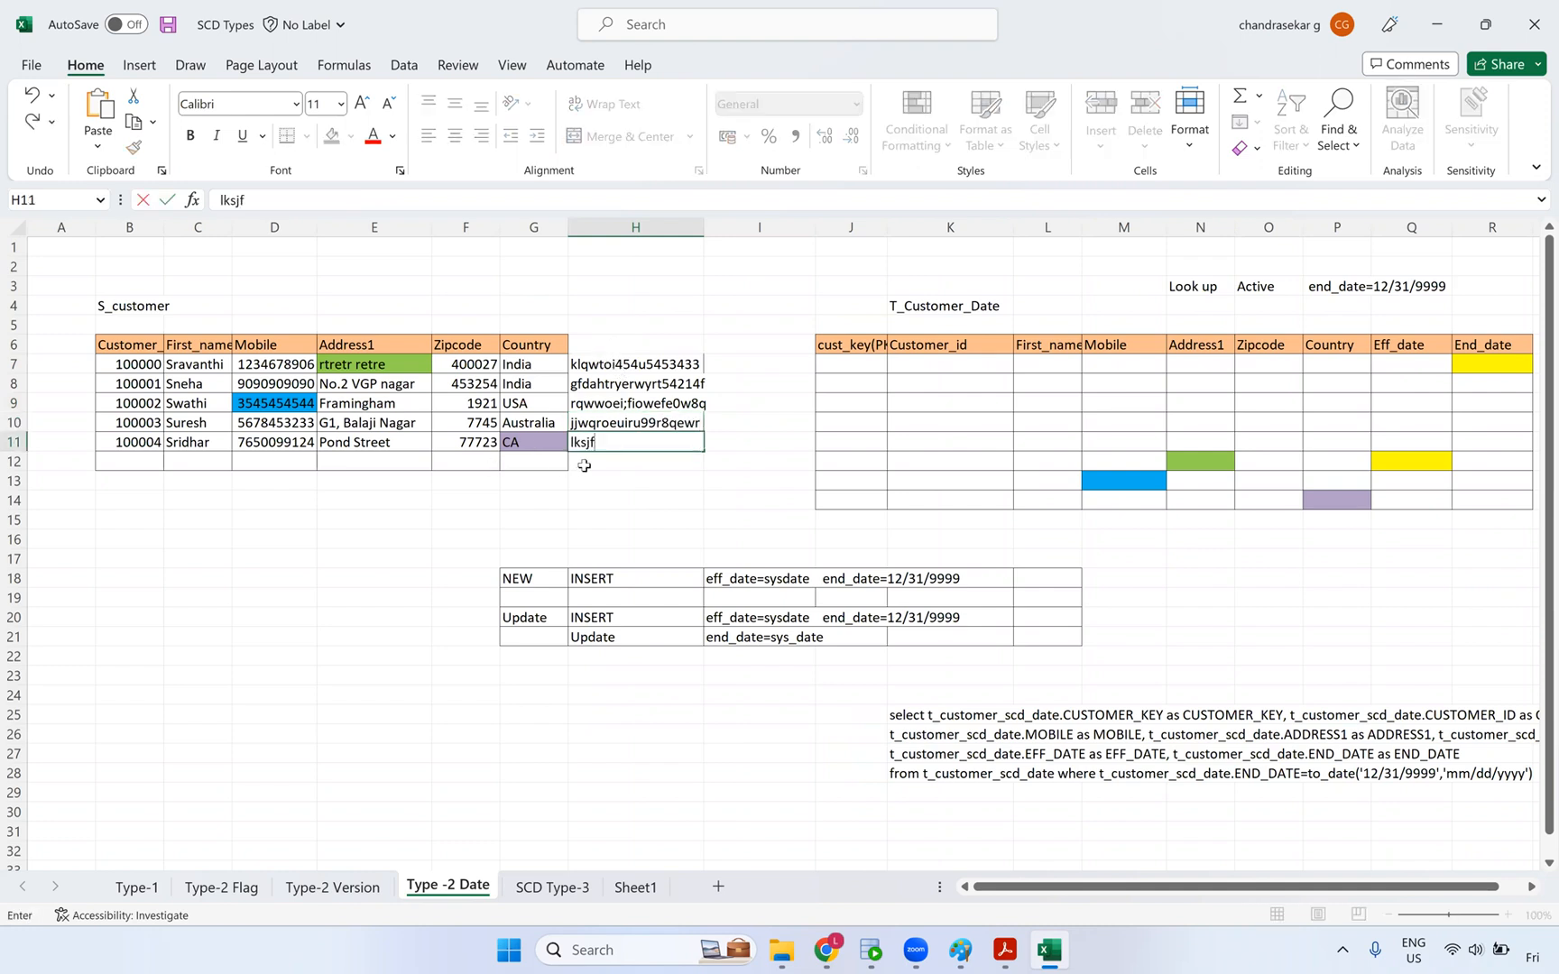
text(oeuowqiroewreeq1)
click(598, 523)
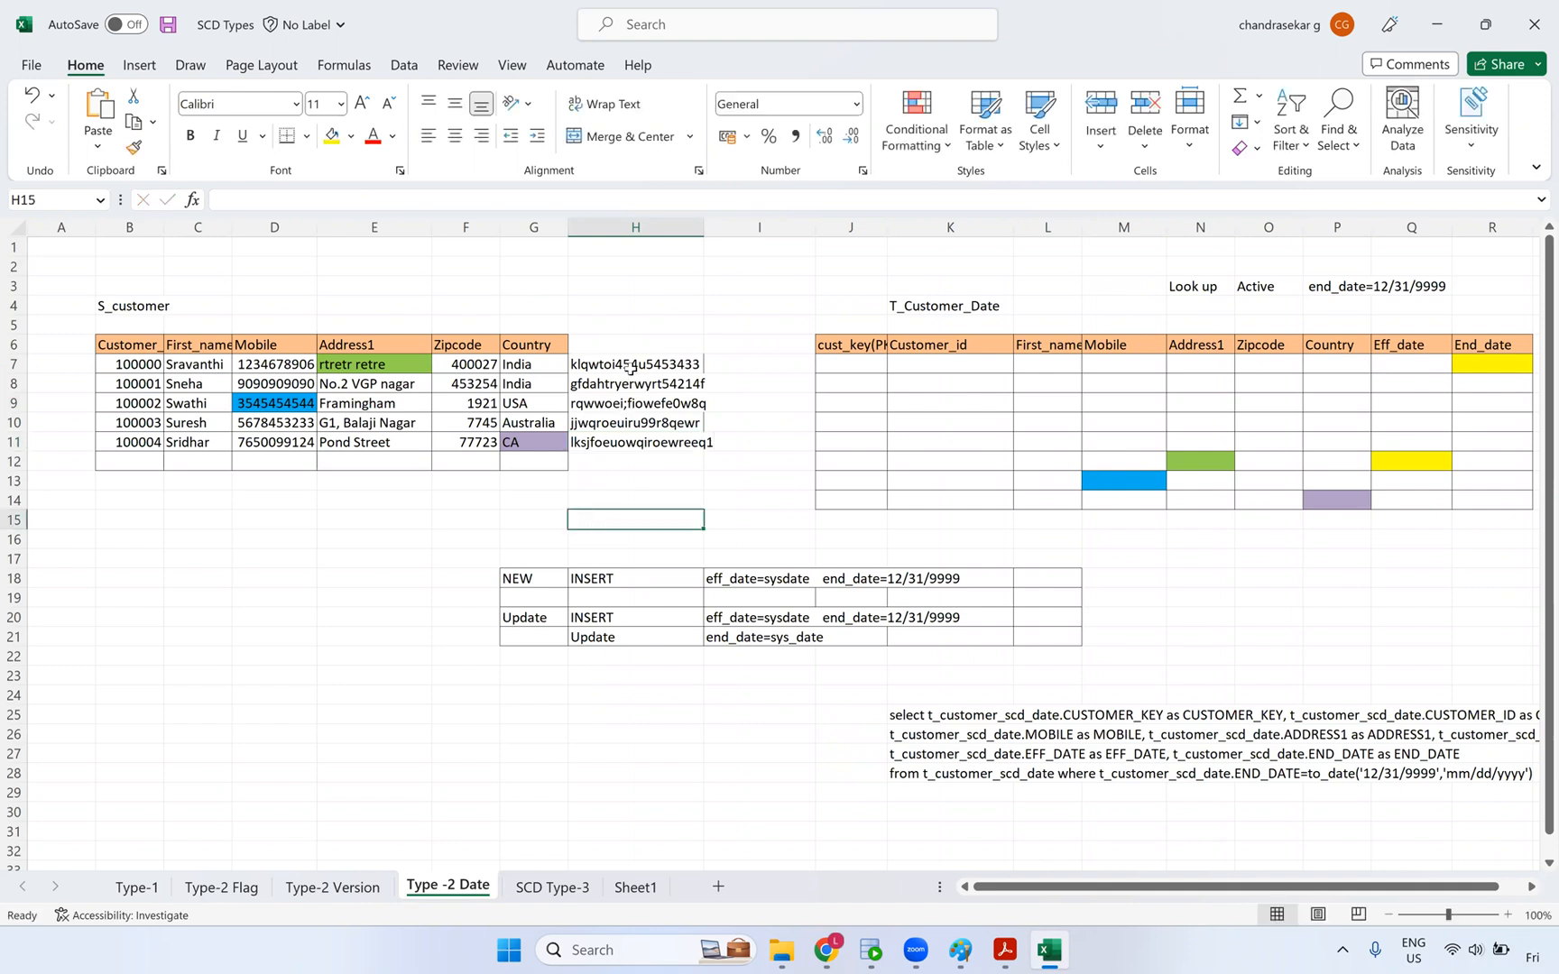
click(630, 368)
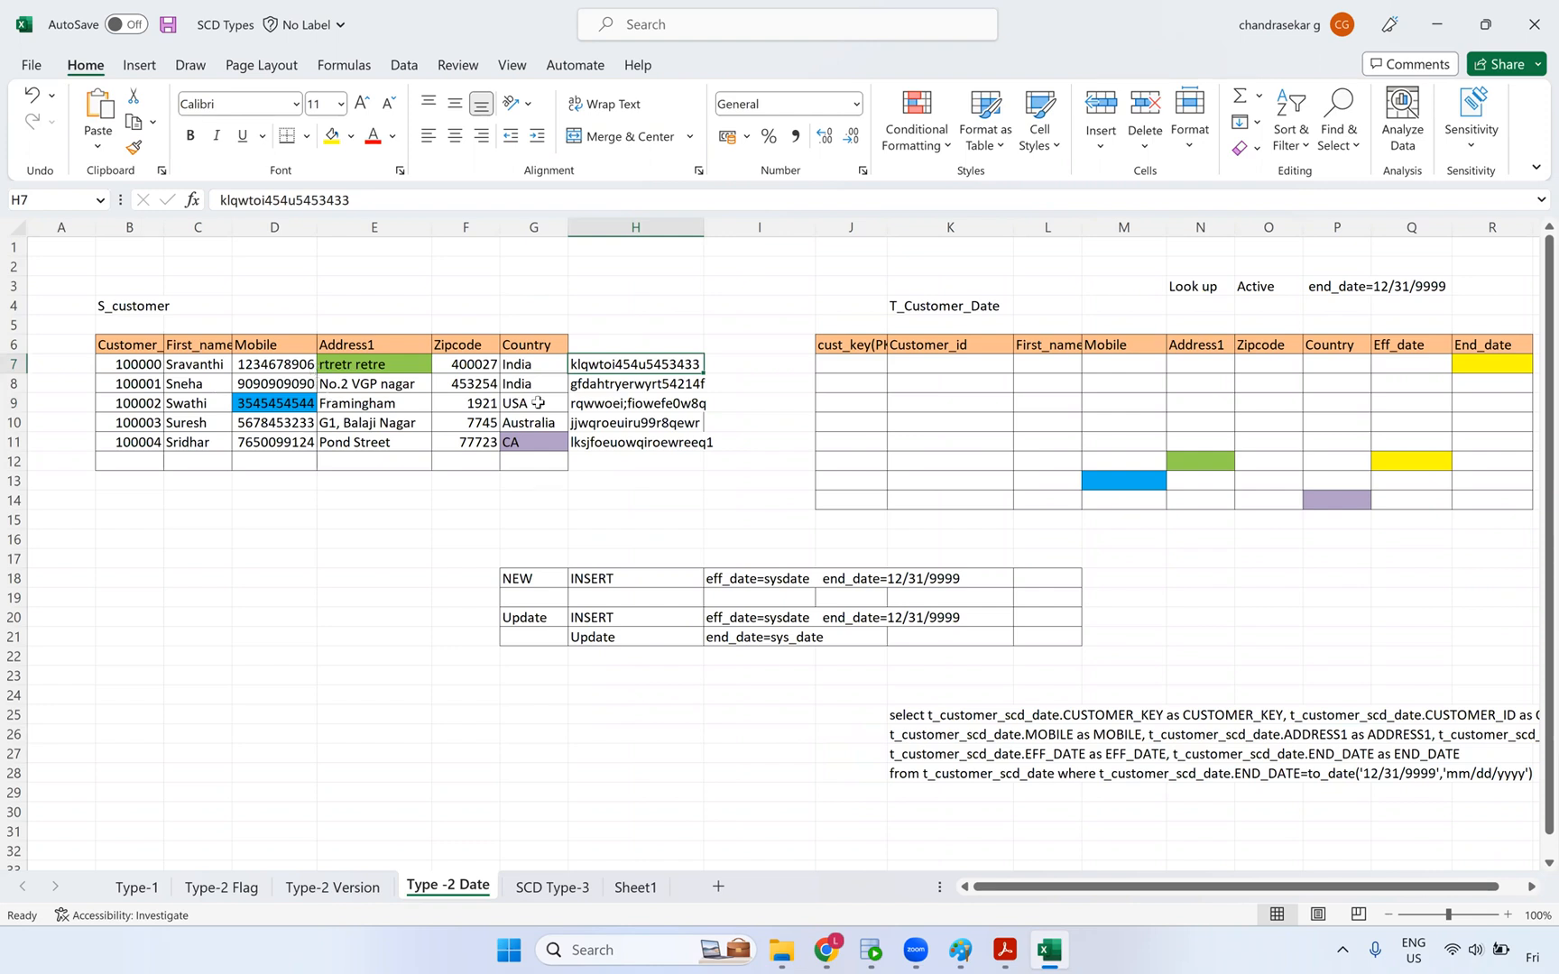
- Change the second customer's zipcode in F8 to 352444 and select H7:H11
click(478, 384)
text(3524)
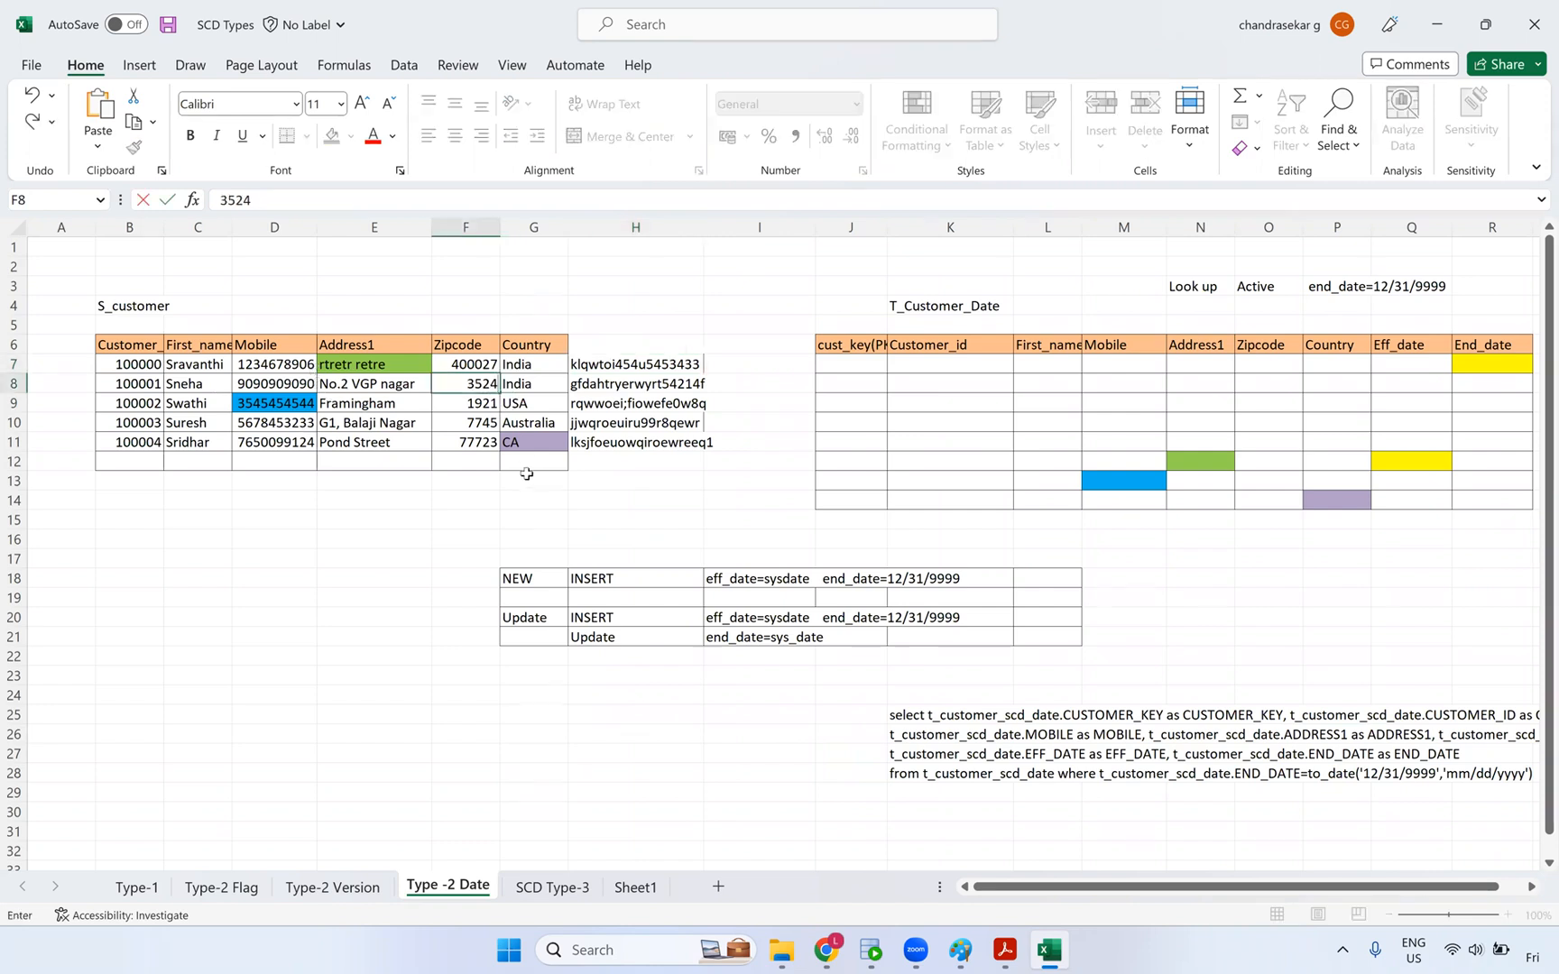
text(44)
click(552, 474)
click(631, 388)
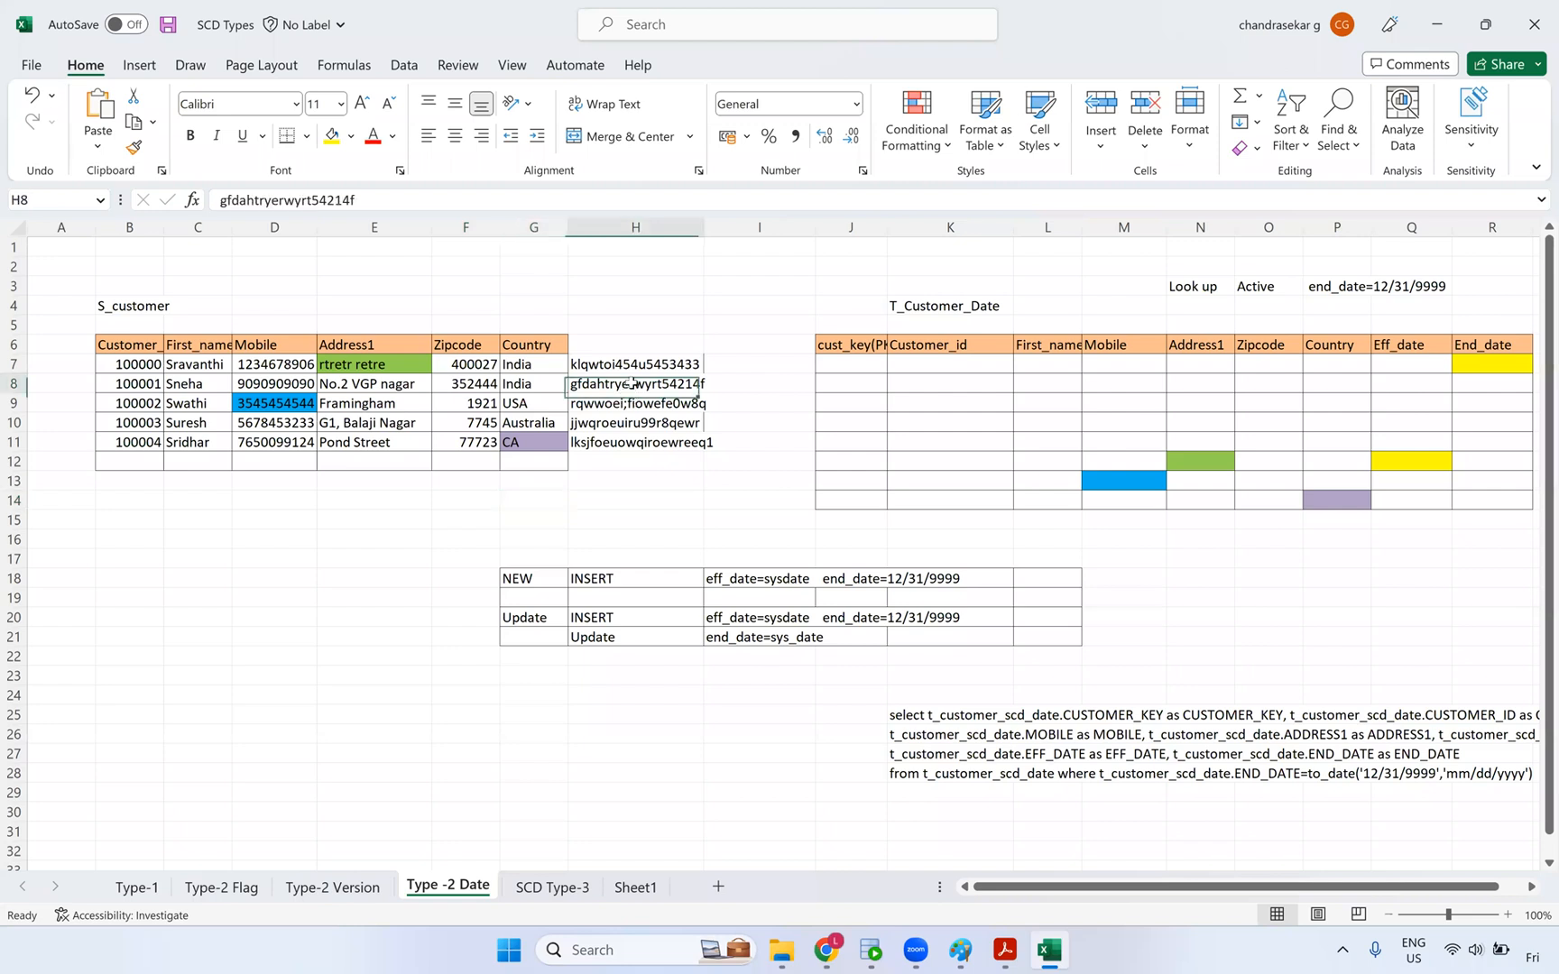
drag(632, 365, 631, 442)
- Copy the checksum strings from H7:H11 into S7:S11 beside the T_Customer_Date table
key(ctrl+c)
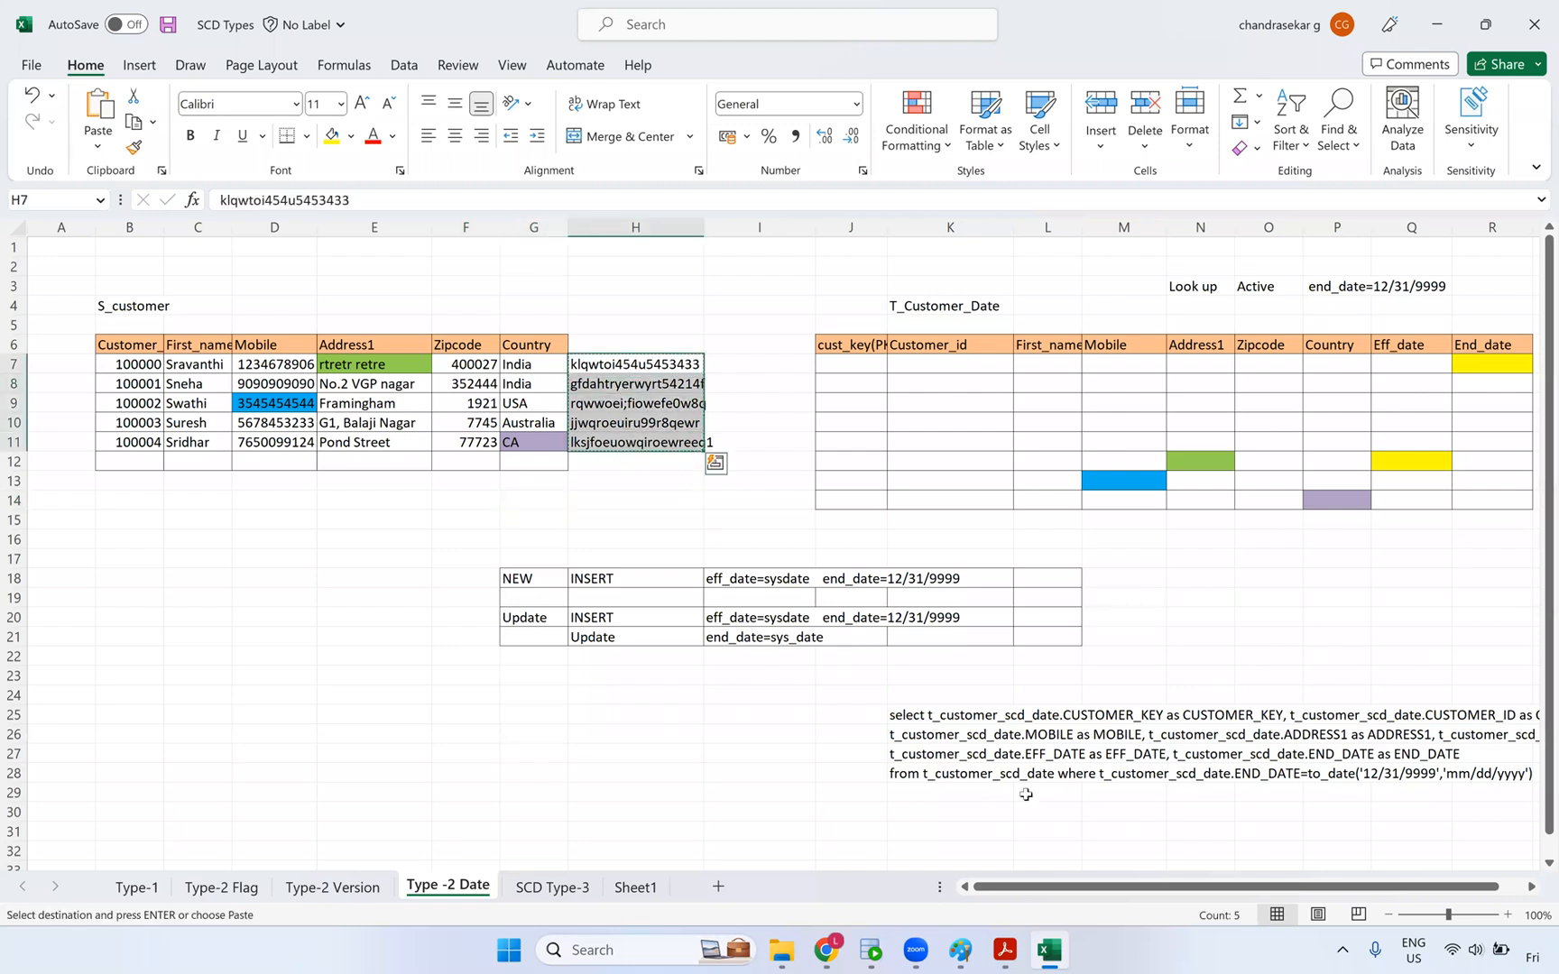
drag(1051, 884, 1075, 884)
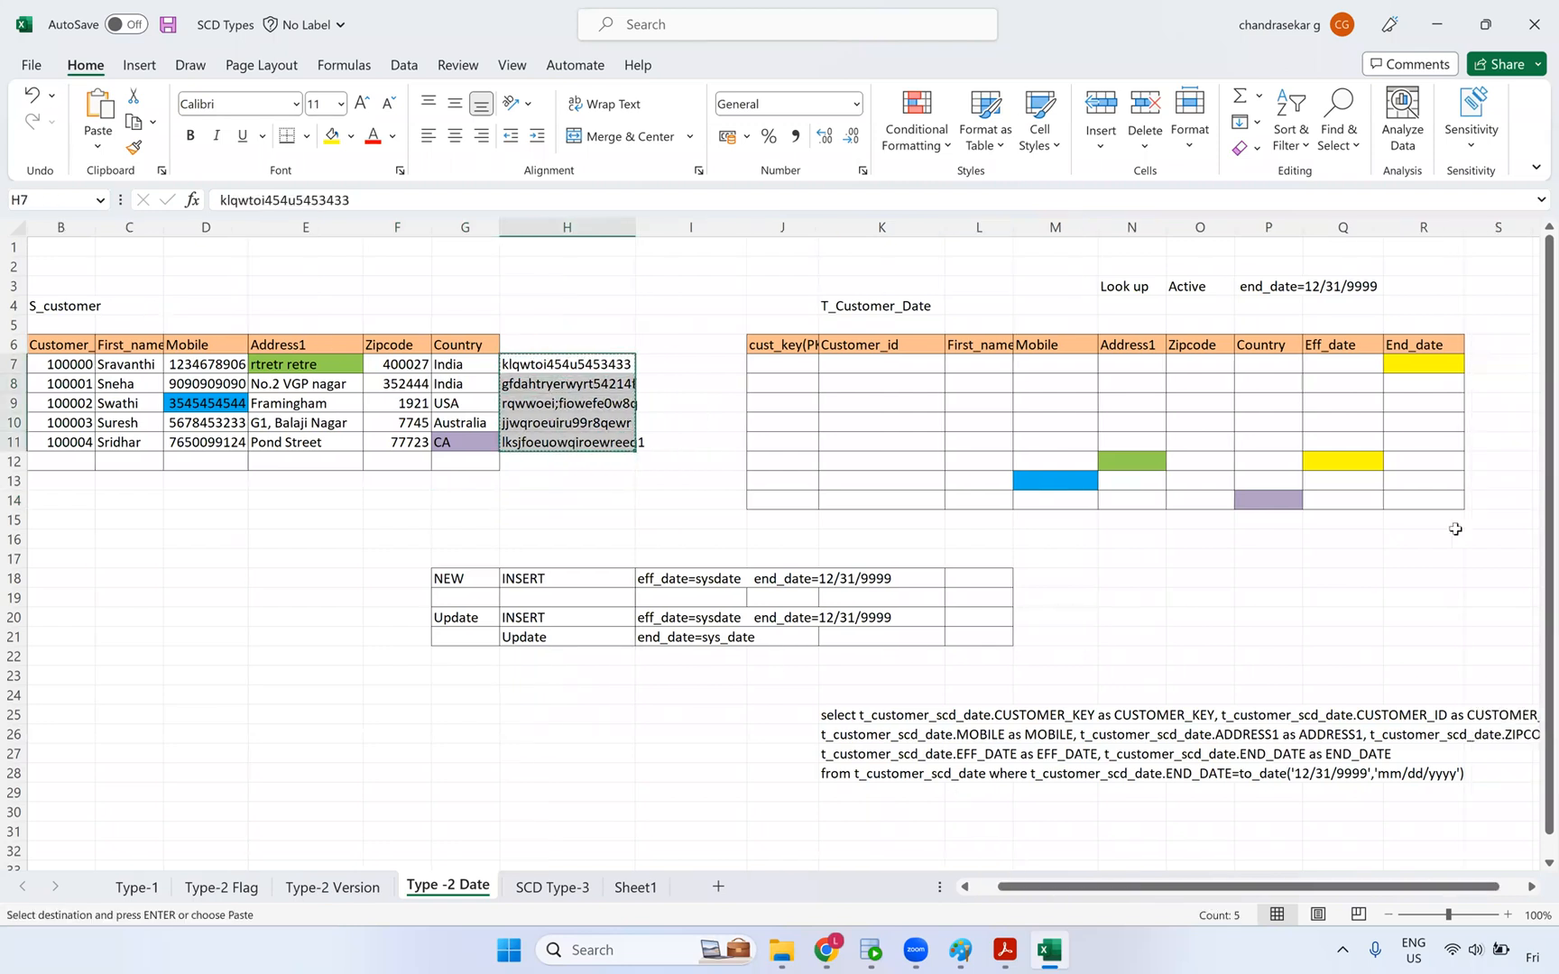
click(1503, 380)
click(1494, 350)
click(1489, 365)
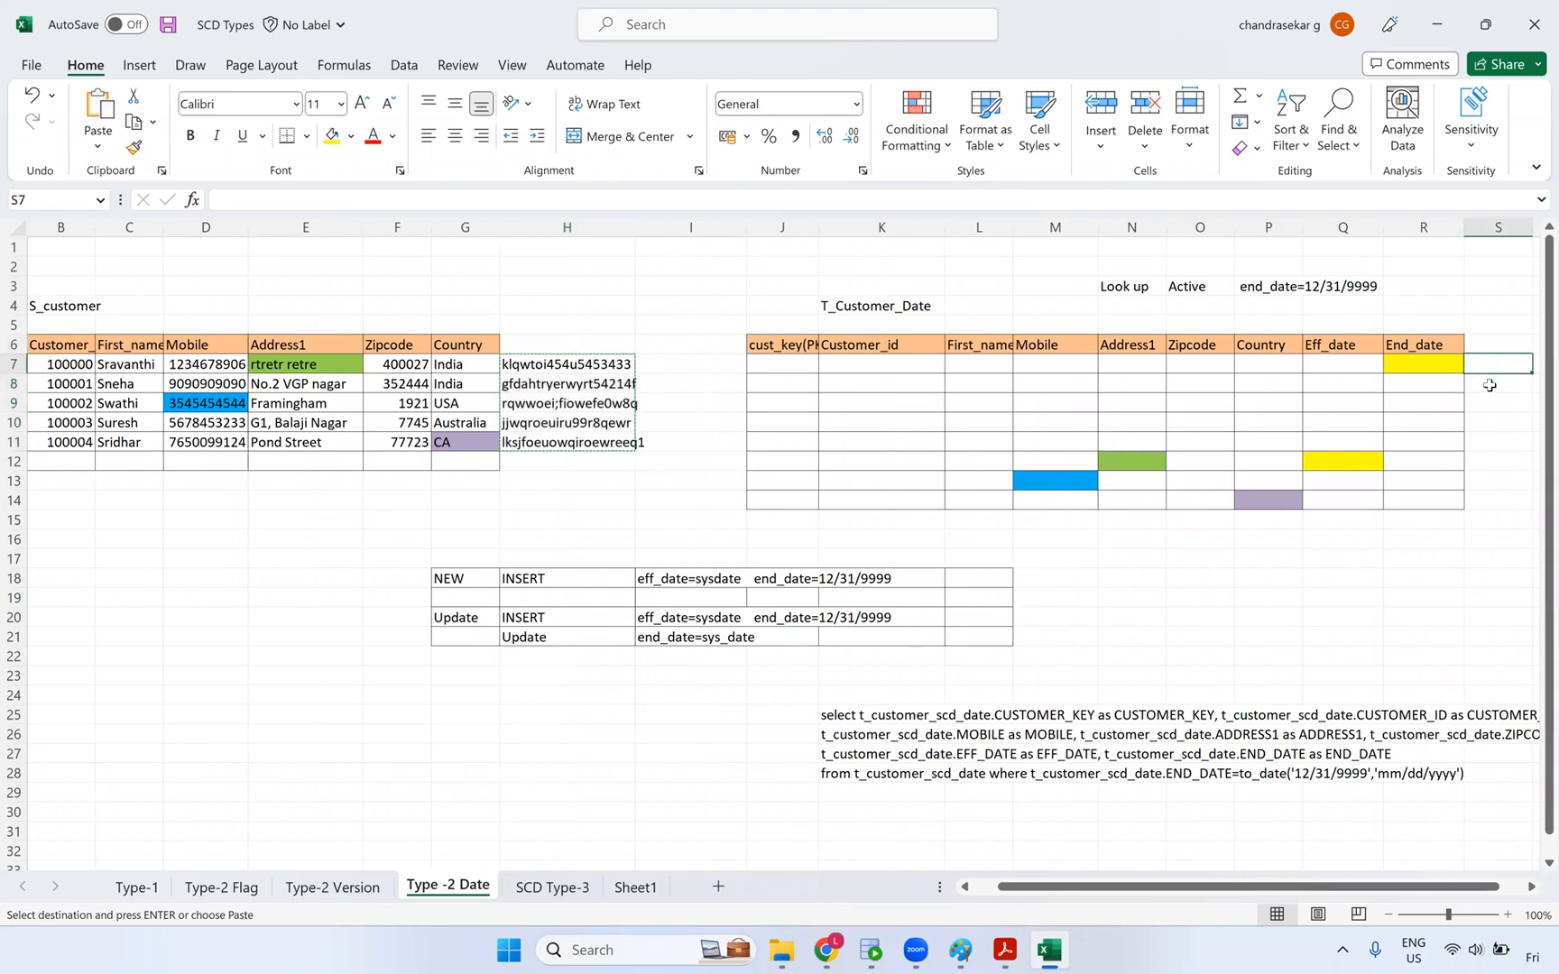
key(ctrl+v)
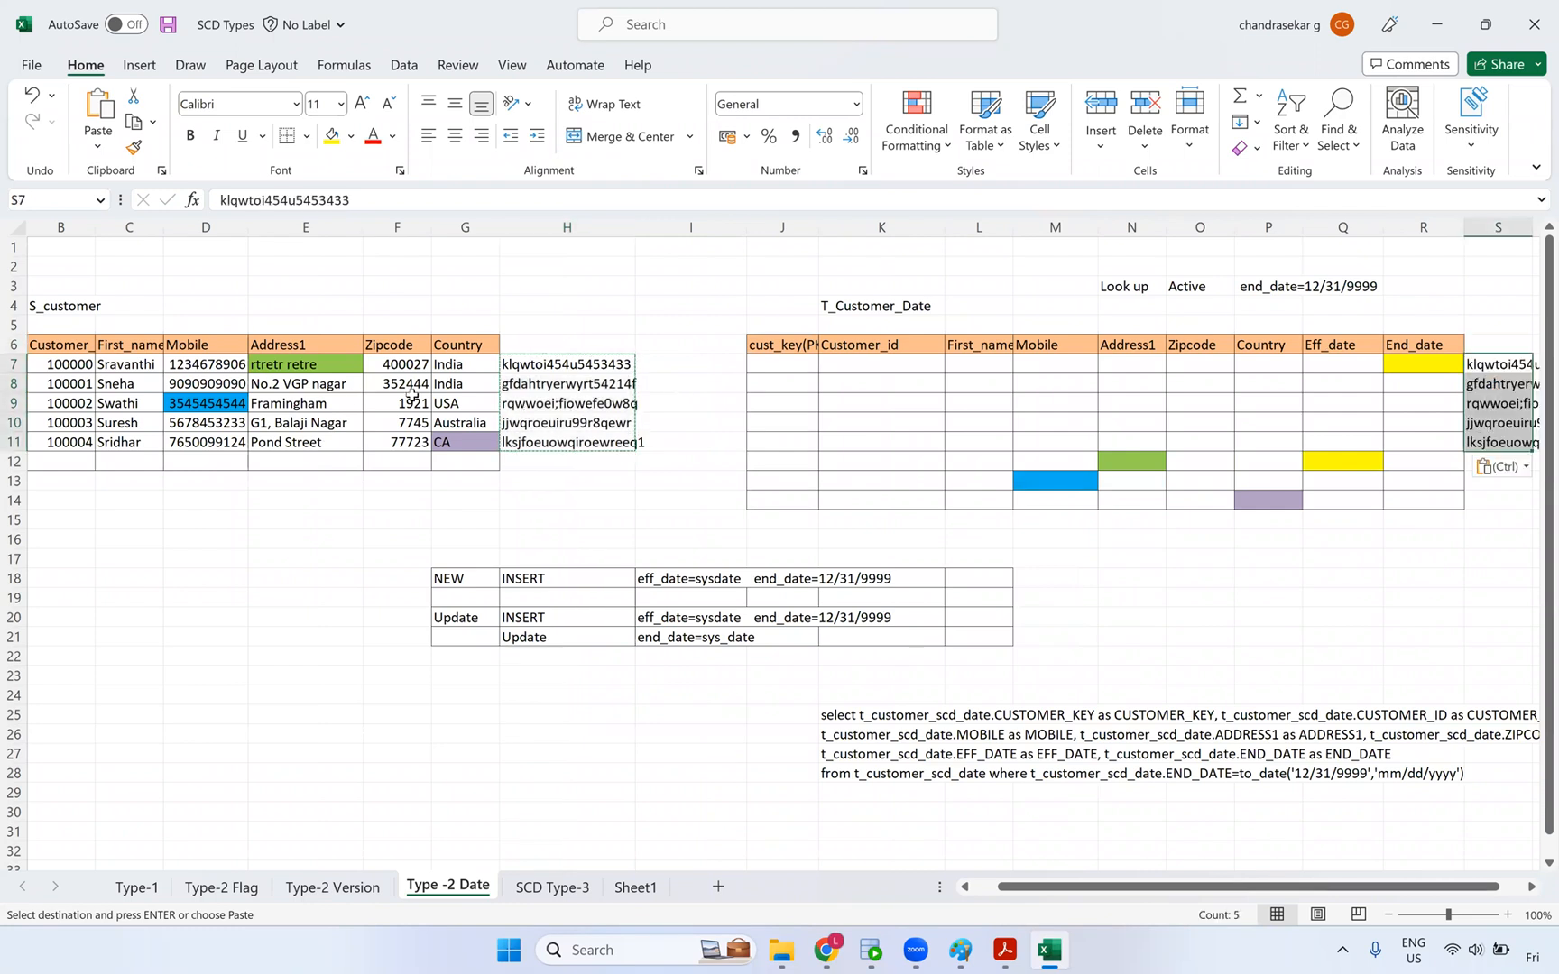
- Replace the trailing '54214f' in H8's checksum text with '34255fdds'
click(555, 385)
drag(371, 198, 310, 199)
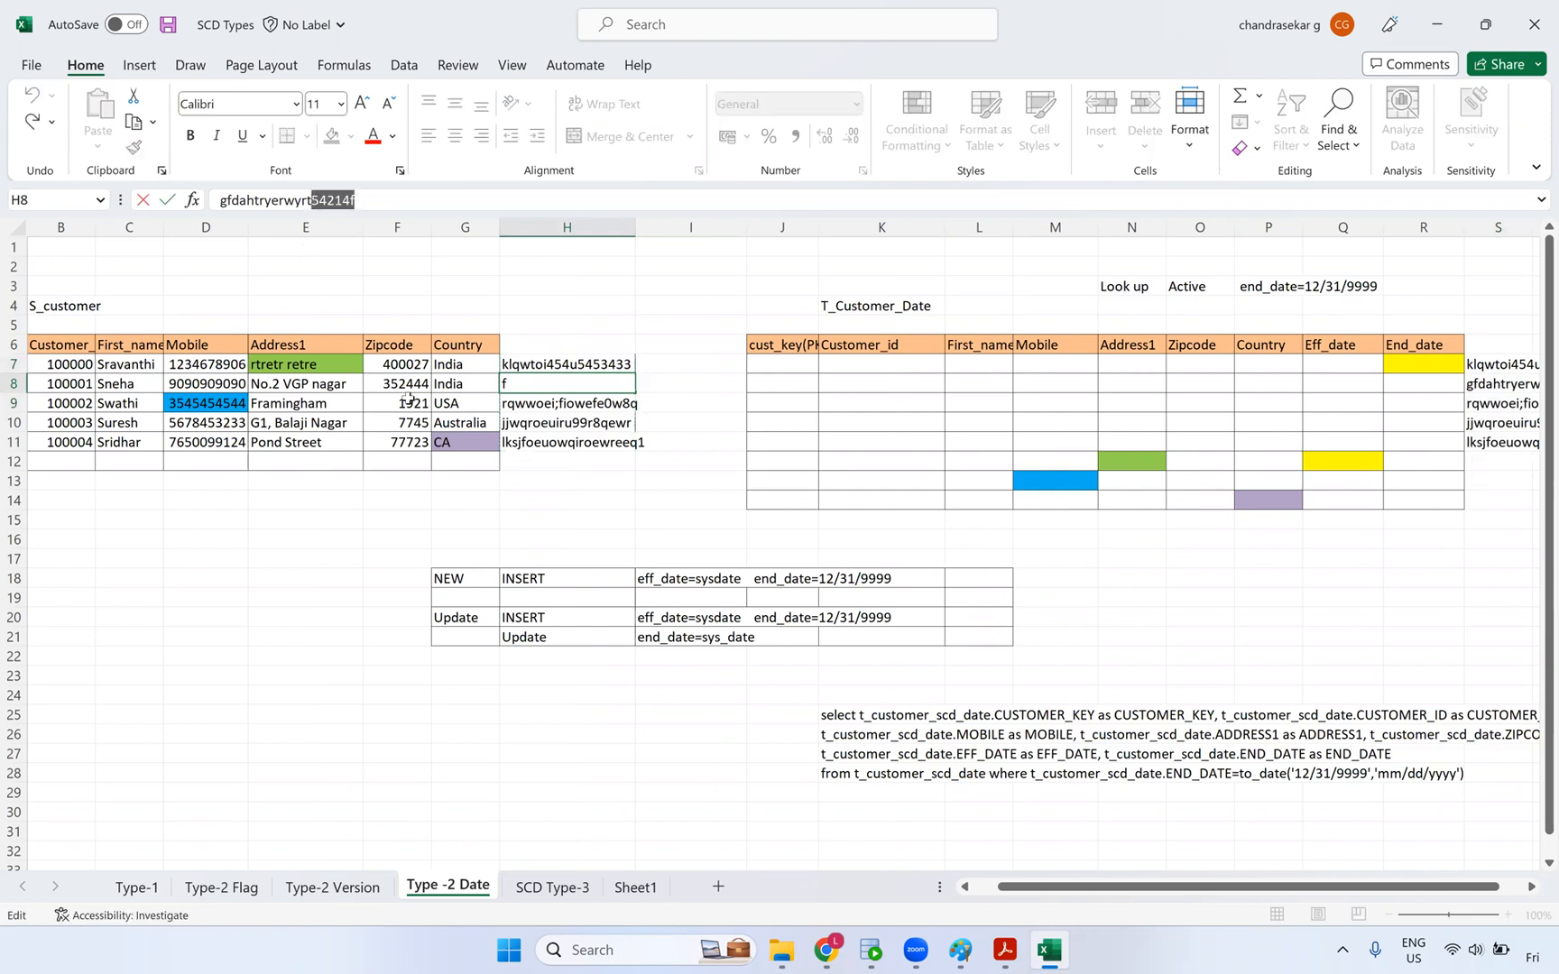
text(34255fdds)
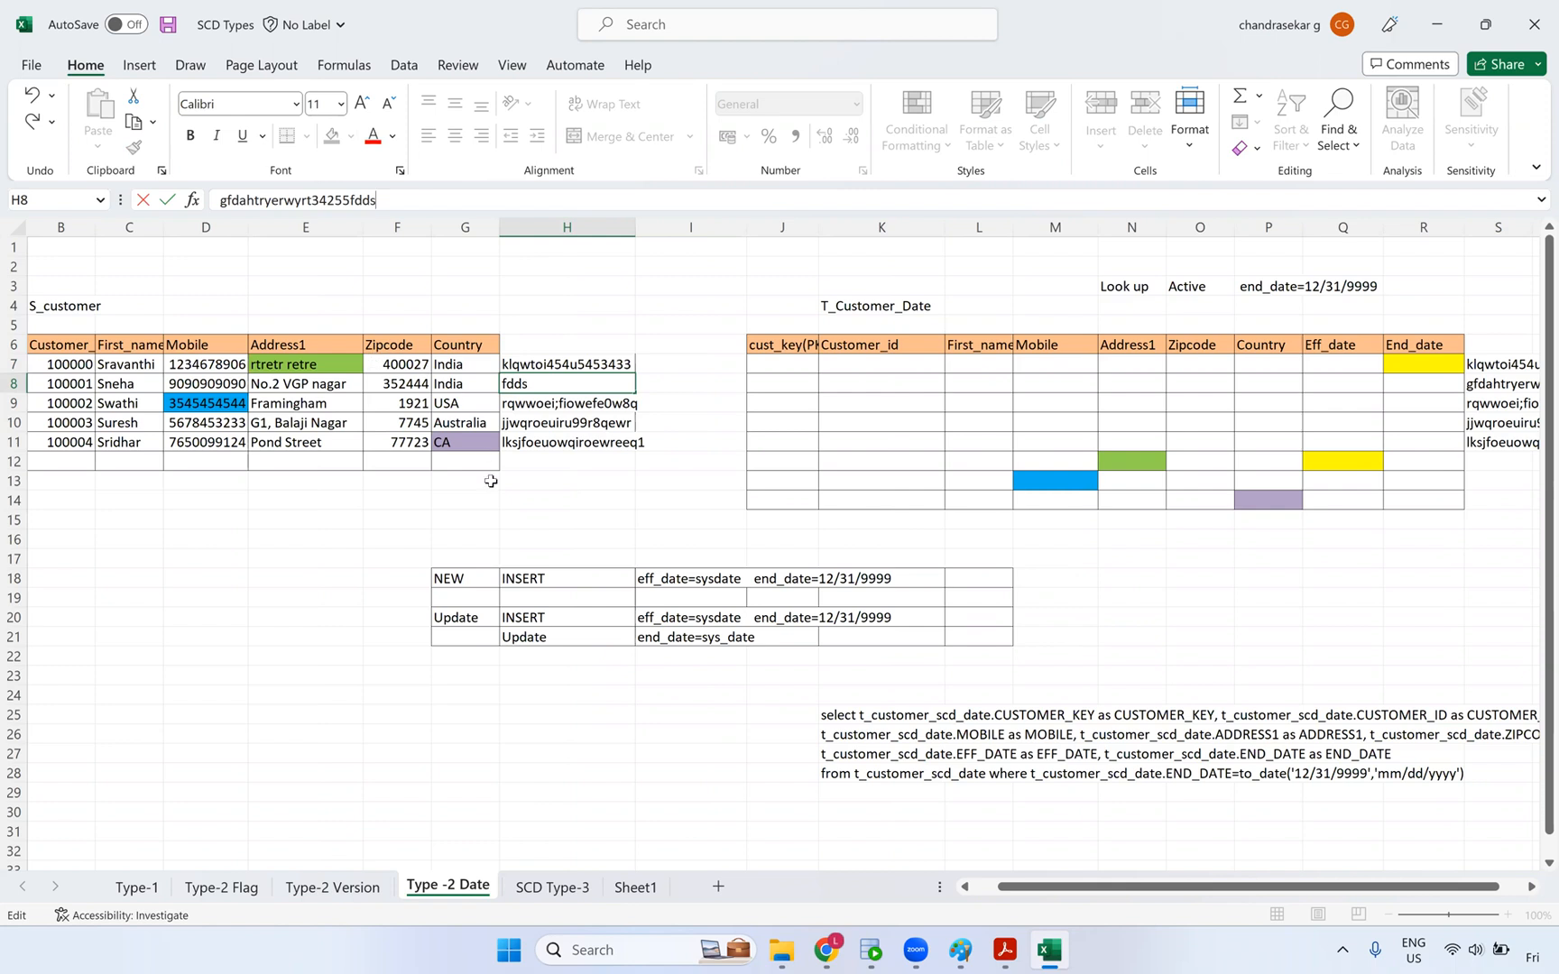
click(530, 519)
click(587, 392)
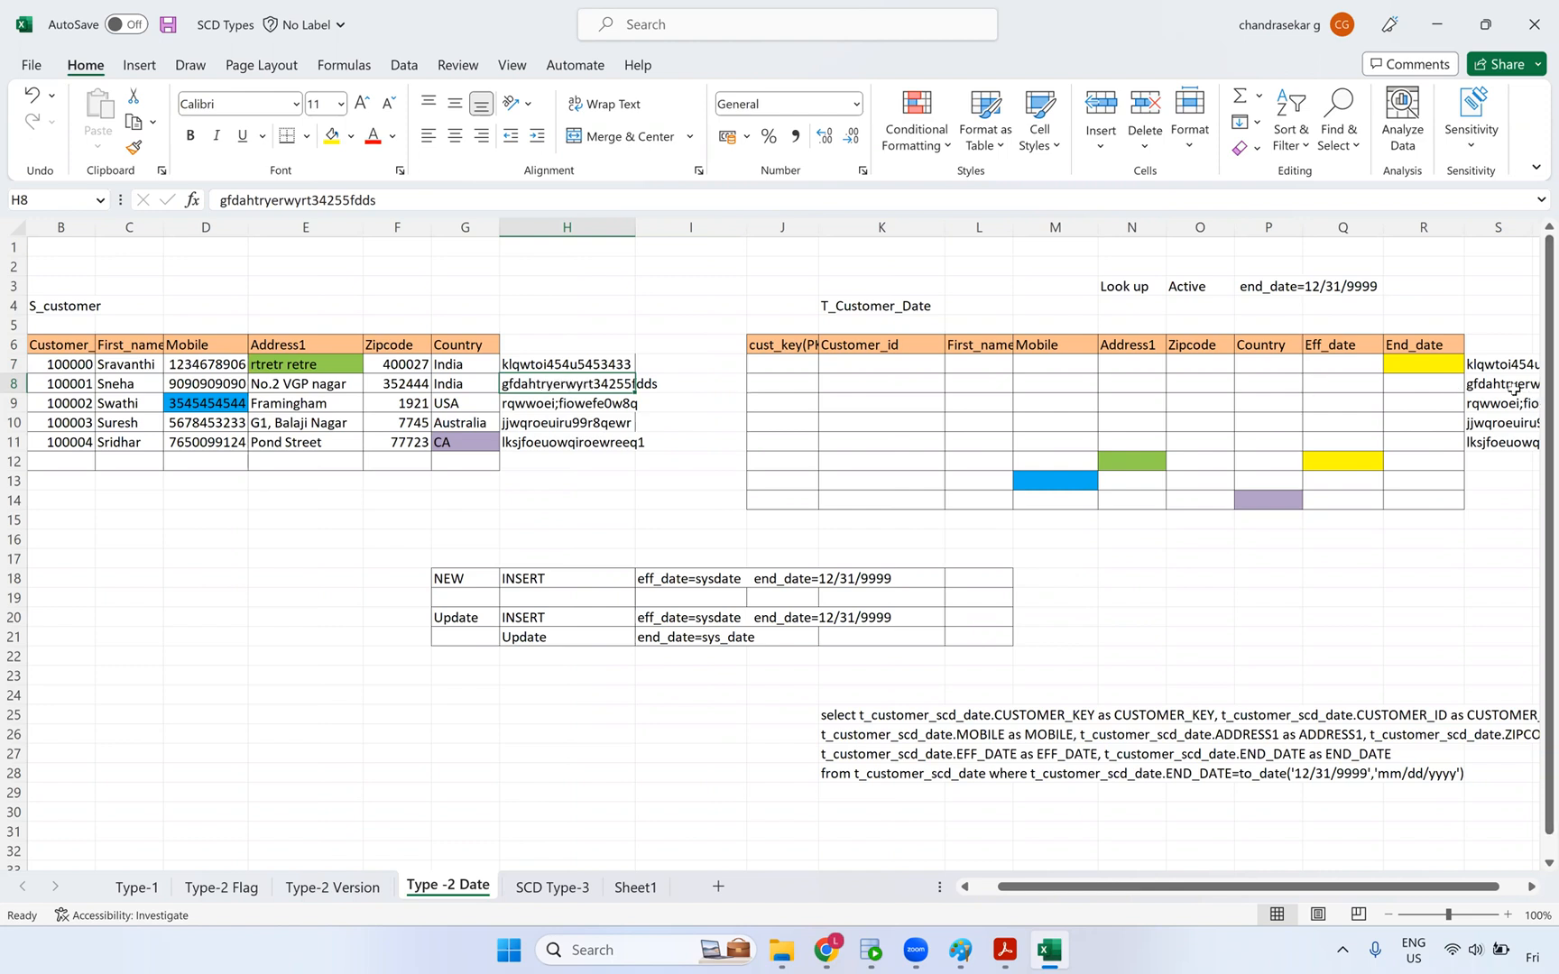
- Review the First_name cells C5:C14 and the checksum column H6:H14
click(645, 390)
click(578, 388)
drag(108, 324, 126, 501)
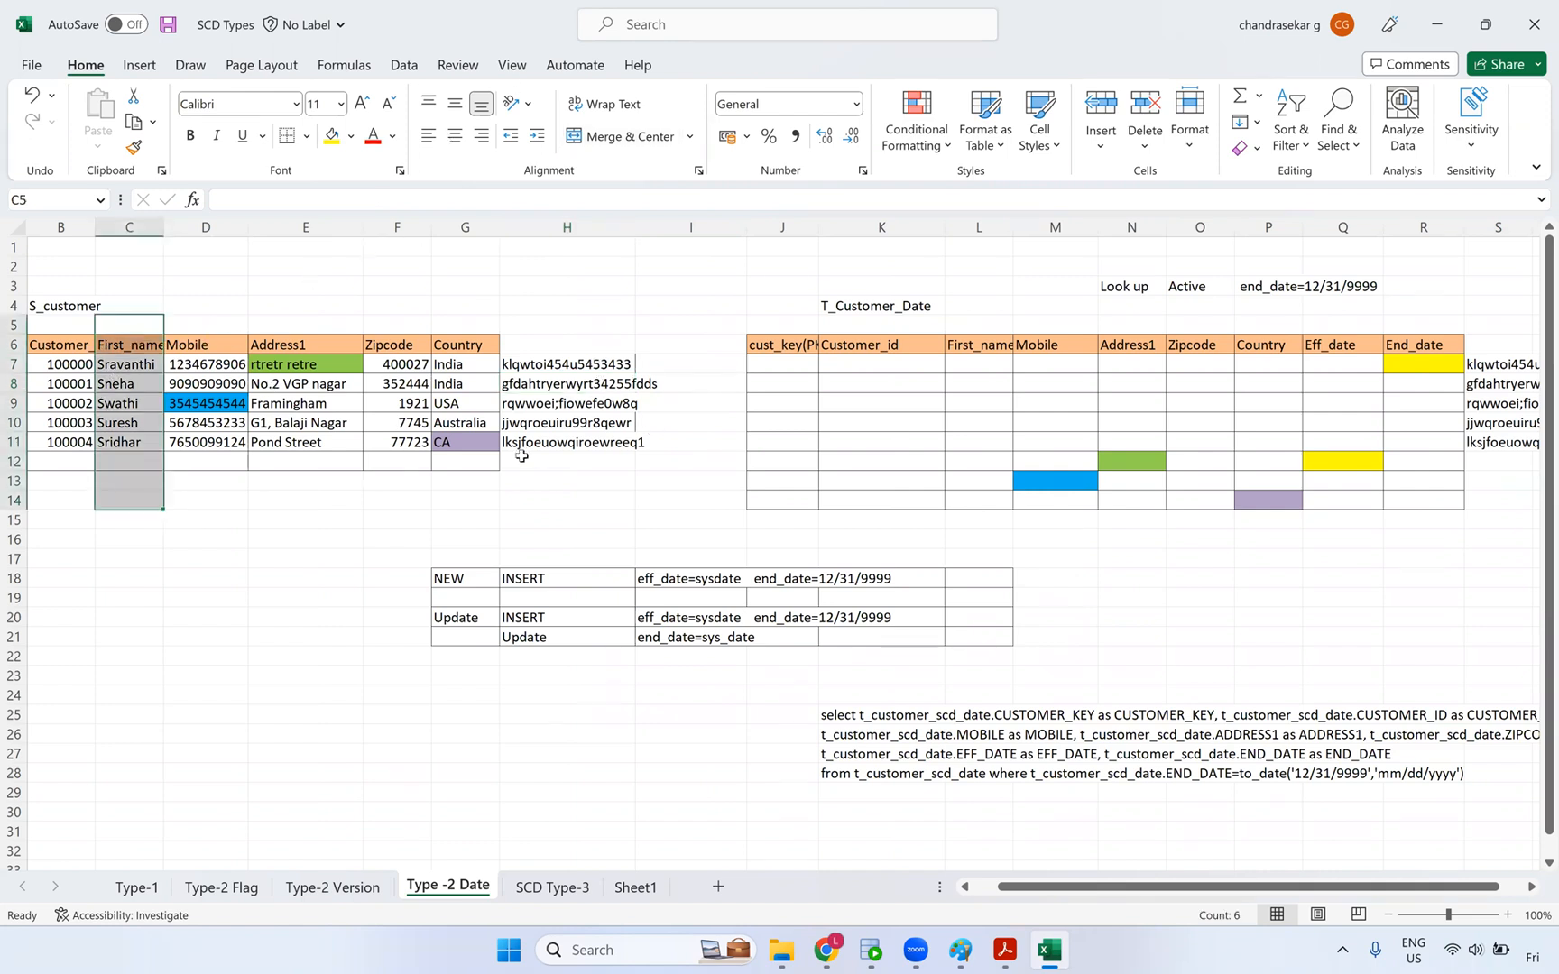
click(550, 384)
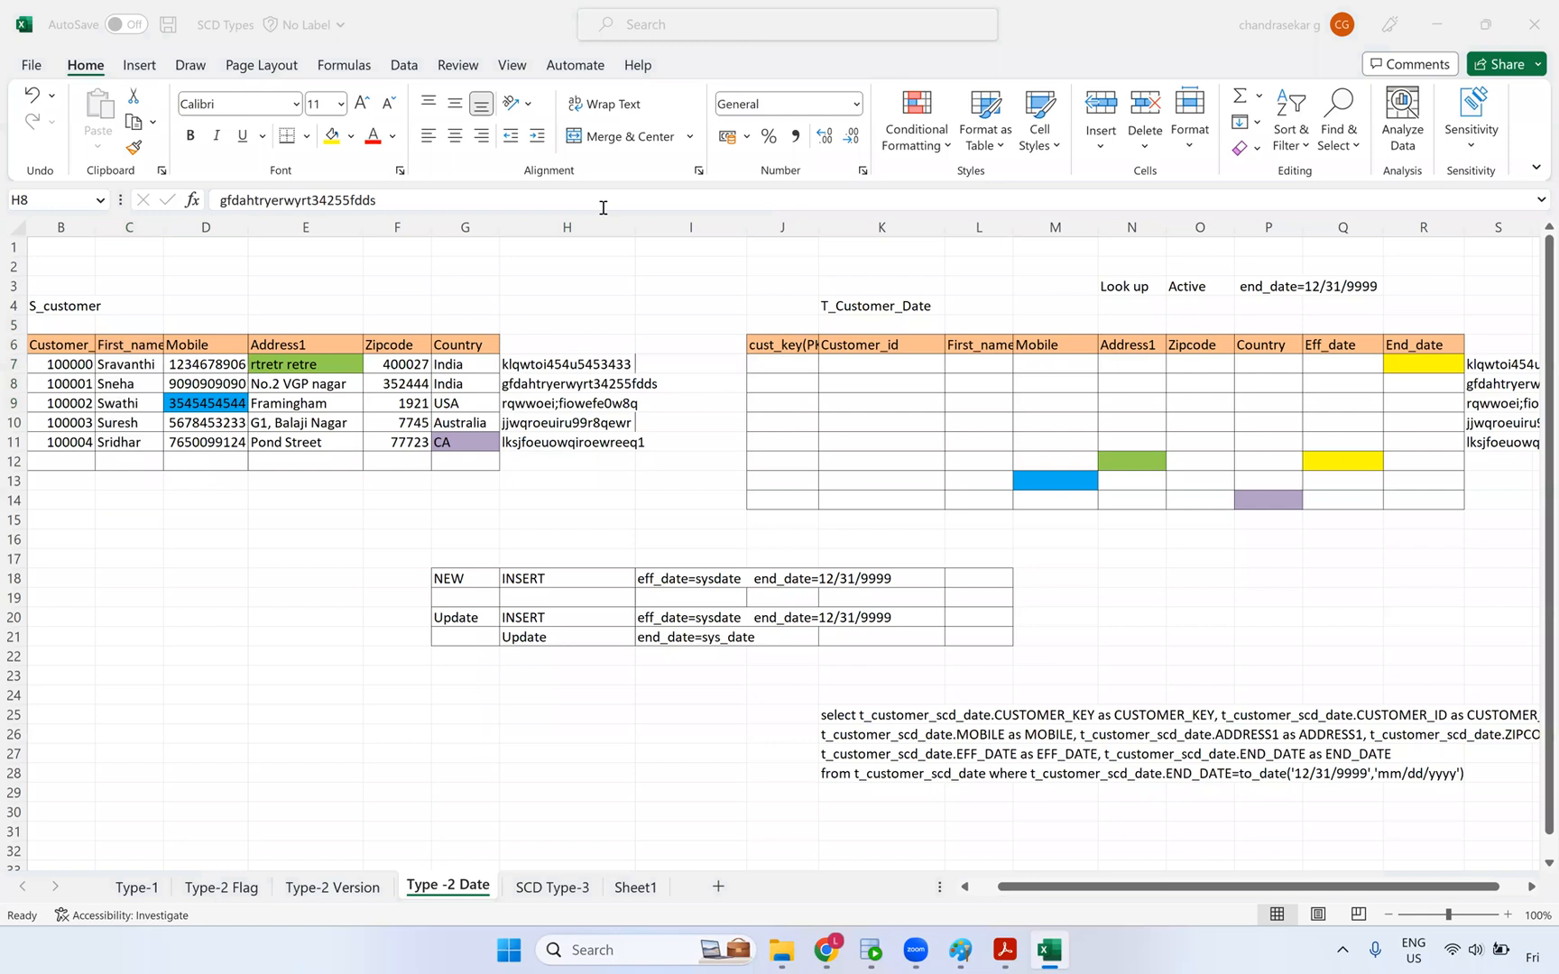
click(538, 386)
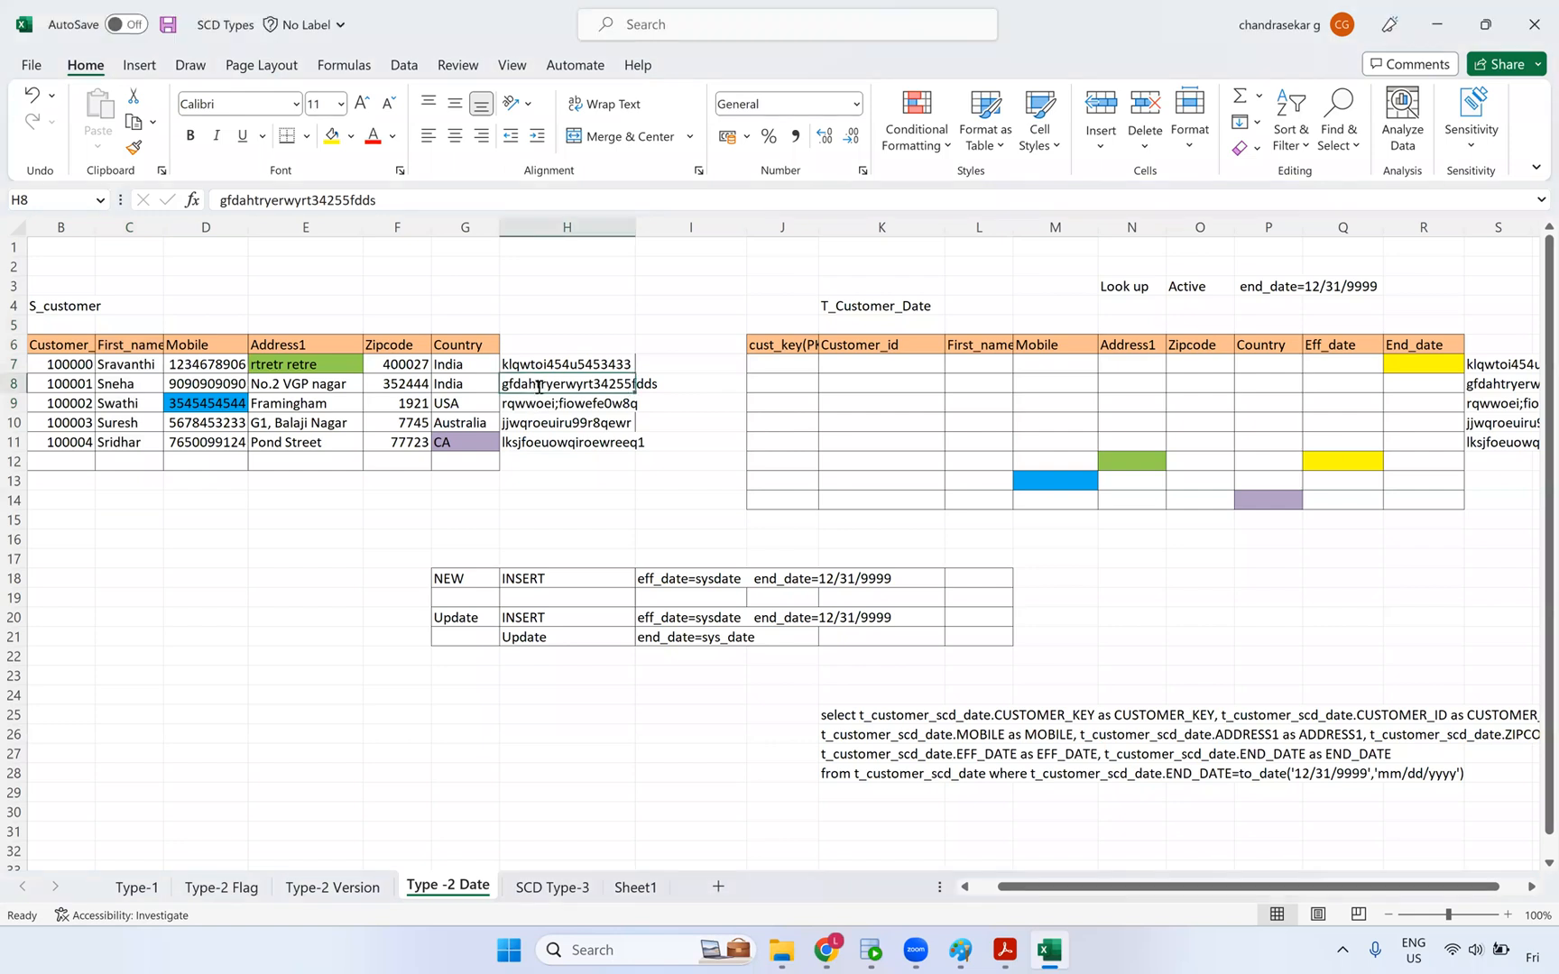
click(593, 462)
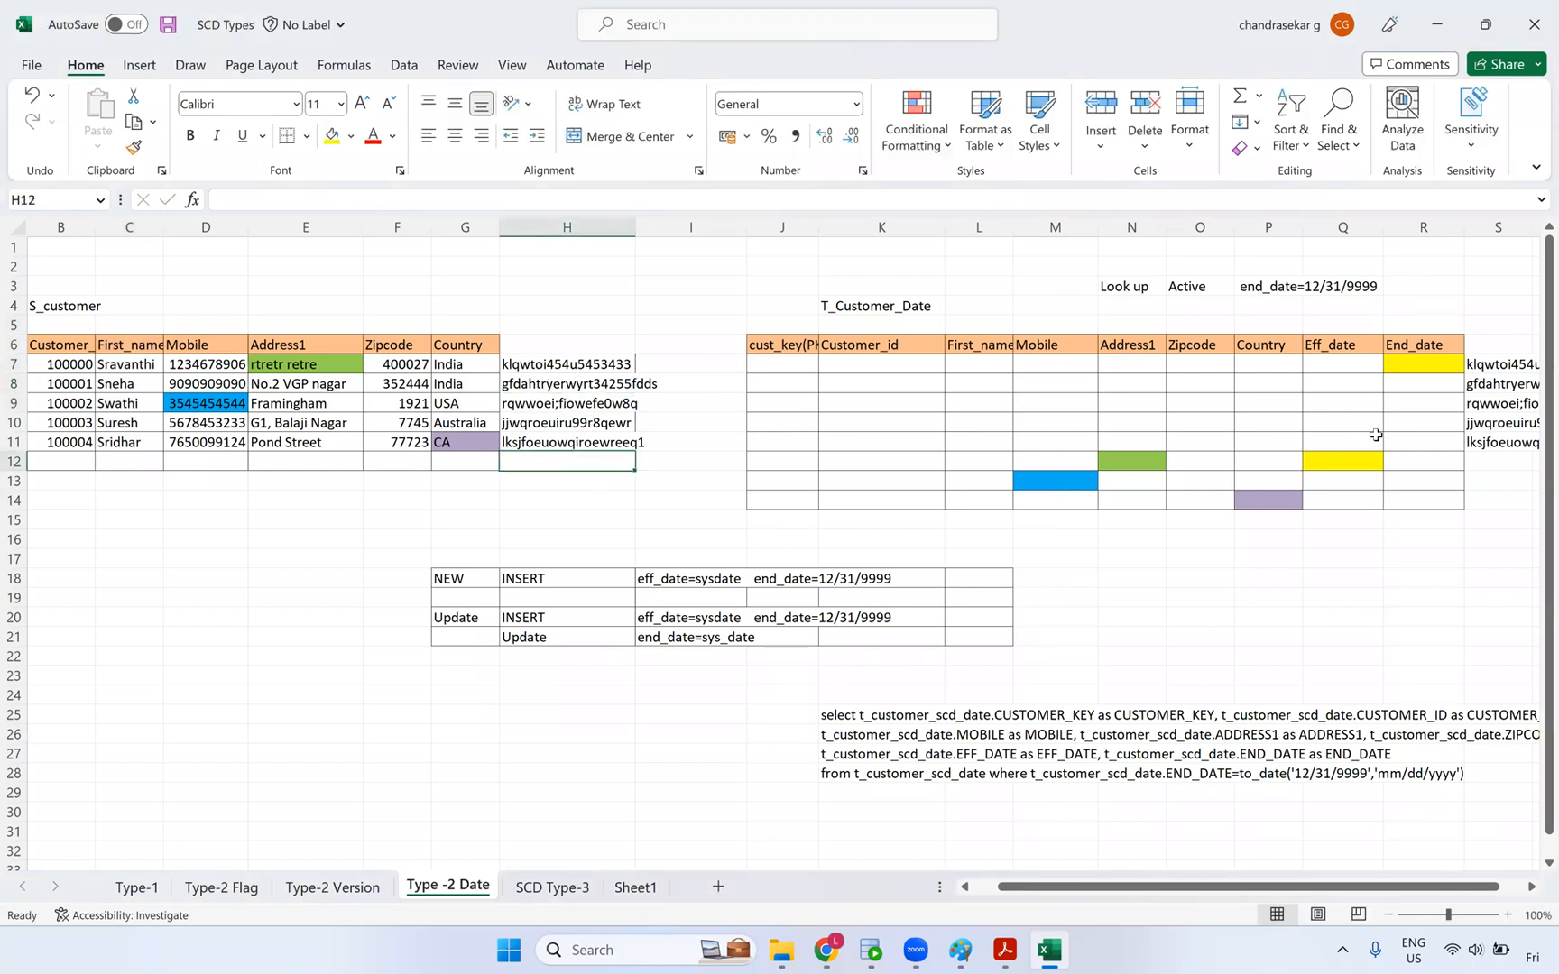
click(606, 388)
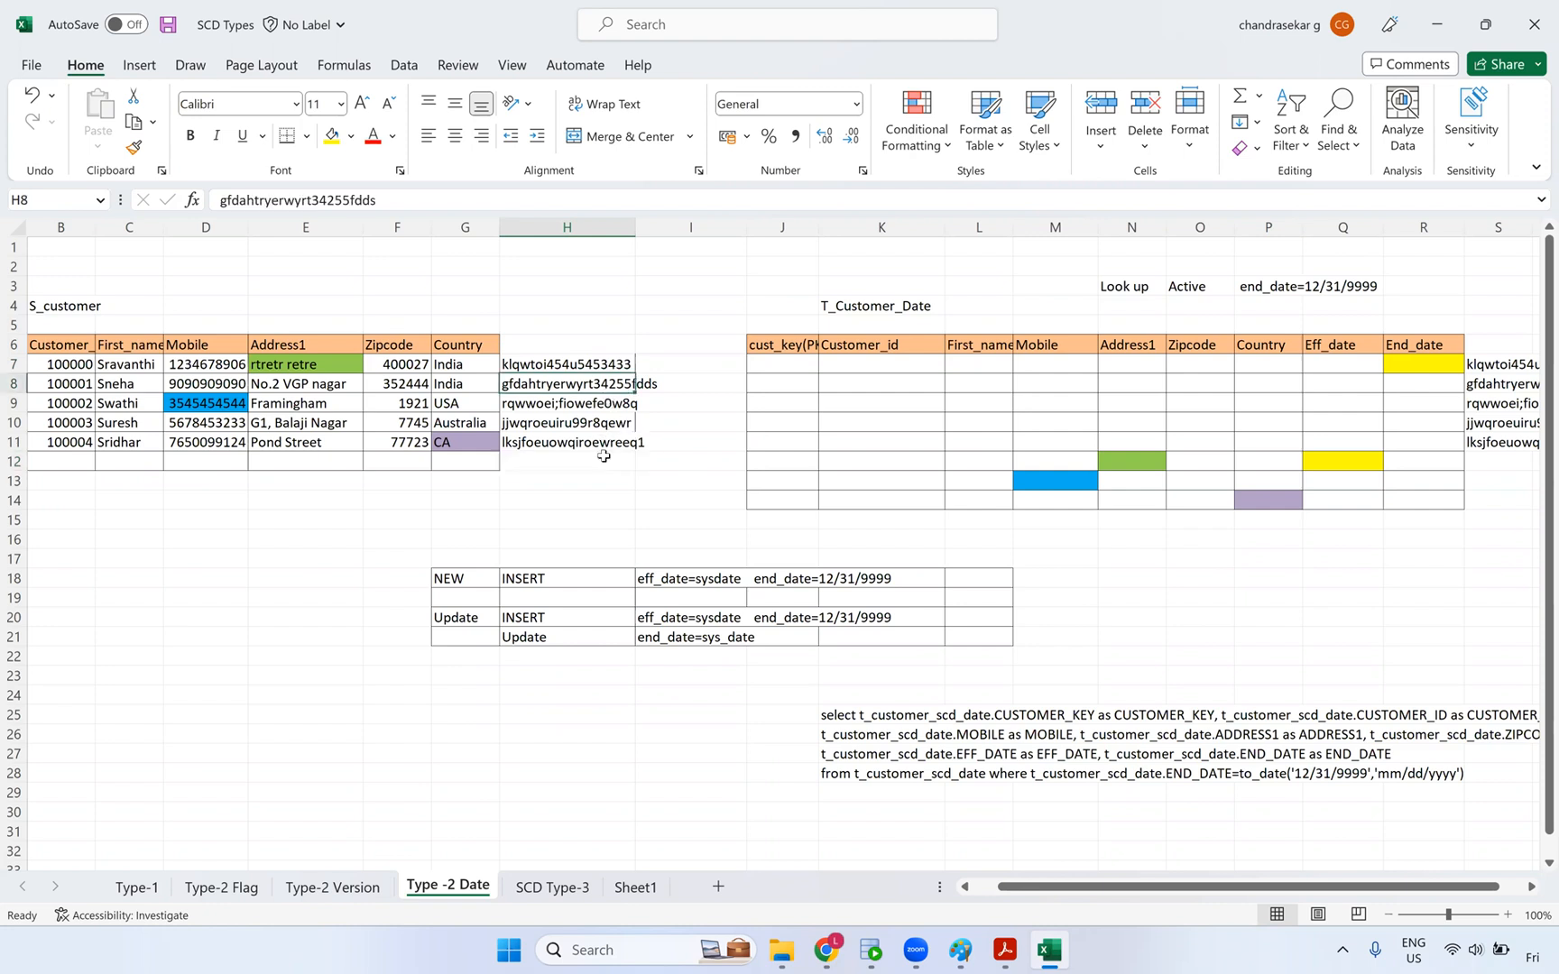
drag(614, 350, 599, 499)
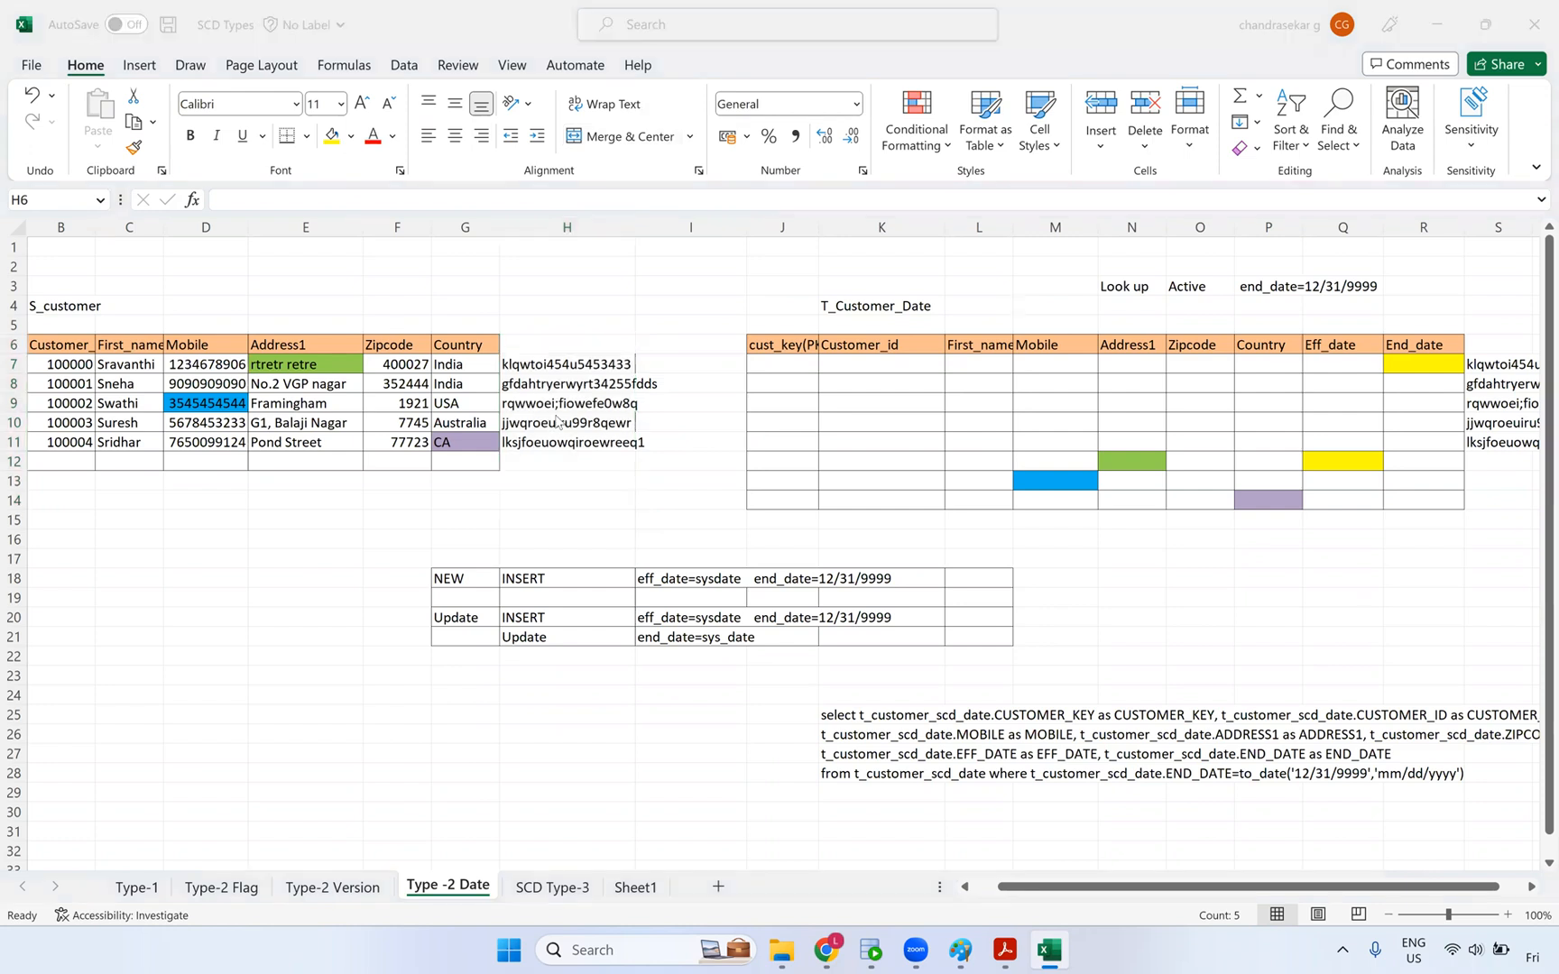
- Rerun the s_customer_dyn query in the HR worksheet, then go back to the Informatica browser
click(875, 949)
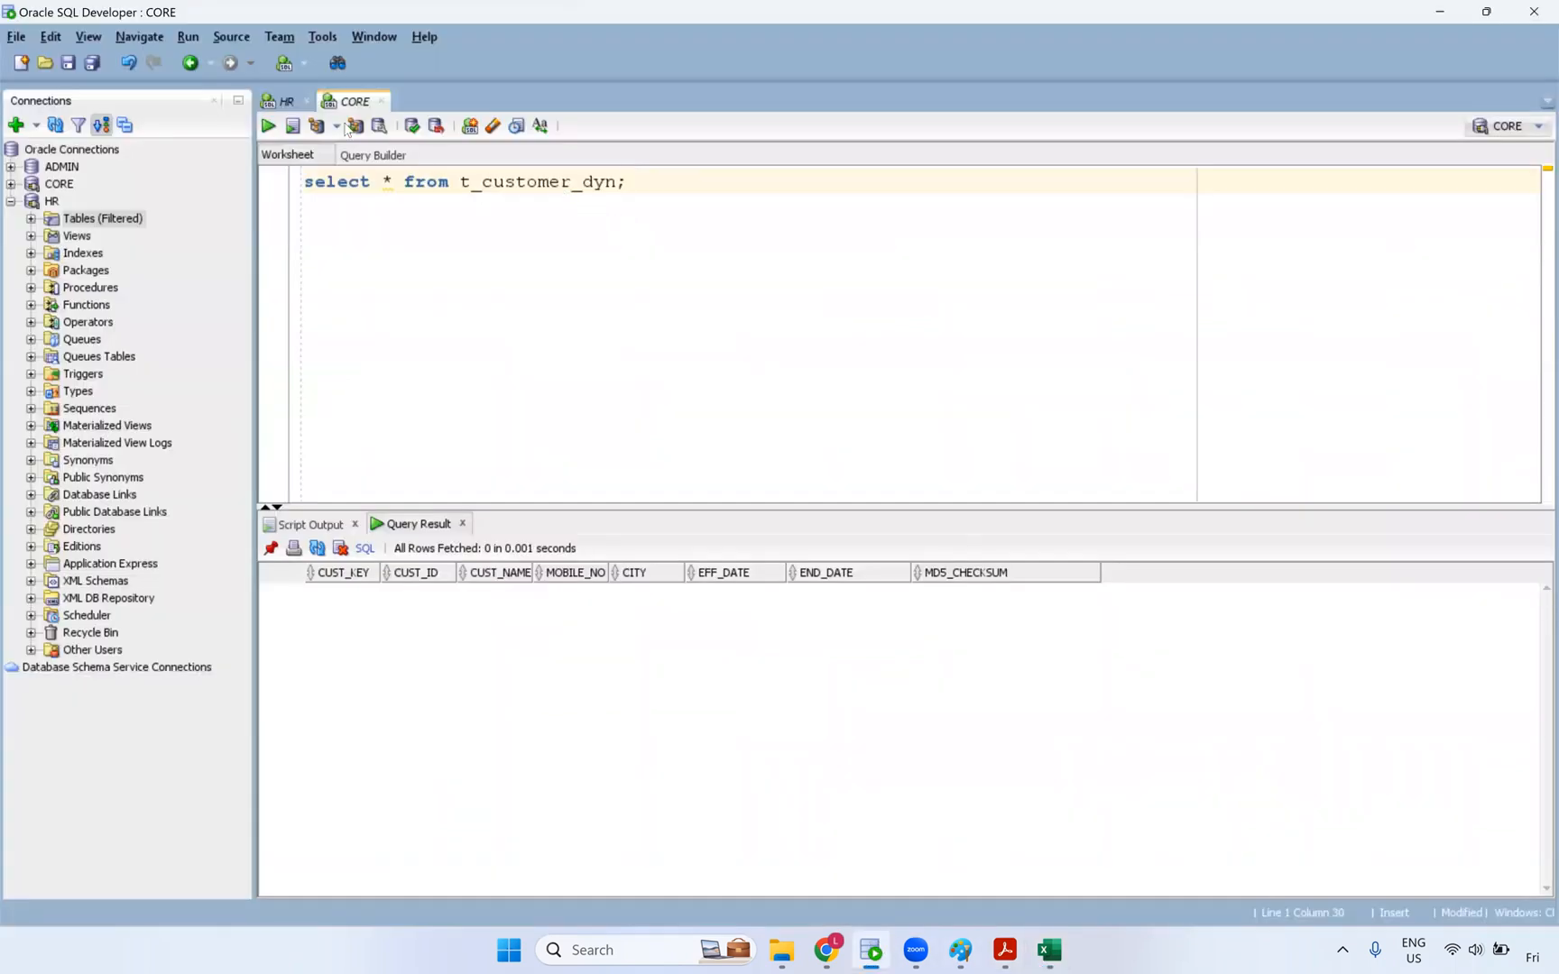
click(282, 101)
click(429, 191)
key(ctrl+Return)
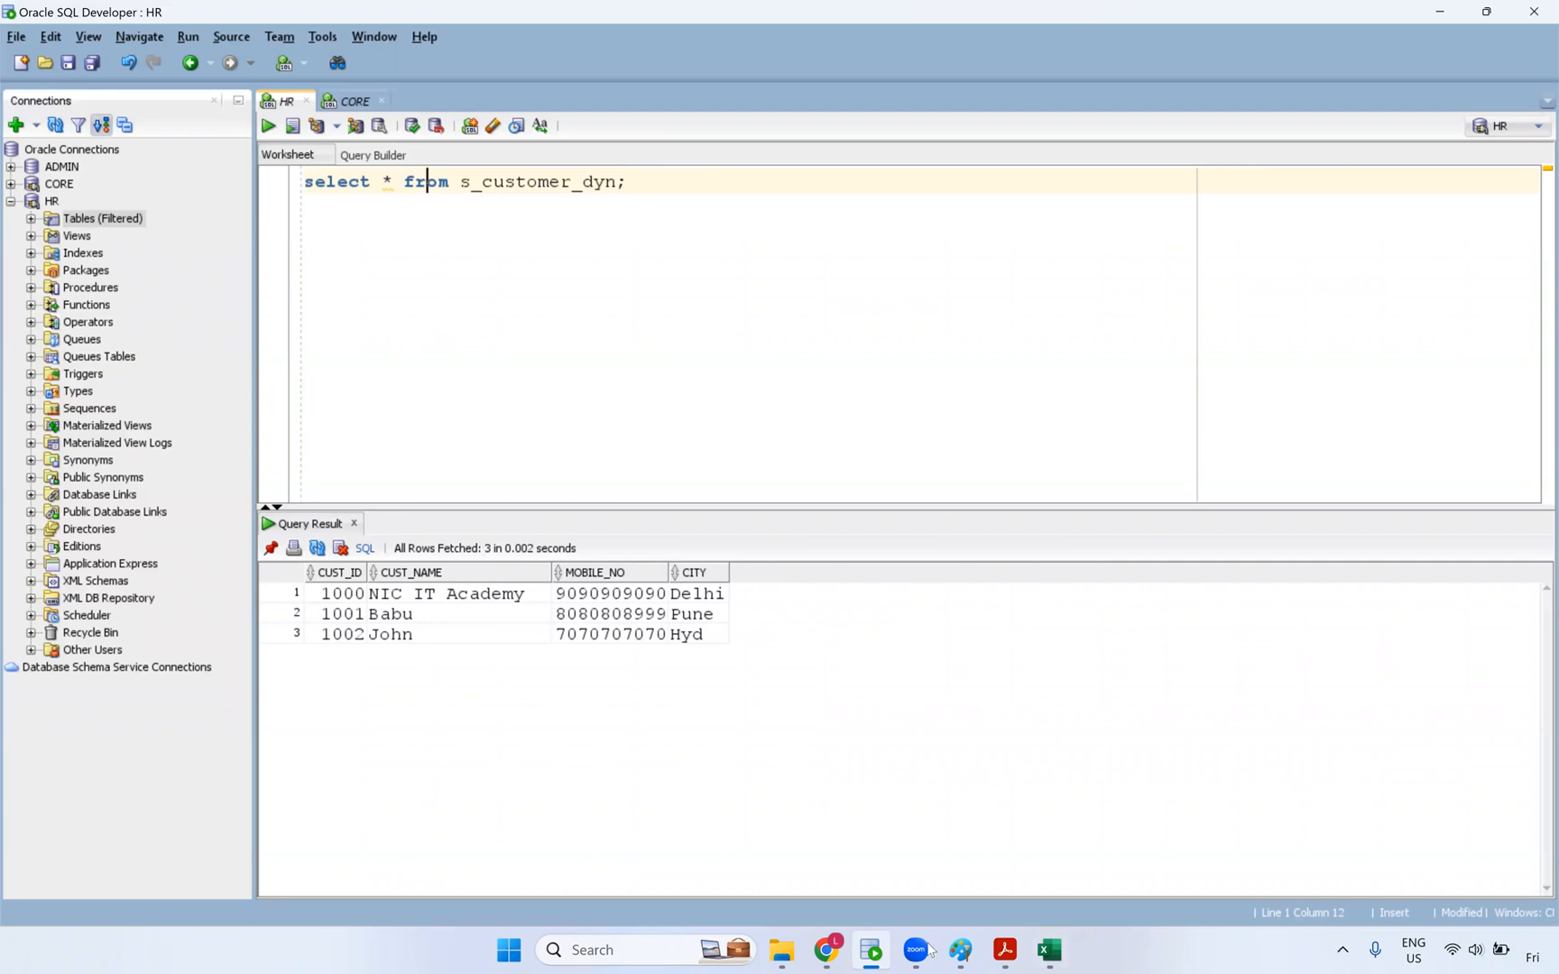
click(820, 949)
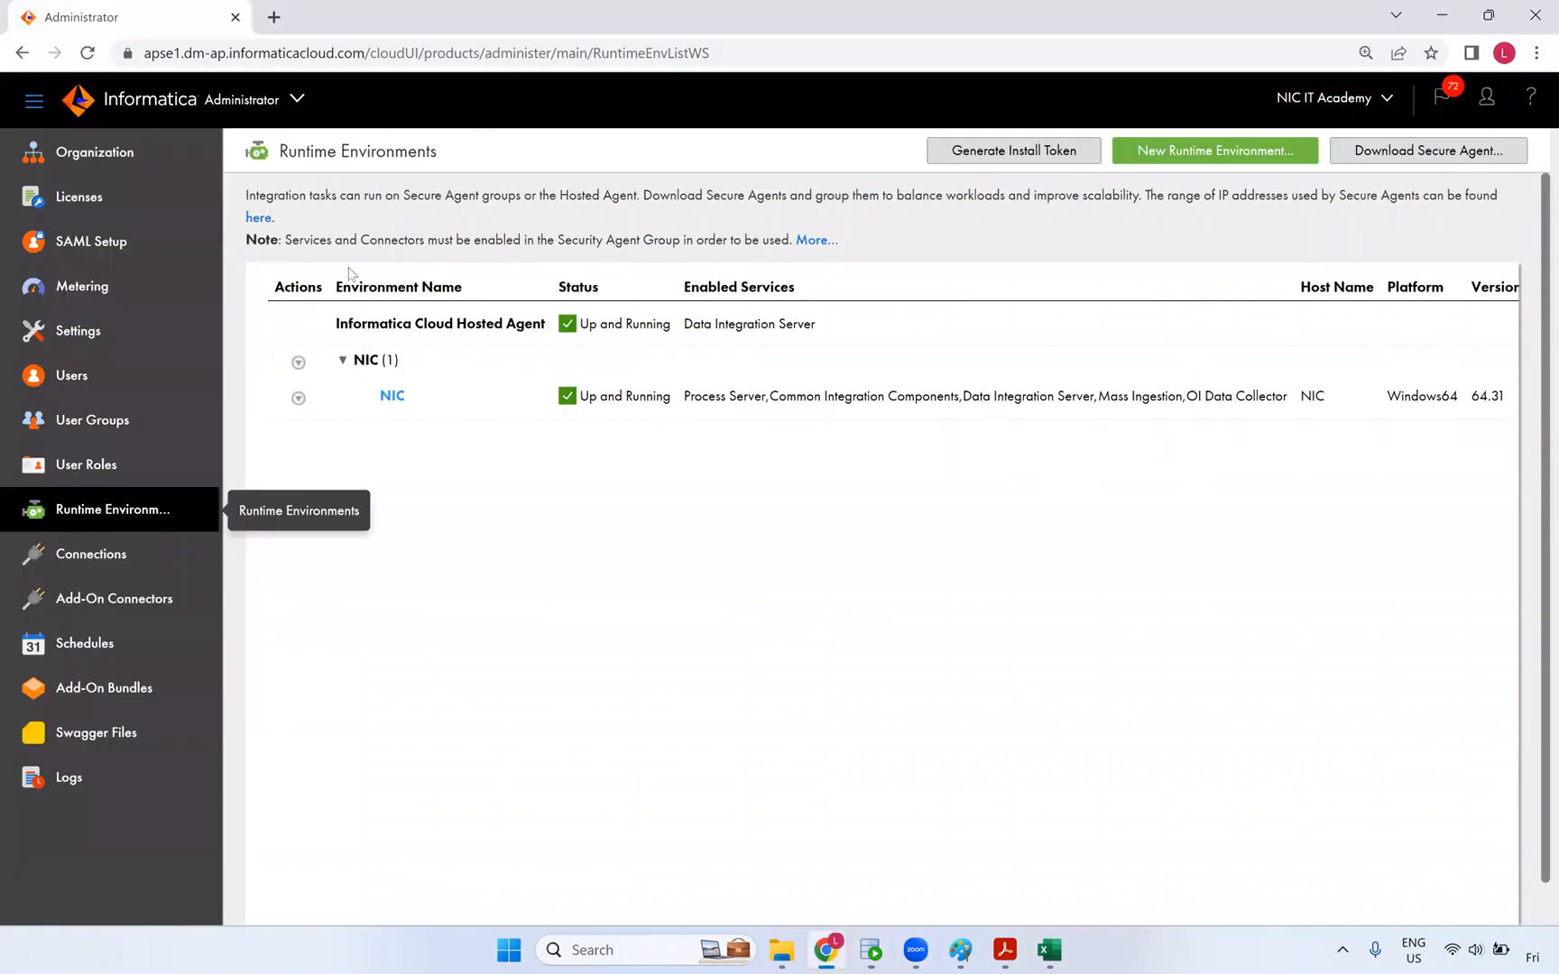
- Open My Services from the Administrator switcher and choose Data Integration
click(287, 109)
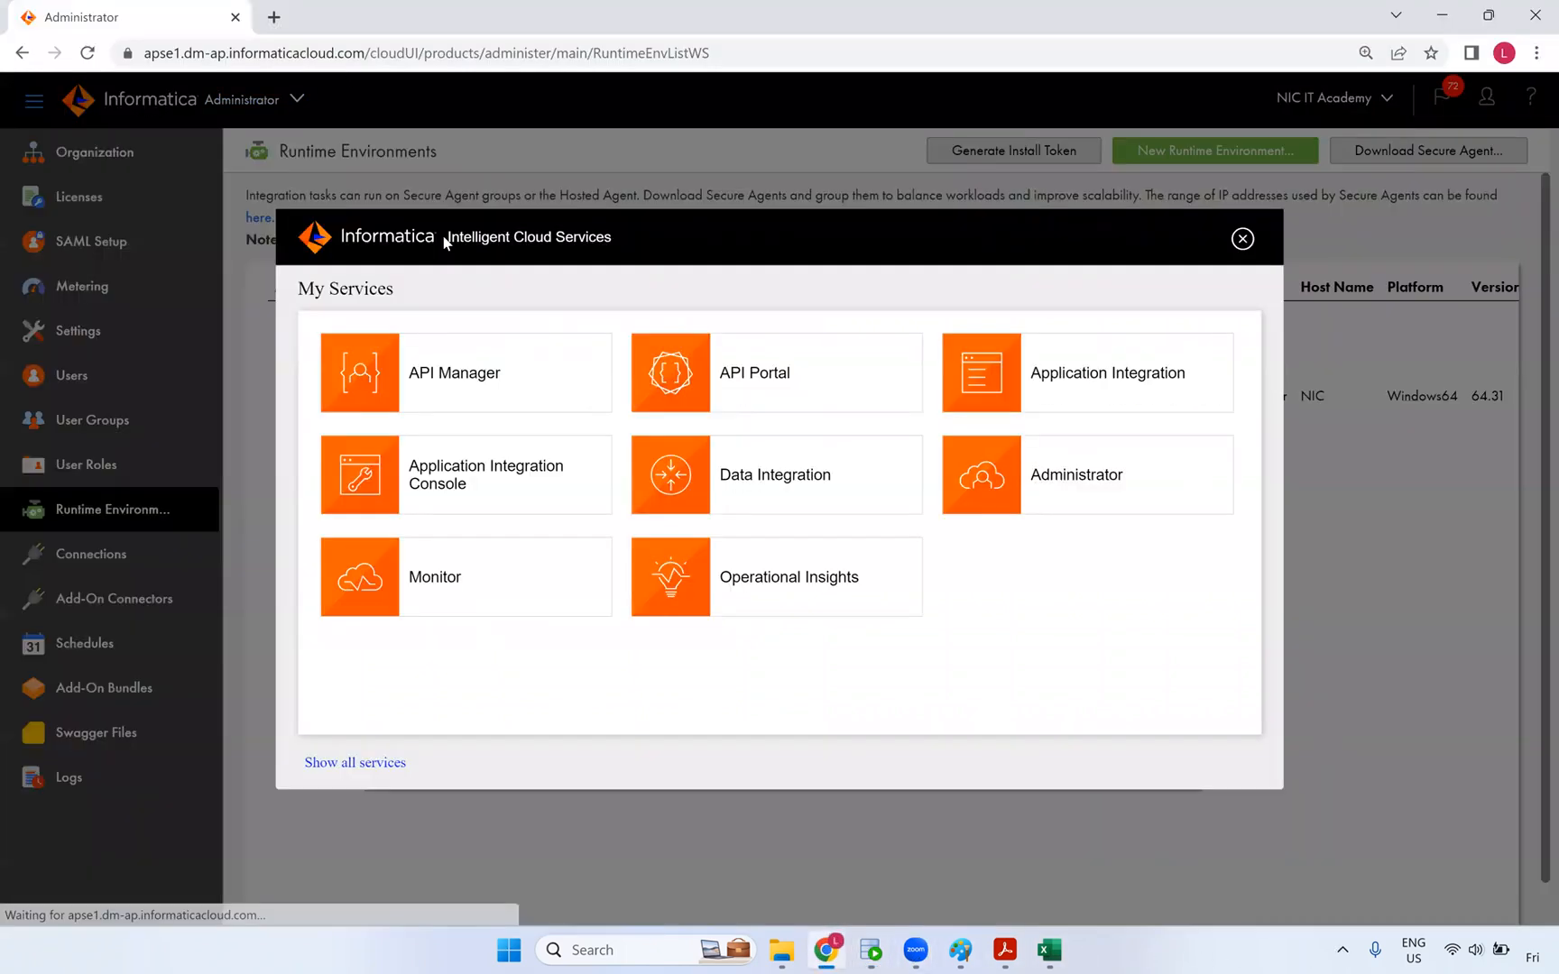
click(738, 474)
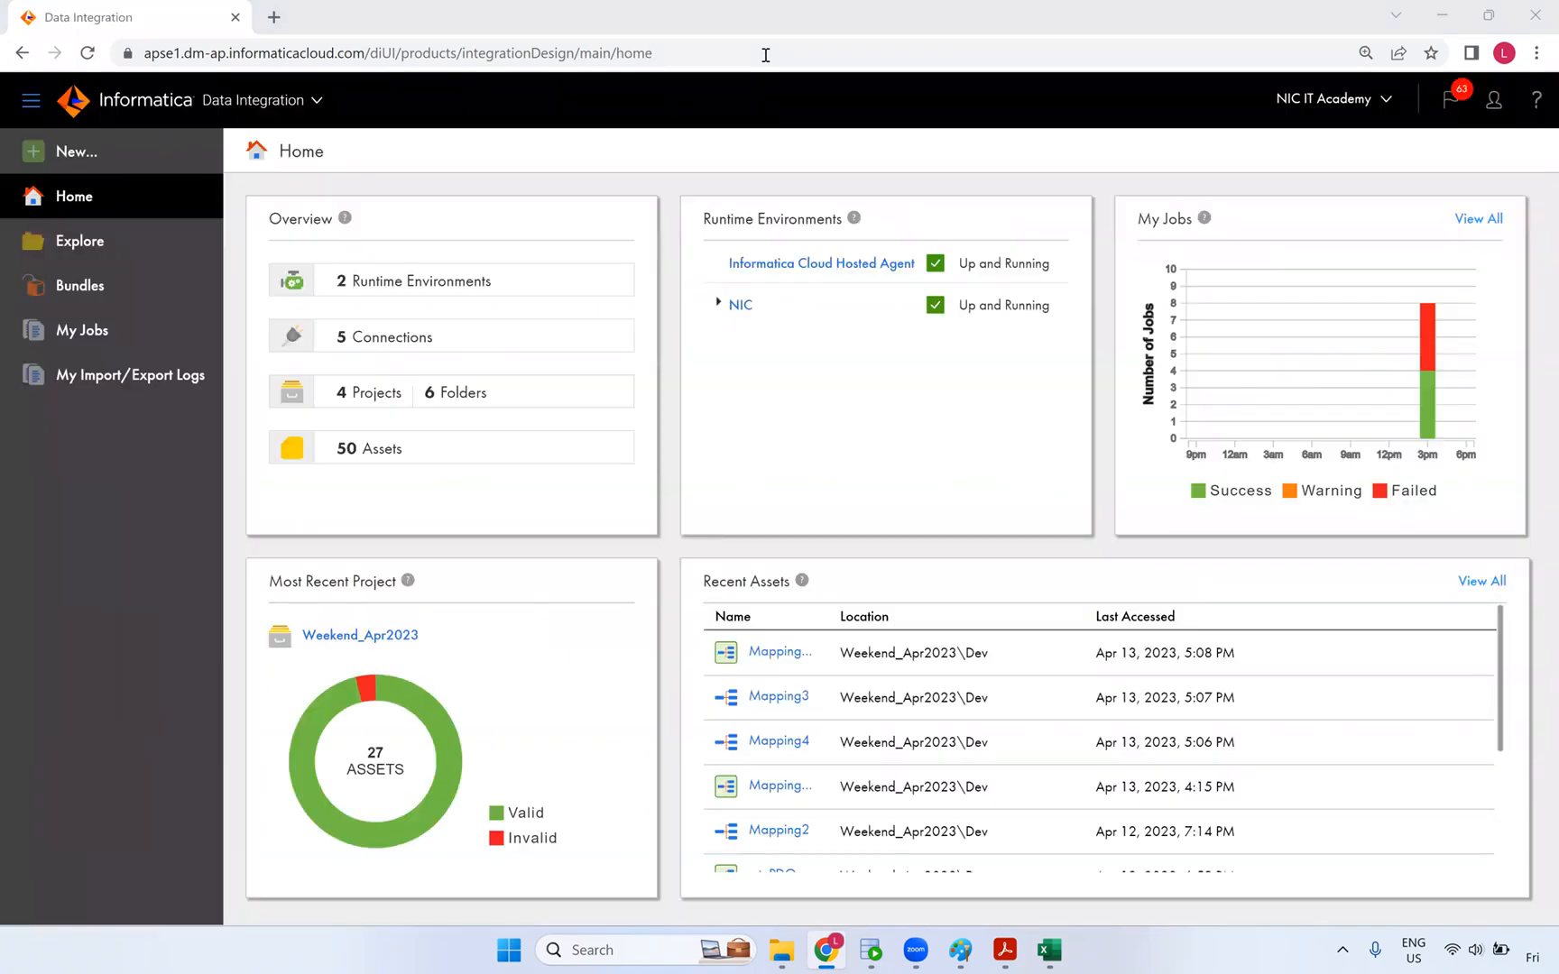
- Highlight the S_customer source table with its headers in Excel, then return to Informatica
click(1048, 950)
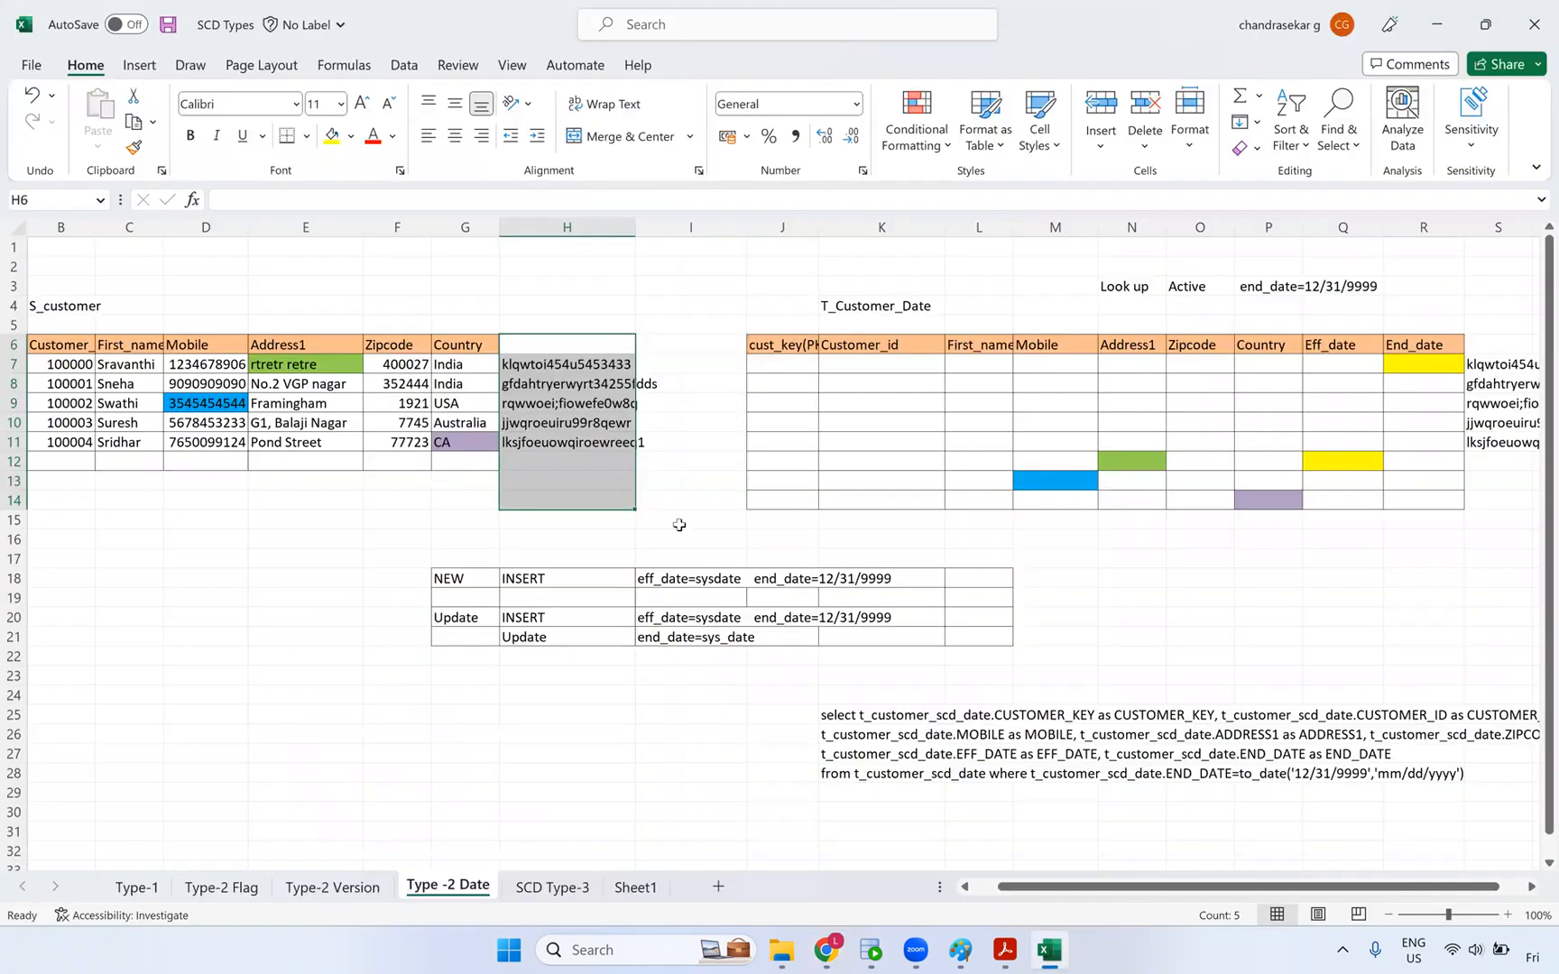
drag(121, 370, 135, 521)
drag(133, 346, 465, 458)
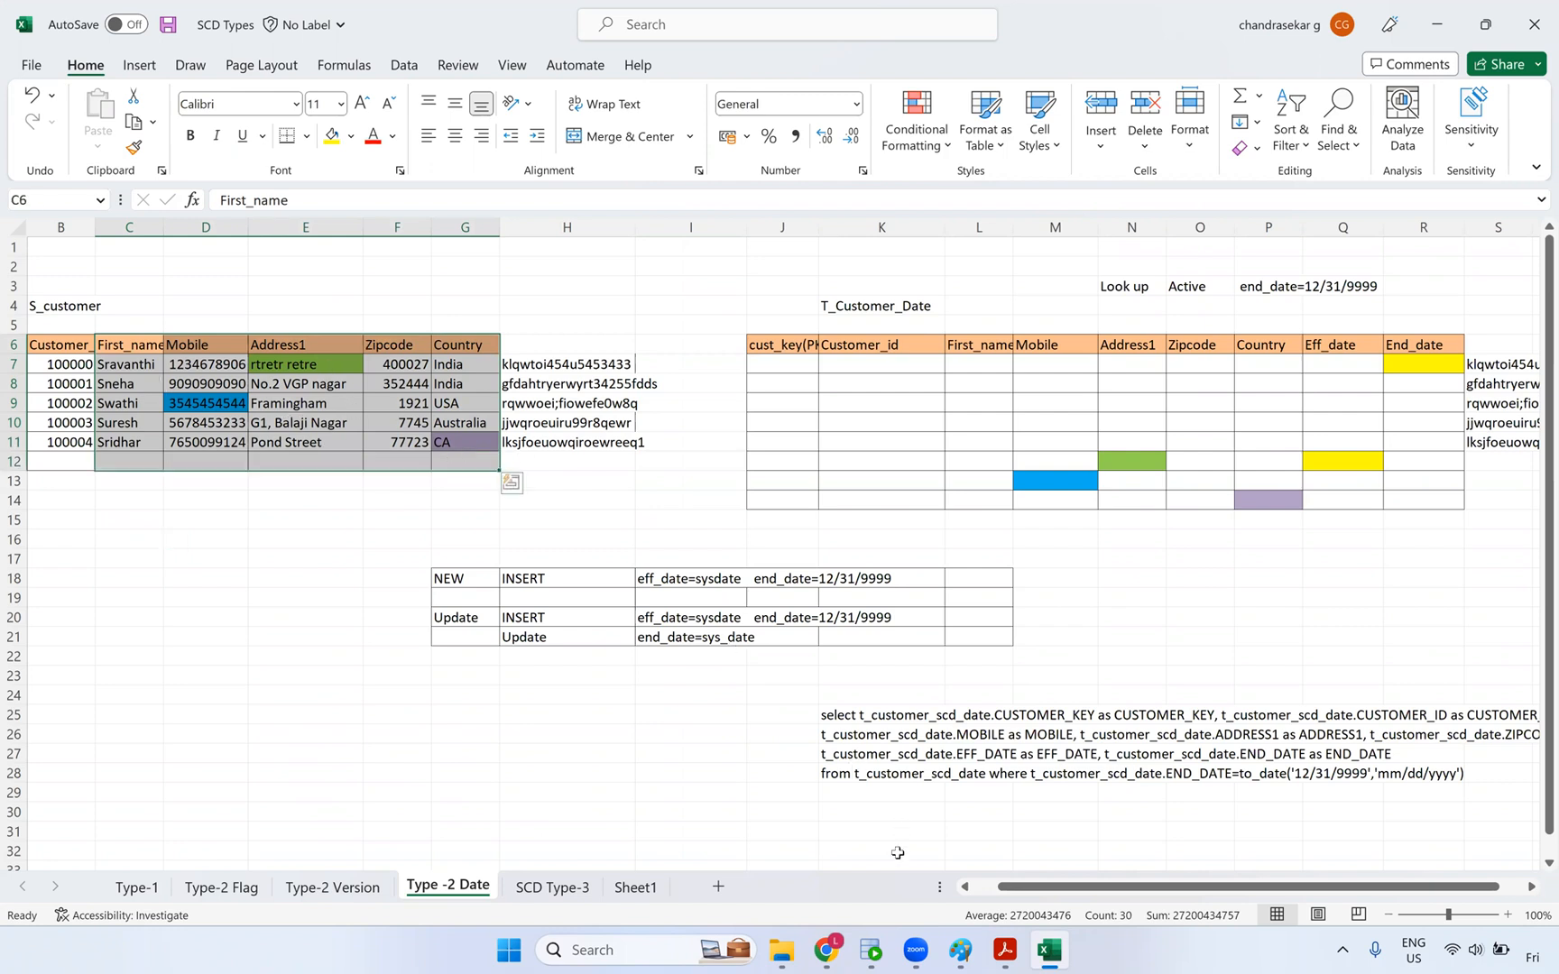
click(910, 693)
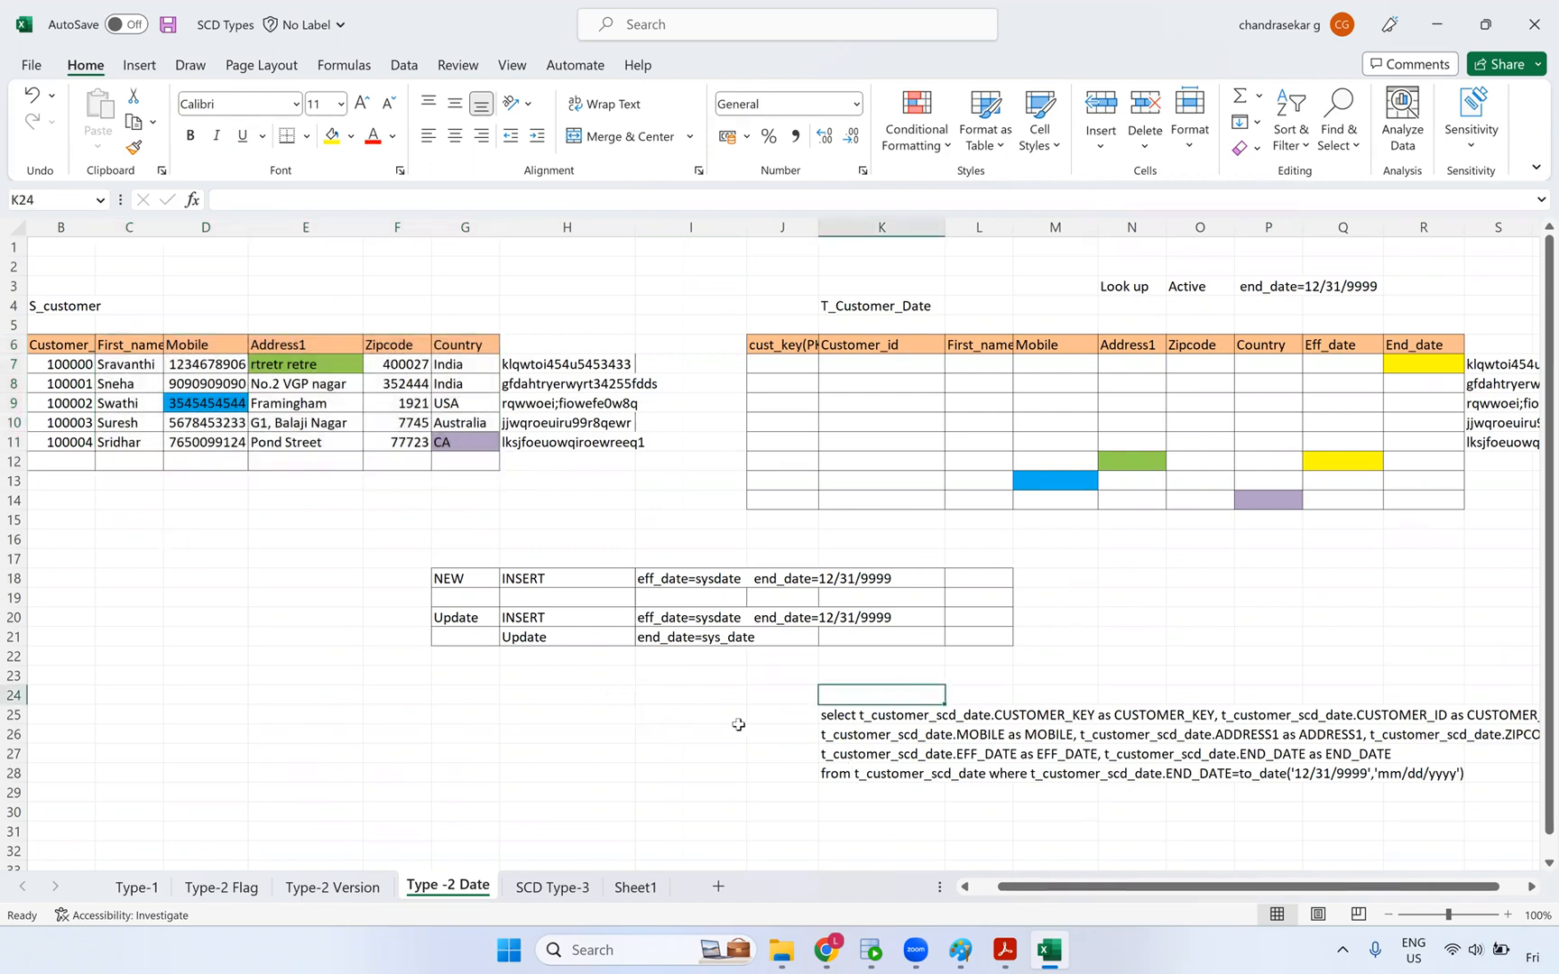
click(871, 950)
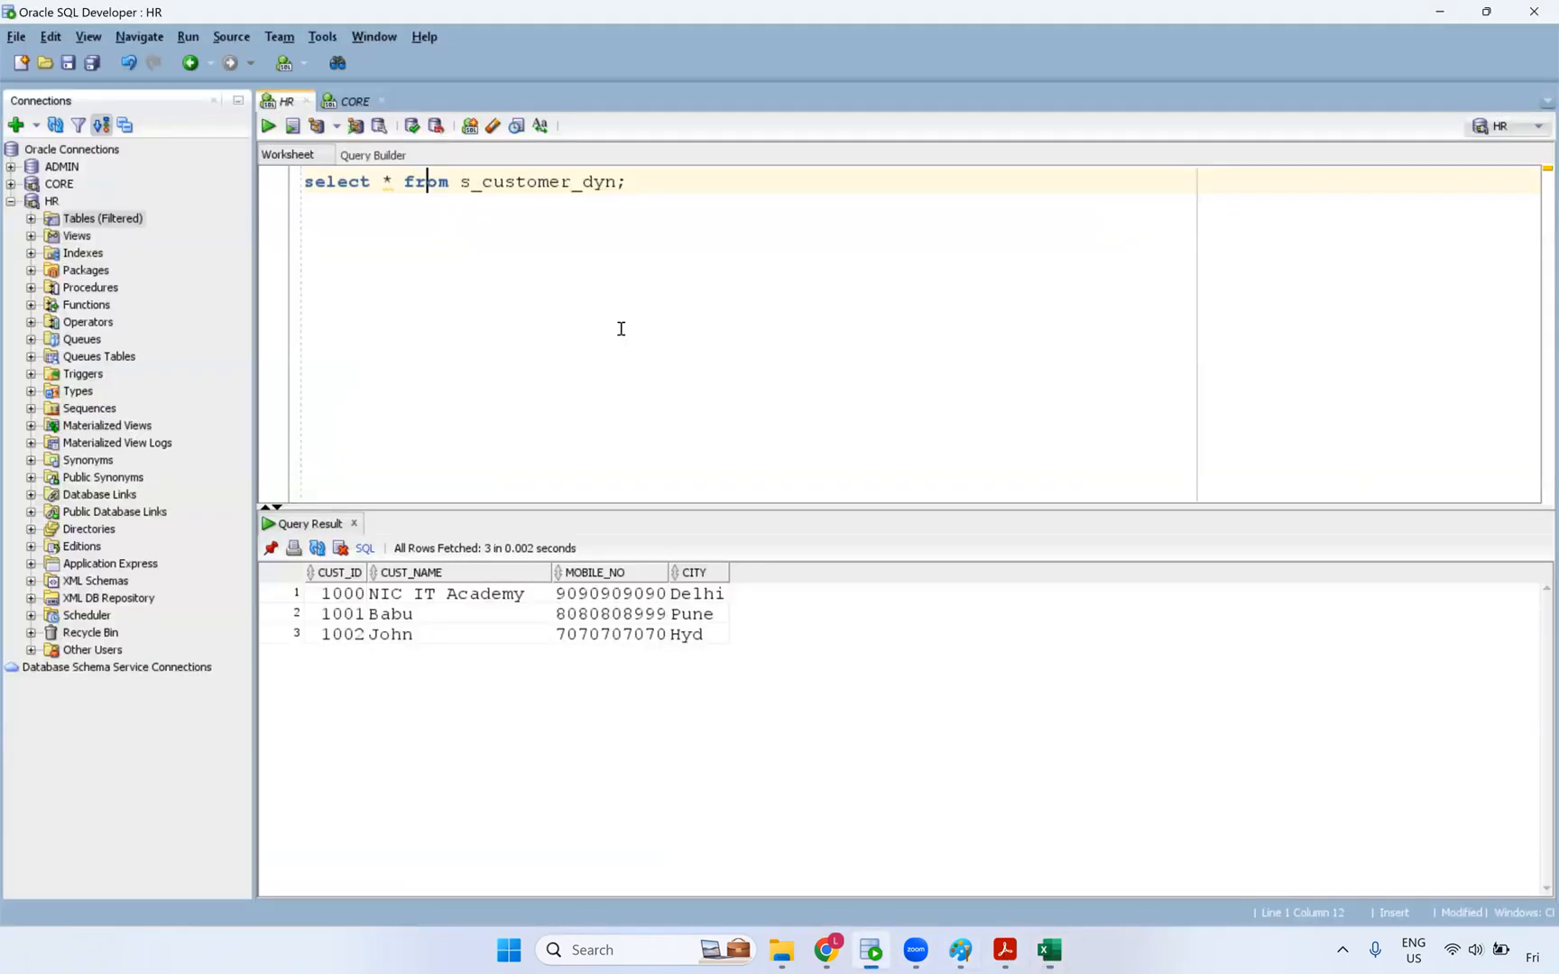
click(1045, 945)
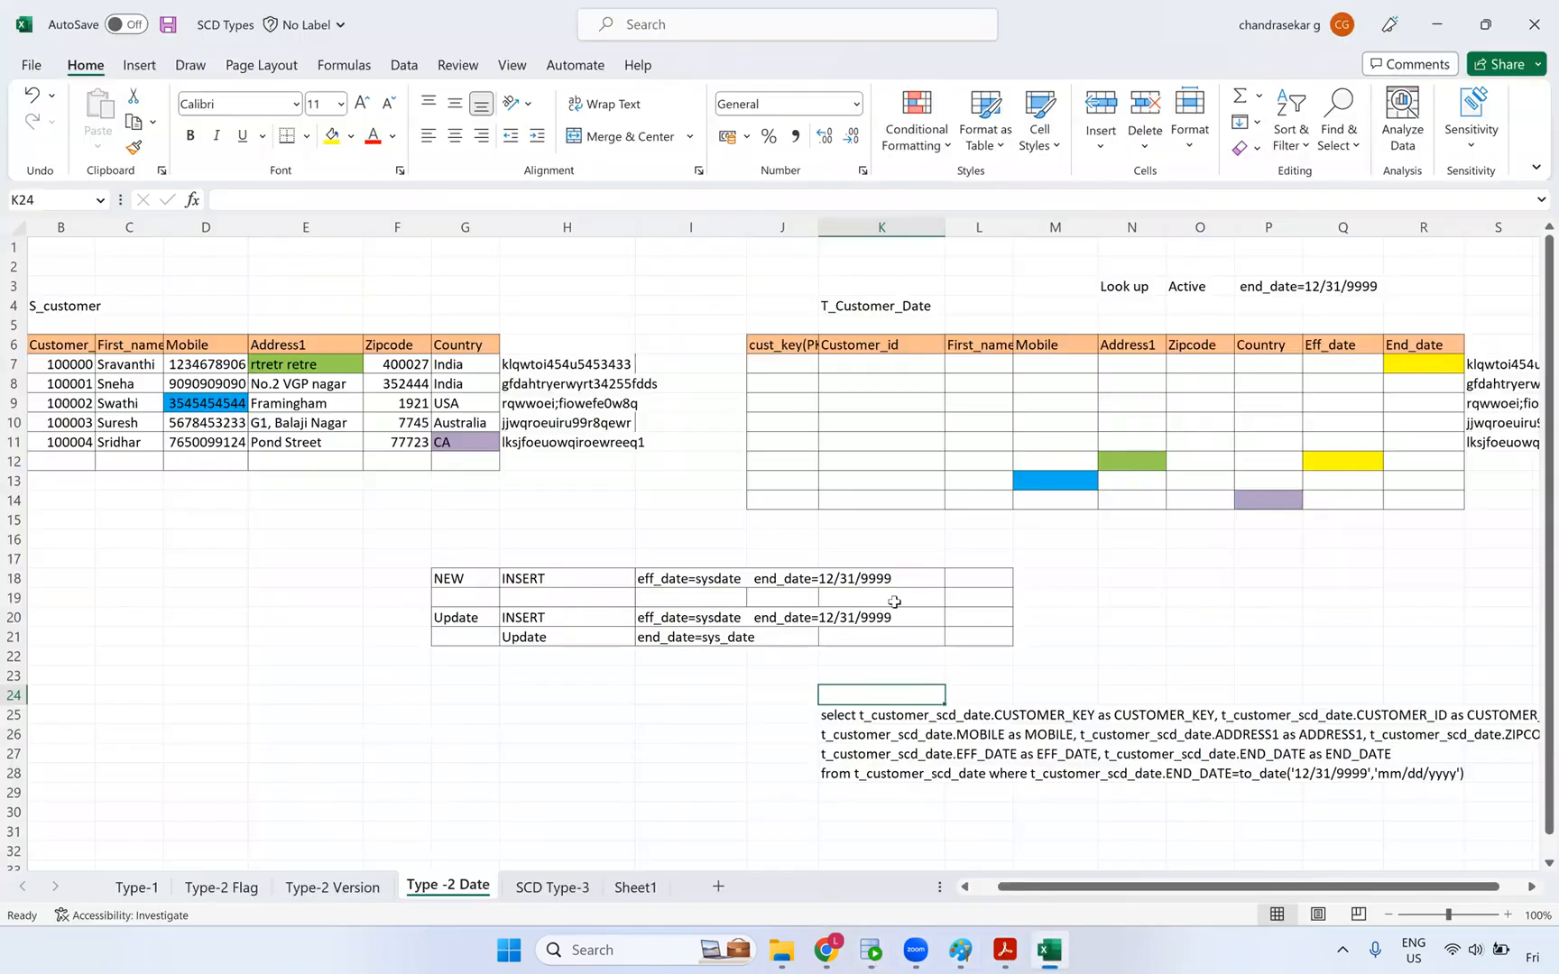
click(826, 950)
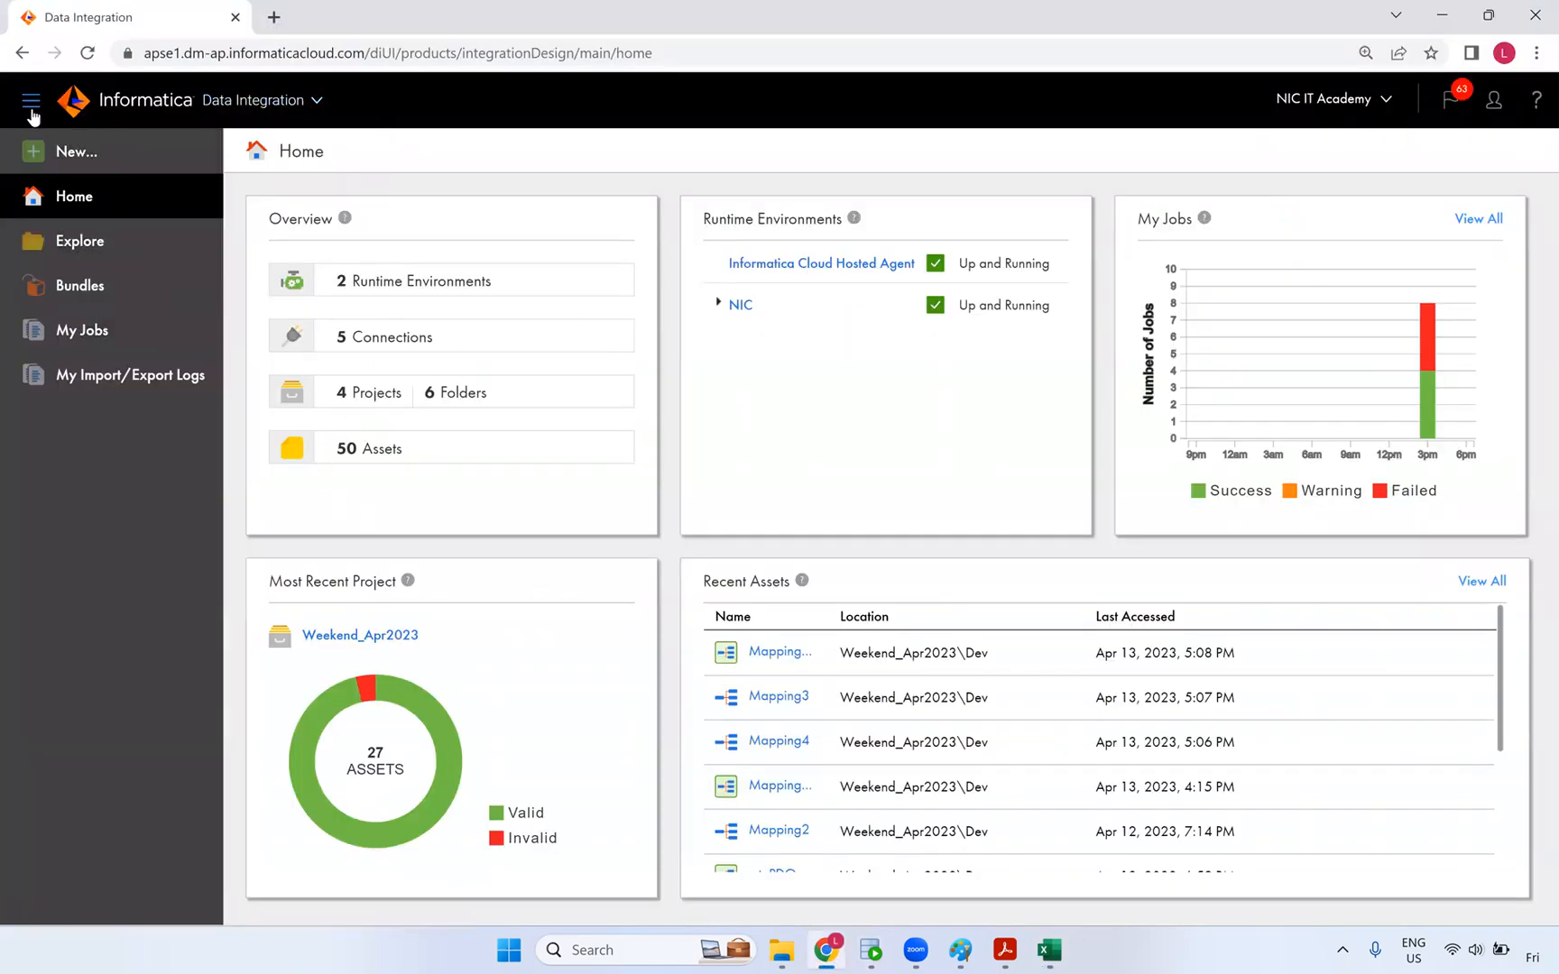
- Create a blank mapping named m_Dynamic_lookup_cache and open the Source's properties at full height
click(90, 151)
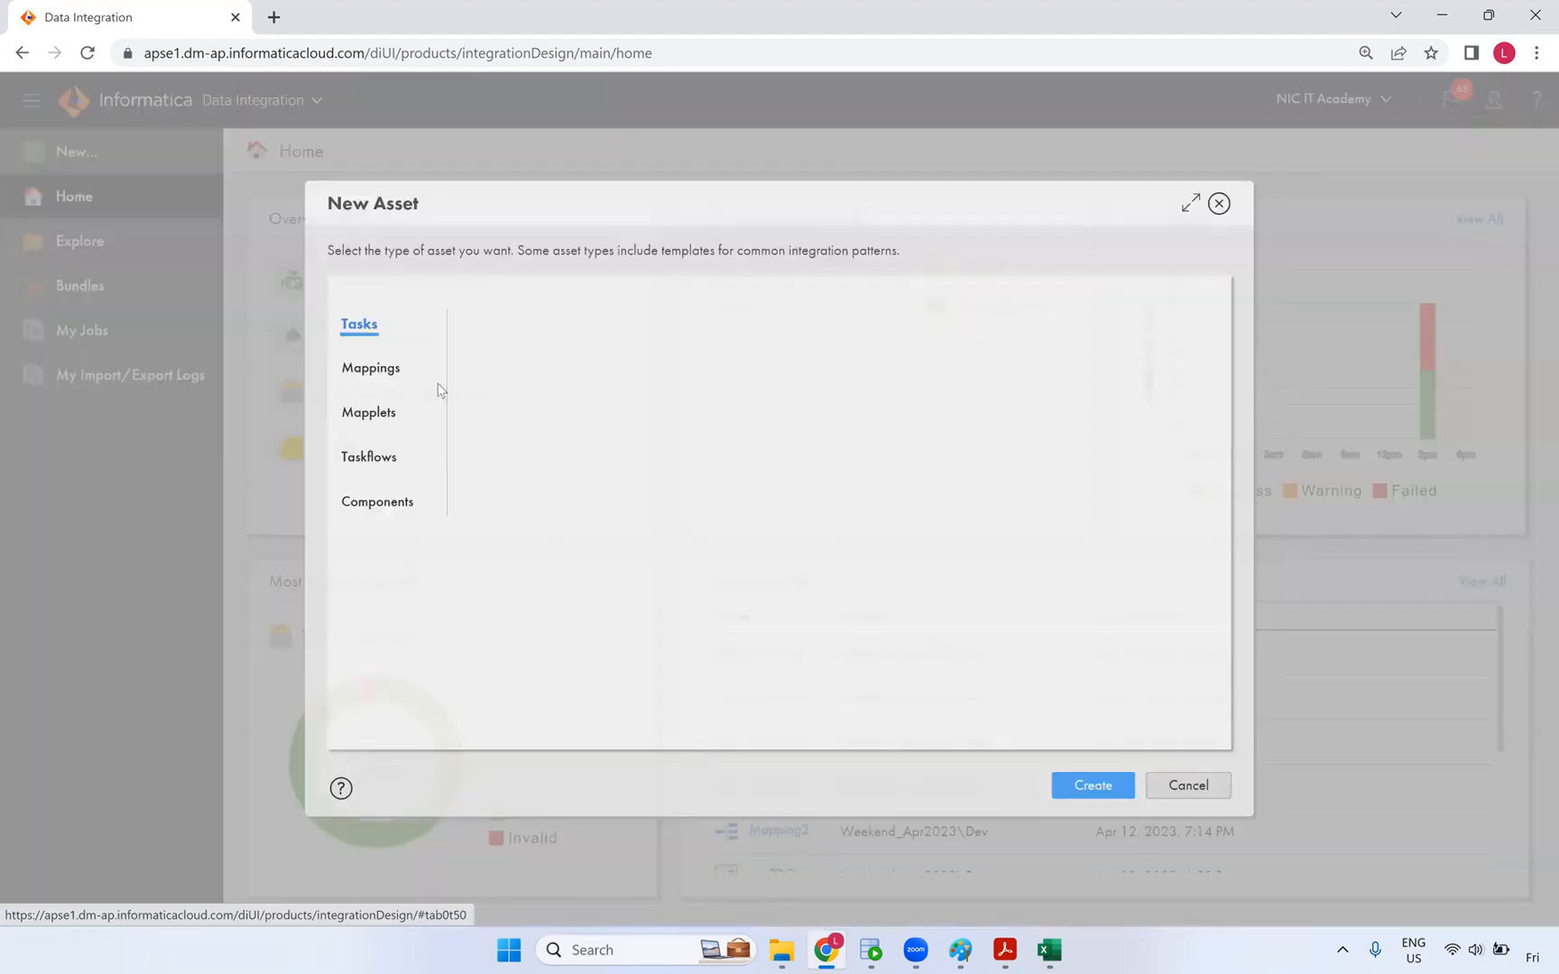
click(397, 370)
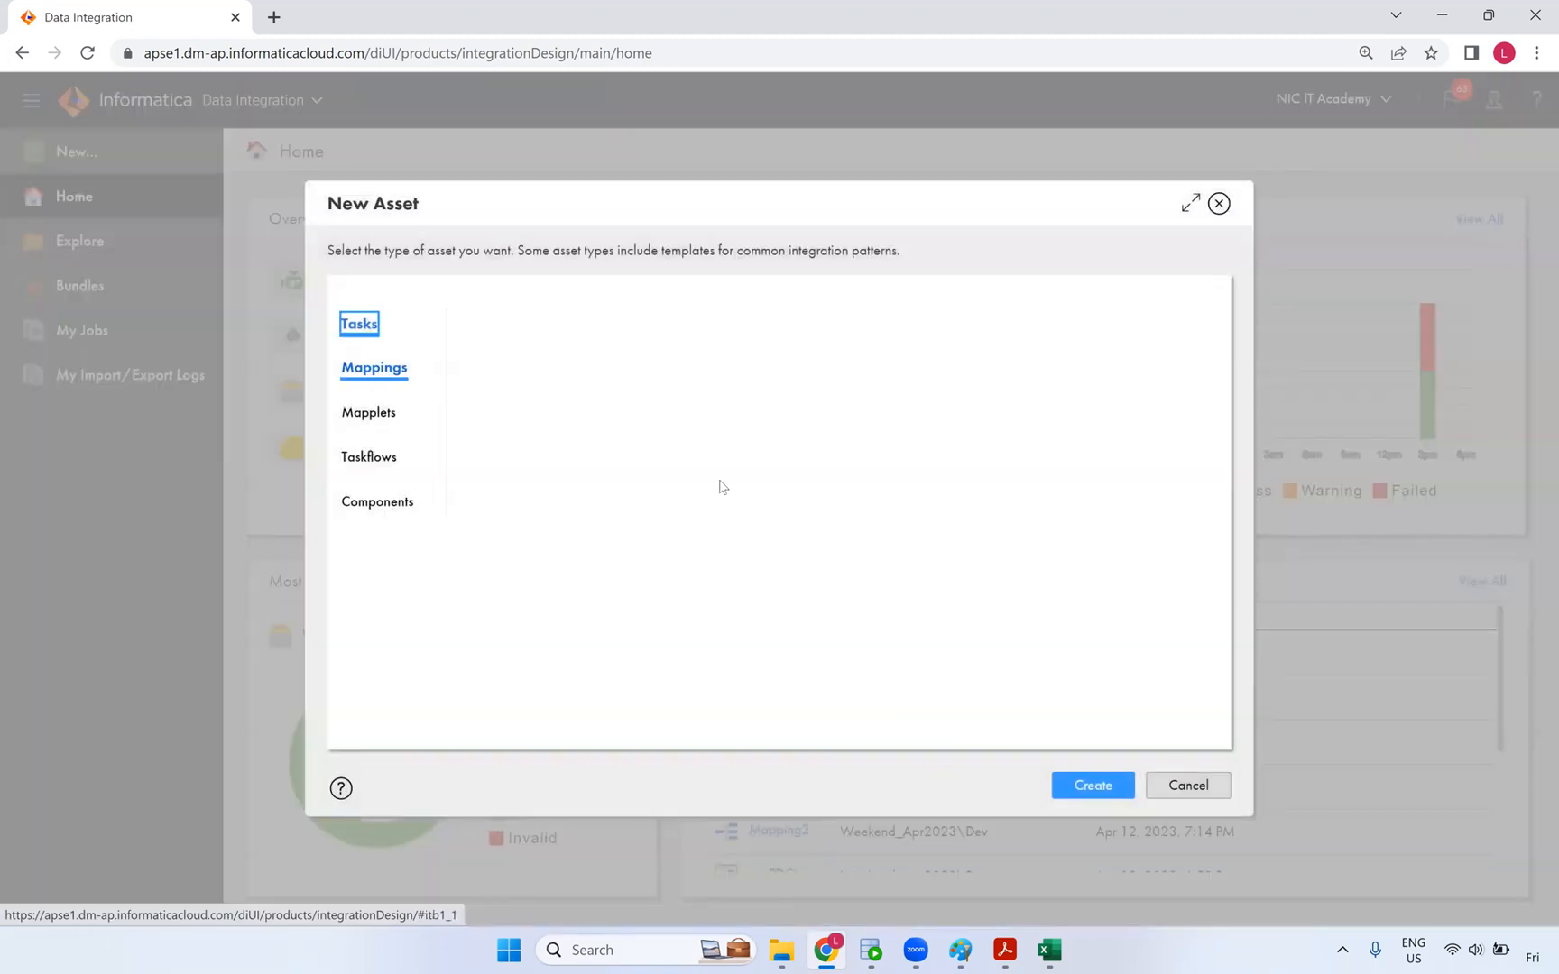
click(1087, 786)
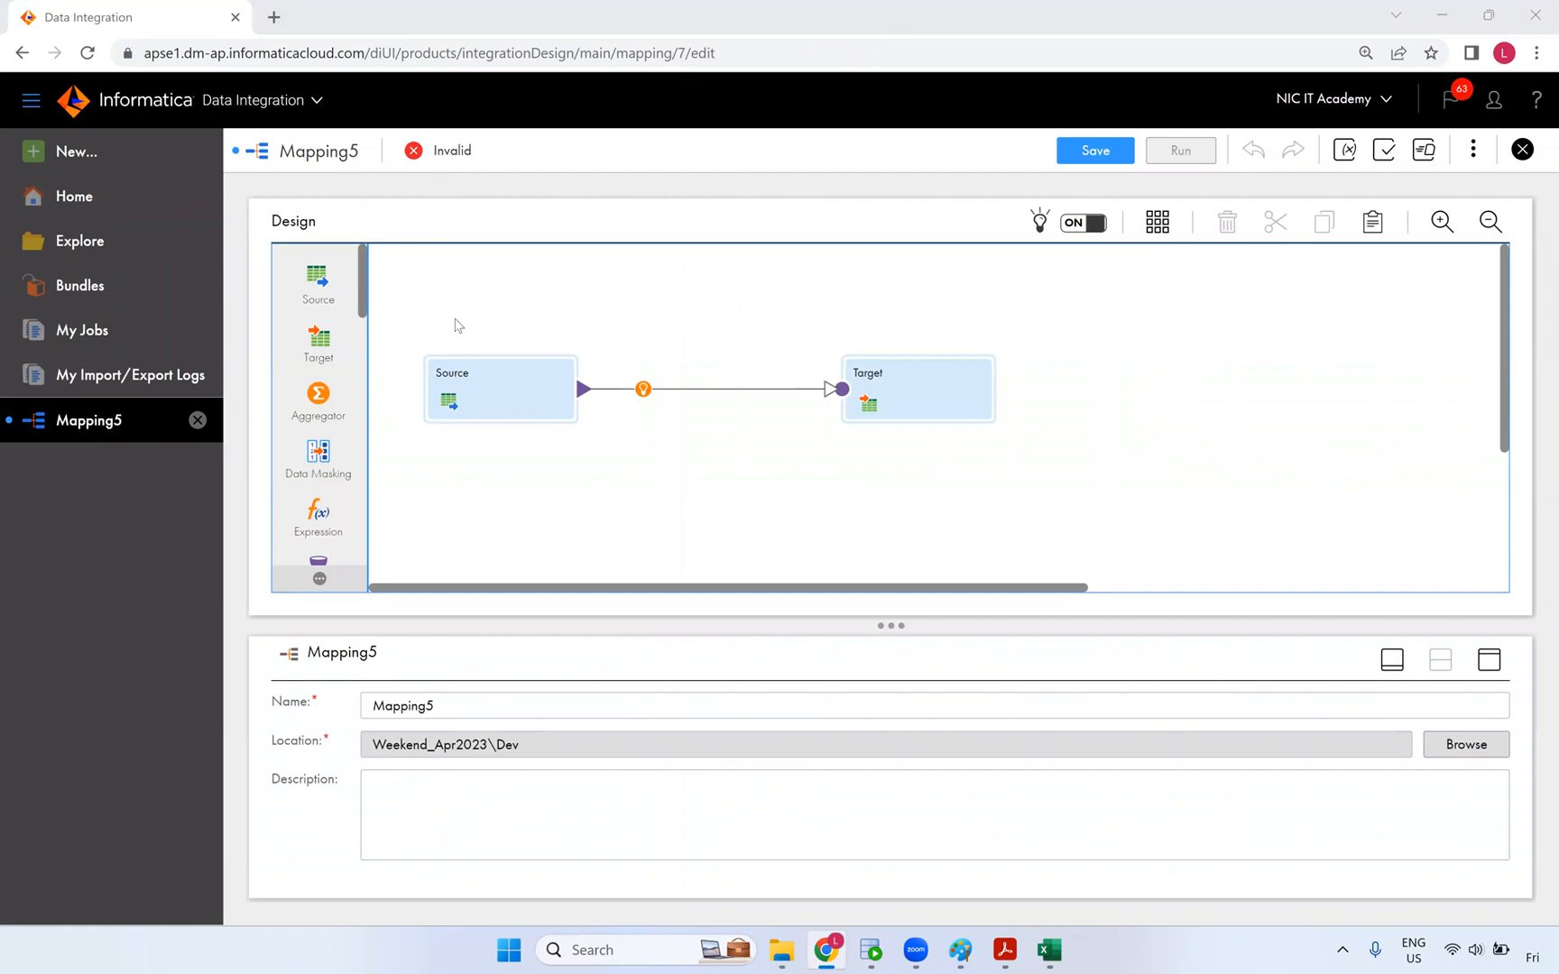
text(m_Dynamic_lookup_cache)
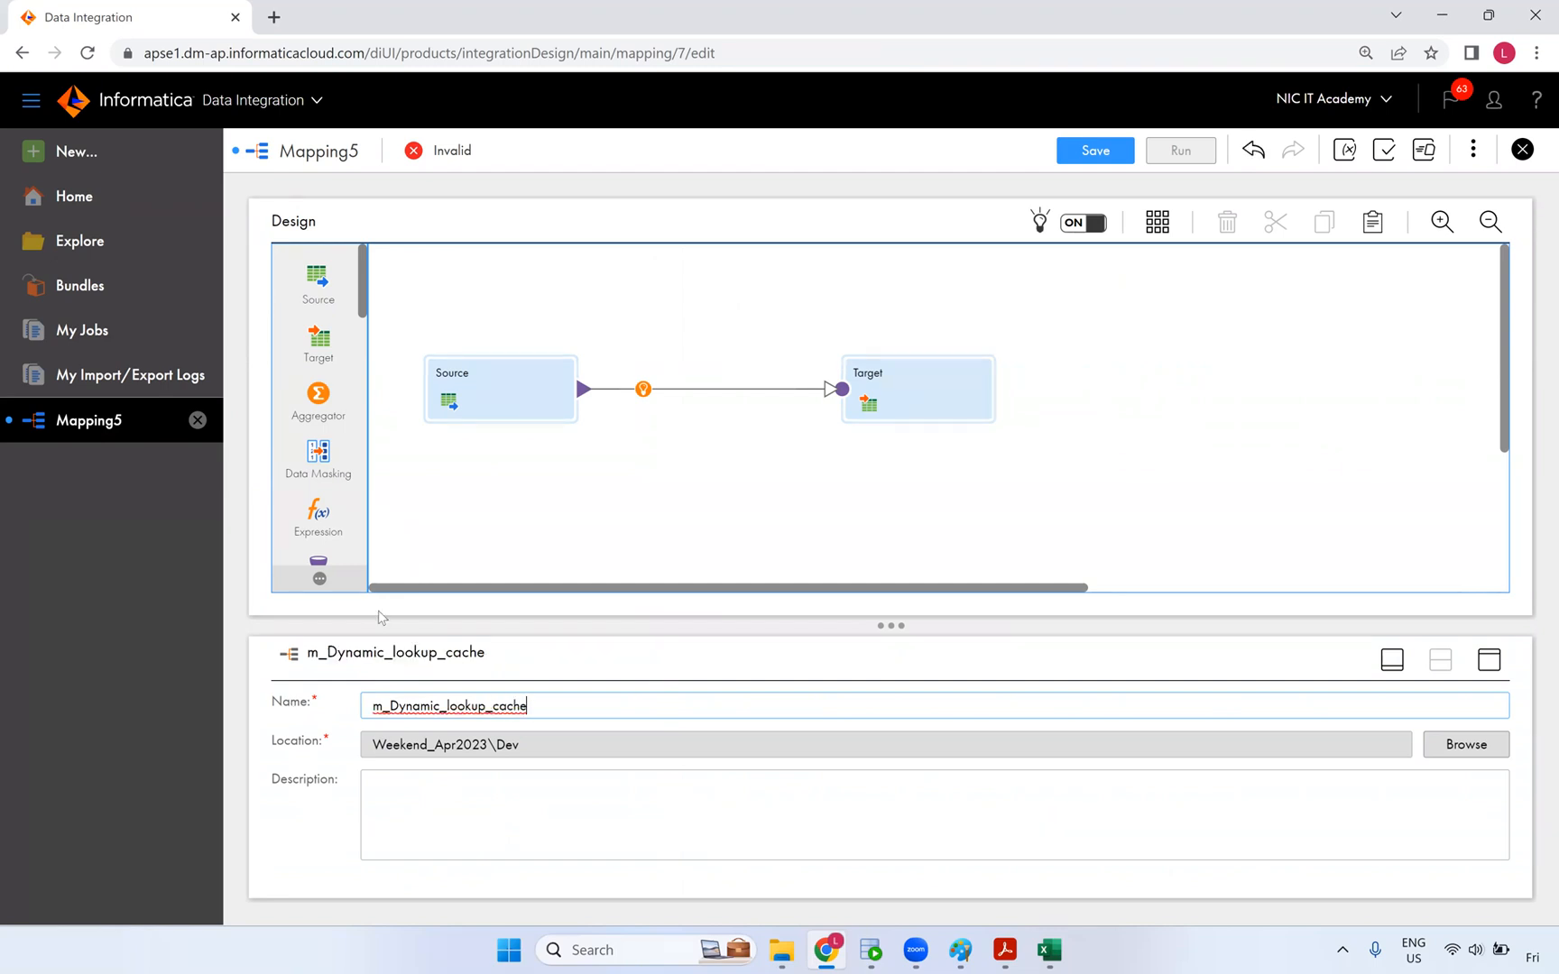
click(517, 417)
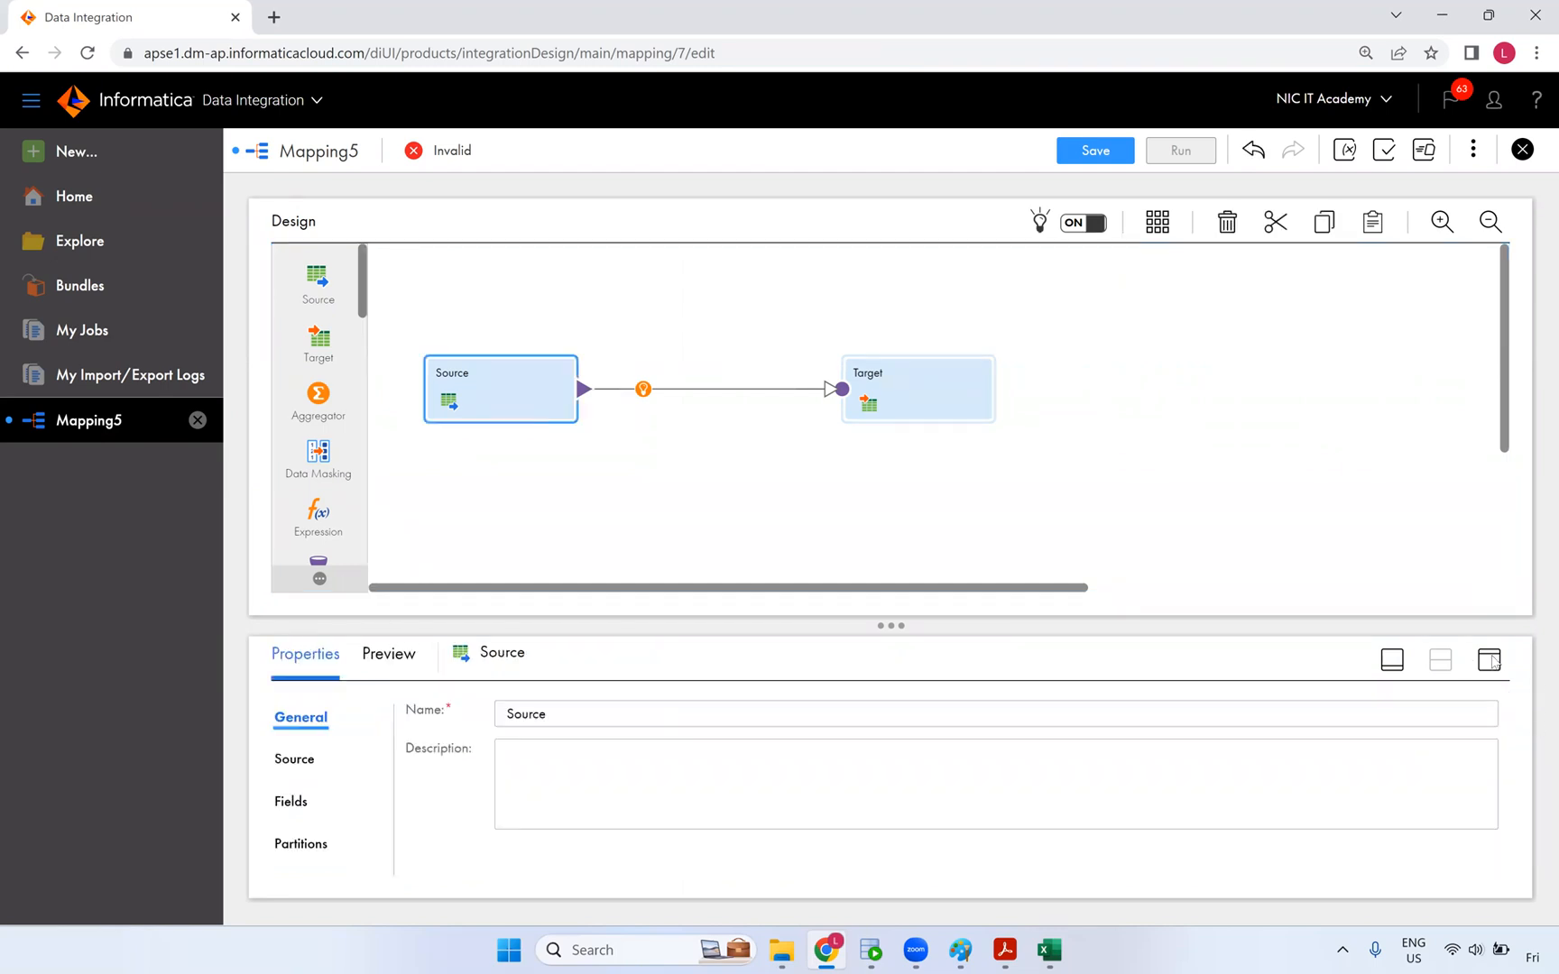
click(1489, 660)
- Set the Source to read table S_CUSTOMER_DYN through the Oracle_Src connection
click(297, 323)
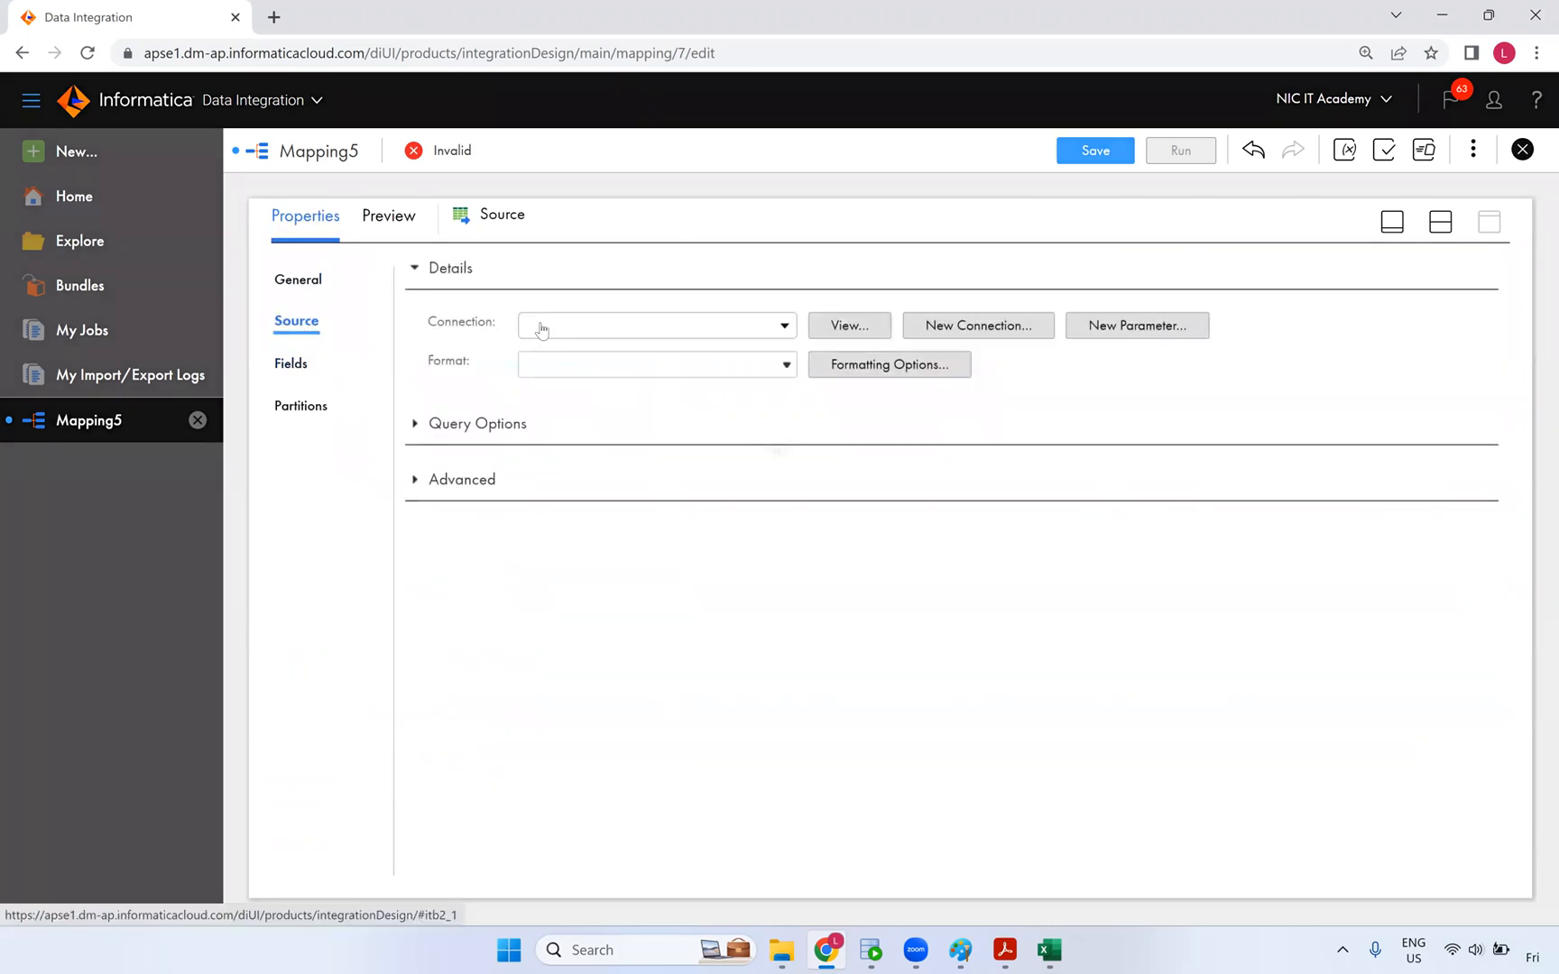
click(541, 329)
click(587, 433)
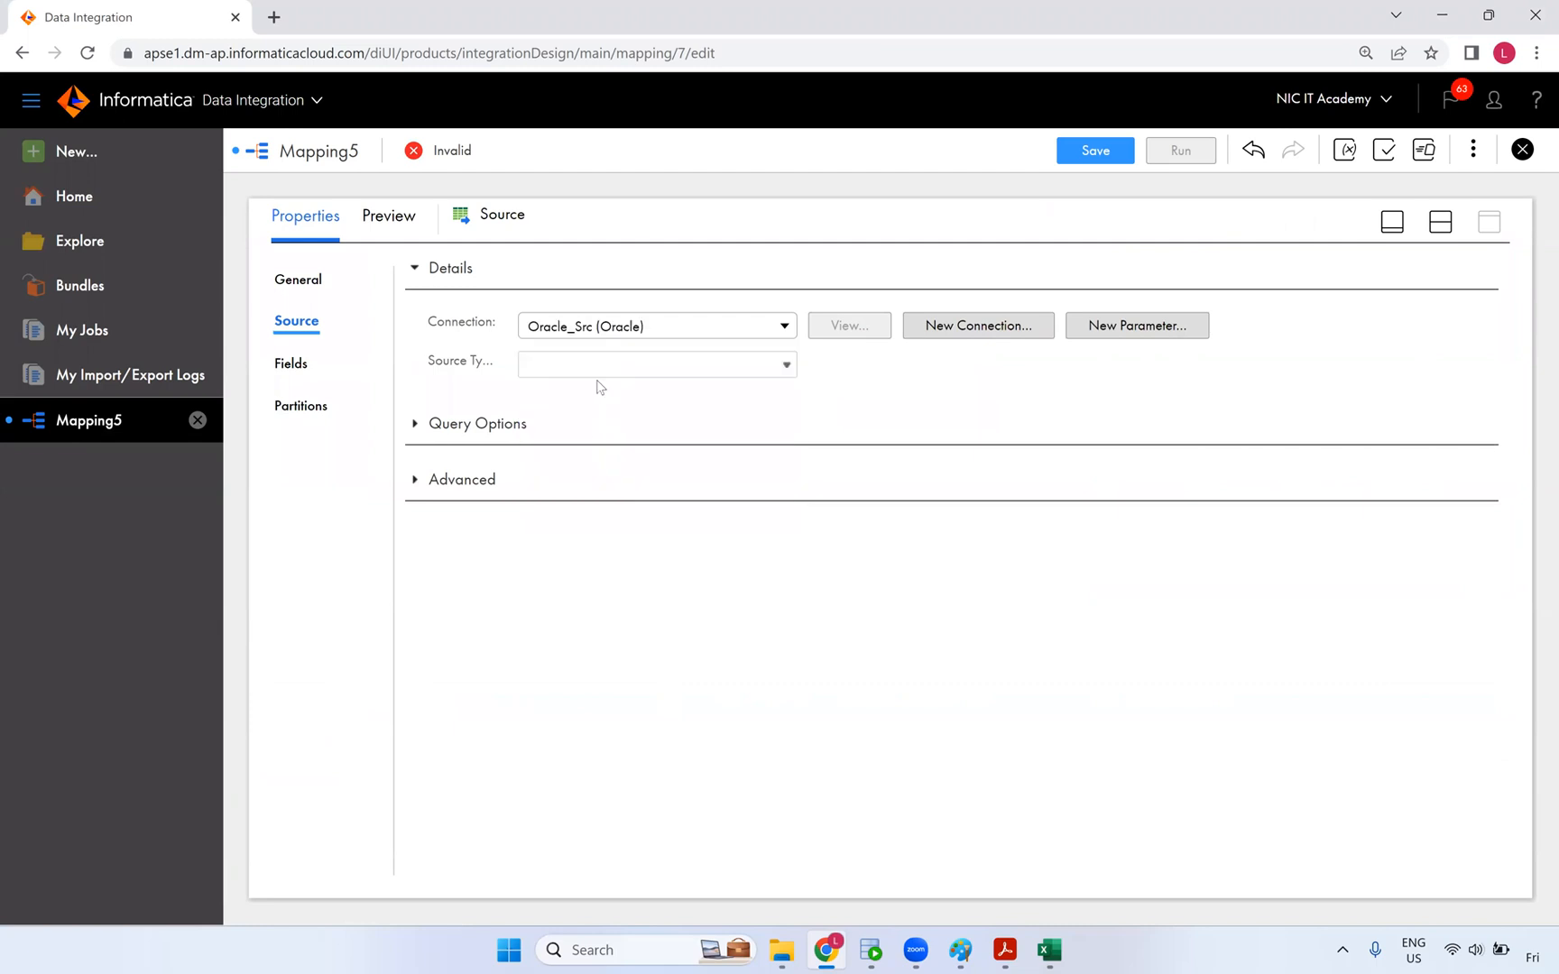
click(839, 402)
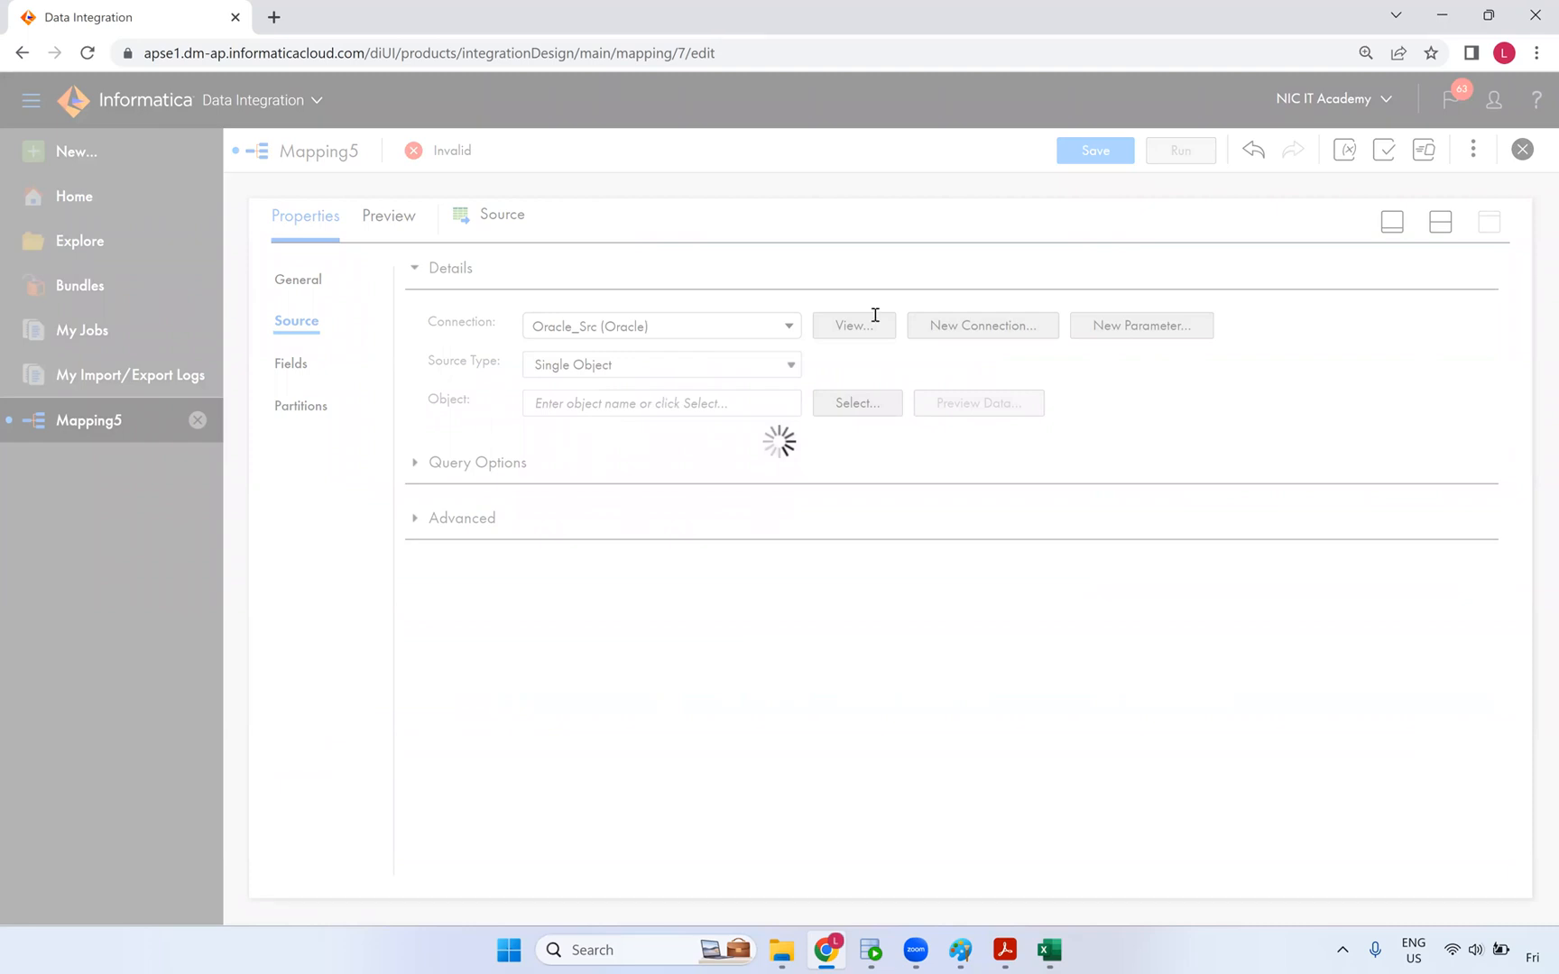
text(dyn)
key(Return)
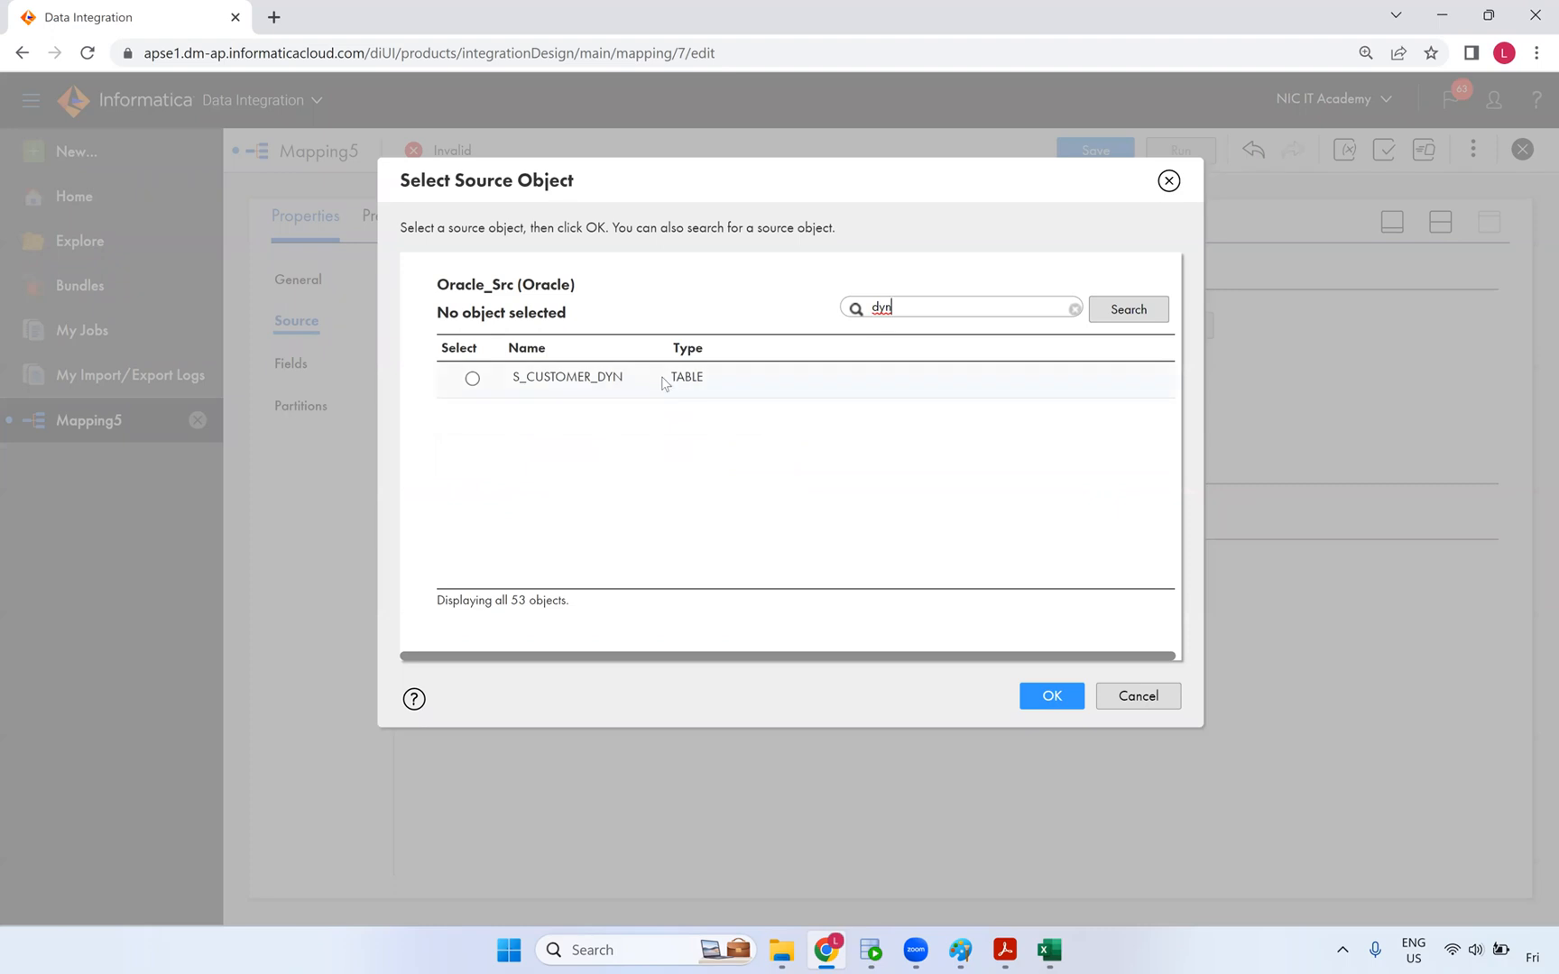
click(668, 379)
click(1075, 706)
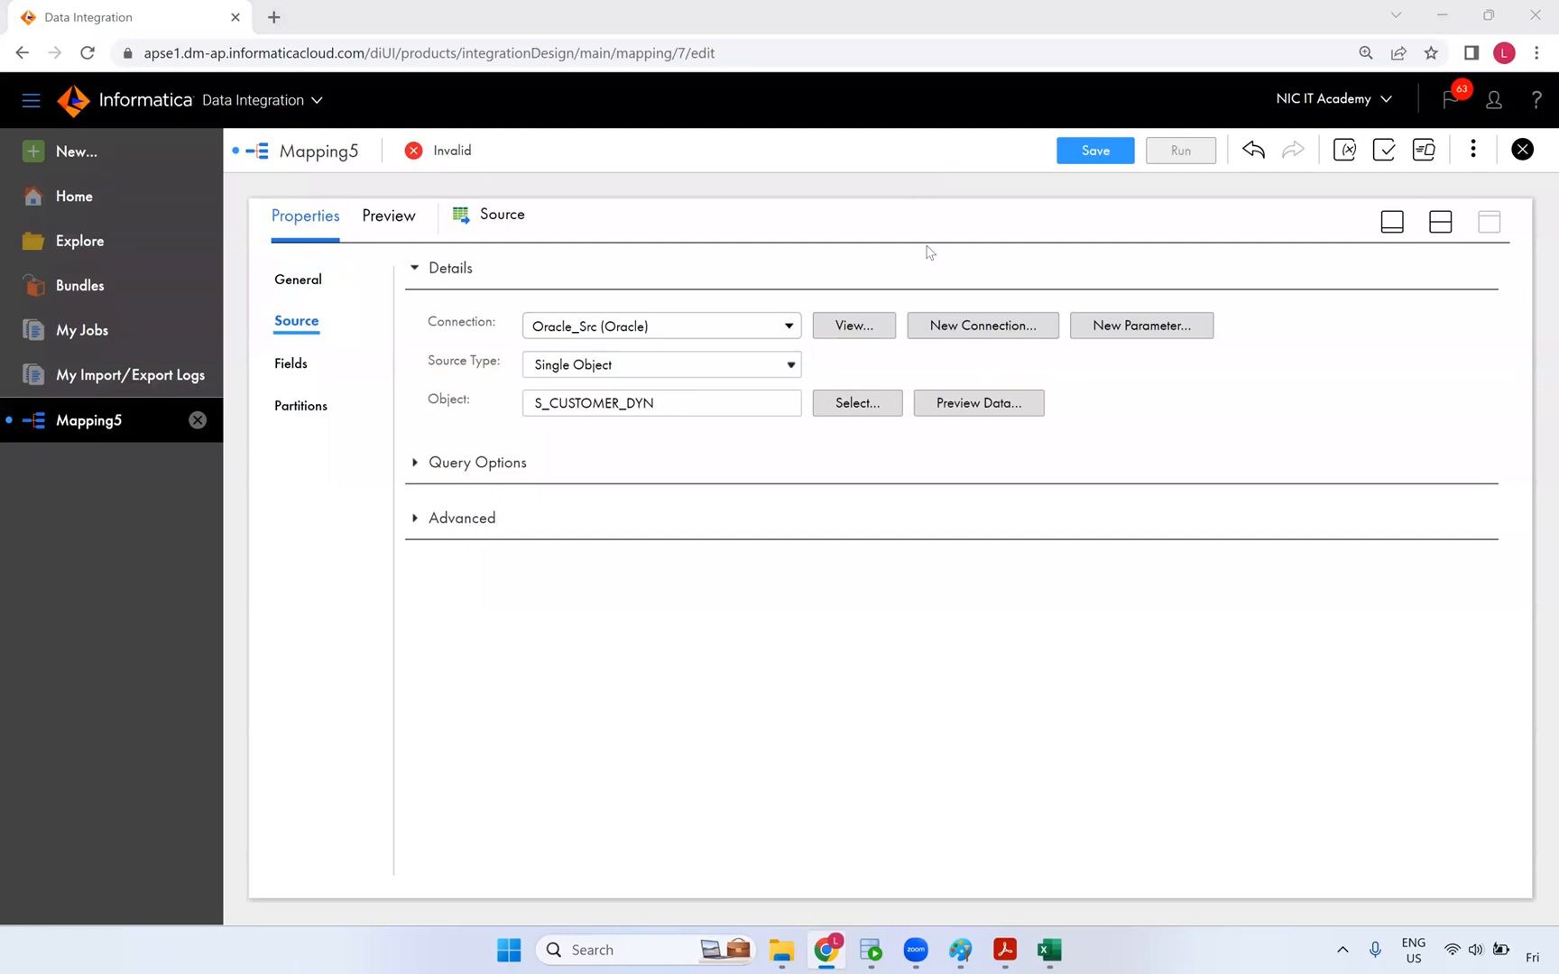
click(1439, 221)
- Connect the Target to Oracle_Tgt and begin browsing for its target table
mouse_move(647, 397)
click(890, 391)
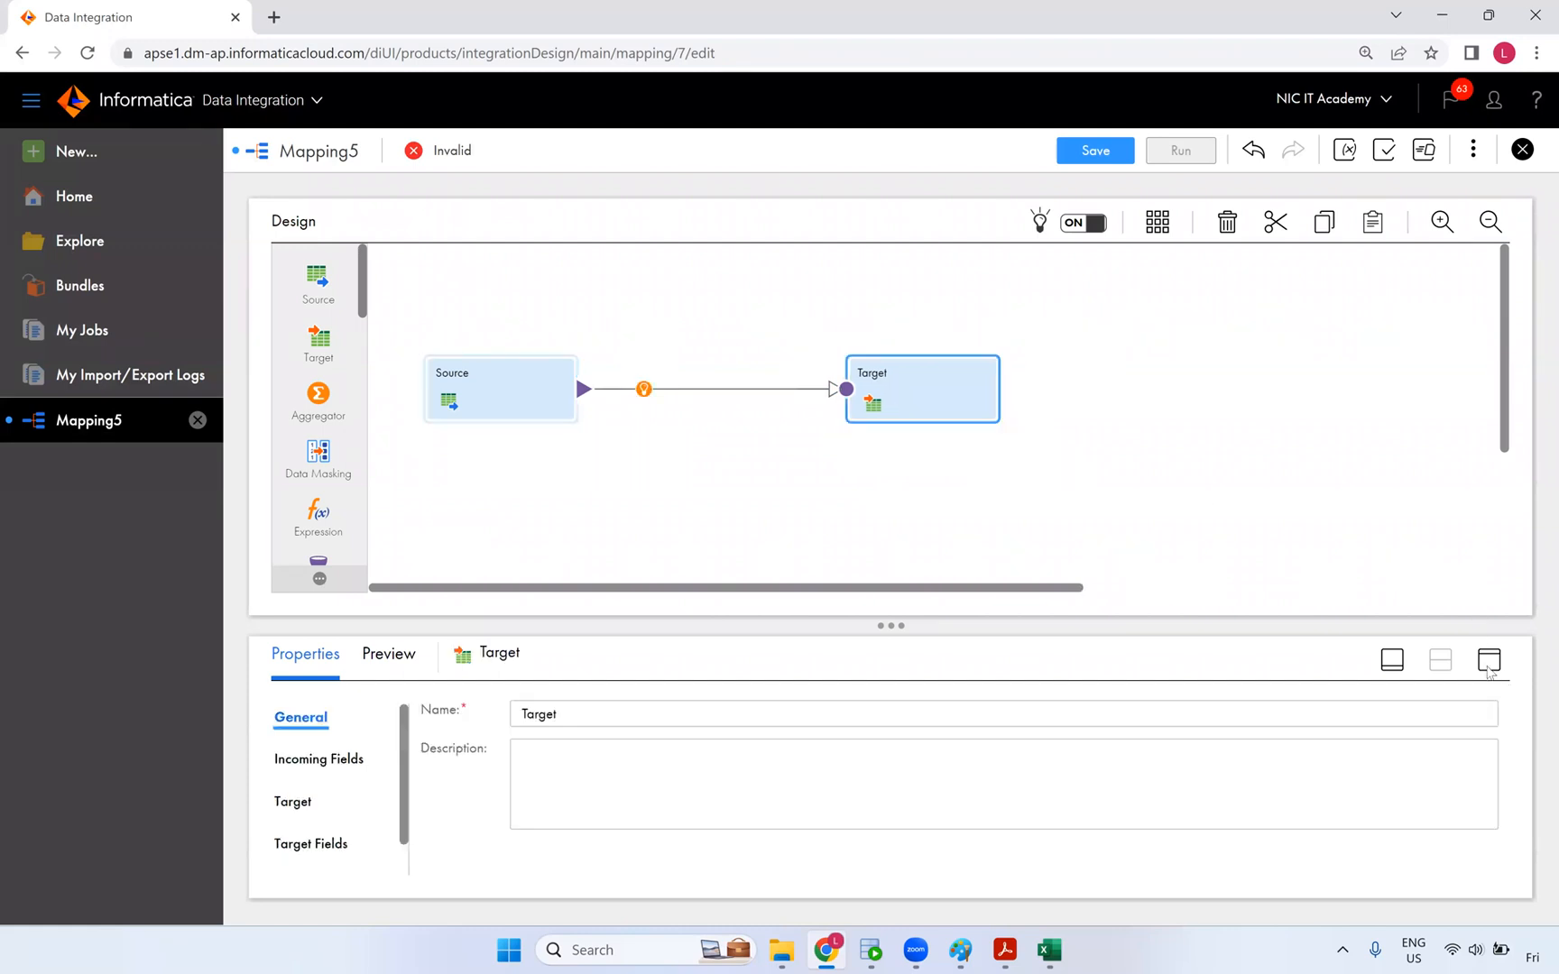
click(1489, 661)
click(305, 379)
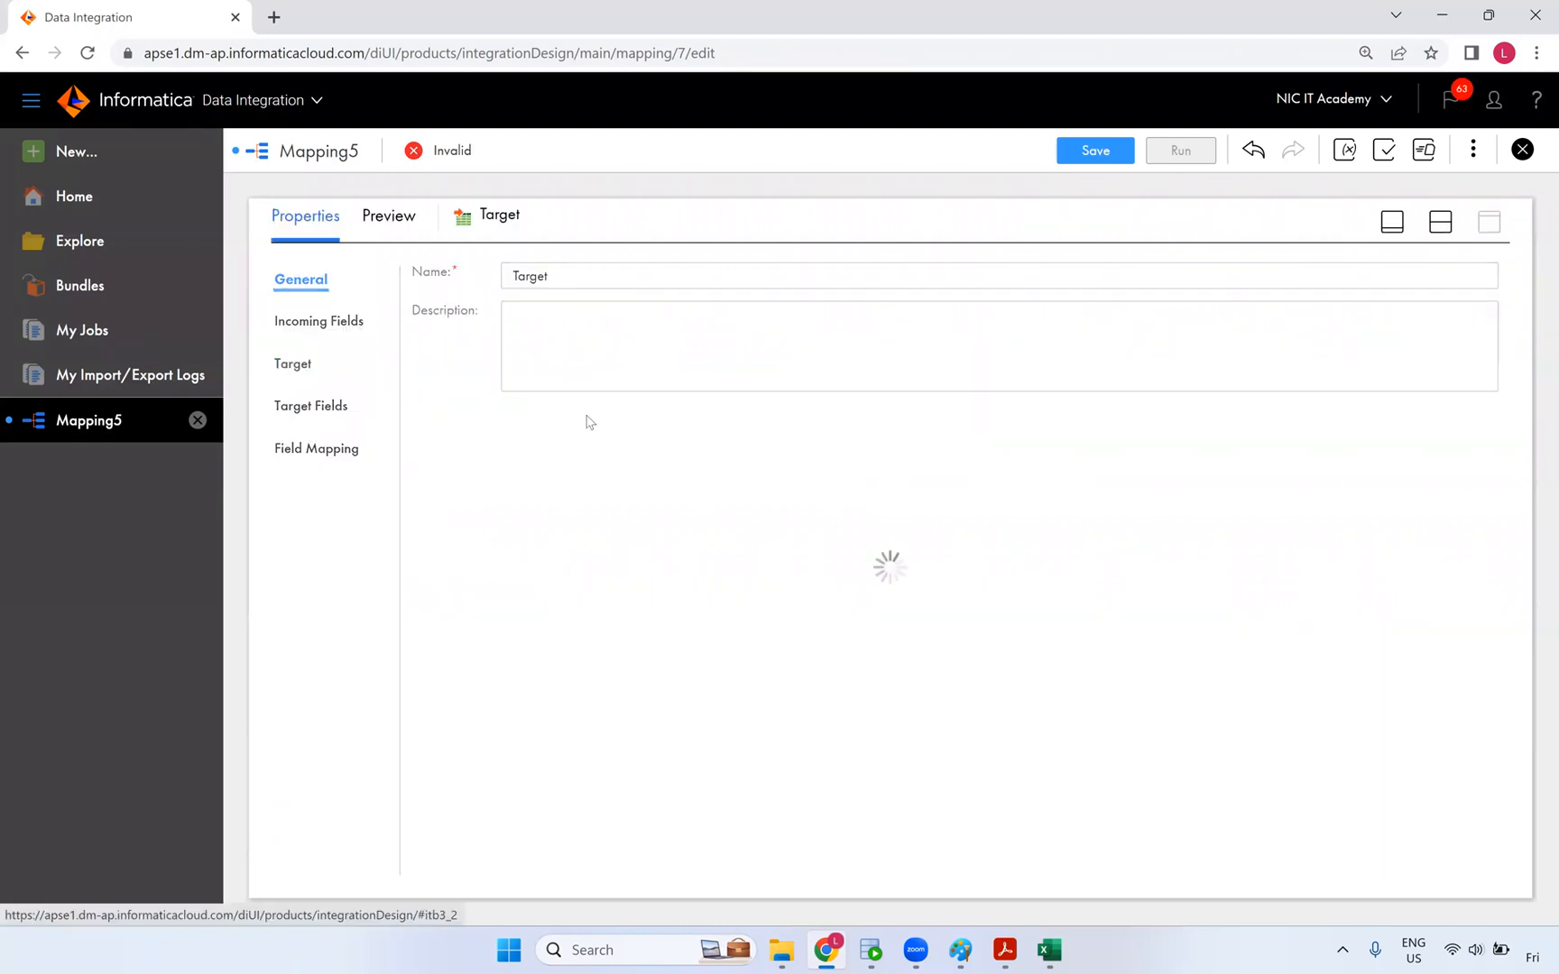
click(627, 341)
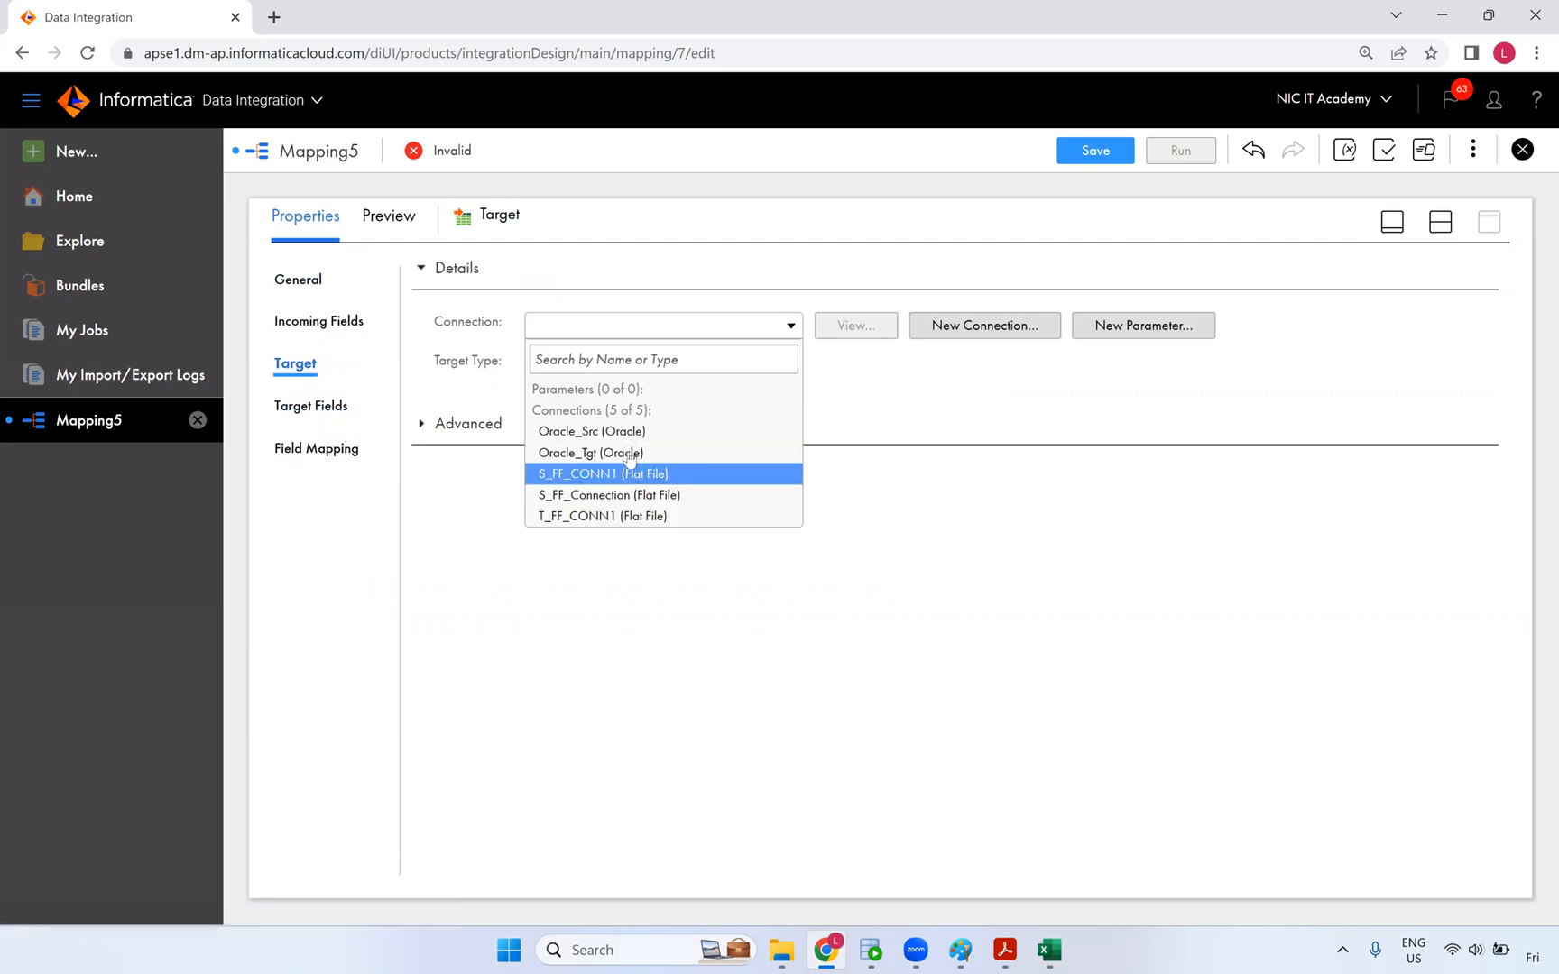
click(630, 452)
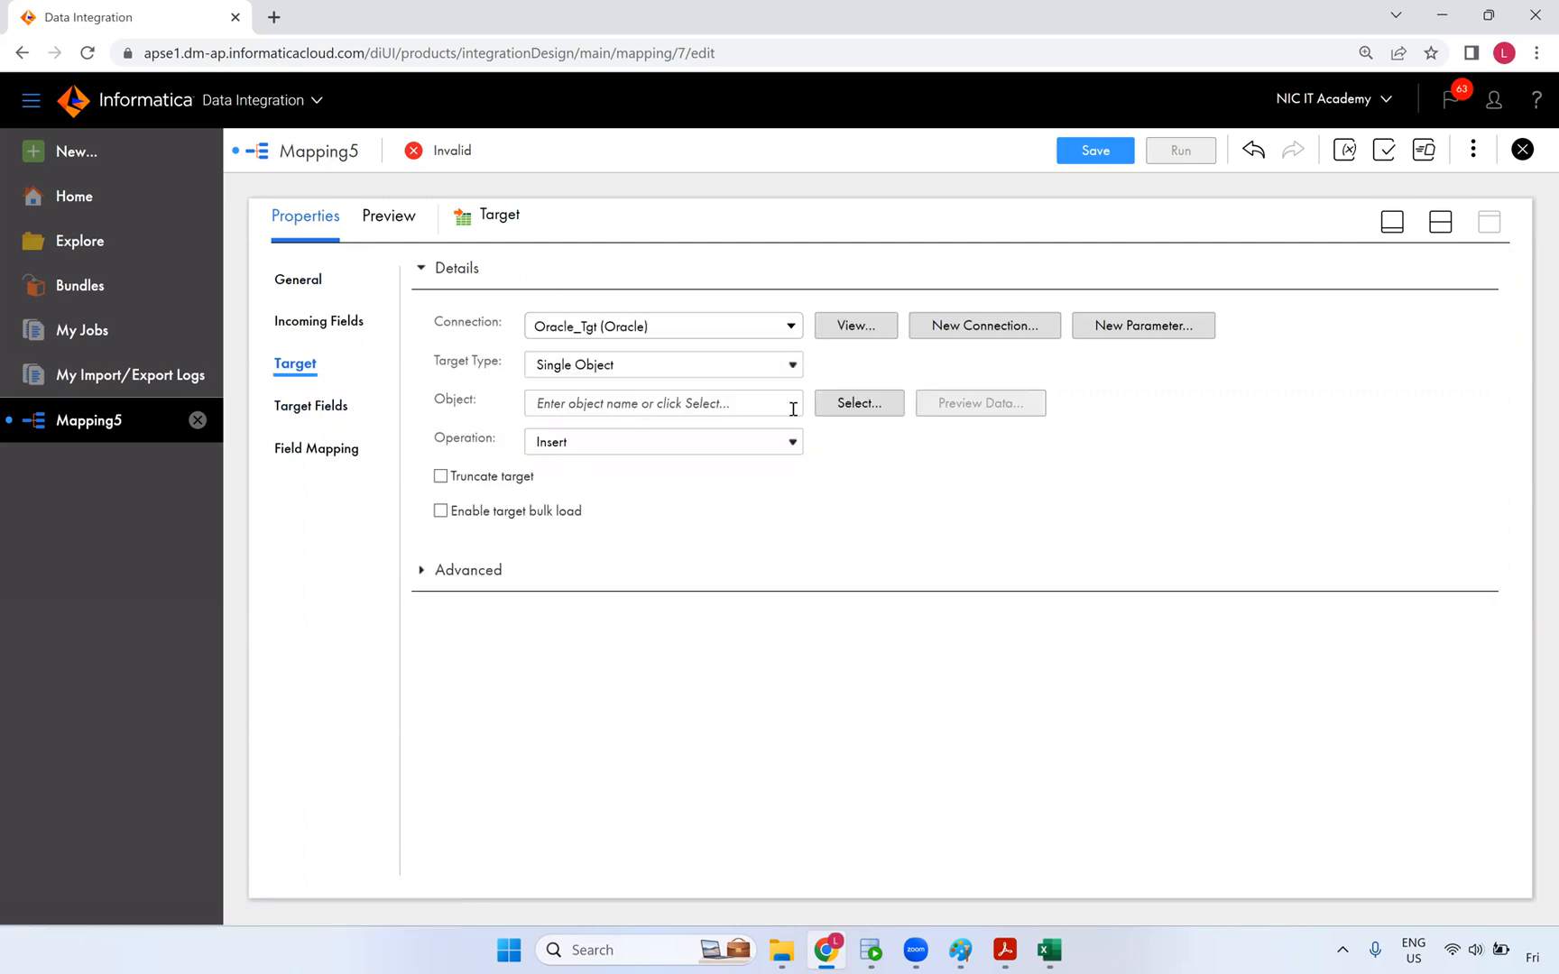
click(835, 403)
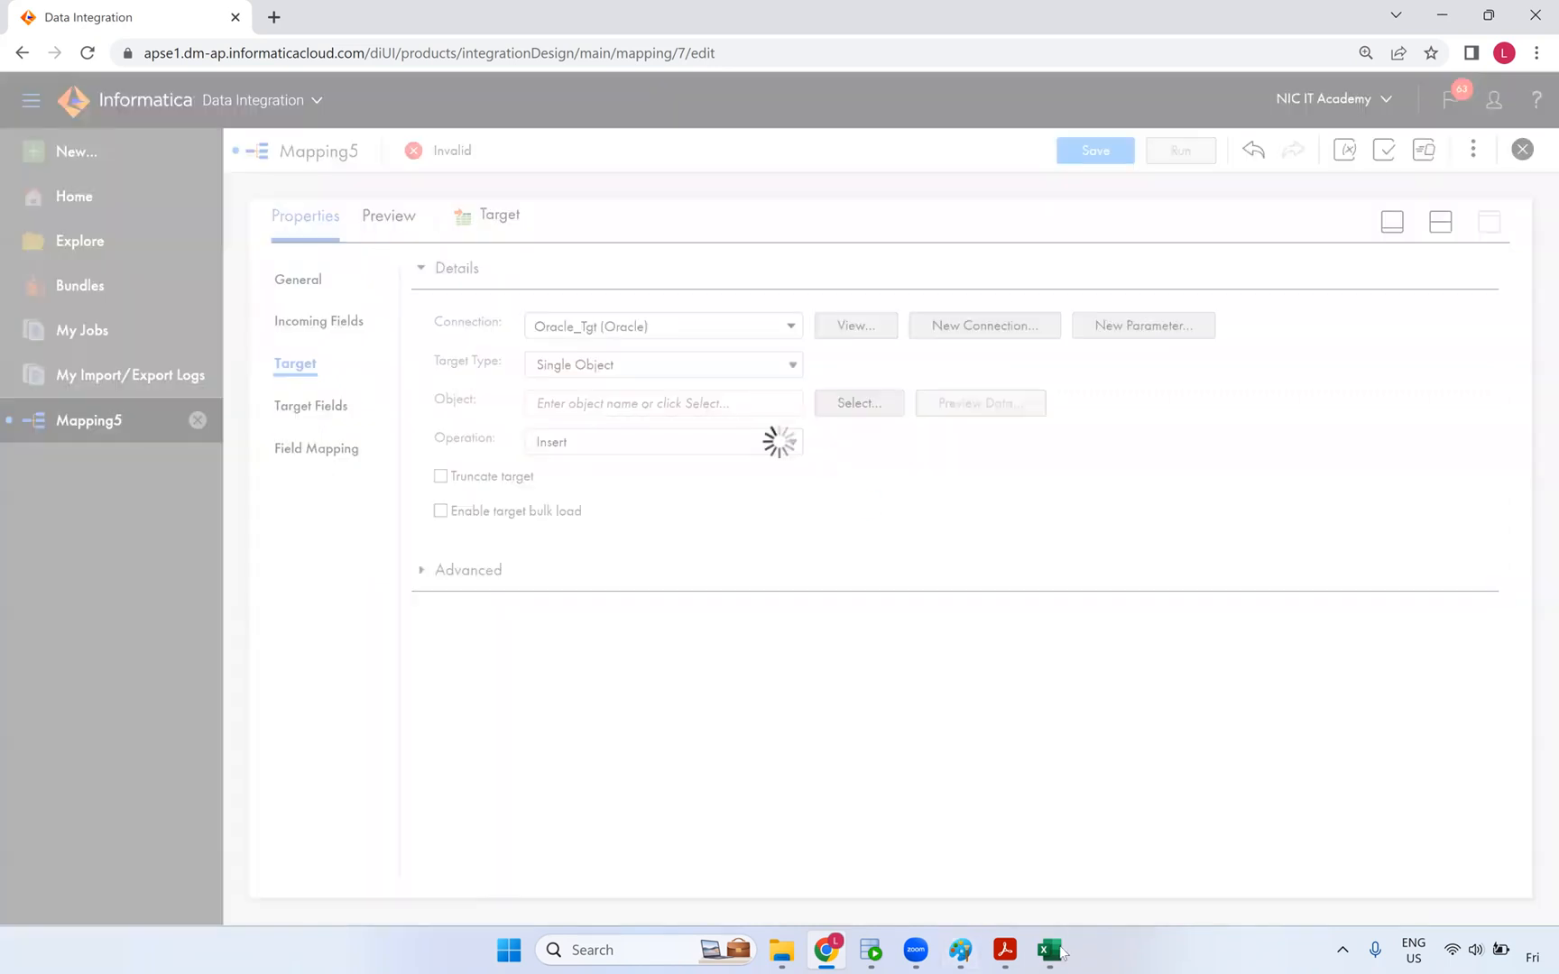
click(871, 950)
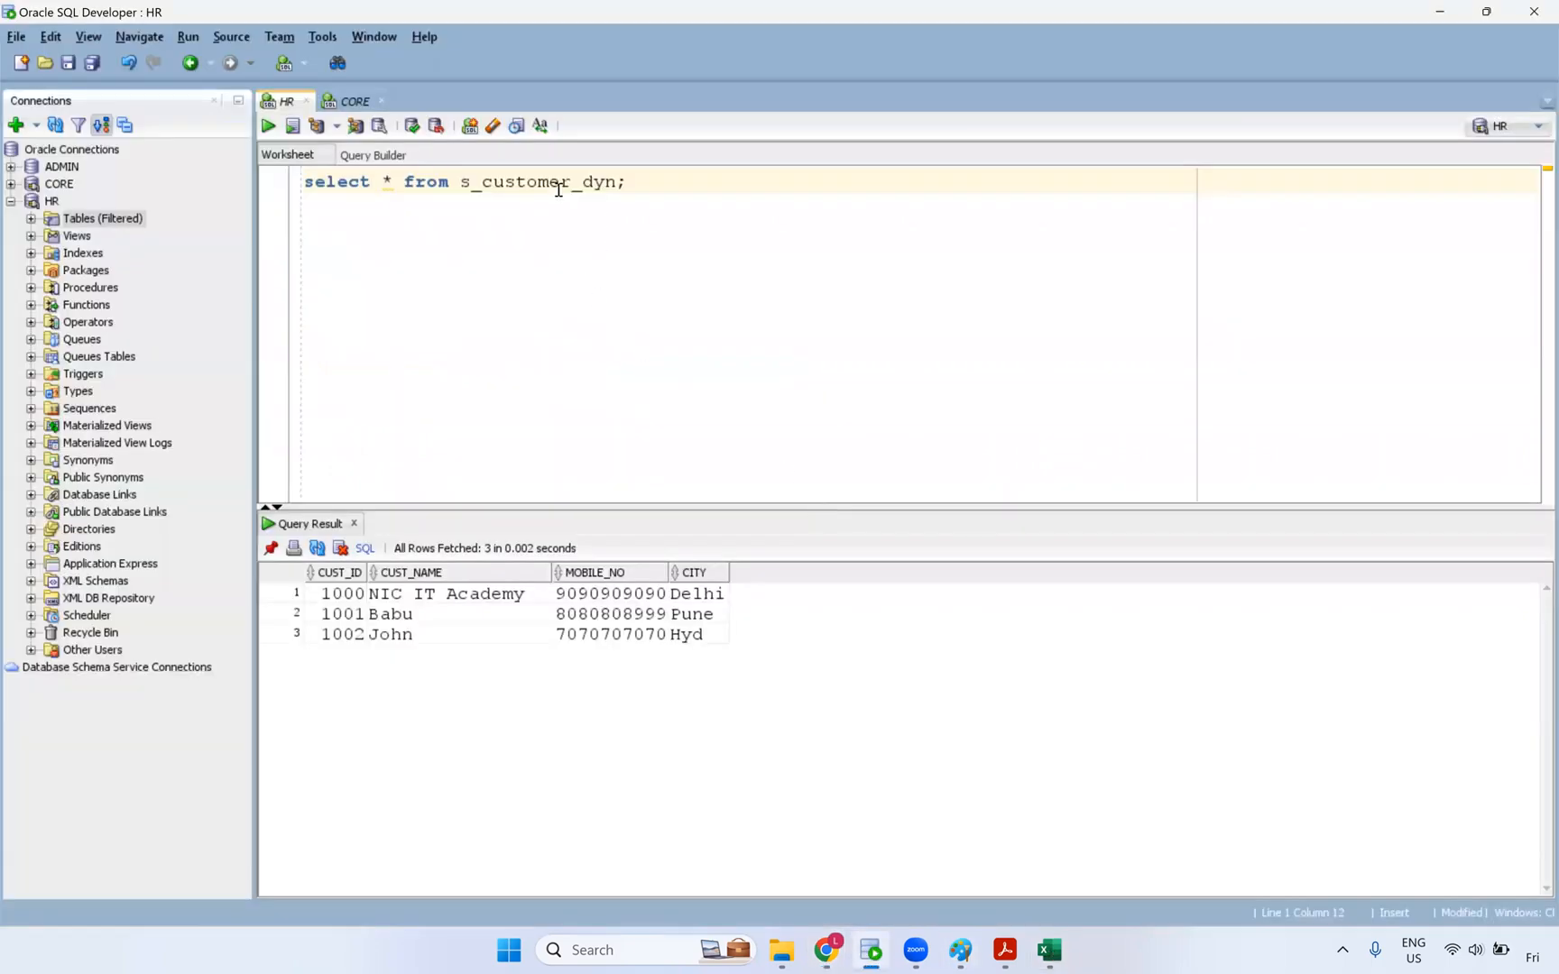
- Rerun select * from t_customer_dyn to confirm its CUST_KEY–MDS_CHECKSUM columns and no rows
click(351, 100)
key(ctrl+Return)
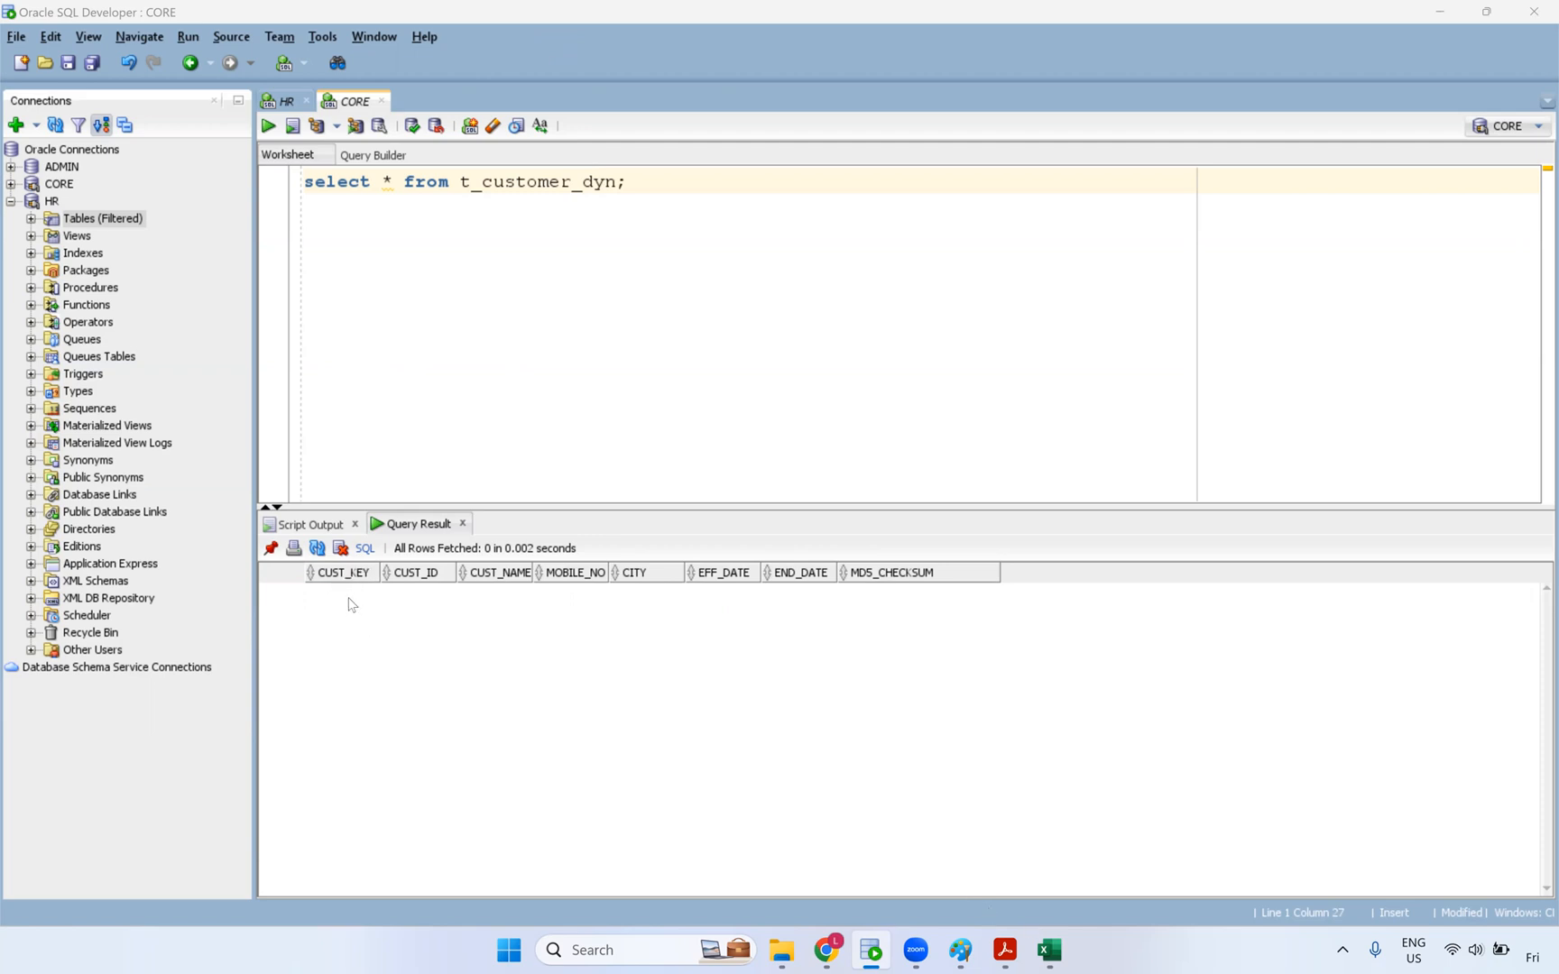
drag(381, 573, 398, 573)
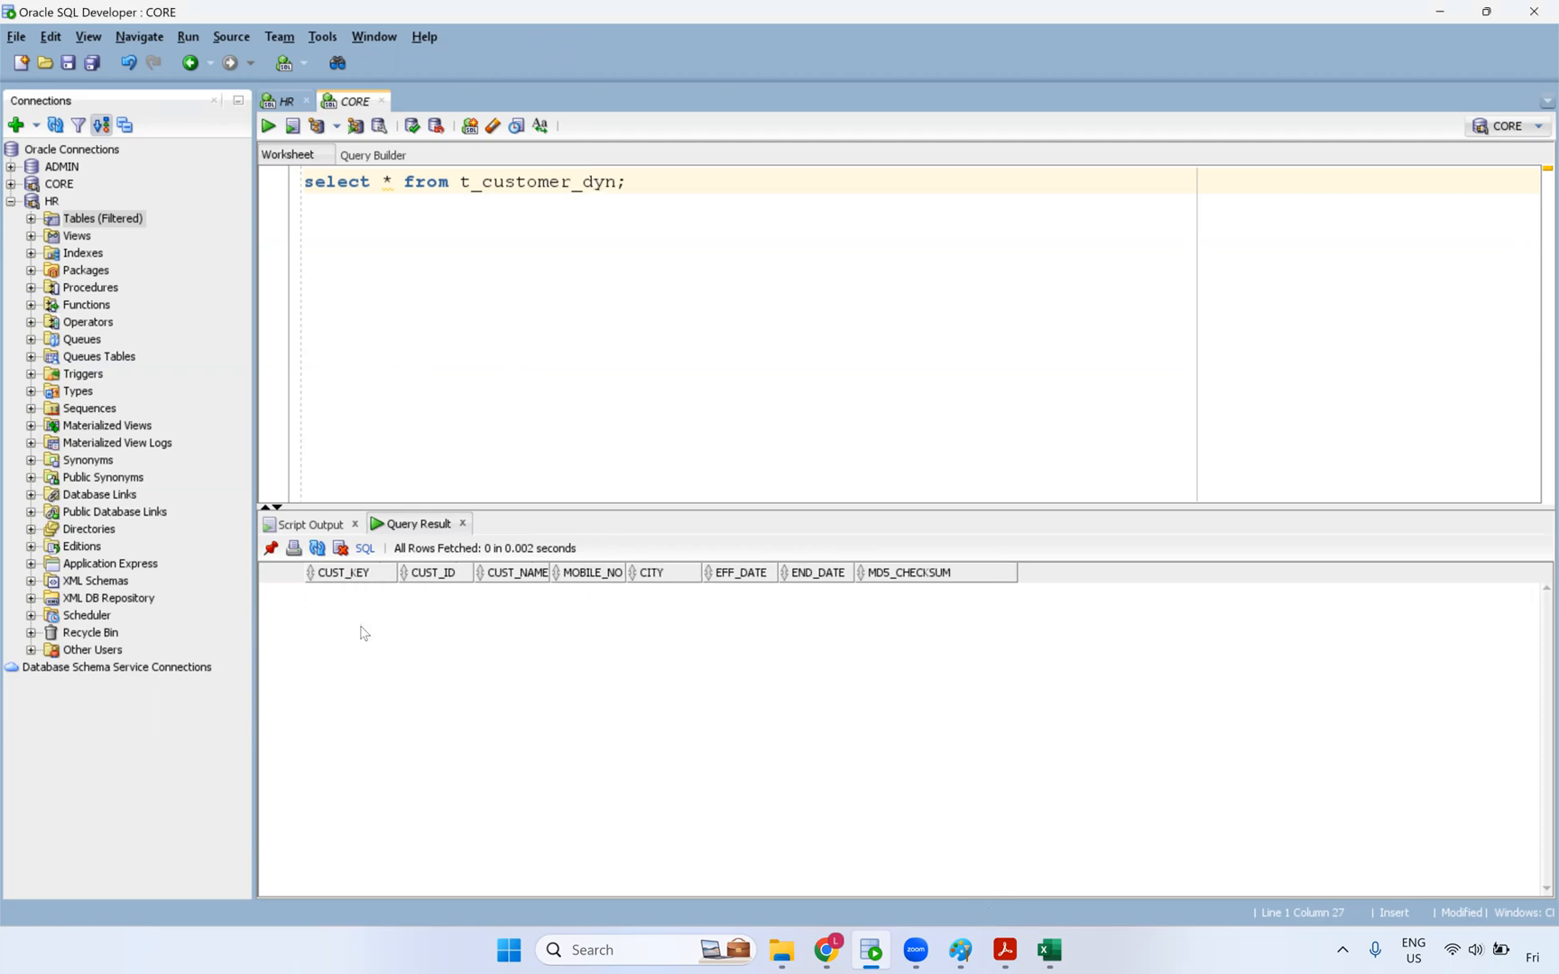
click(1050, 950)
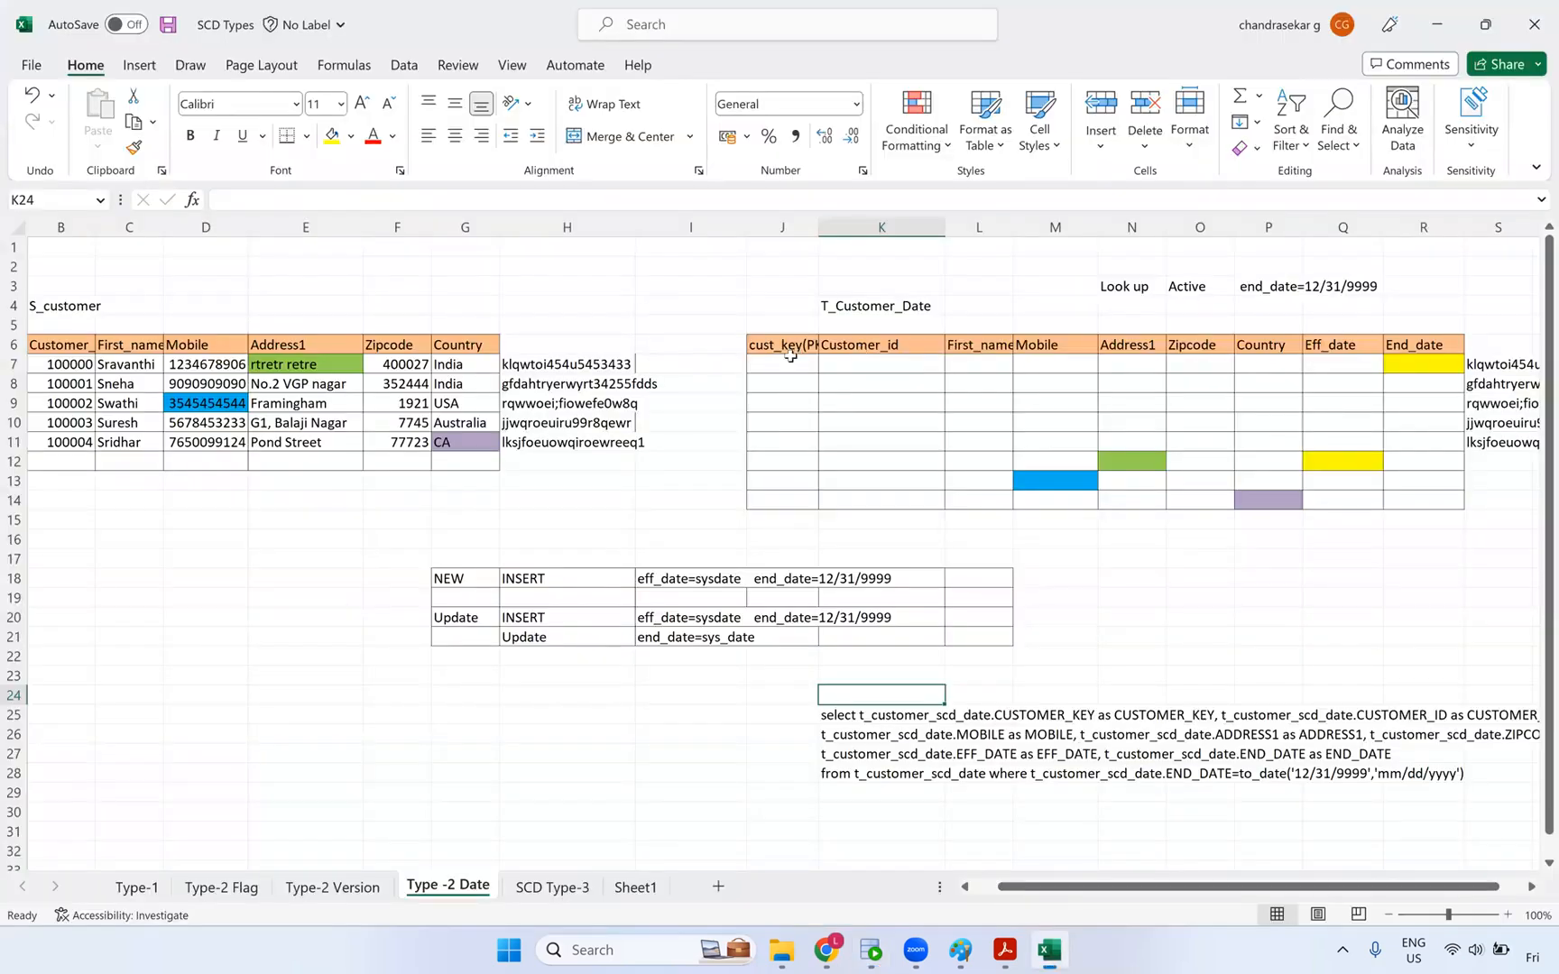
key(alt+Tab)
key(alt+Tab)
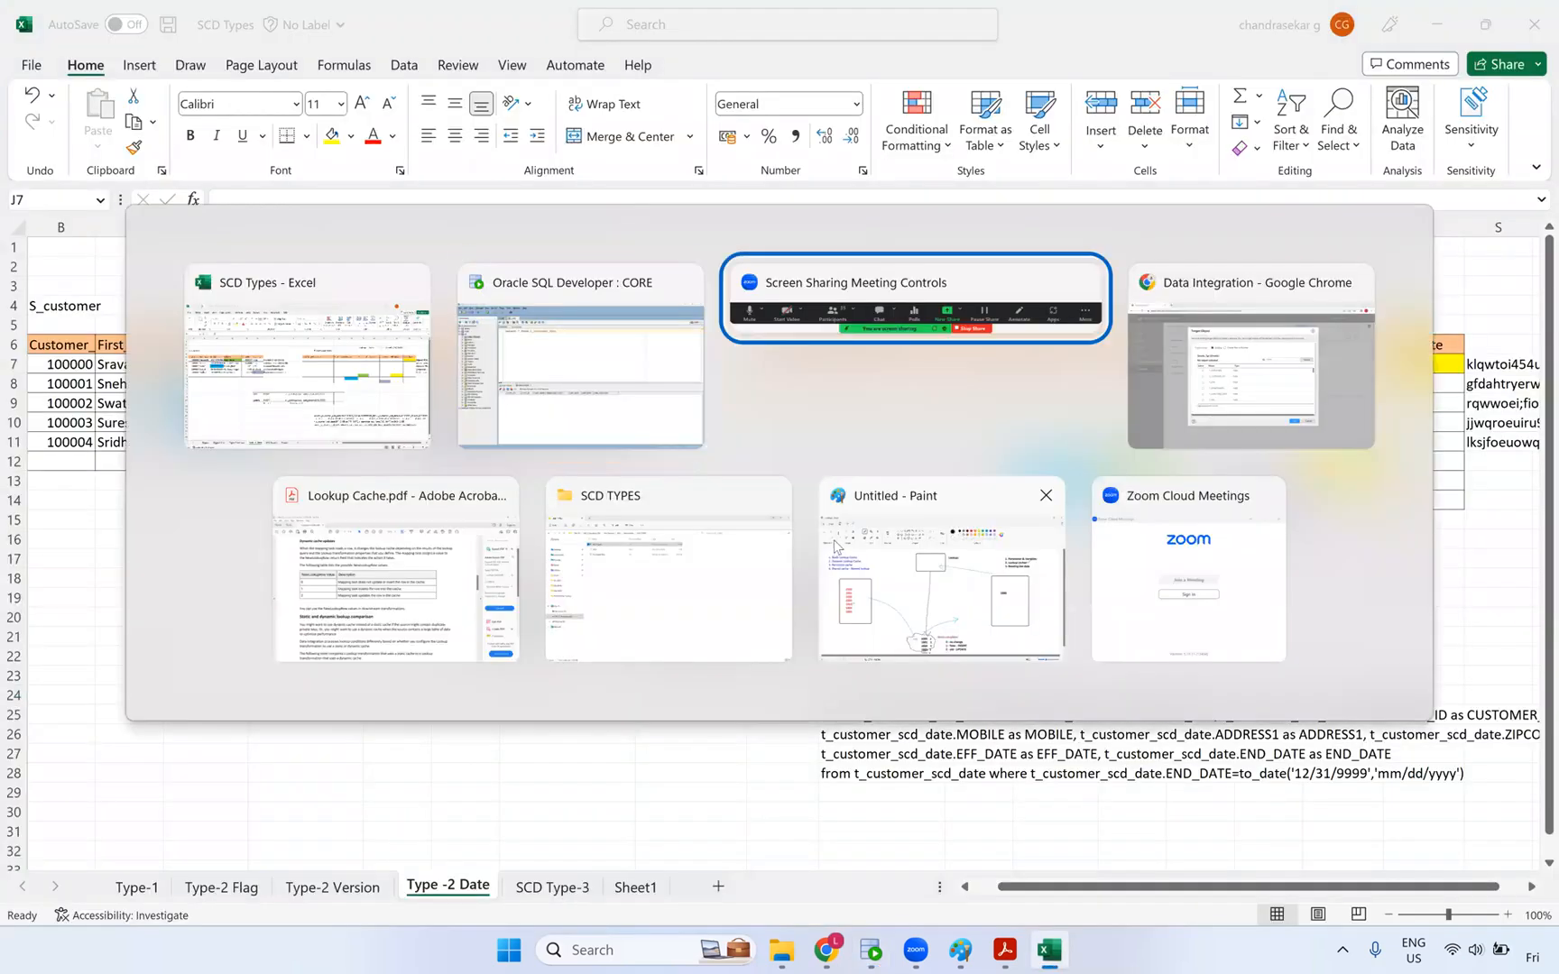
key(alt+Tab)
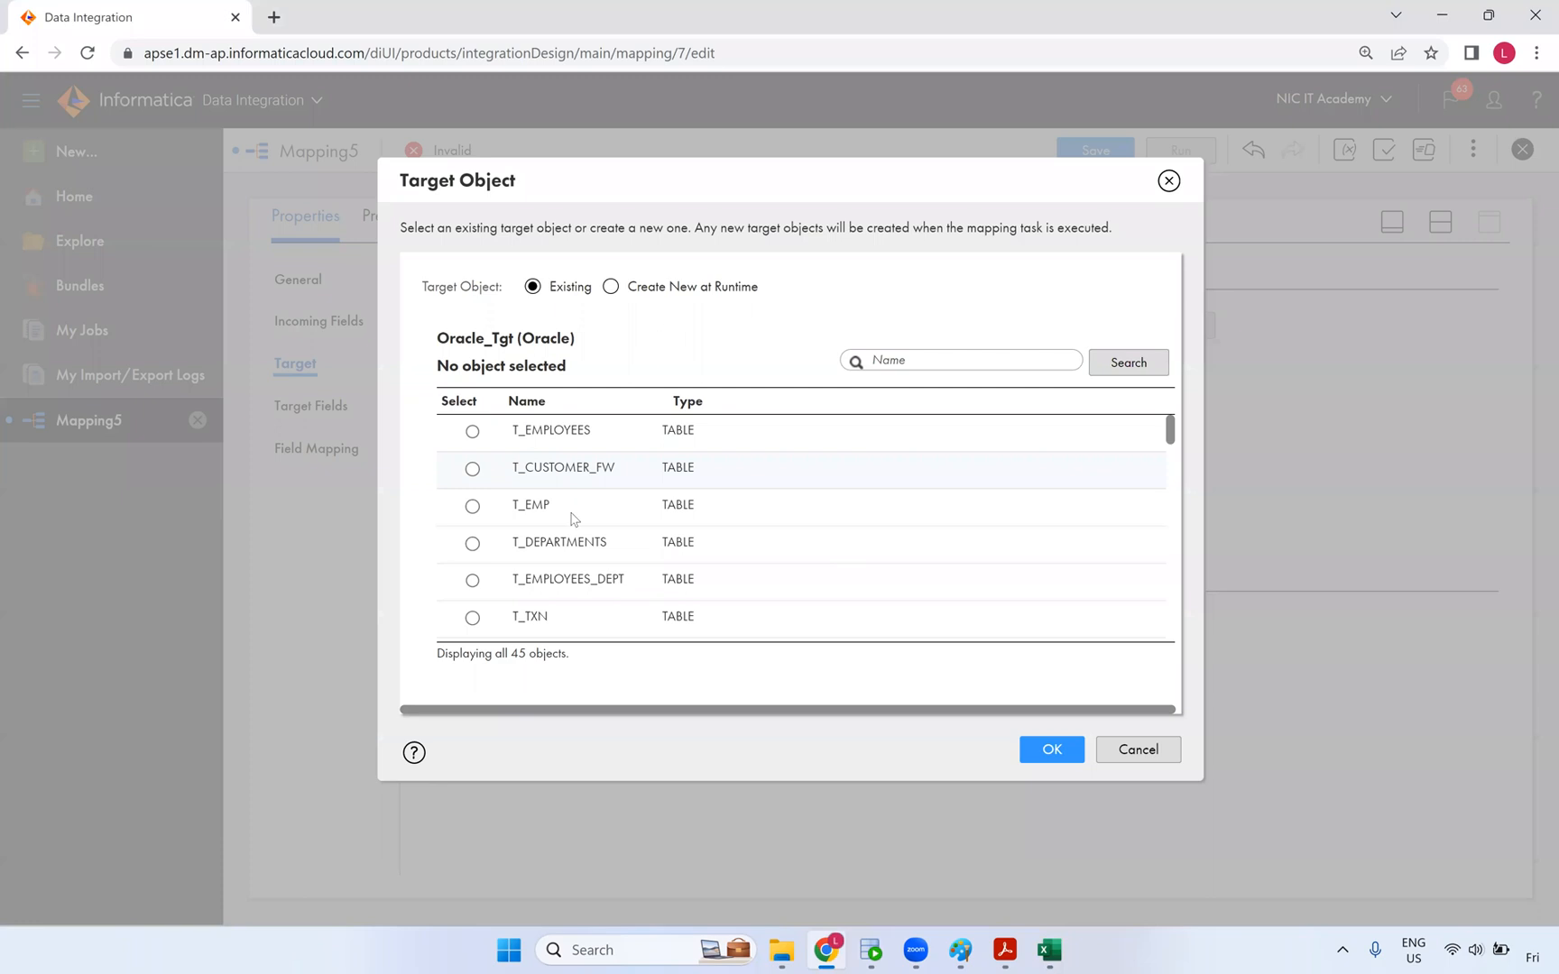
- Choose T_CUSTOMER_DYN as the target table and restore the split Design view
scroll(645, 533, down, 3)
scroll(658, 565, down, 5)
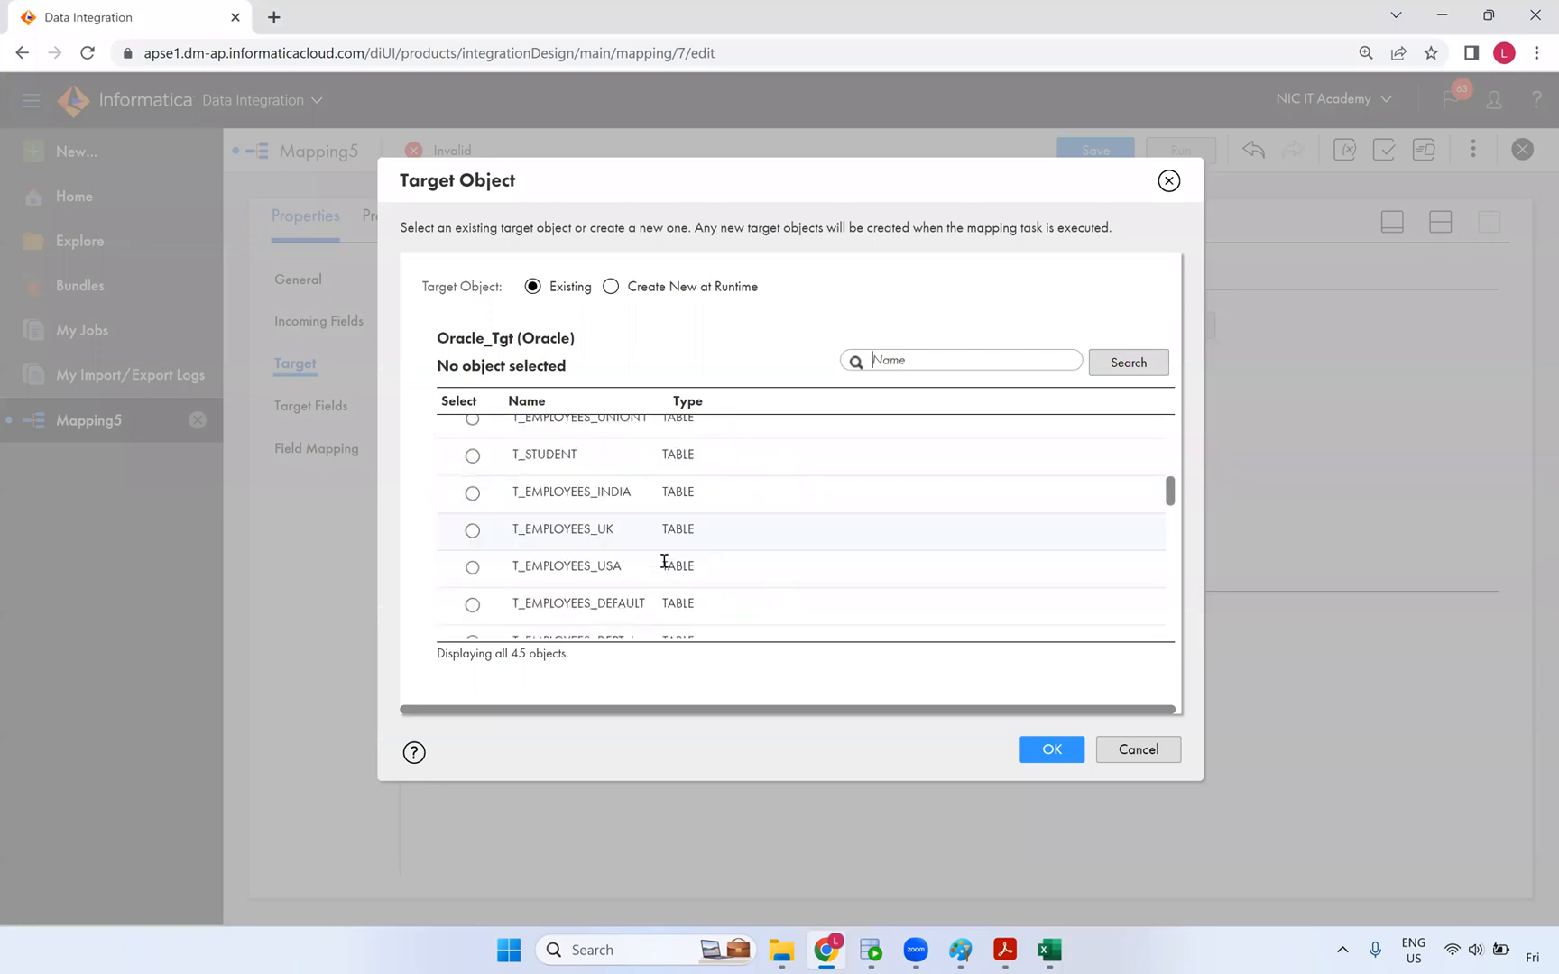
click(681, 552)
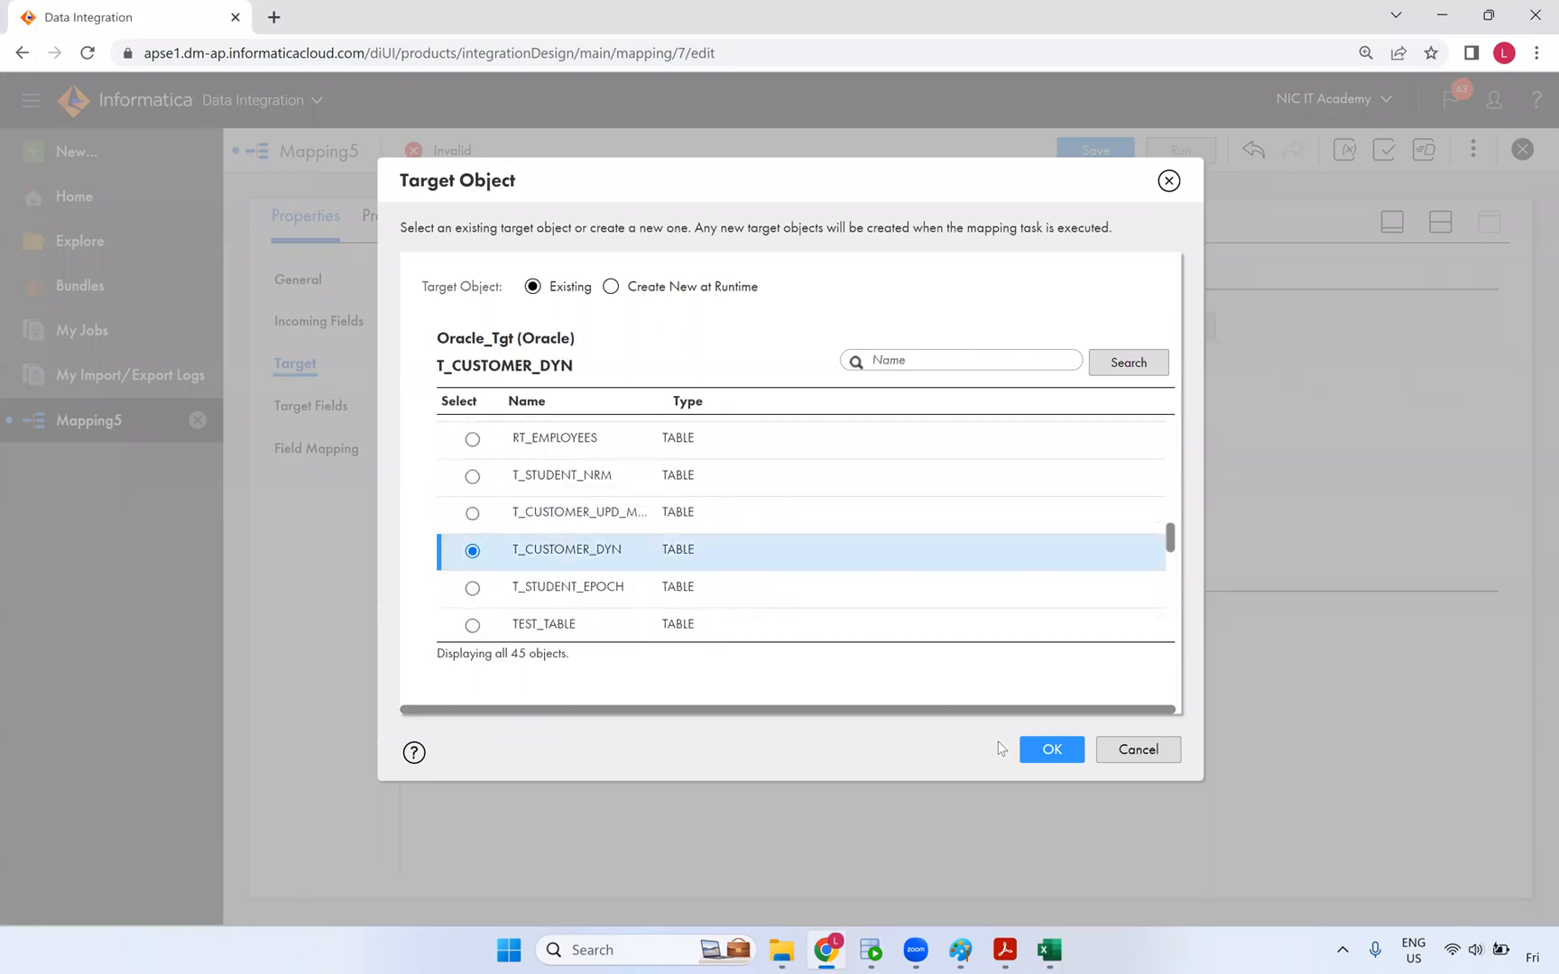
click(1037, 750)
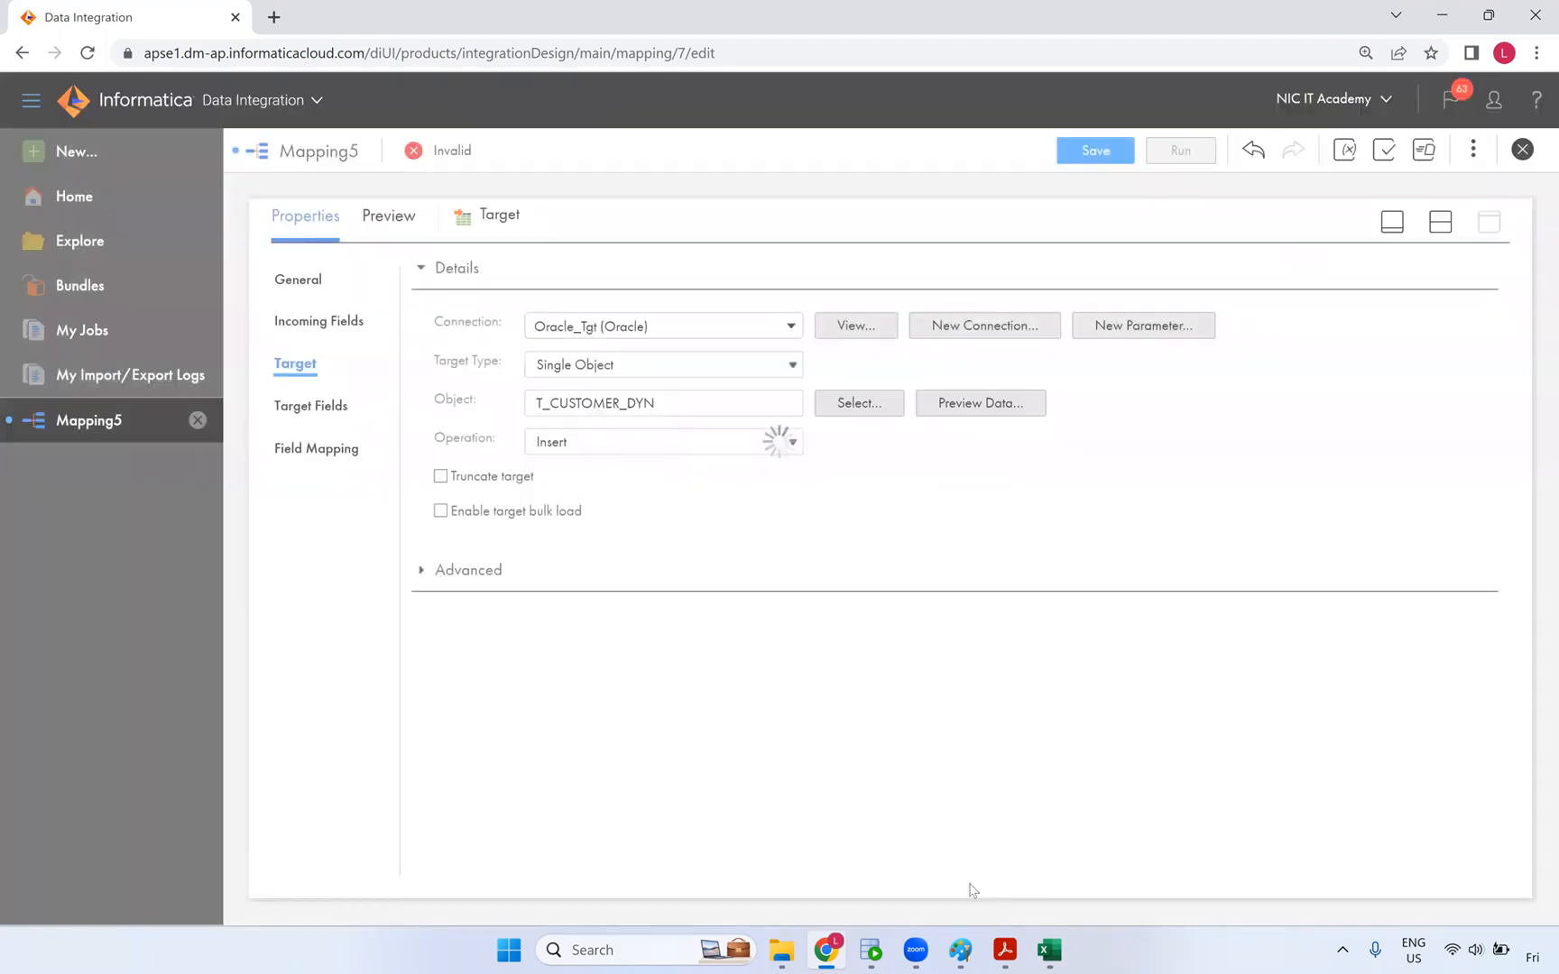
click(1441, 223)
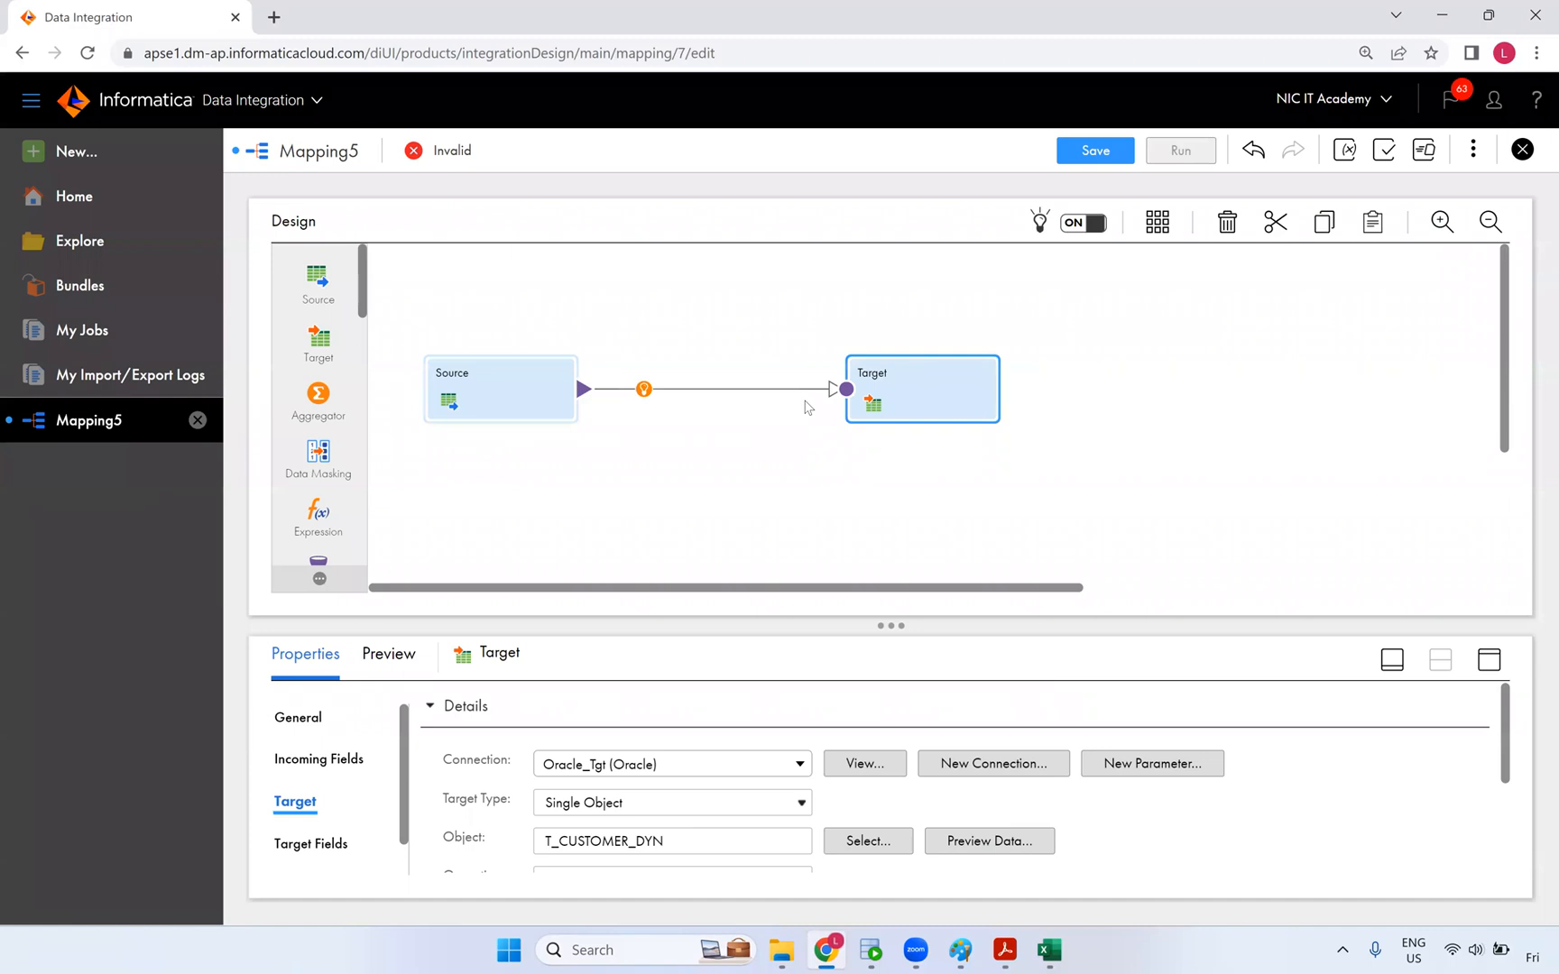
- Glance at the SCD Types workbook, clearing its J7:K16 selection
key(alt+Tab)
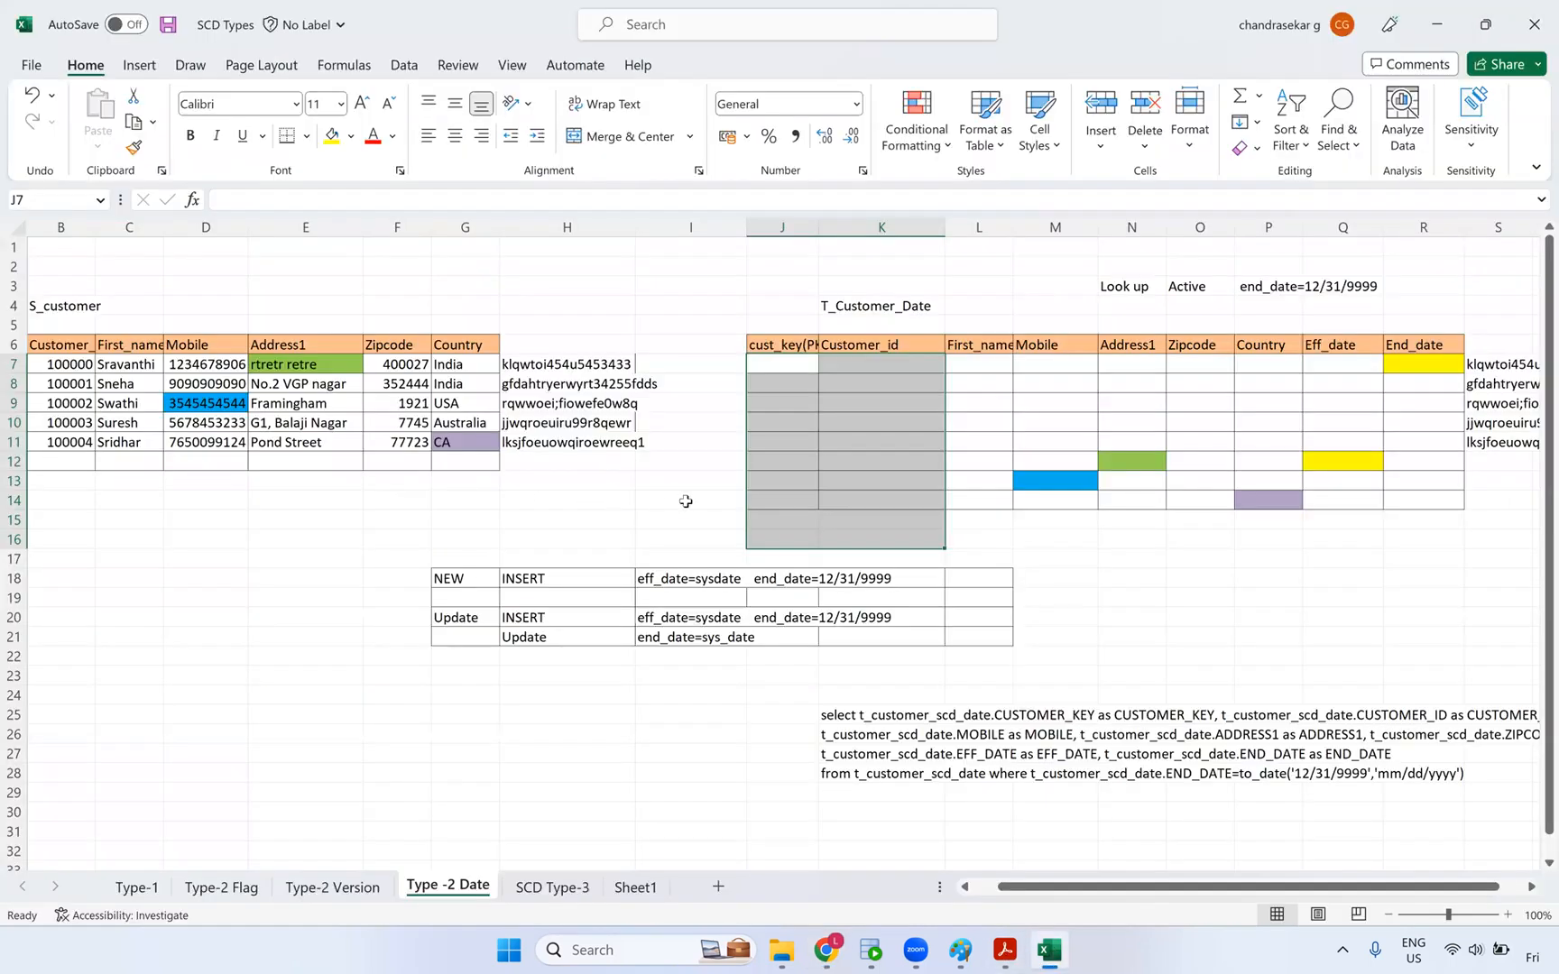
click(880, 383)
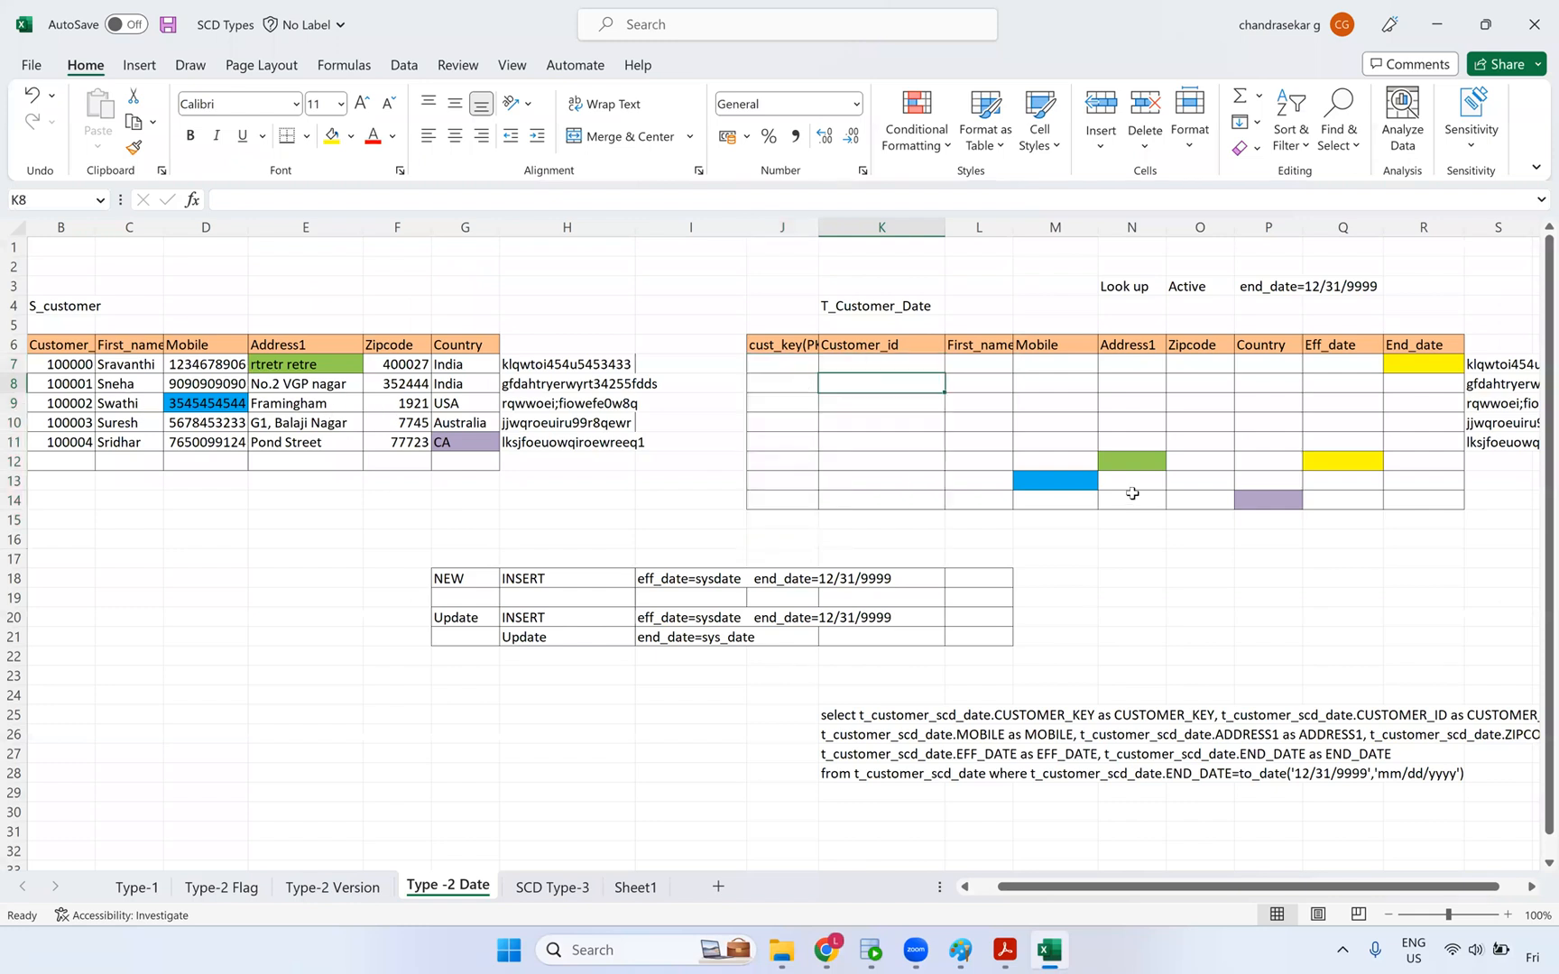
key(alt+Tab)
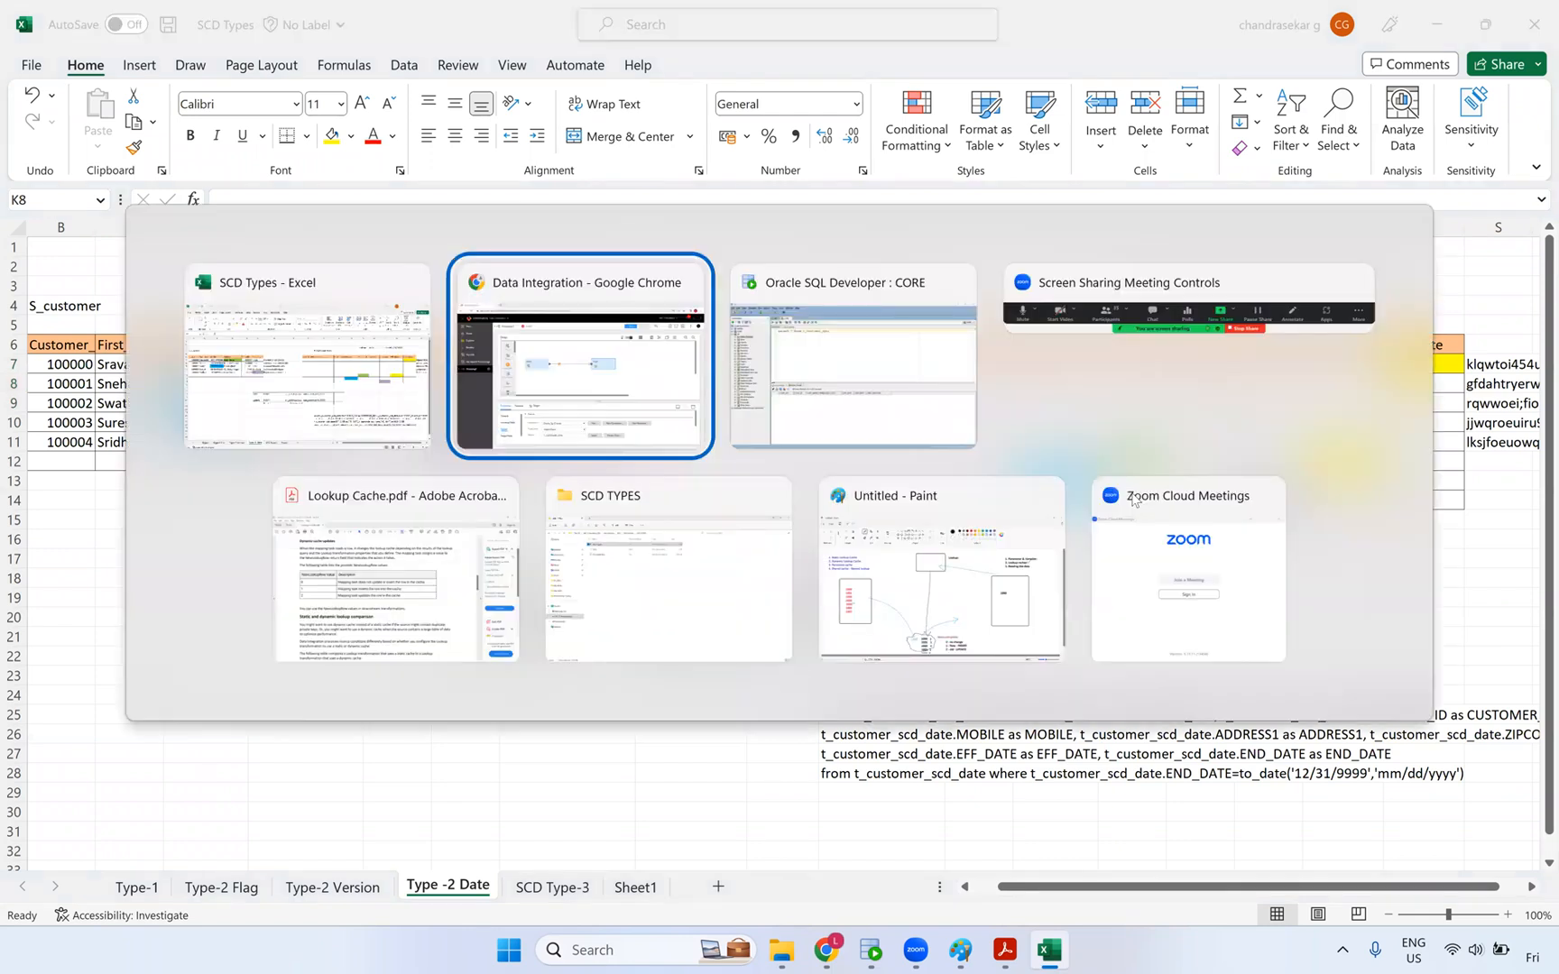
- Insert an Expression transformation on the Source–Target link
click(525, 391)
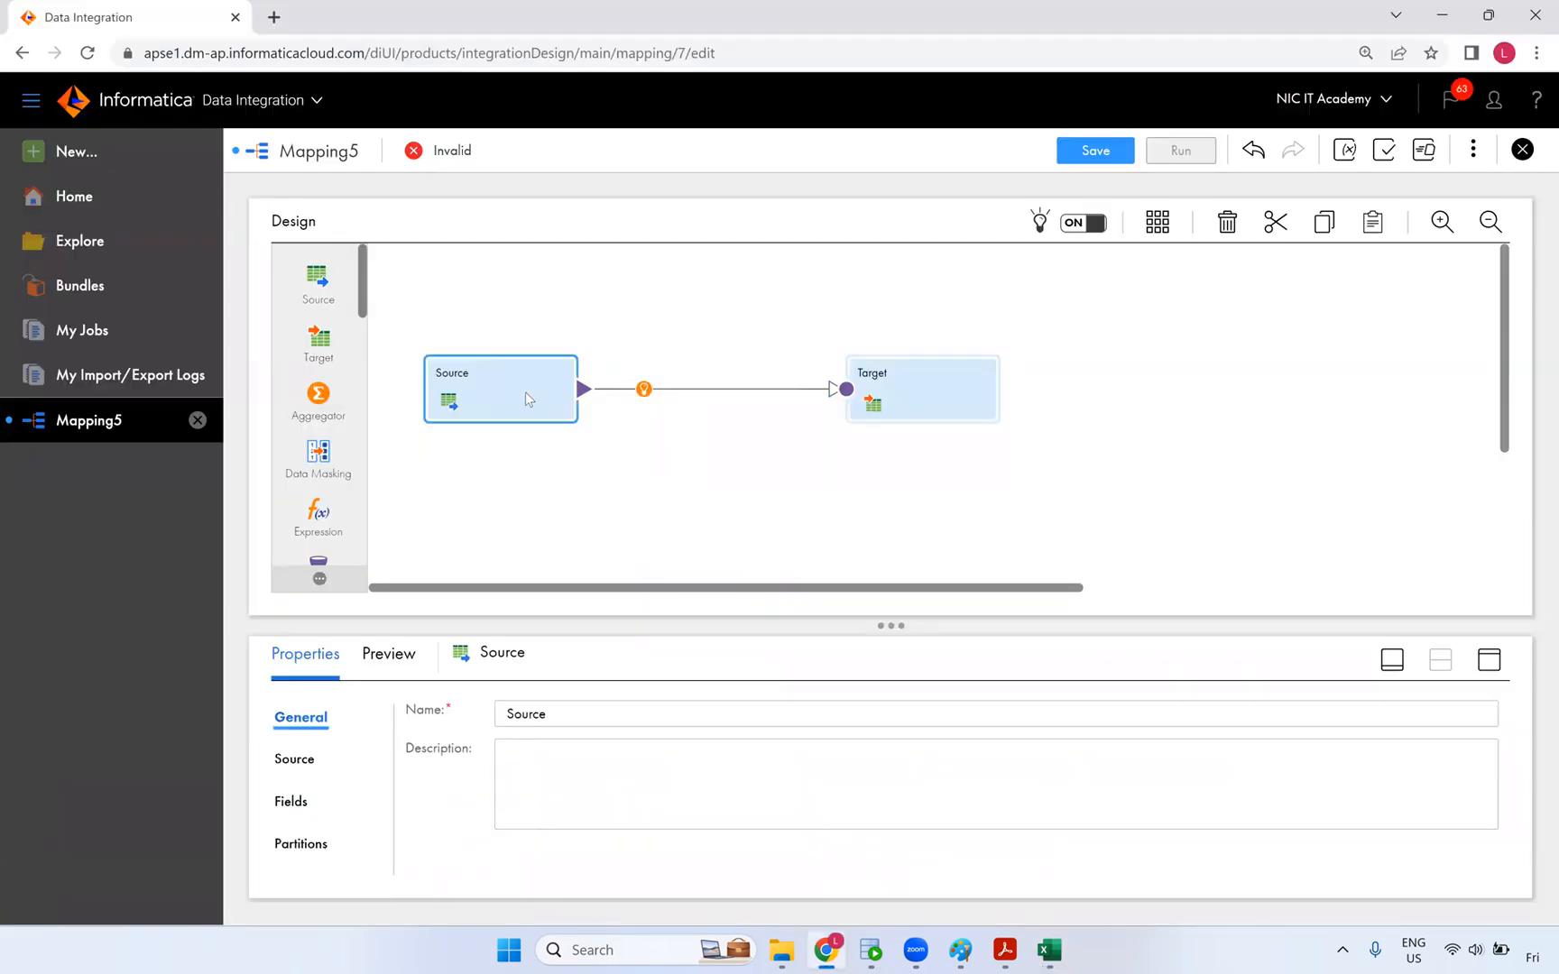
click(644, 389)
click(721, 437)
drag(1006, 360, 1002, 356)
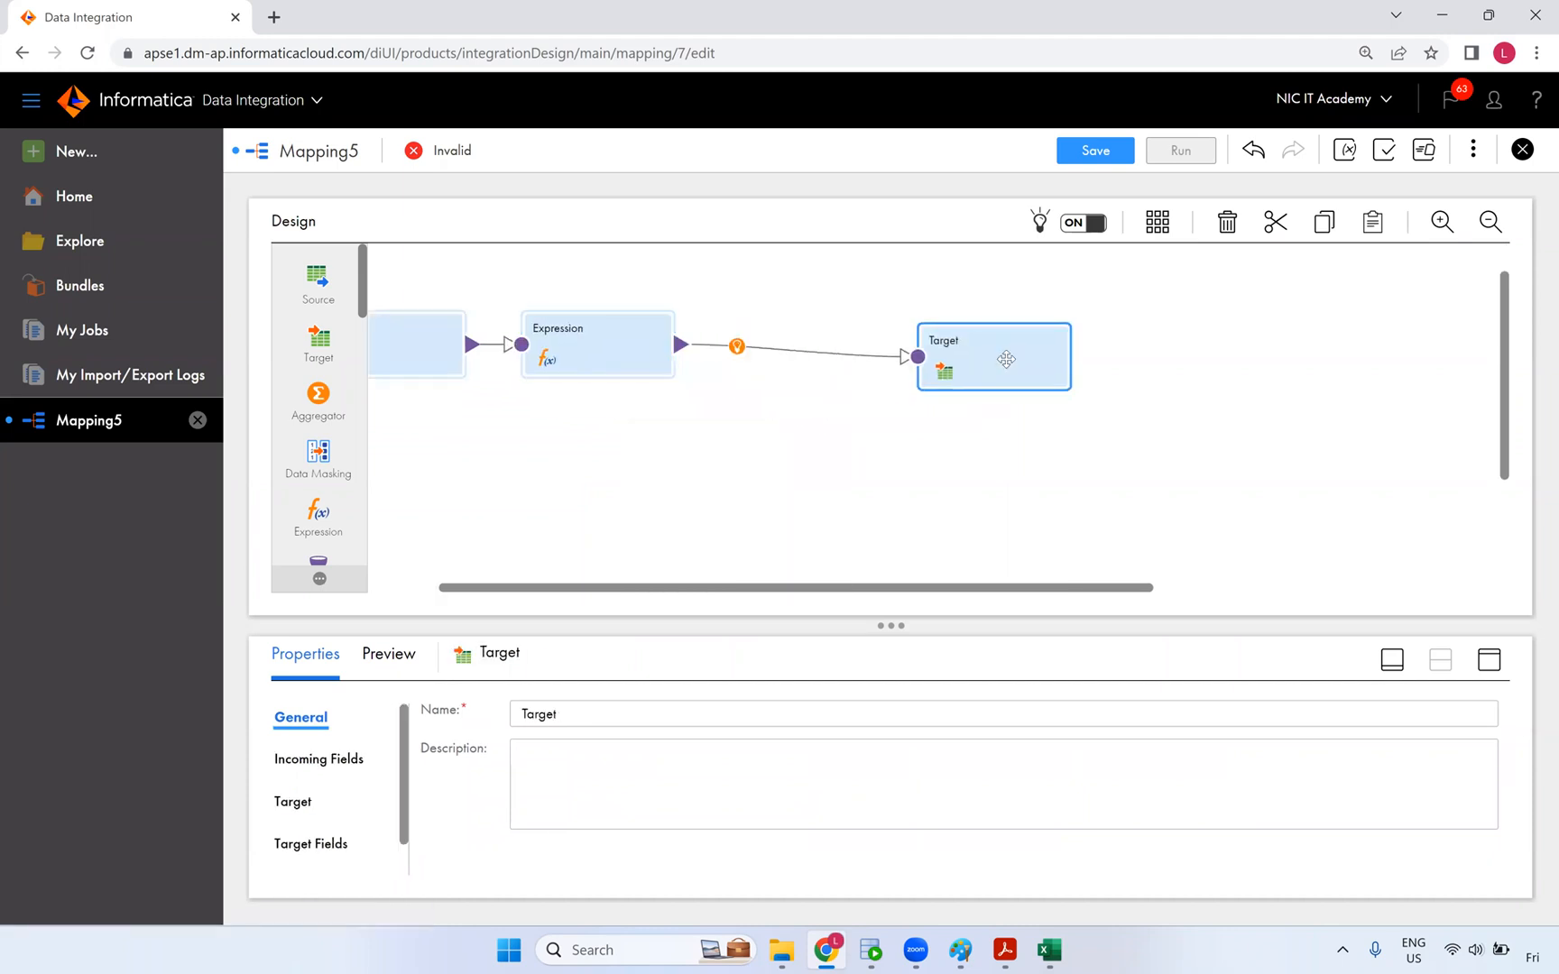
- Review the workbook's H7:H11 strings and End_date column, then expand the Expression's properties
click(1050, 950)
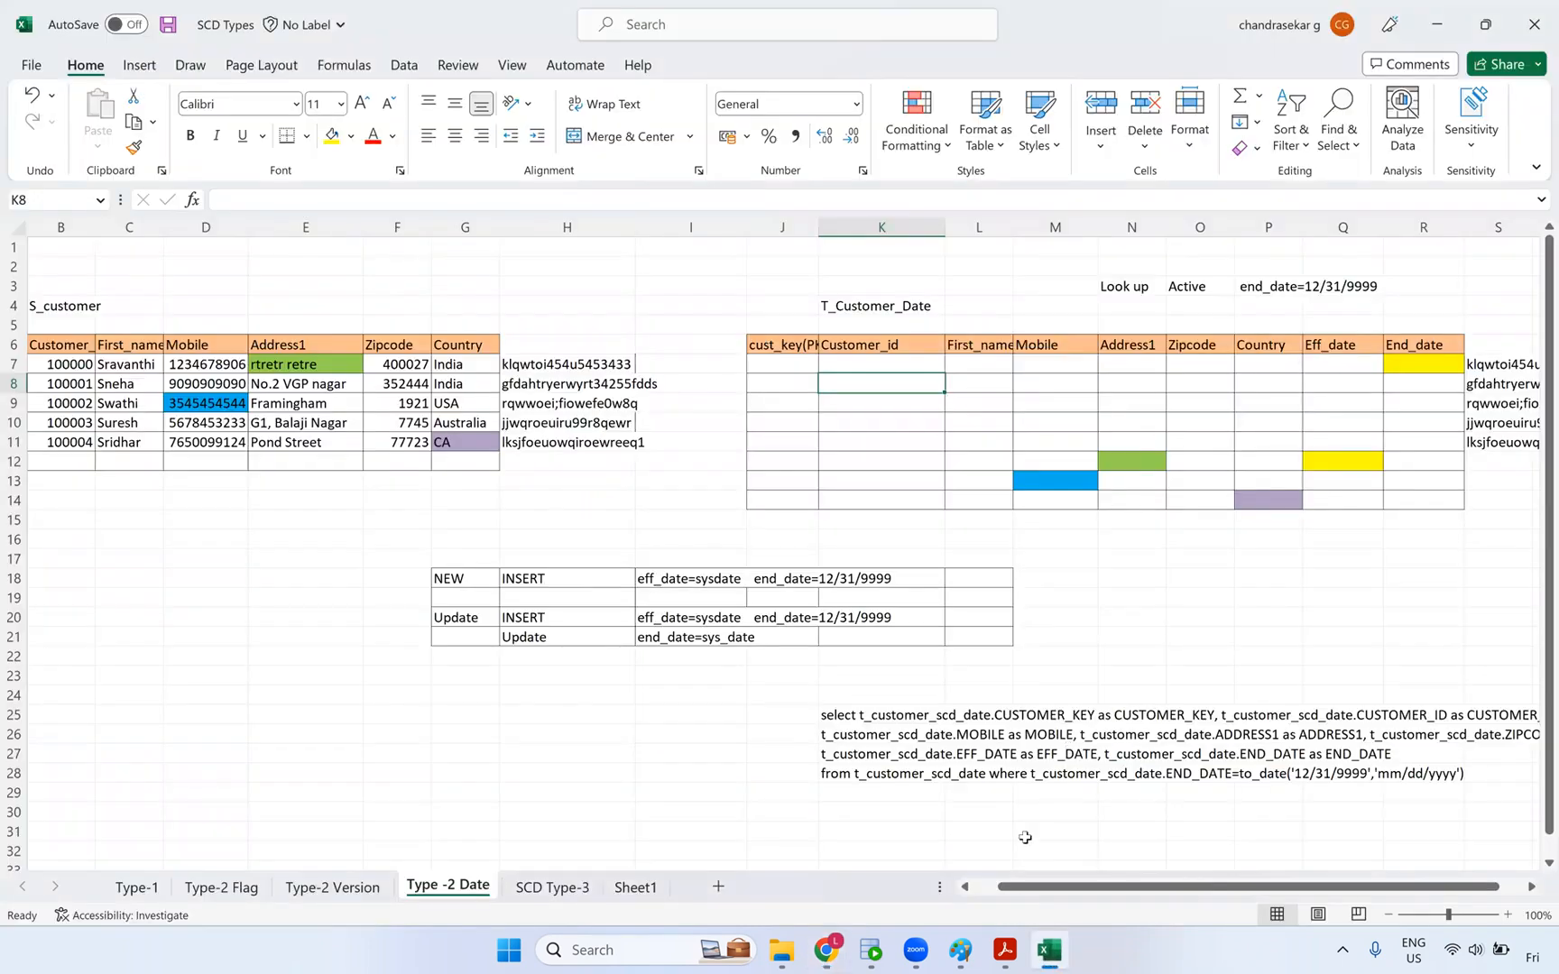
drag(569, 364, 578, 442)
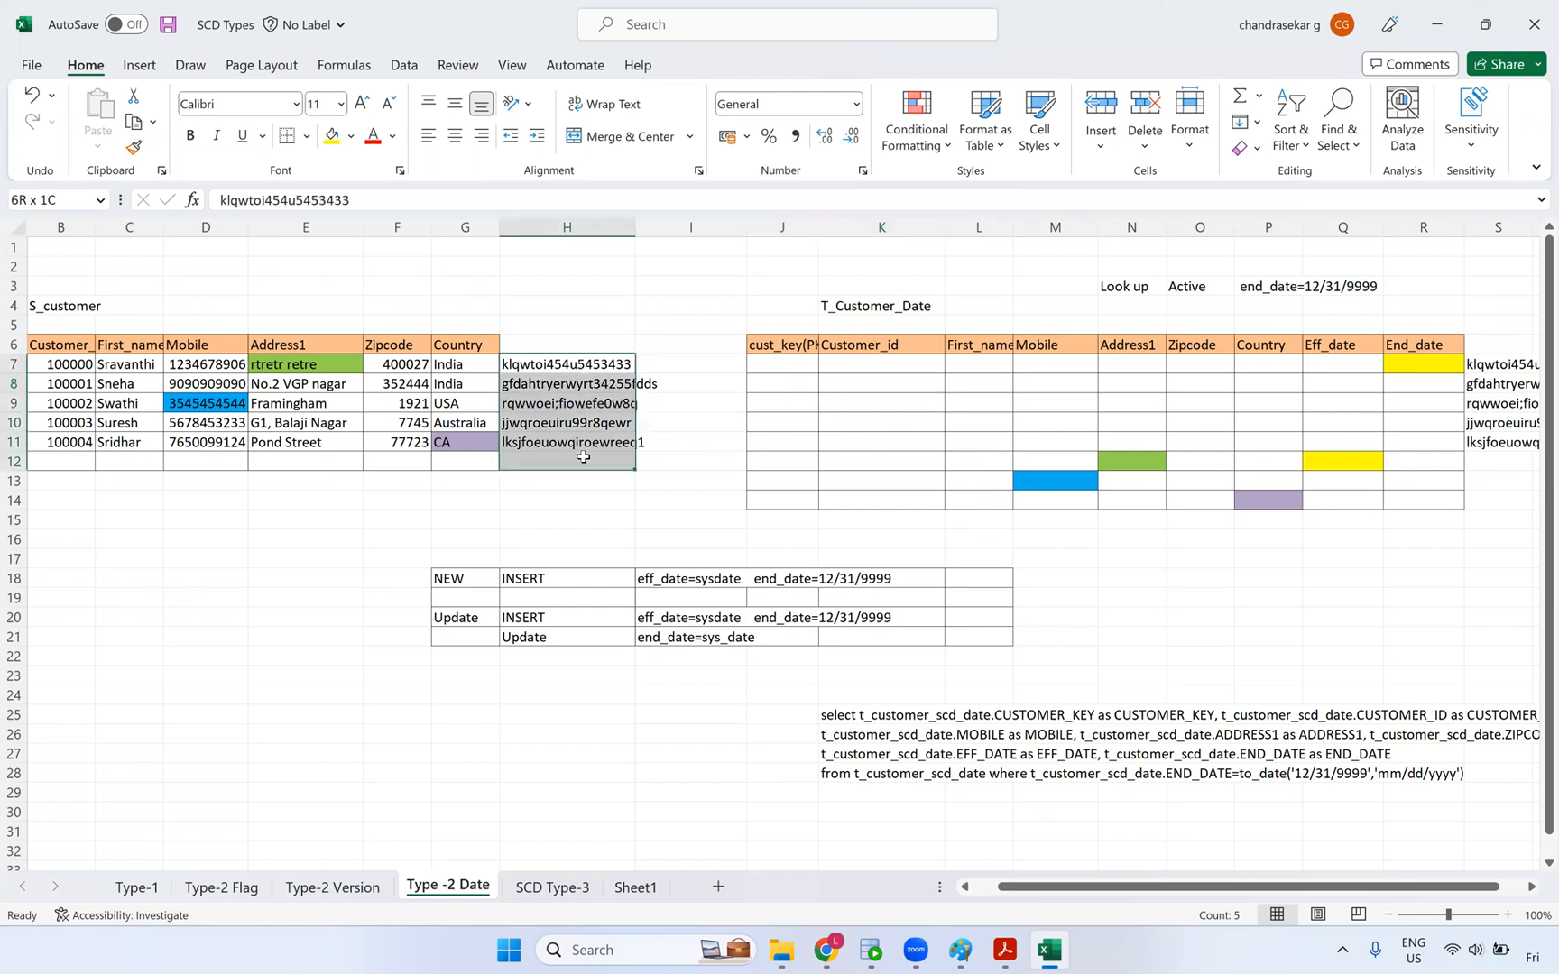
key(alt+Tab)
click(646, 341)
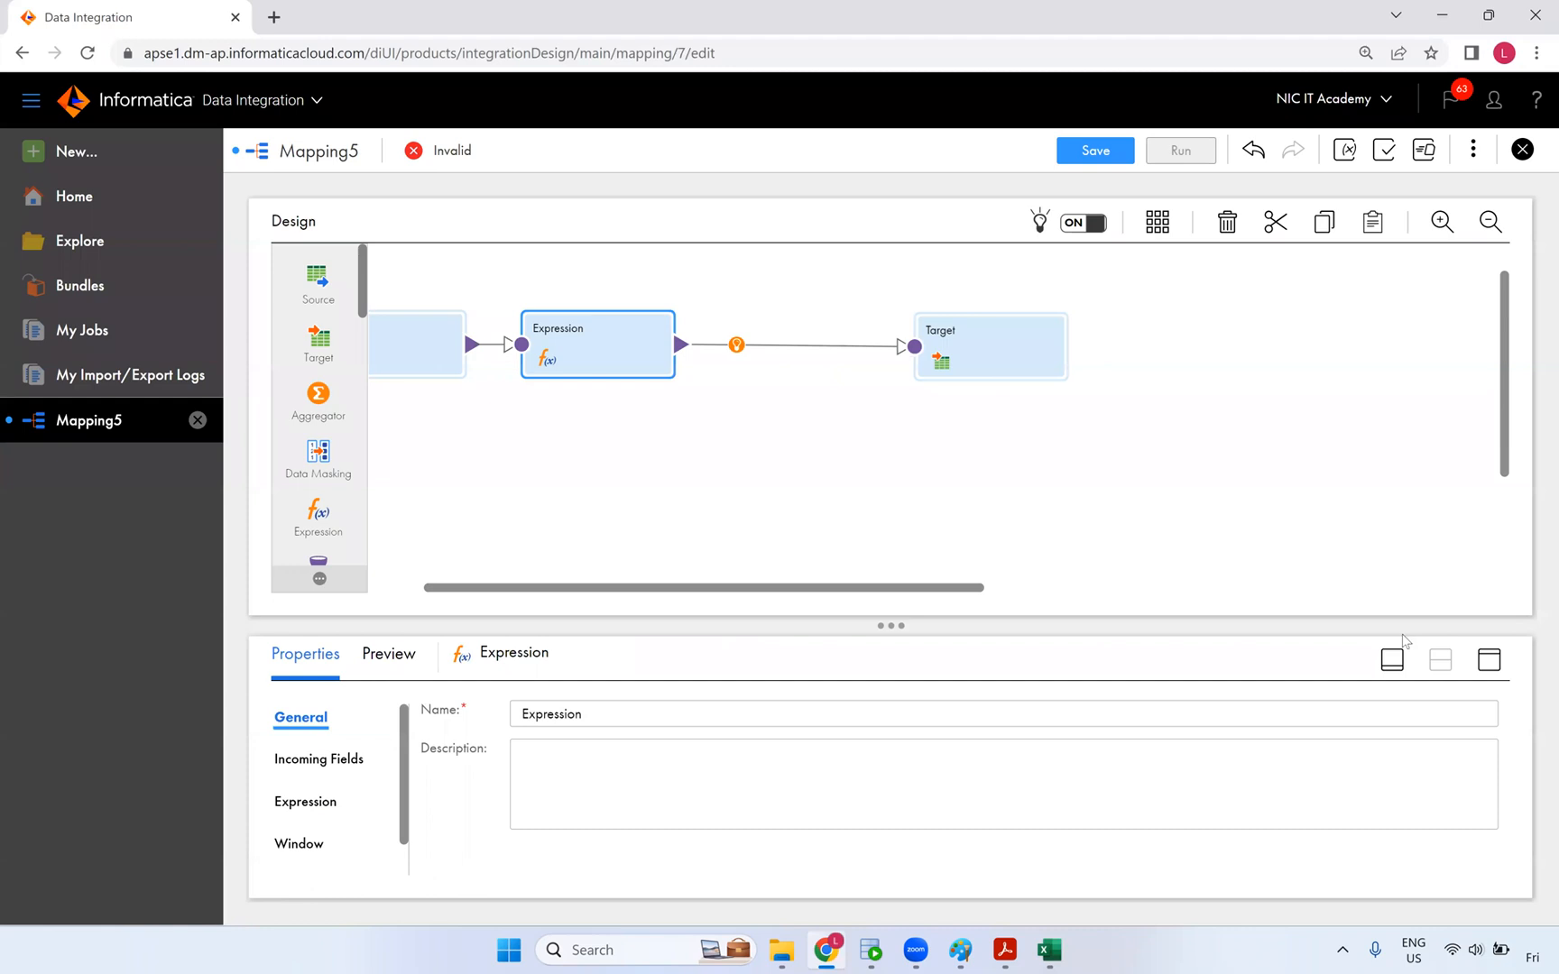
key(alt+Tab)
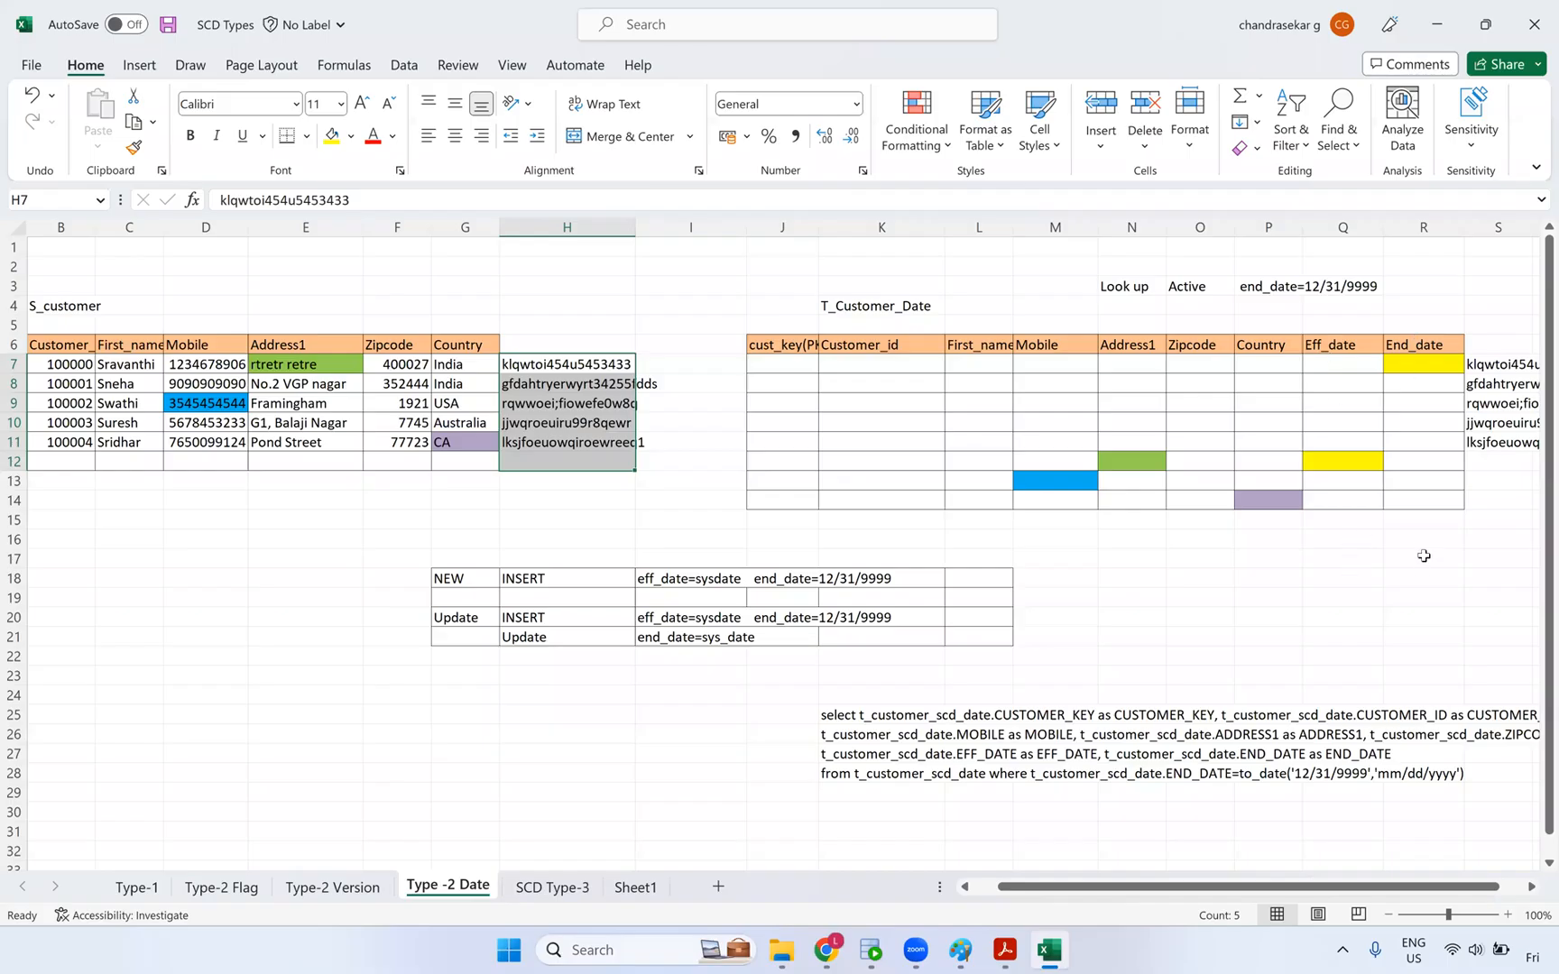
drag(1422, 345, 1421, 564)
key(alt+Tab)
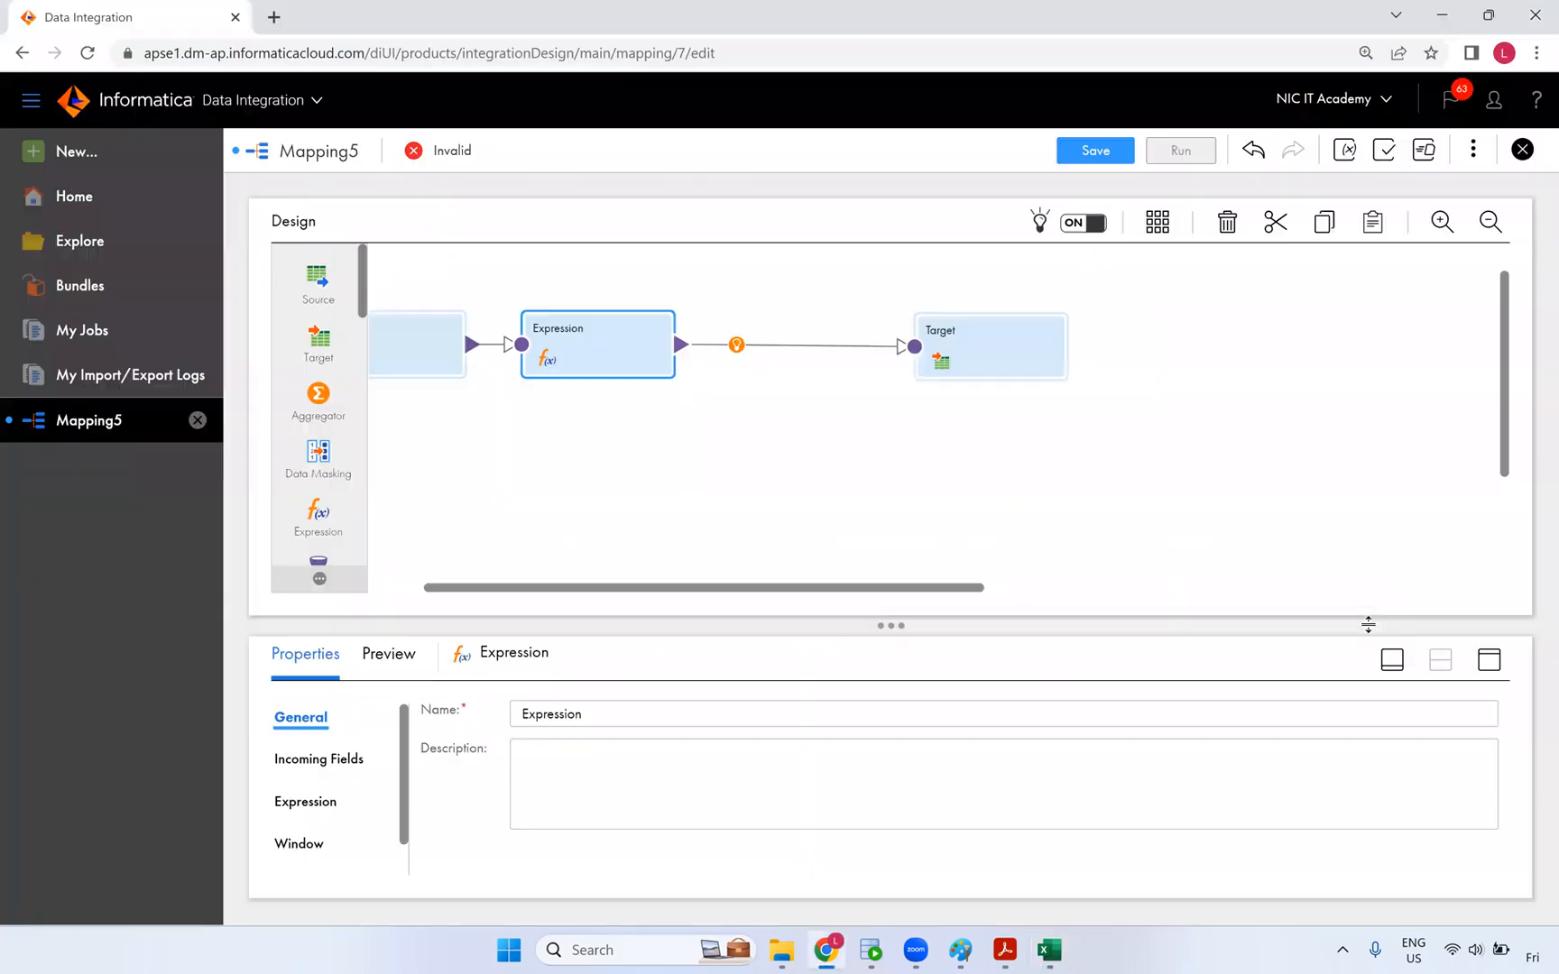
click(1489, 657)
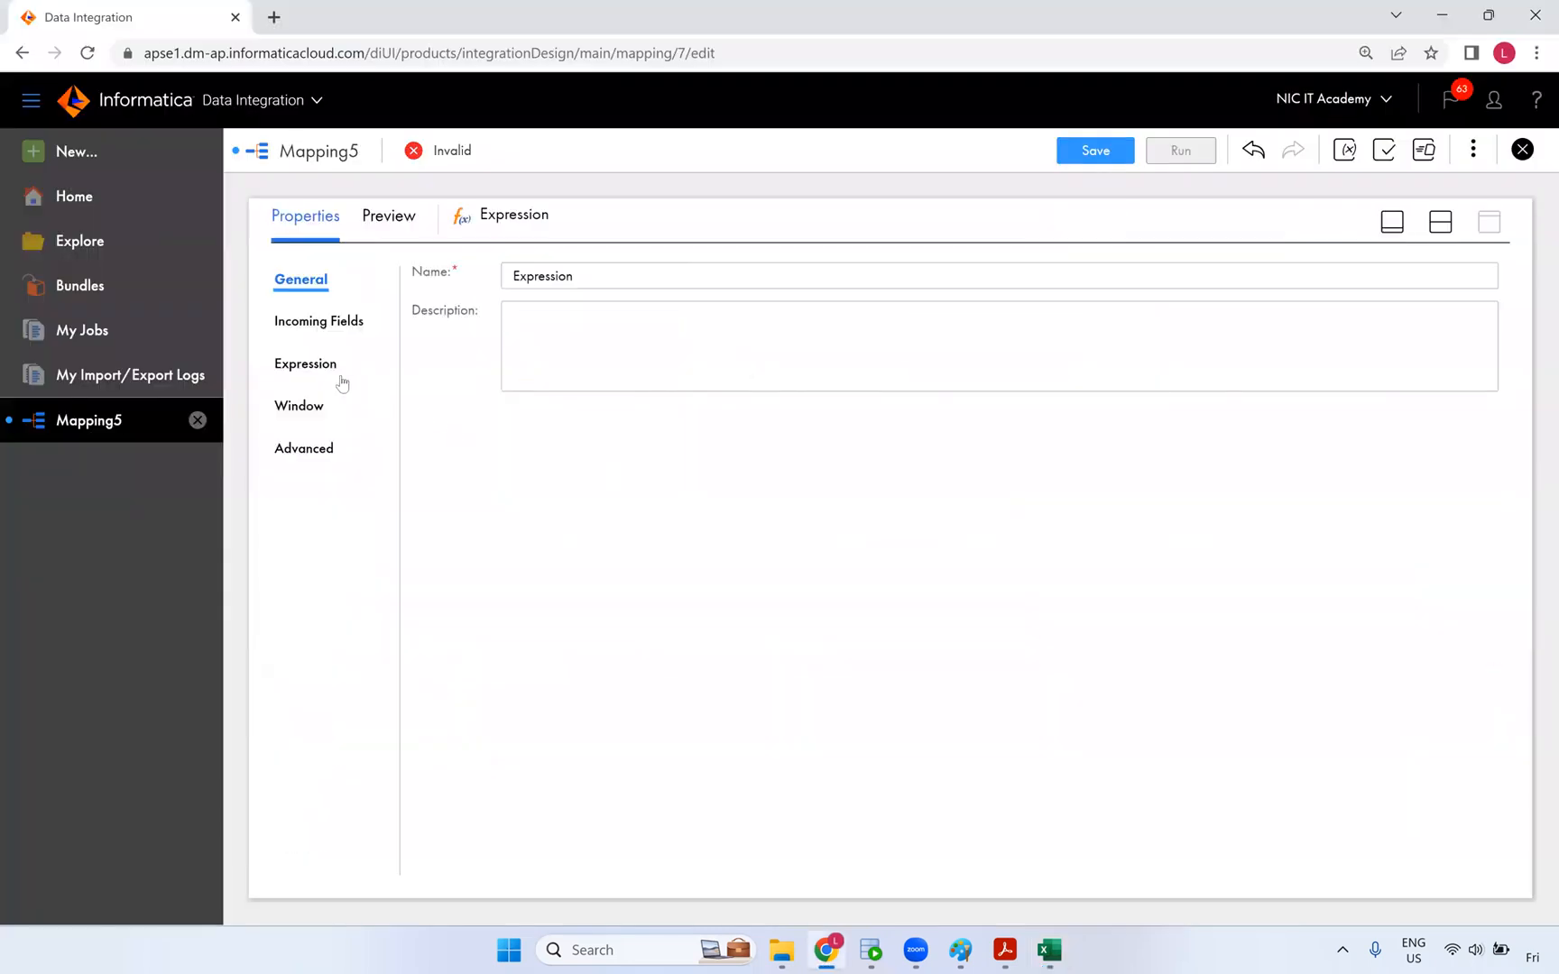
- Add a date/time output field o_eff_date to the Expression
click(311, 363)
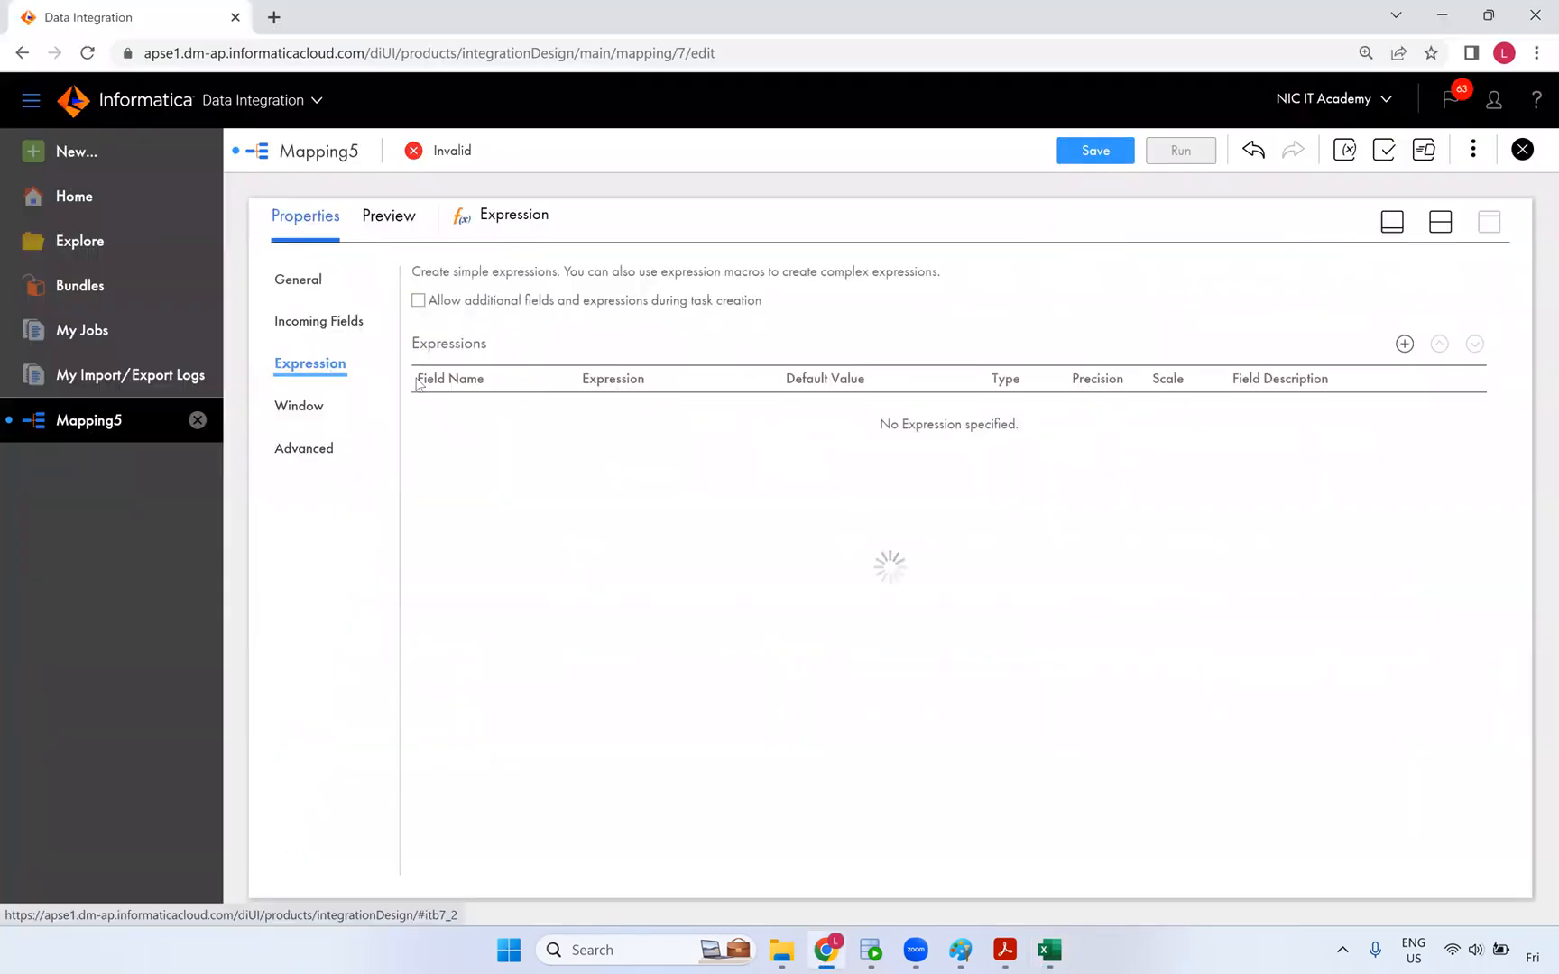
click(1404, 344)
double_click(624, 397)
text(o)
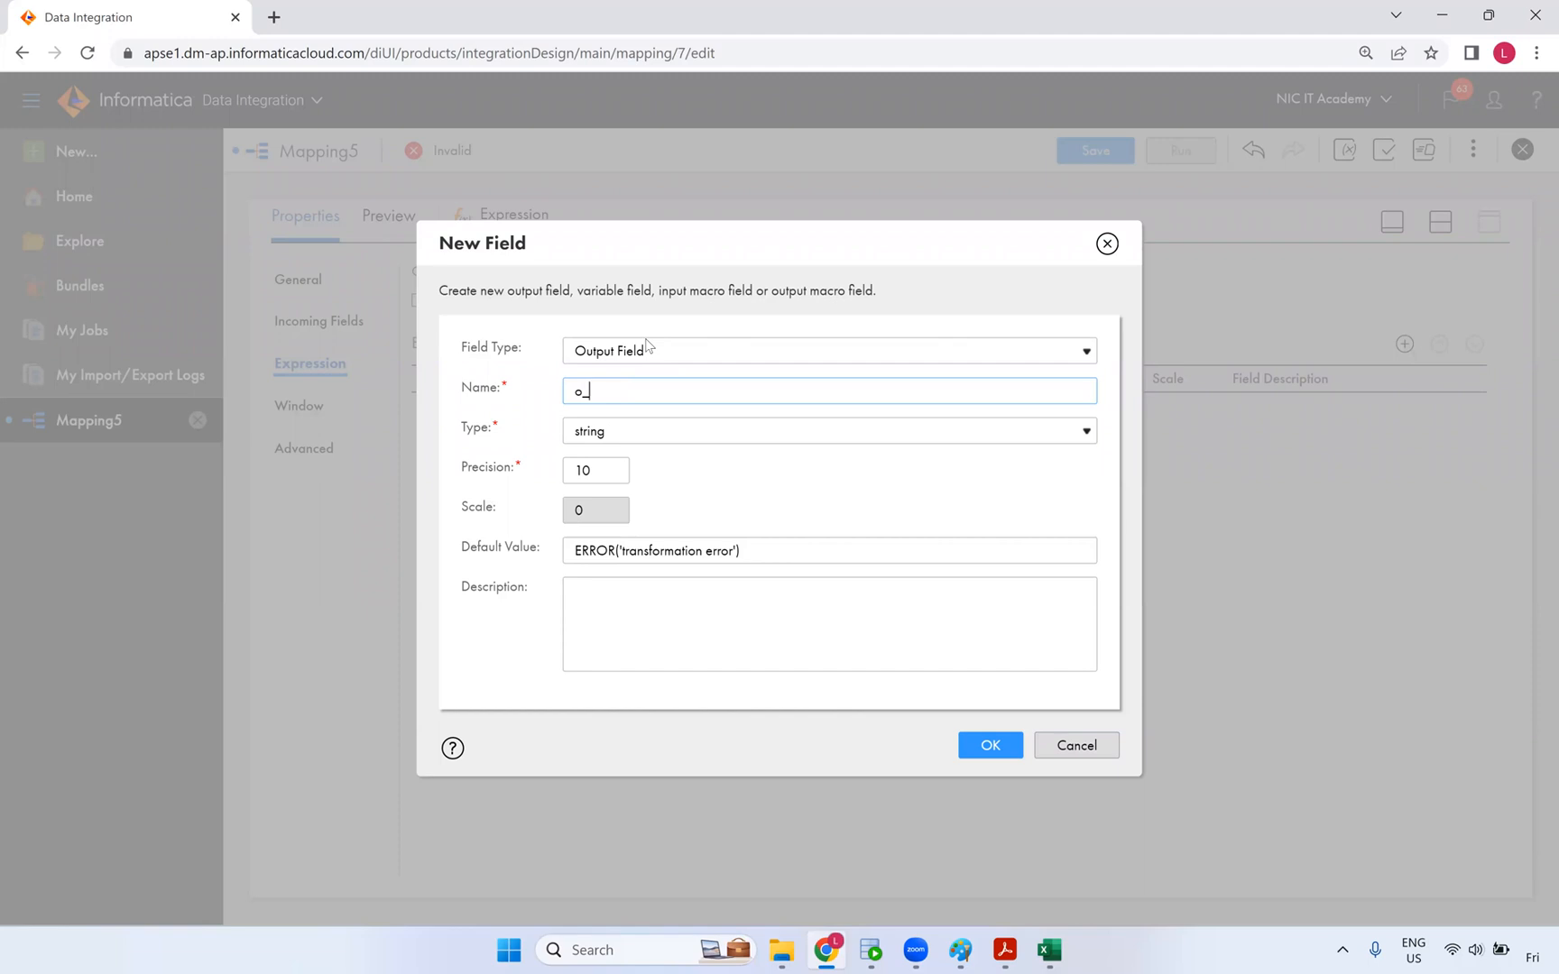
text(_eff_date)
click(691, 430)
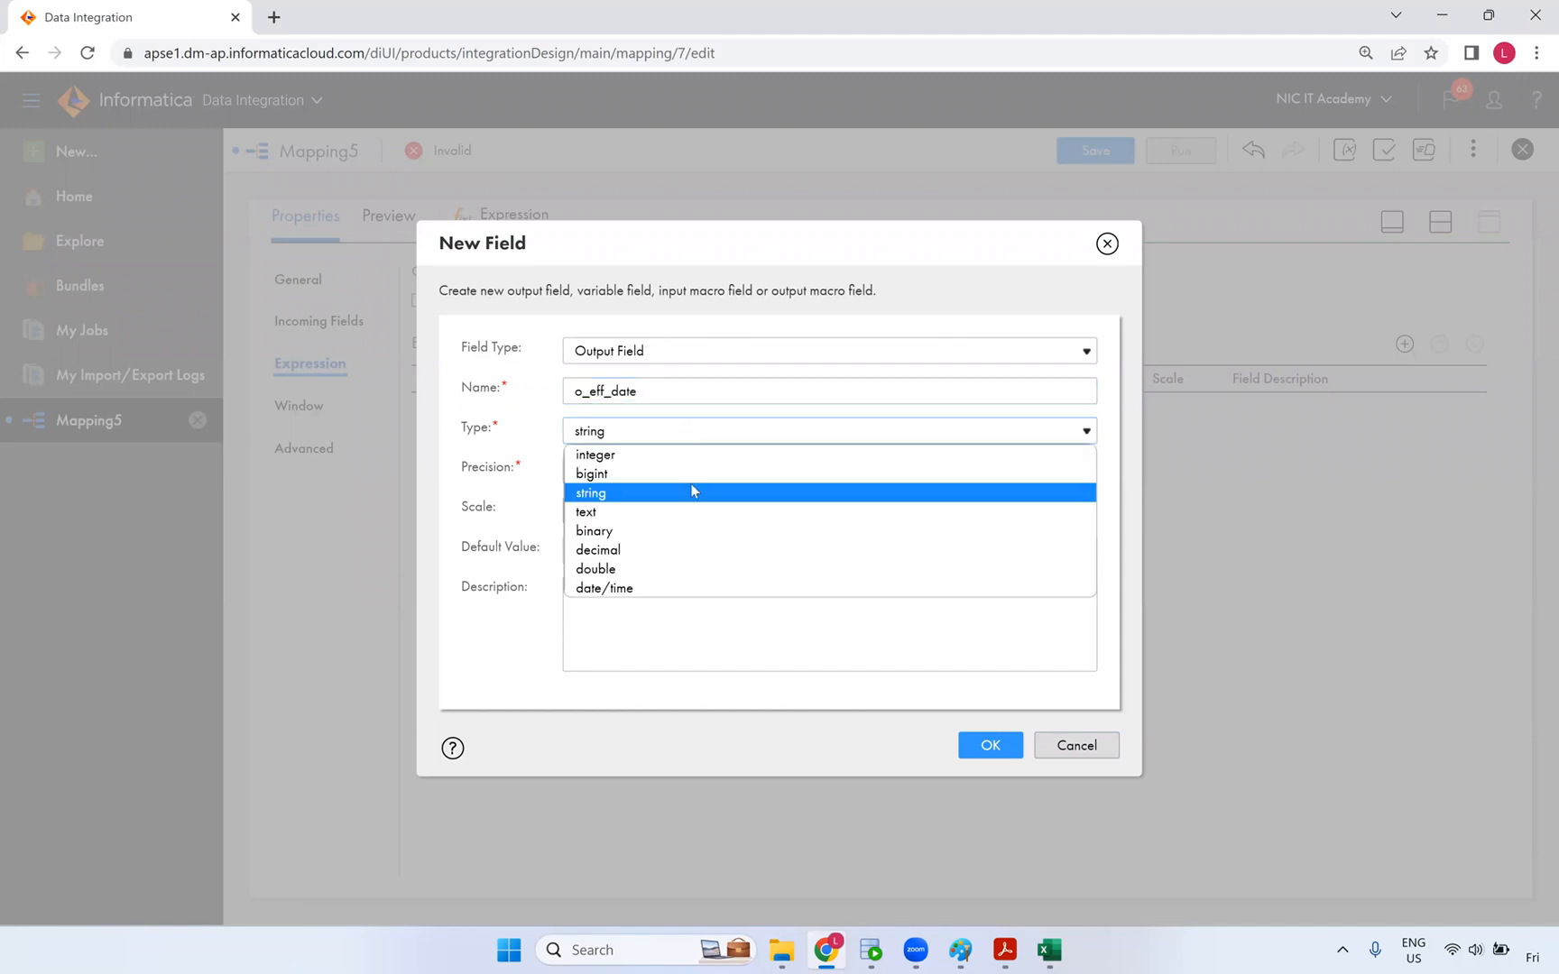
click(669, 587)
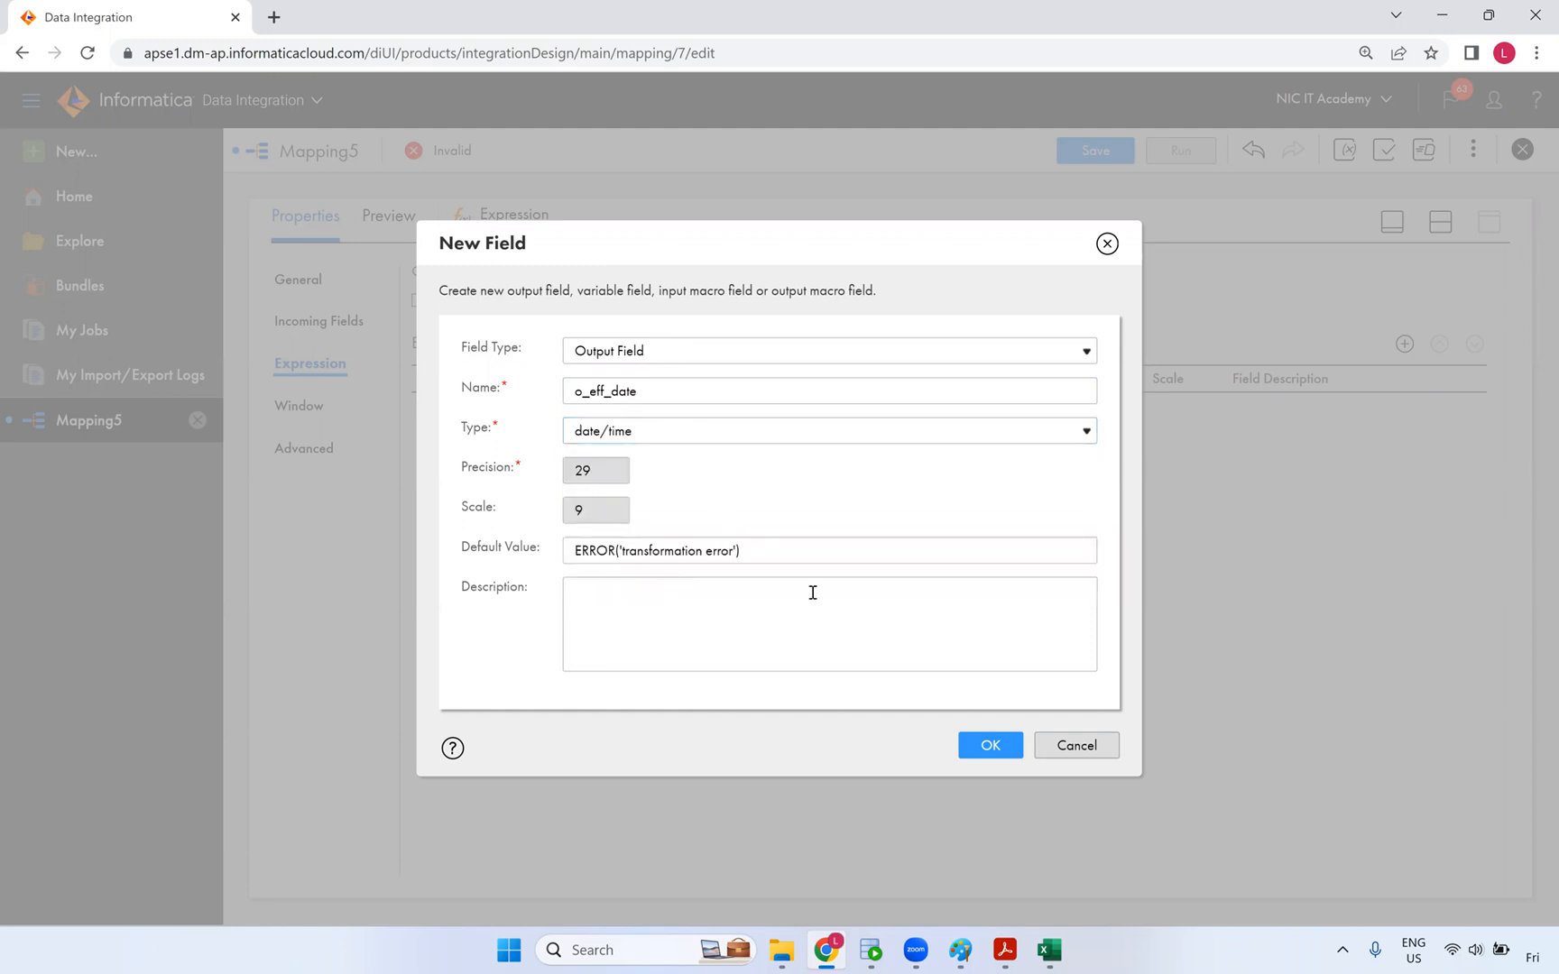
click(989, 747)
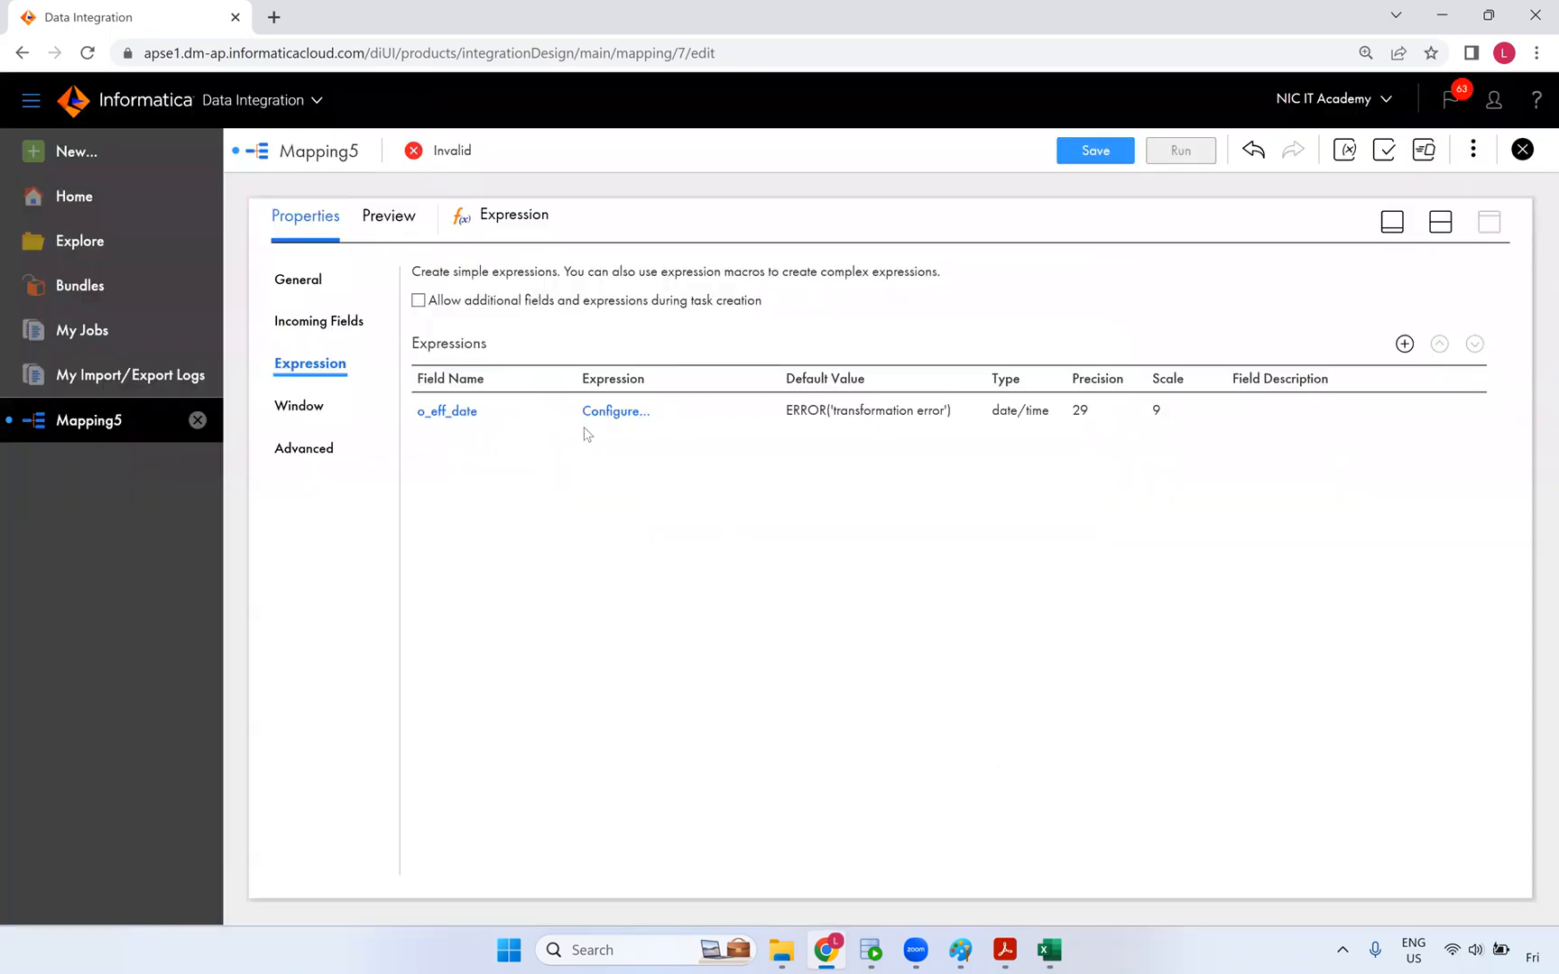
- Add a second date/time output field o_end_date
click(1405, 344)
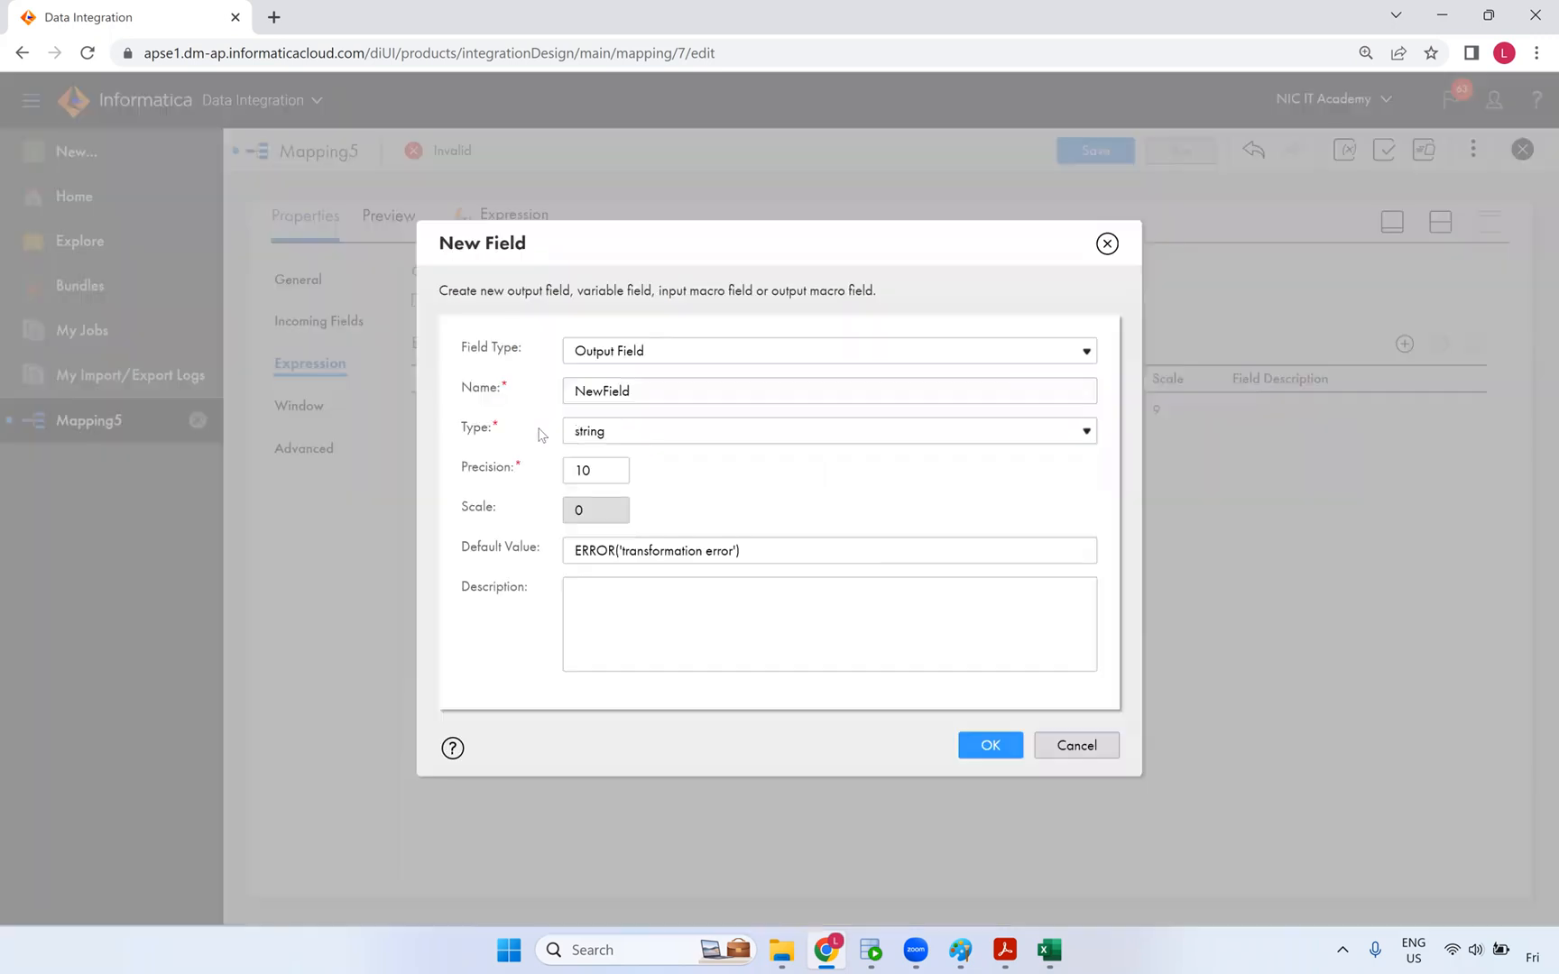
double_click(561, 394)
text(o_end_date)
click(620, 442)
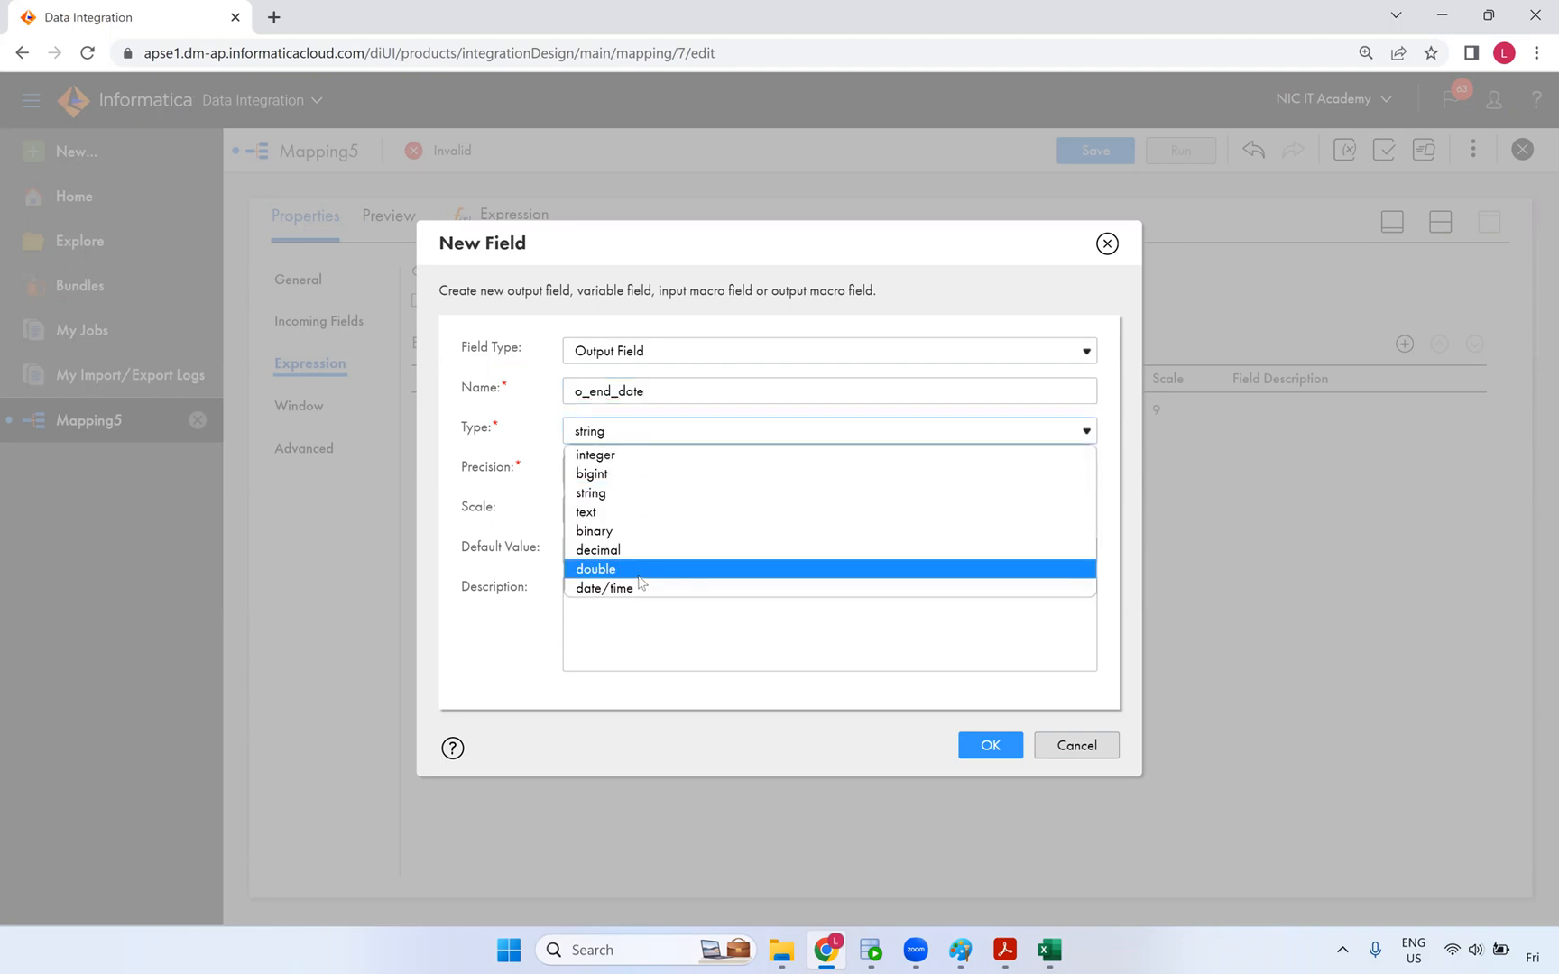
click(643, 588)
click(991, 746)
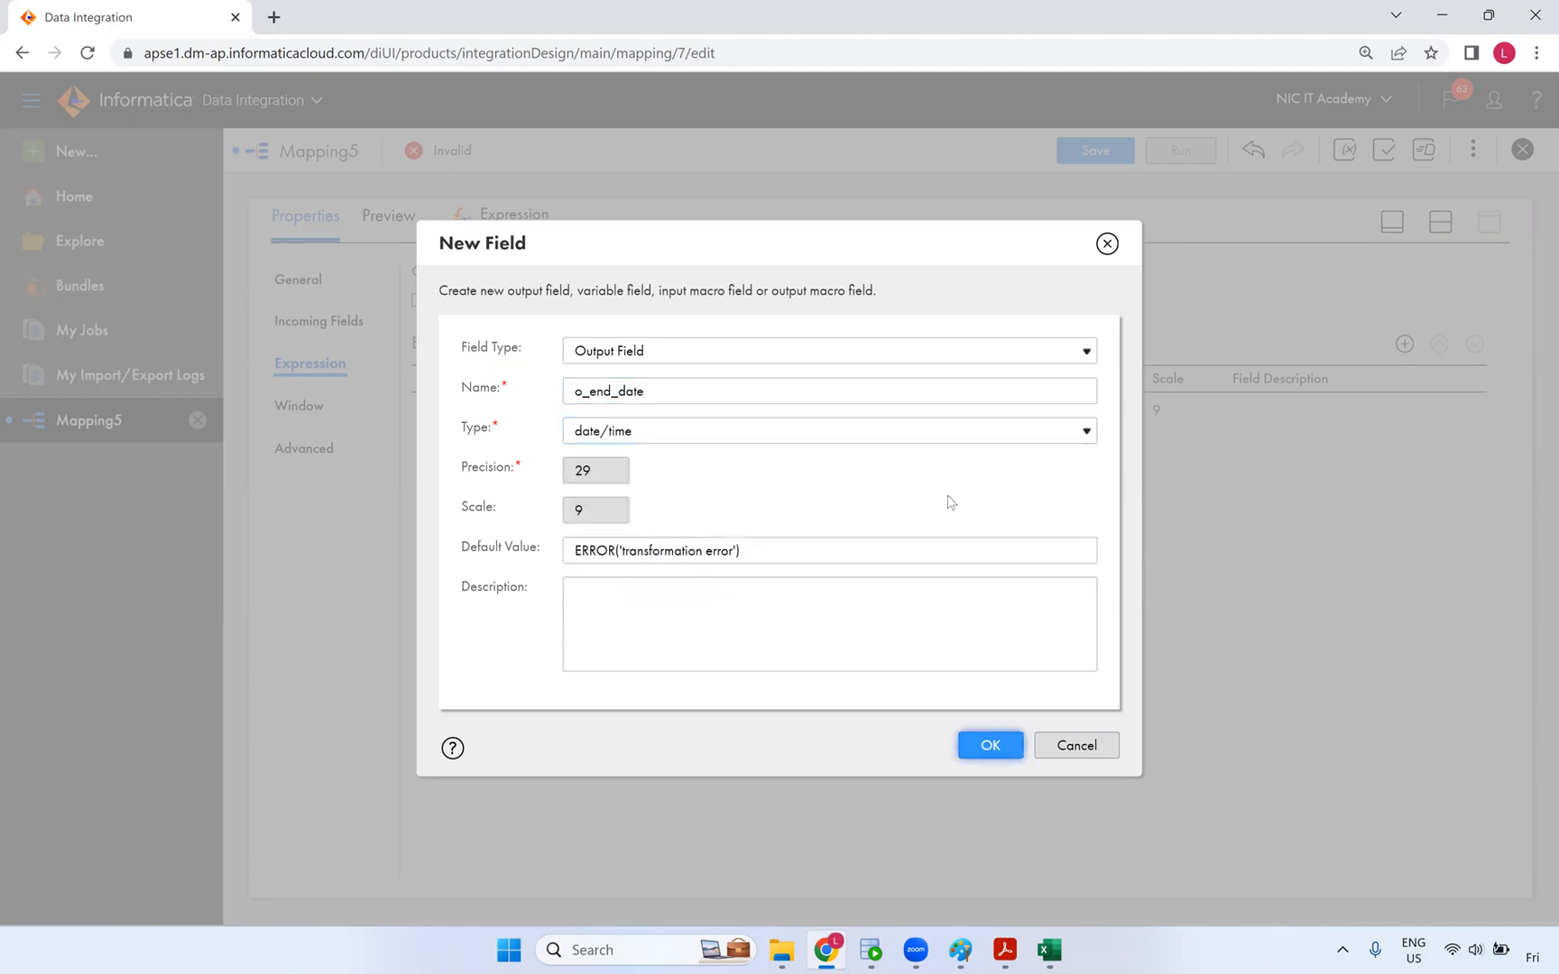
- Define a third output field o_src_MD5_Checksum with precision 100
click(1404, 344)
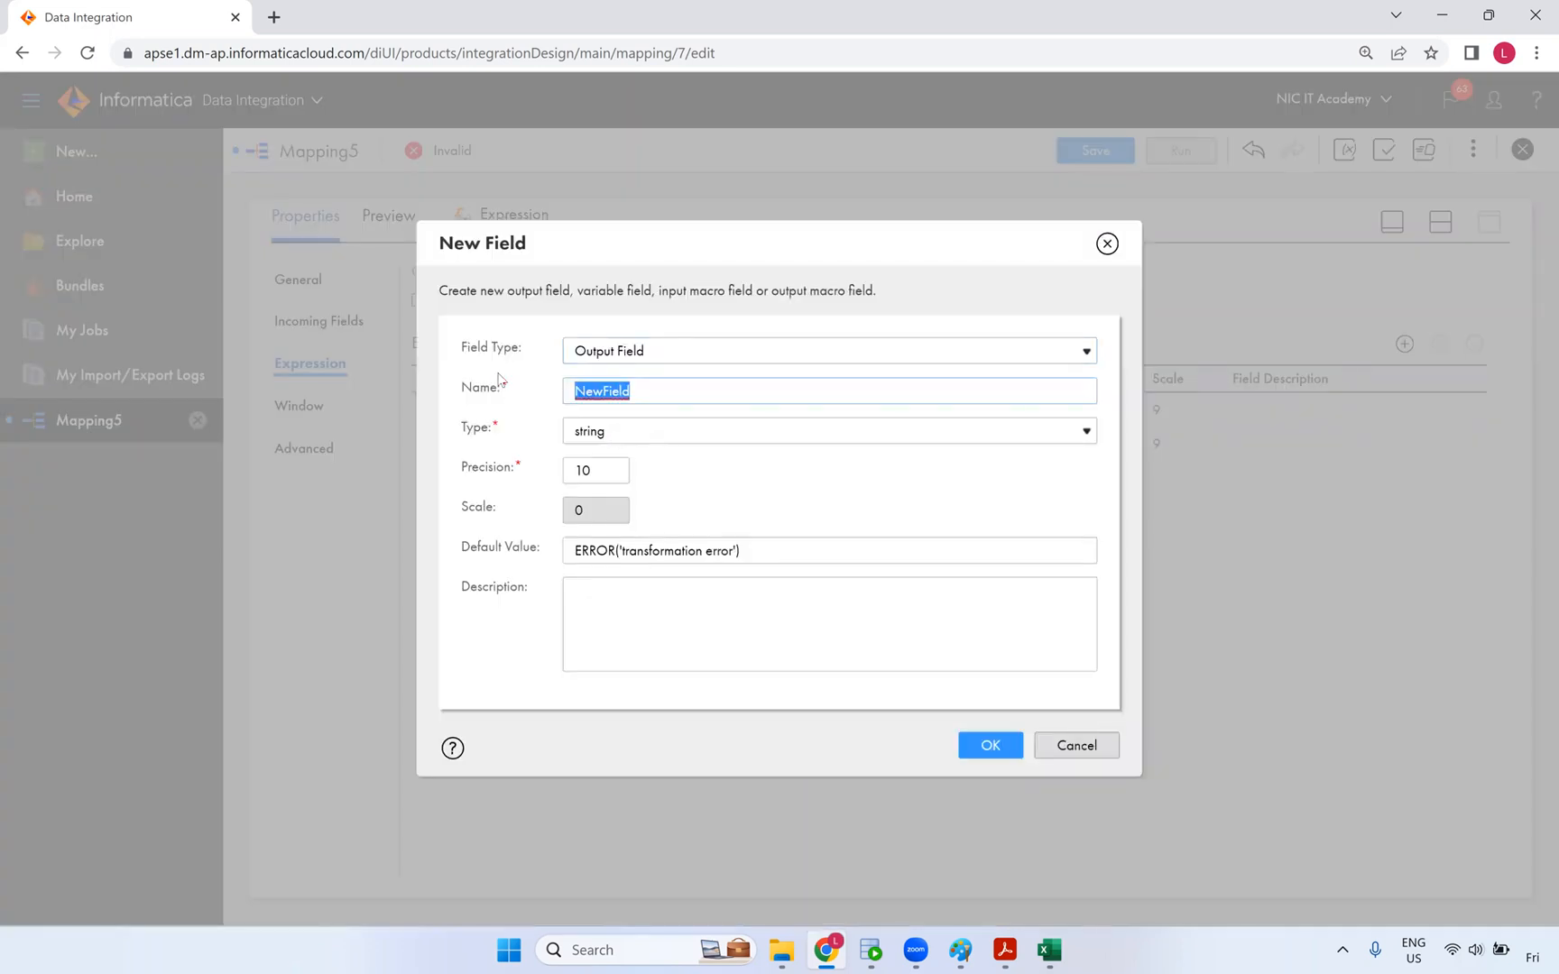
text(o)
text(_src_MD5_Checksum)
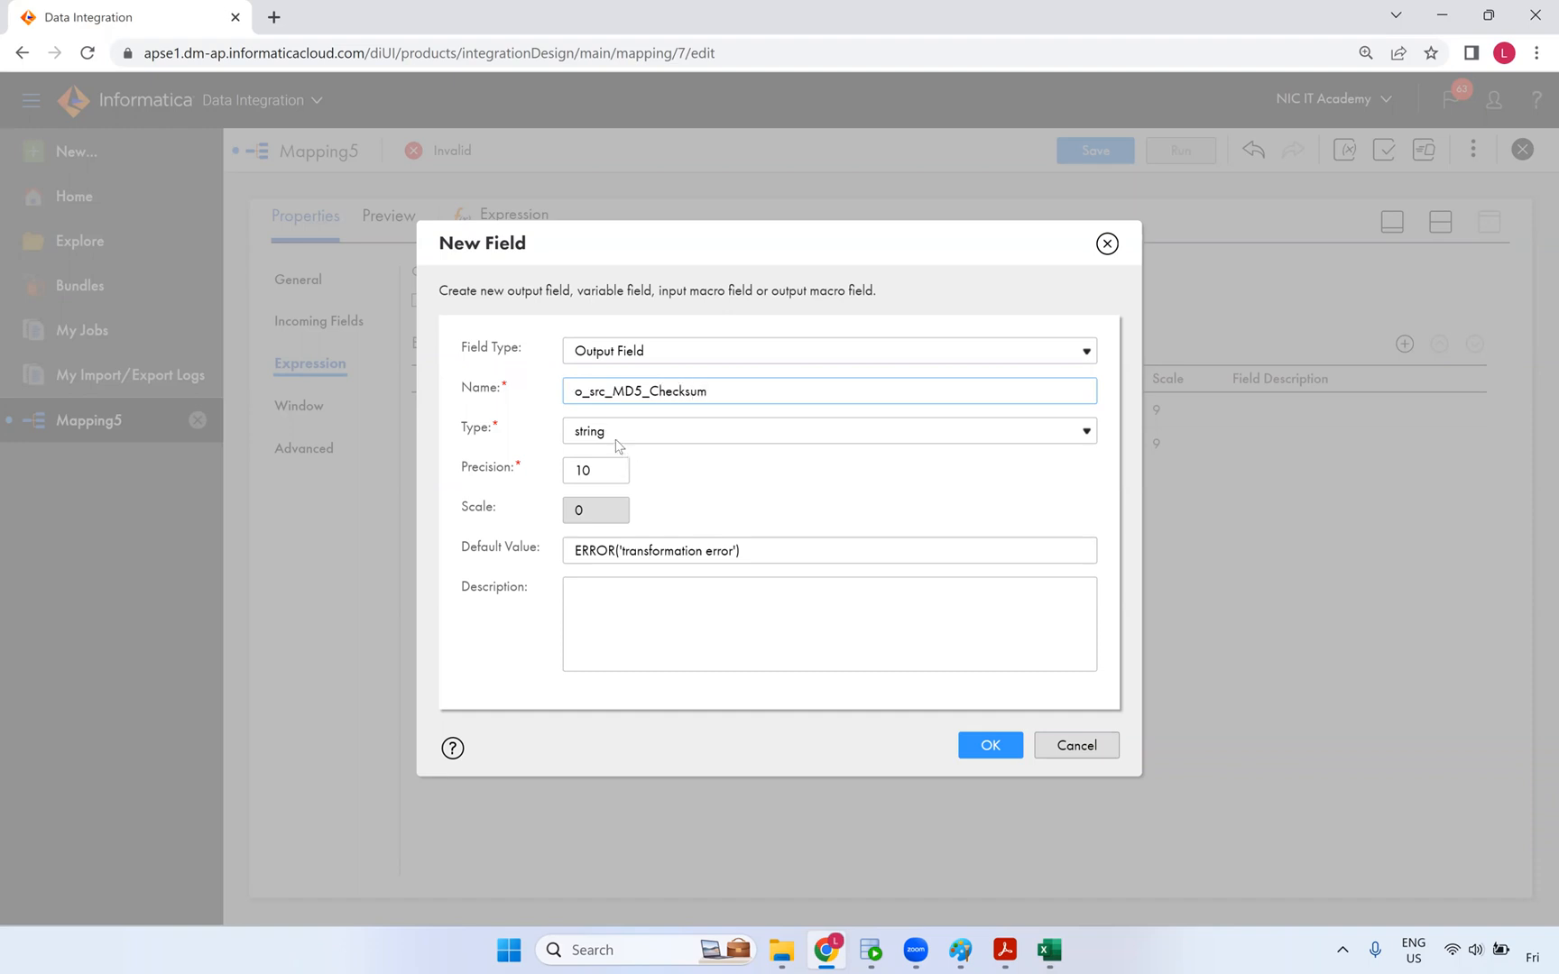
drag(612, 473, 452, 481)
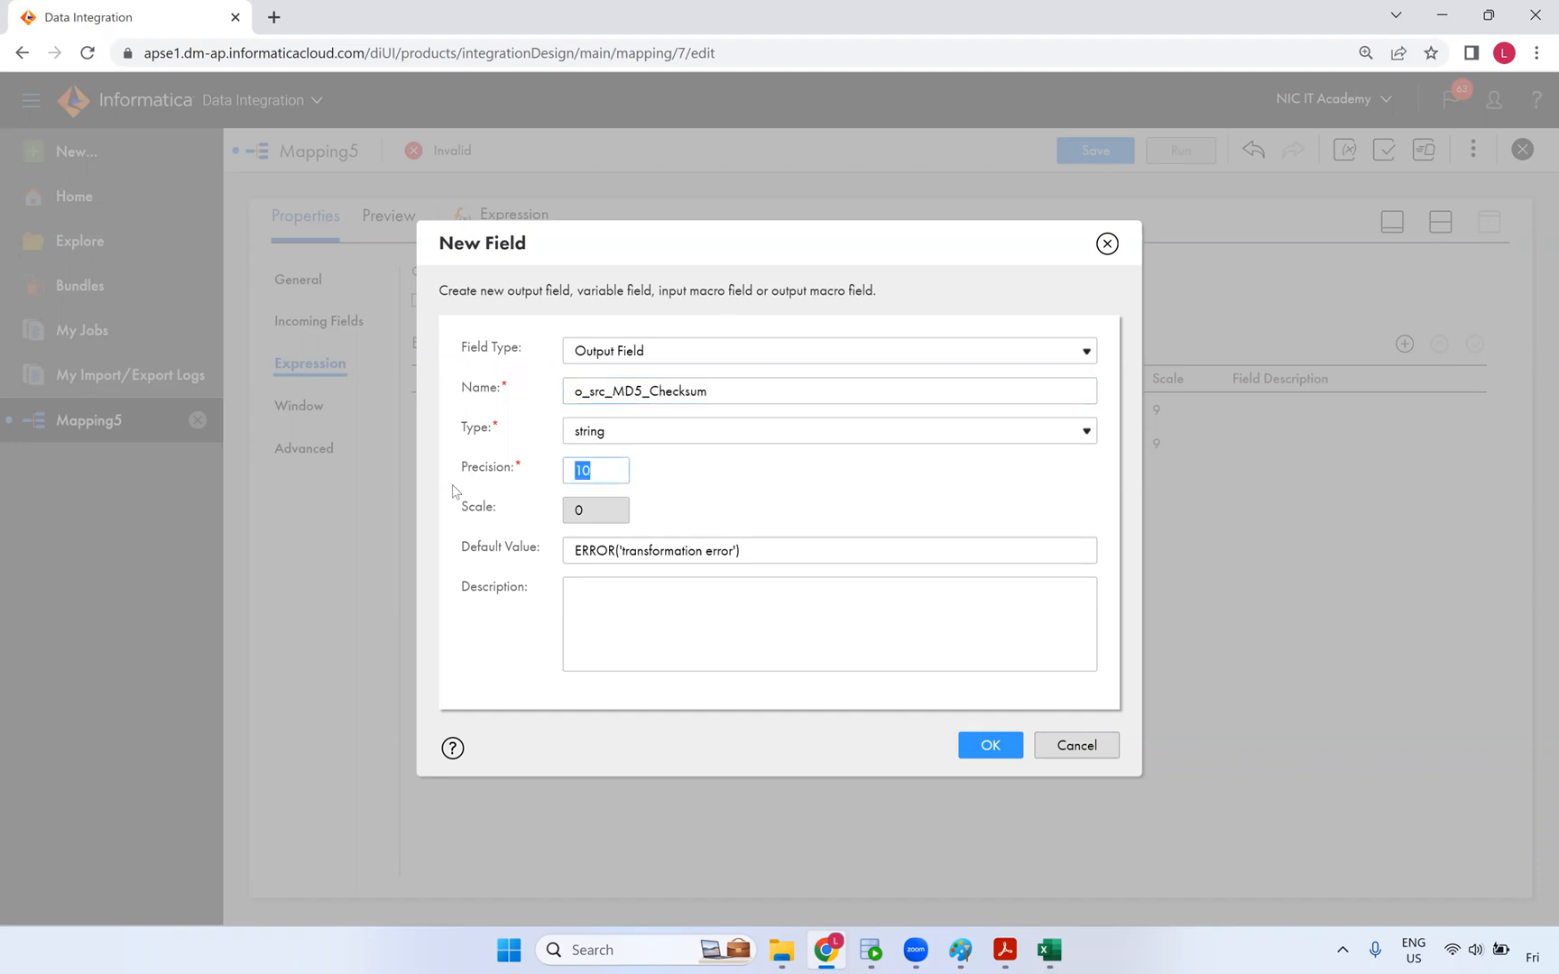
text(10)
double_click(572, 471)
- Run desc t_customer_dyn in SQL Developer
click(870, 950)
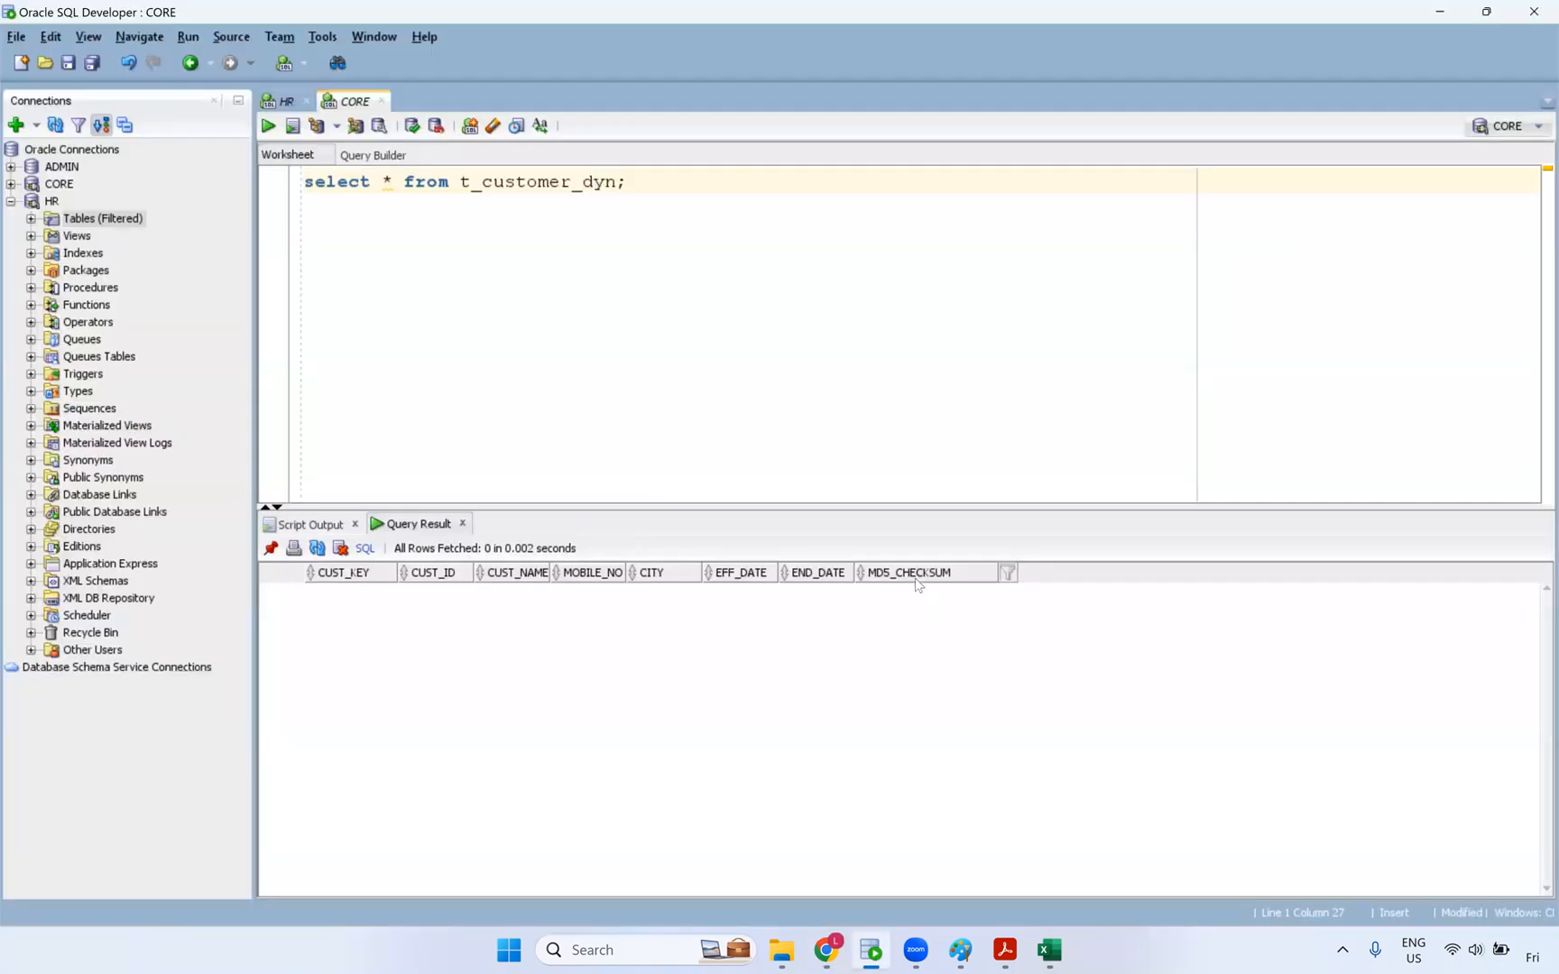
double_click(591, 181)
key(ctrl+c)
key(End)
key(Return)
key(Return)
text(desc)
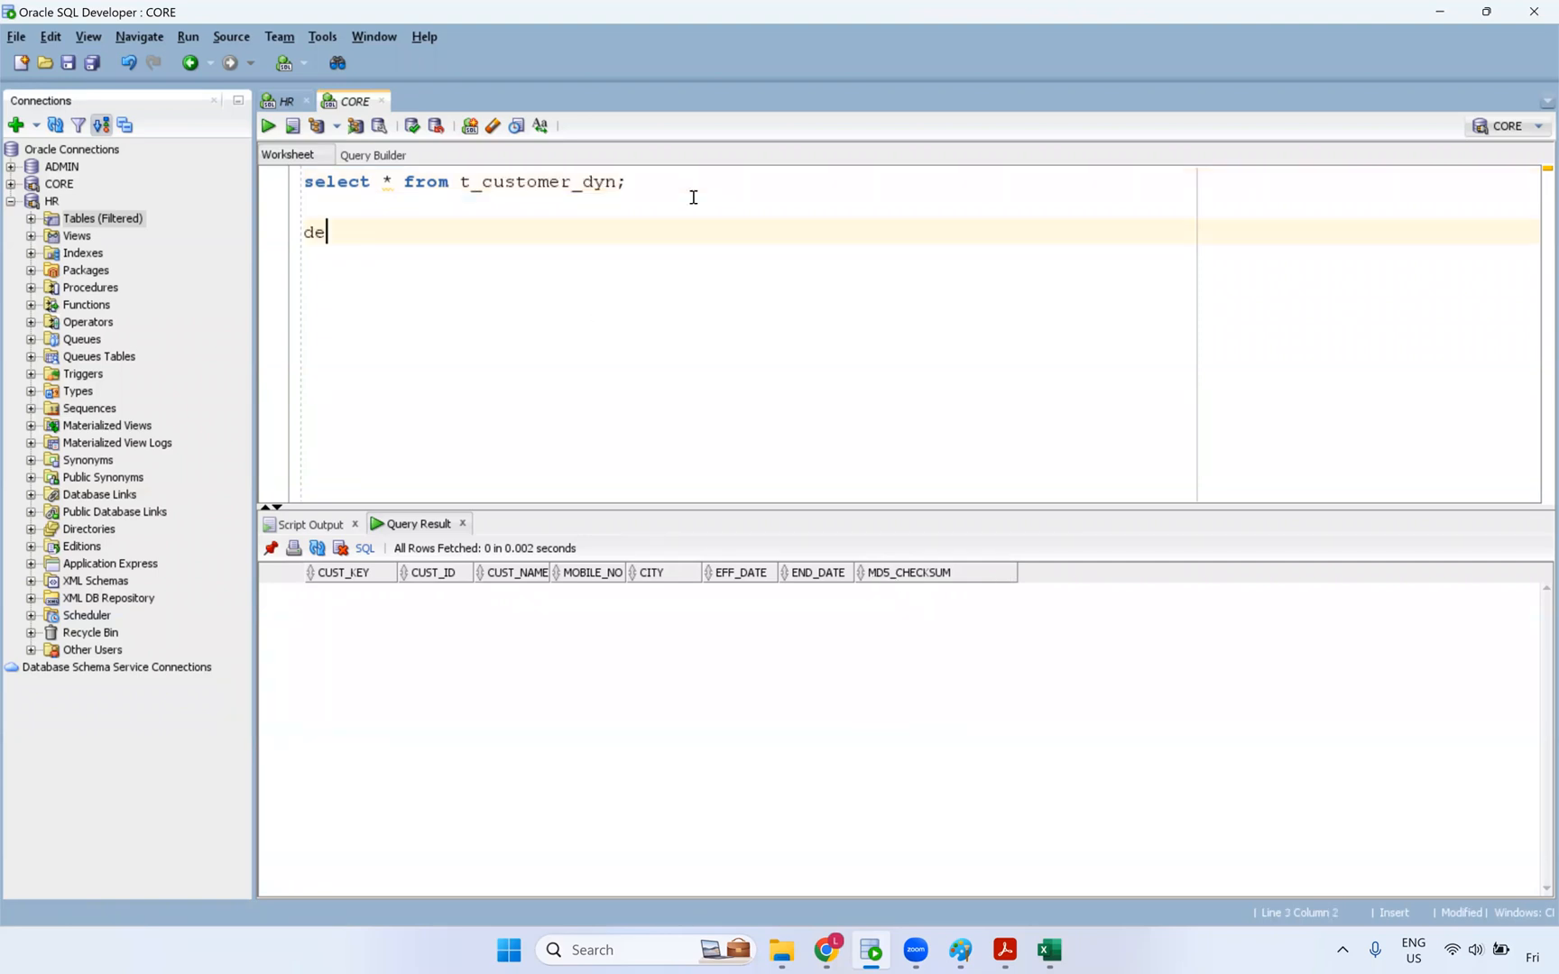
key(ctrl+v)
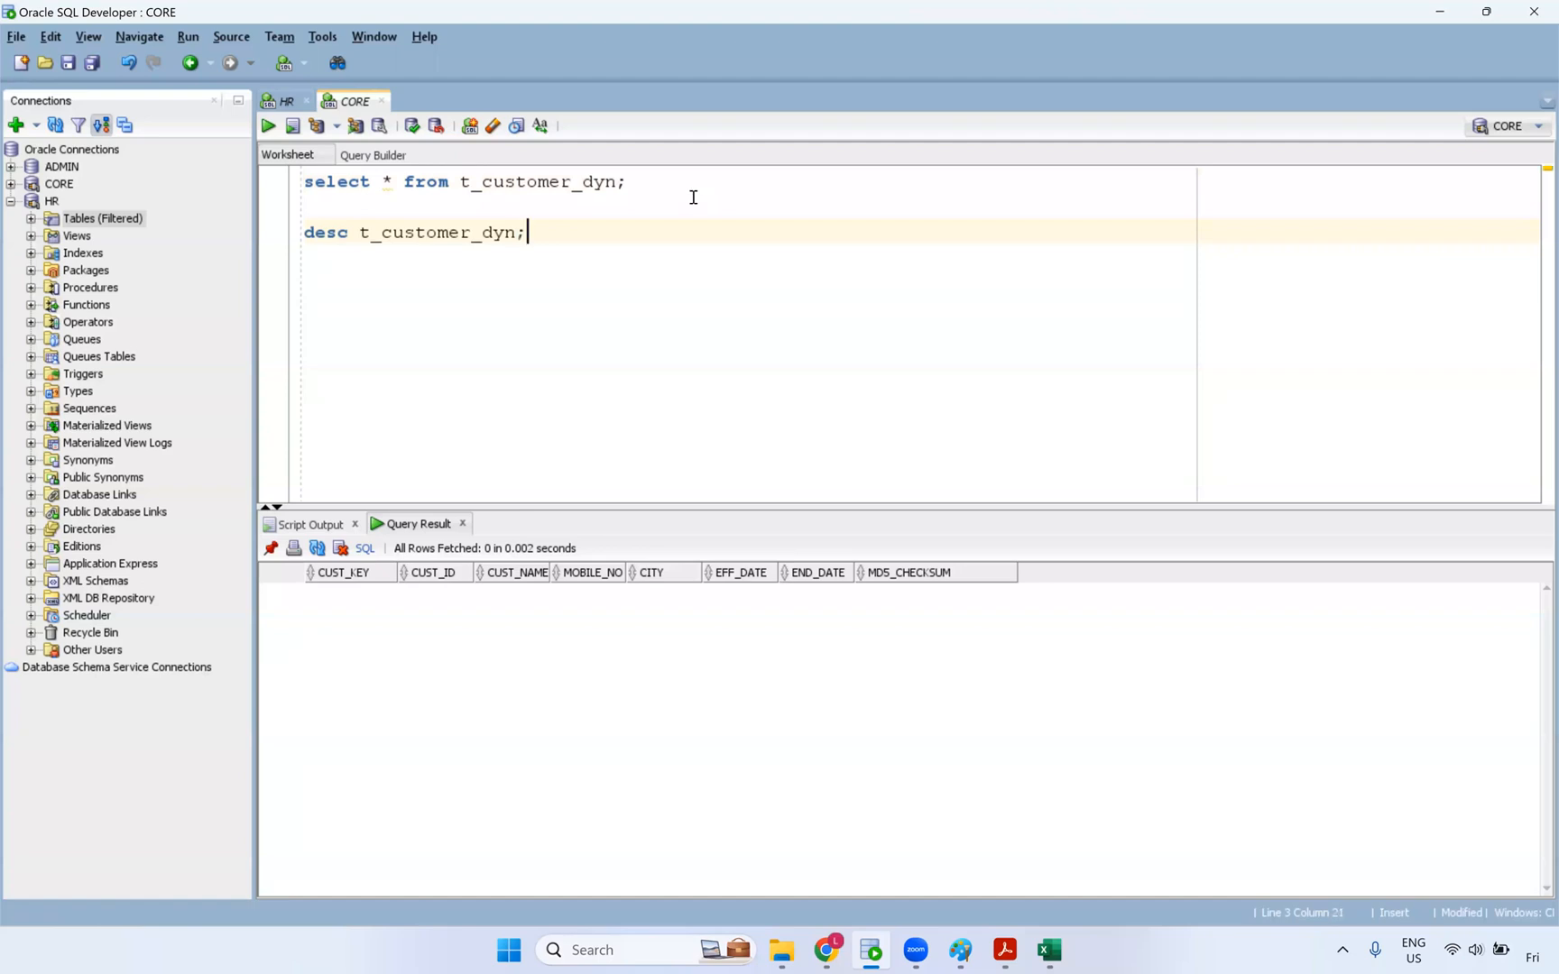
key(ctrl+Return)
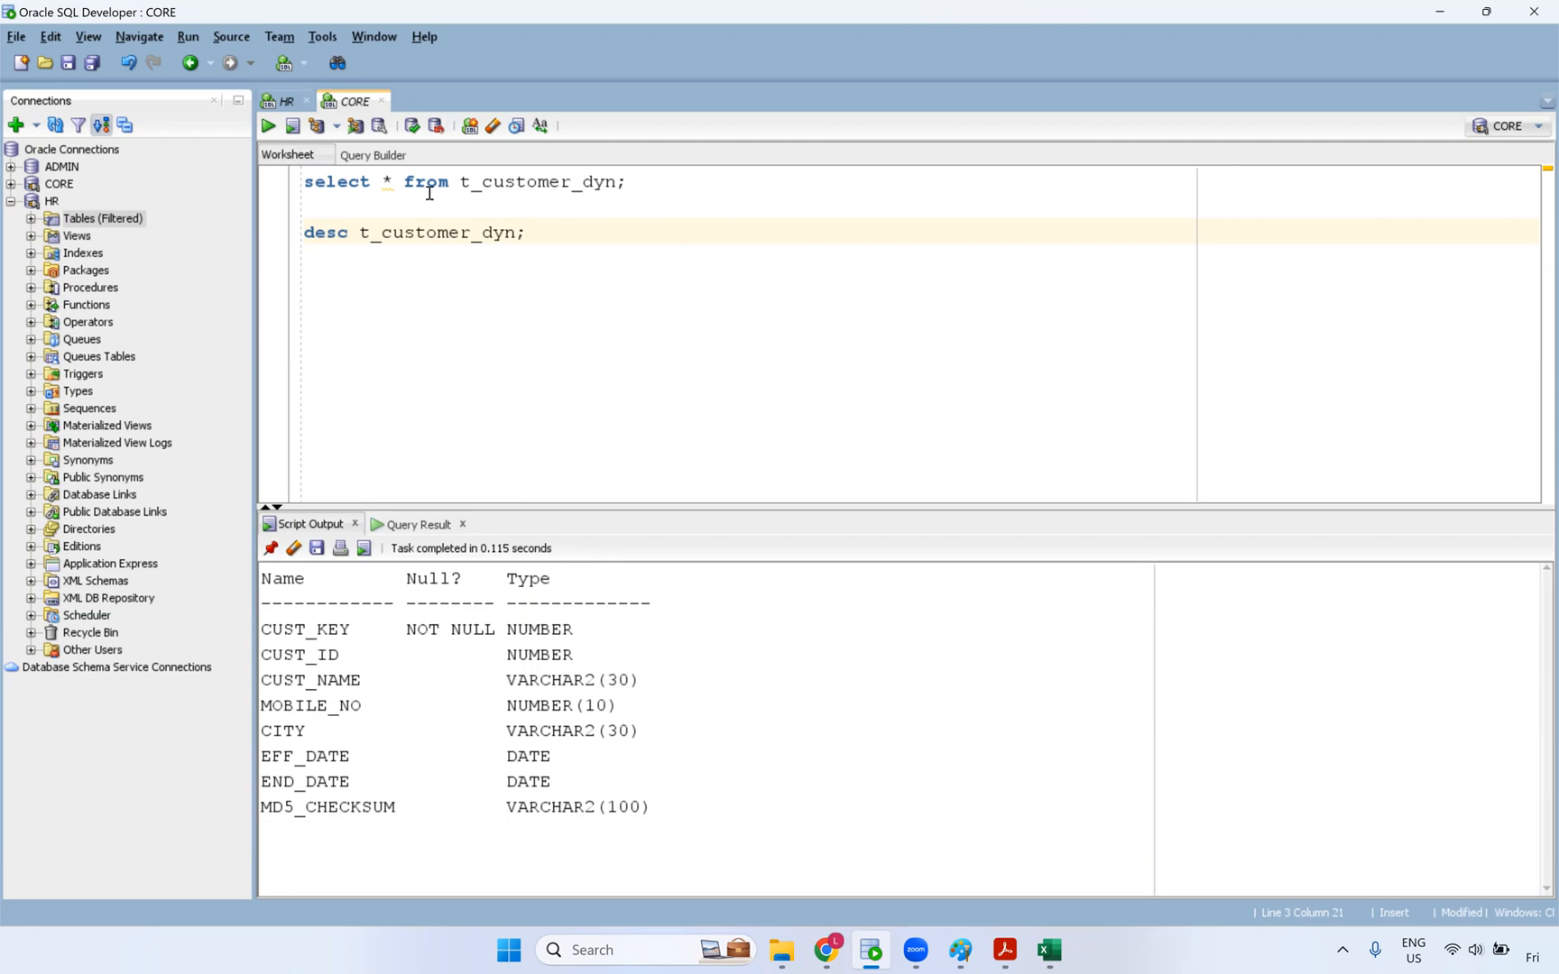
- Check in Script Output that MD5_CHECKSUM is VARCHAR2(100)
drag(413, 505, 418, 459)
drag(328, 585, 306, 687)
click(330, 765)
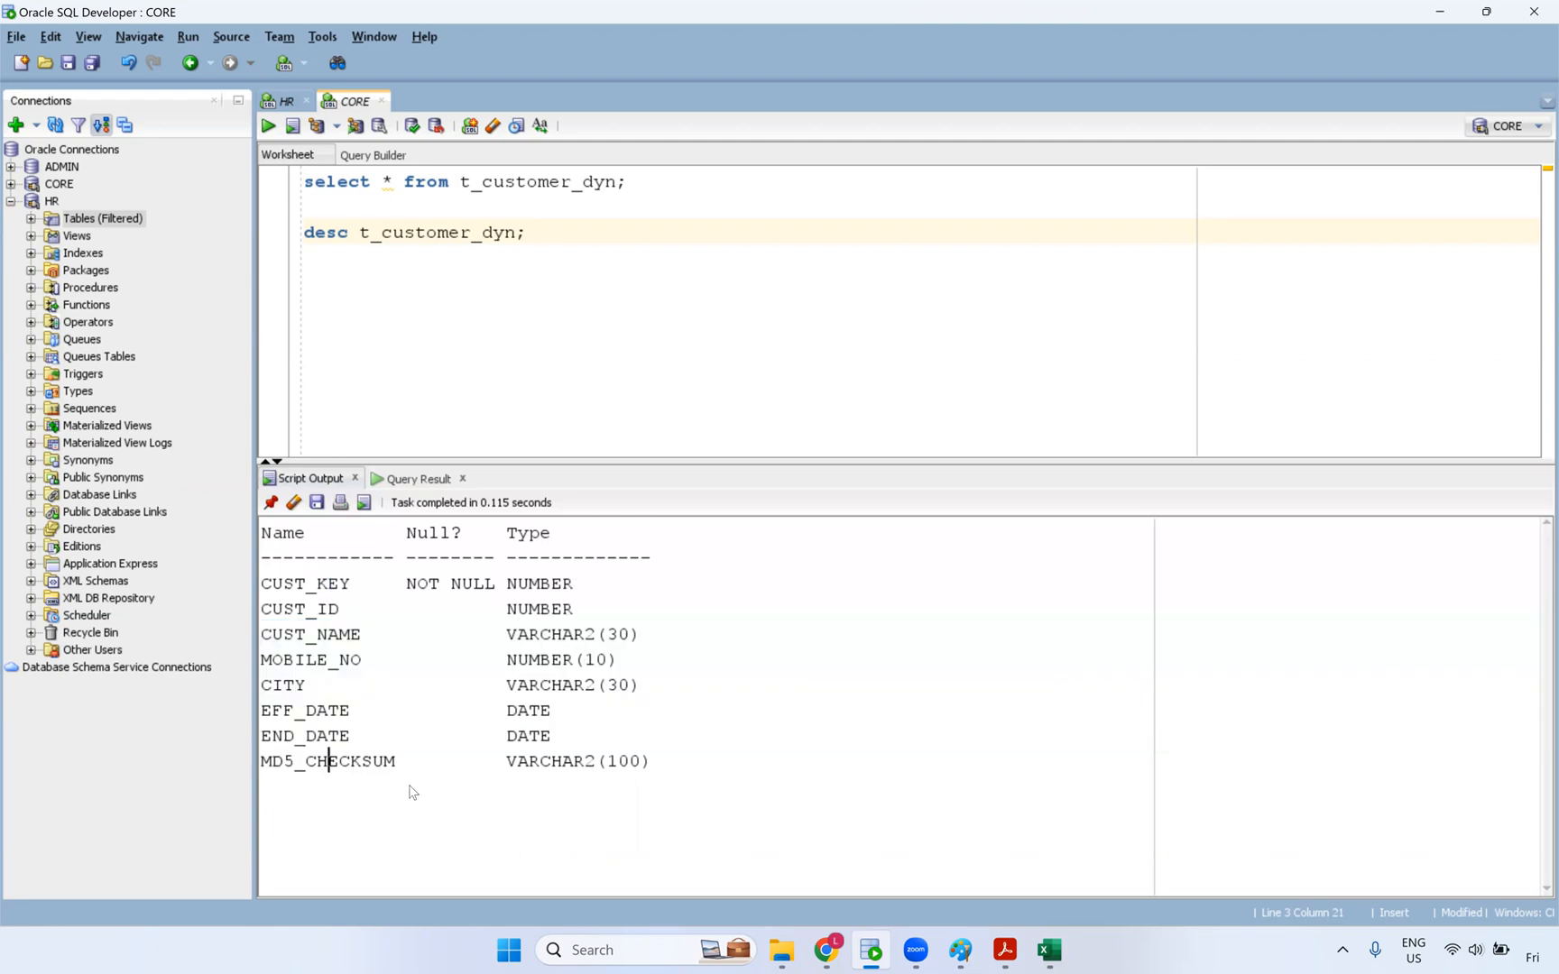
click(648, 765)
shift+click(262, 765)
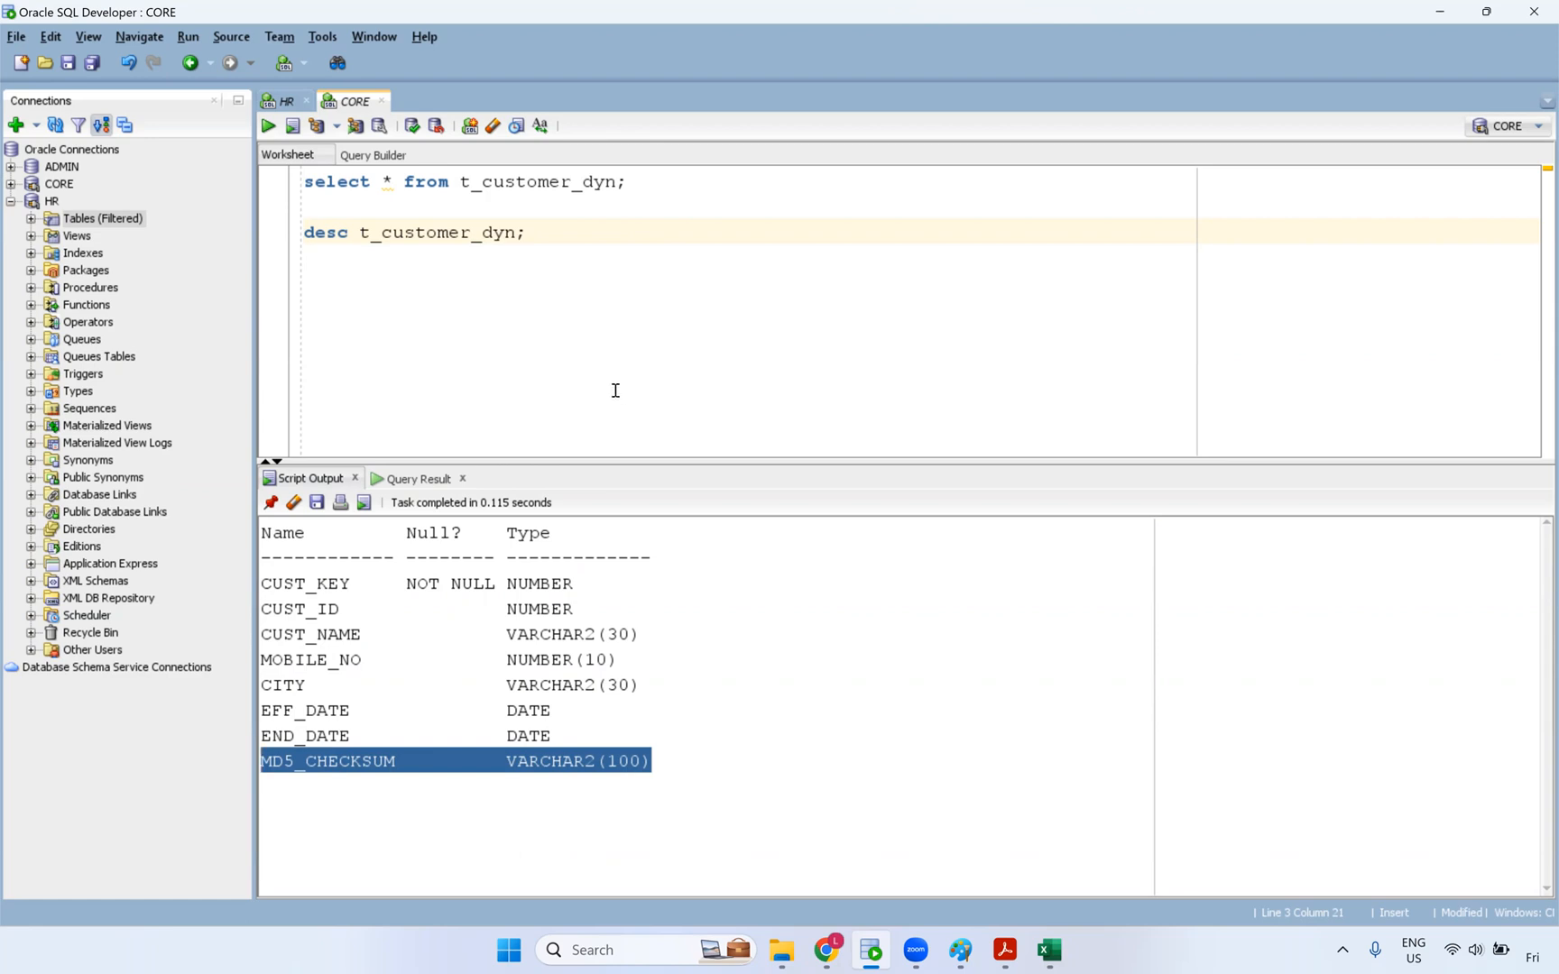
key(alt+Tab)
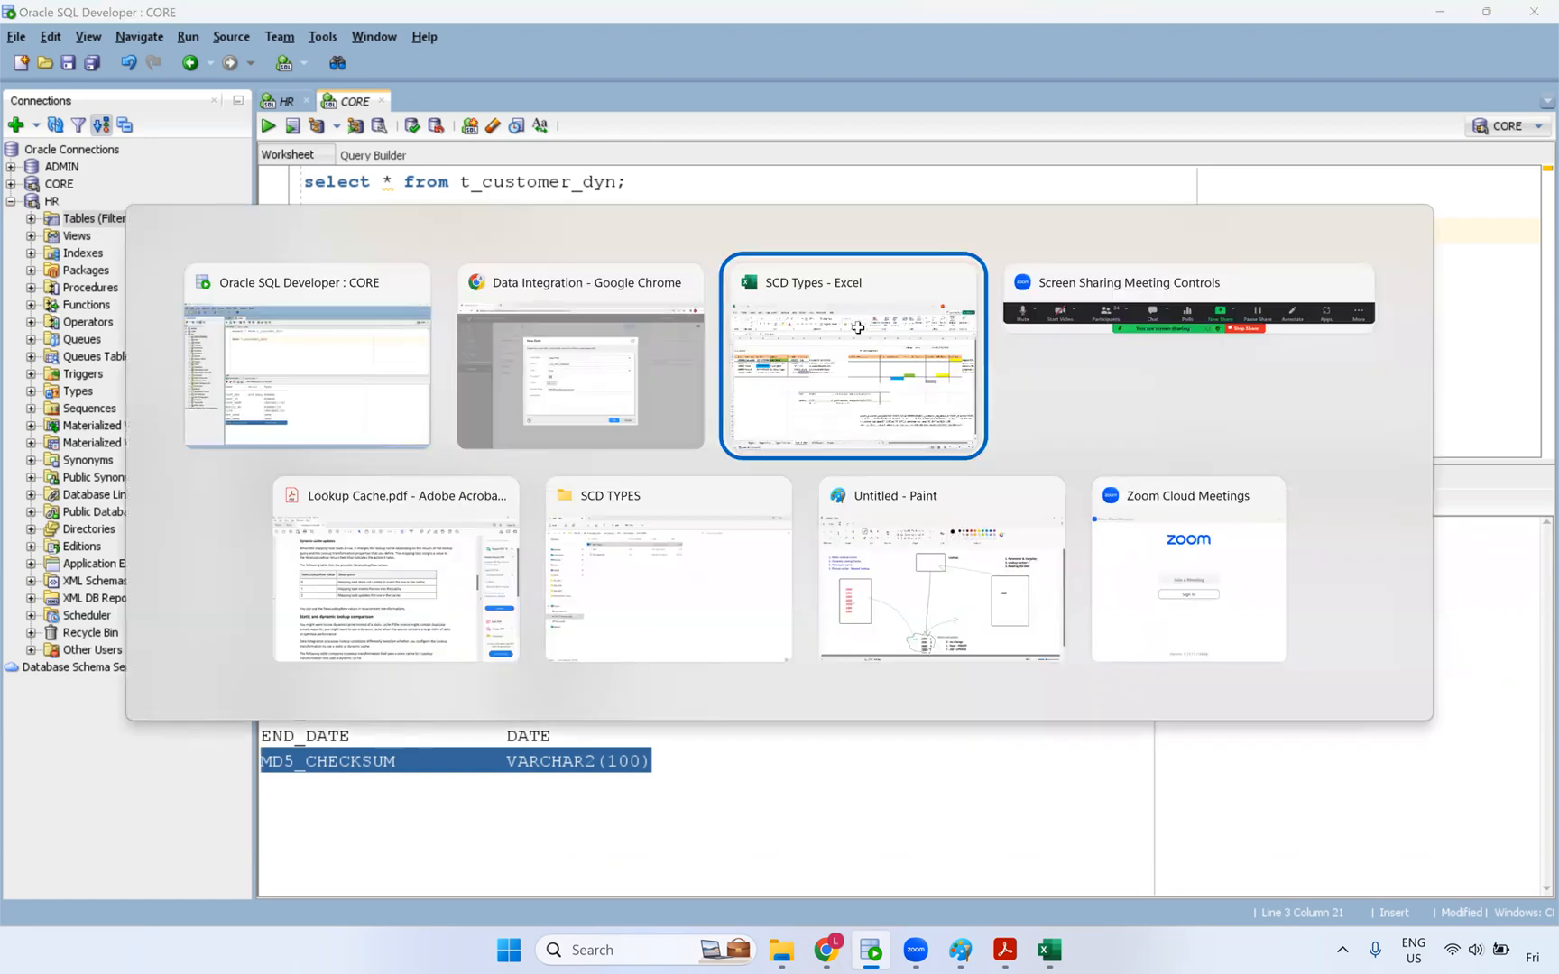
click(857, 327)
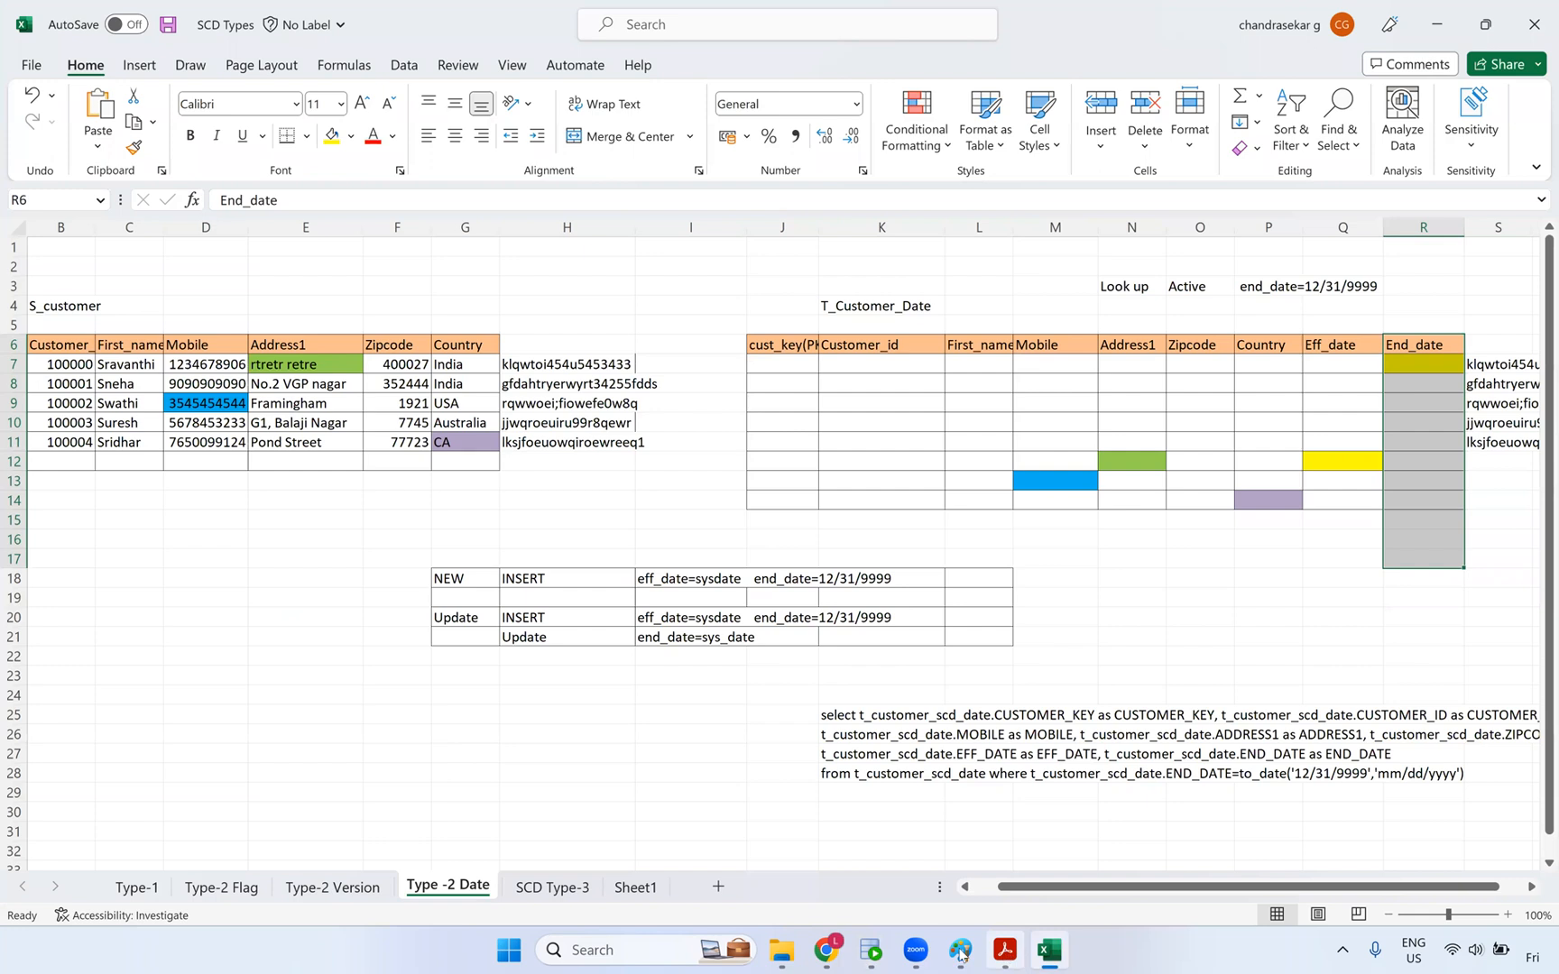
- Finish adding the o_src_MD5_Checksum output field
click(826, 950)
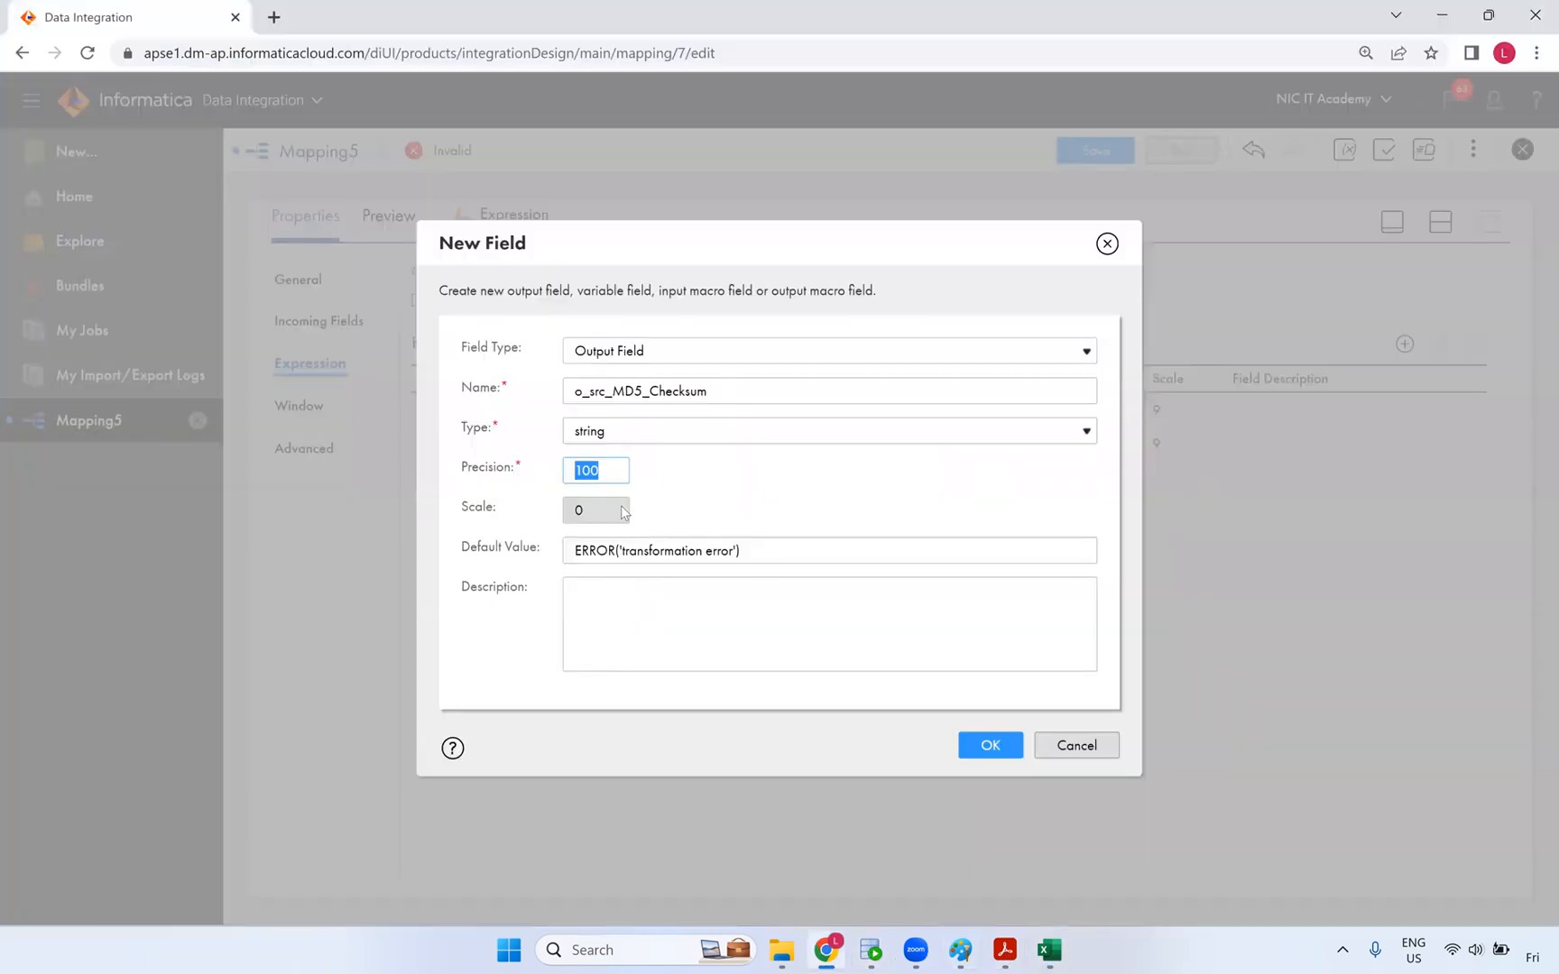
click(993, 753)
click(575, 469)
key(Return)
- Set the o_eff_date expression to sysdate
click(614, 417)
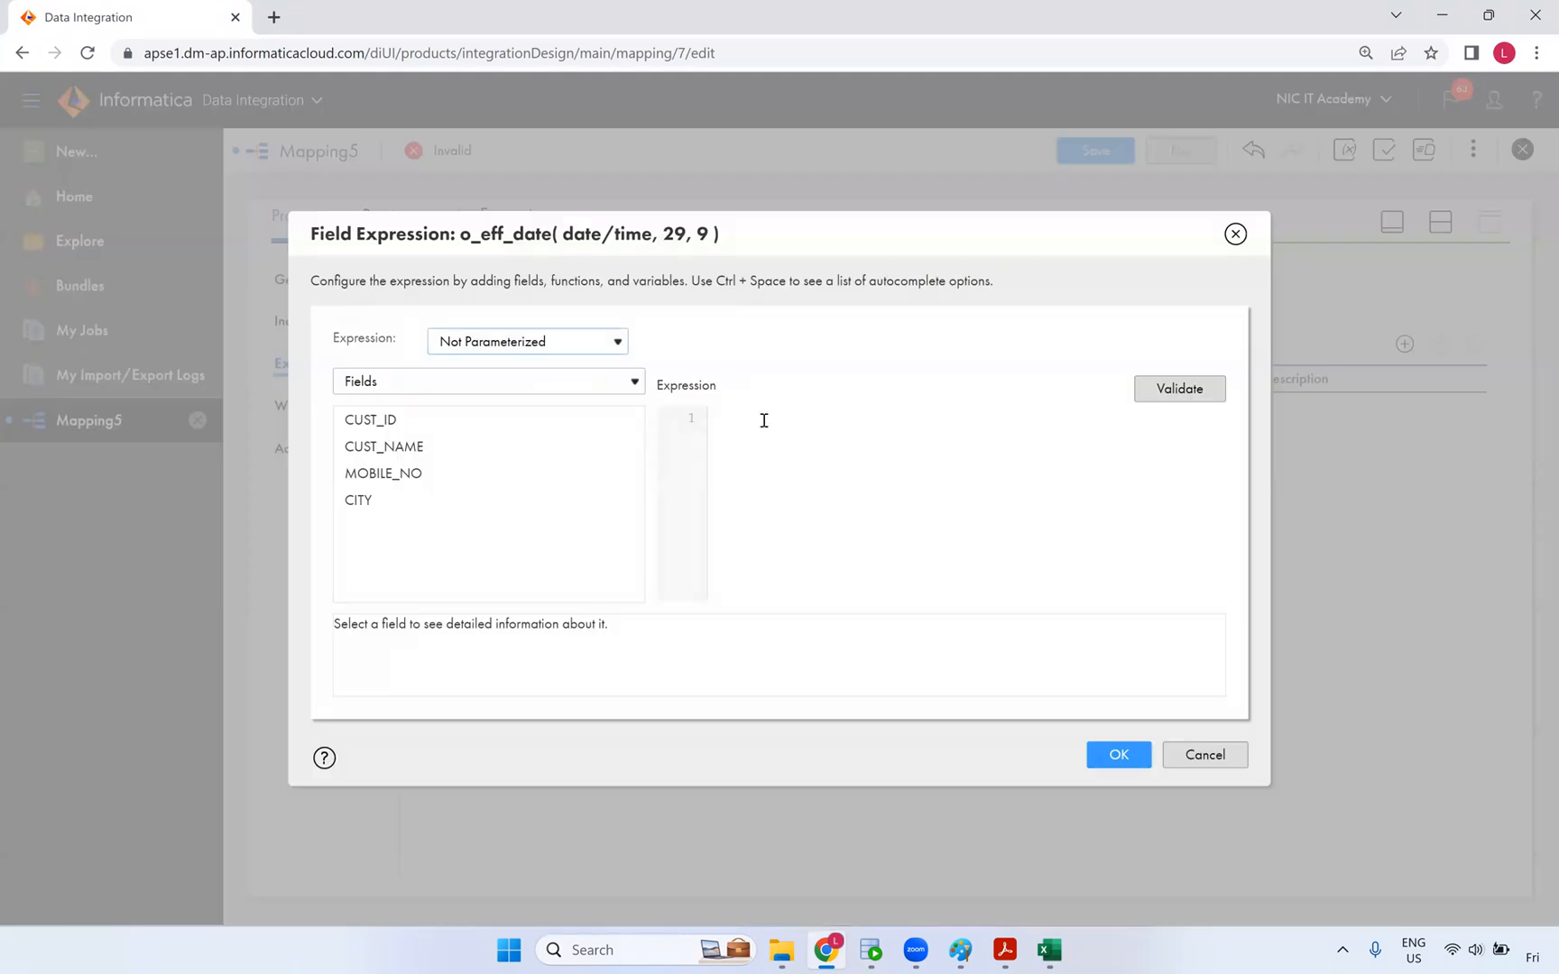
text(syst)
key(ctrl+plus)
key(ctrl+plus)
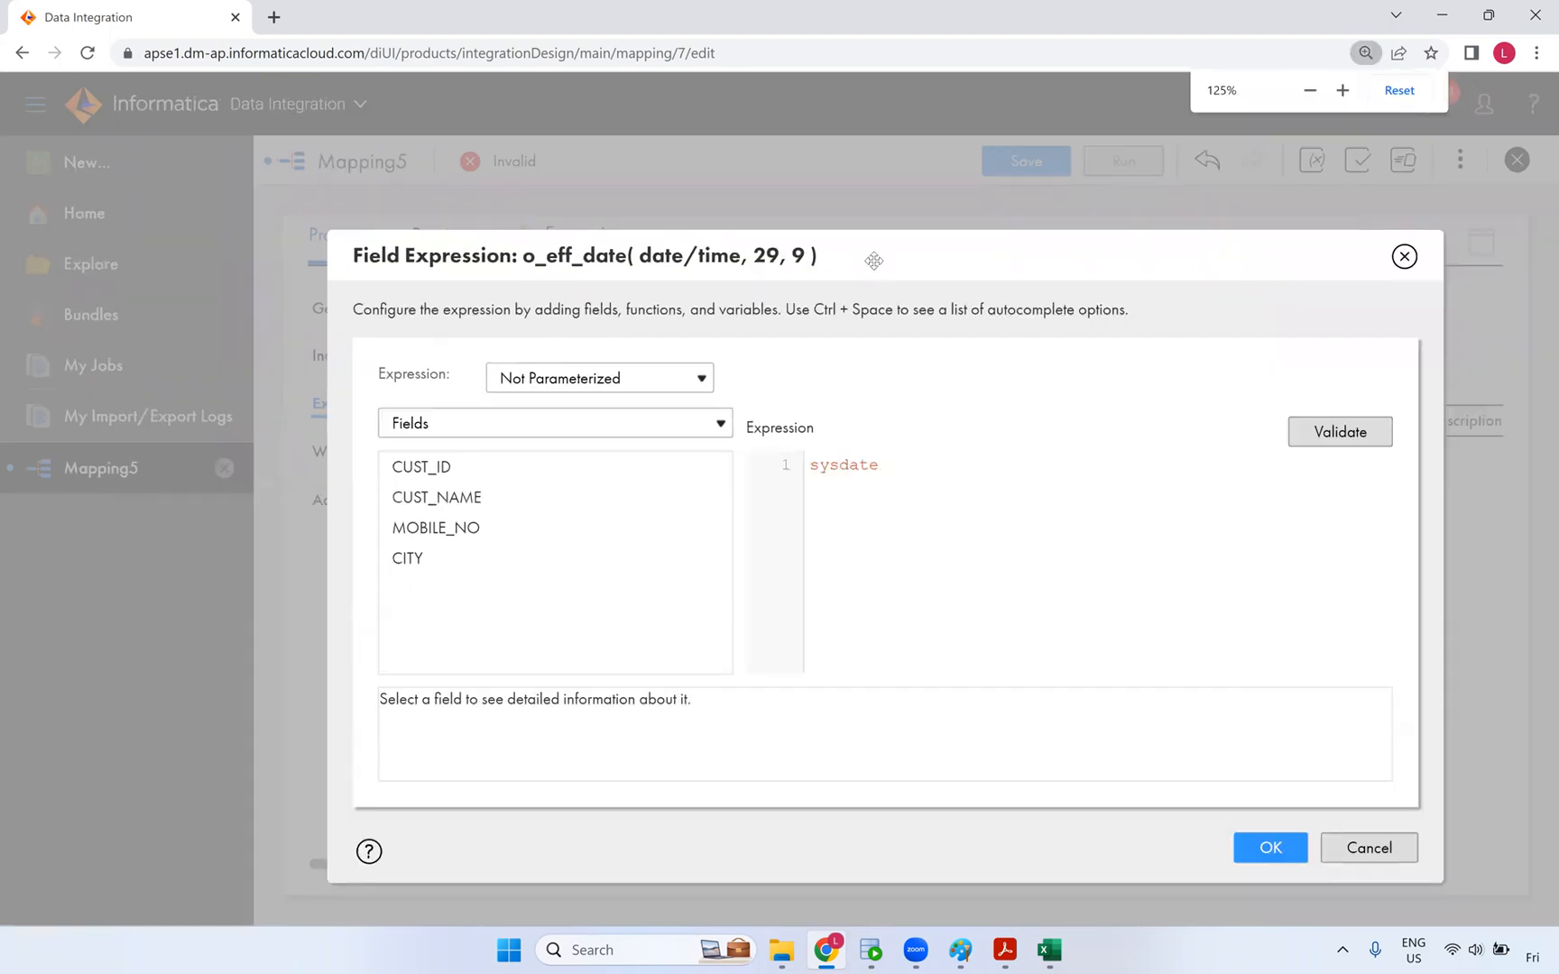
click(1213, 821)
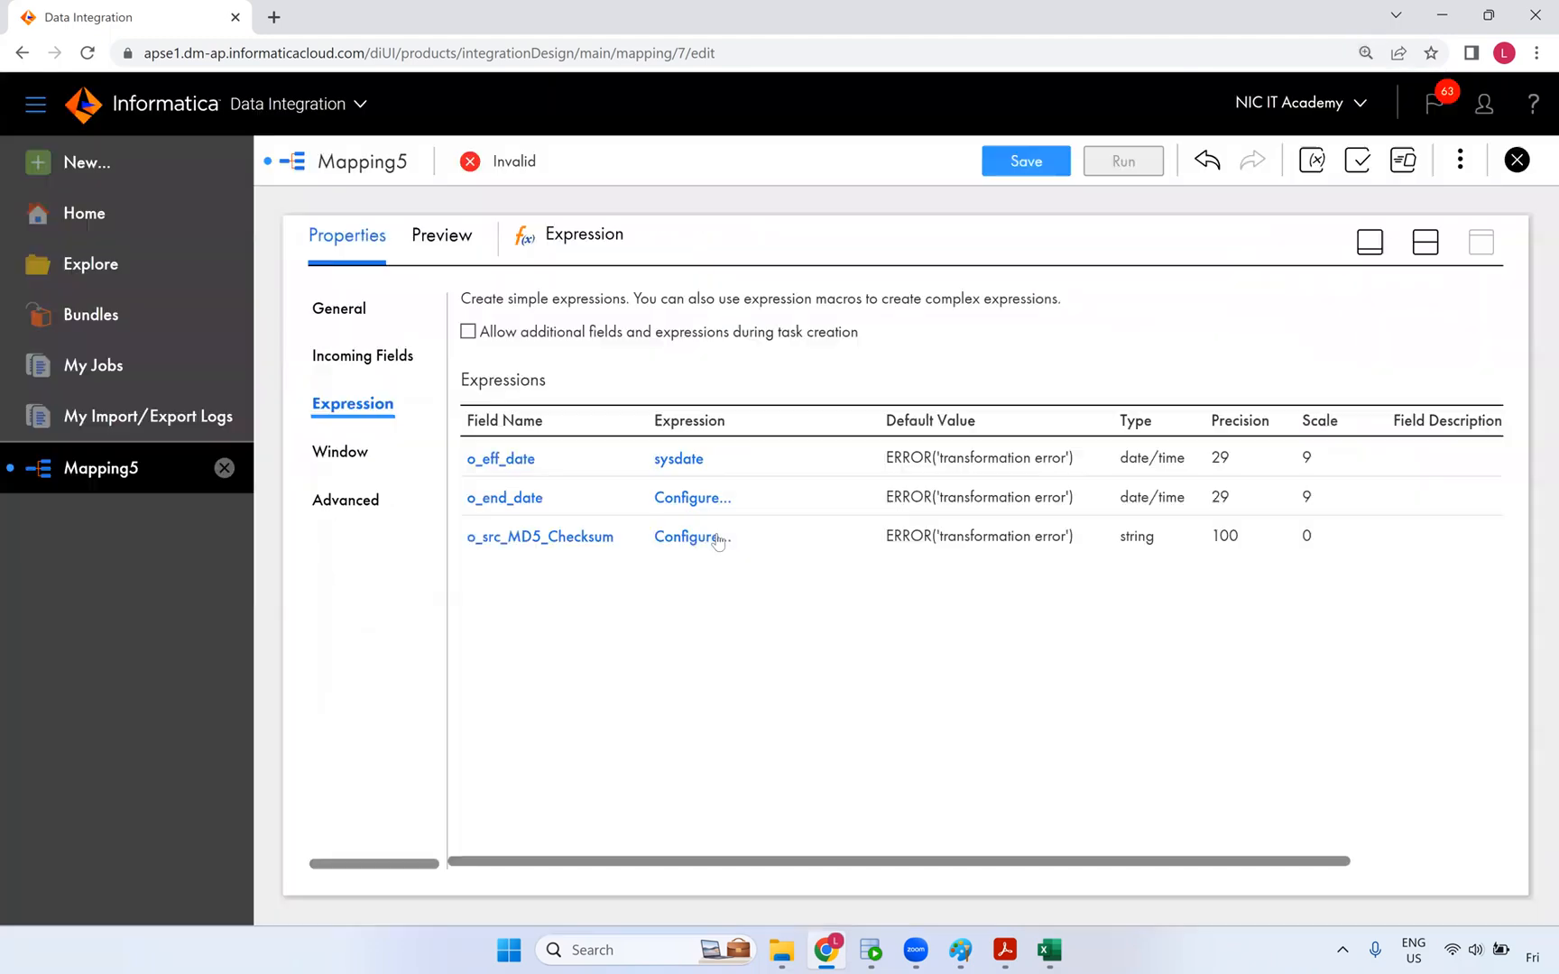
- Set o_end_date to to_date('12/31/9999','mm/dd/yyyy') and validate it
click(693, 498)
click(736, 406)
text(to_)
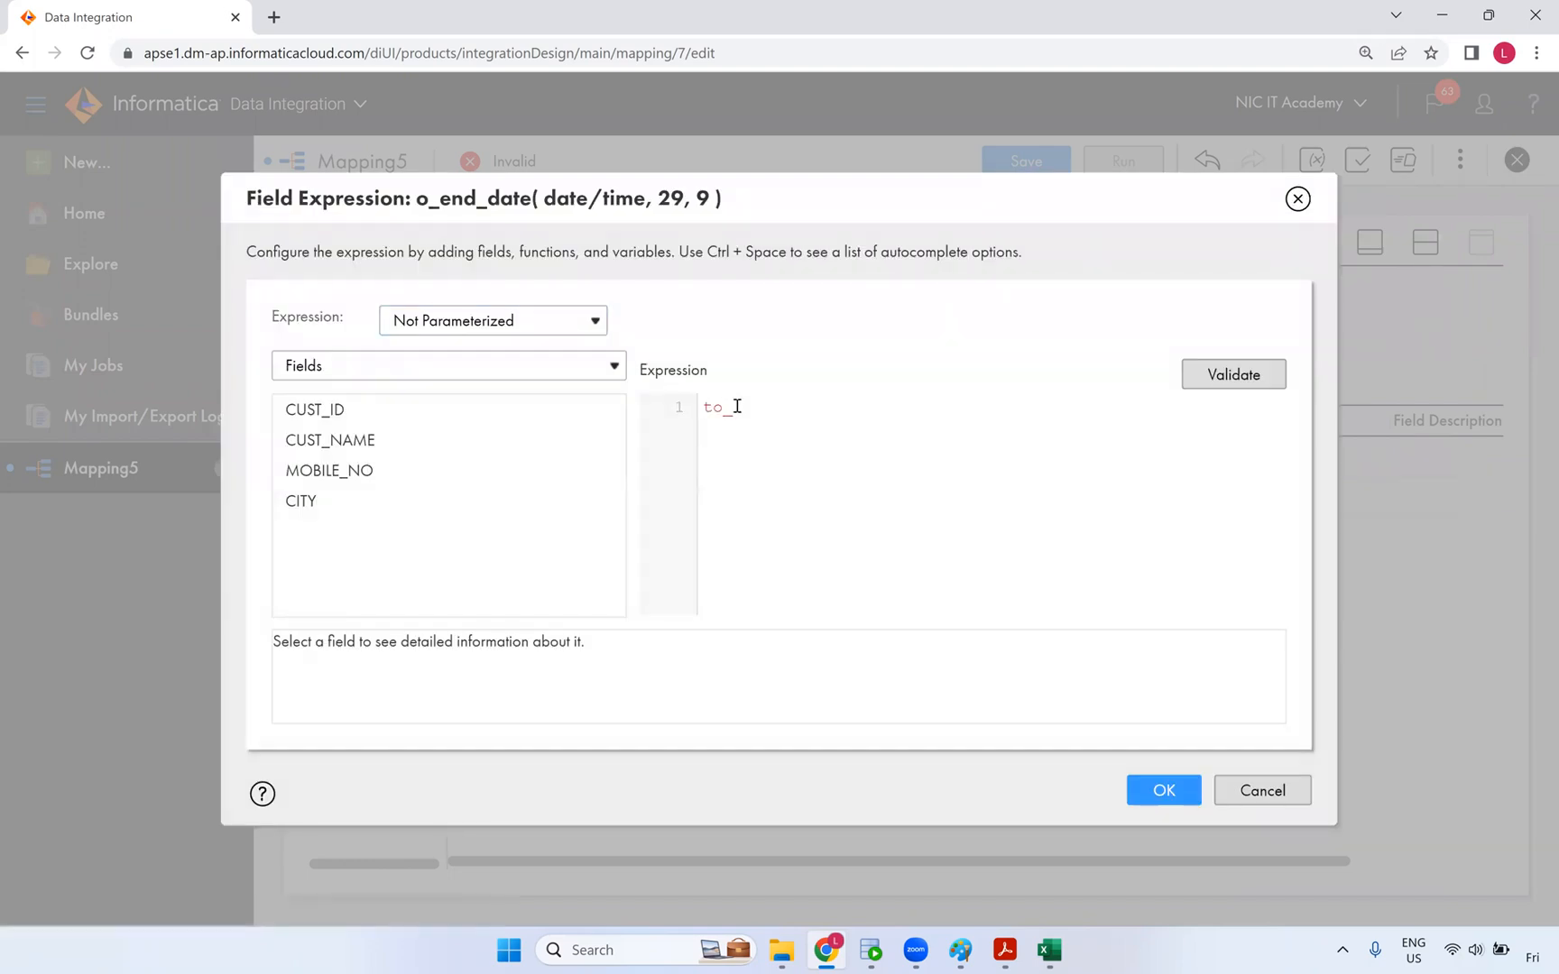
text(date('12/31/9999','mm/dd/yyyy)
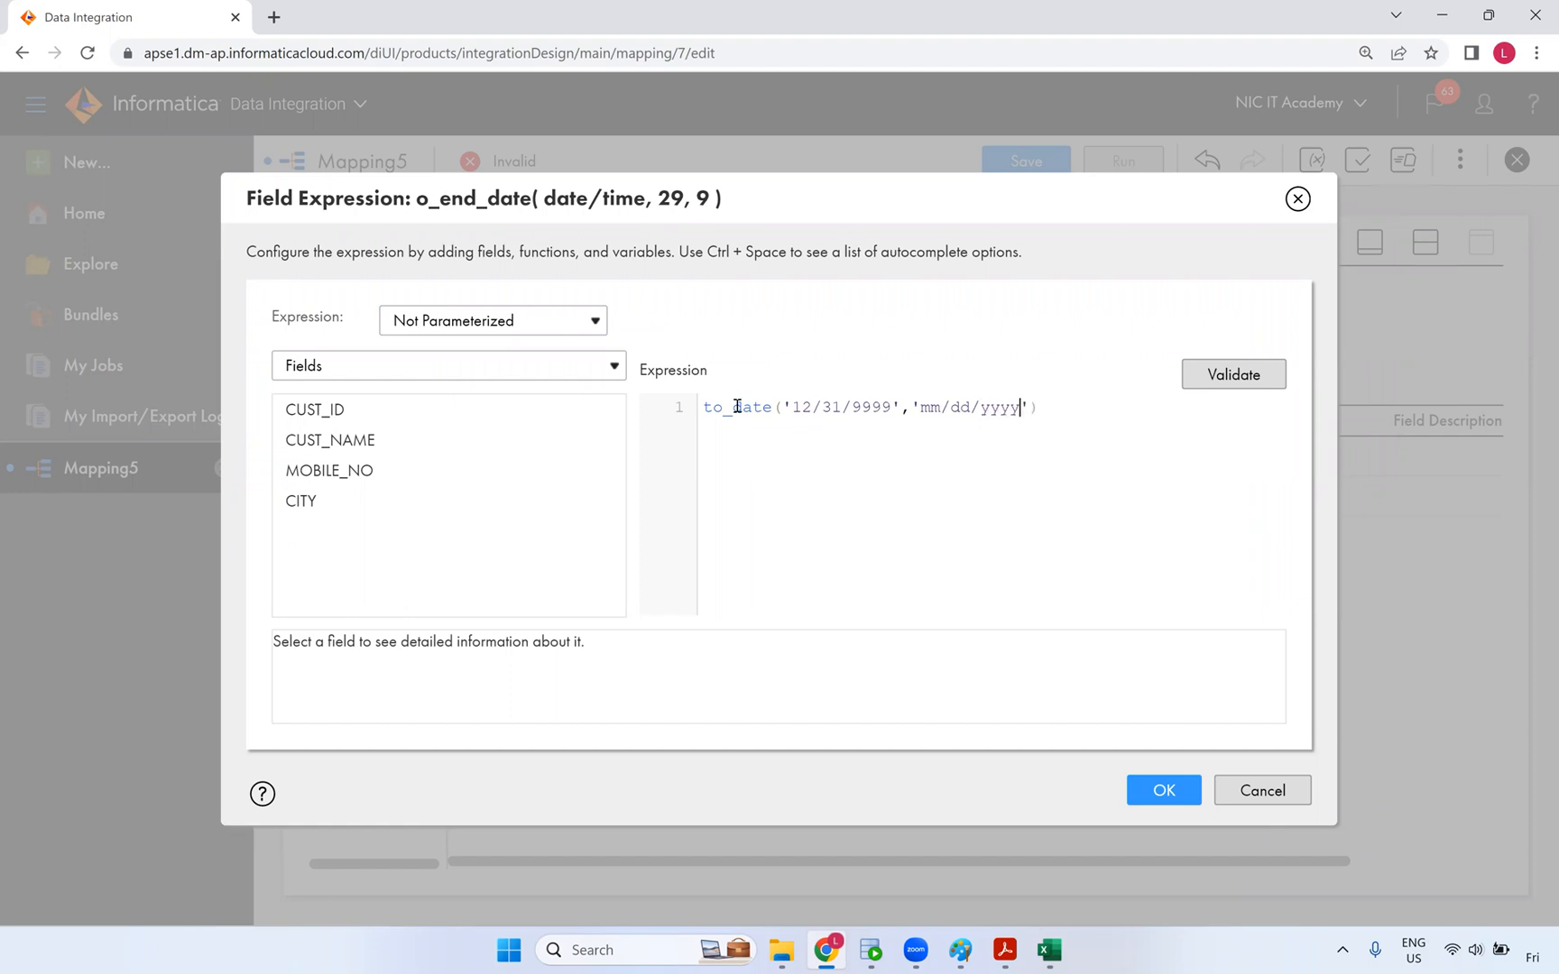
click(1216, 384)
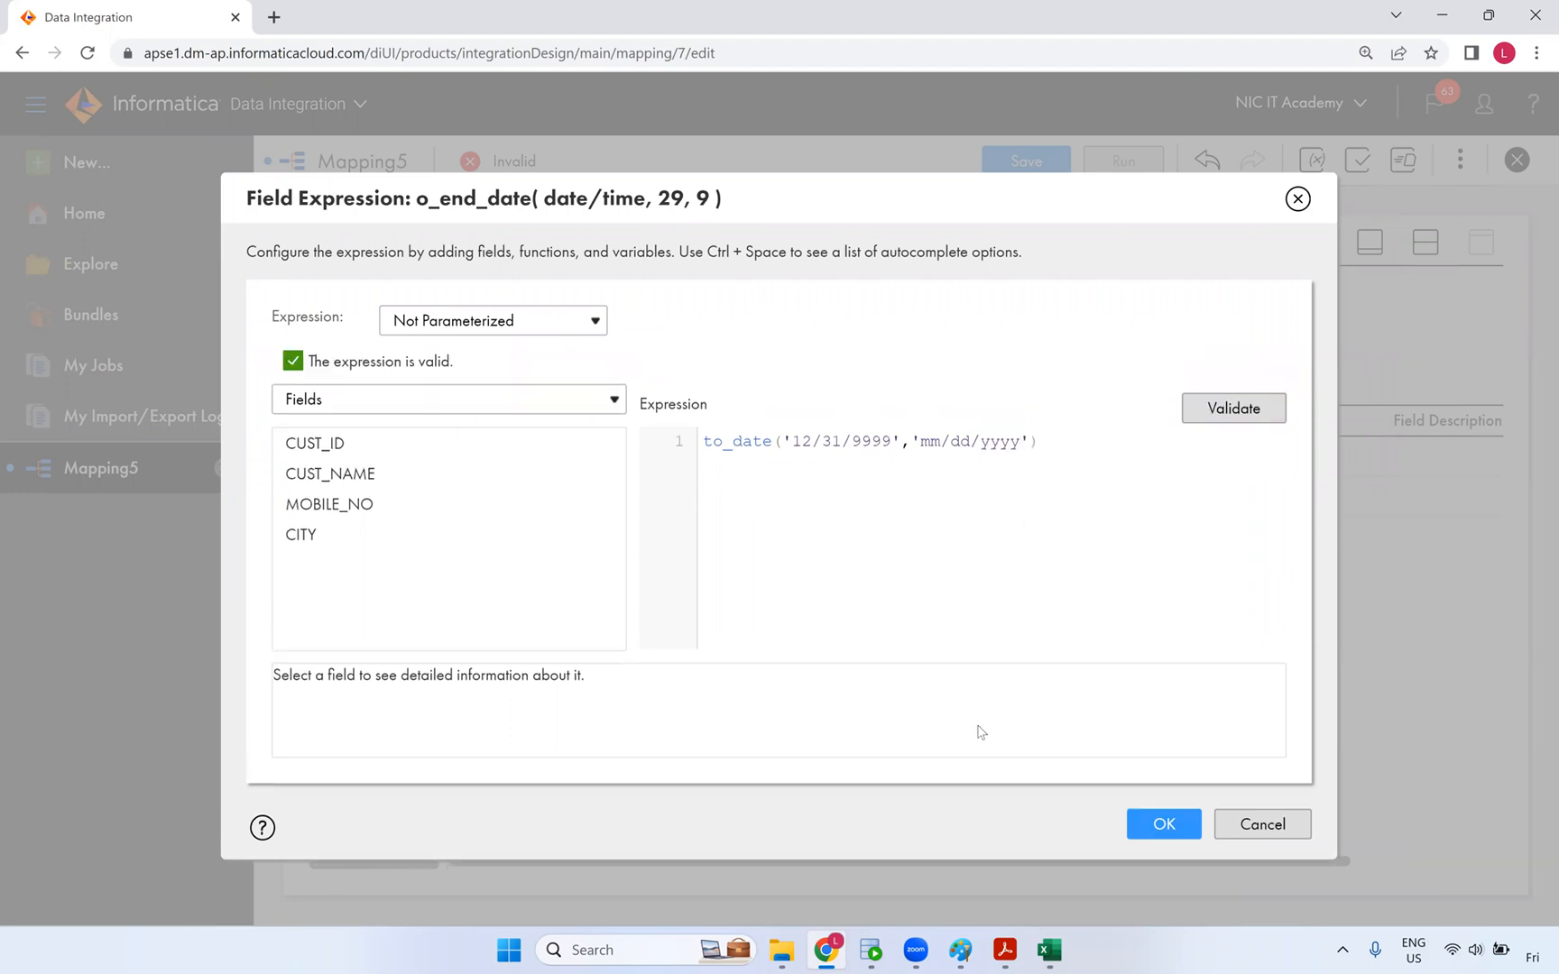
click(1164, 823)
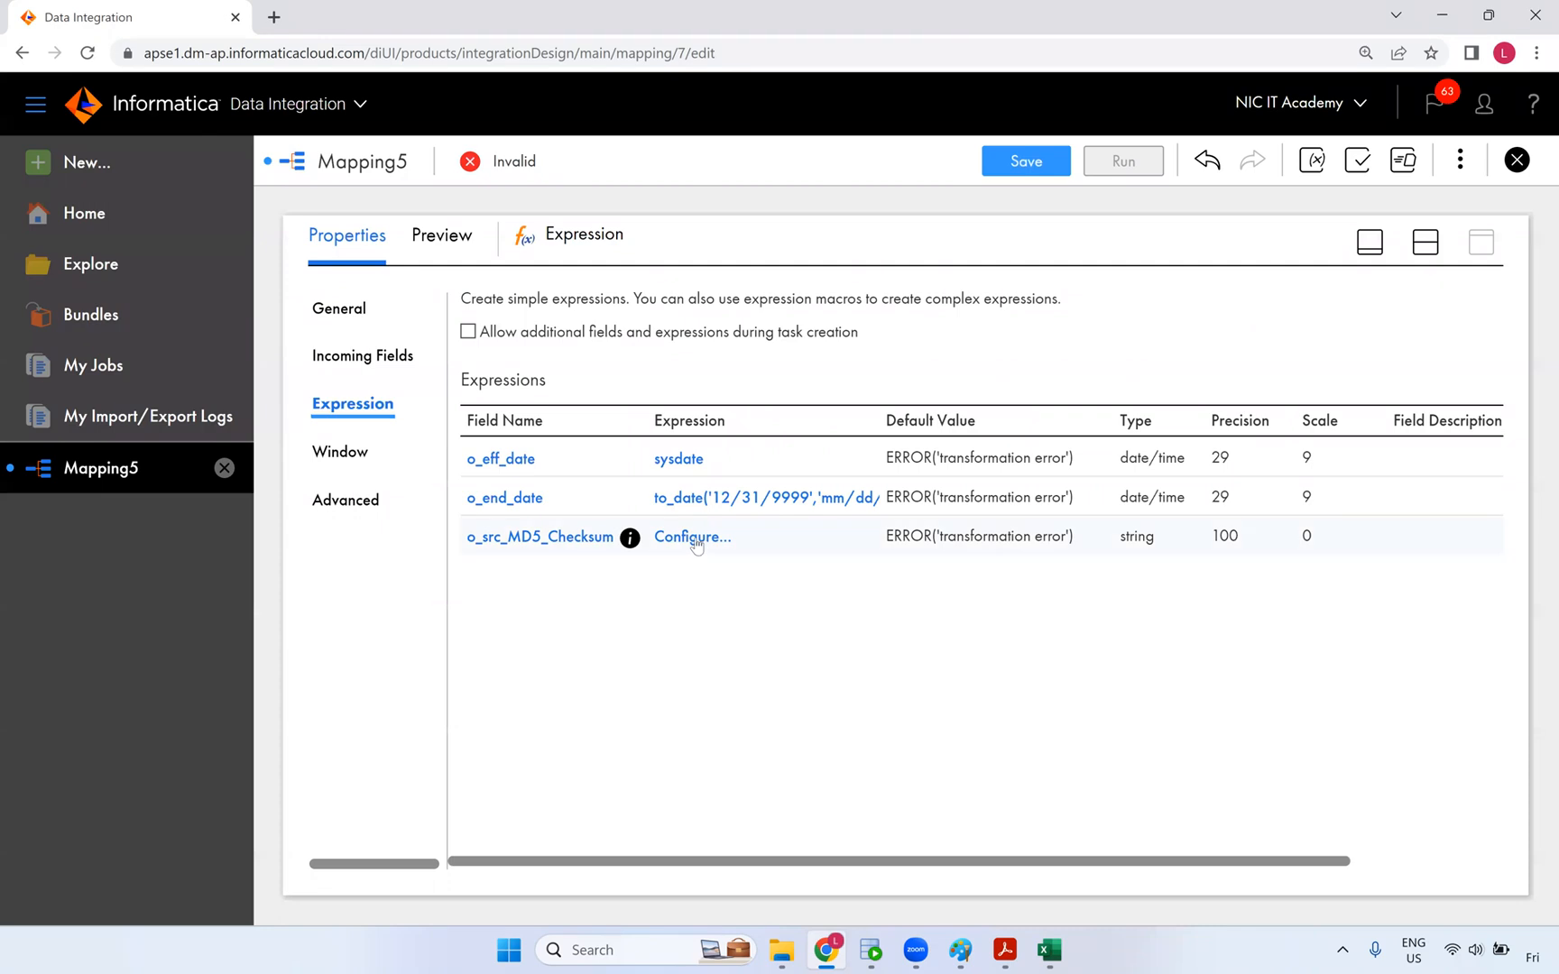
- Open the o_src_MD5_Checksum expression editor and browse the built-in function categories
click(713, 538)
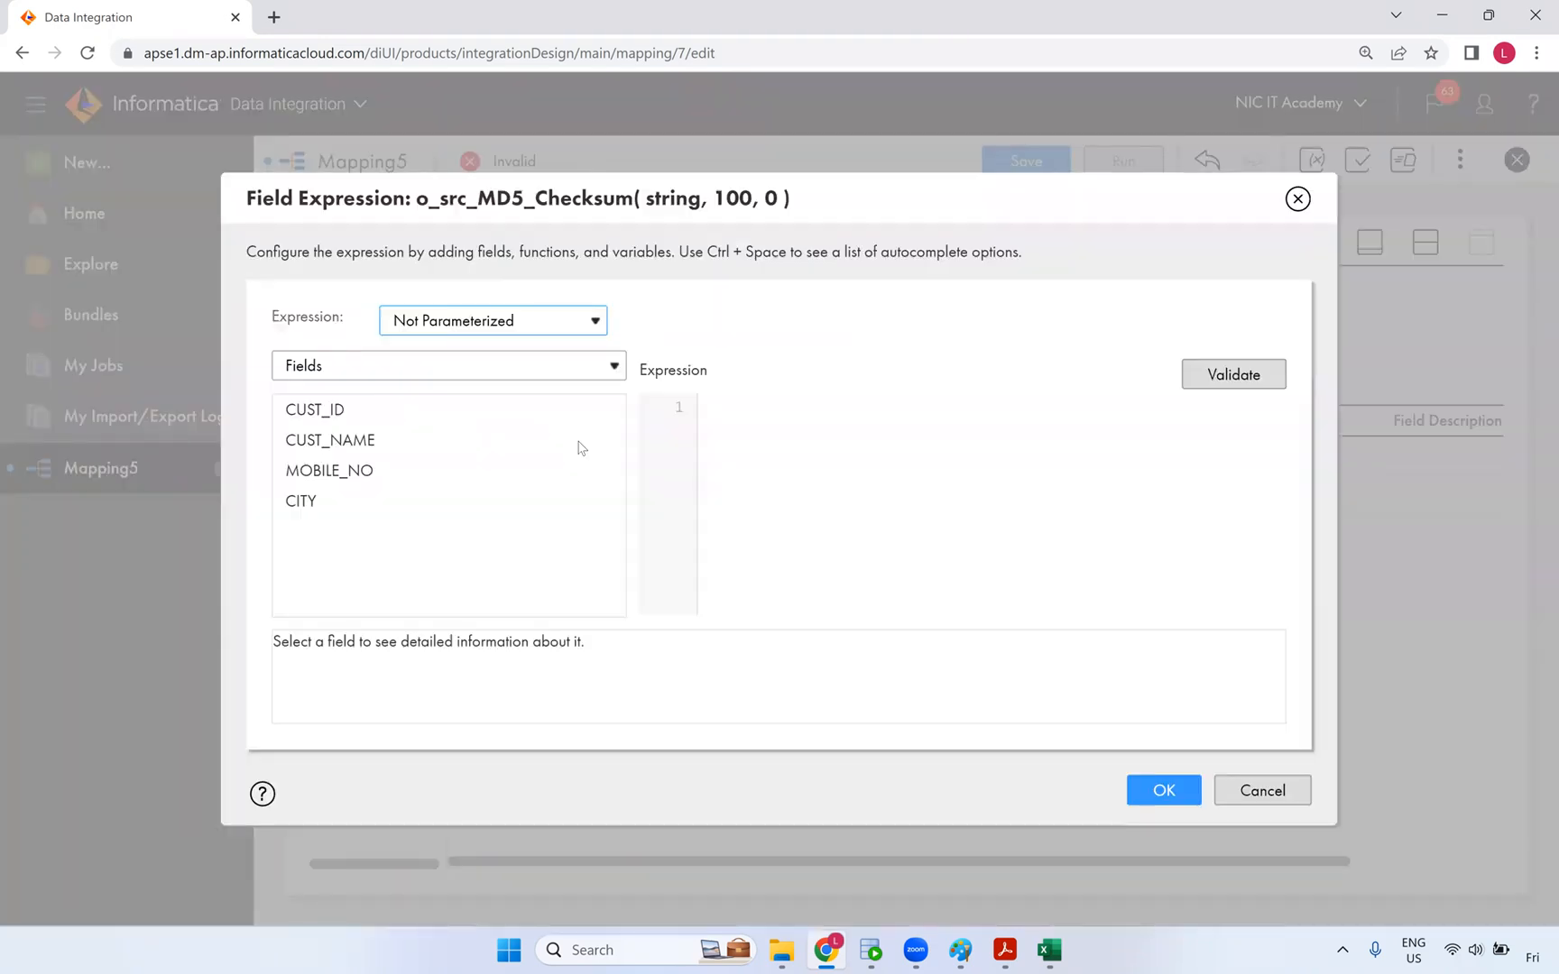
click(375, 370)
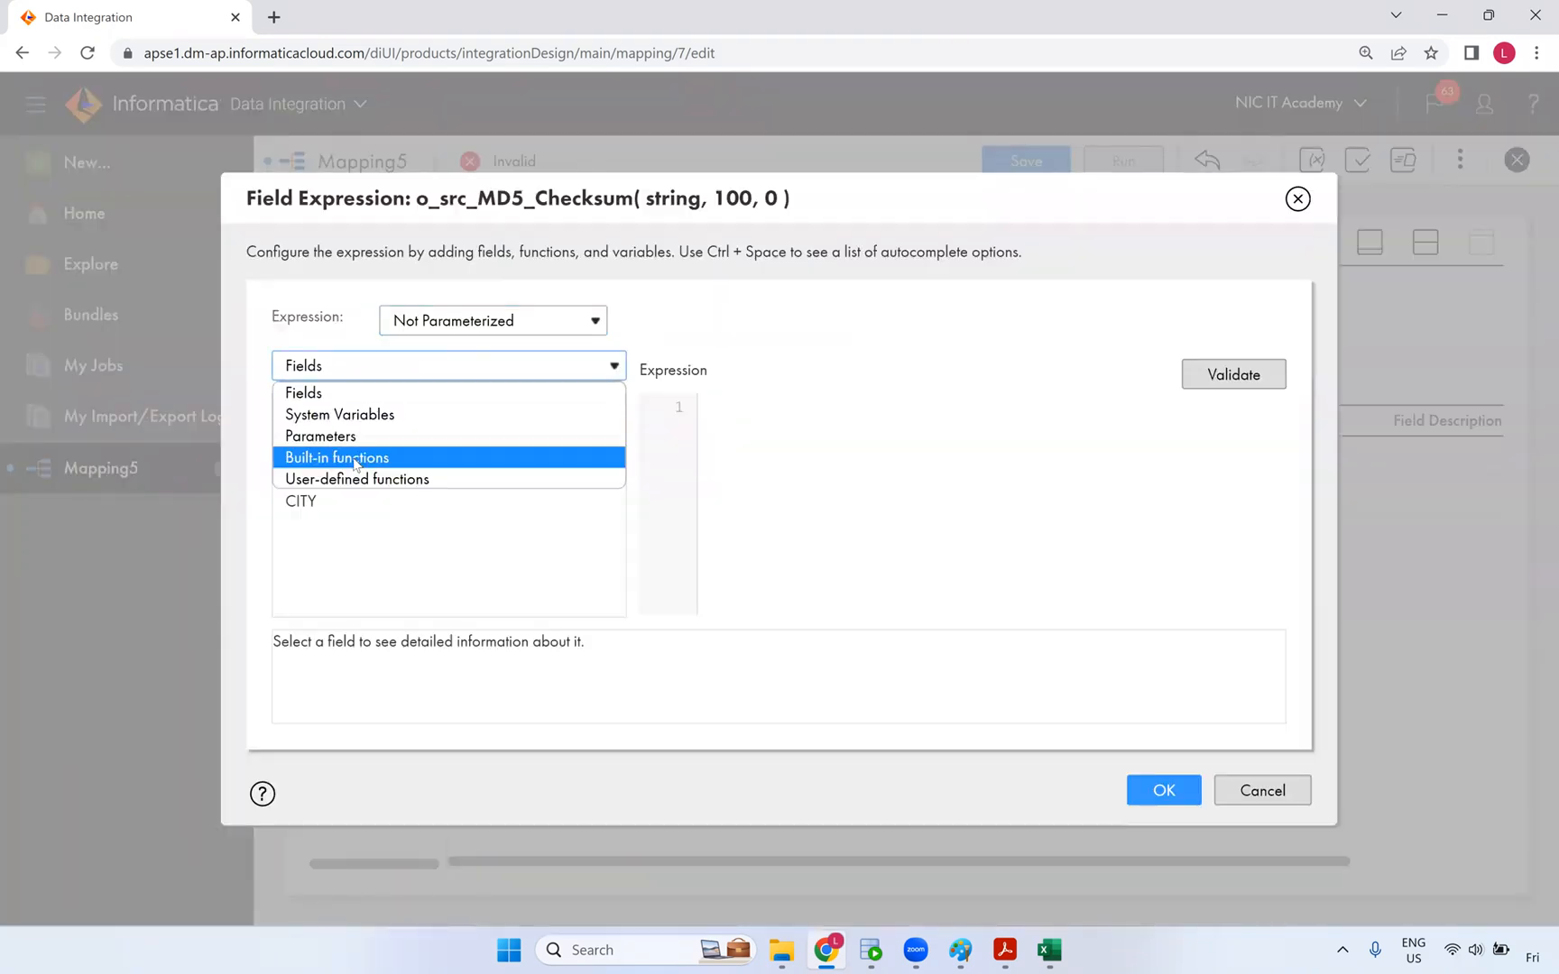
click(355, 460)
scroll(388, 510, down, 2)
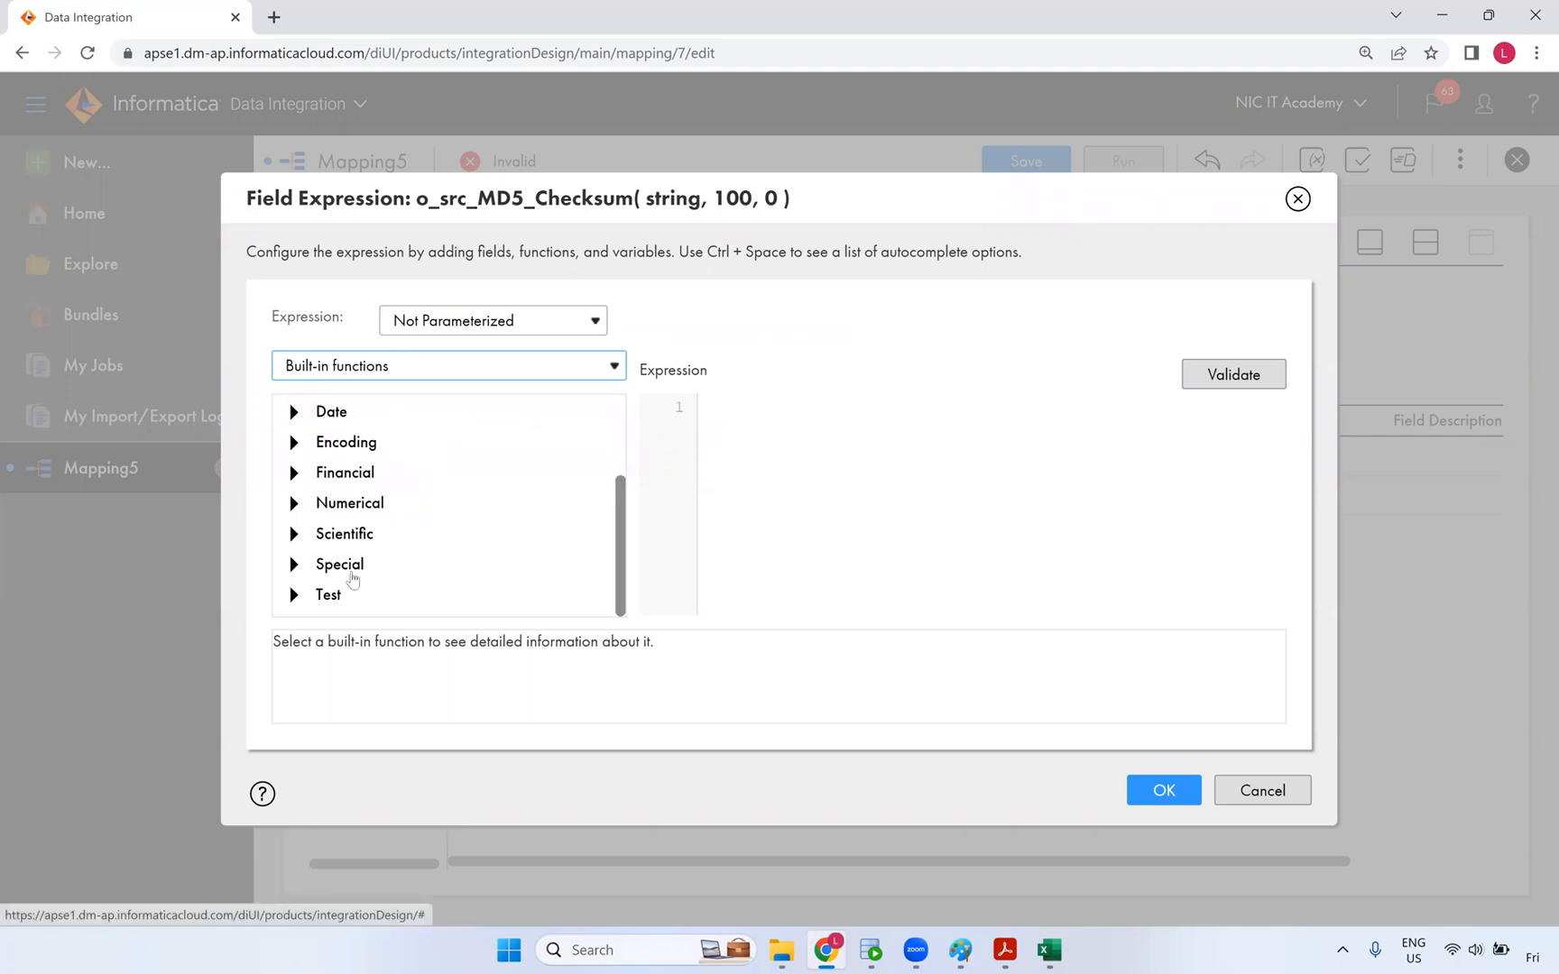
click(296, 567)
scroll(452, 539, down, 3)
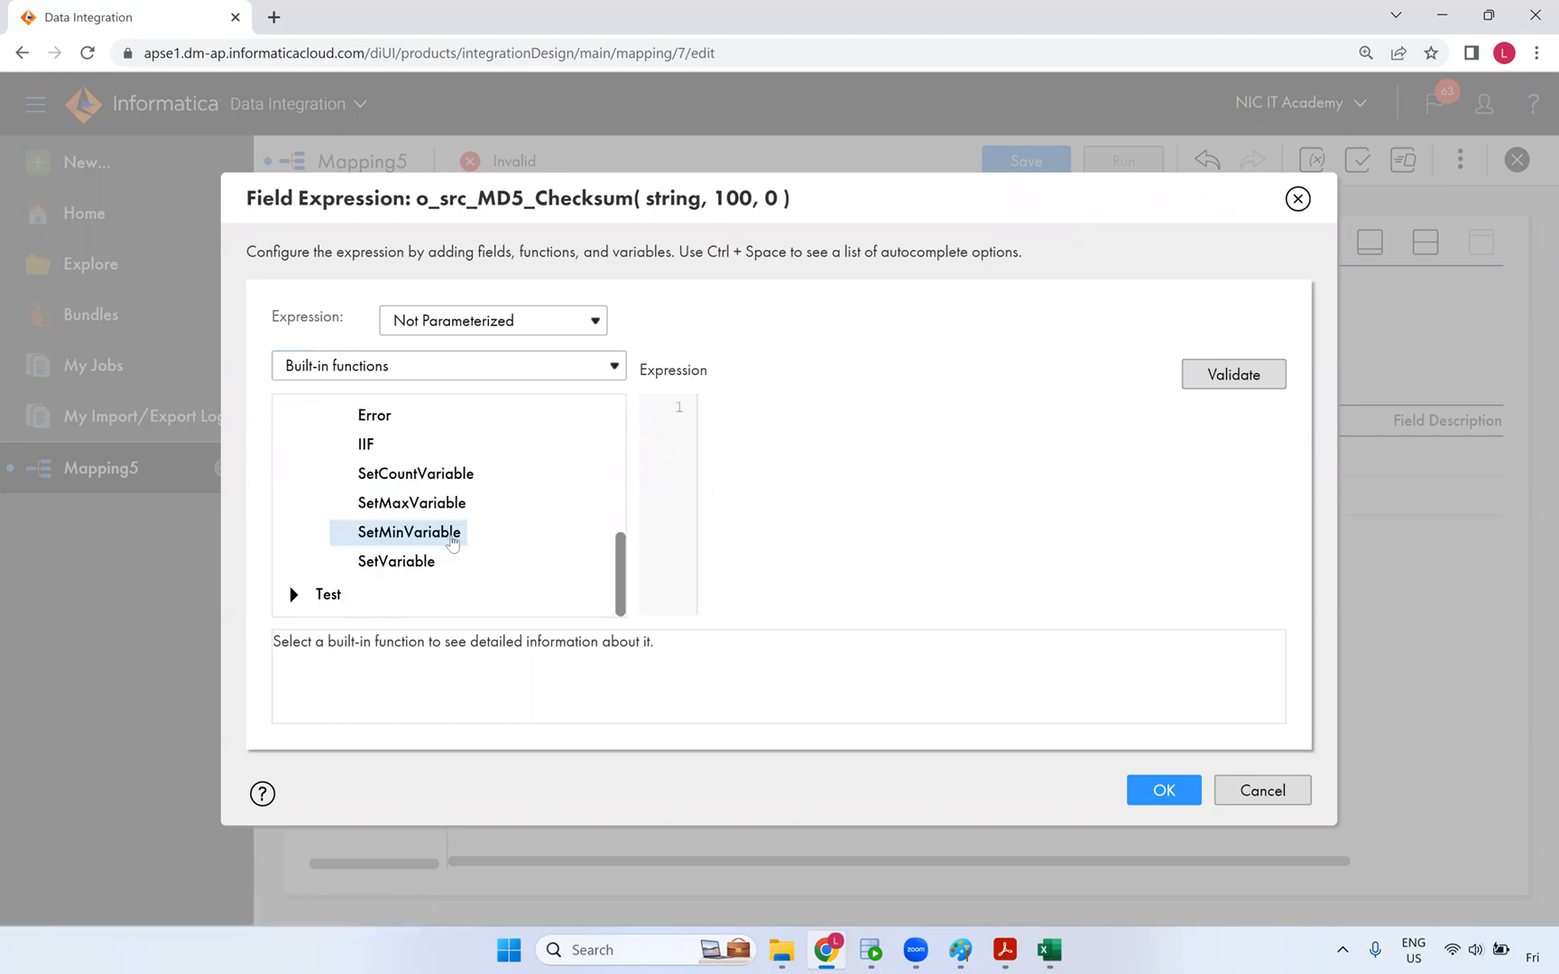
scroll(466, 540, up, 3)
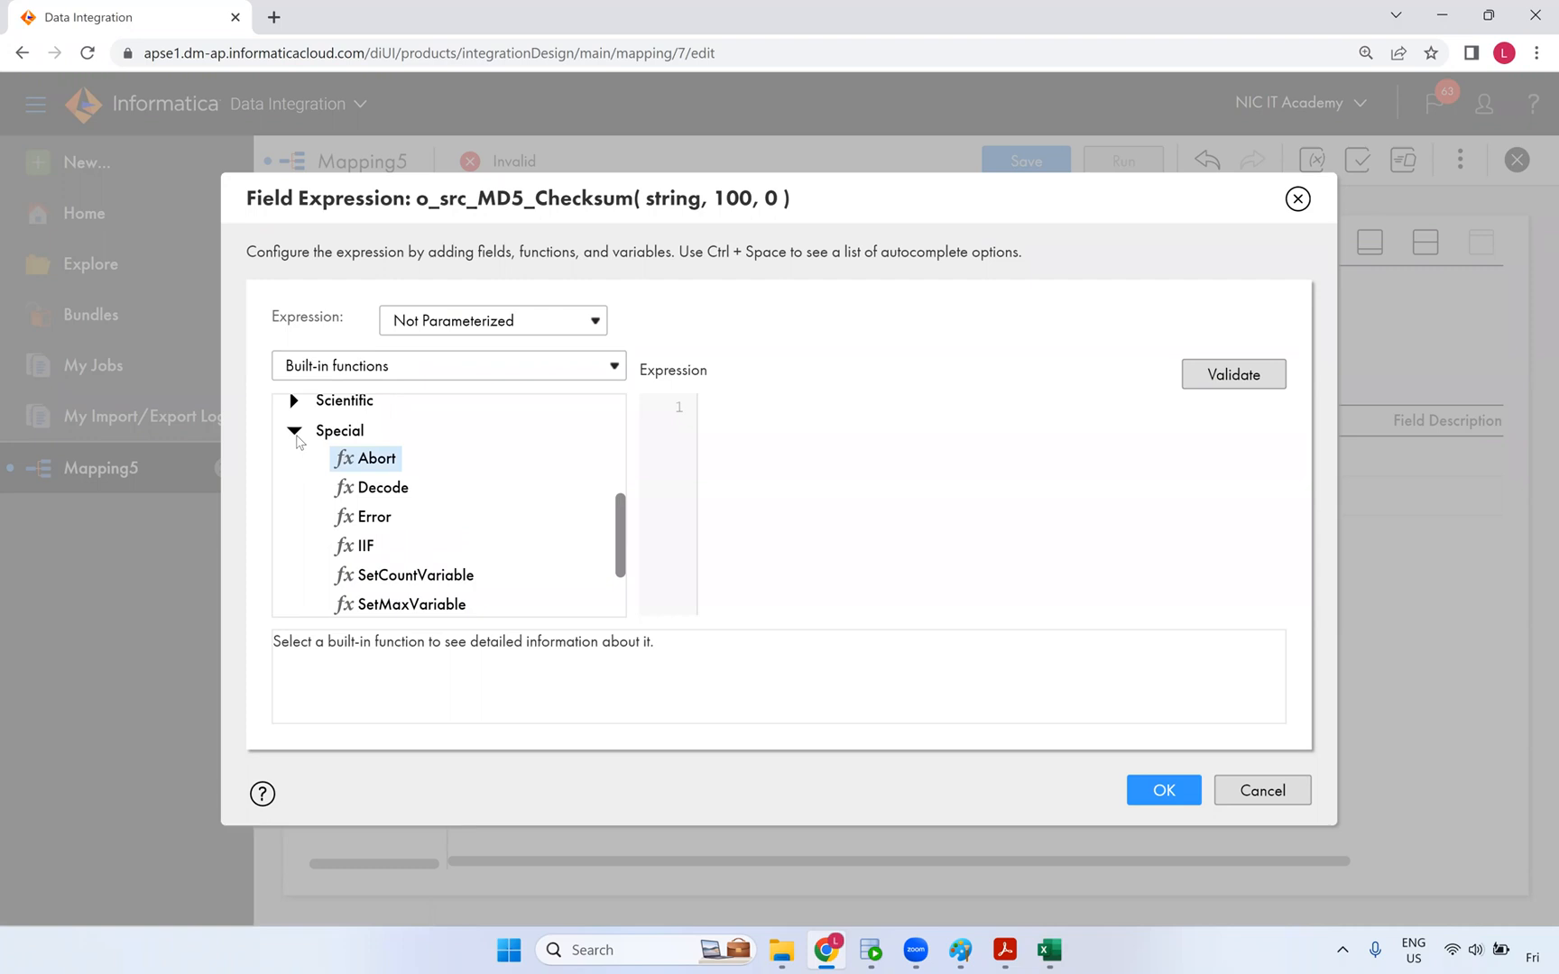
click(294, 431)
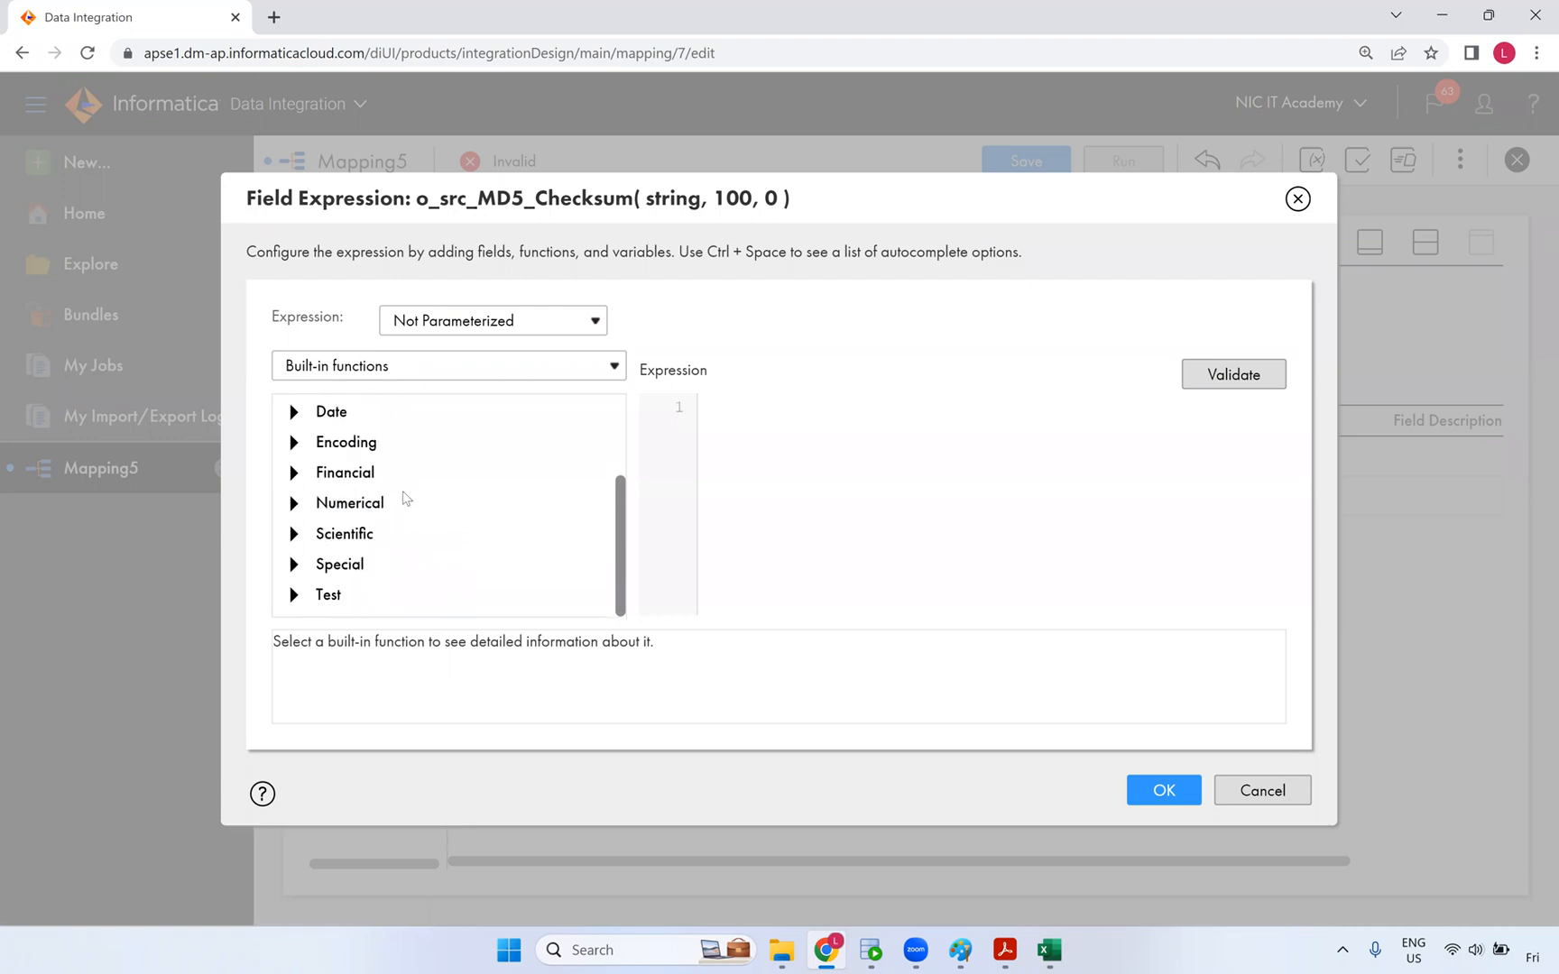
scroll(397, 502, up, 3)
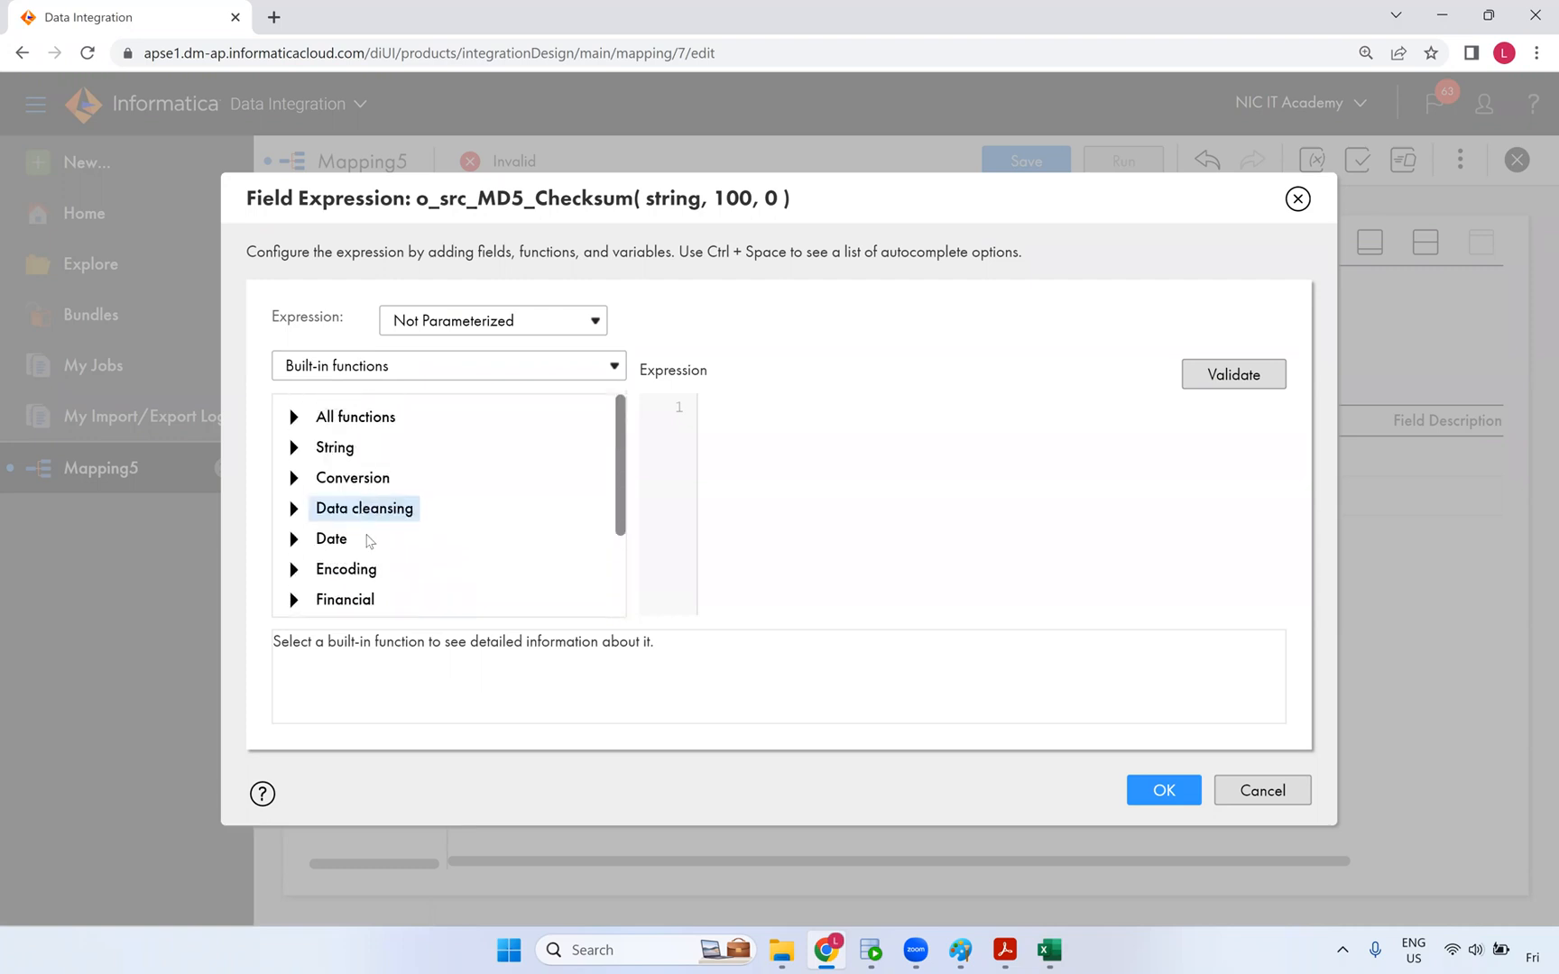
- Insert MD5 from All functions and select its value placeholder
click(298, 421)
scroll(449, 500, down, 2)
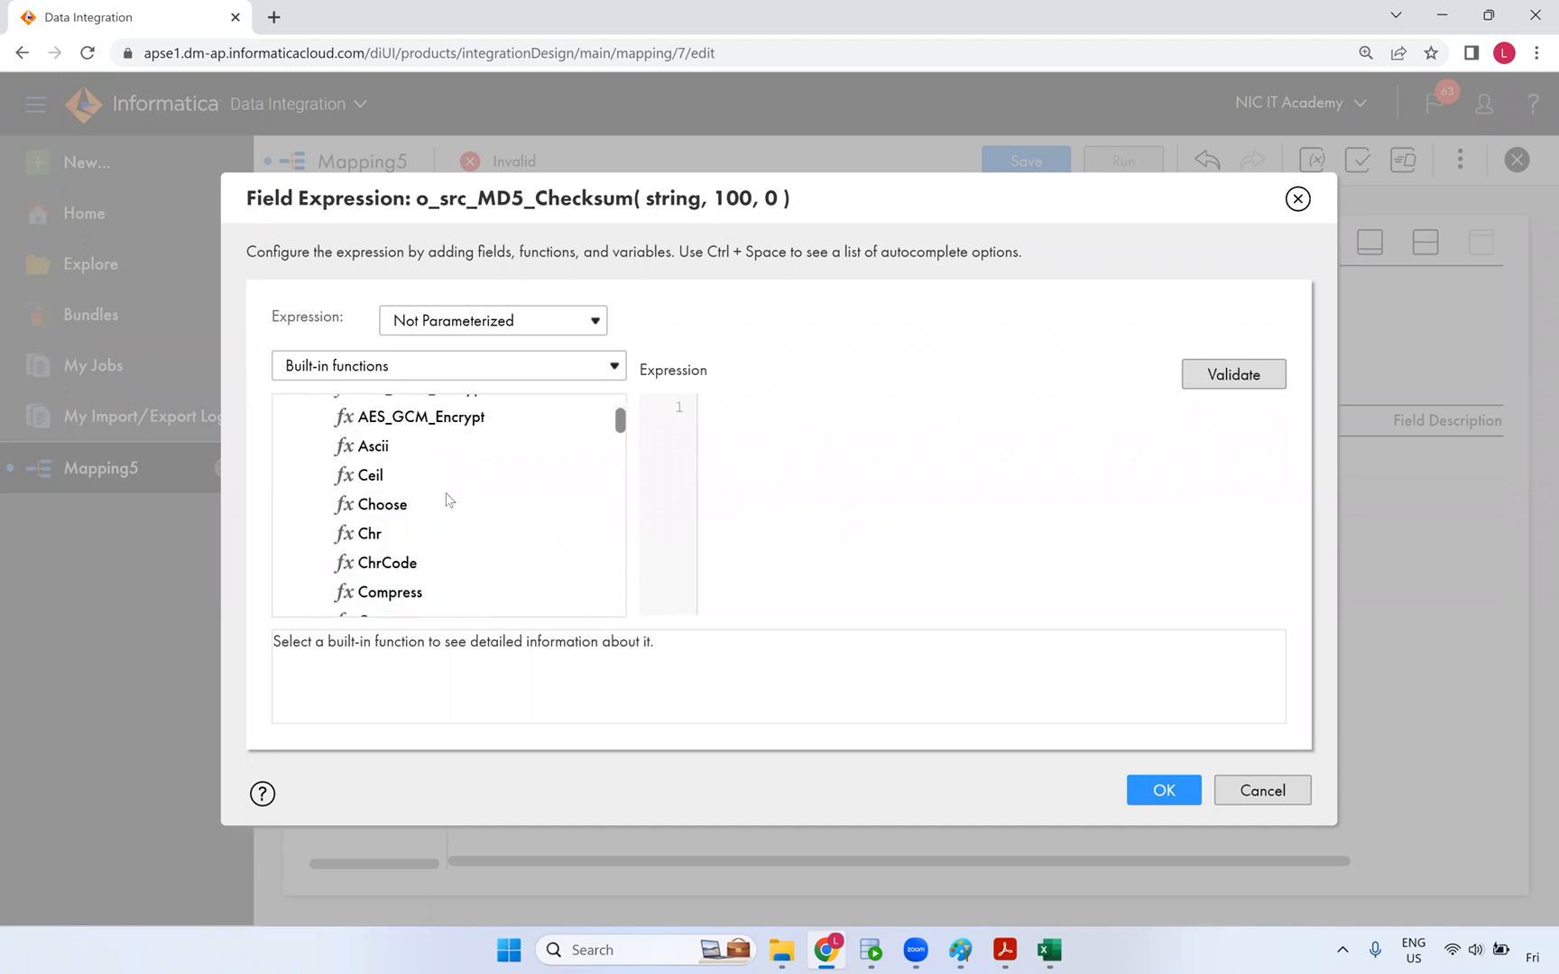
scroll(446, 498, down, 3)
scroll(435, 540, down, 2)
scroll(428, 548, down, 5)
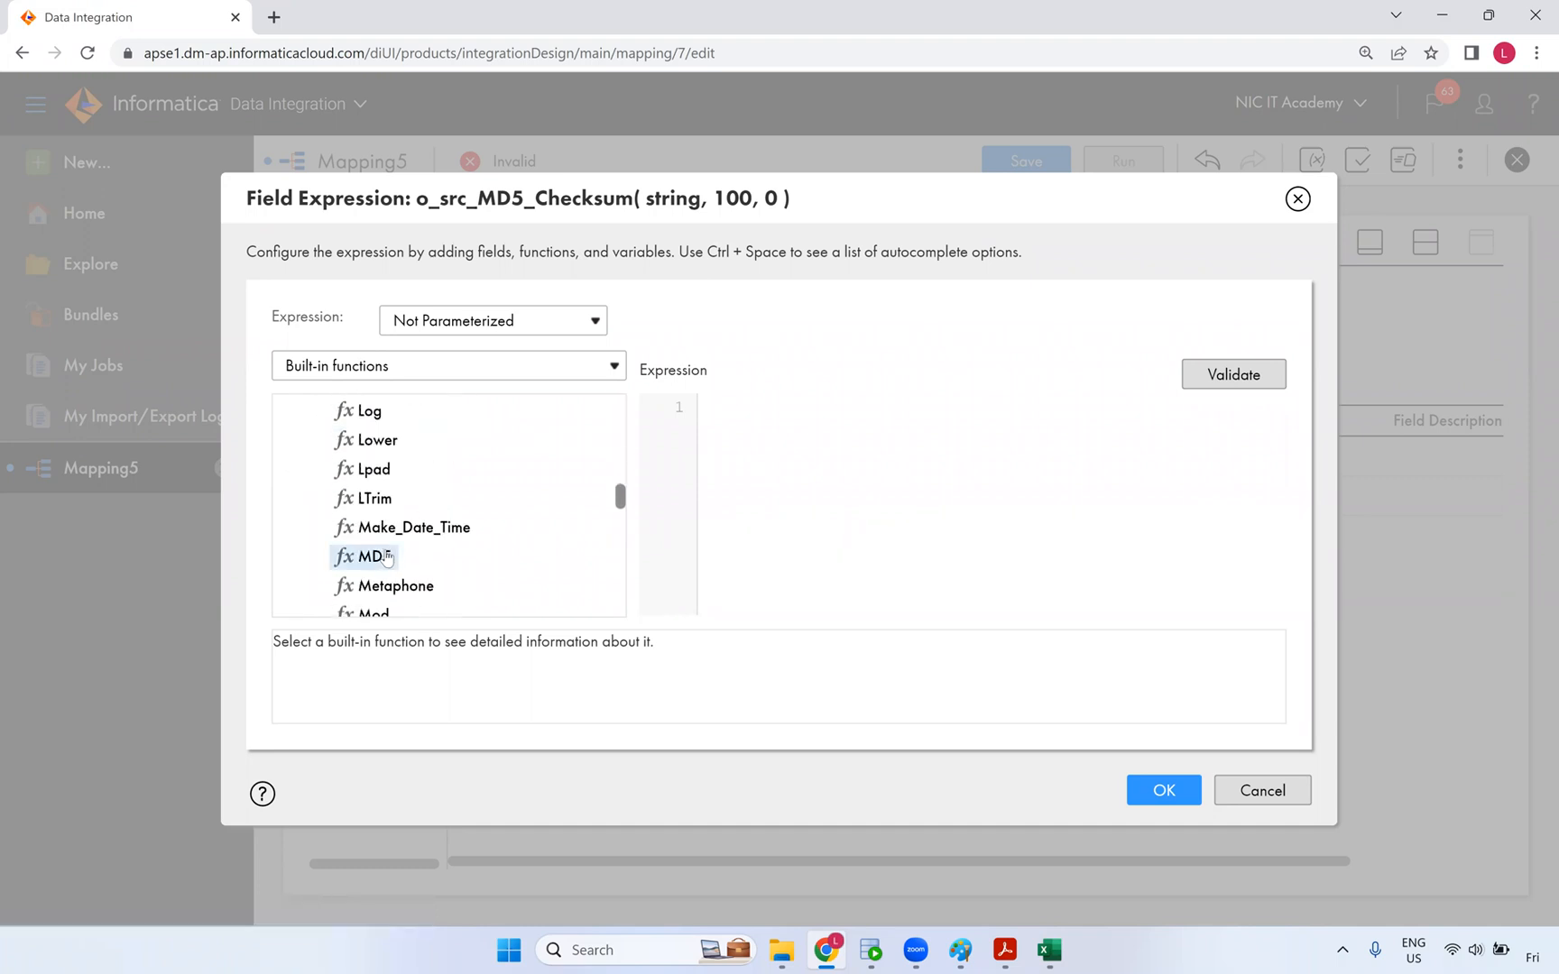
double_click(386, 556)
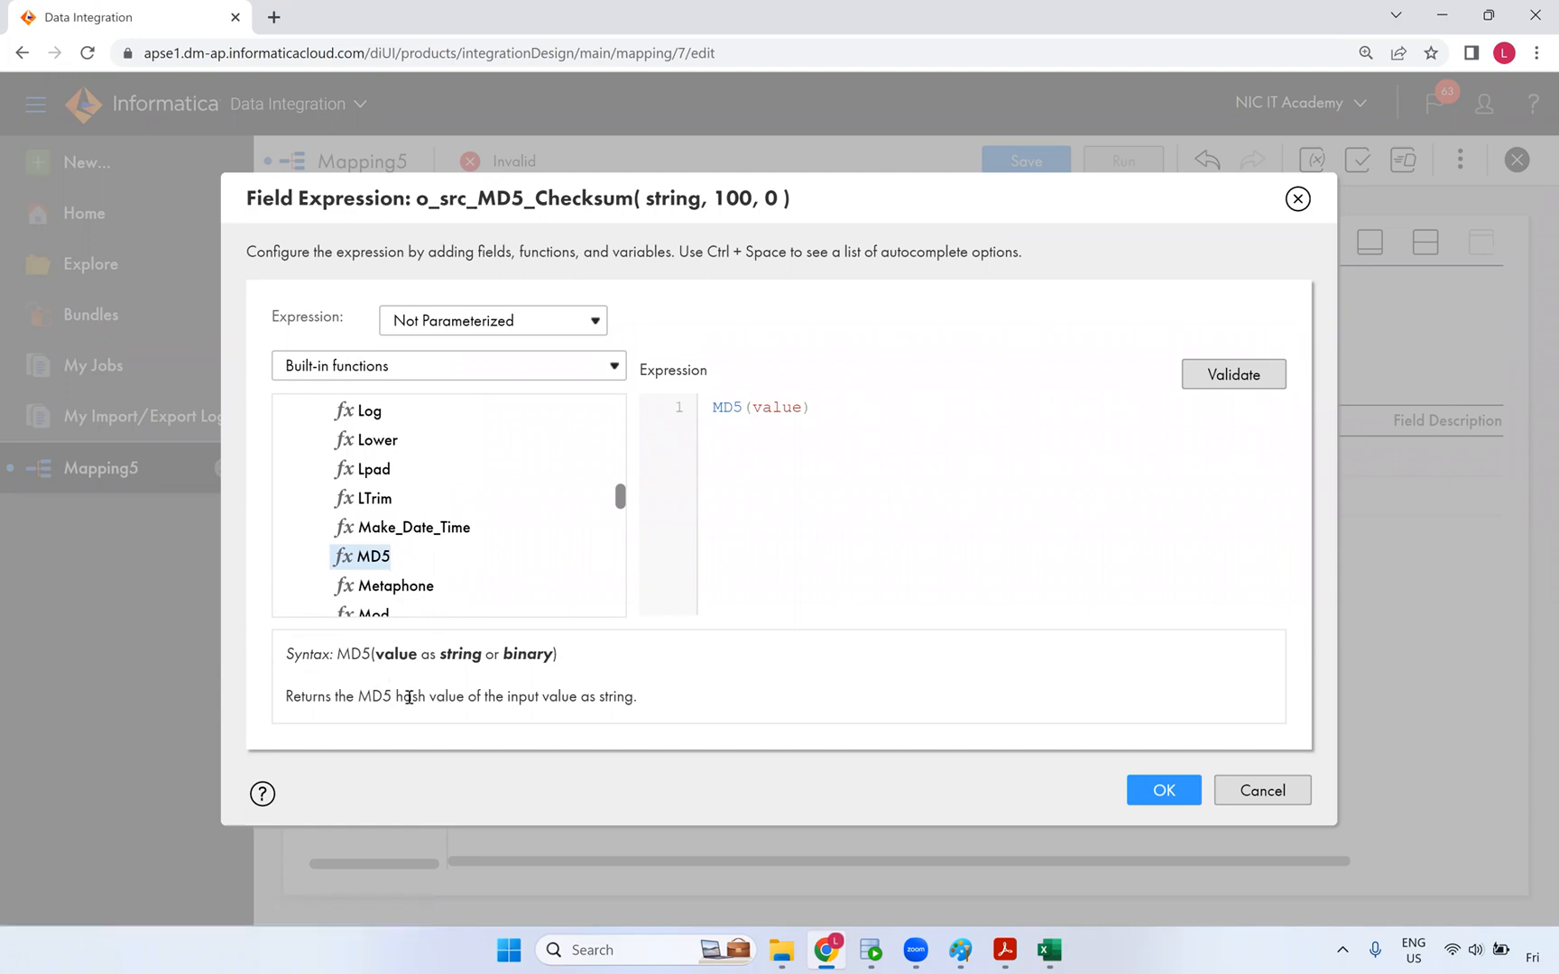
drag(377, 697, 617, 700)
click(757, 409)
double_click(767, 414)
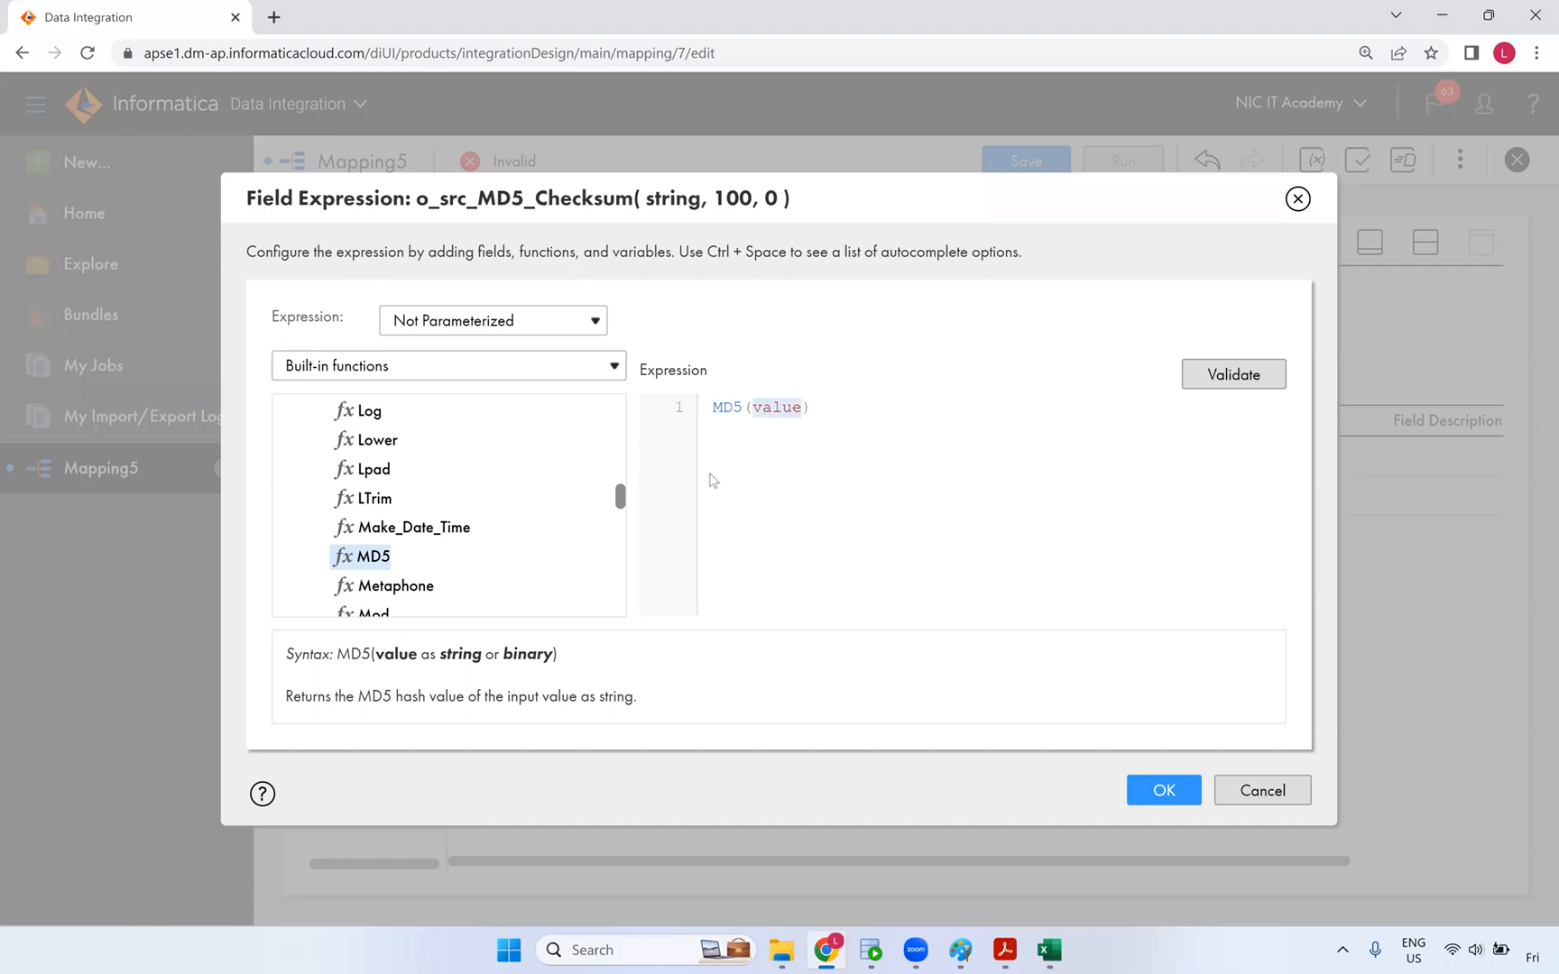
- Build the checksum expression concatenating CUST_ID, CUST_NAME, MOBILE_NO and CITY with ||
click(434, 372)
click(379, 395)
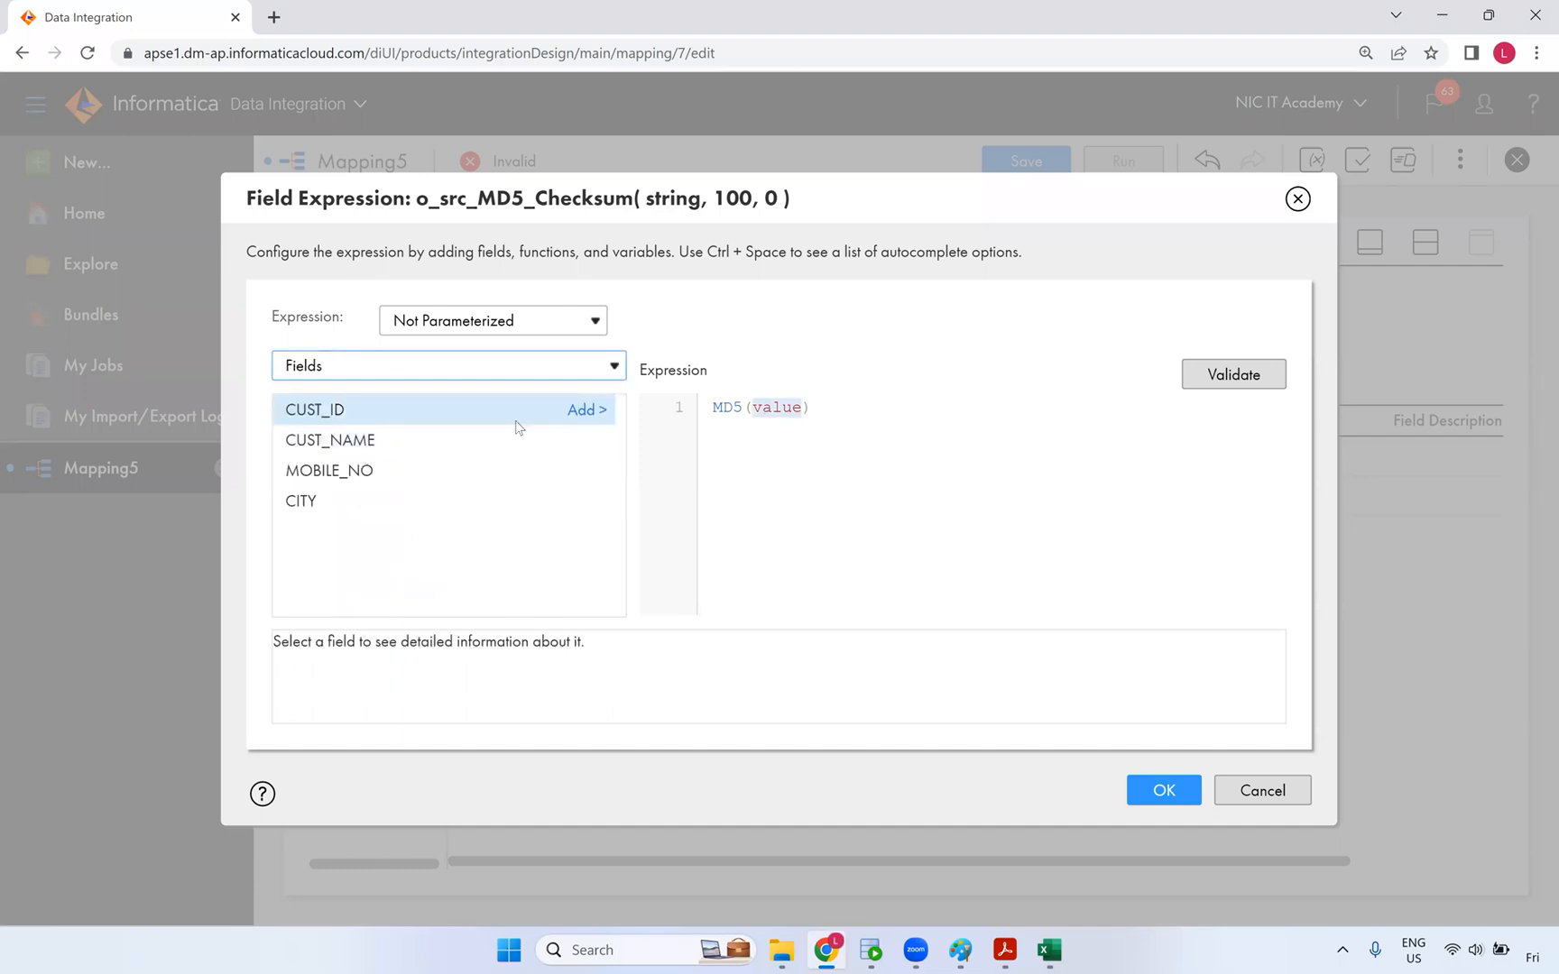
click(582, 411)
click(822, 408)
text(||)
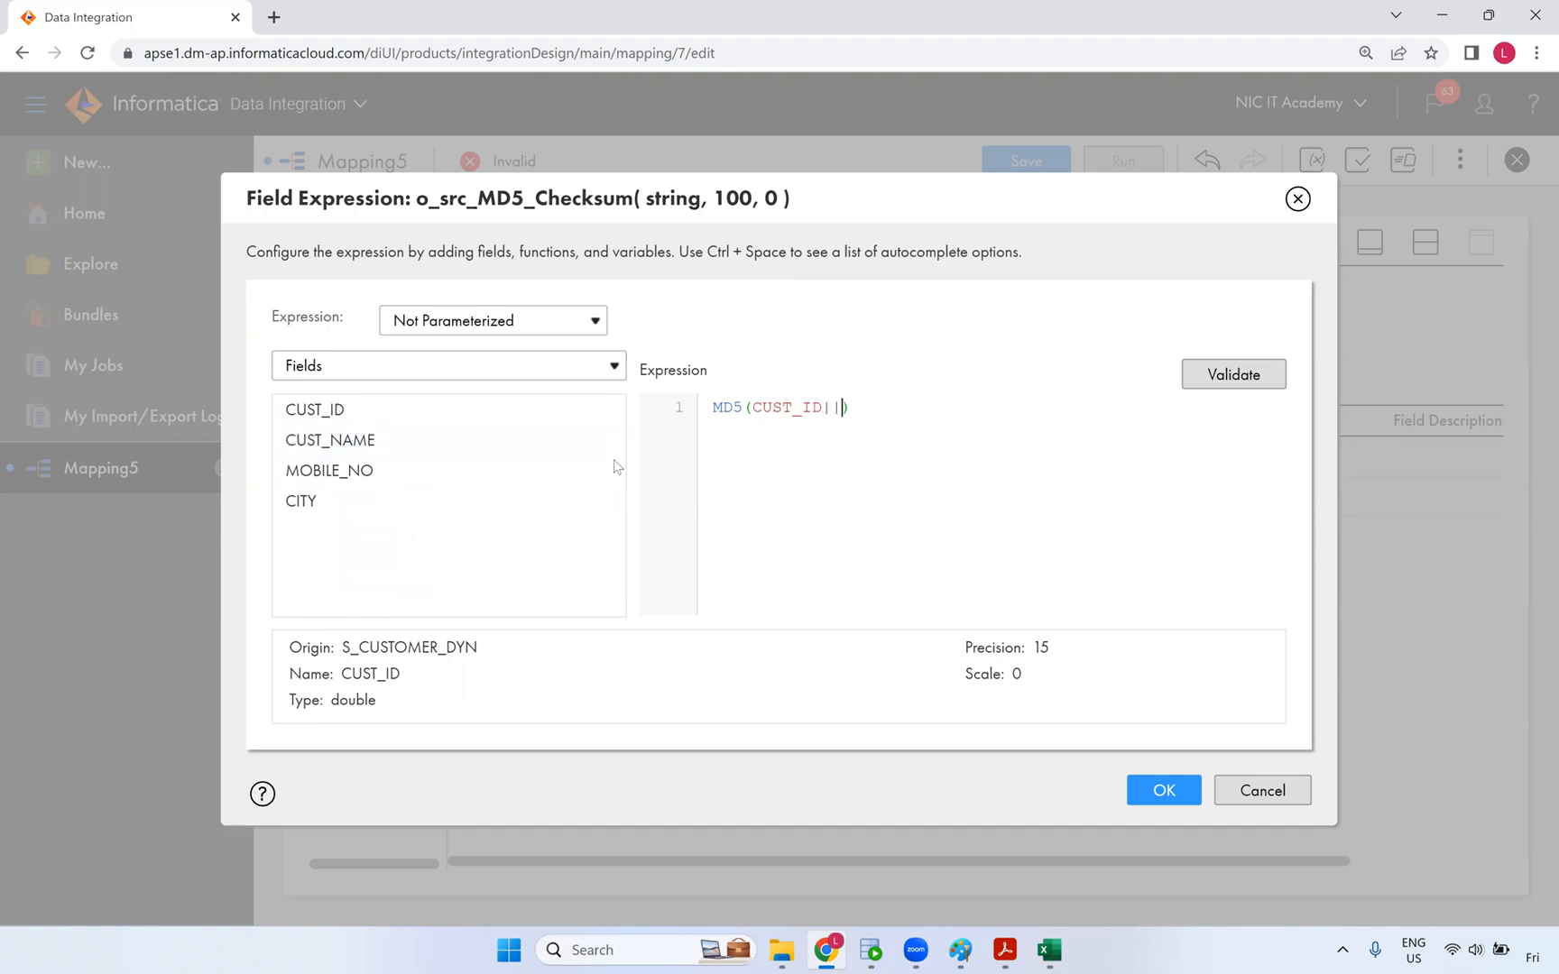
click(587, 441)
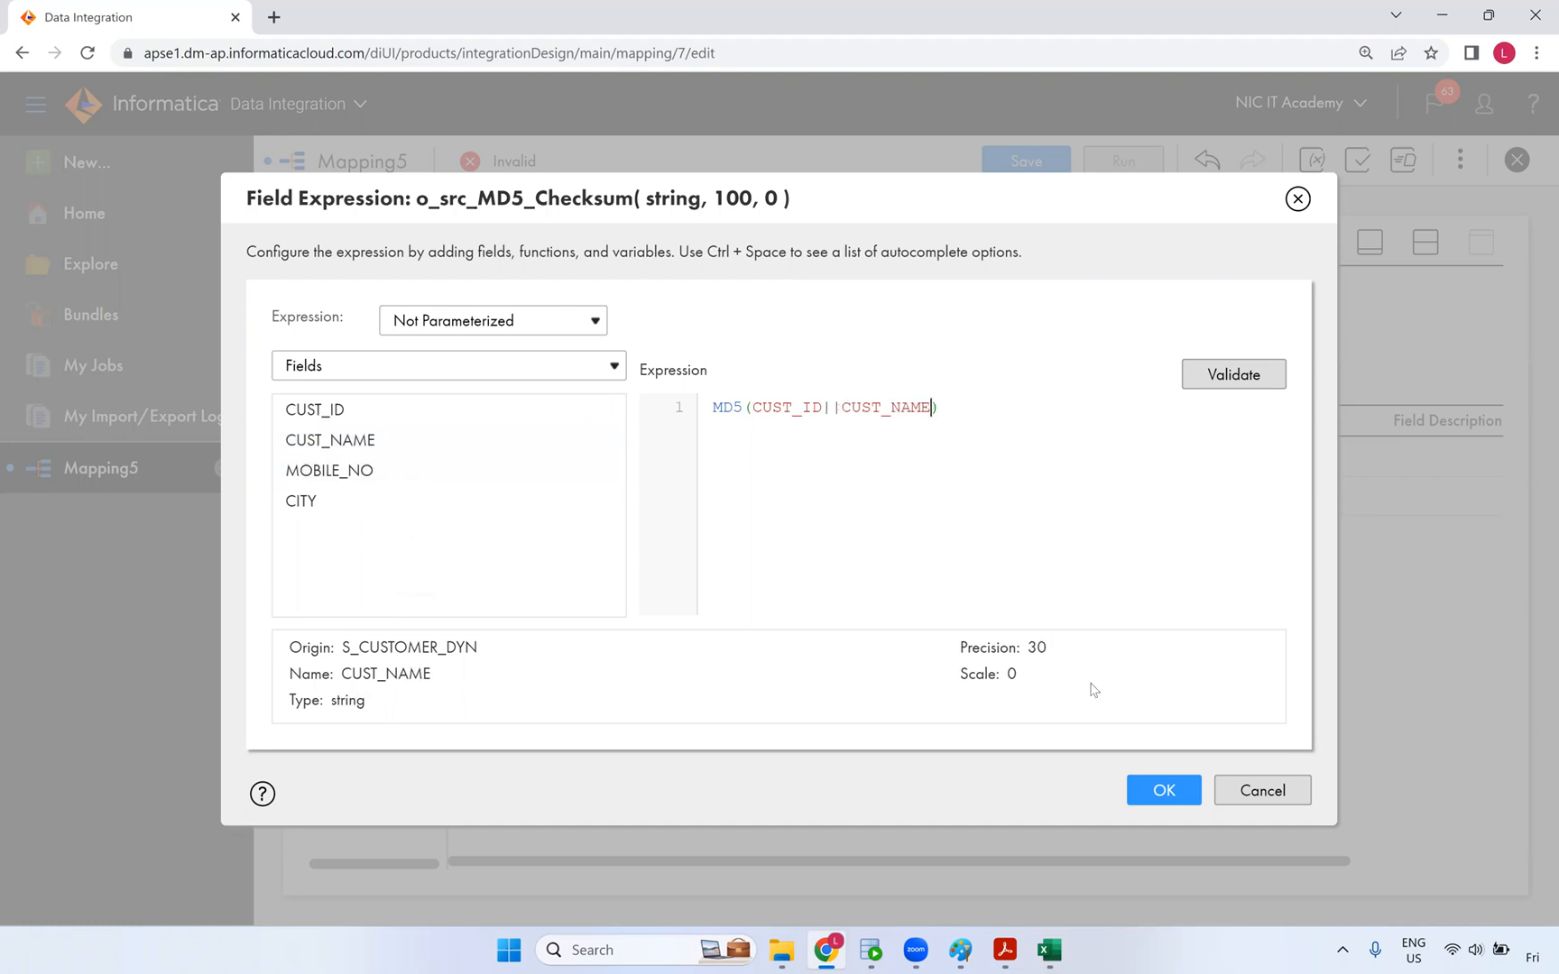
text(||)
click(578, 471)
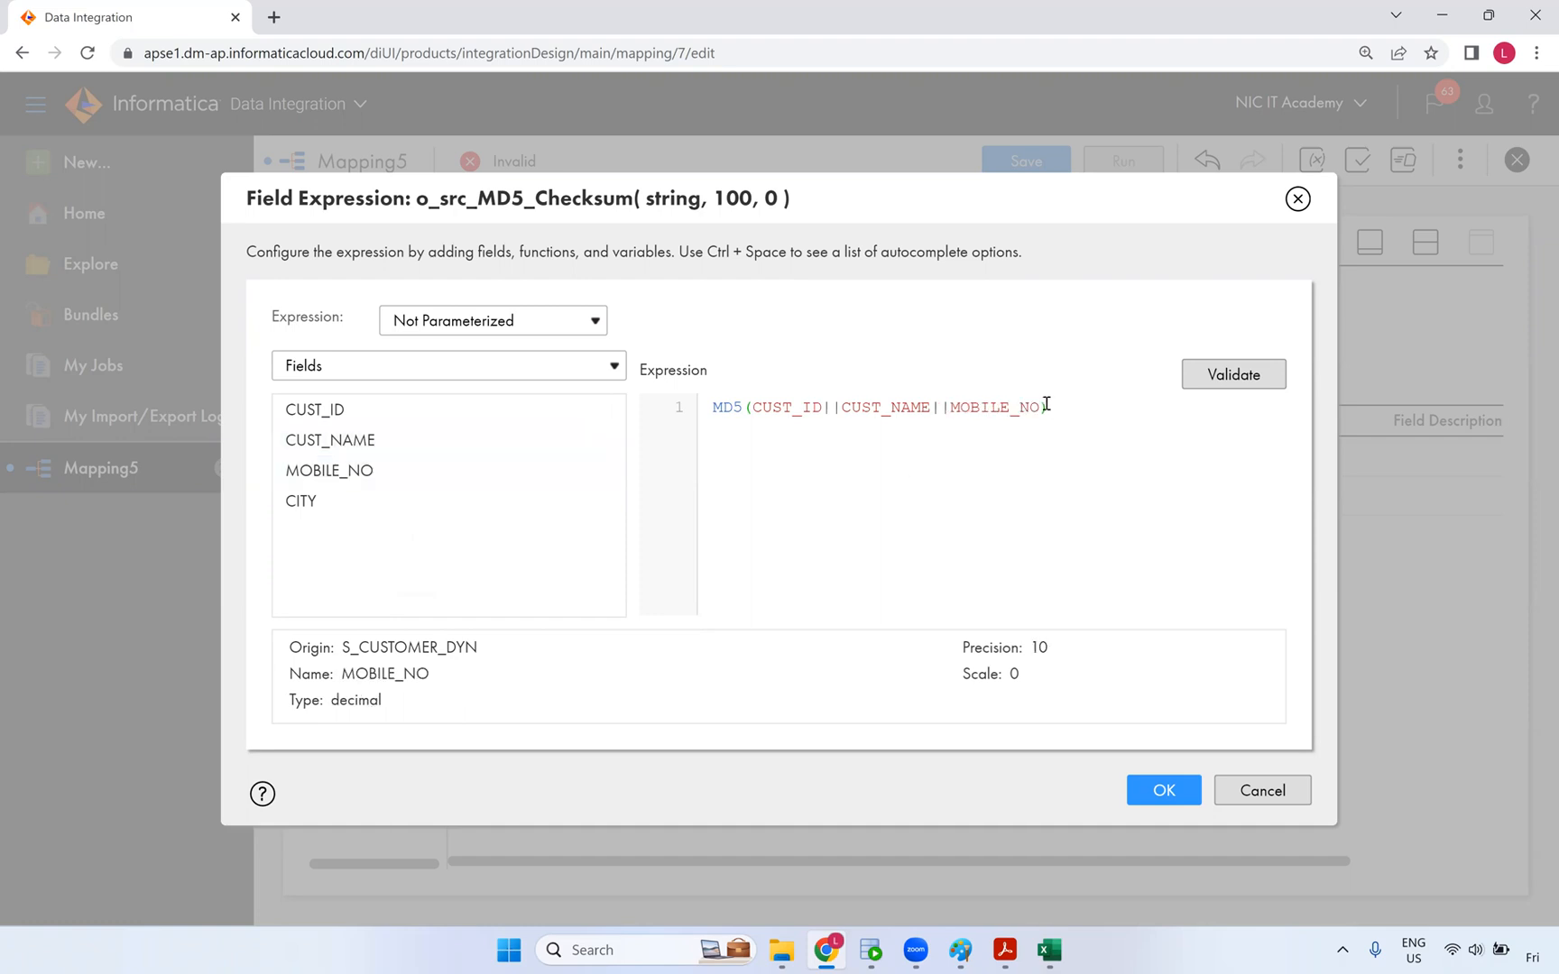
text(||)
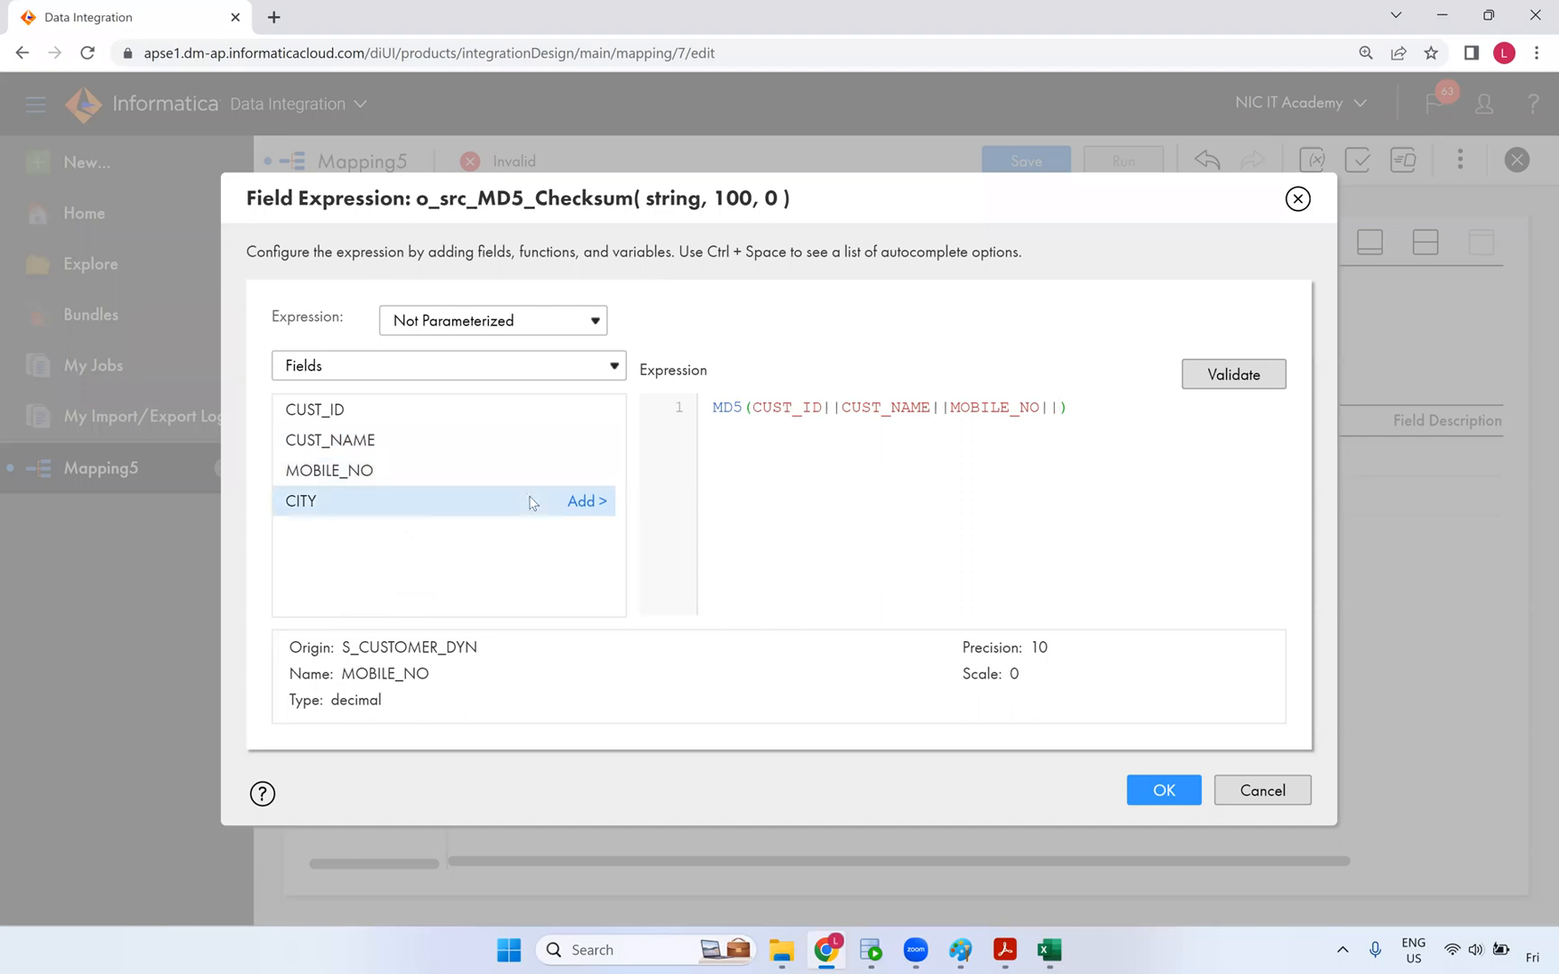
click(586, 502)
- Wrap CUST_ID and MOBILE_NO in to_char() and remove the blank line before the expression
click(755, 408)
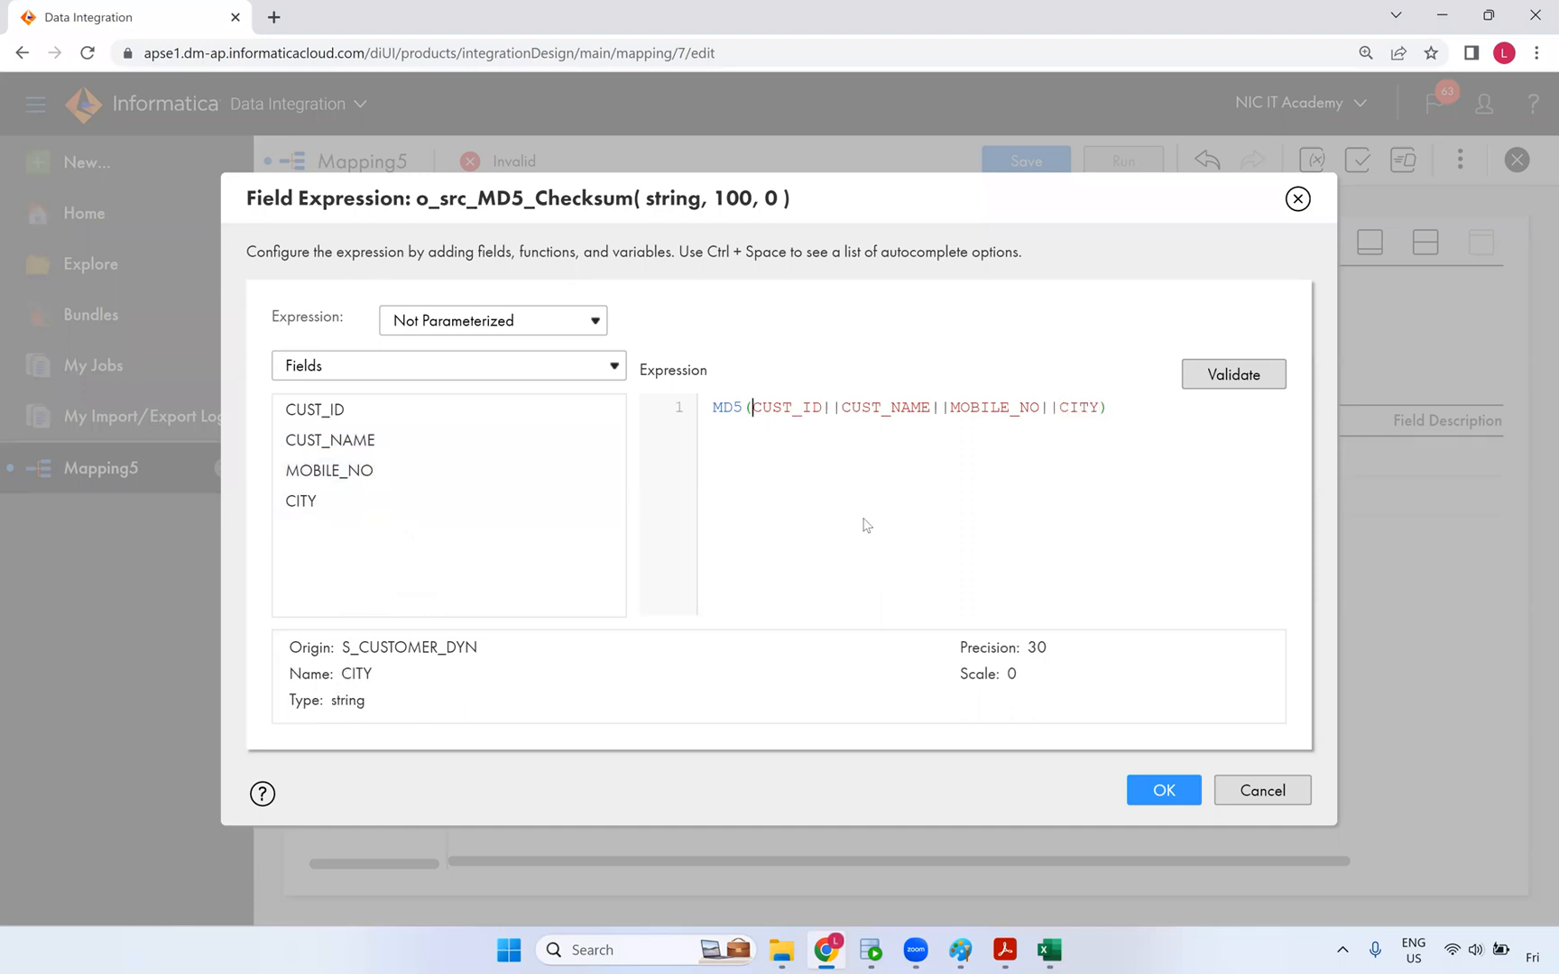
text(to_char(CUST_ID)
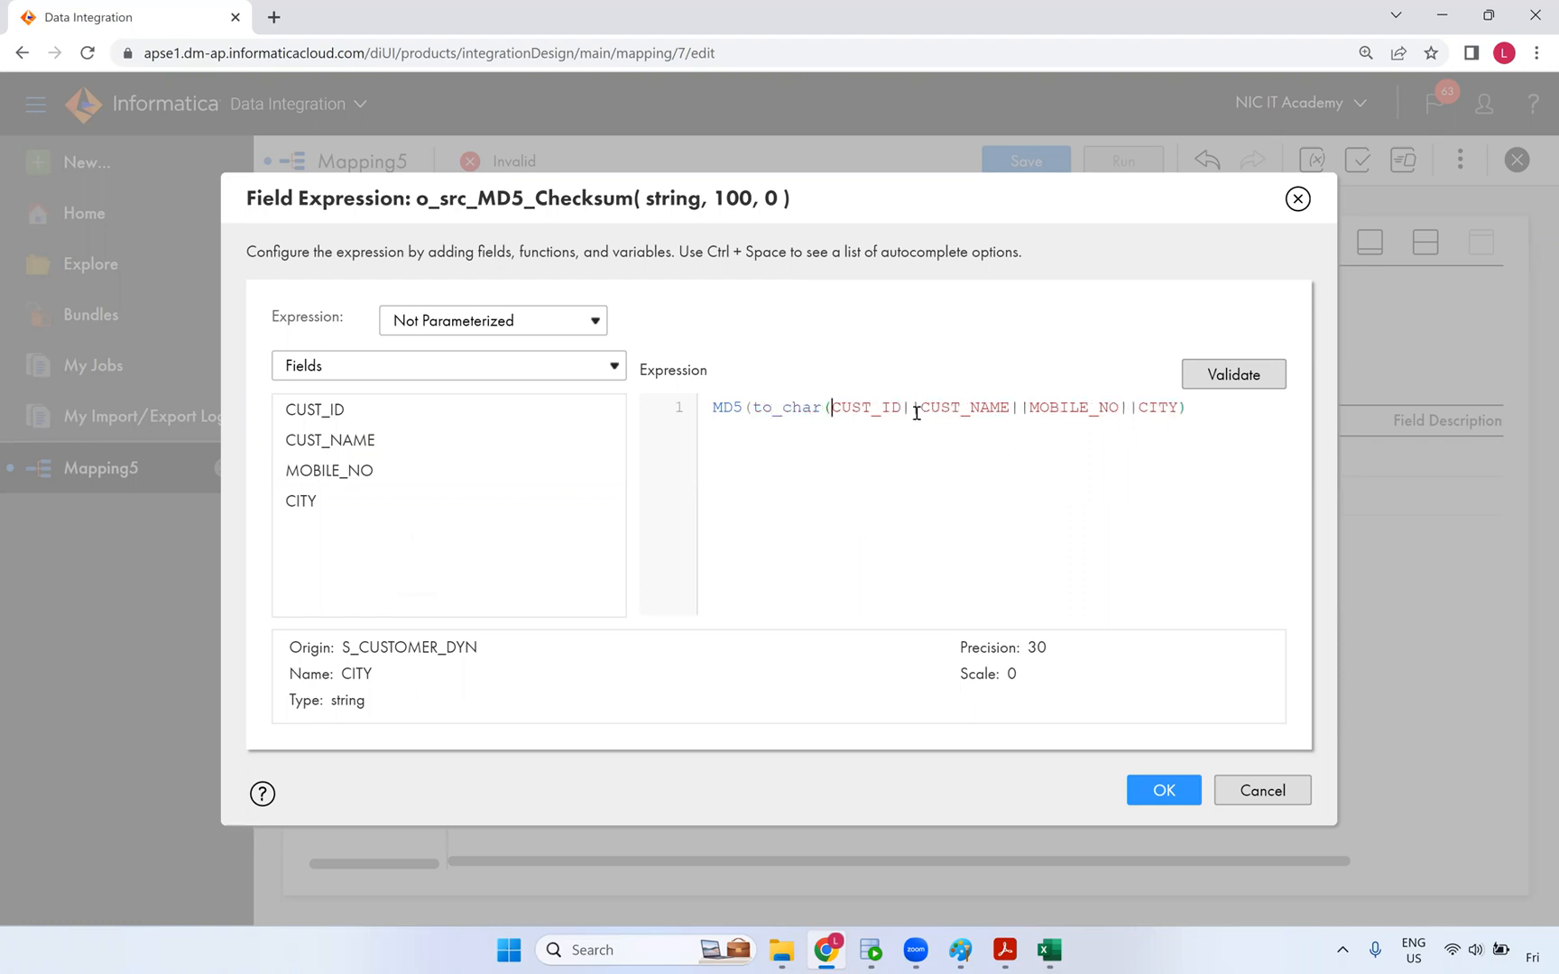
text())
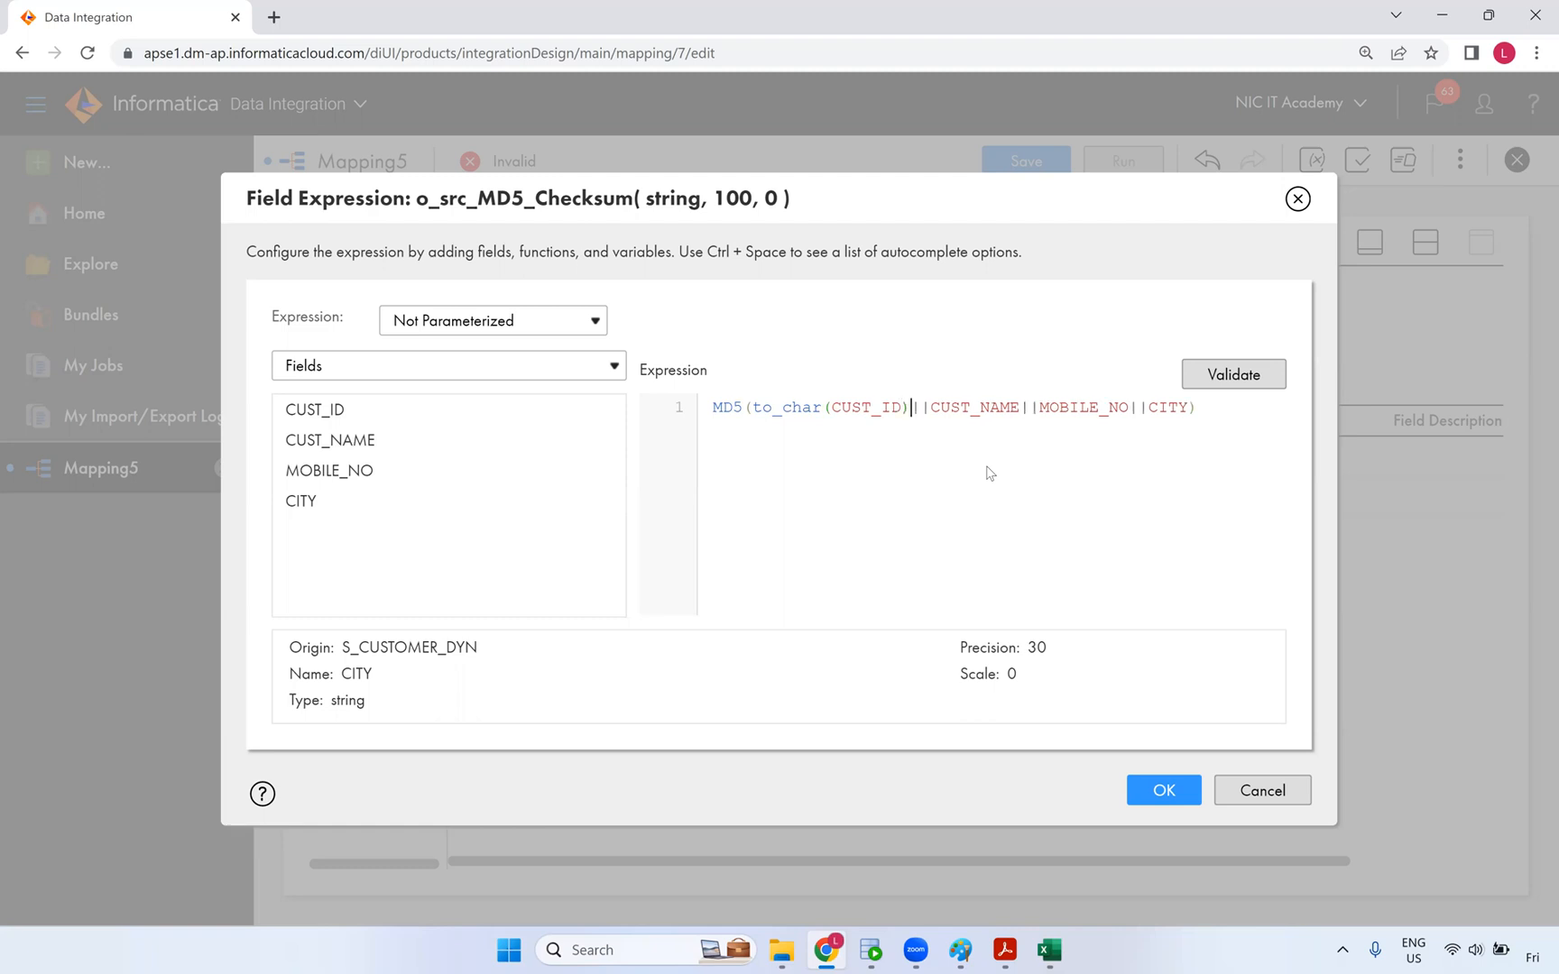
drag(828, 413, 755, 401)
key(ctrl+c)
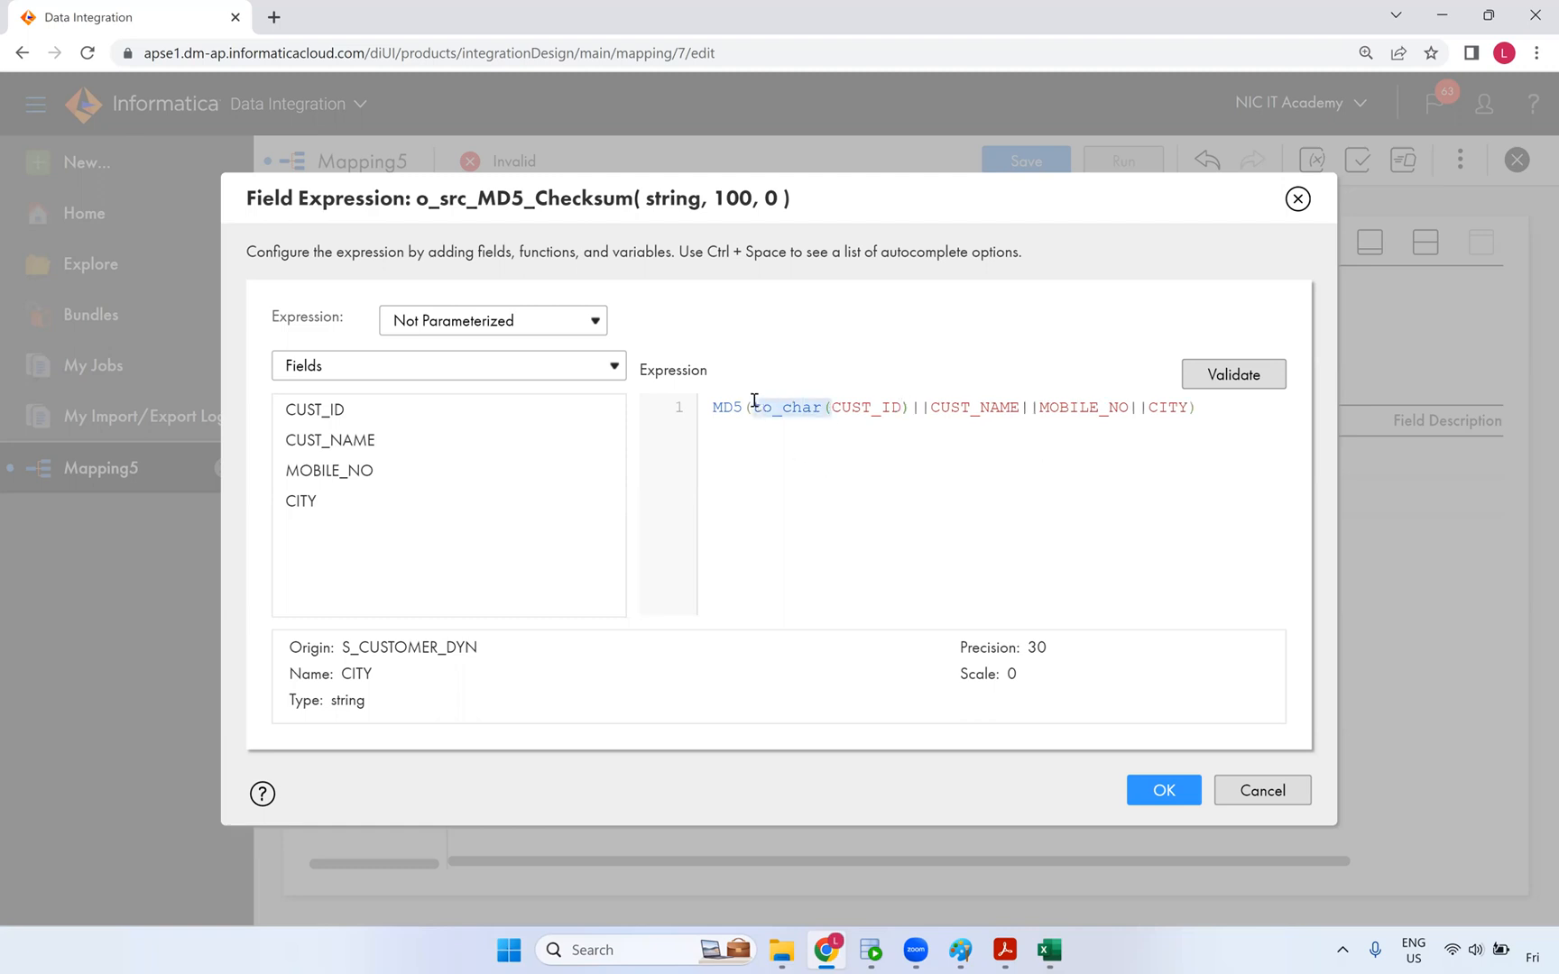
click(1037, 409)
key(ctrl+v)
click(1206, 407)
text())
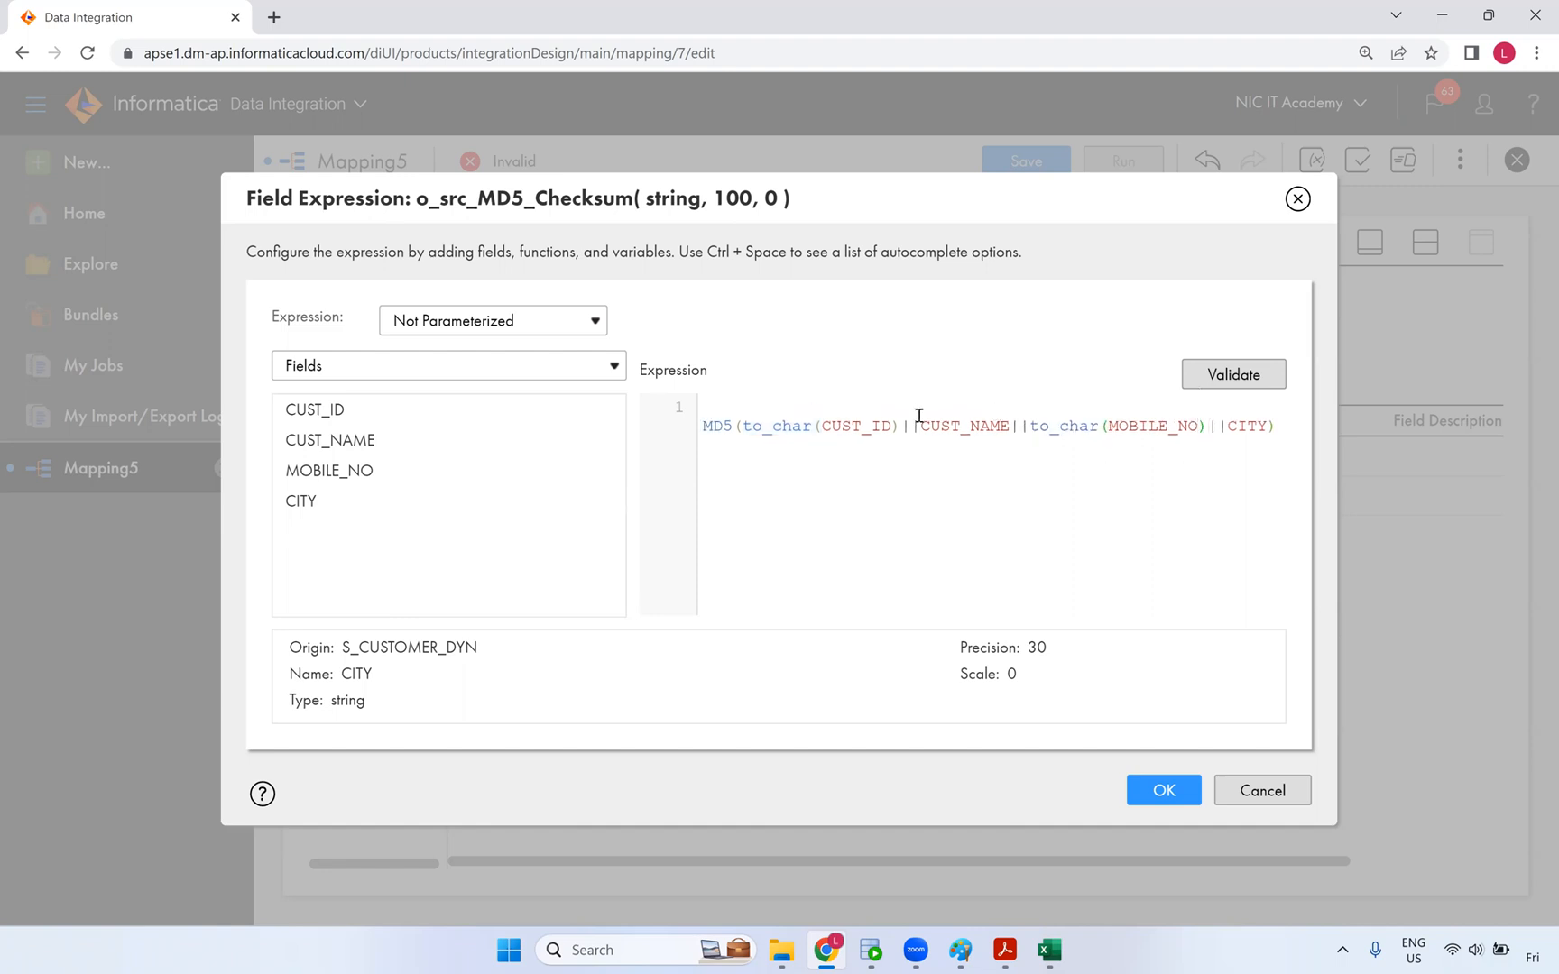
key(Home)
key(BackSpace)
- Validate the MD5(to_char(CUST_ID)||CUST_NAME||to_char(MOBILE_NO)||CITY) expression and save it
click(1204, 379)
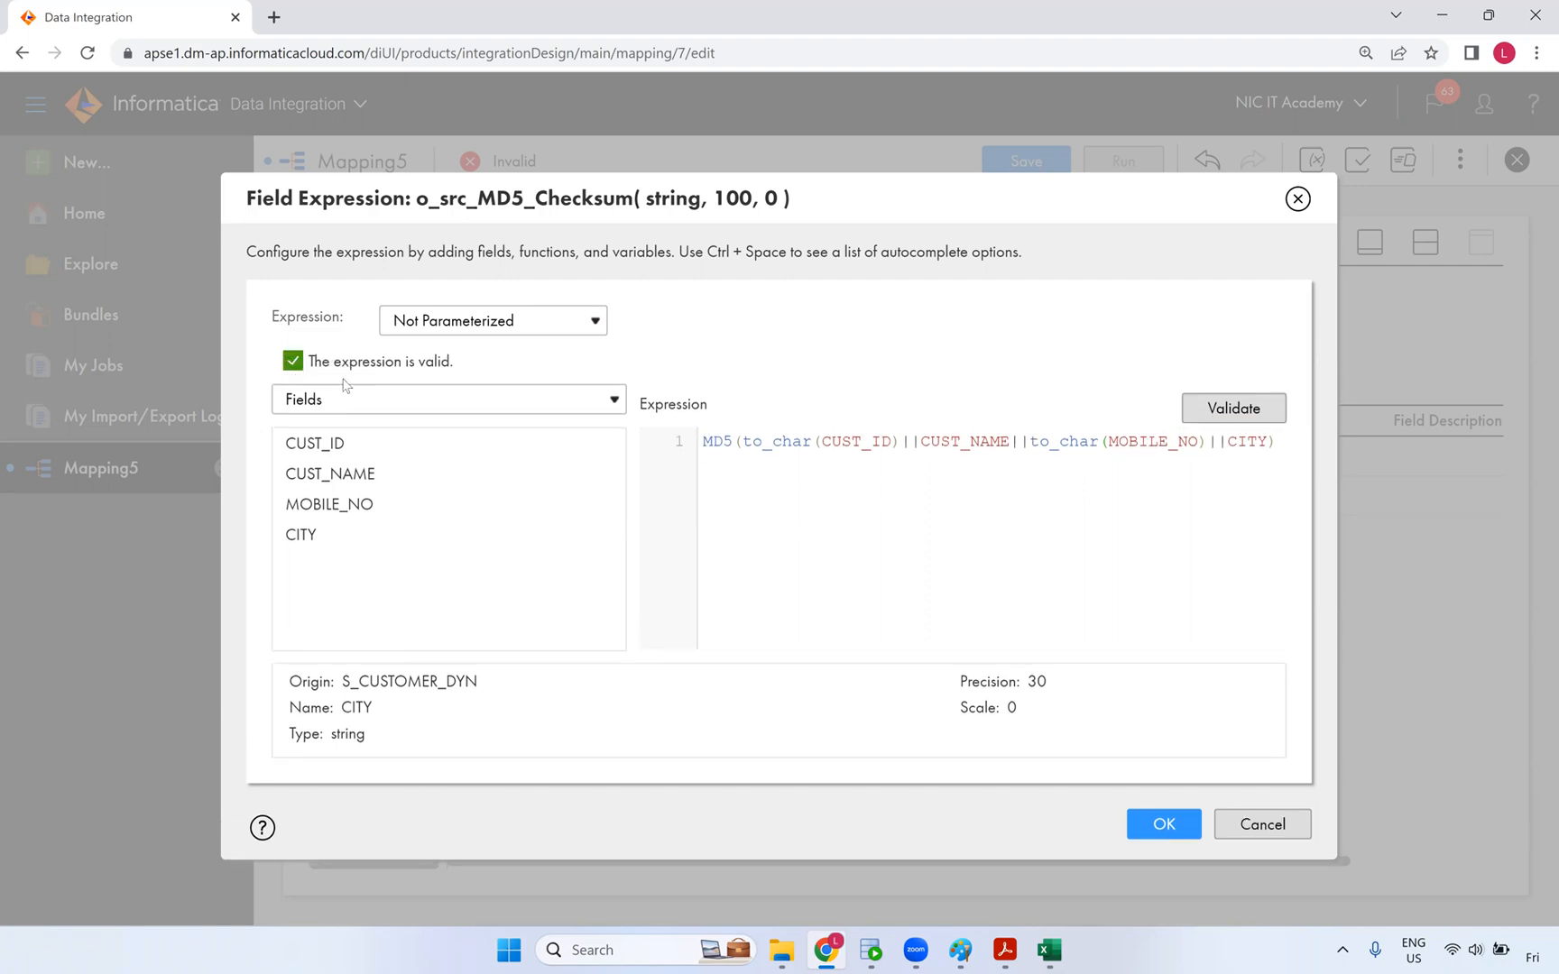
double_click(719, 447)
drag(742, 442, 909, 442)
click(898, 442)
shift+click(745, 442)
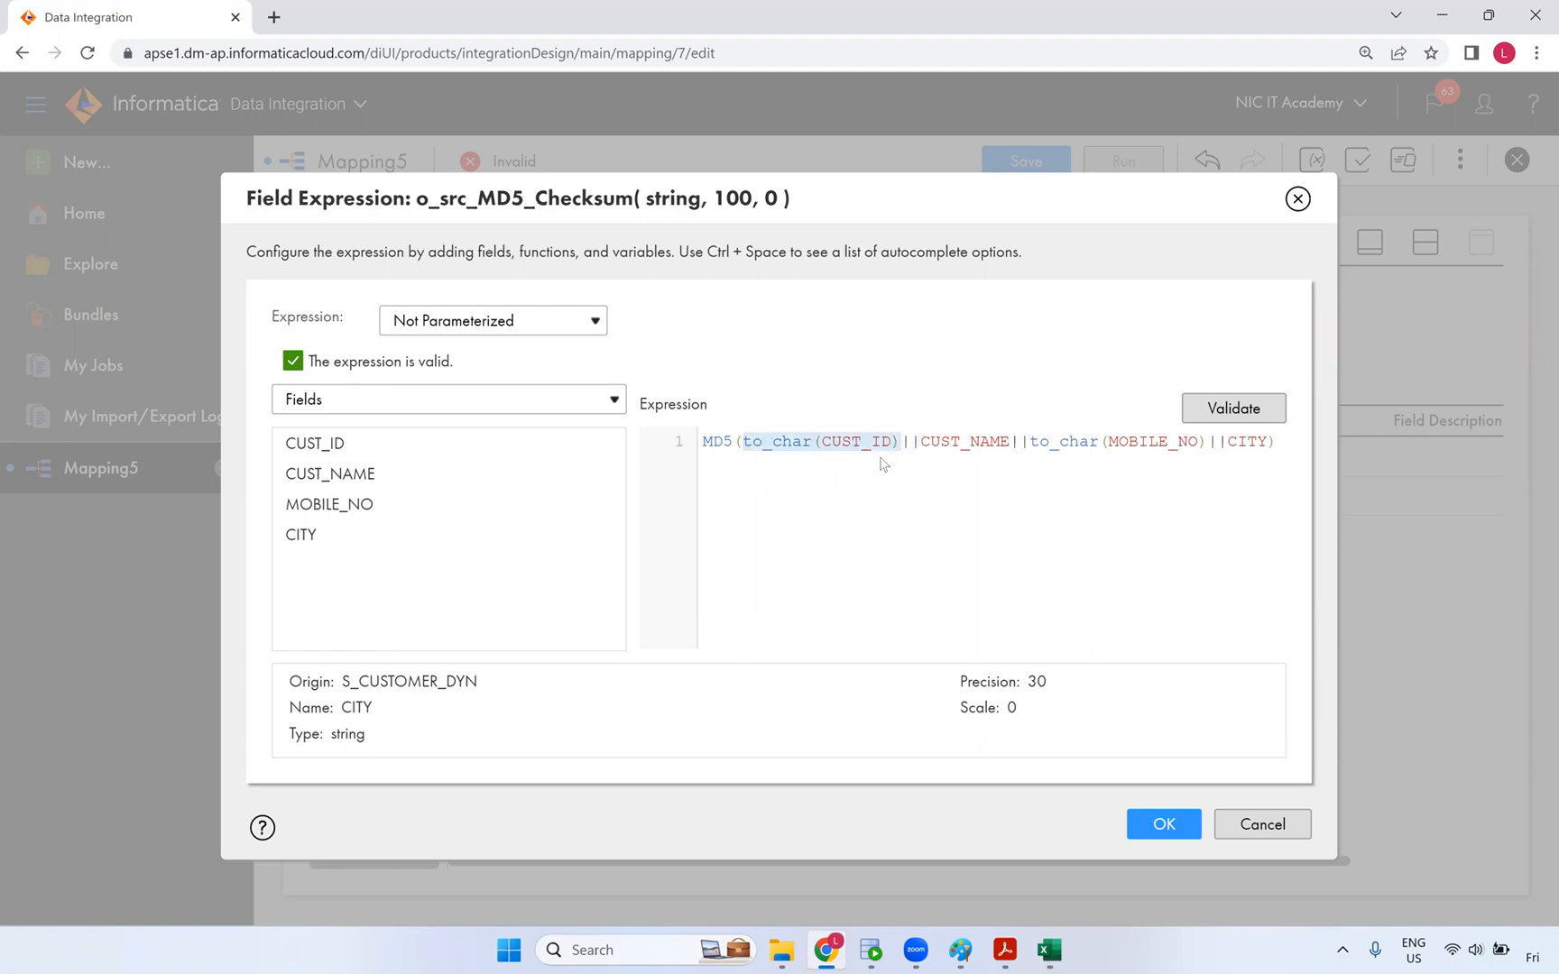
click(1204, 404)
click(1157, 829)
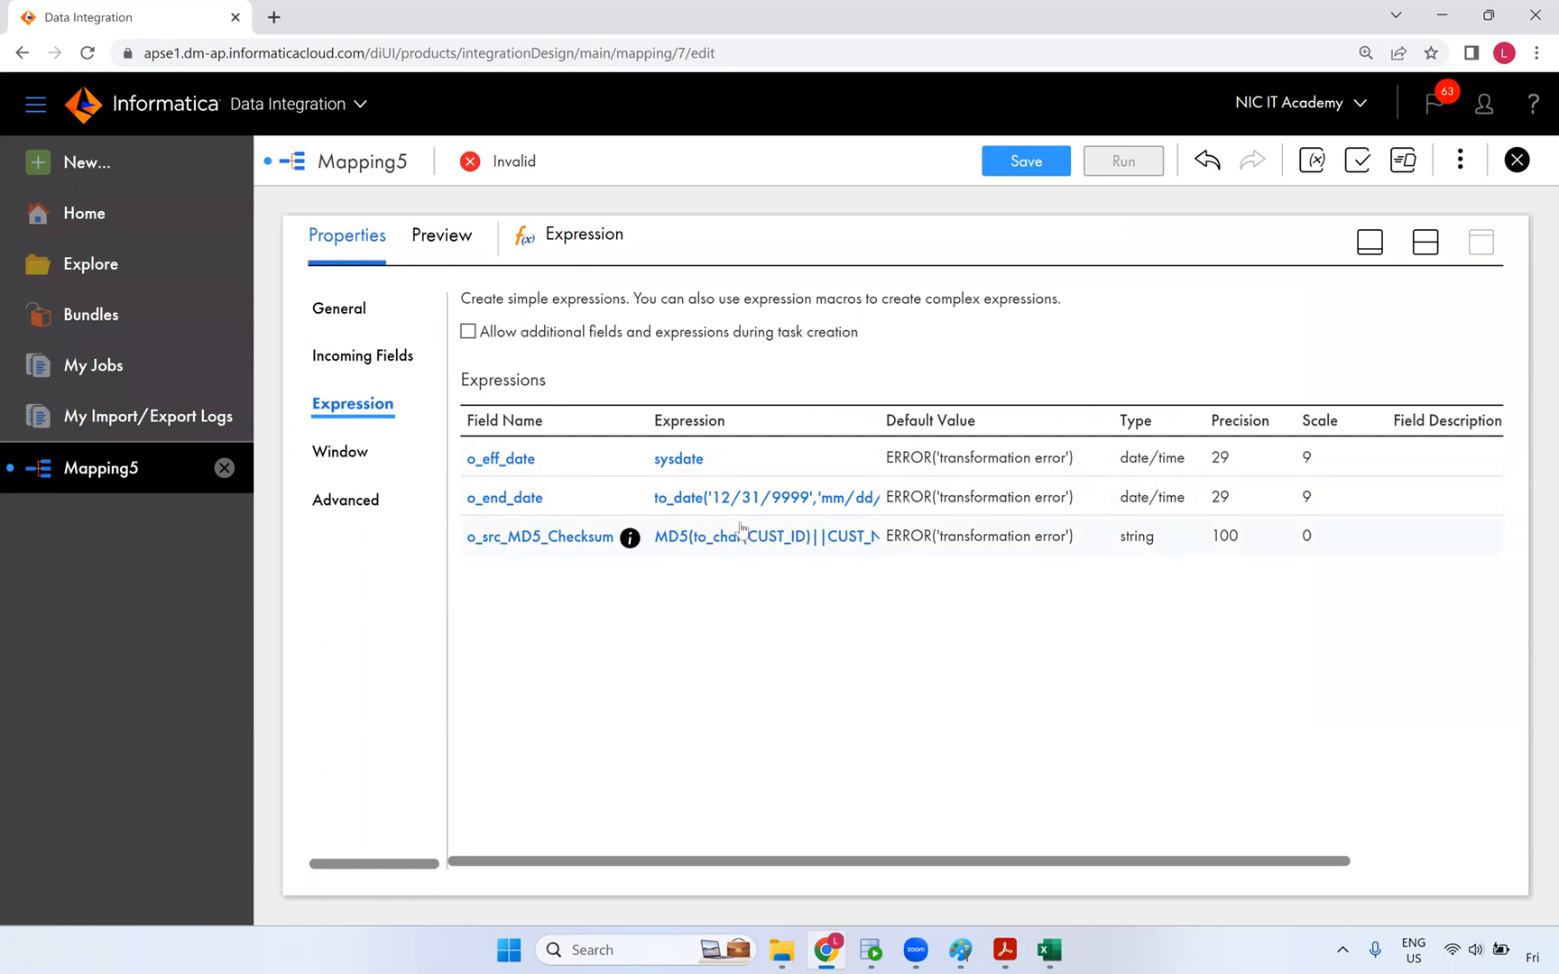
- Insert a Lookup transformation on the link between the Expression and the Target
click(1424, 244)
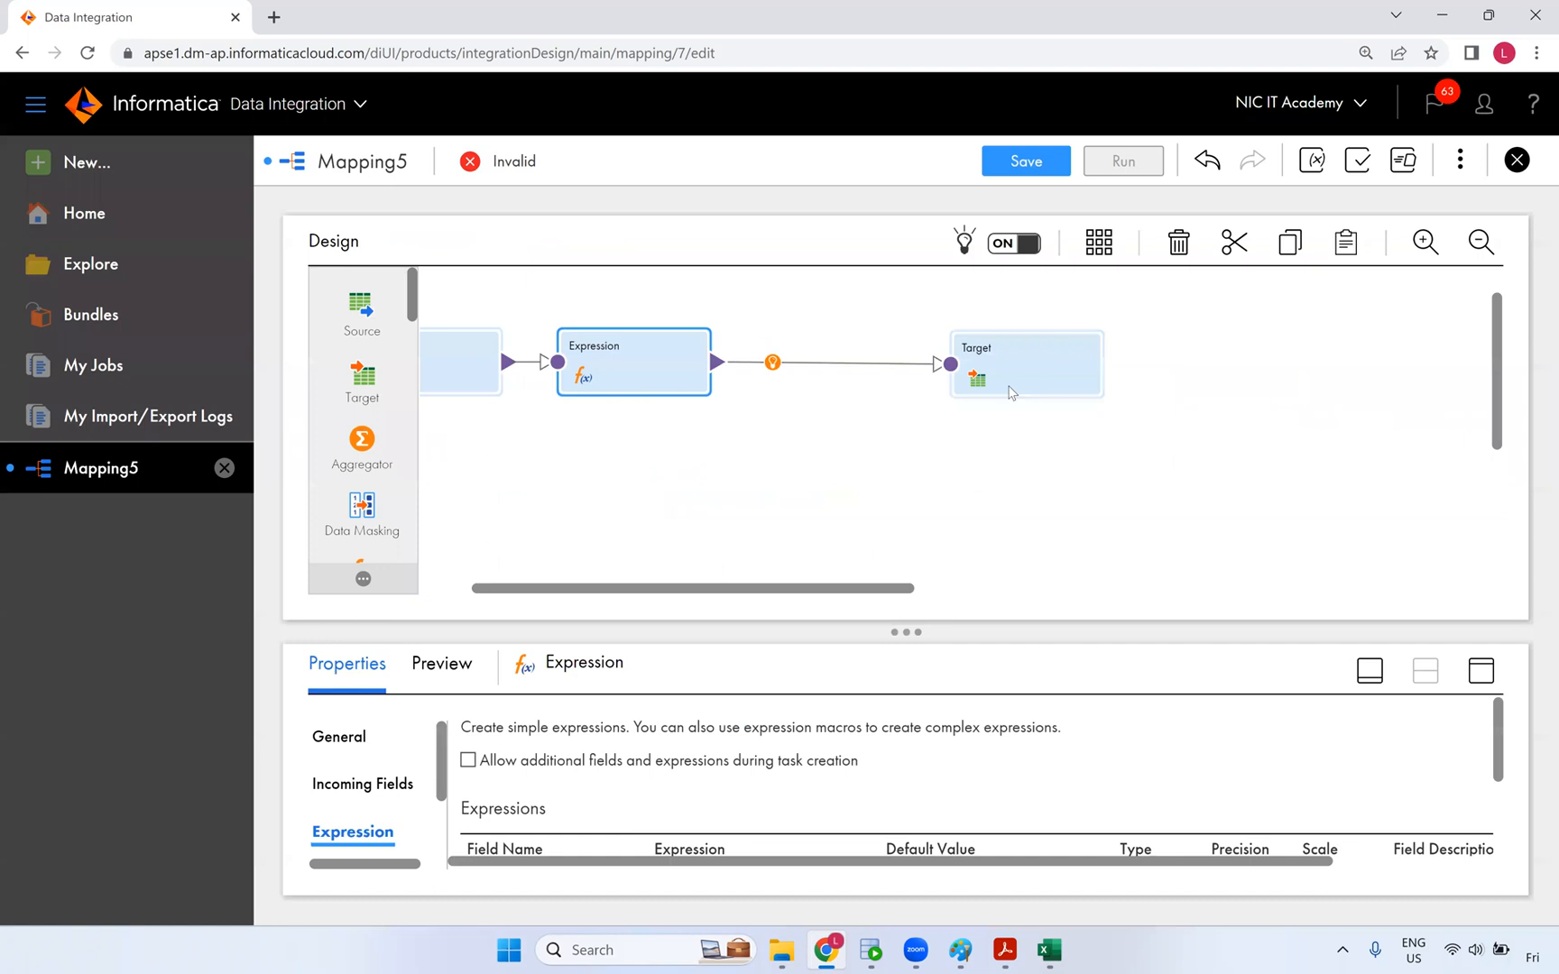
click(773, 364)
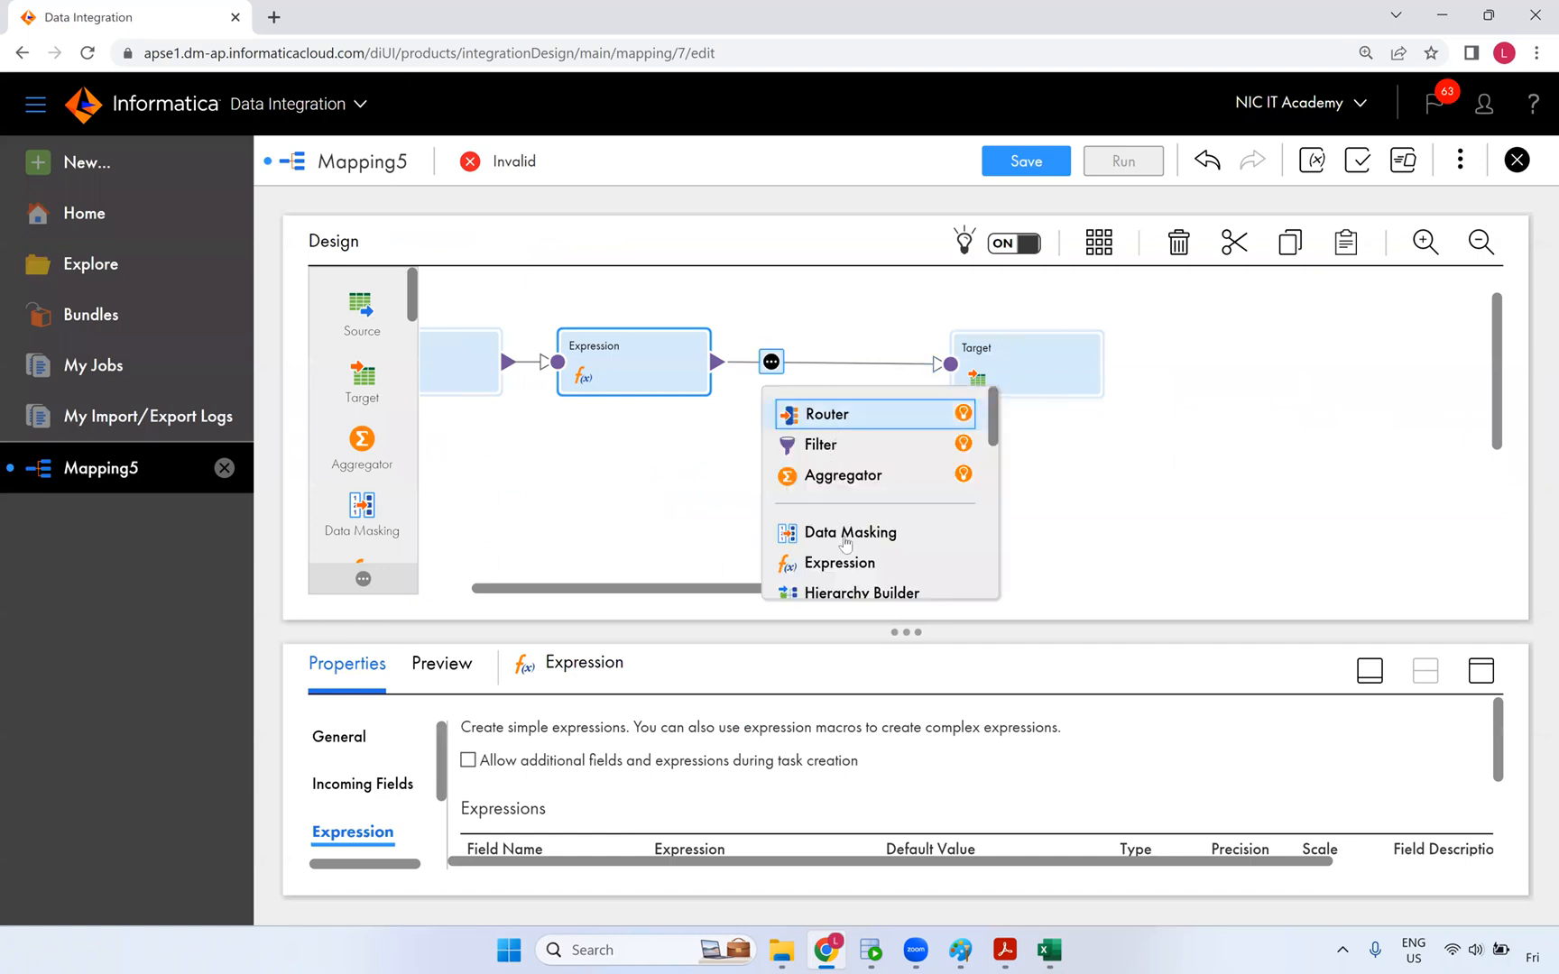
scroll(839, 541, down, 2)
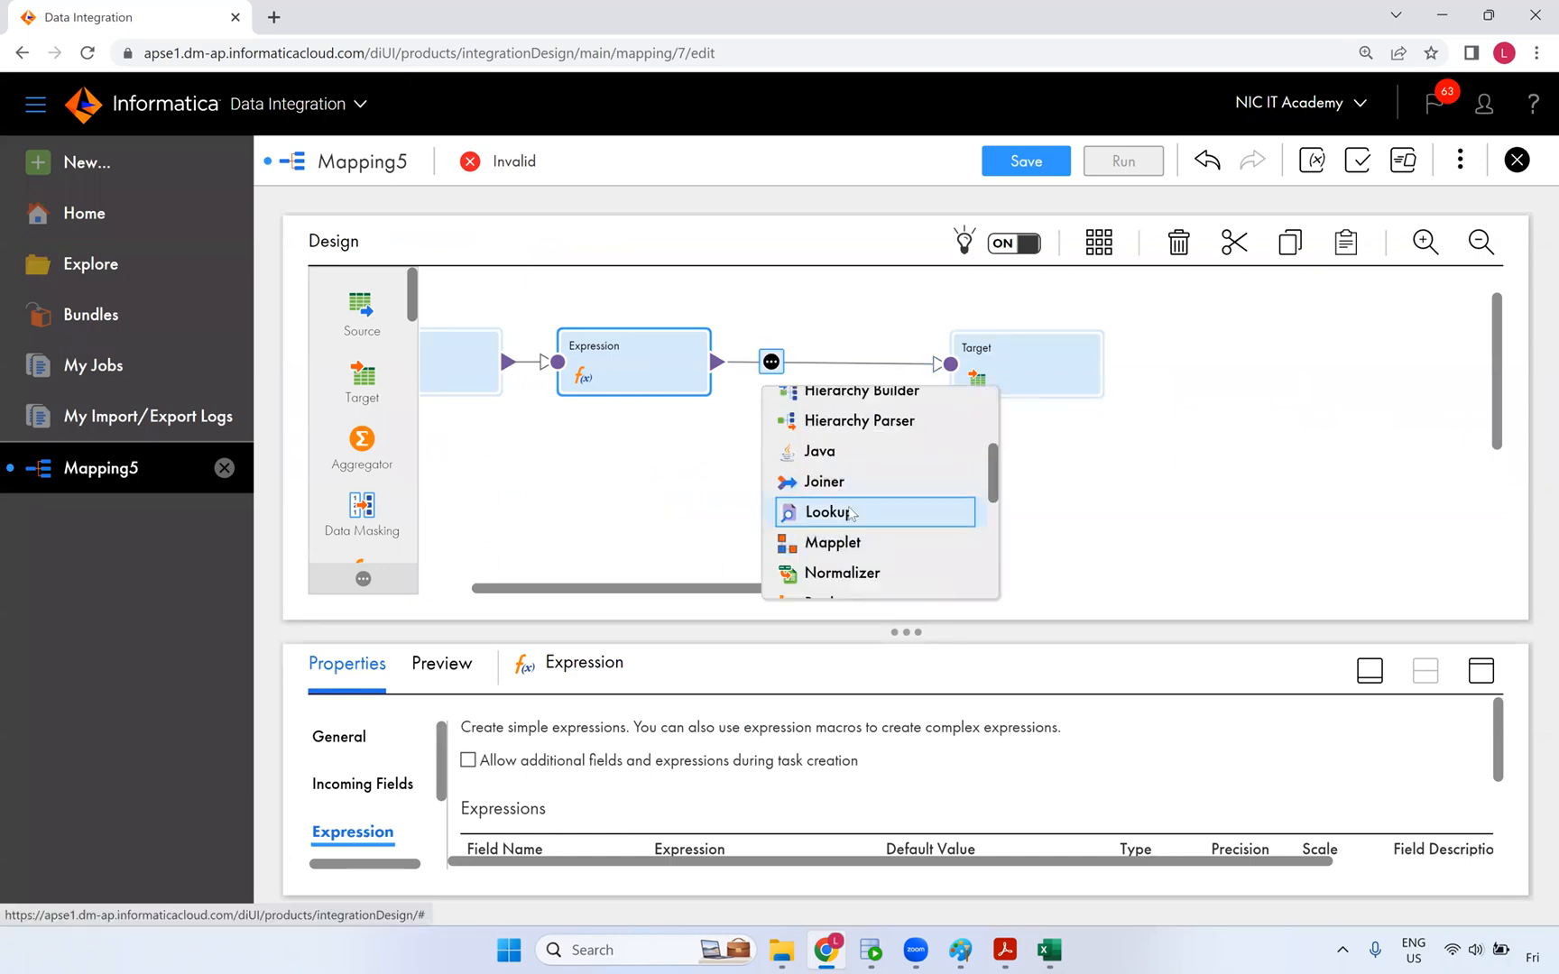
click(848, 512)
drag(814, 364, 985, 358)
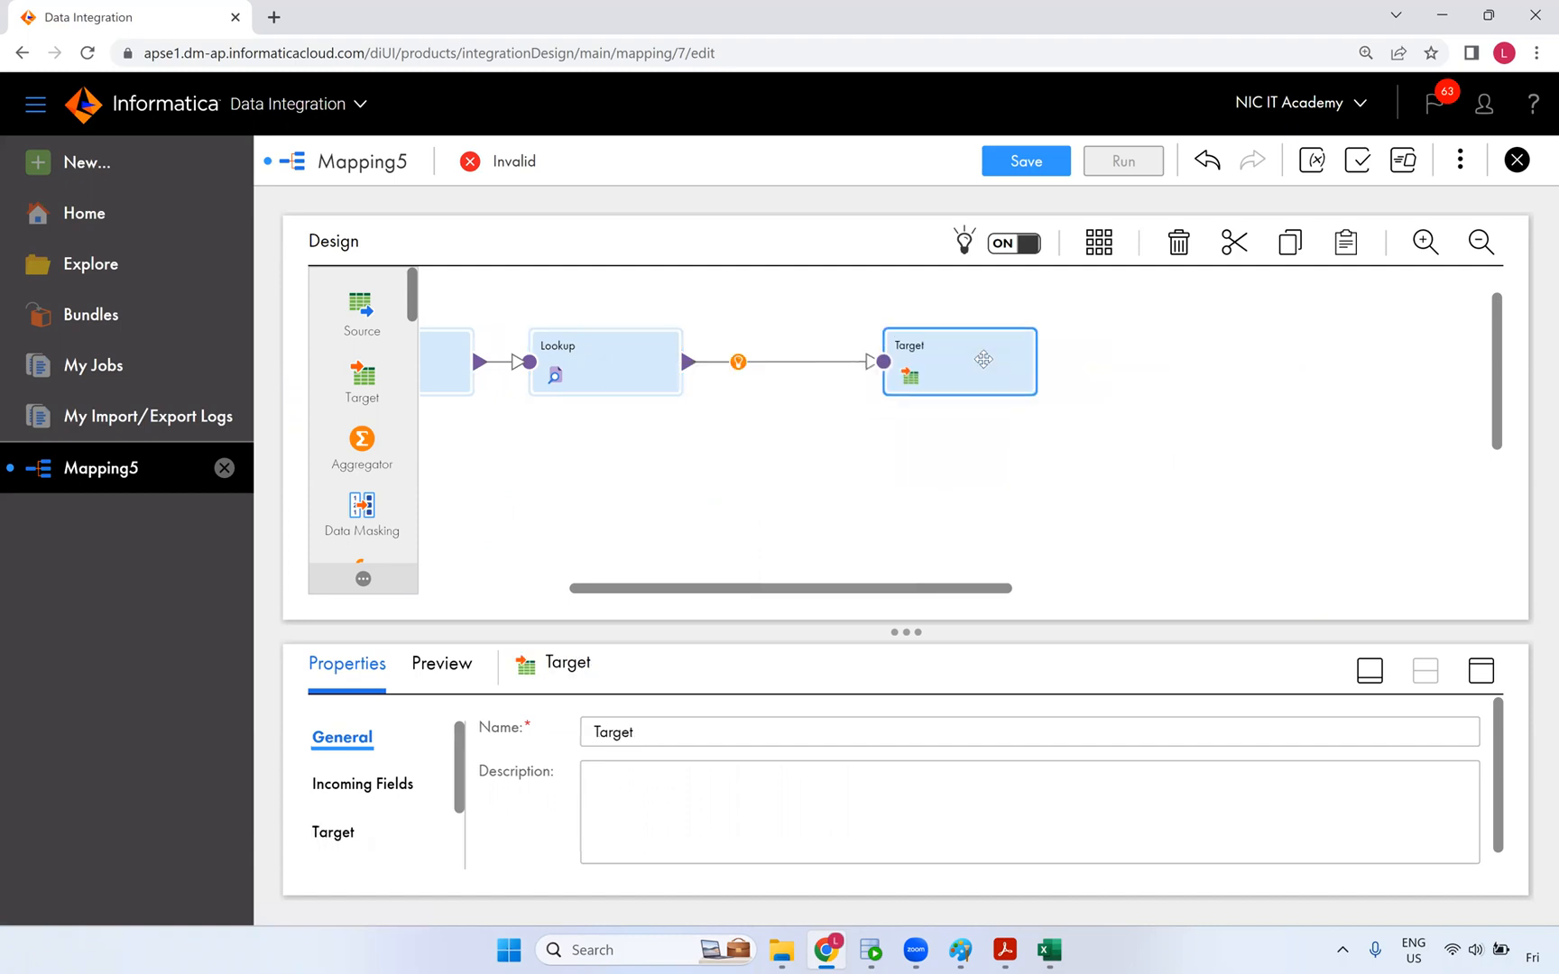
scroll(845, 559, left, 3)
click(815, 372)
click(1481, 670)
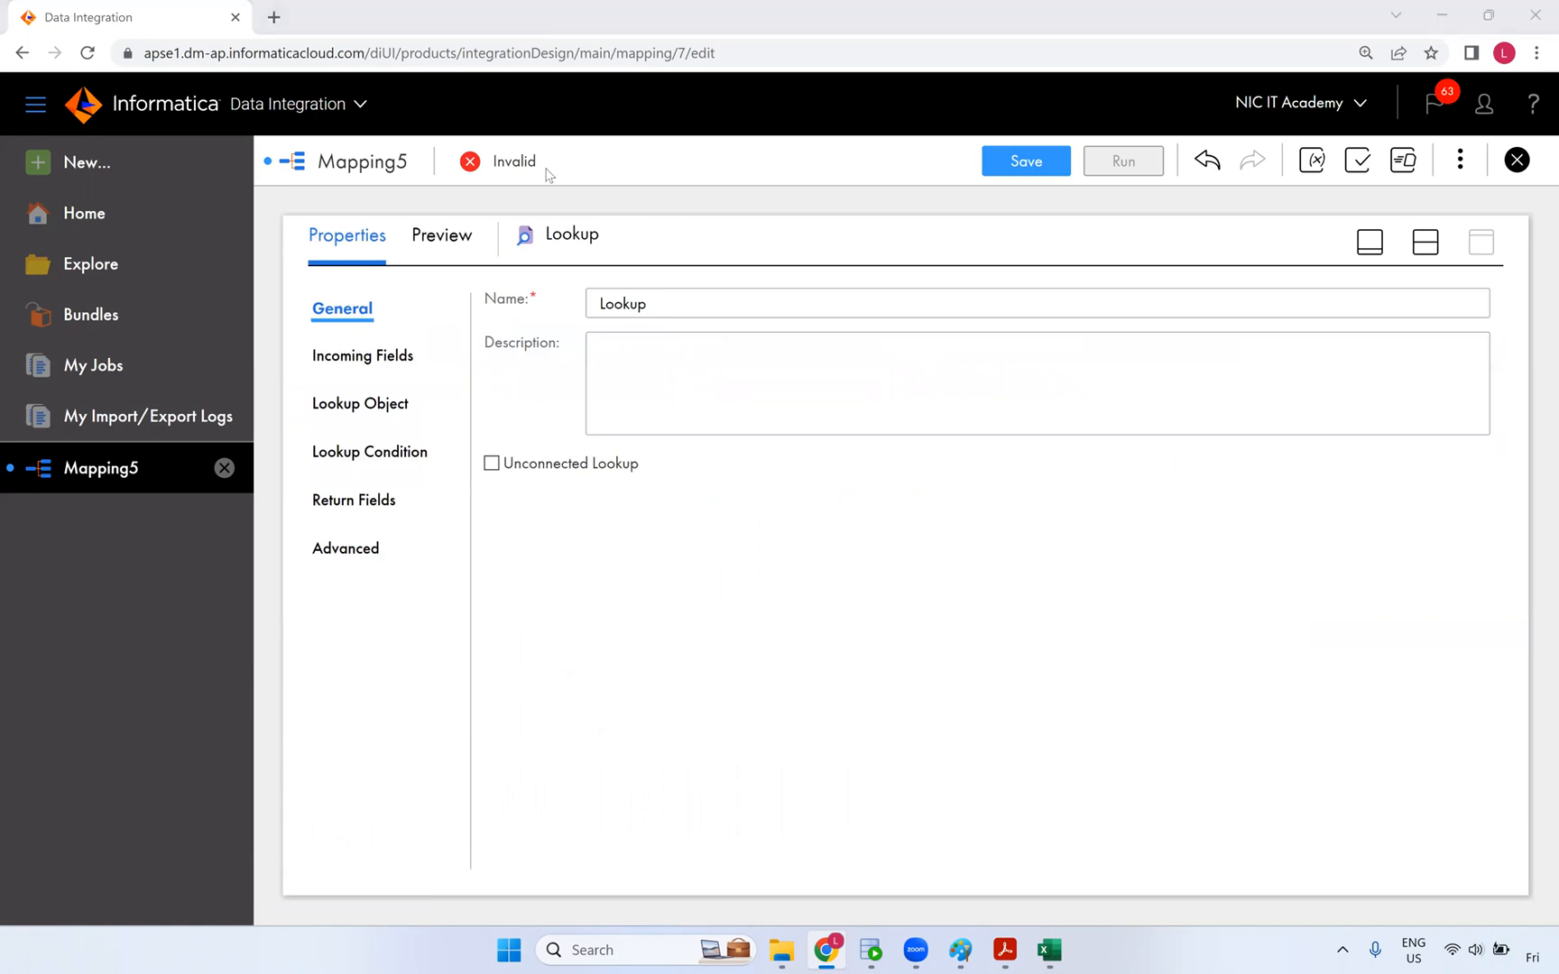
- Set the Lookup object to the T_CUSTOMER_DYN table on the Oracle_Tgt connection
click(370, 406)
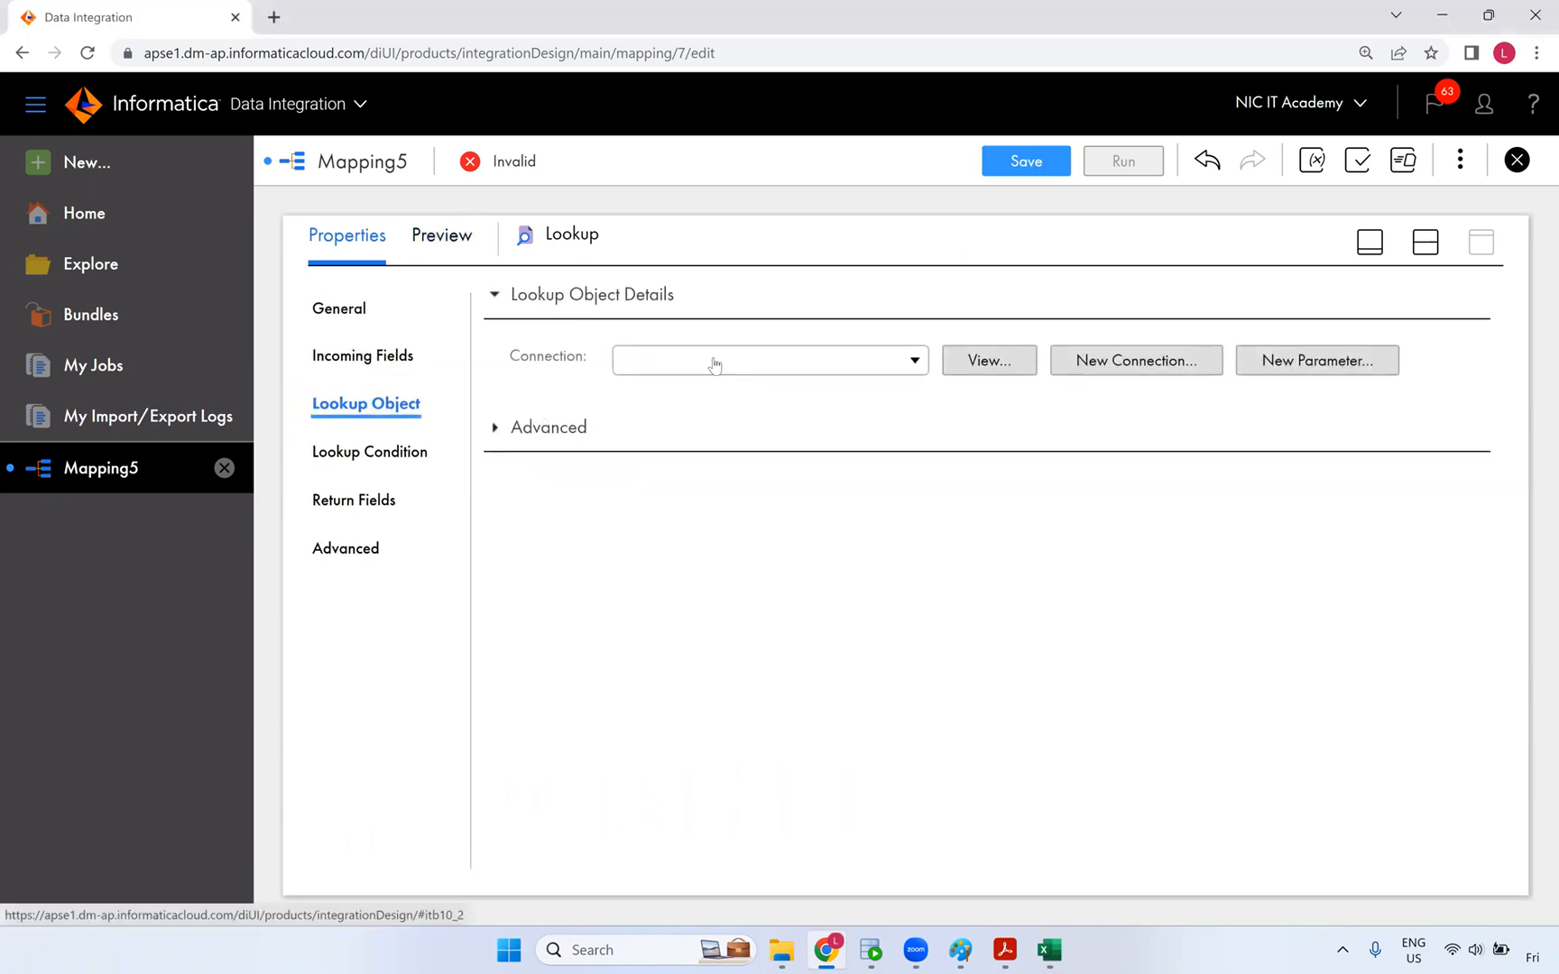
click(716, 360)
click(719, 505)
click(1031, 448)
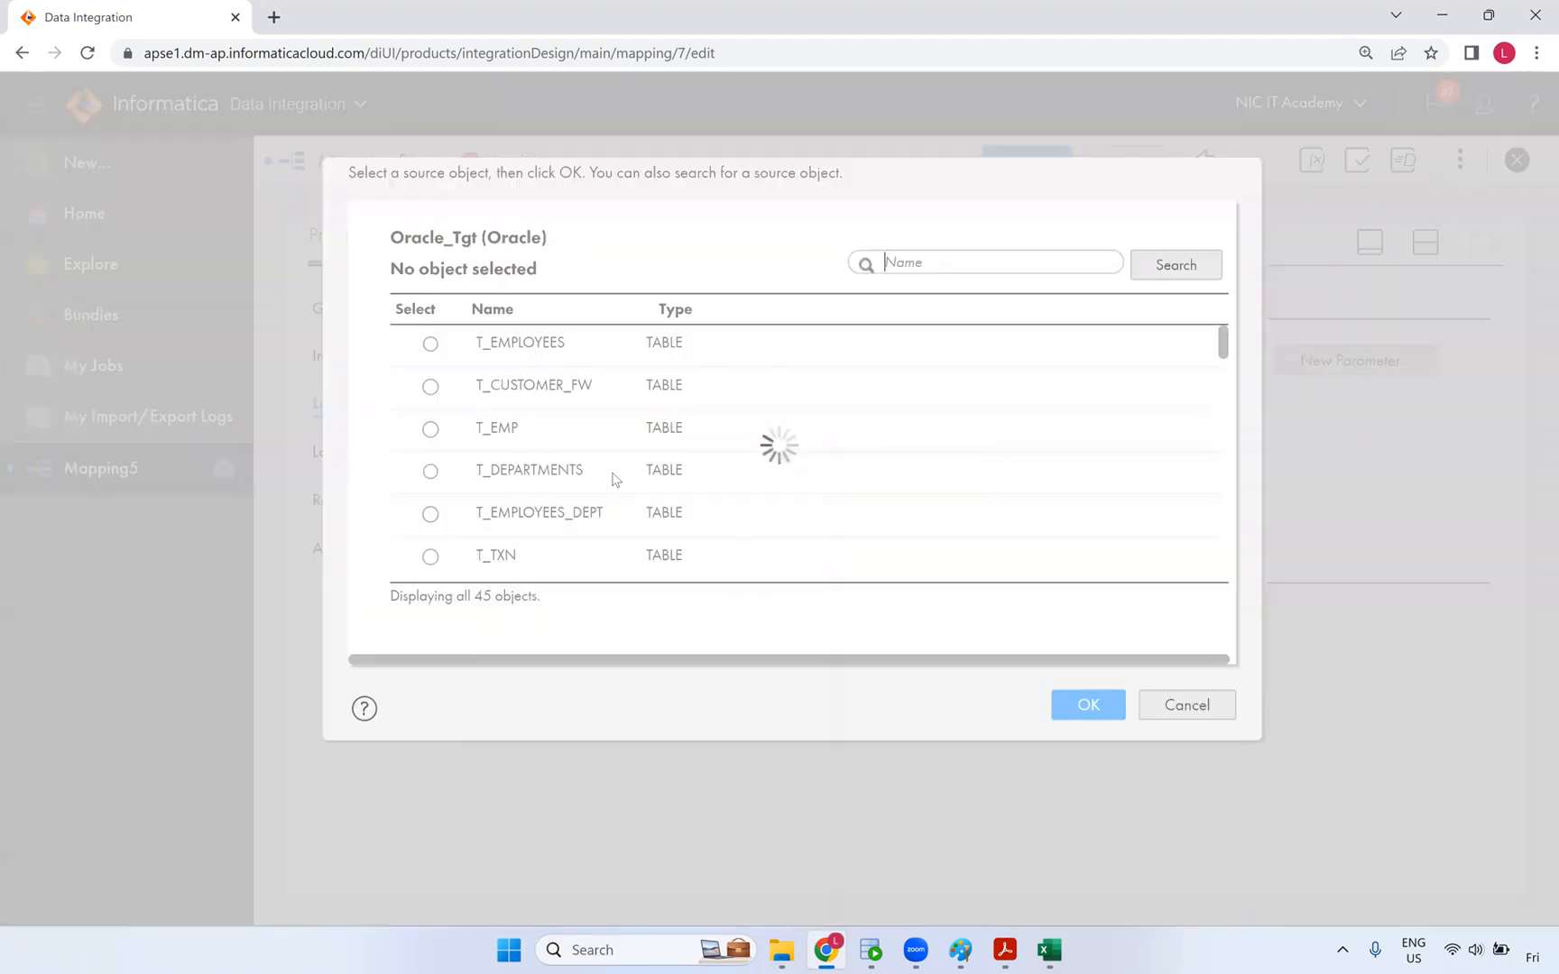
text(d)
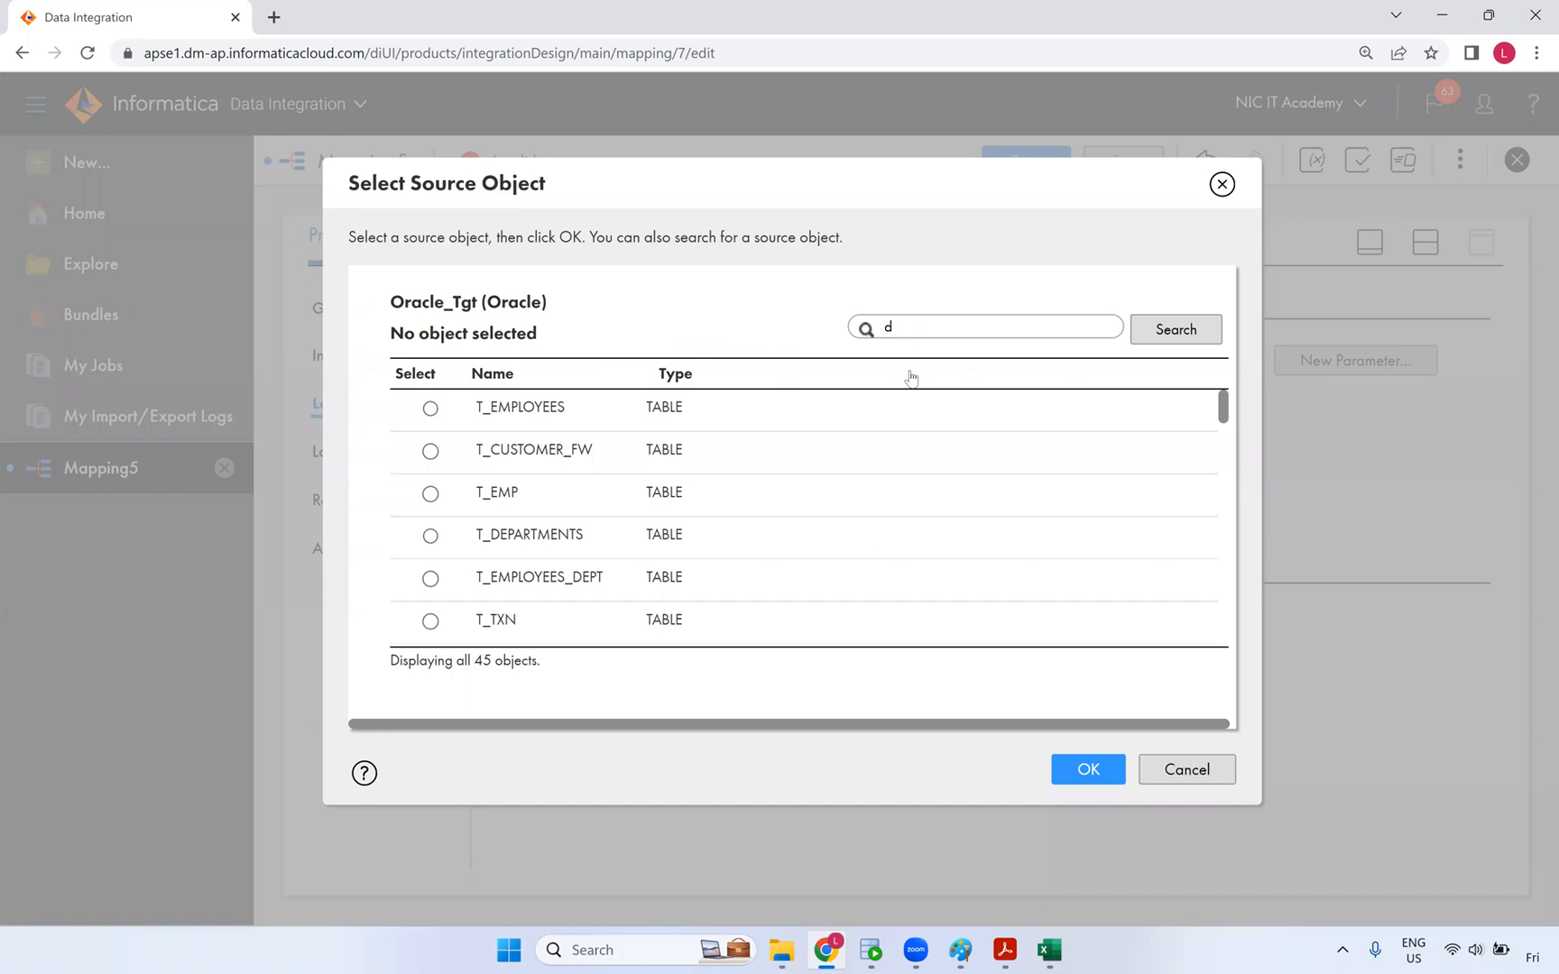
text(yn)
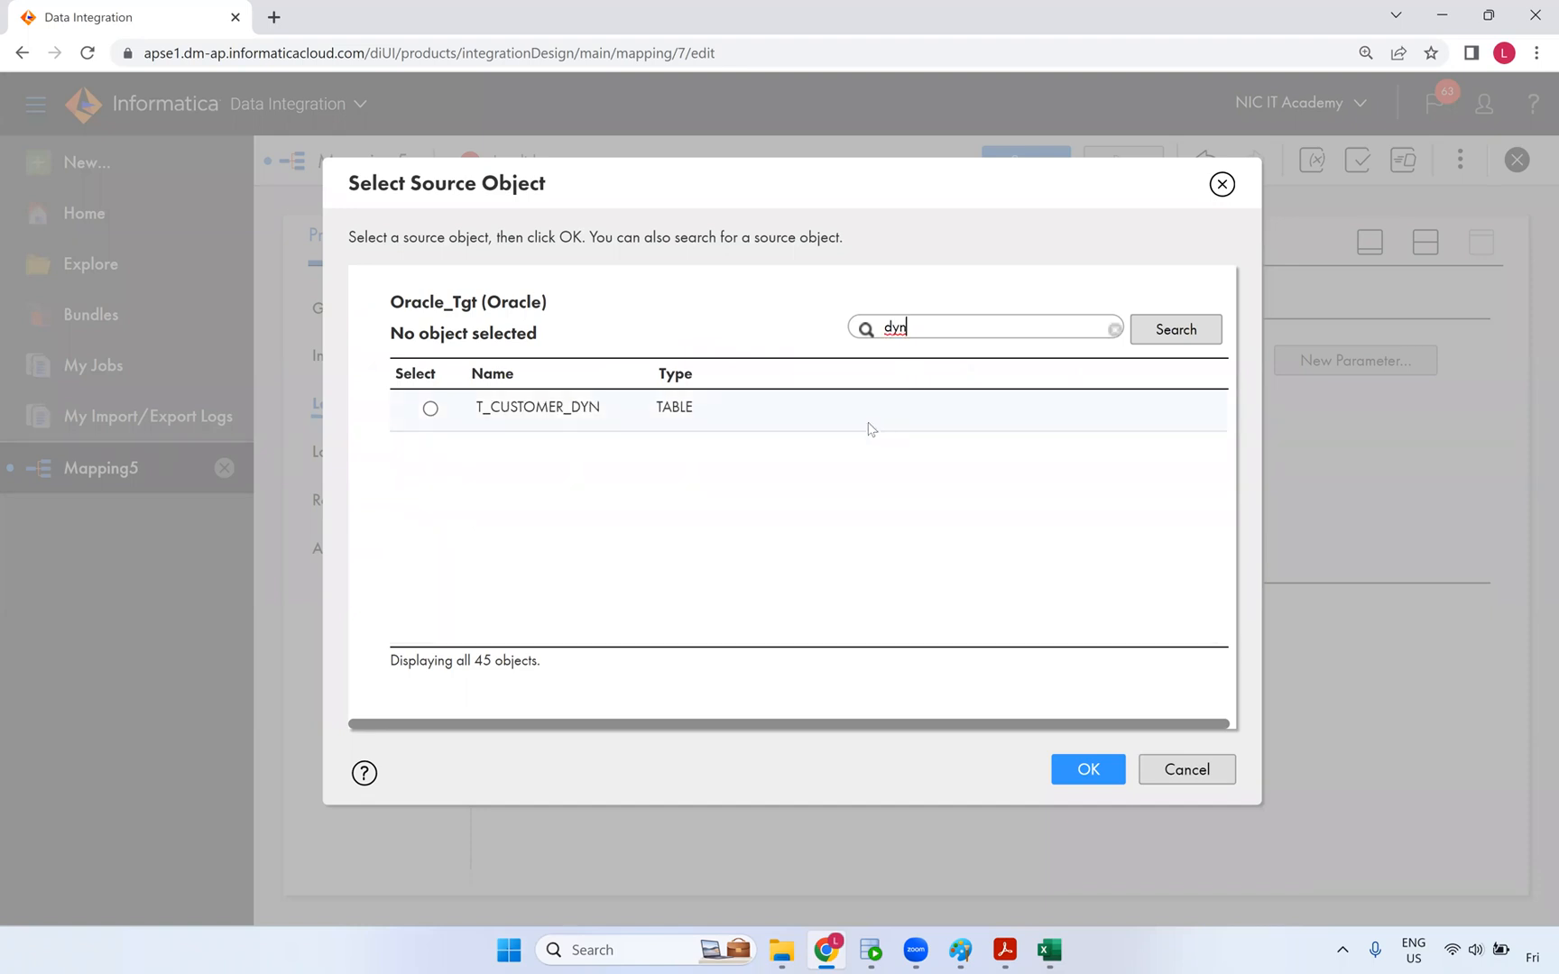
click(870, 424)
click(1089, 772)
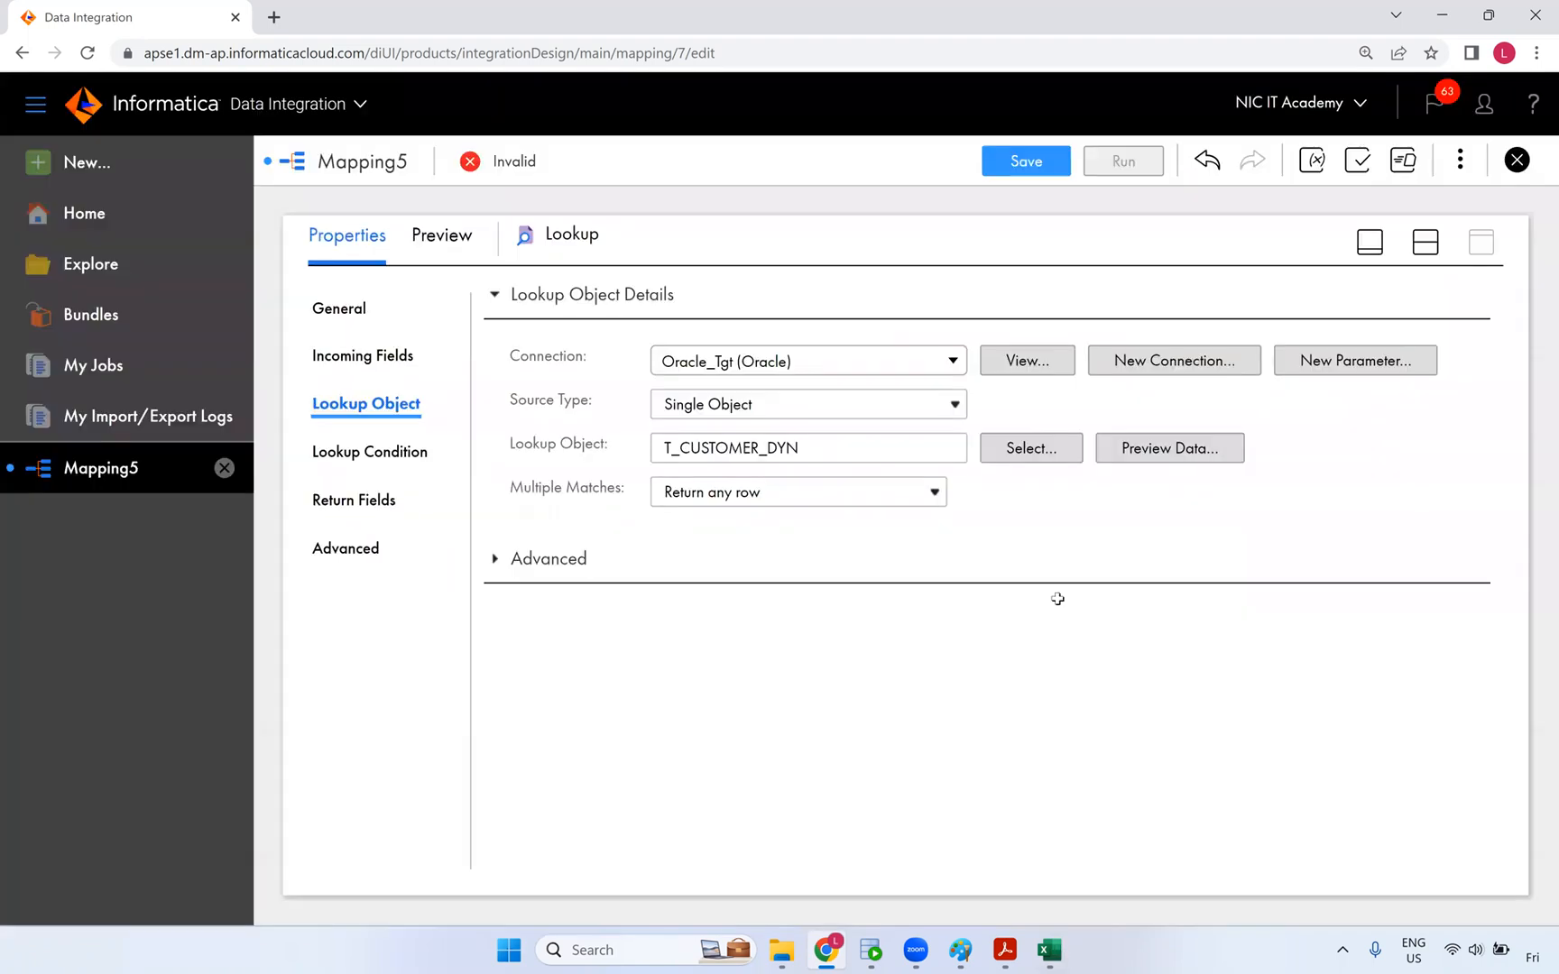
key(alt+Tab)
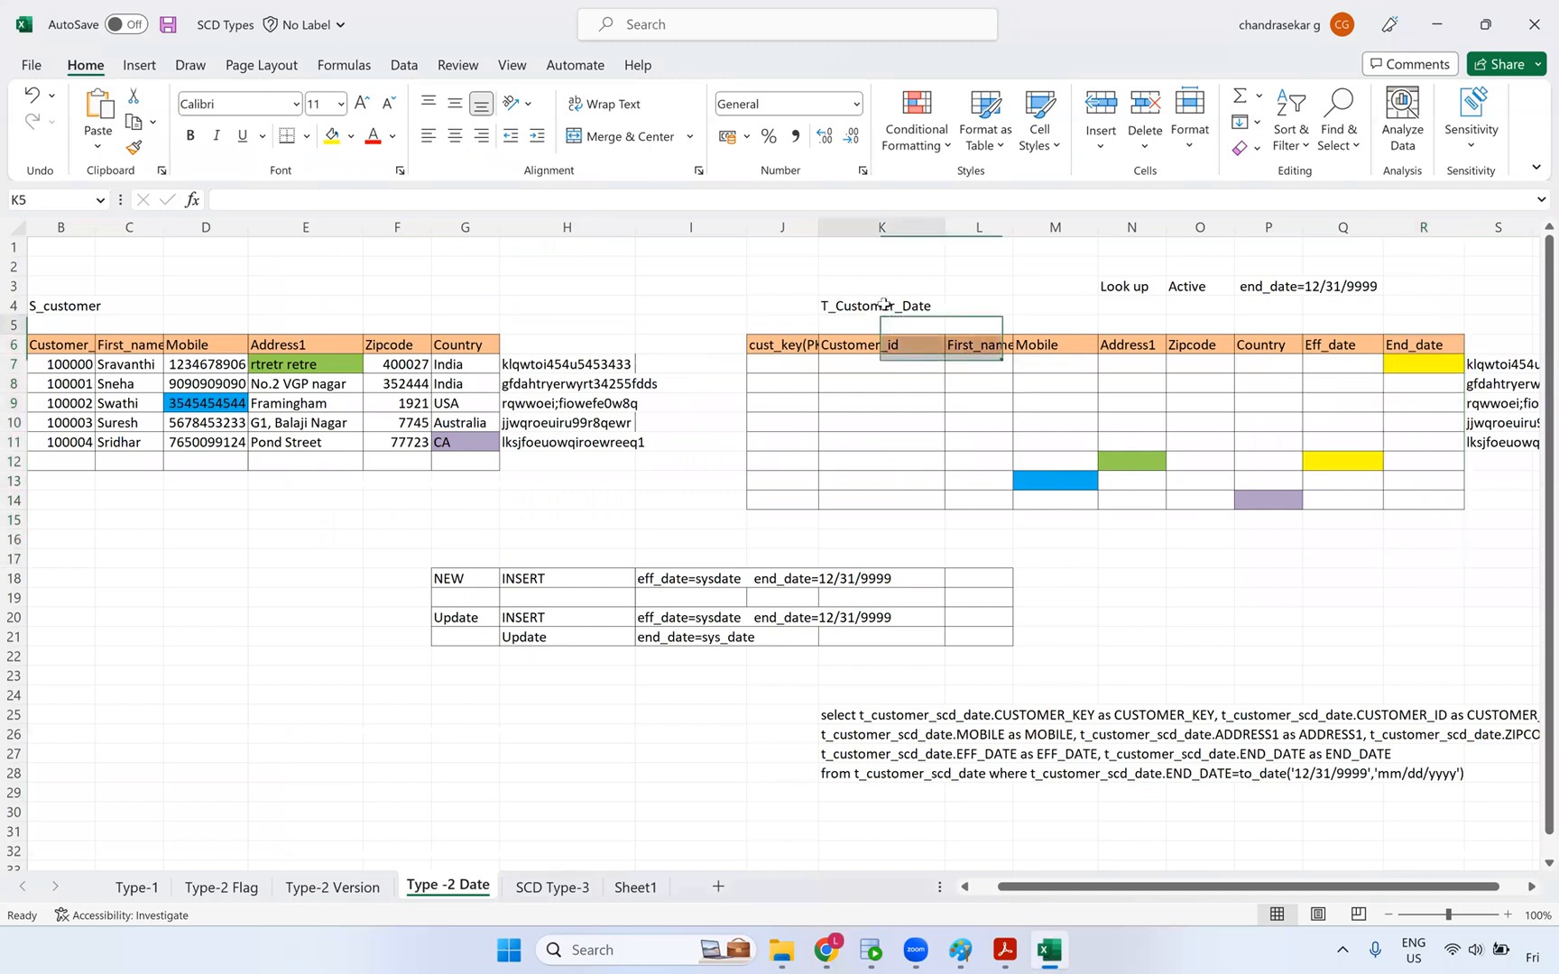
- Review the T_Customer_Date table layout on the Type -2 Date sheet, then return to Informatica
click(885, 305)
drag(1498, 345, 1498, 501)
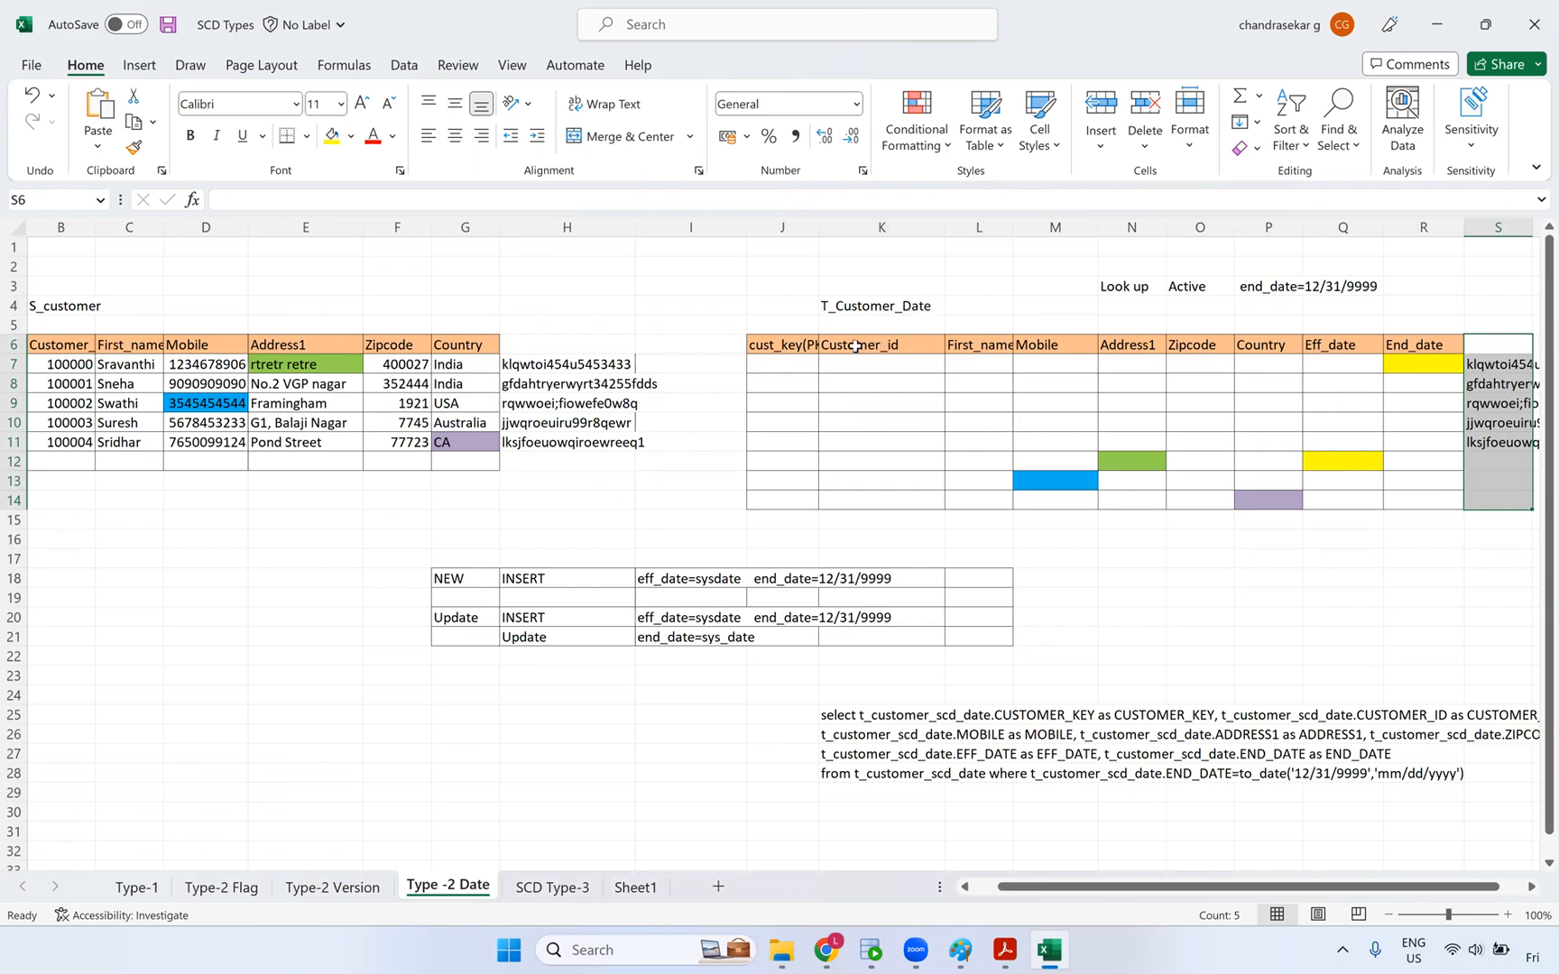
drag(783, 345, 1409, 521)
key(alt+Tab)
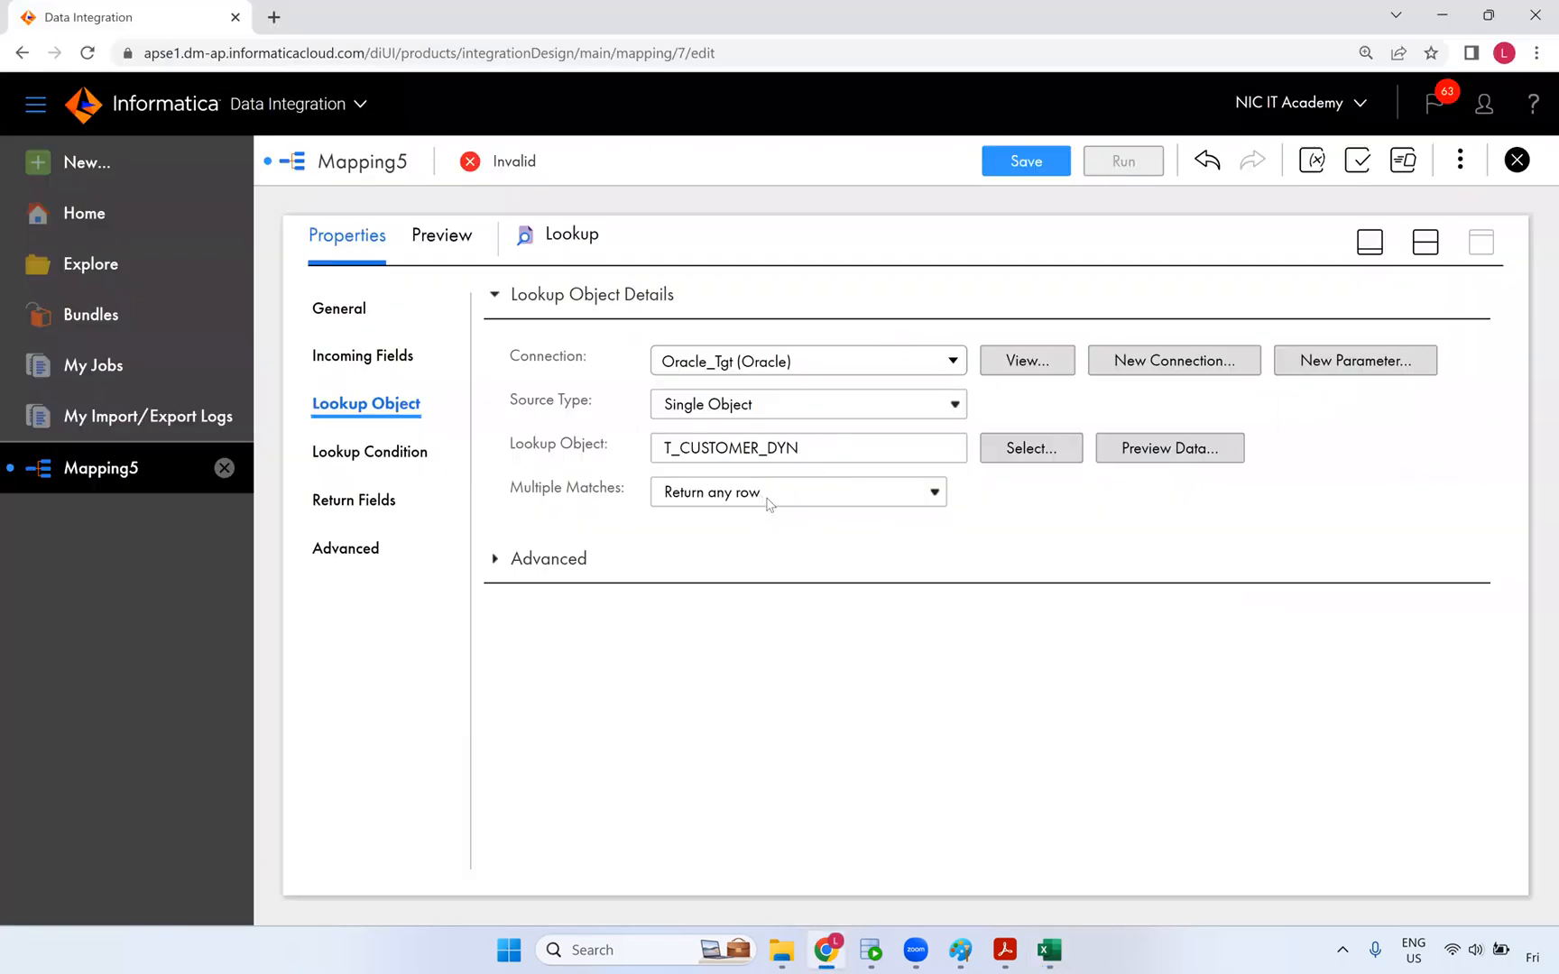
- Resolve field name conflicts by prefixing the incoming Expression fields with src_
click(388, 503)
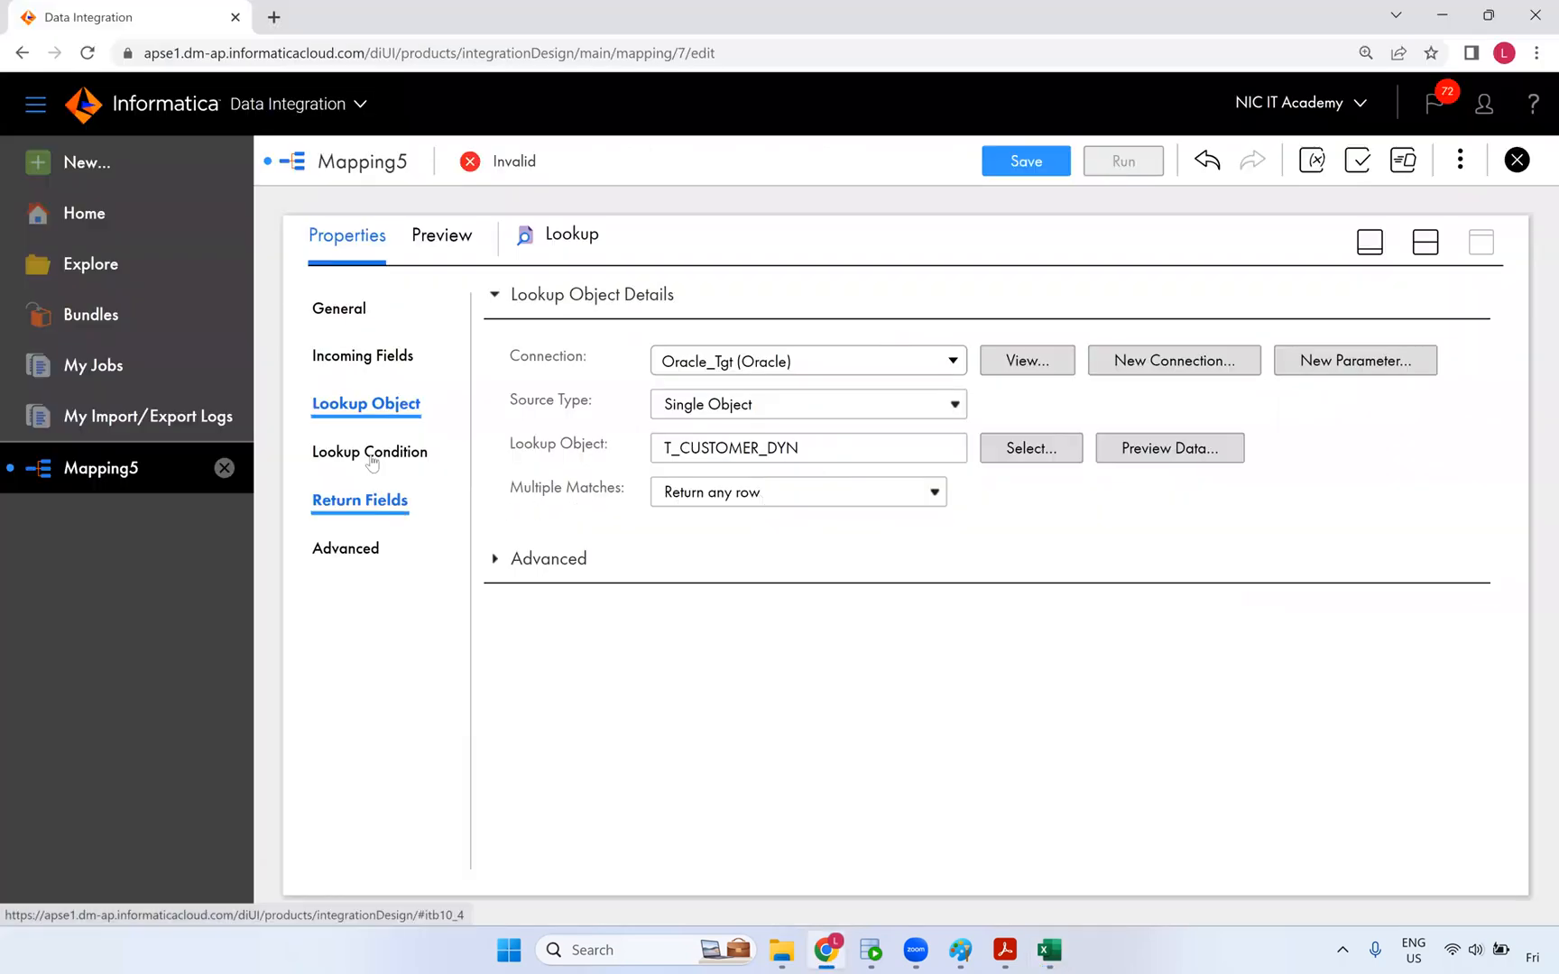
click(372, 460)
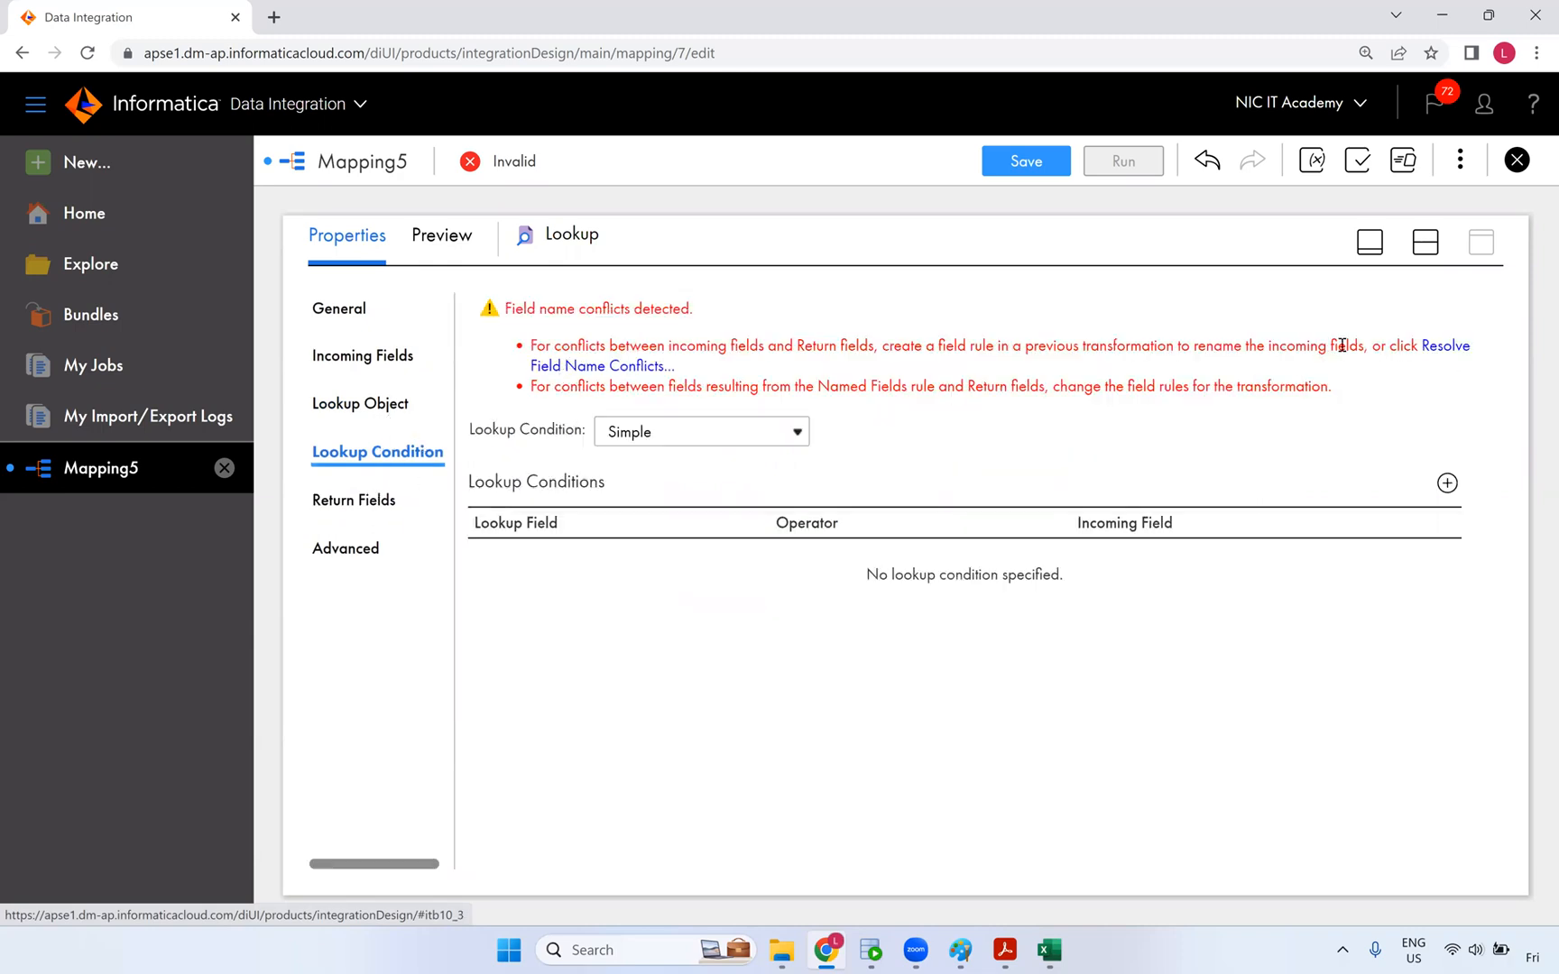
click(1444, 352)
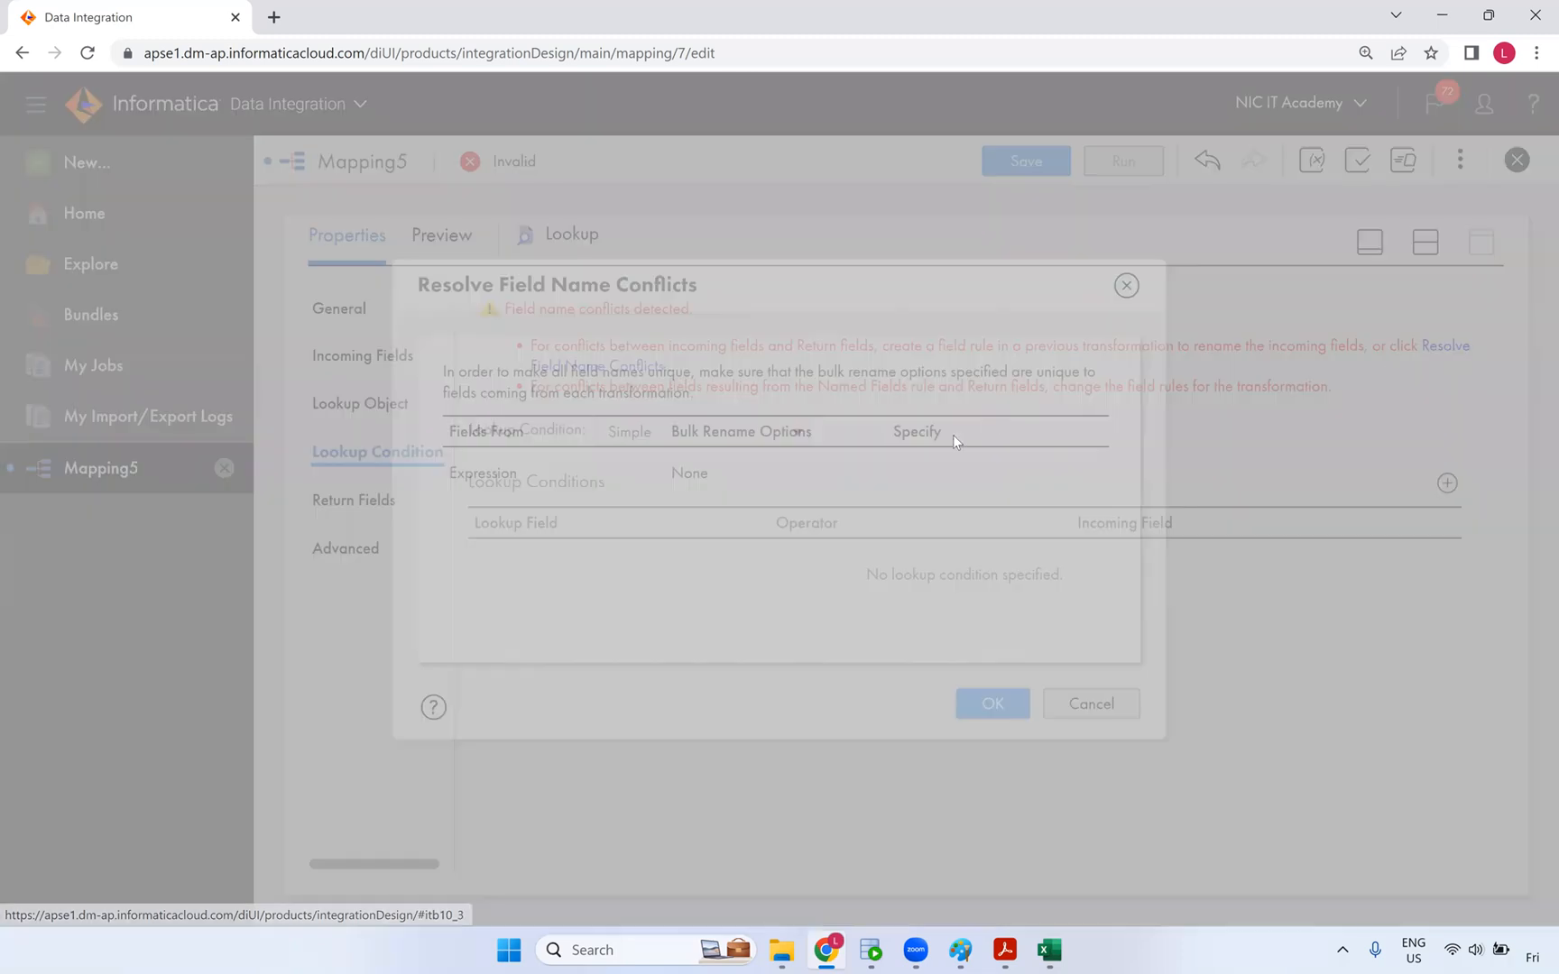
click(766, 474)
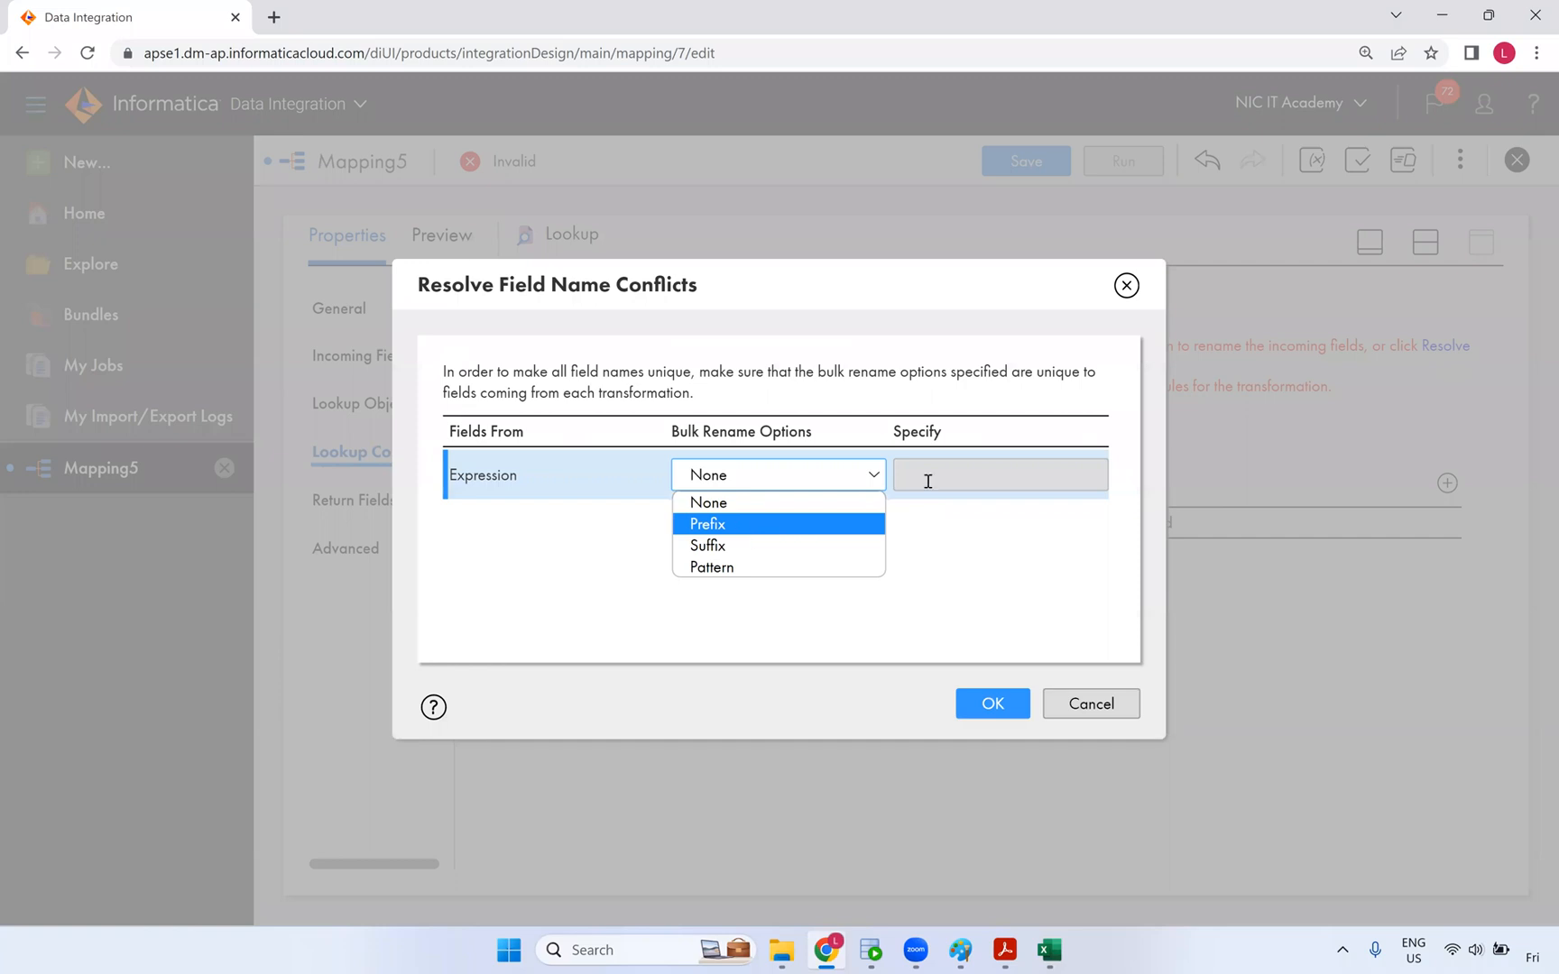
key(Return)
click(928, 481)
text(src_)
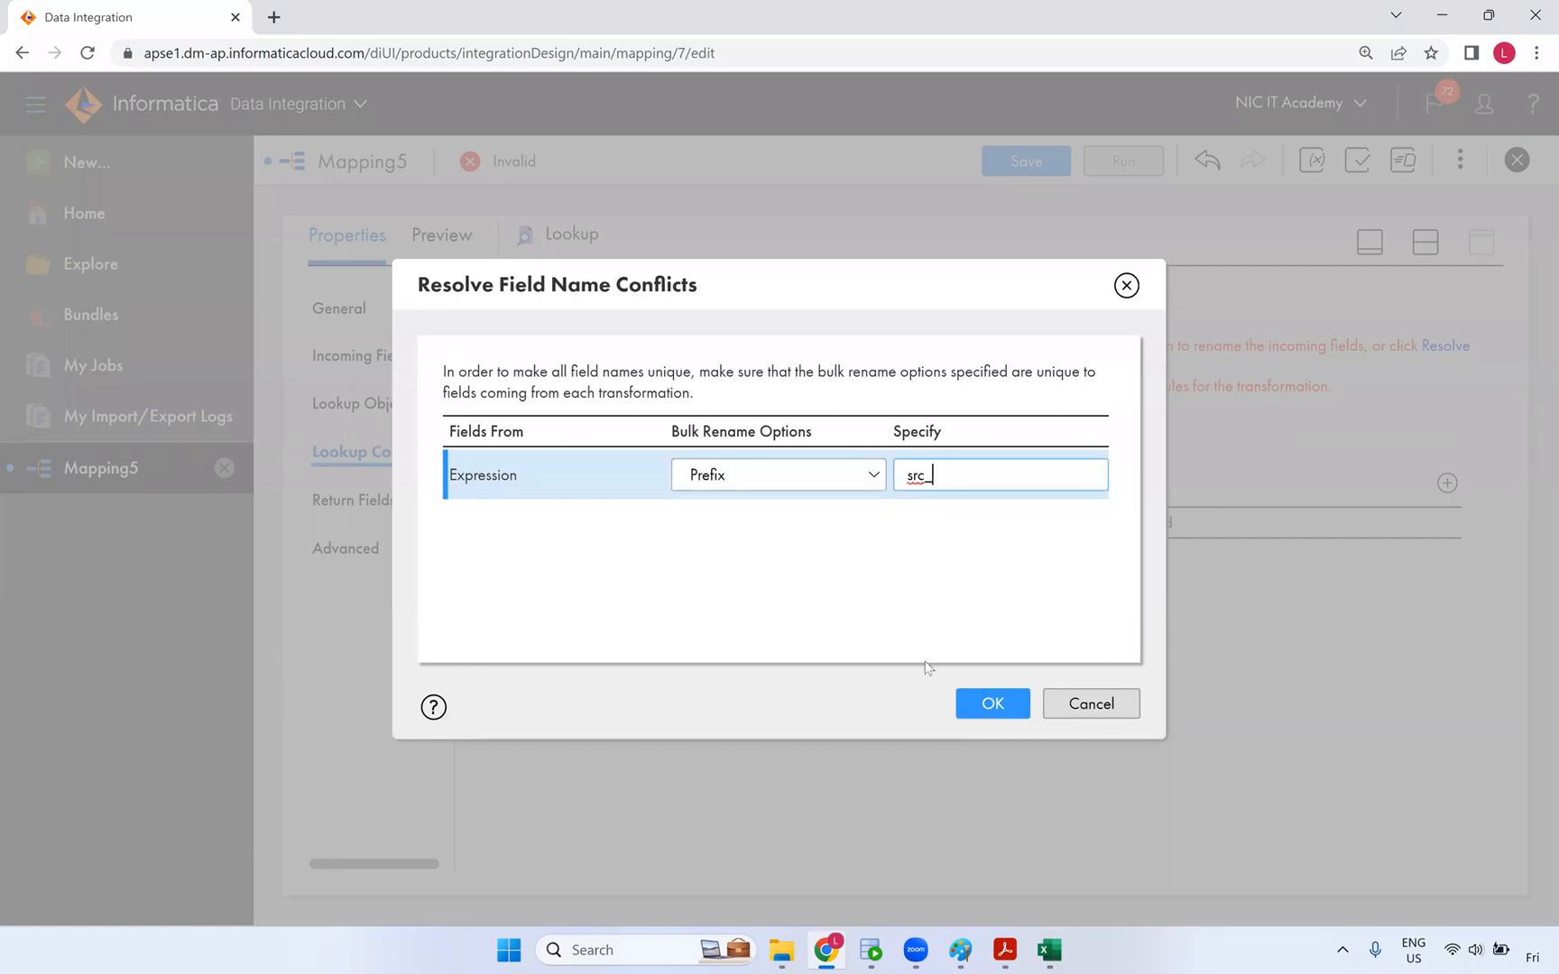
click(979, 703)
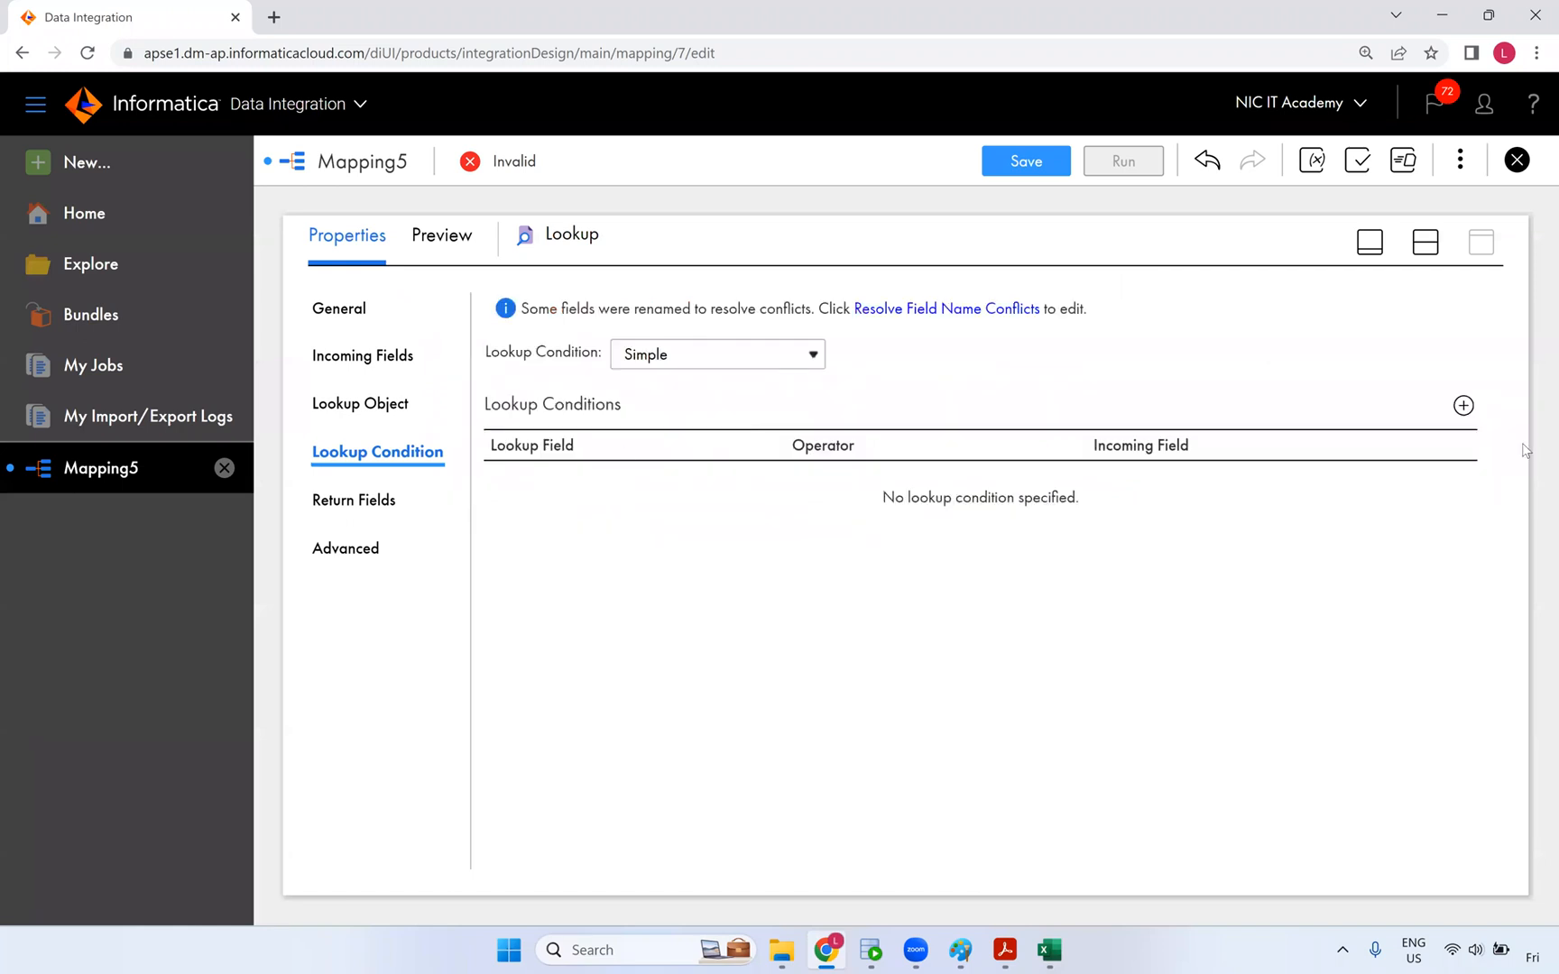
- Add the lookup condition CUST_ID = src_CUST_ID
click(1464, 405)
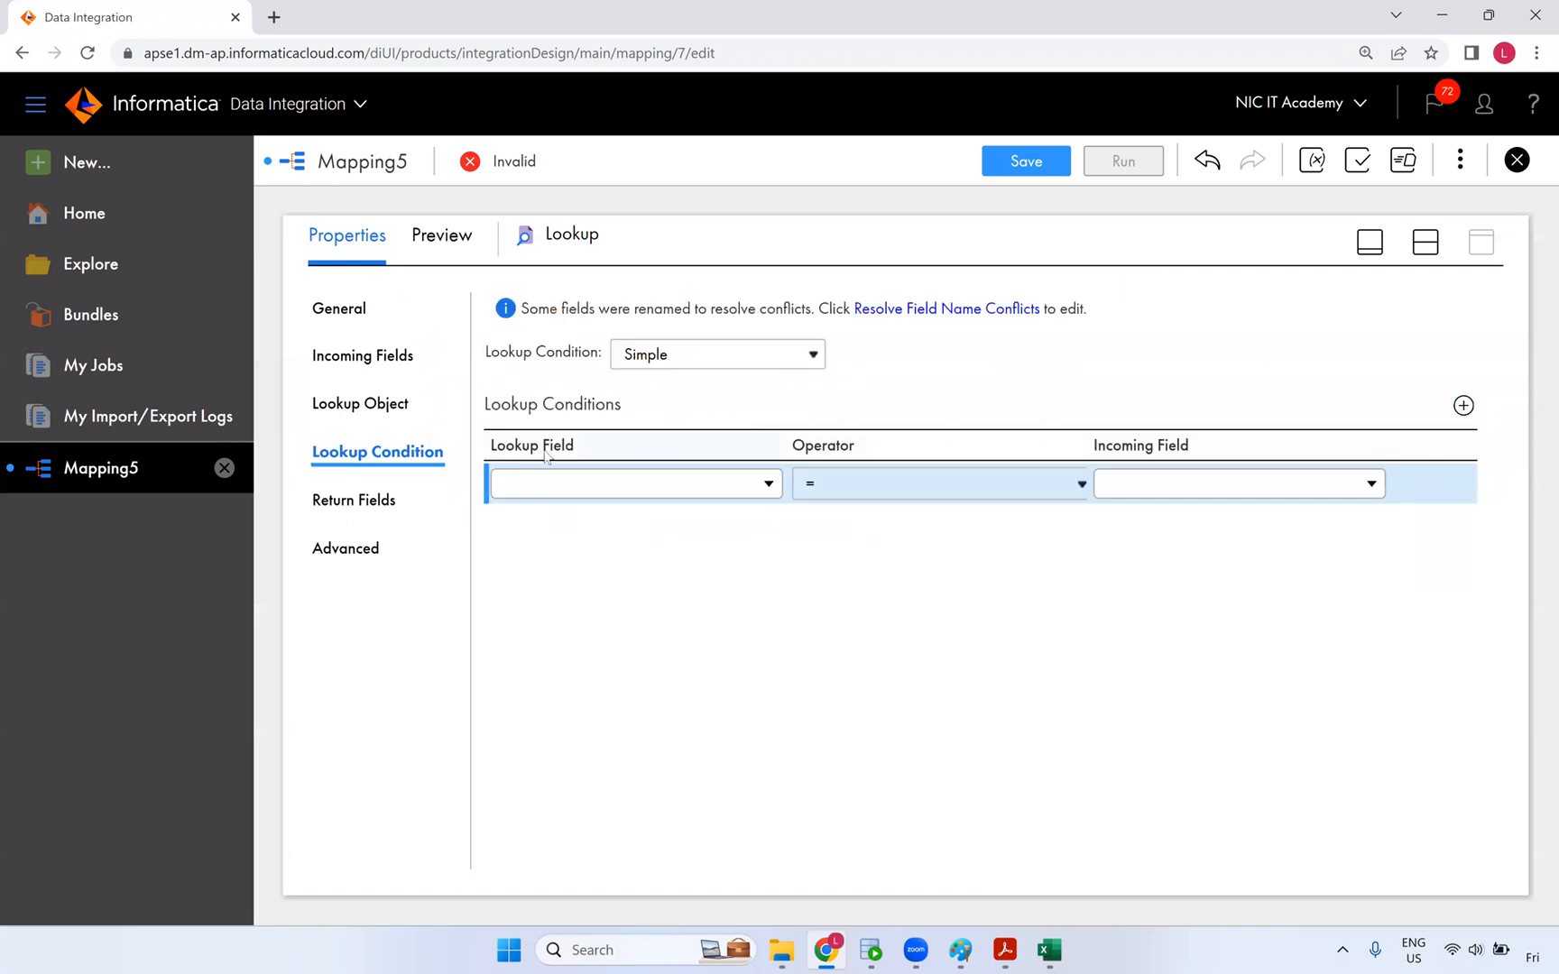
click(572, 487)
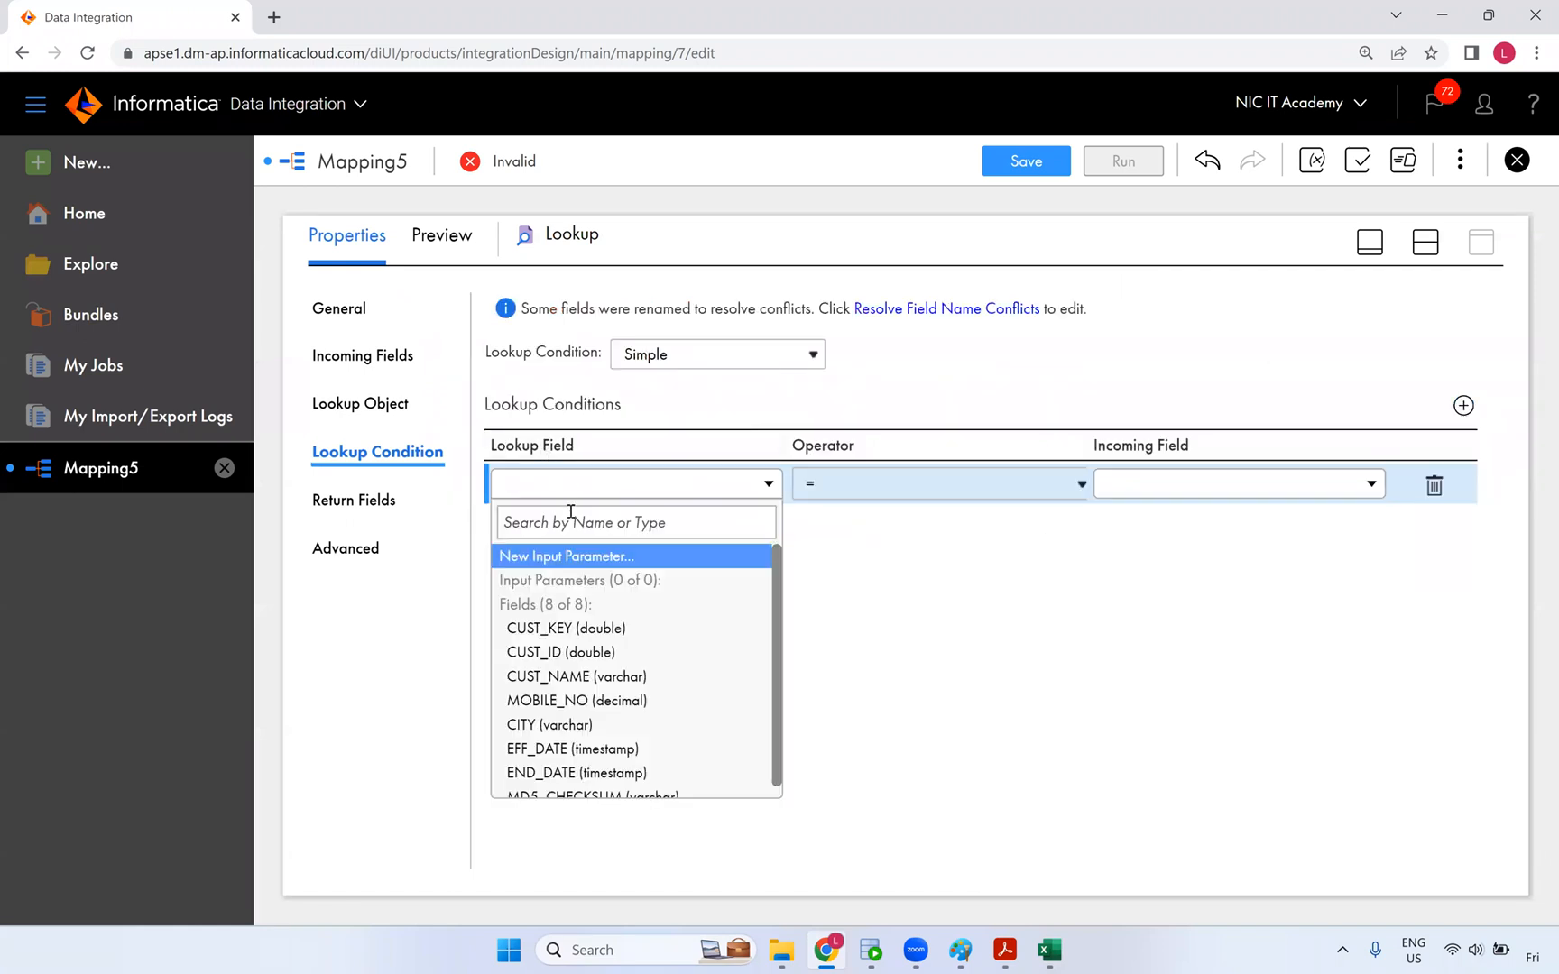
click(568, 652)
click(1262, 492)
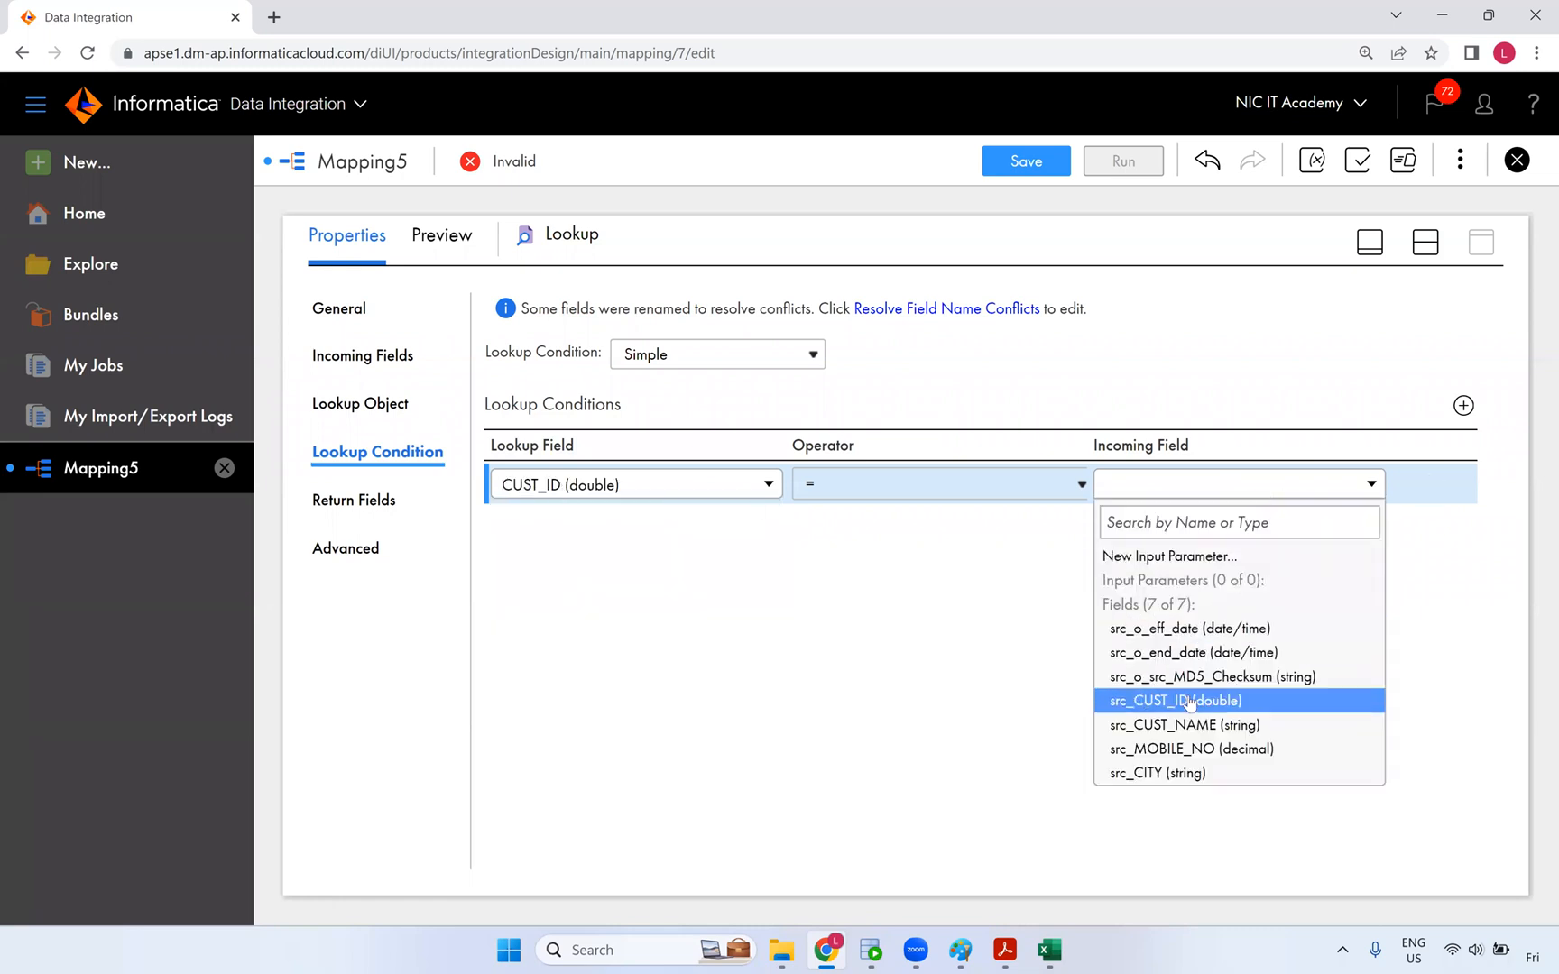
click(1218, 703)
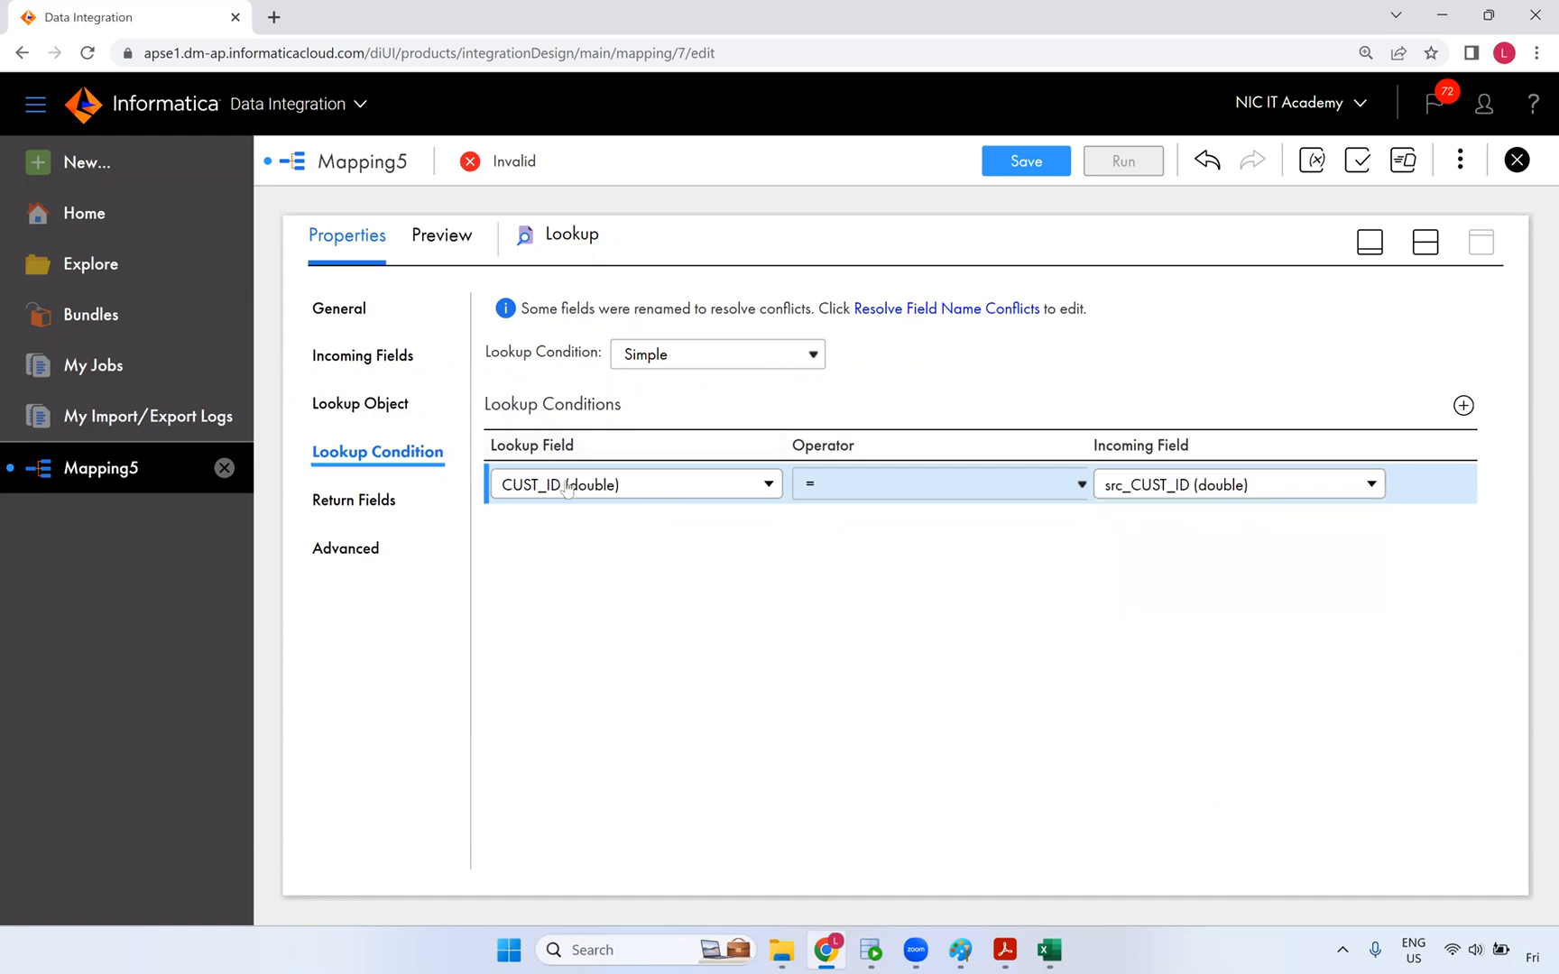
click(1055, 952)
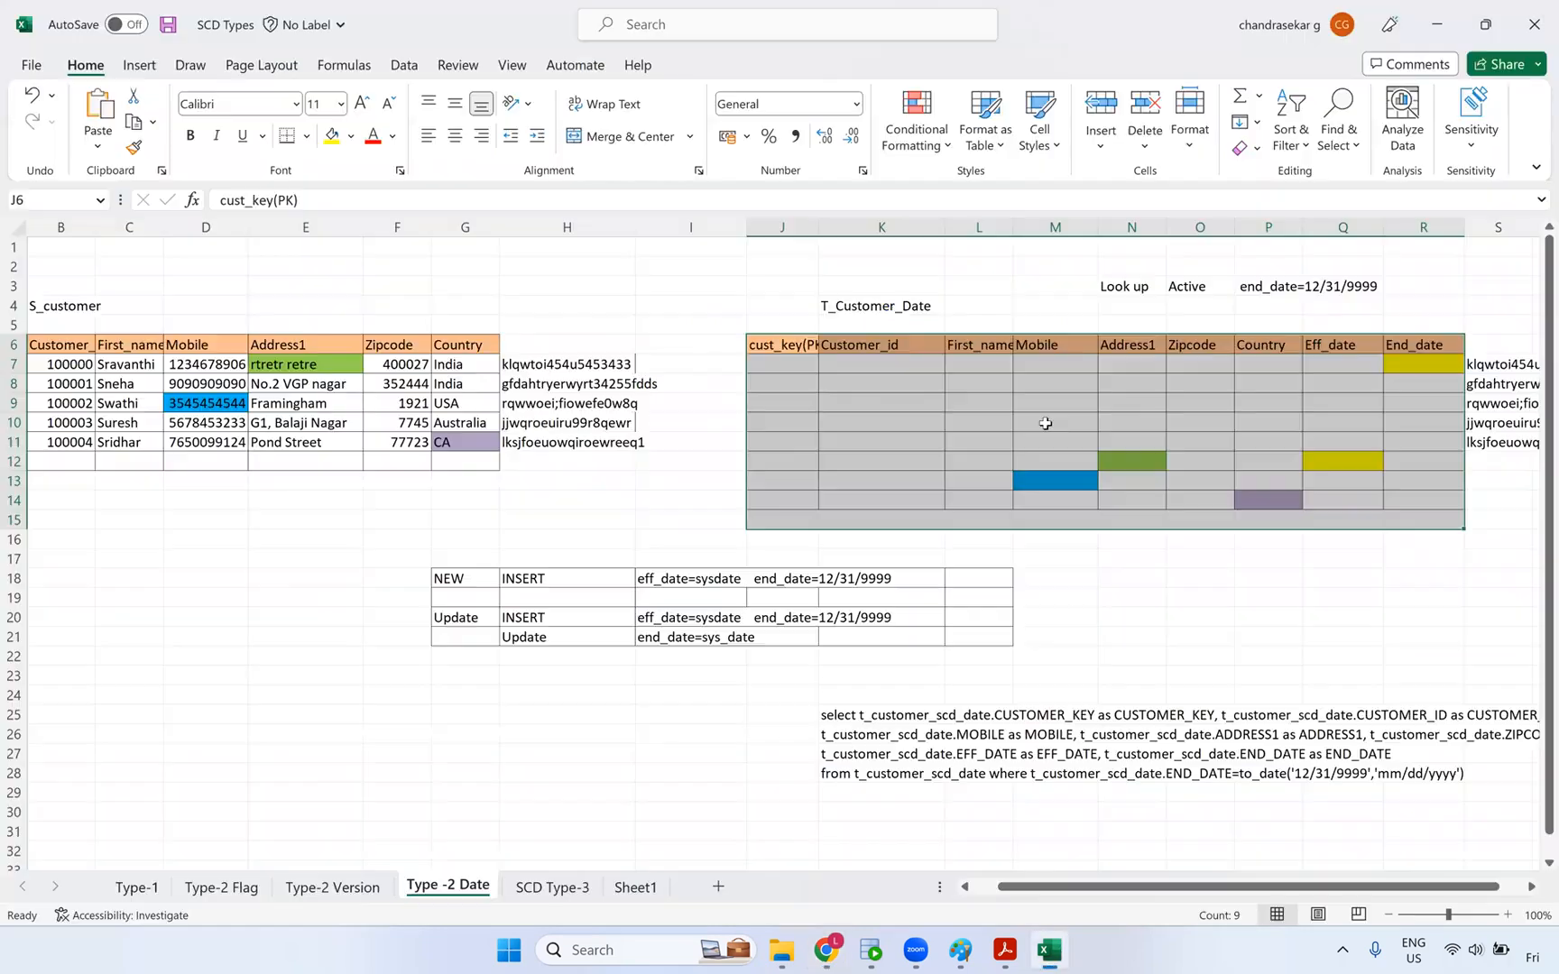
drag(899, 294, 848, 560)
drag(51, 323, 43, 499)
drag(1044, 888, 993, 892)
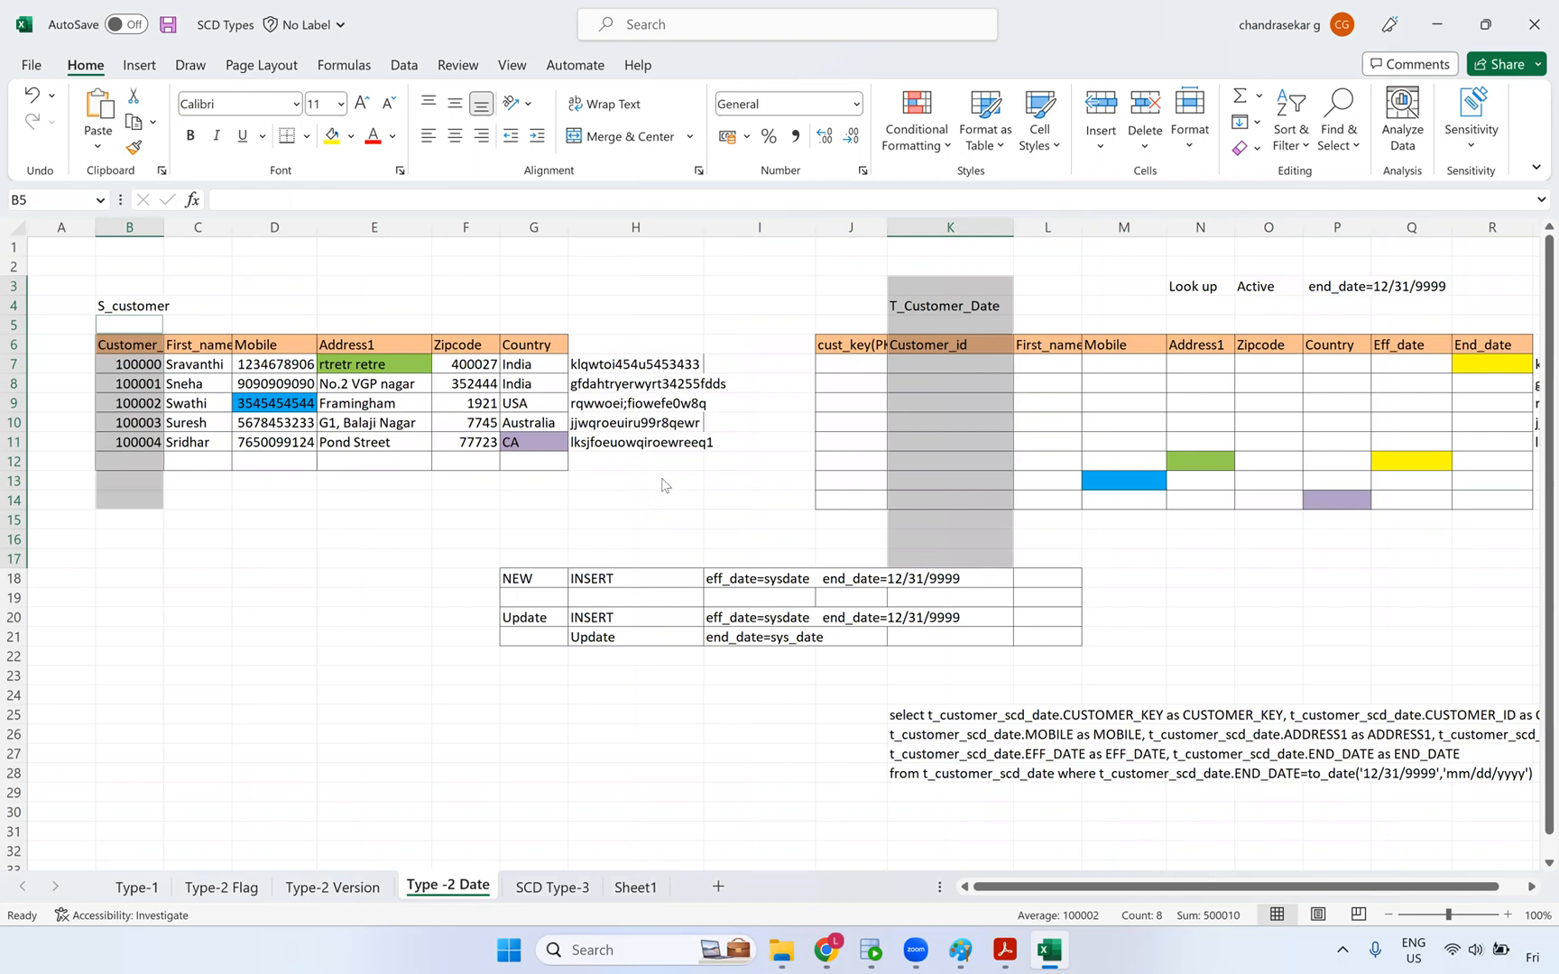
key(alt+Tab)
key(alt+Tab)
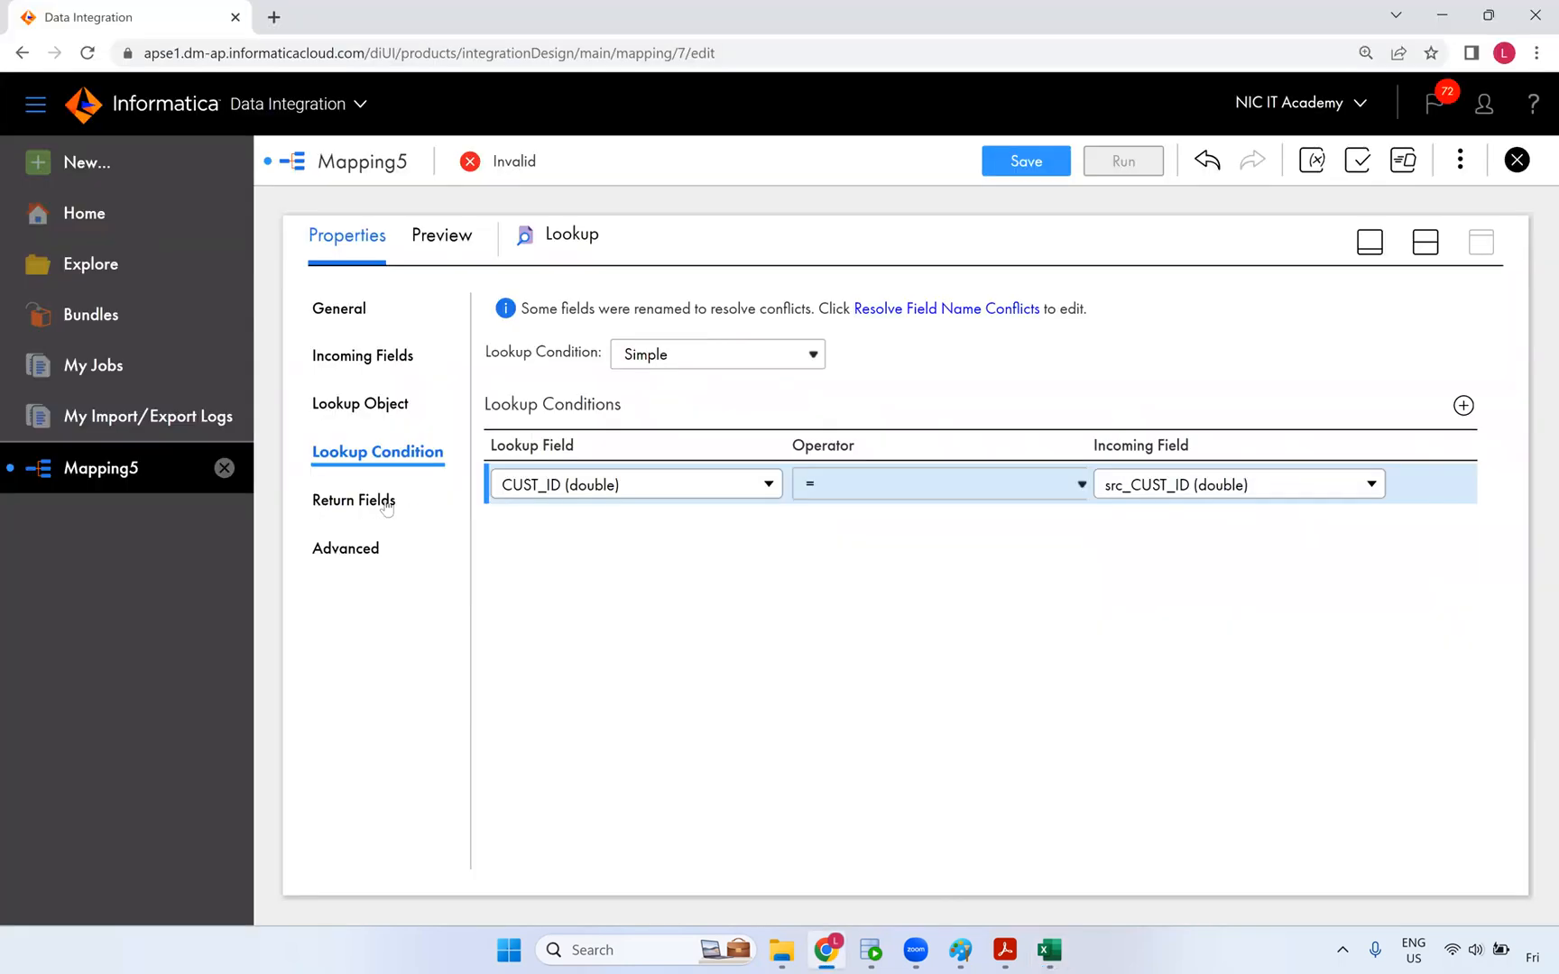
- Show the Lookup's Advanced properties and review its caching options and $PMCacheDir cache directory
click(545, 563)
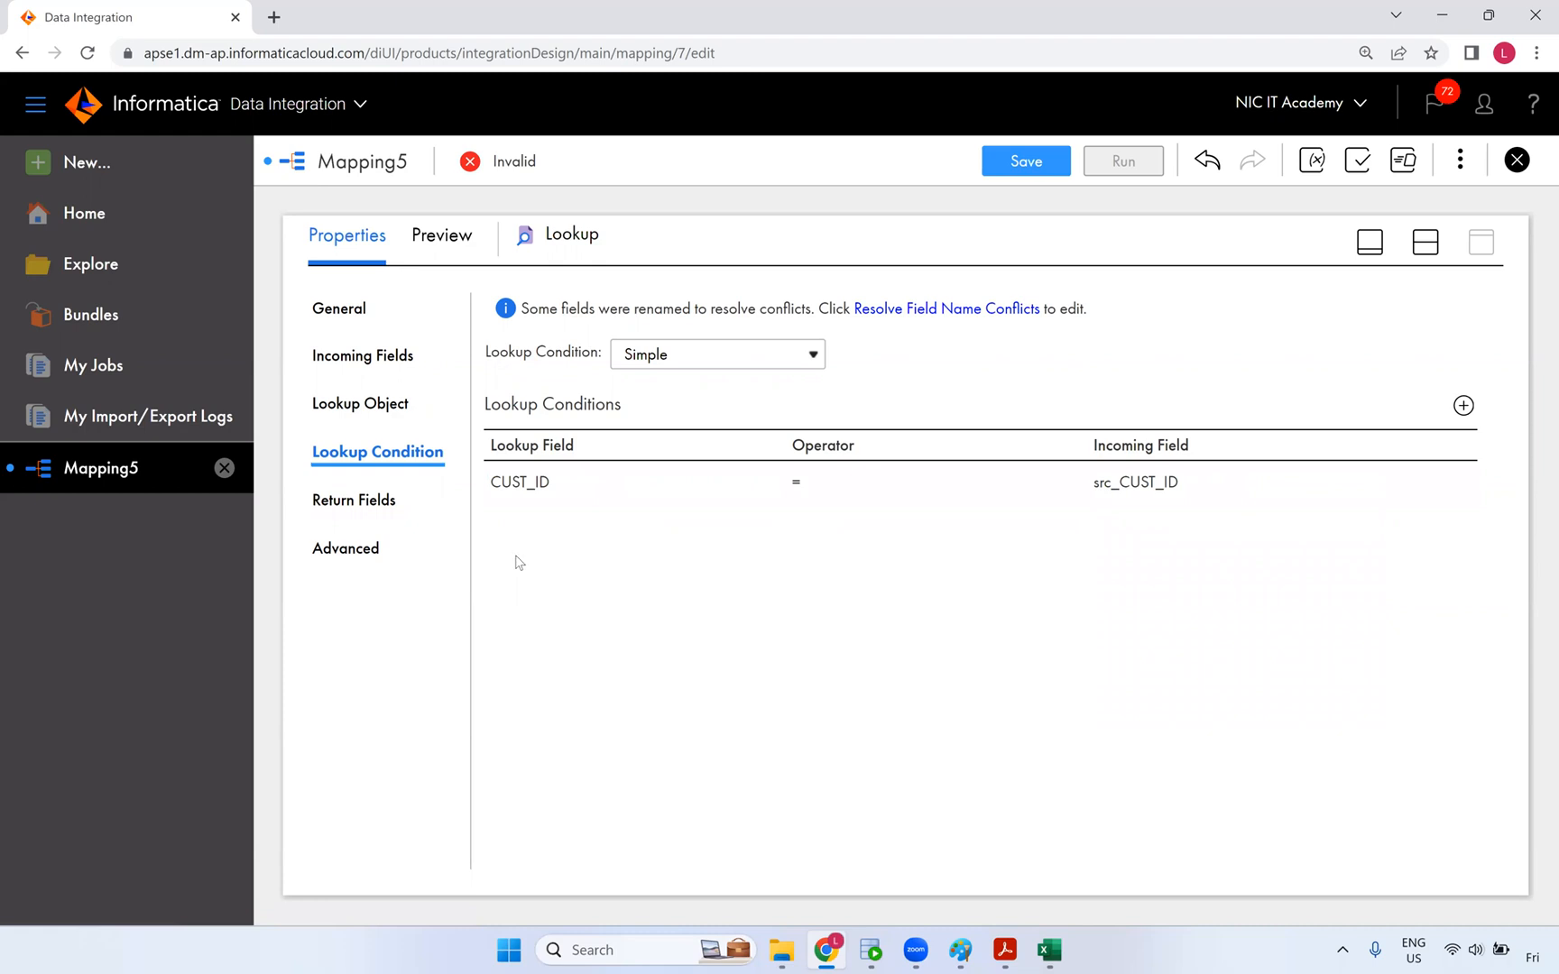
click(354, 547)
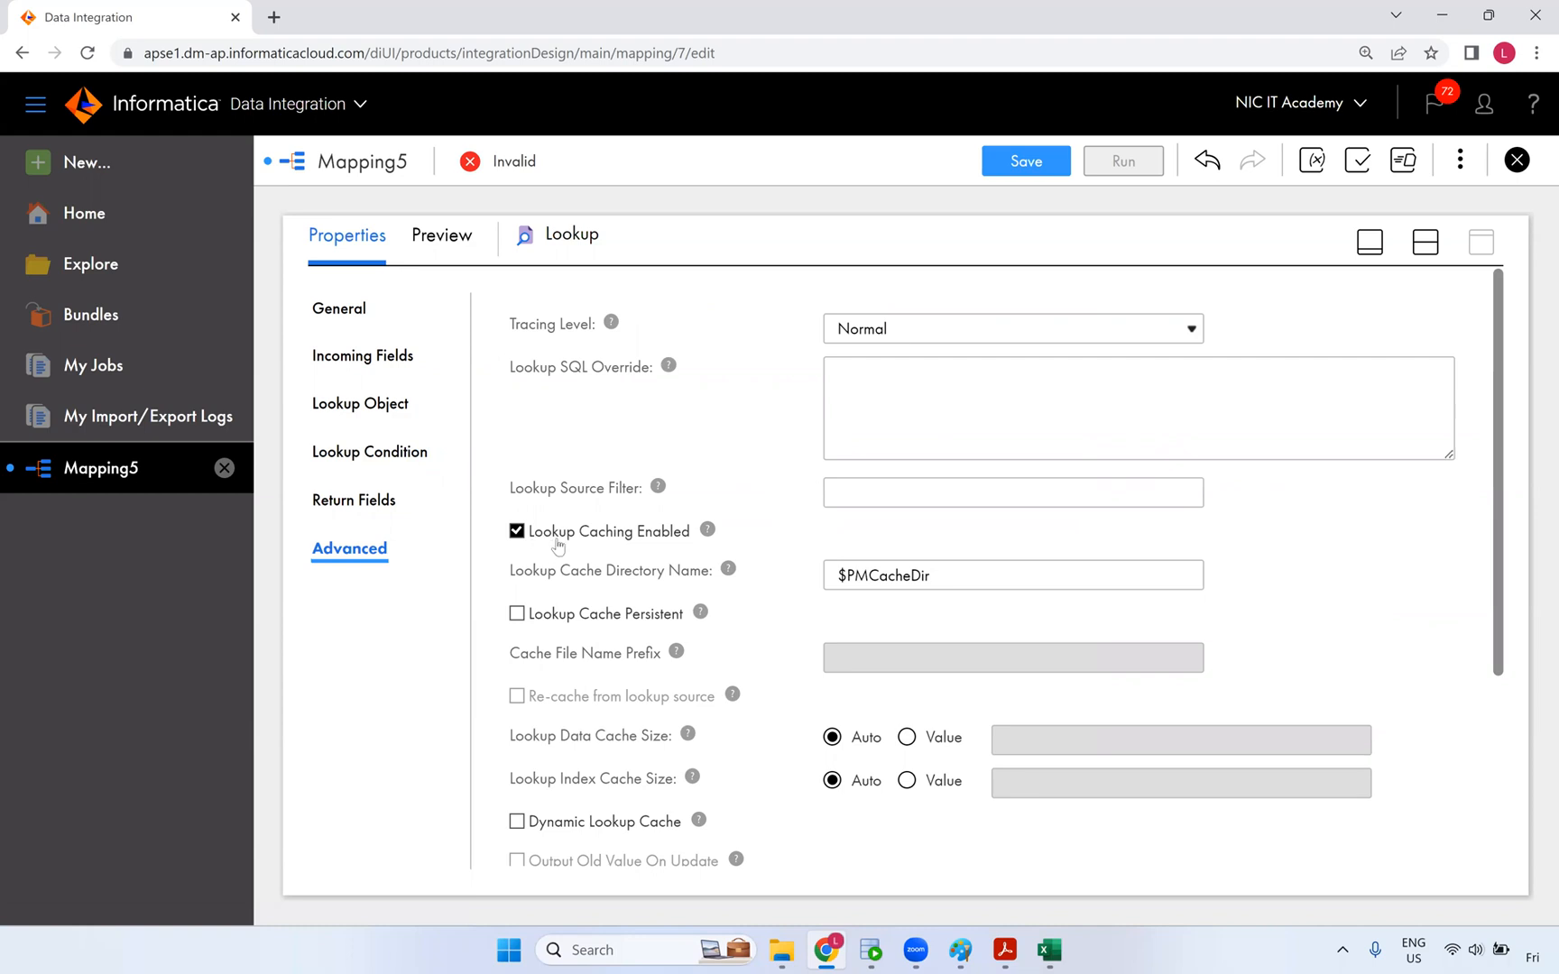
mouse_move(706, 531)
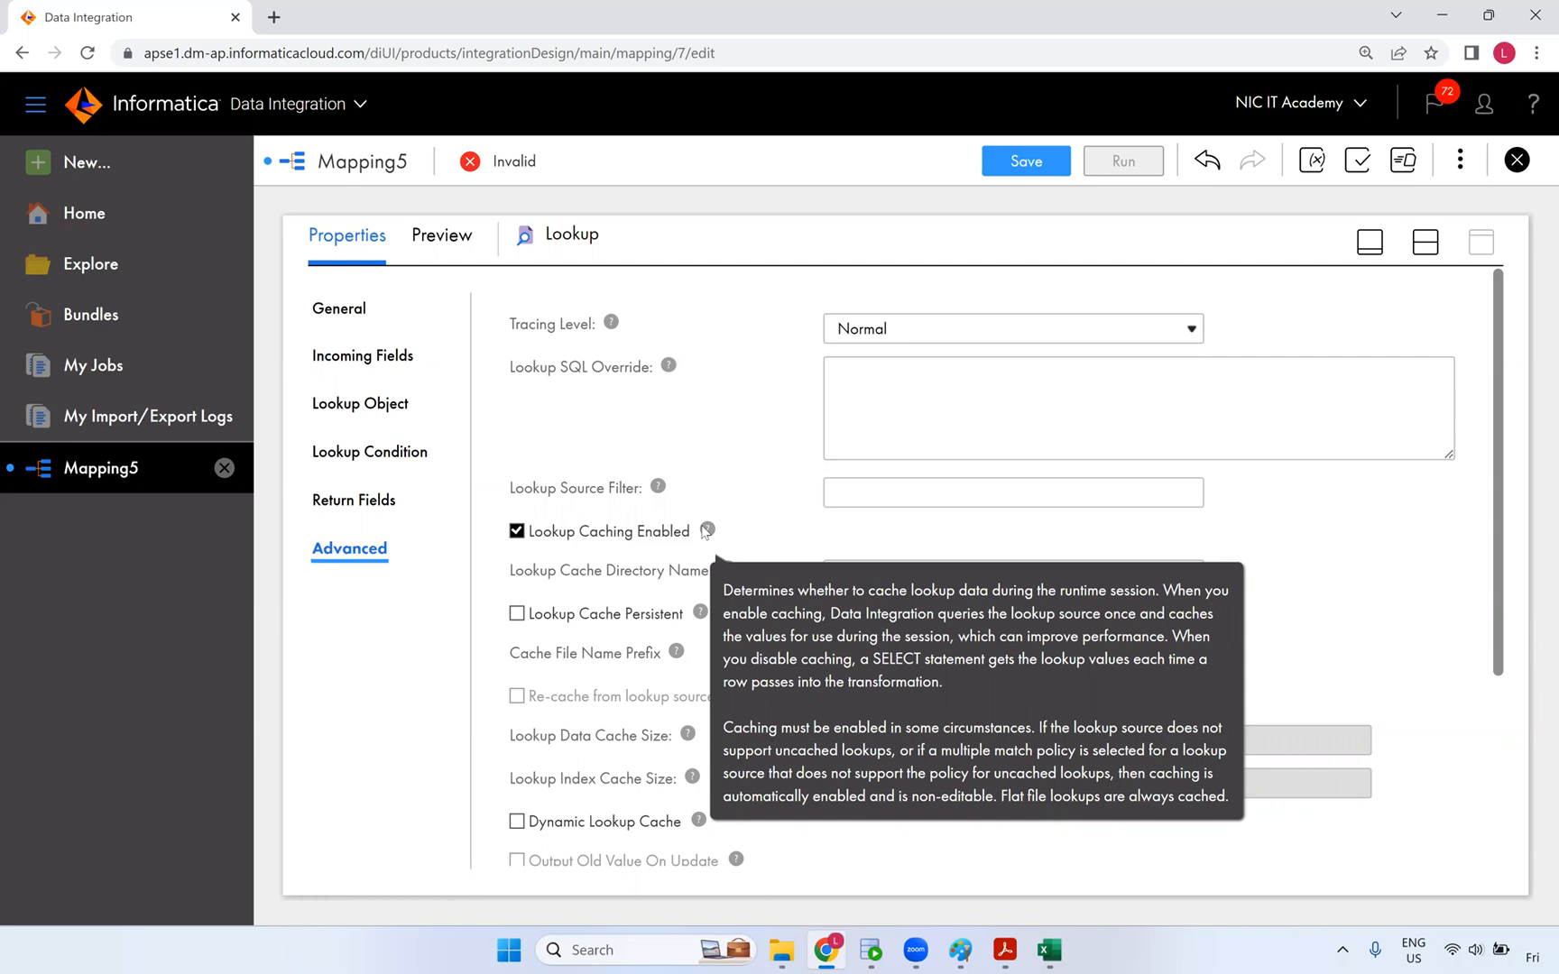
scroll(768, 494, down, 1)
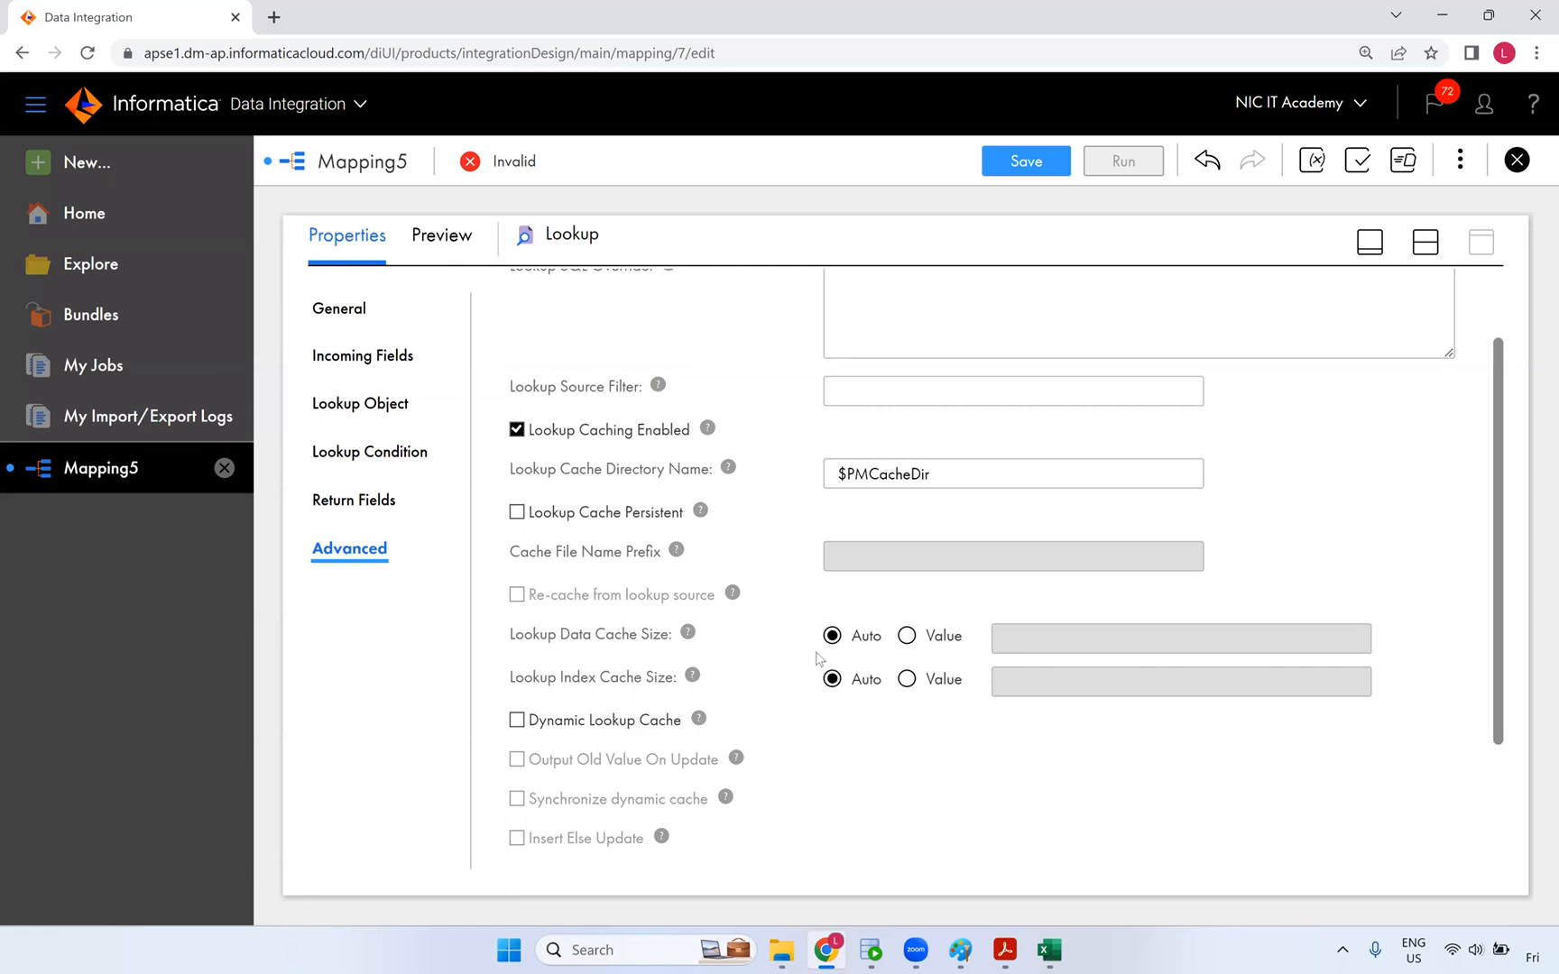
scroll(817, 657, down, 2)
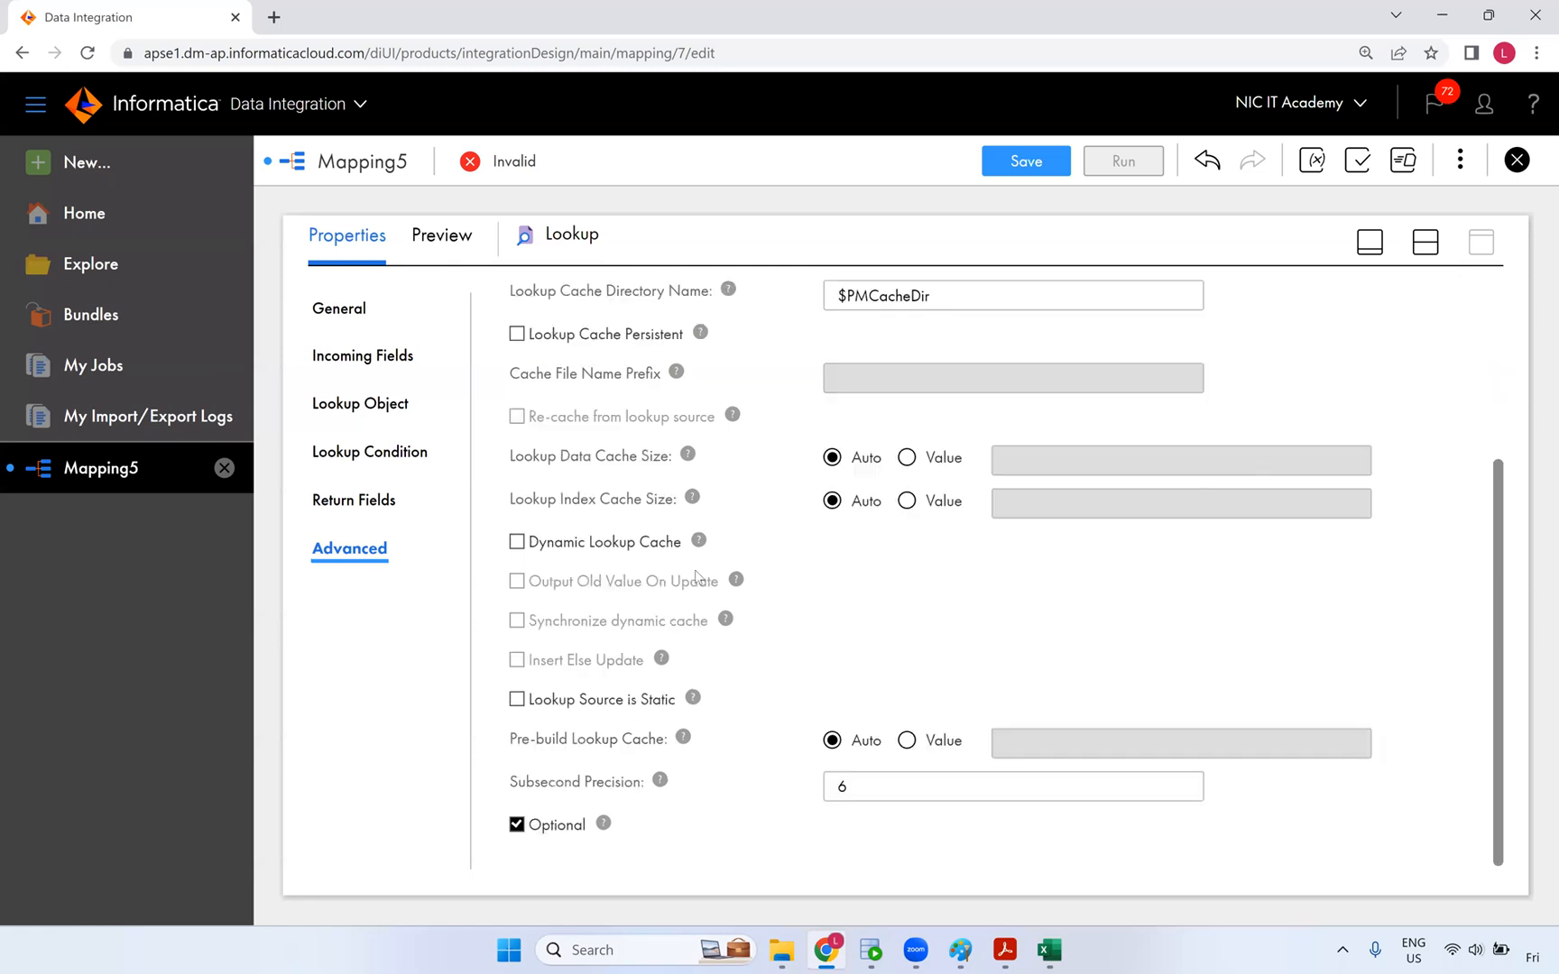
- Tick Dynamic Lookup Cache in the Lookup's Advanced properties
click(604, 543)
click(604, 543)
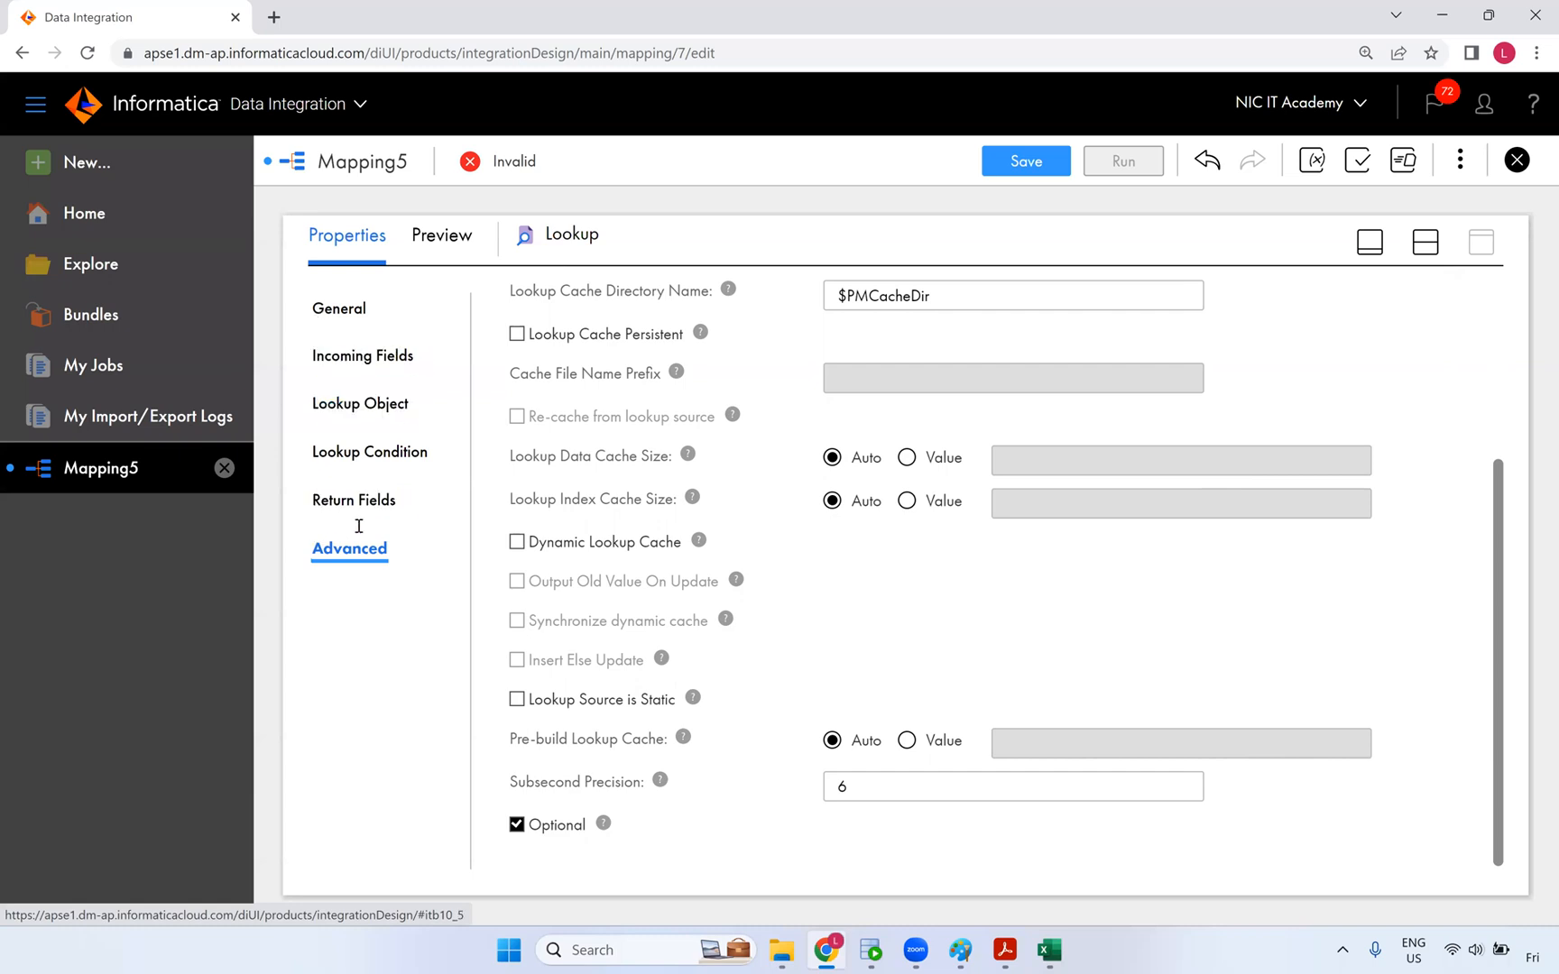
click(516, 541)
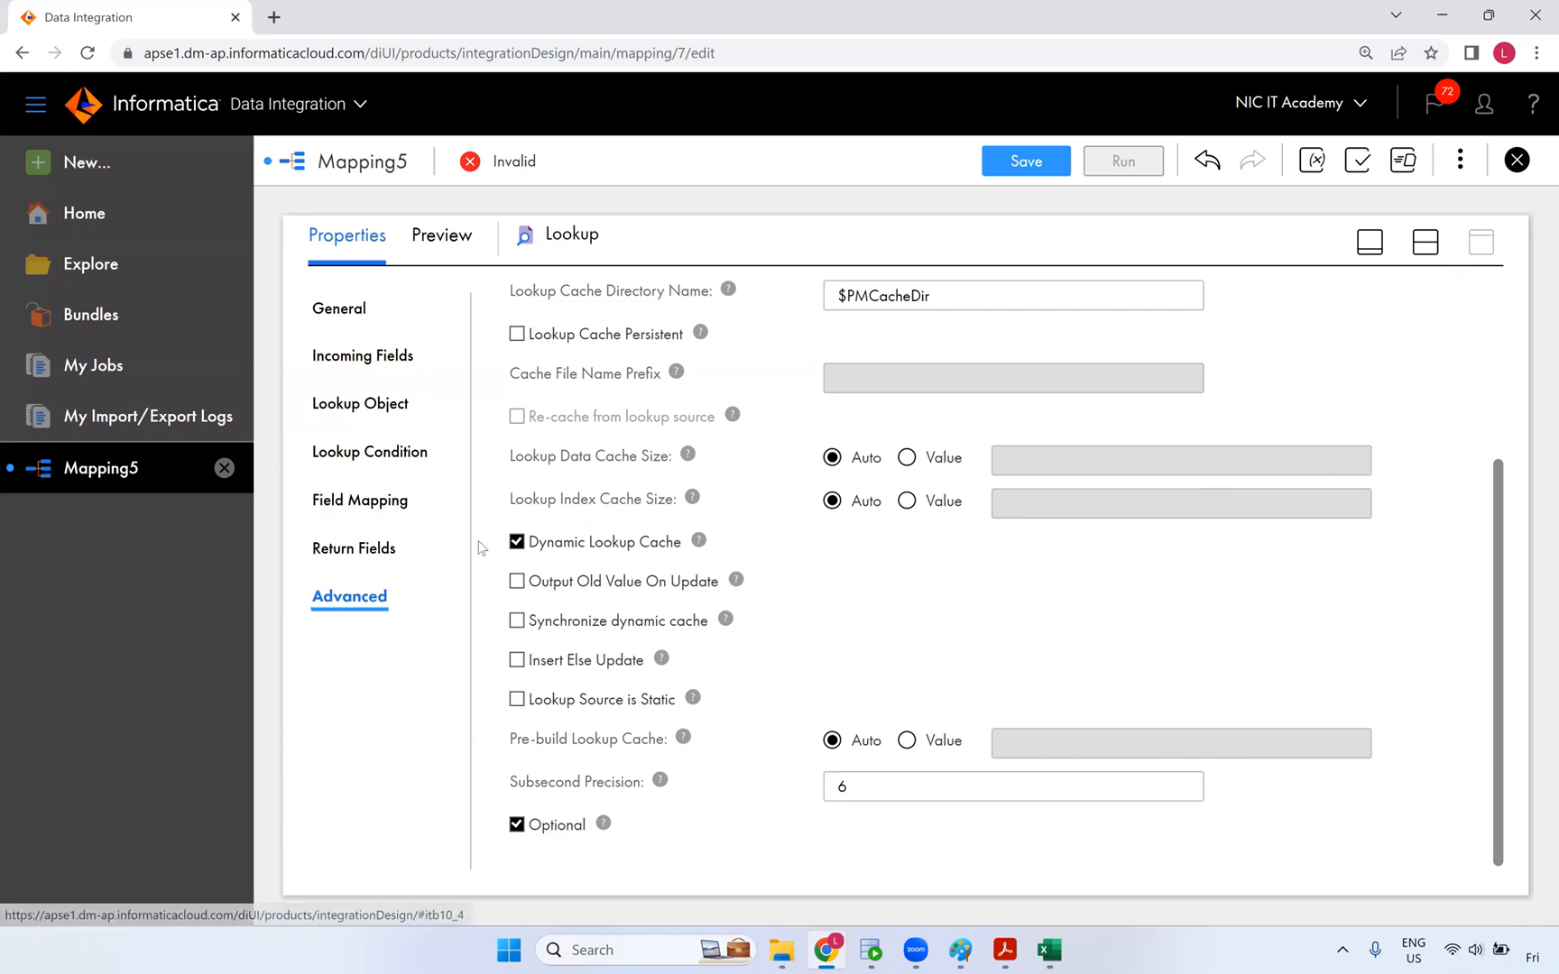
click(516, 545)
click(516, 545)
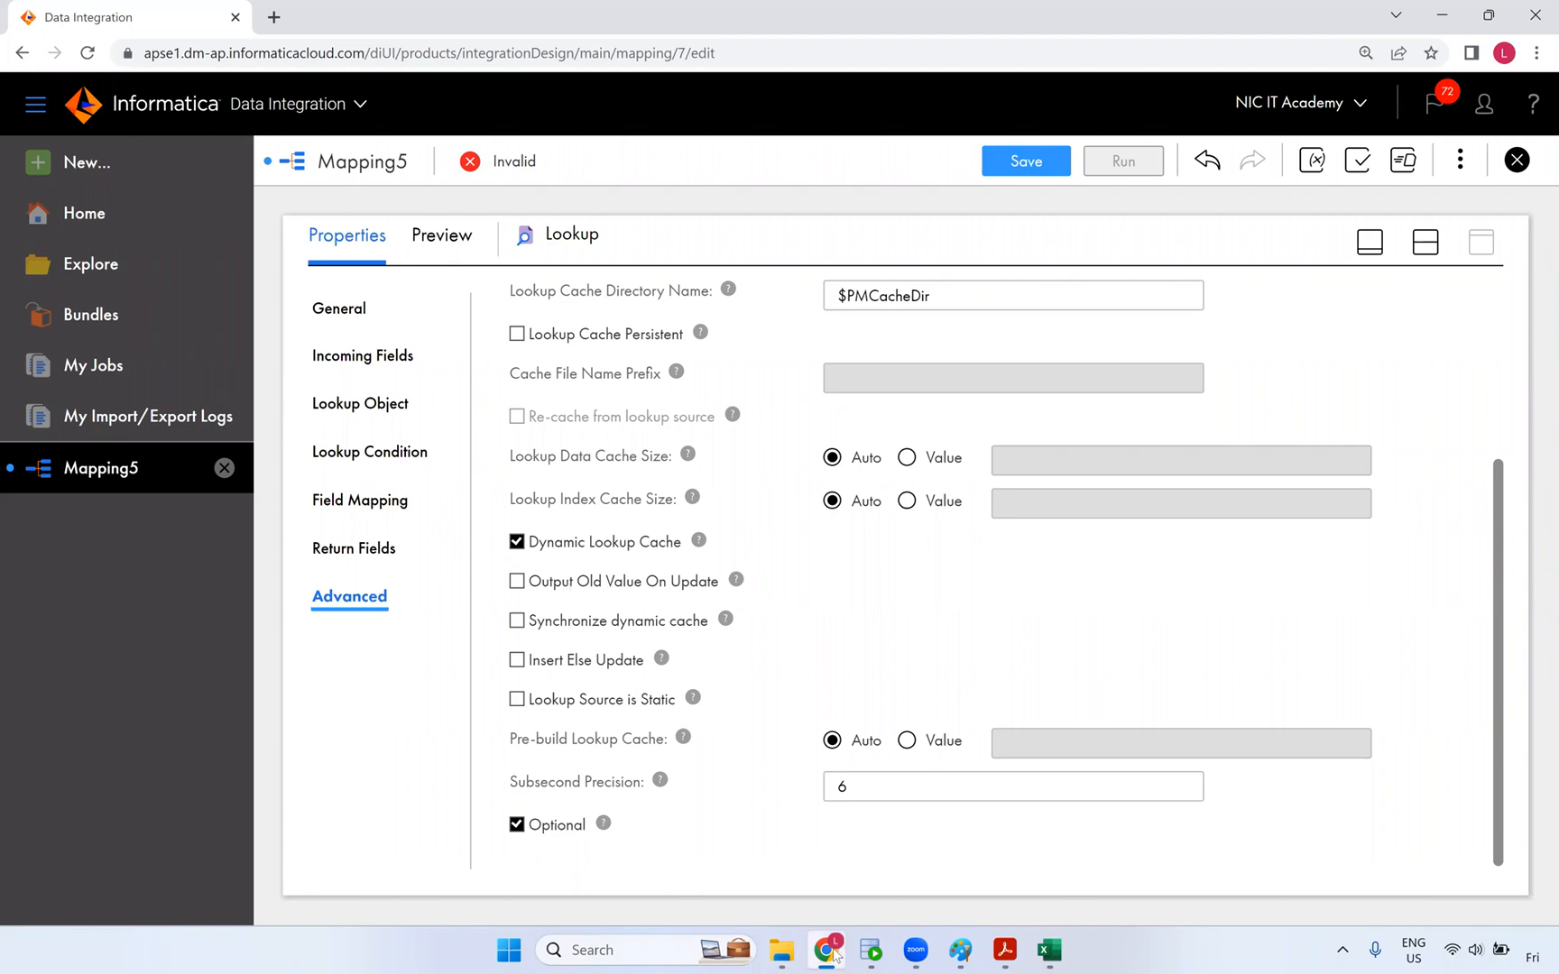
mouse_move(875, 957)
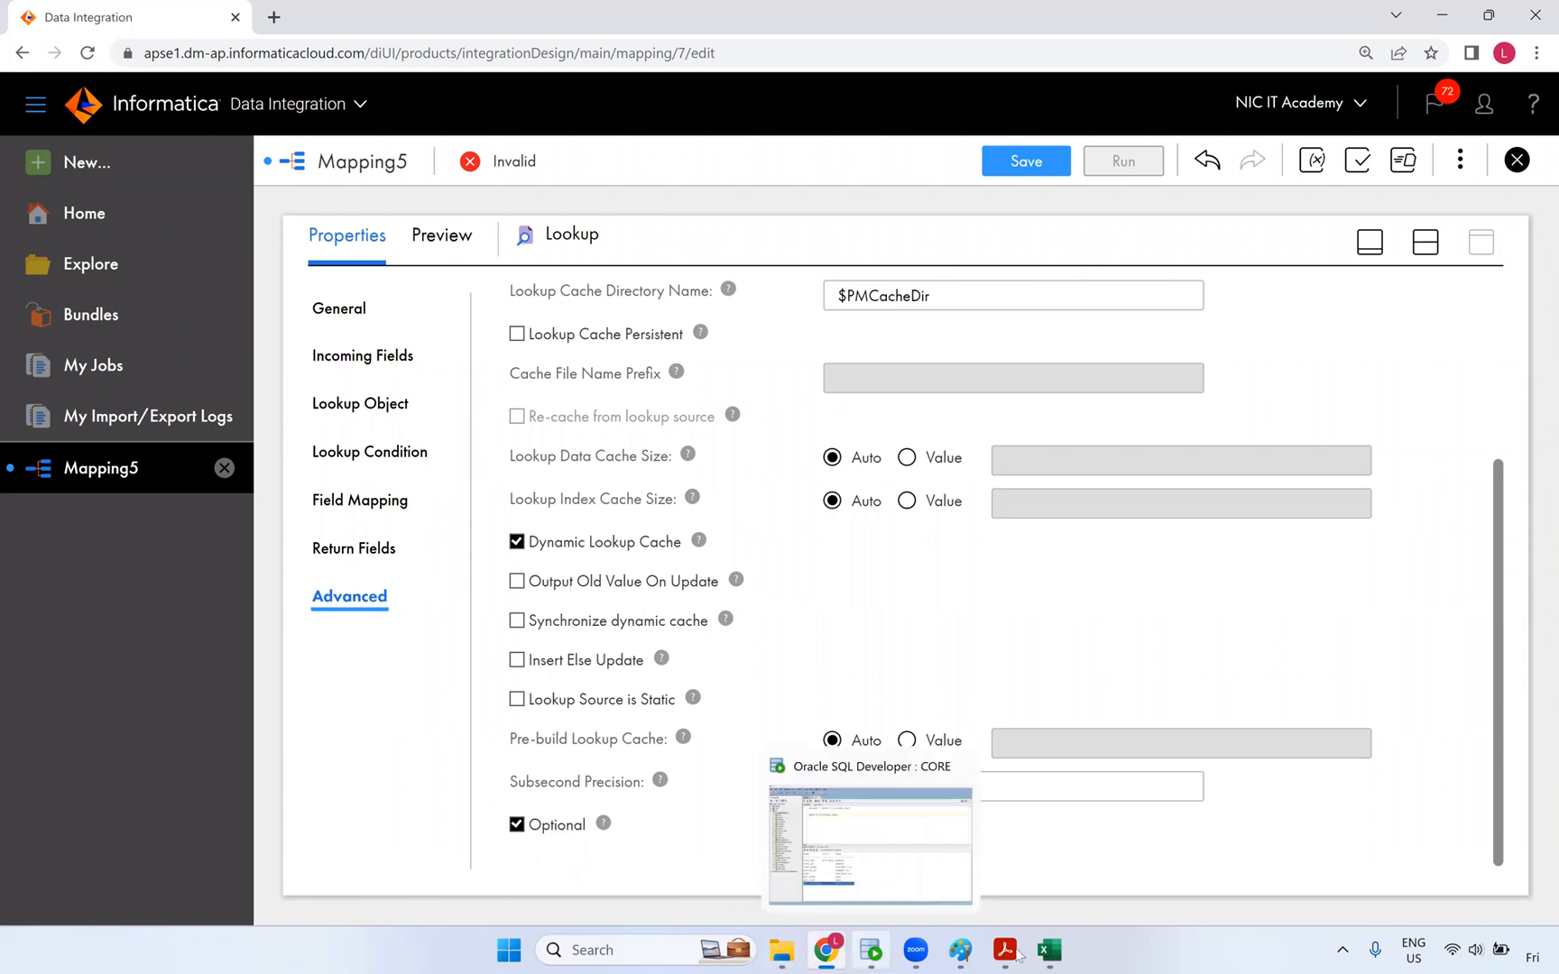
click(1049, 951)
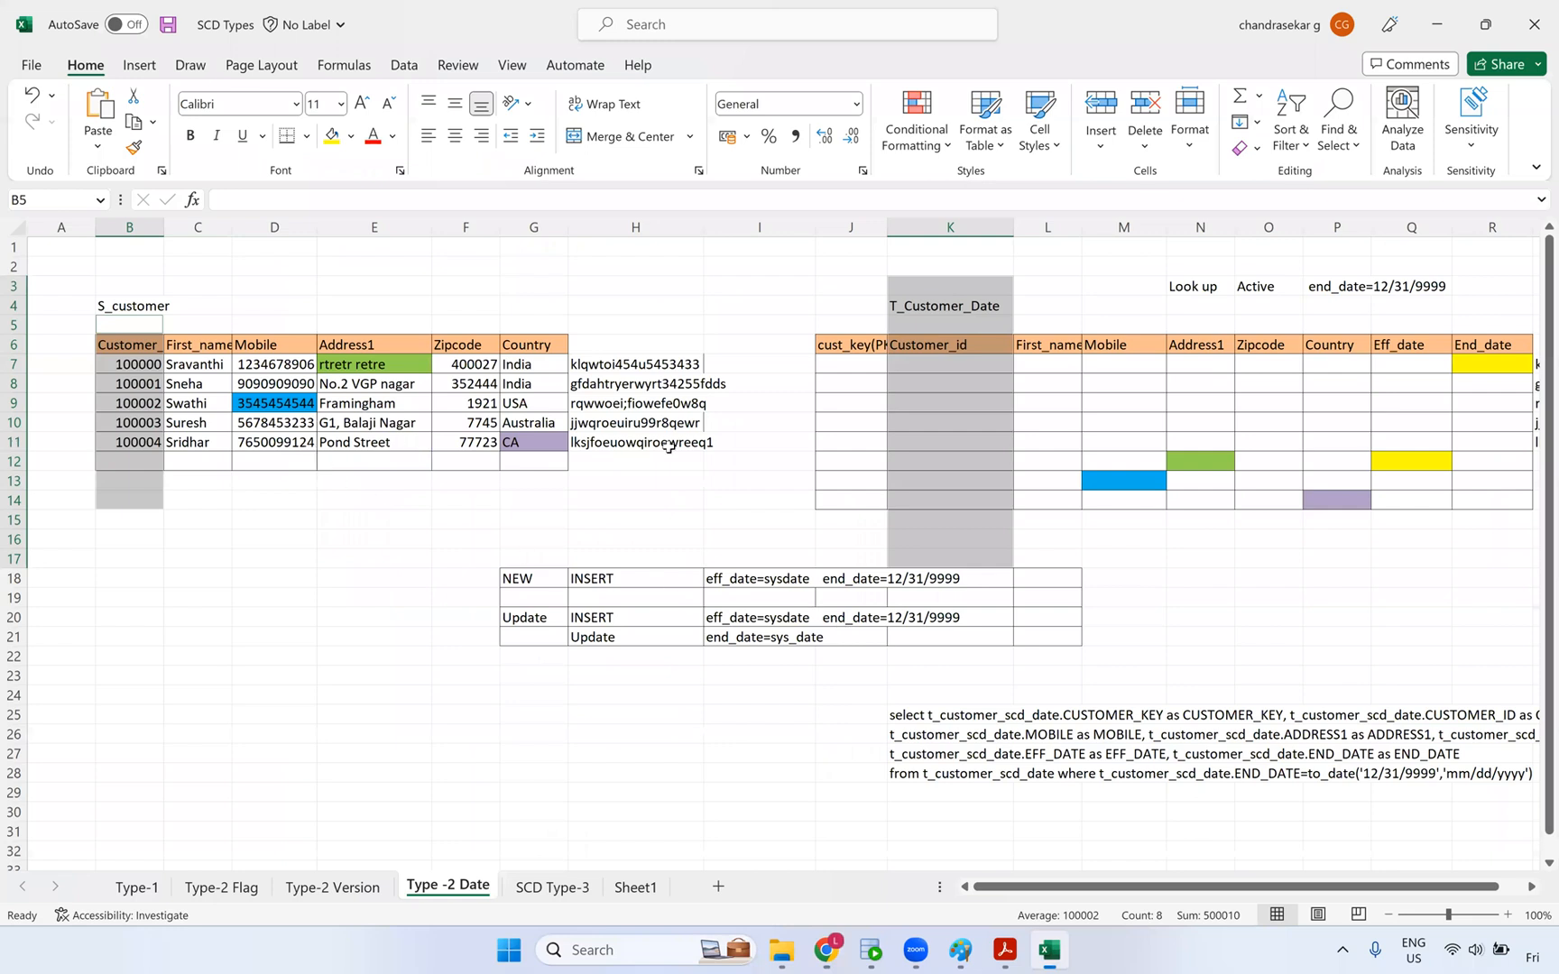
click(812, 415)
click(1028, 401)
drag(1207, 403, 1507, 386)
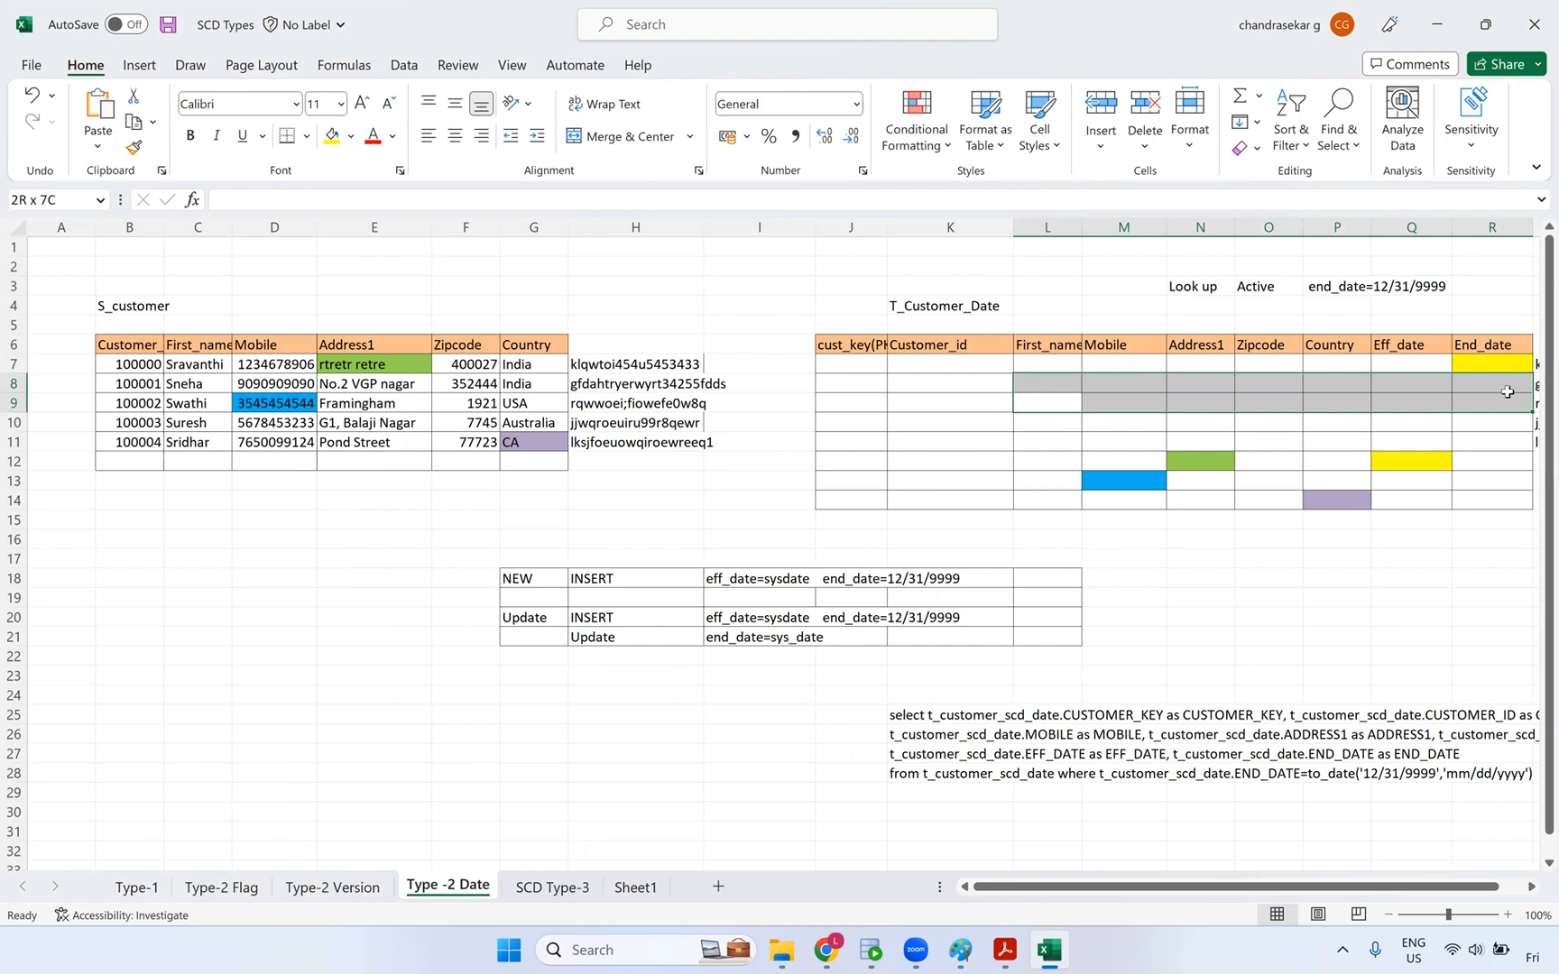
click(1507, 386)
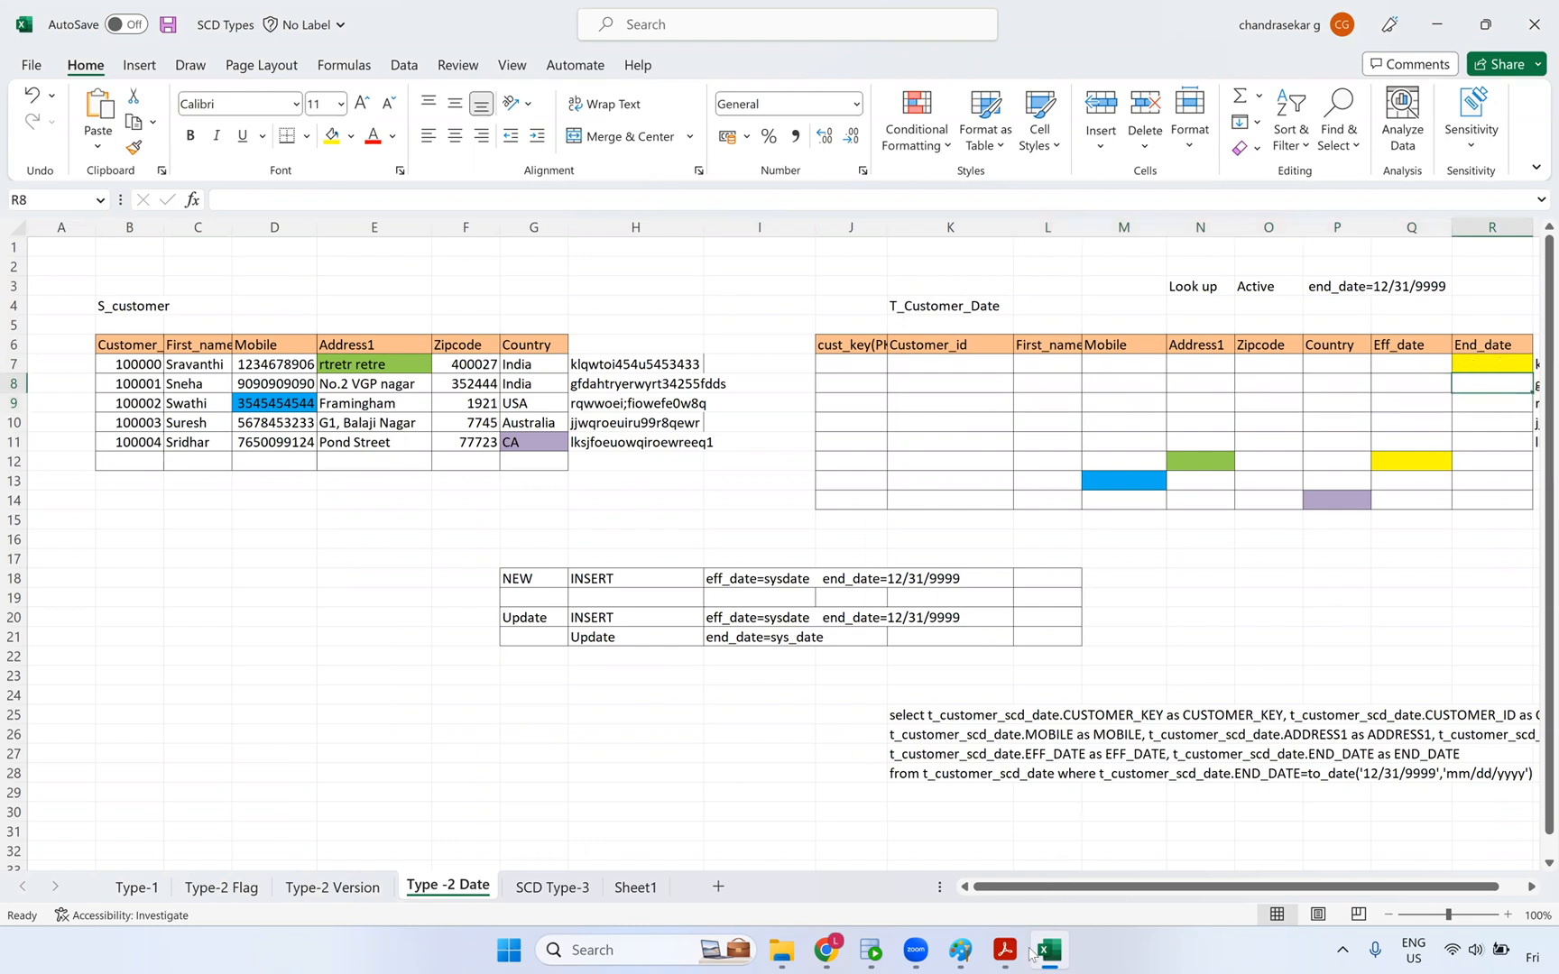
mouse_move(869, 954)
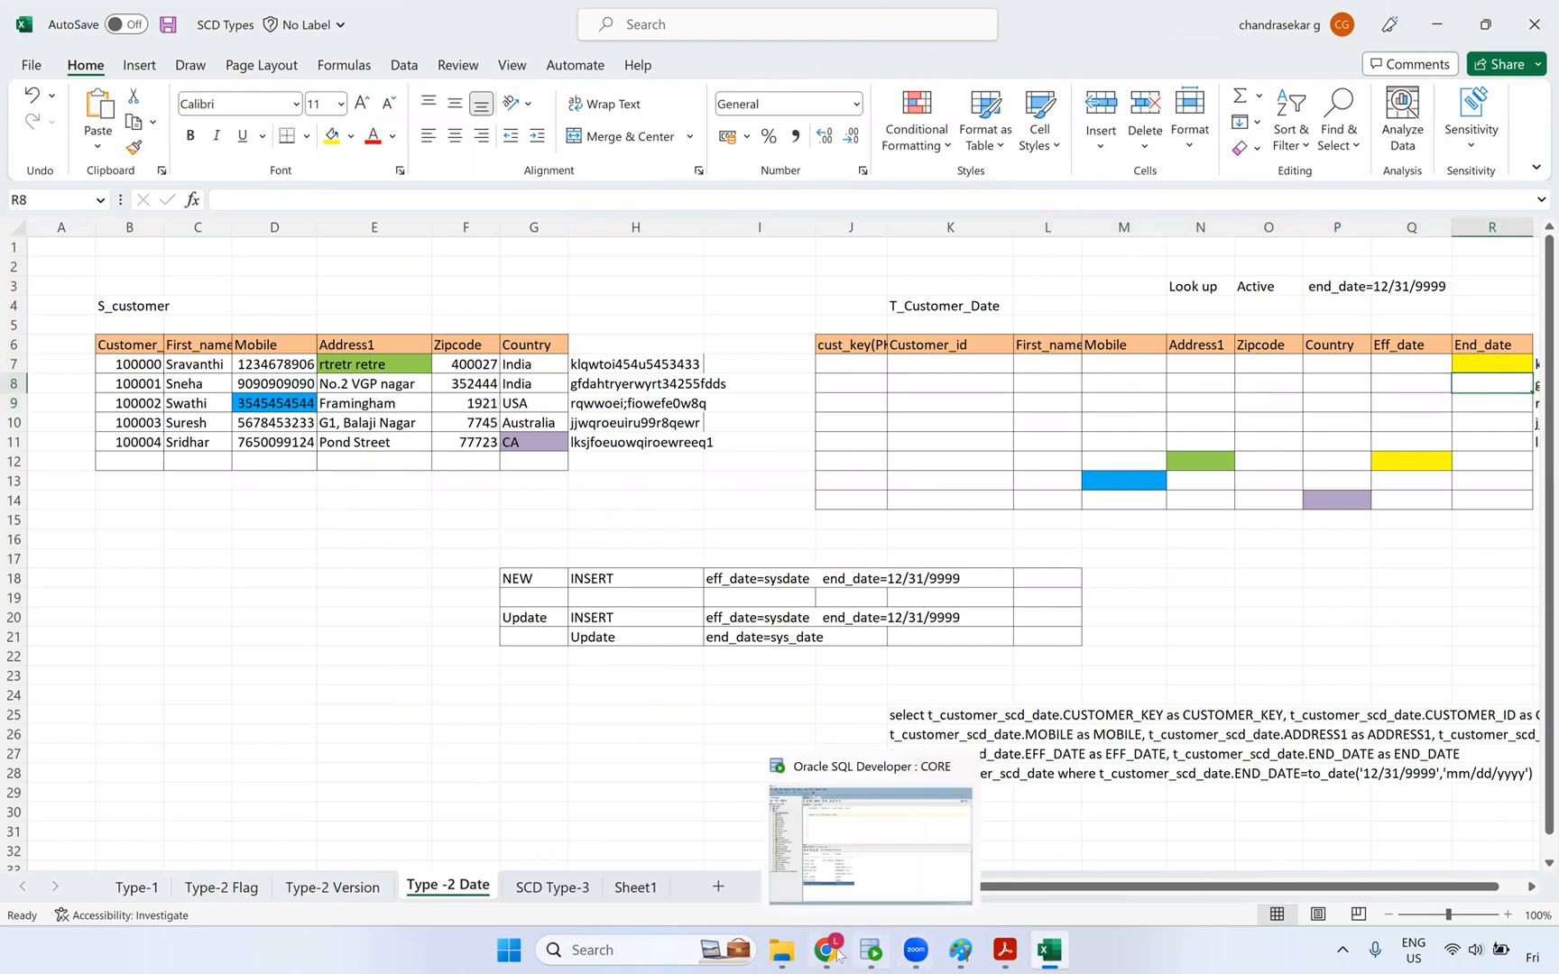
click(818, 848)
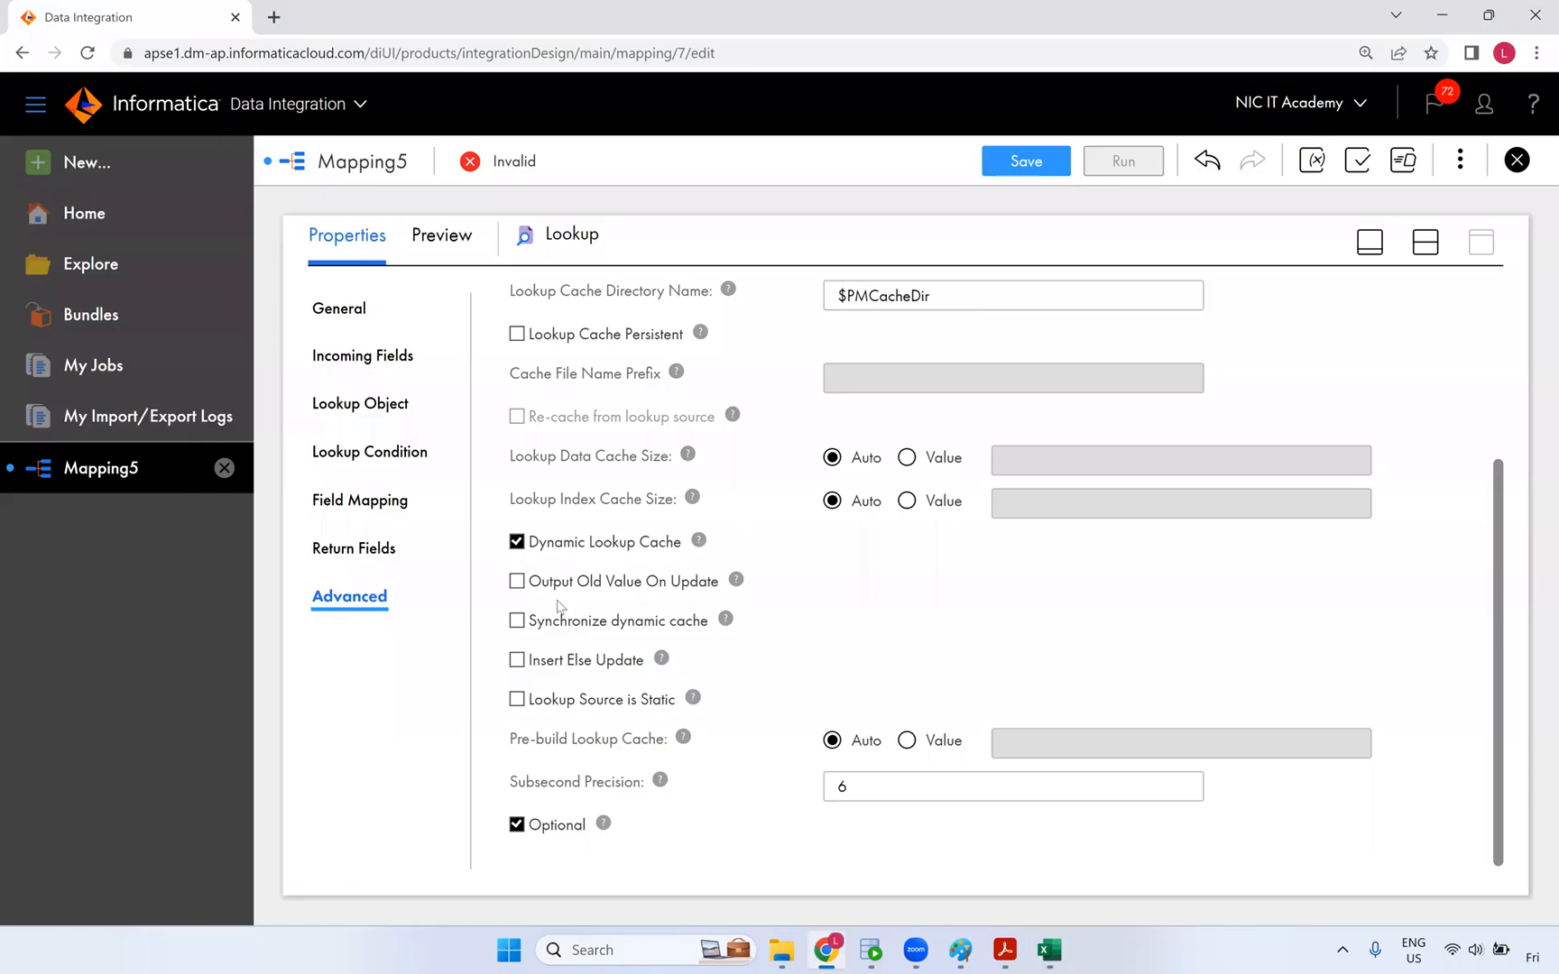
- Enable Output Old Value On Update and Insert Else Update for the dynamic cache
click(518, 585)
mouse_move(737, 581)
click(522, 665)
mouse_move(661, 664)
click(961, 950)
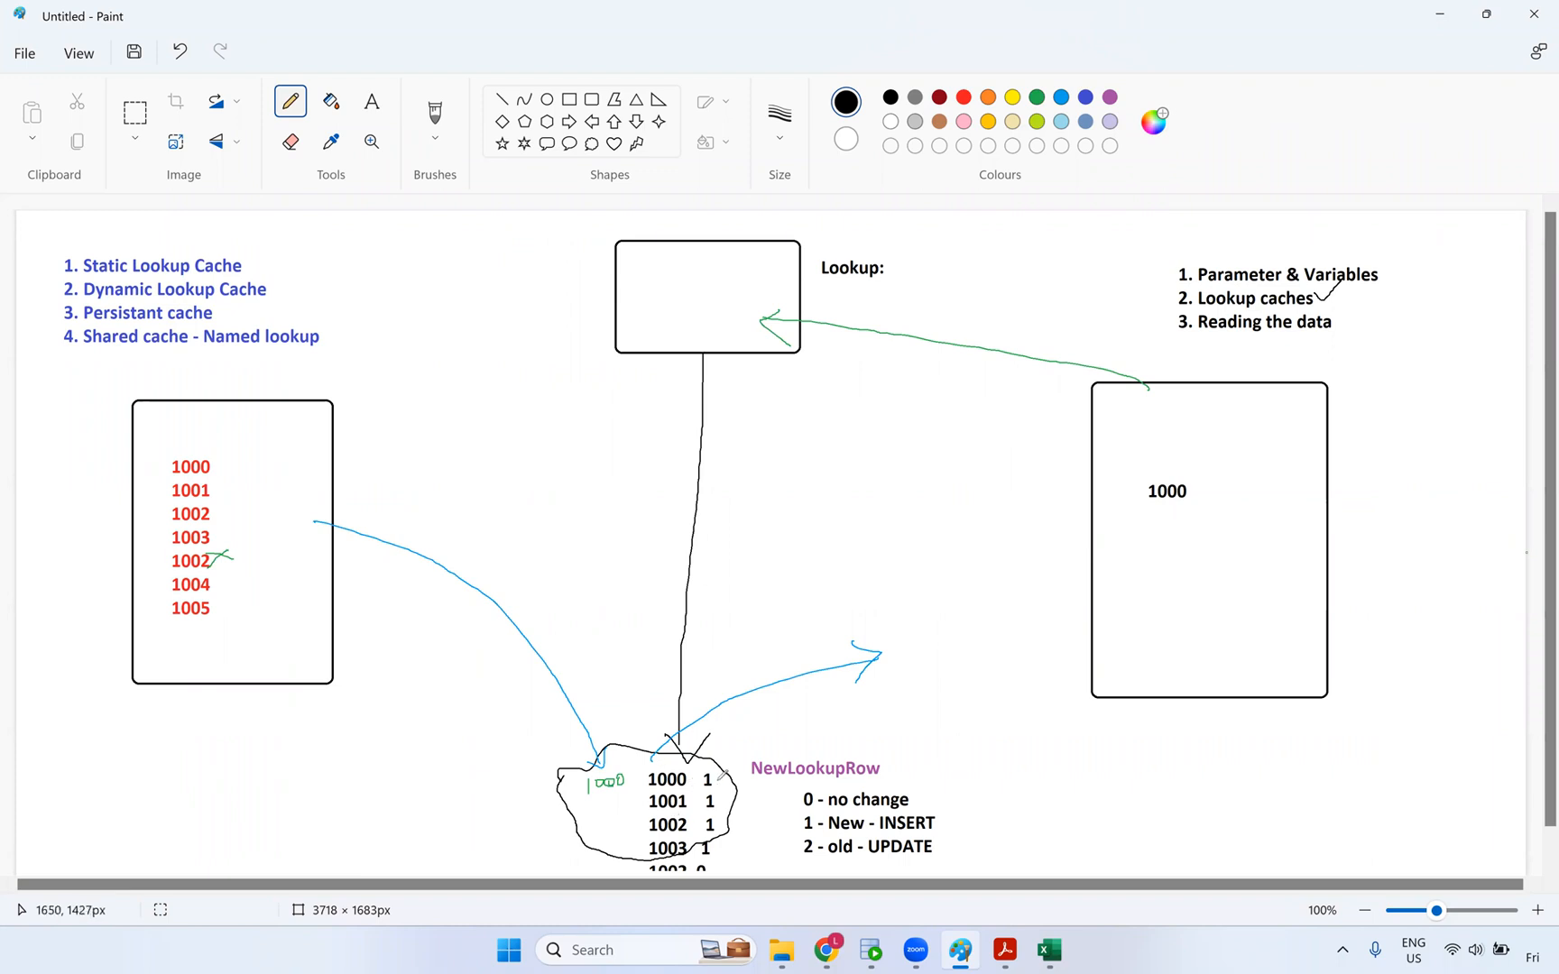
drag(713, 776, 738, 759)
key(alt+Tab)
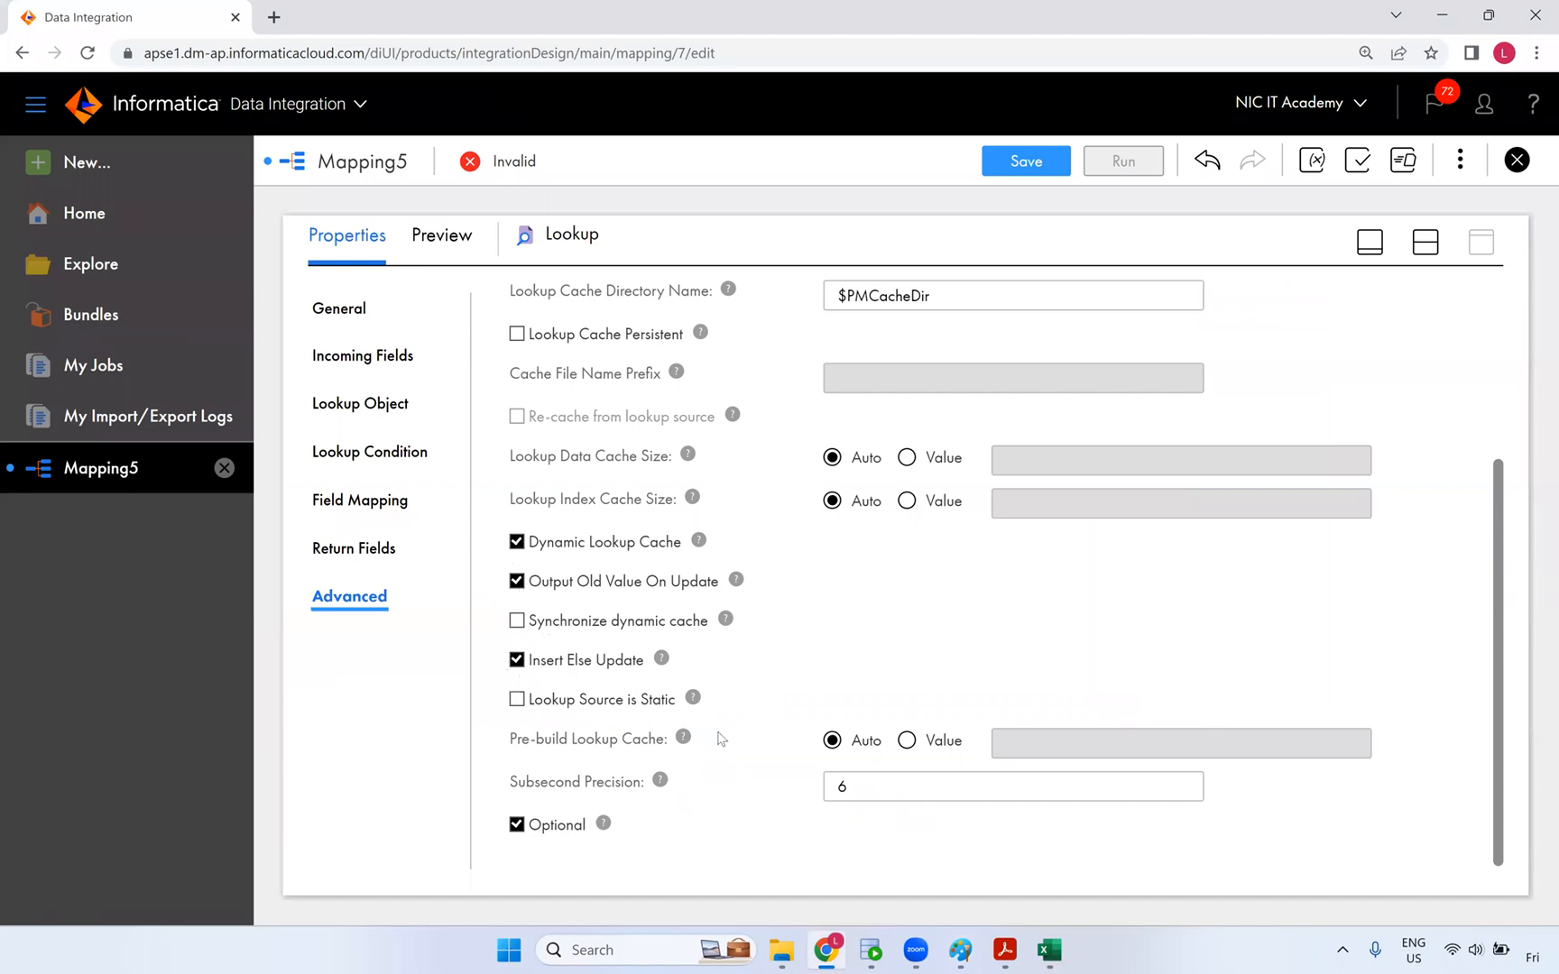
- Set the Lookup Source Filter to end_date=to_date('12/31/9999','mm/dd/yyyy')
scroll(722, 740, up, 3)
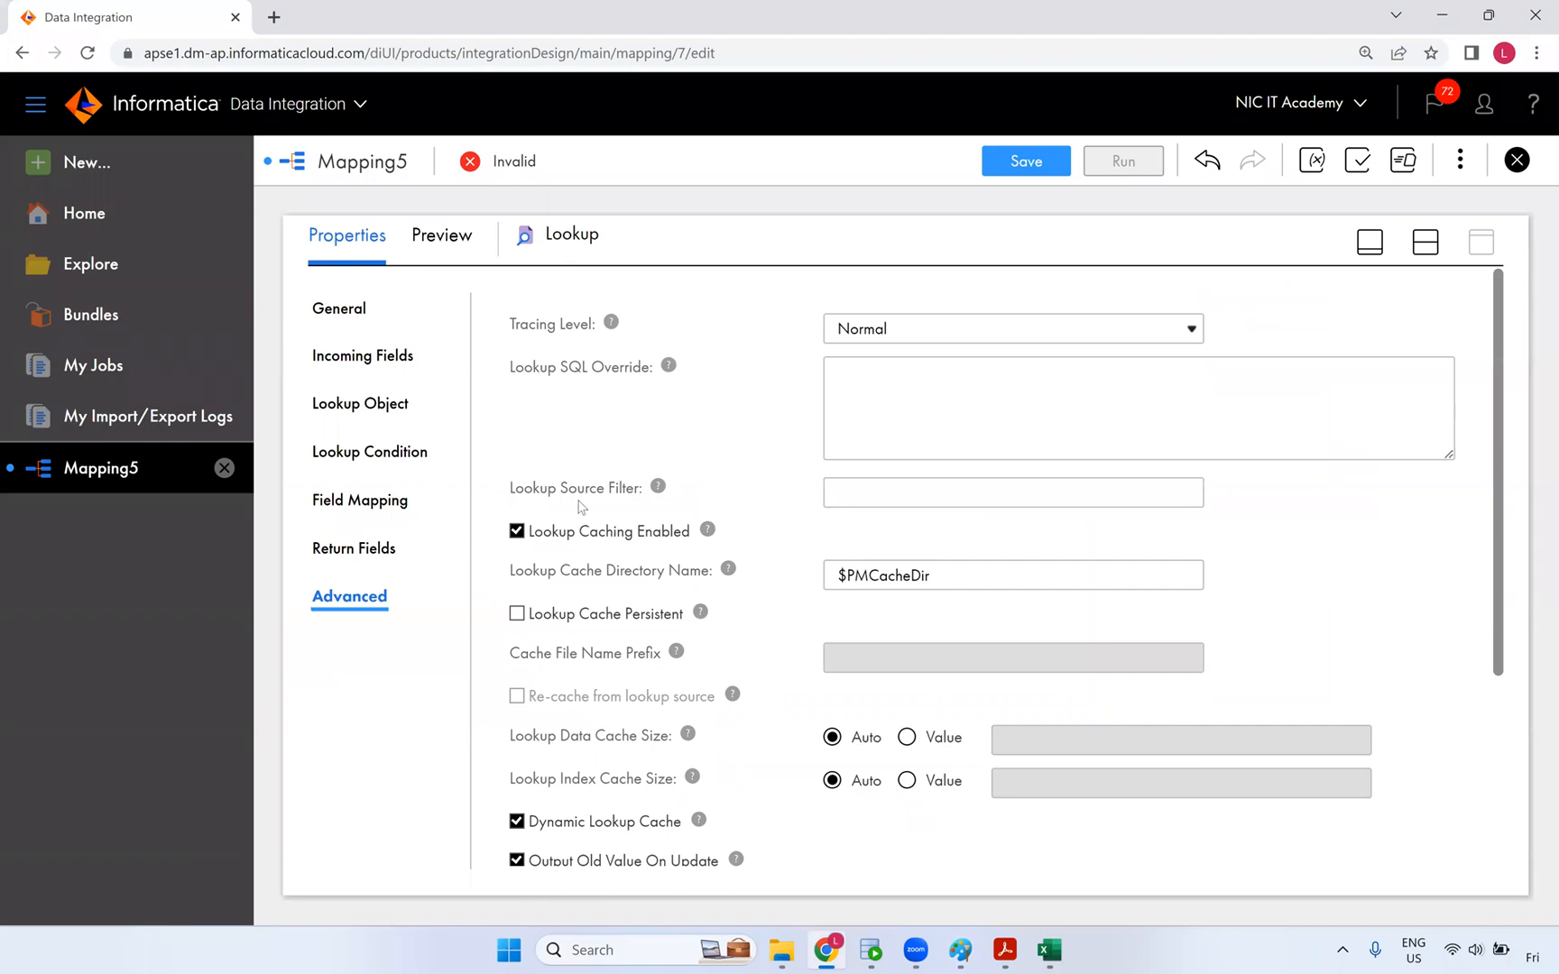
click(898, 495)
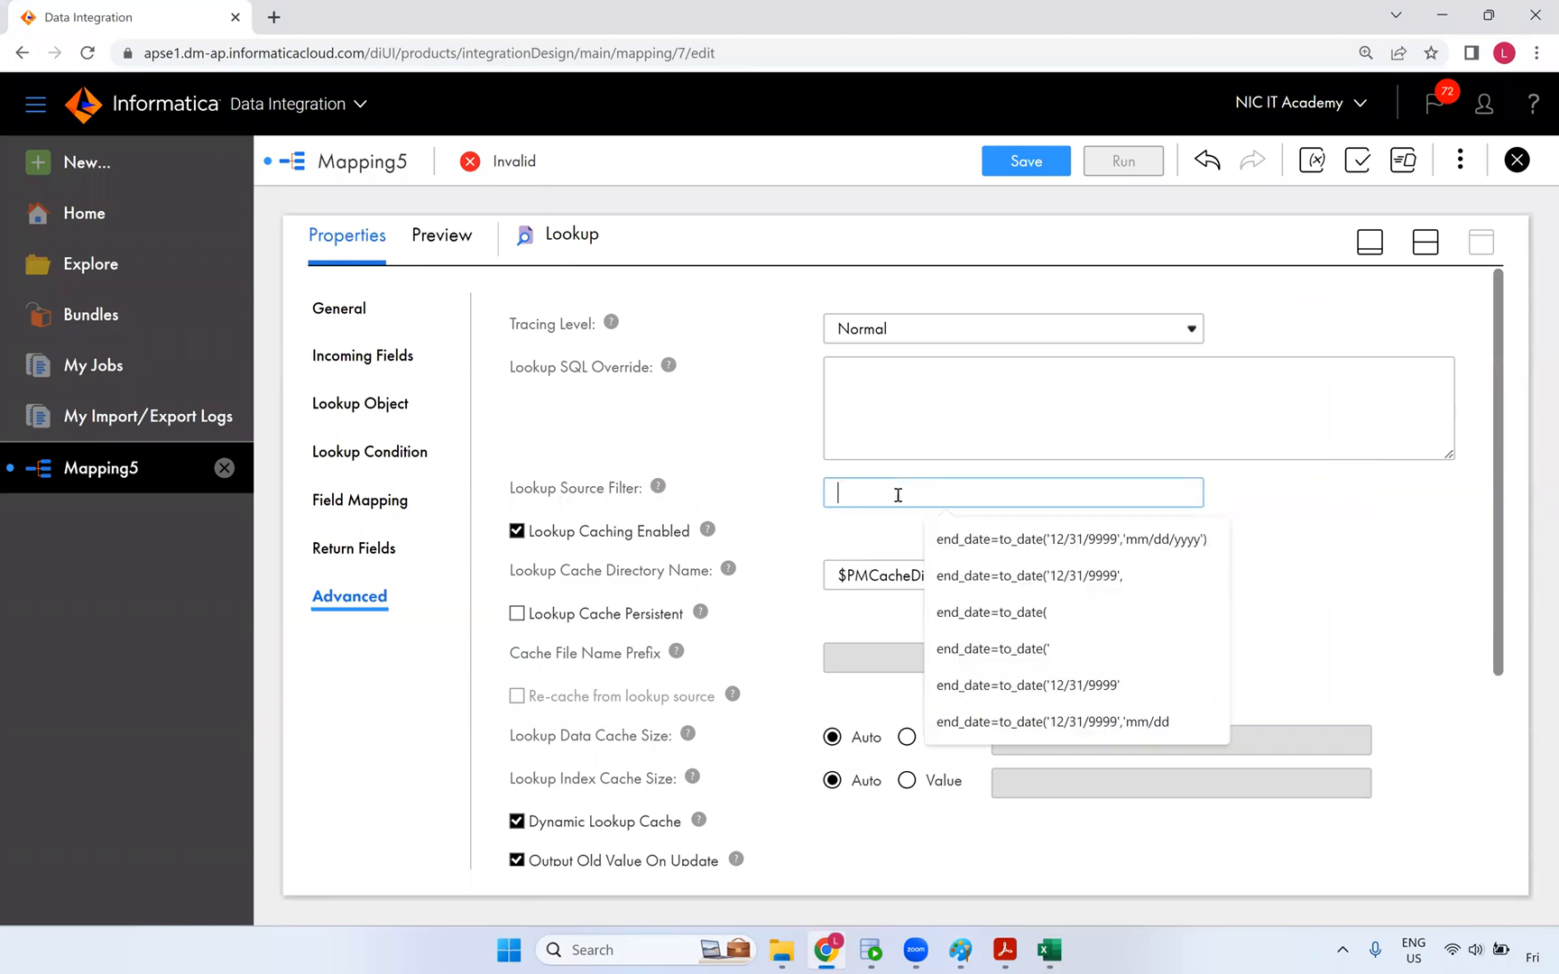
click(987, 523)
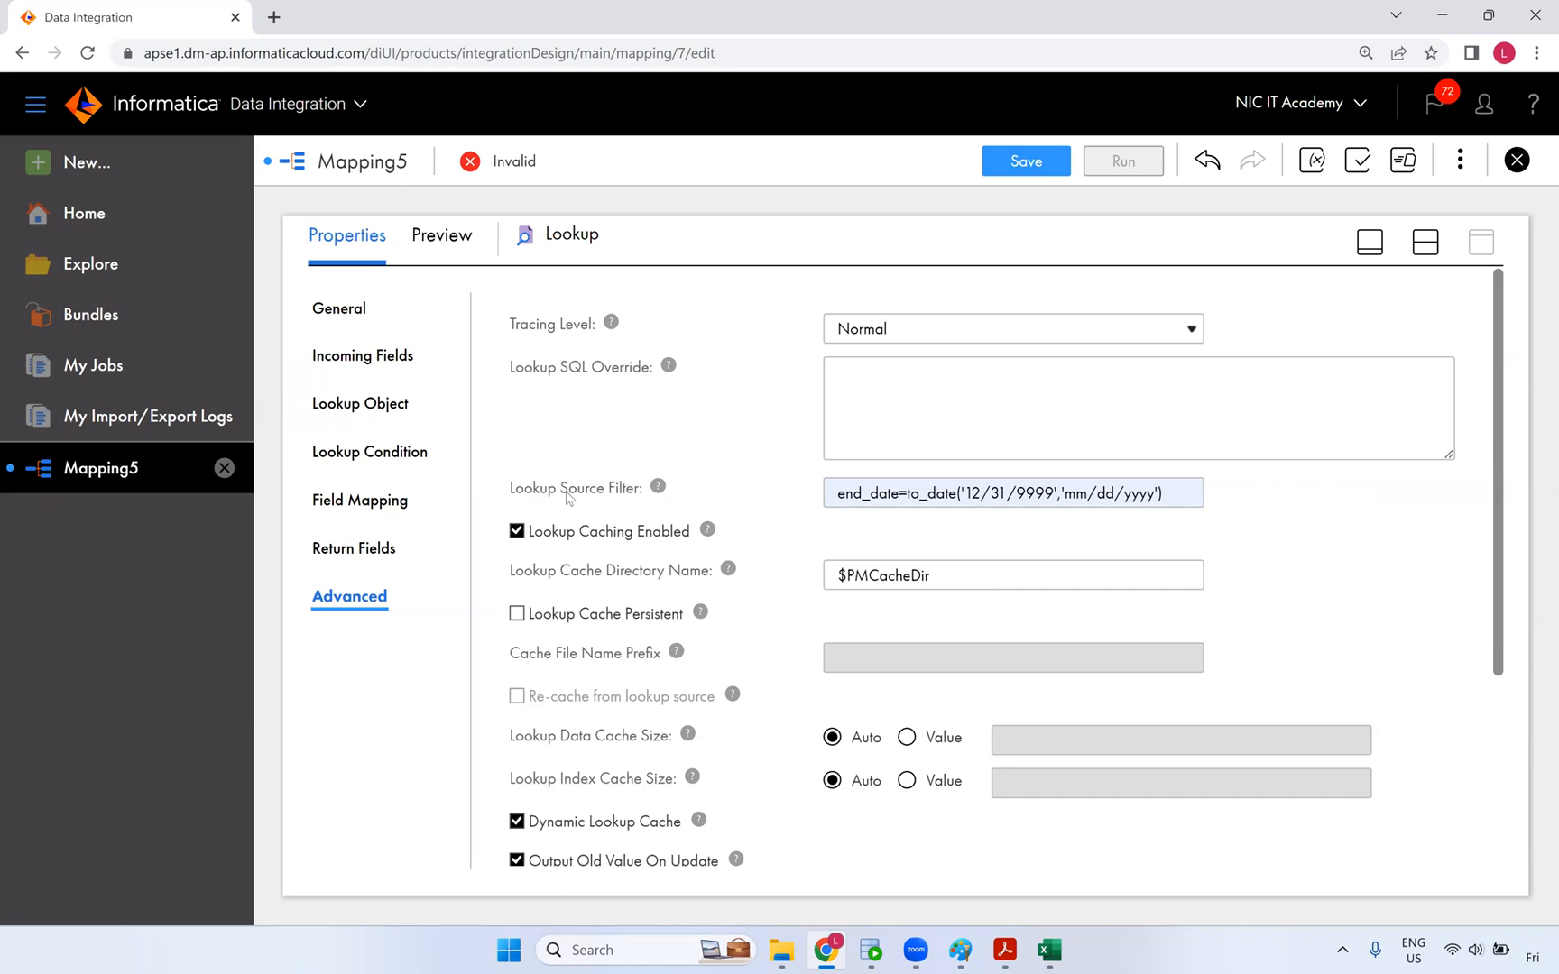
- Compare the Lookup Source Filter with the End_date column of the SCD Types target layout
drag(514, 497, 642, 495)
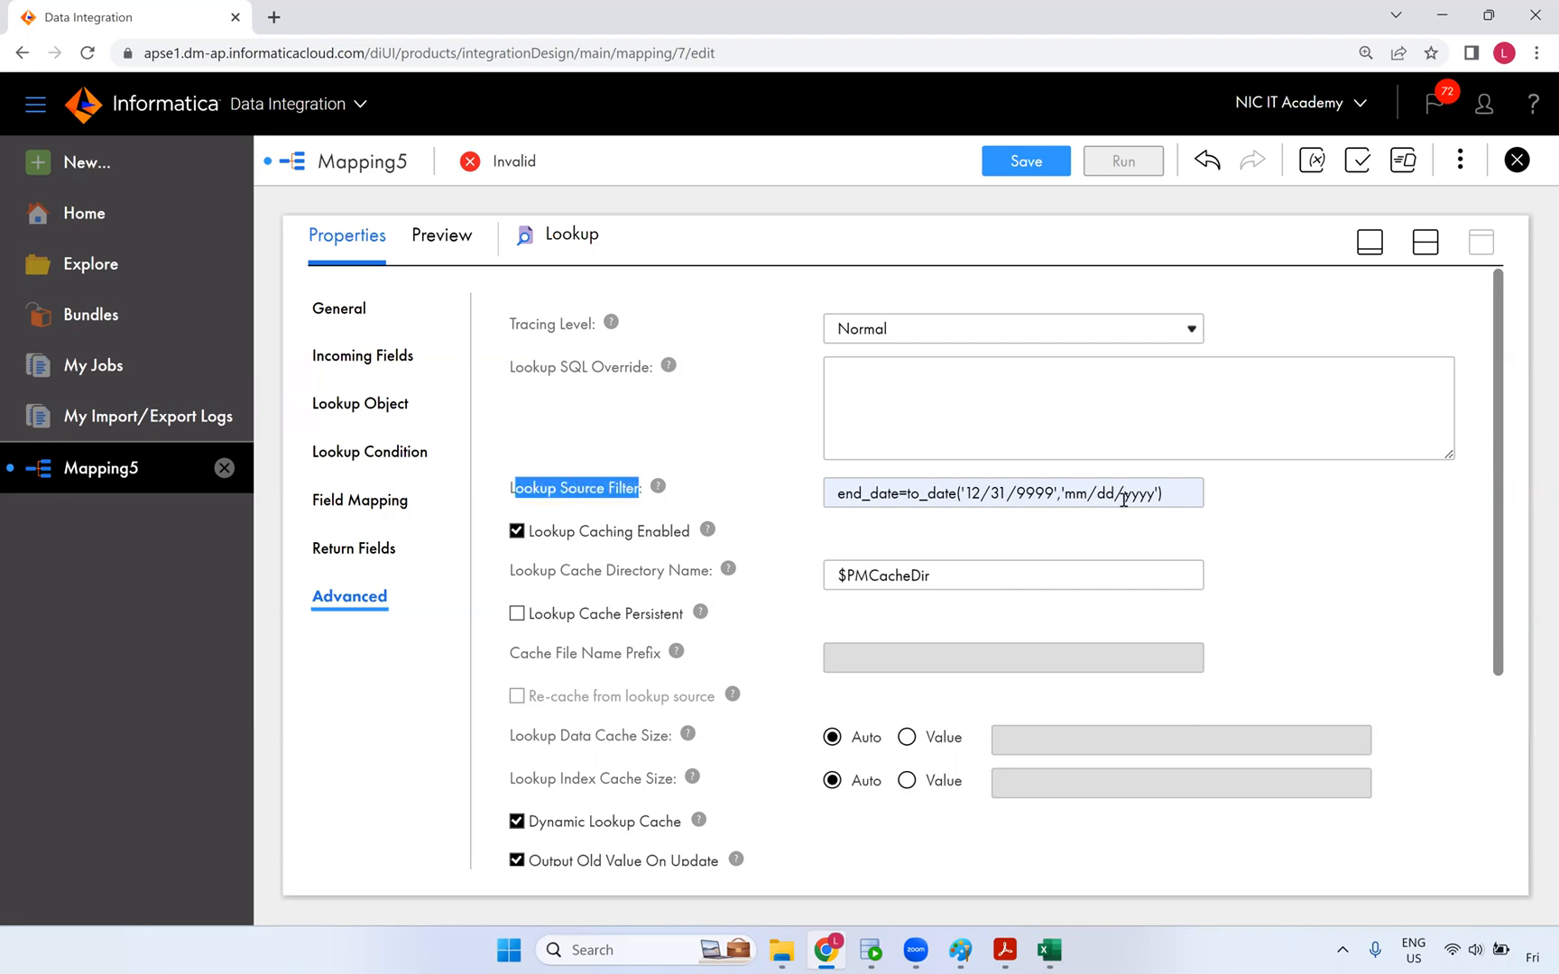
click(1056, 947)
drag(1488, 321, 1501, 579)
drag(1363, 887, 1391, 890)
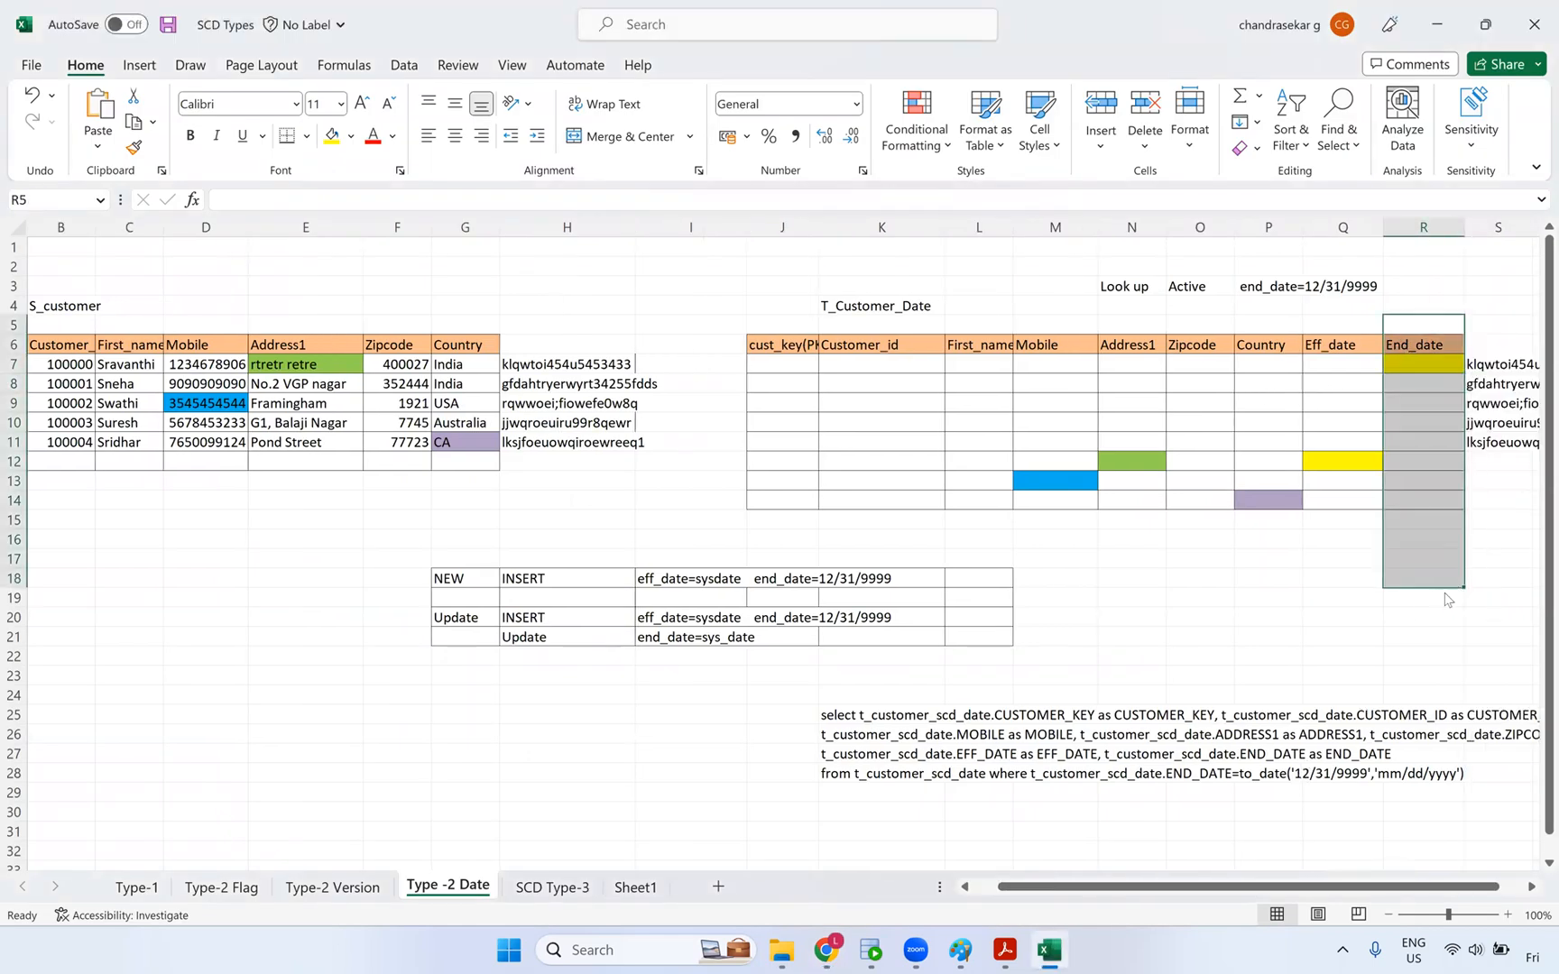
key(alt+Tab)
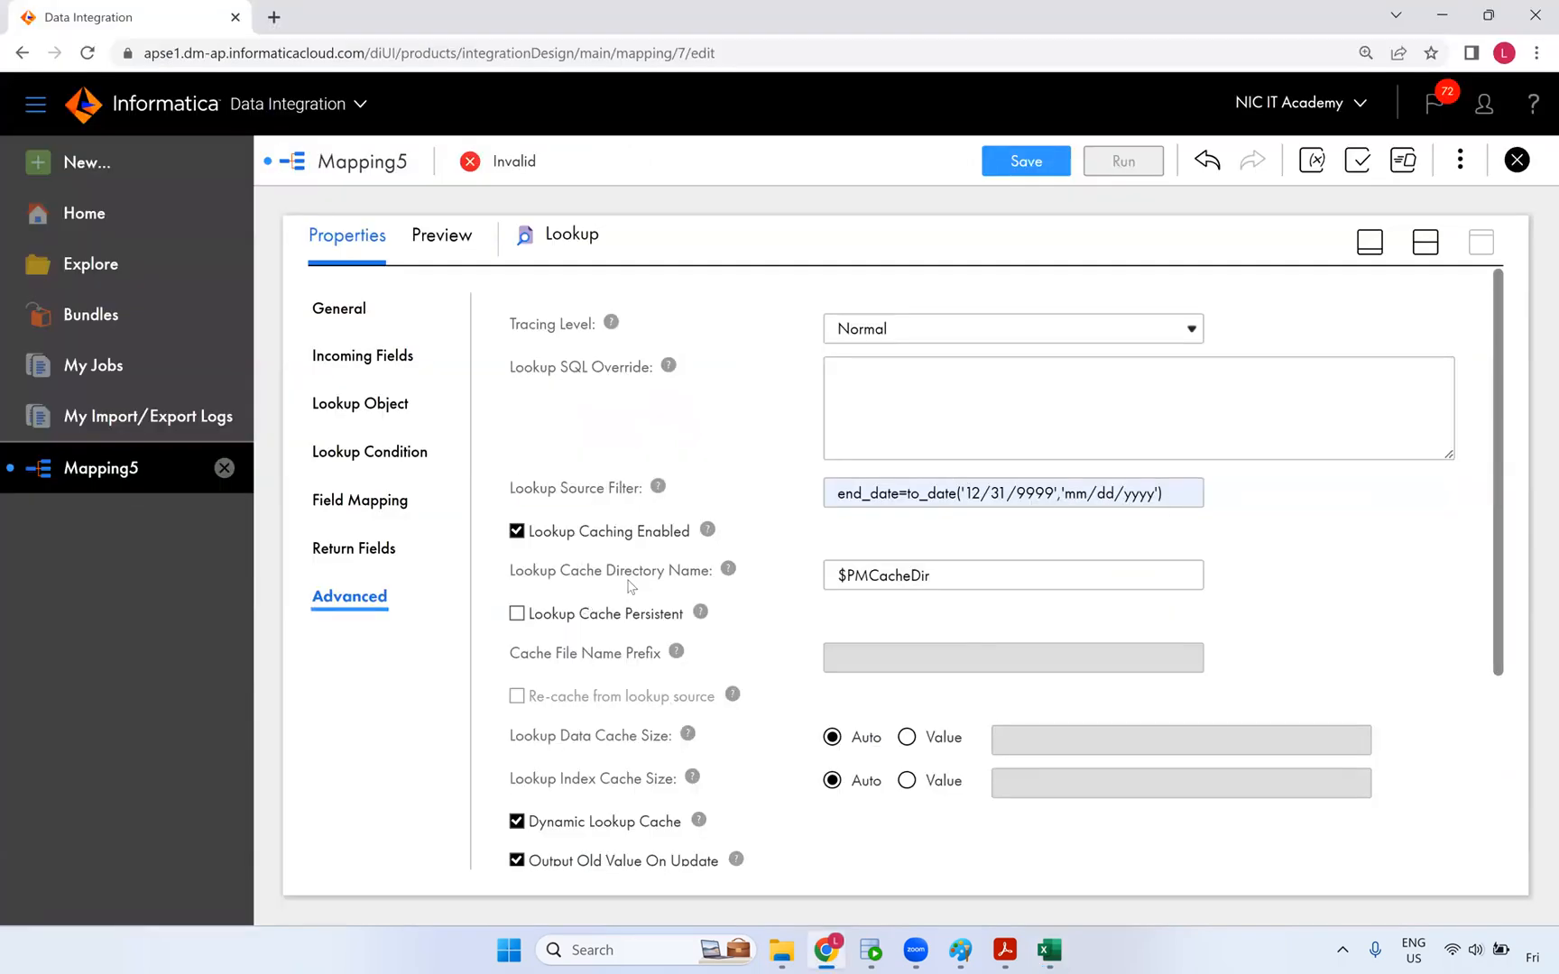
- Review the cache directory and dynamic cache settings, then show the Lookup's return fields
scroll(631, 627, down, 1)
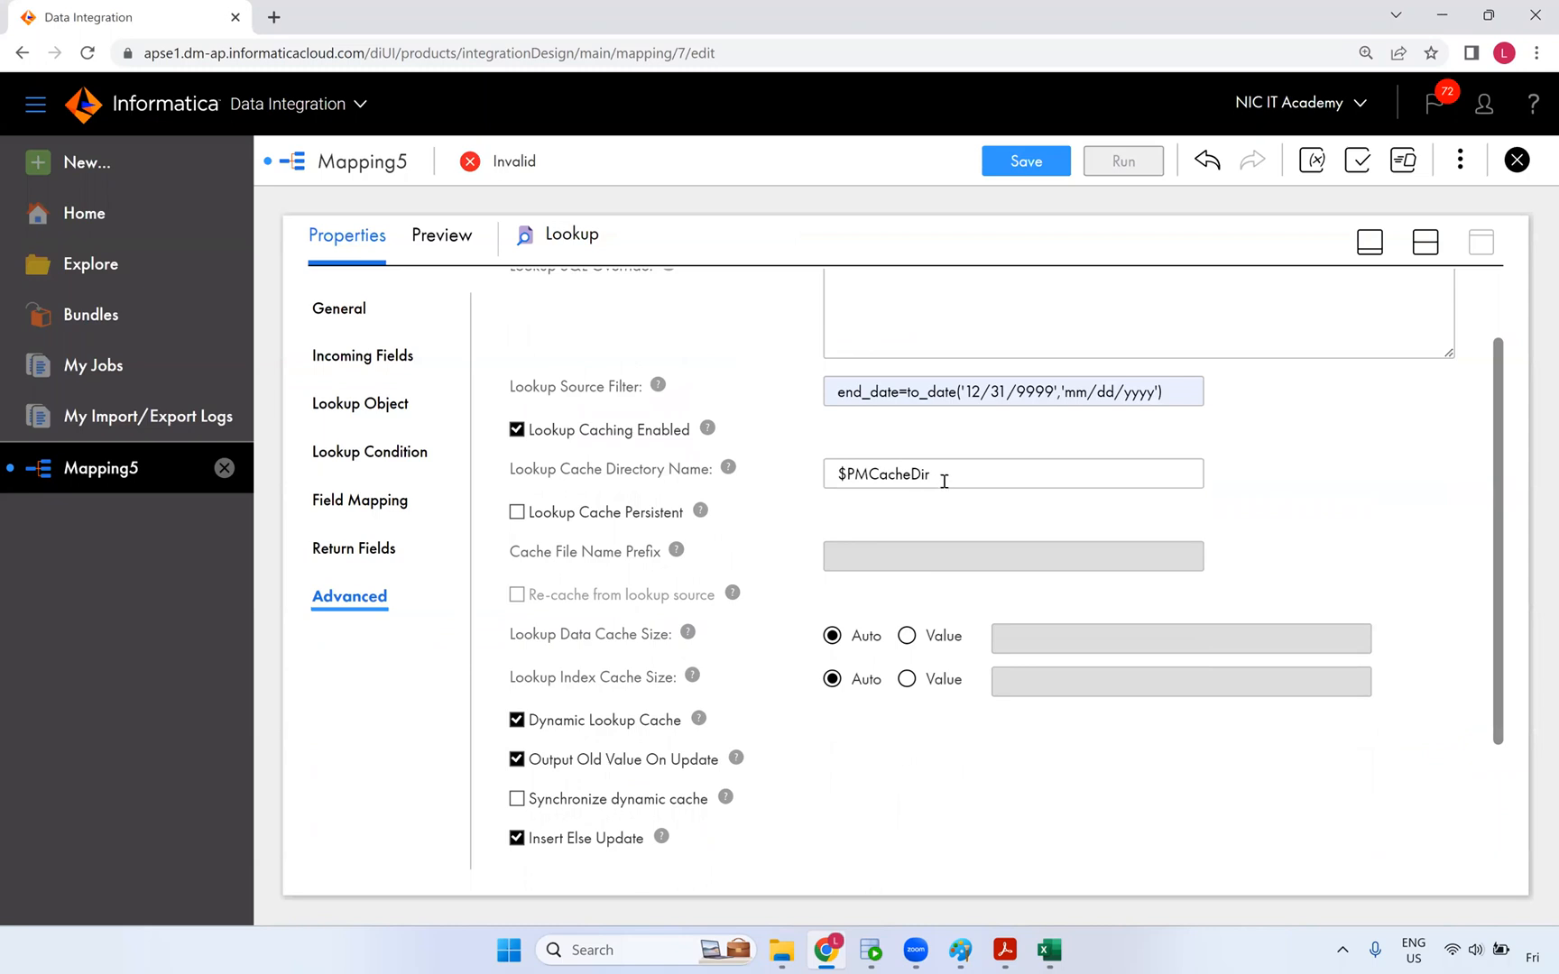
drag(945, 481, 820, 483)
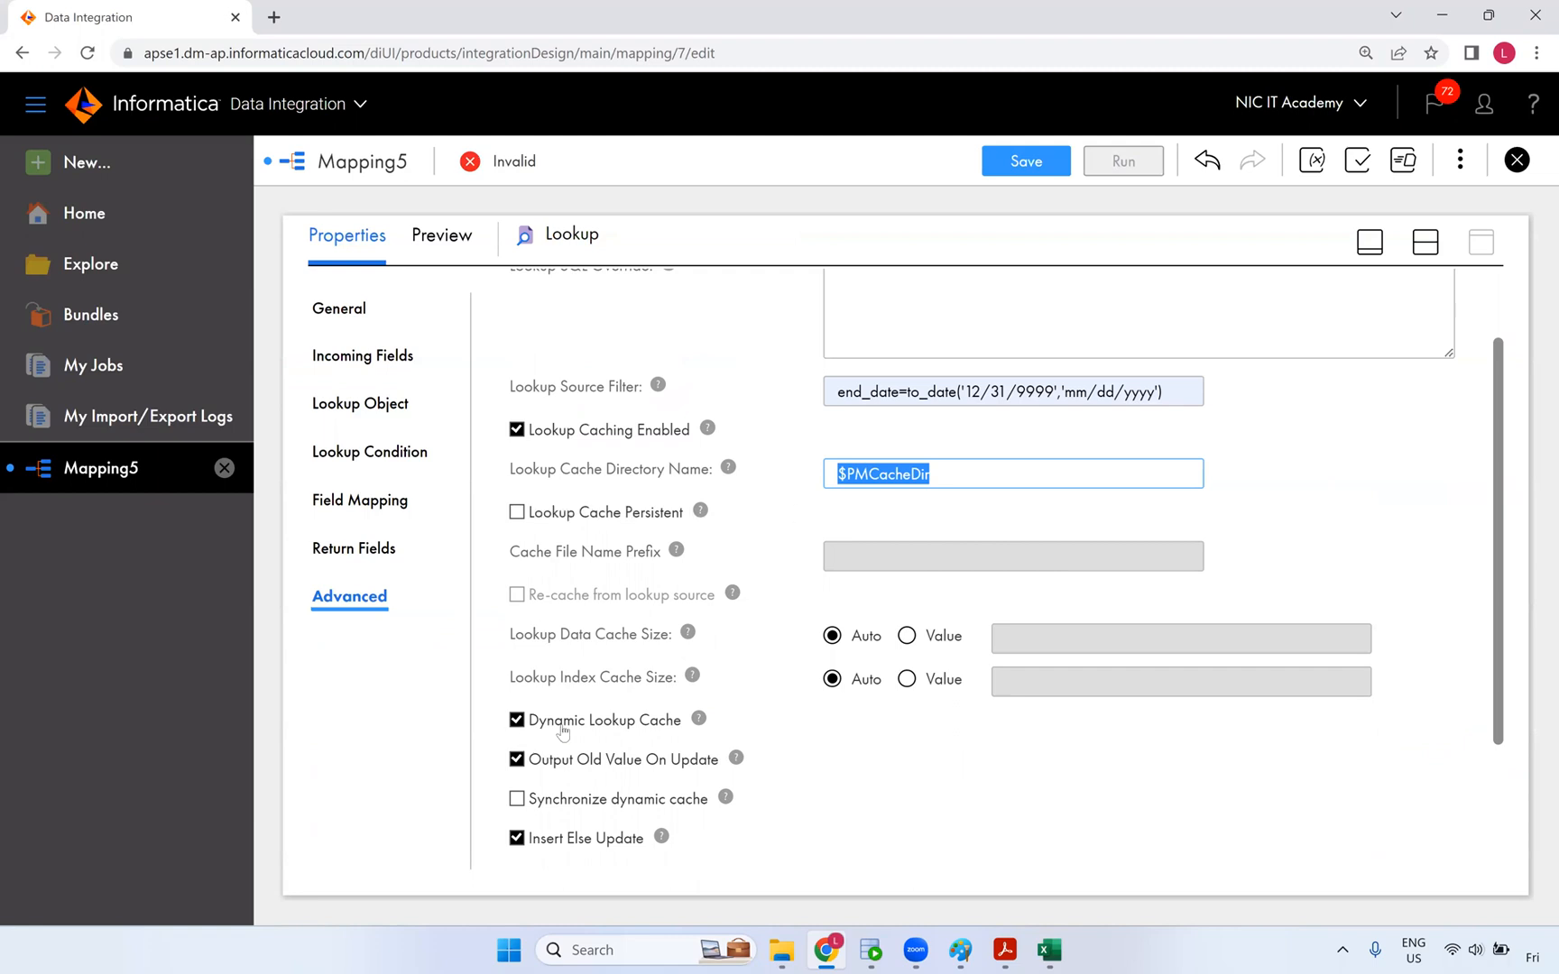
mouse_move(699, 720)
click(377, 564)
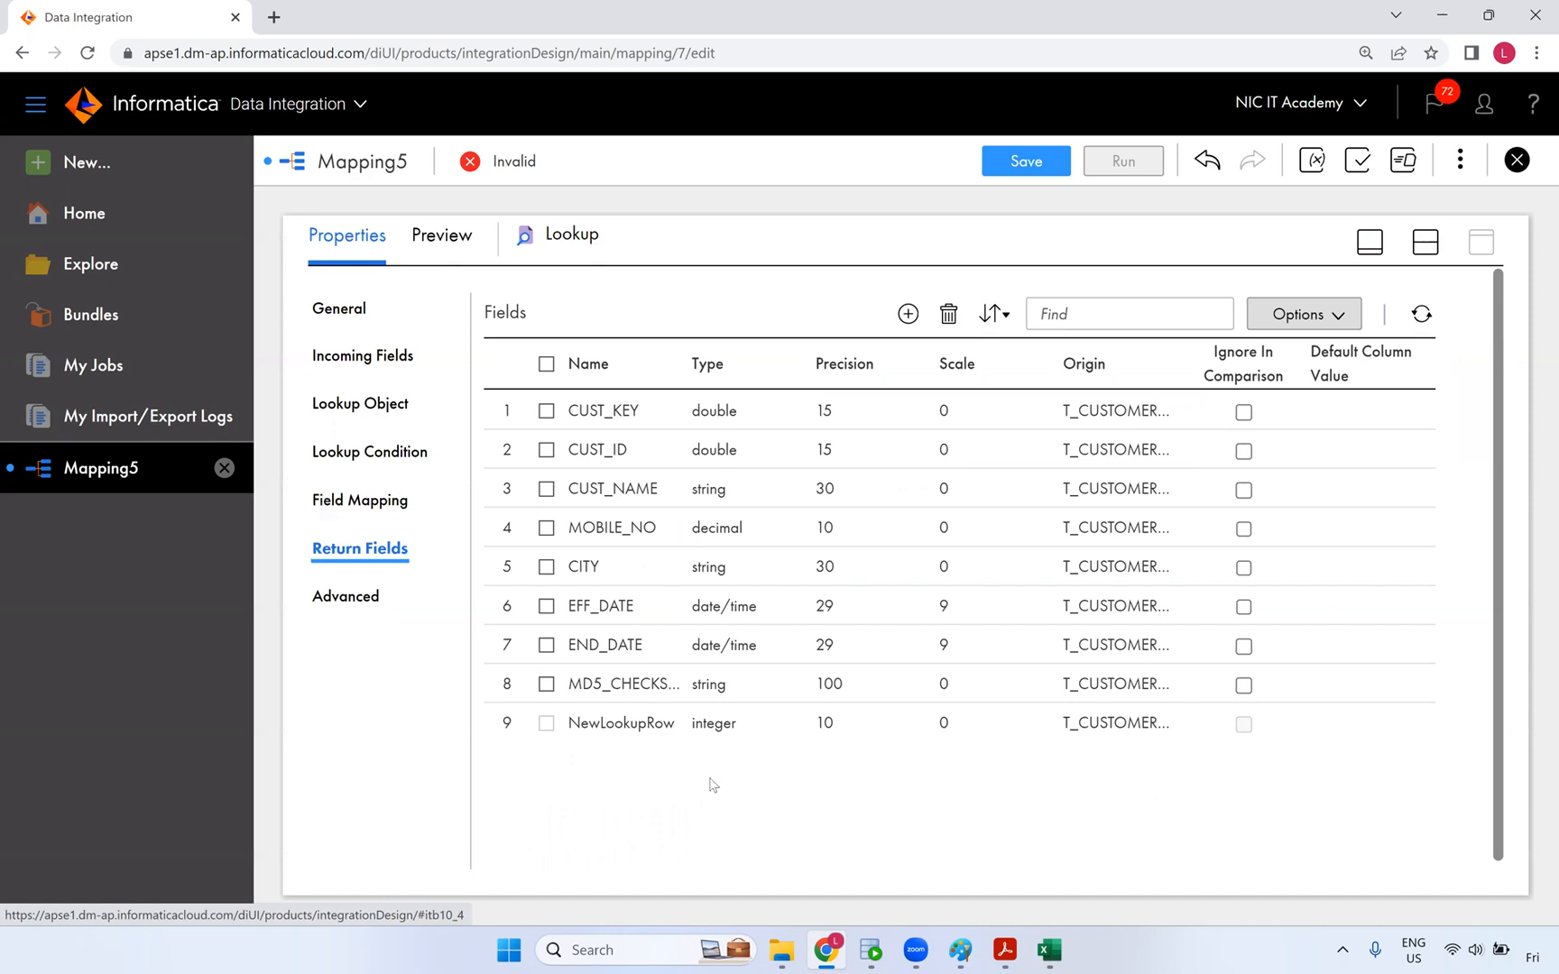
- Check the T_Customer_Date target layout in the workbook against the NewLookupRow return field
click(1048, 950)
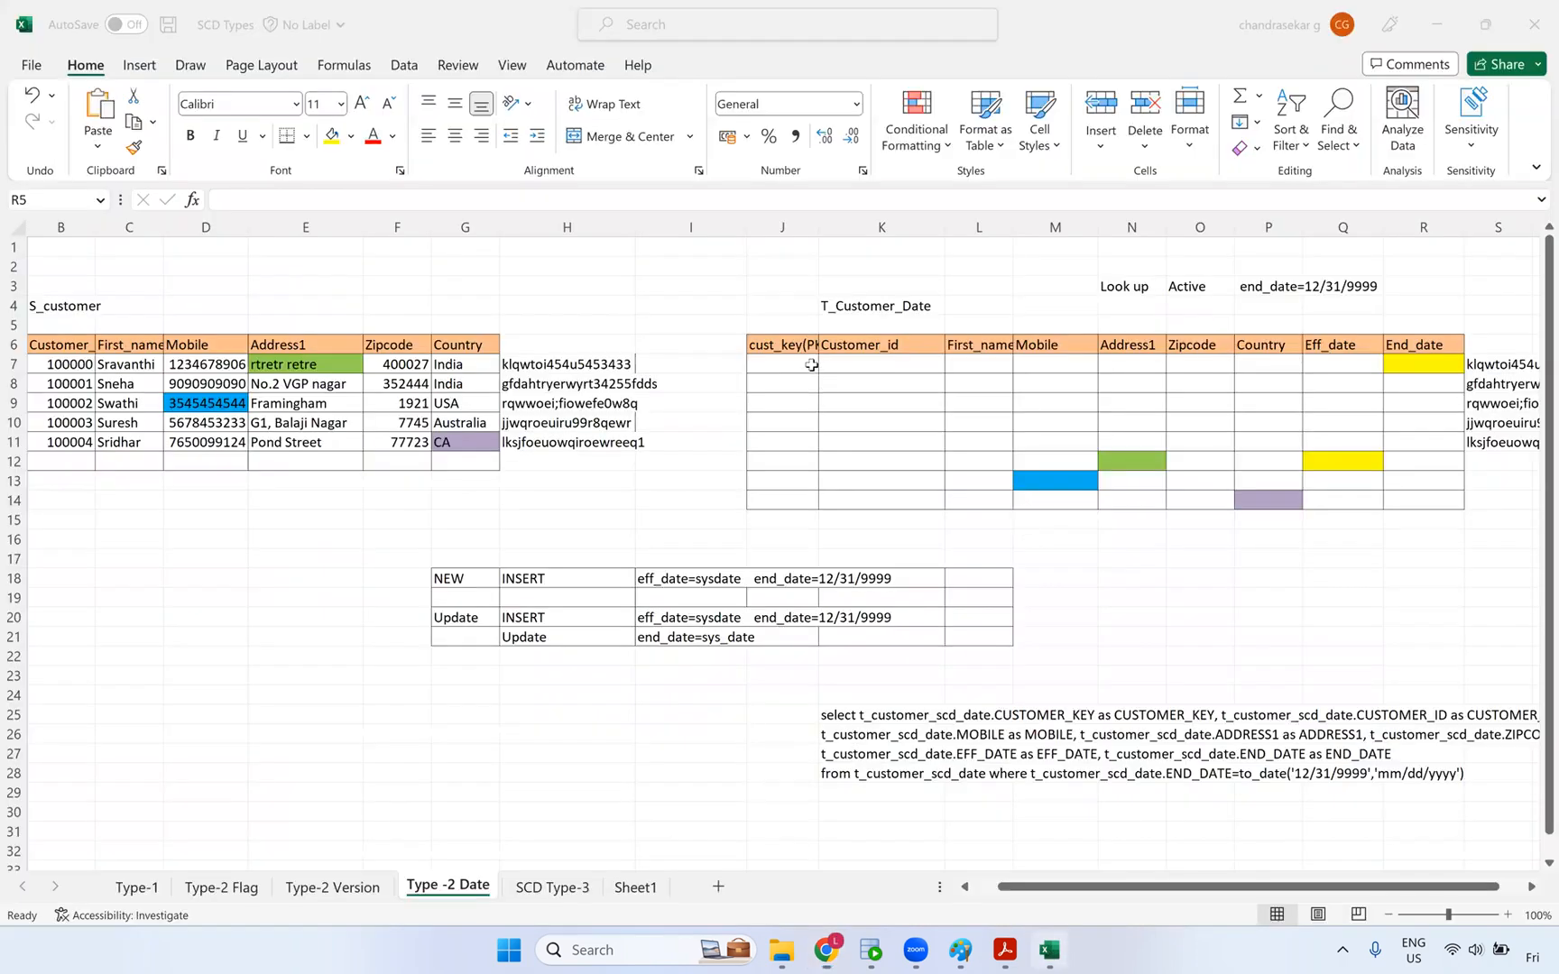
drag(783, 325, 1441, 518)
click(1424, 614)
key(alt+Tab)
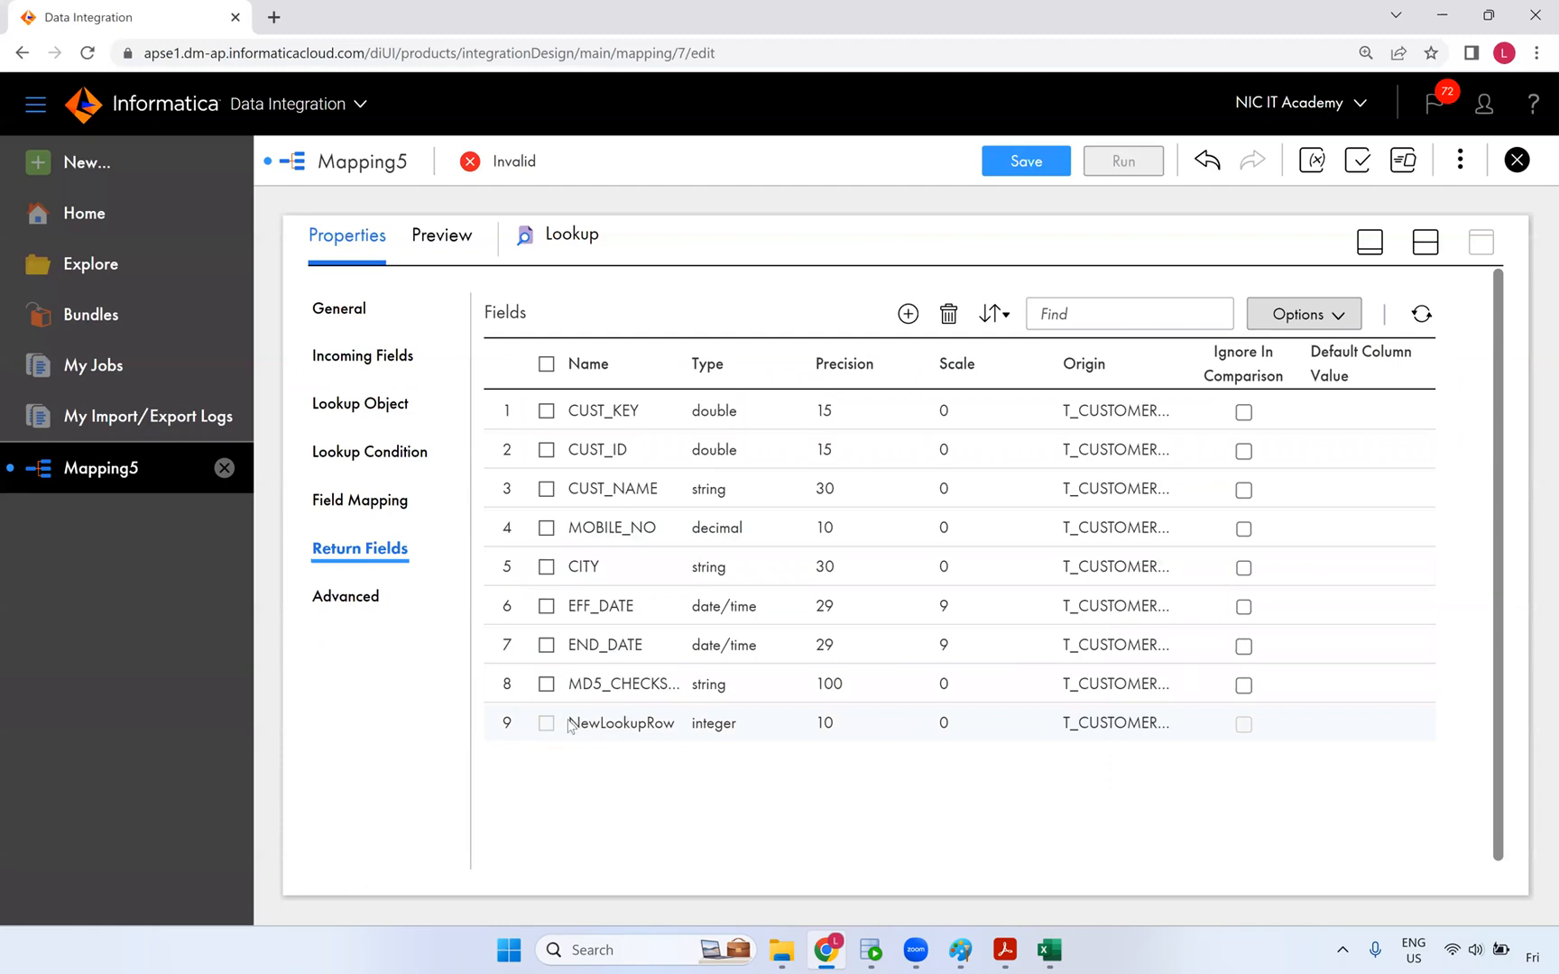
double_click(646, 725)
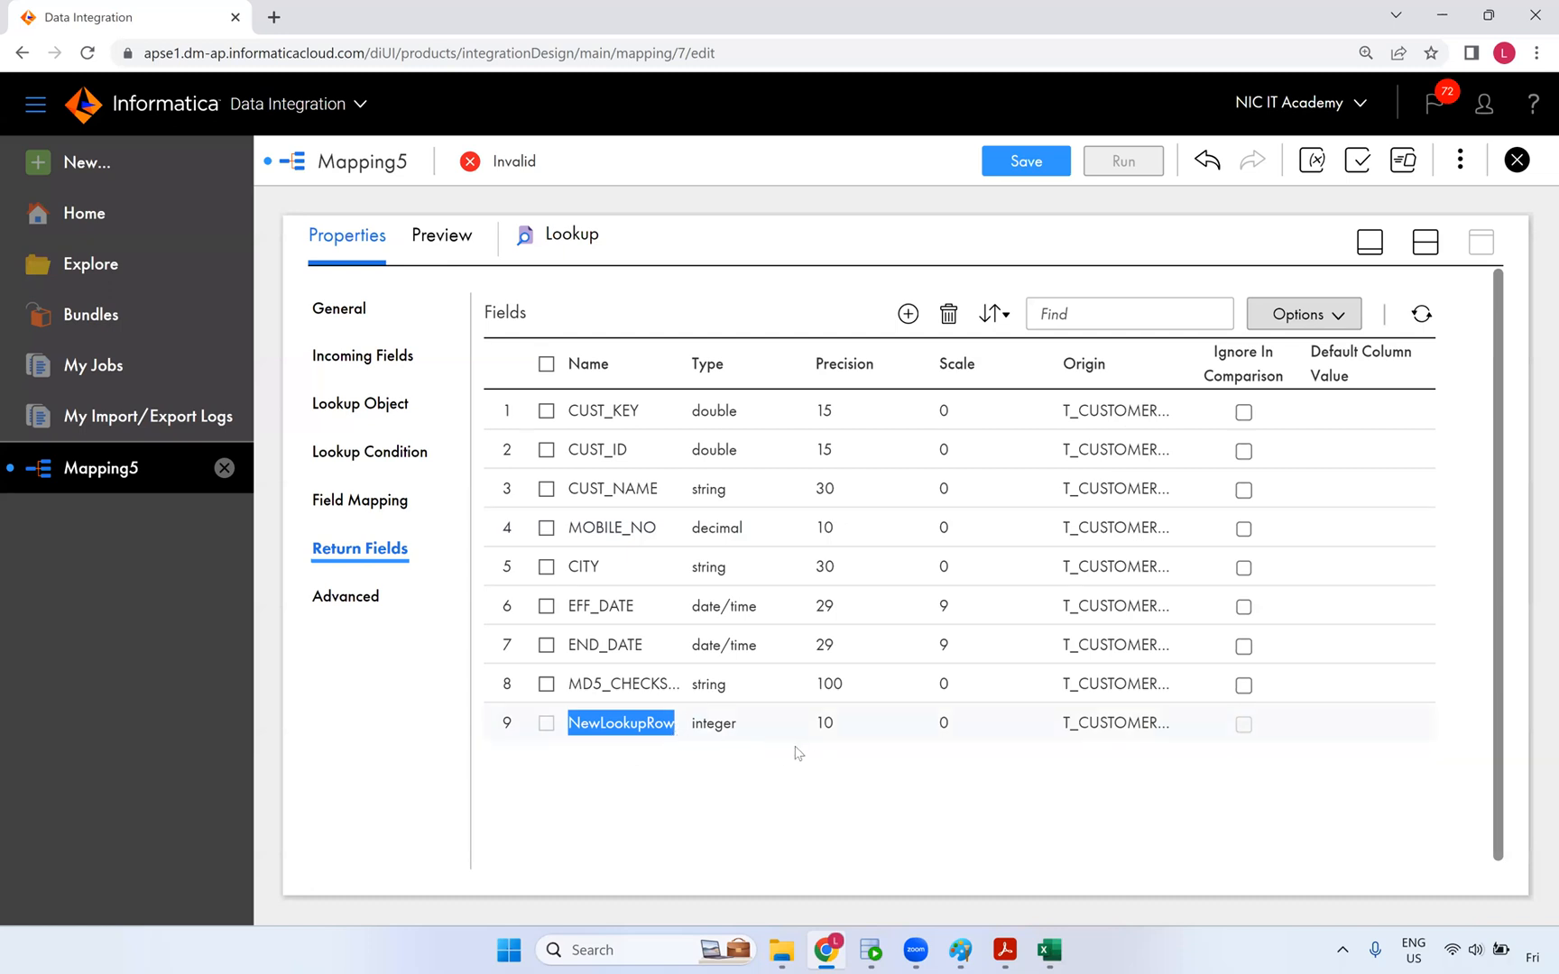
- Delete CUST_NAME, MOBILE_NO, CITY, EFF_DATE and END_DATE from return fields; ignore CUST_KEY in comparison
click(546, 646)
click(546, 605)
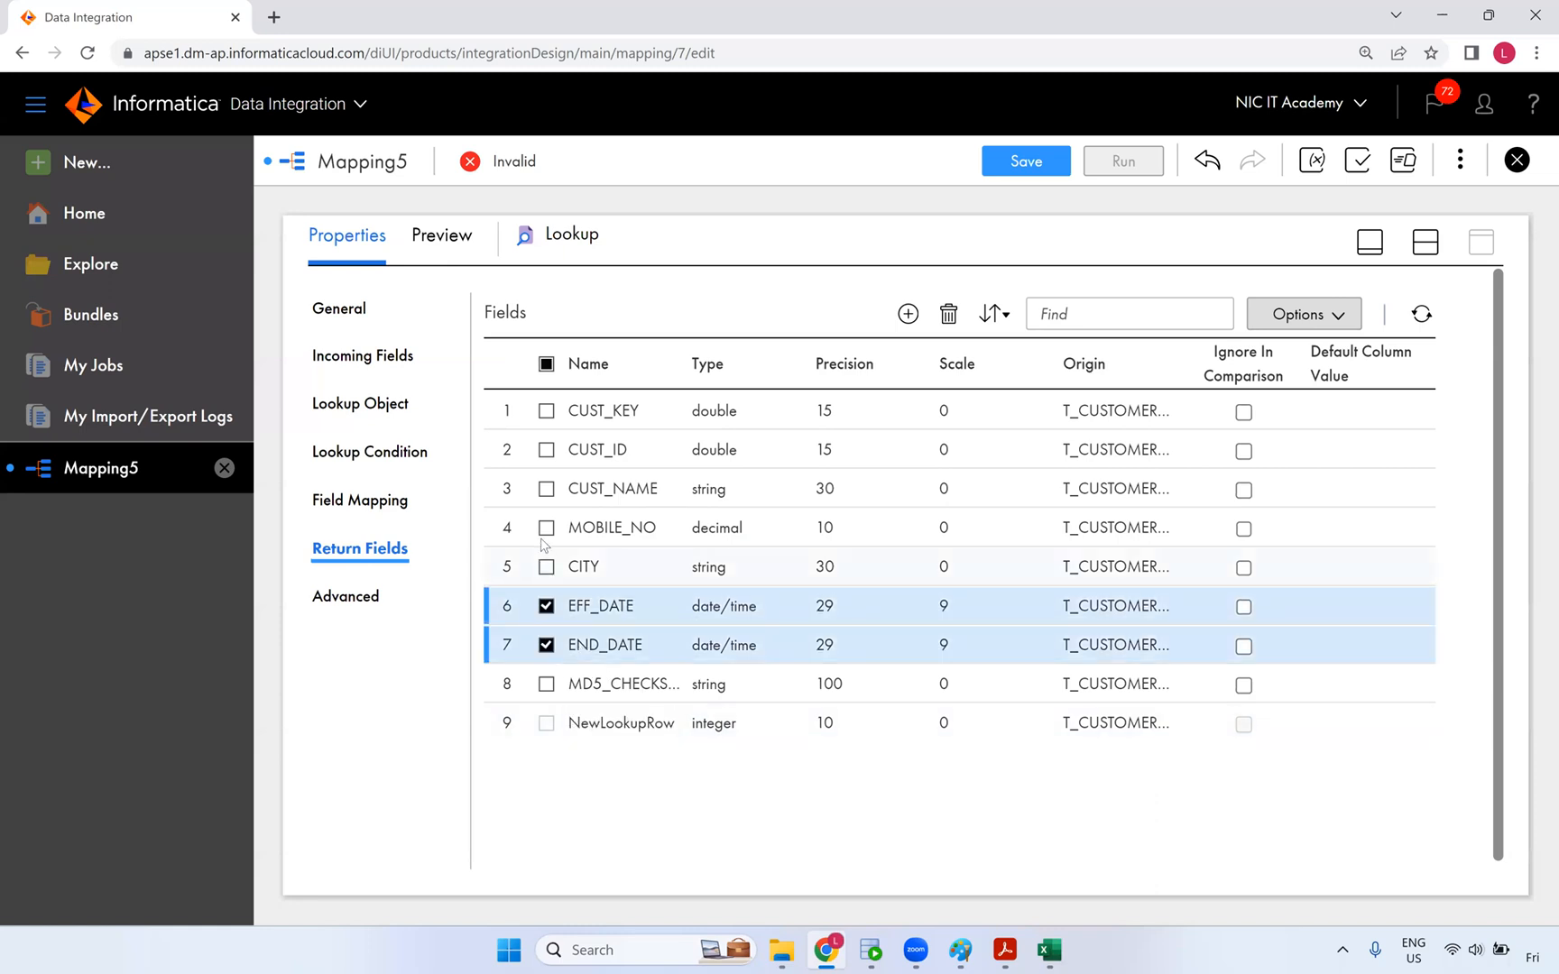
click(546, 566)
click(546, 528)
click(546, 489)
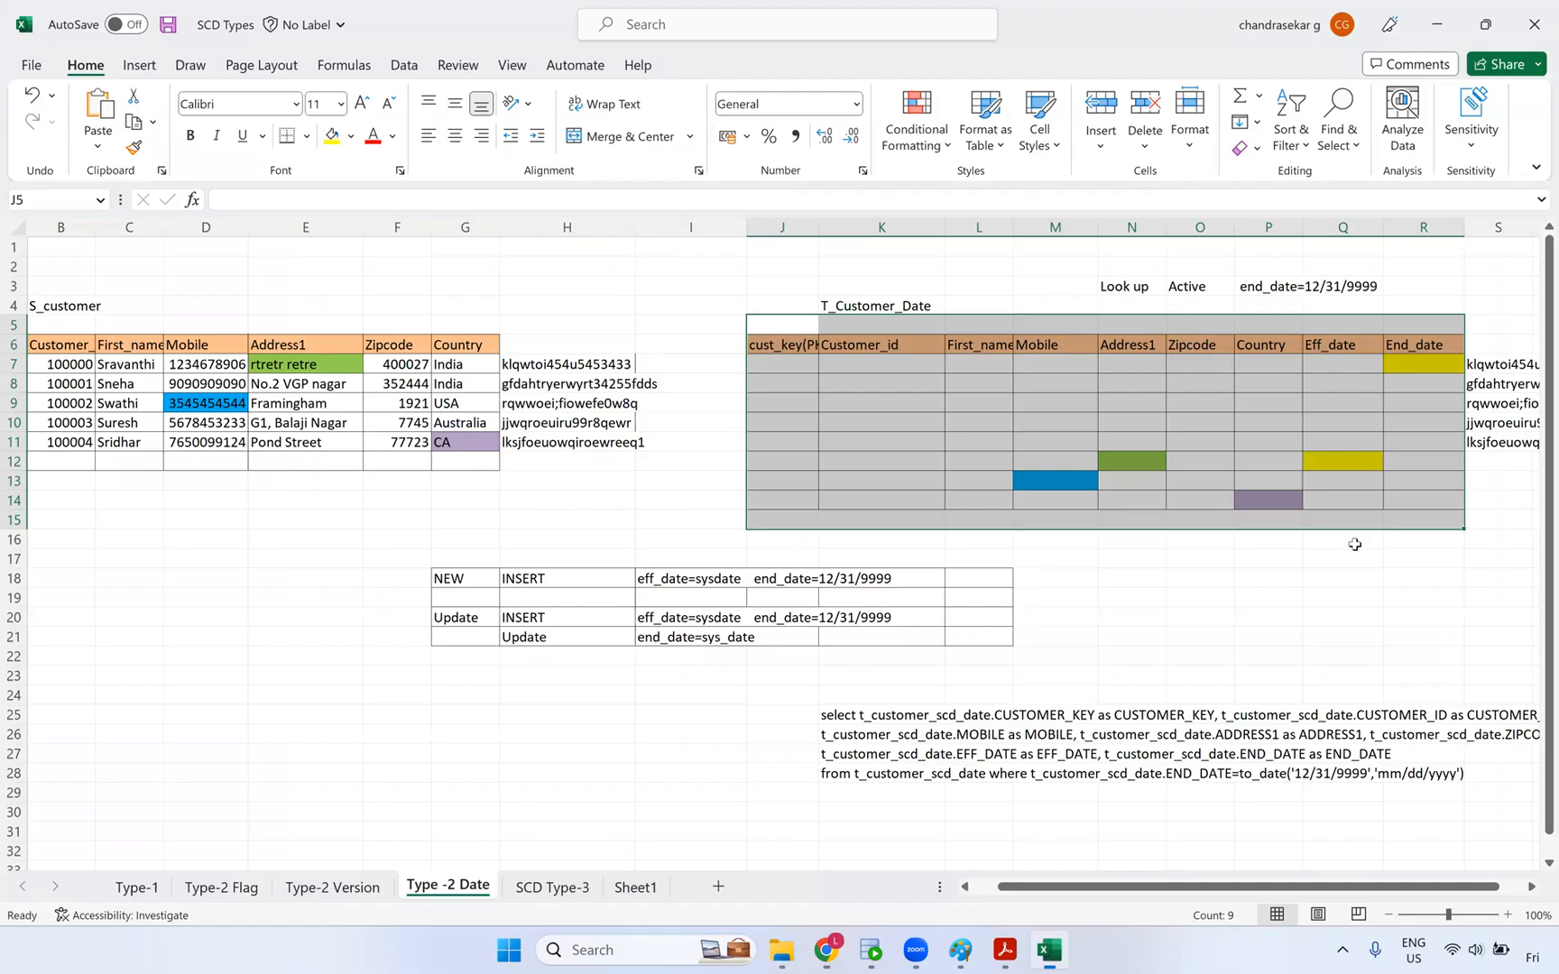
click(1048, 950)
drag(571, 364, 577, 481)
click(826, 950)
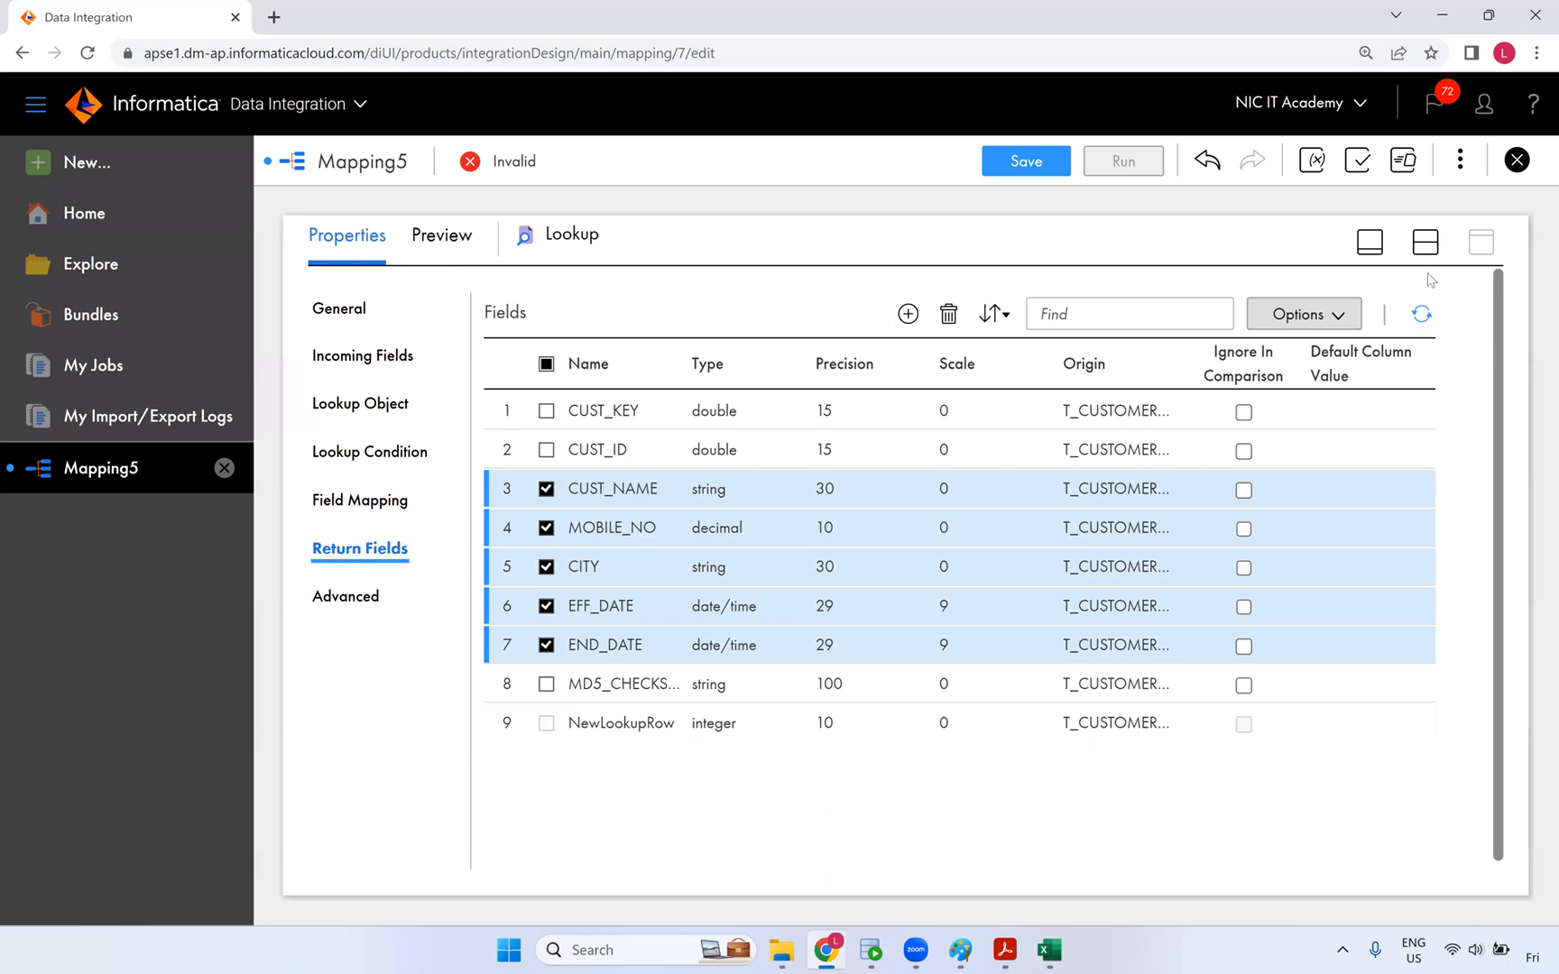
click(948, 314)
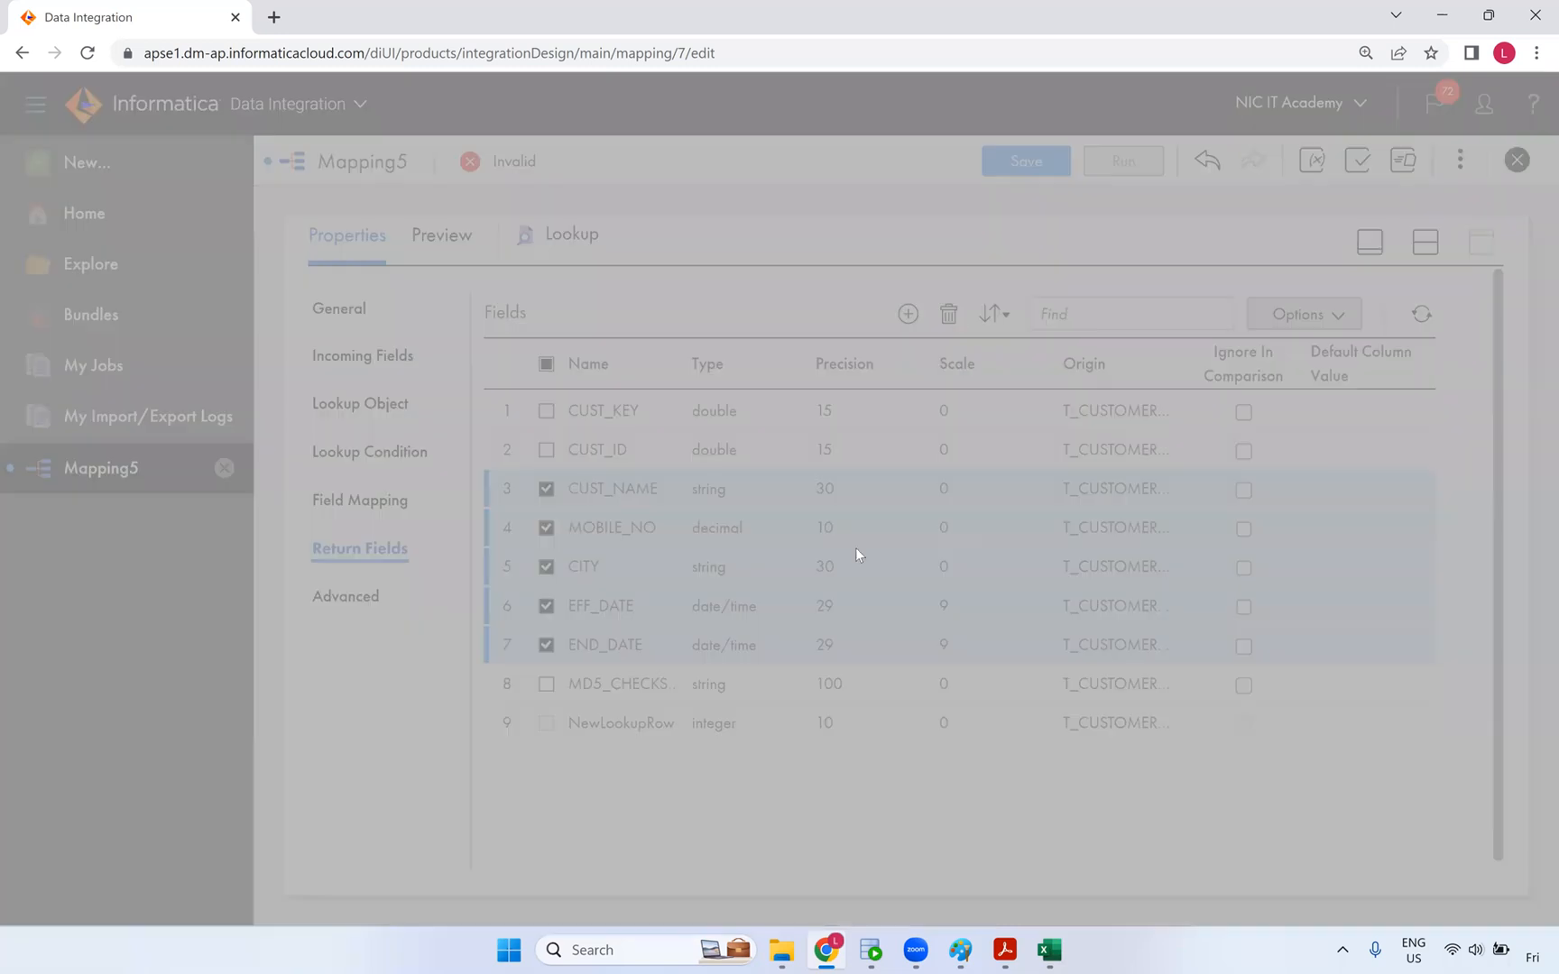
click(805, 623)
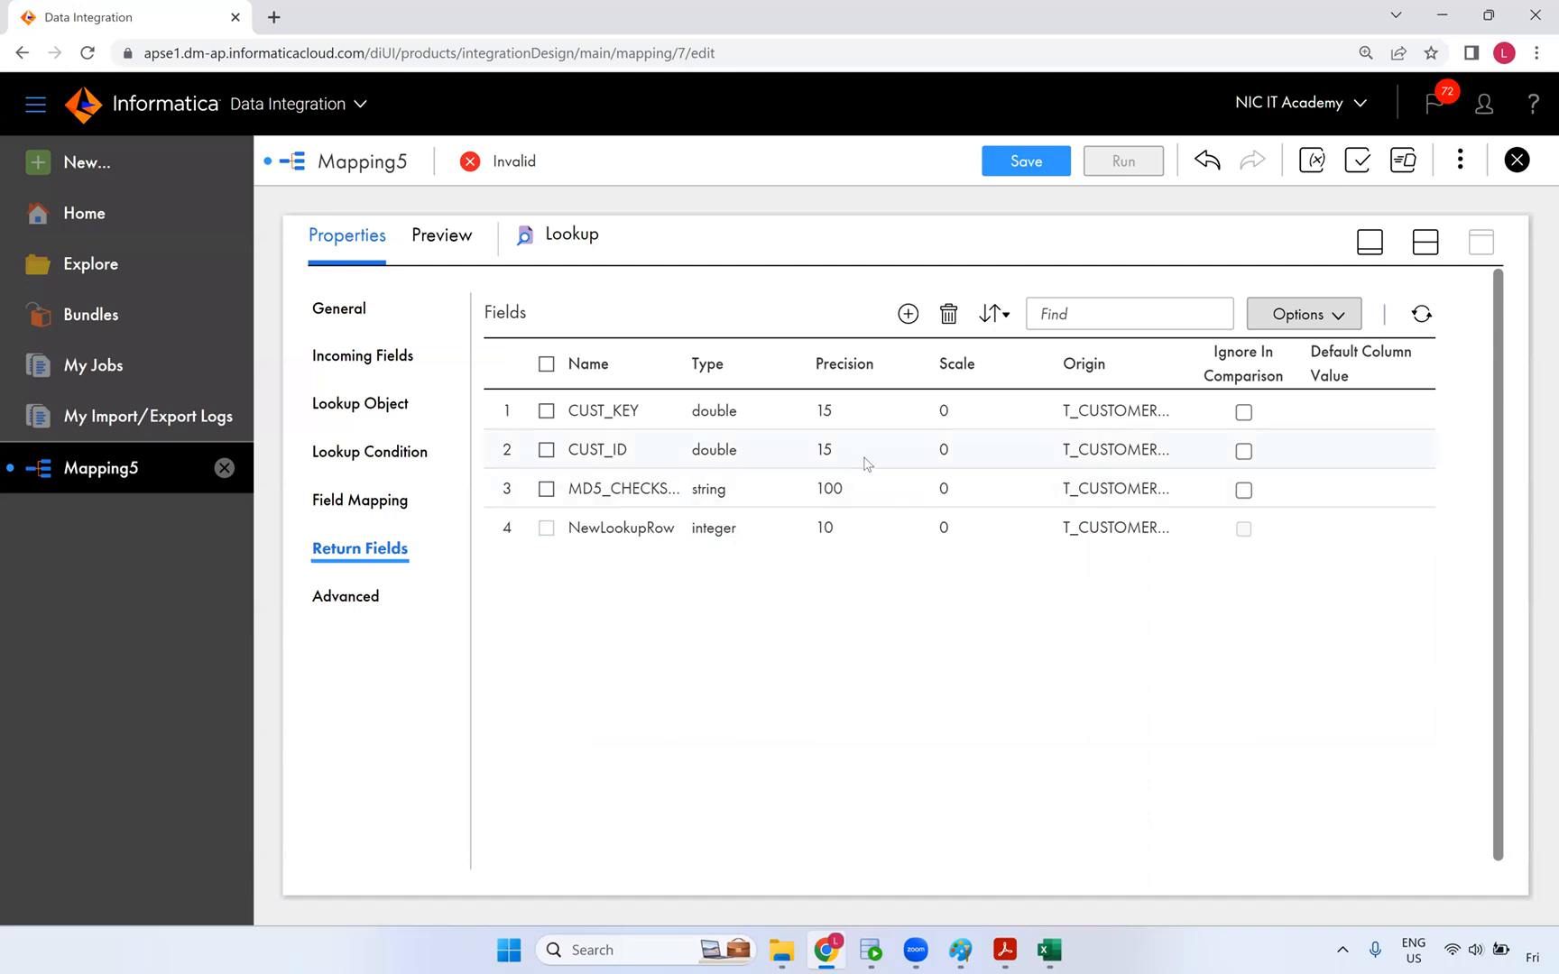
click(1243, 412)
click(1060, 951)
drag(793, 371, 766, 502)
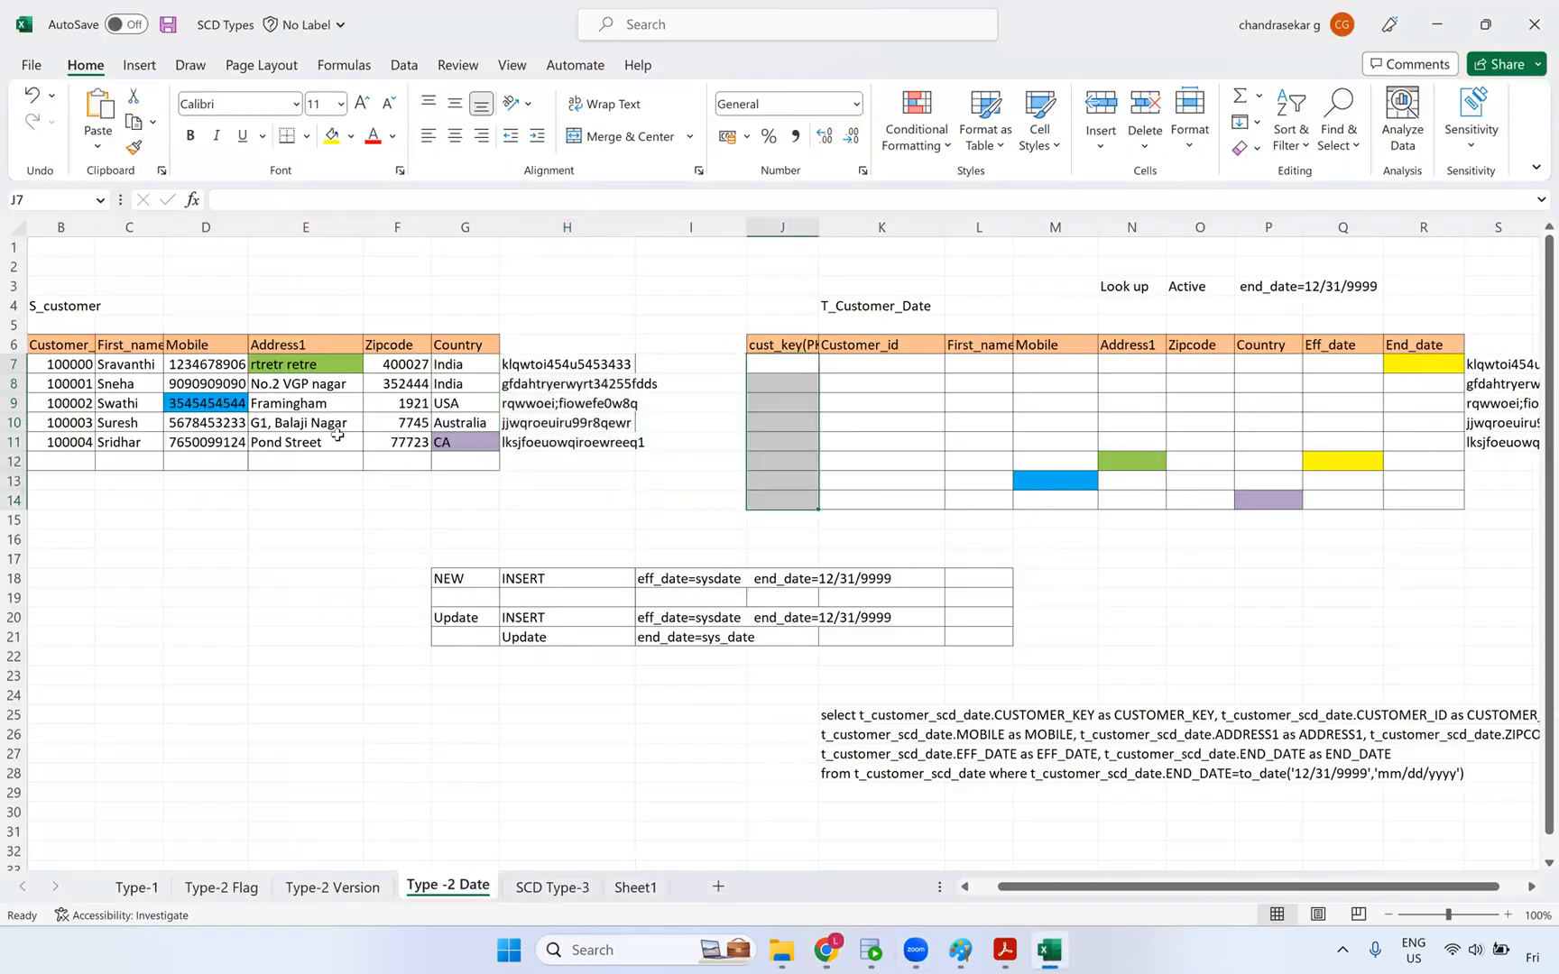
click(29, 344)
drag(148, 363, 139, 442)
drag(629, 375, 629, 539)
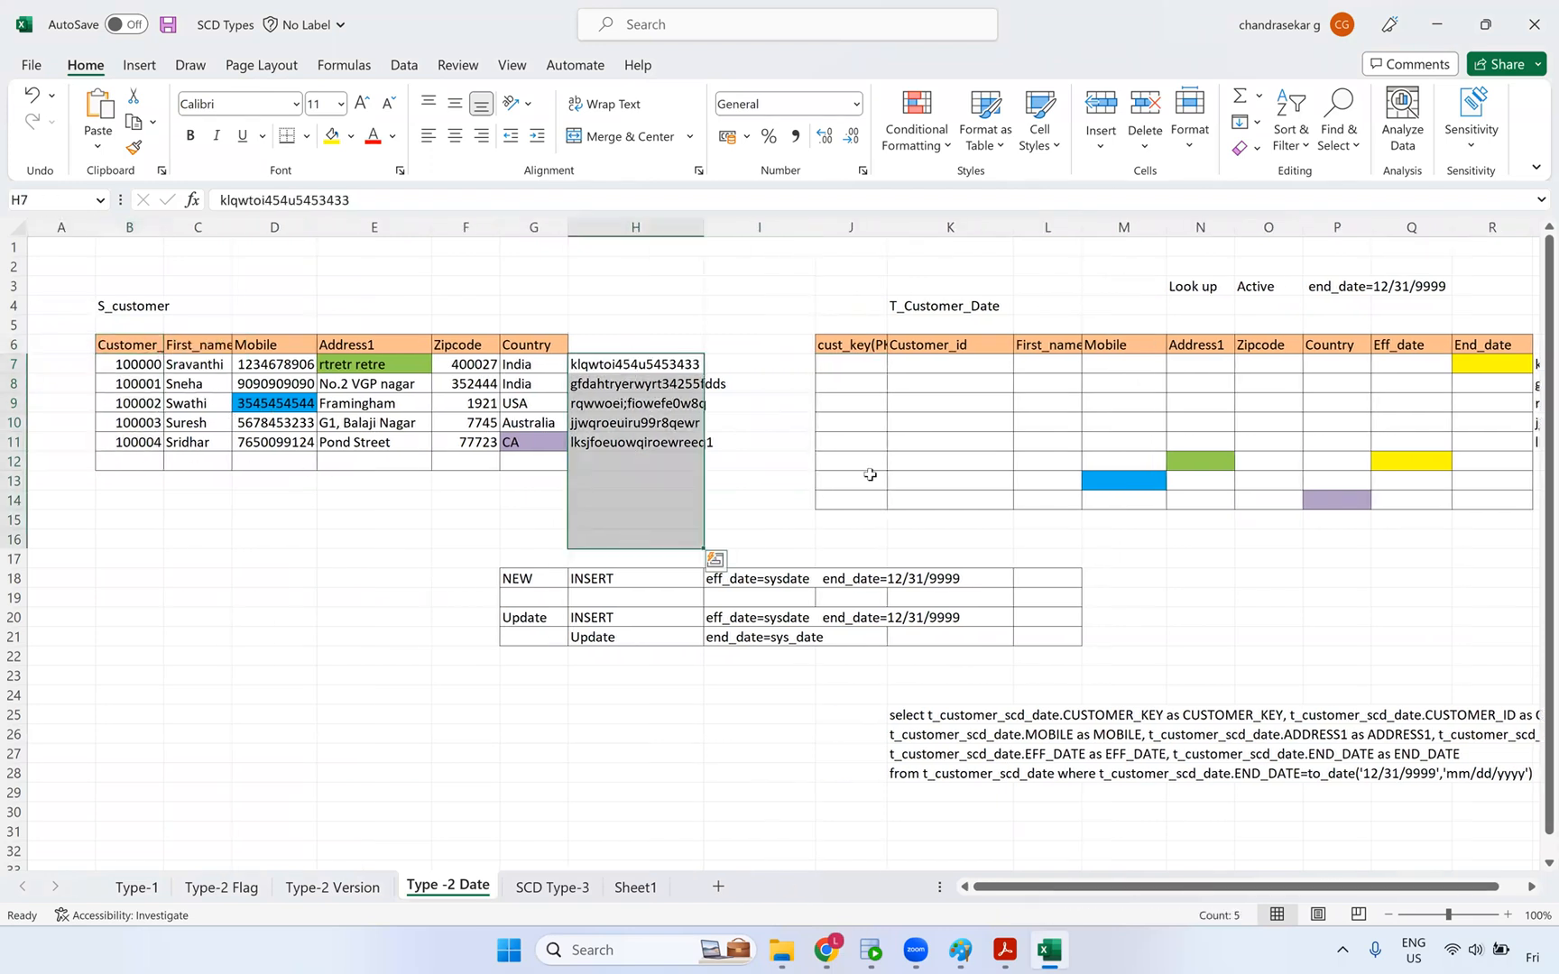
key(alt+Tab)
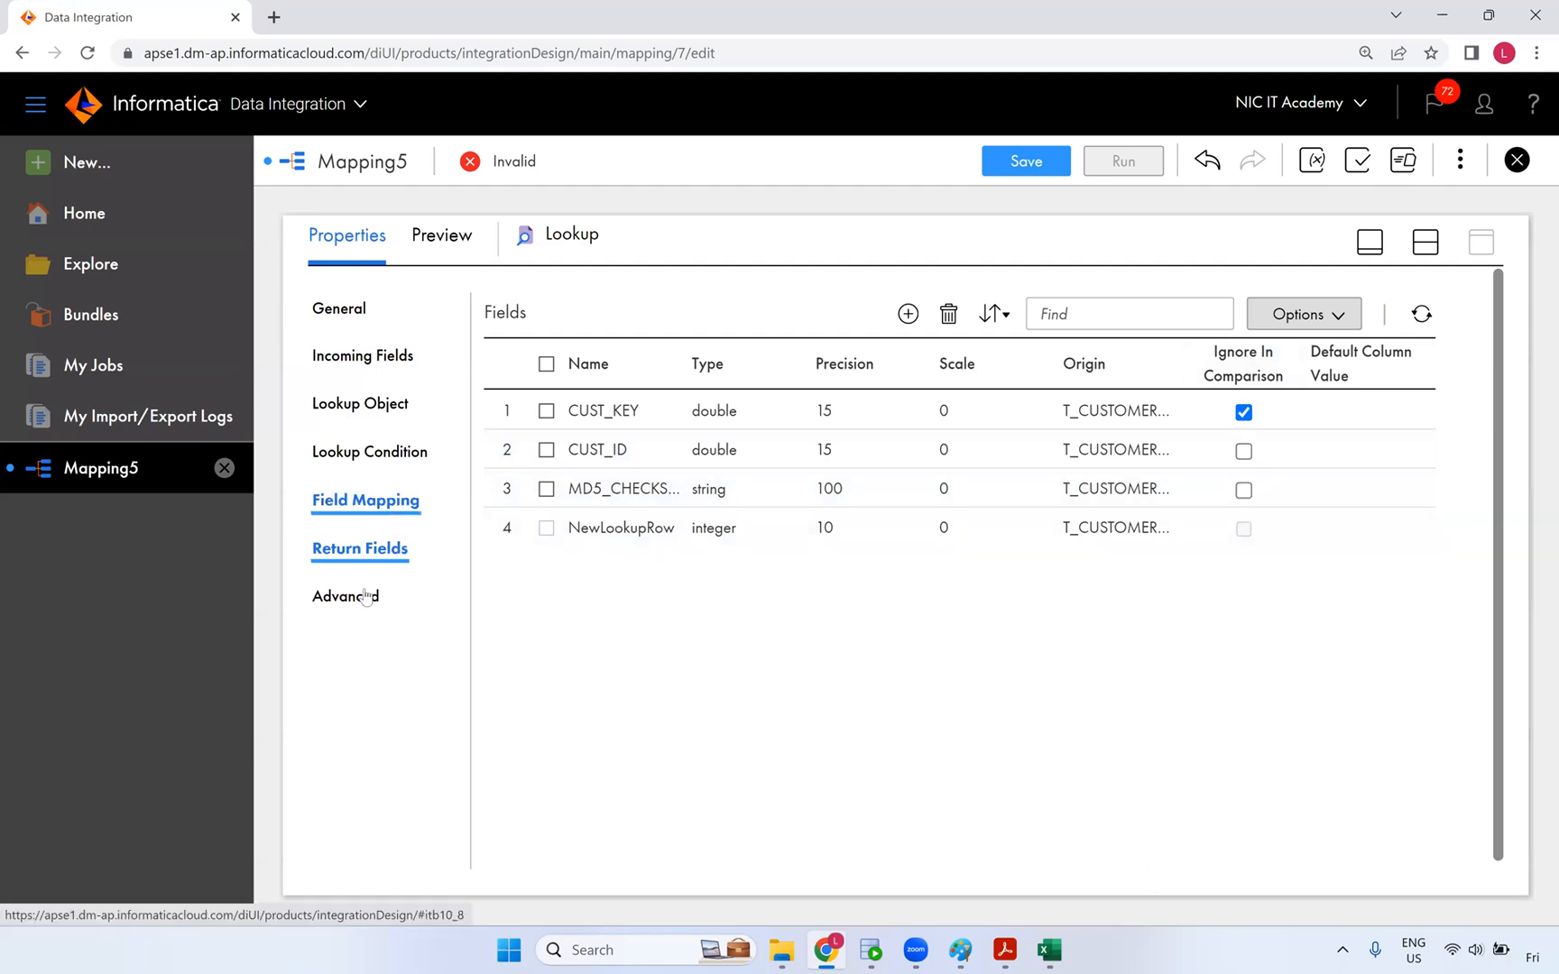
- Compare the Lookup's incoming and cache field lists with the lookup cache diagram in Paint
click(357, 502)
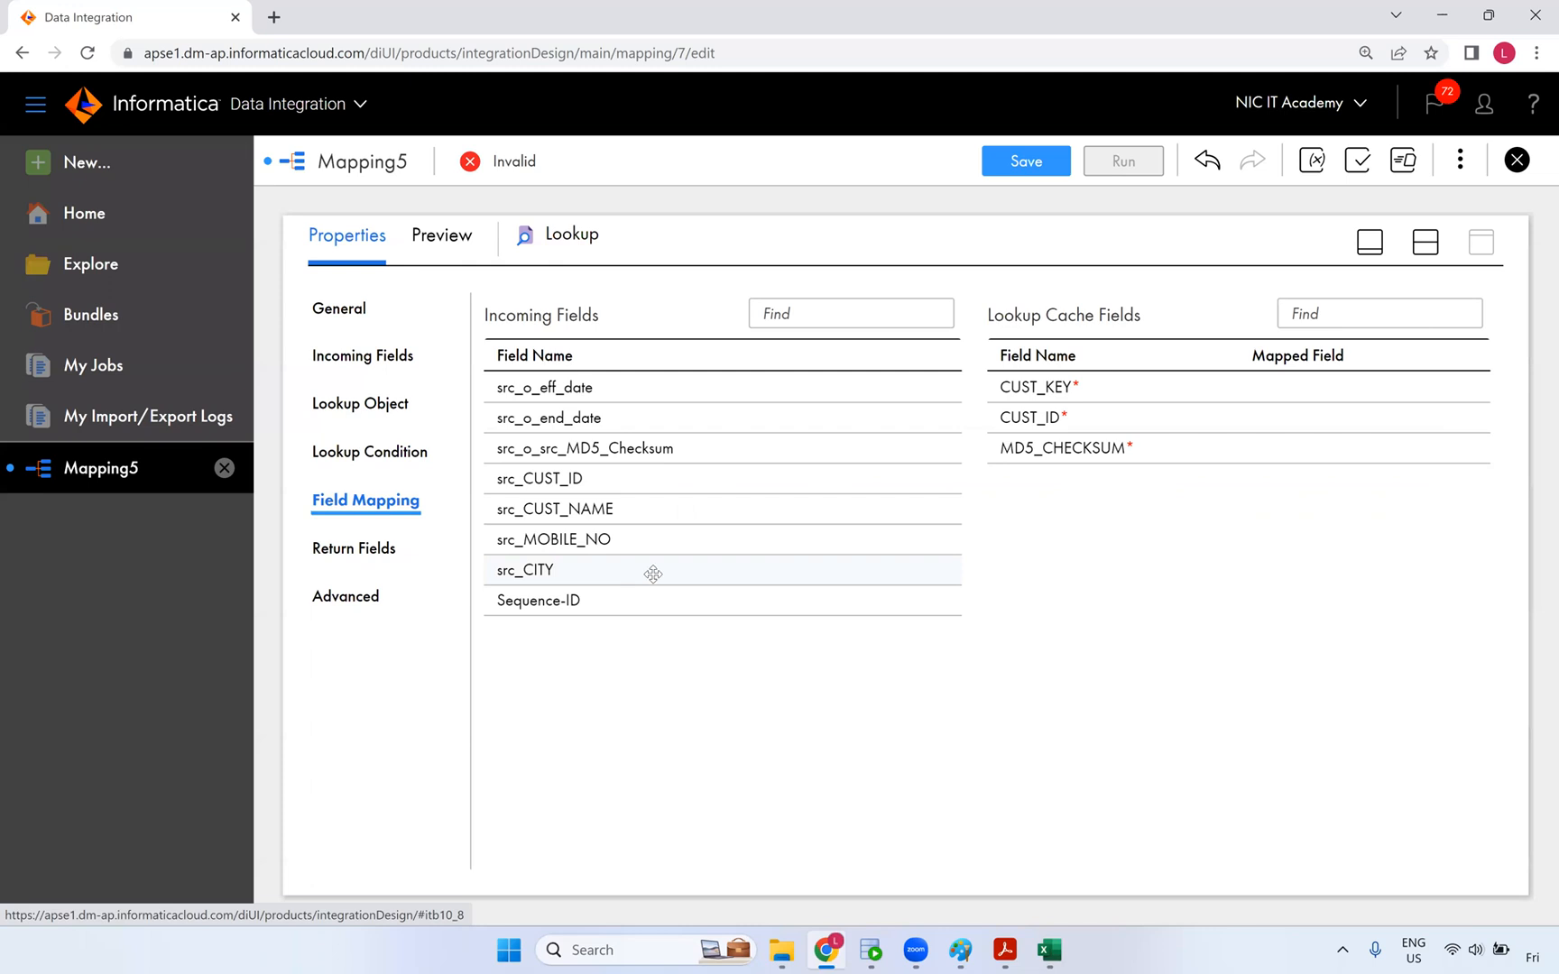
drag(1144, 325, 462, 352)
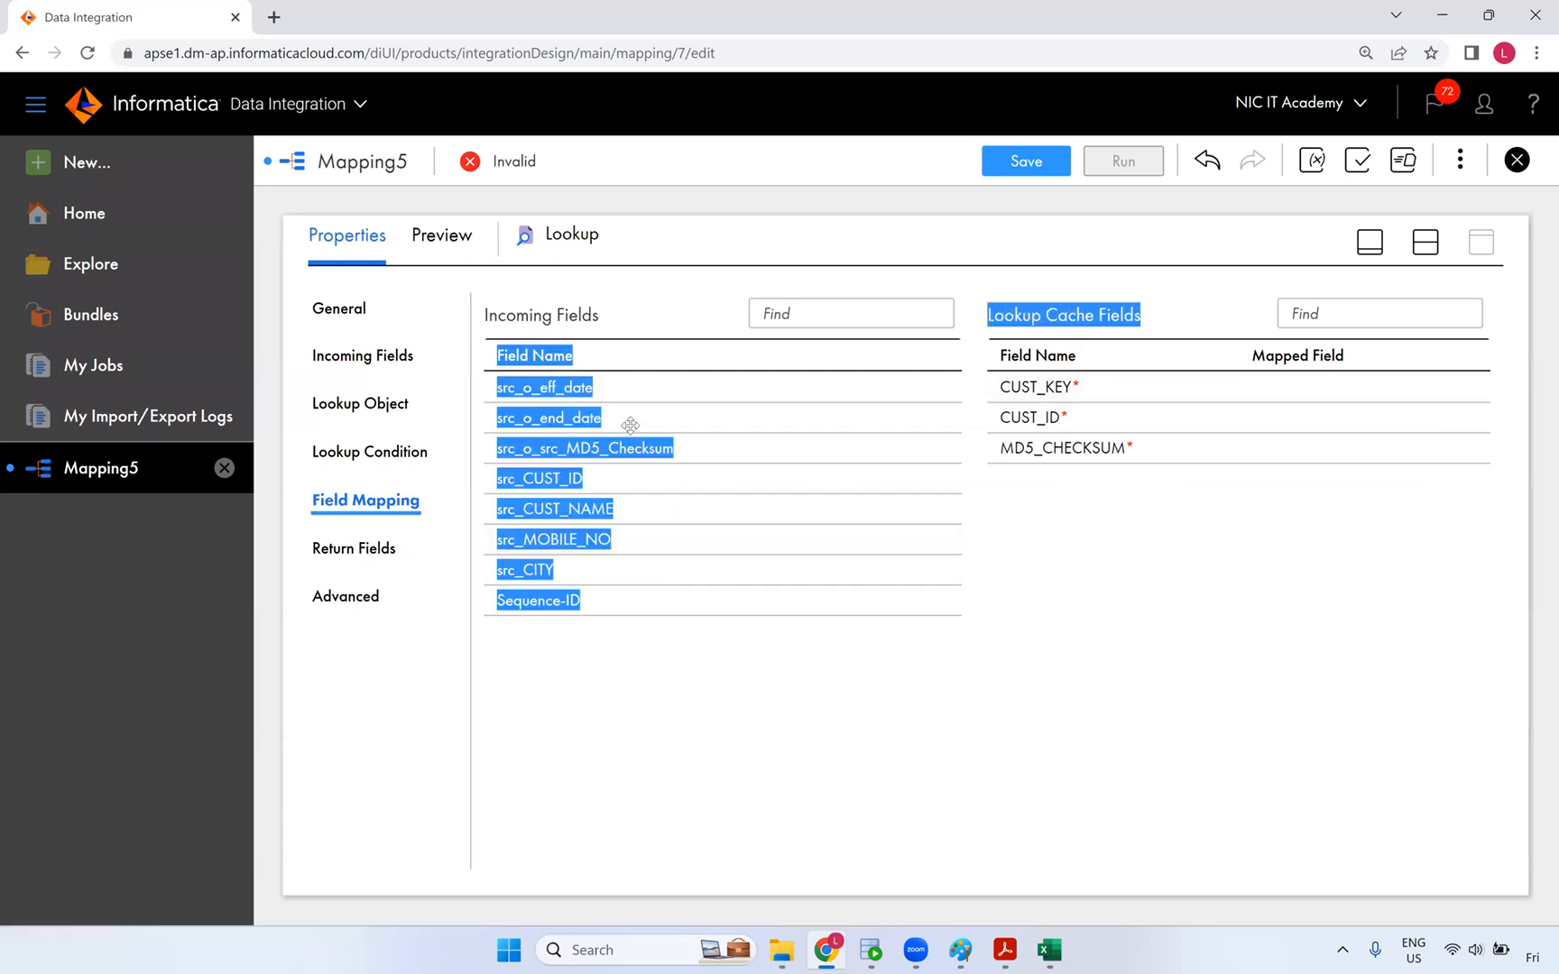
click(959, 950)
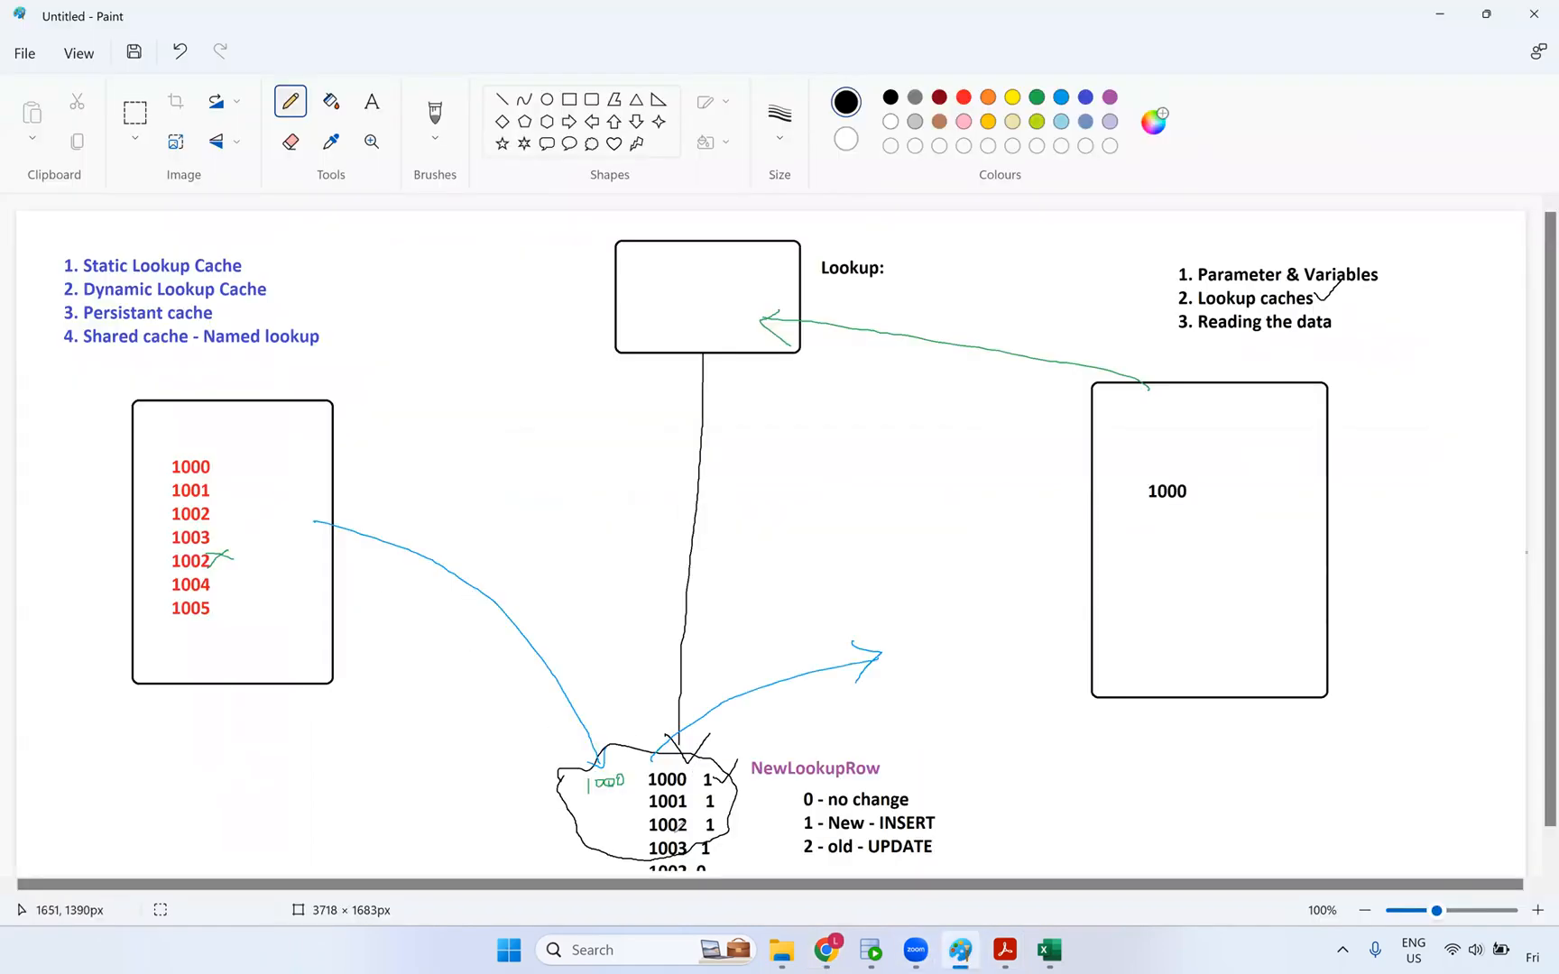
key(alt+Tab)
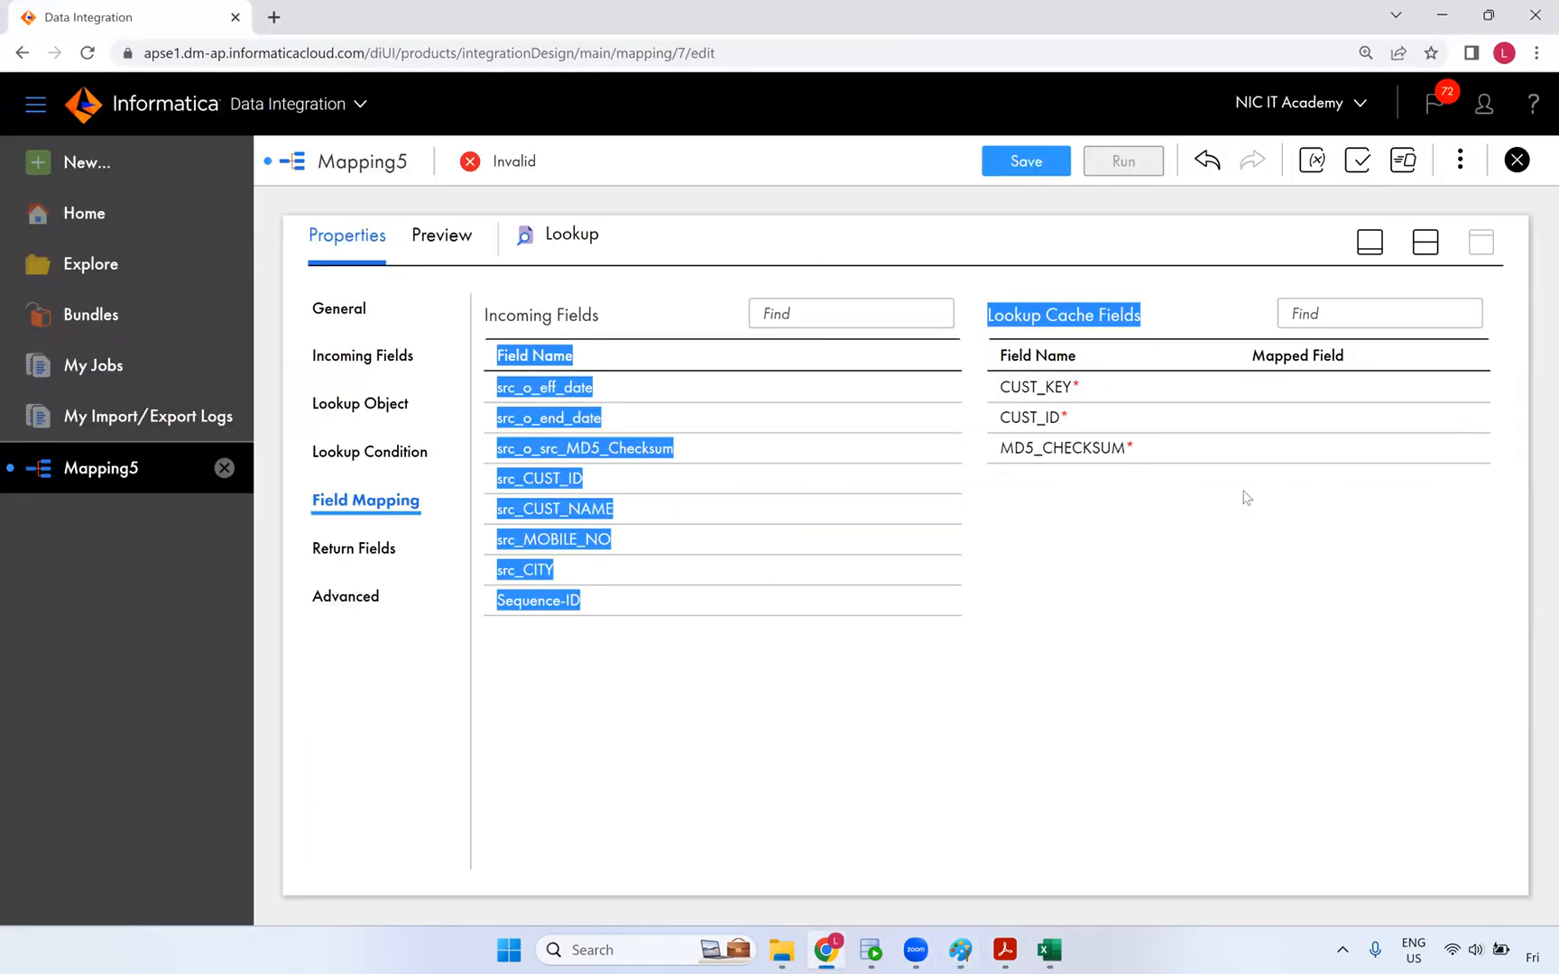
click(1083, 448)
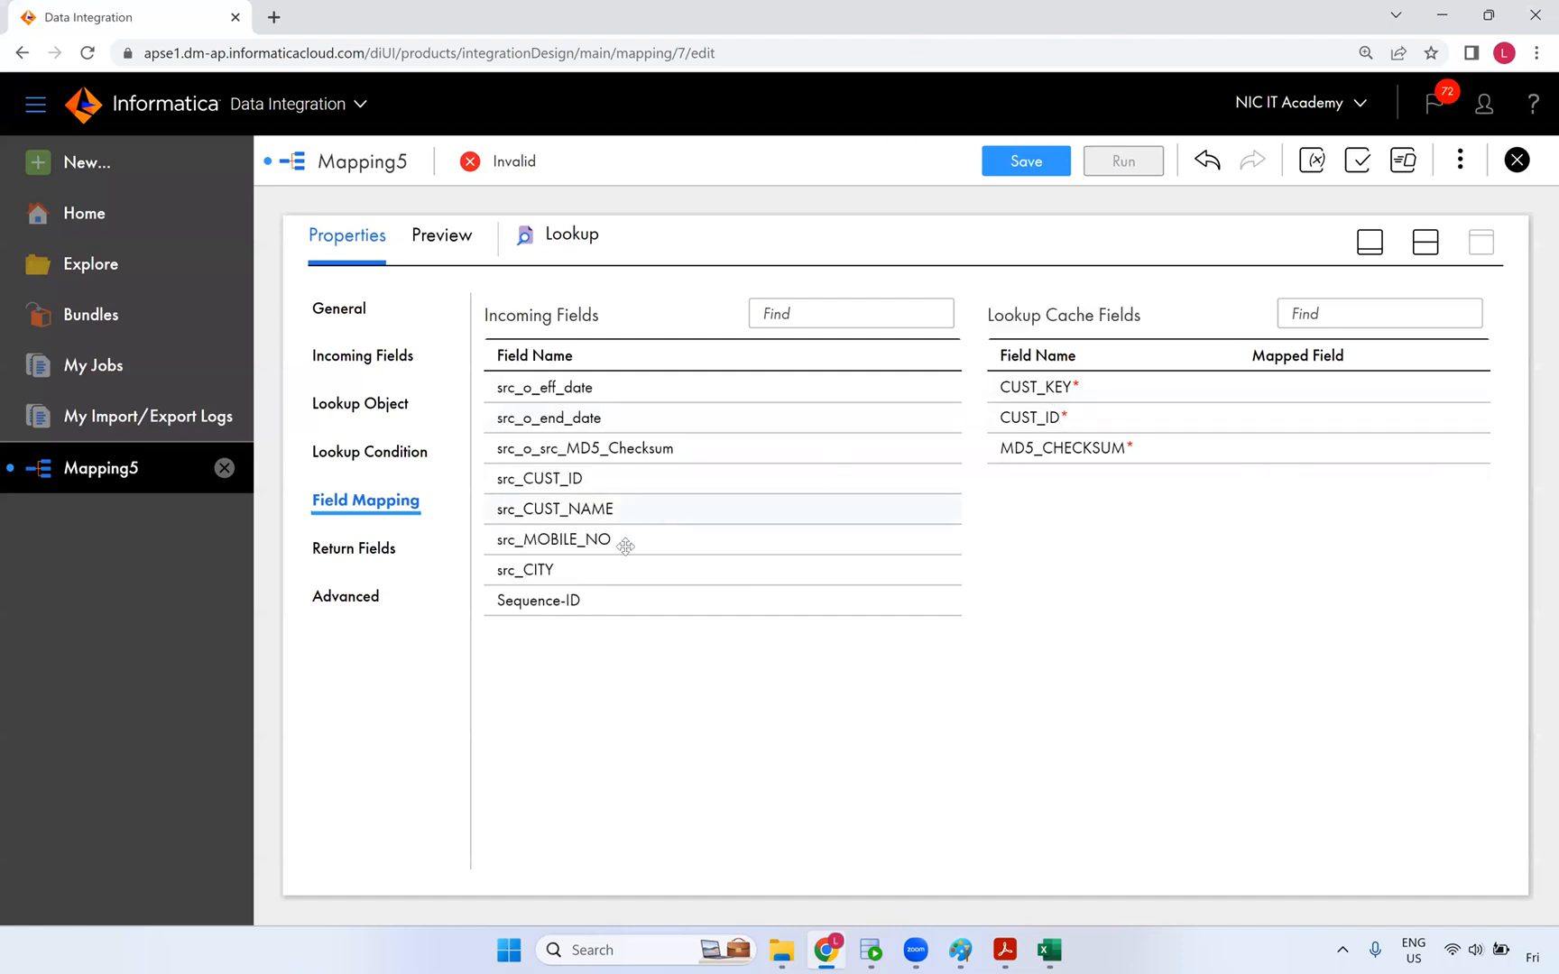
- Map src_o_src_MD5_Checksum to MD5_CHECKSUM and src_CUST_ID to both CUST_ID and CUST_KEY
drag(591, 450, 1088, 451)
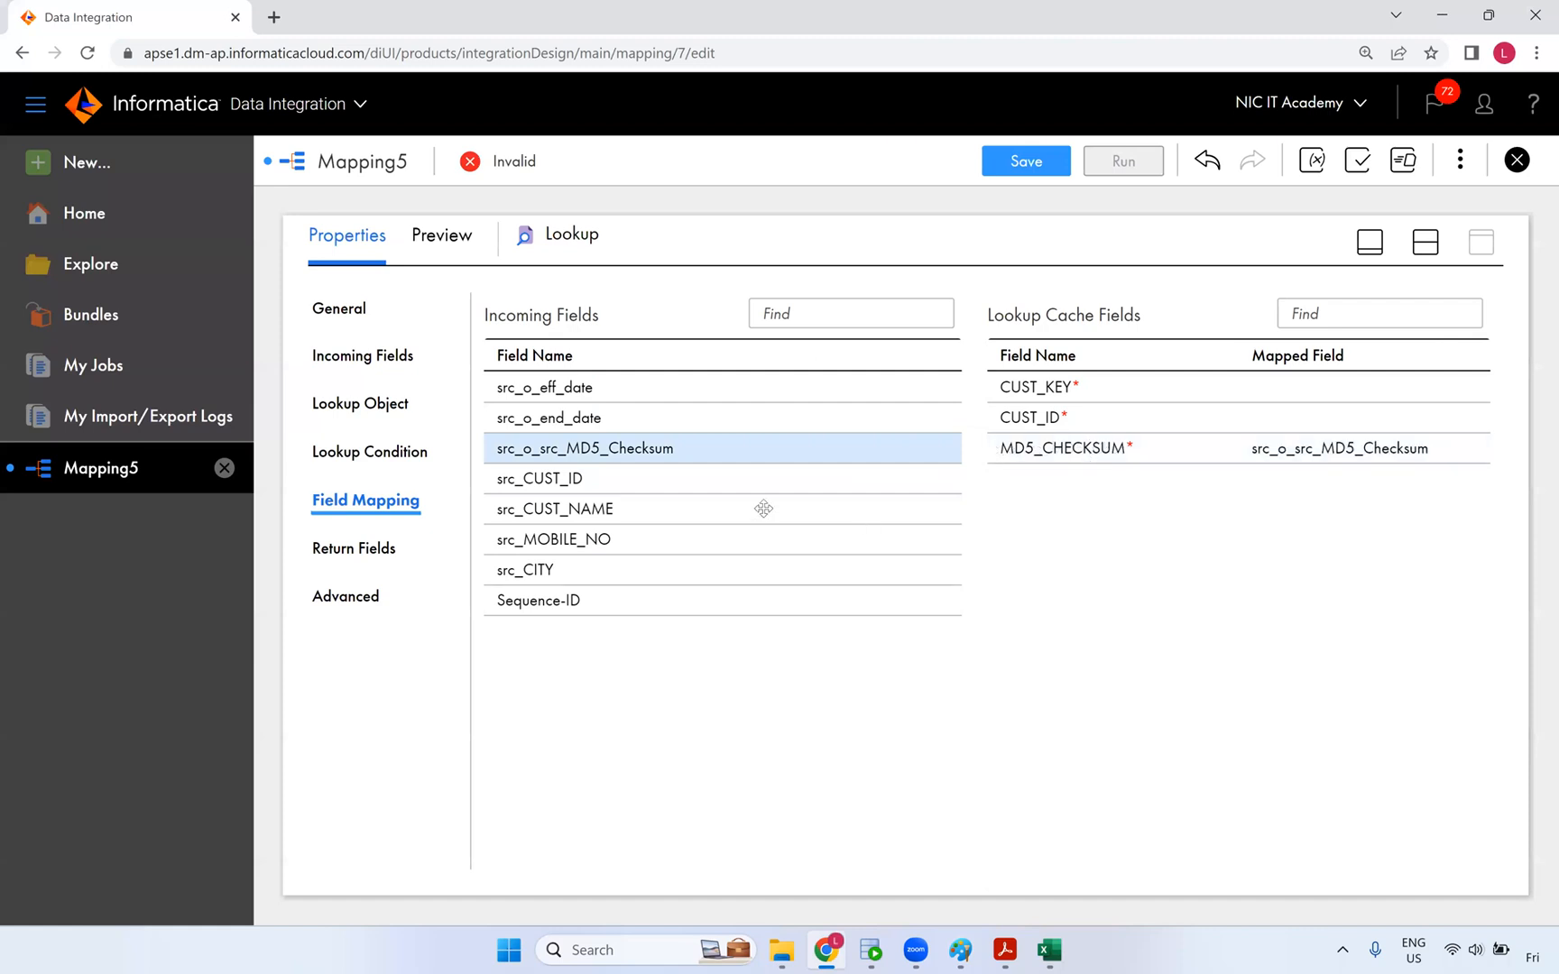
drag(553, 484, 1125, 424)
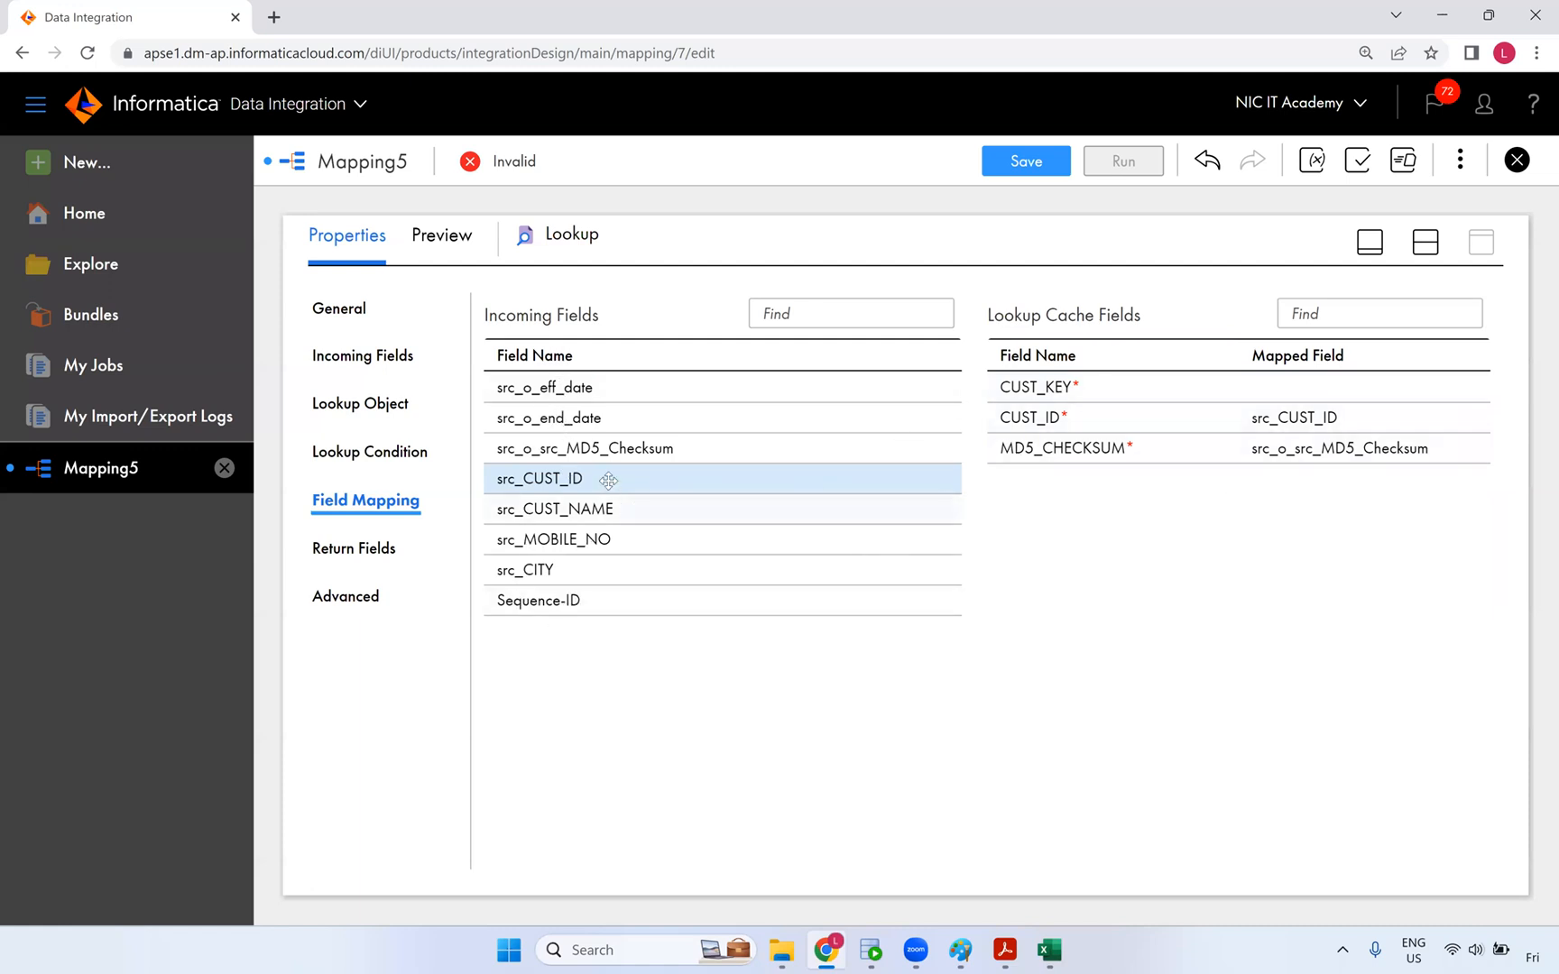
drag(559, 490, 1083, 384)
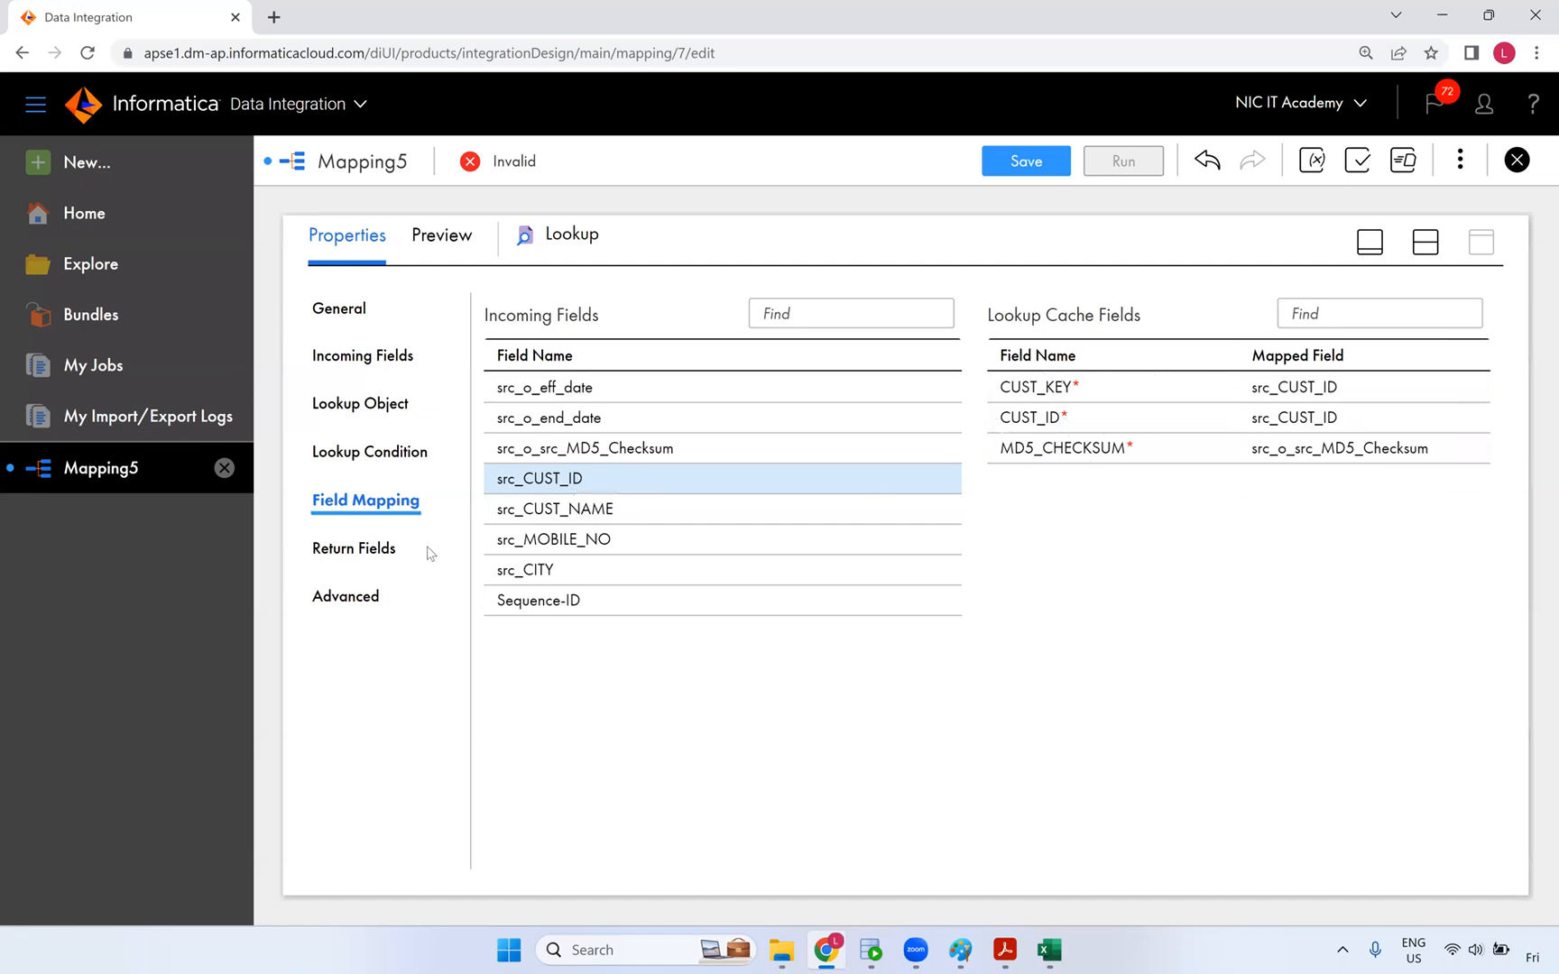
click(360, 548)
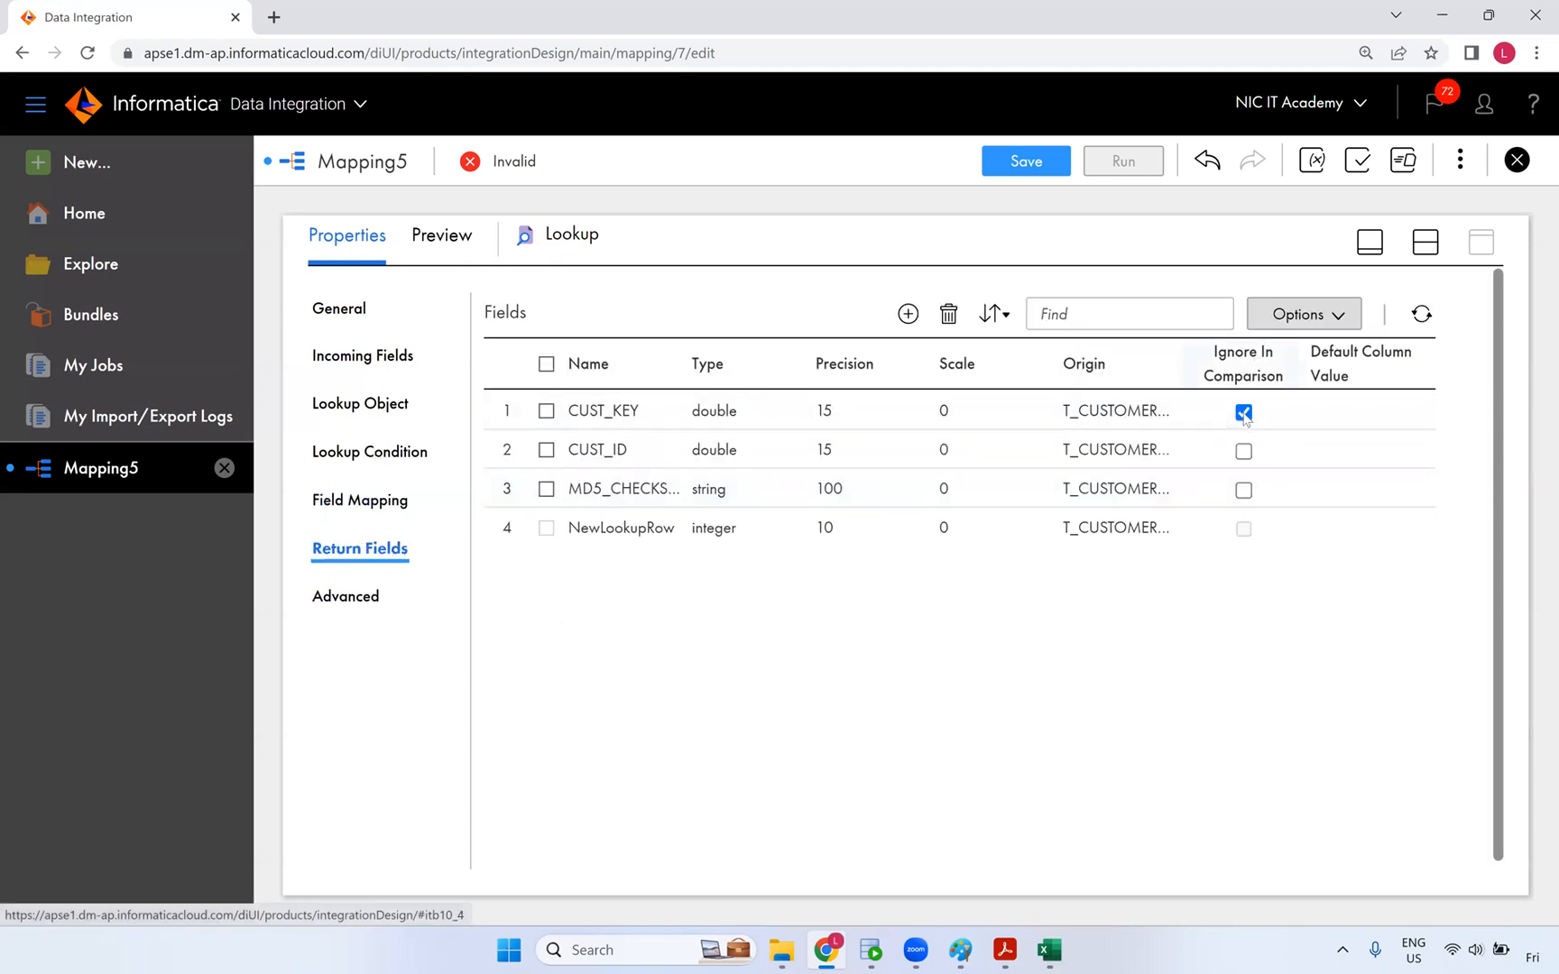
click(375, 499)
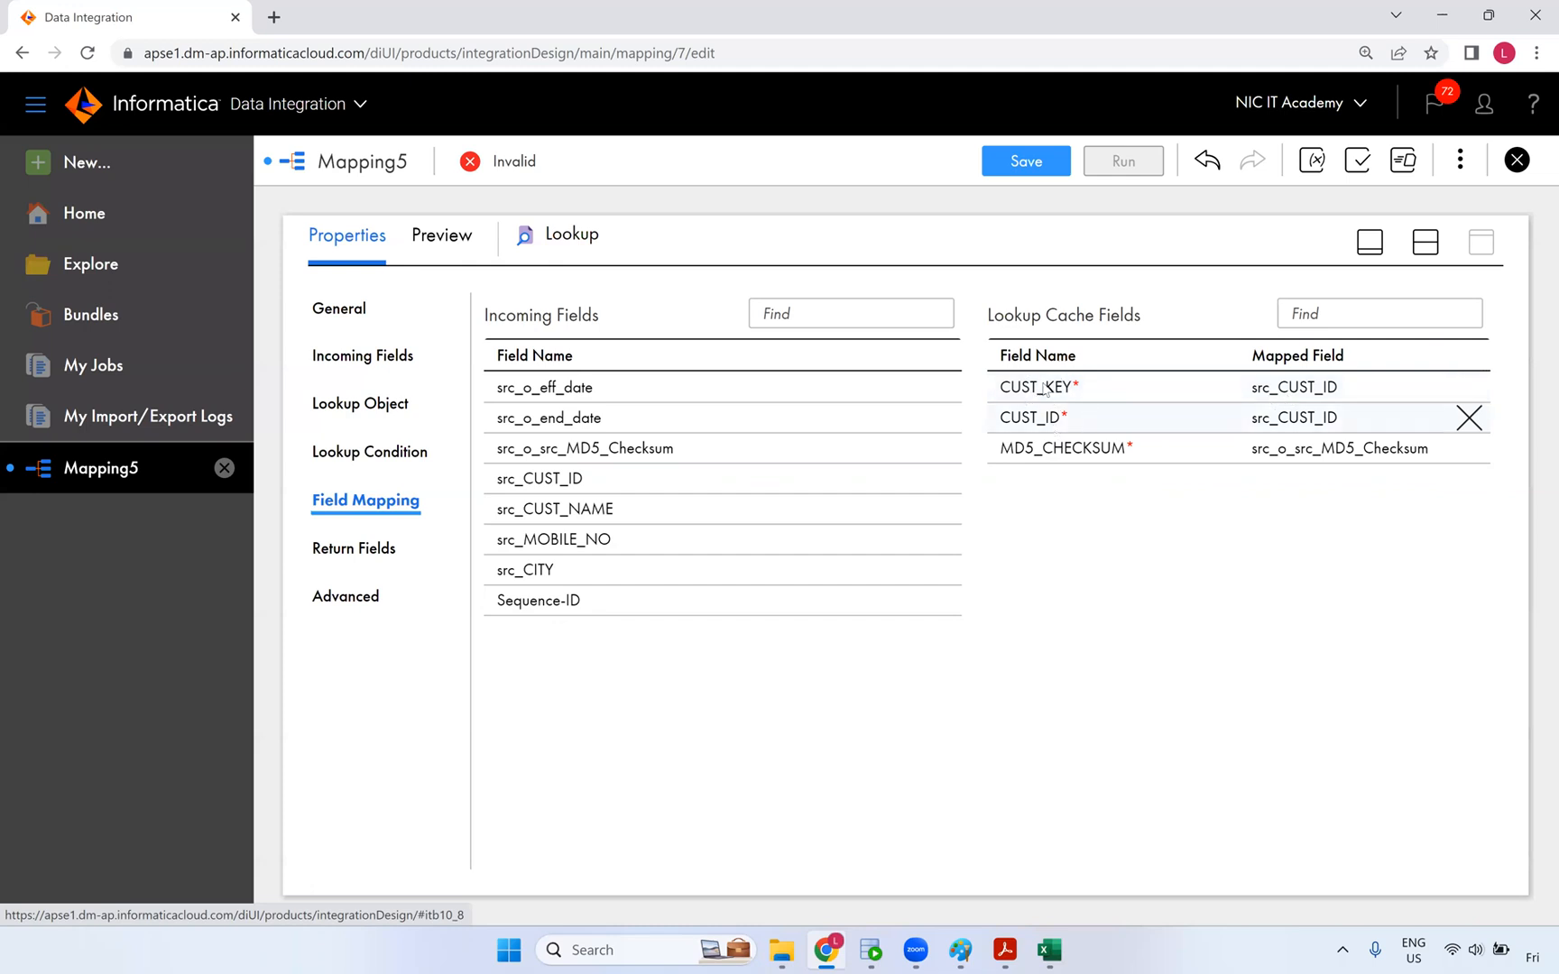
click(1047, 950)
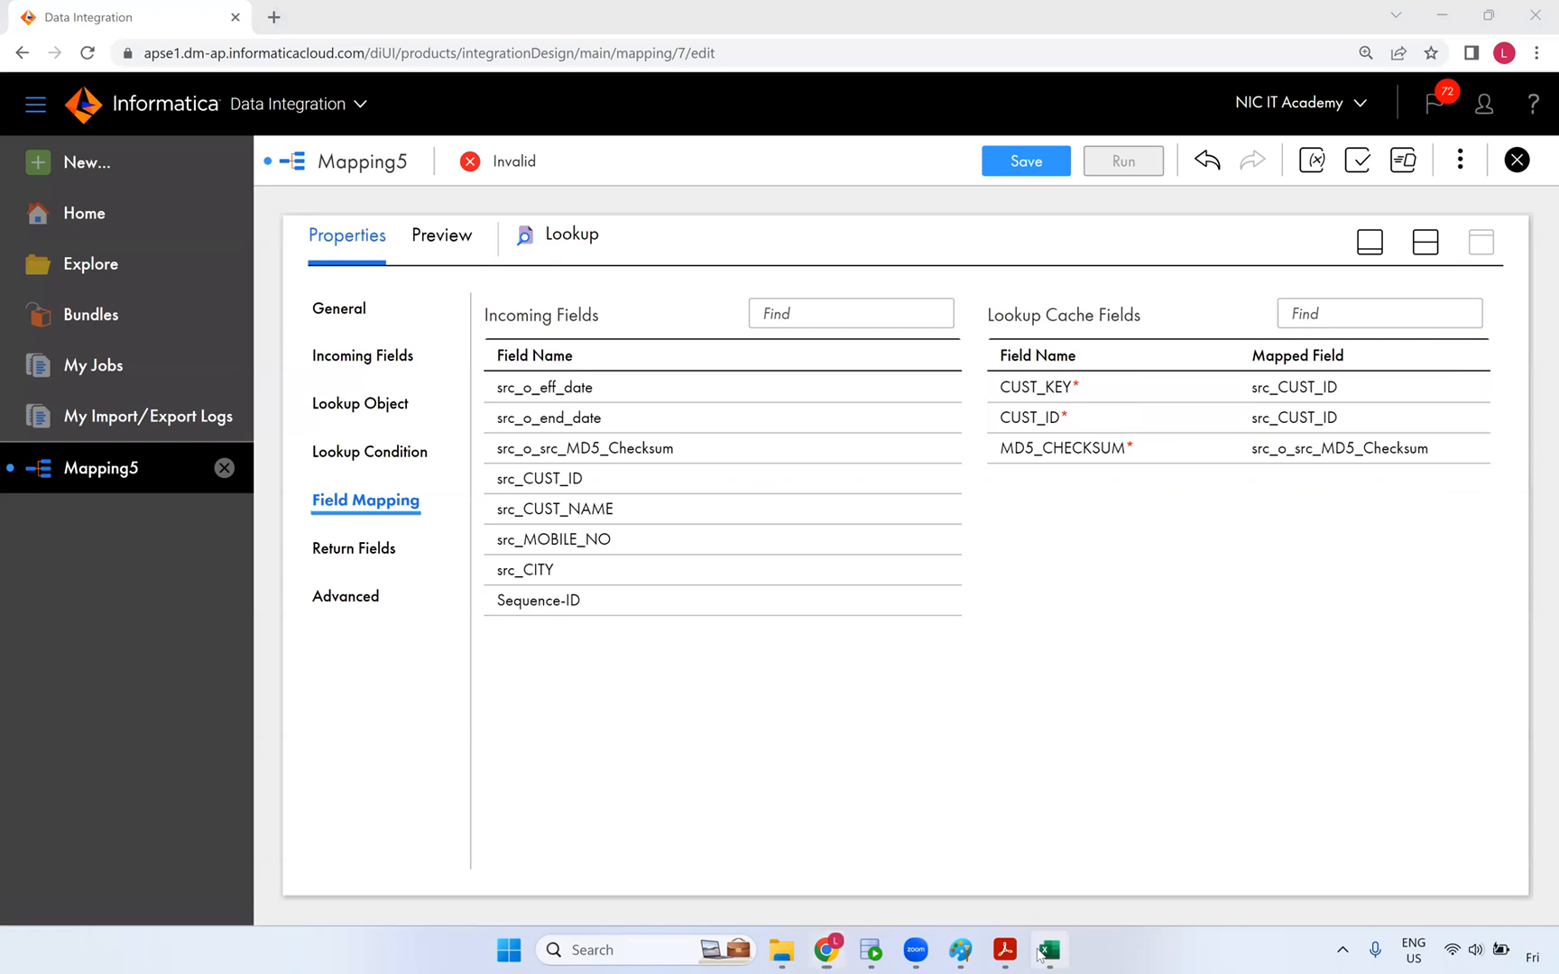
click(1047, 950)
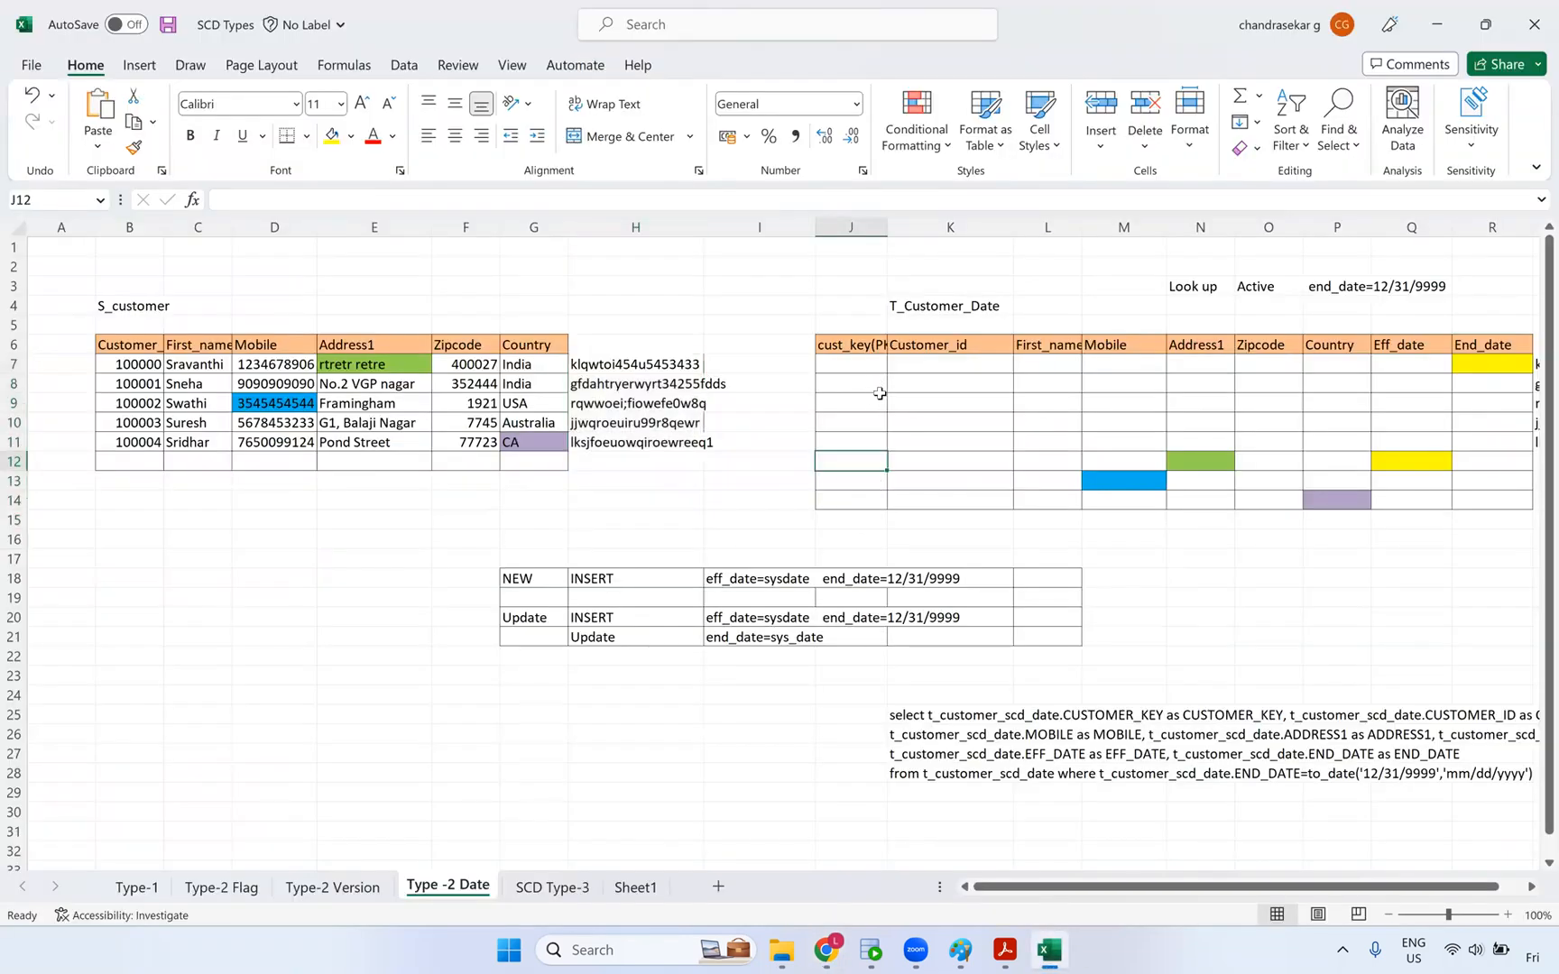
- Undo the edit to restore zipcode 453254 and review the T_Customer_Date target rows
key(ctrl+z)
key(ctrl+z)
key(ctrl+z)
key(ctrl+z)
key(ctrl+z)
key(ctrl+z)
key(ctrl+z)
key(ctrl+z)
key(ctrl+z)
key(ctrl+z)
key(ctrl+z)
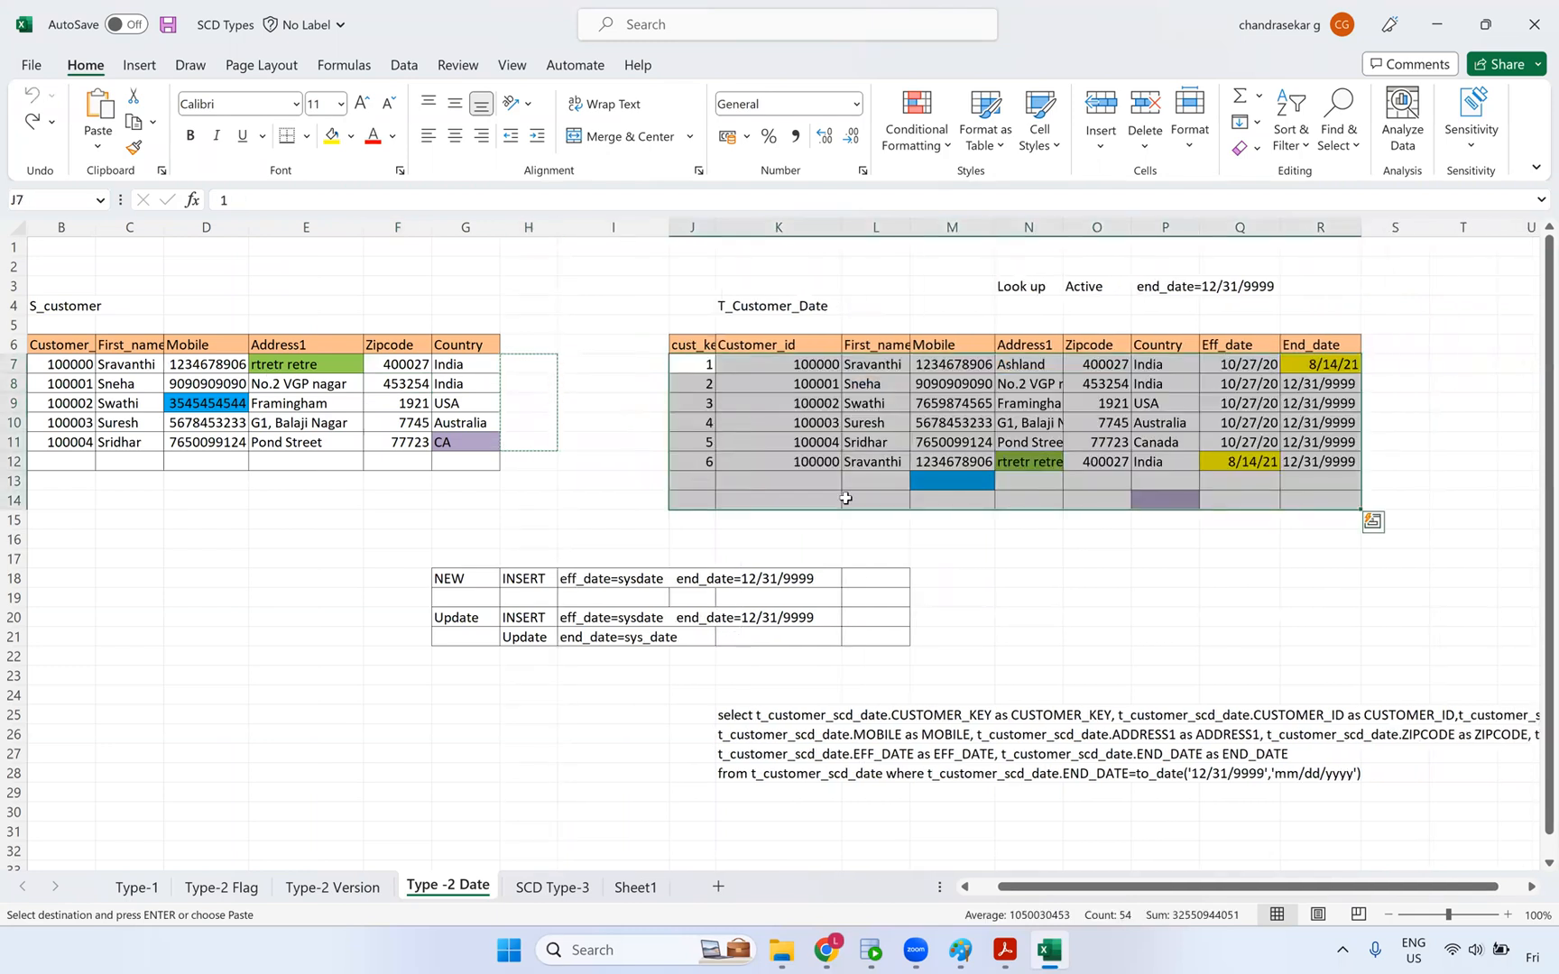
click(701, 462)
click(1326, 366)
click(688, 368)
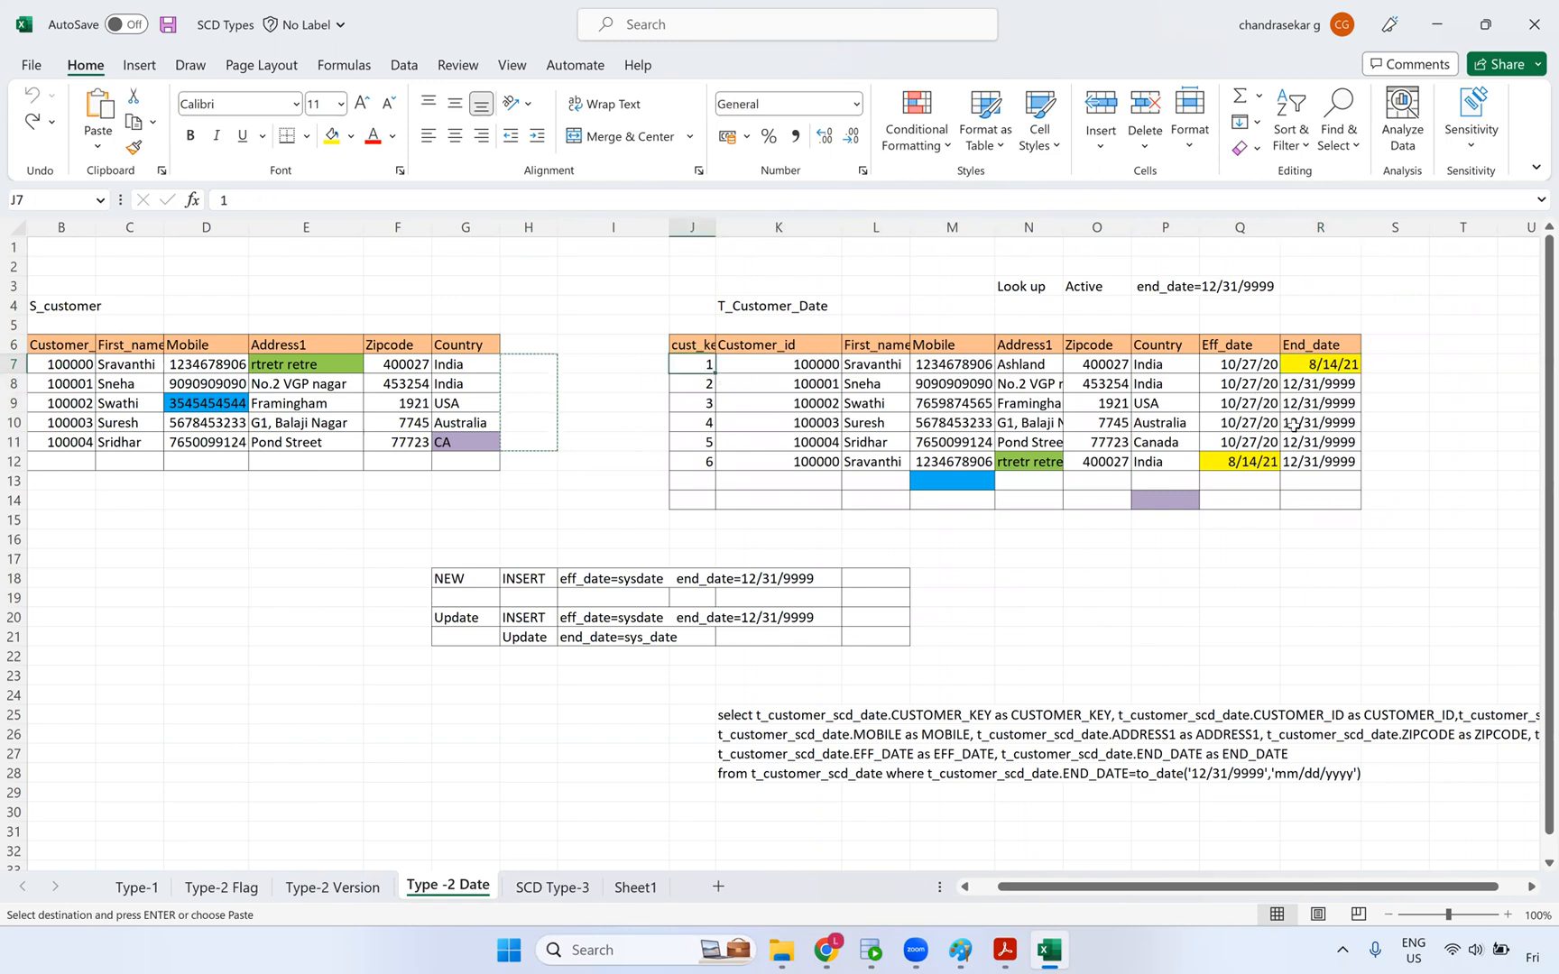
drag(791, 462, 1322, 461)
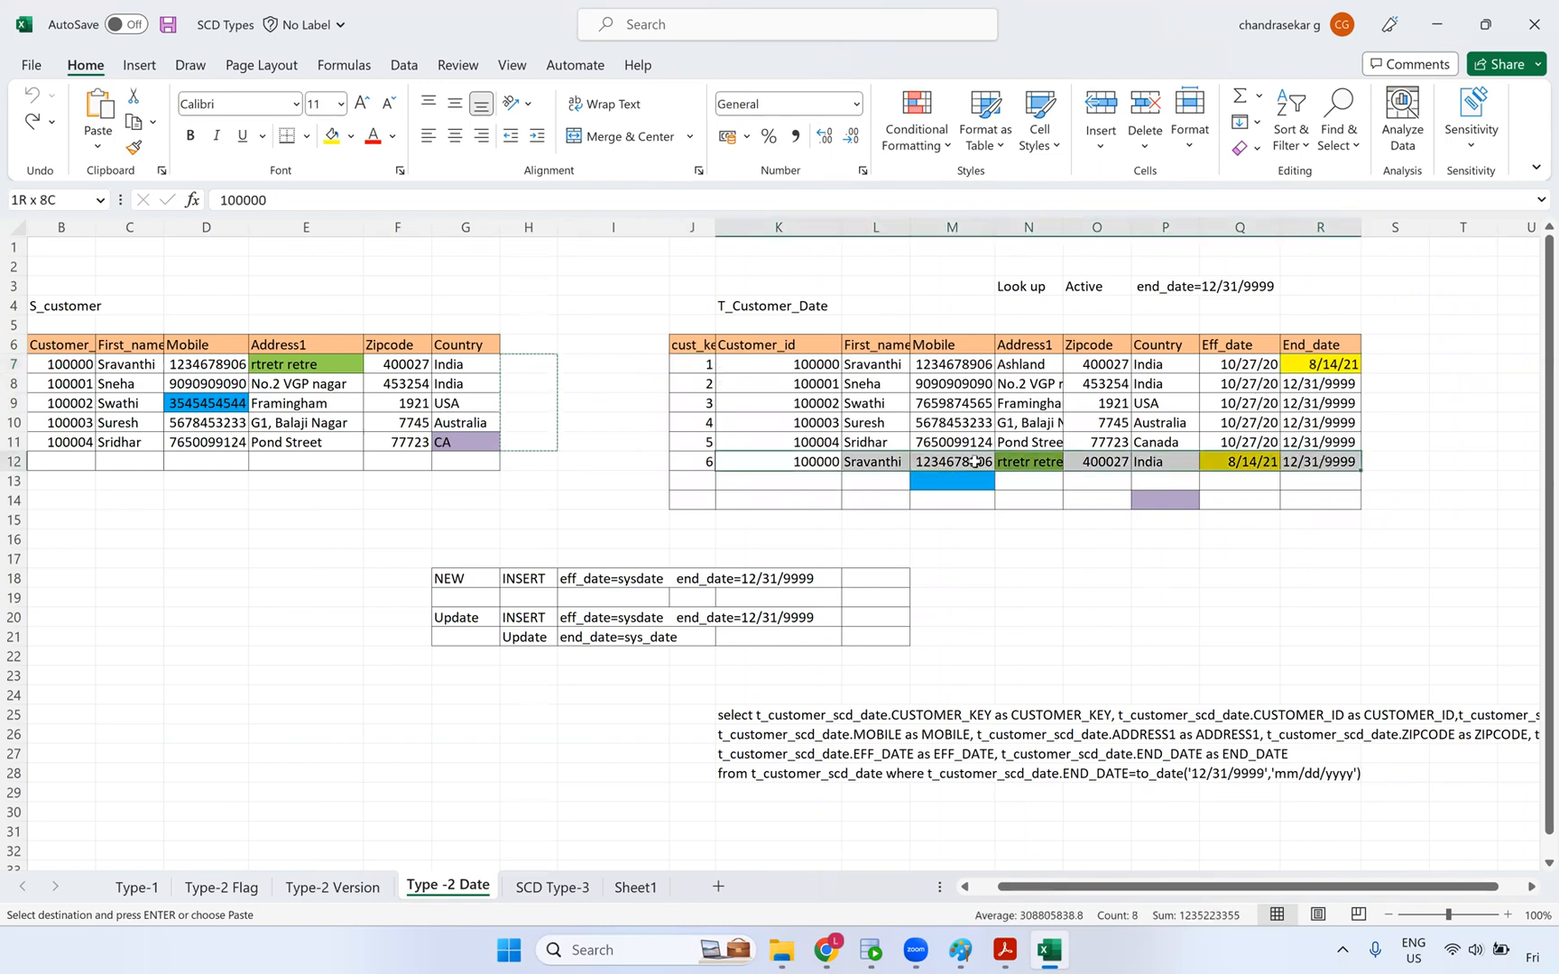
click(710, 368)
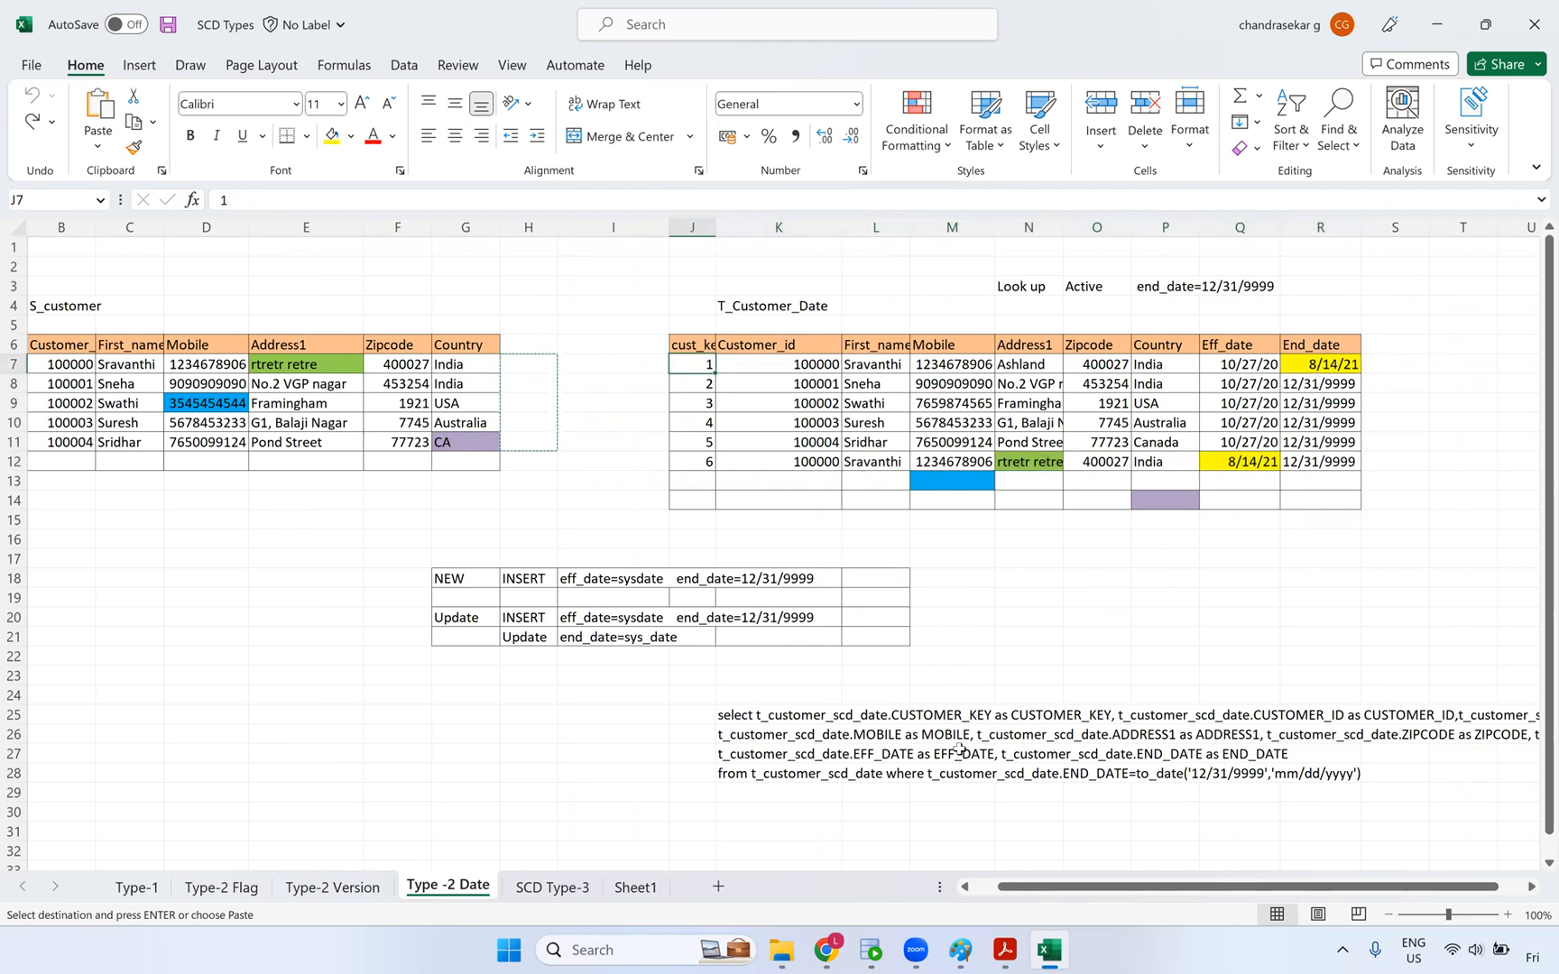
key(alt+Tab)
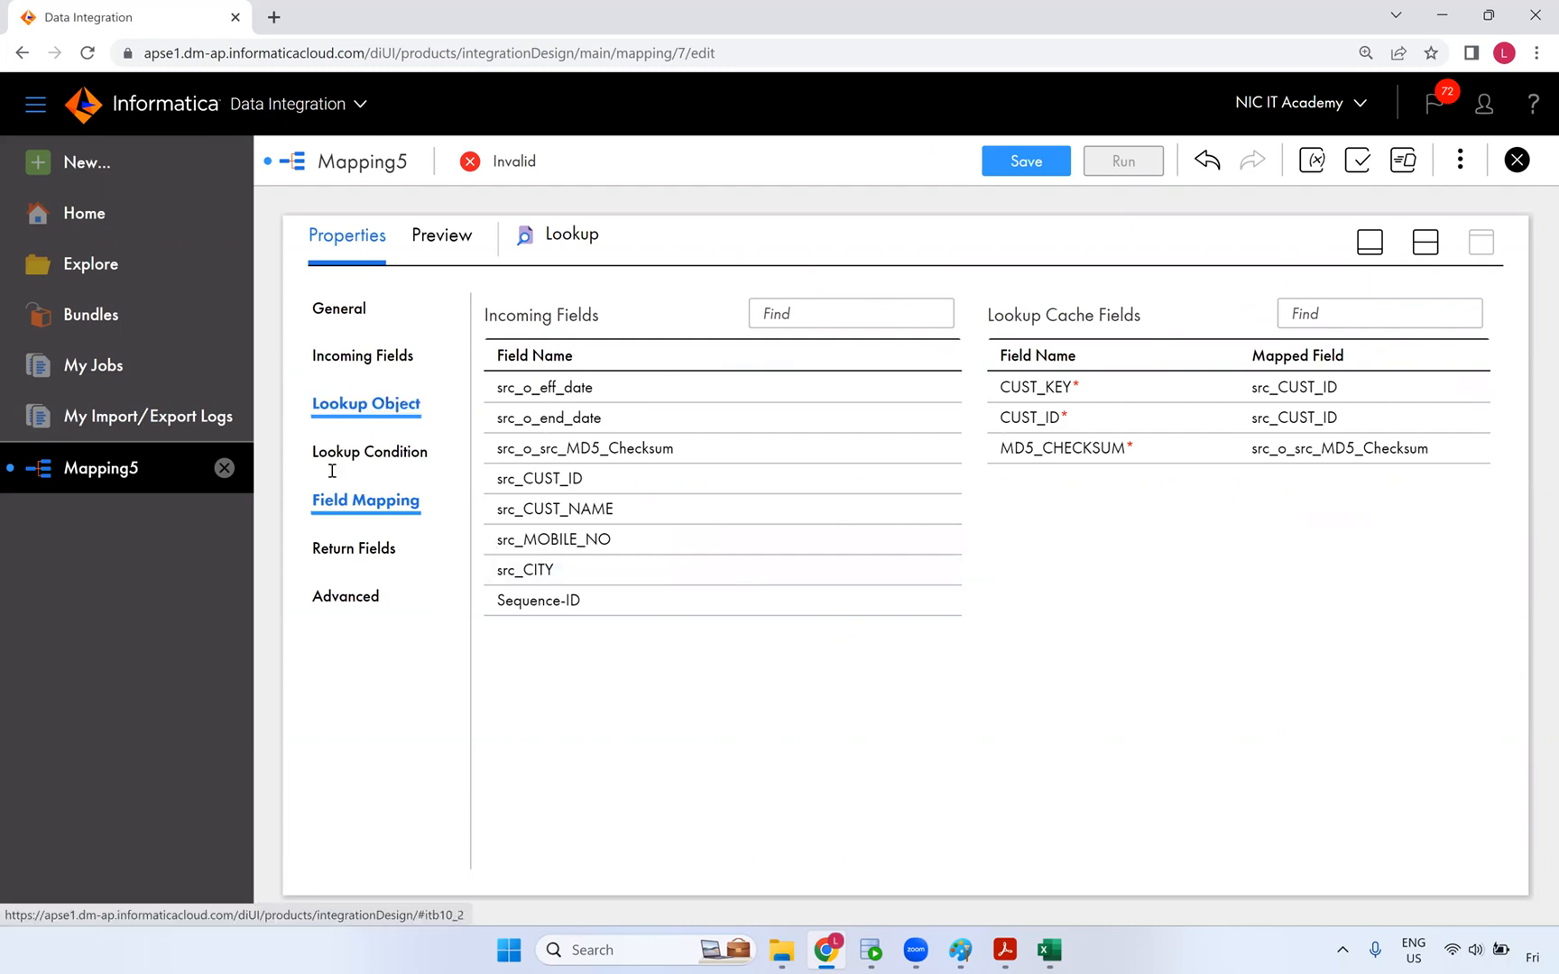
- Review the Lookup's condition, incoming fields, object, advanced properties, return fields and field mapping
click(402, 451)
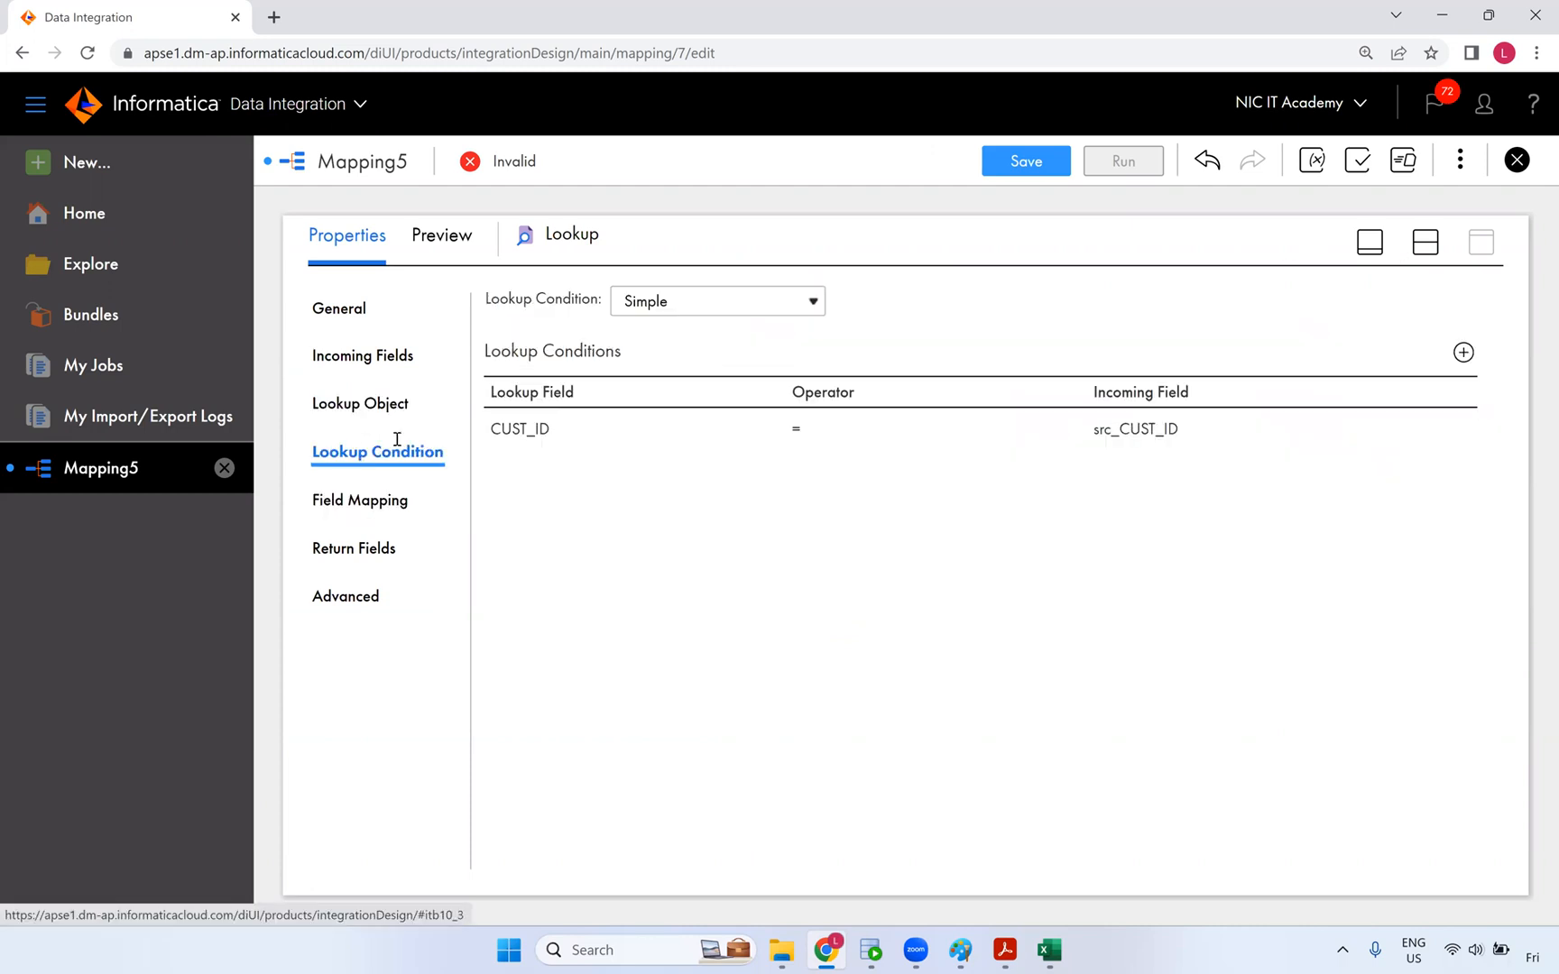
click(390, 356)
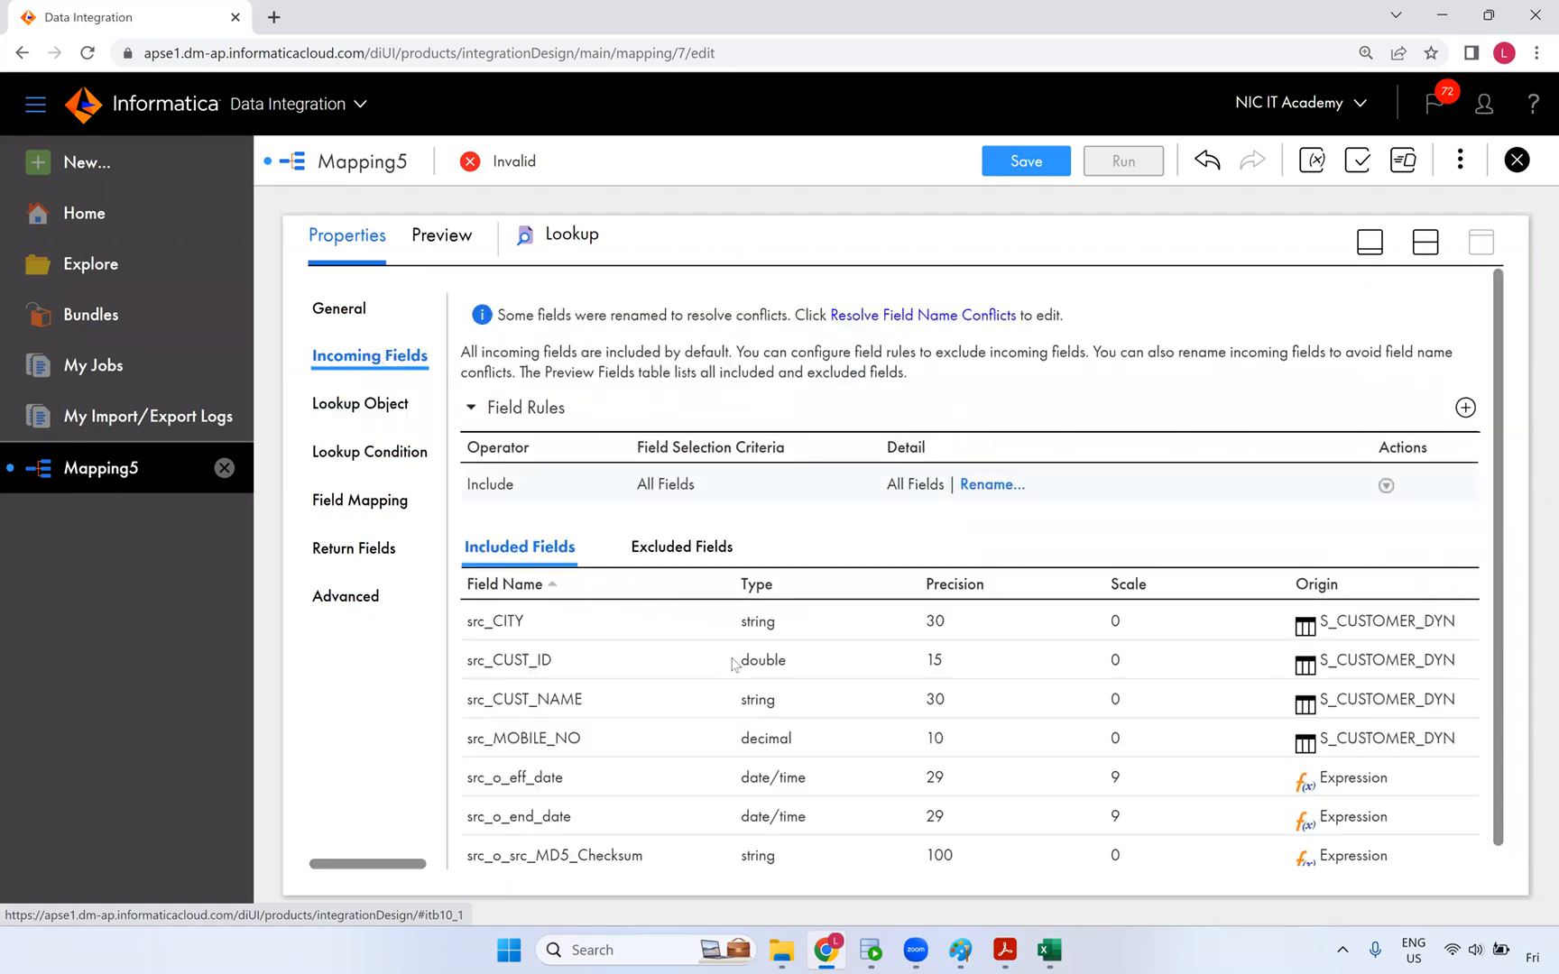
click(369, 407)
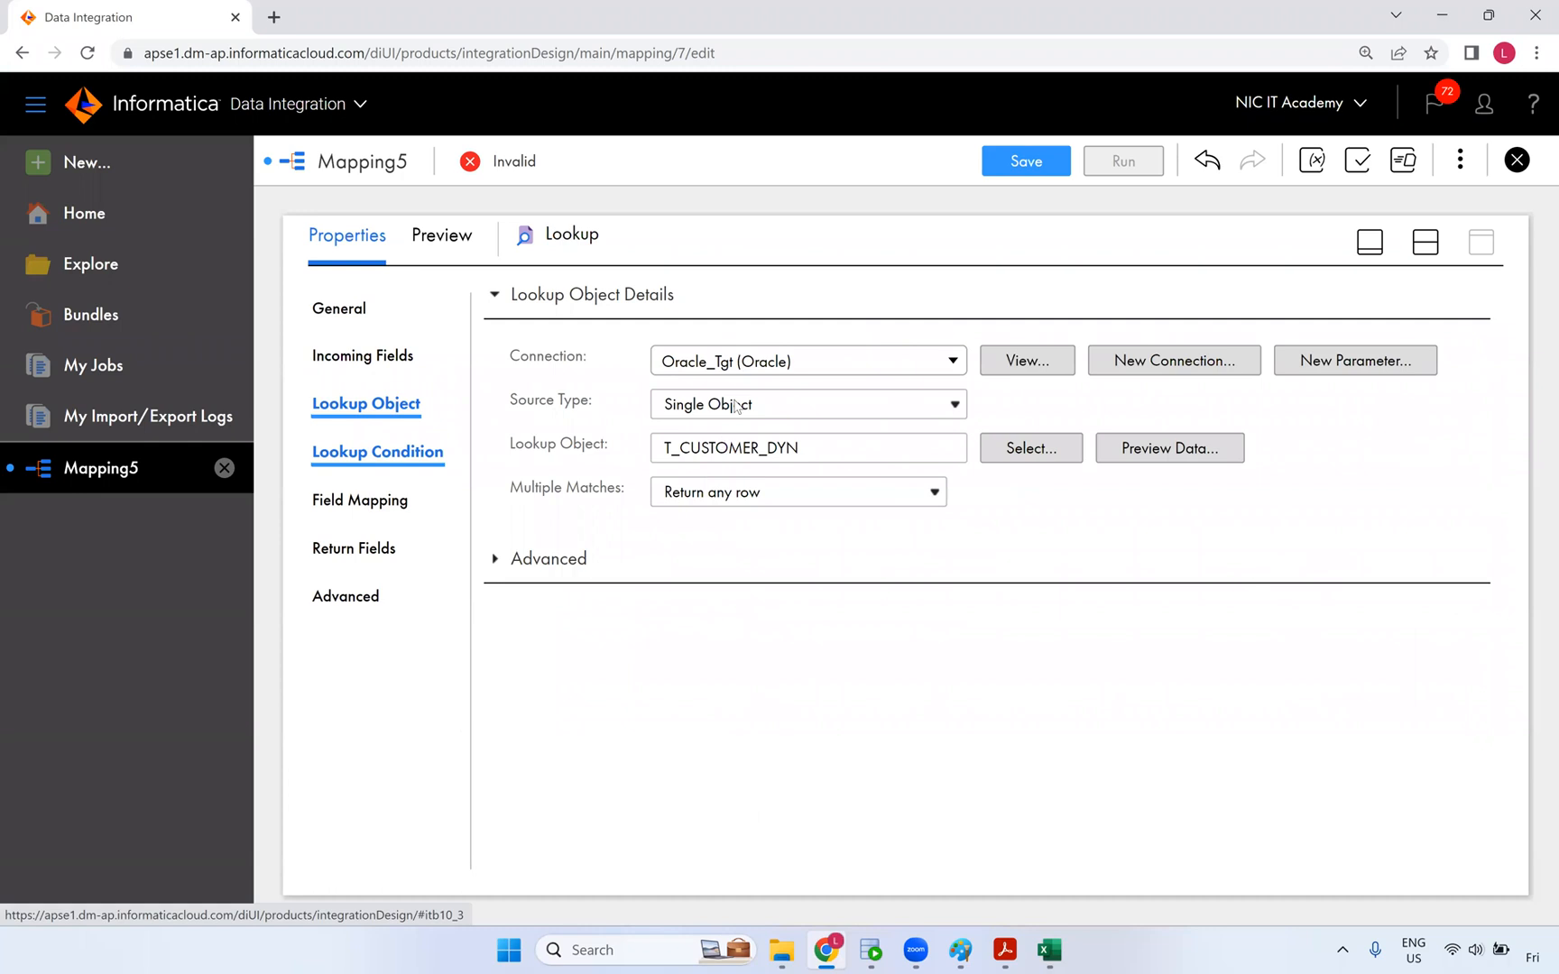
click(368, 599)
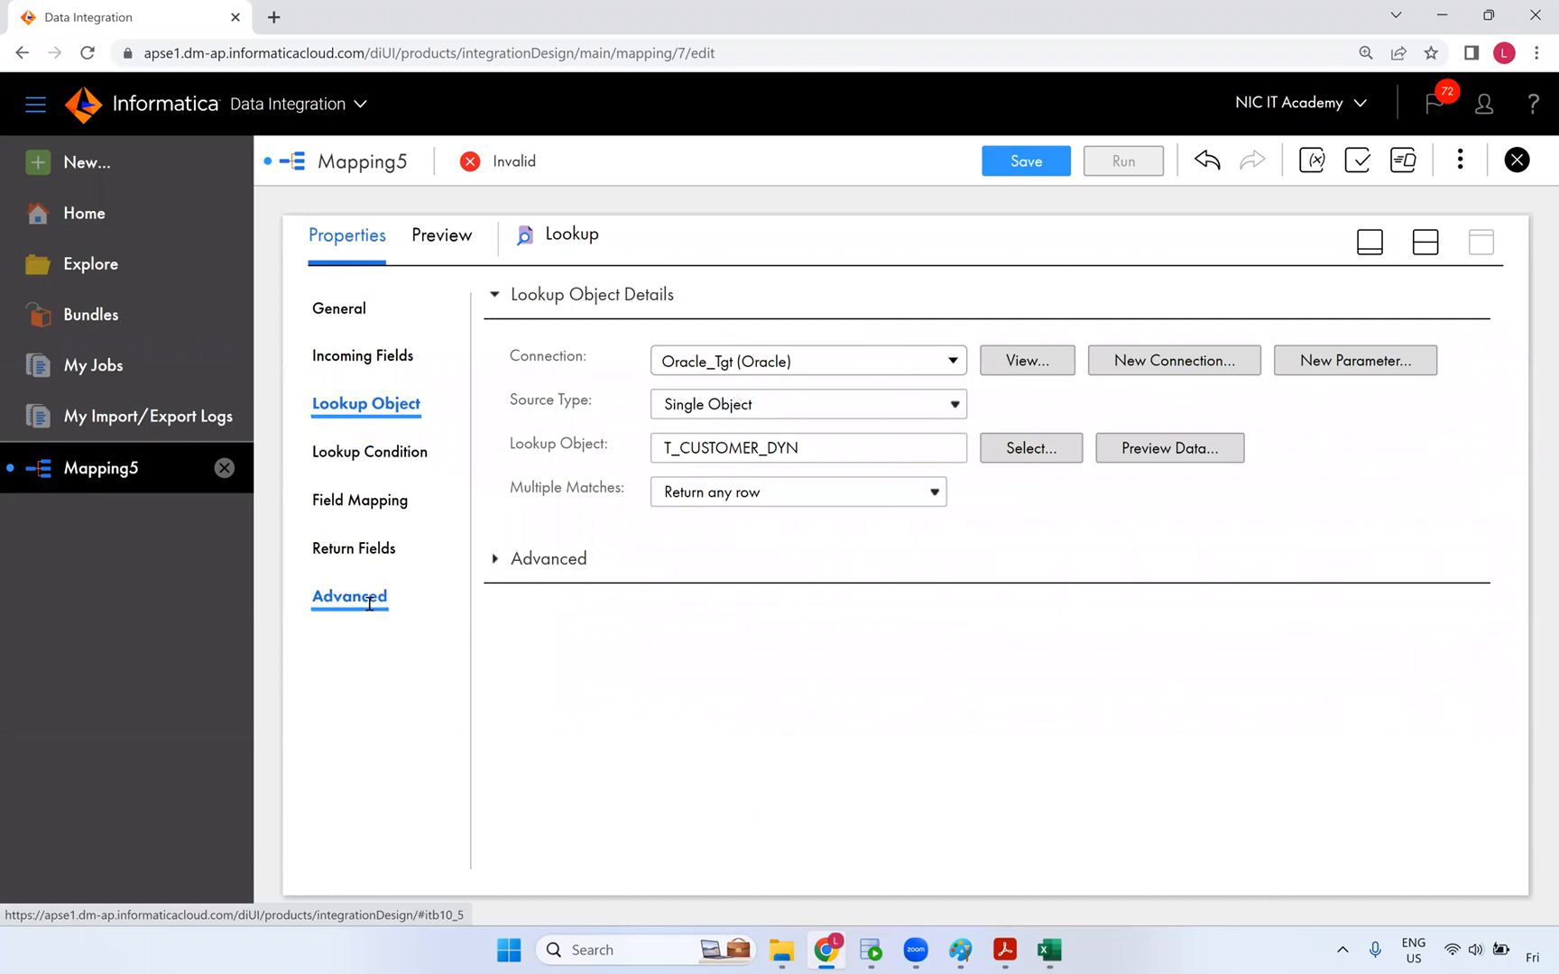
scroll(632, 578, down, 3)
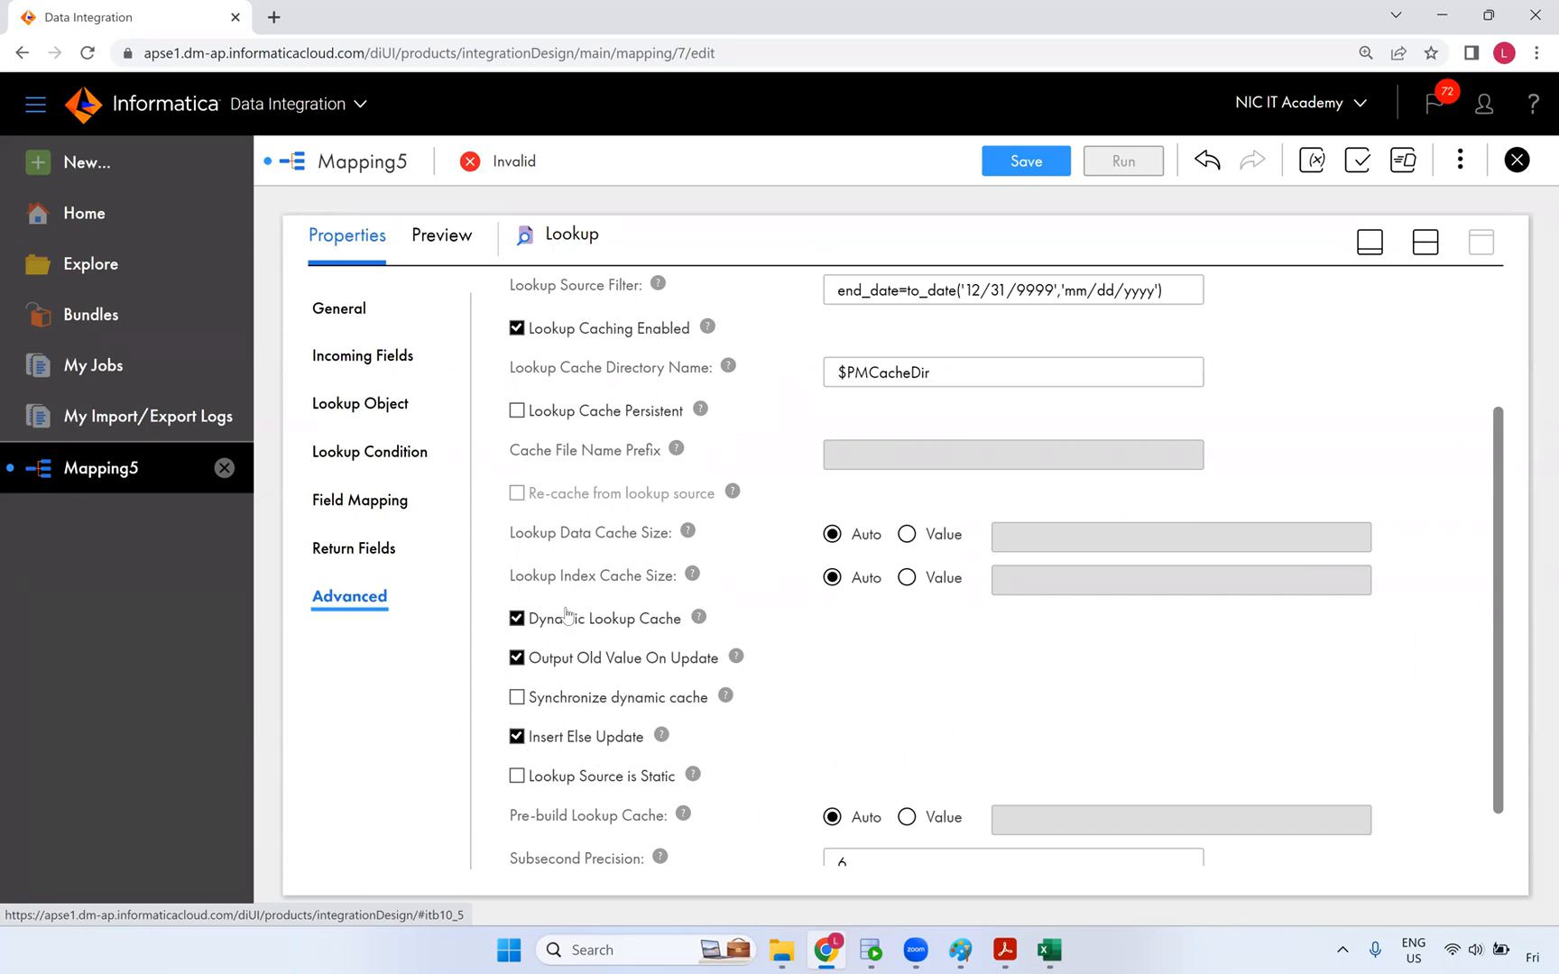
scroll(784, 534, up, 2)
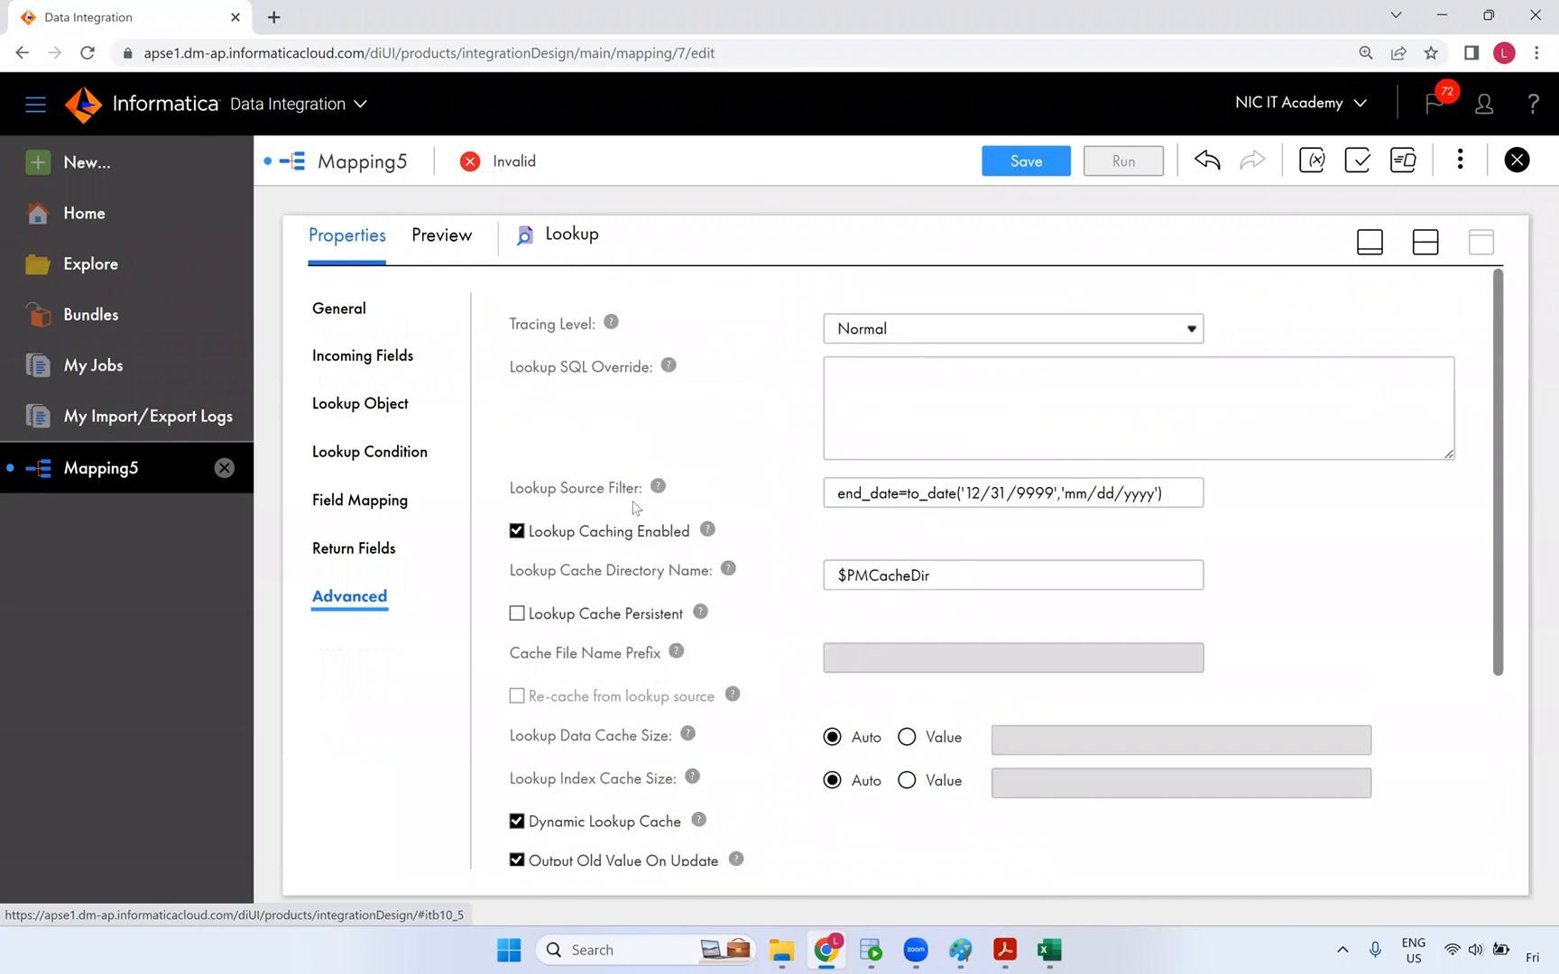
click(855, 387)
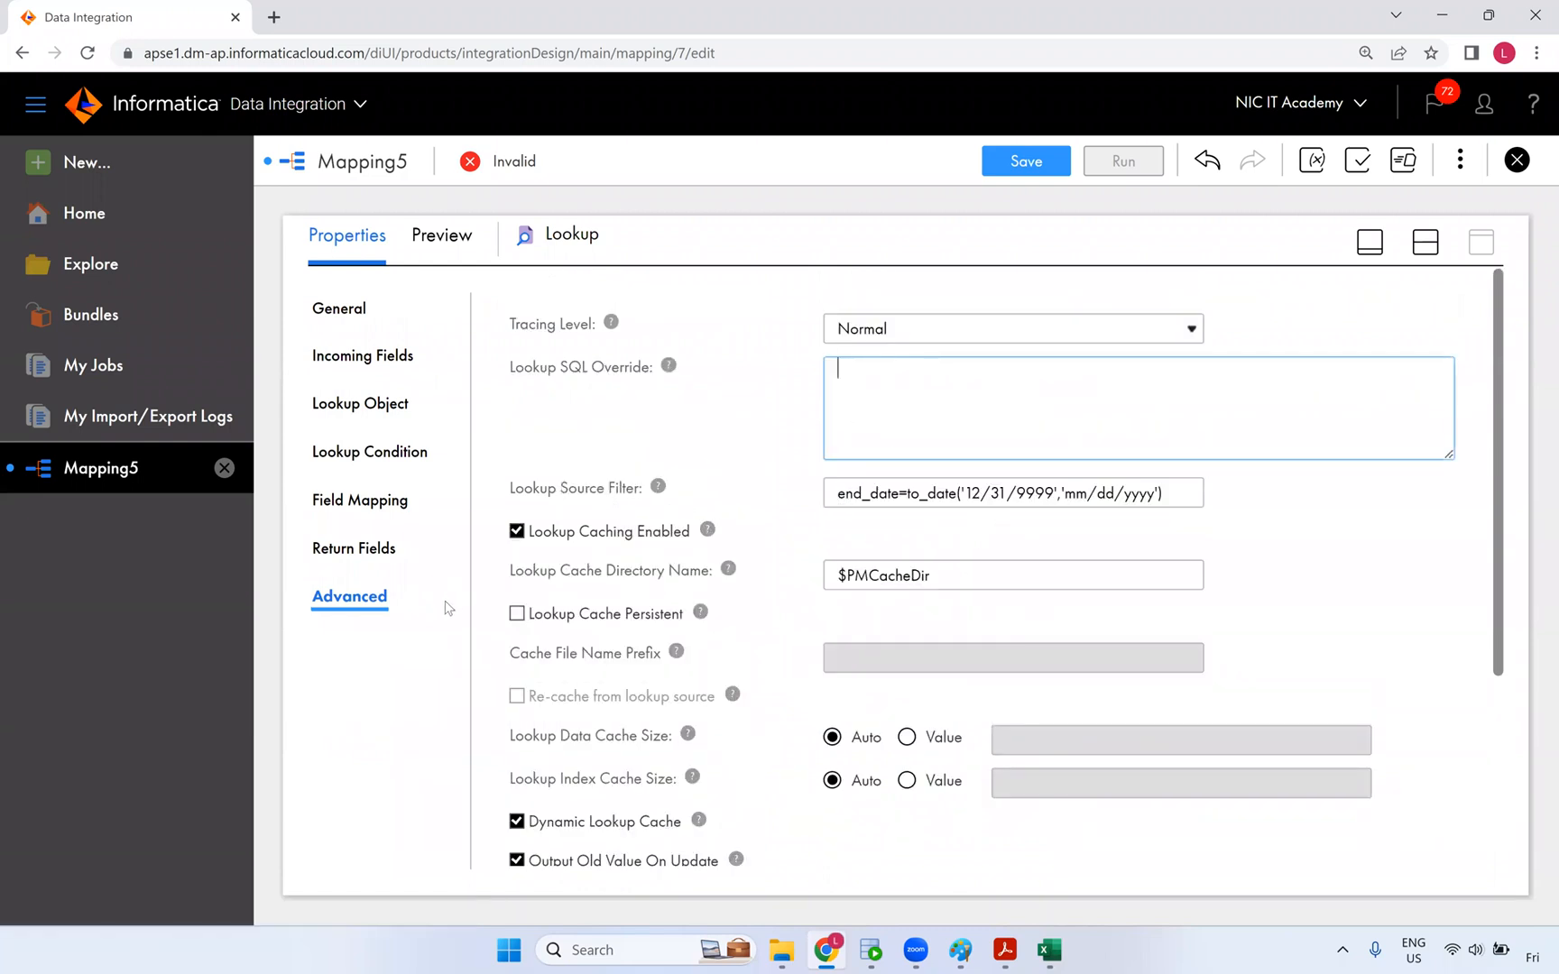
click(373, 553)
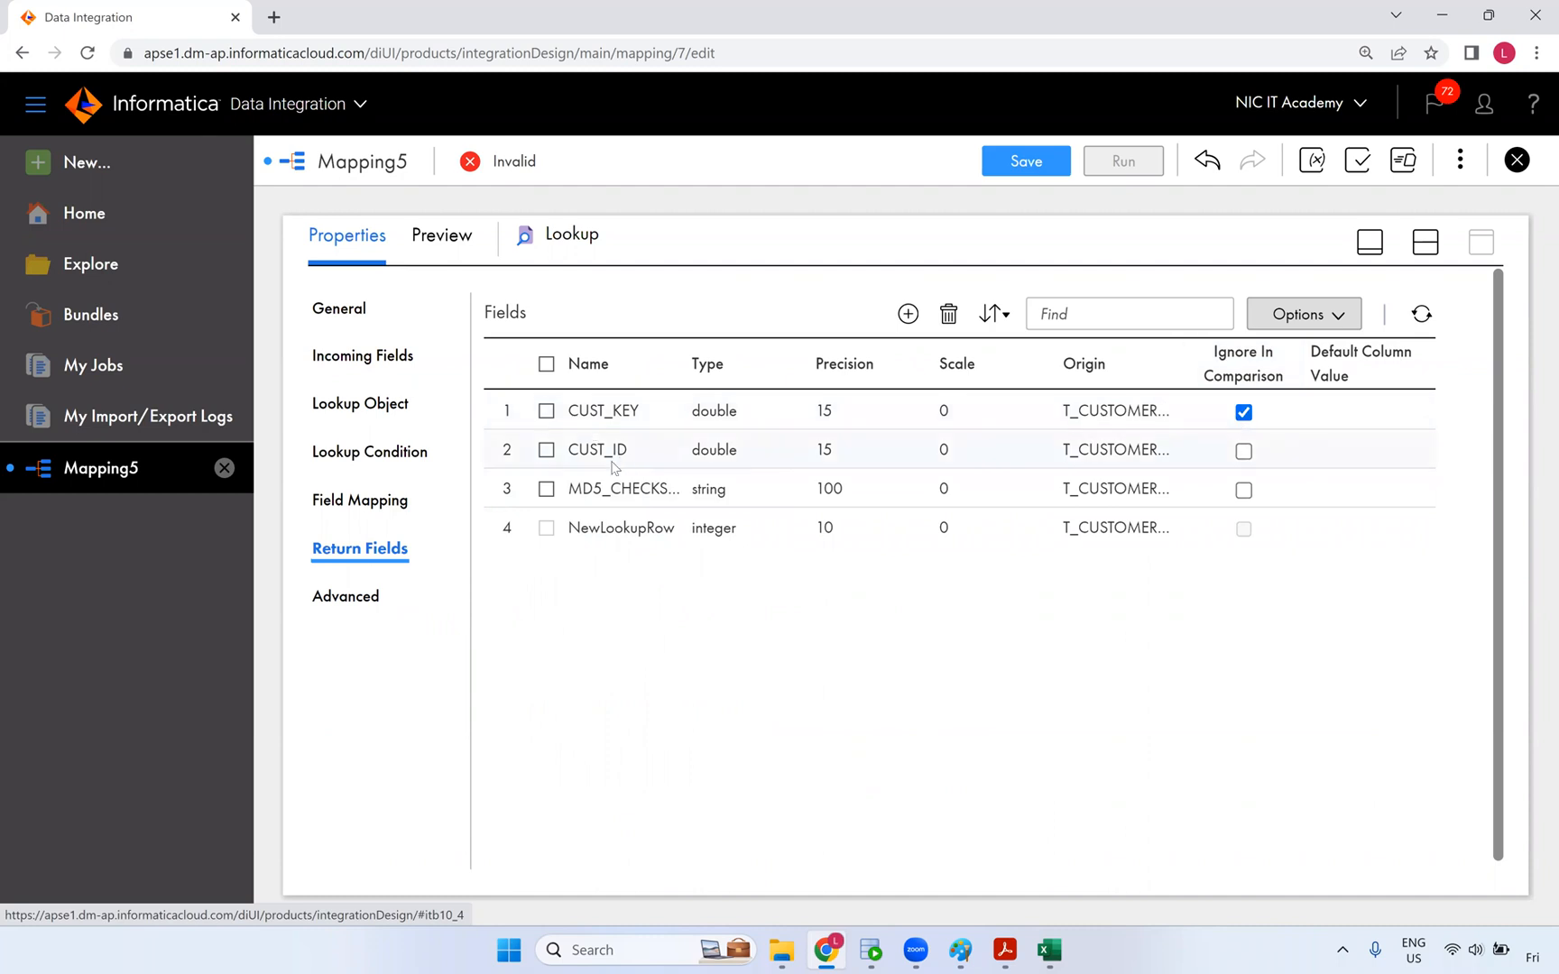
click(377, 503)
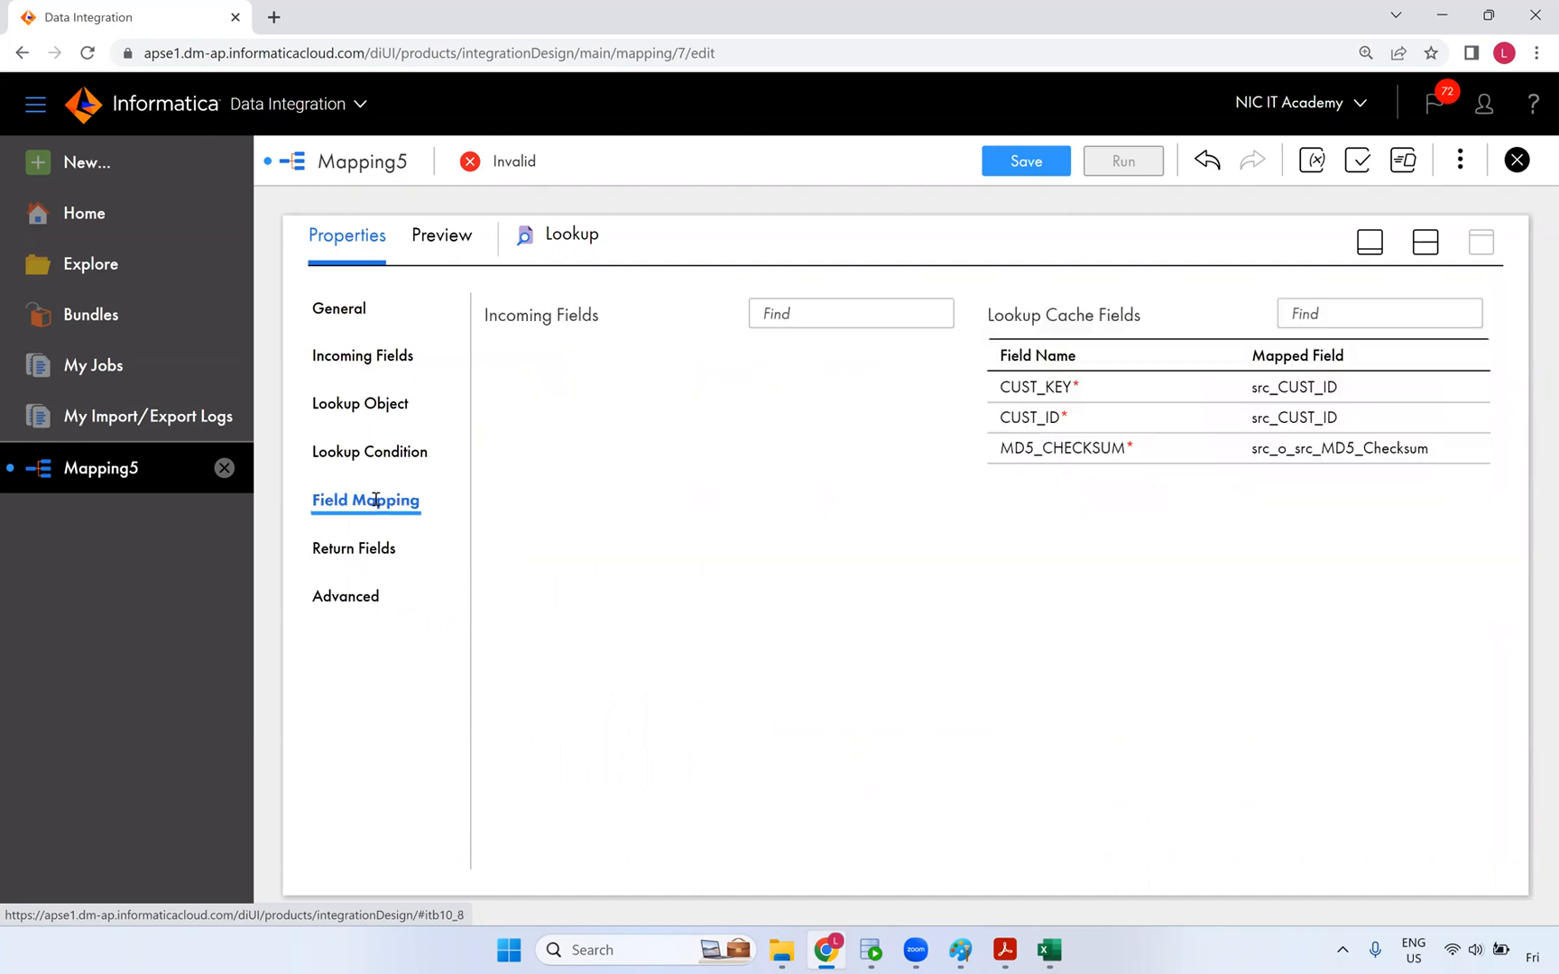
click(331, 470)
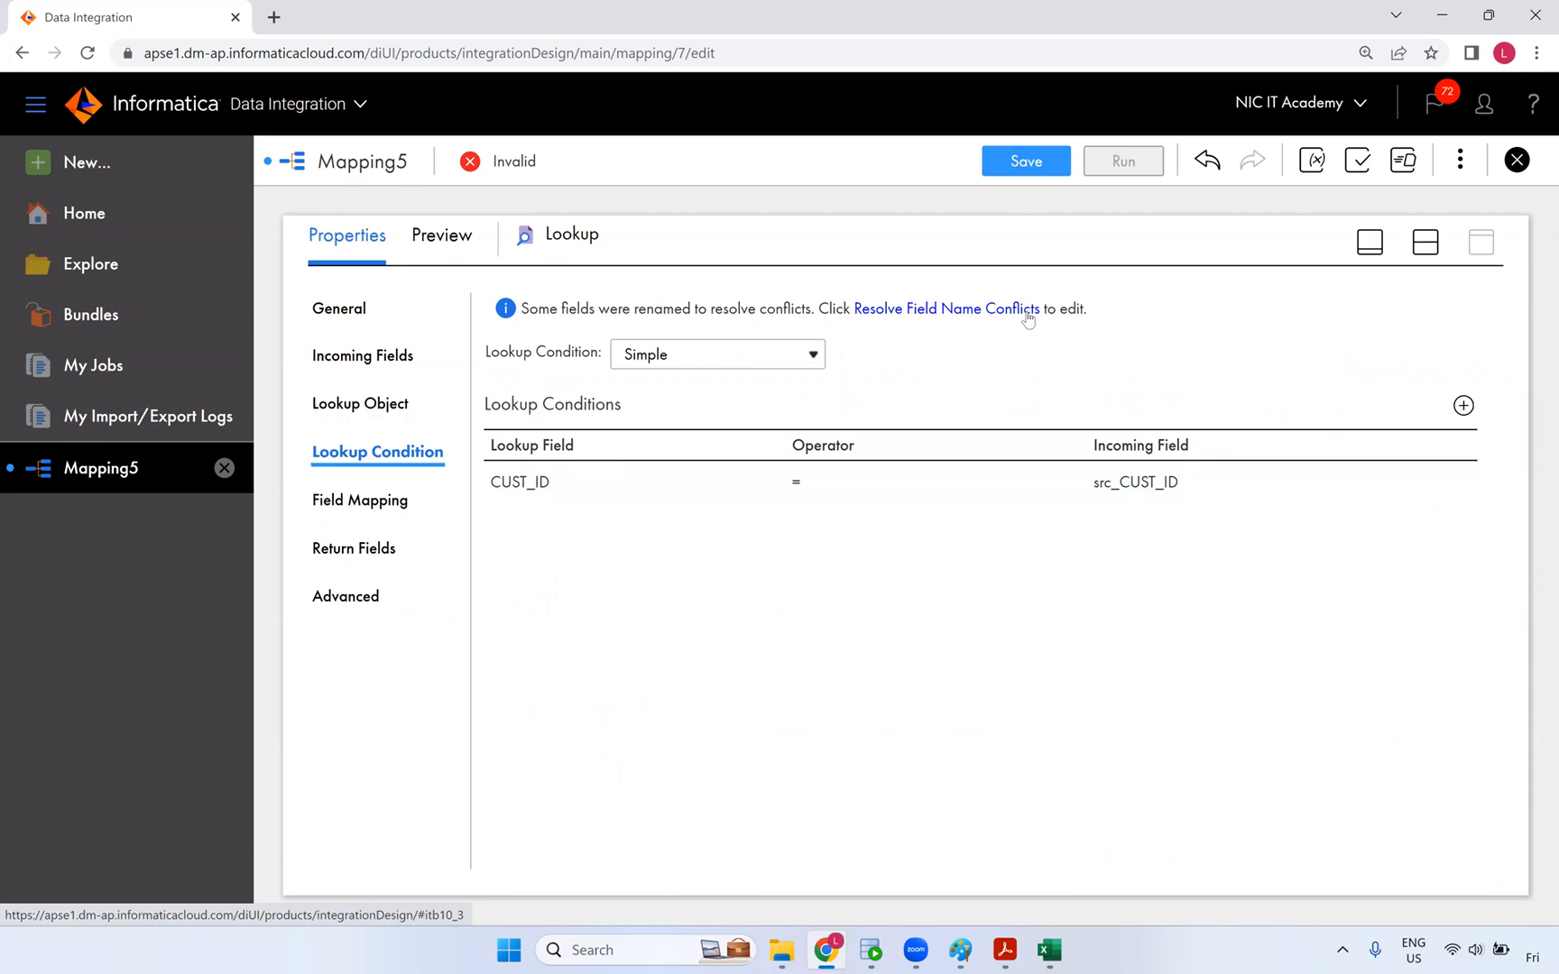
- Restore the design canvas, move Target right, and list transformations insertable before Target
click(1423, 253)
drag(1149, 375, 1253, 373)
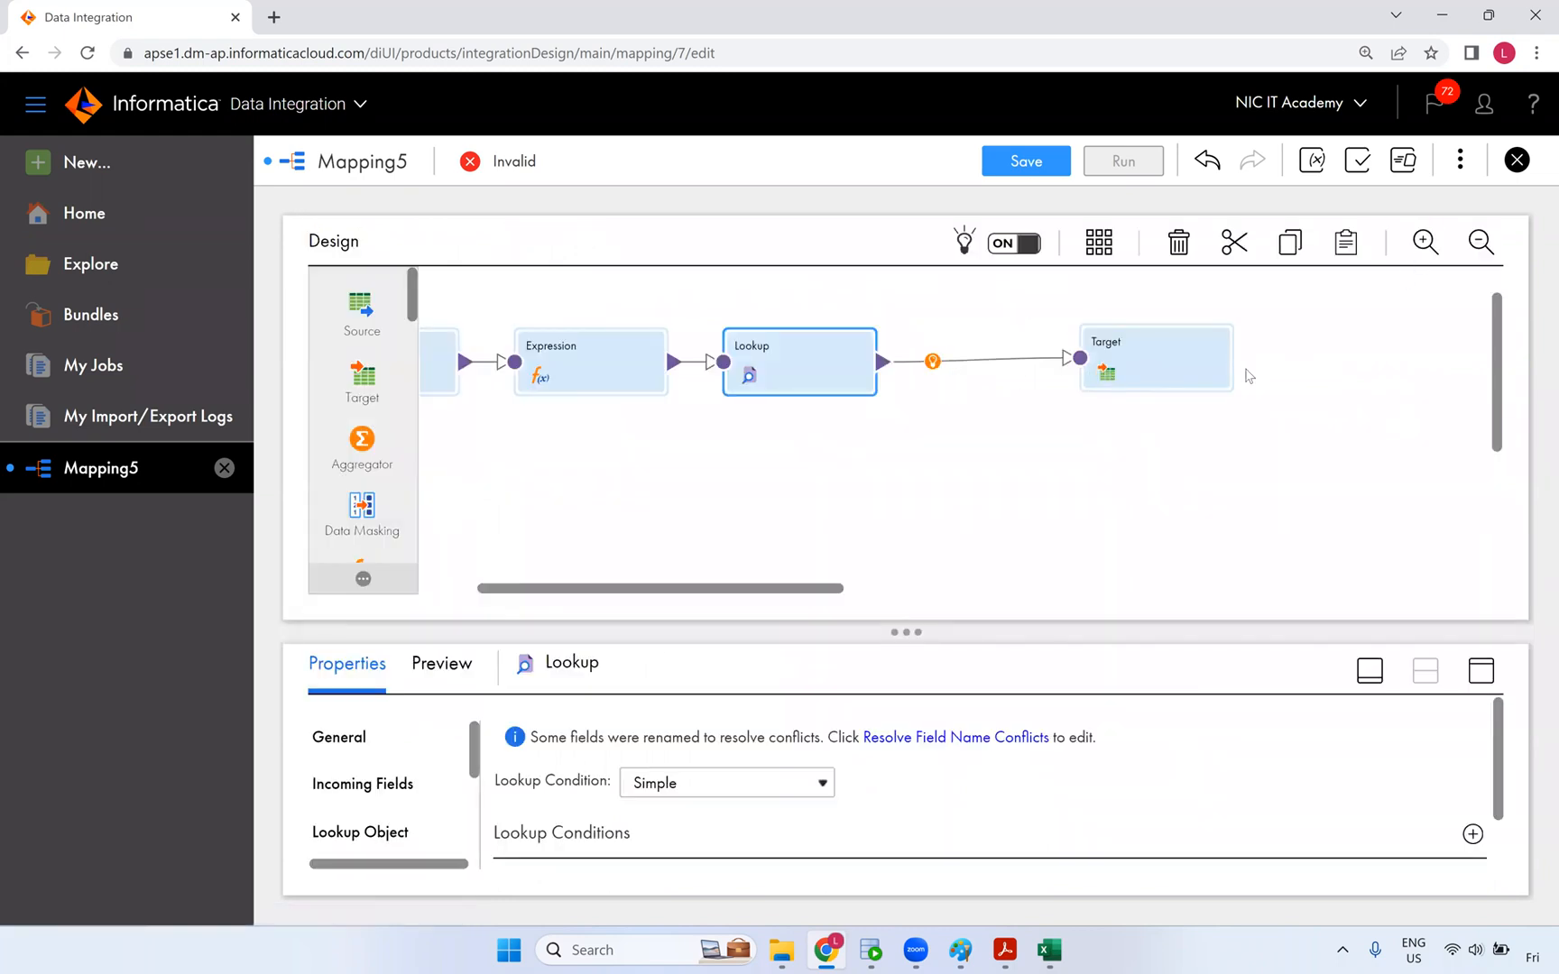
click(947, 361)
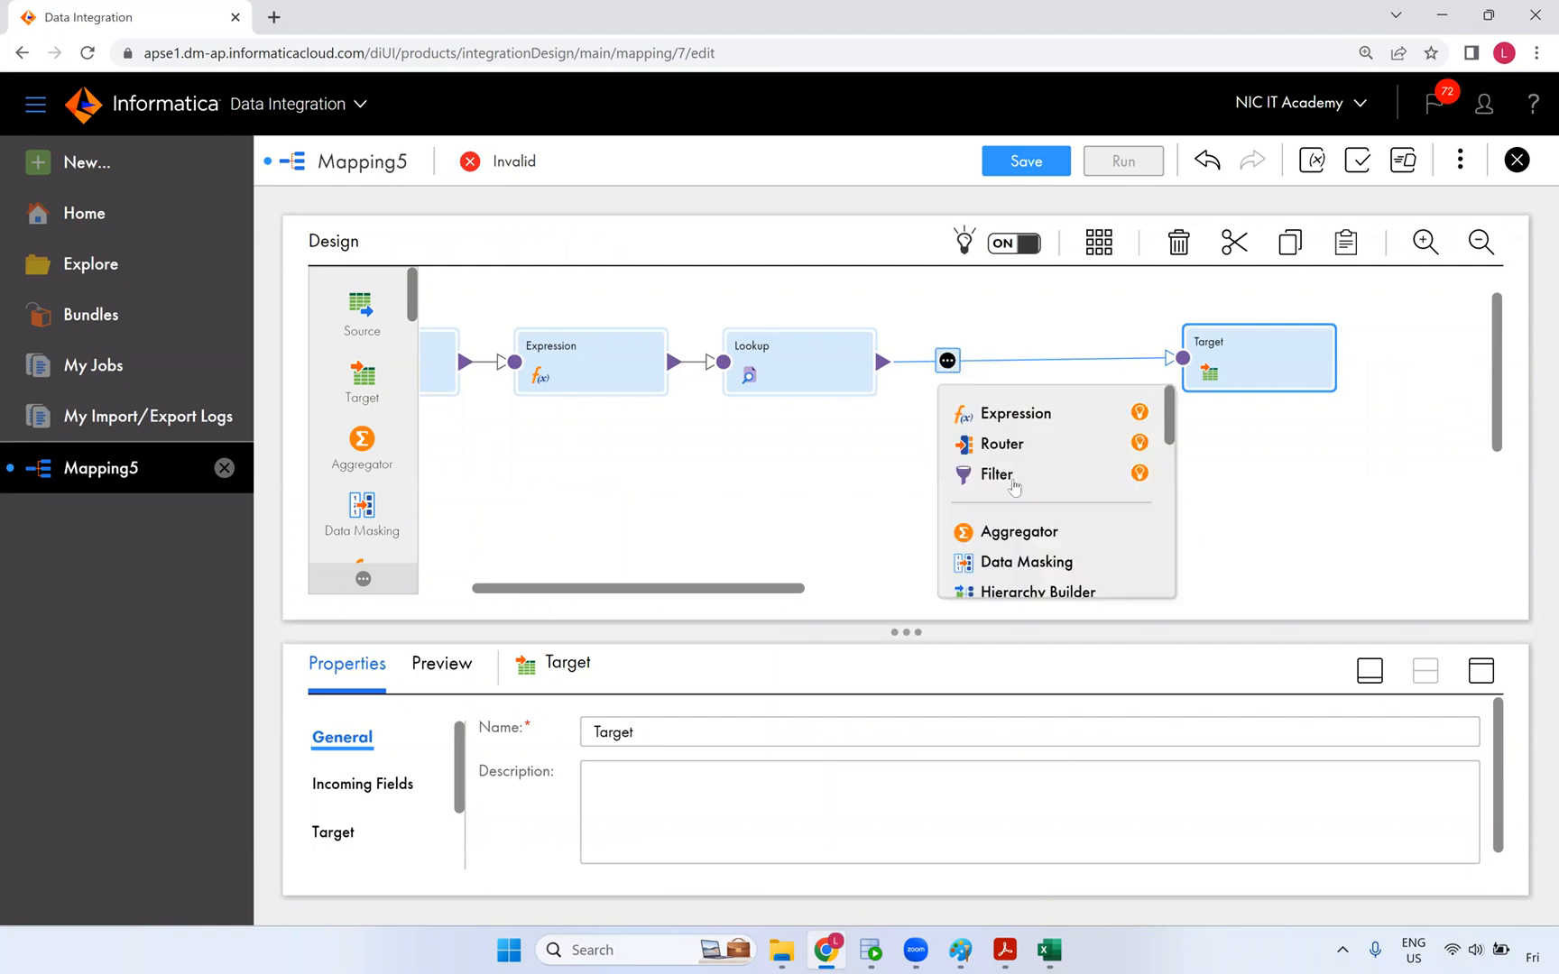
- Insert a Router between Lookup and Target and show its output groups full-size
click(1017, 444)
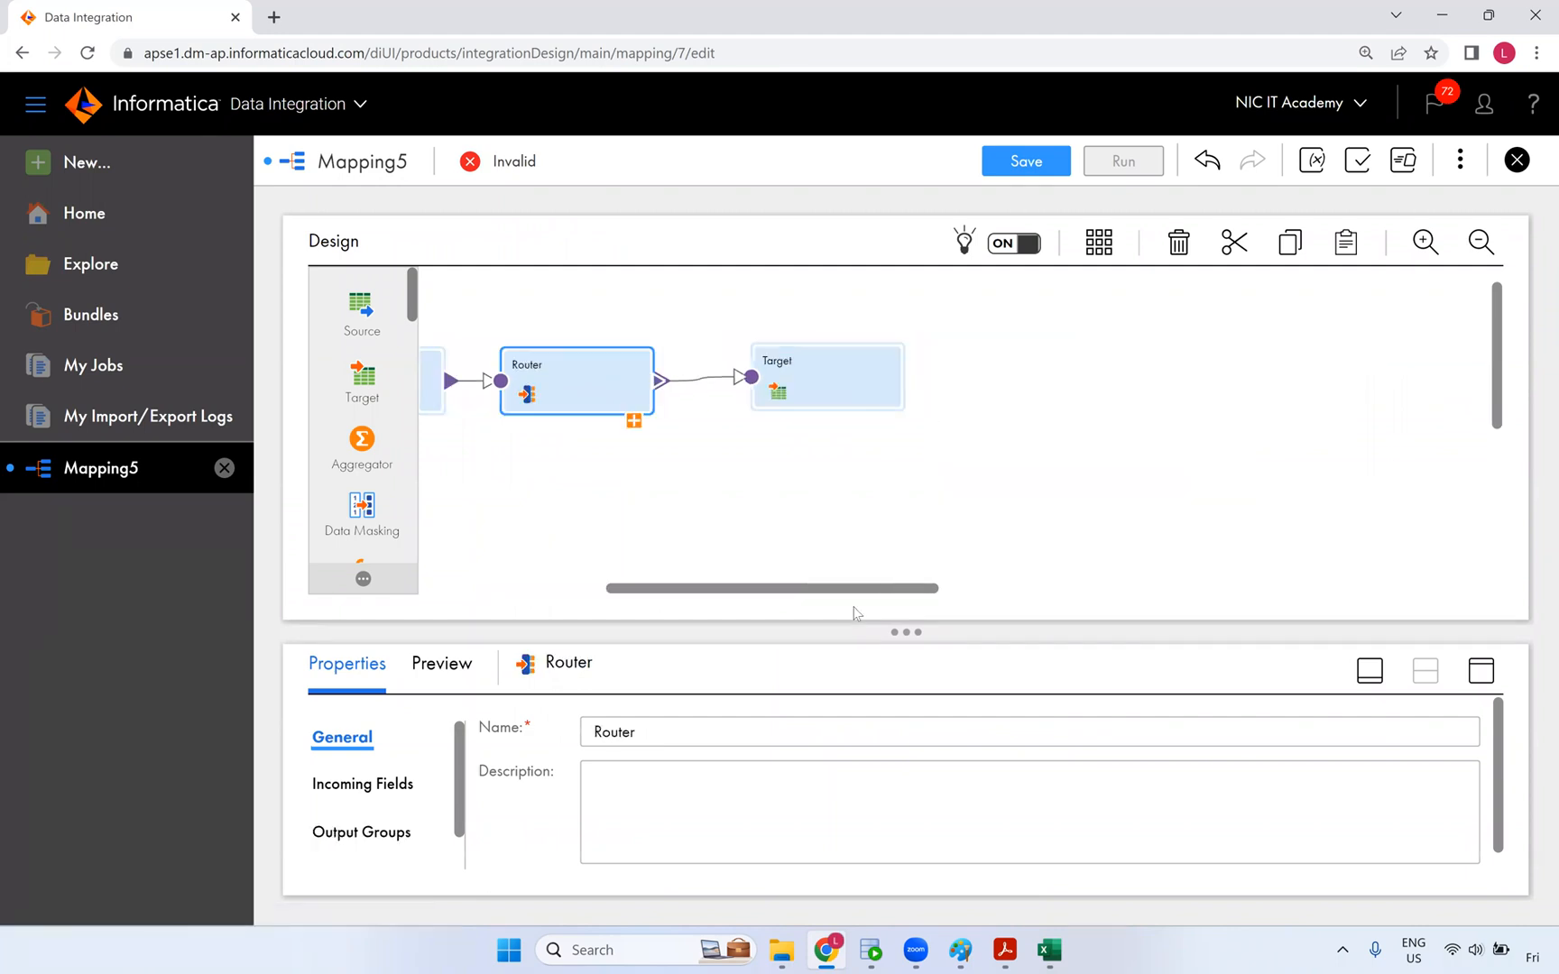
drag(855, 593, 773, 580)
click(1096, 380)
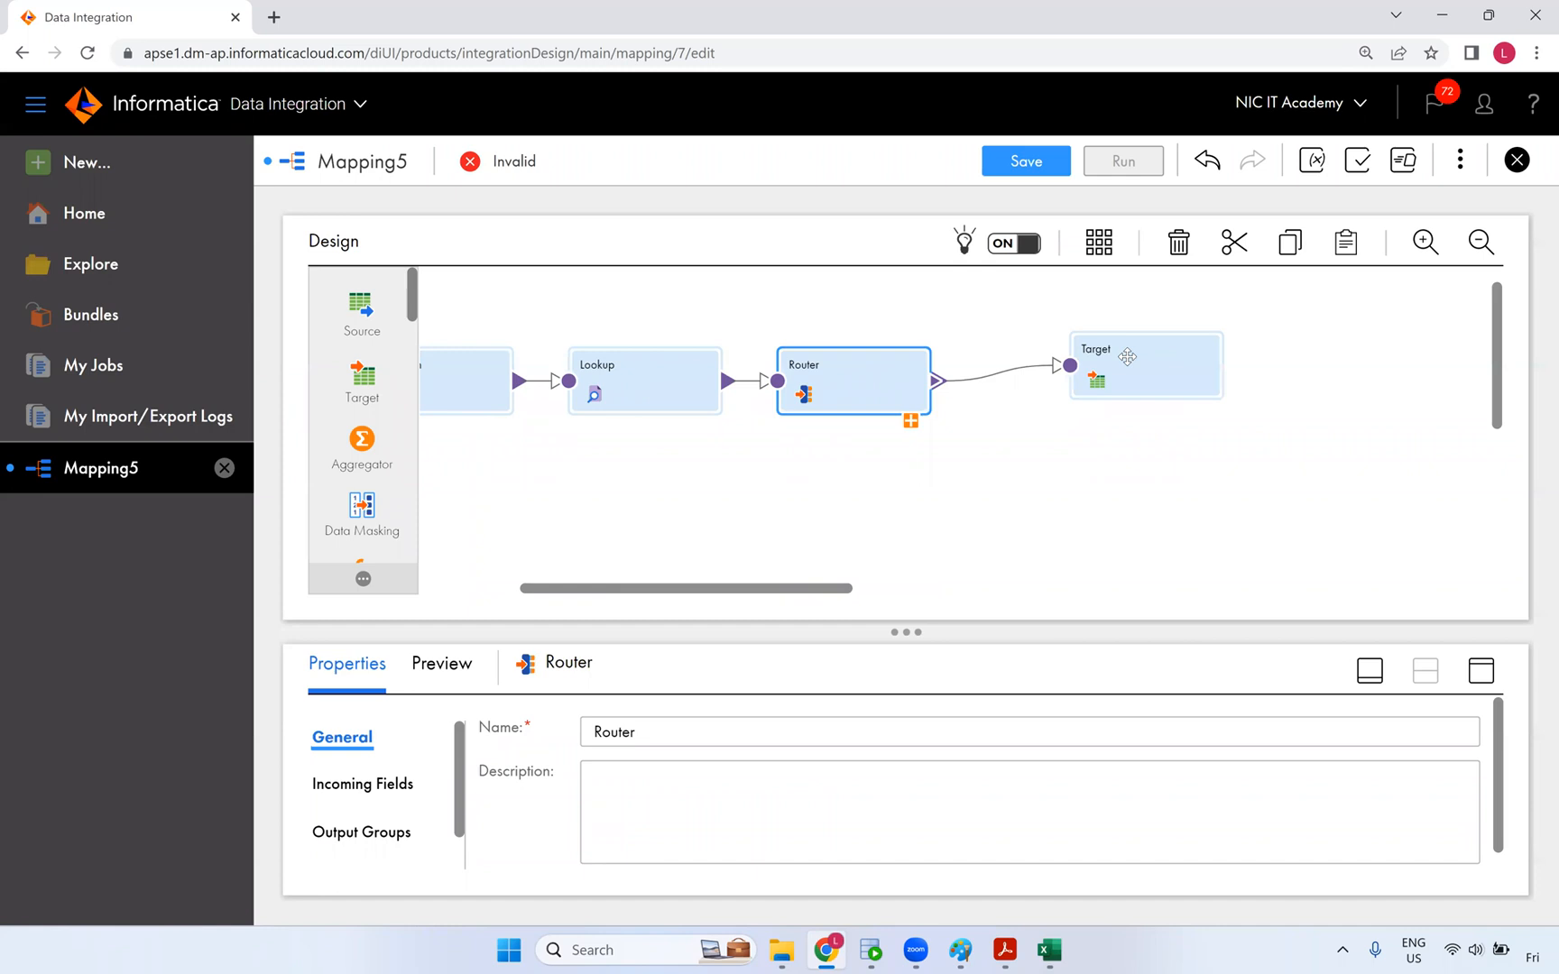
click(870, 388)
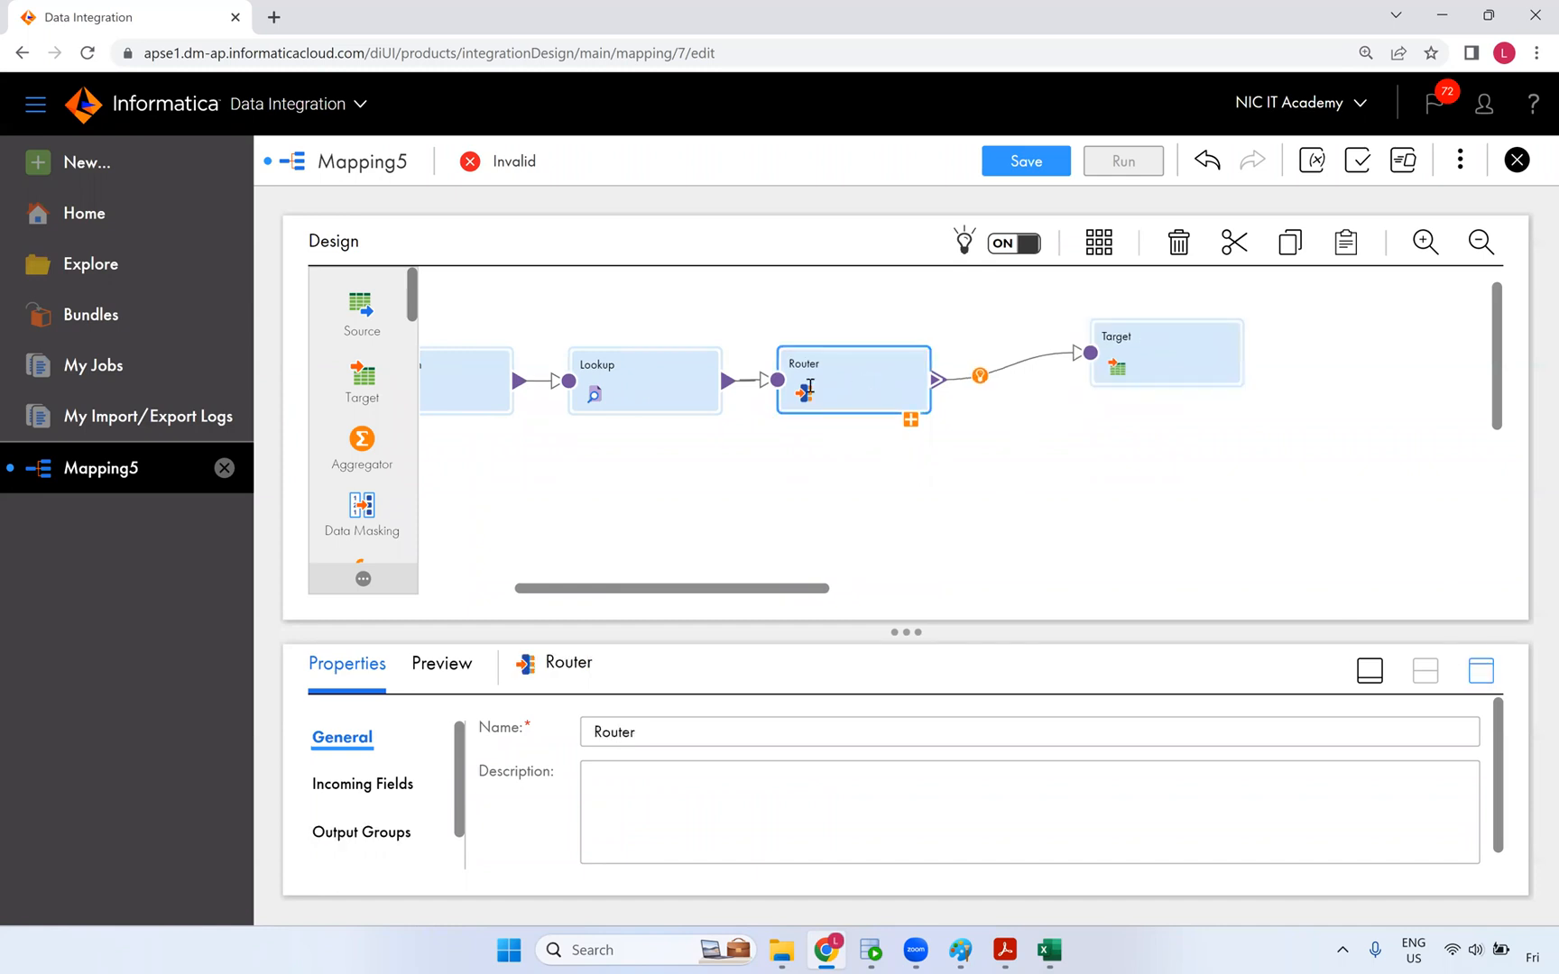
click(1480, 672)
click(404, 405)
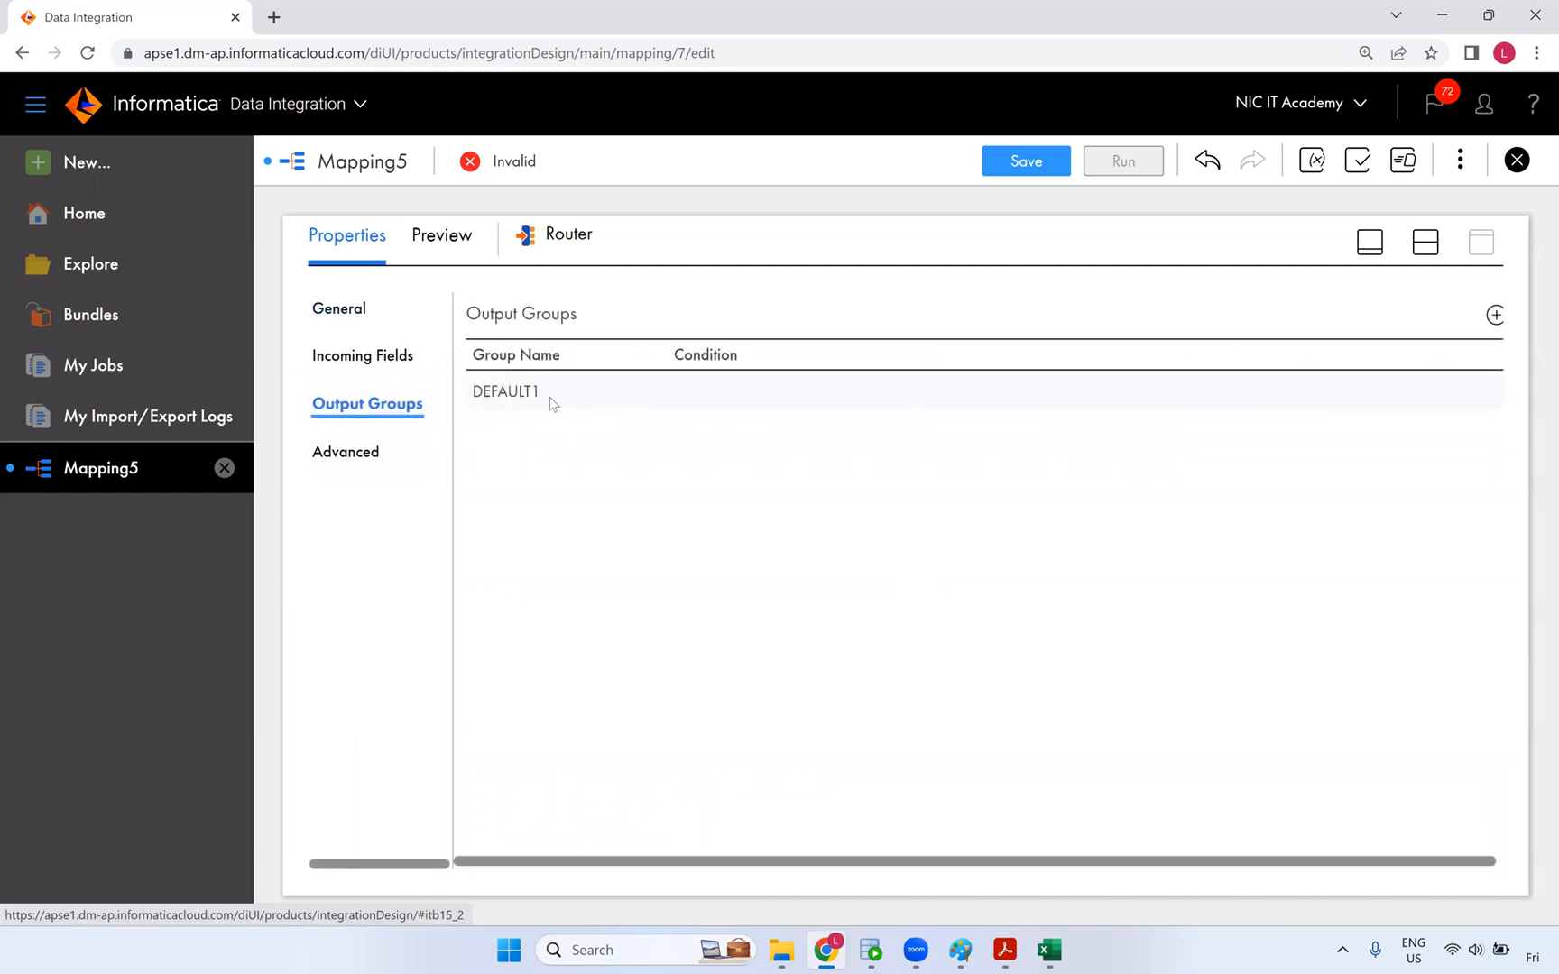
- Add two Router output groups named INSERT and UPDATE
click(1495, 316)
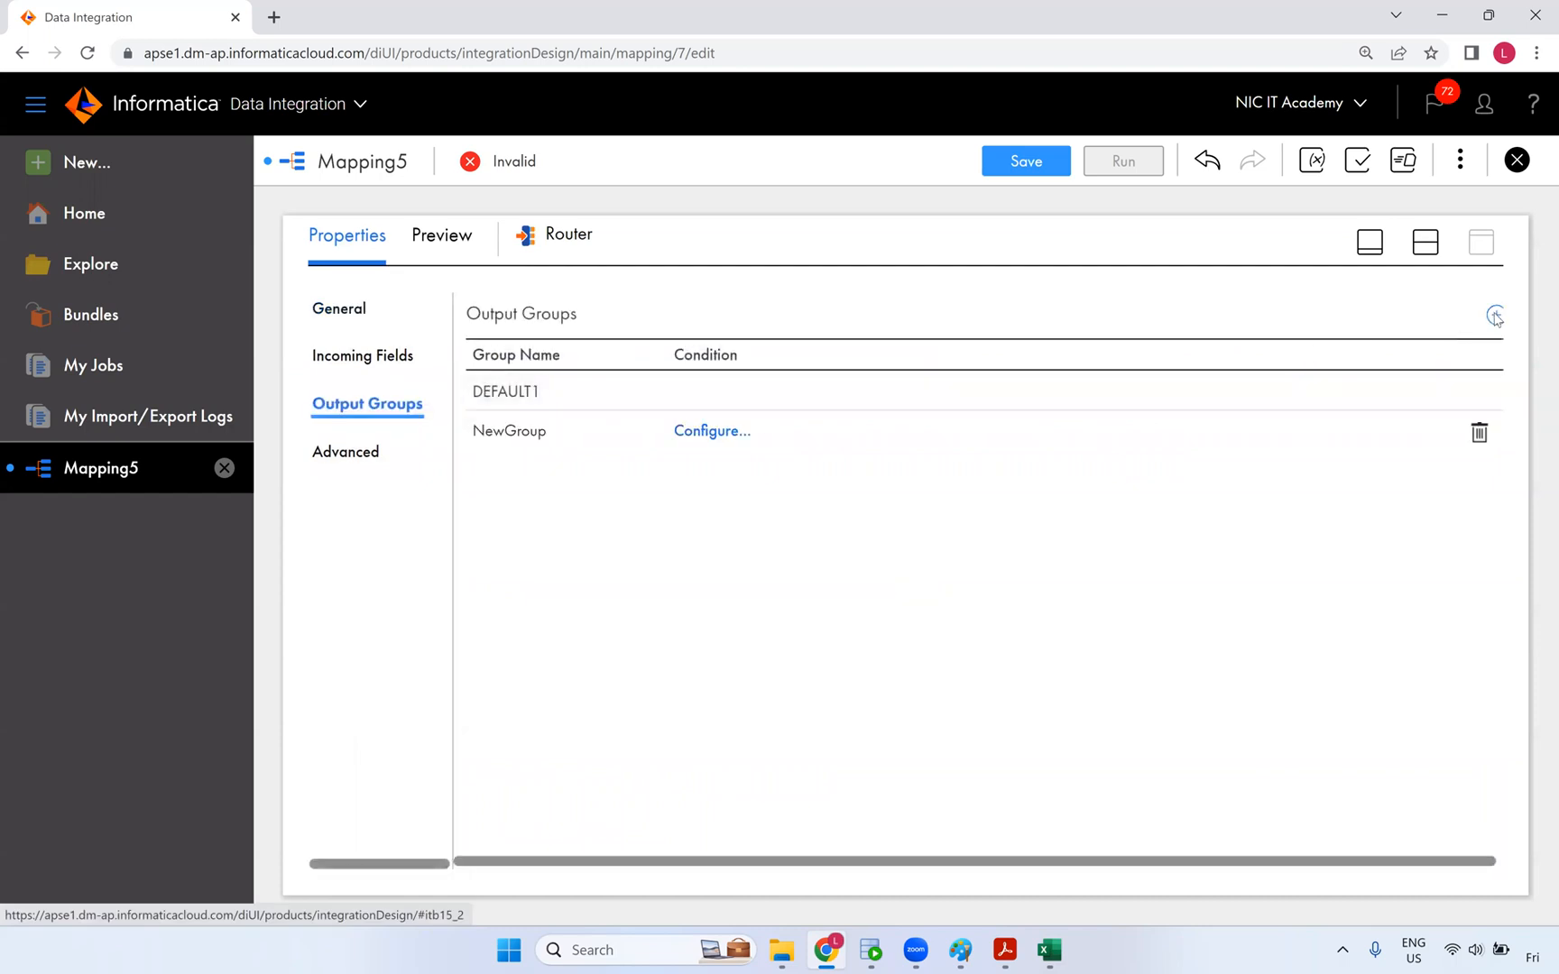
click(1495, 316)
click(556, 433)
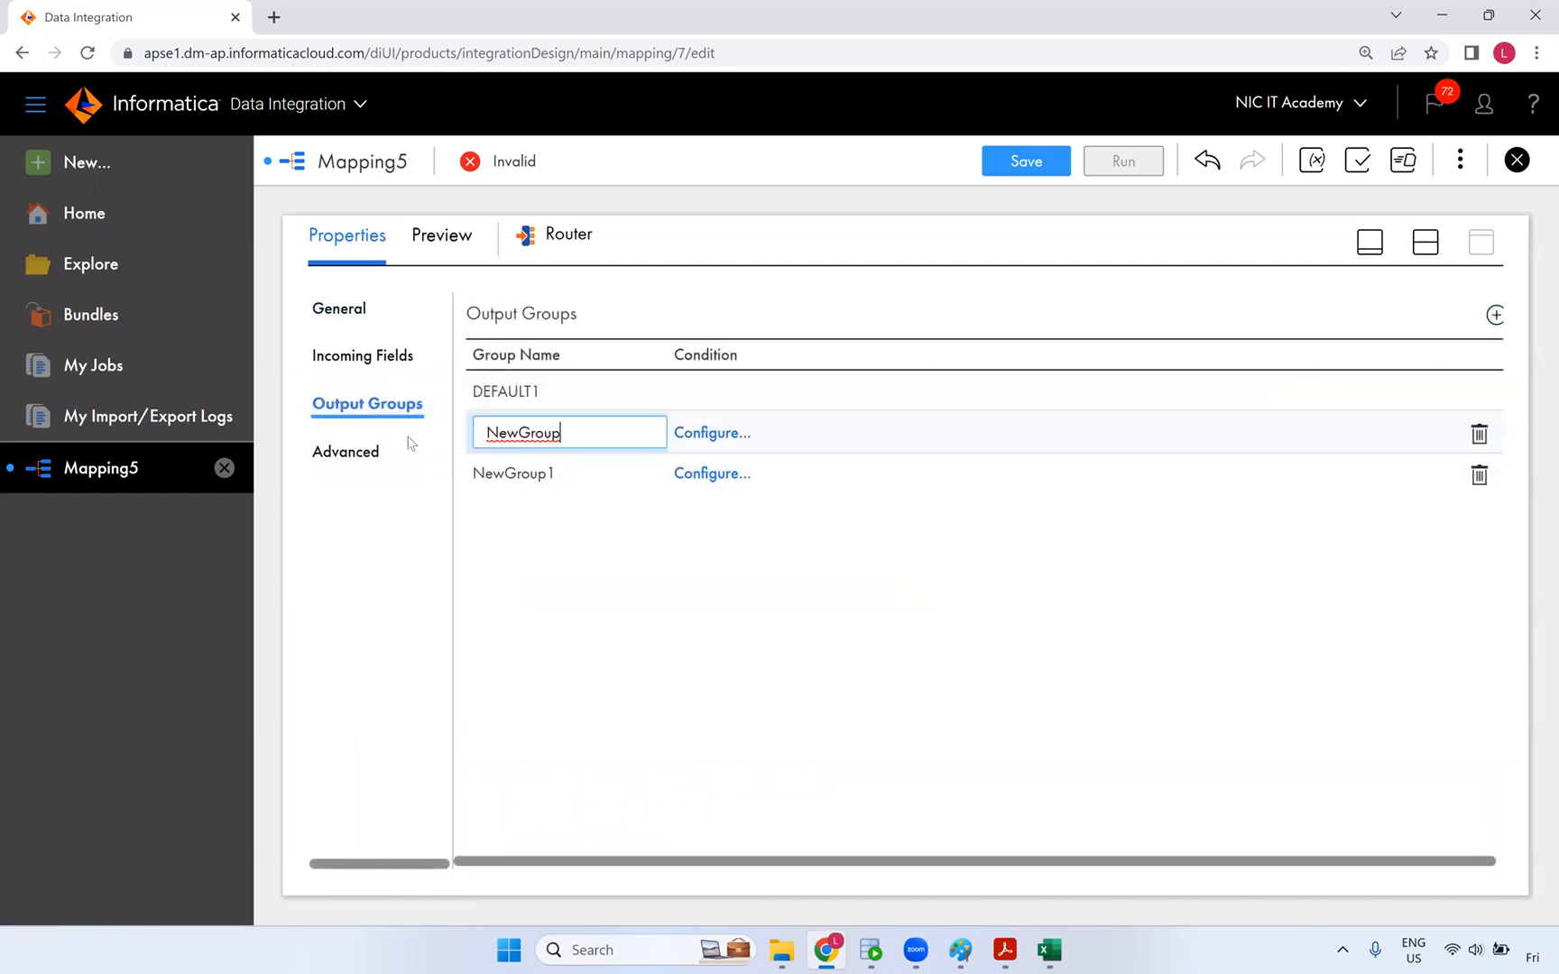
key(ctrl+a)
text(INSER)
click(567, 475)
click(521, 475)
key(BackSpace)
key(BackSpace)
key(BackSpace)
key(BackSpace)
key(BackSpace)
key(BackSpace)
key(BackSpace)
key(BackSpace)
key(BackSpace)
text(UPDA)
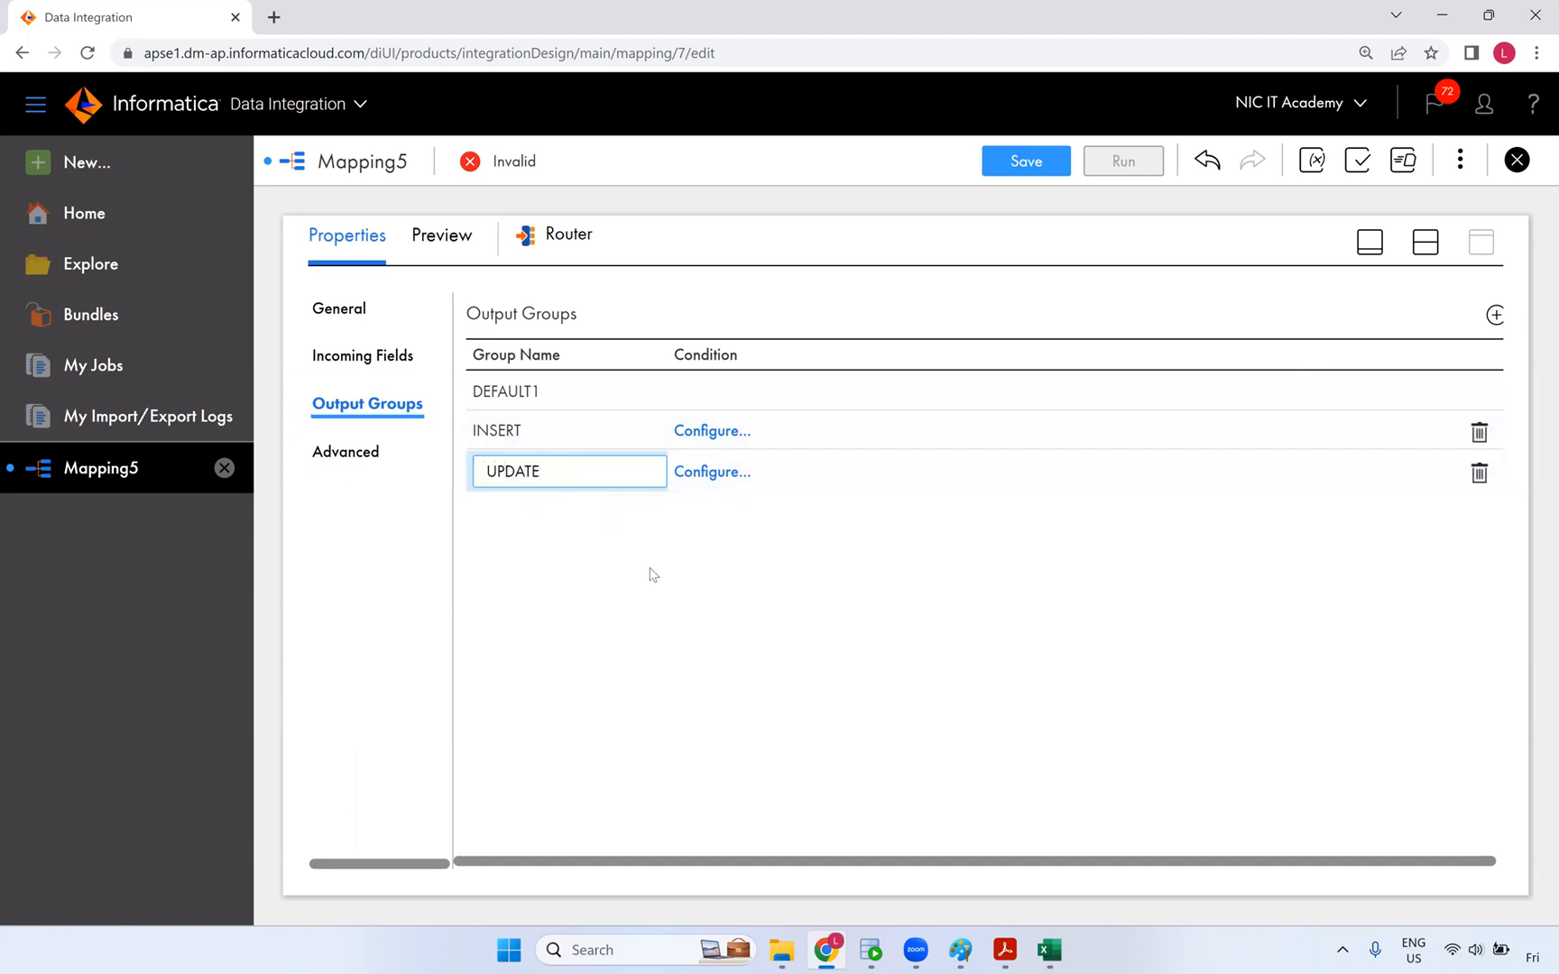
text(TE)
key(Return)
- Give the INSERT group the advanced filter condition NewLookupRow=1
click(697, 433)
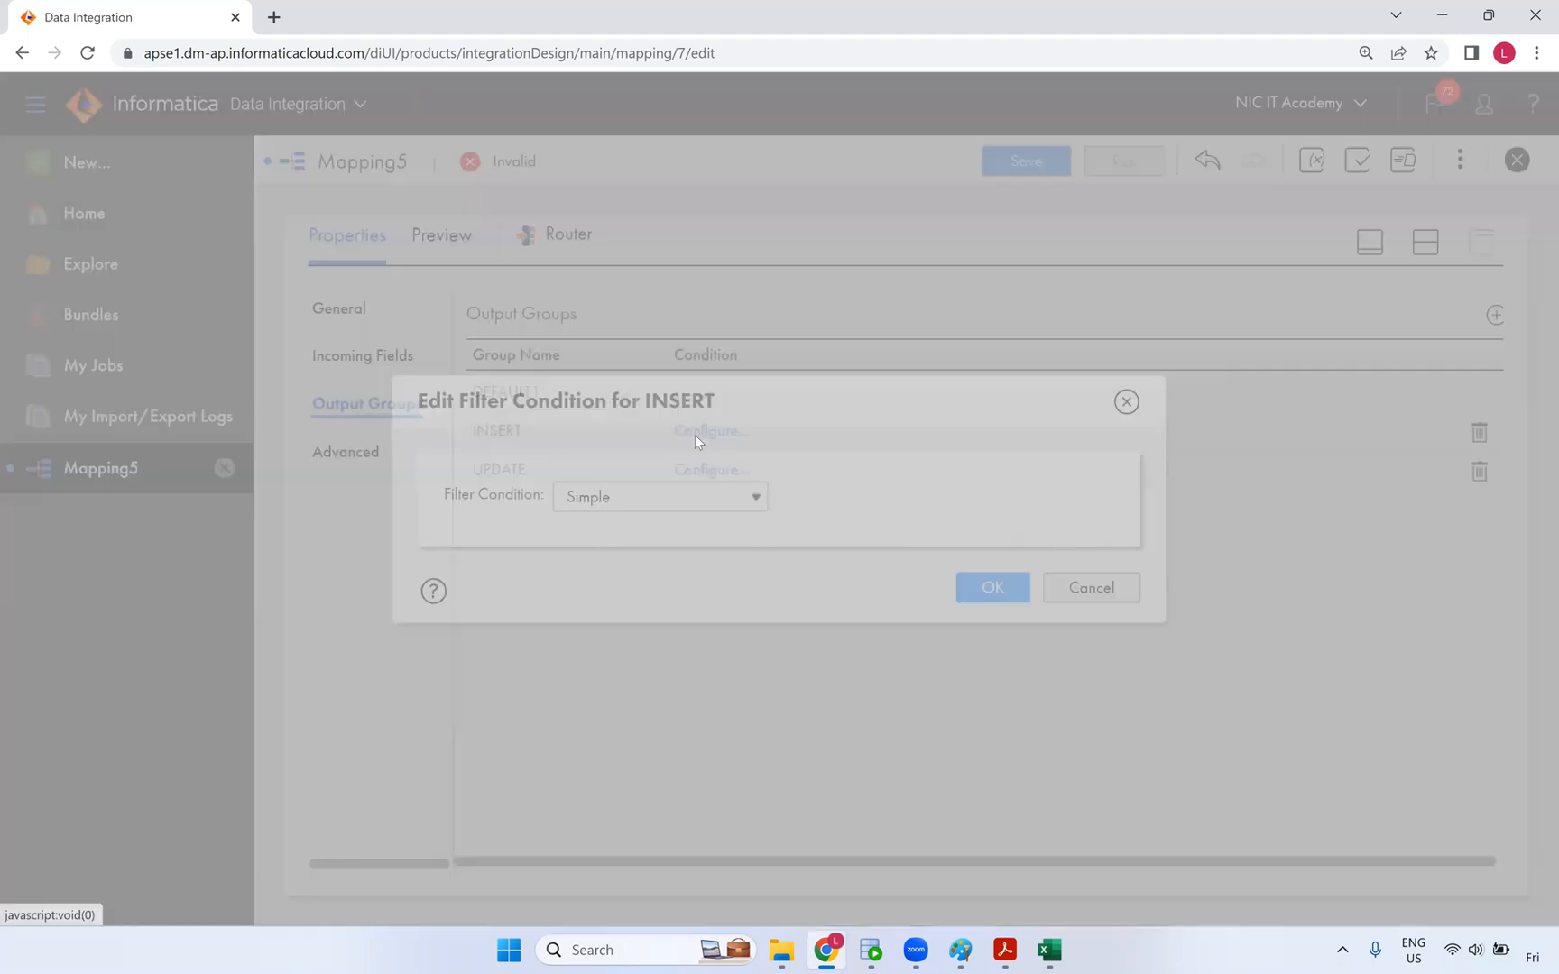
click(690, 493)
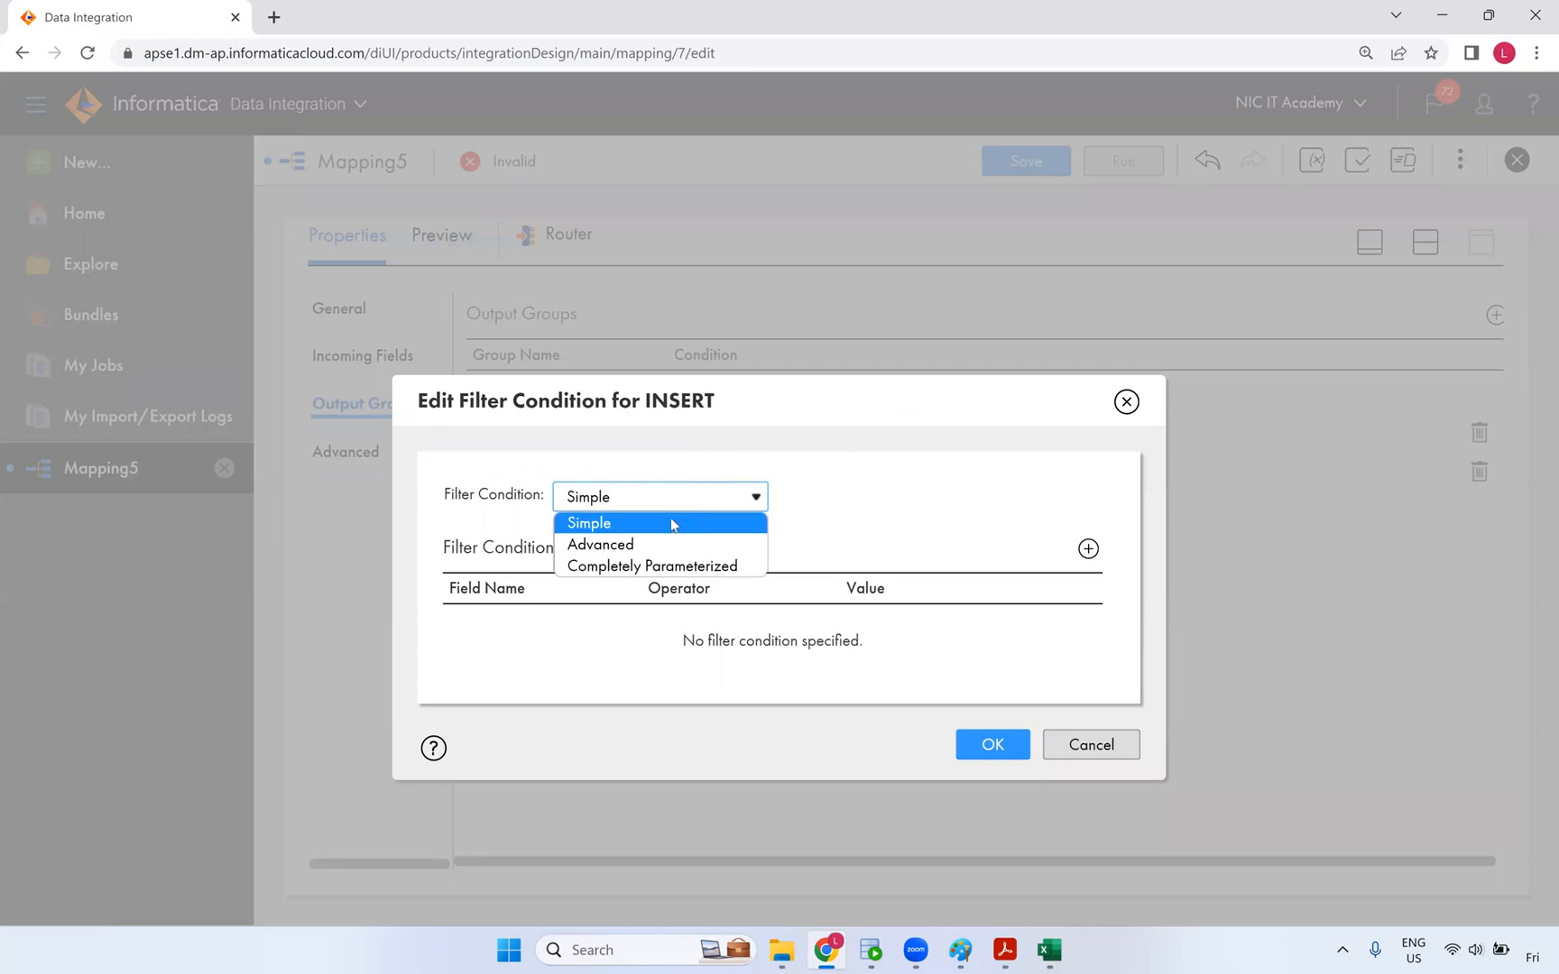
key(Return)
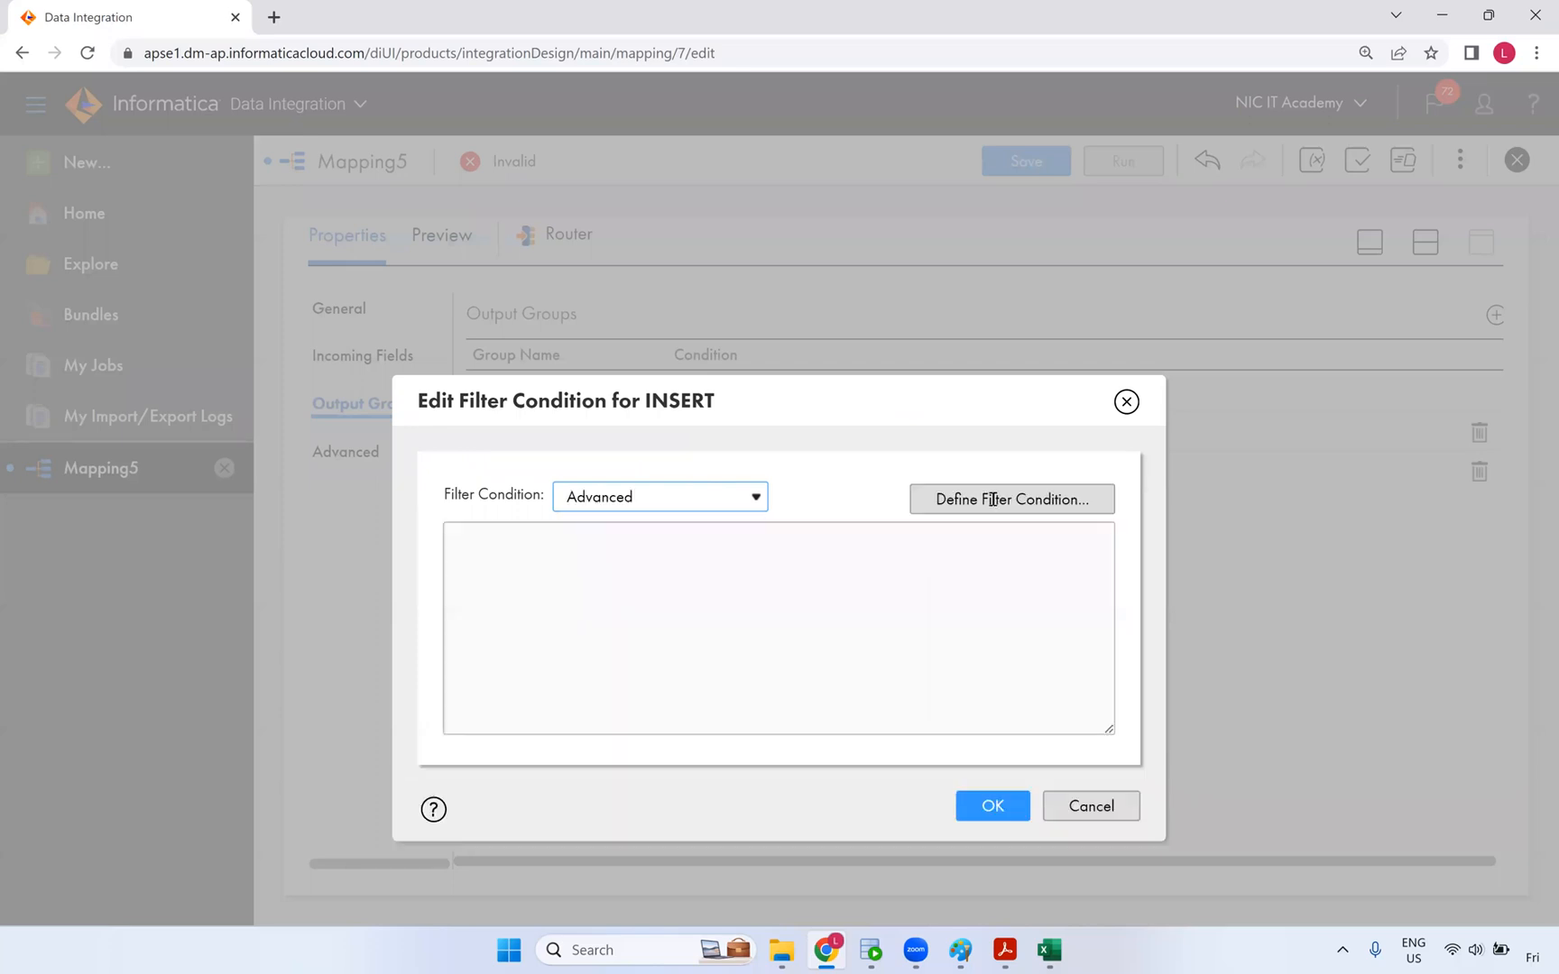
click(993, 498)
mouse_move(421, 453)
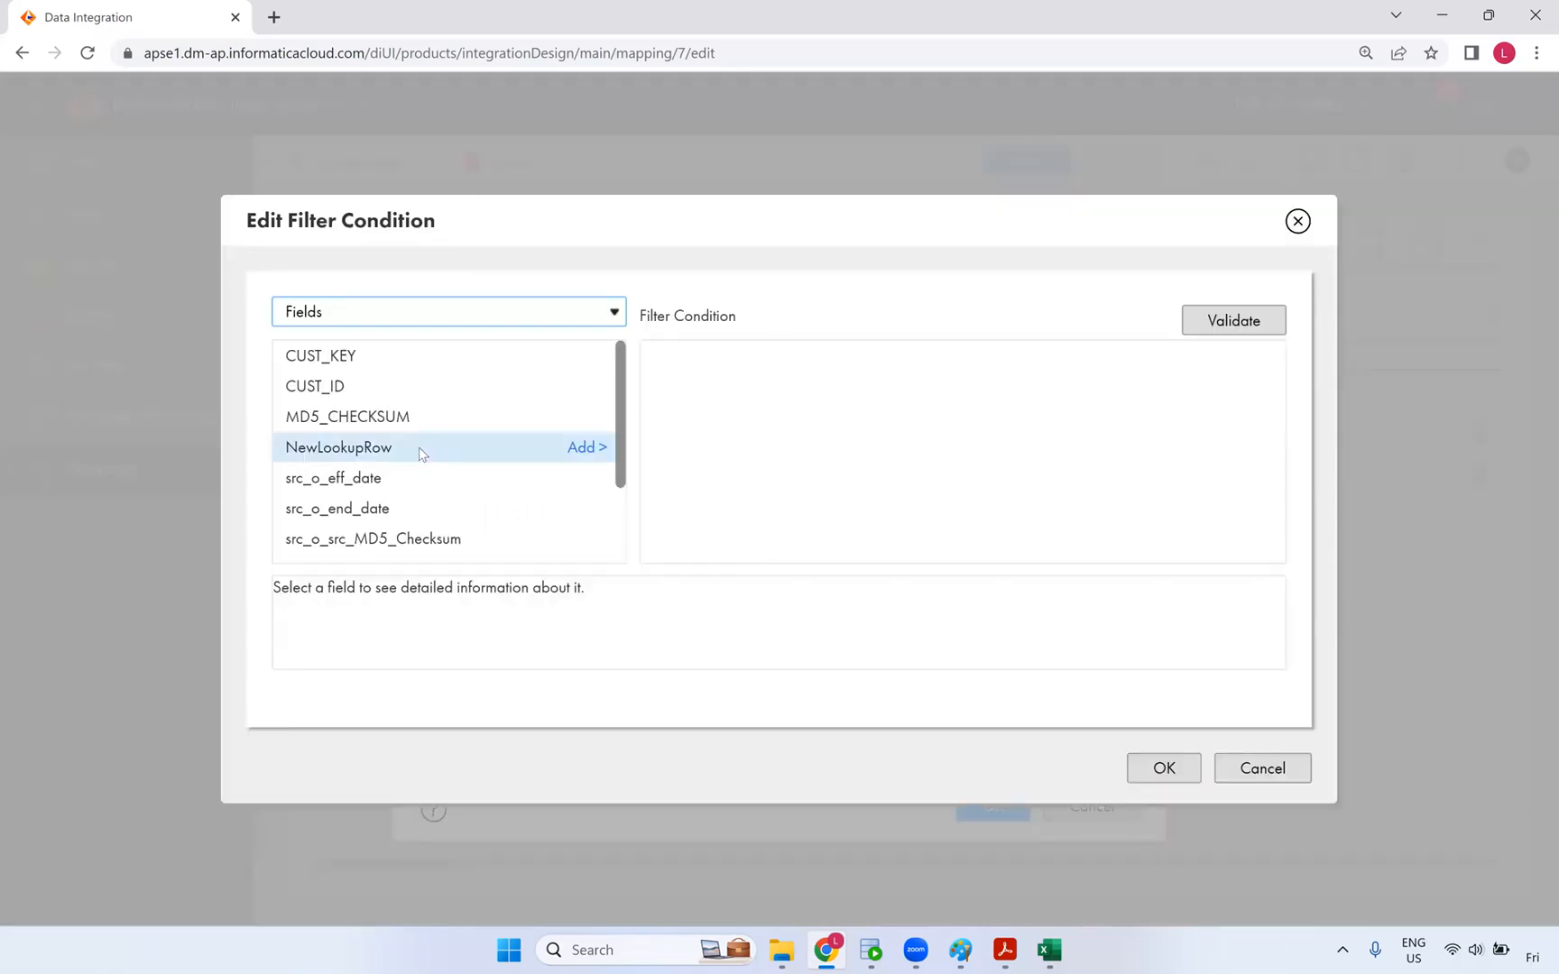
click(588, 447)
click(781, 368)
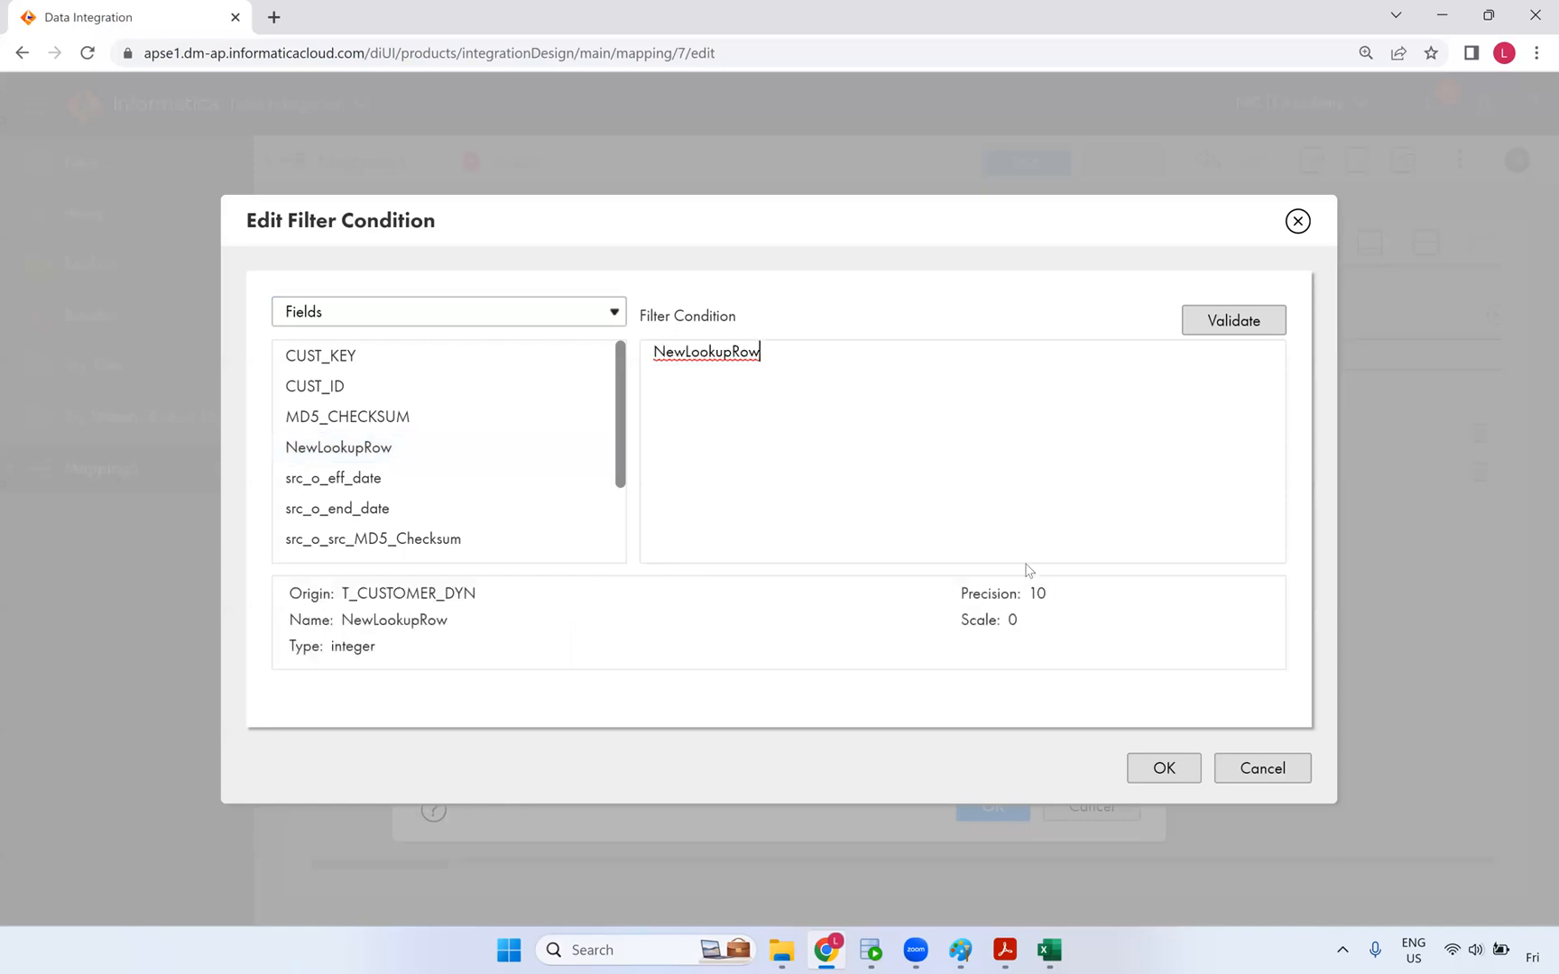
text(=1)
click(1172, 769)
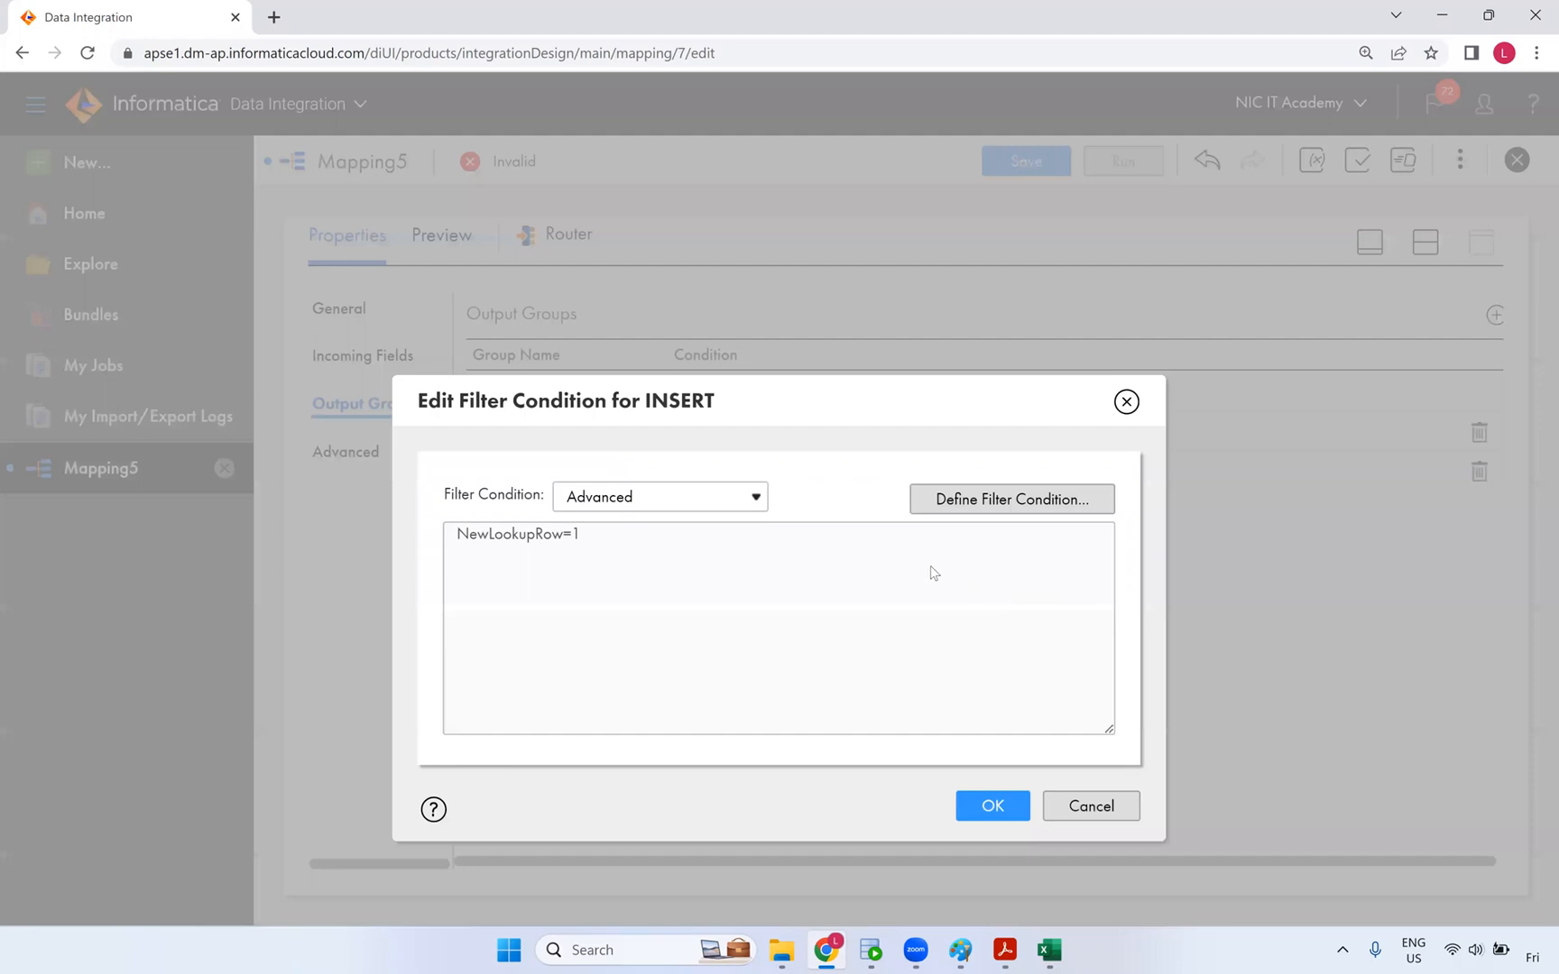
click(993, 815)
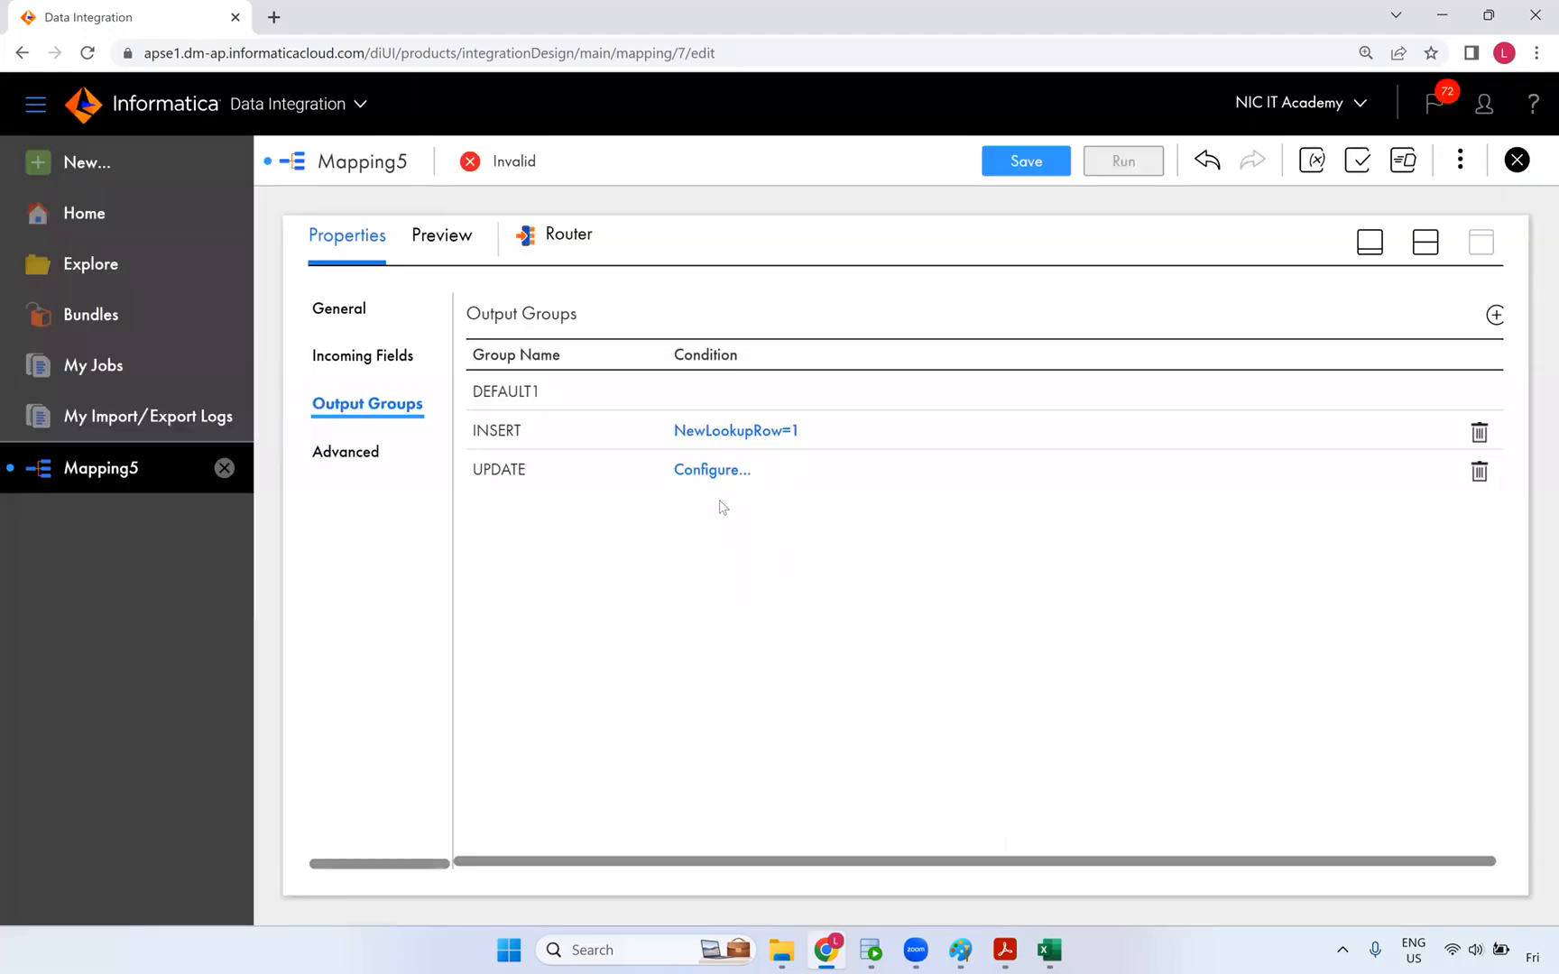
- Give the UPDATE group the advanced filter condition NewLookupRow=2
click(719, 475)
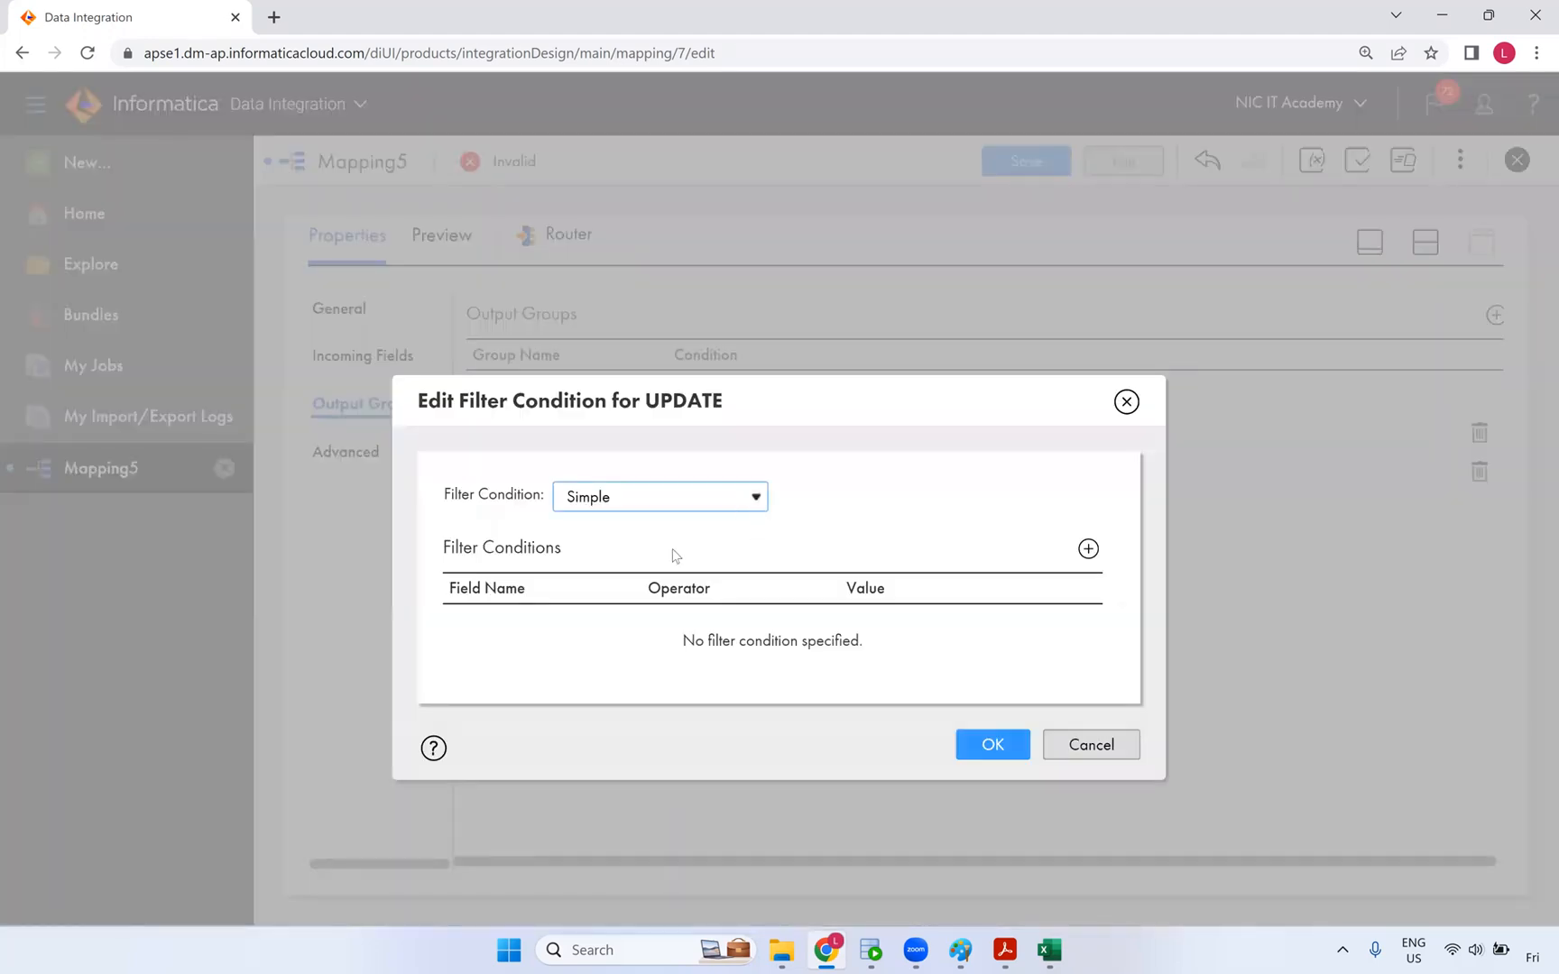
click(675, 540)
click(1013, 499)
click(706, 393)
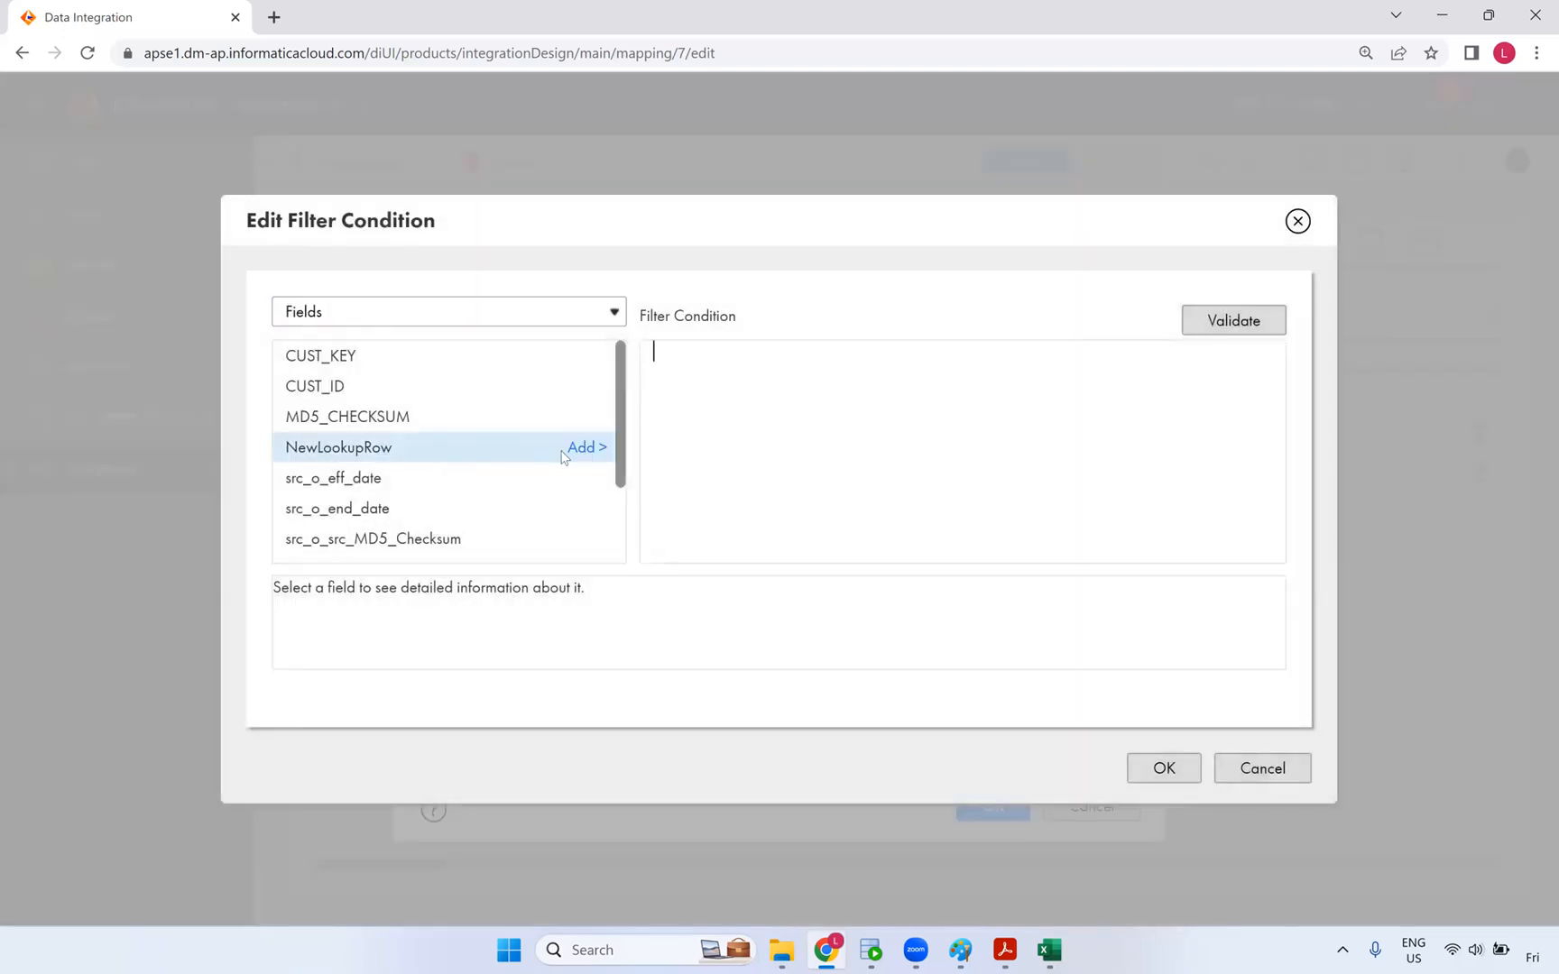
click(584, 447)
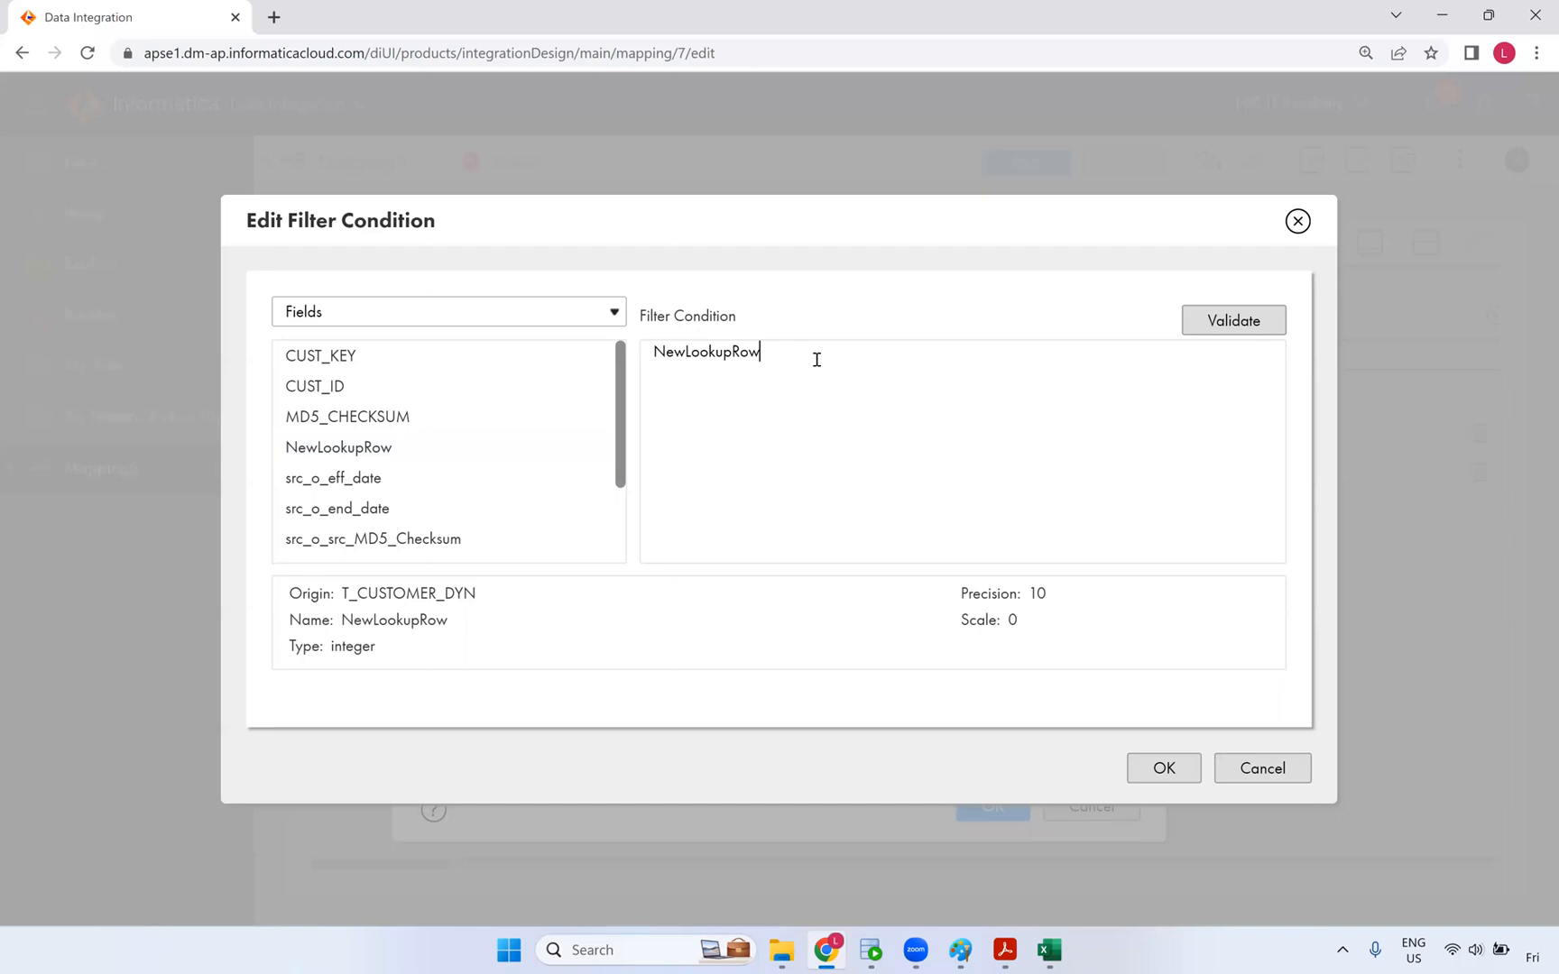
text(=0)
text(2)
click(1167, 768)
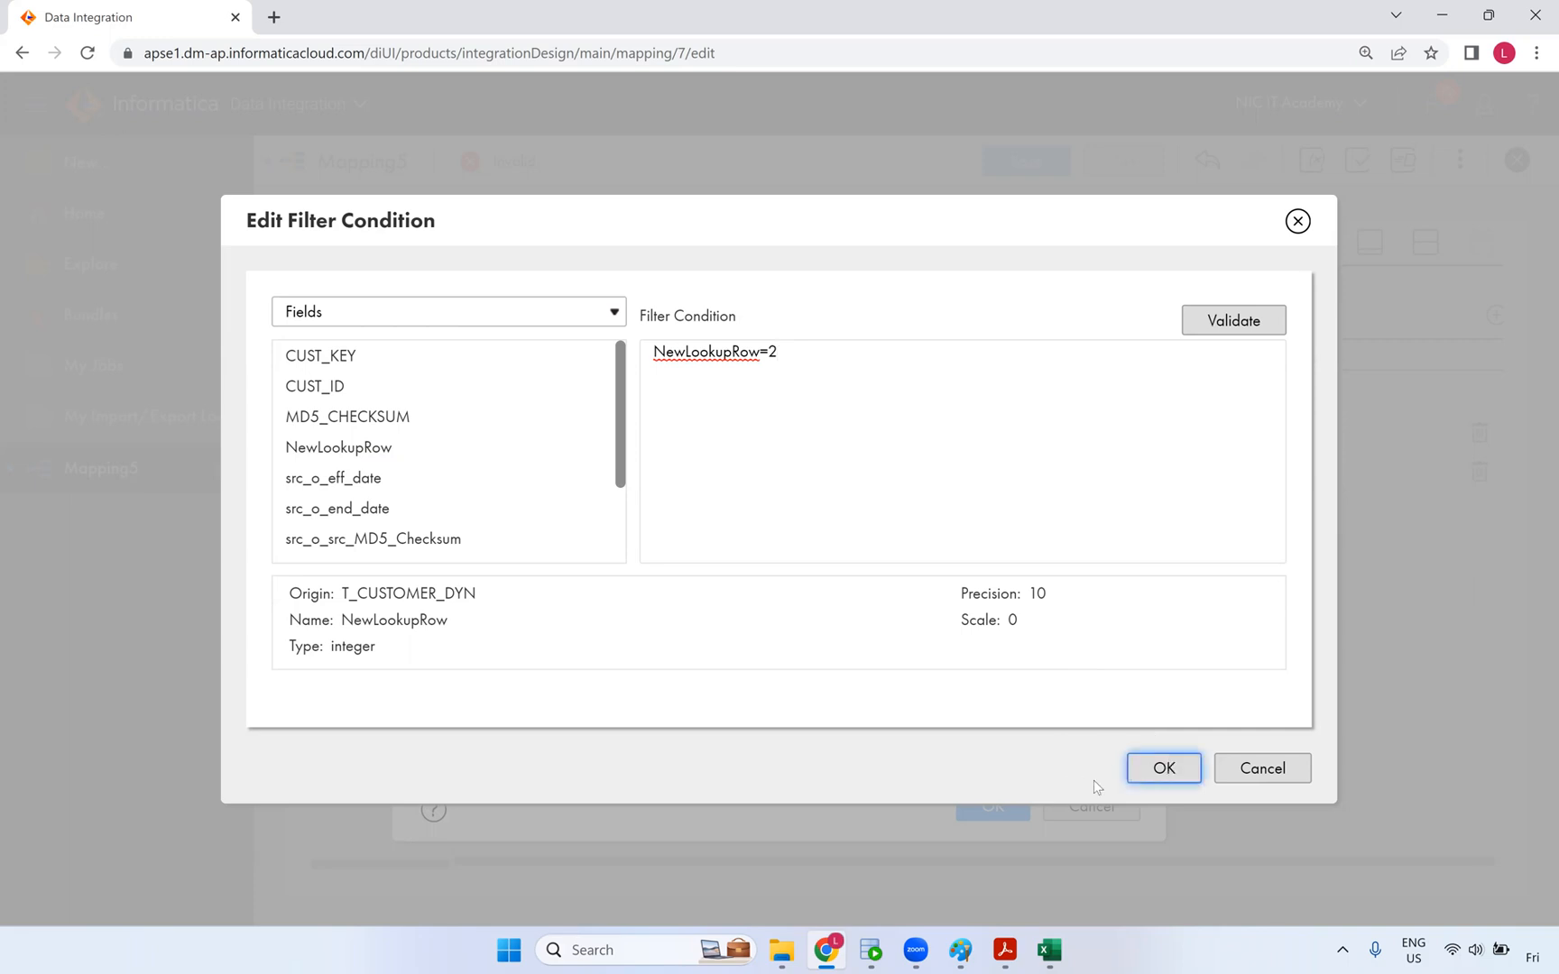
click(993, 804)
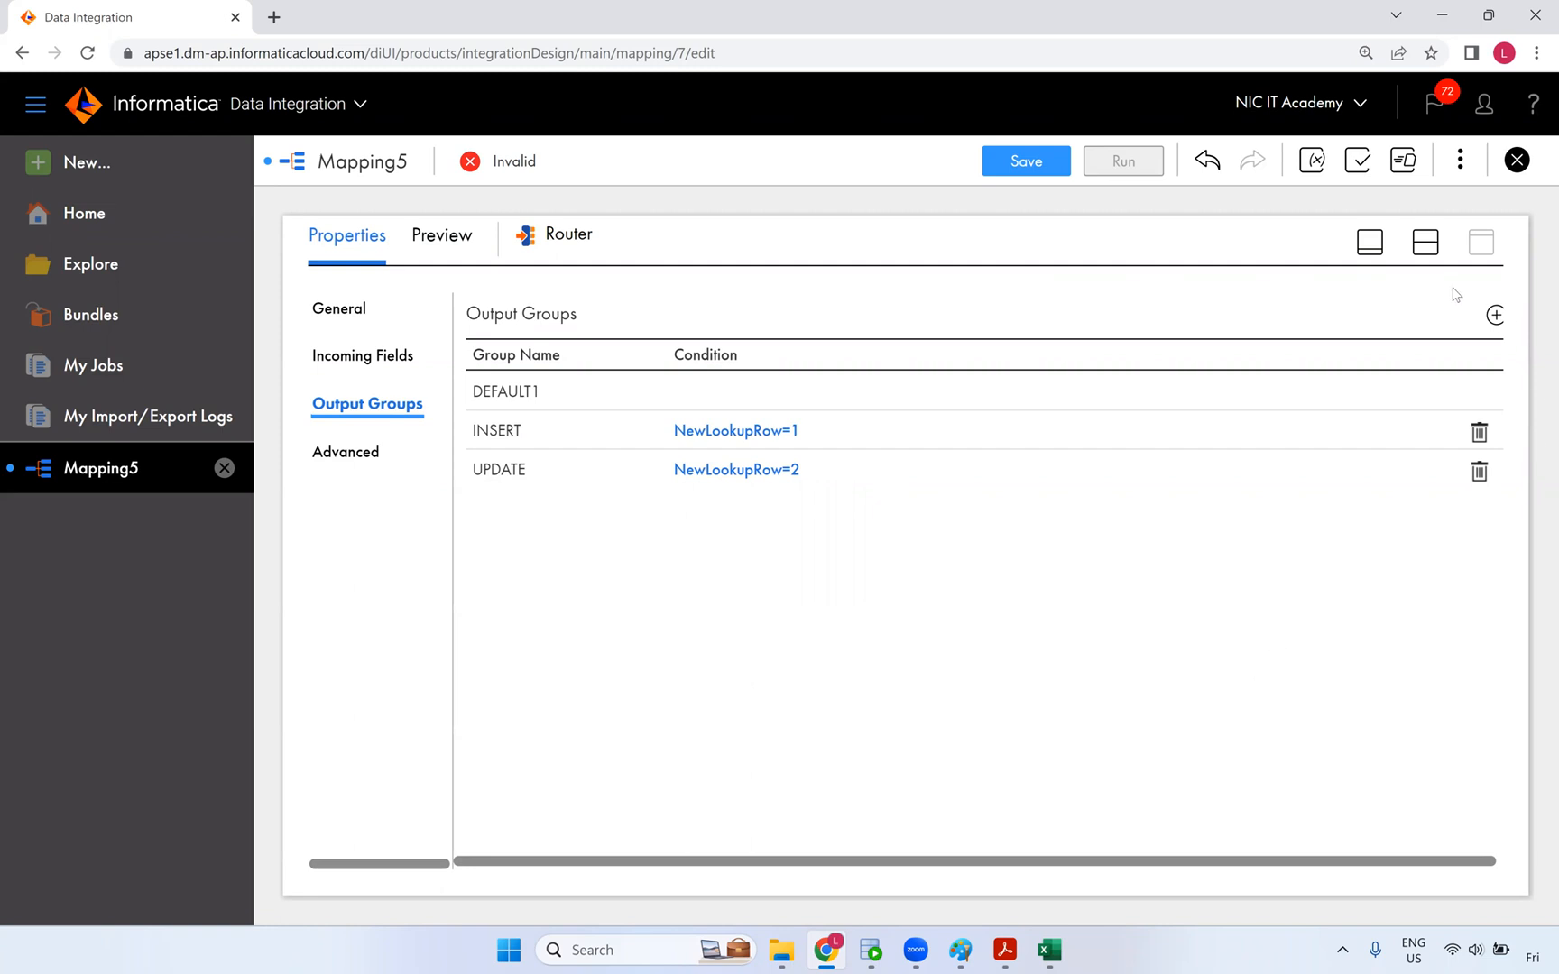
click(1426, 242)
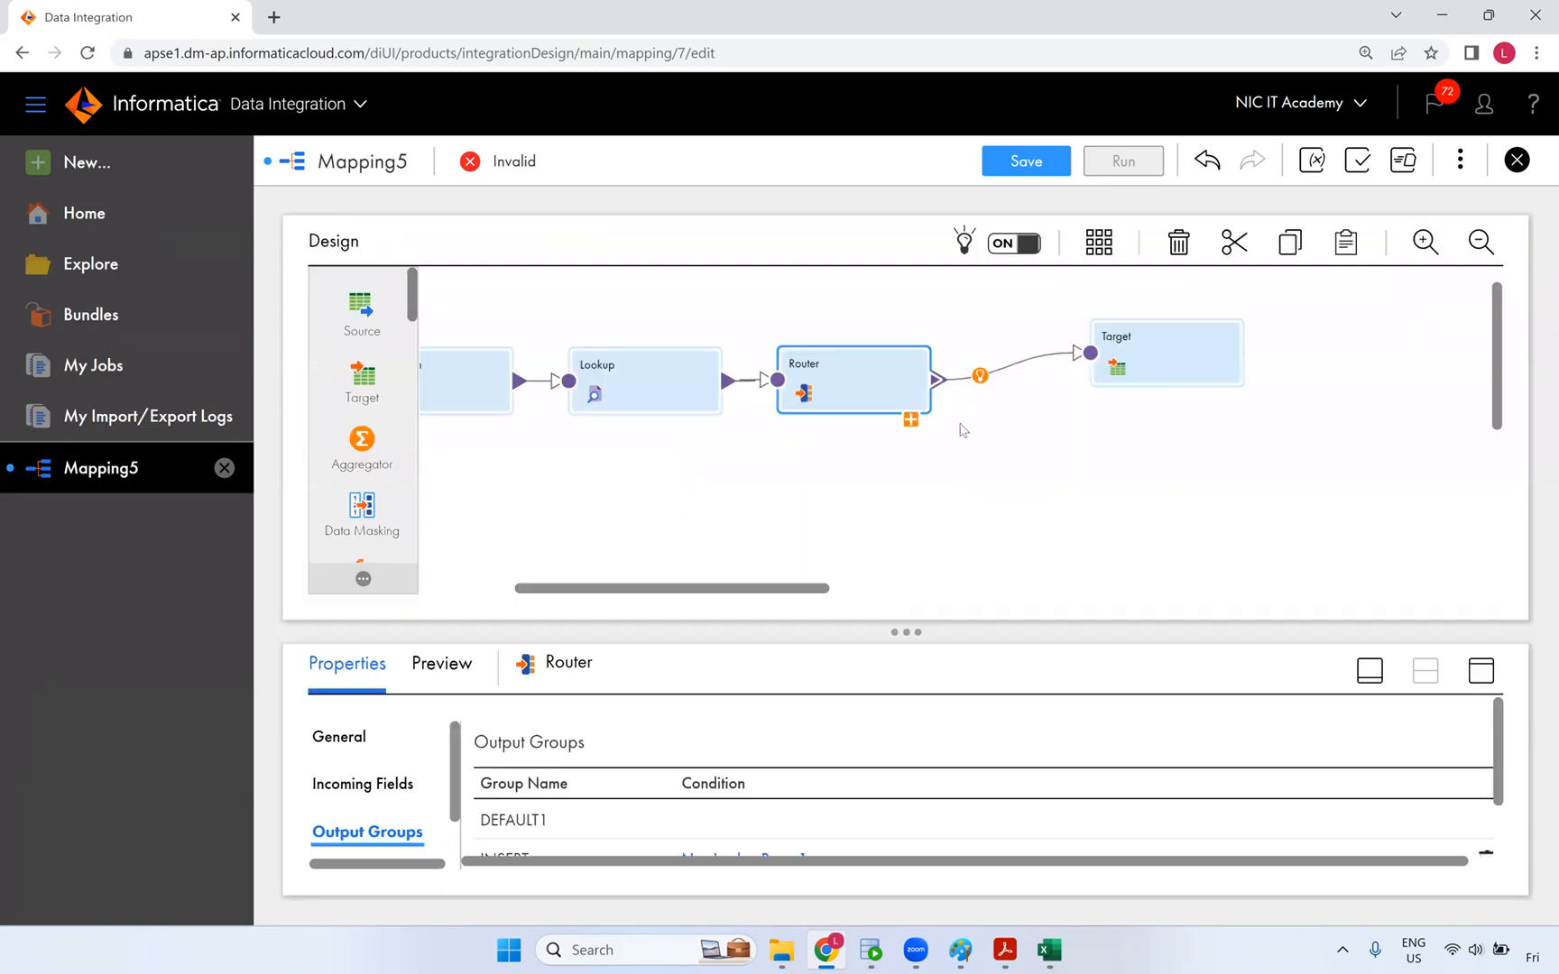
- Replace the DEFAULT1-to-Target link with a link from the Router's INSERT group
click(912, 420)
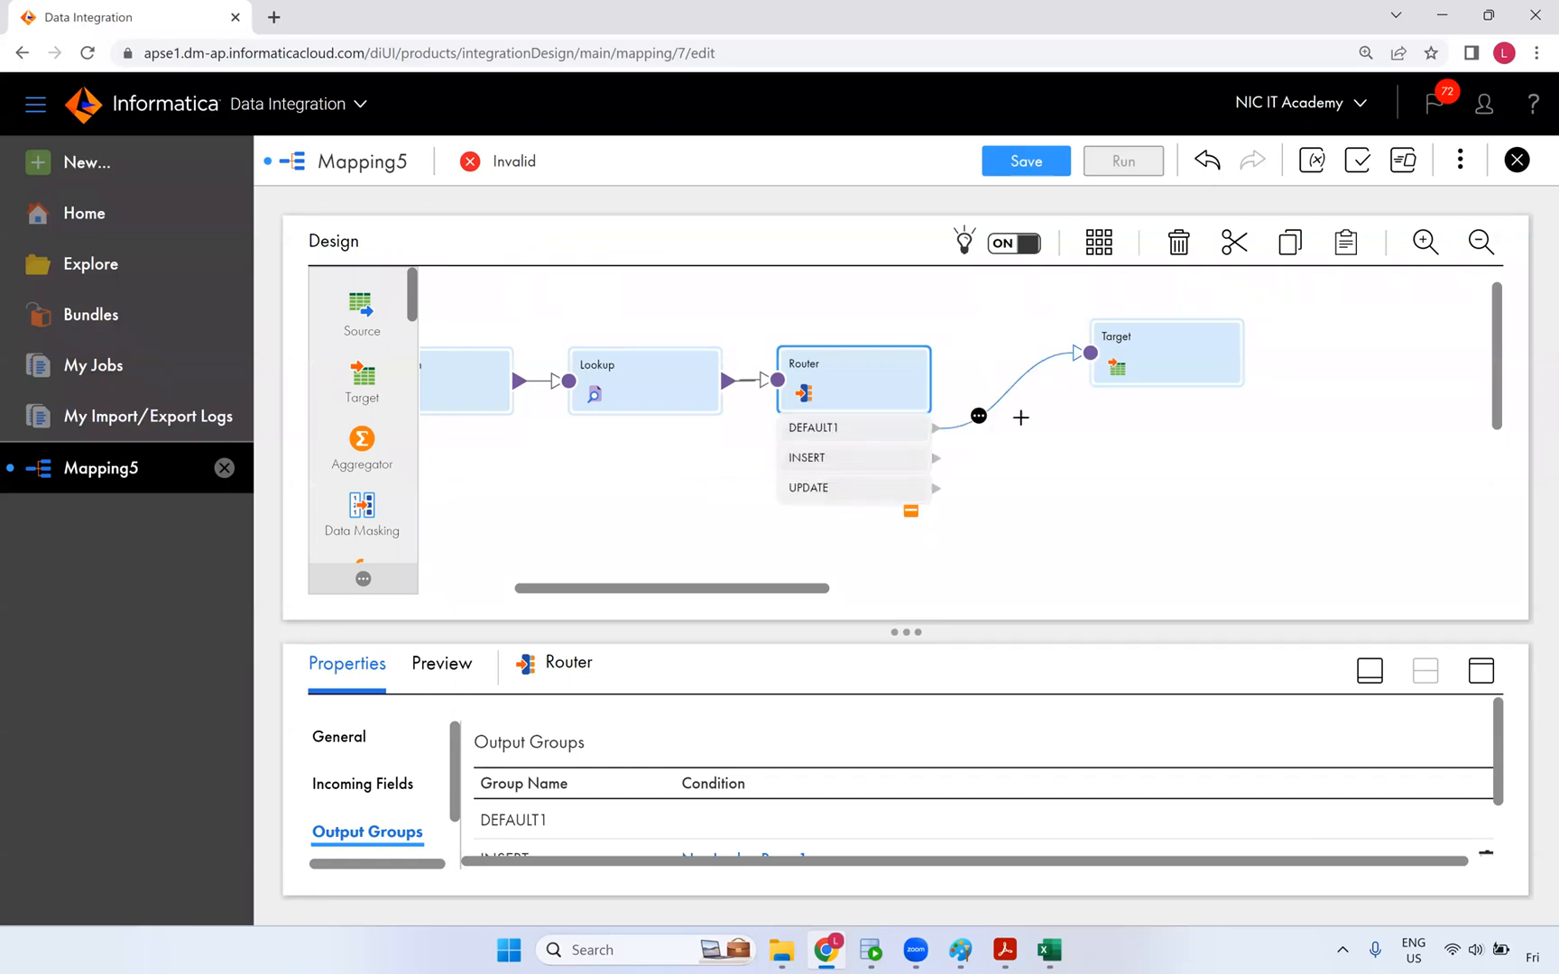
click(1006, 392)
key(Delete)
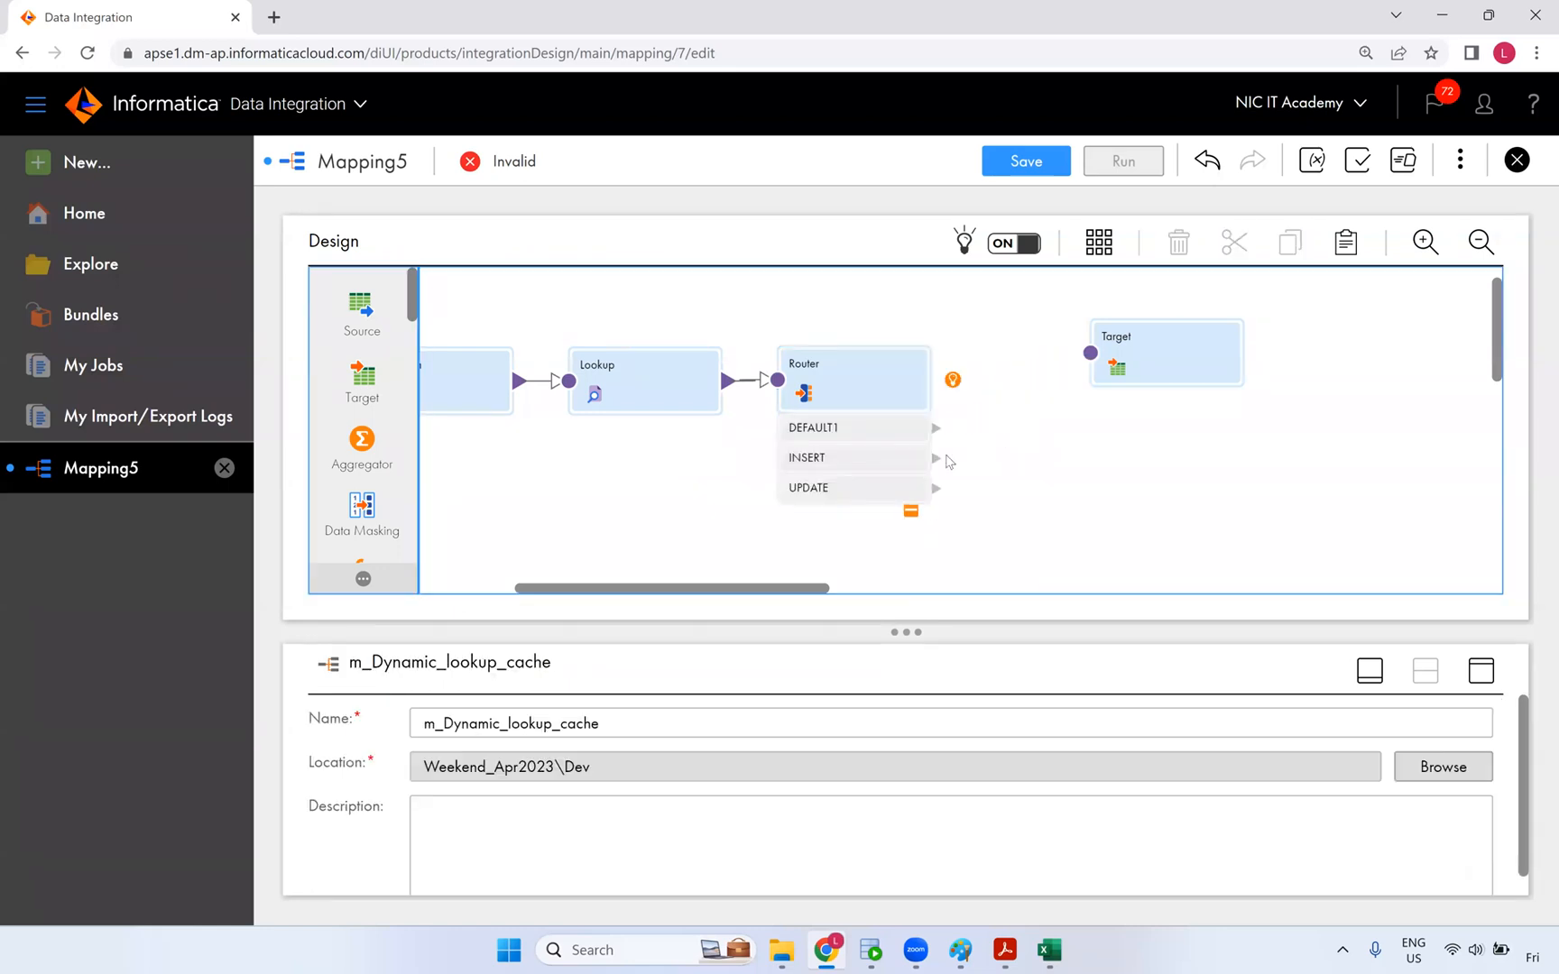
drag(938, 458, 1092, 356)
drag(937, 458, 1094, 355)
mouse_move(935, 460)
mouse_down()
mouse_move(1090, 356)
mouse_move(1106, 362)
mouse_up()
click(1137, 381)
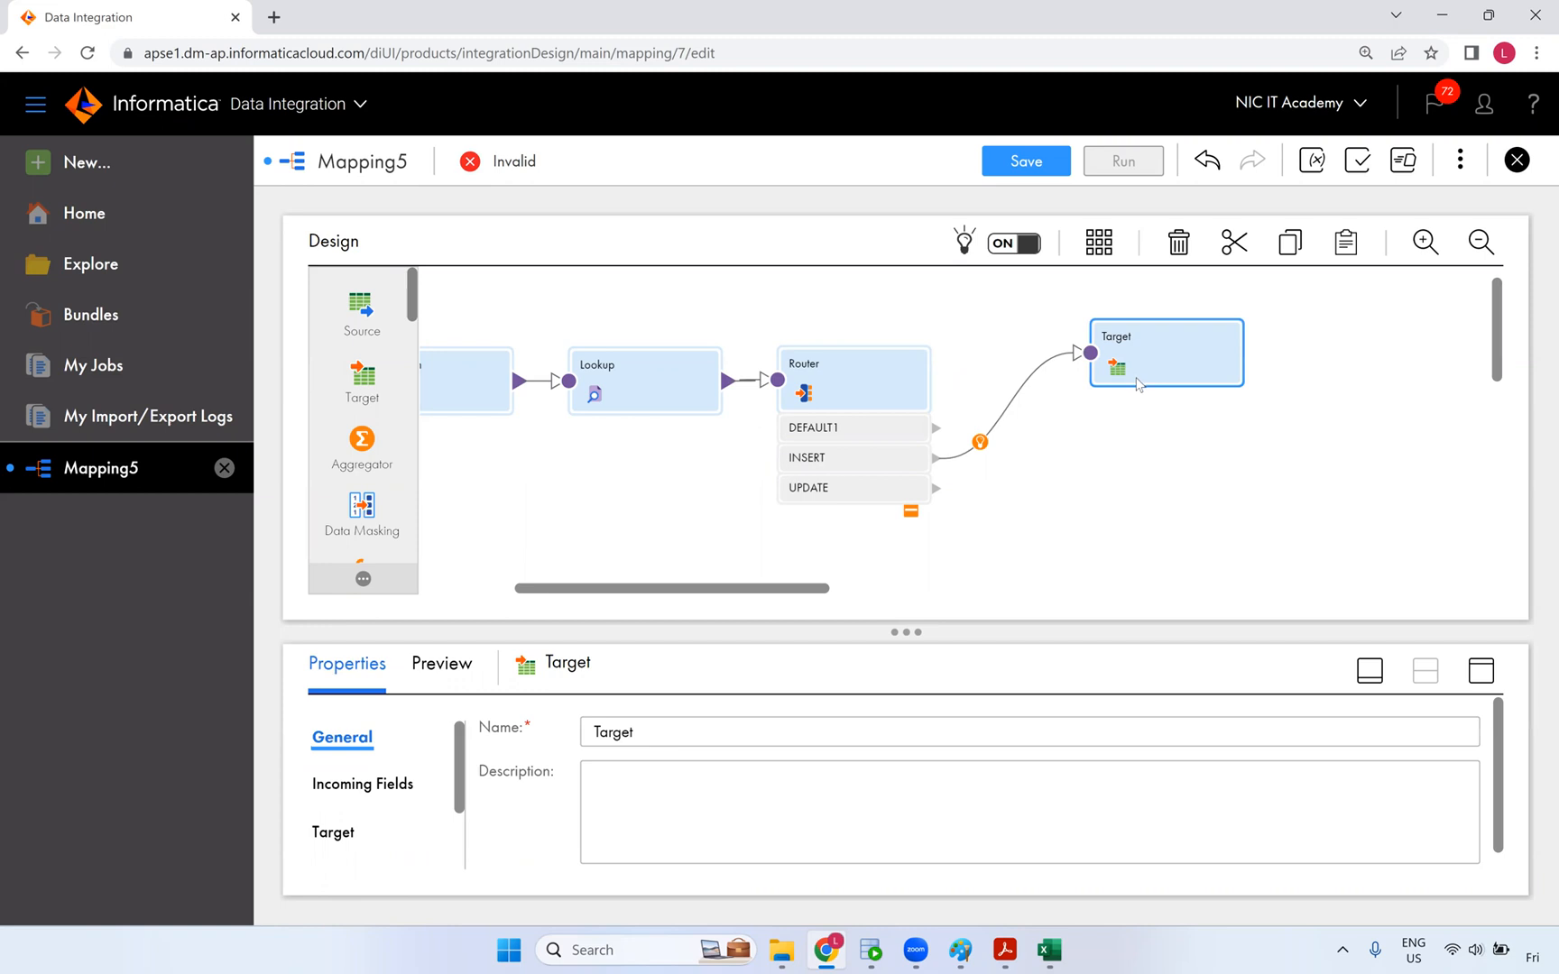
click(1139, 391)
- Place Target2 and Target1 beneath Target and select the original Target's name for renaming
drag(778, 586, 707, 536)
drag(539, 387, 1437, 373)
drag(557, 388, 1447, 550)
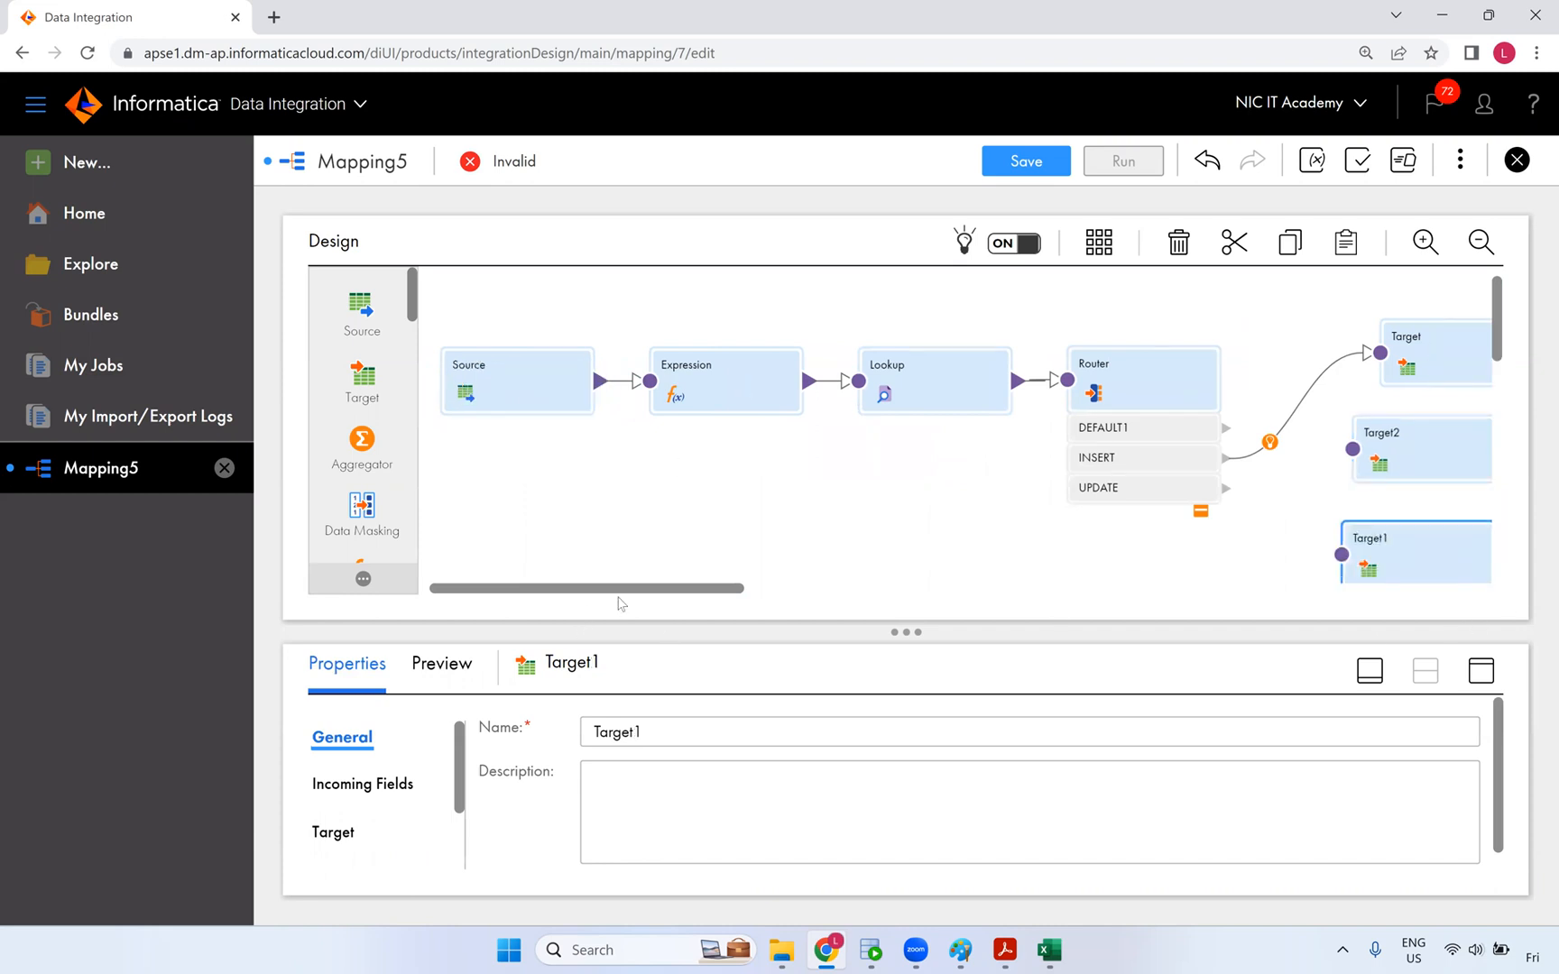
drag(629, 592, 781, 596)
click(947, 369)
click(678, 732)
drag(678, 732, 573, 731)
- Rename the original Target to insert and Target2 to Update_Insert
text(i)
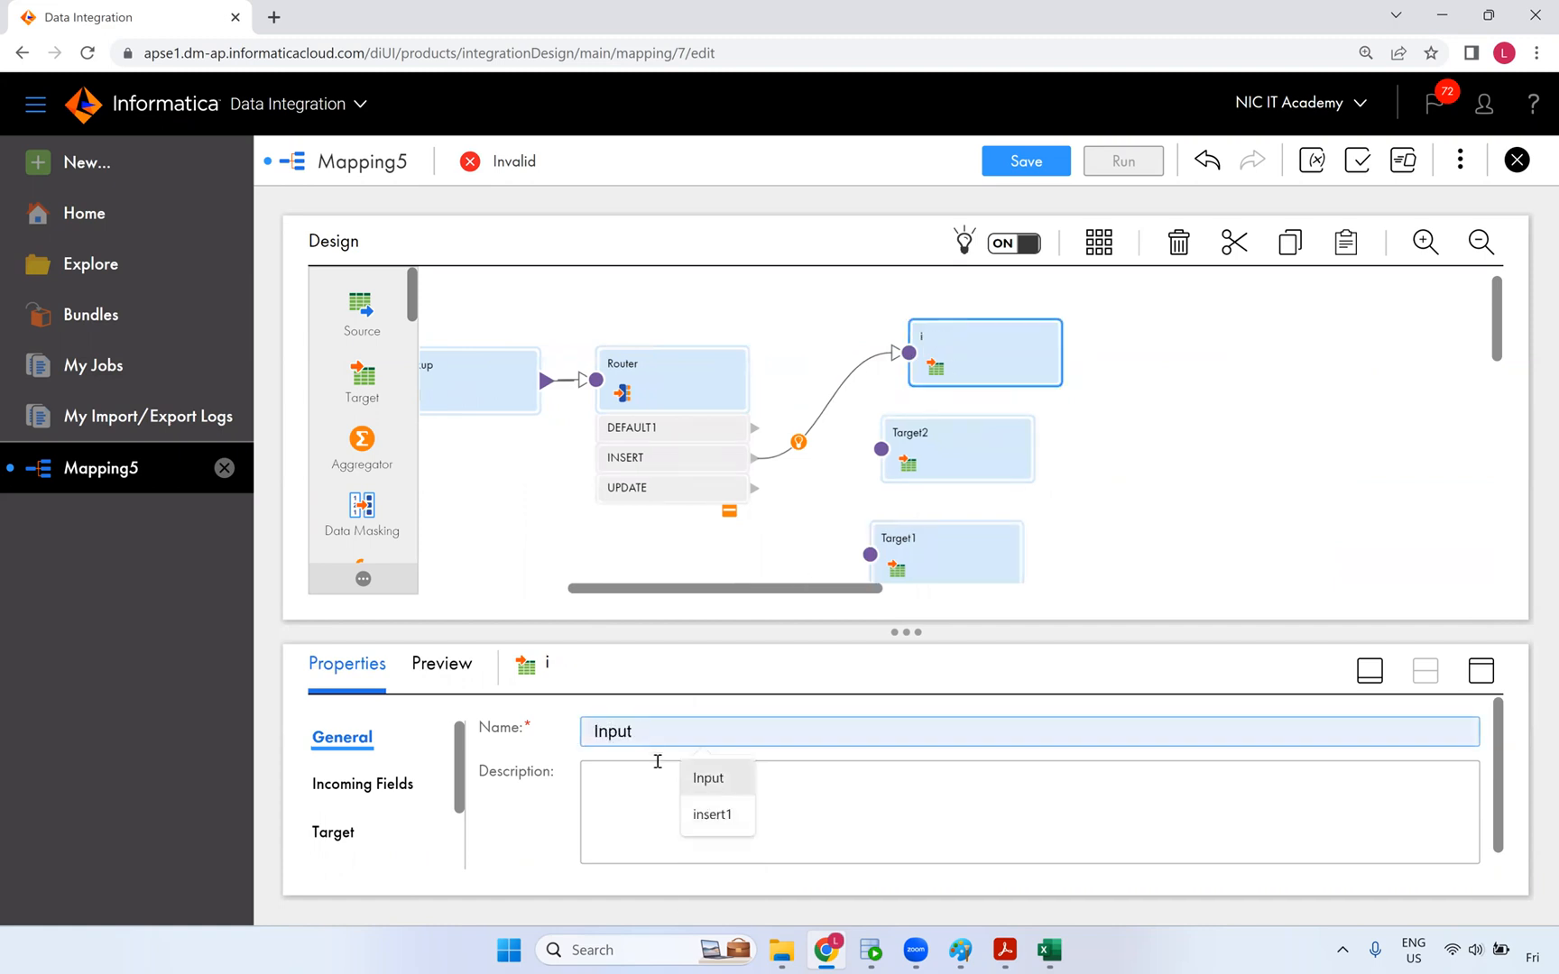
text(nsert)
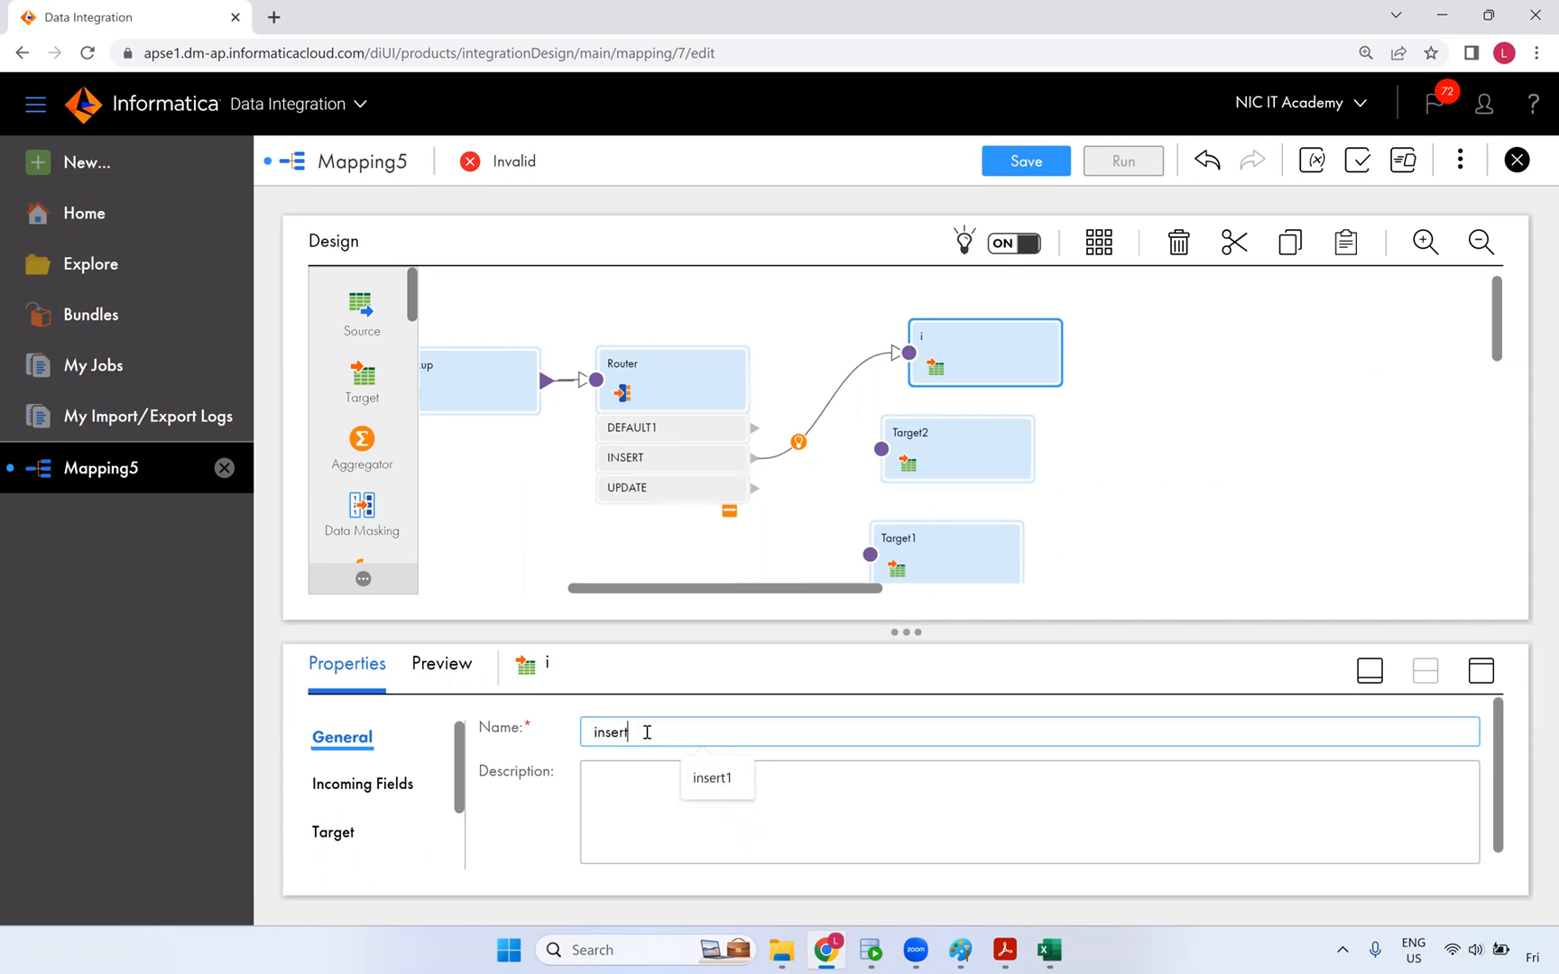
click(795, 547)
click(938, 447)
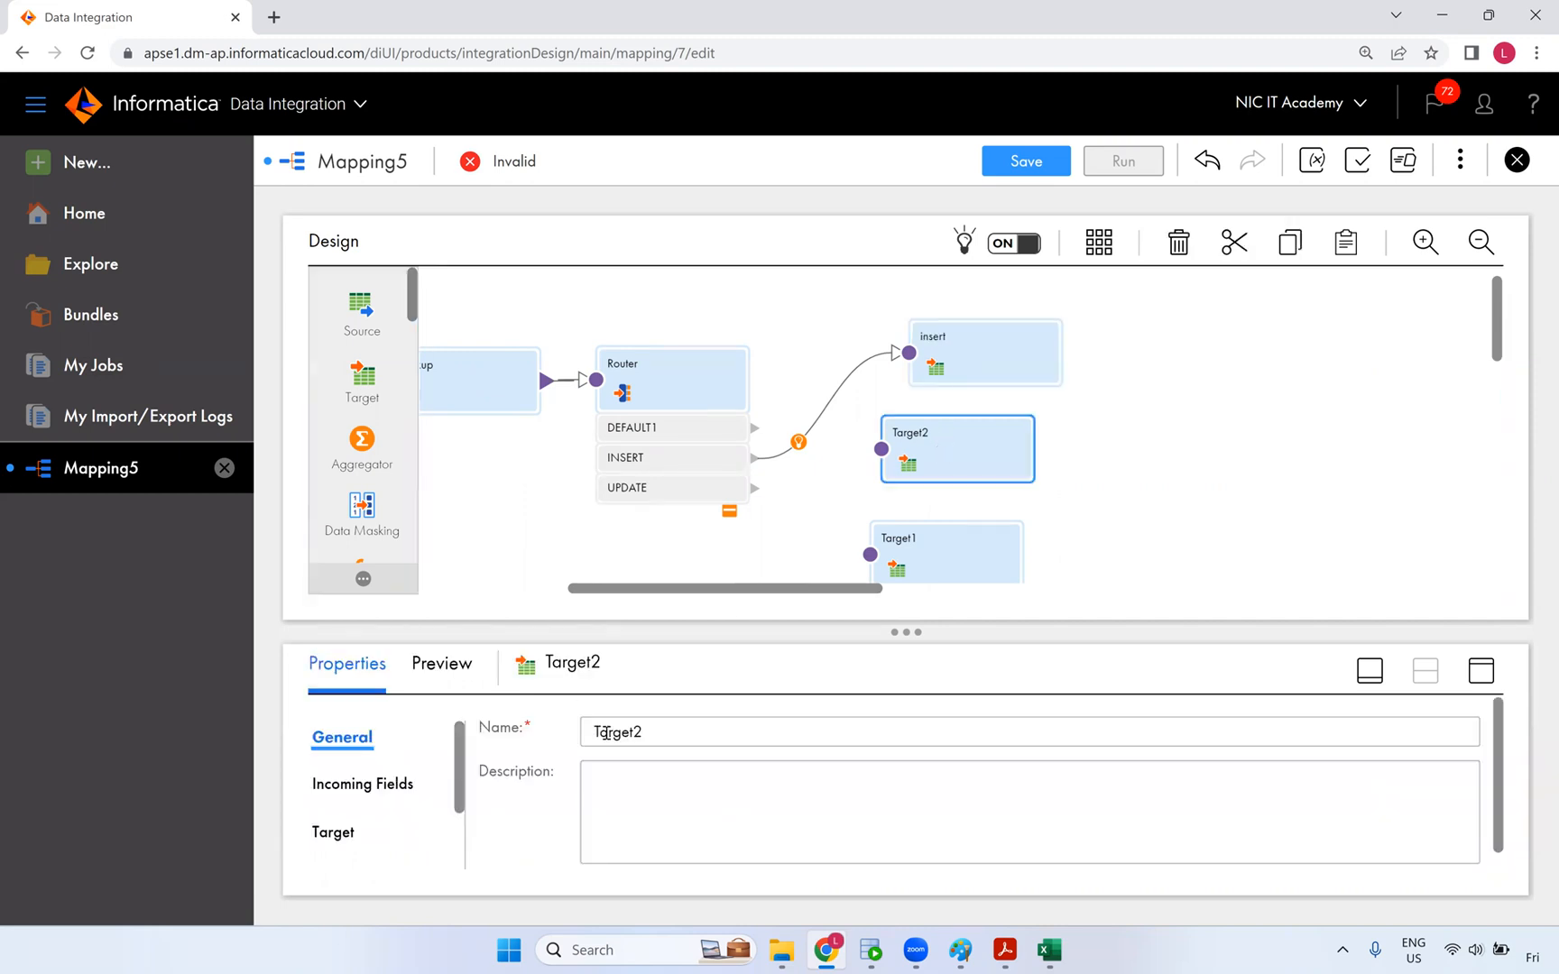
double_click(652, 732)
text(update)
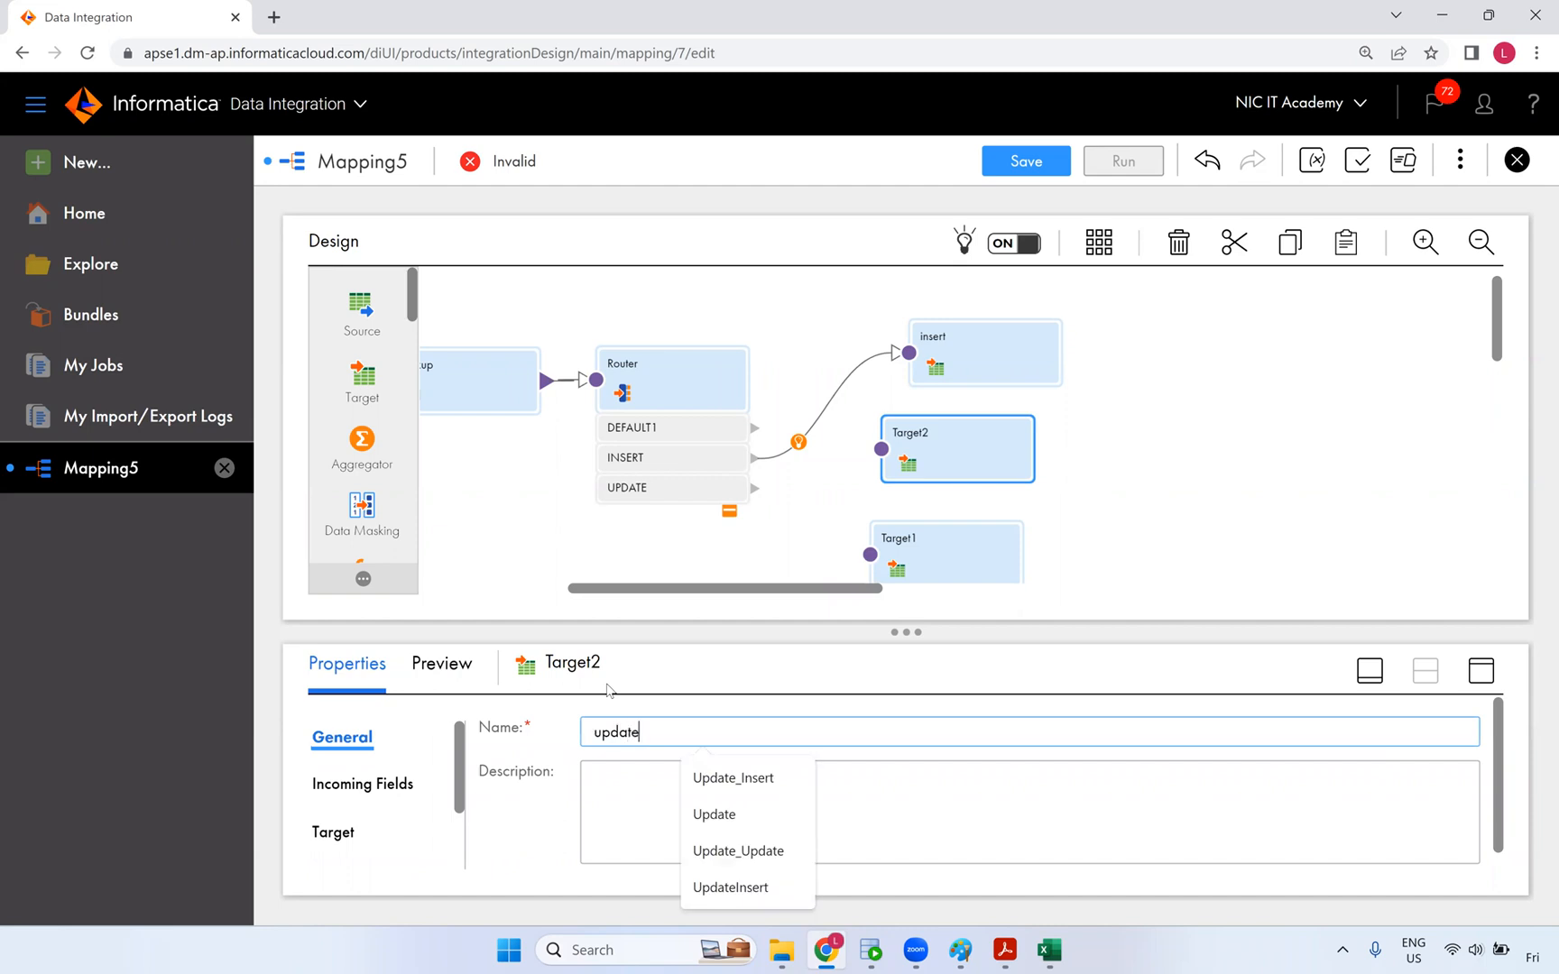
click(736, 780)
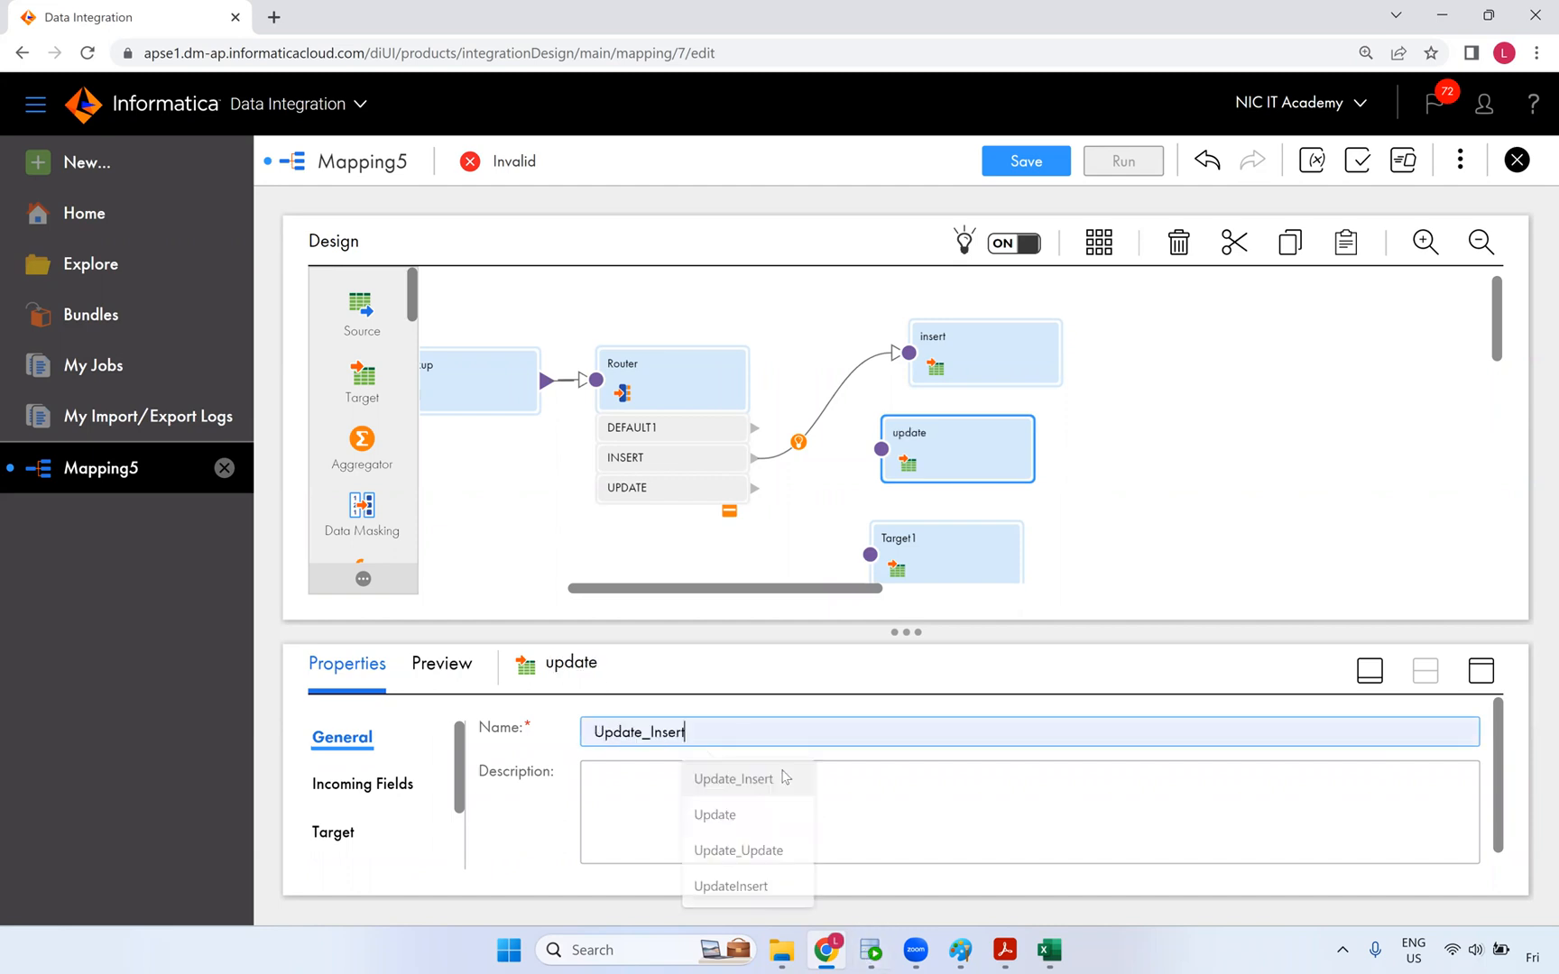
- Rename Target1 to update_Update
click(910, 566)
drag(656, 729, 529, 733)
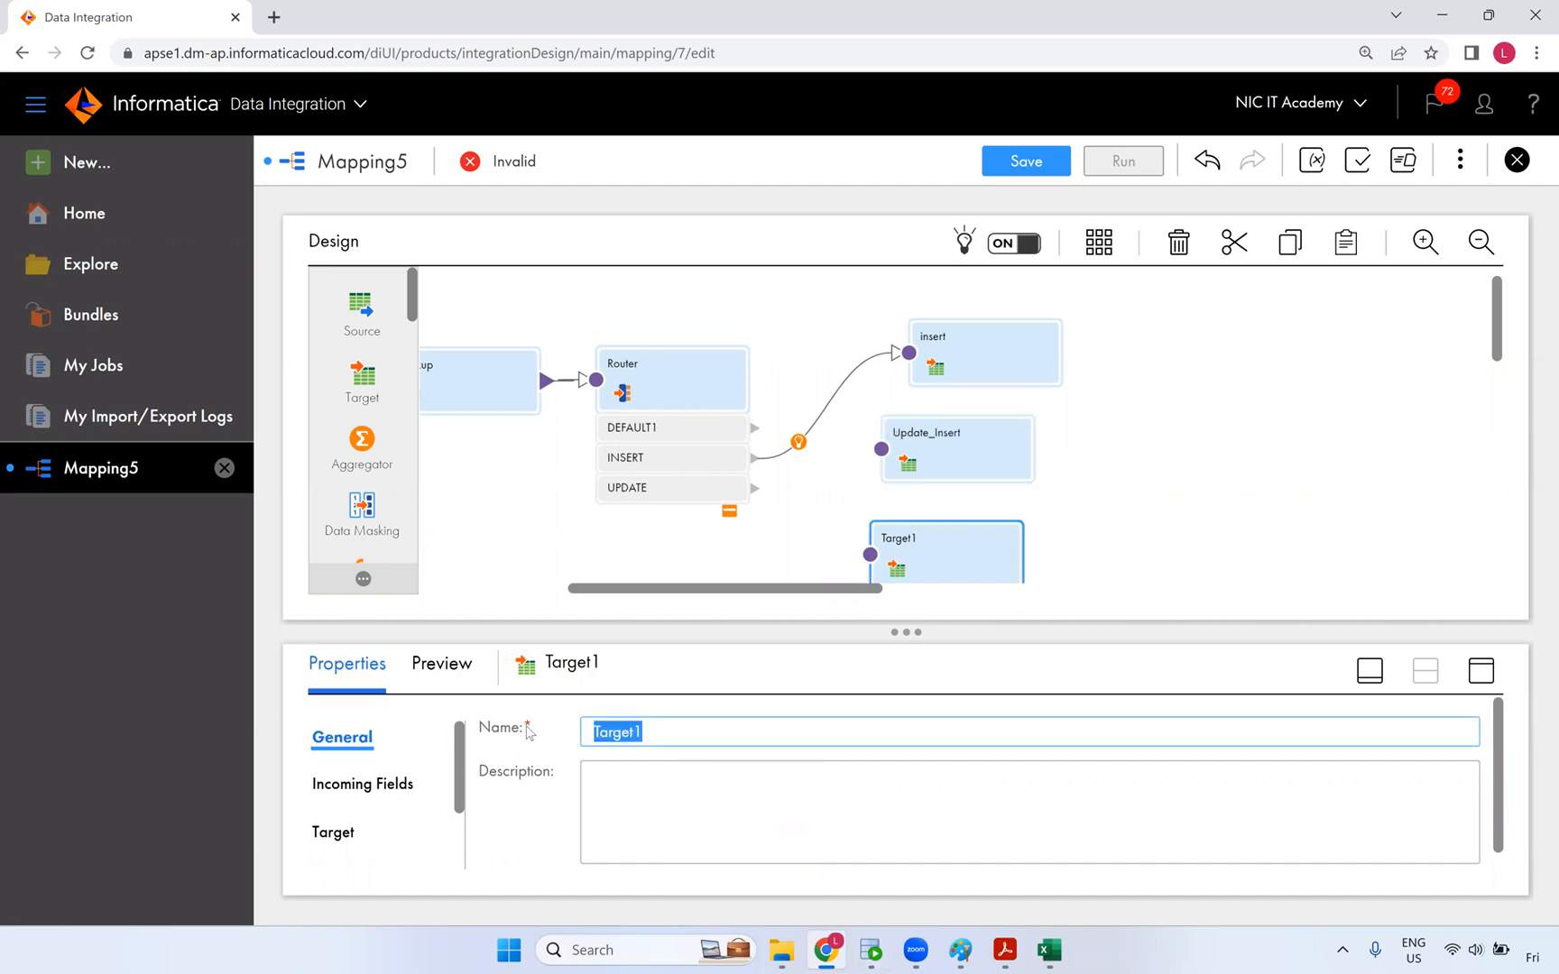
text(u)
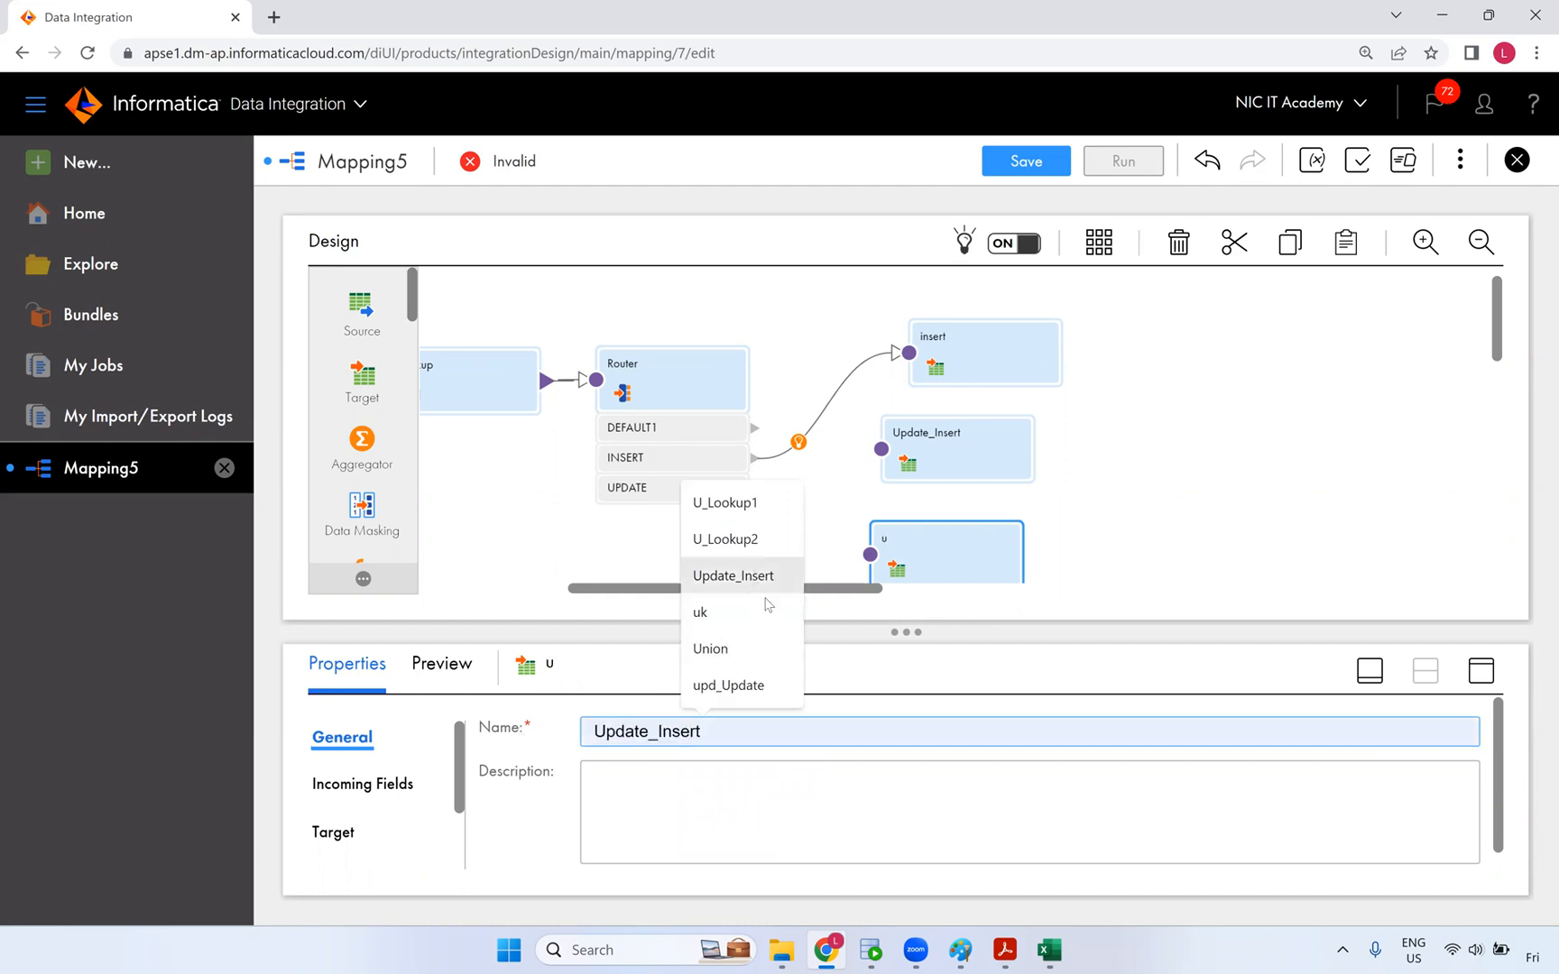
click(783, 690)
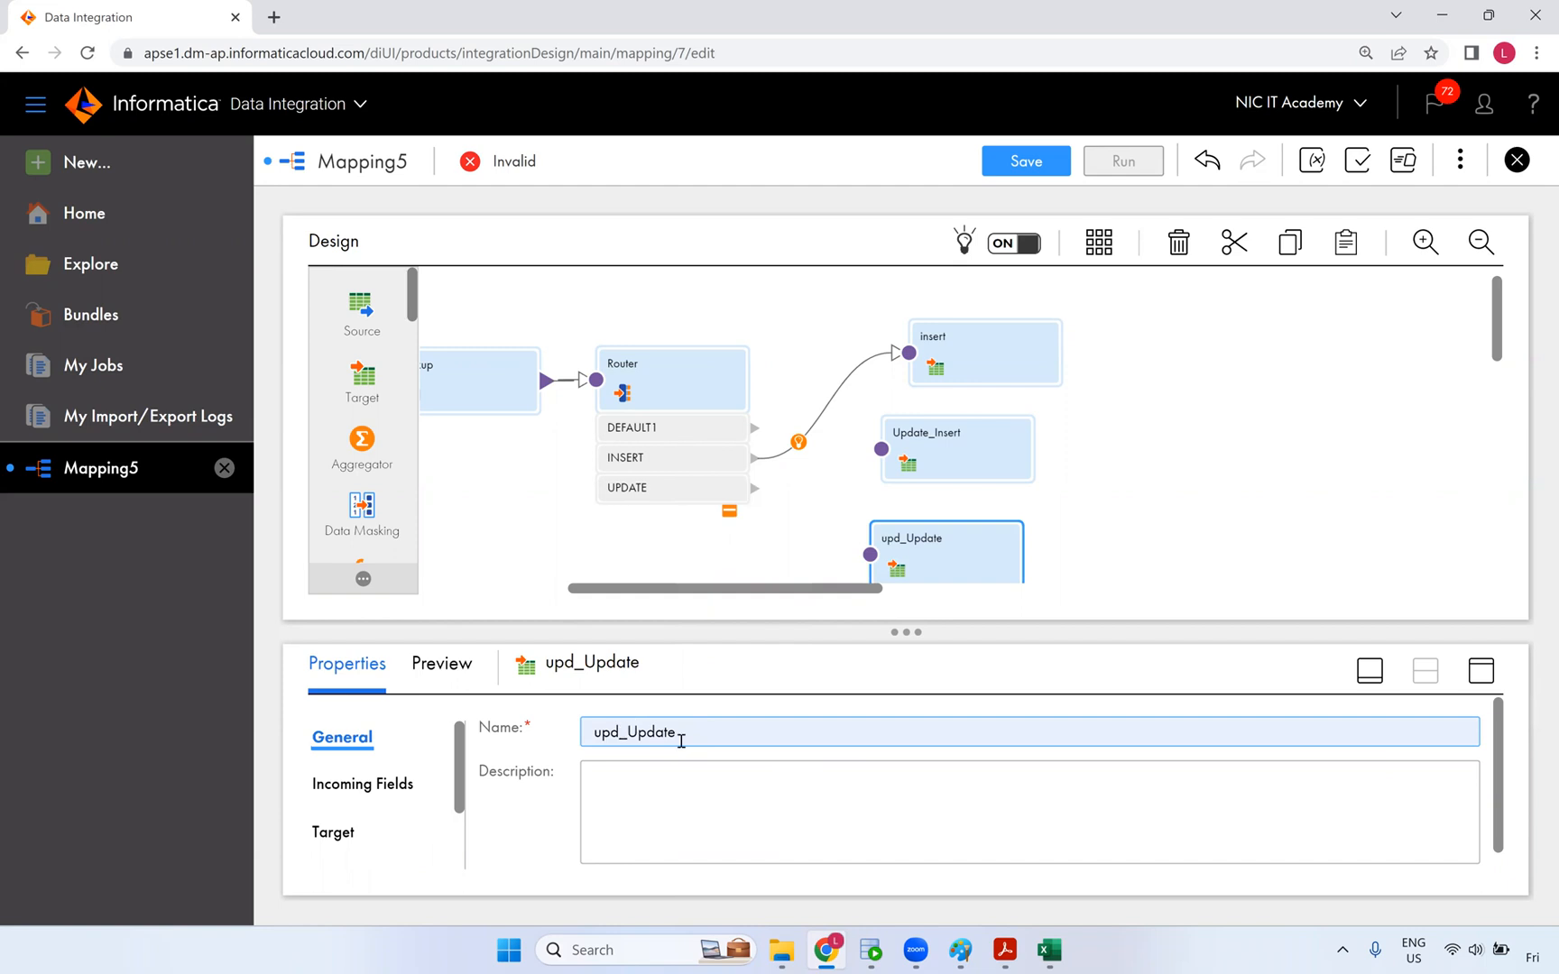
click(617, 735)
text(ate)
click(1213, 573)
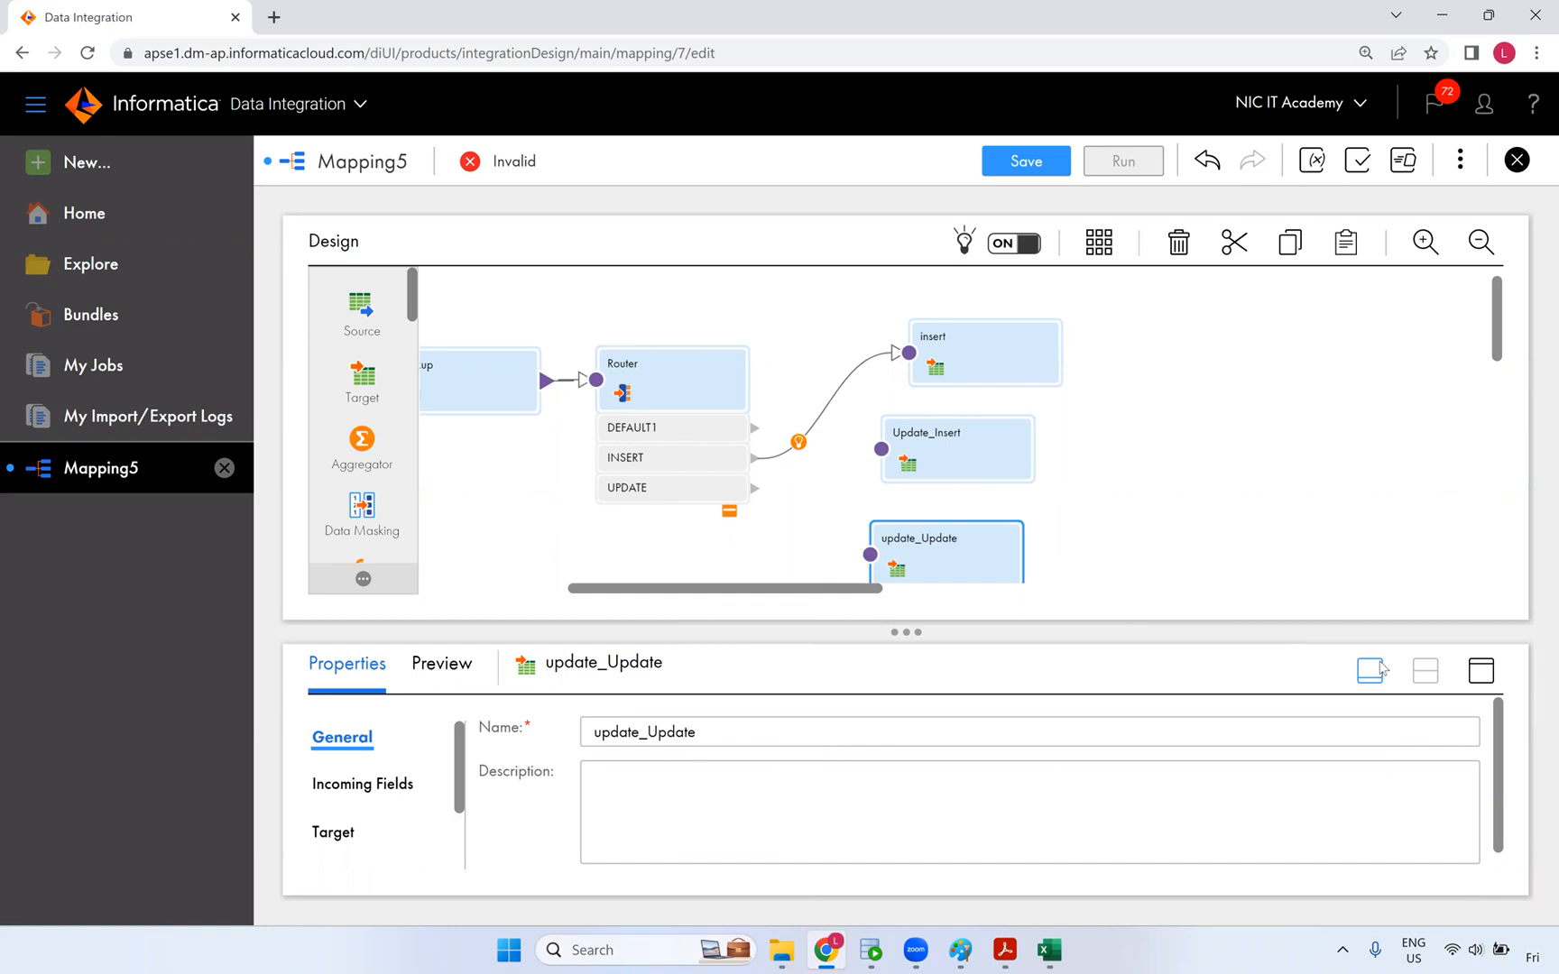
- Shift the Update_Insert and update_Update nodes right and show insert's properties enlarged
drag(962, 450, 991, 451)
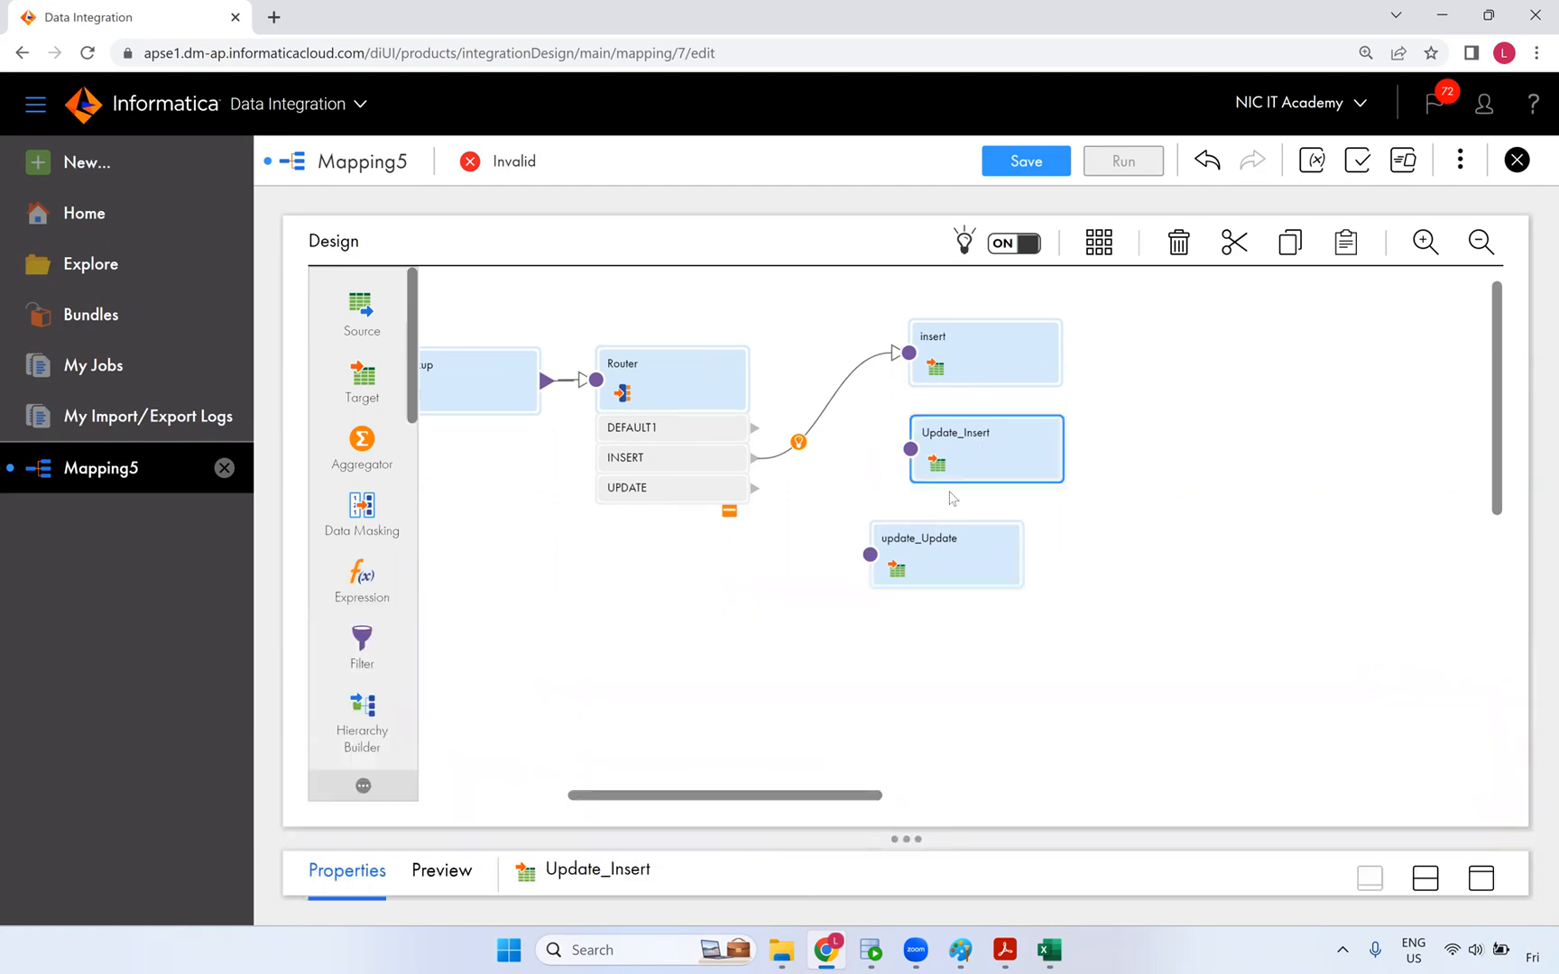
drag(948, 541, 998, 549)
click(950, 361)
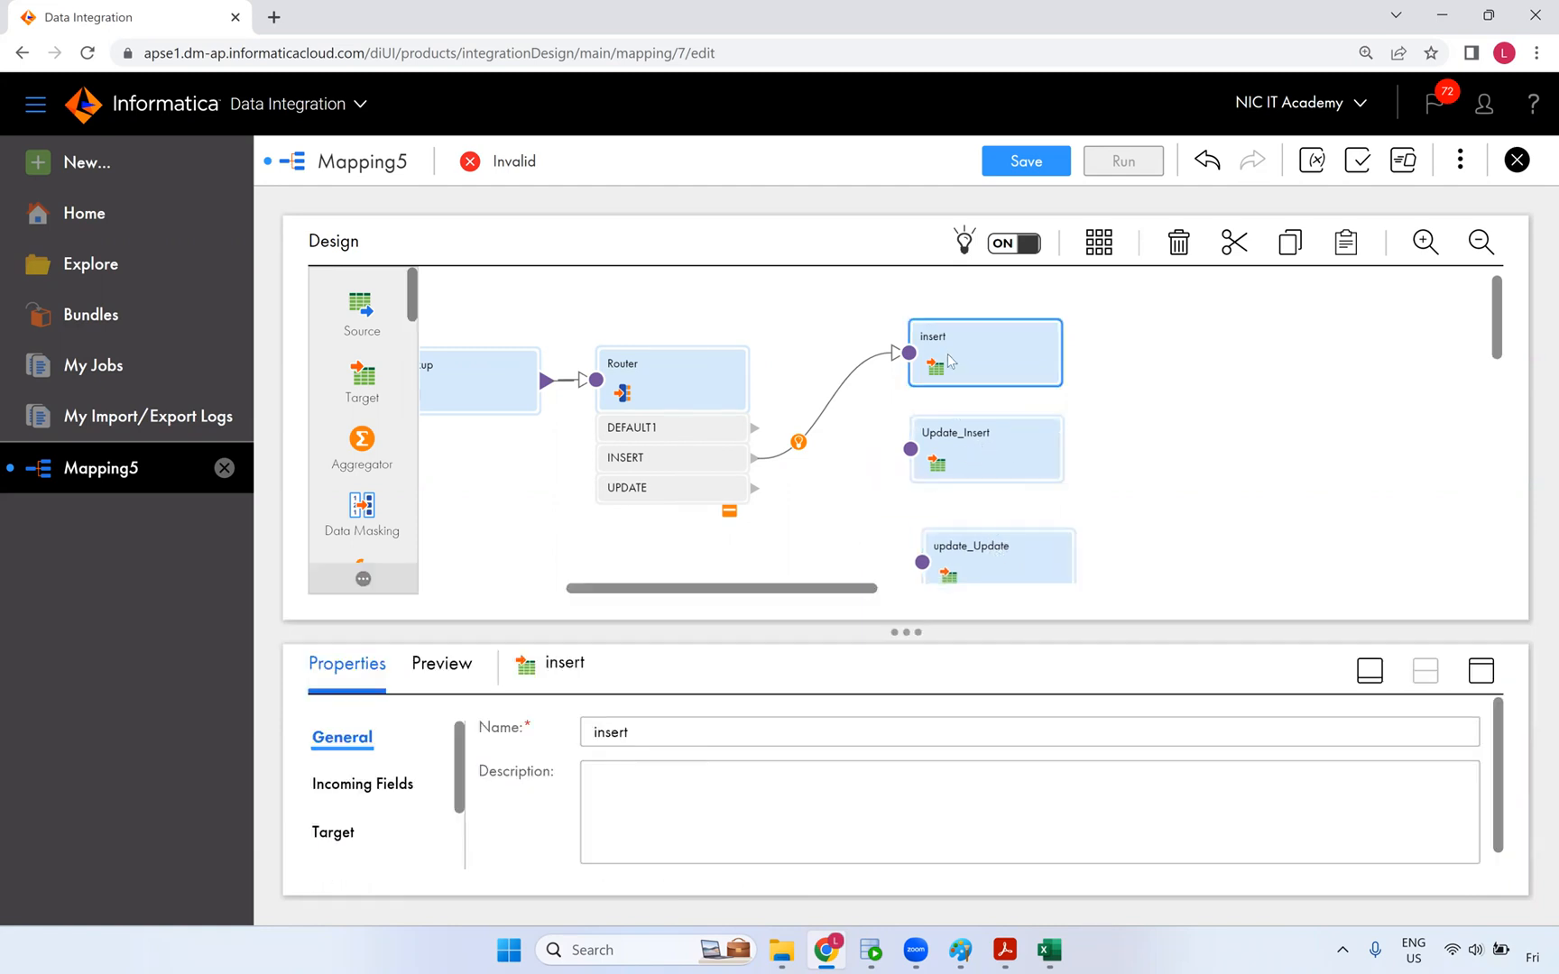
click(1480, 671)
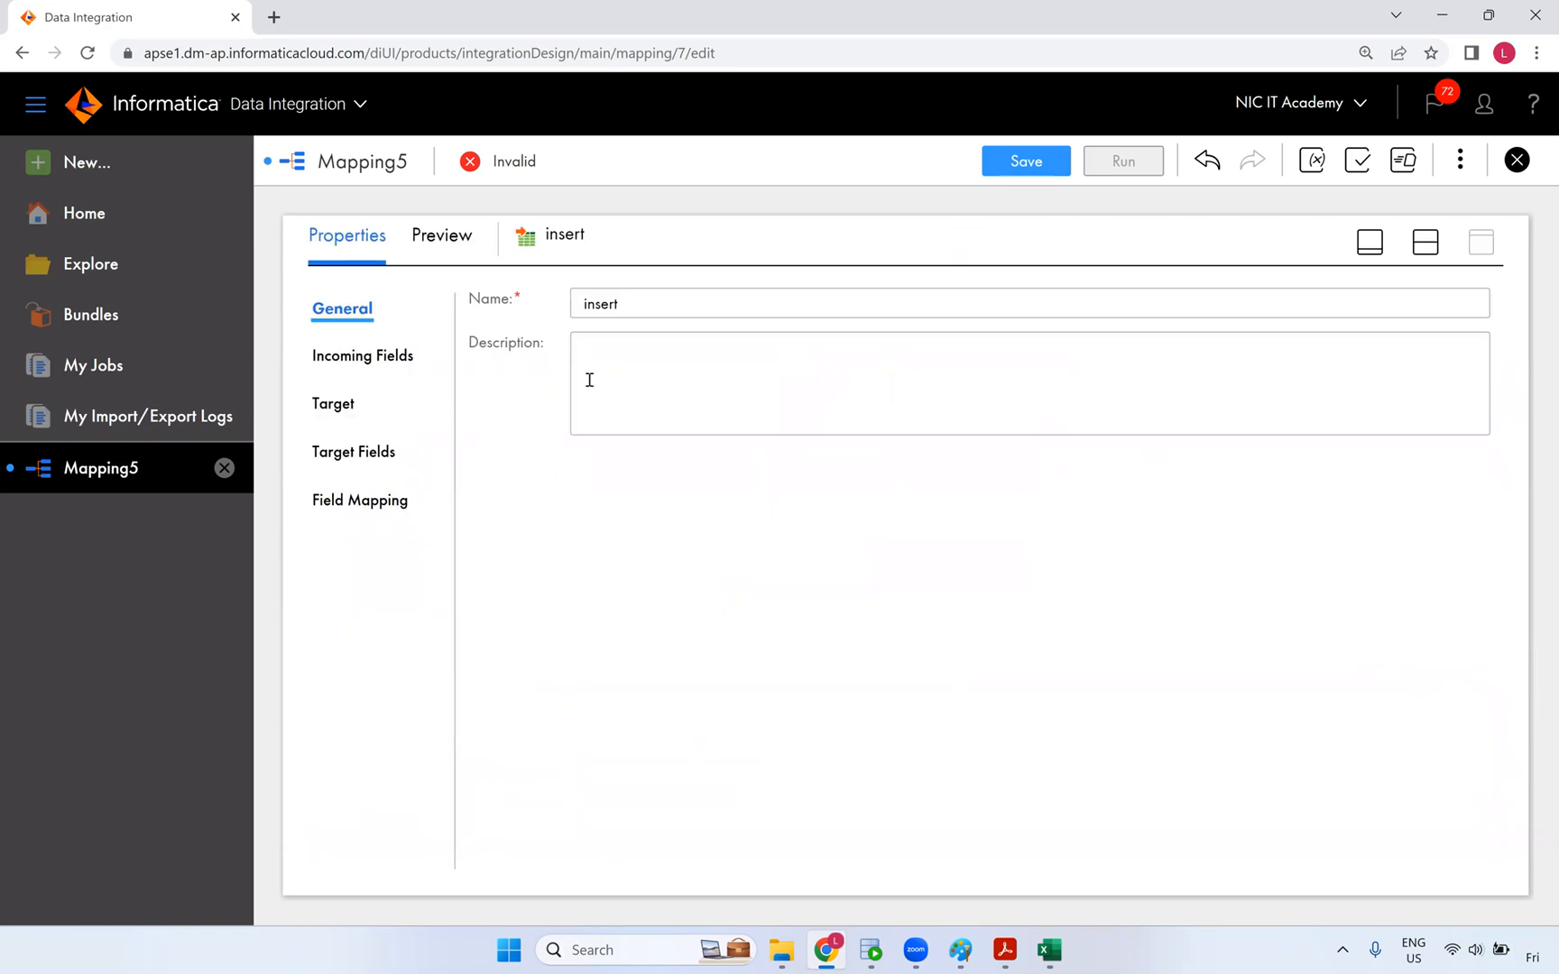
- On the insert target, map the src_ fields to CUST_ID, CUST_NAME, MOBILE_NO, CITY, EFF_DATE, END_DATE and MD5_CHECKSUM
click(349, 407)
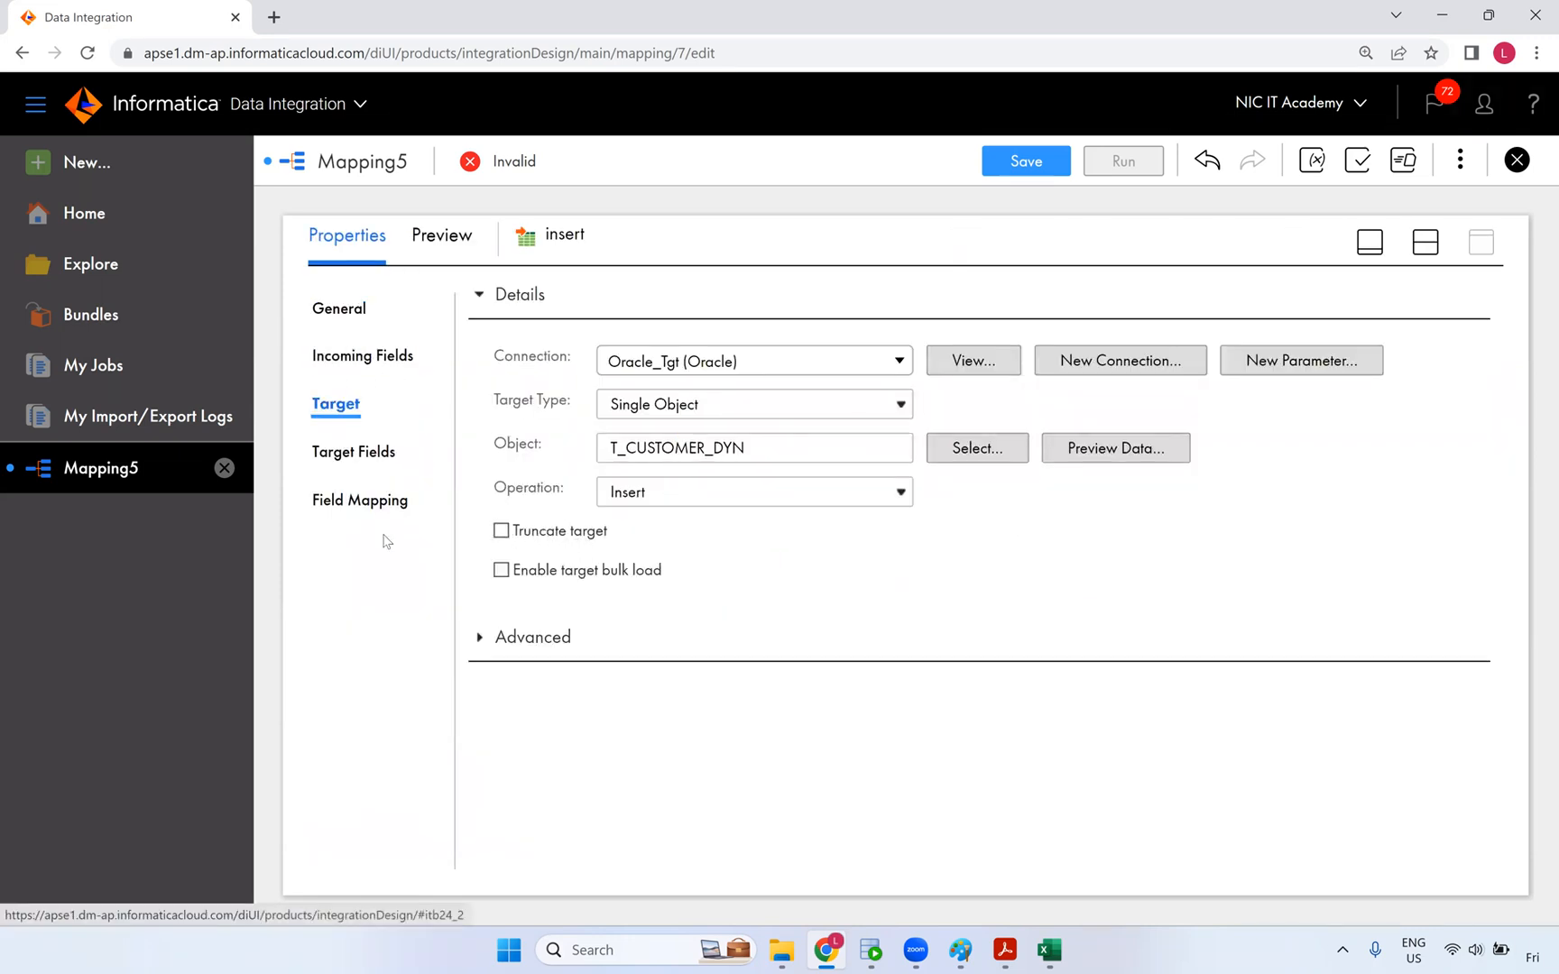
click(365, 500)
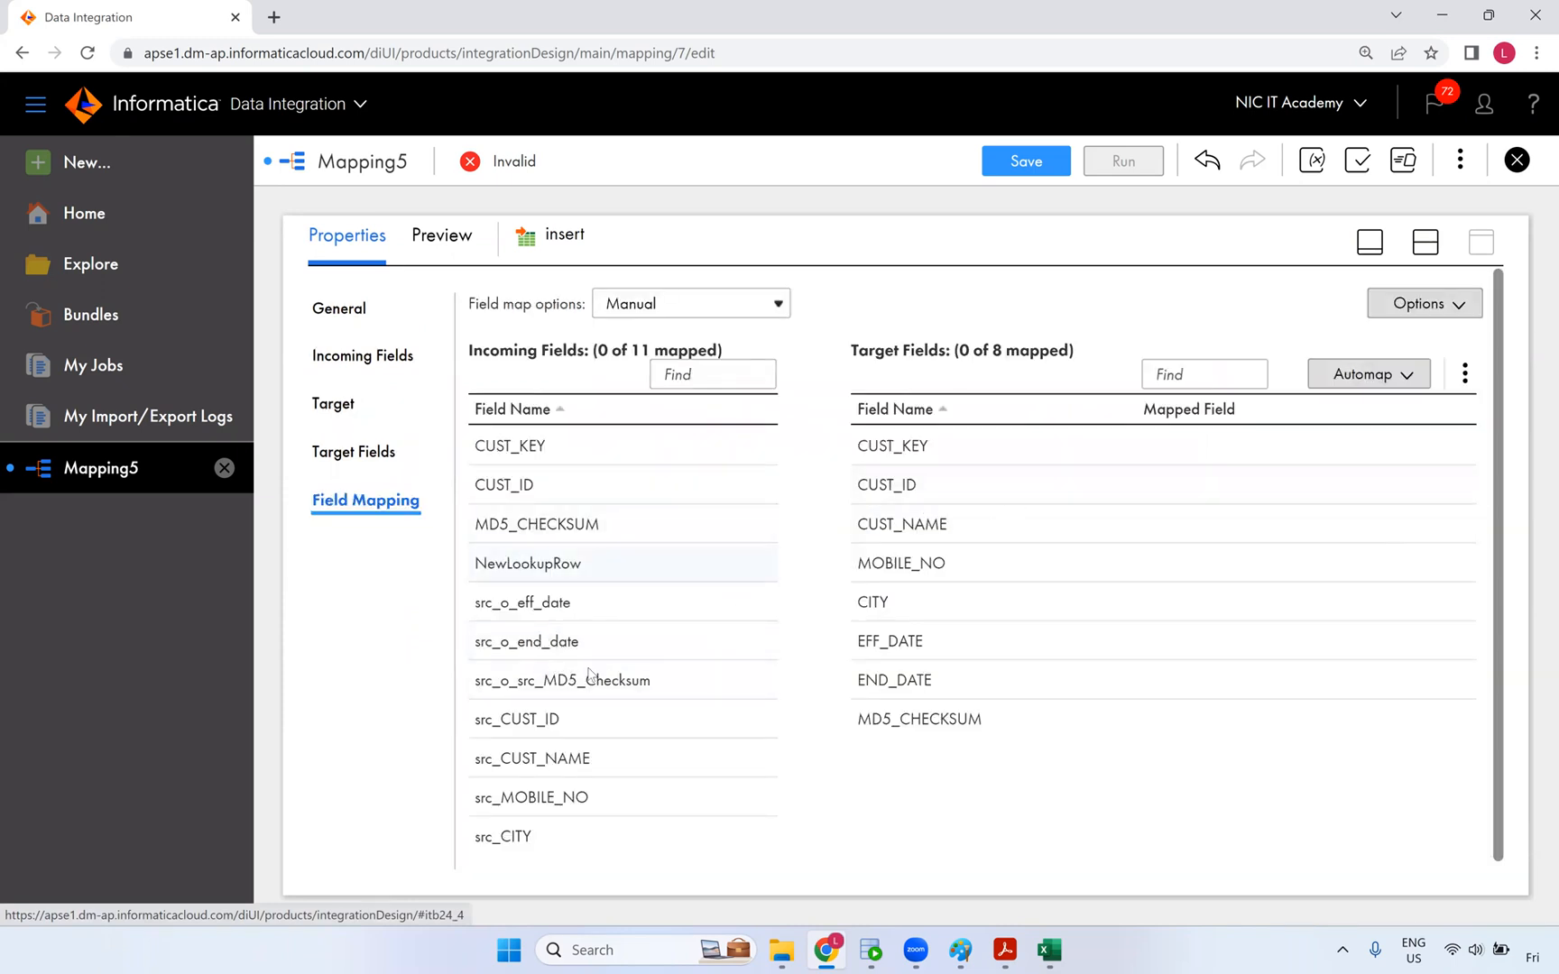
drag(520, 726, 1018, 473)
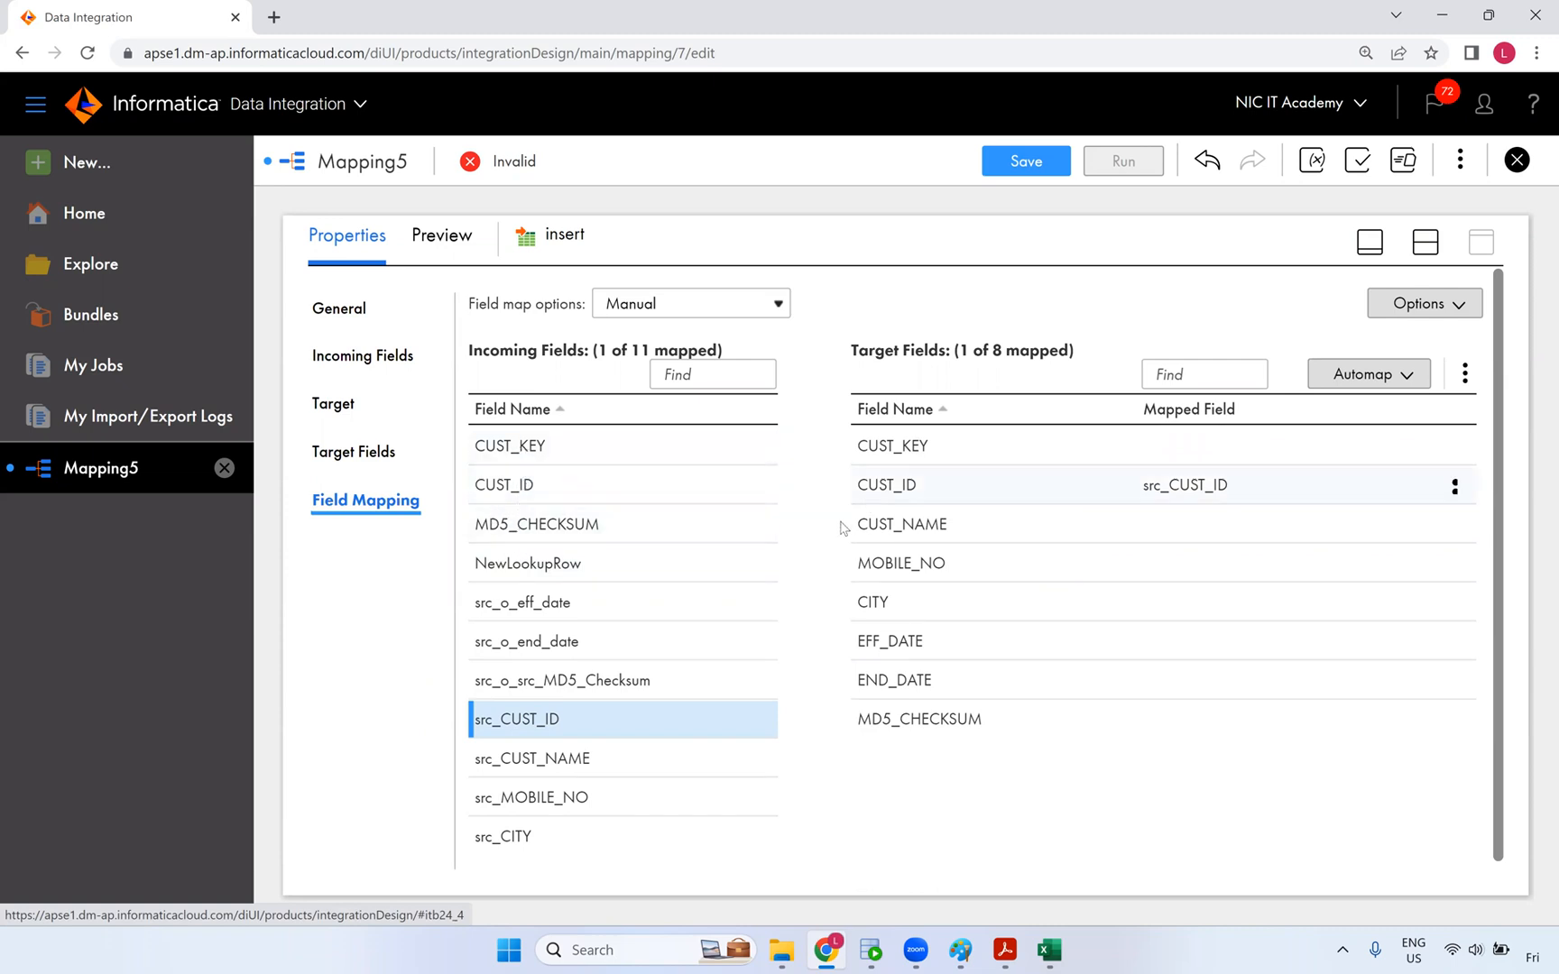
drag(656, 754, 999, 527)
drag(530, 797, 961, 564)
drag(502, 837, 984, 602)
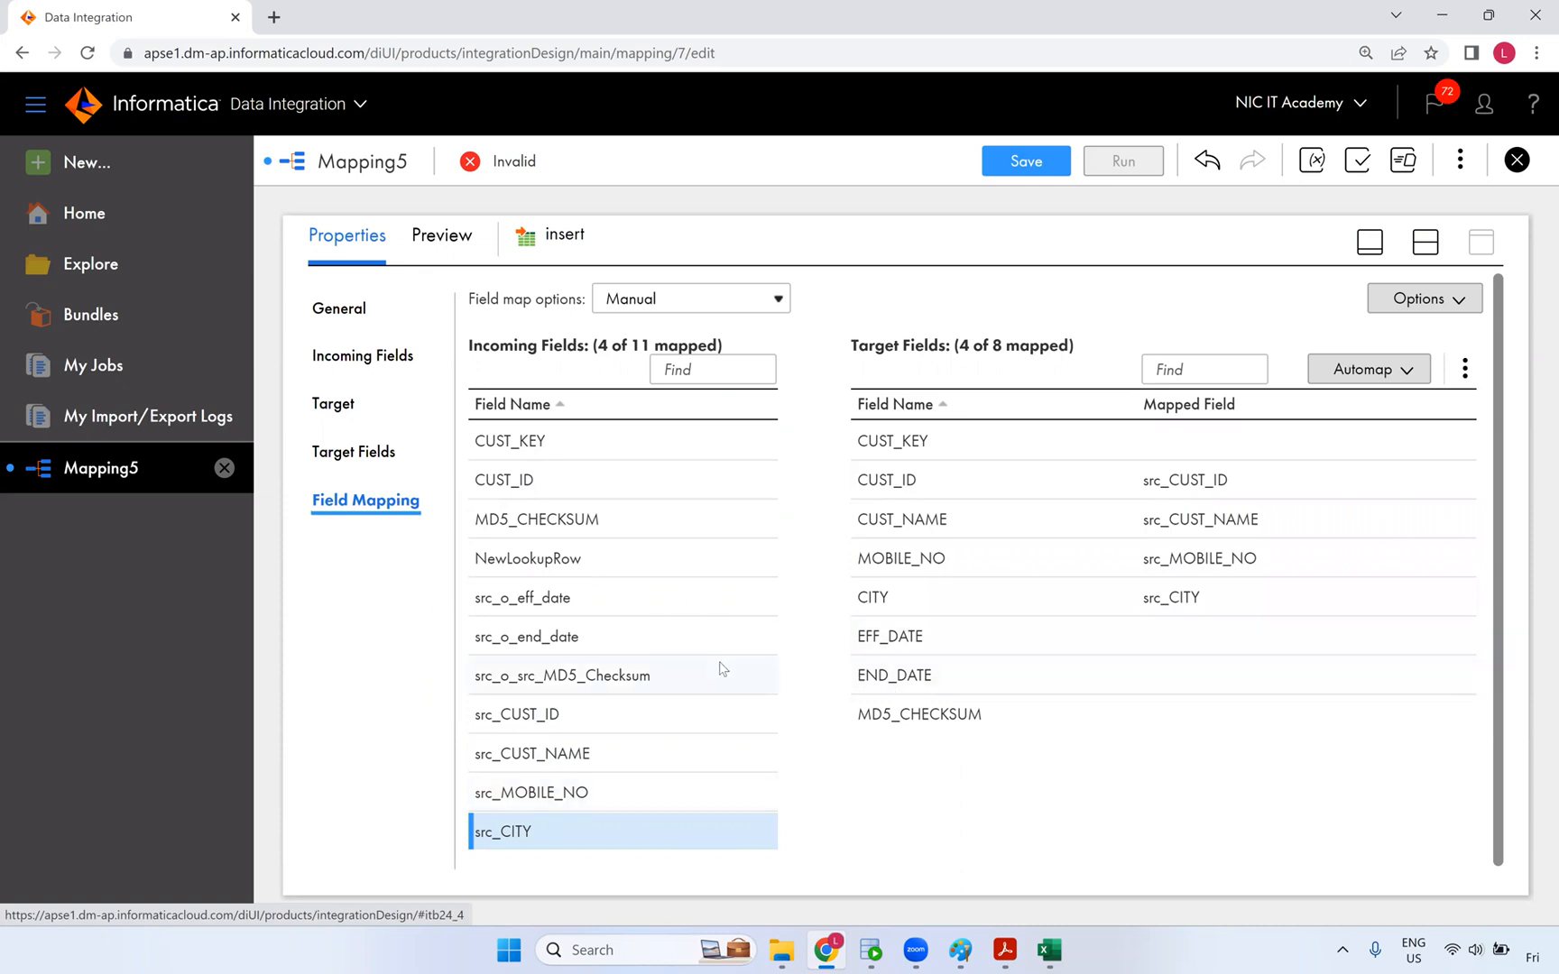
drag(557, 600, 902, 642)
drag(553, 637, 834, 672)
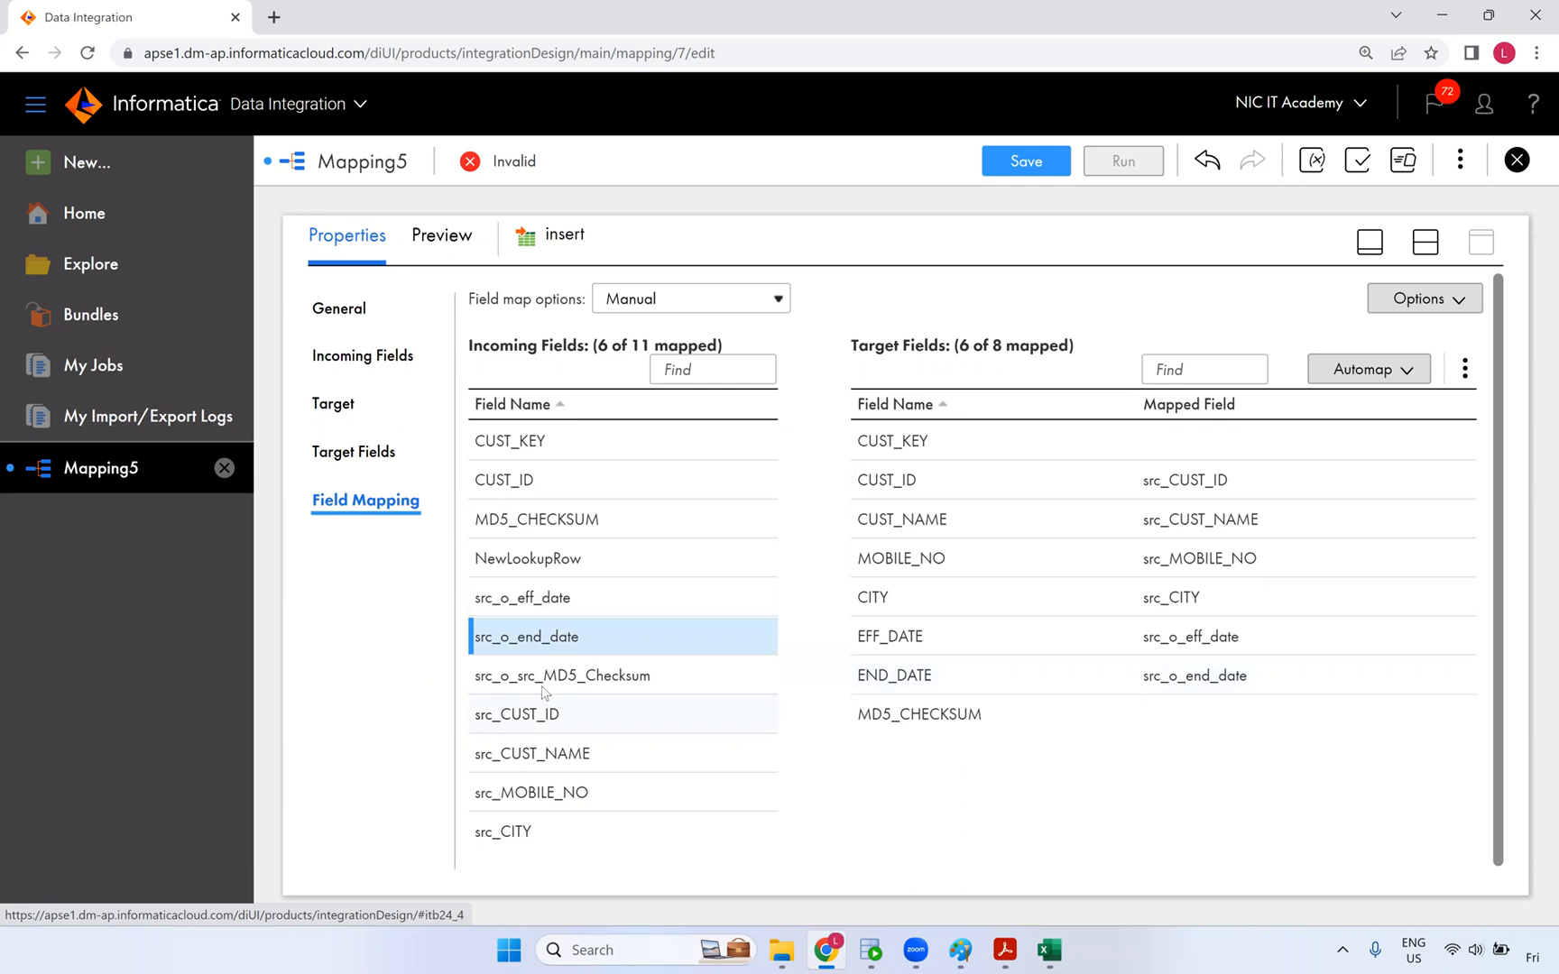
drag(559, 676, 1055, 713)
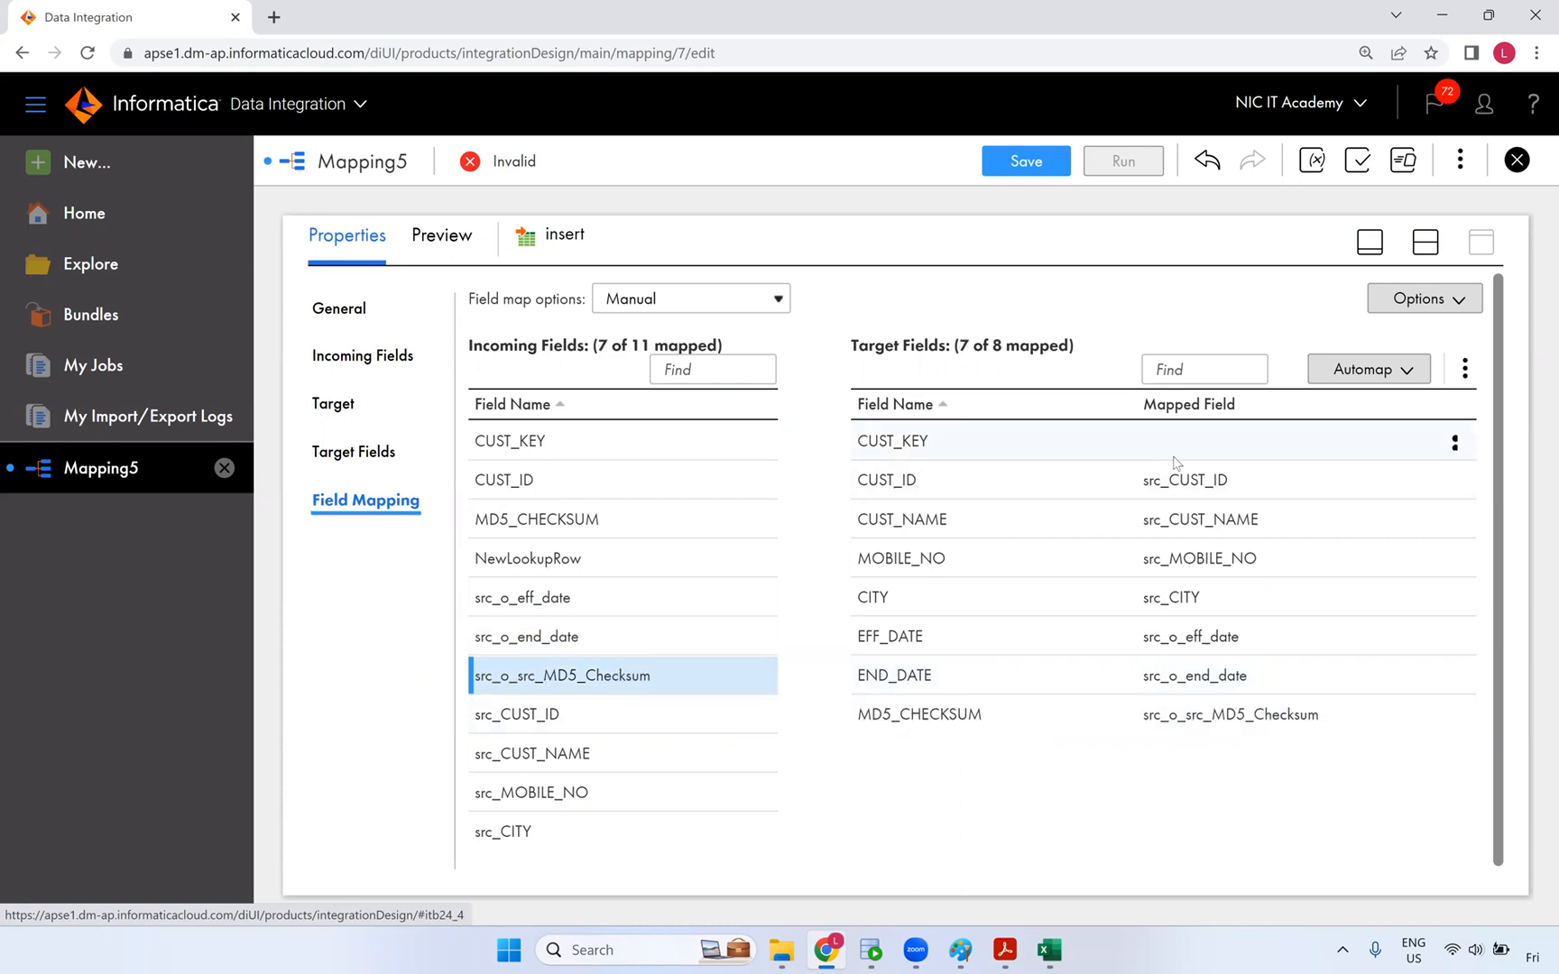
- Restore the canvas above the properties and nudge the insert and Update_Insert targets right
click(1426, 242)
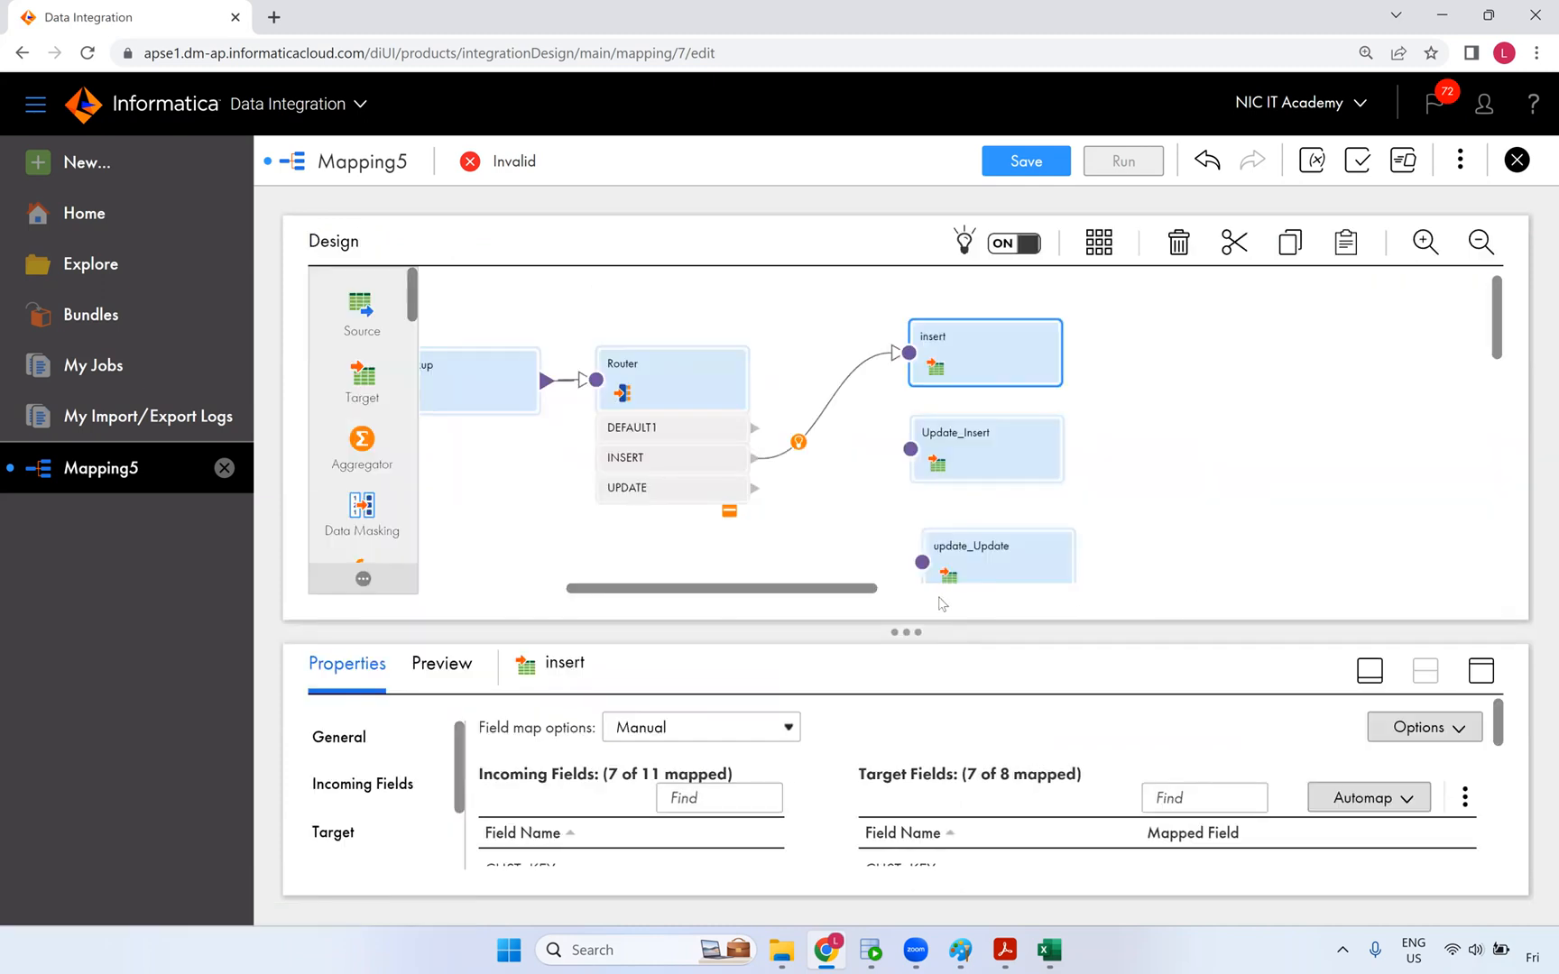
mouse_move(848, 591)
mouse_down()
mouse_move(724, 590)
mouse_move(821, 591)
mouse_up()
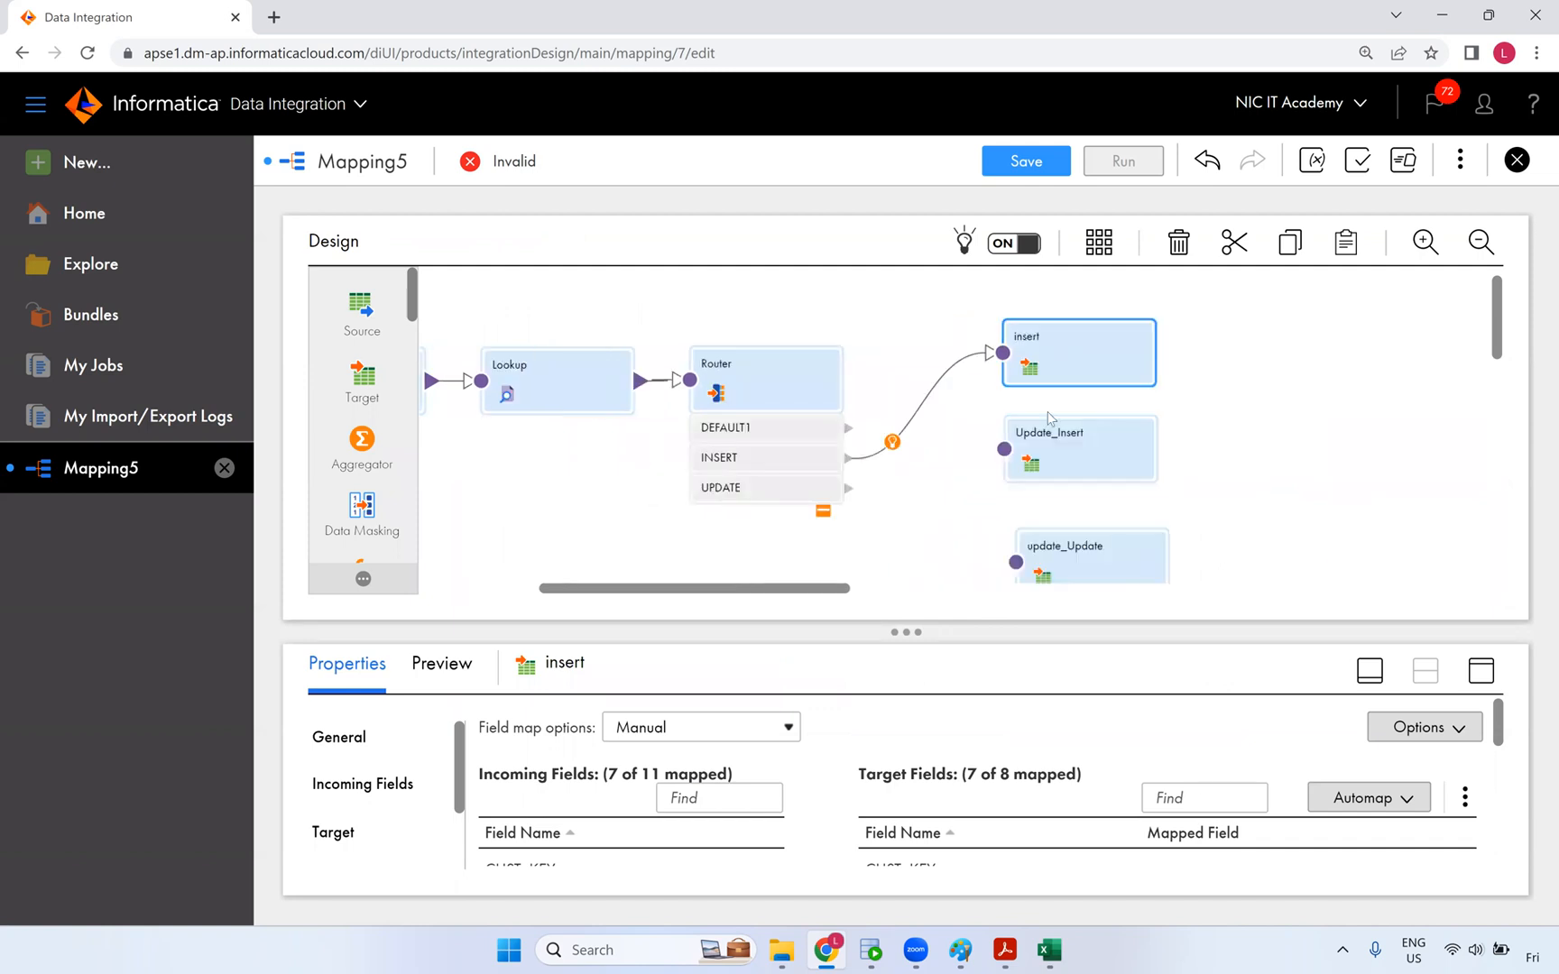
drag(1114, 361, 1142, 372)
drag(1079, 476, 1120, 481)
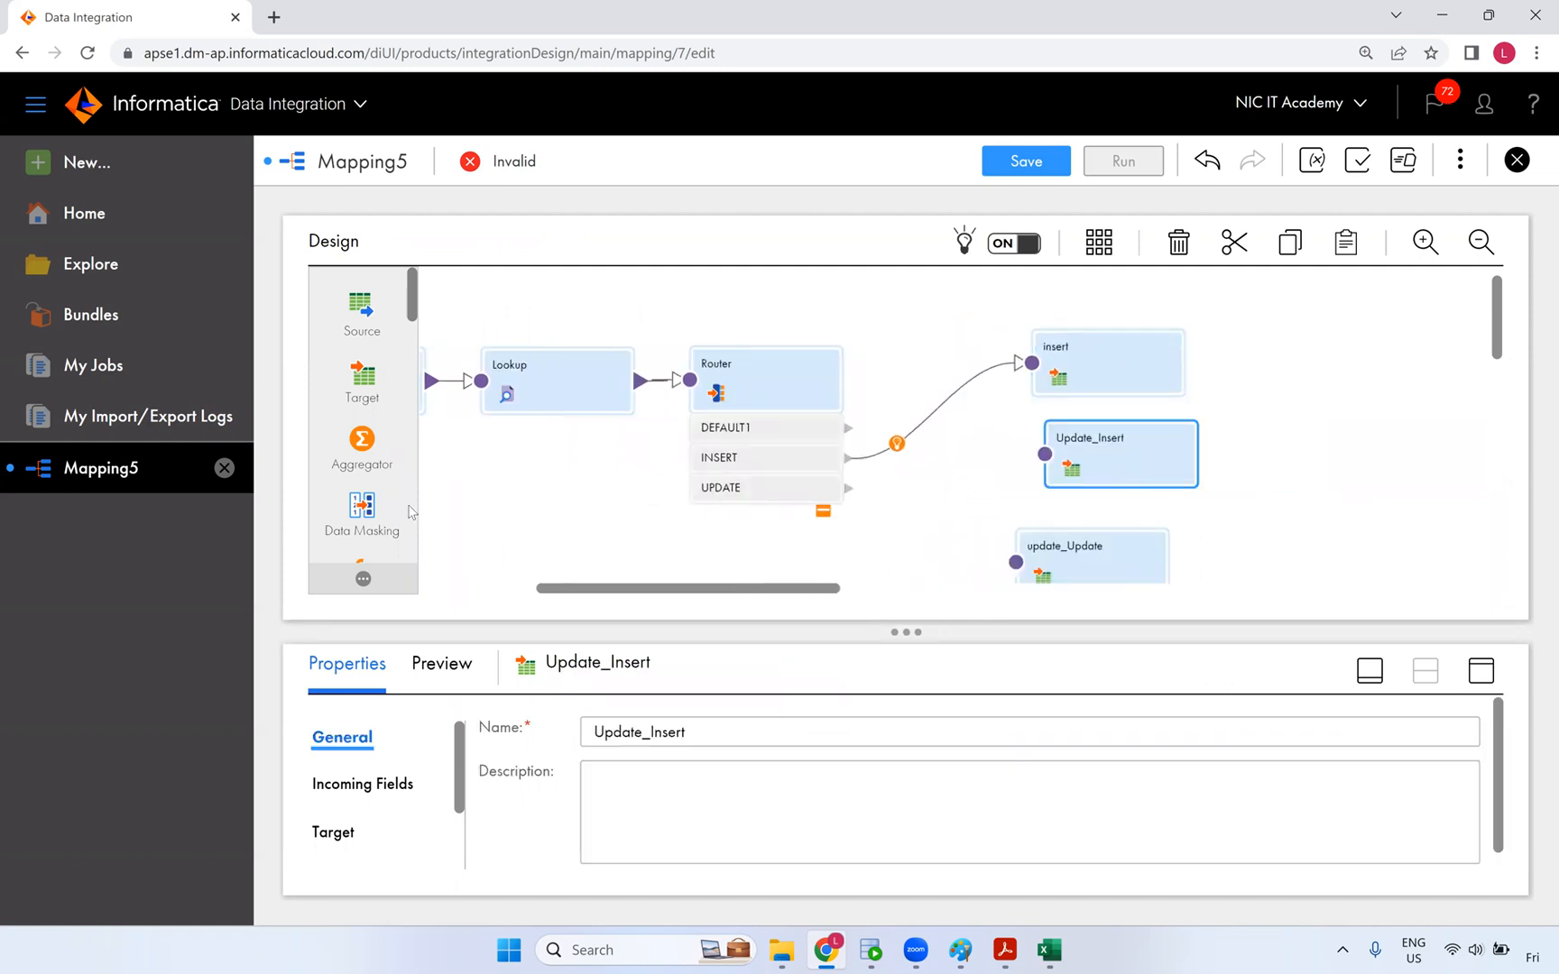
scroll(372, 521, down, 3)
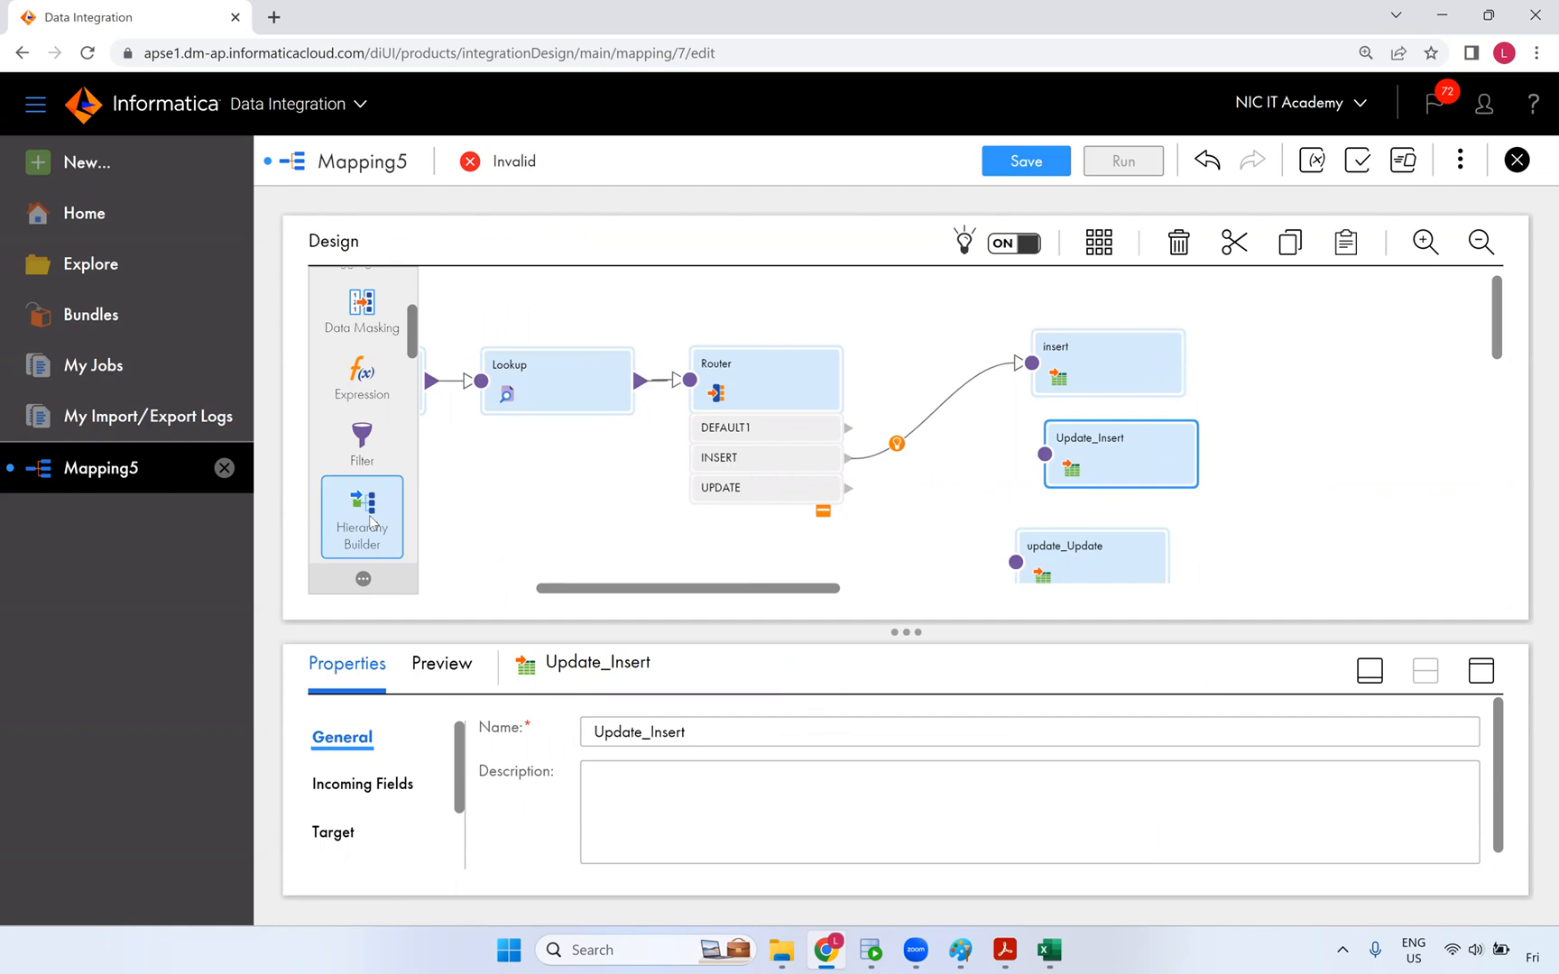
scroll(372, 528, down, 5)
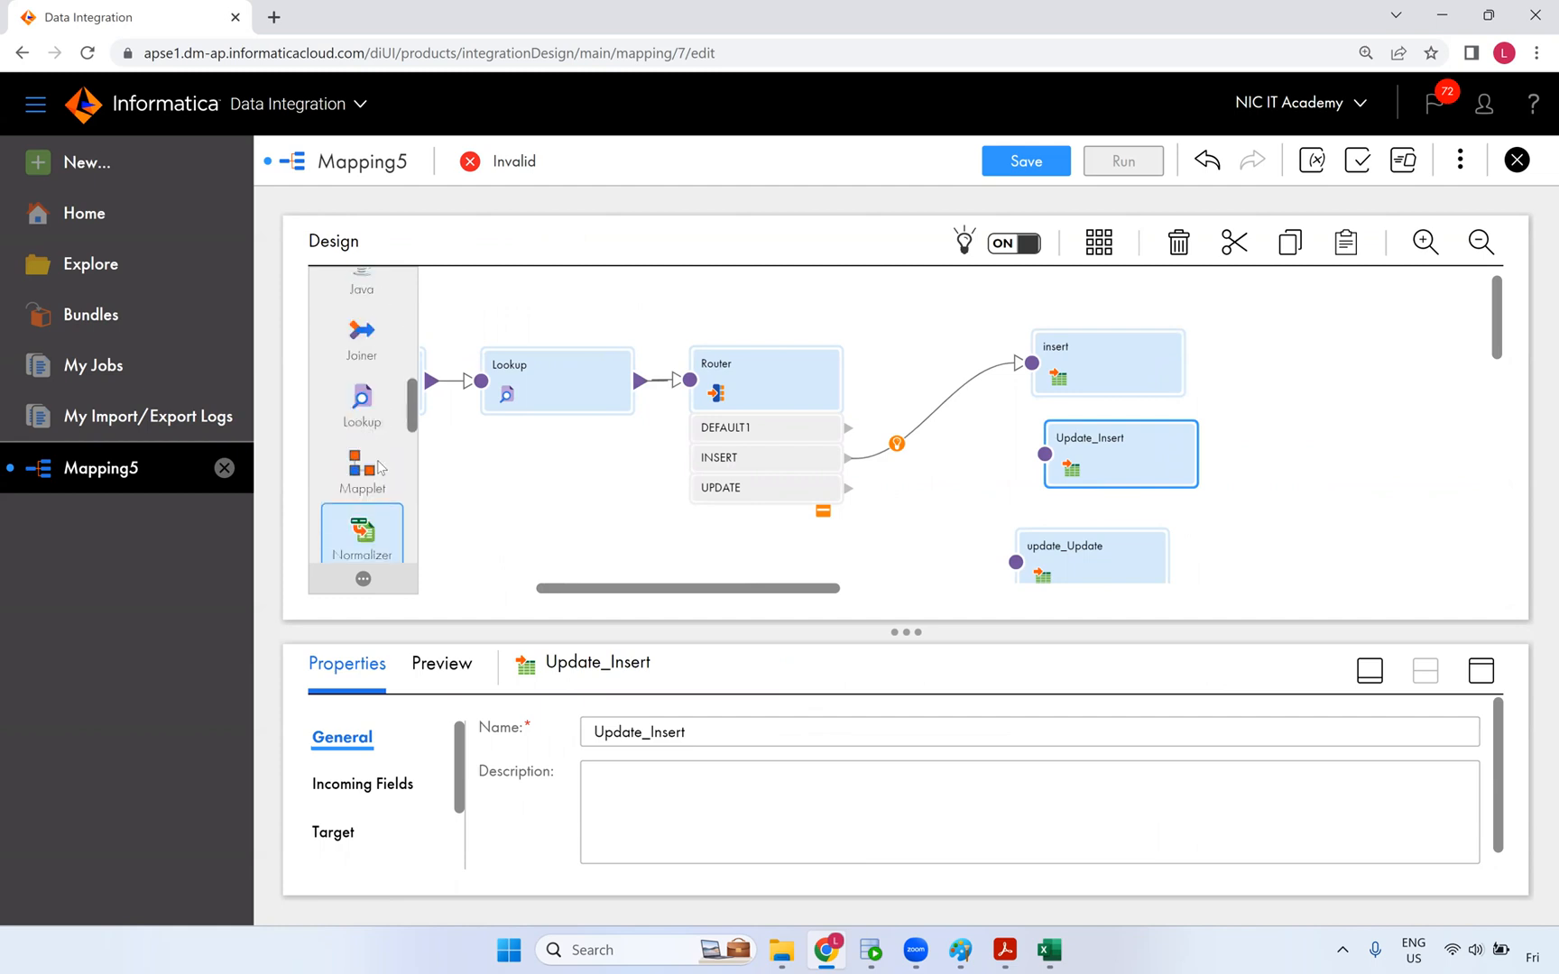
- Drop a Sequence transformation on the canvas, disable its incoming fields, and link it to insert
scroll(365, 519, down, 3)
drag(362, 432, 1042, 318)
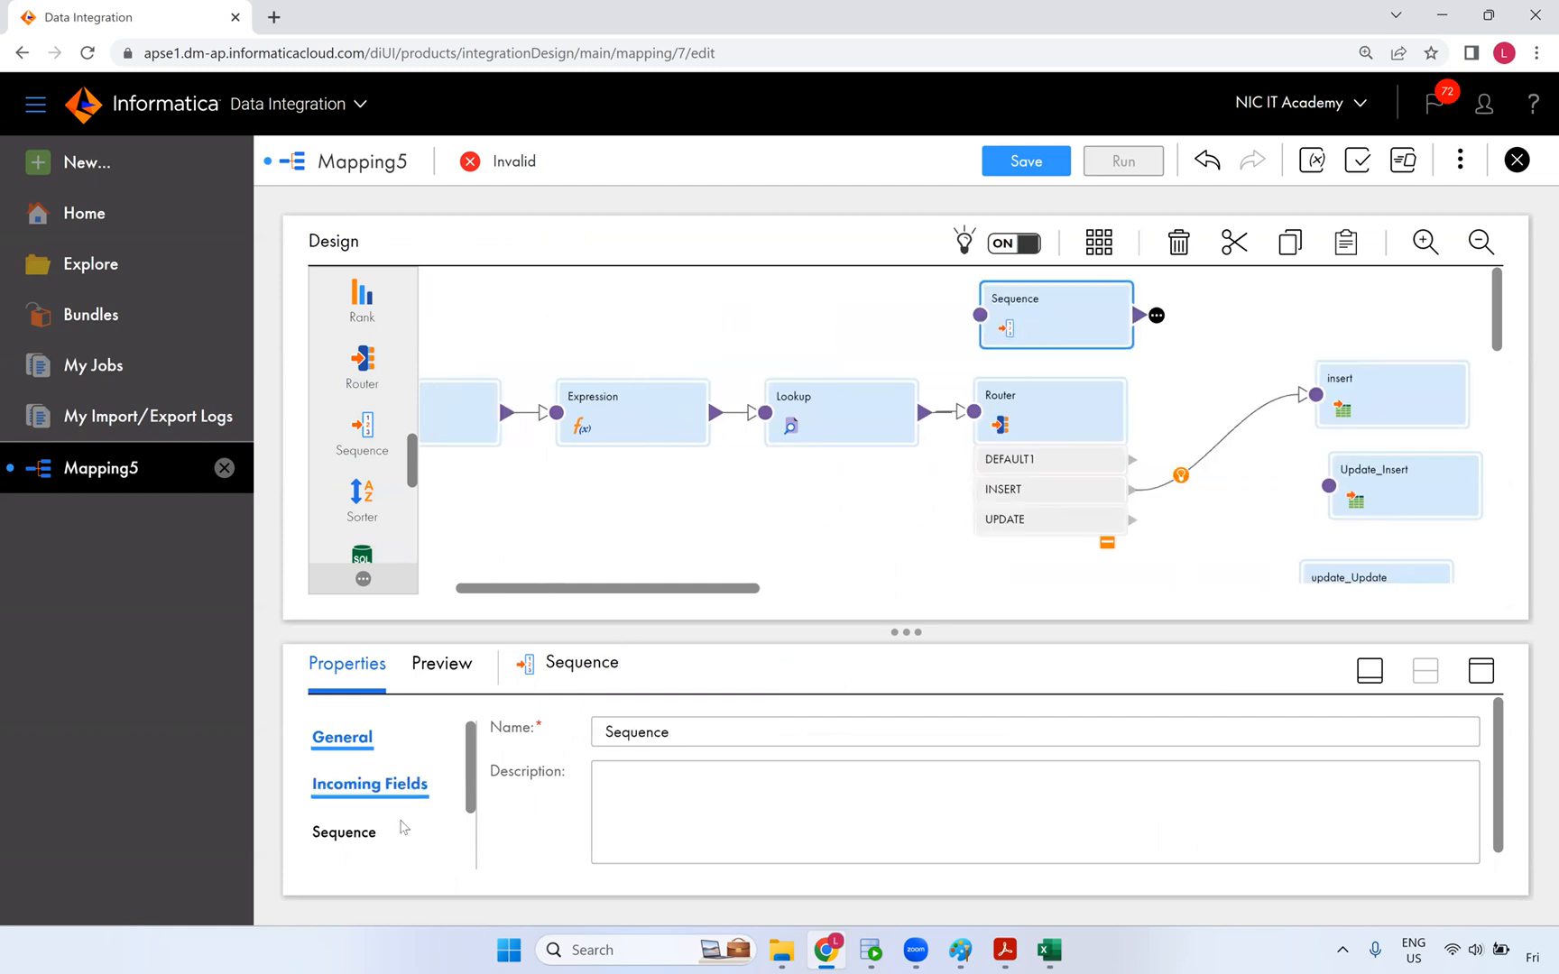
scroll(375, 837, down, 1)
click(362, 794)
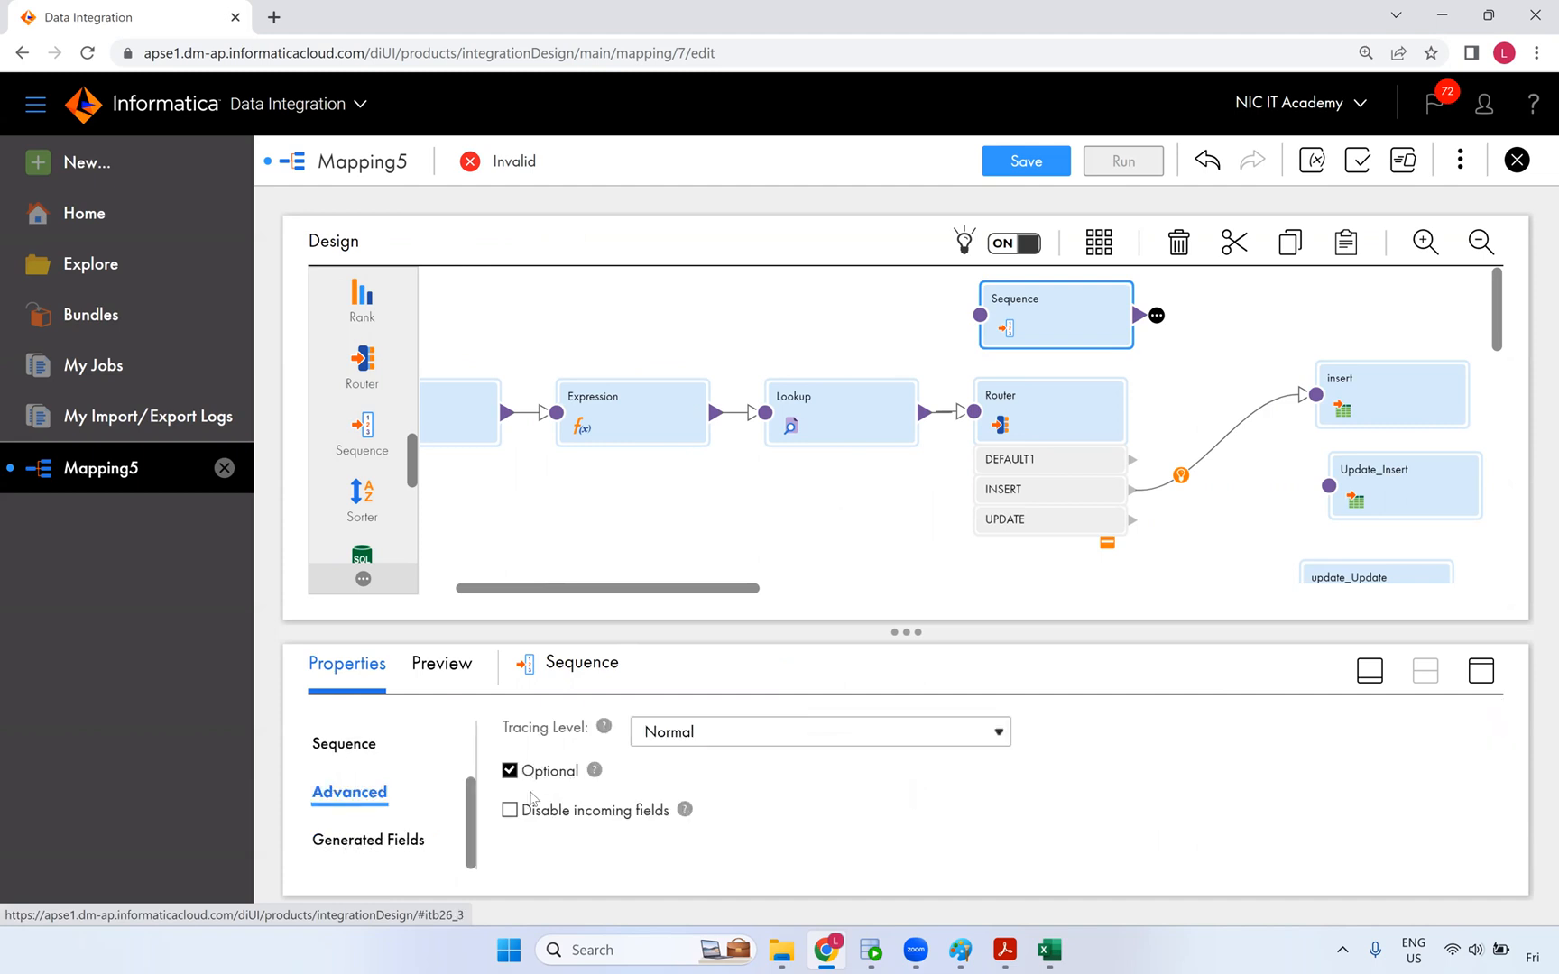
click(510, 811)
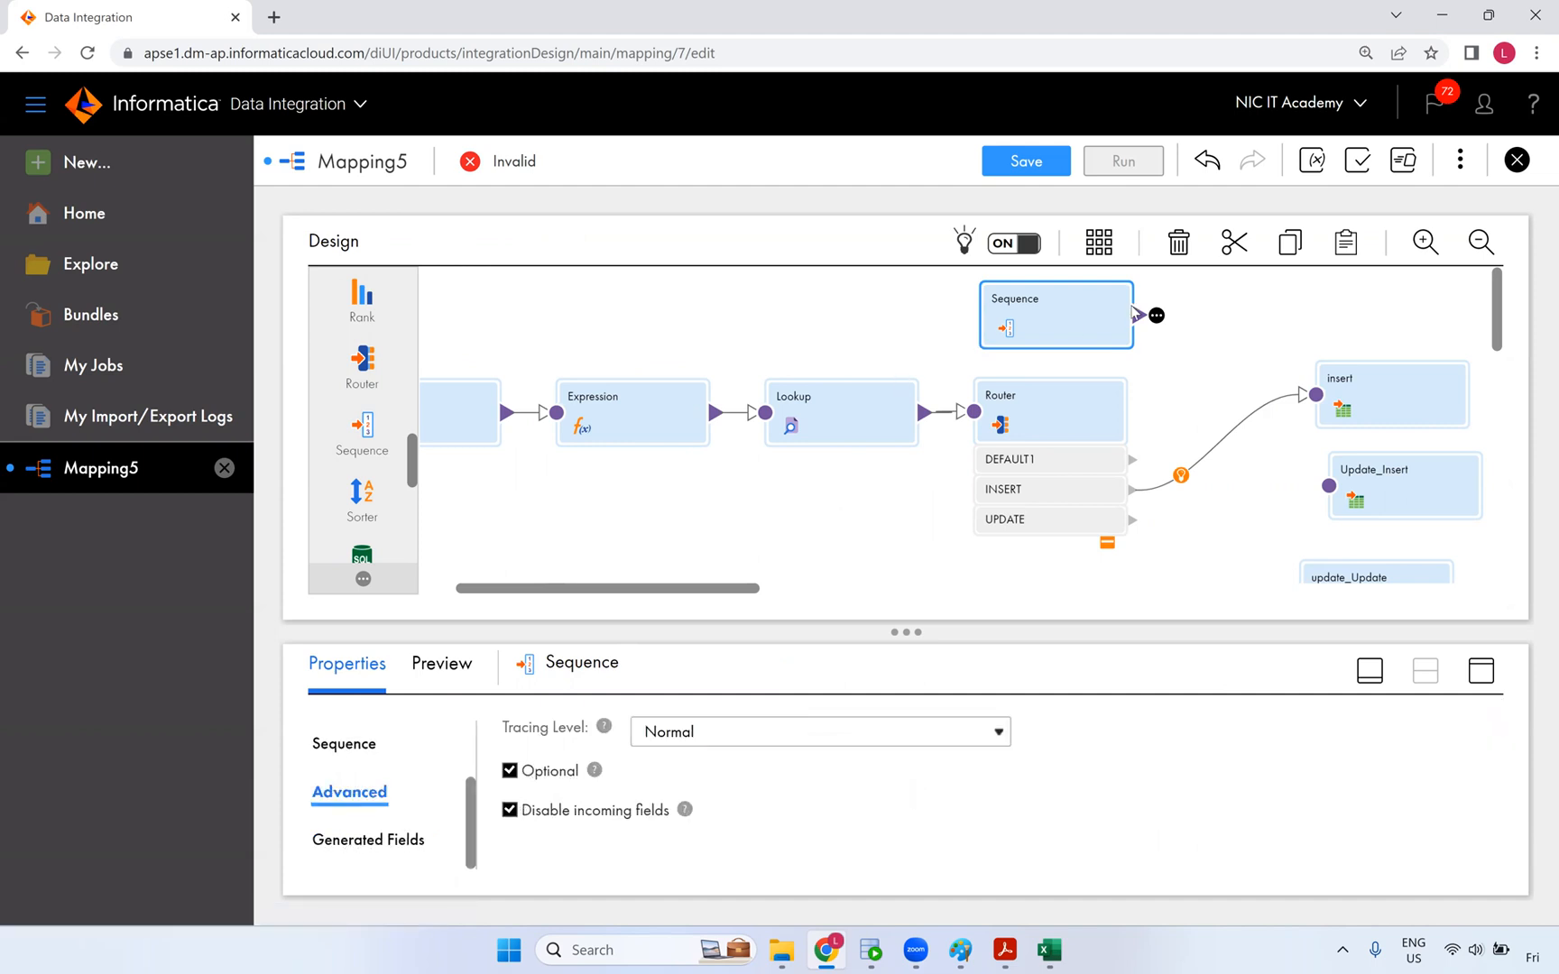
drag(1157, 315, 1316, 394)
- Map the Sequence's NEXTVAL onto the insert target's CUST_KEY field
click(1395, 405)
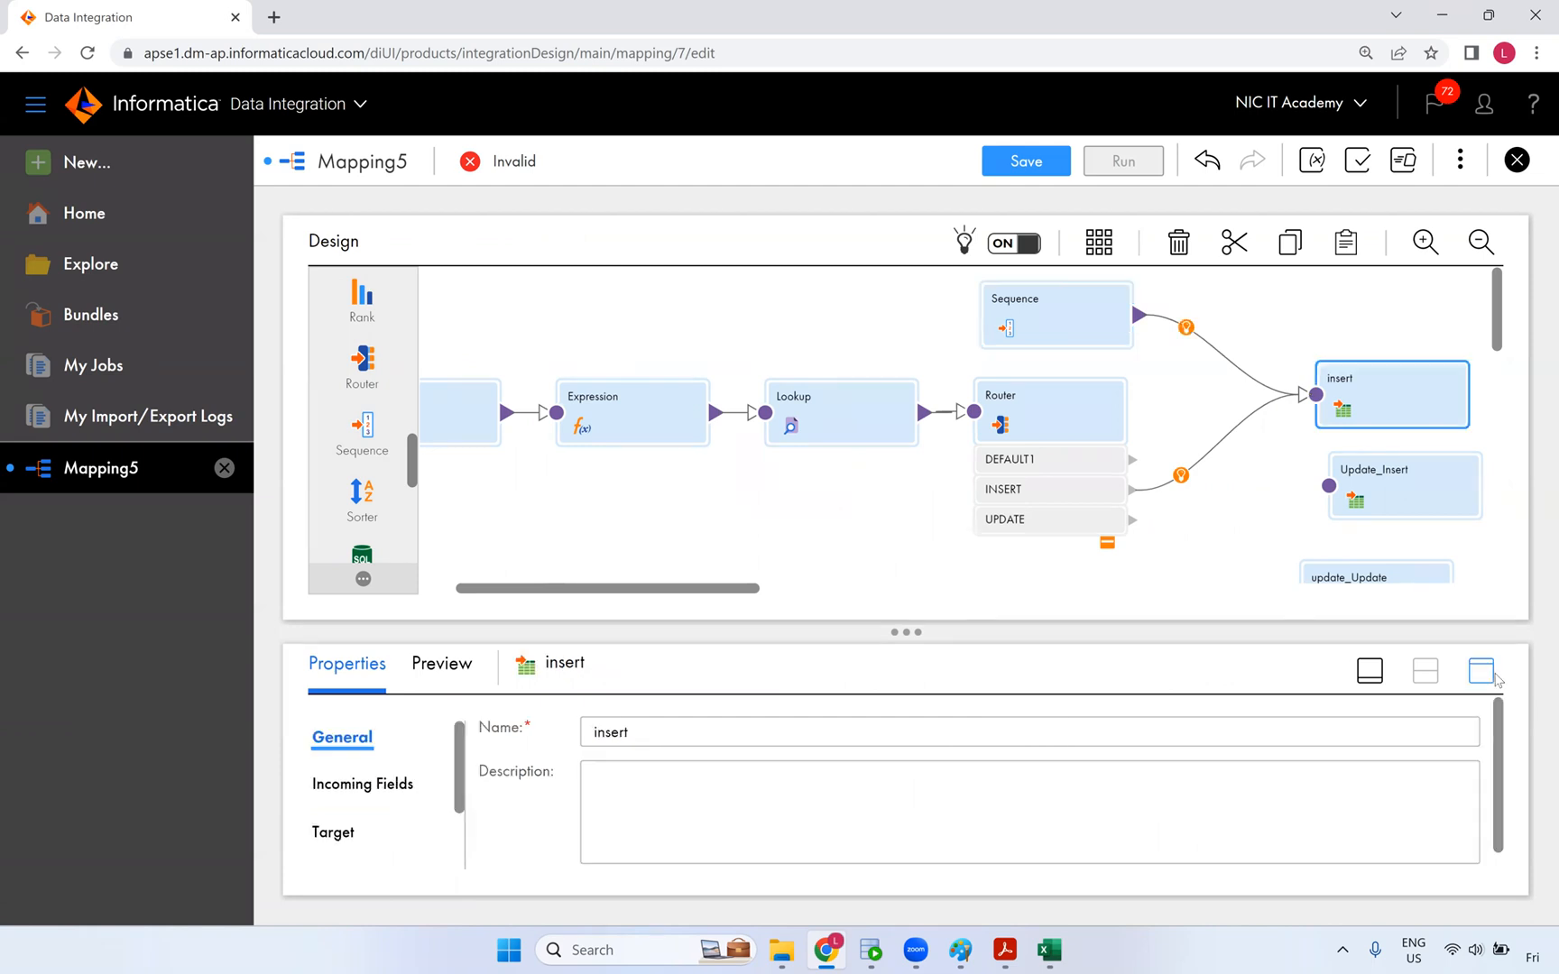
click(366, 500)
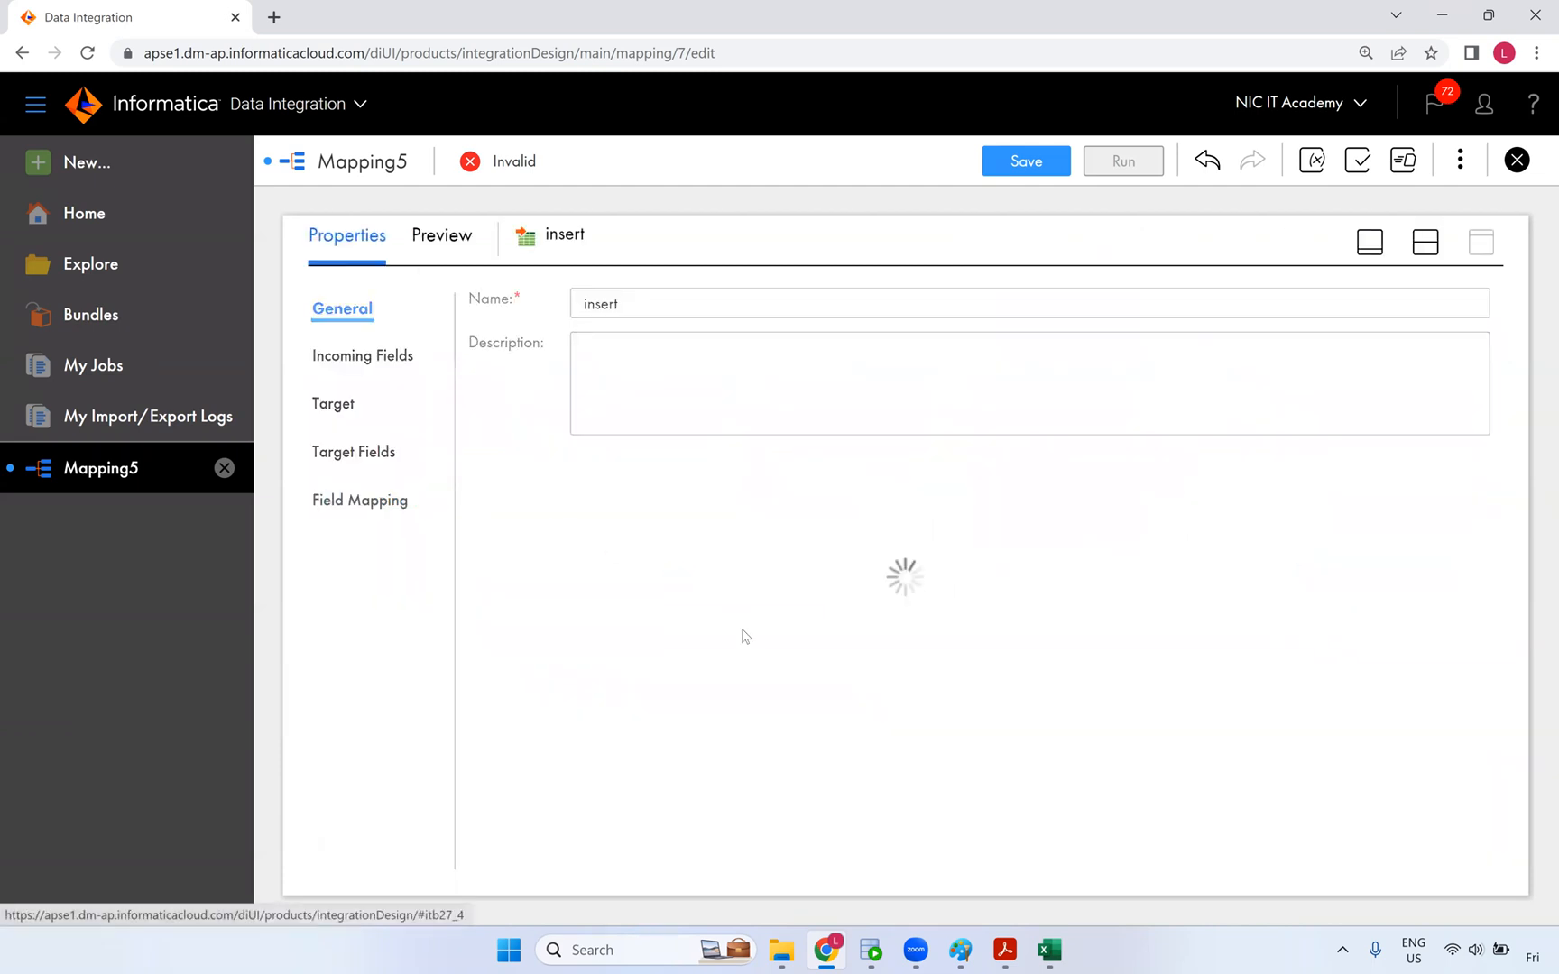
scroll(631, 703, down, 2)
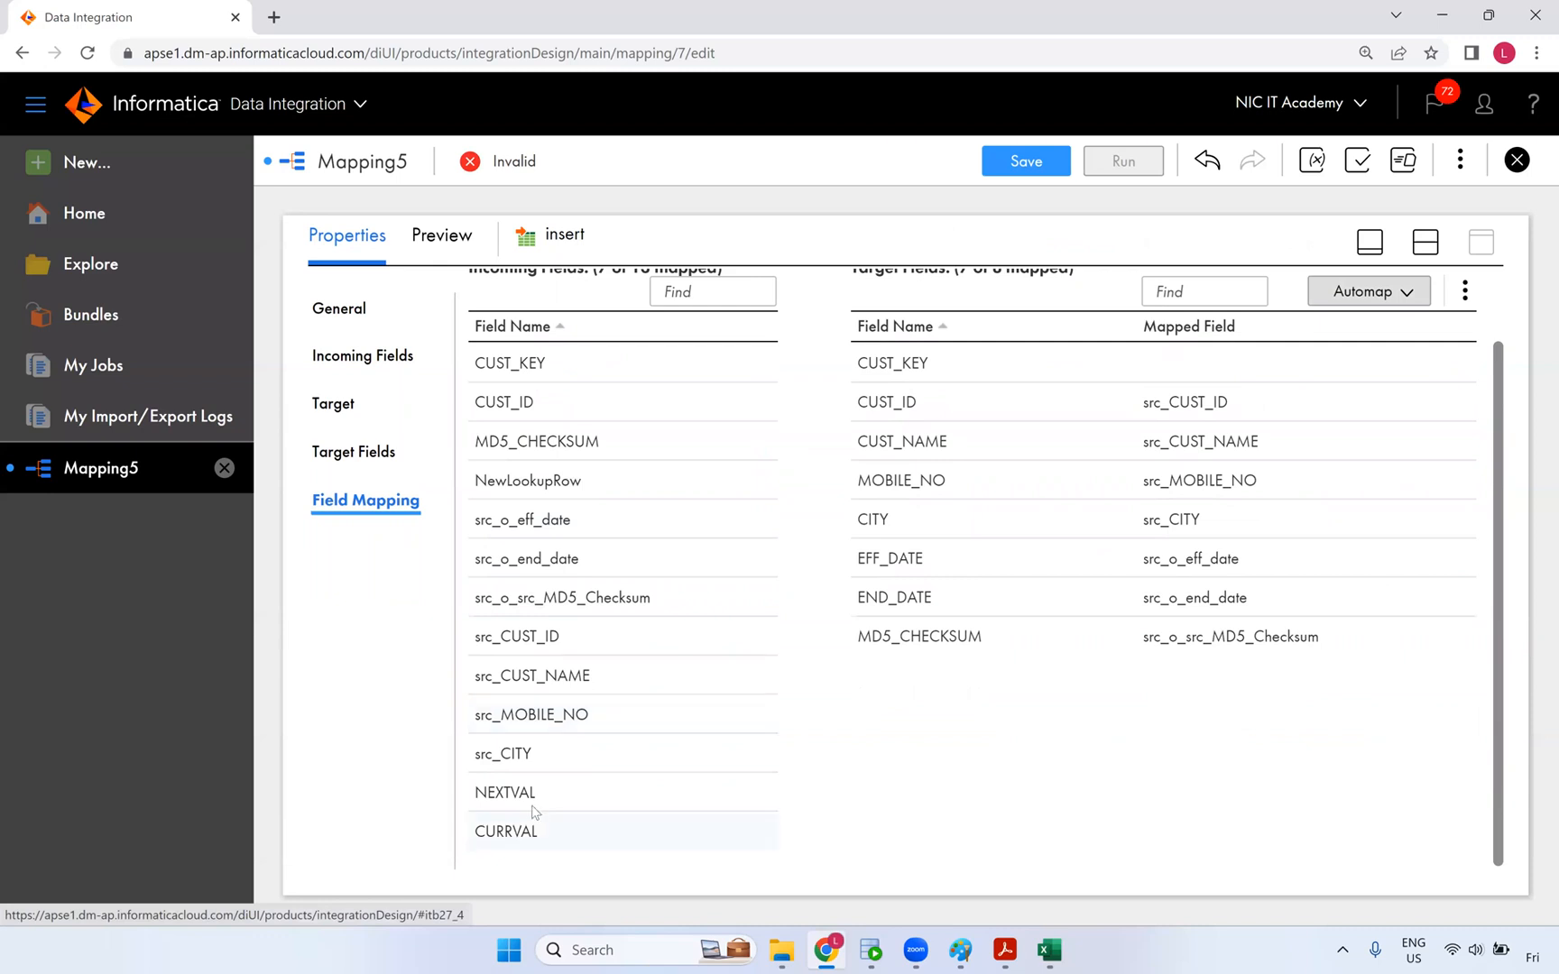
drag(697, 803, 1042, 372)
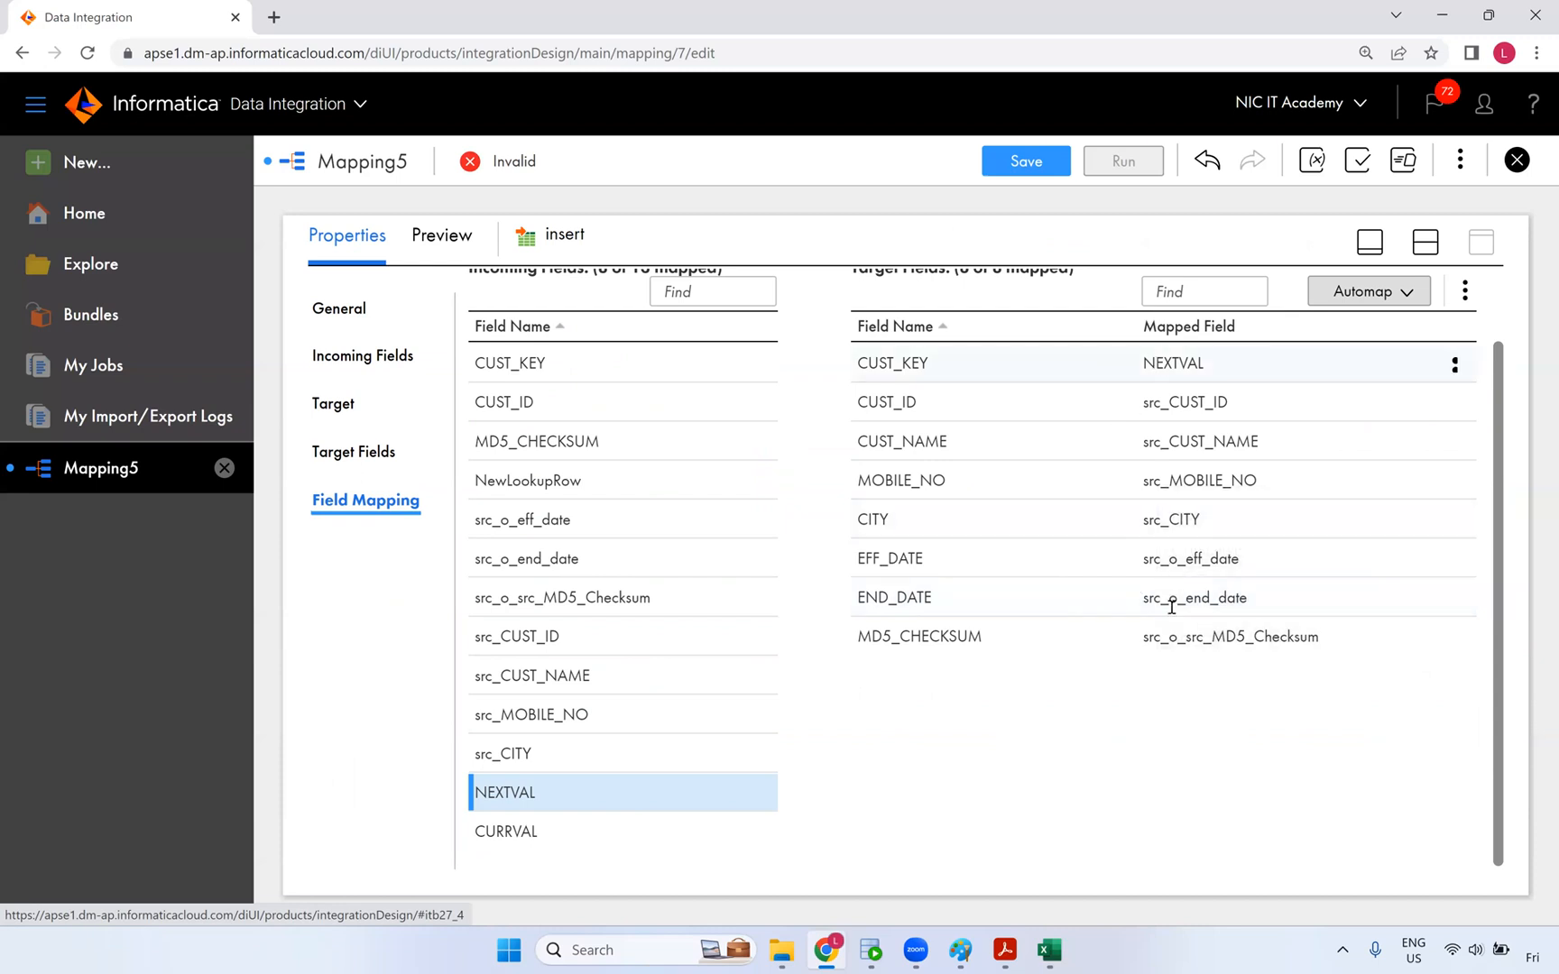
click(1425, 242)
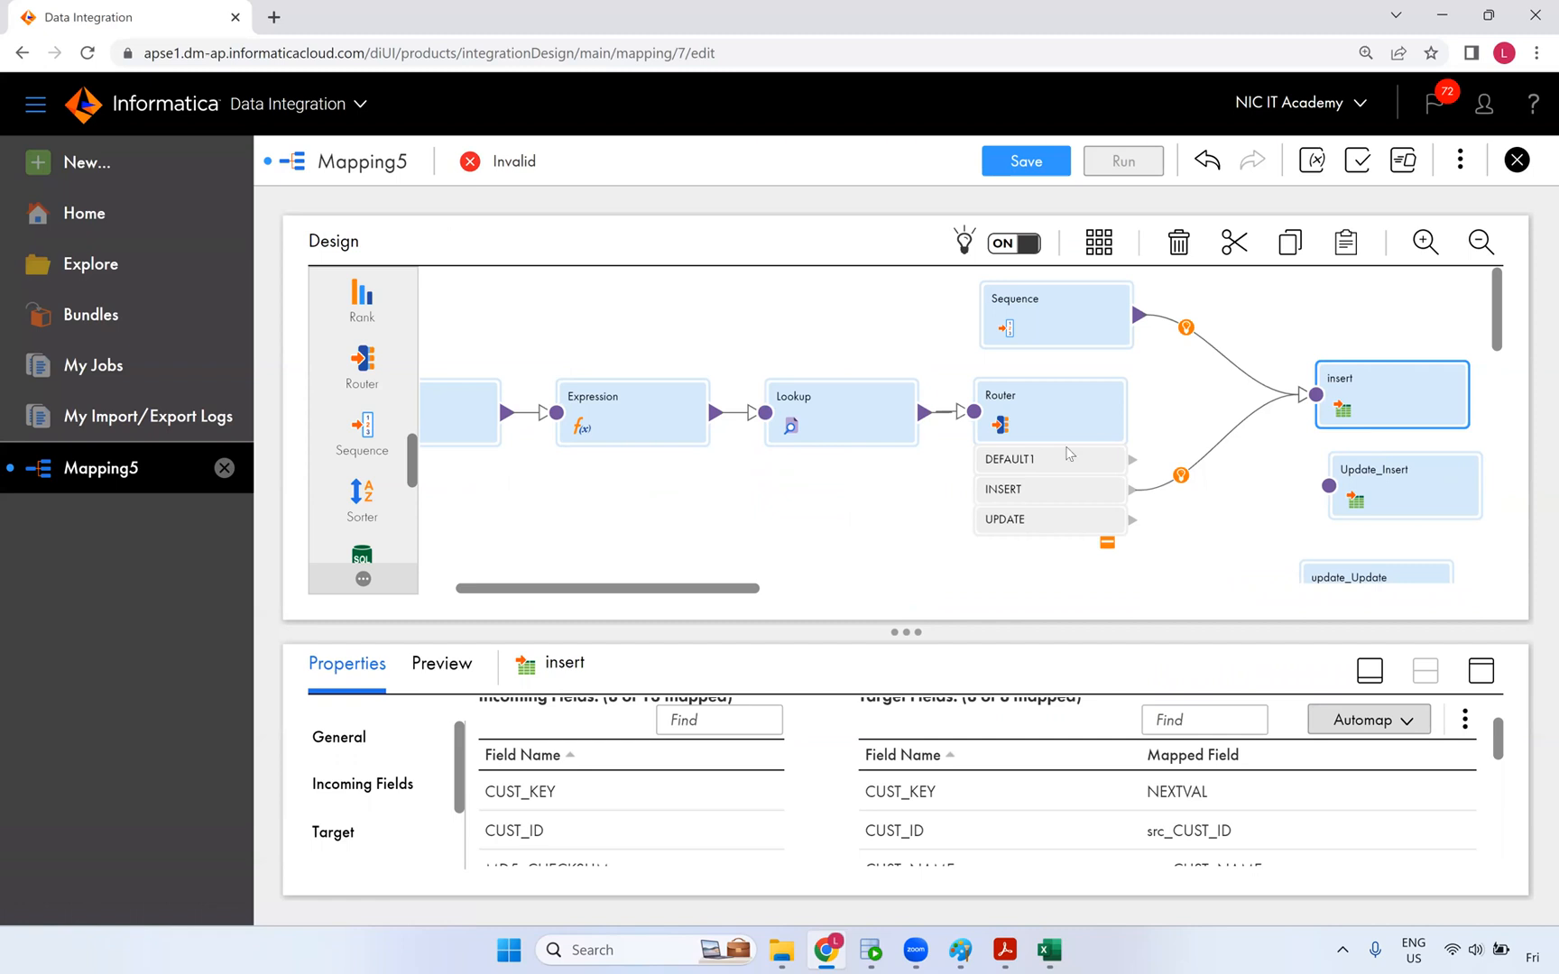
- Rearrange the properties panel and canvas to give the canvas more room
click(1184, 544)
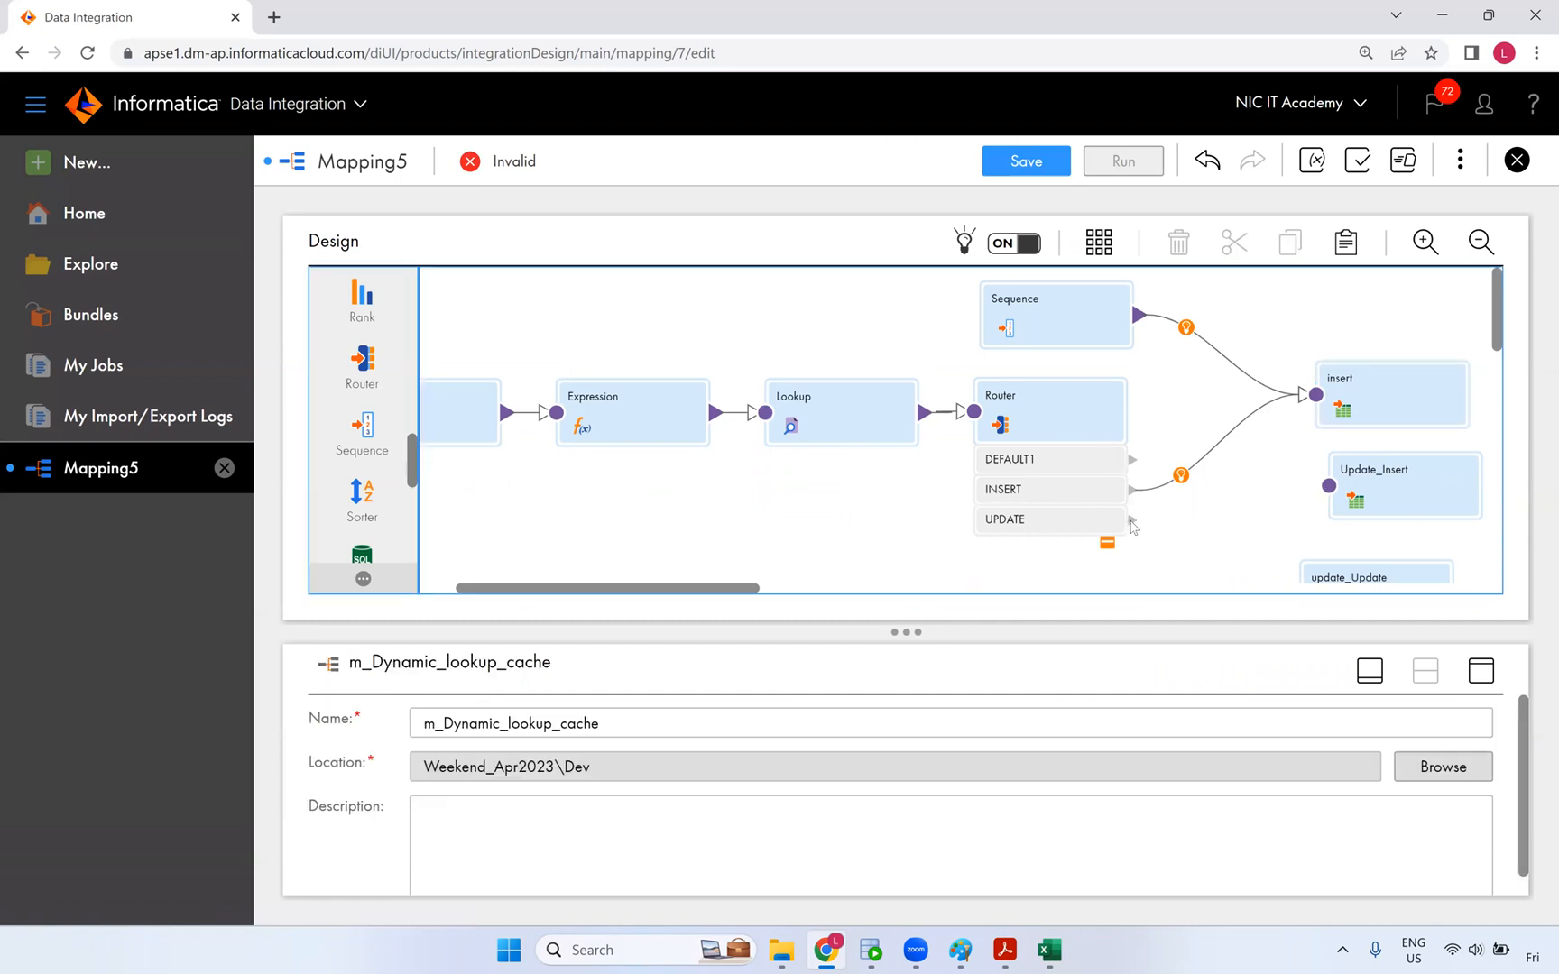
click(1427, 670)
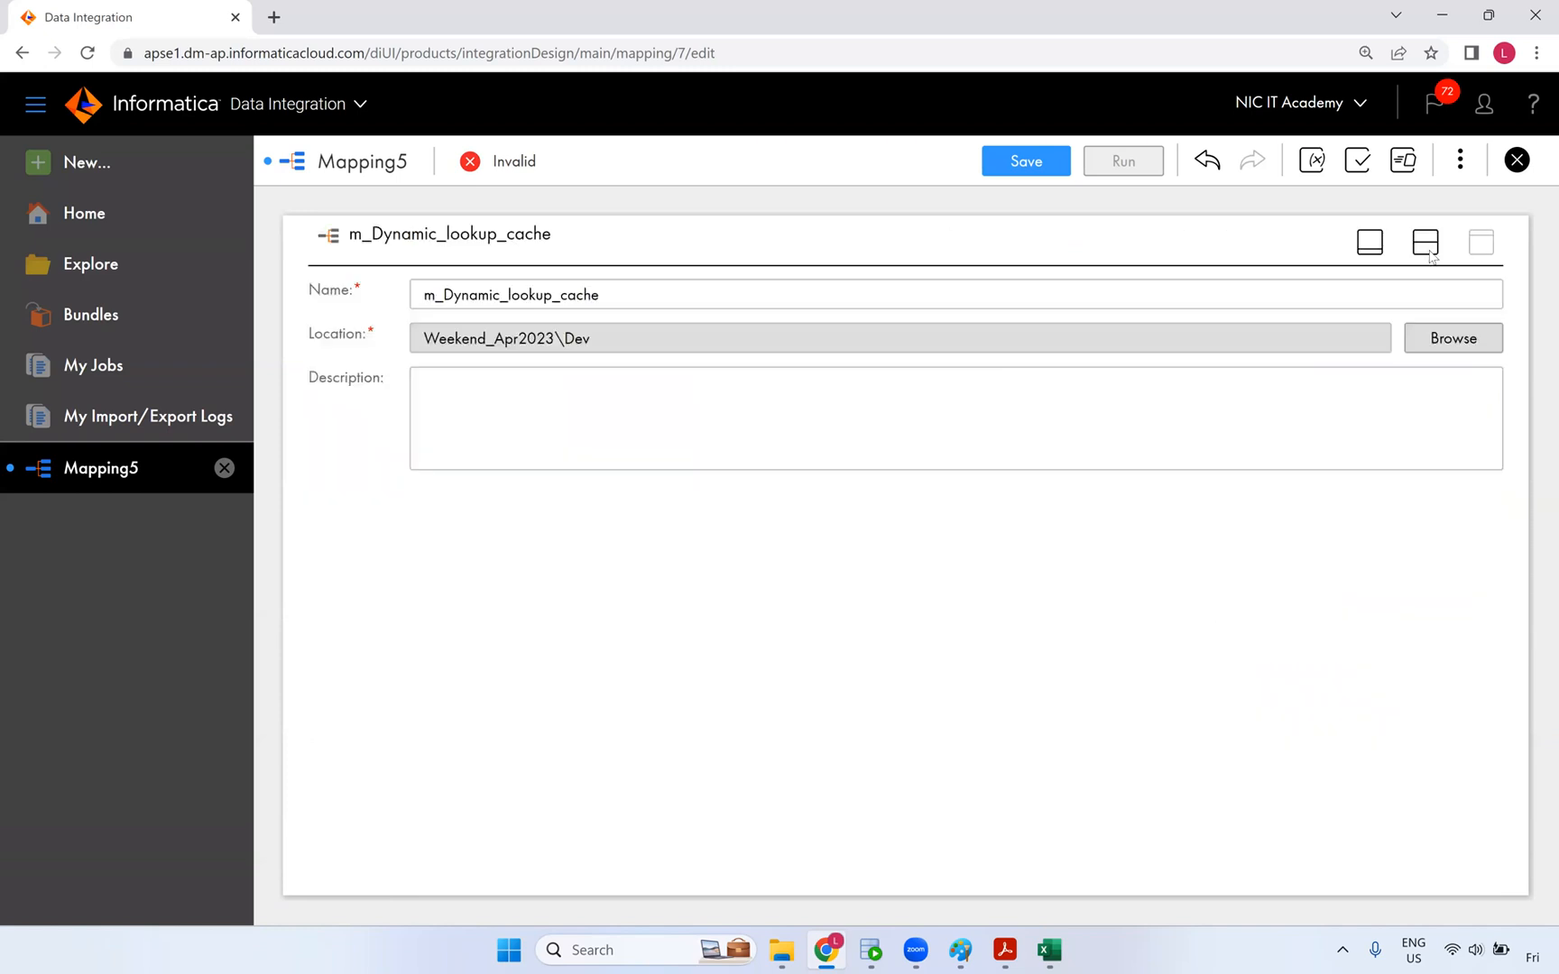
click(1426, 244)
click(1379, 683)
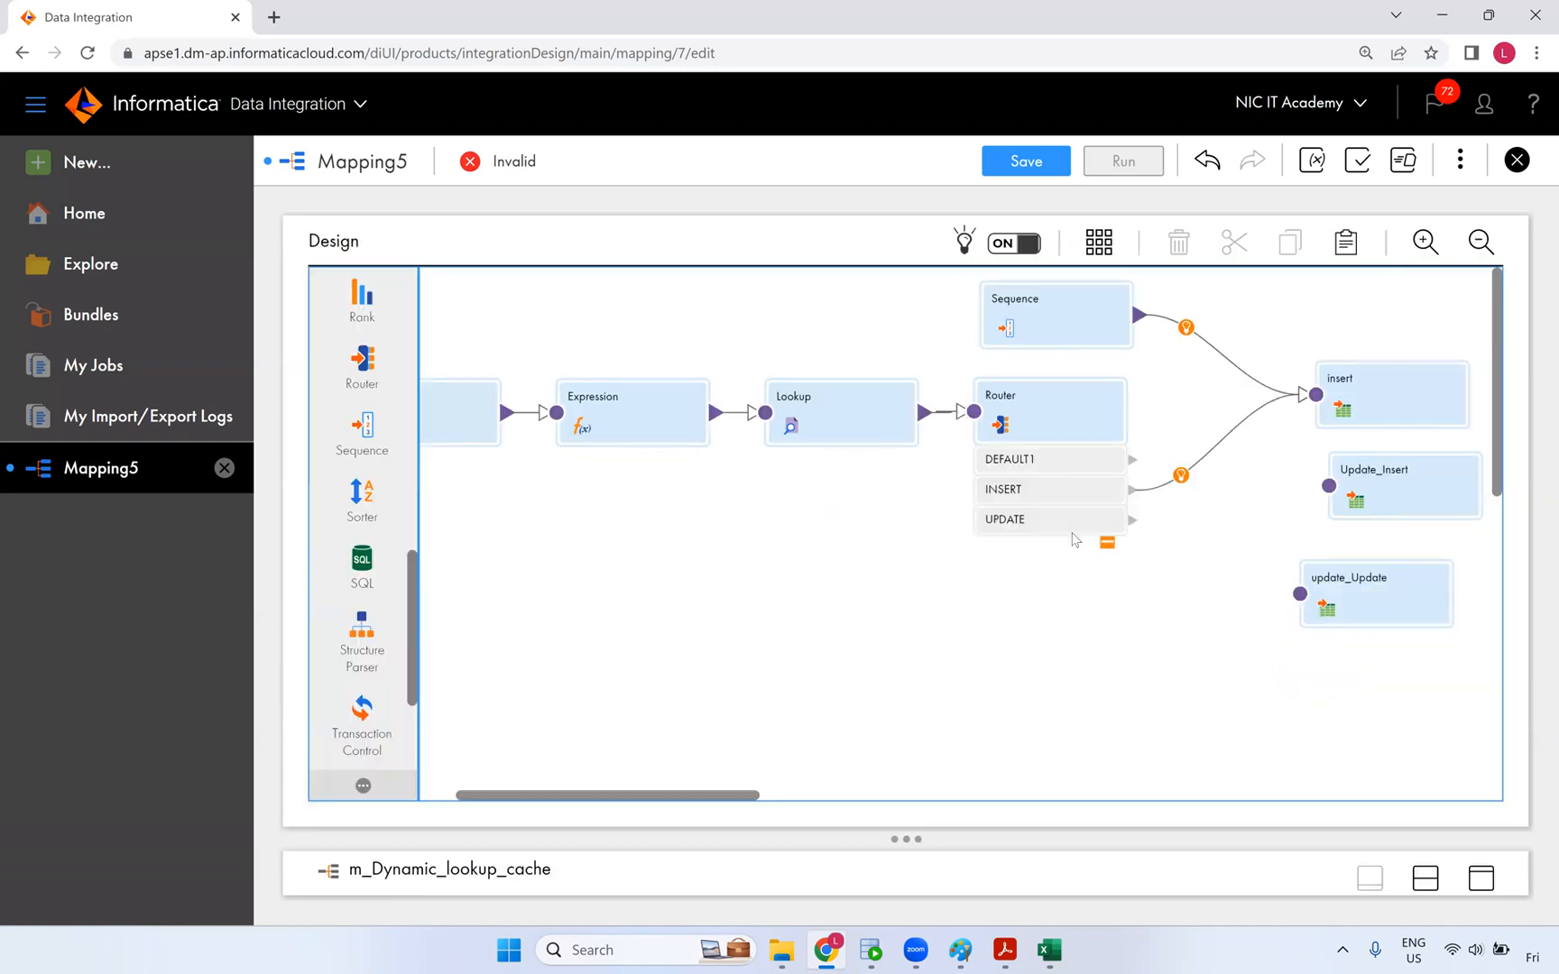
drag(752, 801, 847, 801)
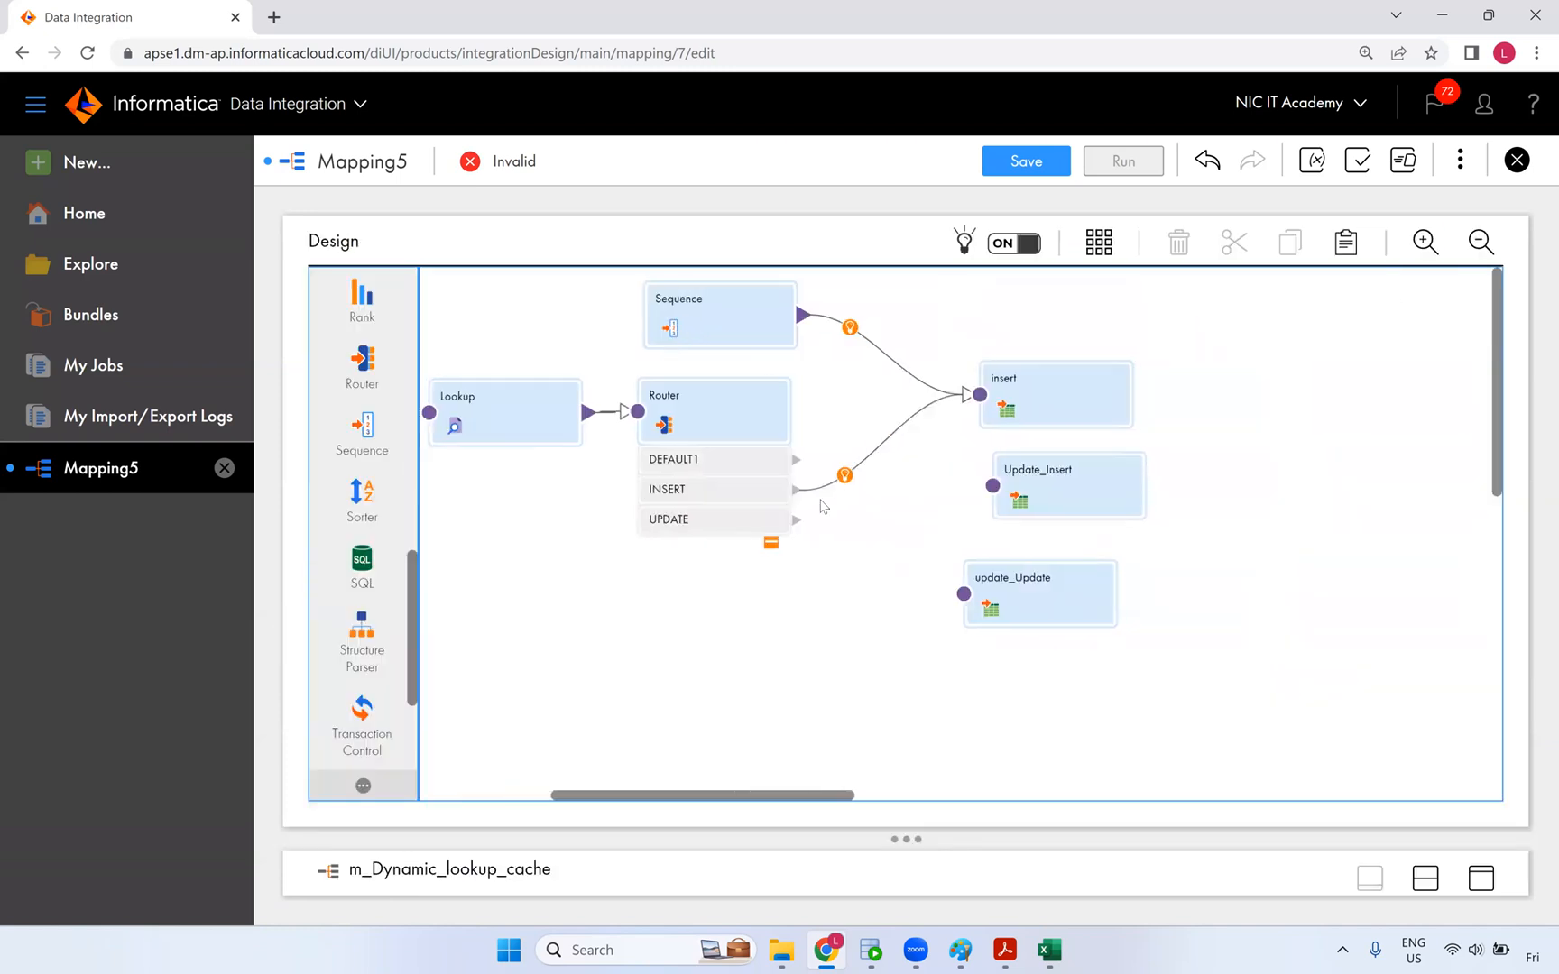
- Link the Router's UPDATE group to Update_Insert and update_Update, and the Sequence to Update_Insert
drag(796, 520, 992, 487)
drag(900, 420, 986, 487)
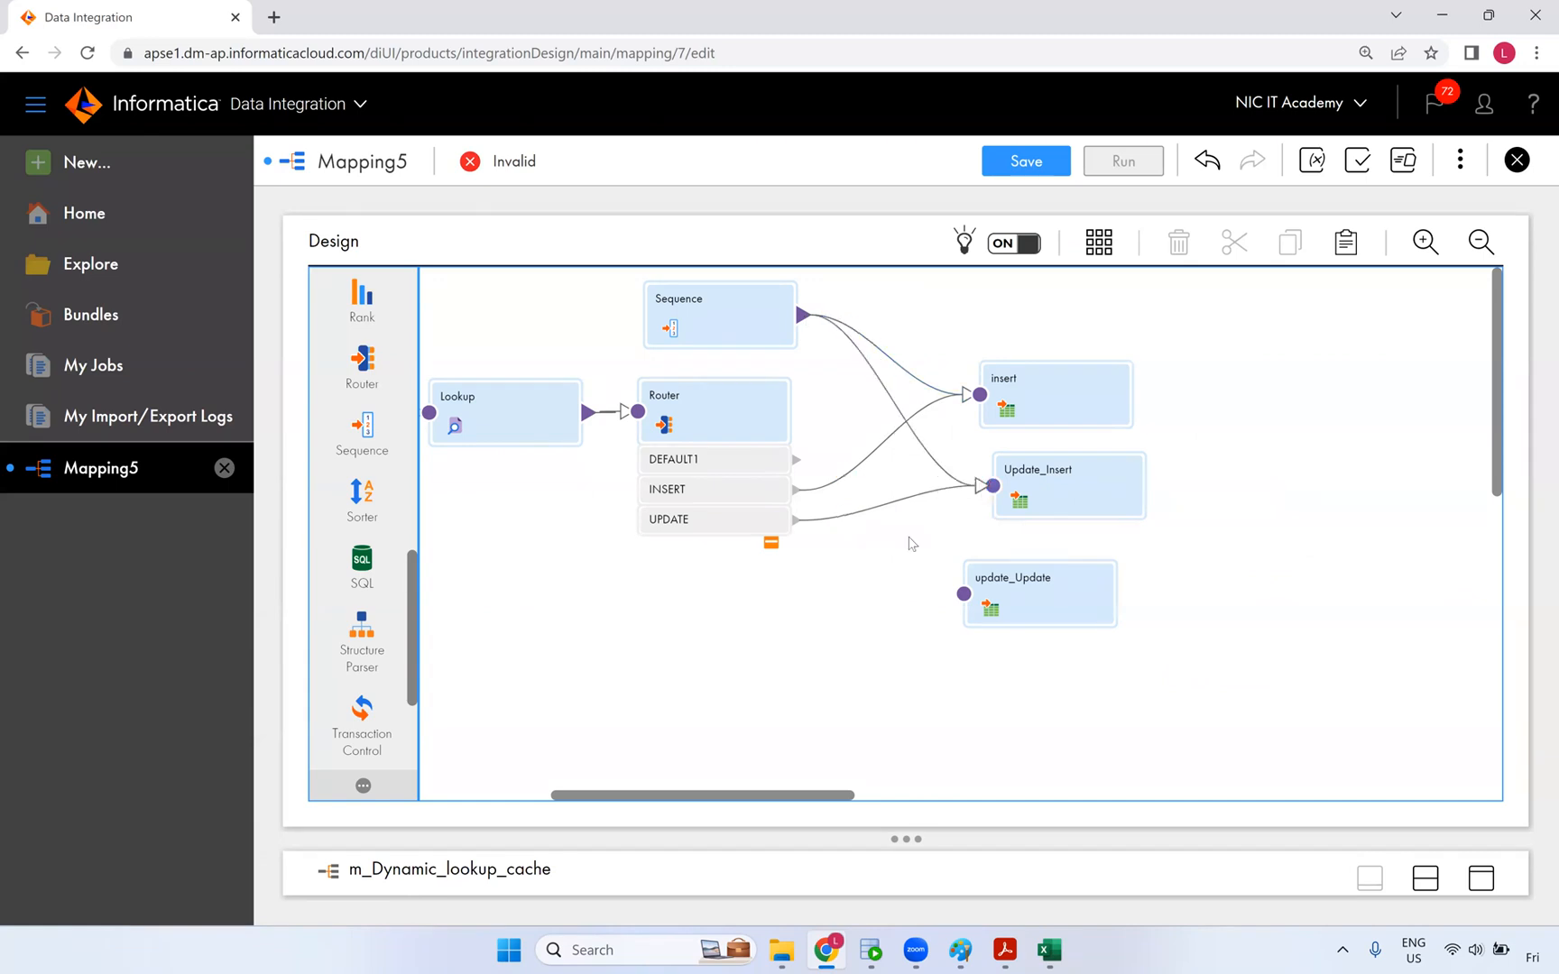
drag(797, 520, 962, 599)
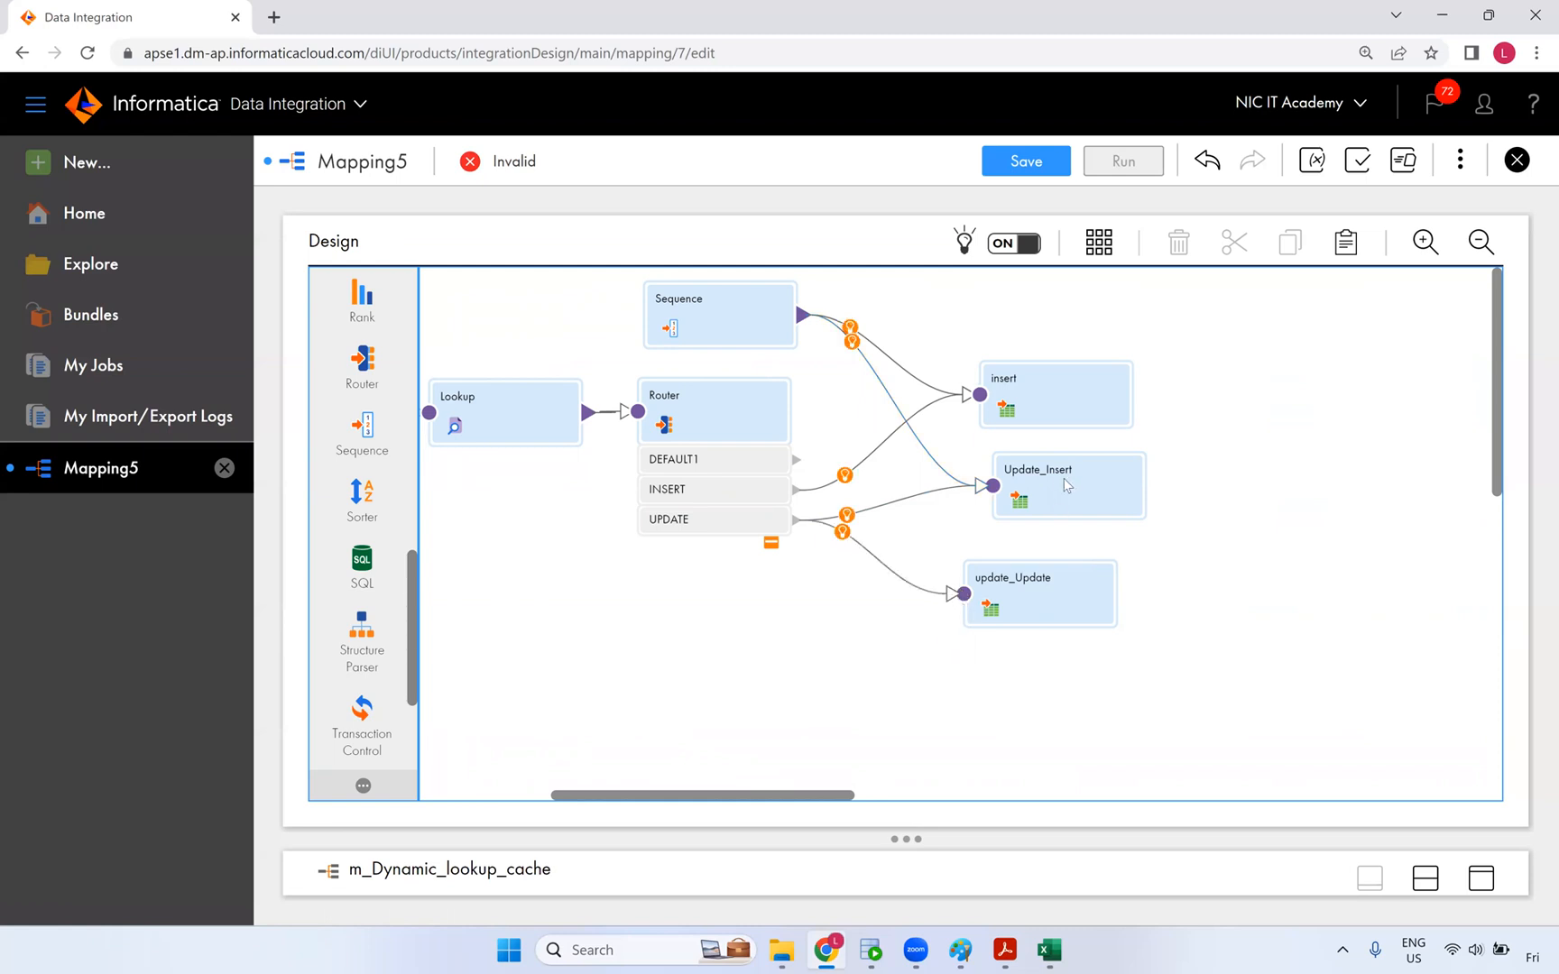
drag(1059, 483, 1038, 481)
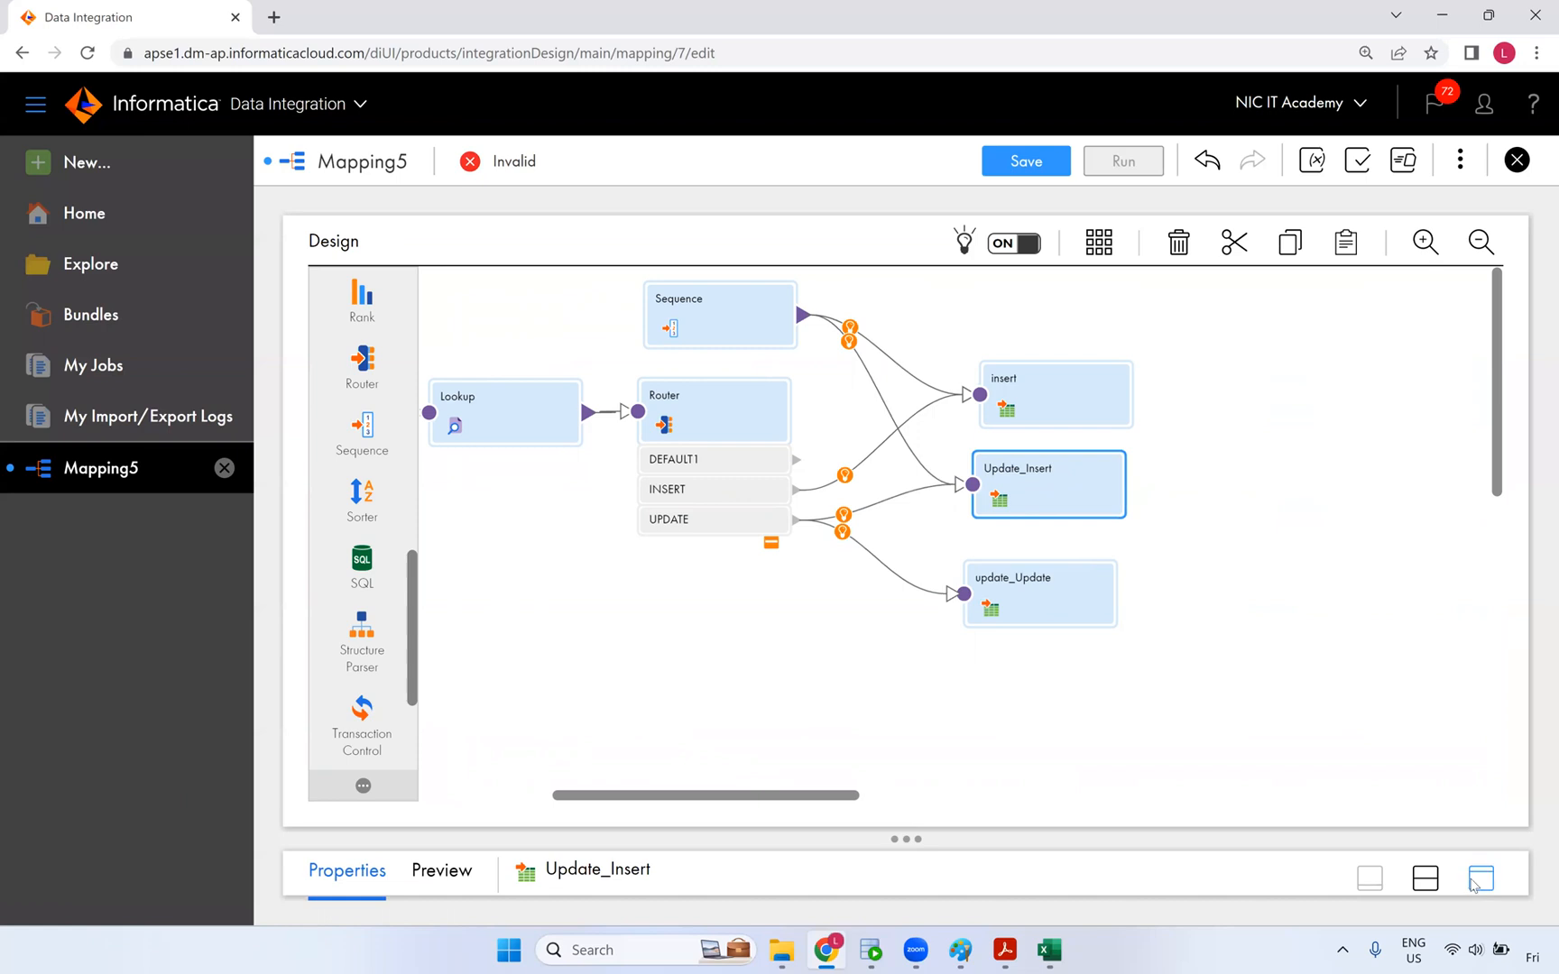
click(1477, 881)
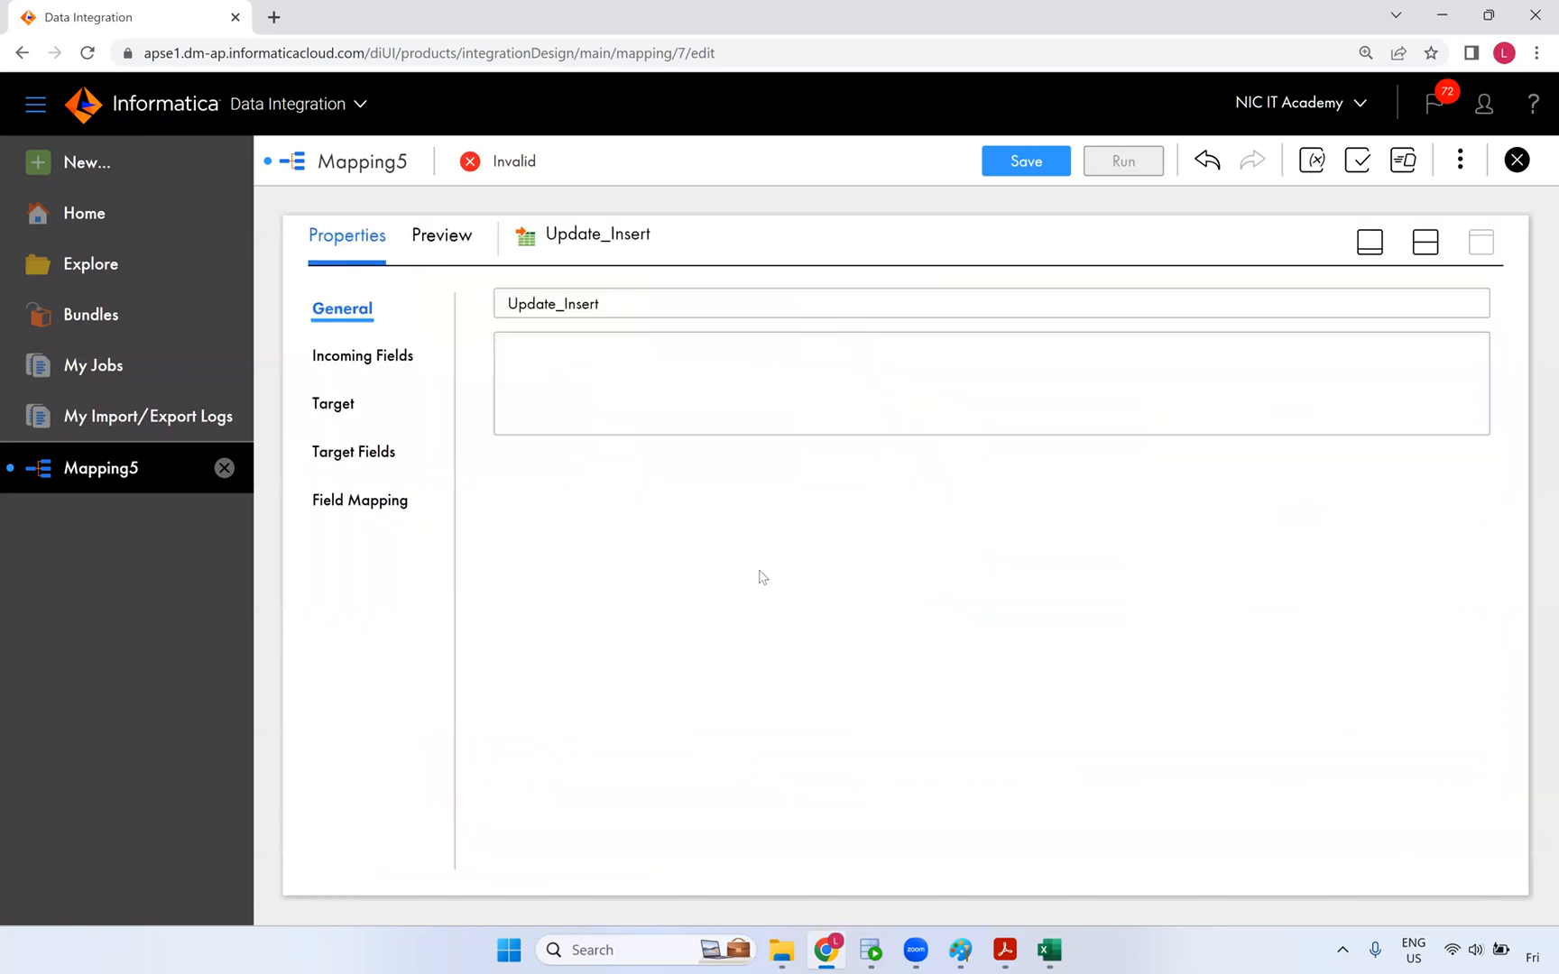
- In Update_Insert's field mapping, map NEXTVAL to CUST_KEY and src_CUST_ID to CUST_ID
click(343, 406)
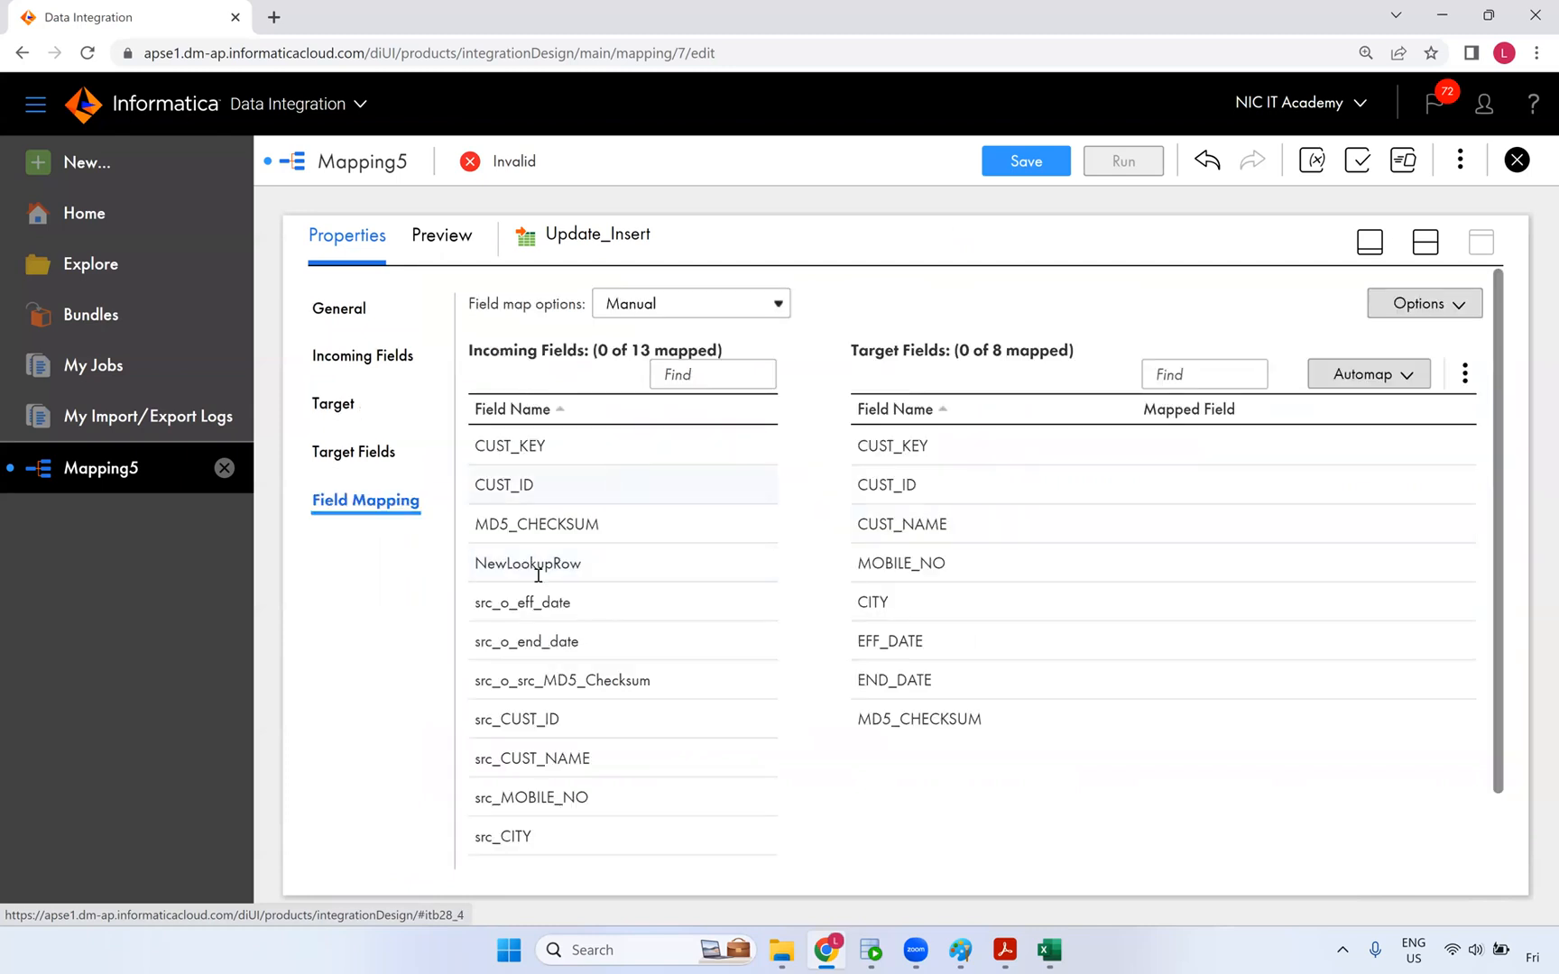
scroll(539, 631, down, 1)
drag(542, 792, 992, 364)
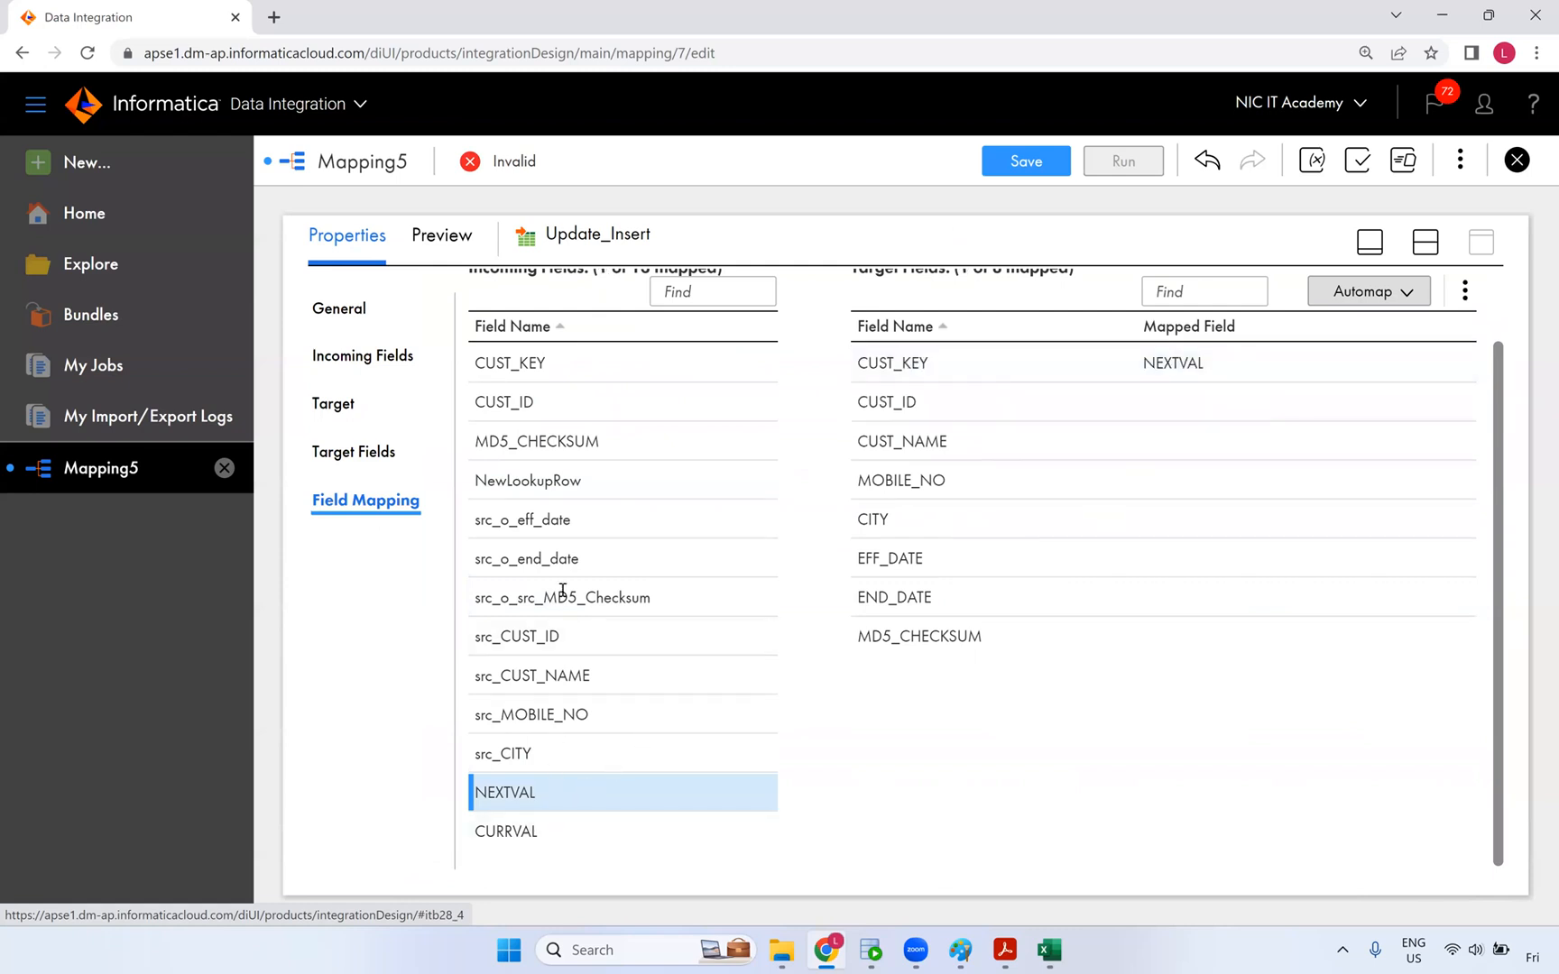
drag(543, 646, 976, 417)
drag(536, 637, 1037, 460)
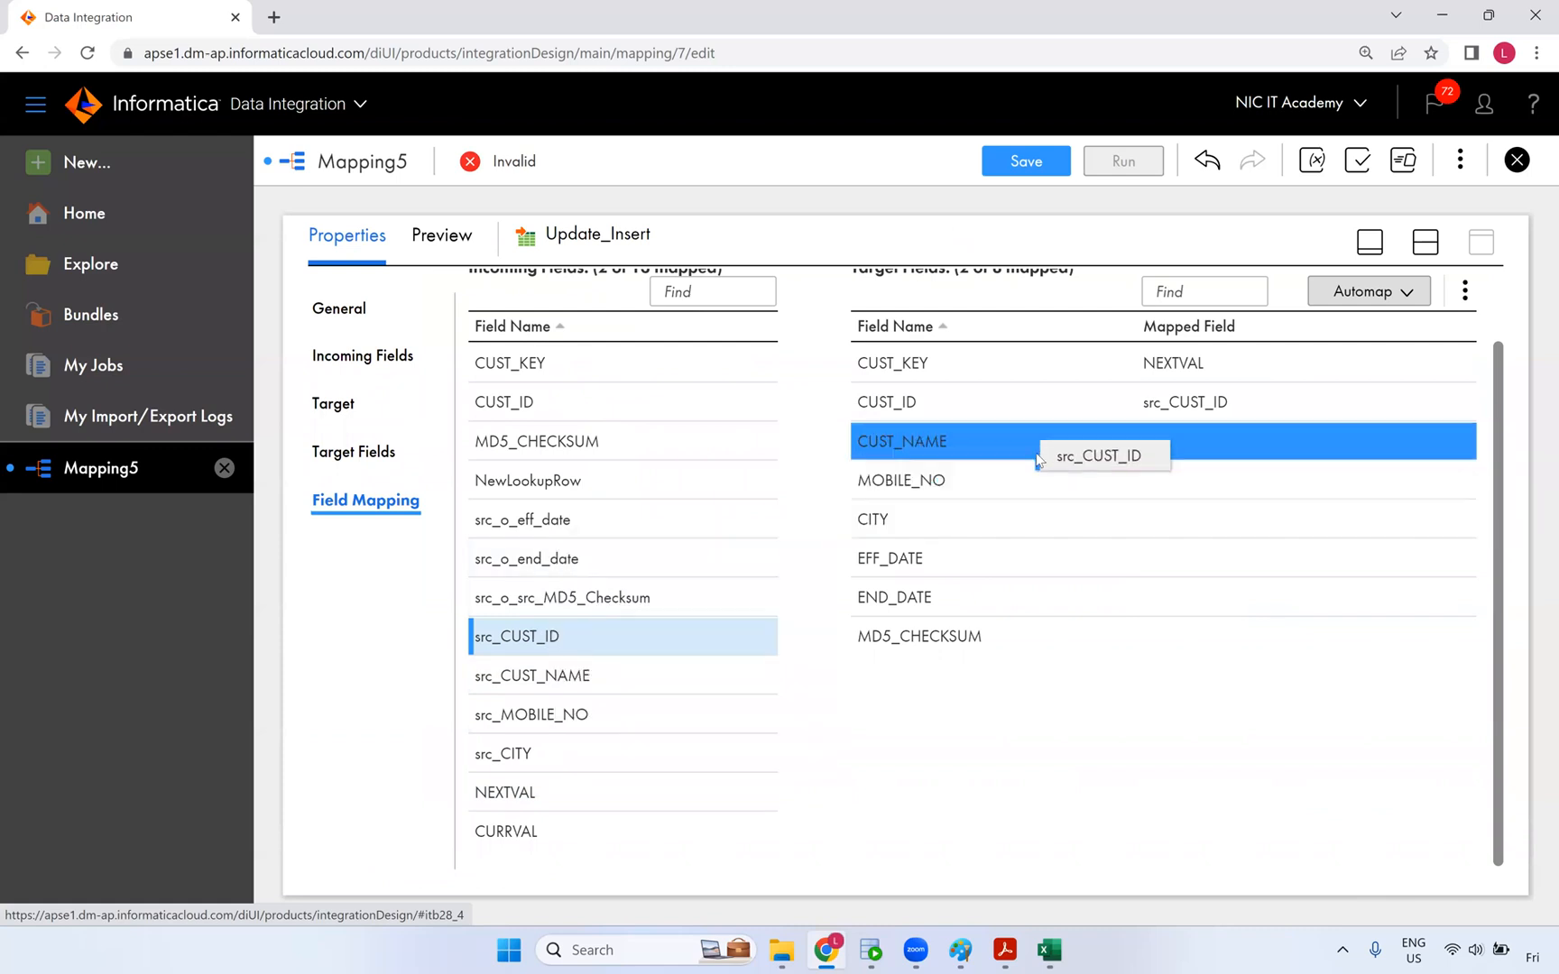
drag(1000, 538, 679, 767)
- Map CUST_NAME, MOBILE_NO, EFF_DATE, END_DATE and MD5_CHECKSUM, then switch to the SCD Types workbook
drag(562, 683, 1012, 448)
drag(552, 708, 946, 532)
drag(533, 756, 1072, 528)
drag(577, 522, 1019, 564)
drag(506, 561, 1065, 597)
drag(636, 597, 988, 631)
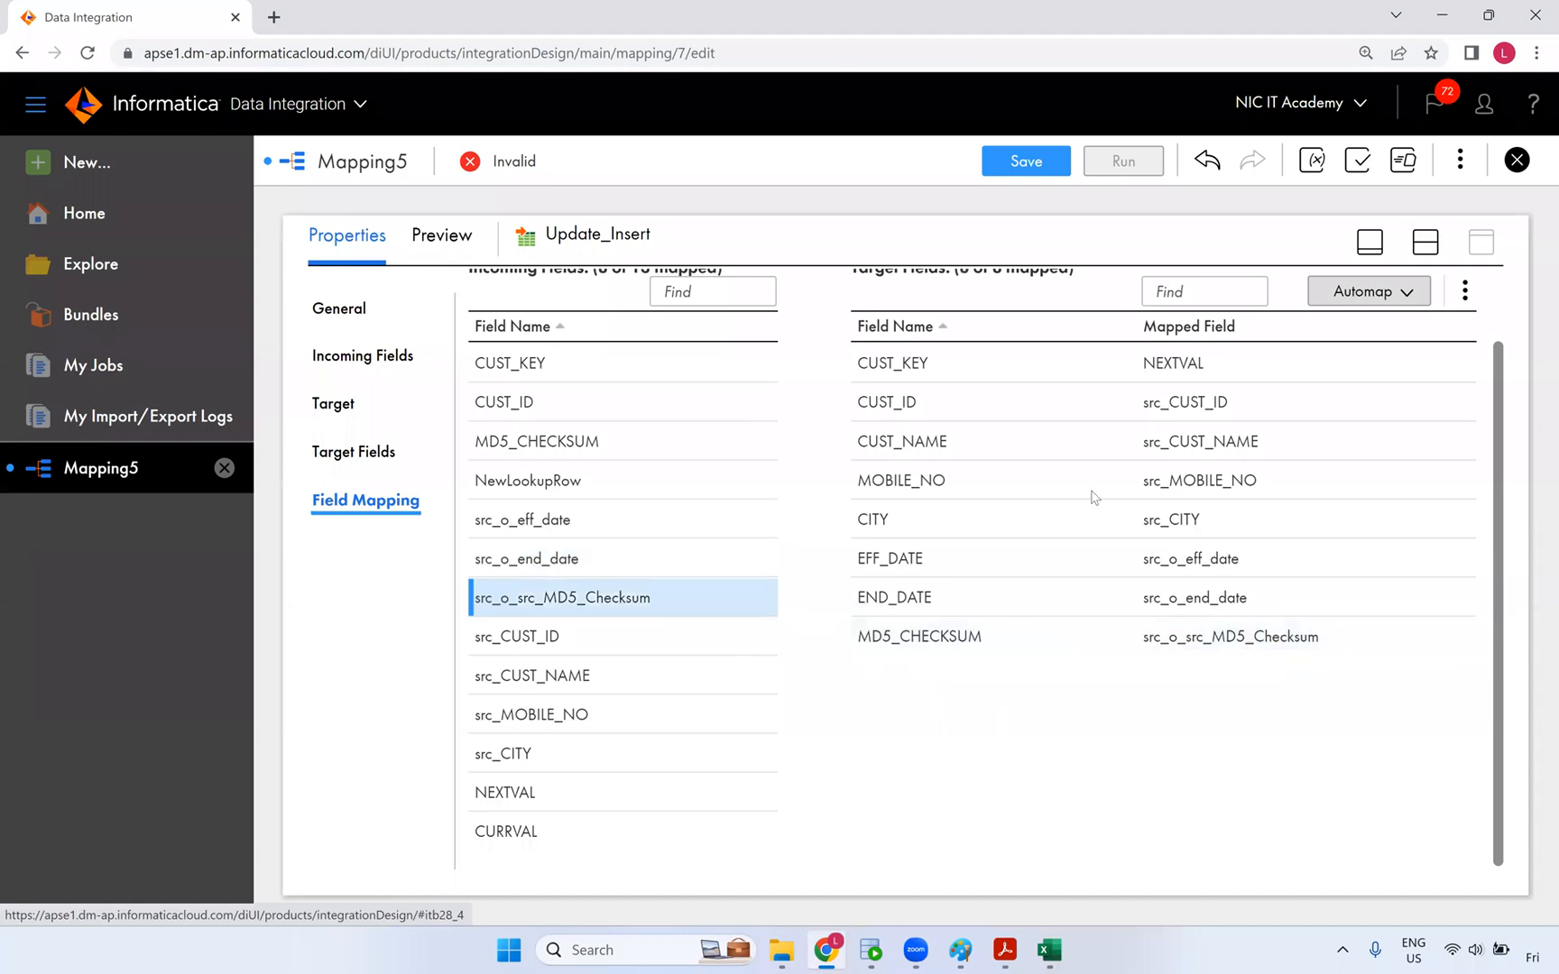
scroll(1094, 497, up, 1)
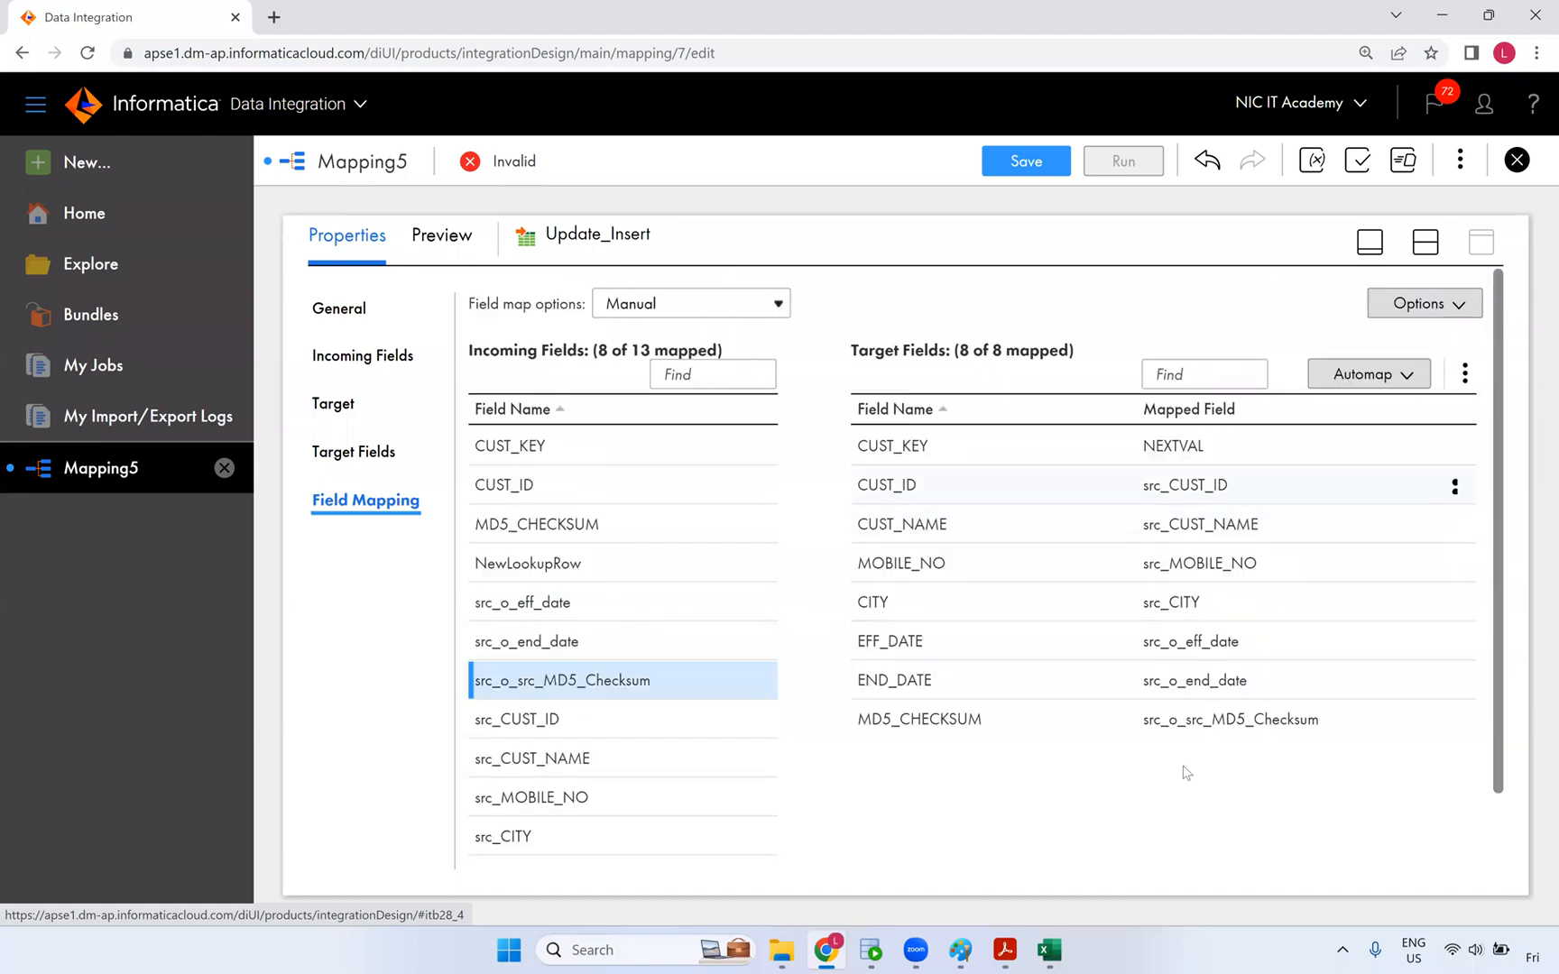
click(1430, 258)
click(1051, 950)
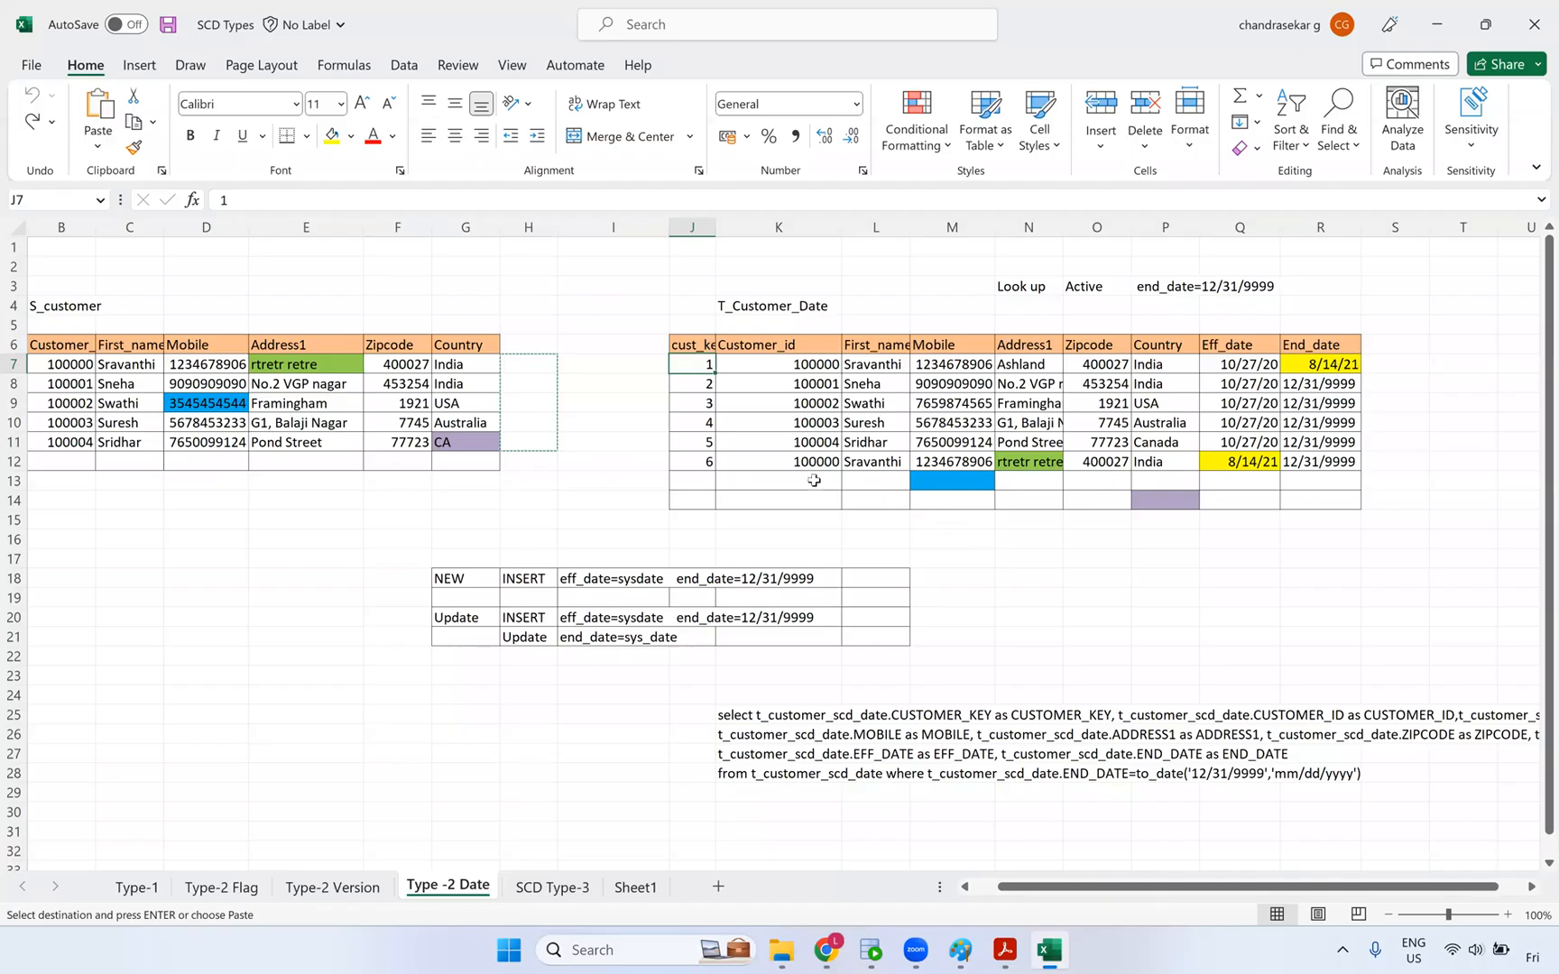
- Select the new row 6's cust_key, Customer_id and customer detail cells in T_Customer_Date
click(729, 459)
drag(701, 458, 729, 459)
click(702, 462)
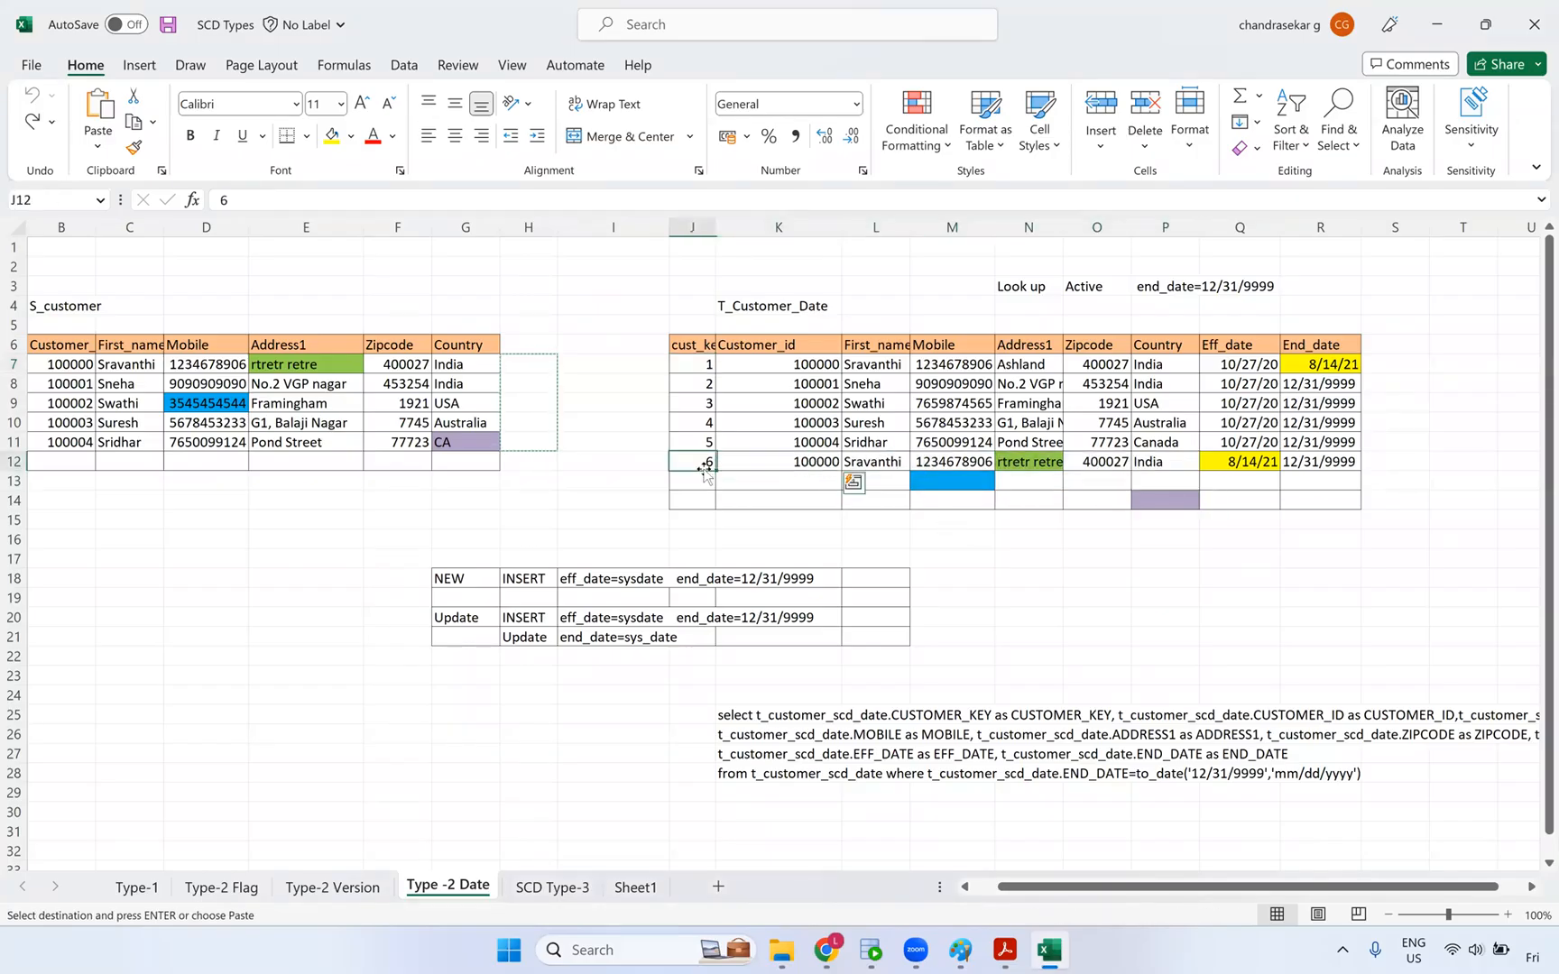
drag(825, 462, 1173, 462)
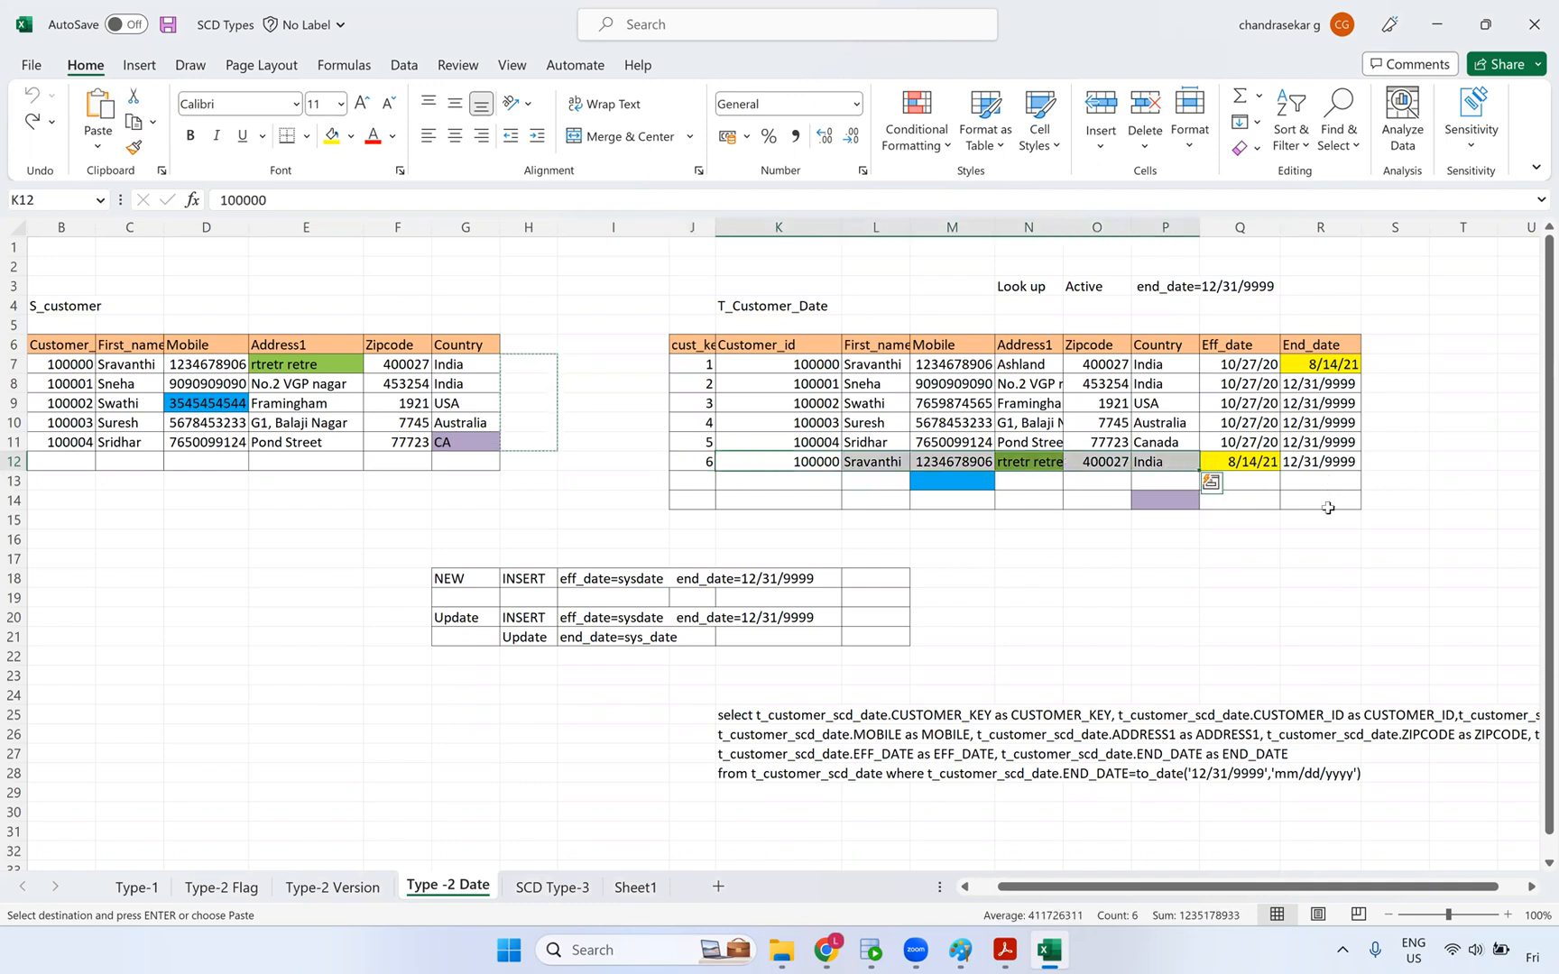
click(1126, 636)
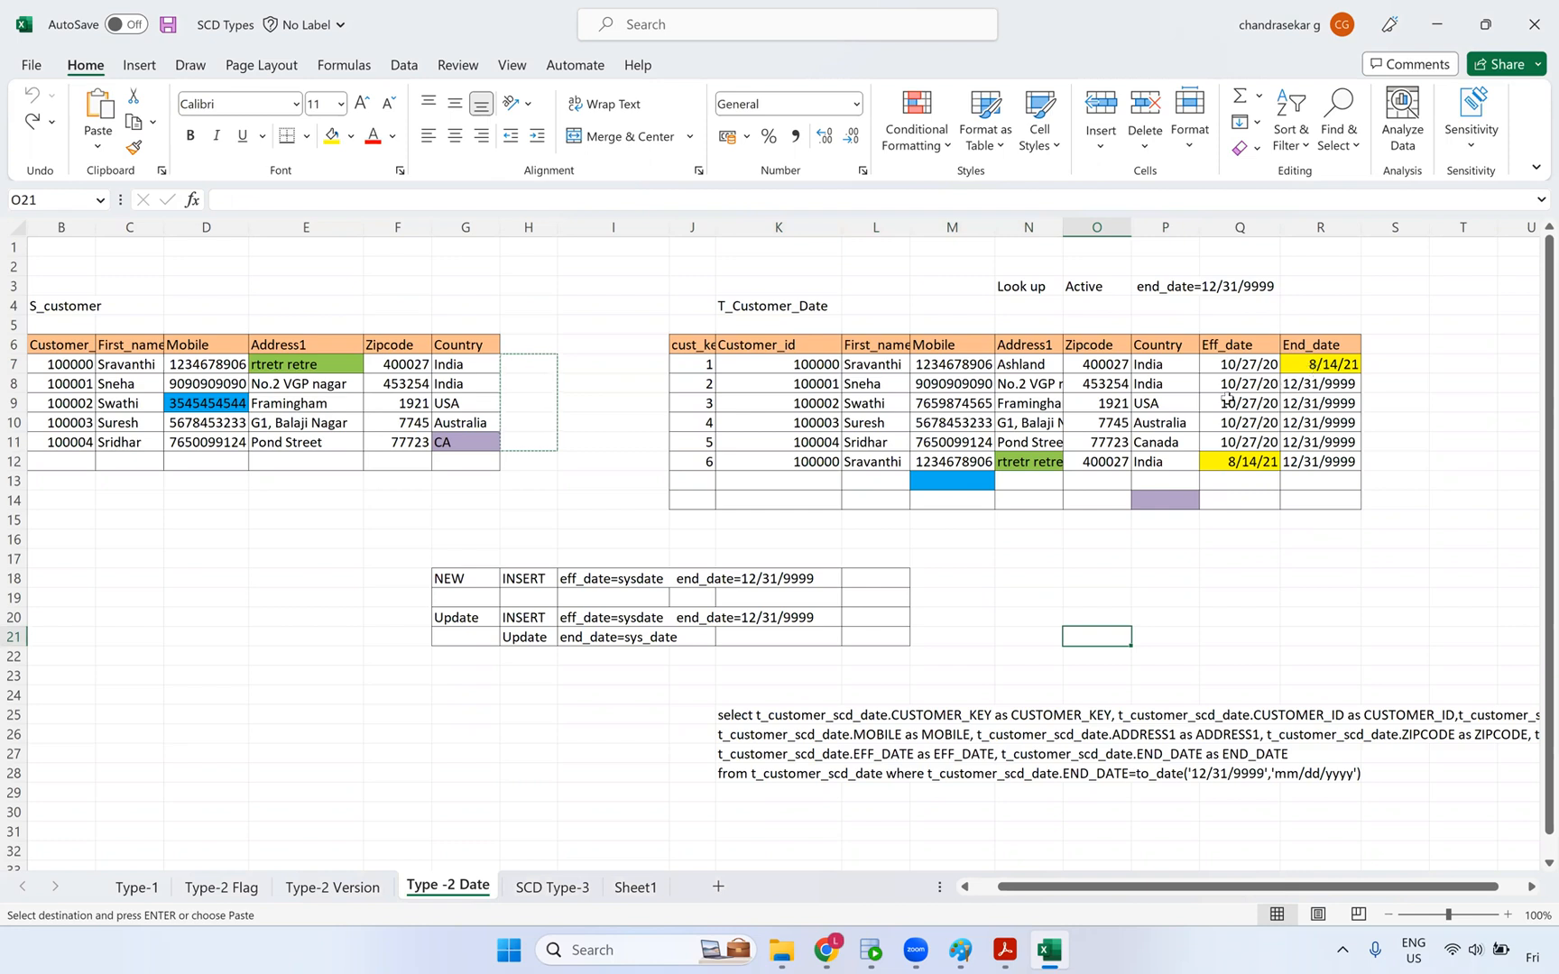
- Check the first row's cust_key and the expired row's end date, then return to the mapping
click(699, 363)
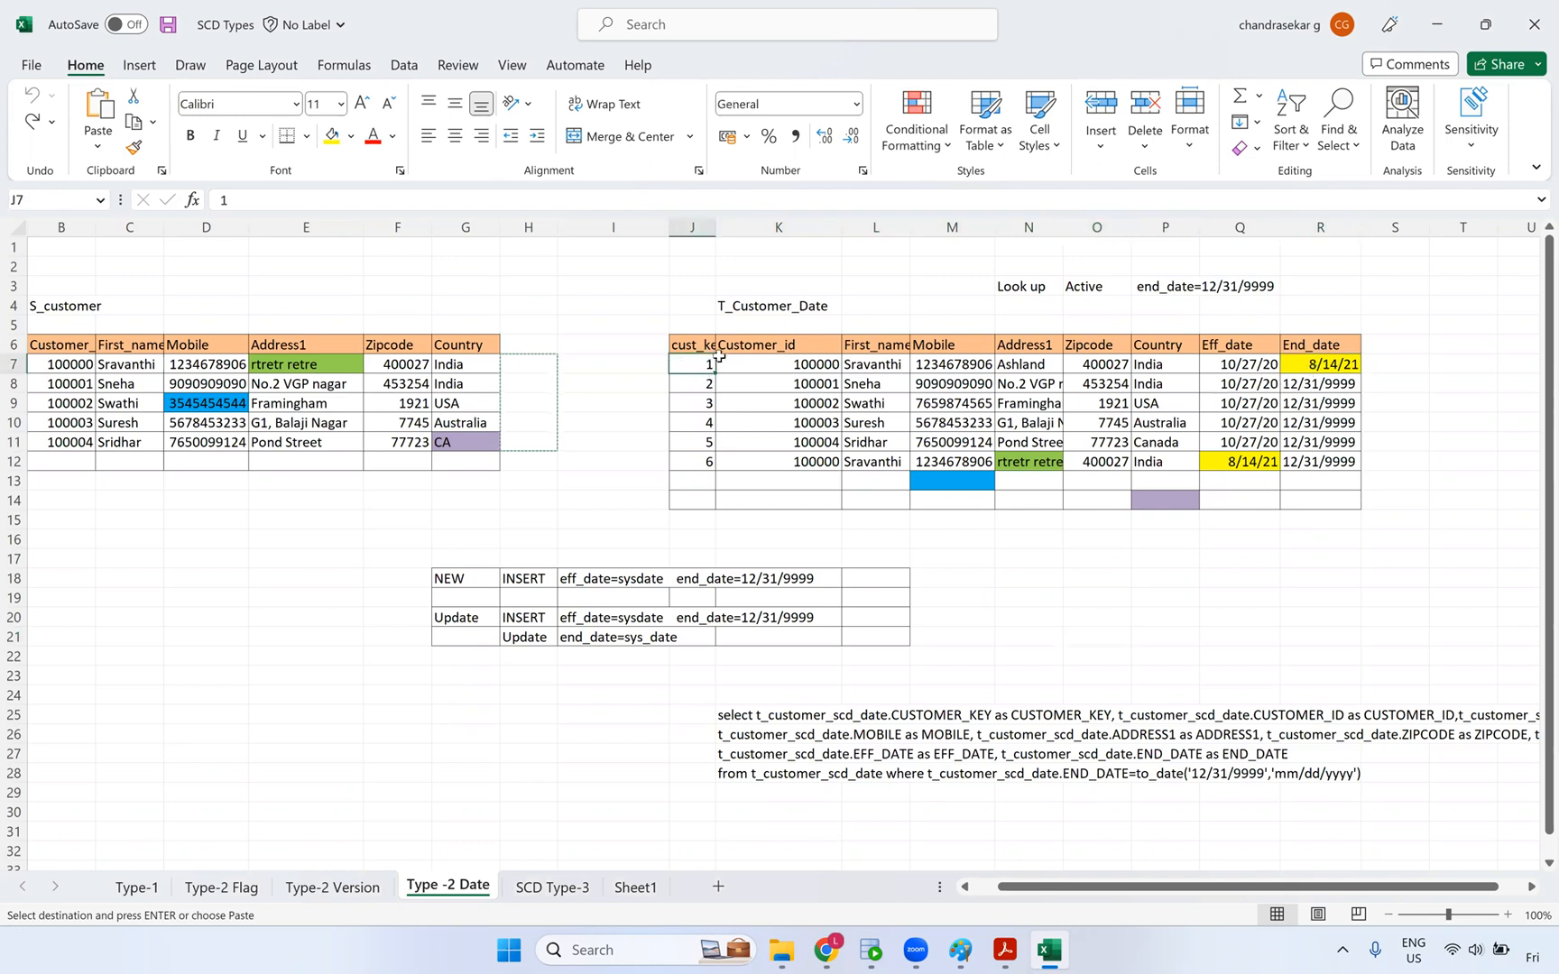
click(1342, 368)
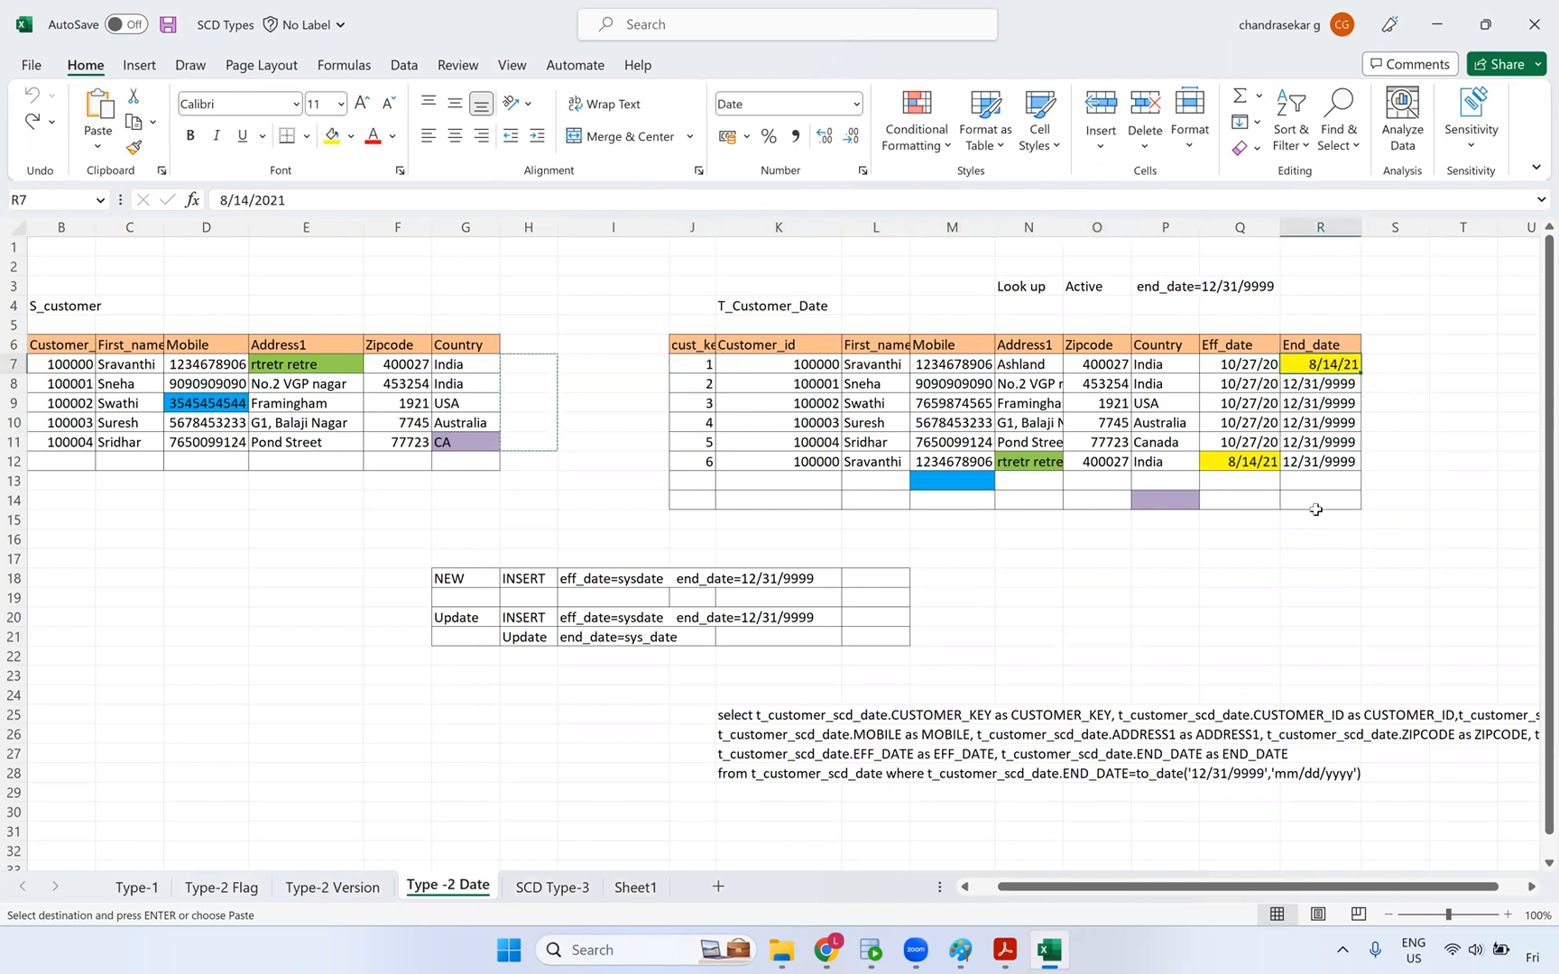
key(alt+Tab)
key(alt+Tab)
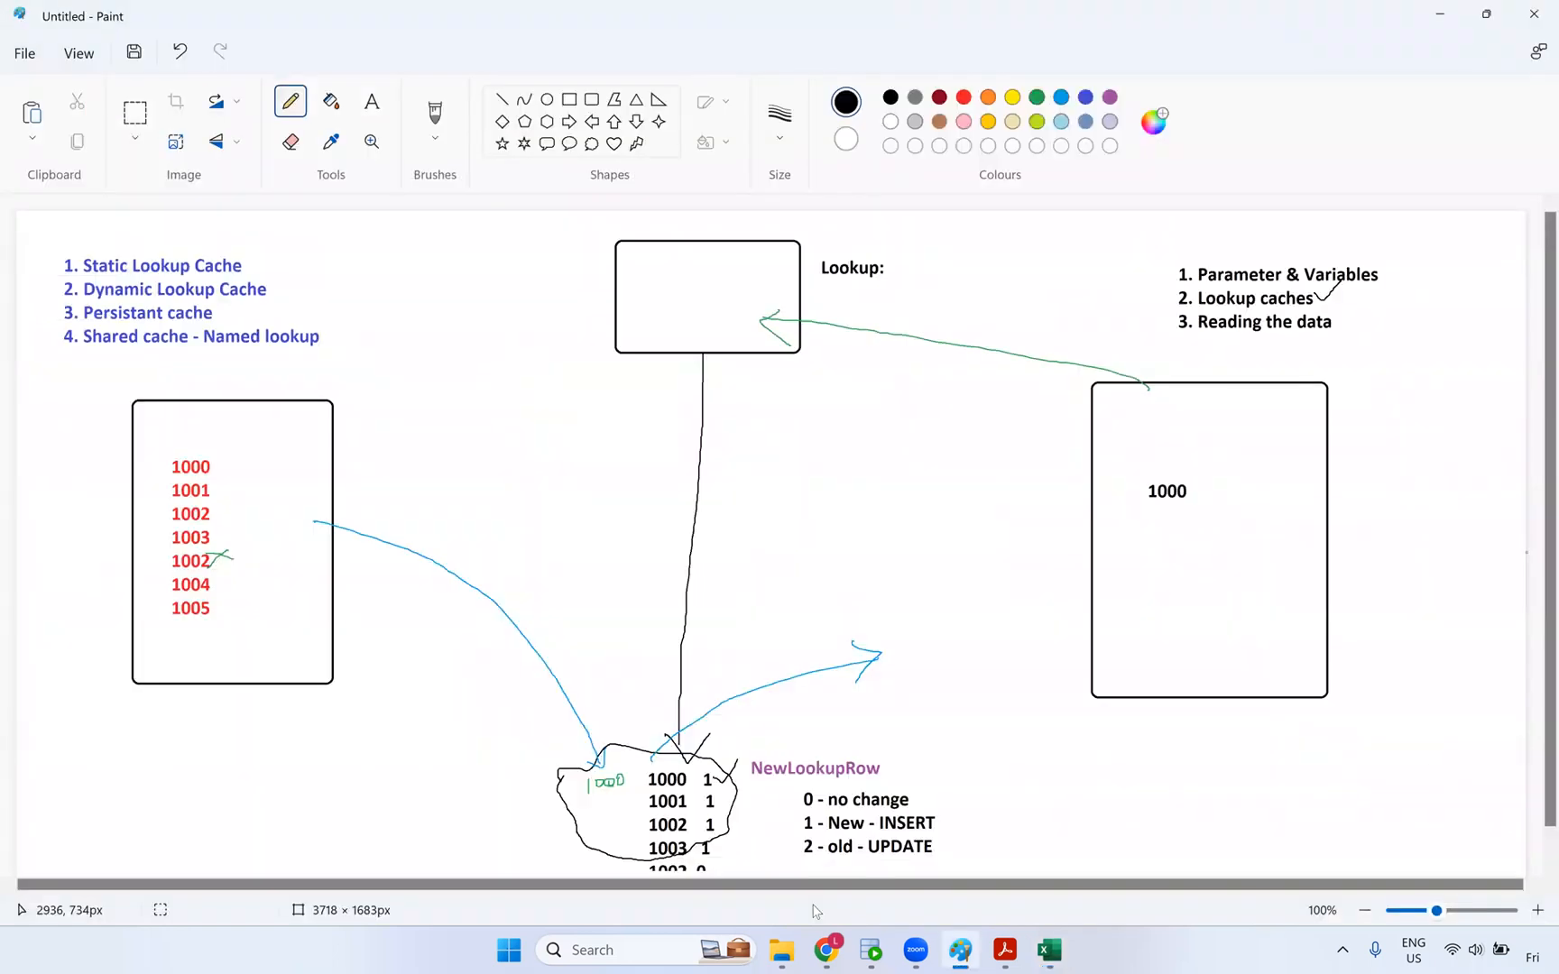
click(836, 940)
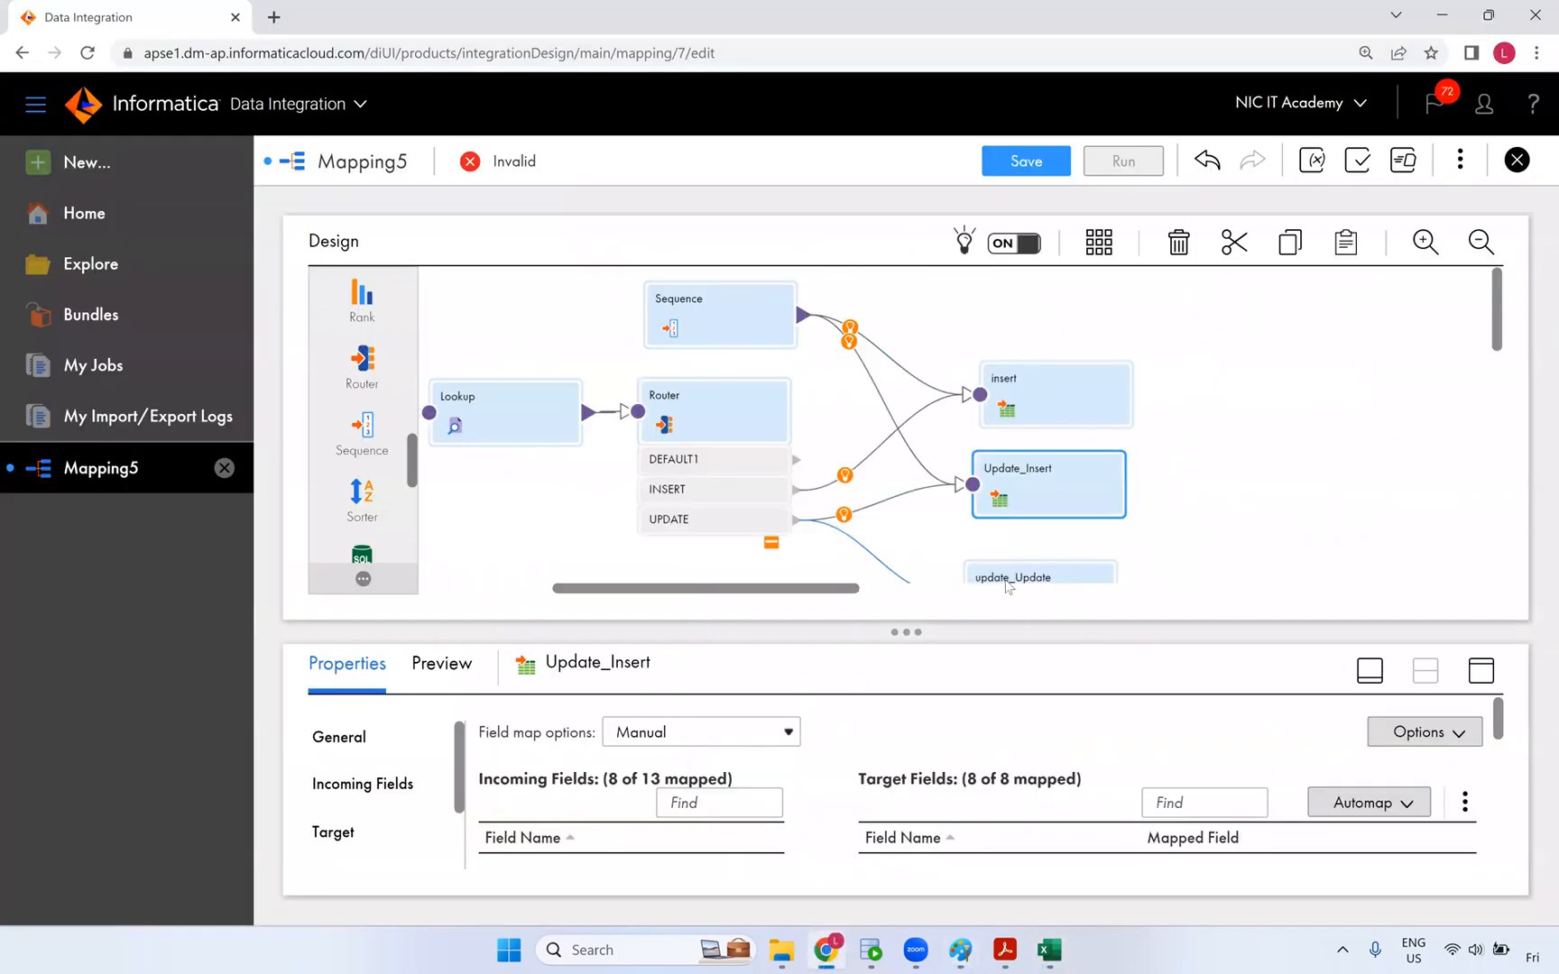
- Set the update_Update target's operation to Data Driven
click(1106, 576)
click(1477, 675)
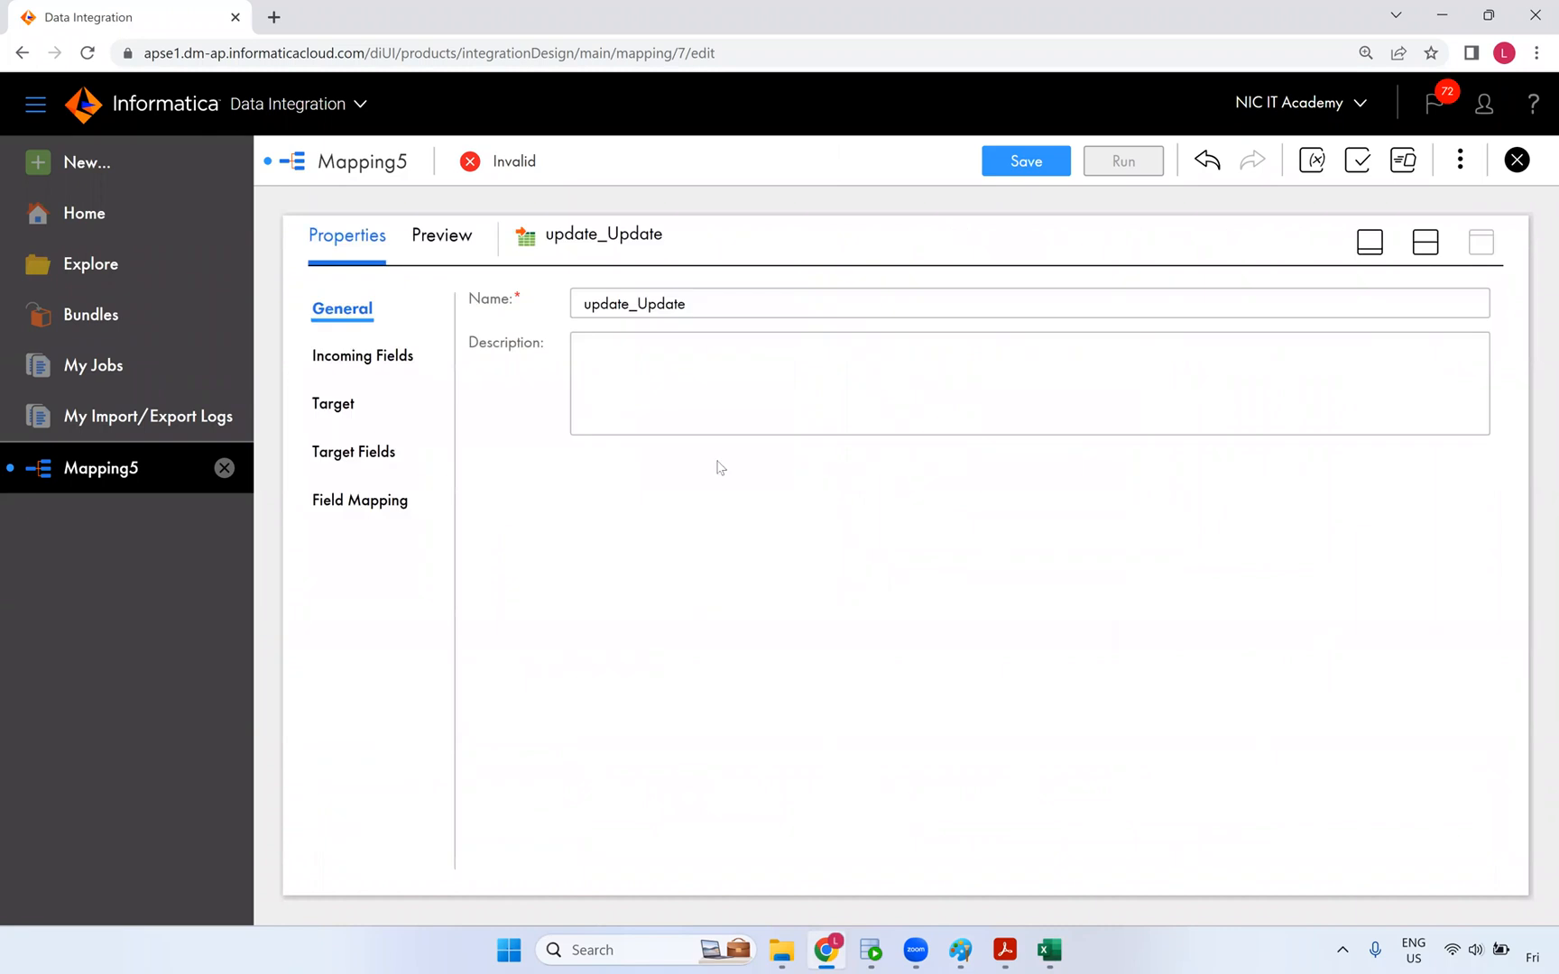
click(339, 406)
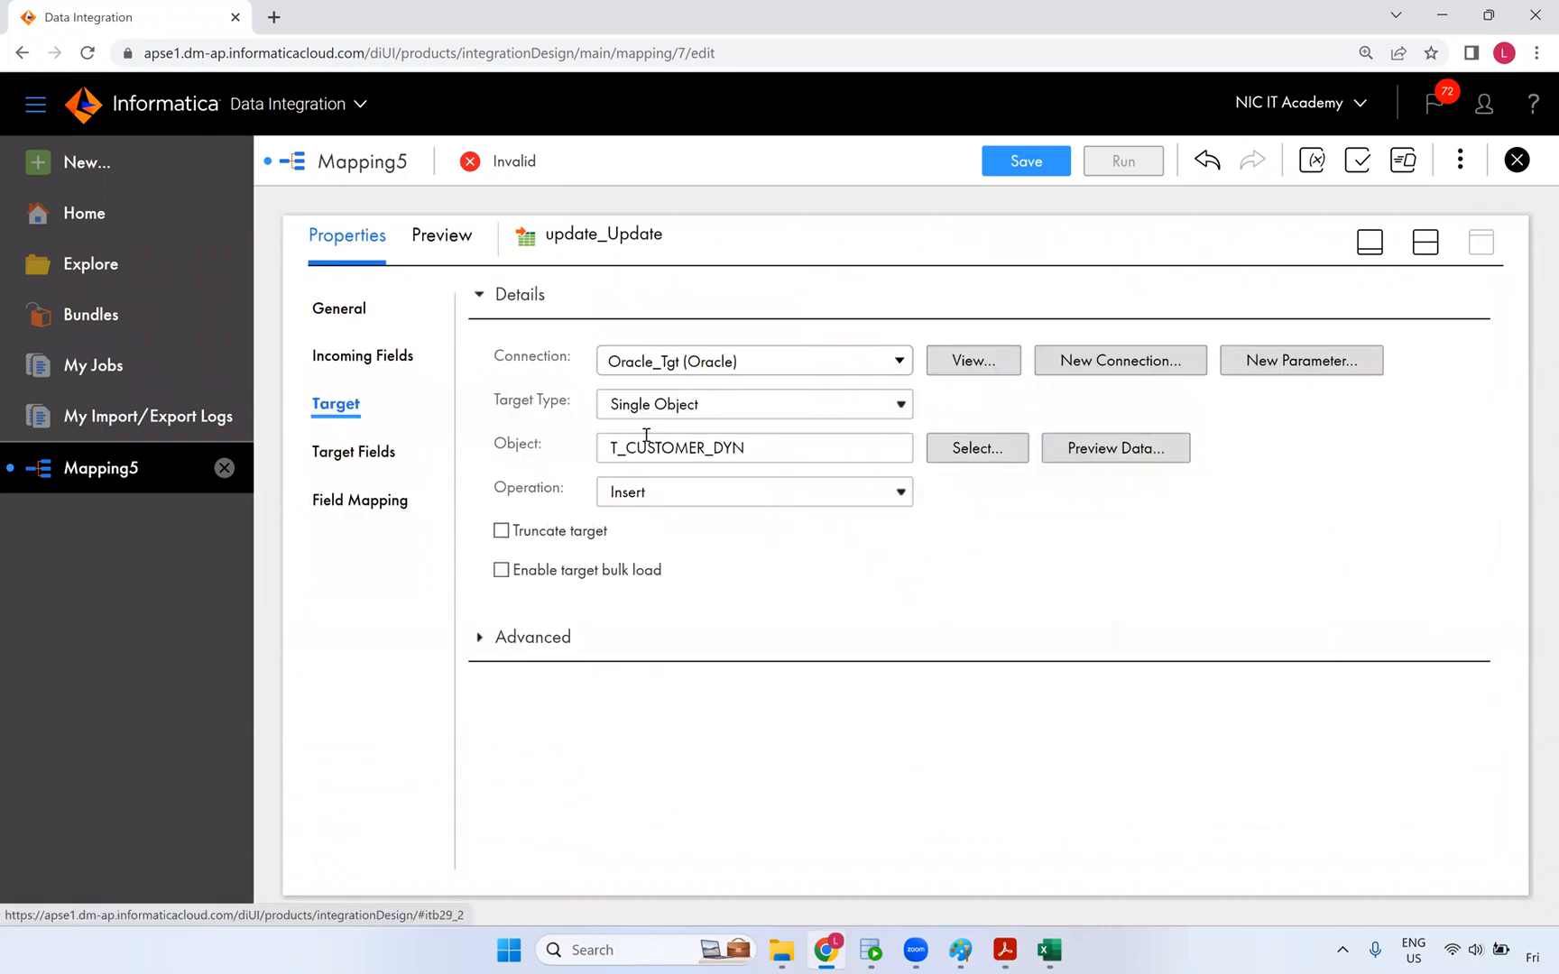
click(639, 502)
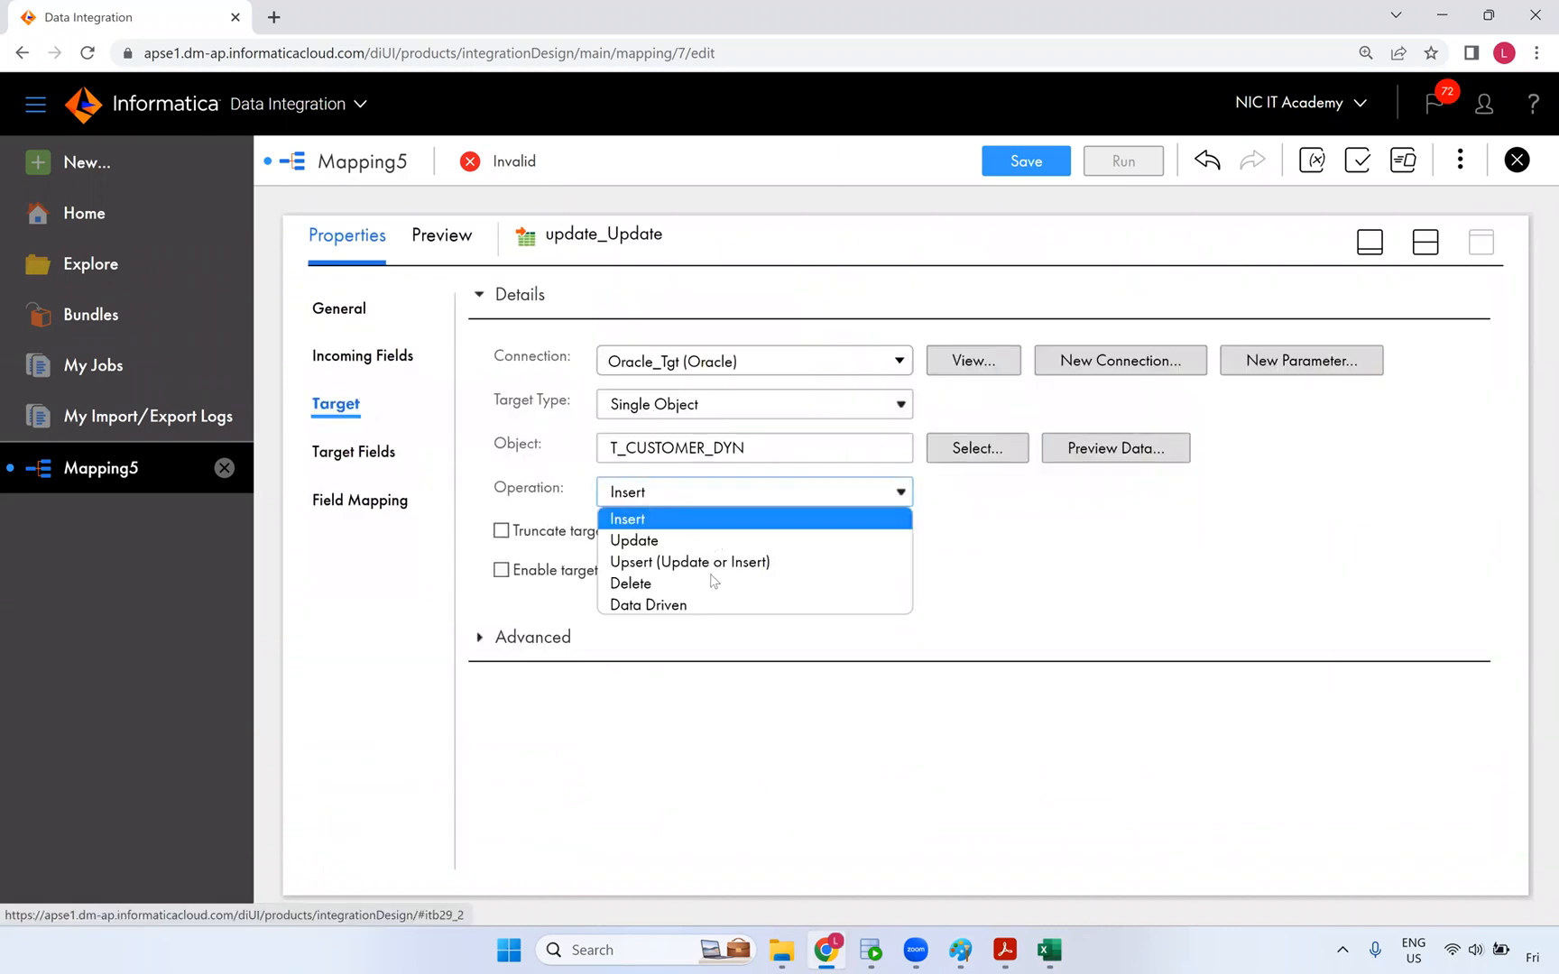
click(658, 603)
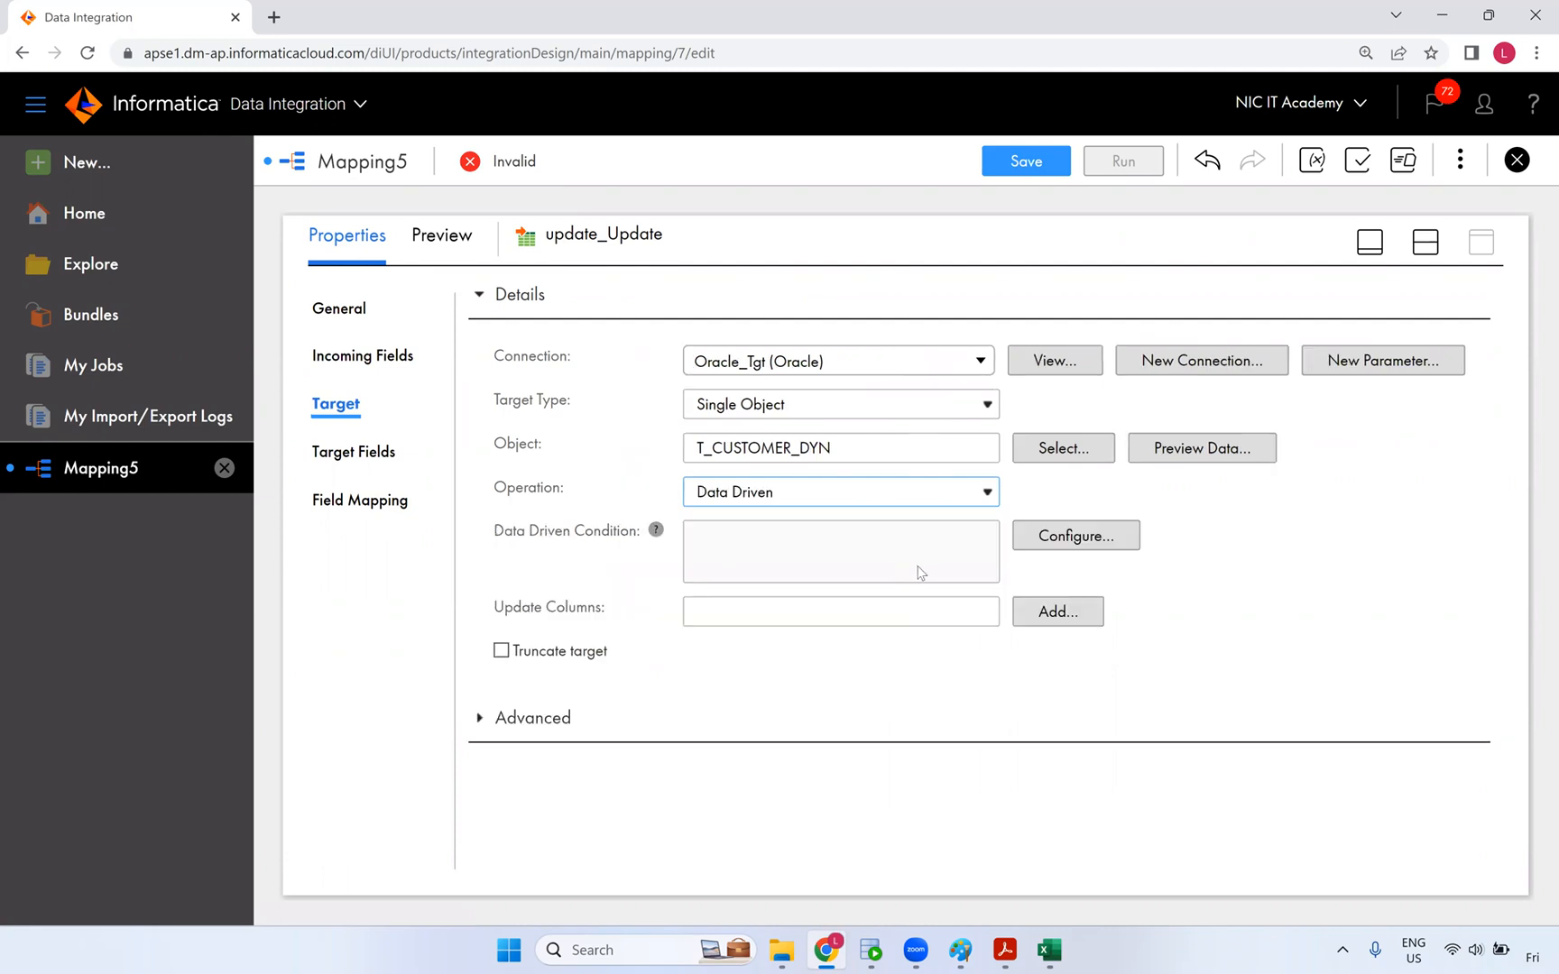
- Make CUST_KEY, instead of CUST_ID, the update column for update_Update
click(1051, 623)
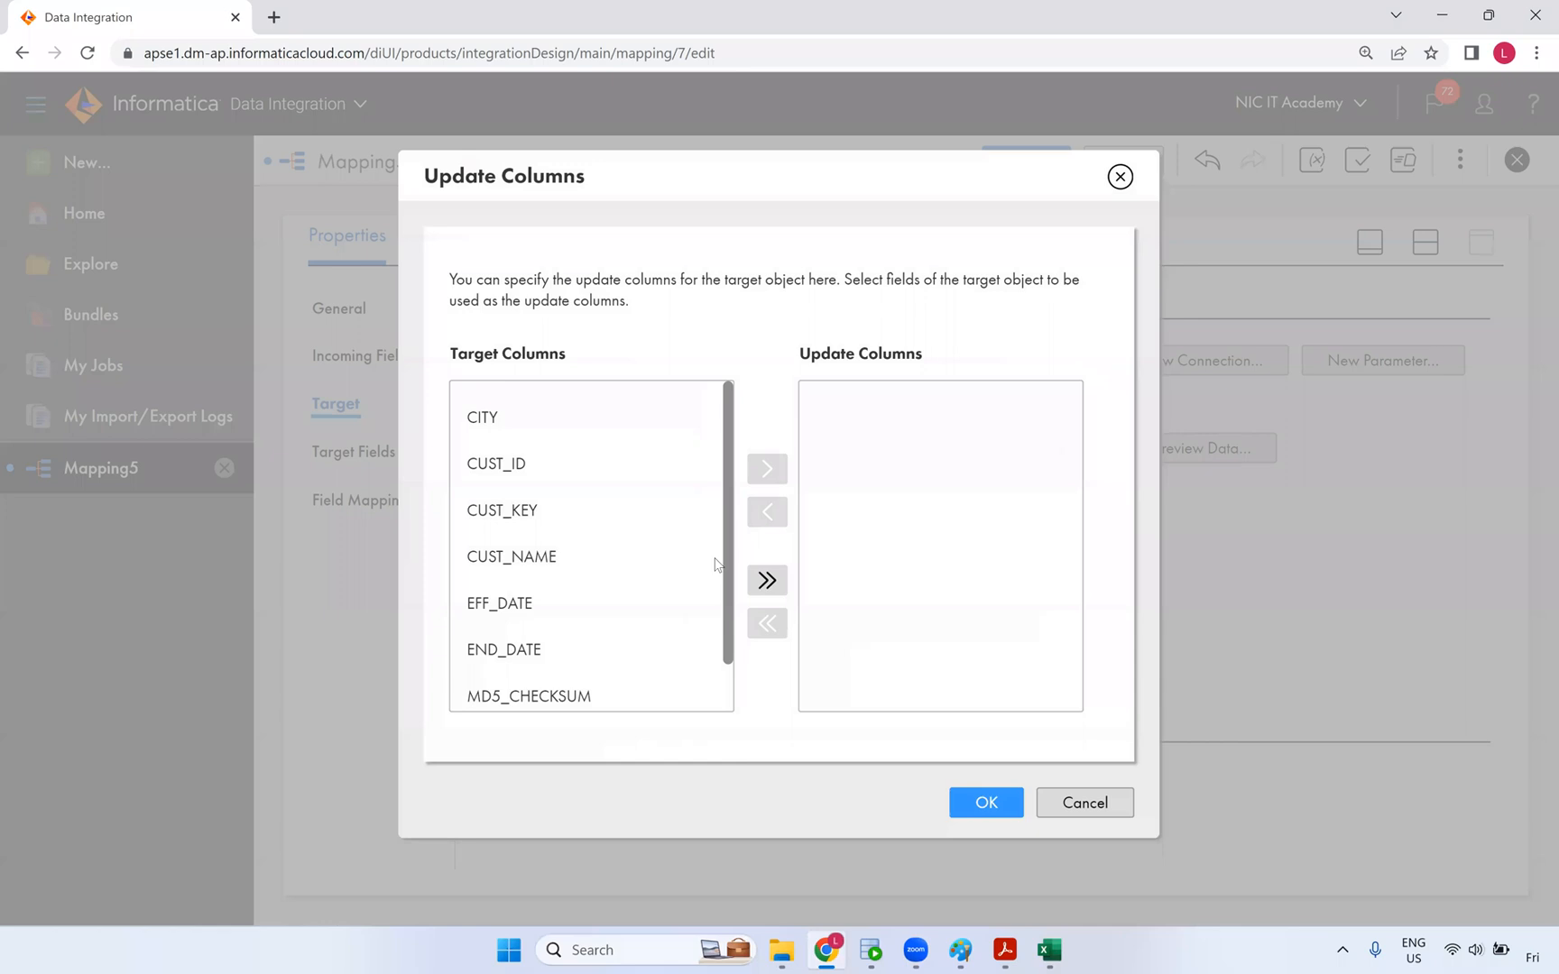
click(552, 464)
click(767, 468)
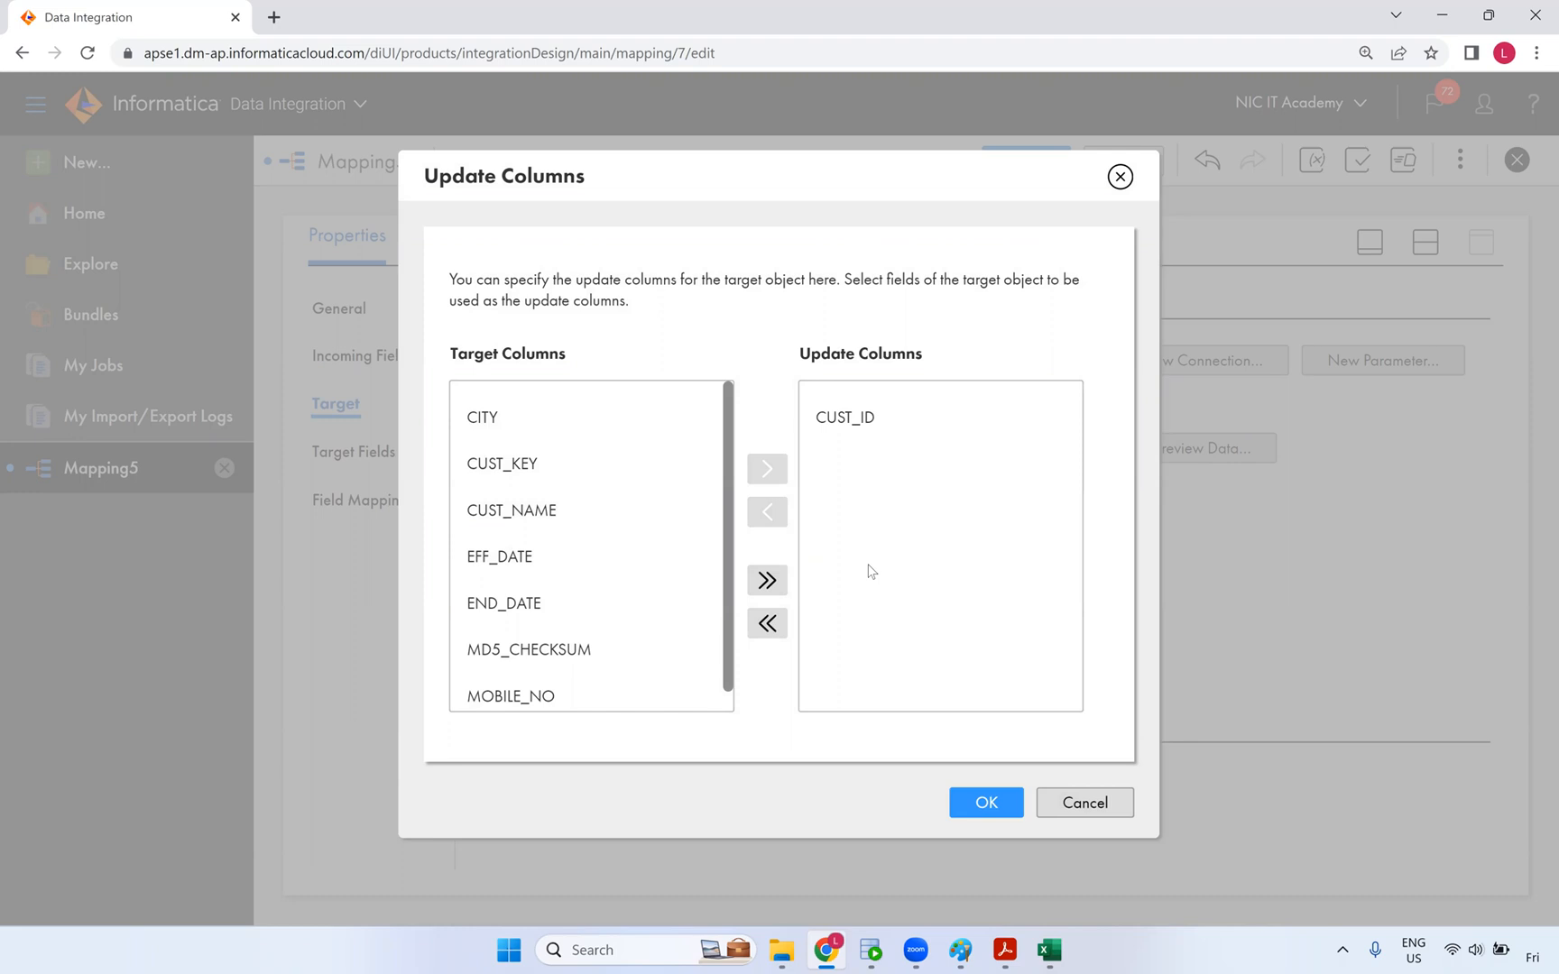
click(893, 420)
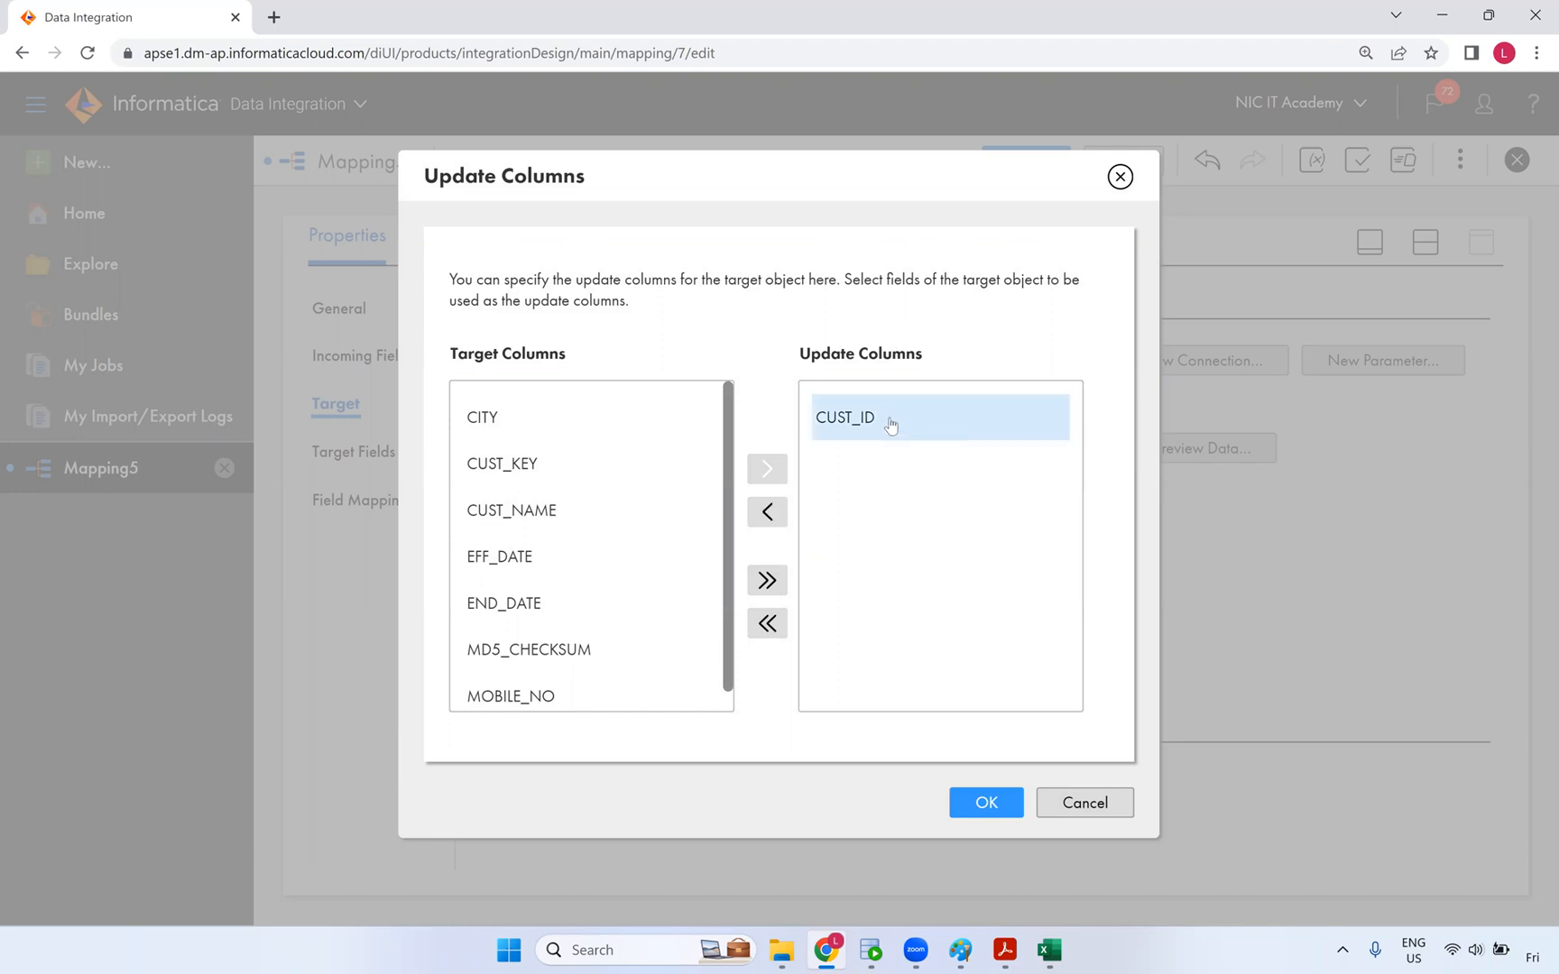
click(767, 511)
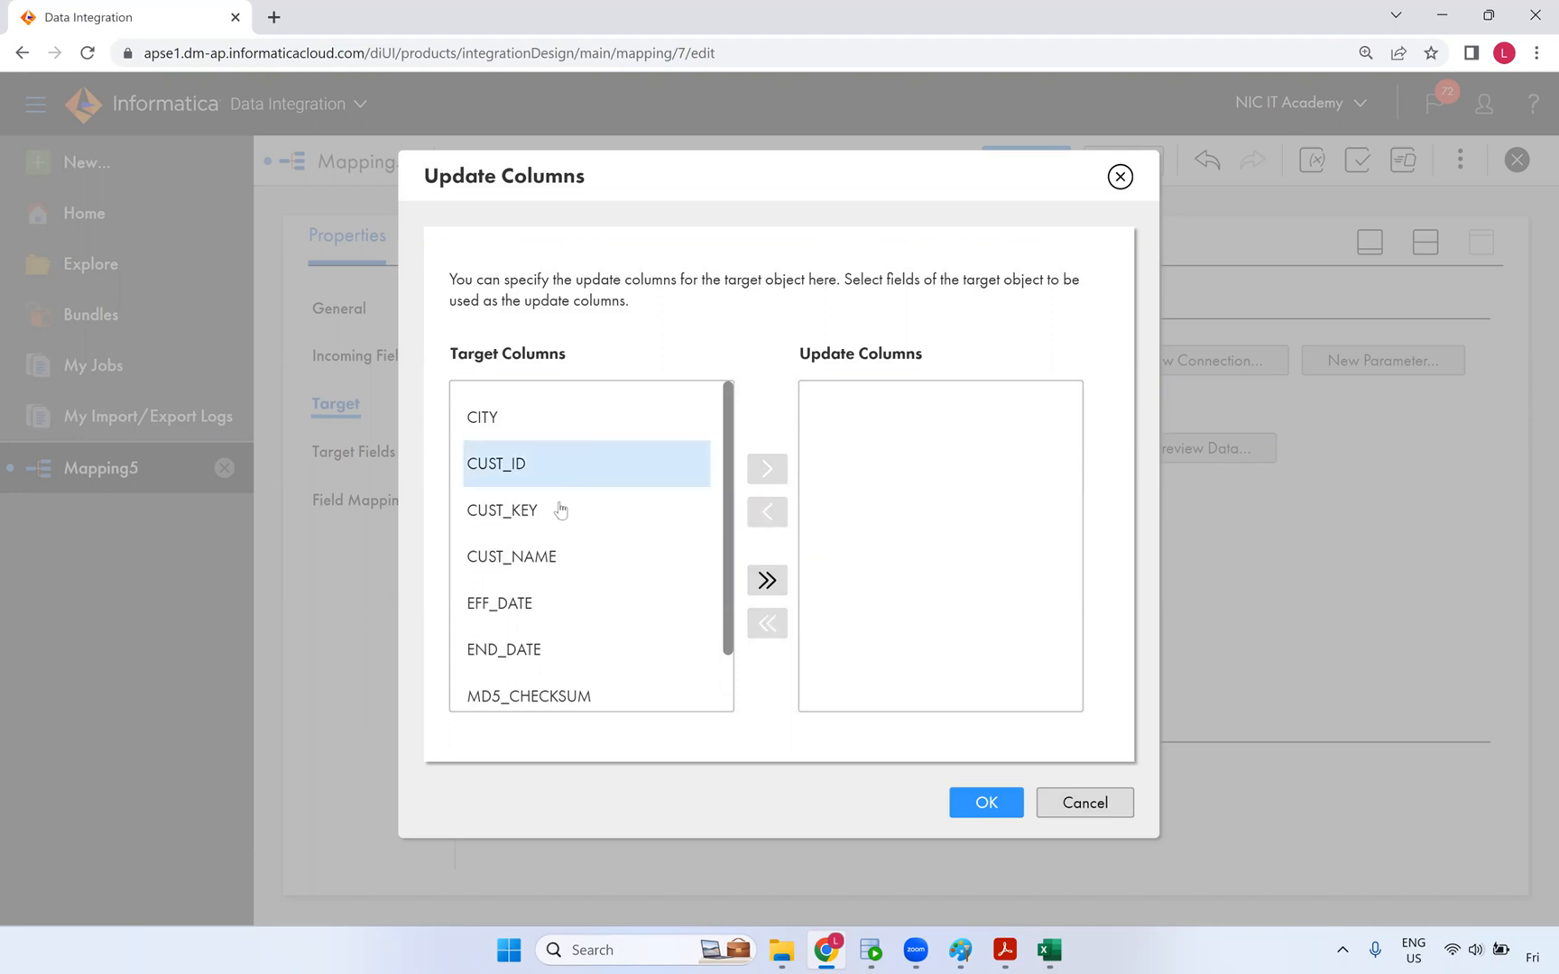
click(559, 511)
click(762, 471)
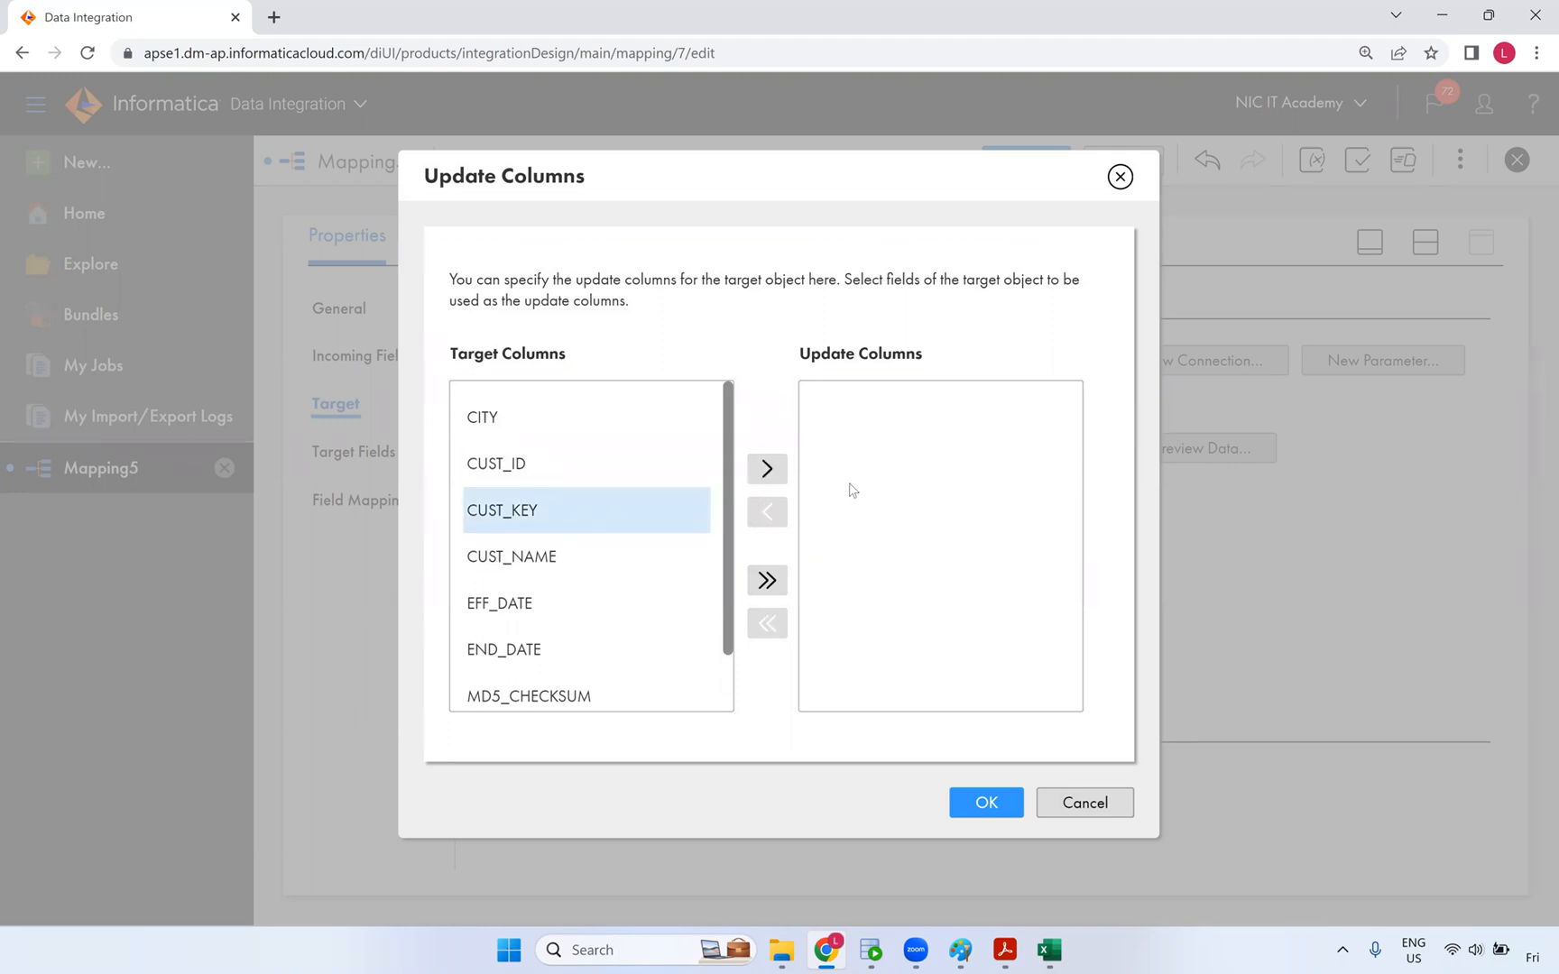
click(987, 803)
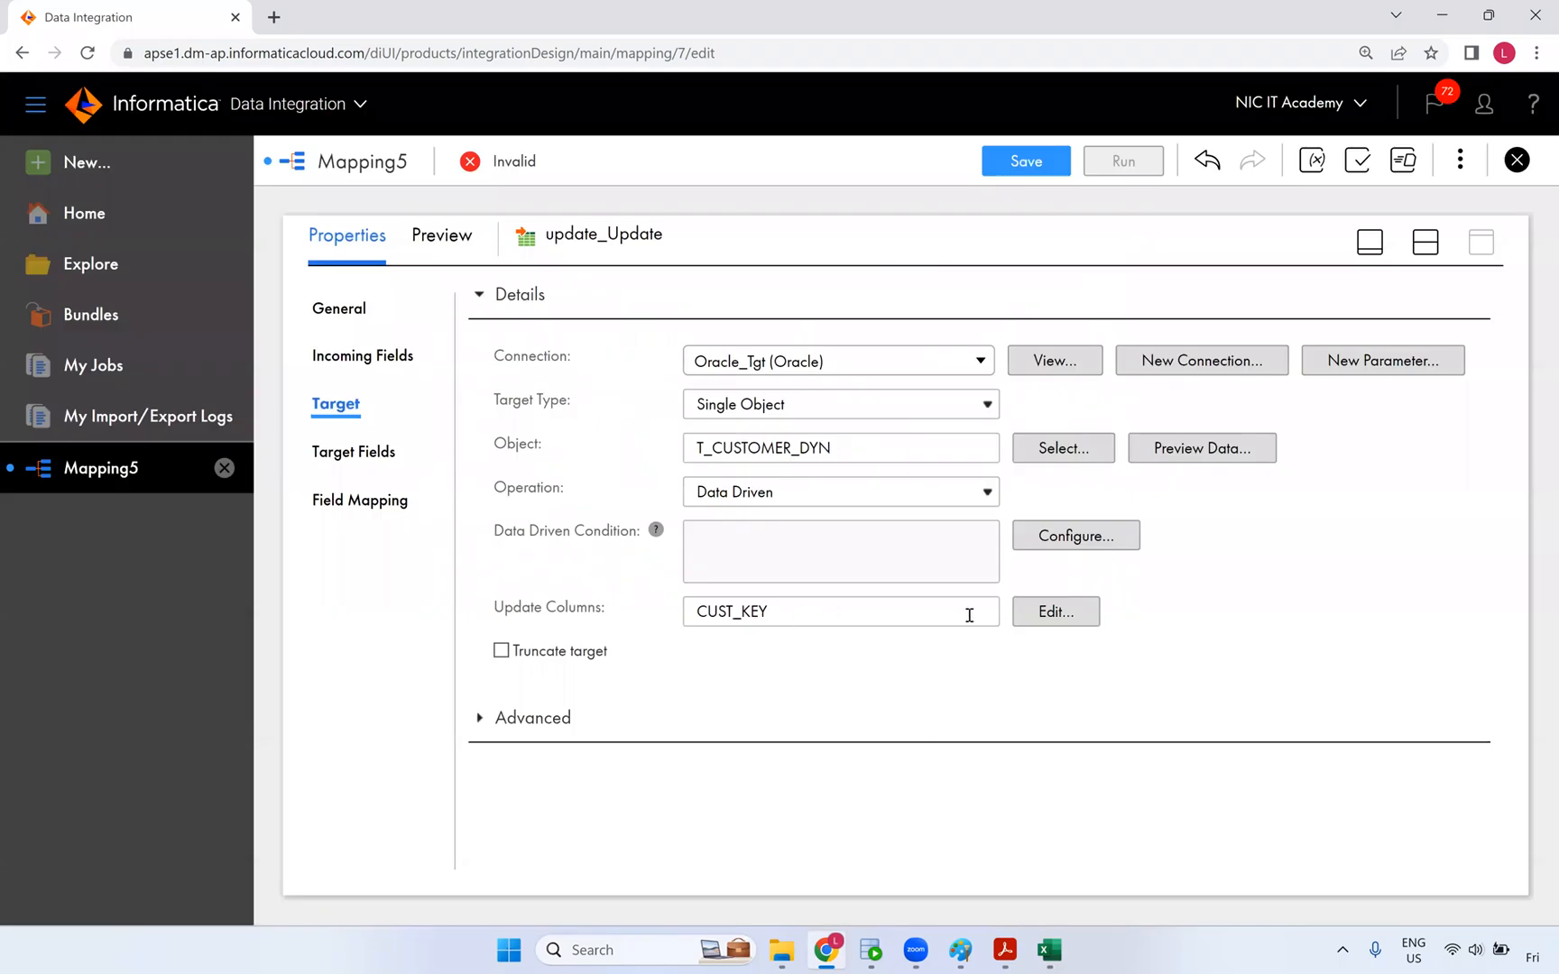
- Set the data driven condition to DD_UPDATE and validate it
click(1060, 545)
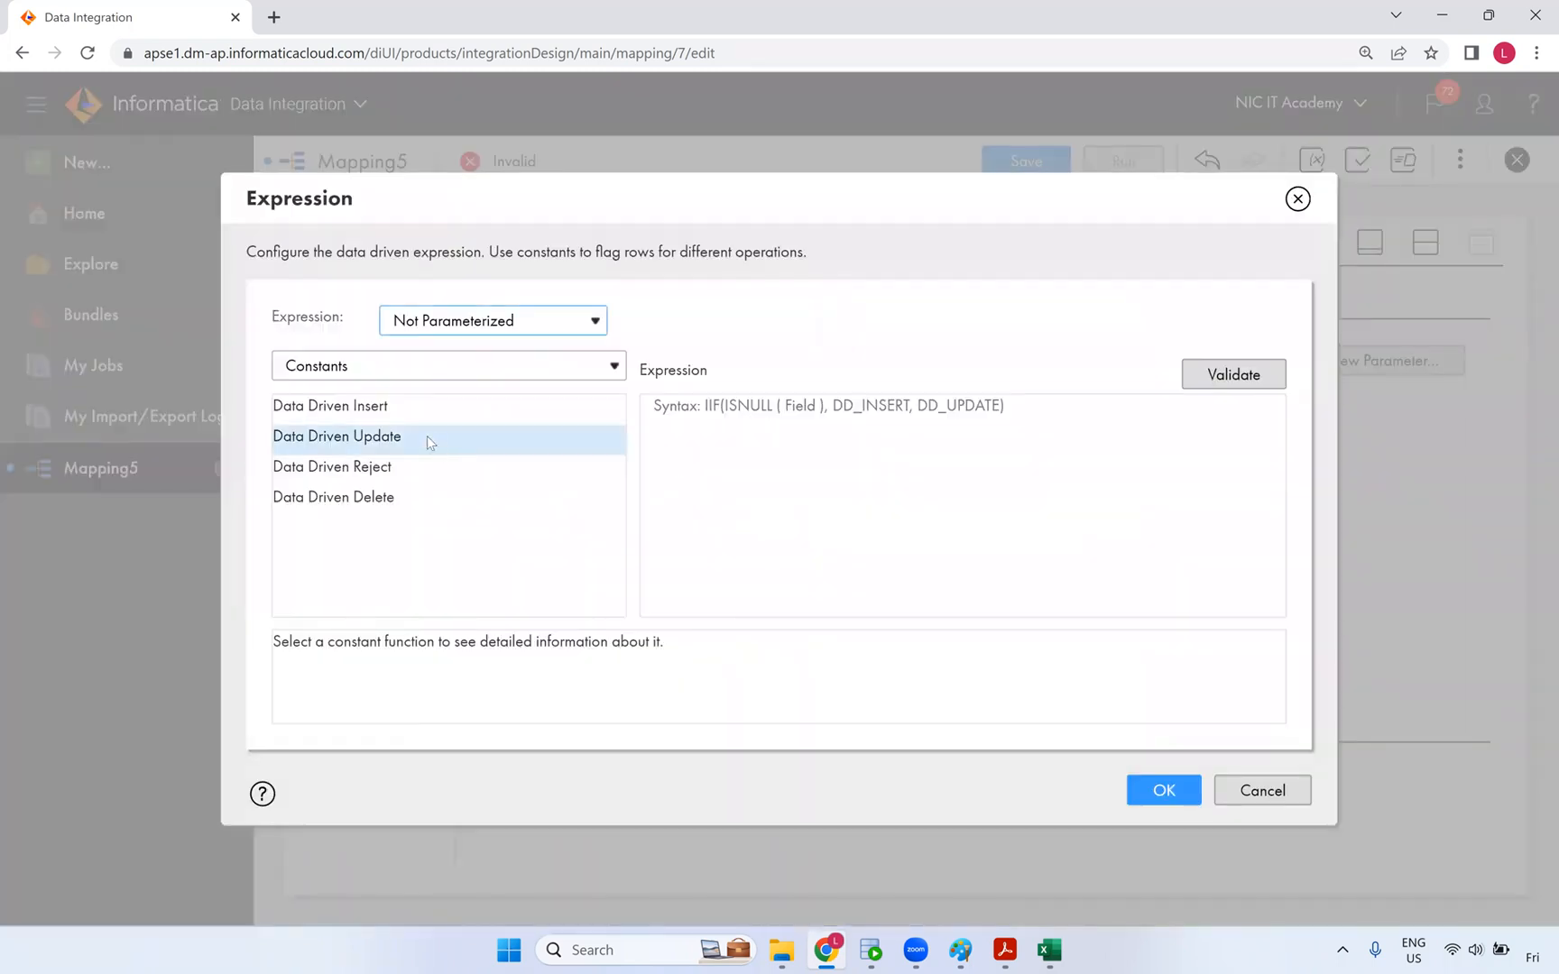
double_click(386, 436)
click(1229, 377)
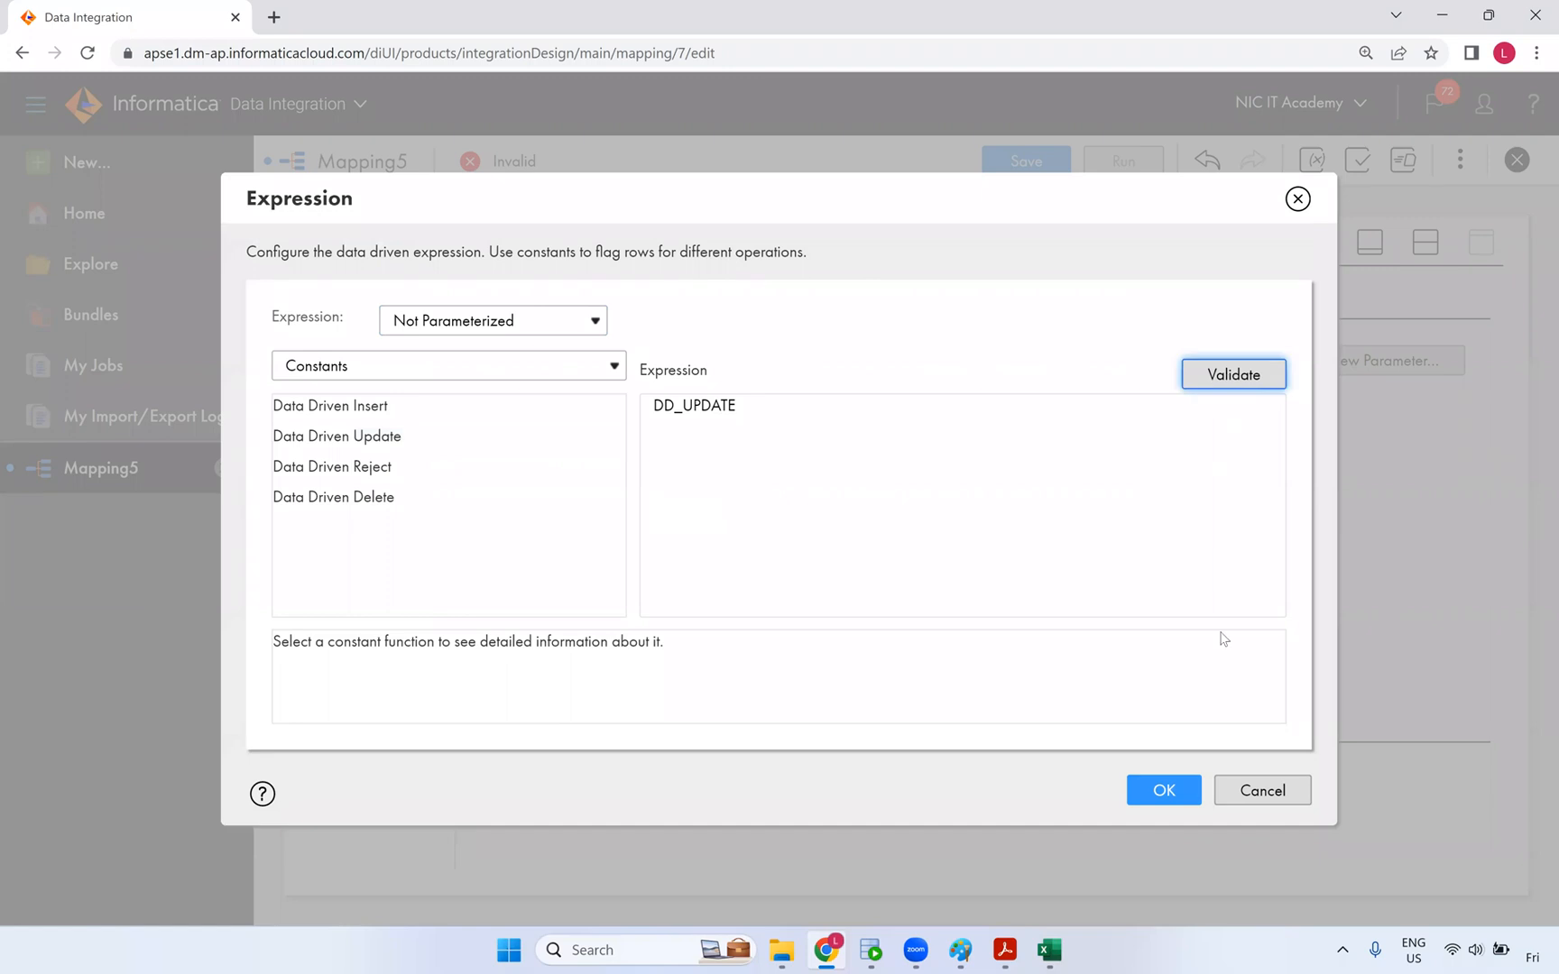
key(Return)
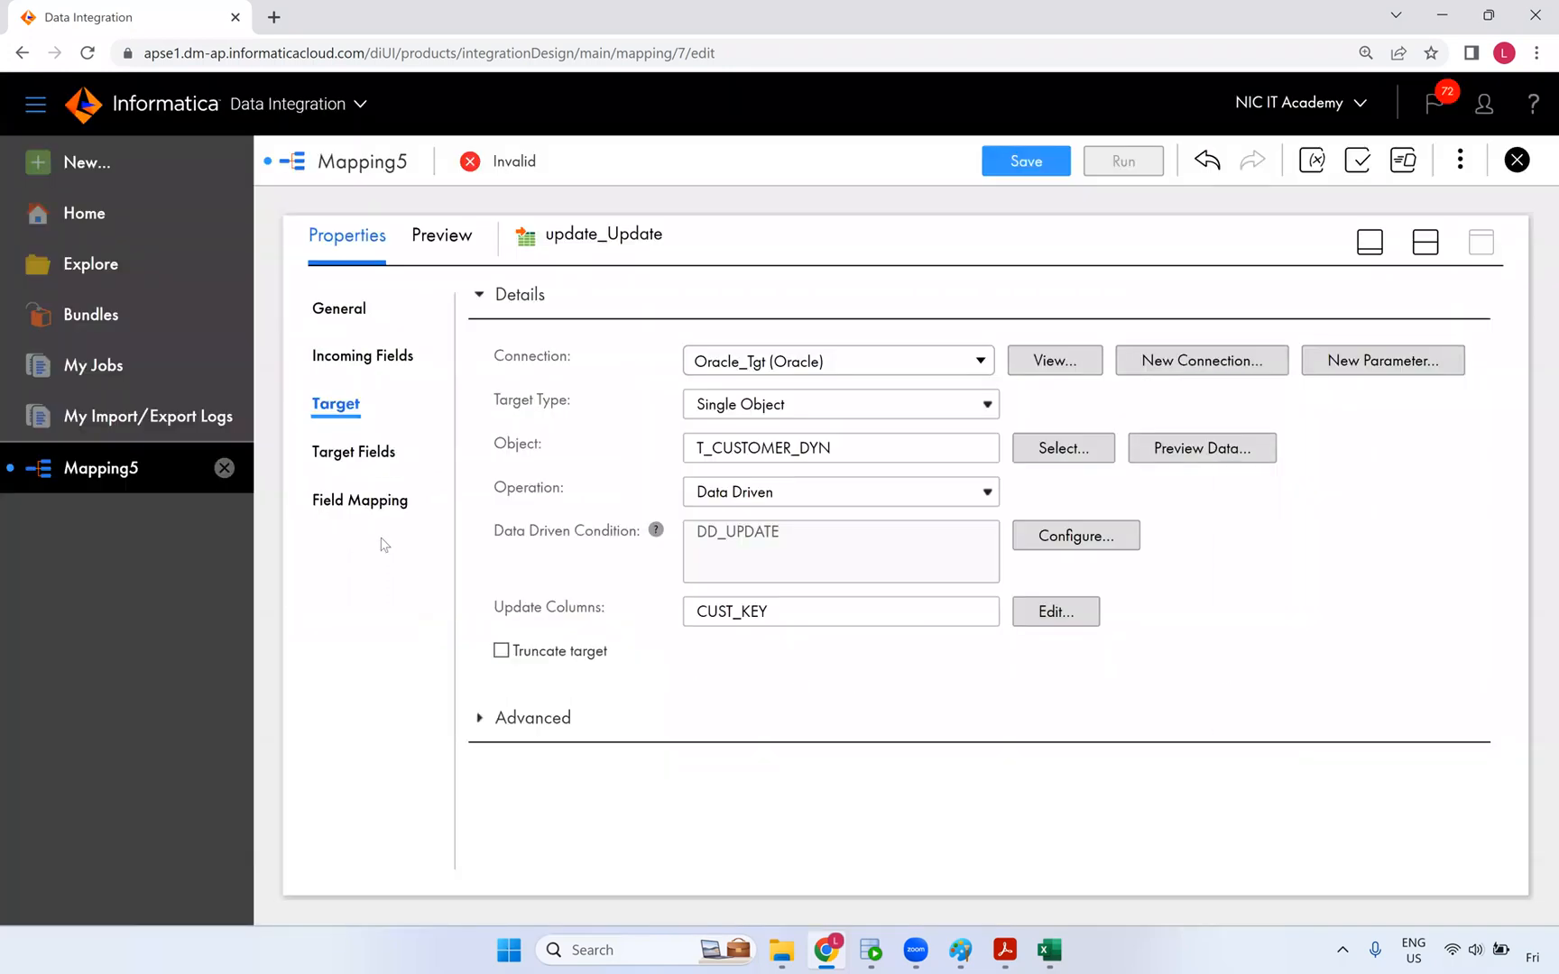
- On update_Update, map CUST_KEY to CUST_KEY and src_o_eff_date to END_DATE, checking Excel's end-date rule
click(401, 504)
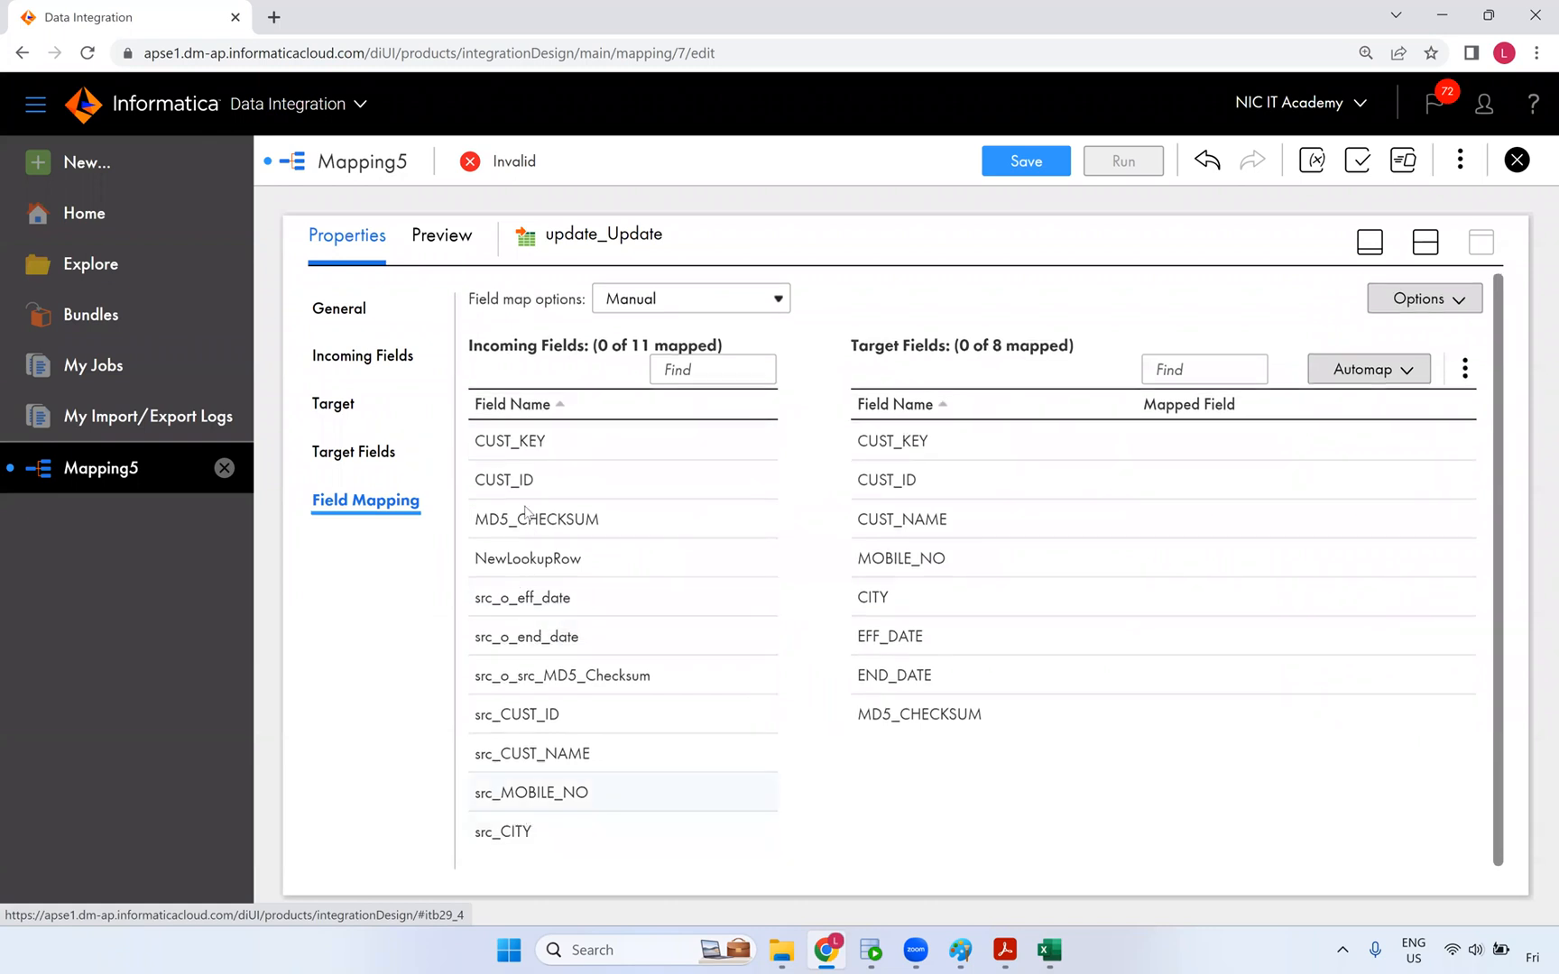
drag(527, 451, 944, 456)
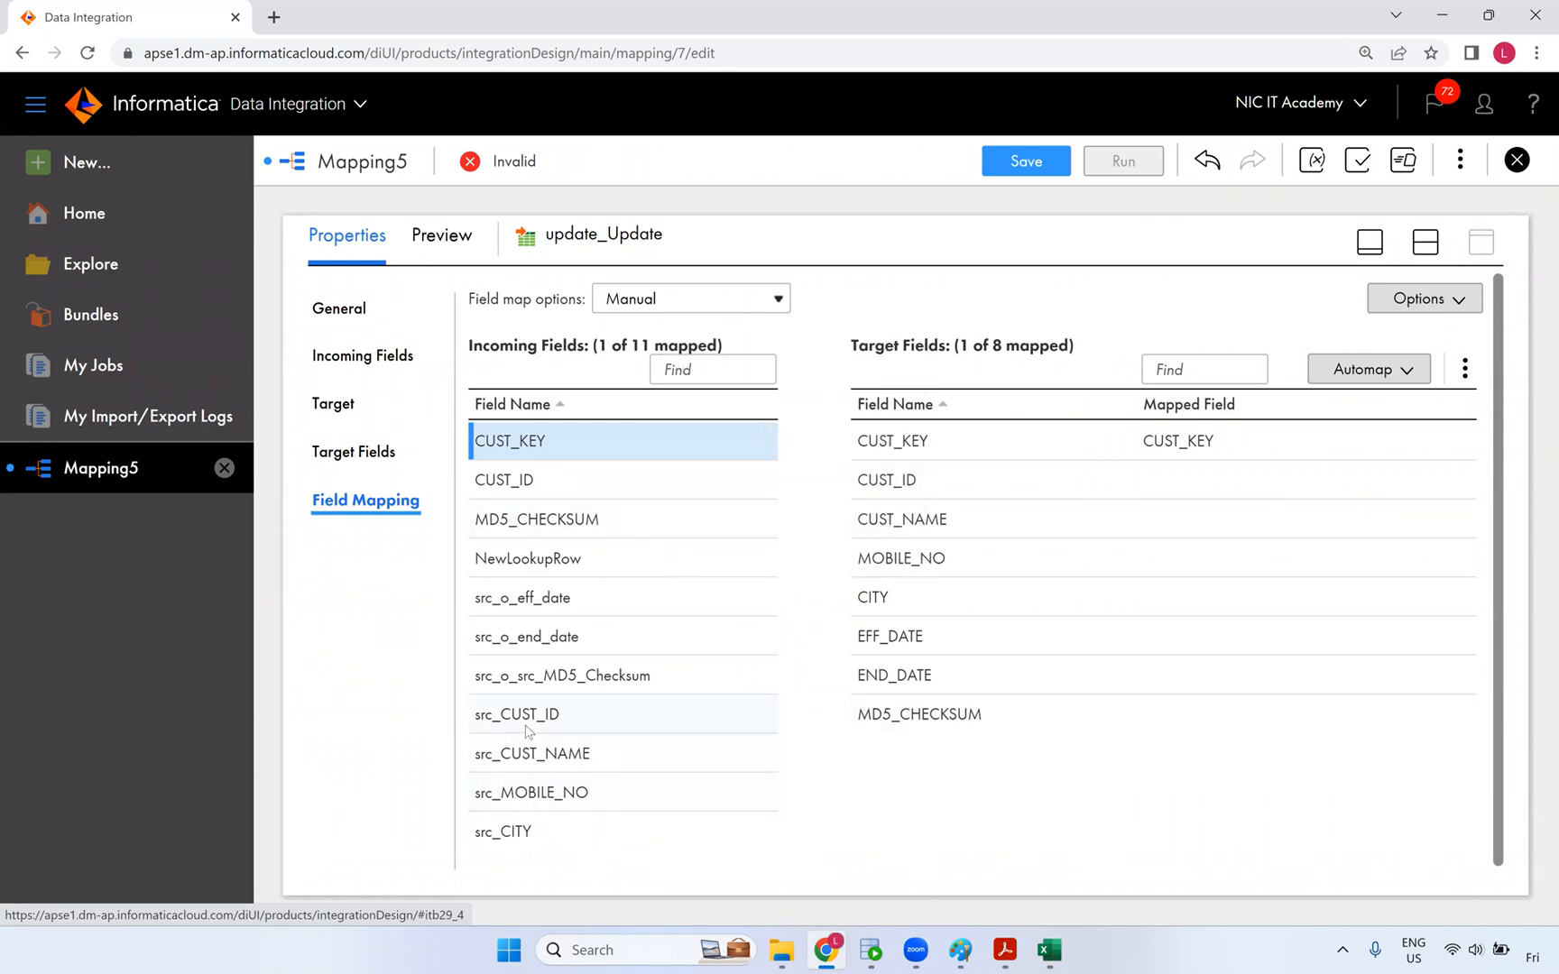
drag(554, 598, 1061, 704)
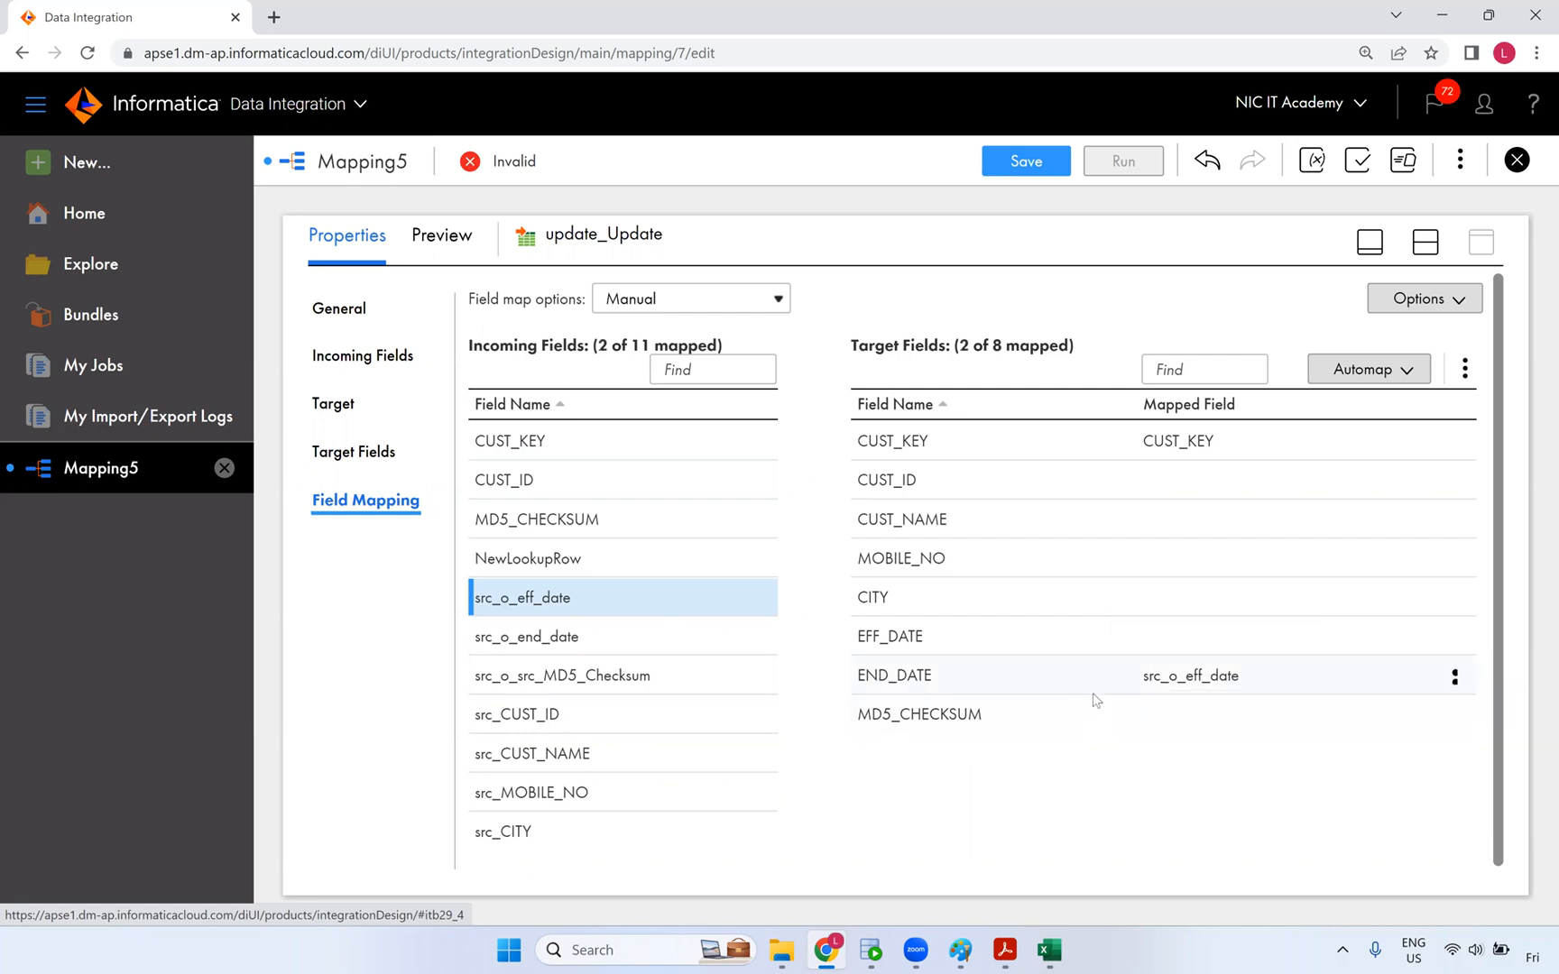
key(alt+Tab)
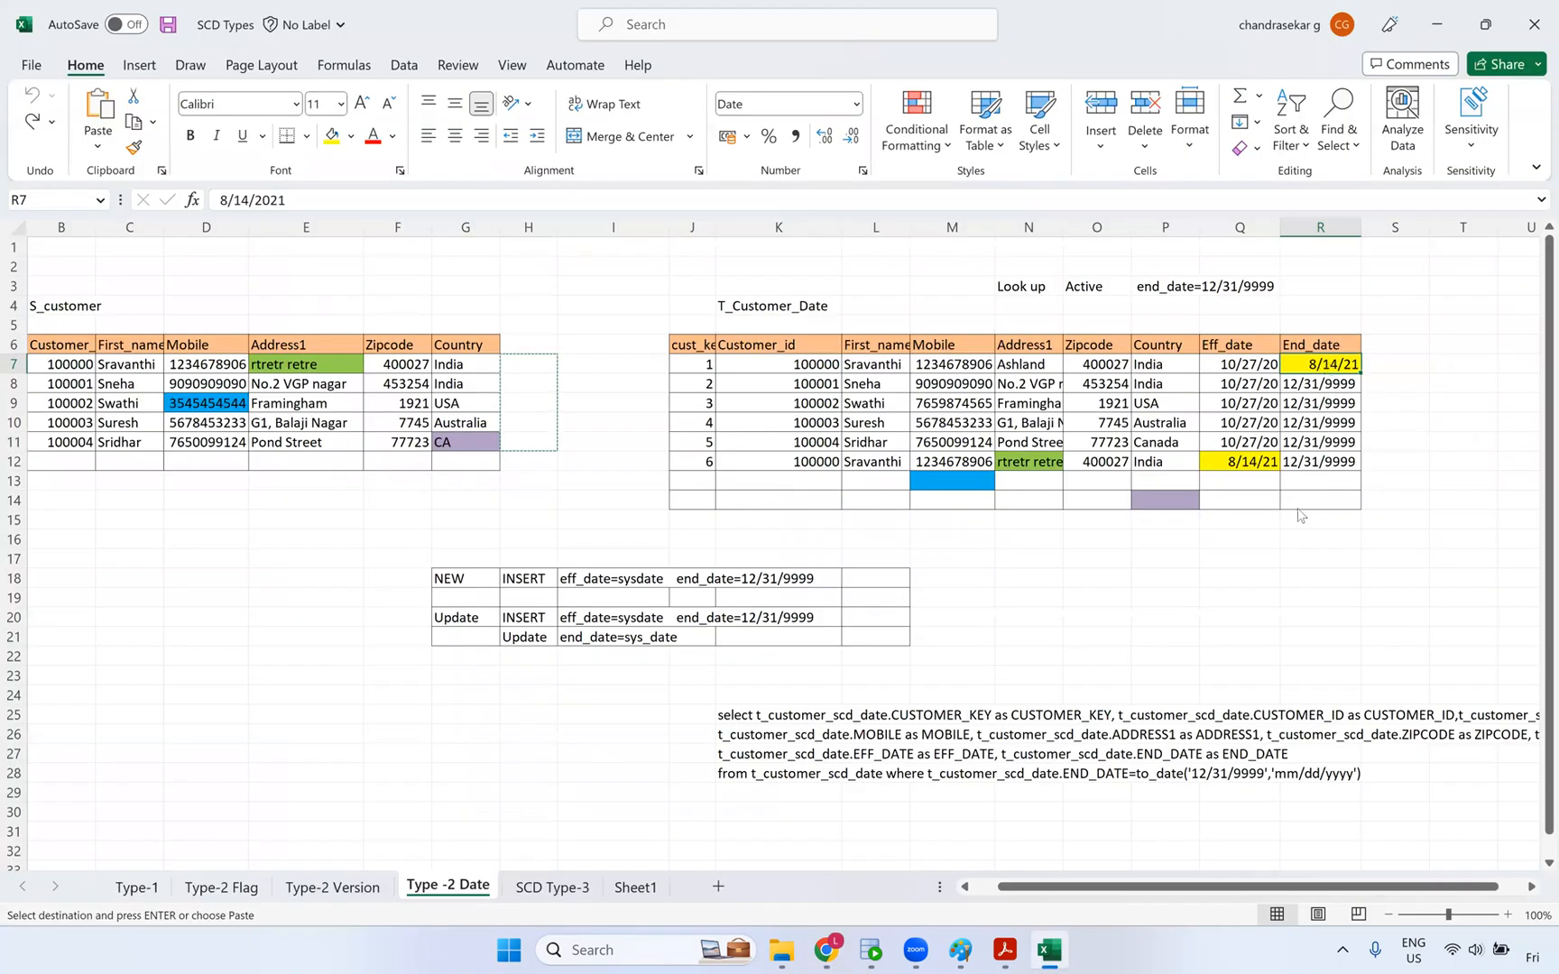
key(alt+Tab)
click(1431, 249)
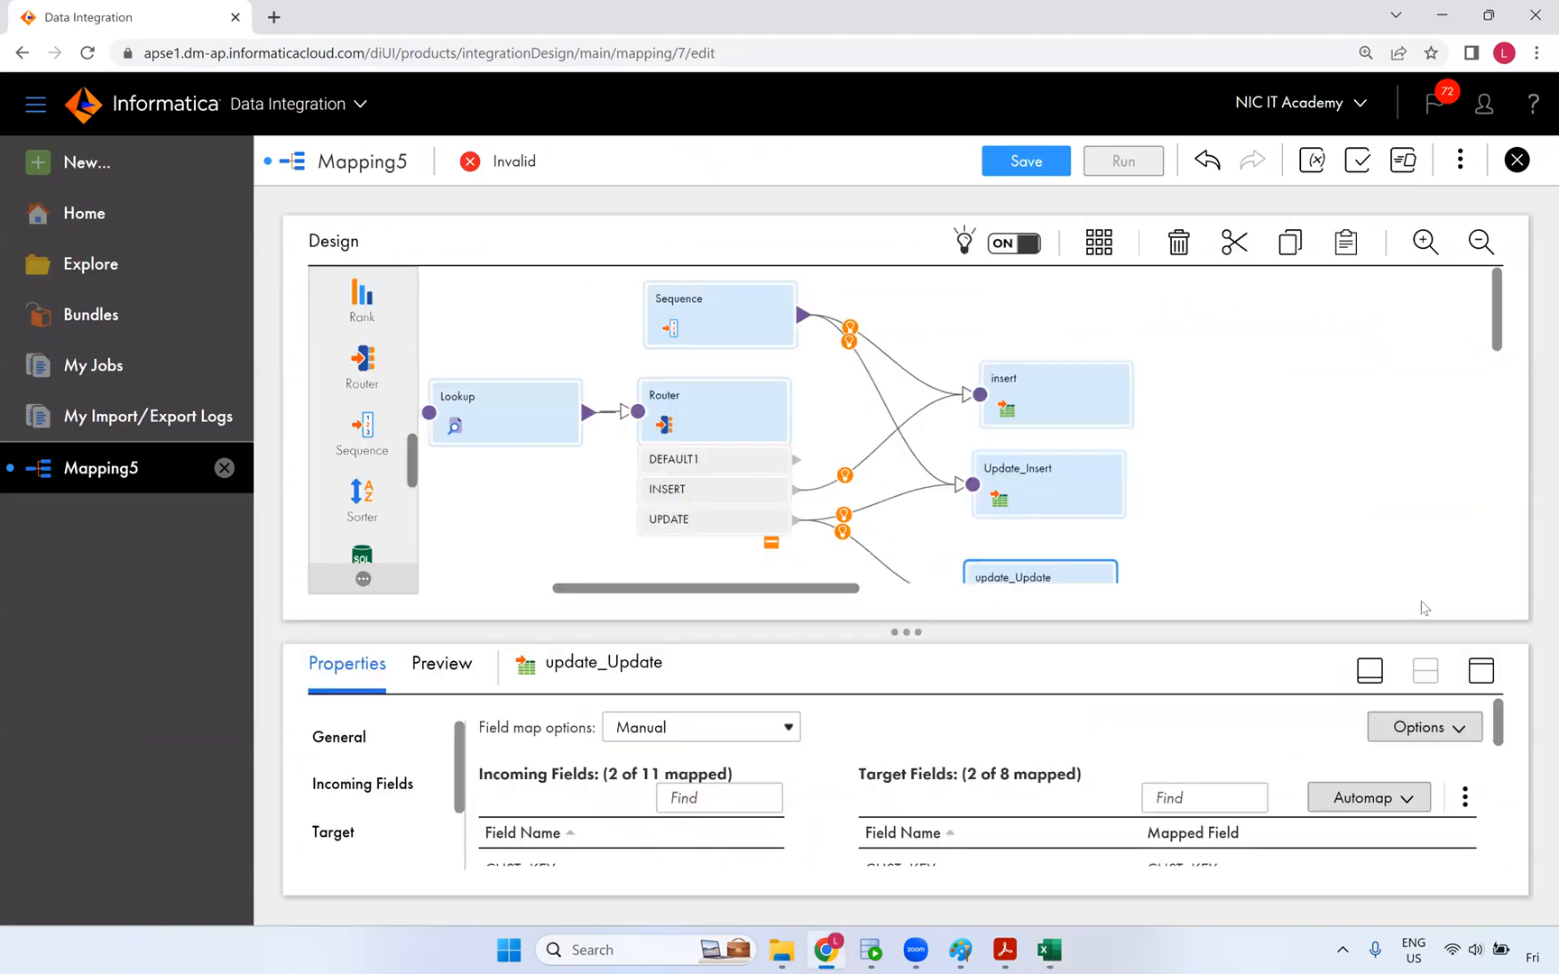
- Save m_Dynamic_lookup_cache and inspect the Expression transformation's properties
drag(803, 593, 648, 580)
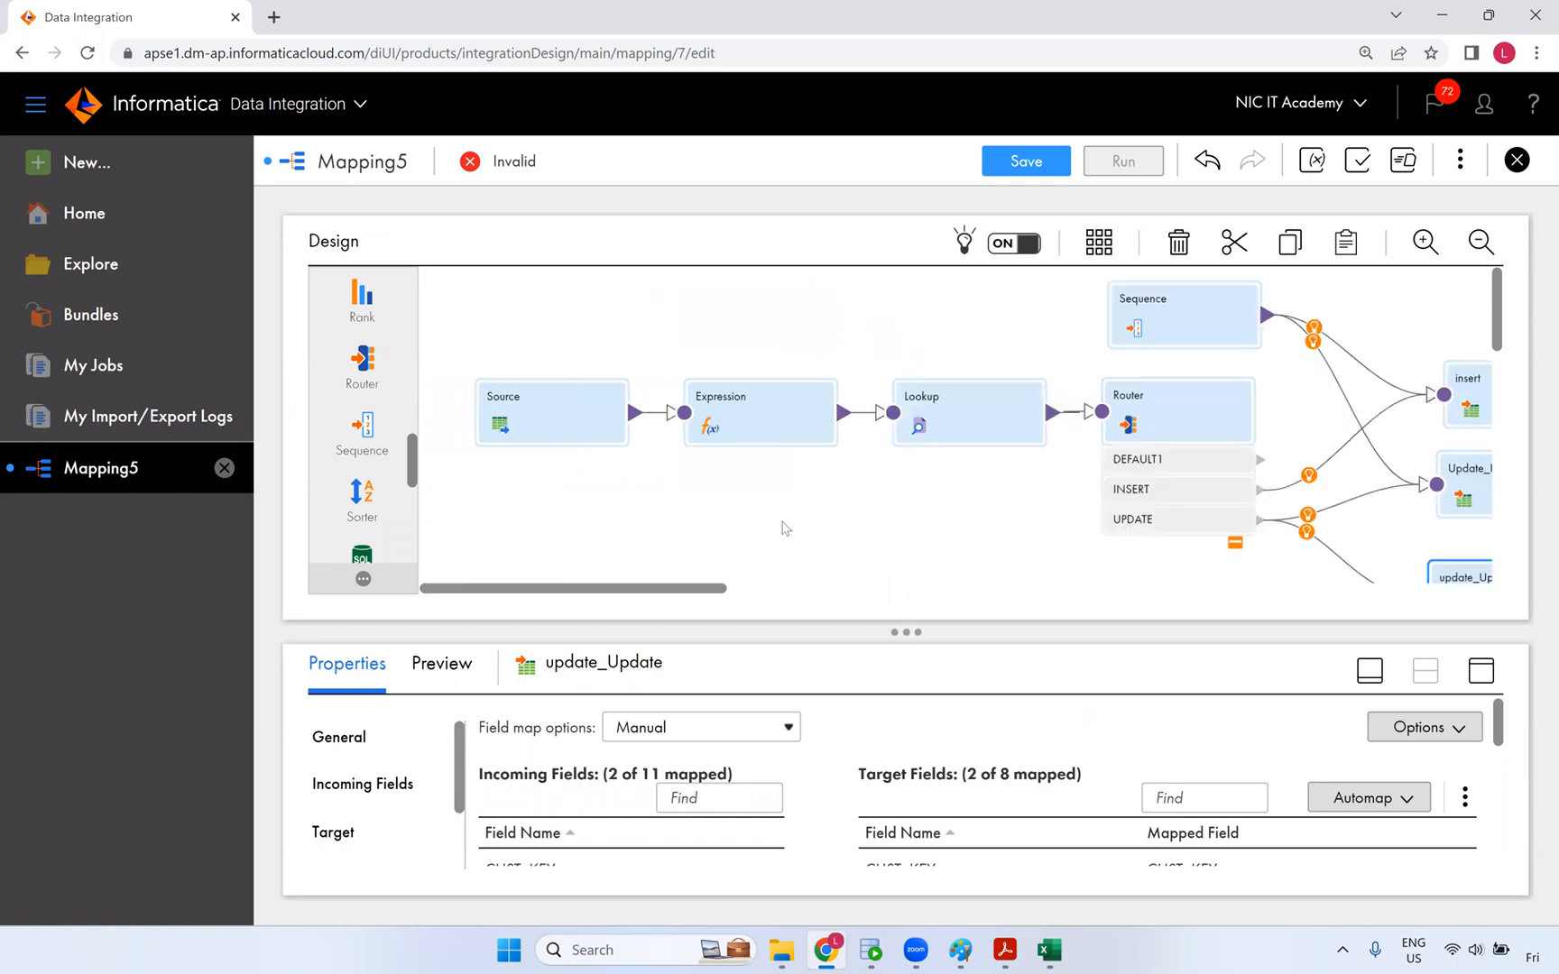
click(783, 529)
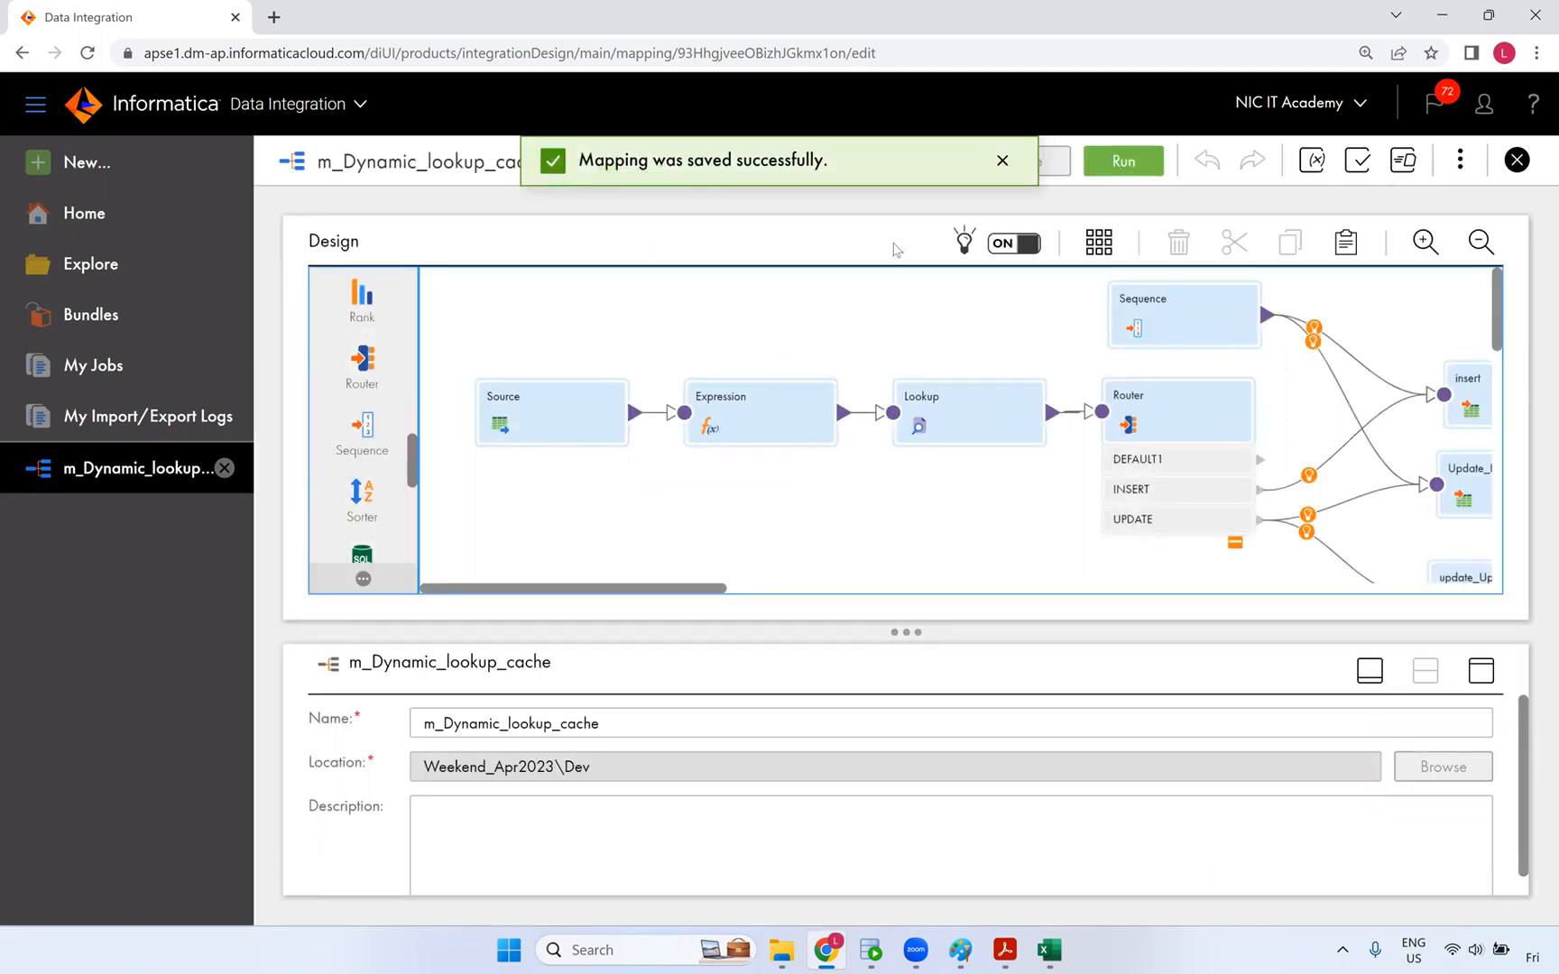
click(742, 413)
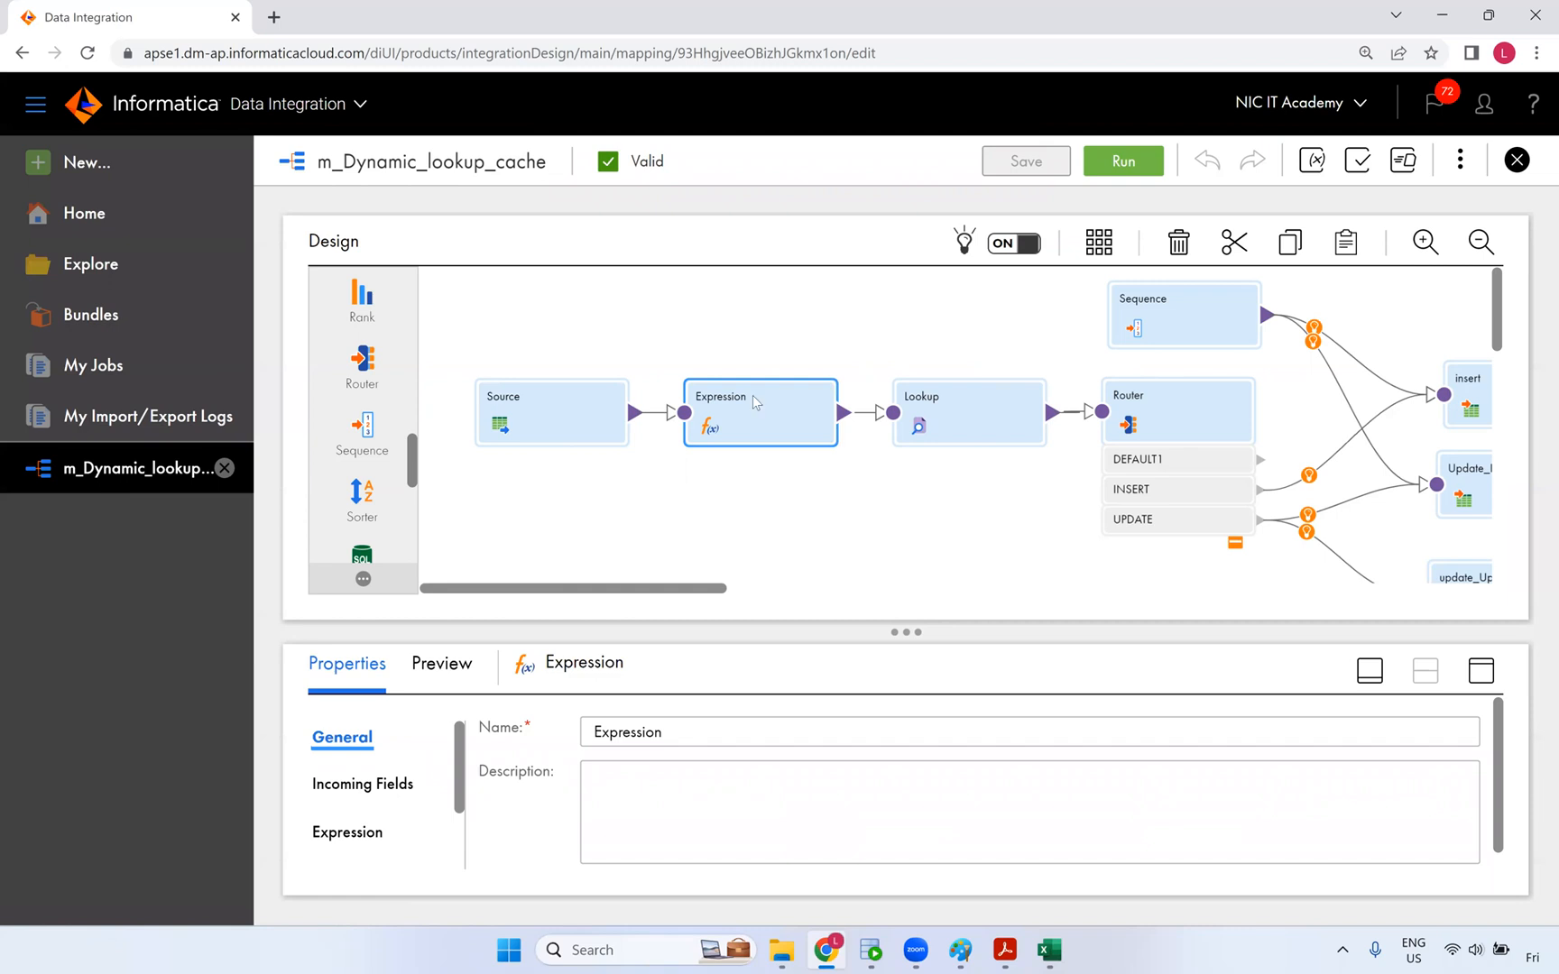
- Select the Lookup transformation, pan across the canvas, and begin creating a new asset
click(916, 424)
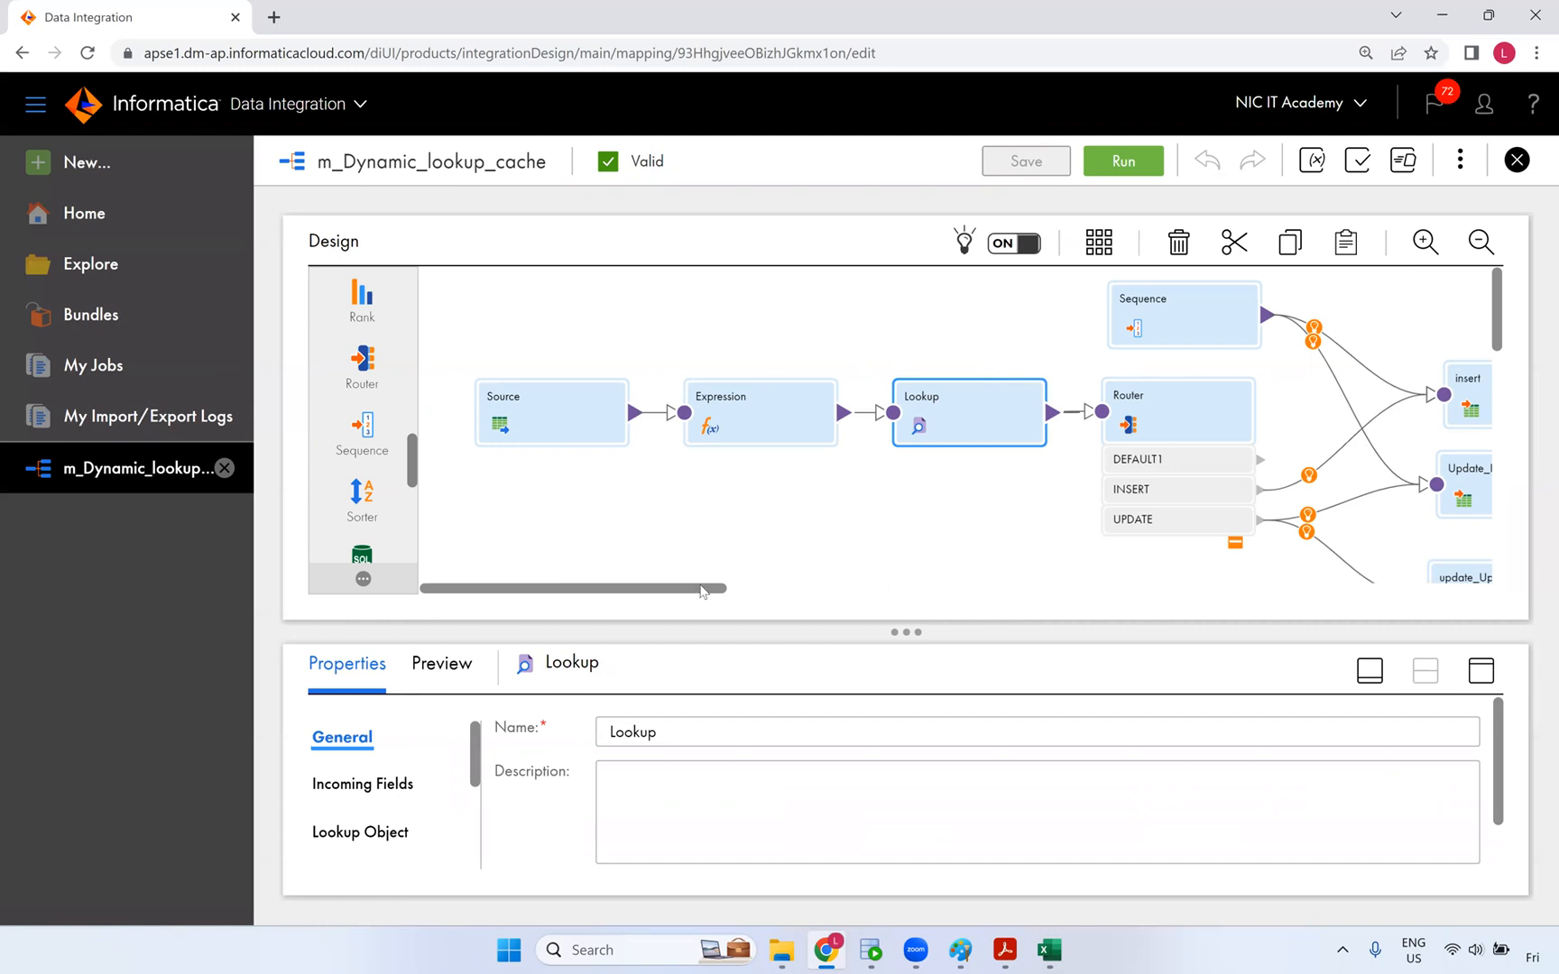
drag(703, 592, 770, 591)
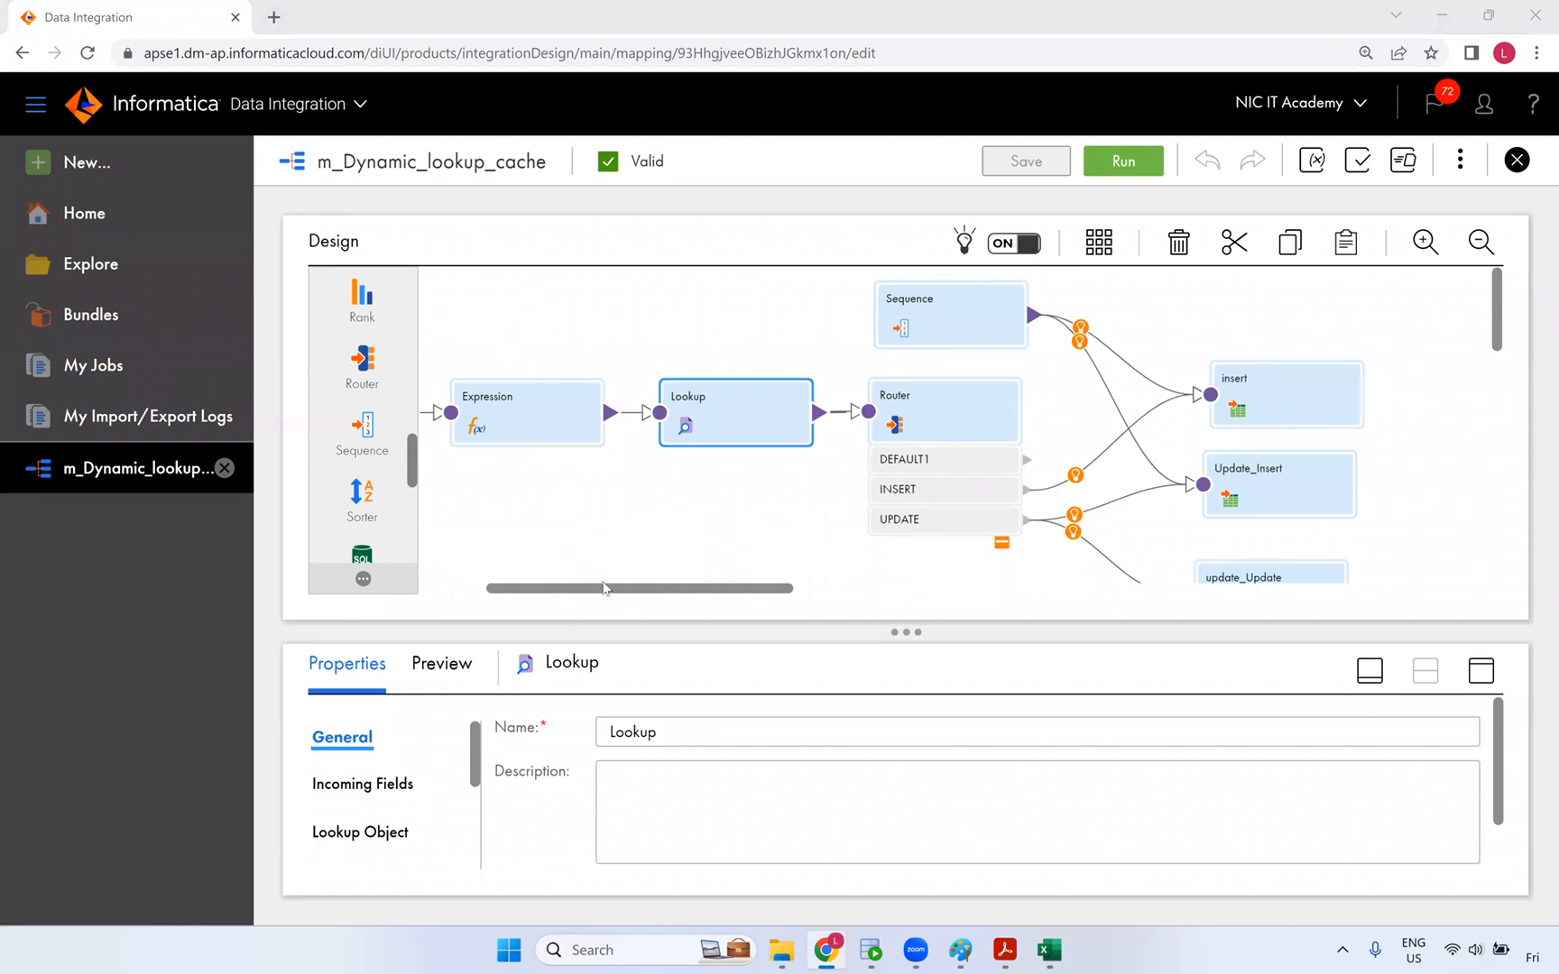
drag(553, 588, 499, 588)
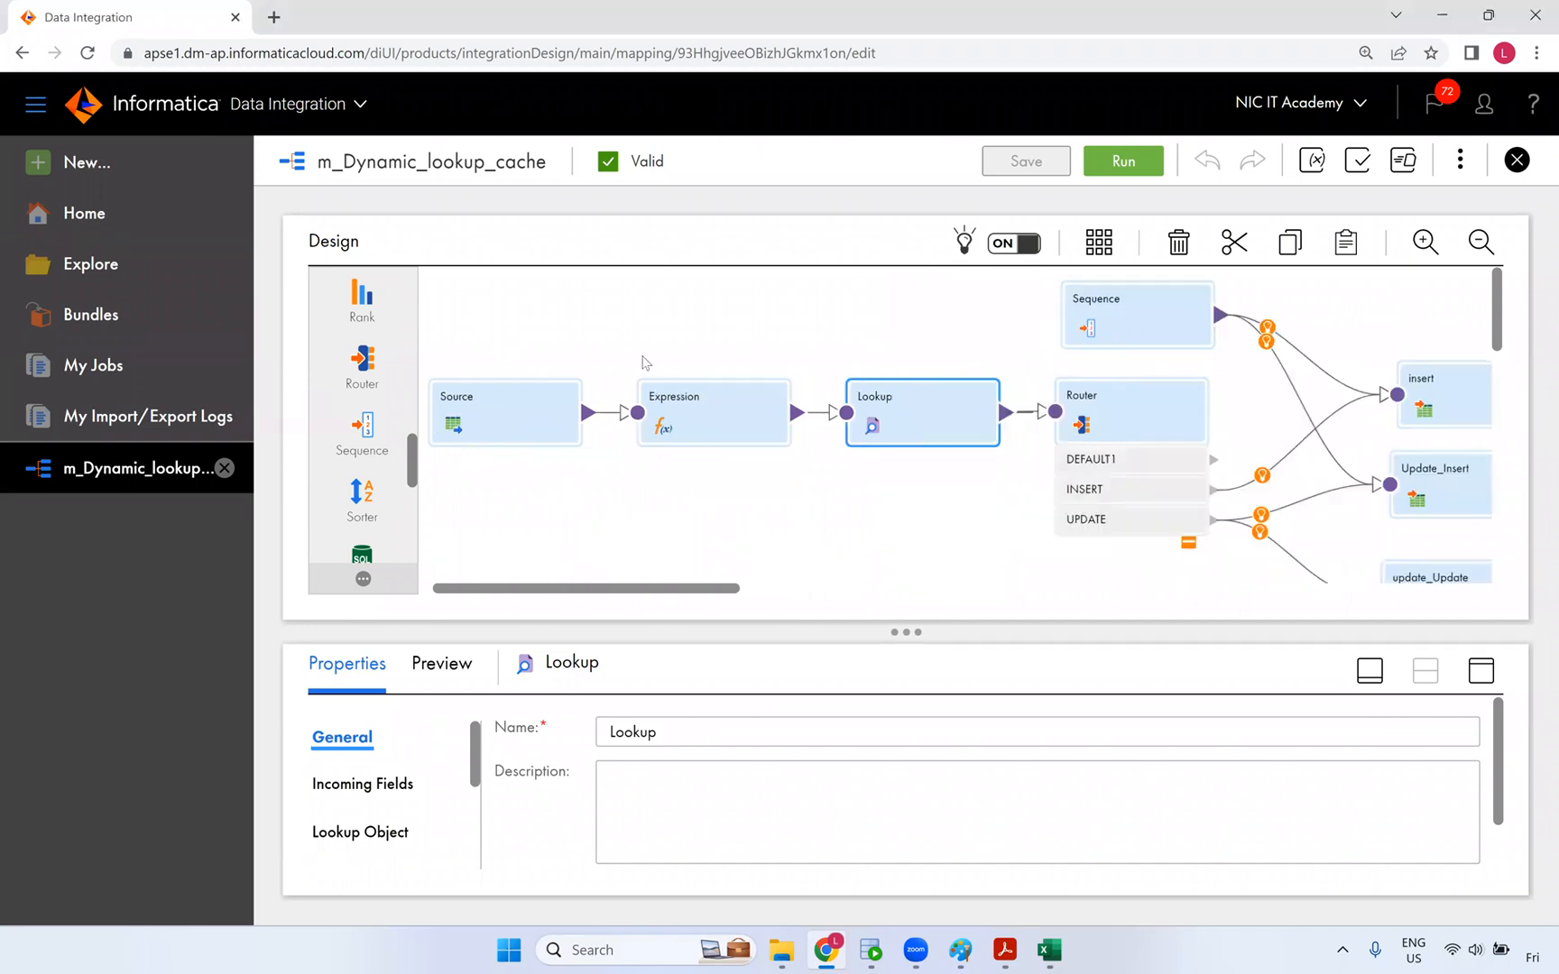
click(105, 173)
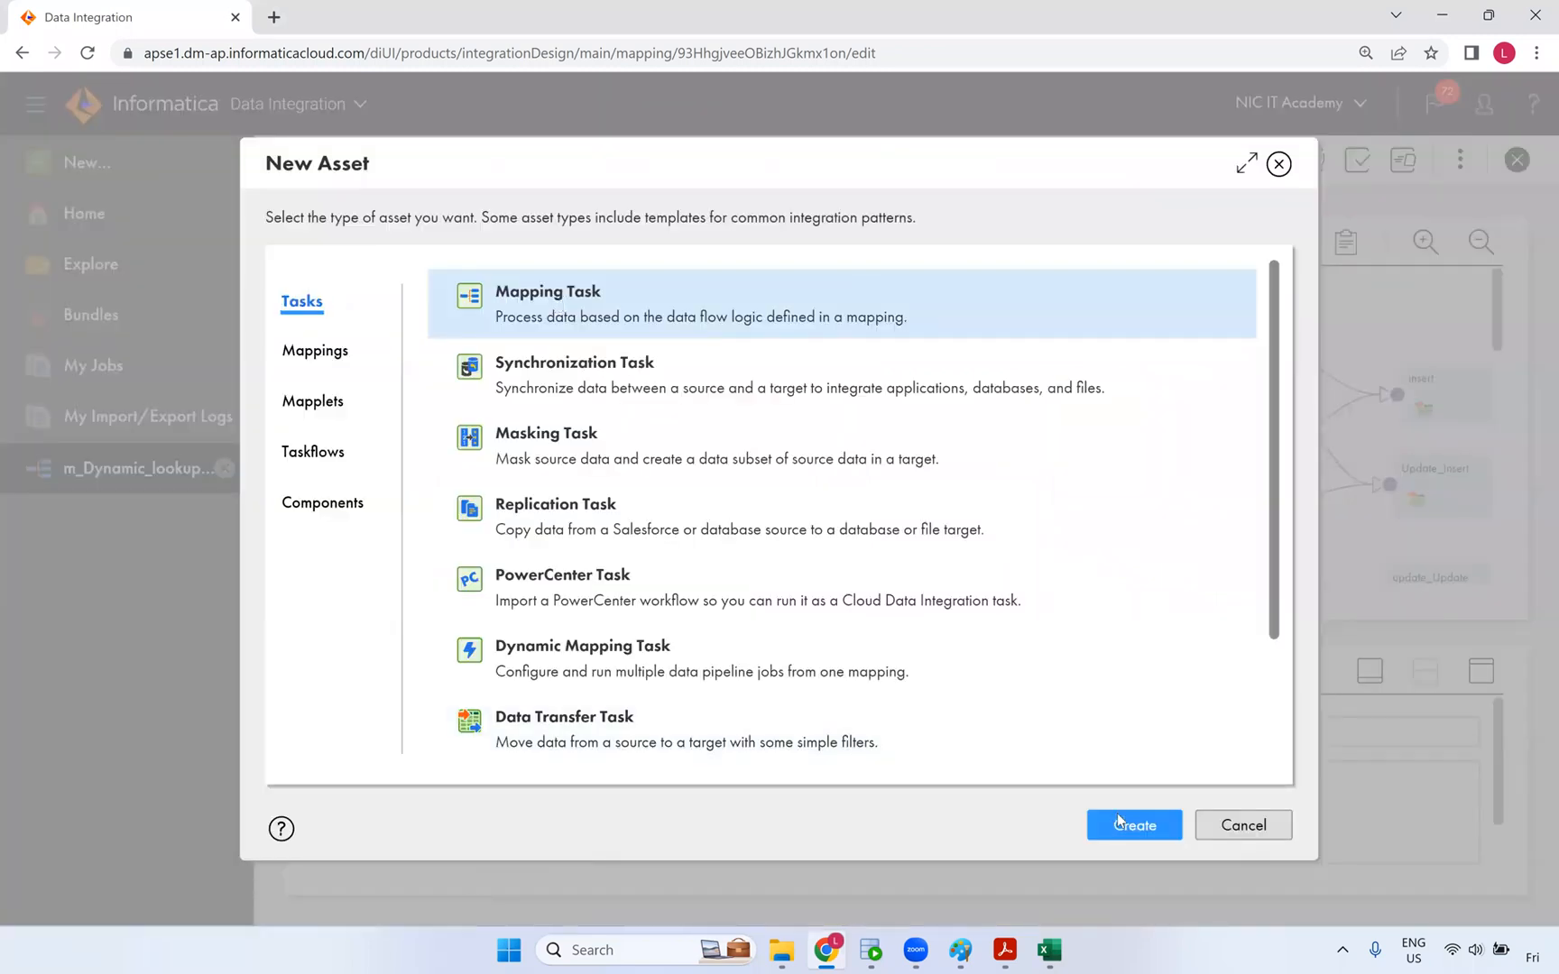
- Start a new mapping task named mt_dynamic_lookup_cache on the NIC runtime environment
click(1118, 821)
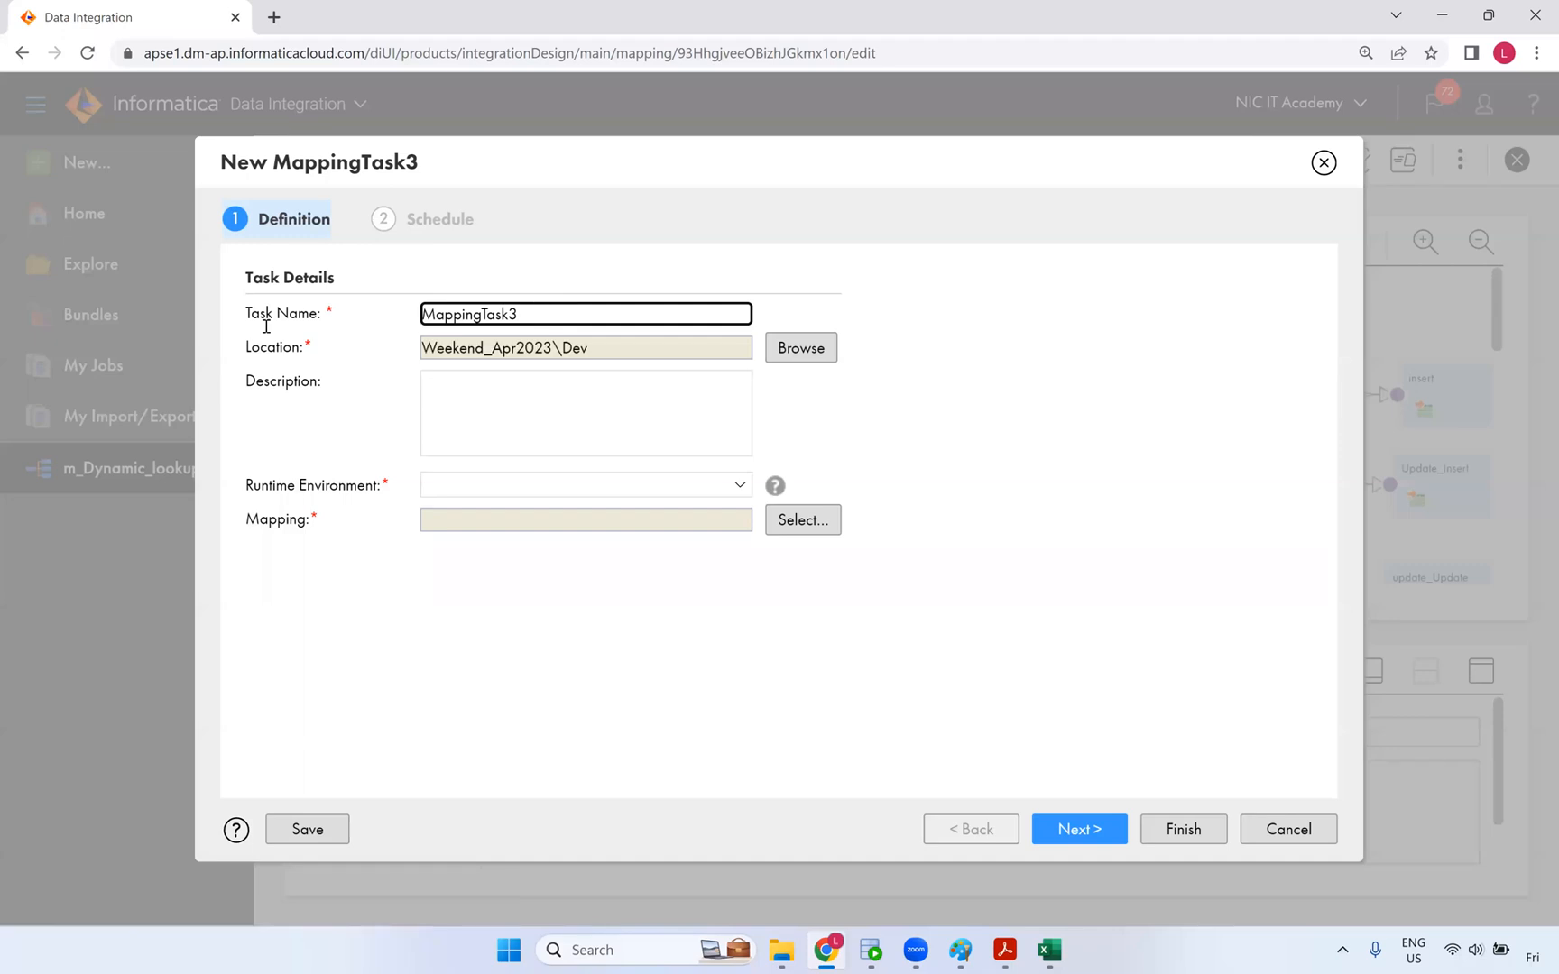
text(mt_s)
key(BackSpace)
text(d)
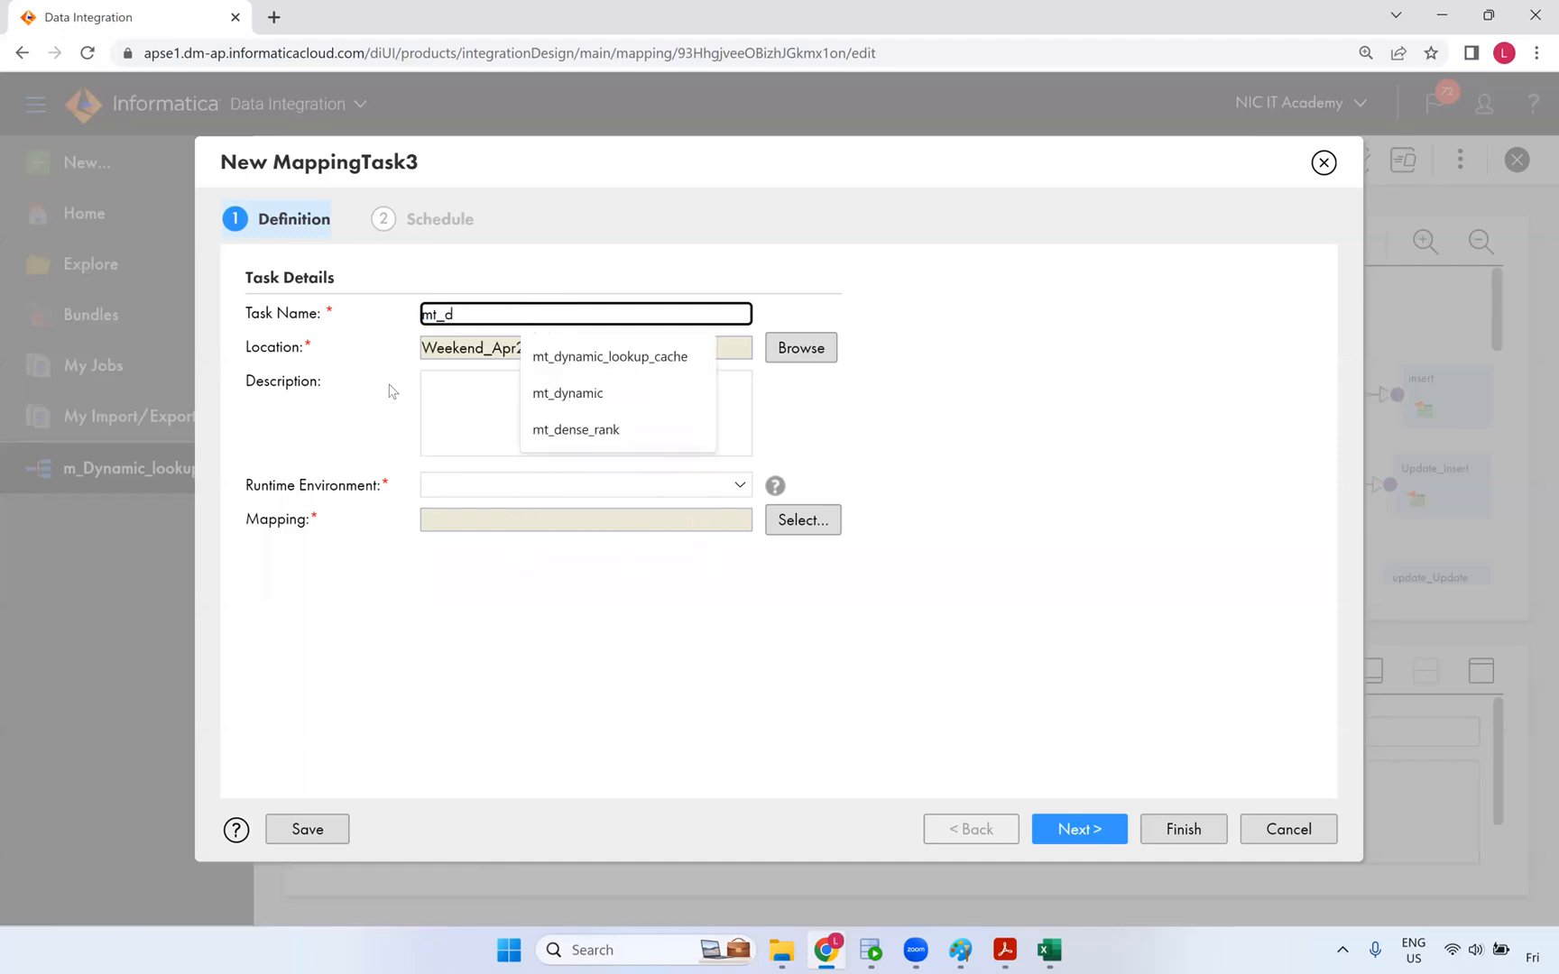
click(548, 368)
click(559, 486)
click(470, 547)
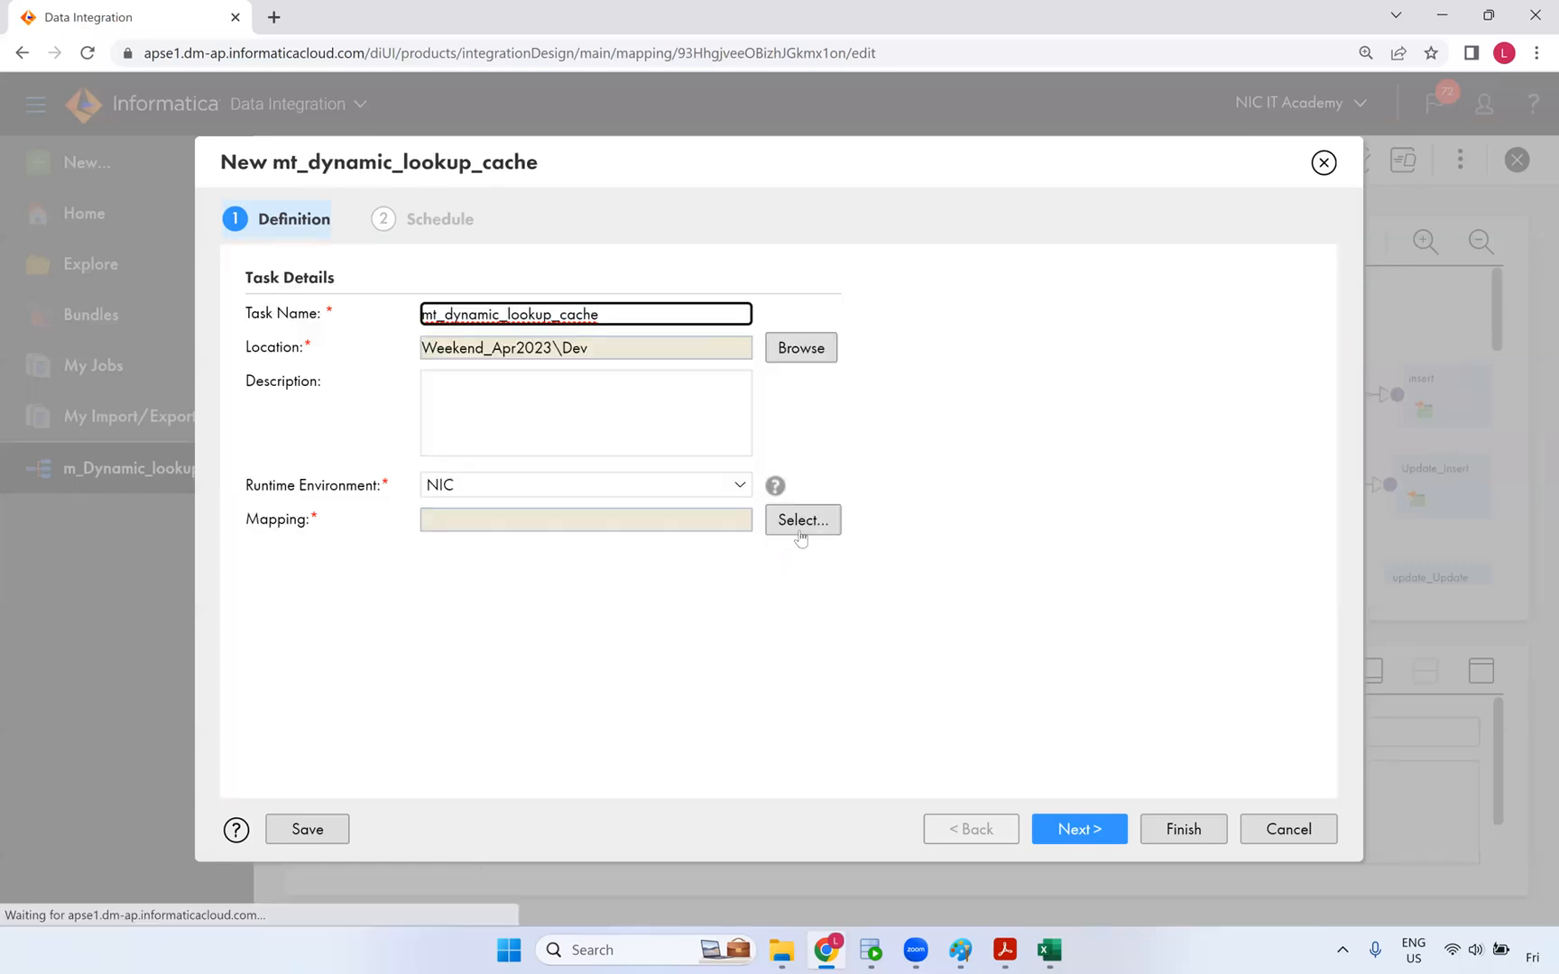
- Attach mapping m_Dynamic_lookup_cache, step through the wizard to save the task, and return to the mapping
click(799, 532)
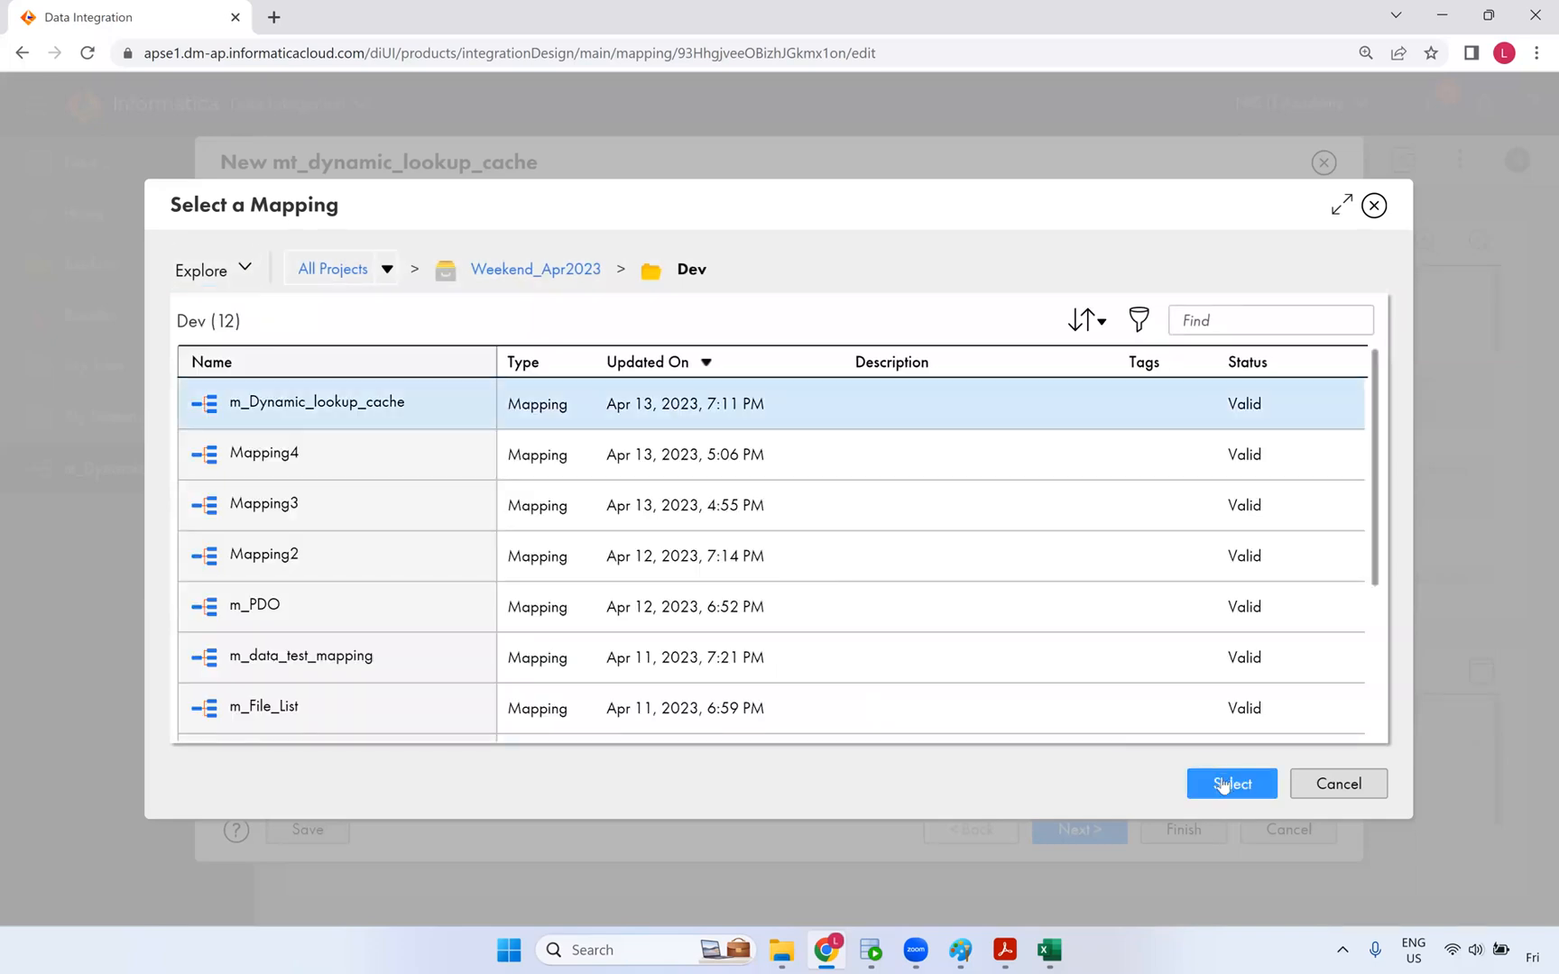
click(1224, 785)
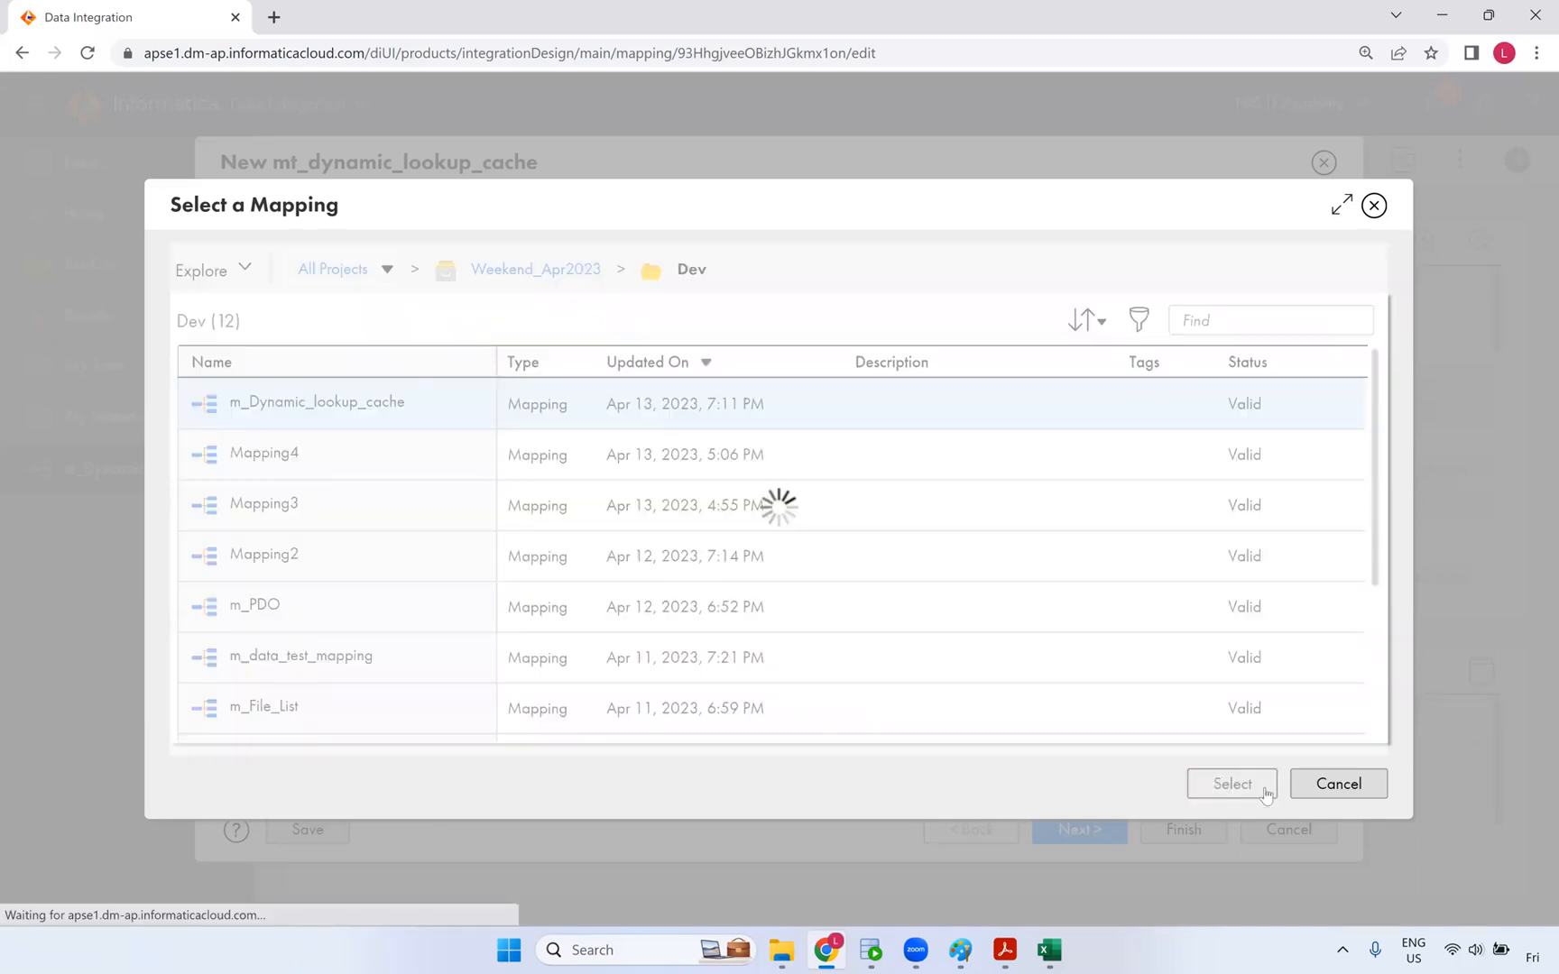
scroll(1106, 791, down, 3)
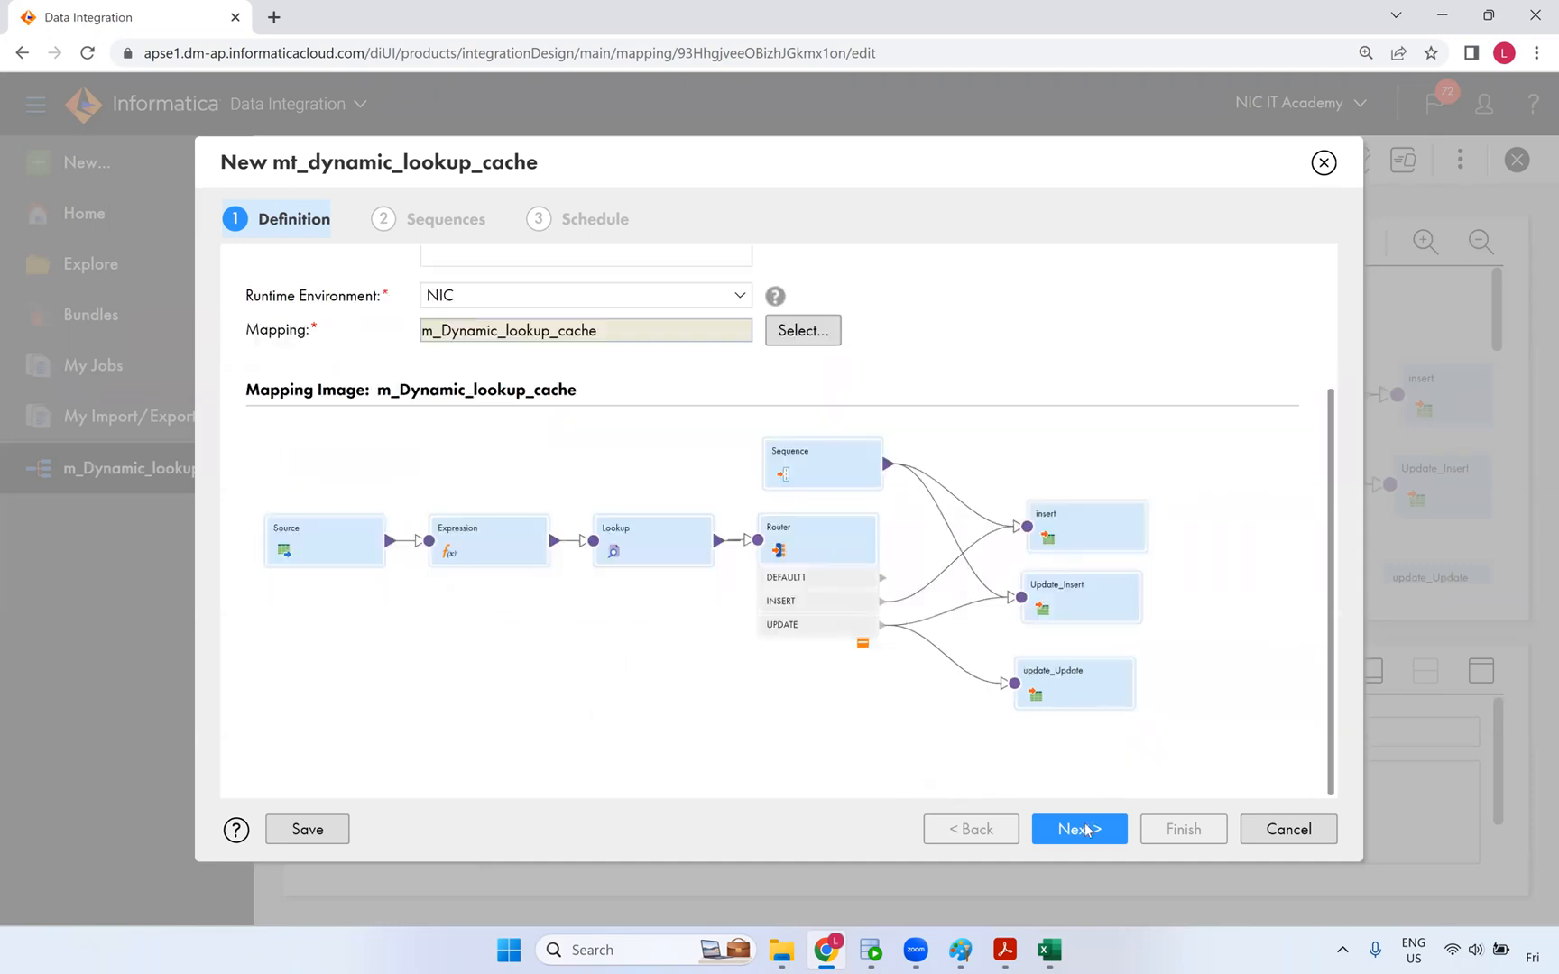
click(1087, 830)
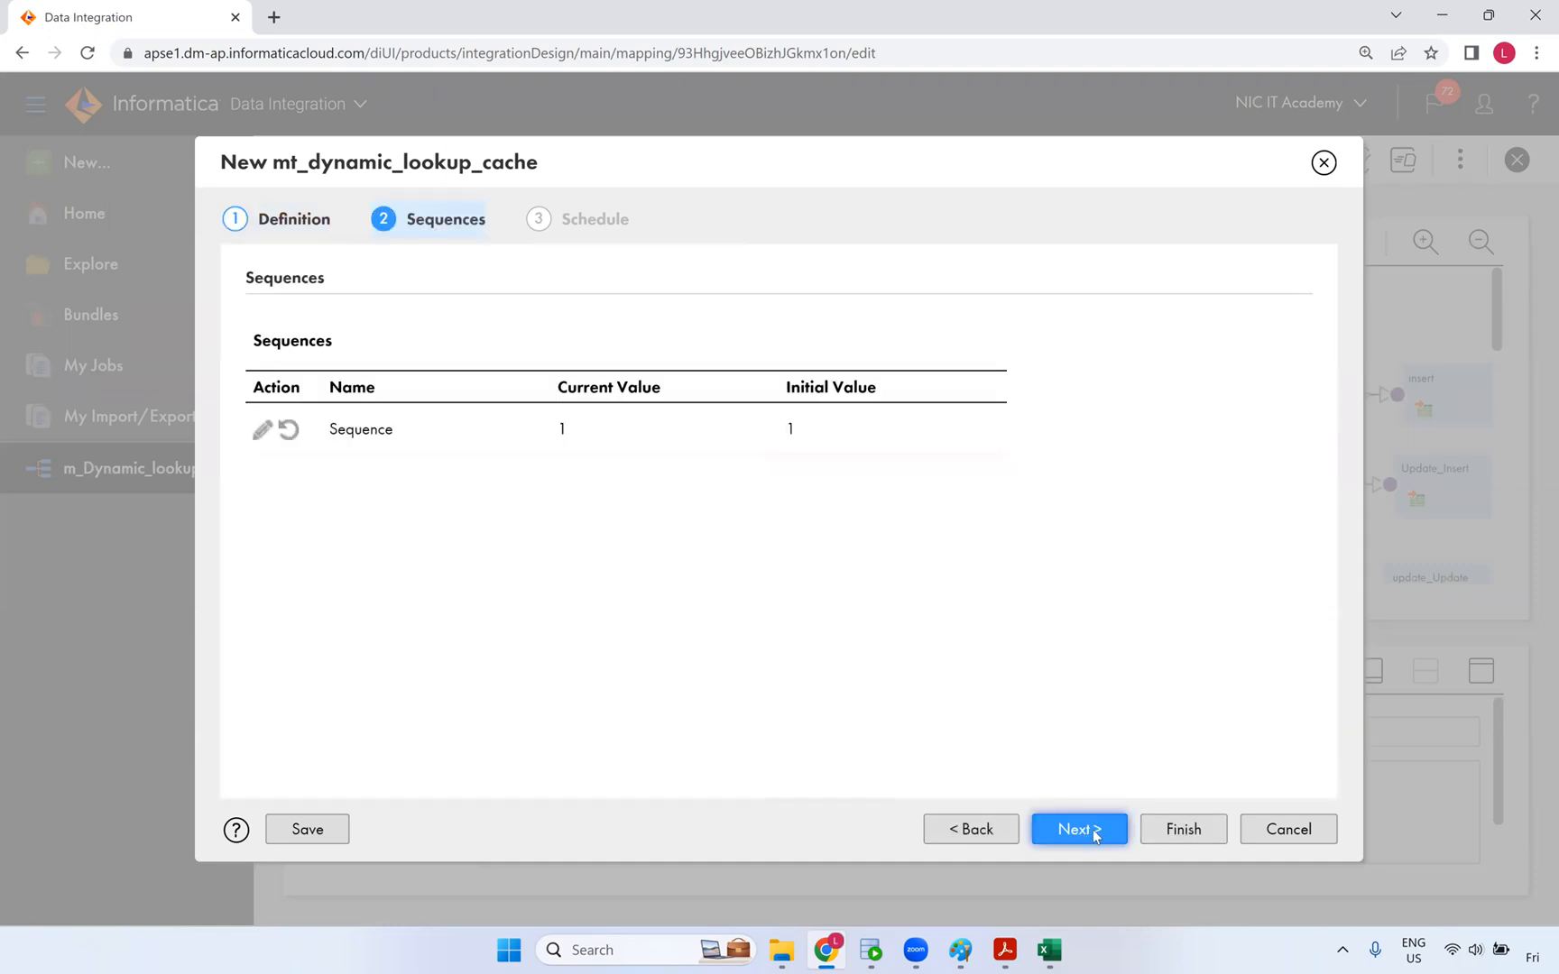
click(1172, 837)
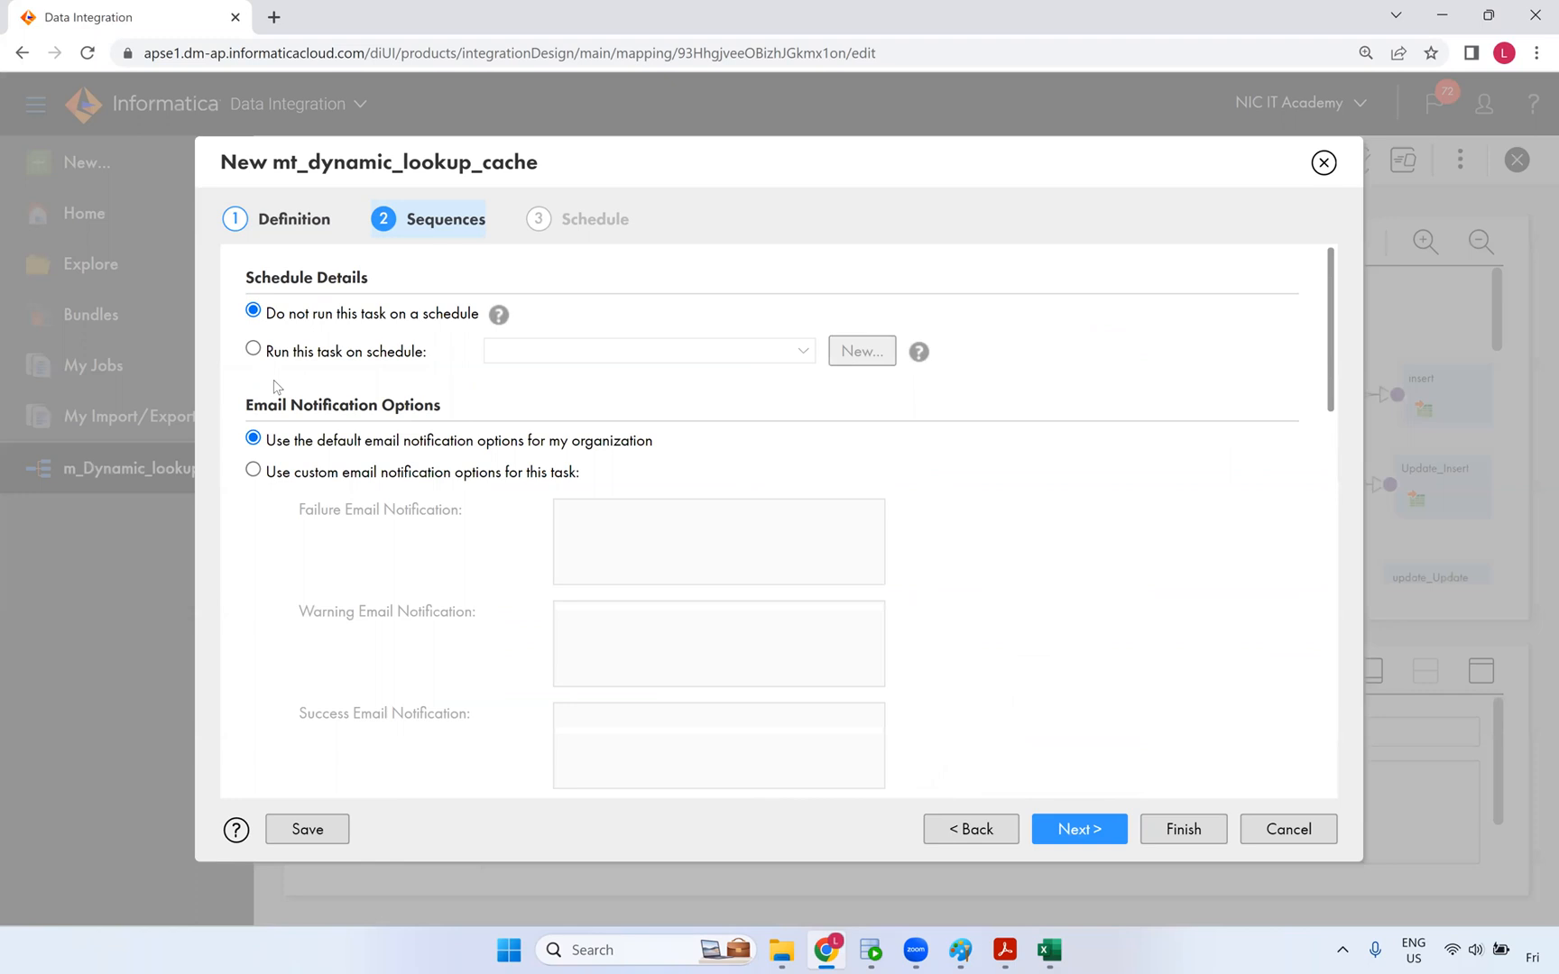
scroll(709, 595, down, 10)
scroll(1080, 776, down, 5)
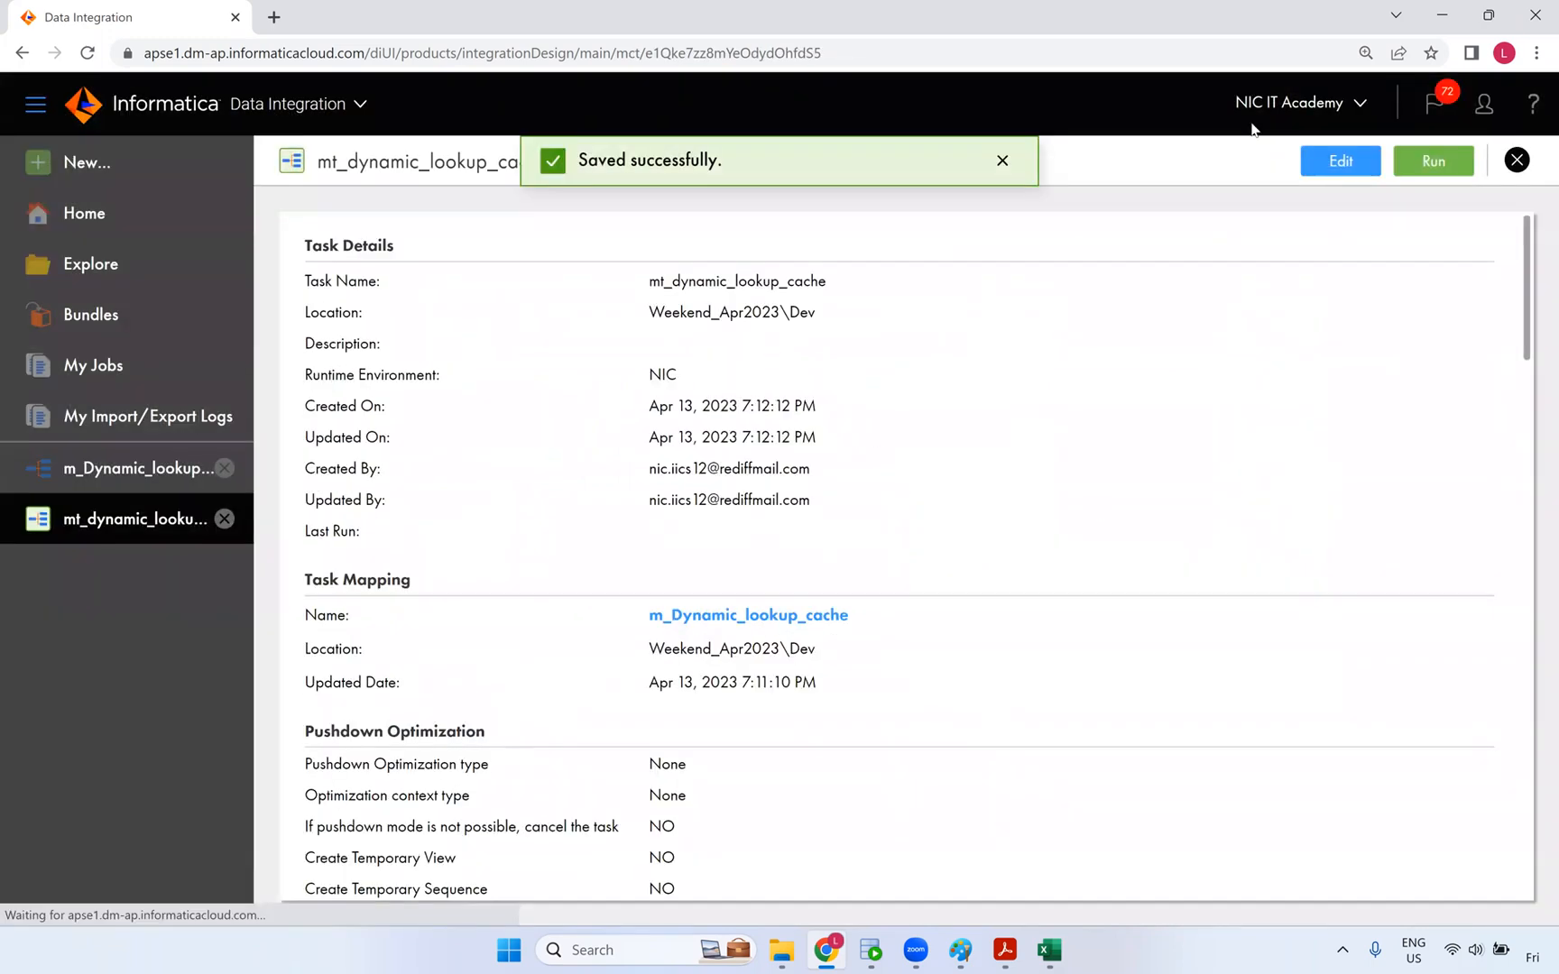
click(140, 468)
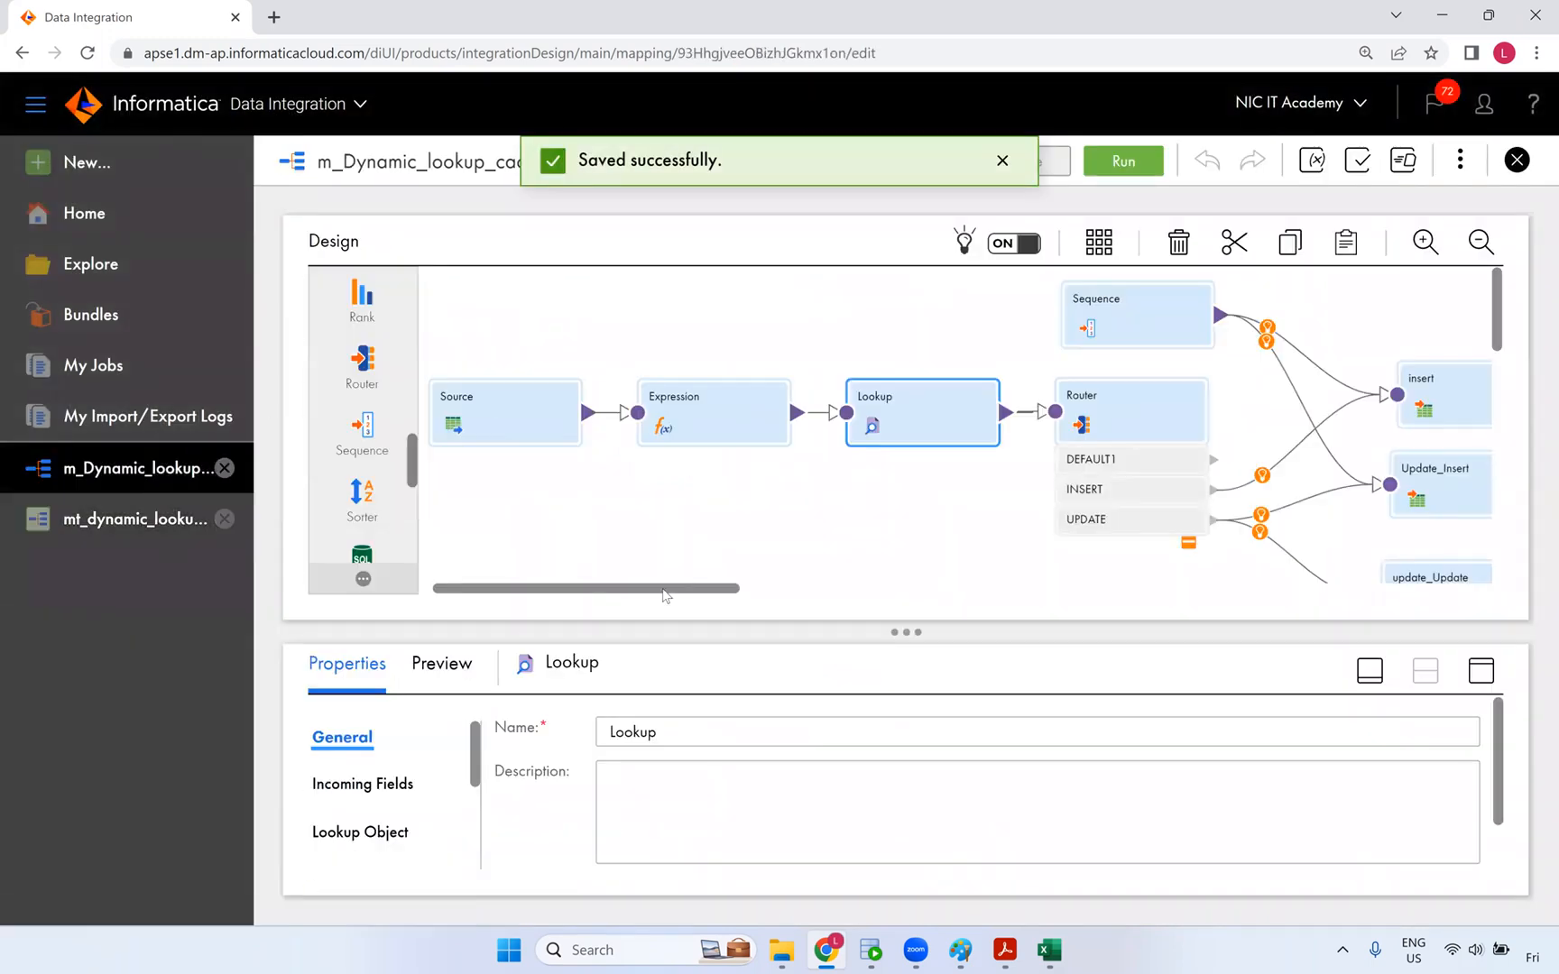
click(871, 950)
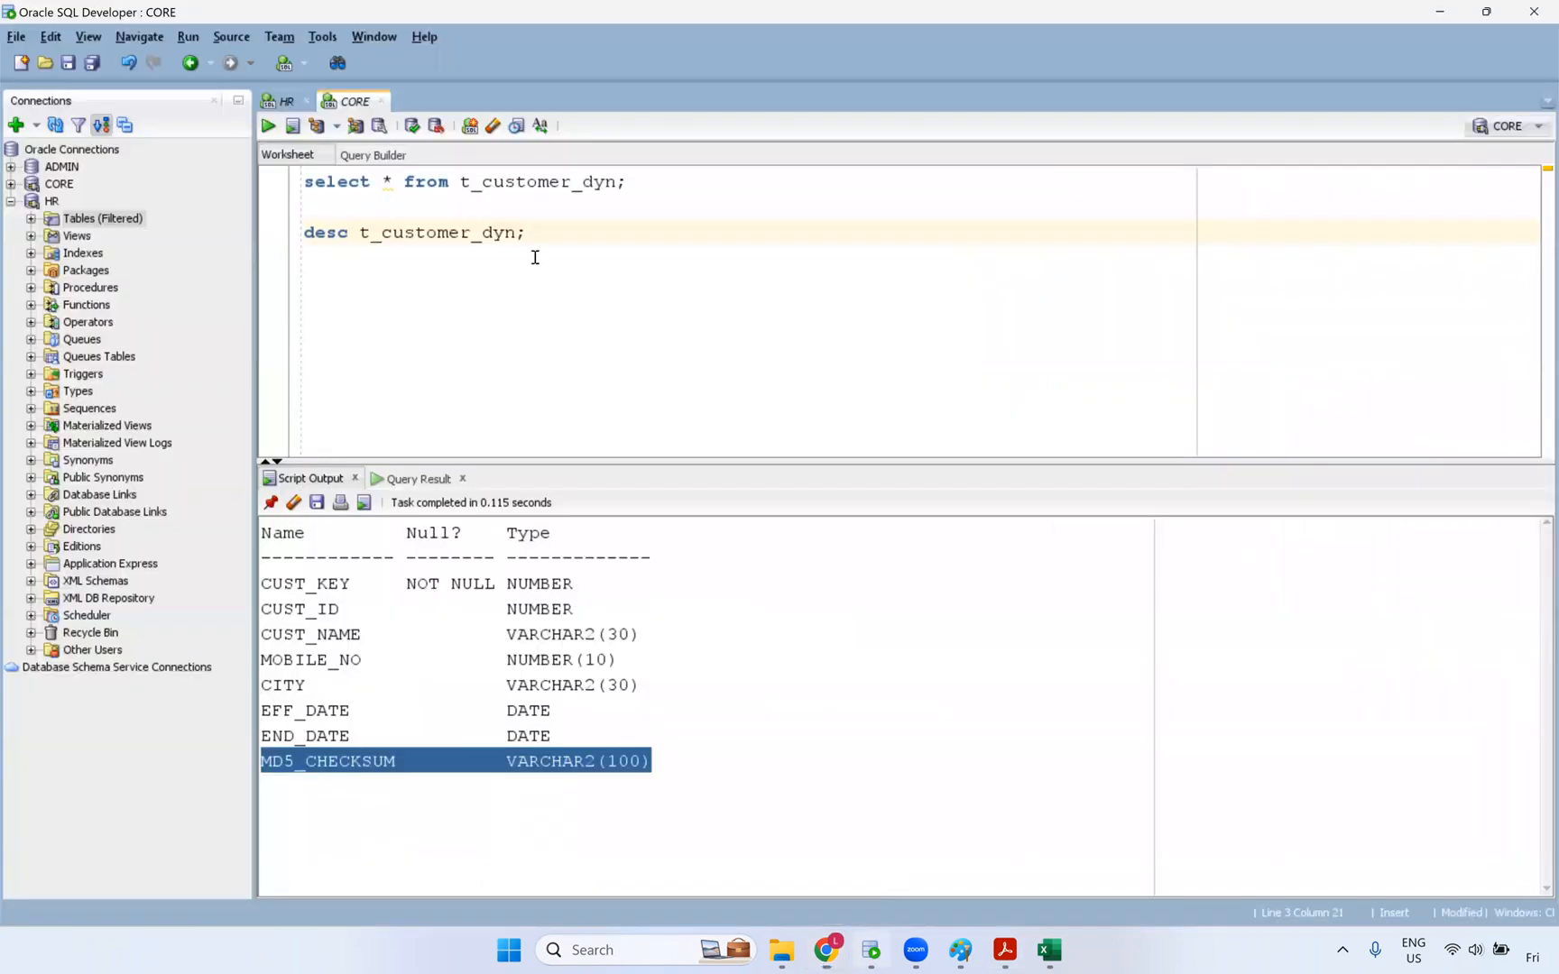
click(573, 176)
key(ctrl+Return)
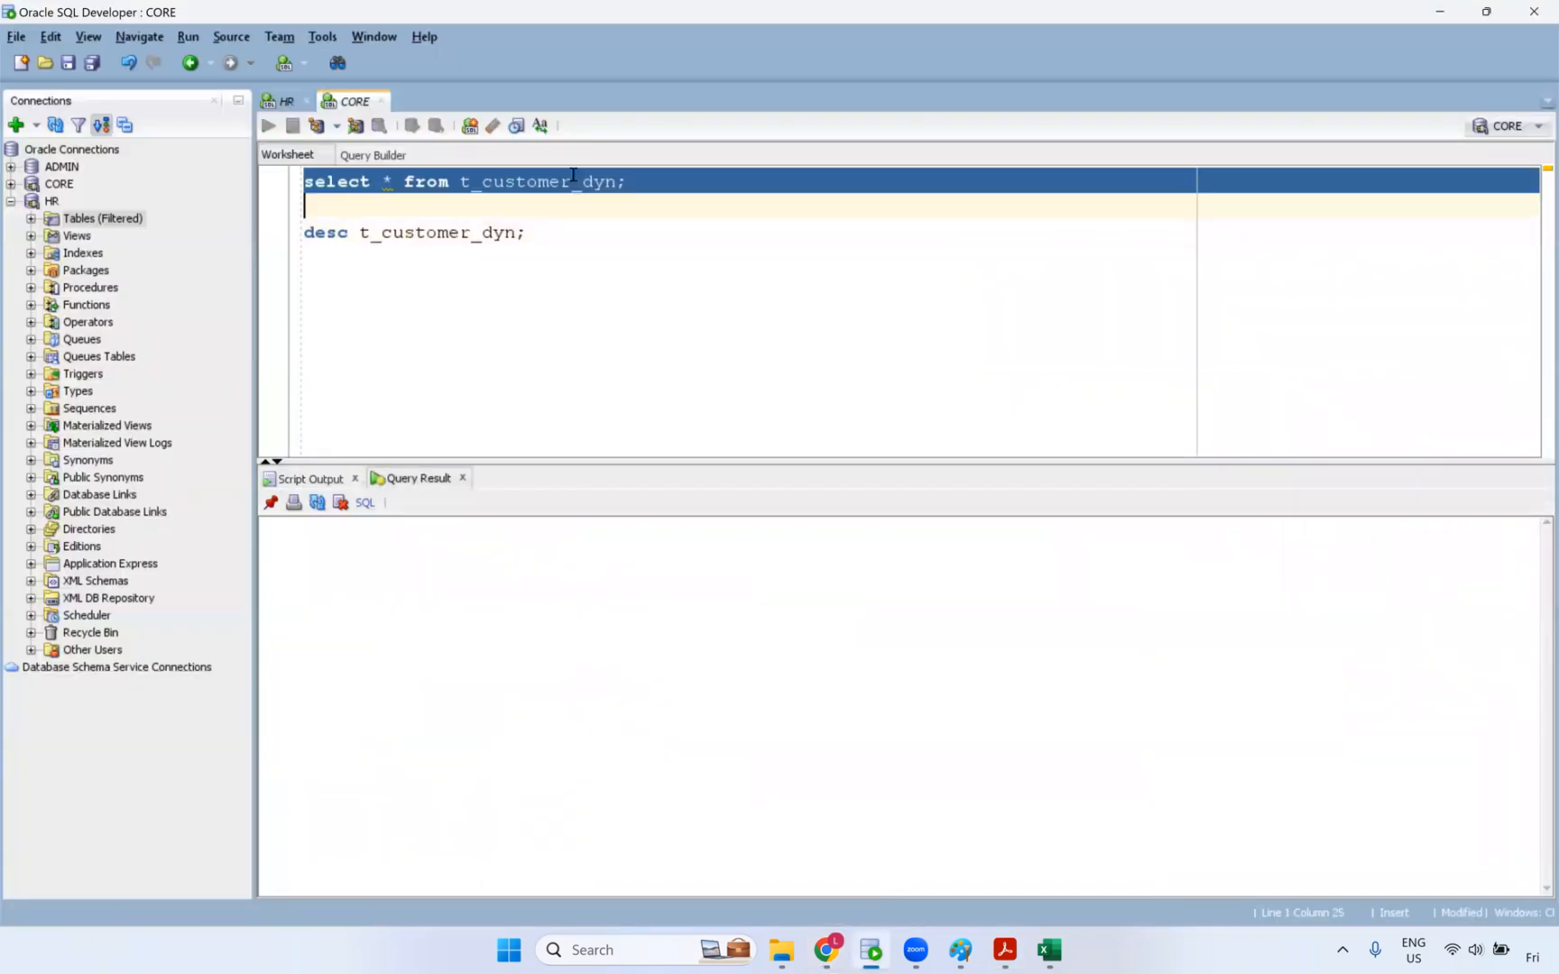
click(287, 102)
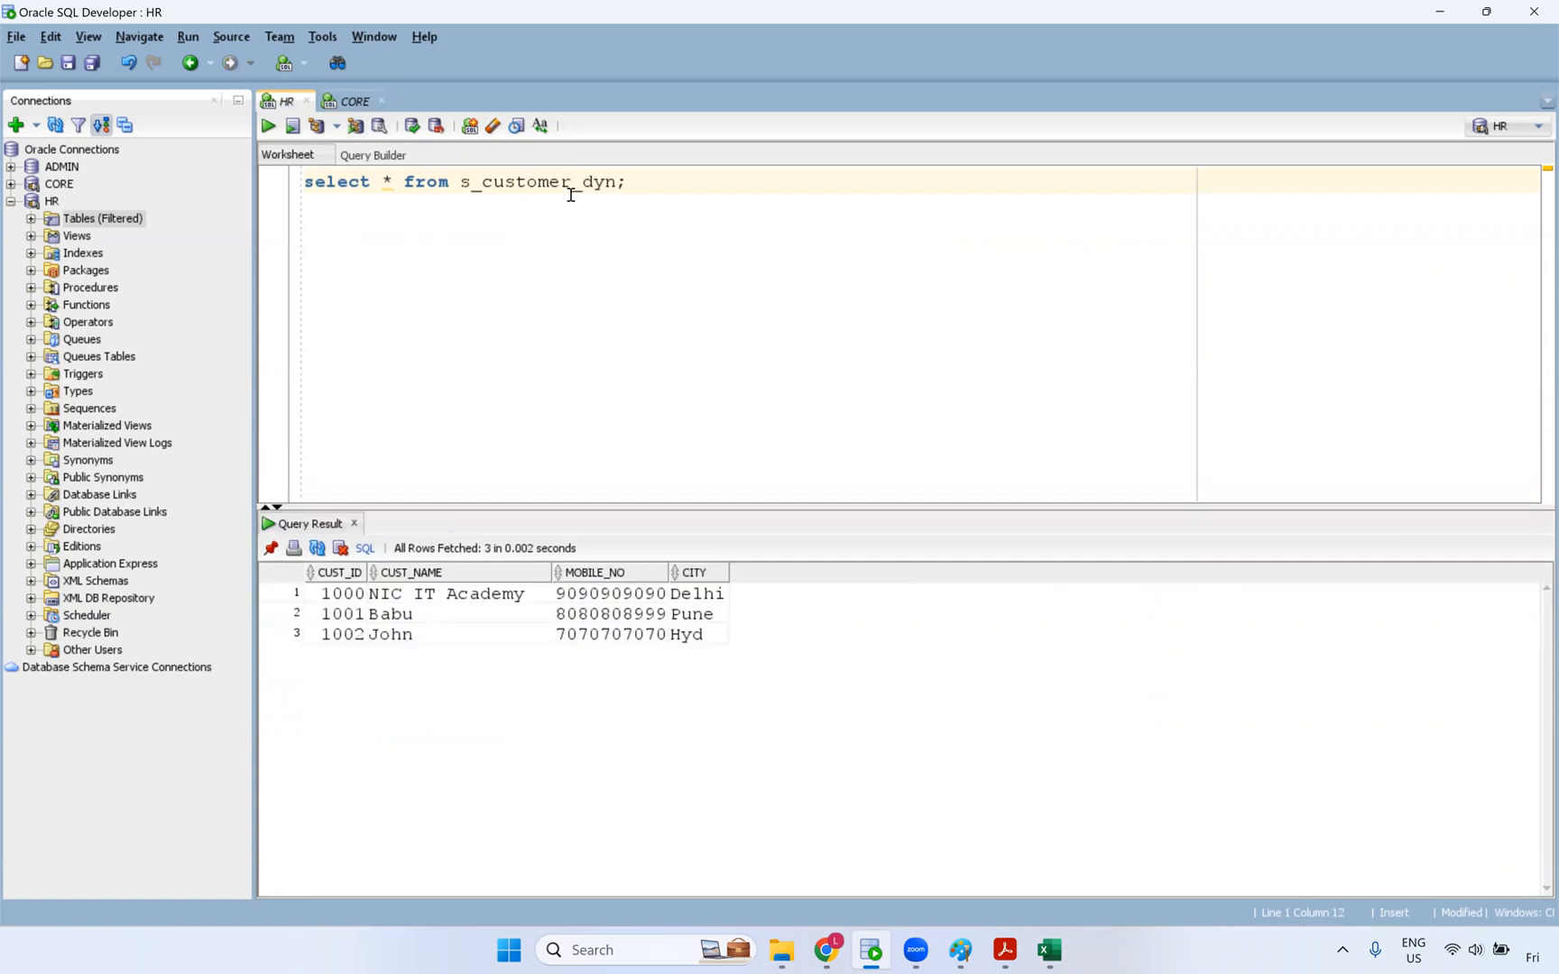
drag(338, 593, 693, 633)
key(alt+Tab)
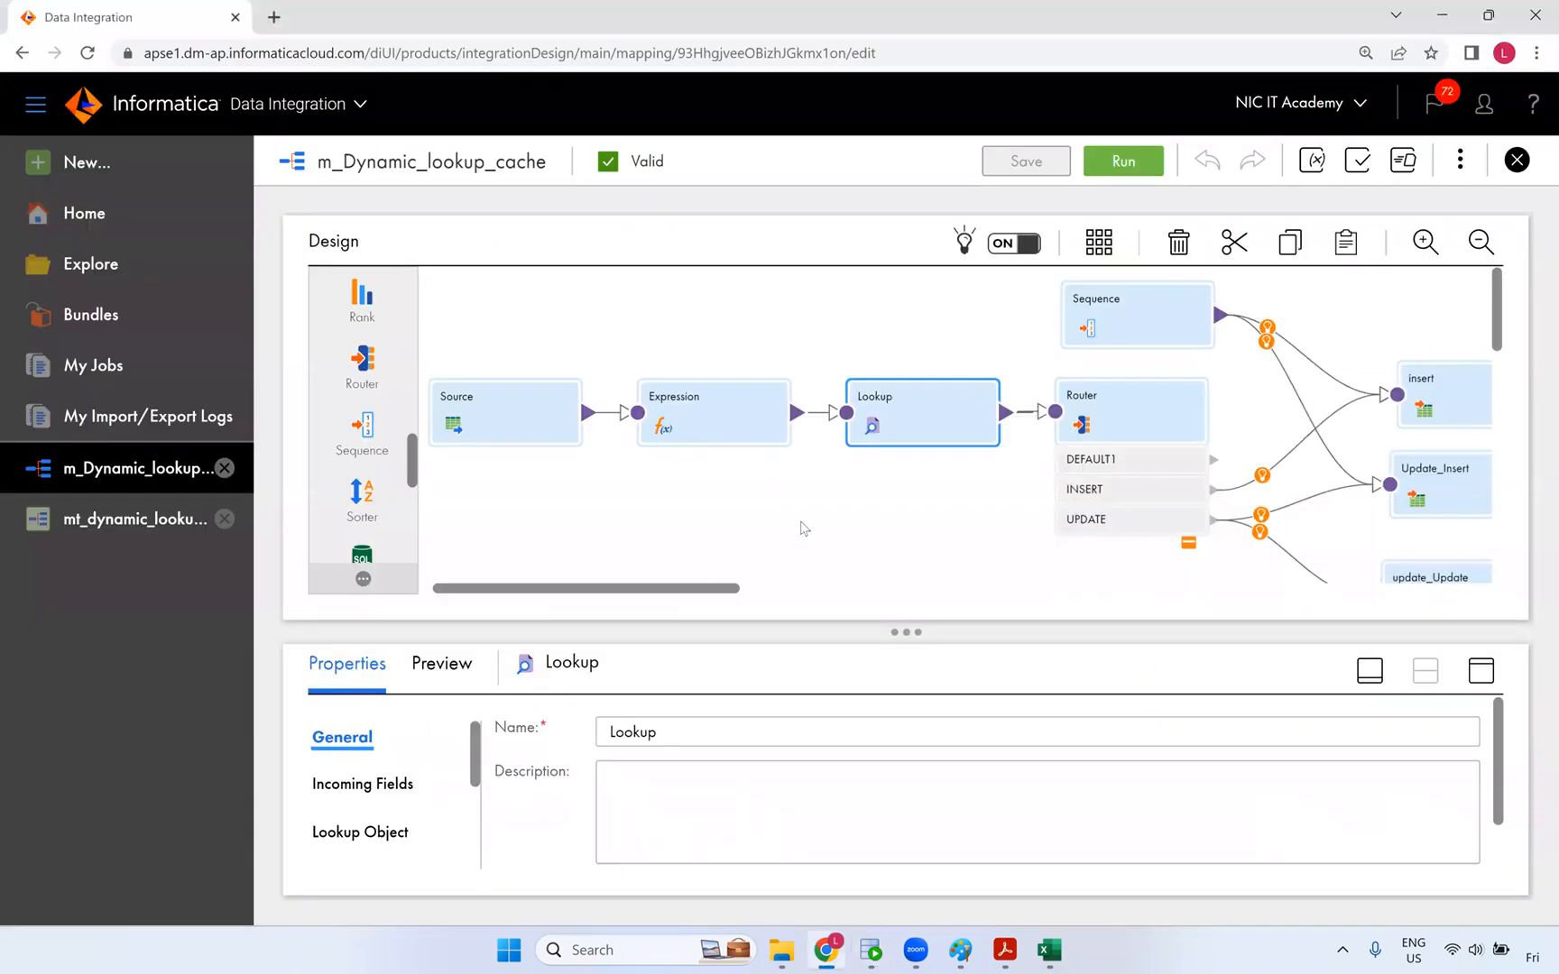
- Select the Lookup transformation and expand its properties to view the Lookup Condition
click(968, 363)
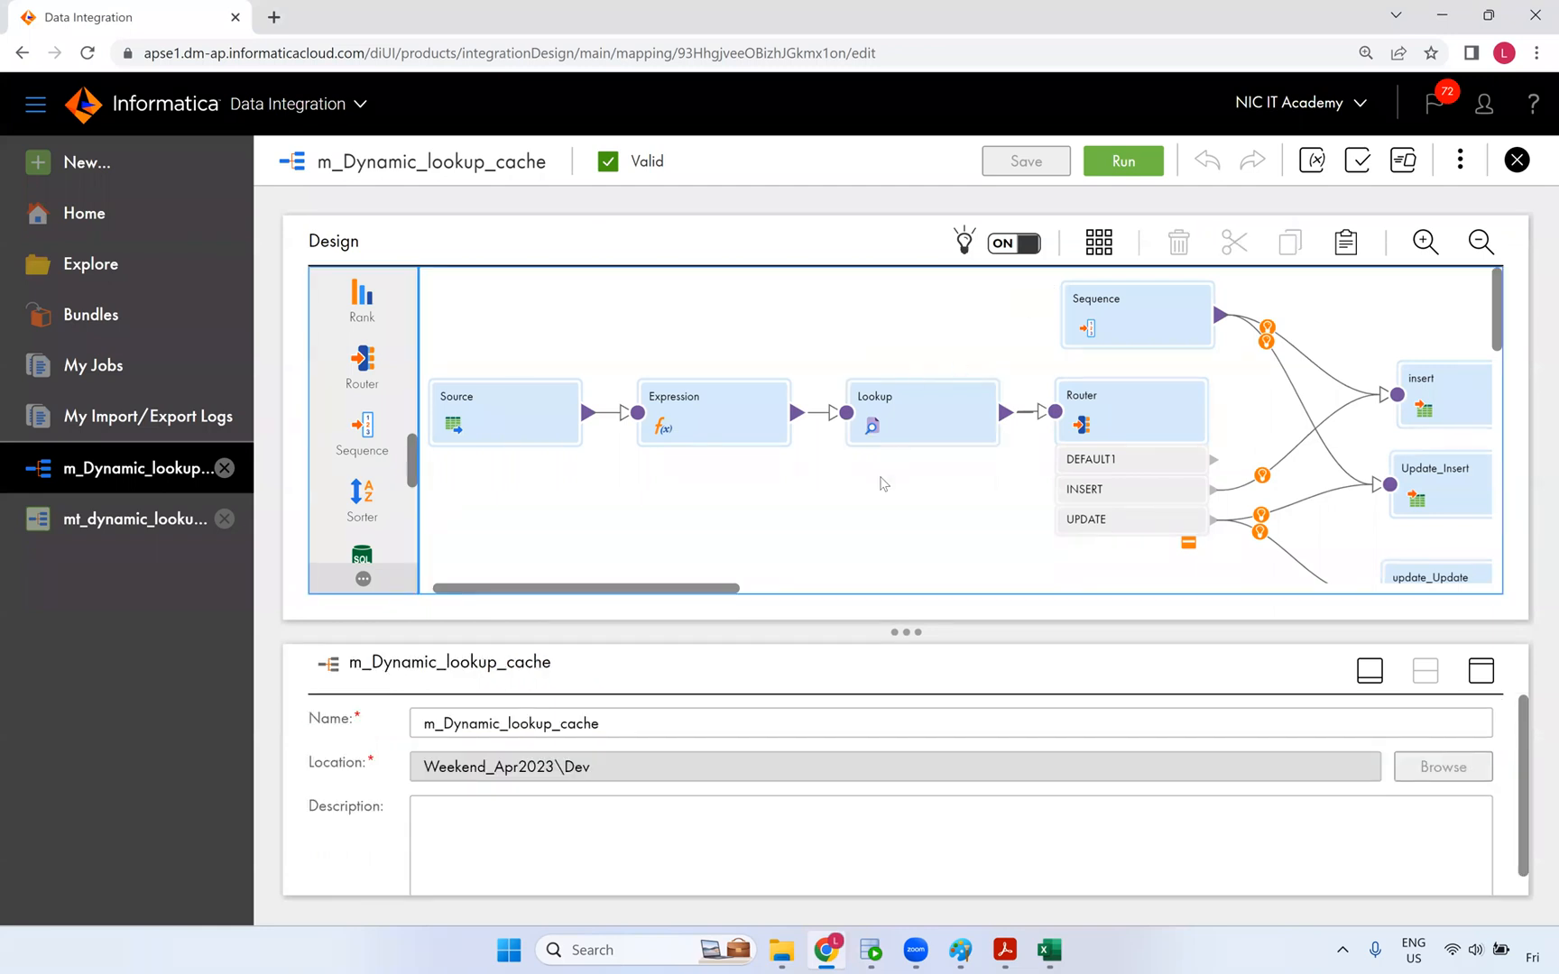
click(756, 415)
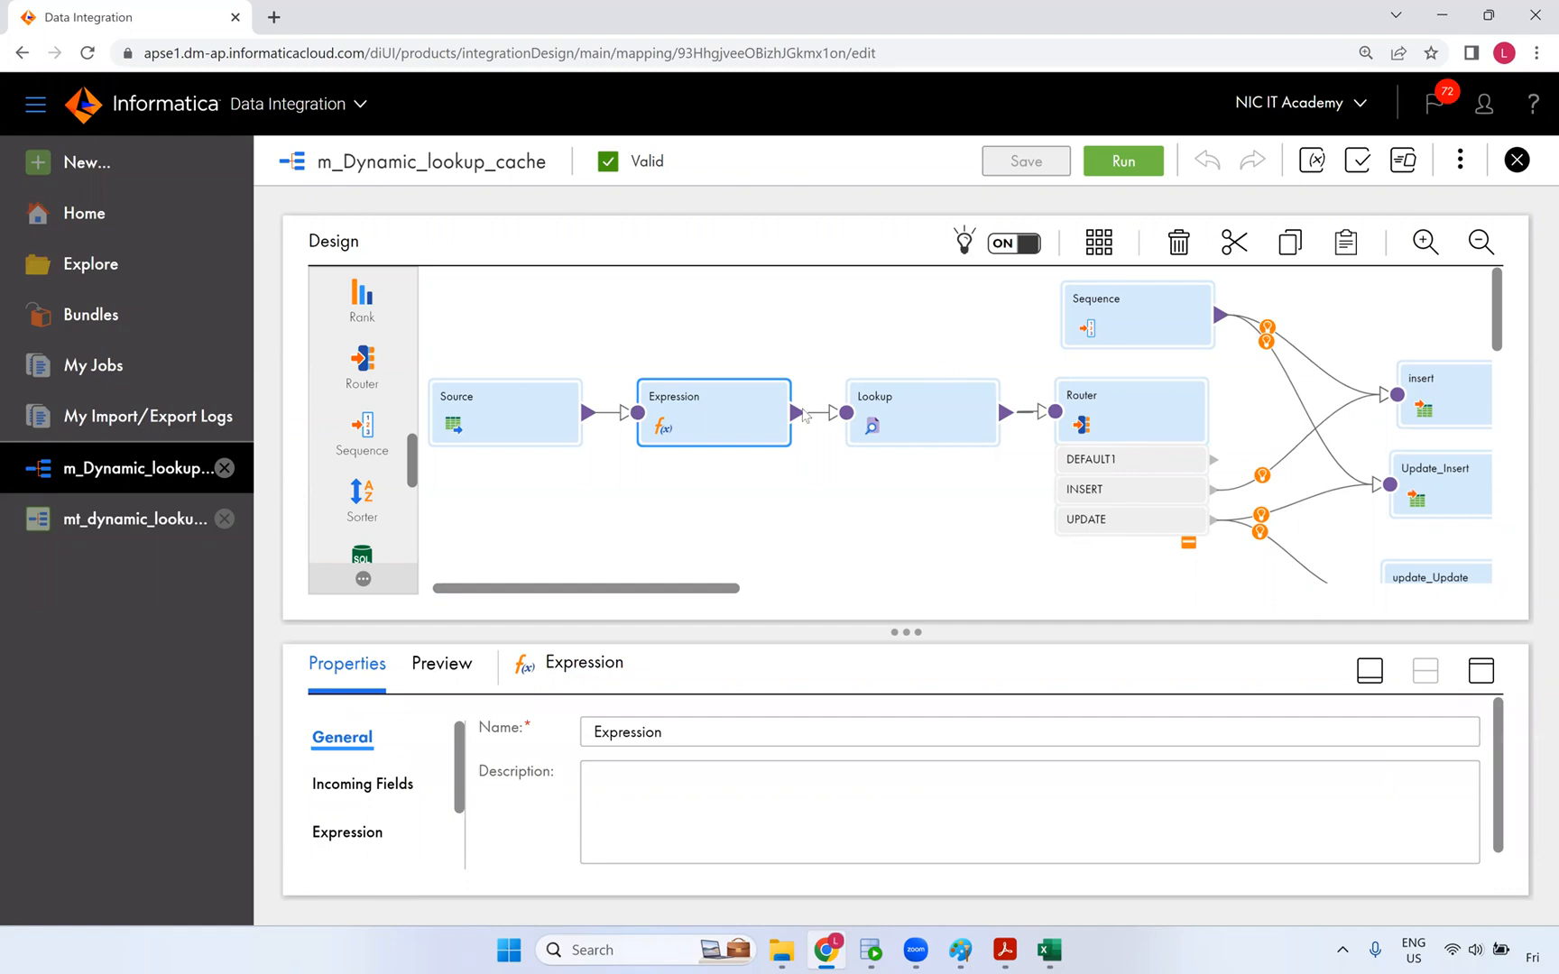
drag(926, 435, 928, 435)
click(1481, 676)
click(374, 453)
- Save the mapping and start a Lookup data preview with default settings, then switch to SQL Developer
click(440, 258)
click(798, 358)
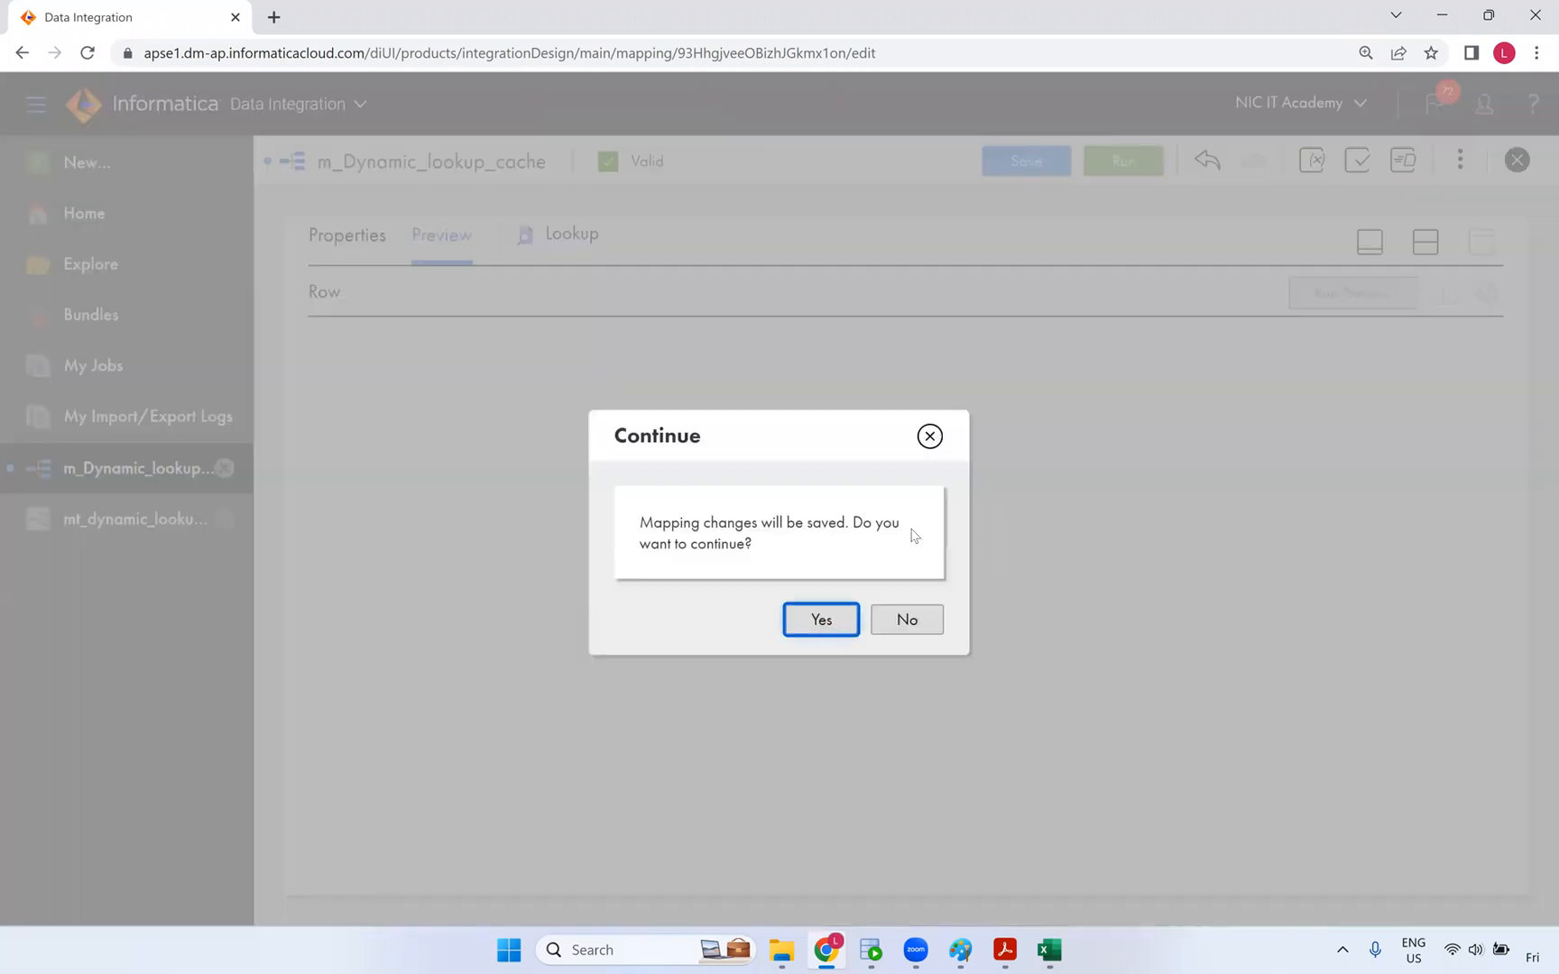
key(Return)
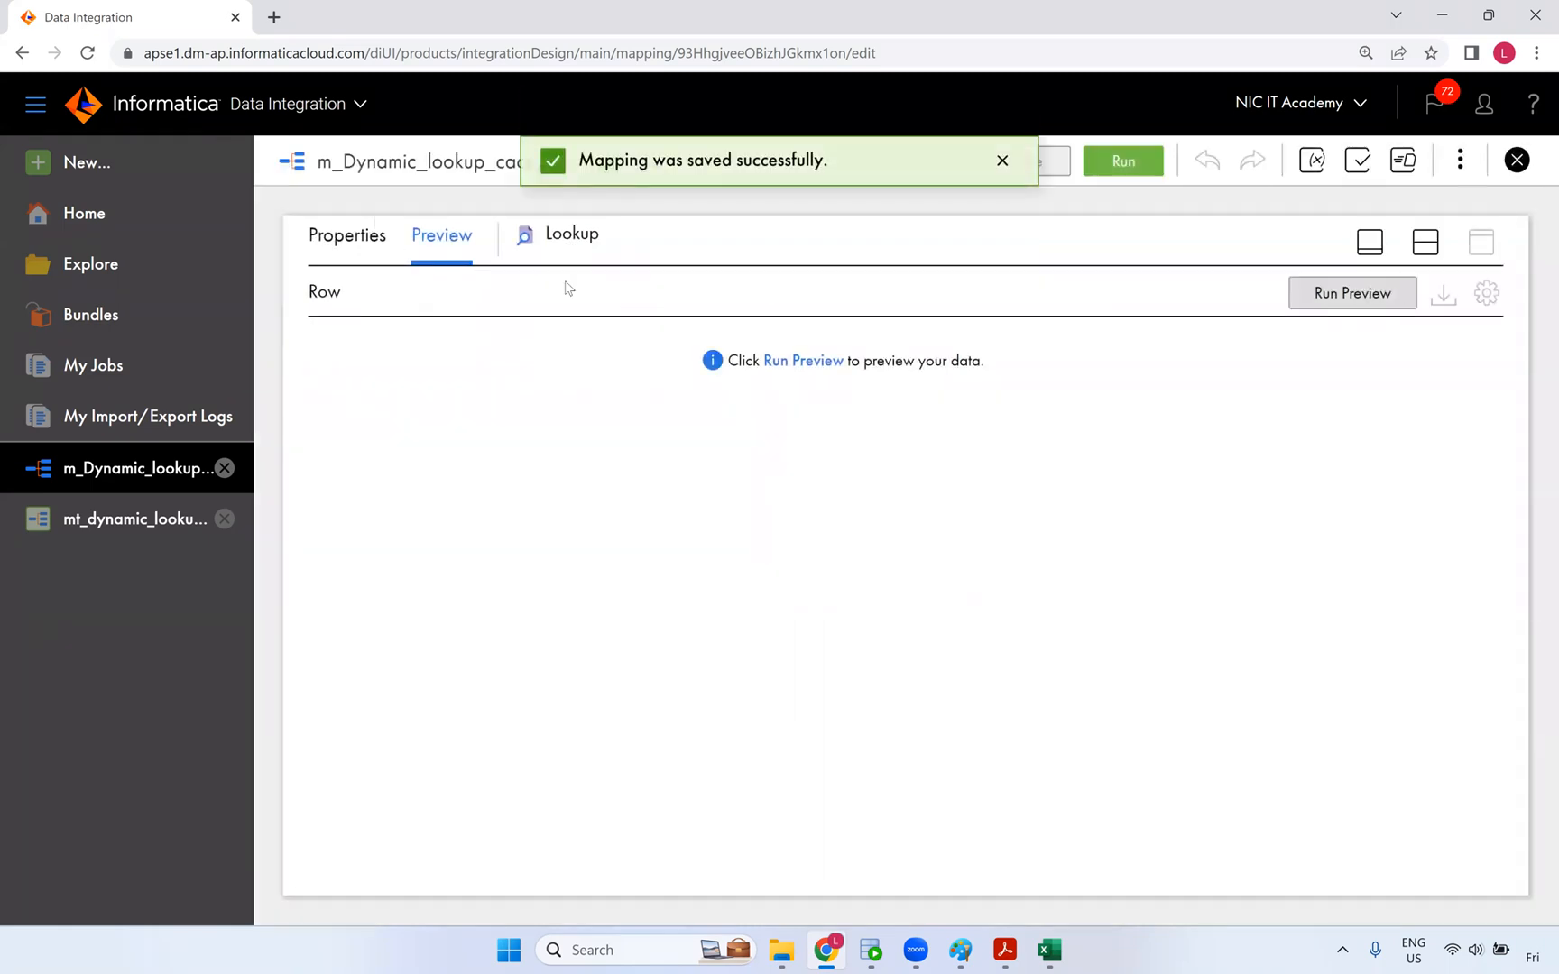
click(798, 365)
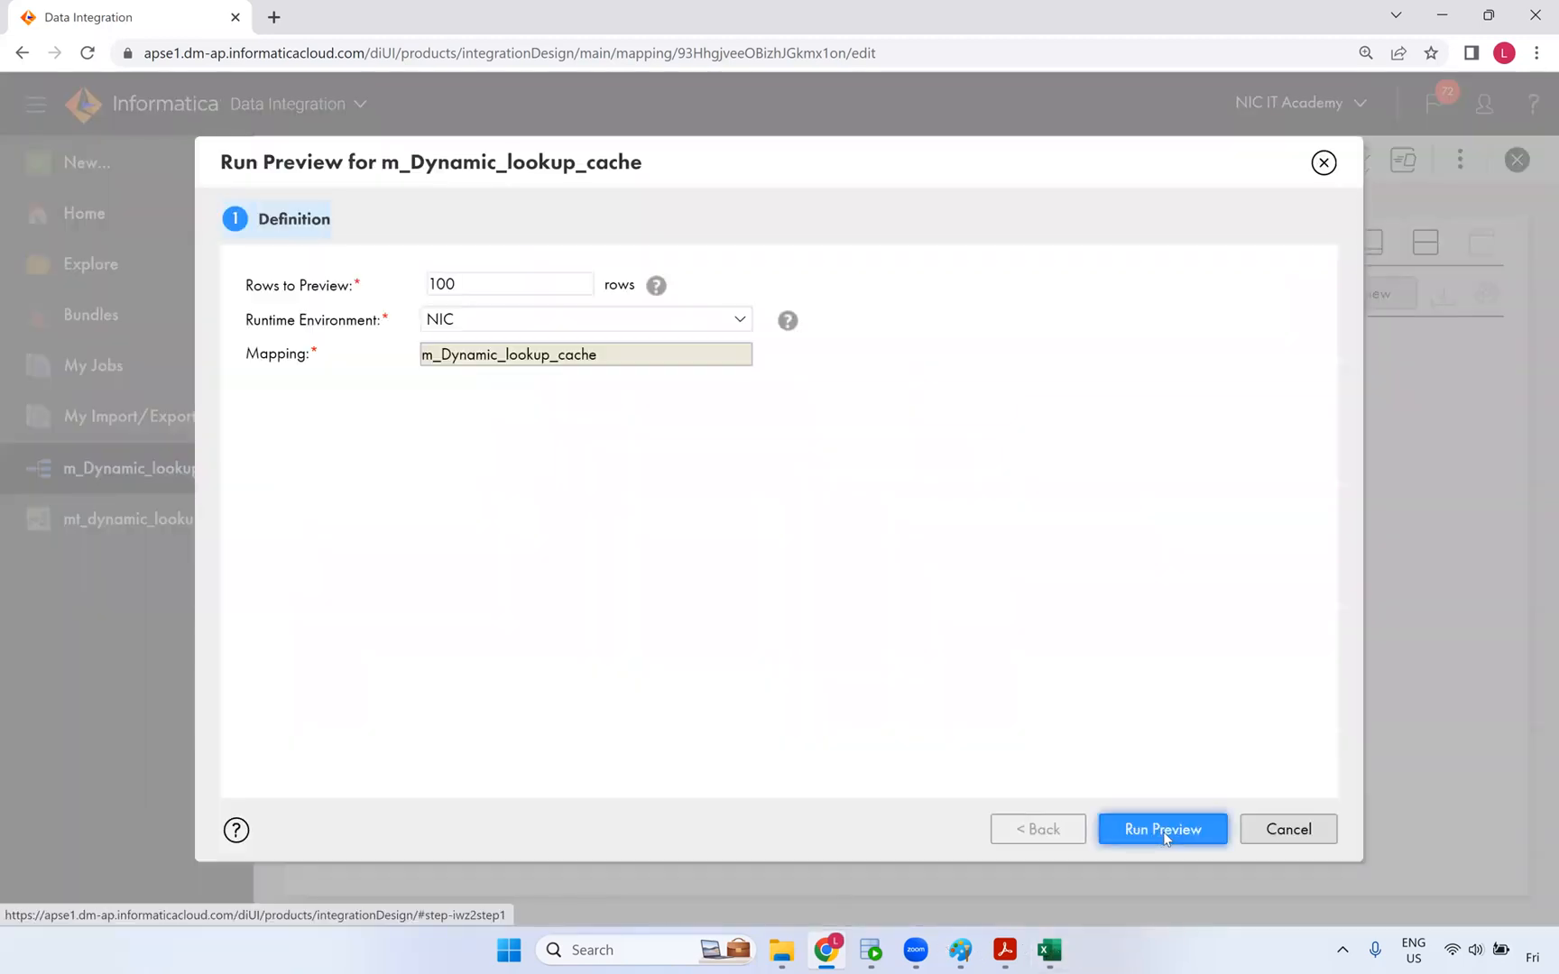
click(1163, 832)
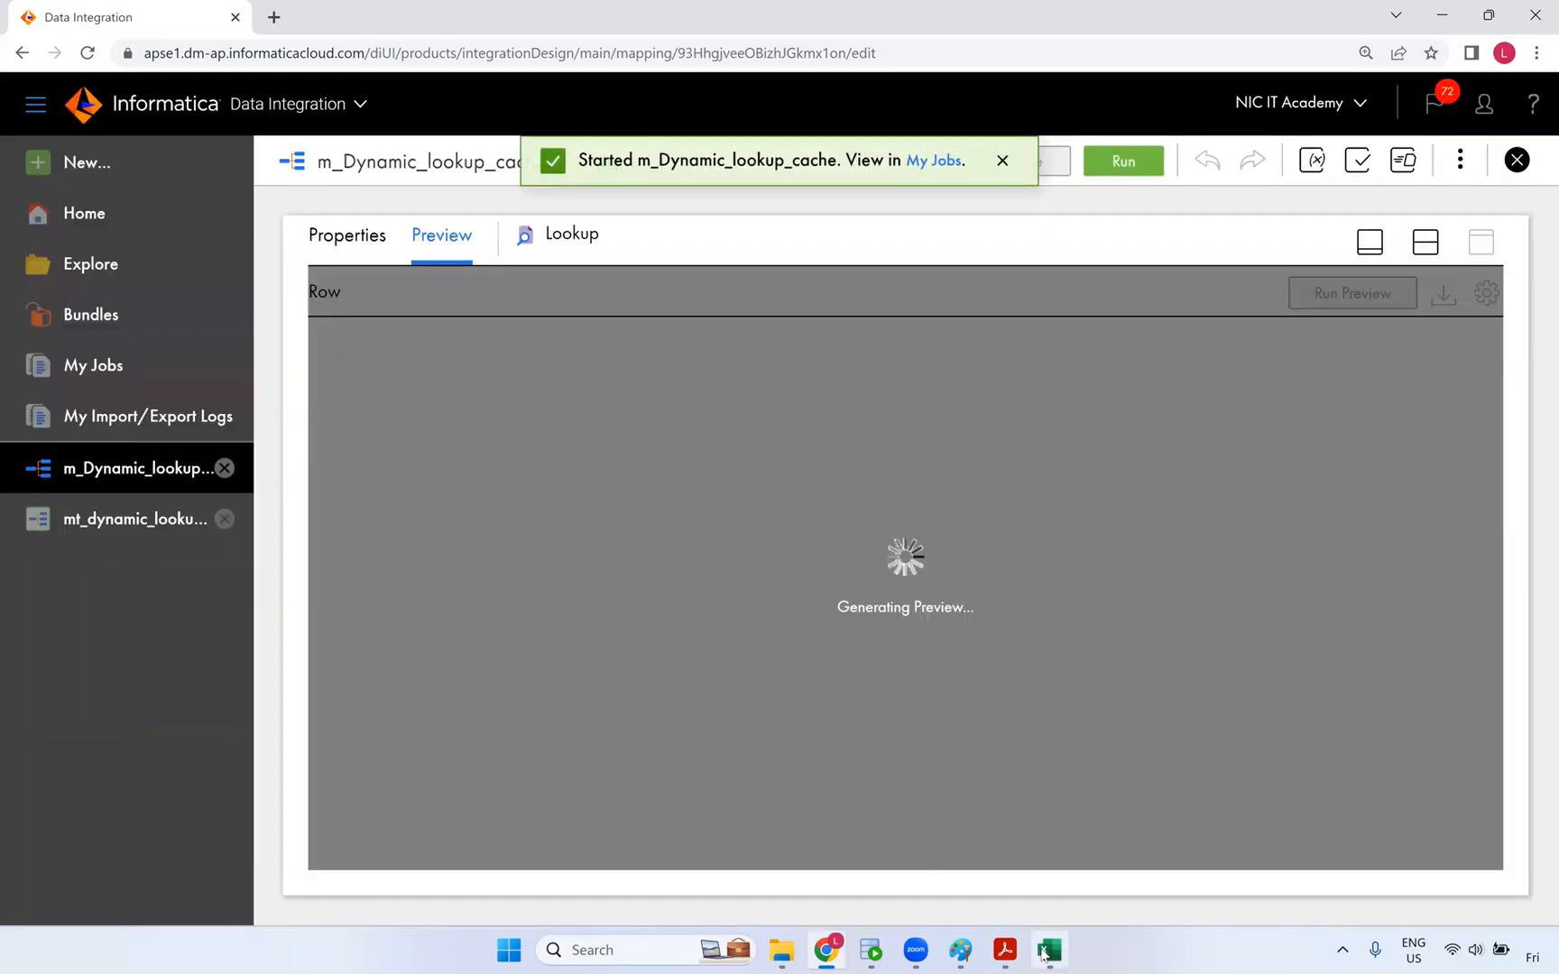
mouse_move(1042, 955)
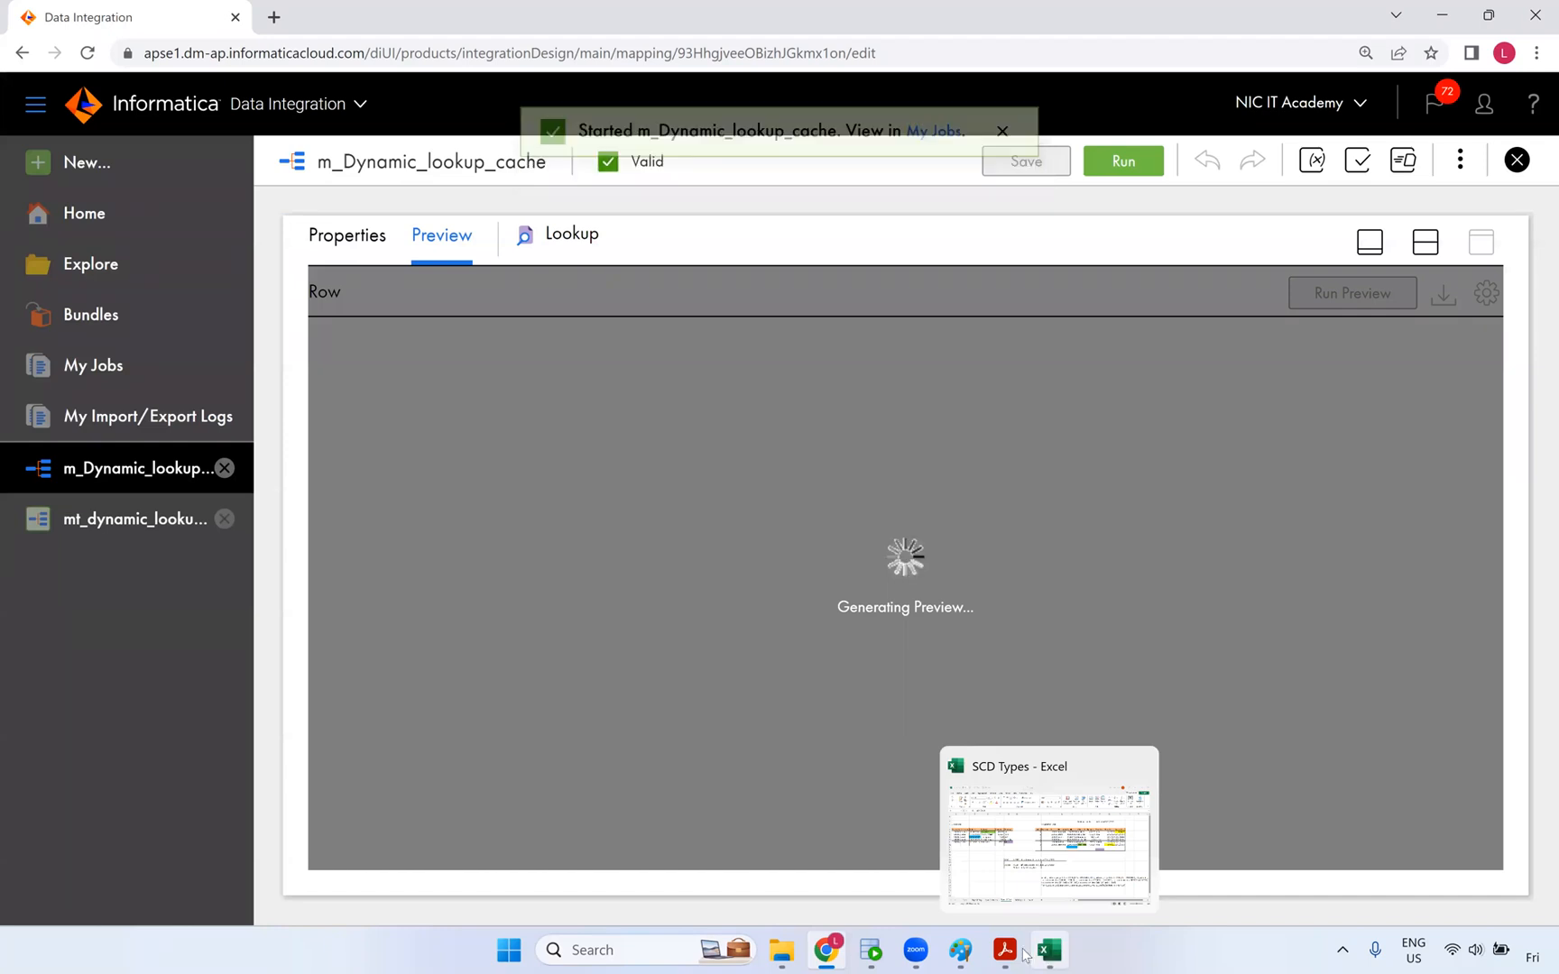
click(870, 950)
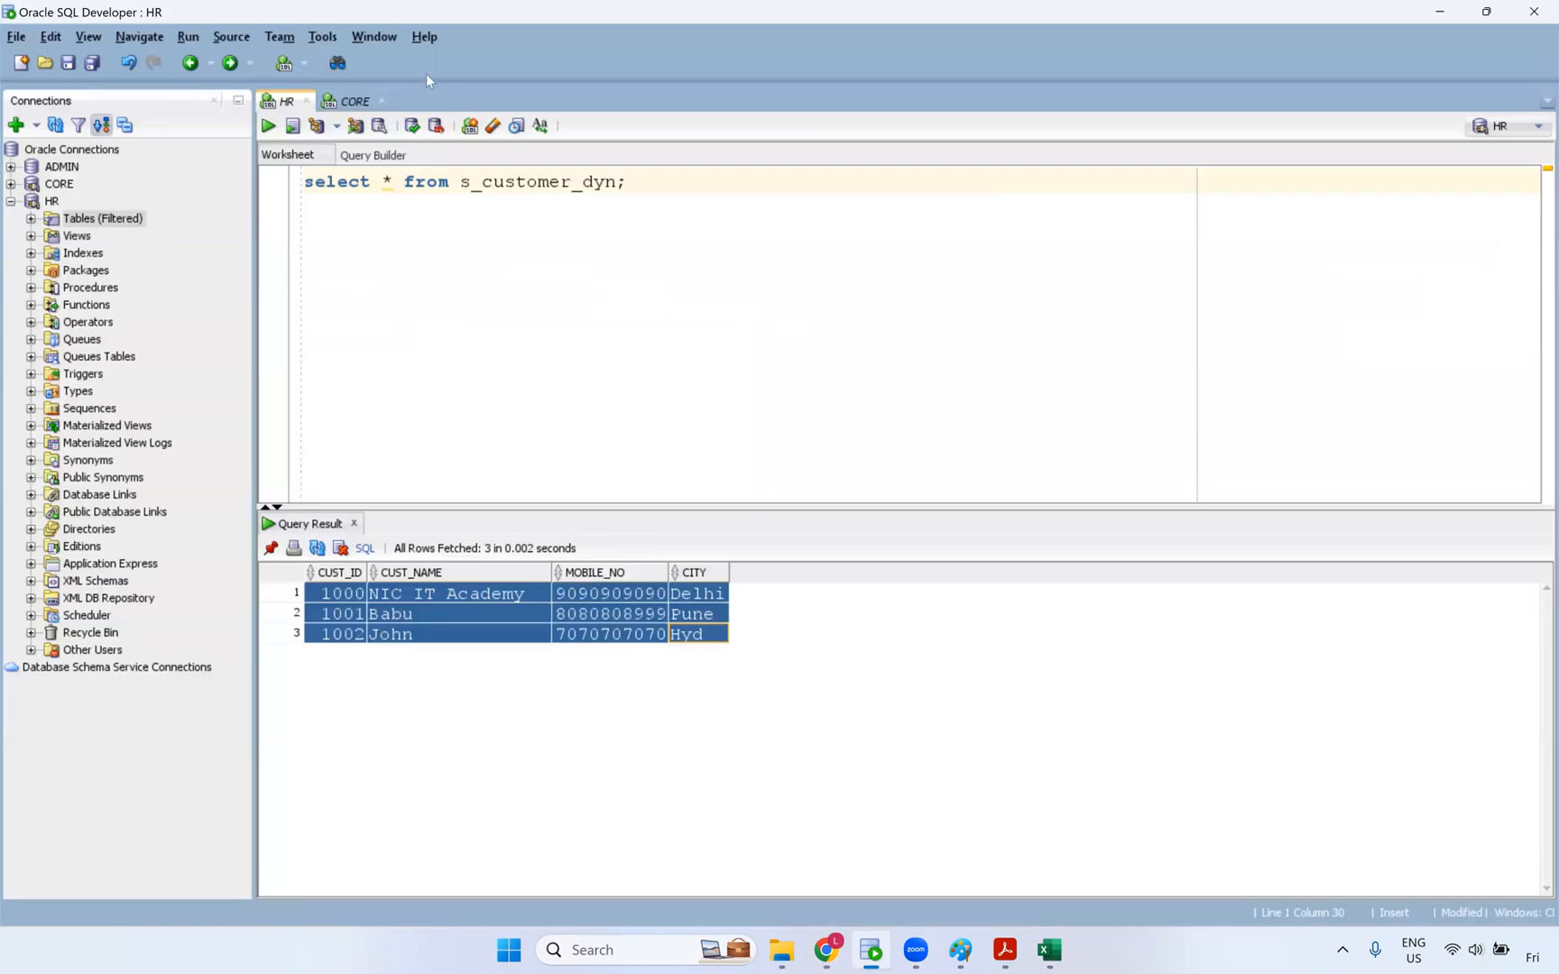
- View the empty t_customer_dyn result on the CORE worksheet, then return to the Informatica preview
click(355, 101)
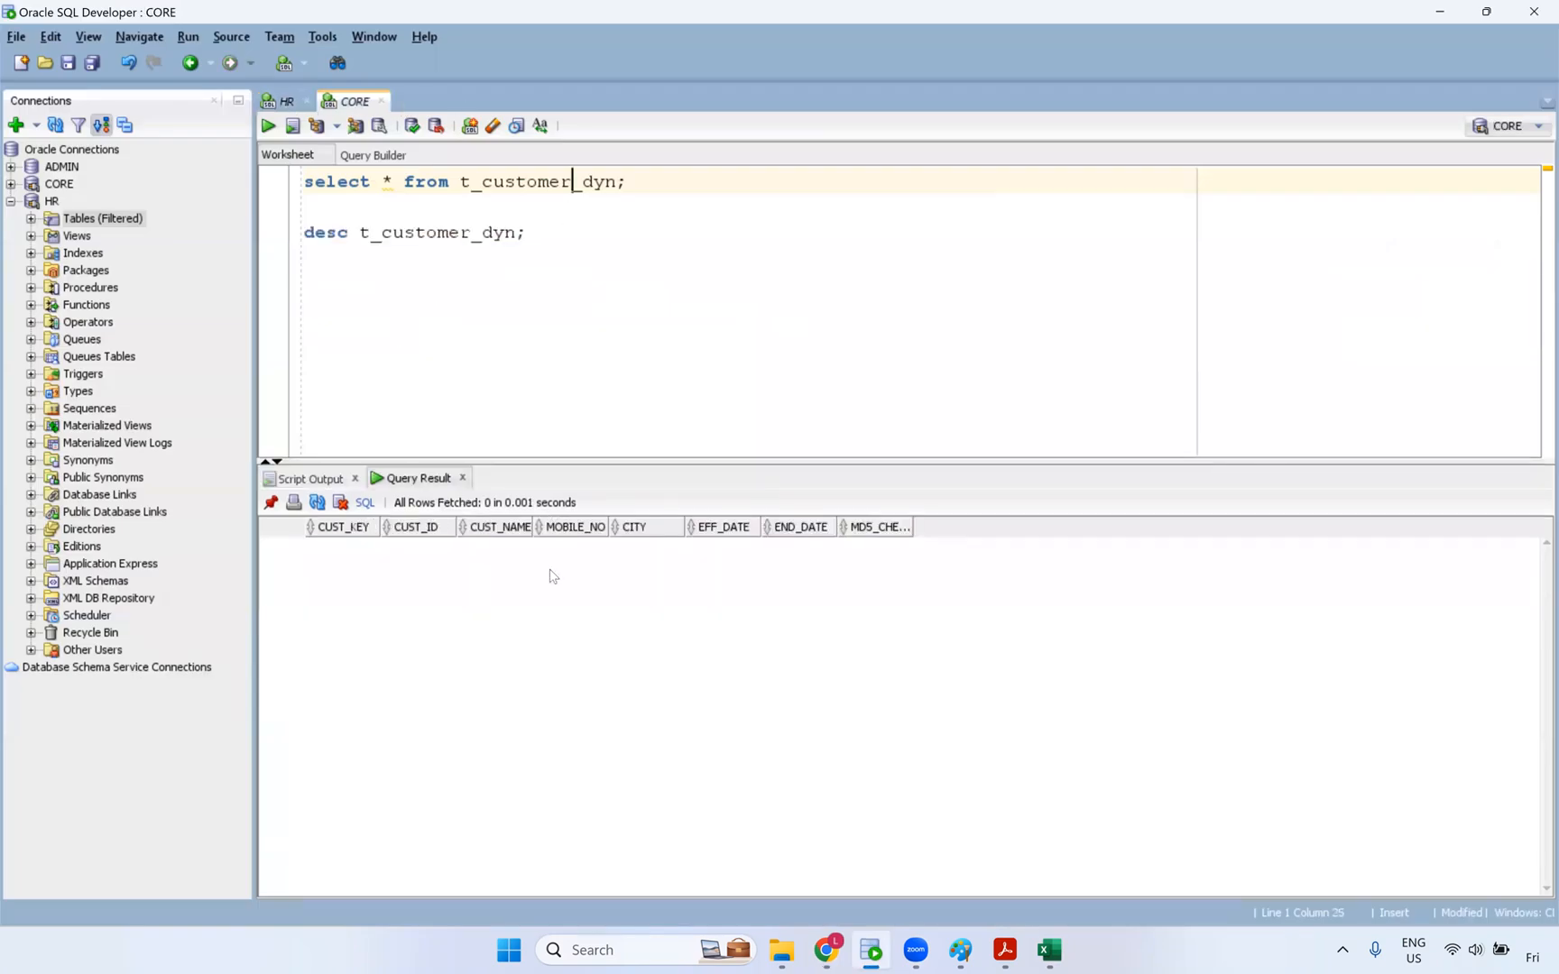
key(alt+Tab)
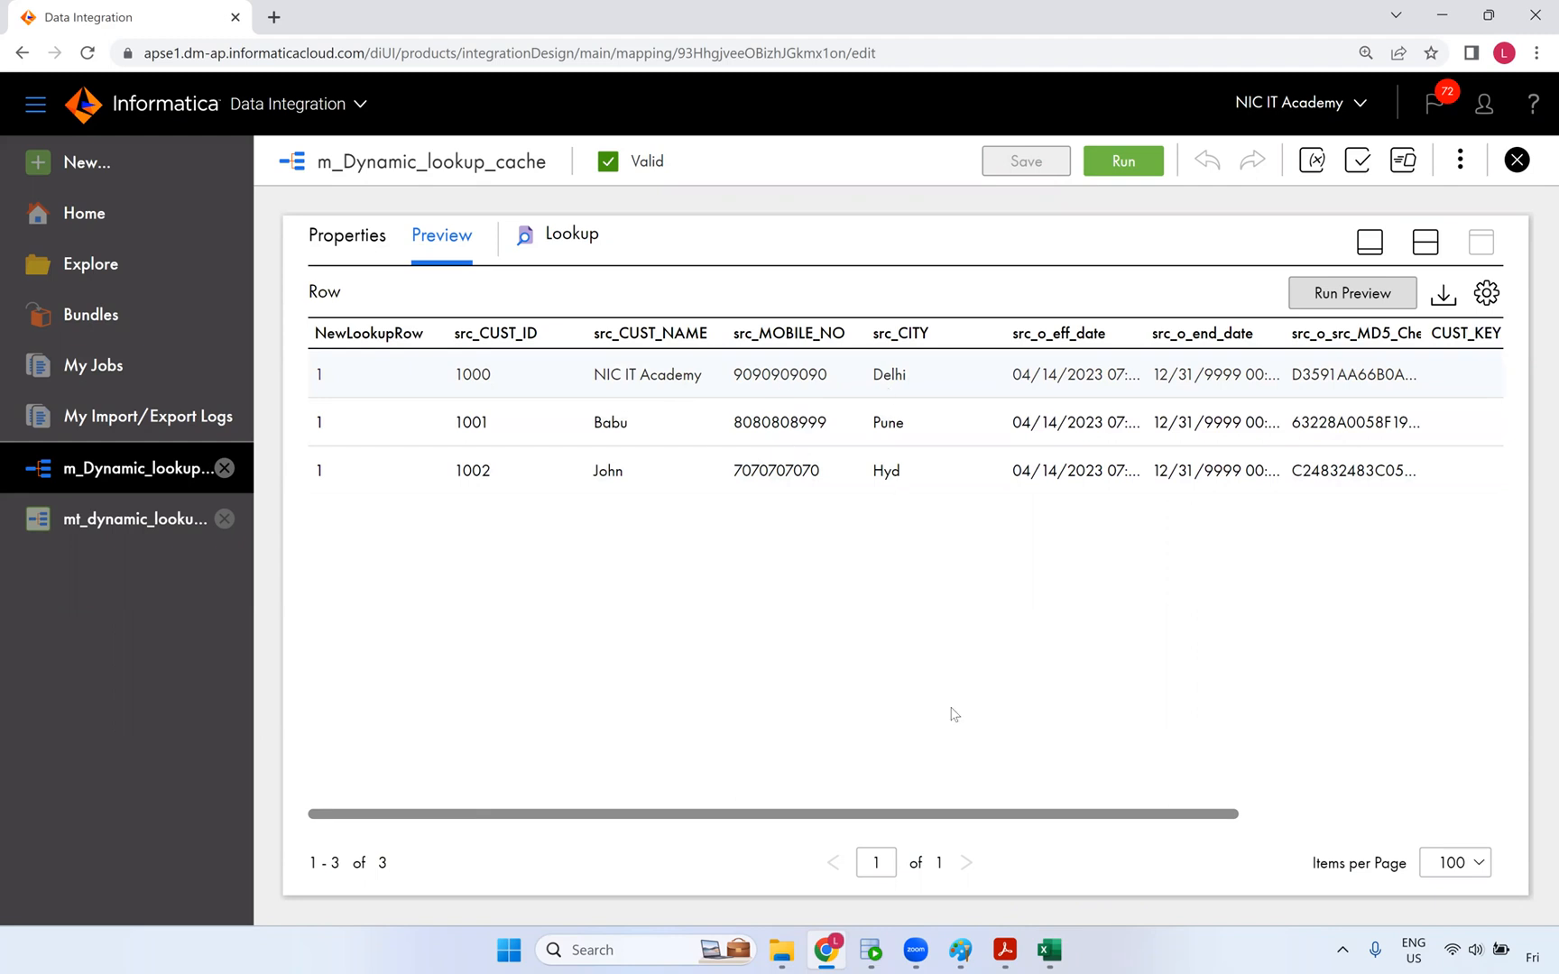
- Widen the src_o_eff_date and MD5 checksum columns in the preview to show full values
scroll(966, 379, right, 3)
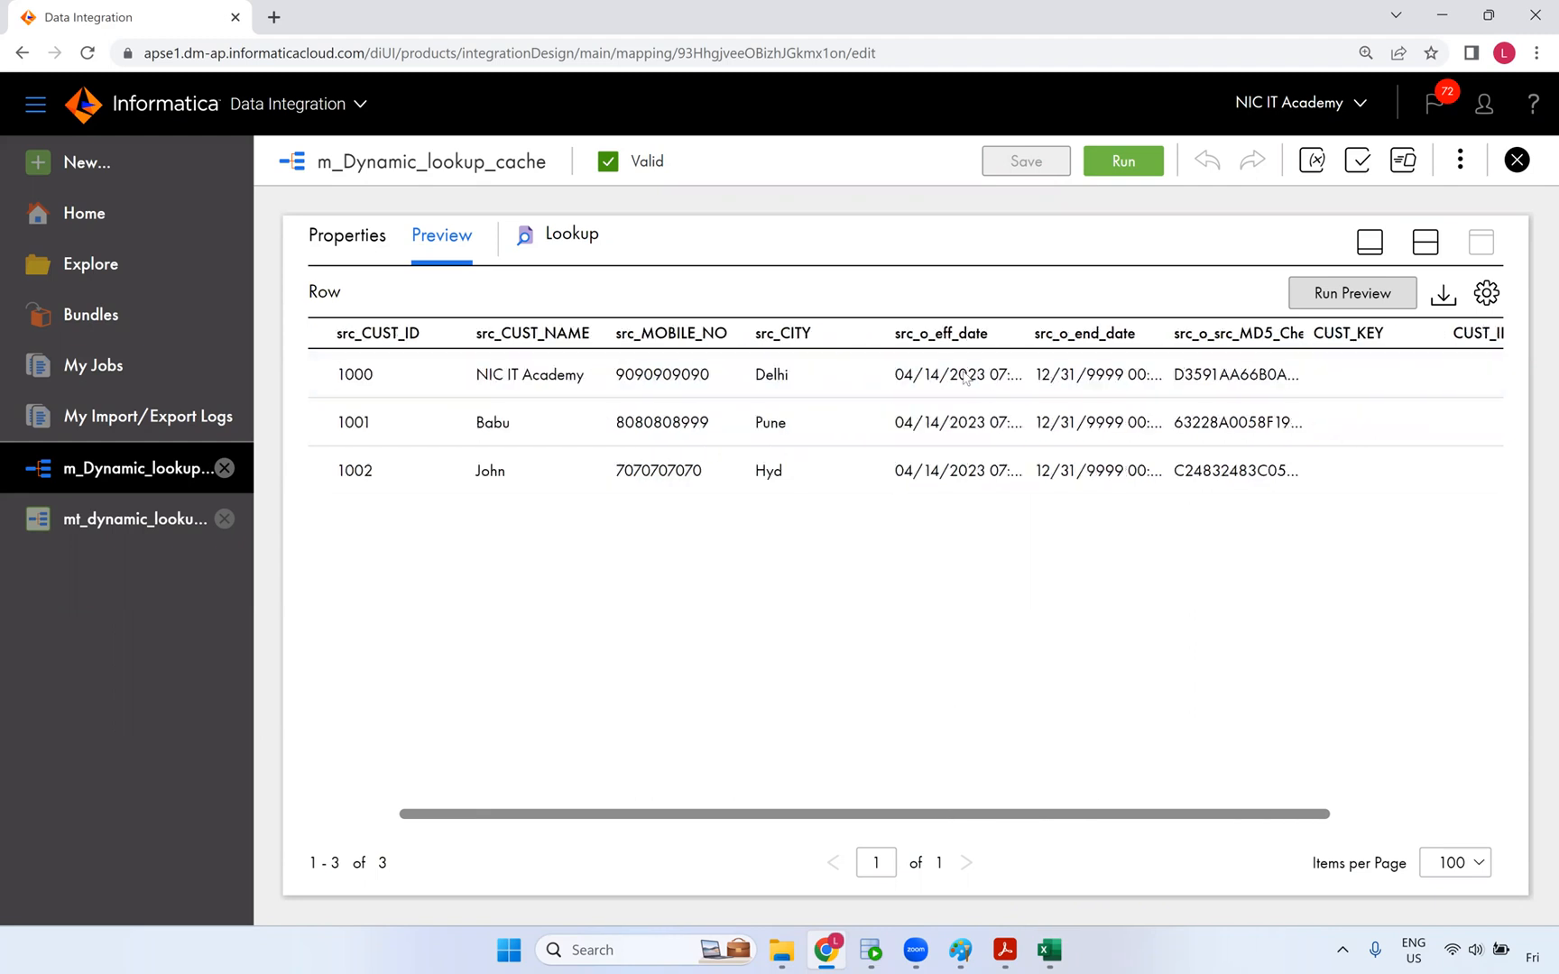
drag(967, 334, 992, 343)
scroll(1031, 374, right, 1)
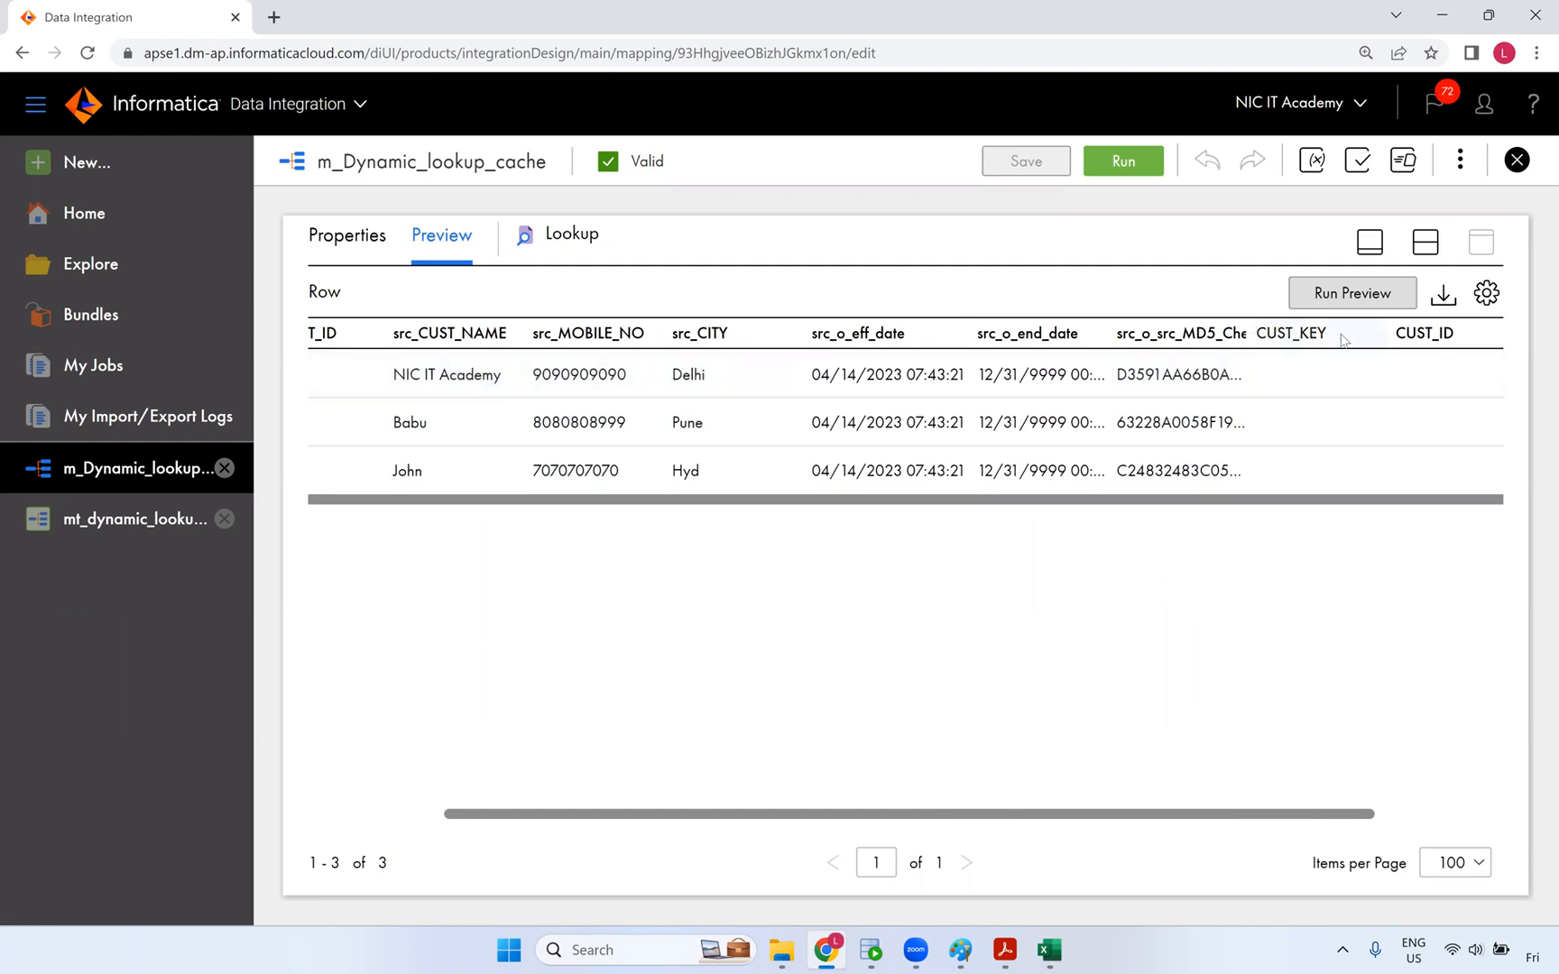
drag(1379, 348, 1472, 342)
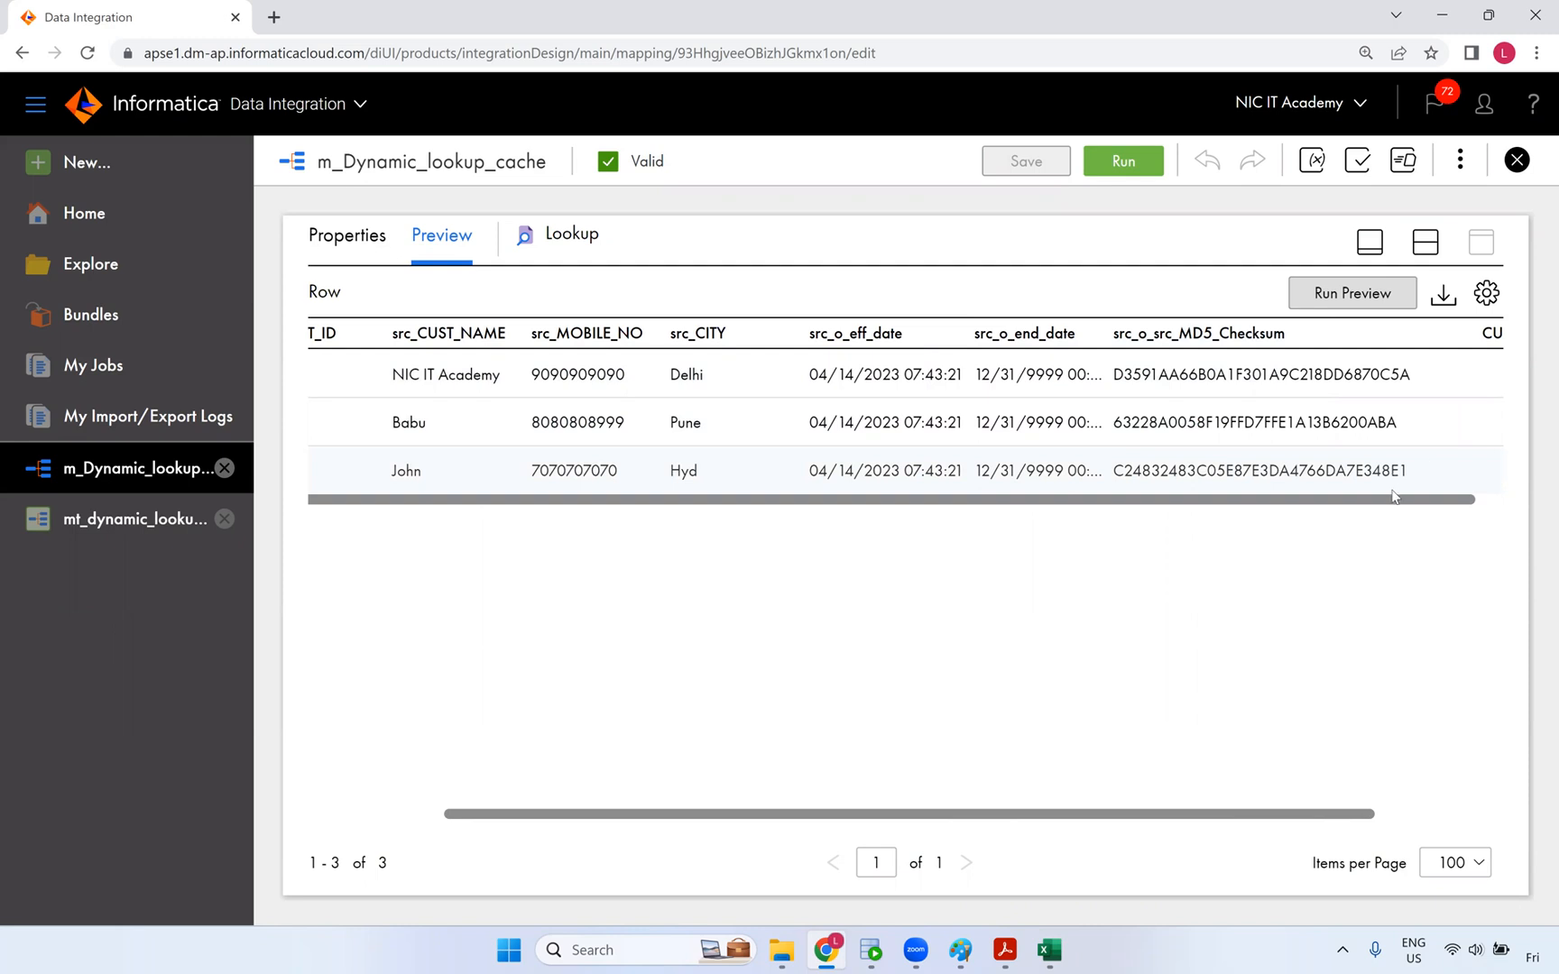
drag(1442, 499, 1536, 491)
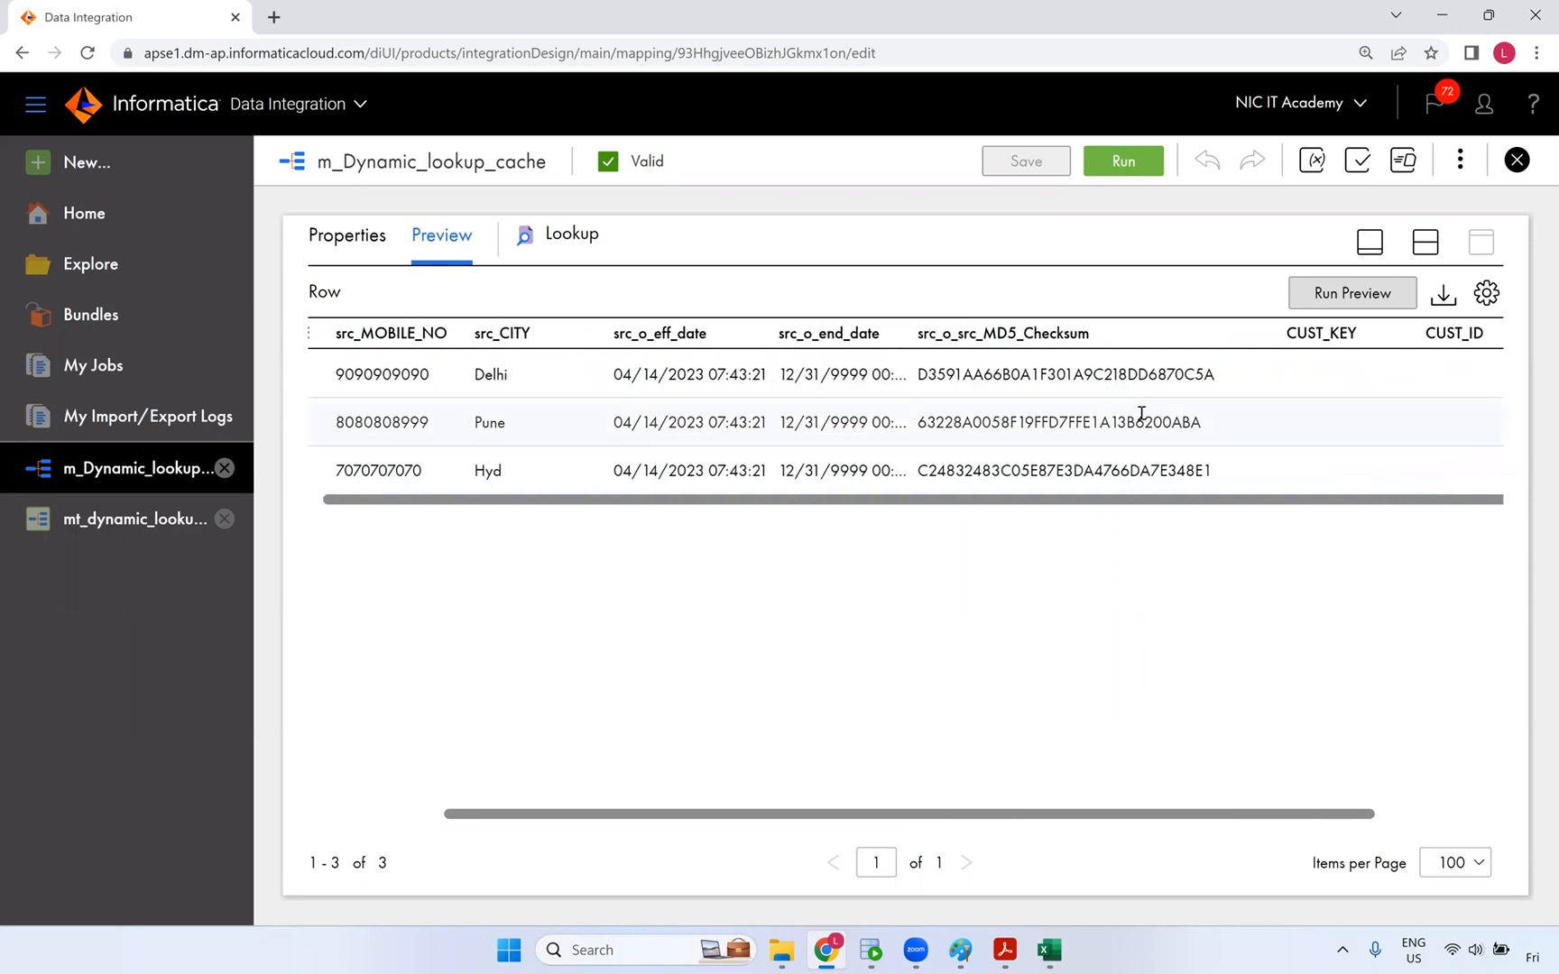
- Compare the MD5 checksum values of the Pune, Hyd and Delhi customer rows
double_click(928, 429)
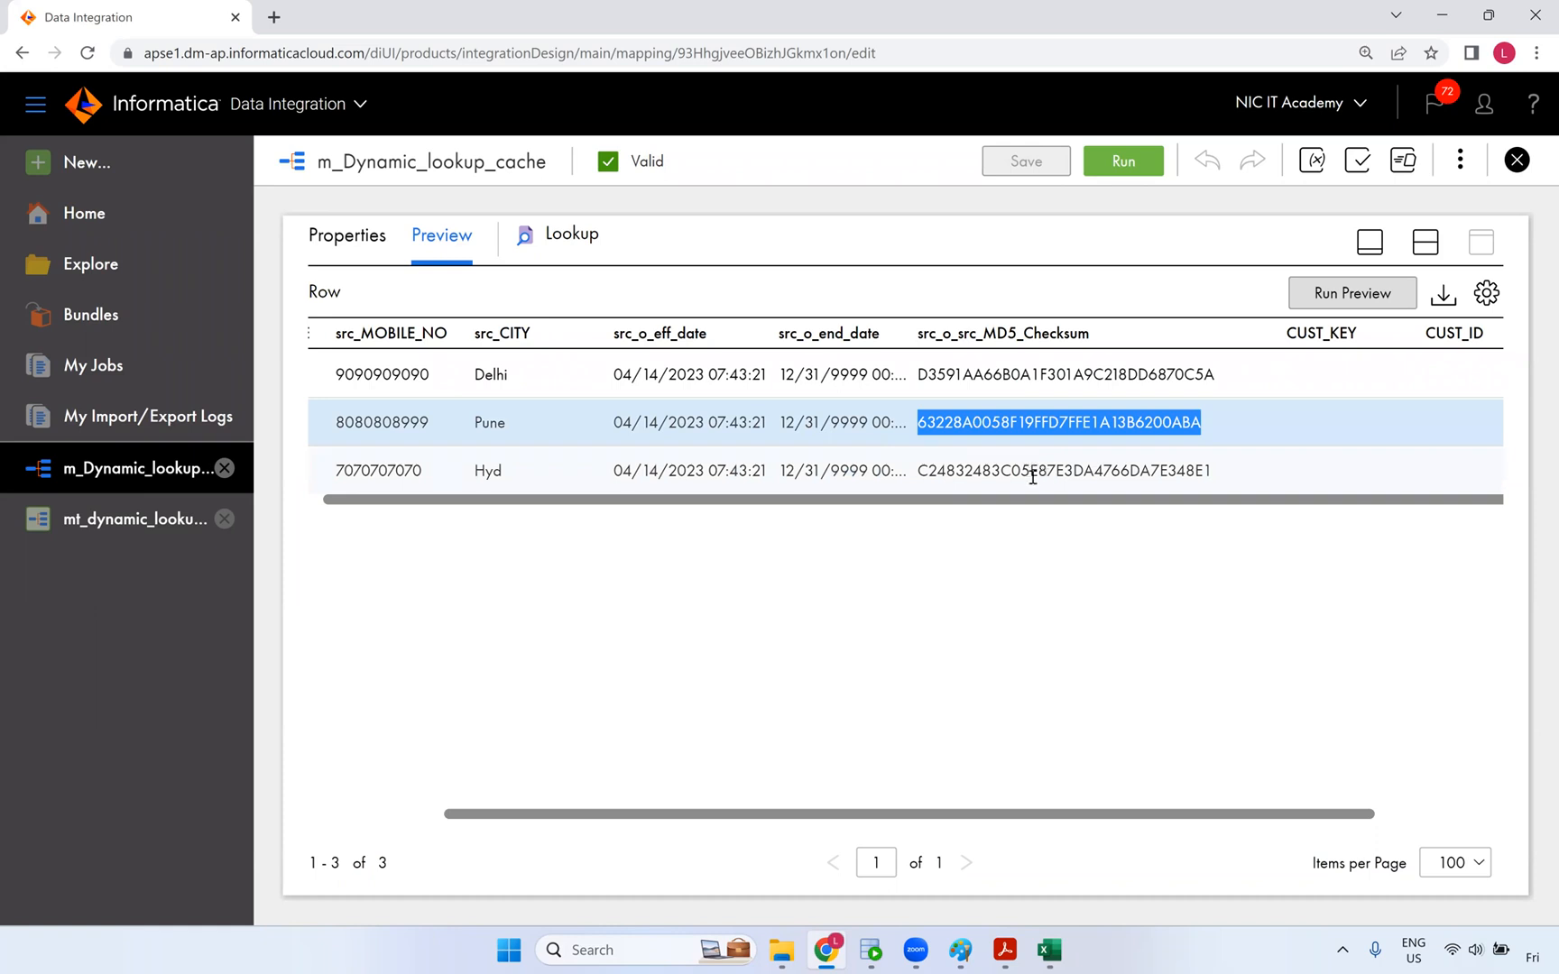
double_click(1125, 467)
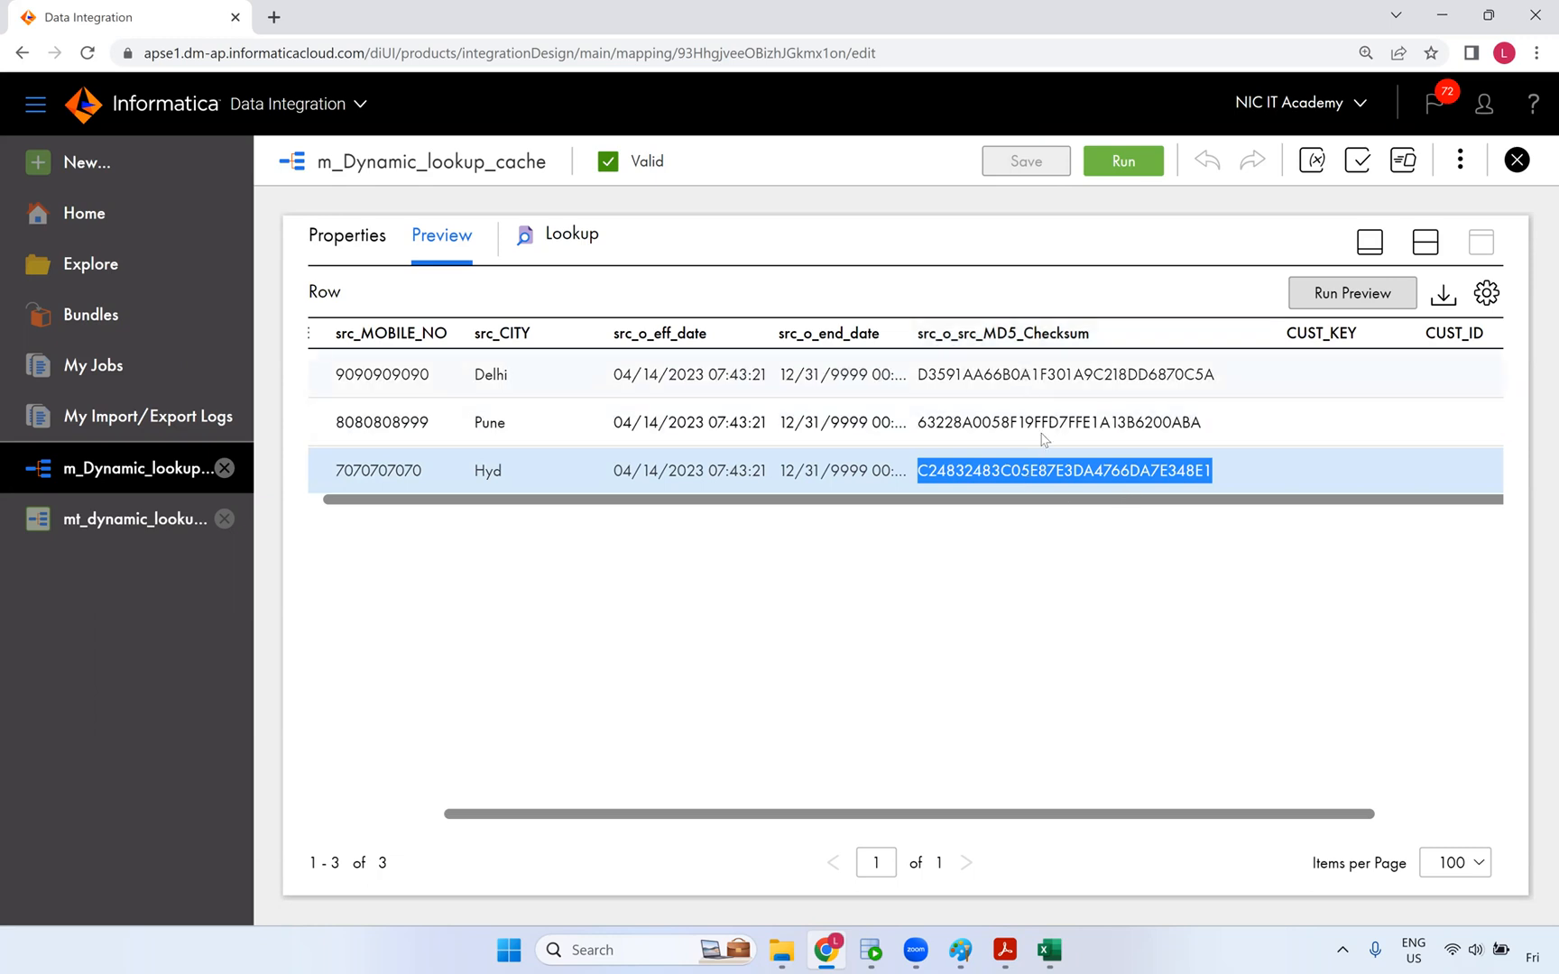
double_click(1045, 377)
click(1042, 426)
double_click(1045, 472)
click(1045, 467)
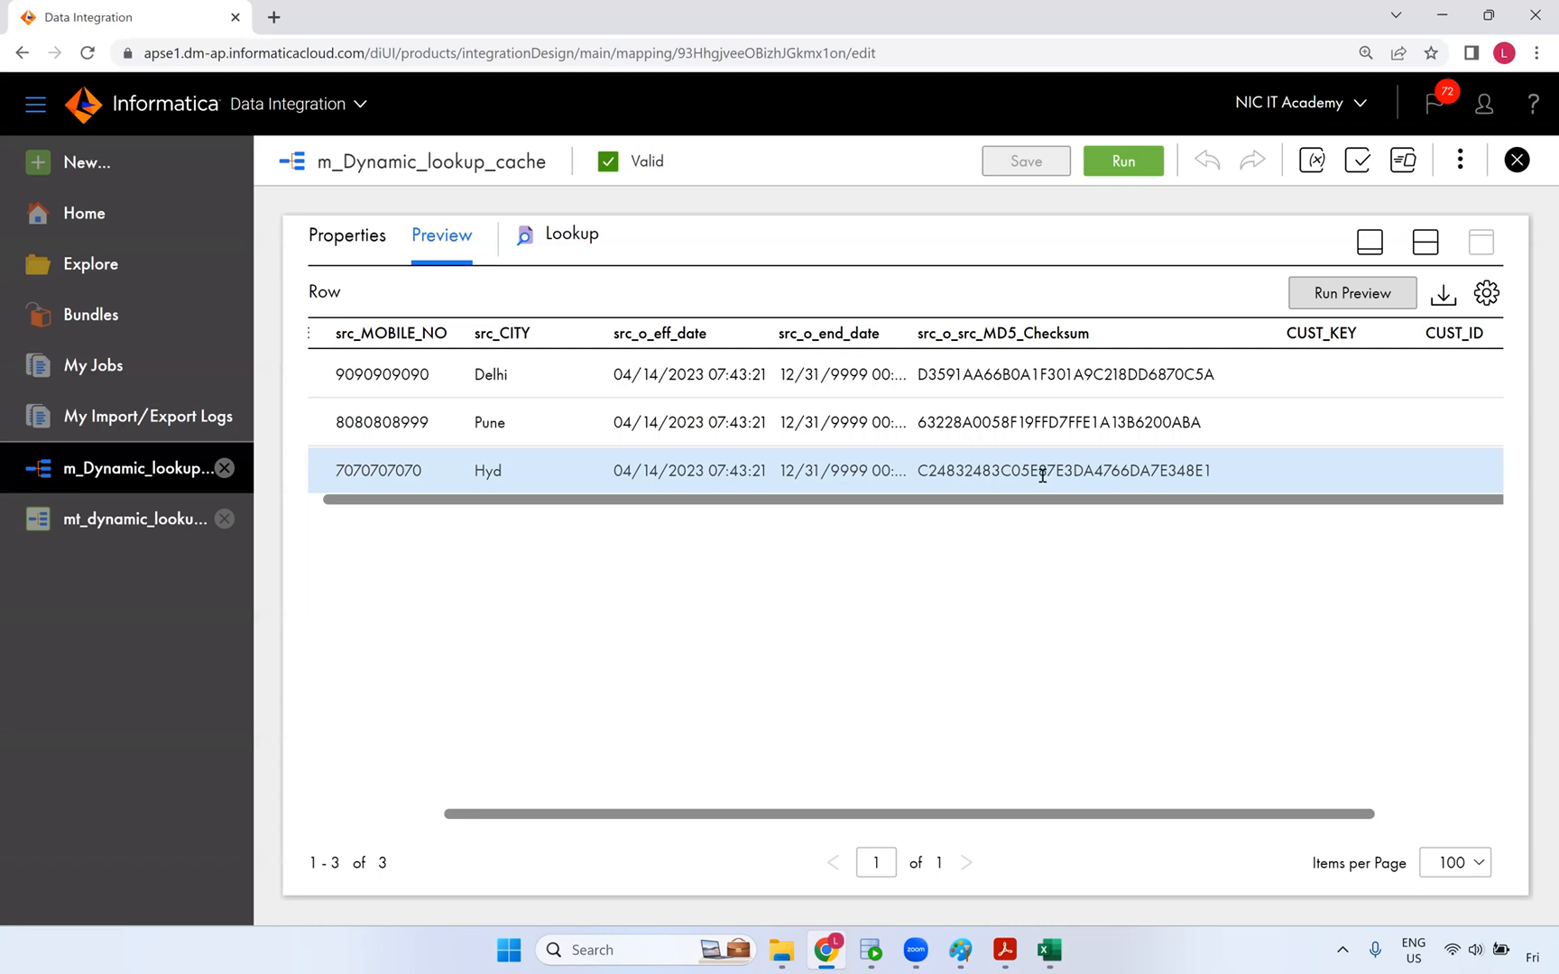
double_click(1043, 473)
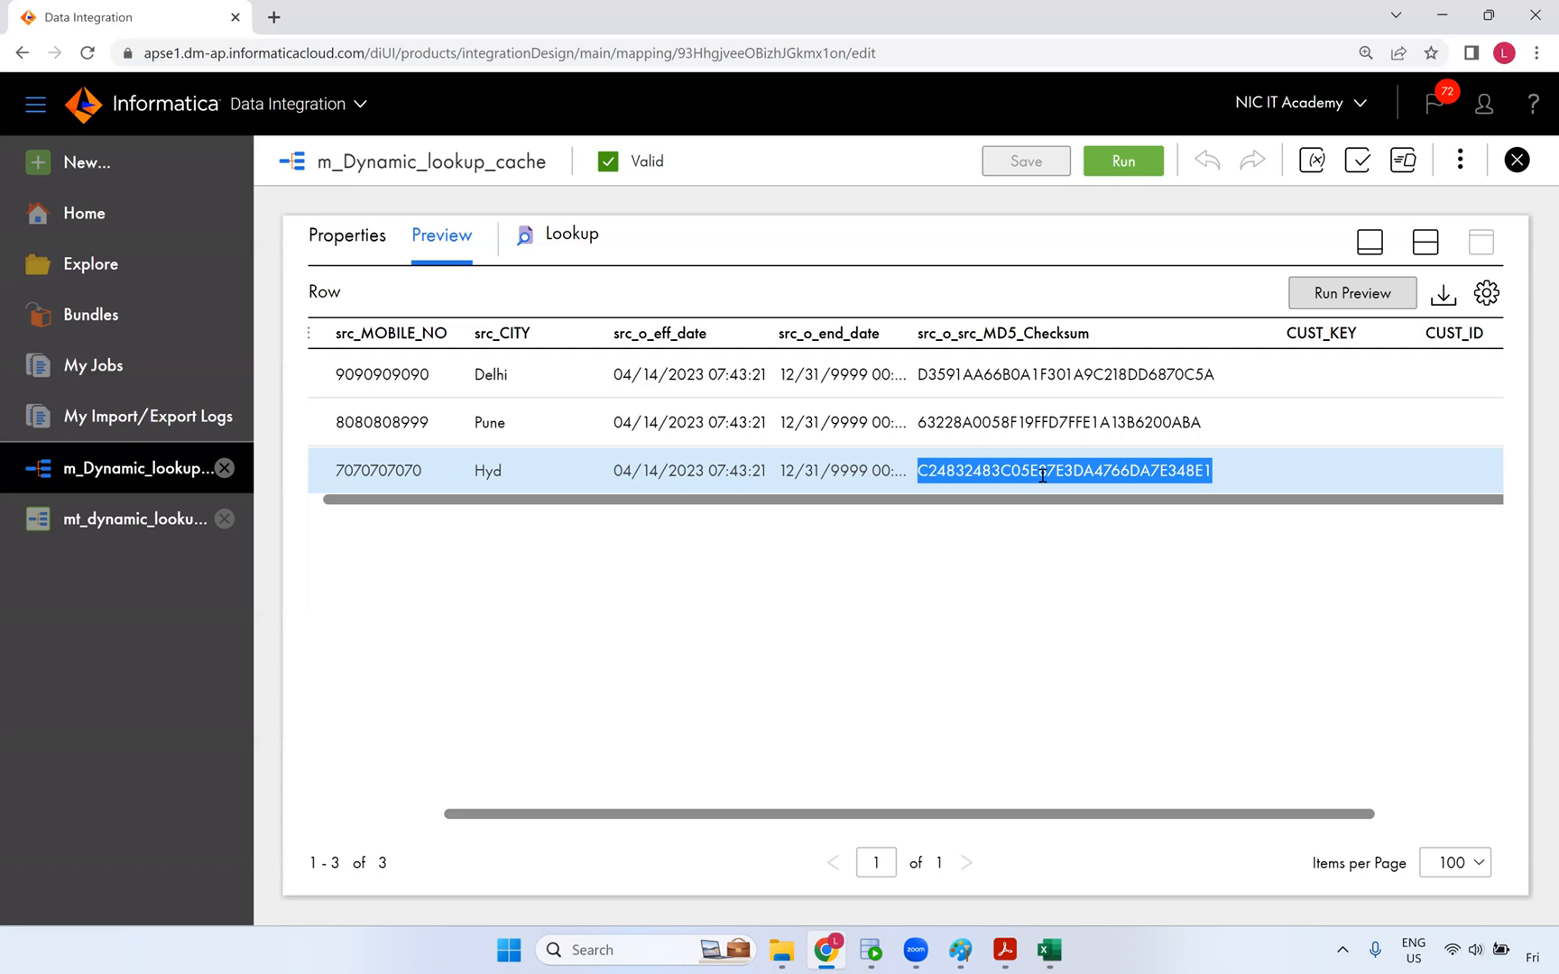
double_click(1182, 427)
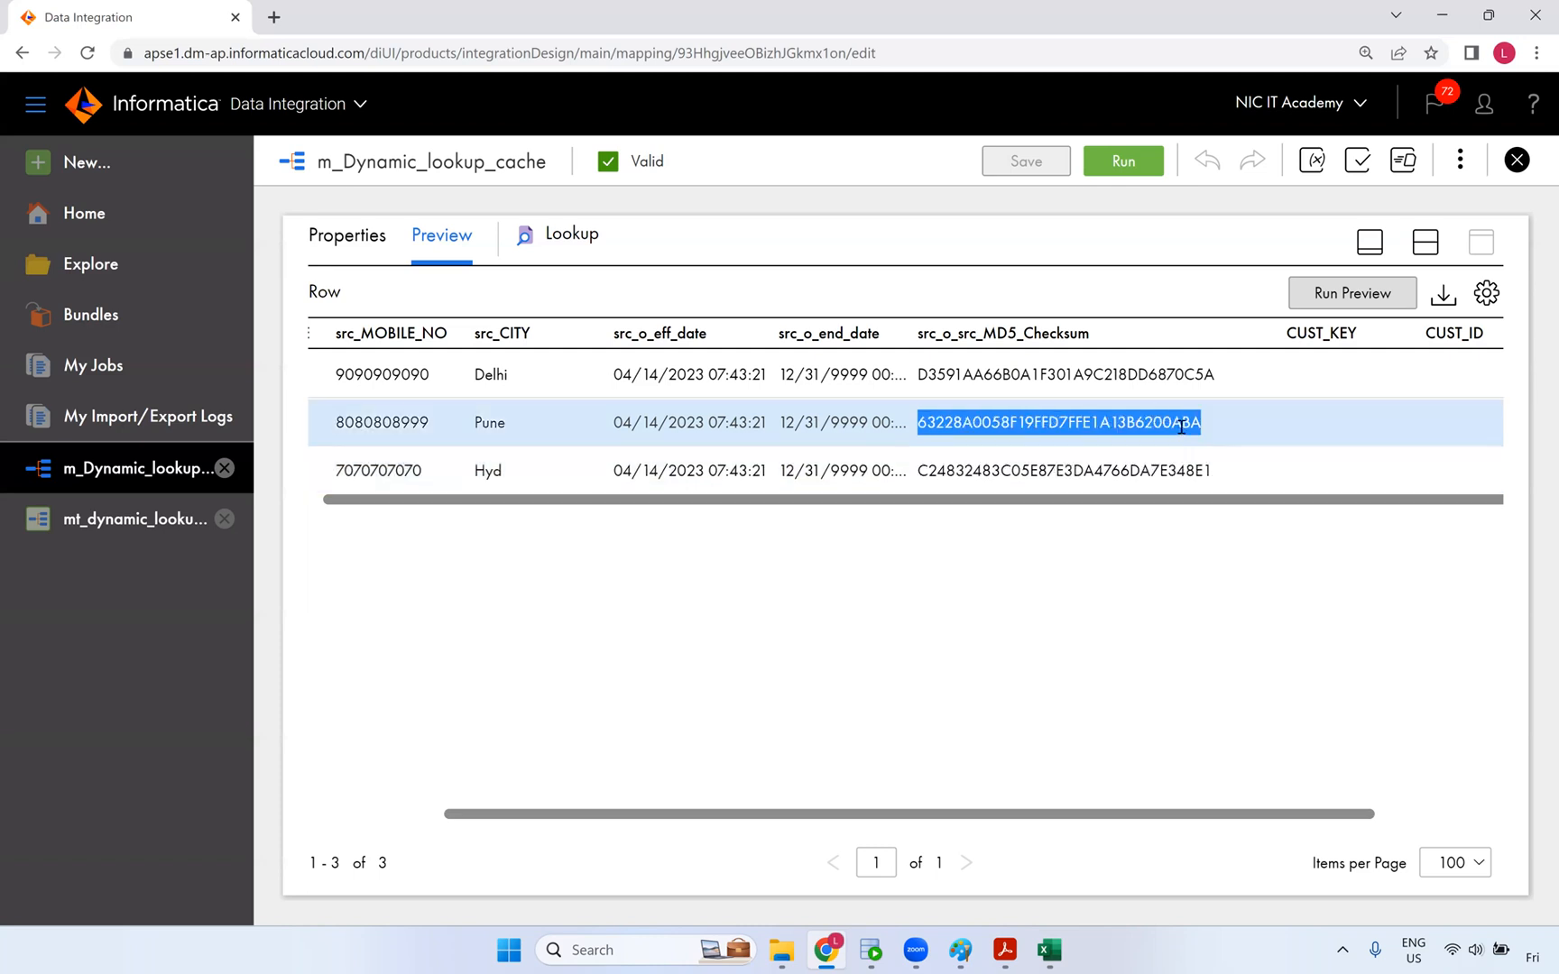
double_click(1152, 470)
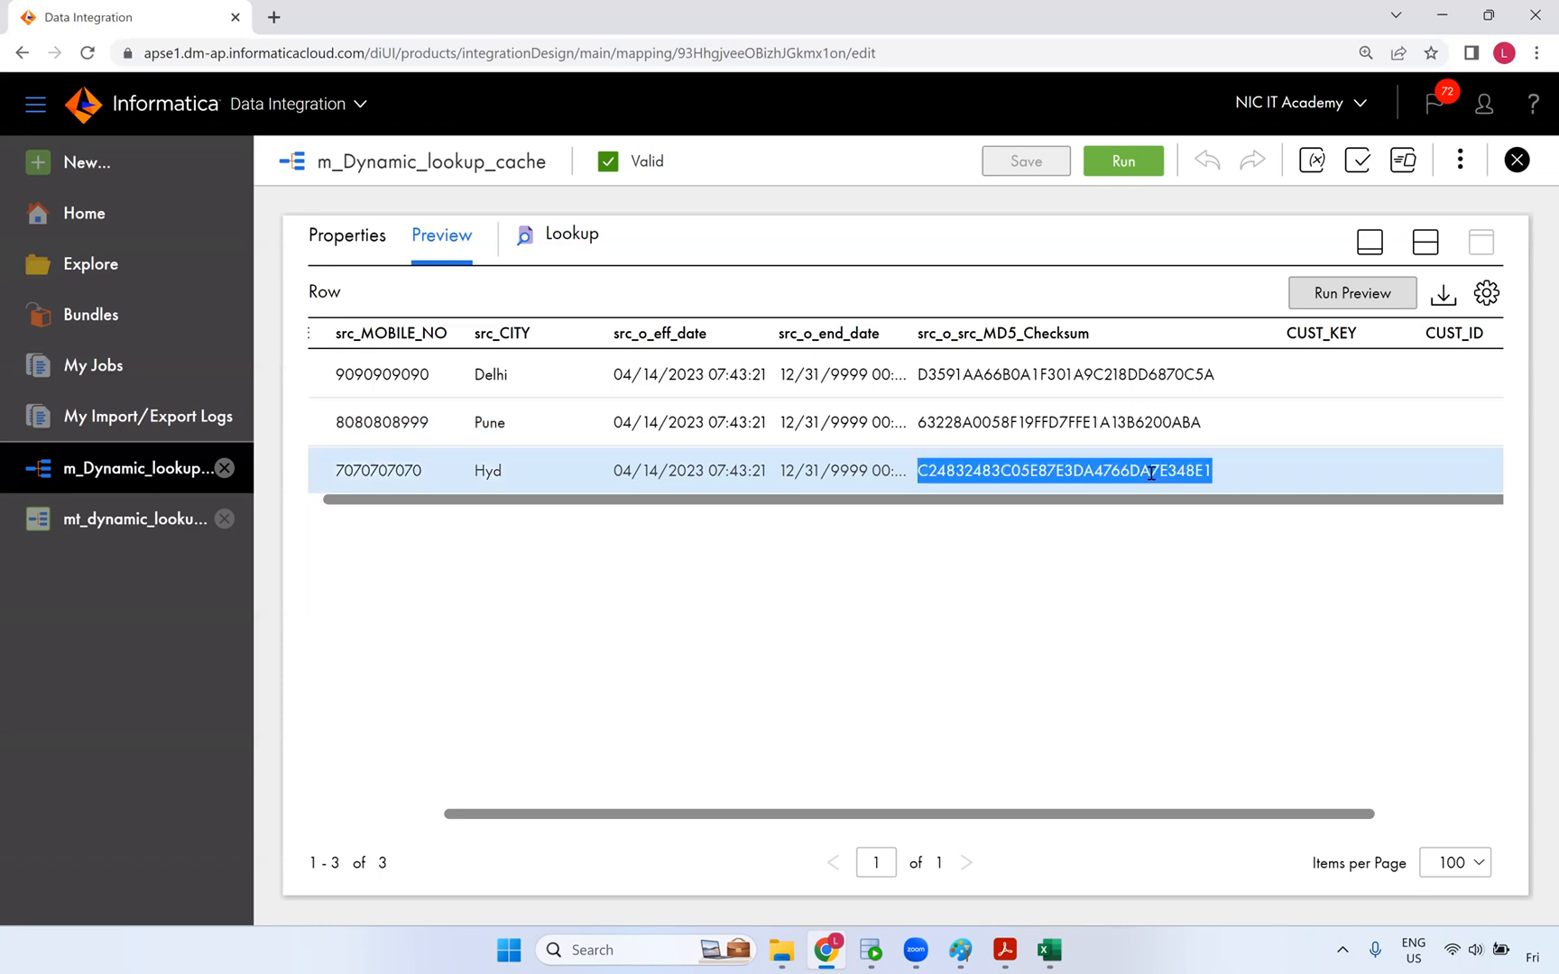
click(1076, 382)
double_click(1077, 379)
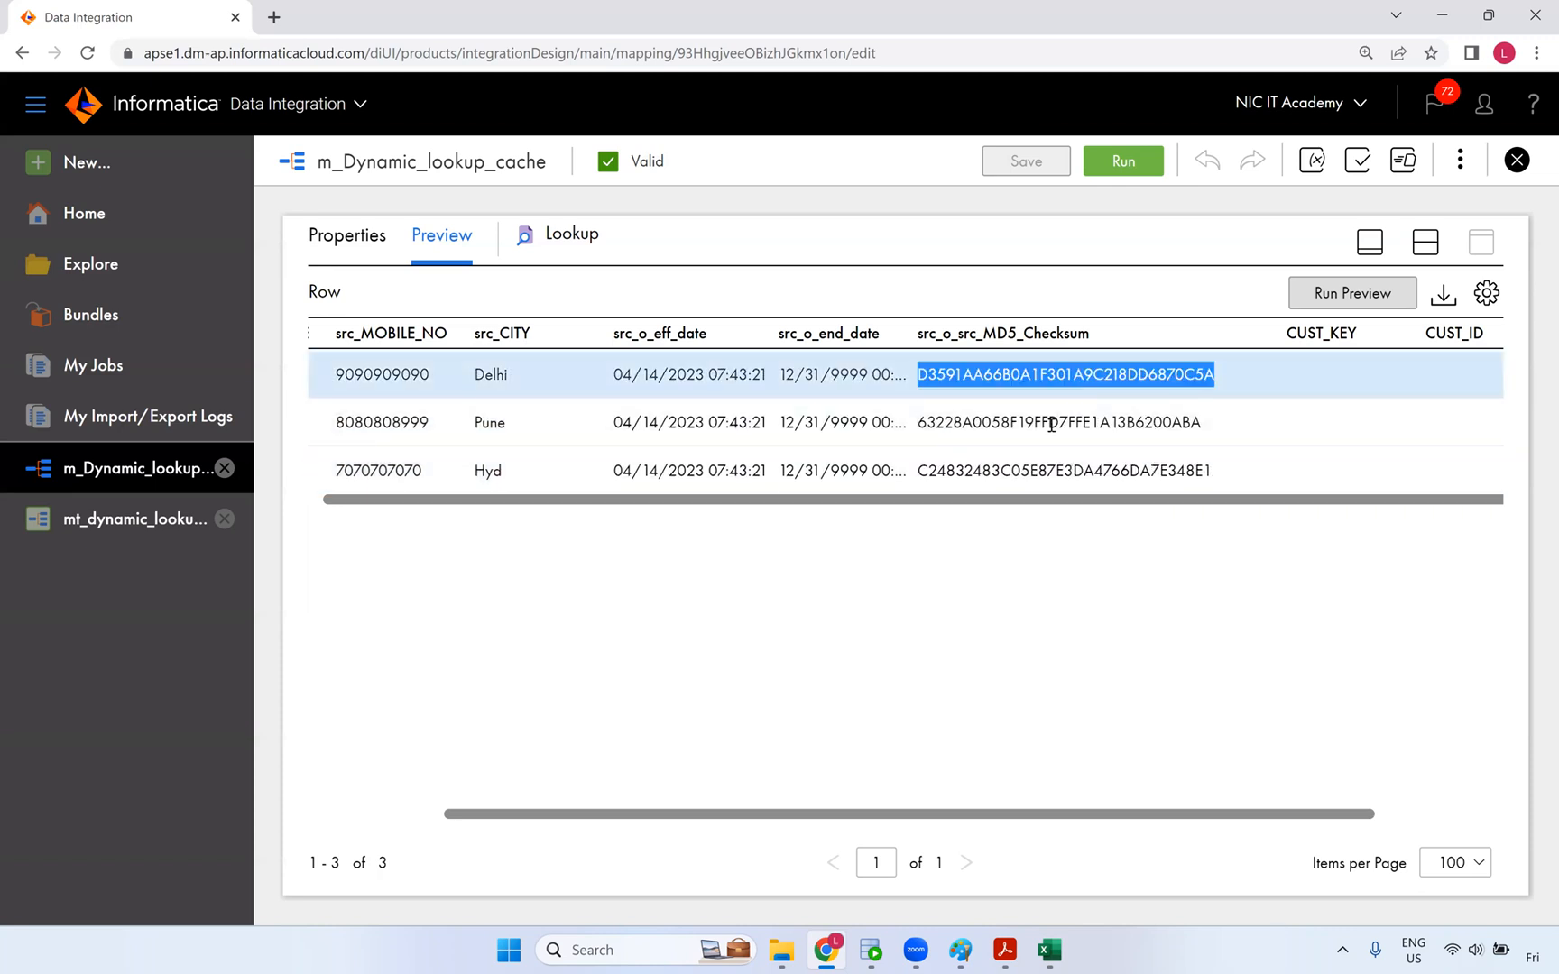
double_click(1052, 477)
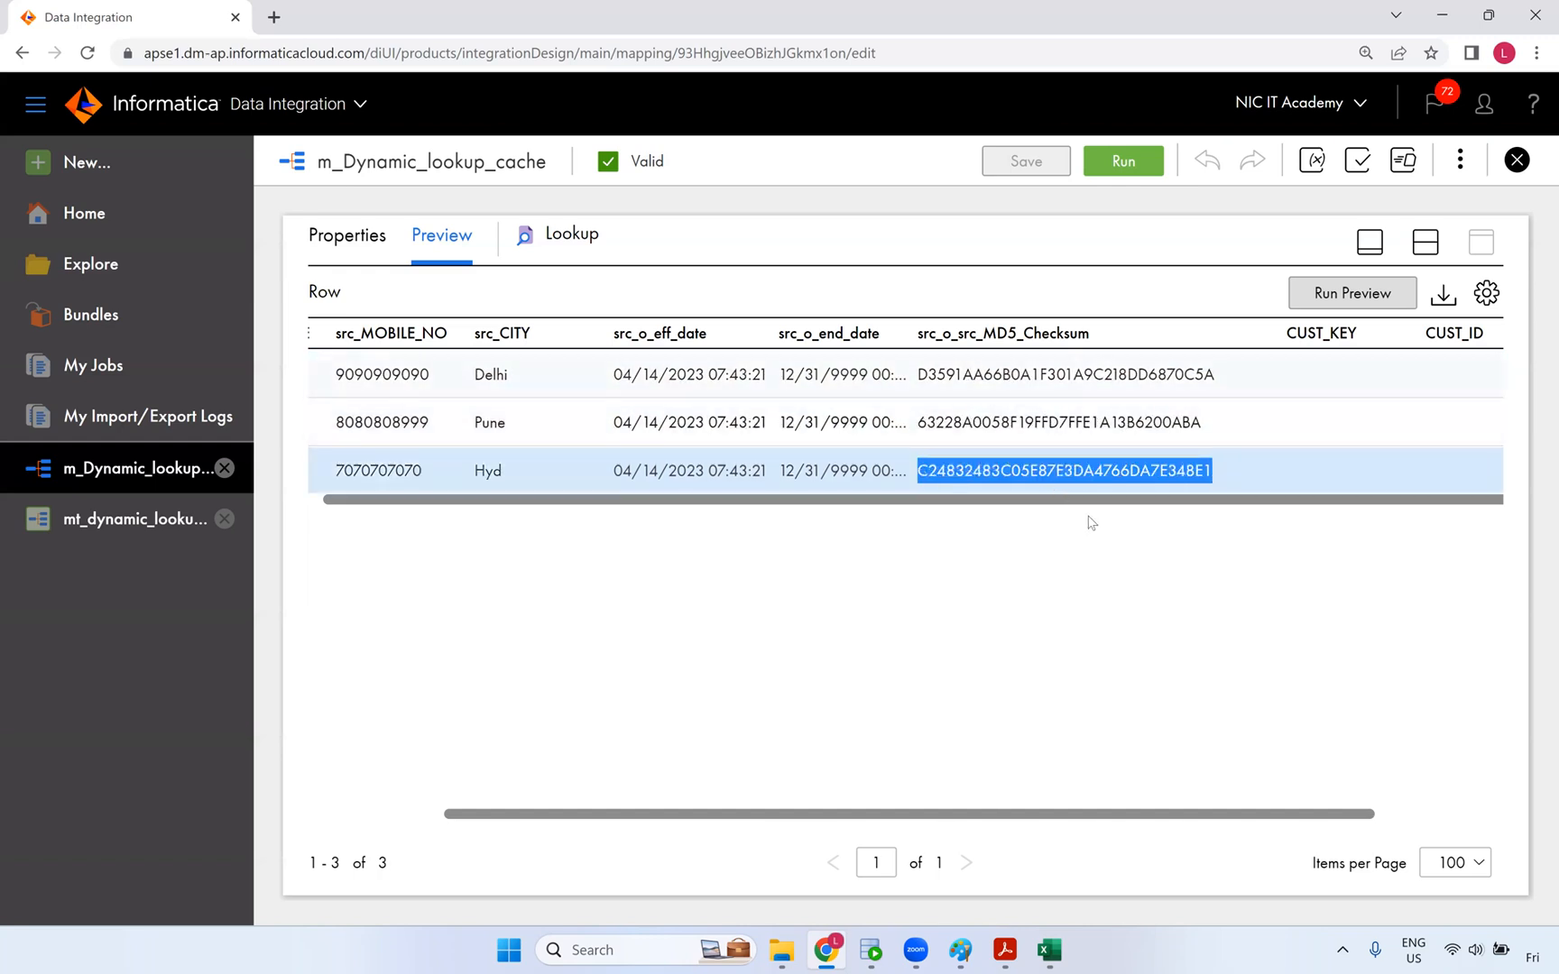
- Confirm all three customers show NewLookupRow 1, then restore the canvas and open mt_dynamic_lookup_cache
scroll(1286, 433, right, 1)
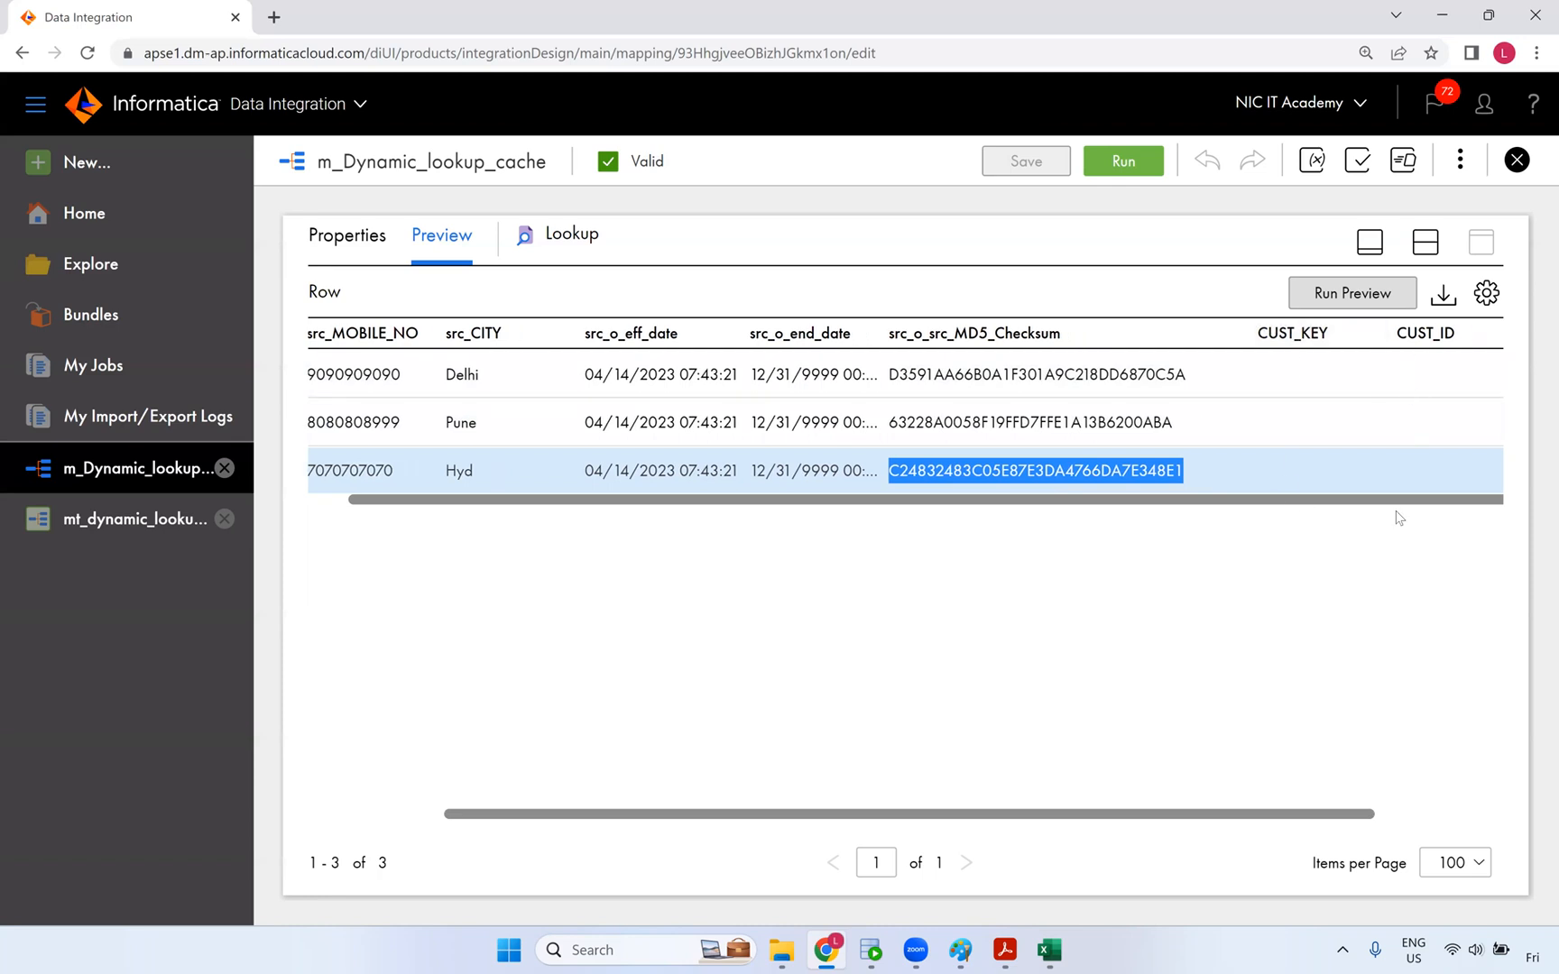
scroll(979, 455, left, 3)
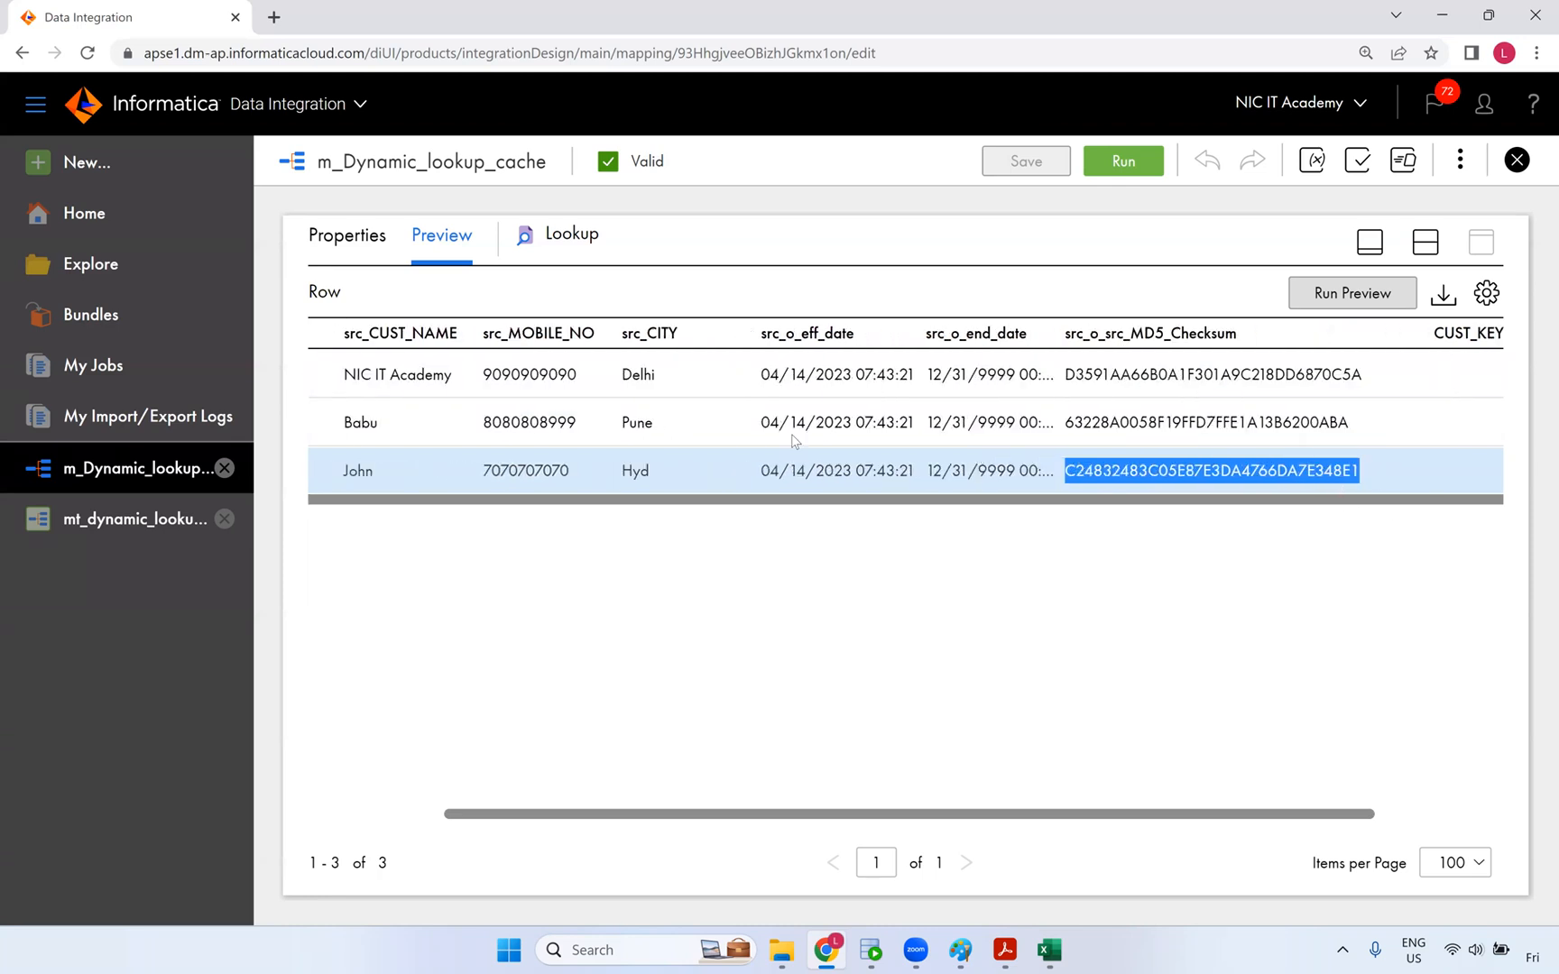
scroll(388, 433, left, 2)
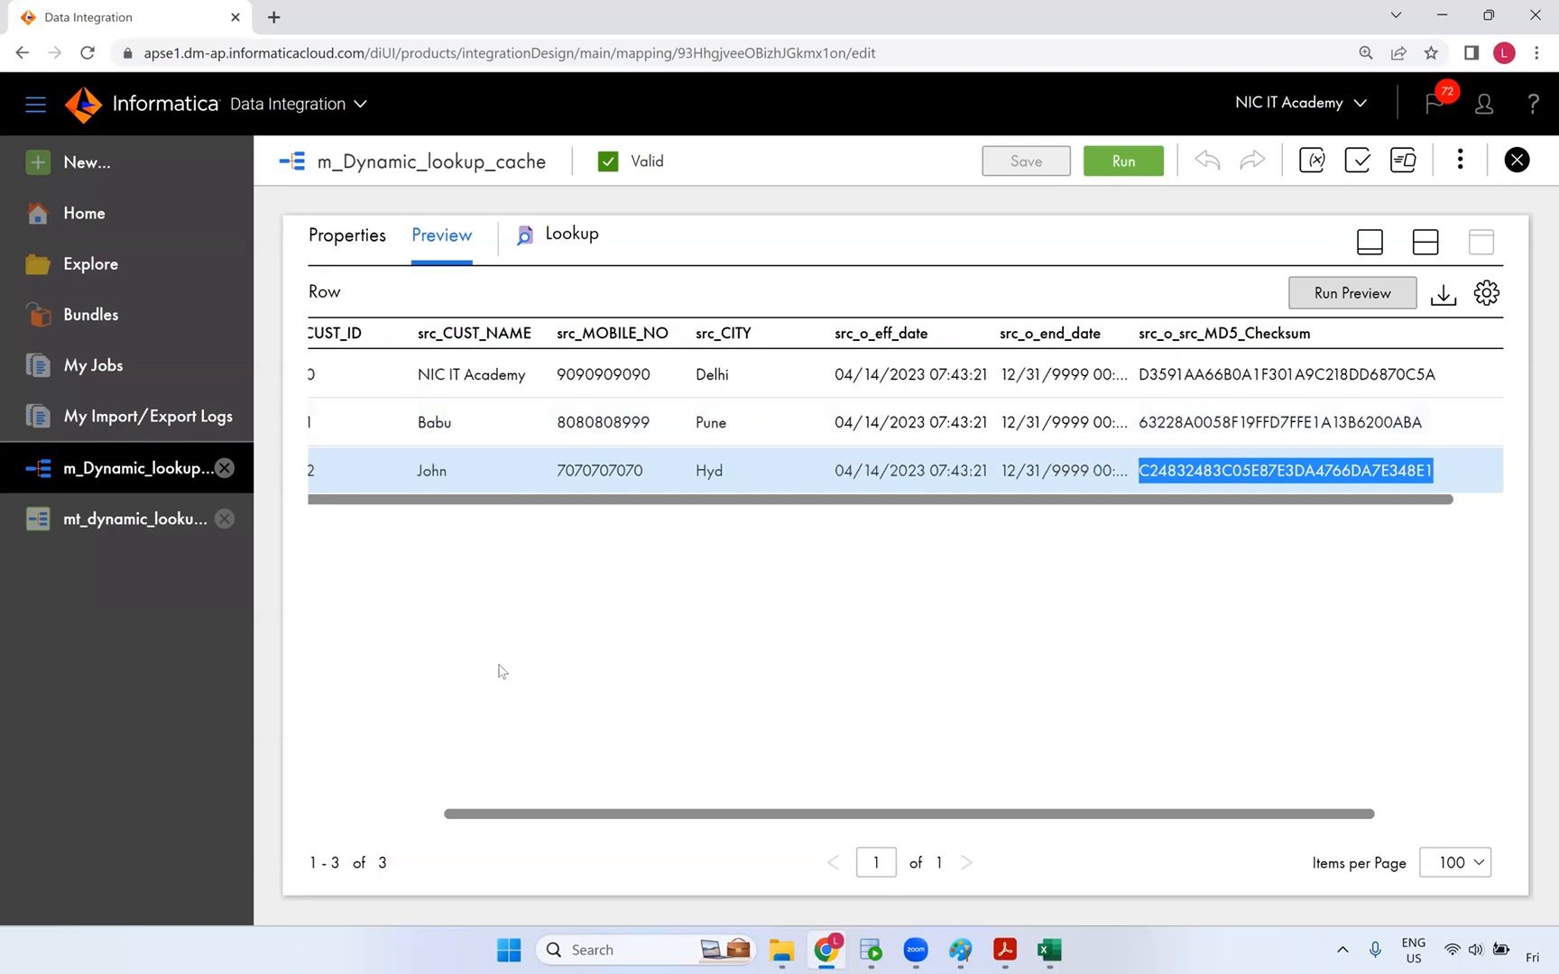
drag(475, 815, 204, 809)
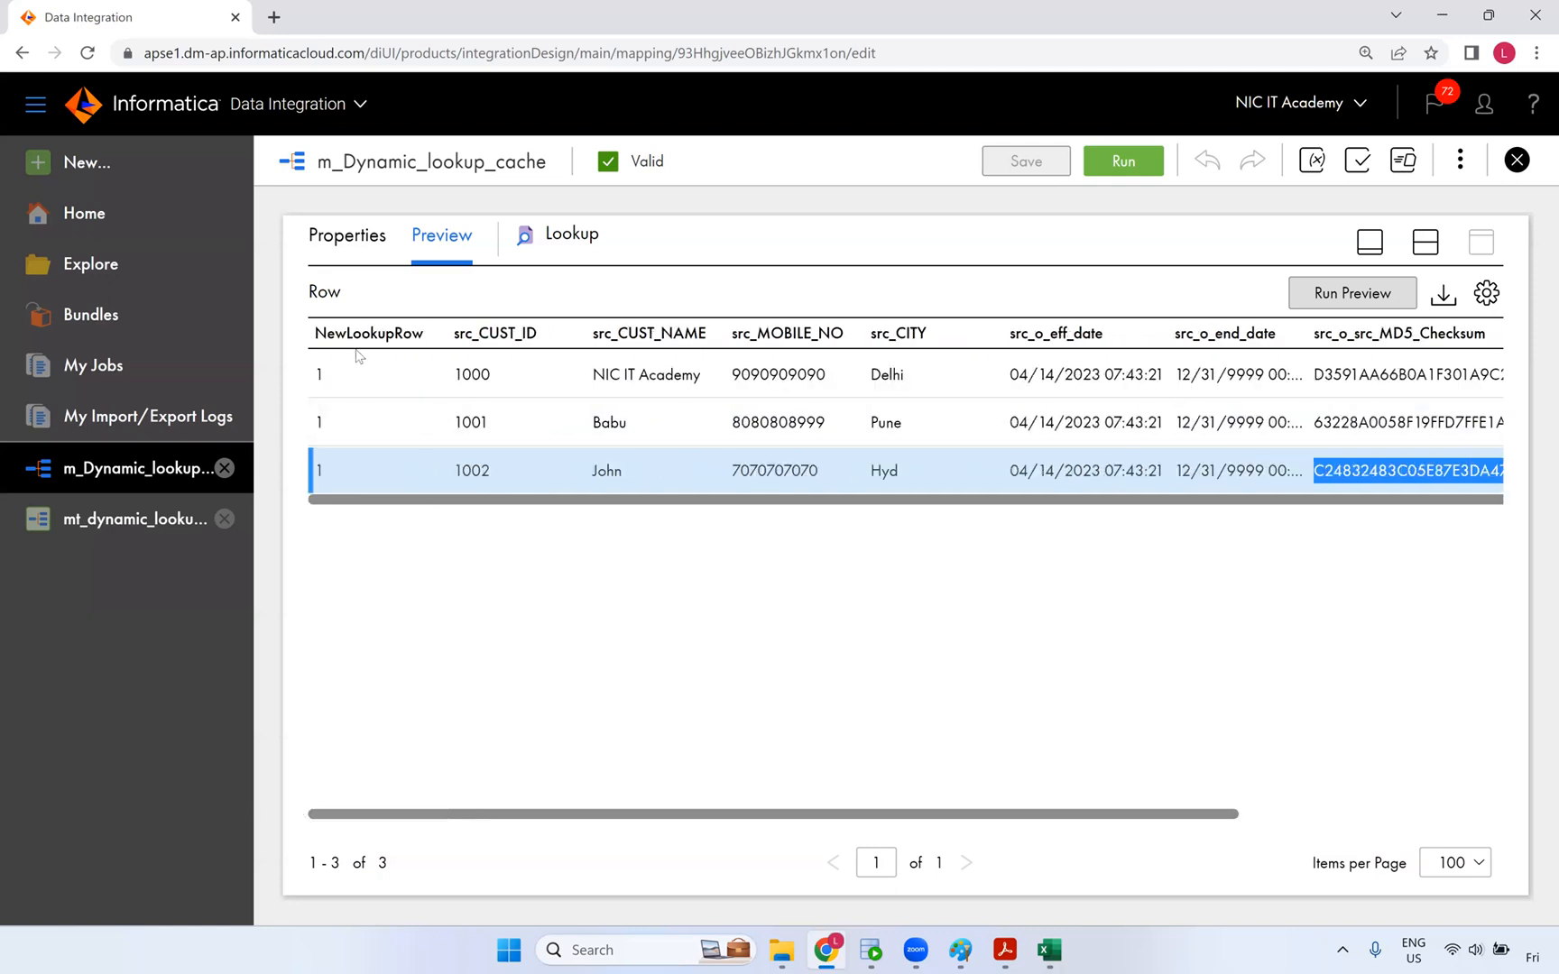
click(326, 383)
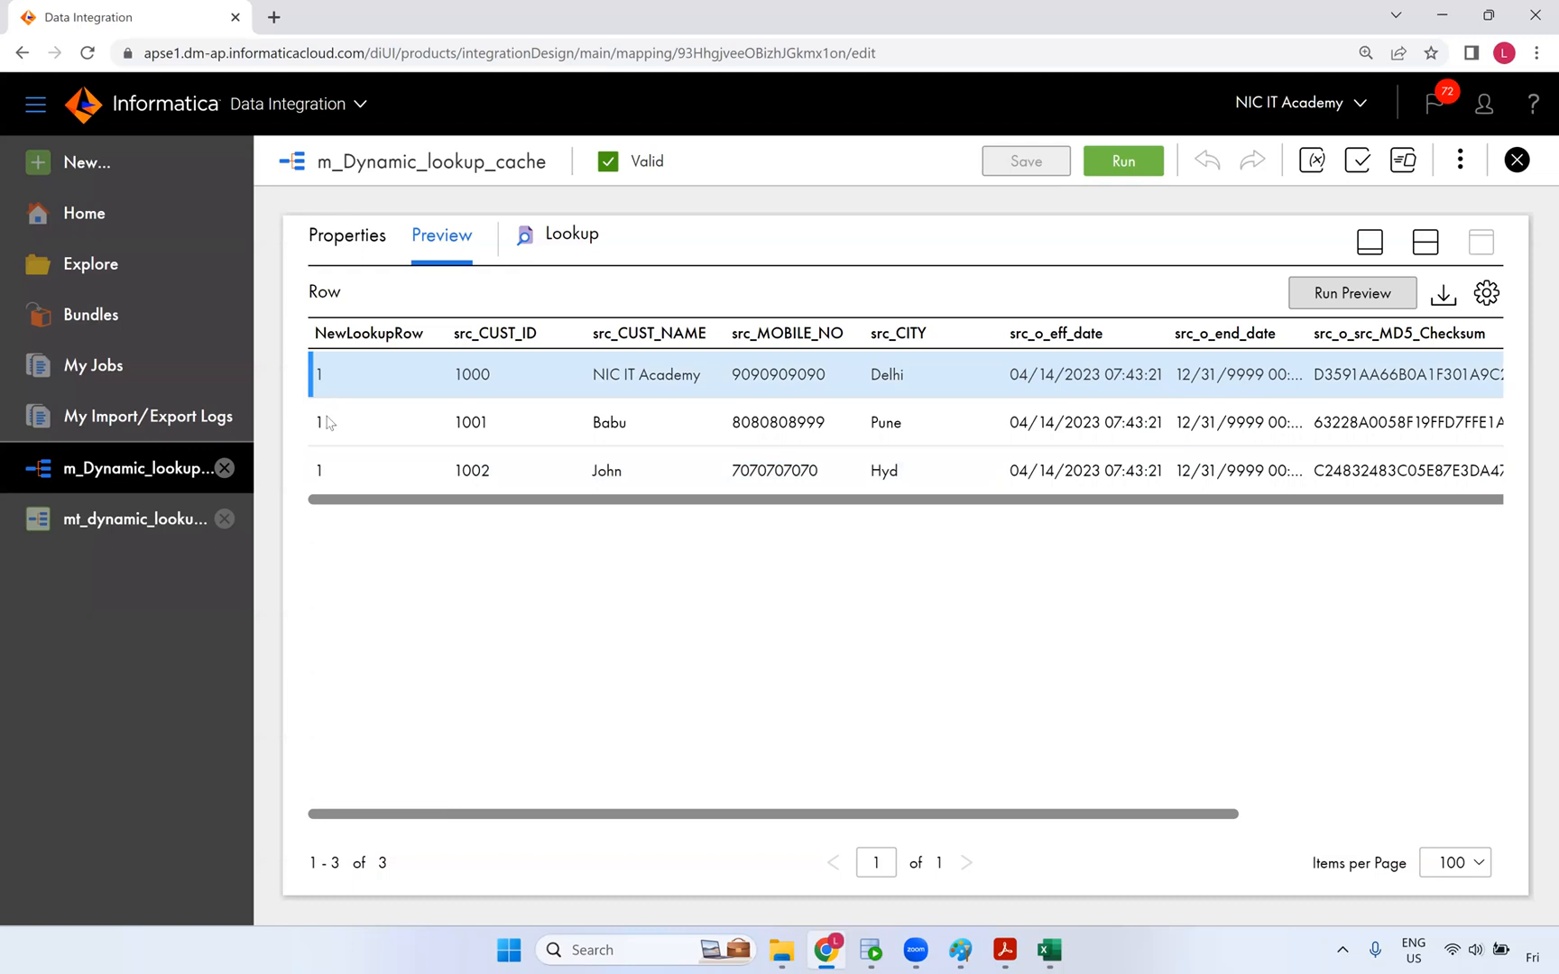
click(330, 424)
click(336, 480)
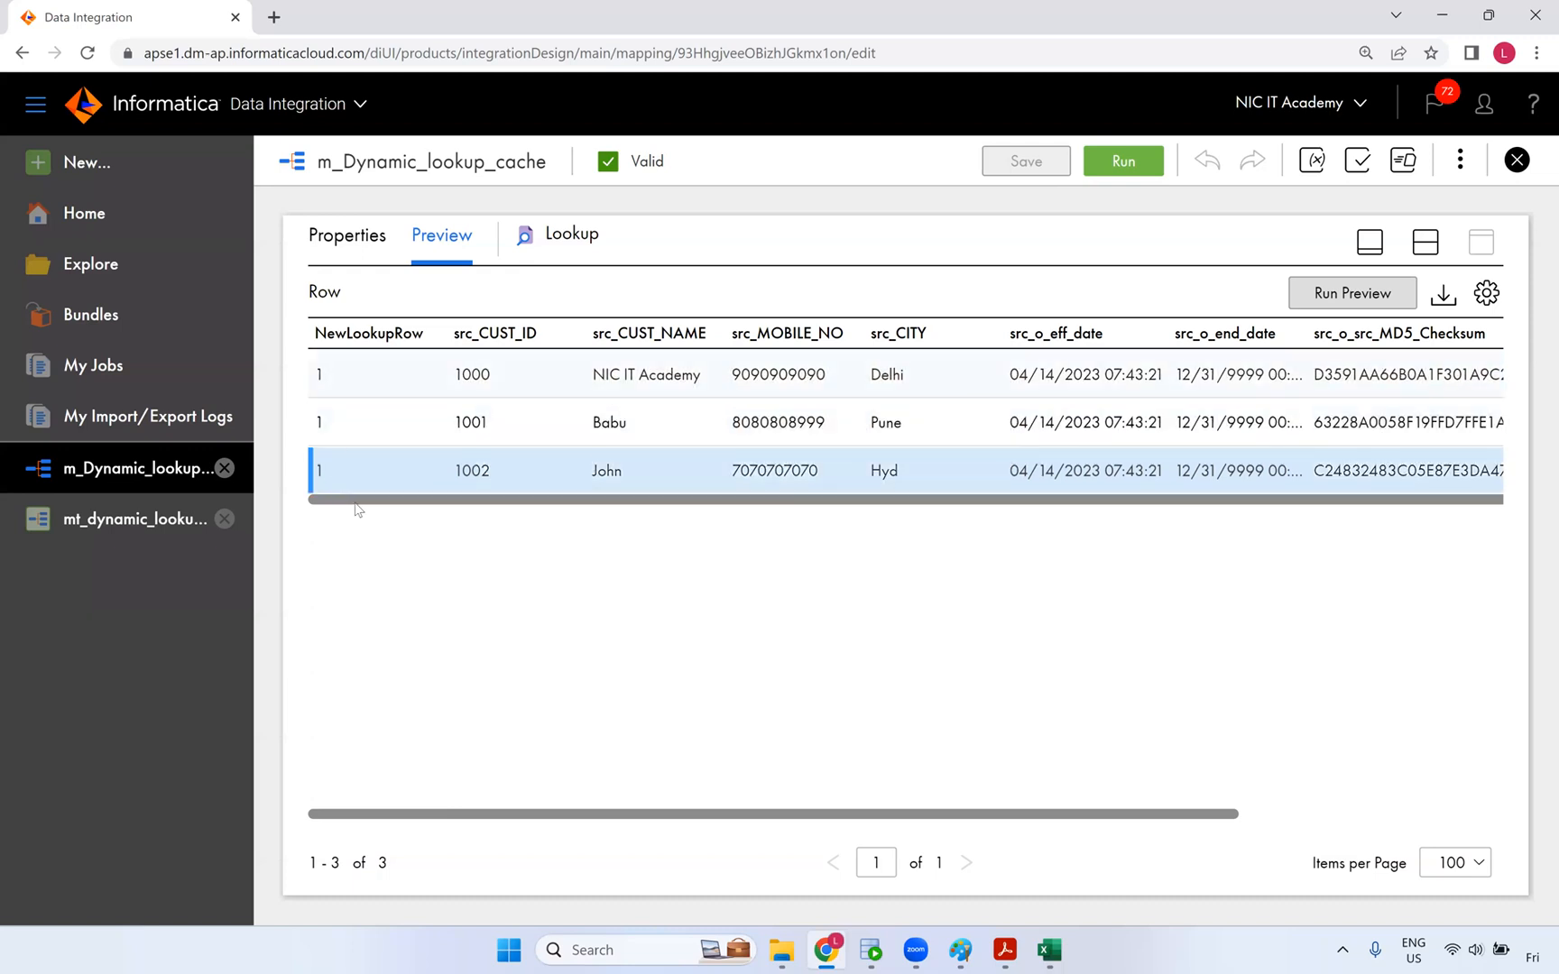
scroll(521, 516, right, 3)
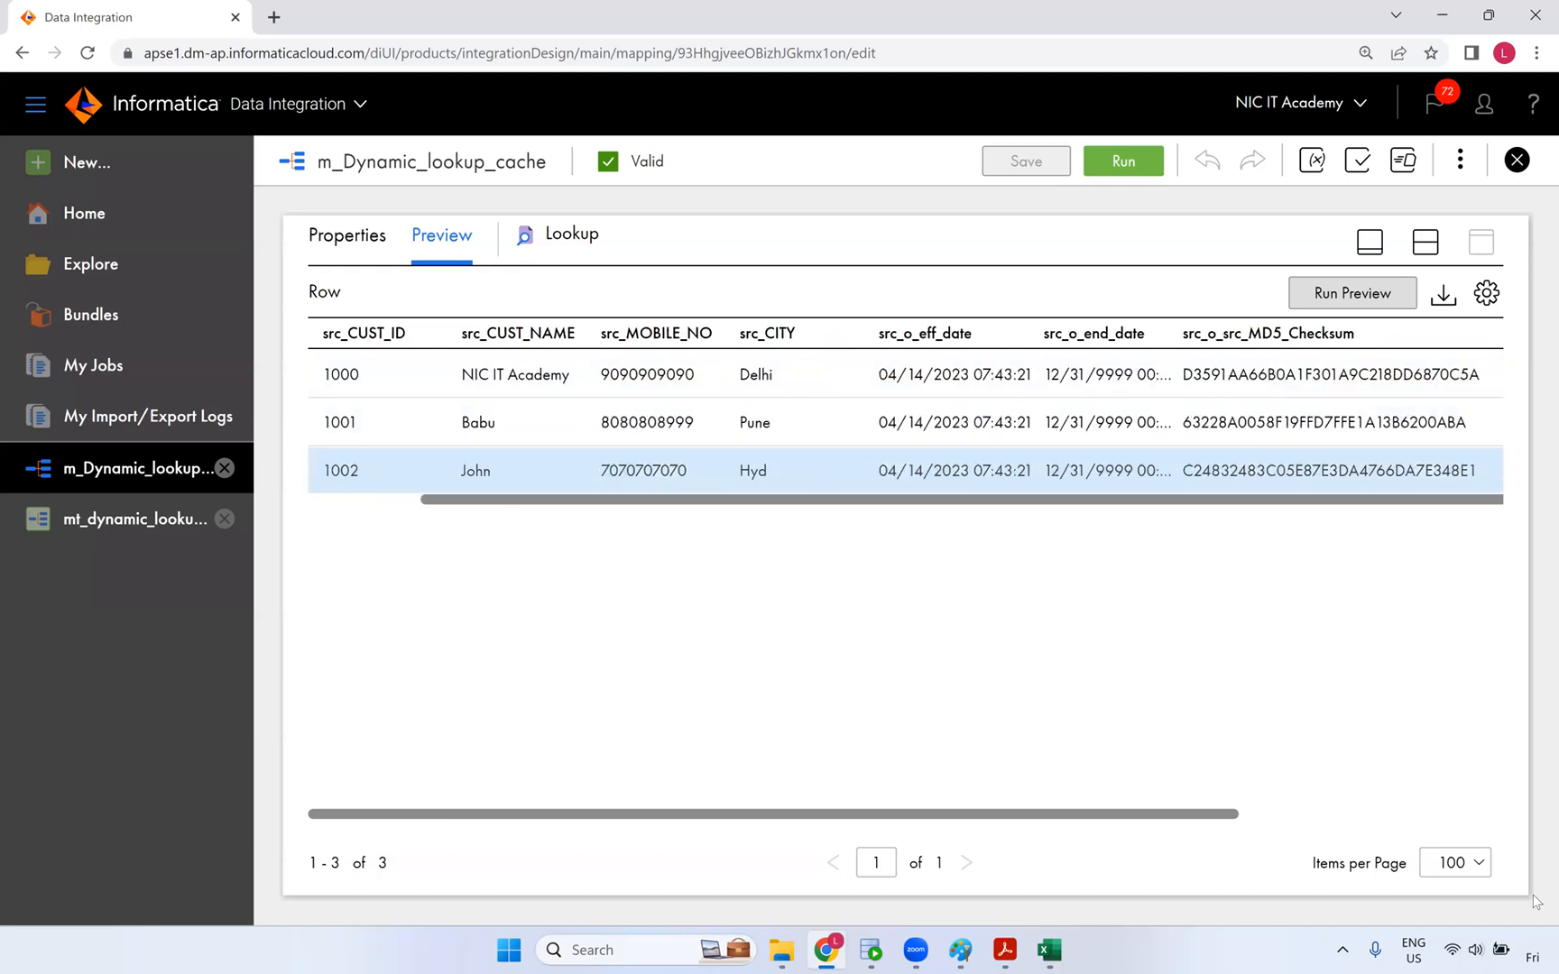
click(1426, 242)
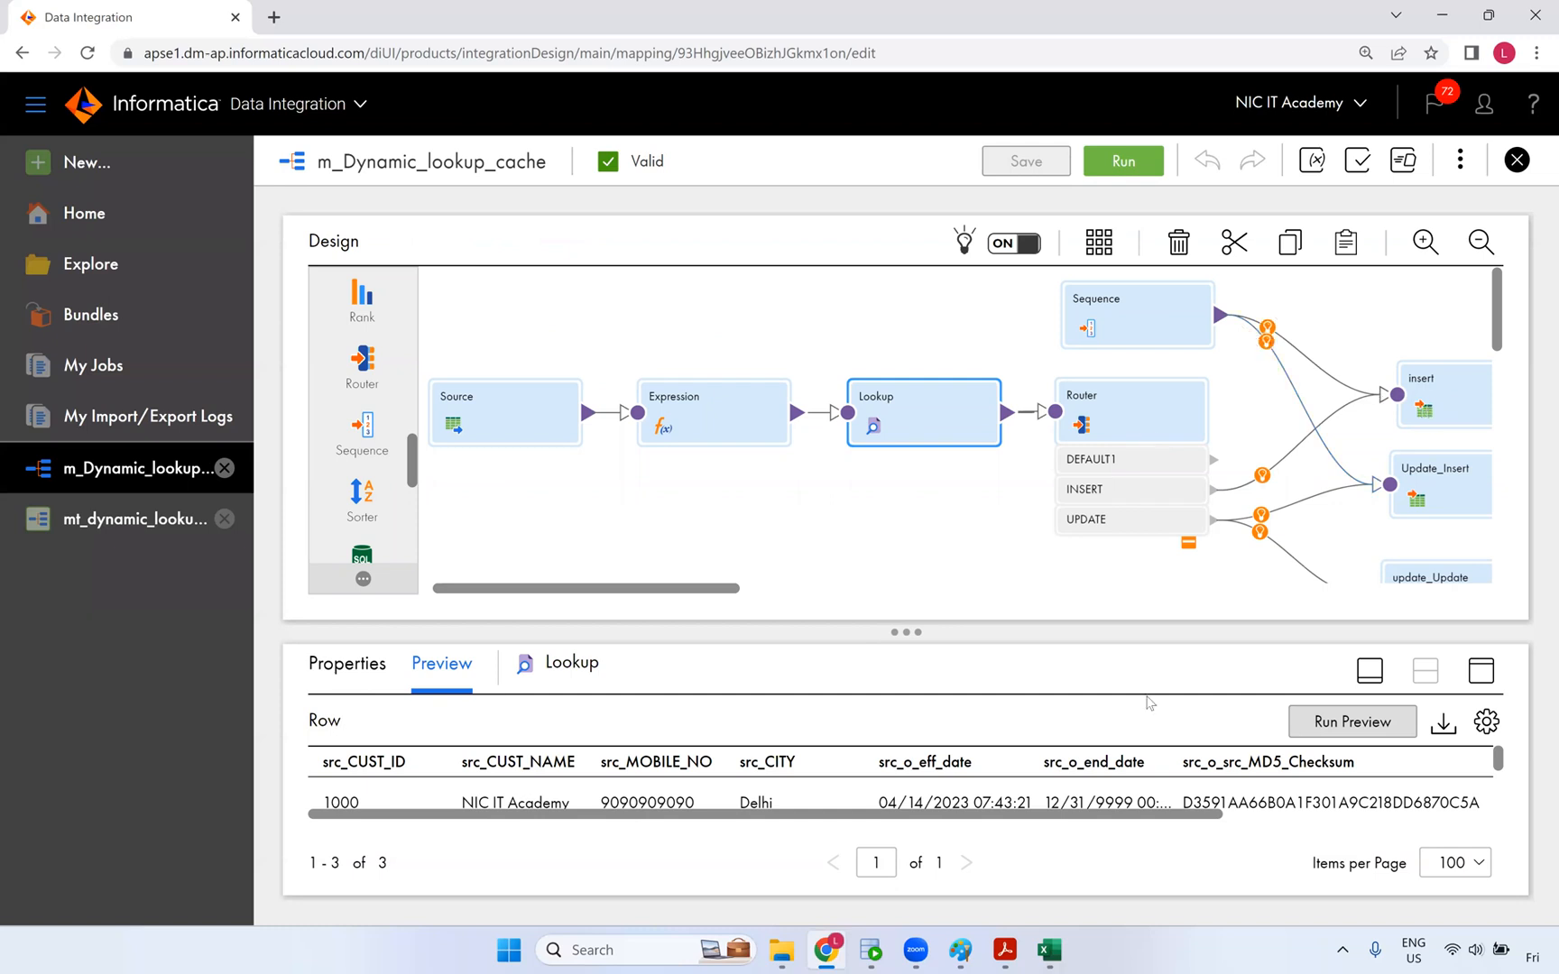
click(121, 531)
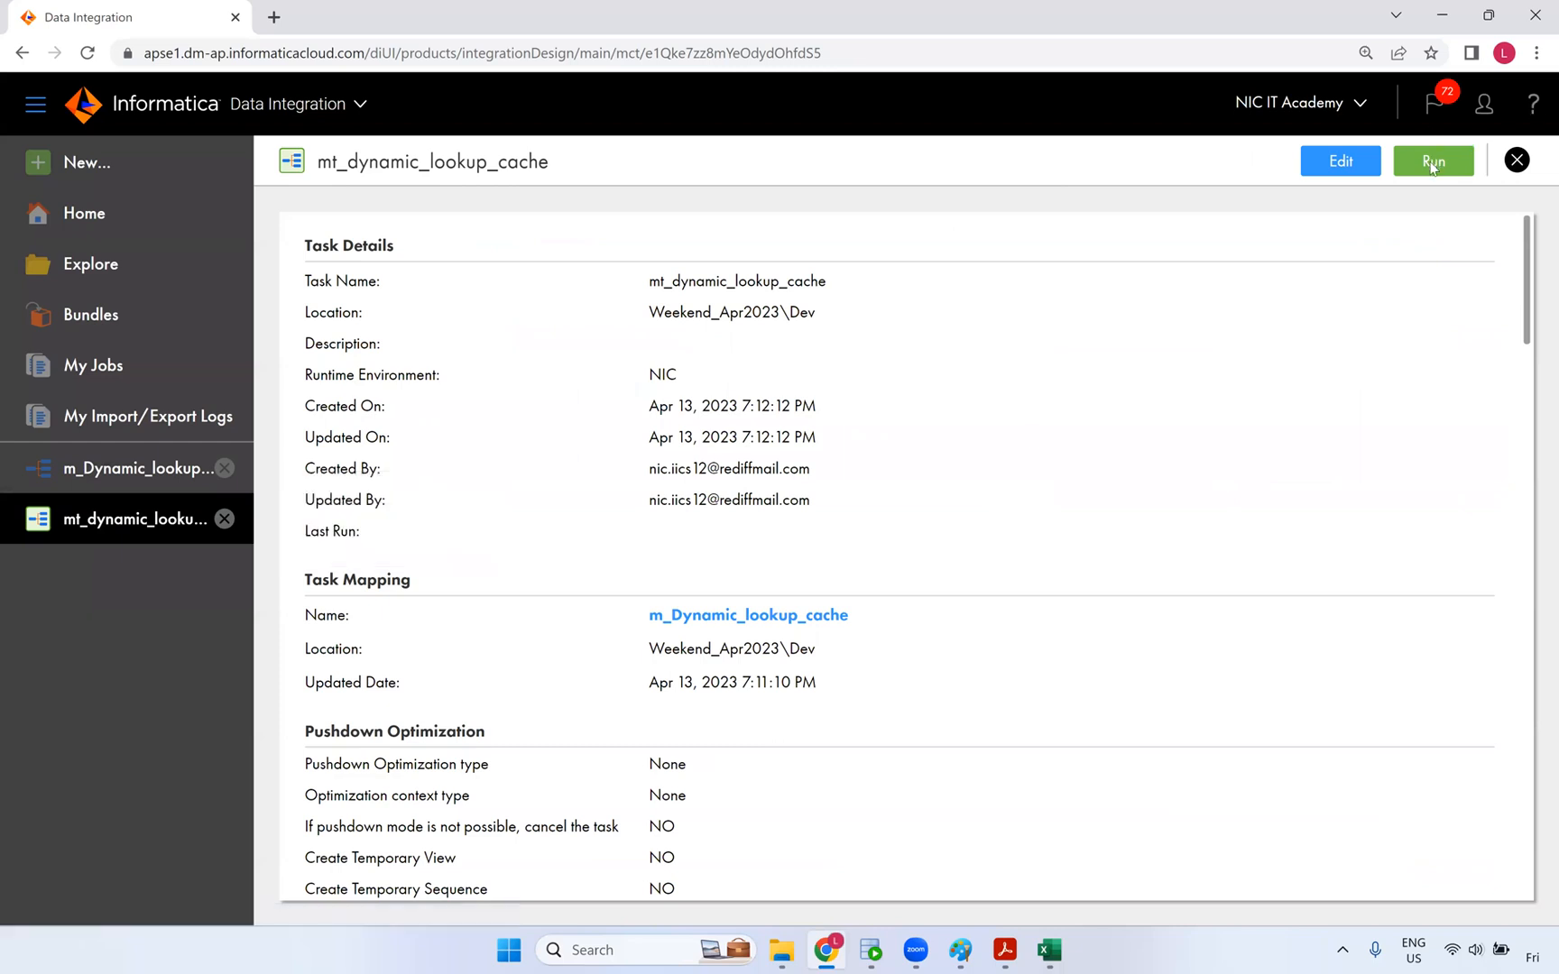
- Run mt_dynamic_lookup_cache and refresh My Jobs until the run shows Success
click(1427, 162)
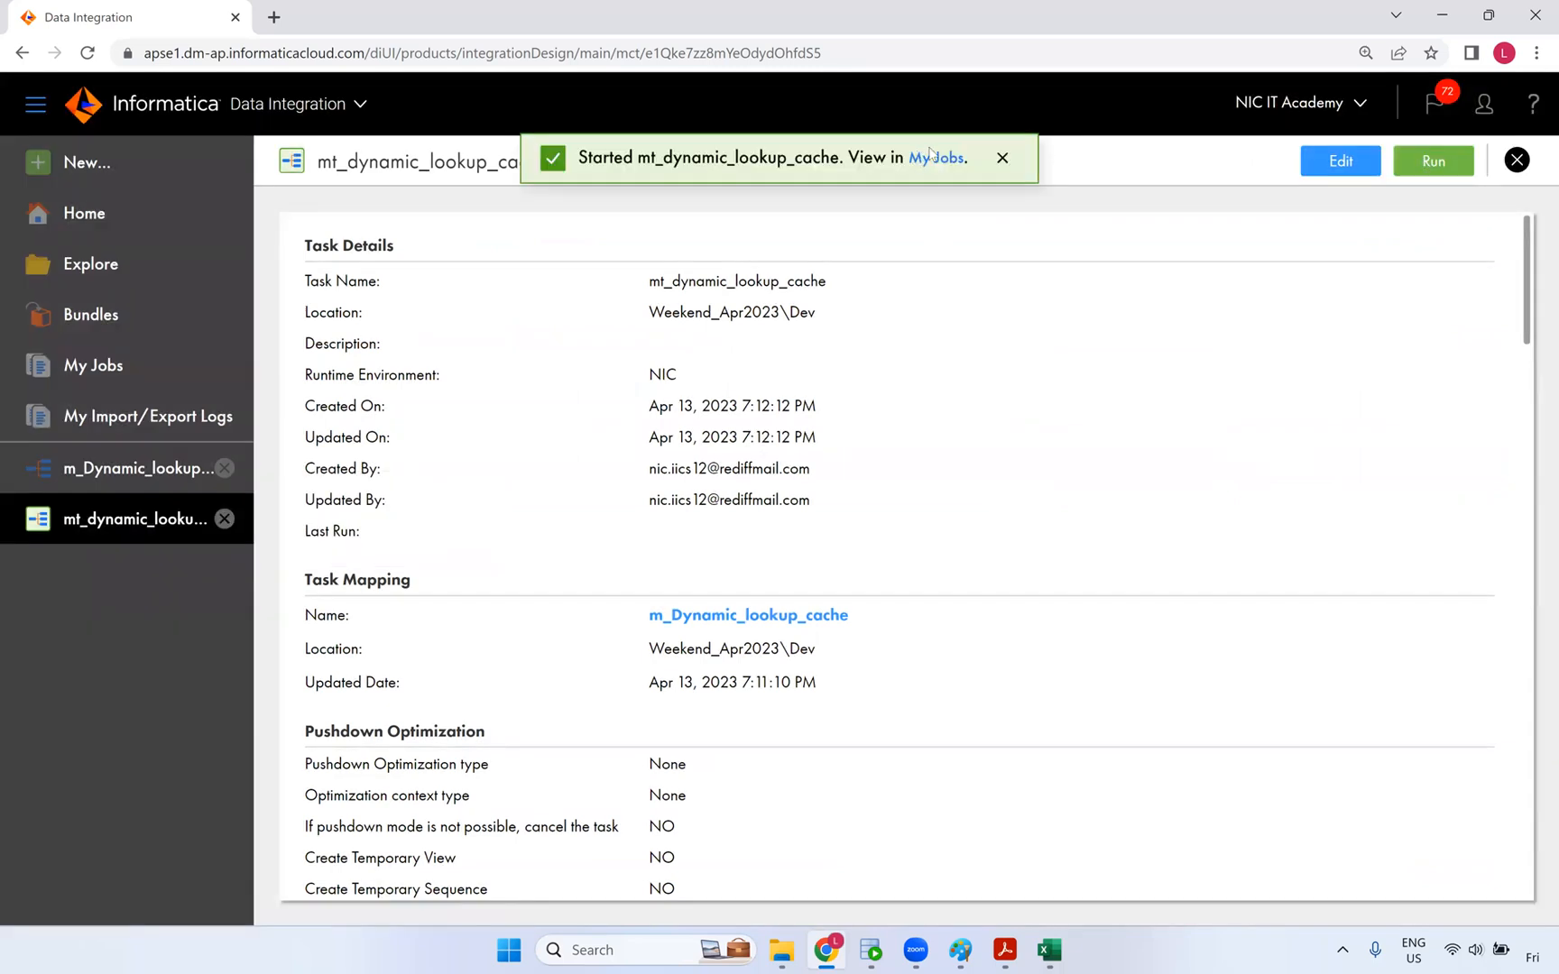
click(932, 161)
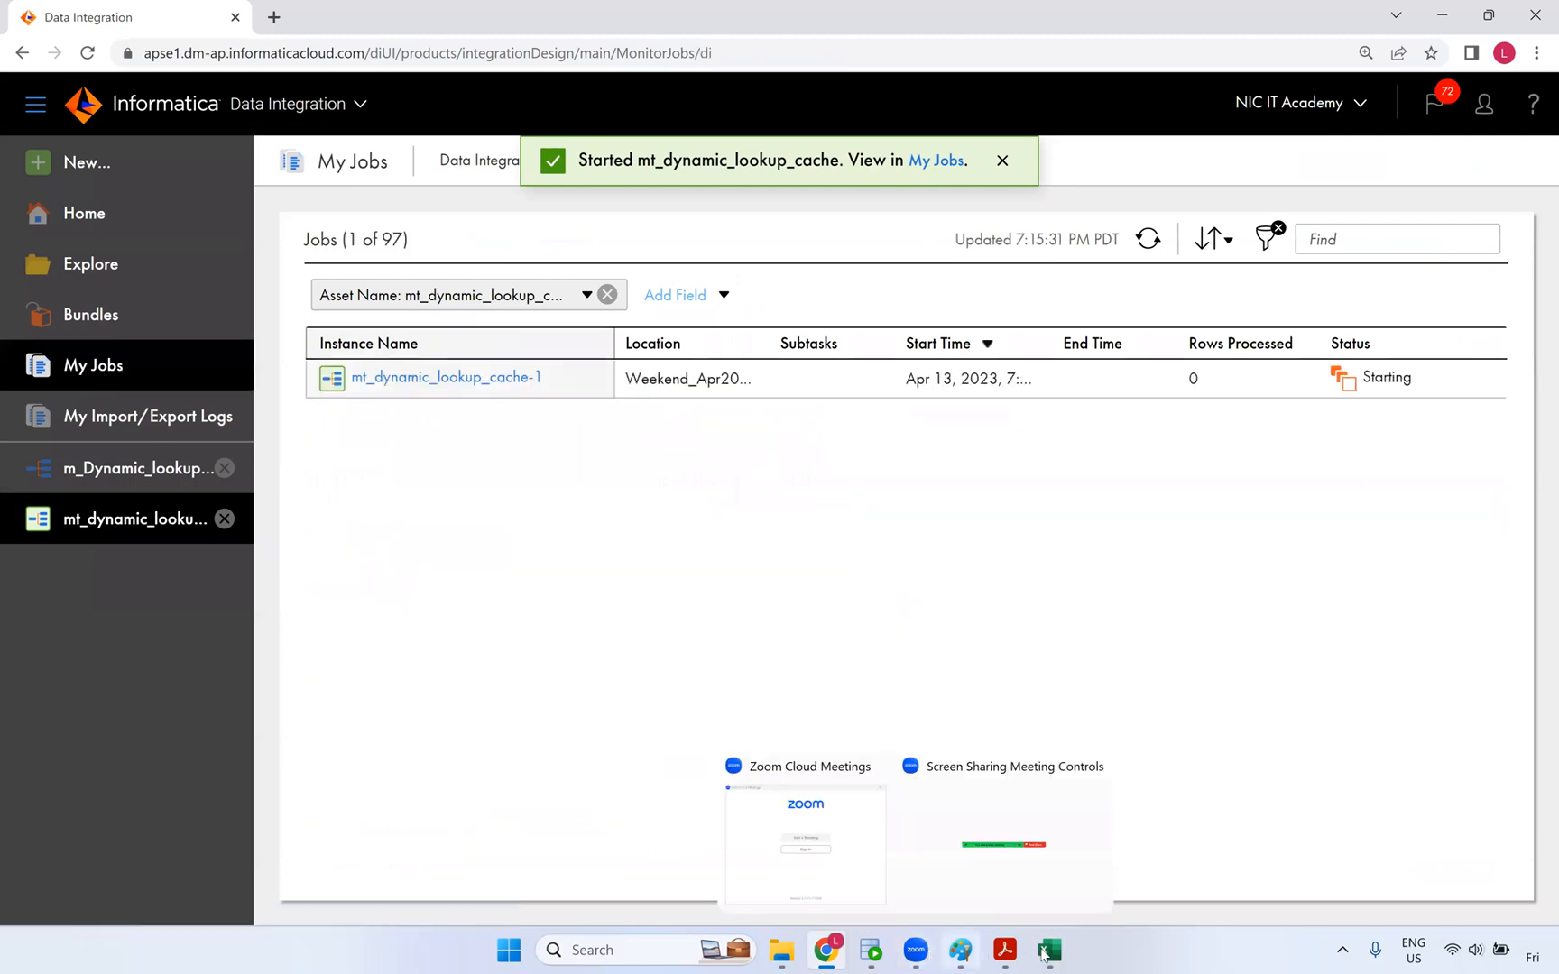
click(1147, 239)
click(1148, 238)
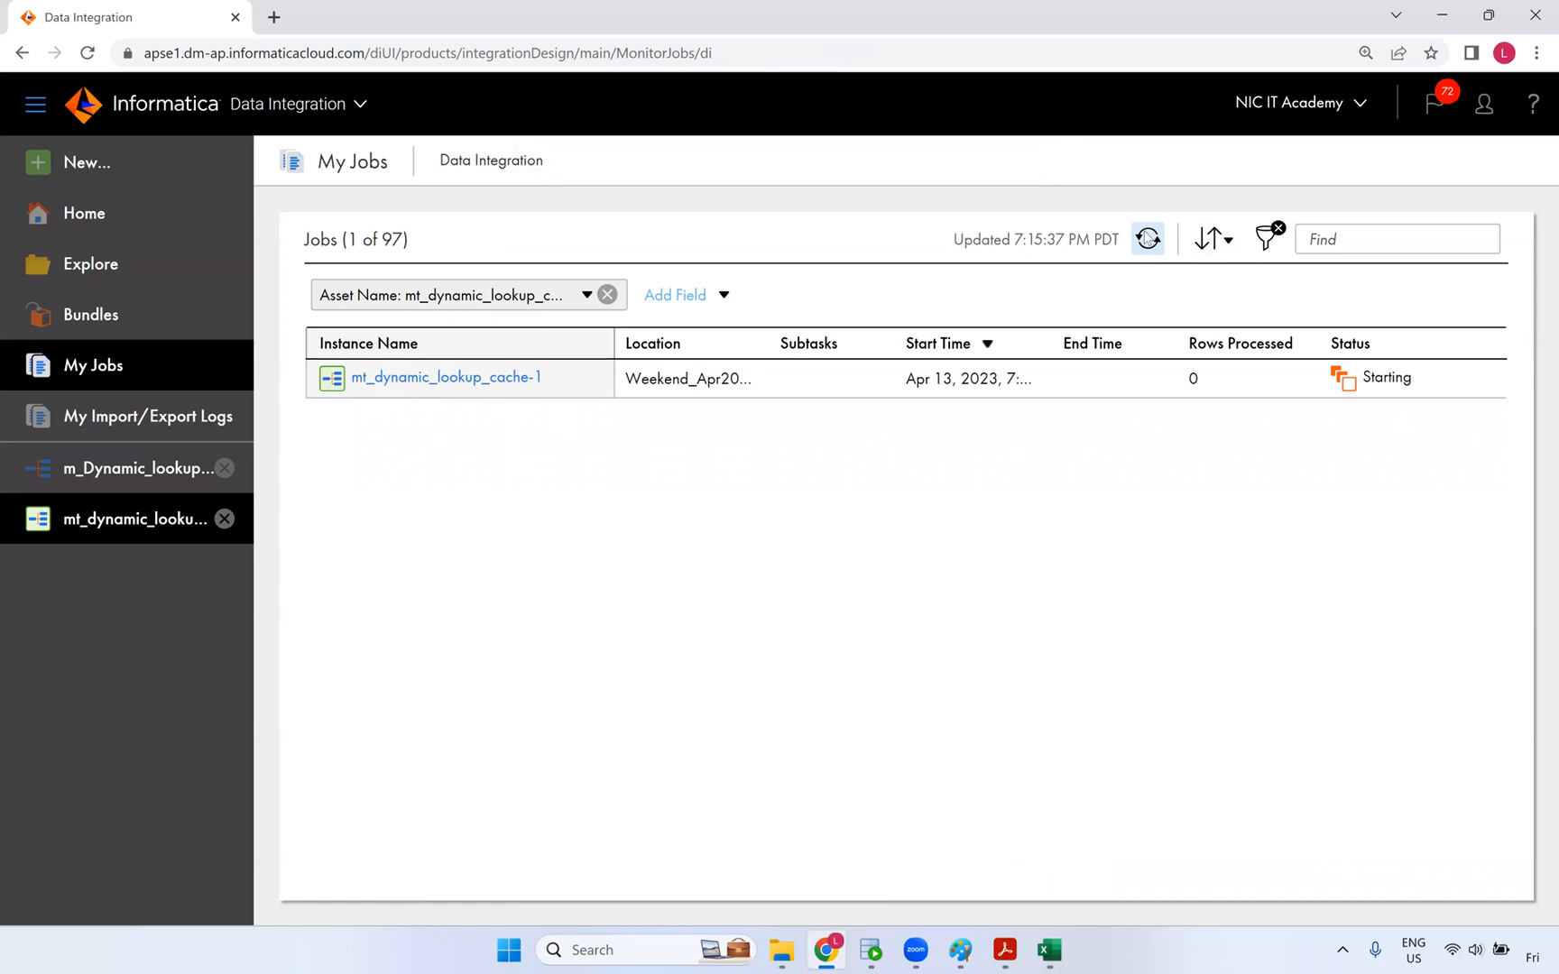
click(1148, 240)
click(1148, 239)
click(1148, 239)
click(1148, 240)
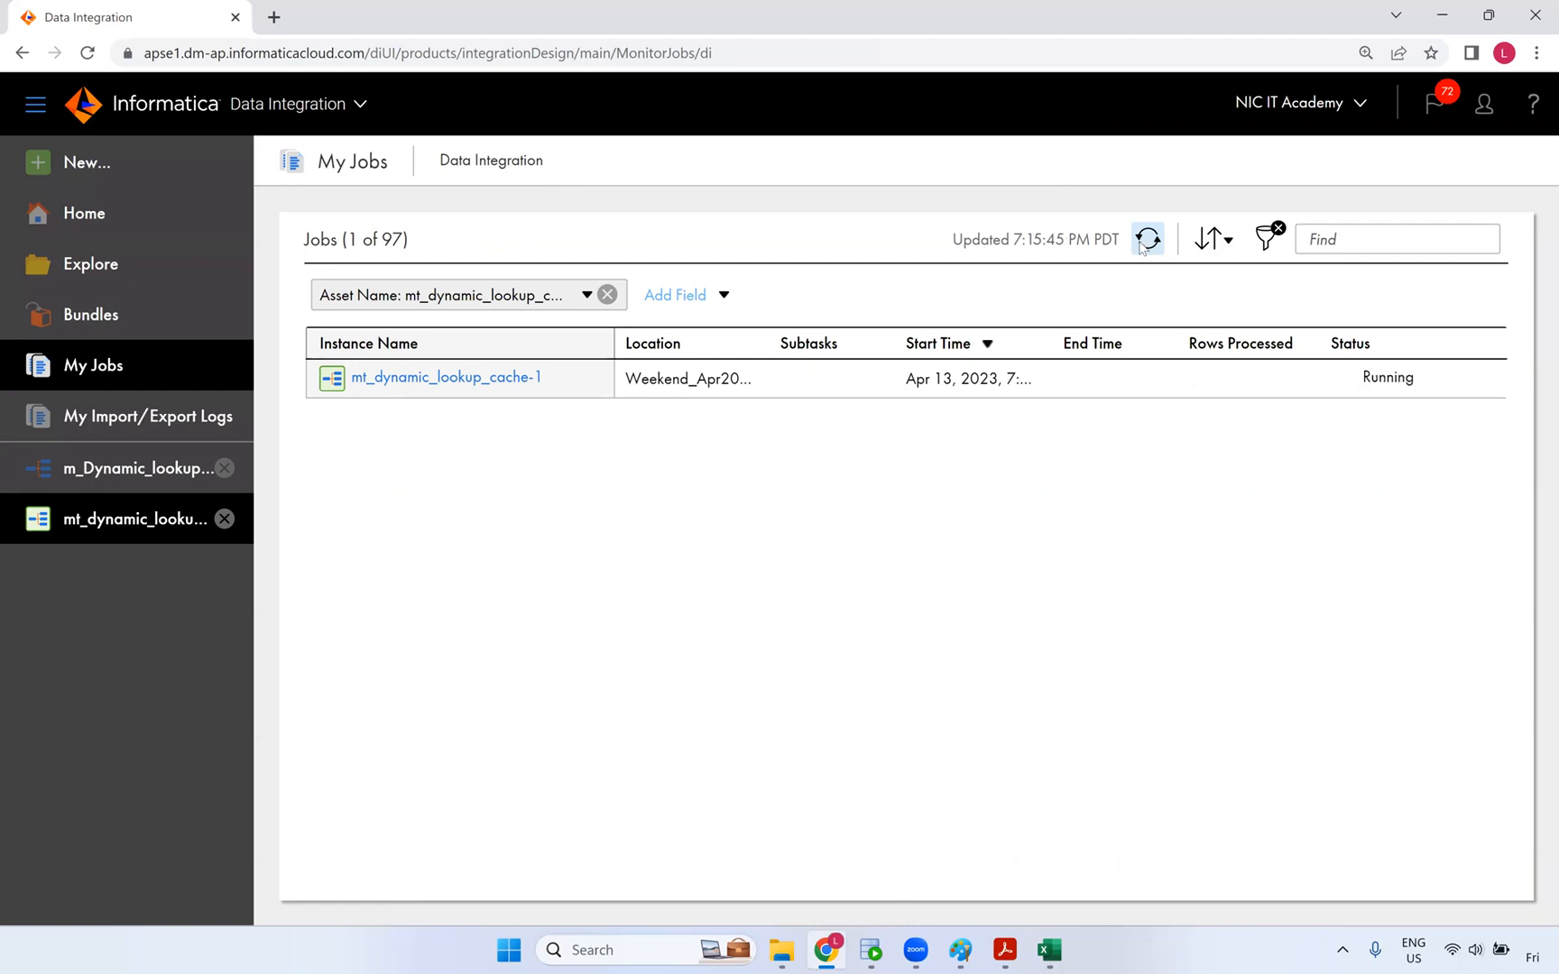
click(1144, 242)
click(1145, 240)
click(1144, 242)
click(1141, 244)
click(1143, 246)
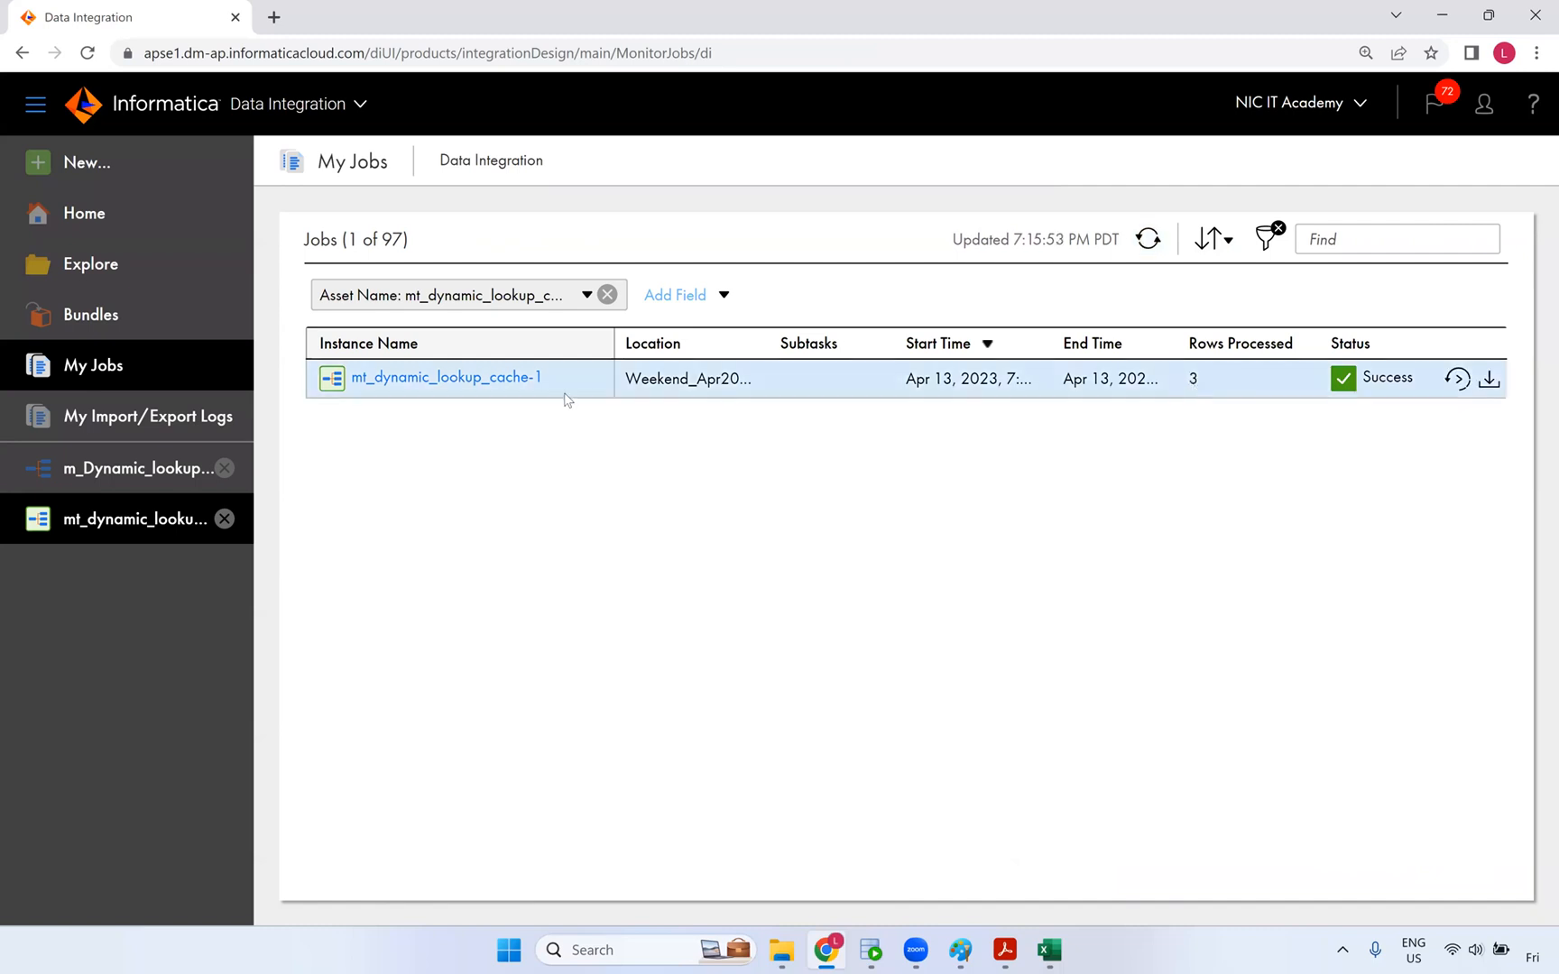
- Open the job details and confirm 3 source rows read, 0 errors, and 3 inserted into T_CUSTOMER_DYN
click(458, 379)
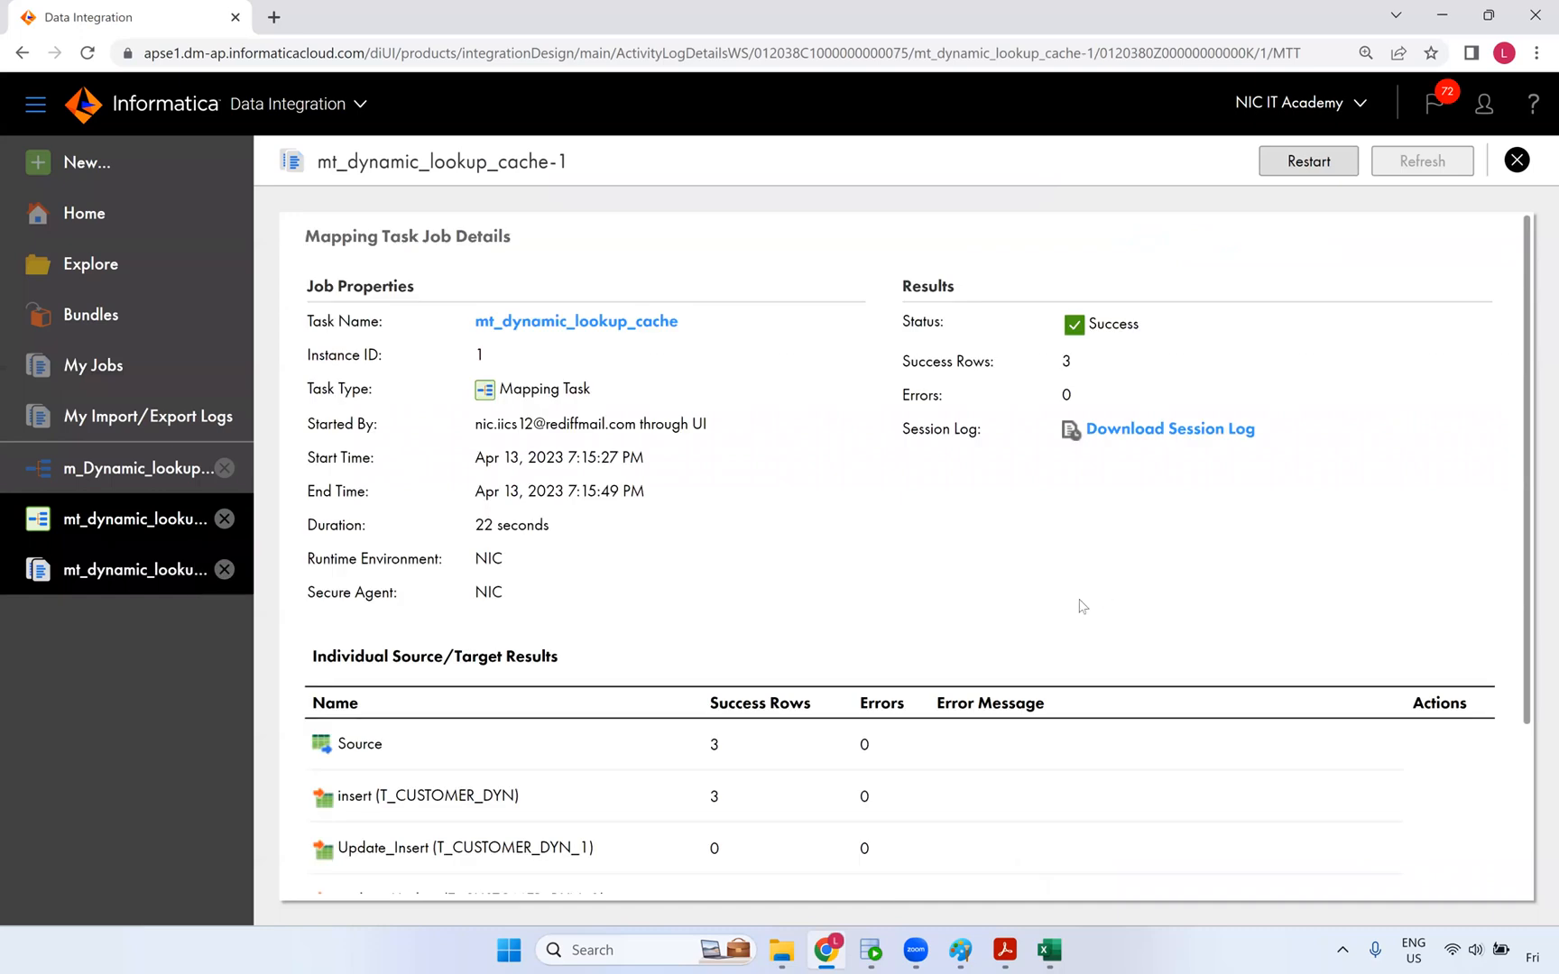
scroll(992, 613, down, 2)
double_click(710, 529)
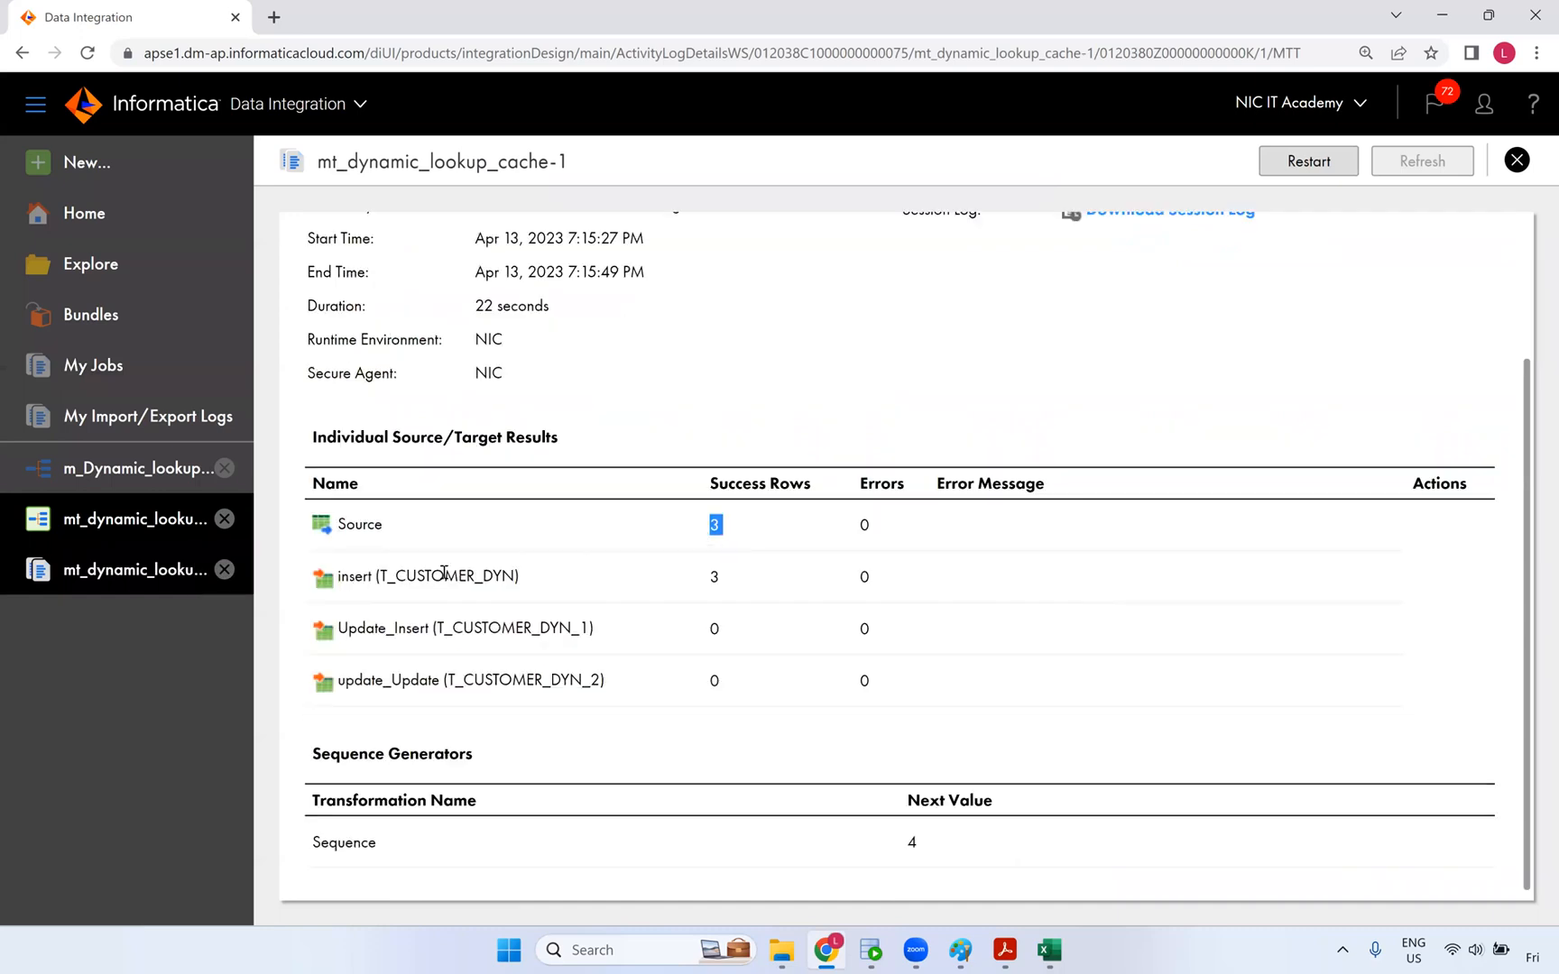
double_click(861, 525)
click(762, 554)
double_click(715, 576)
- Rerun select * from t_customer_dyn and widen EFF_DATE and END_DATE to check rows keyed 1–3
key(alt+Tab)
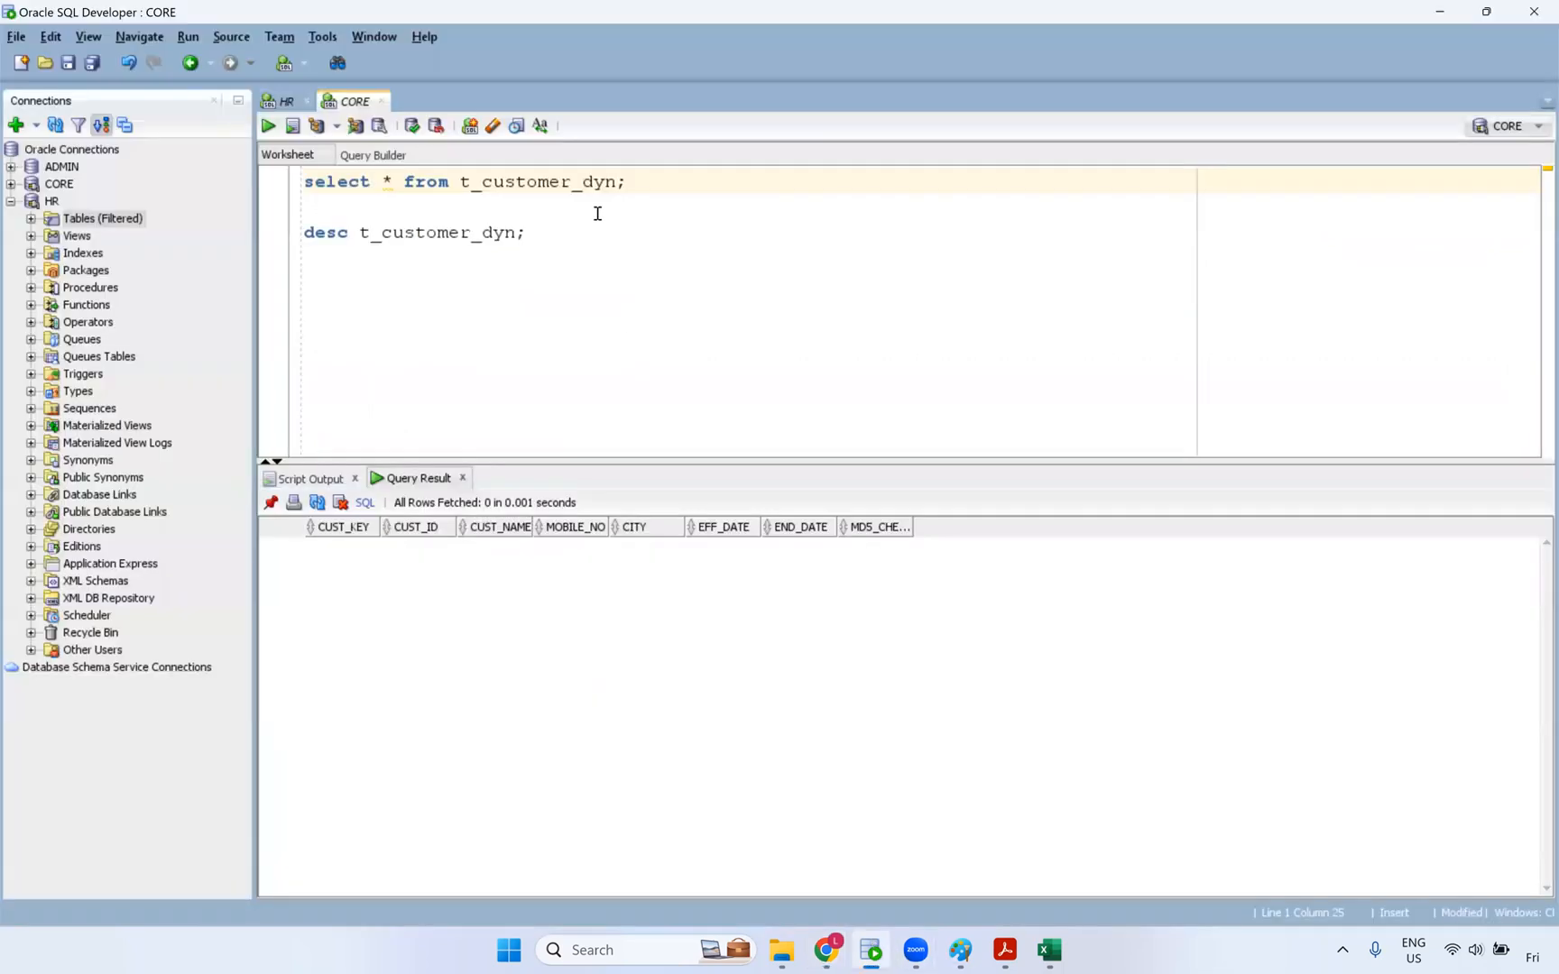
key(ctrl+Return)
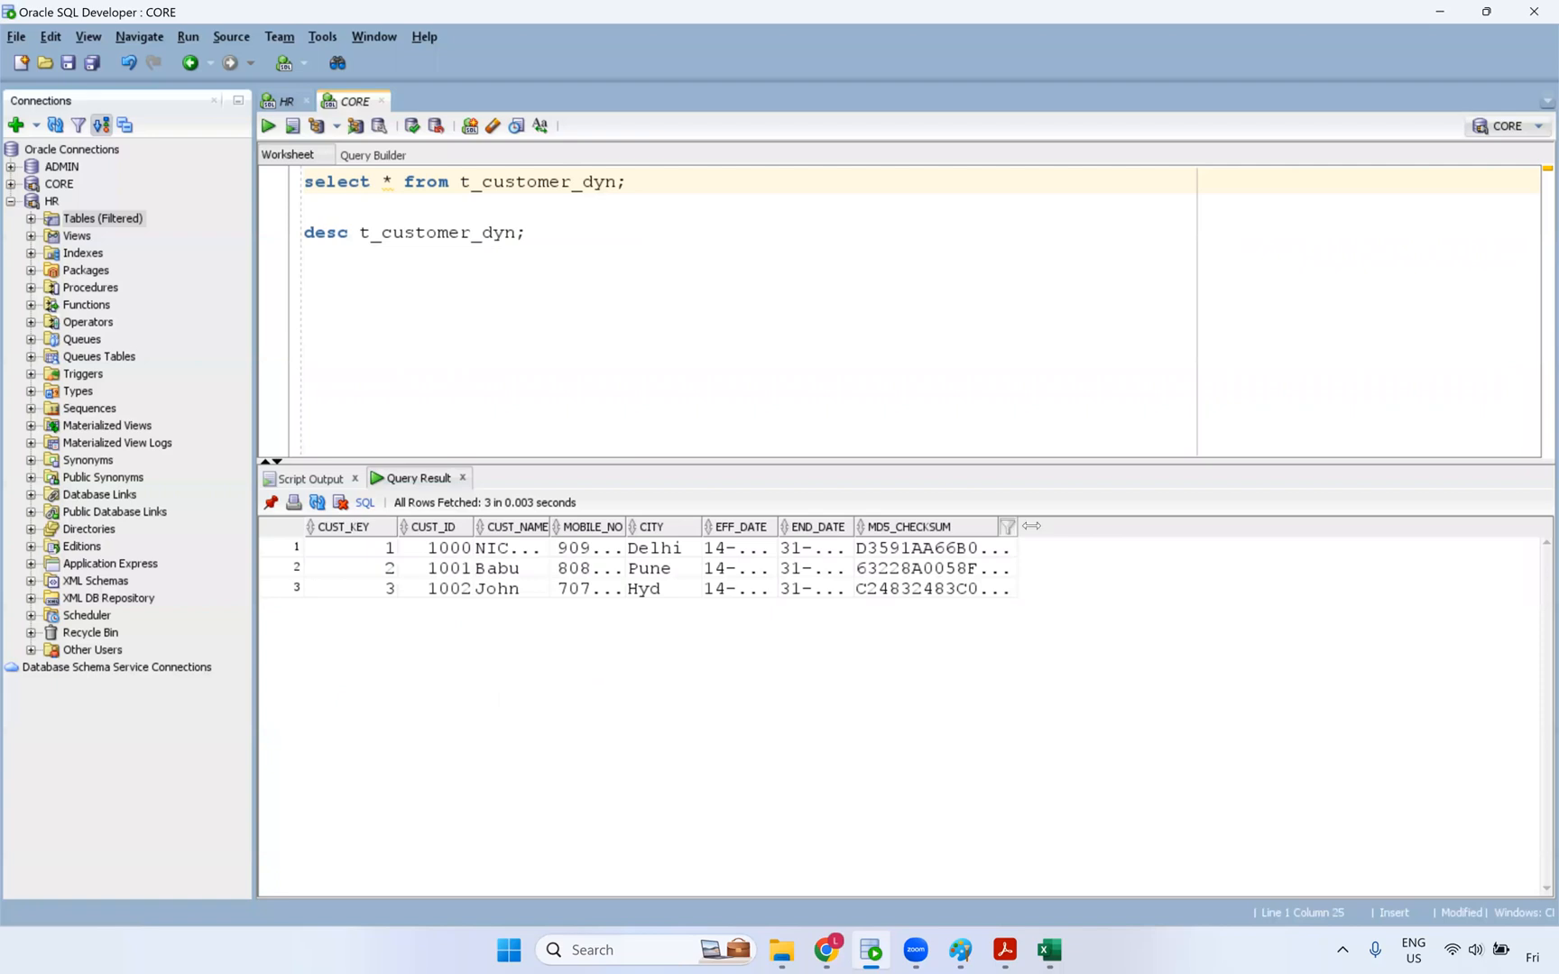
double_click(851, 527)
drag(790, 527, 839, 522)
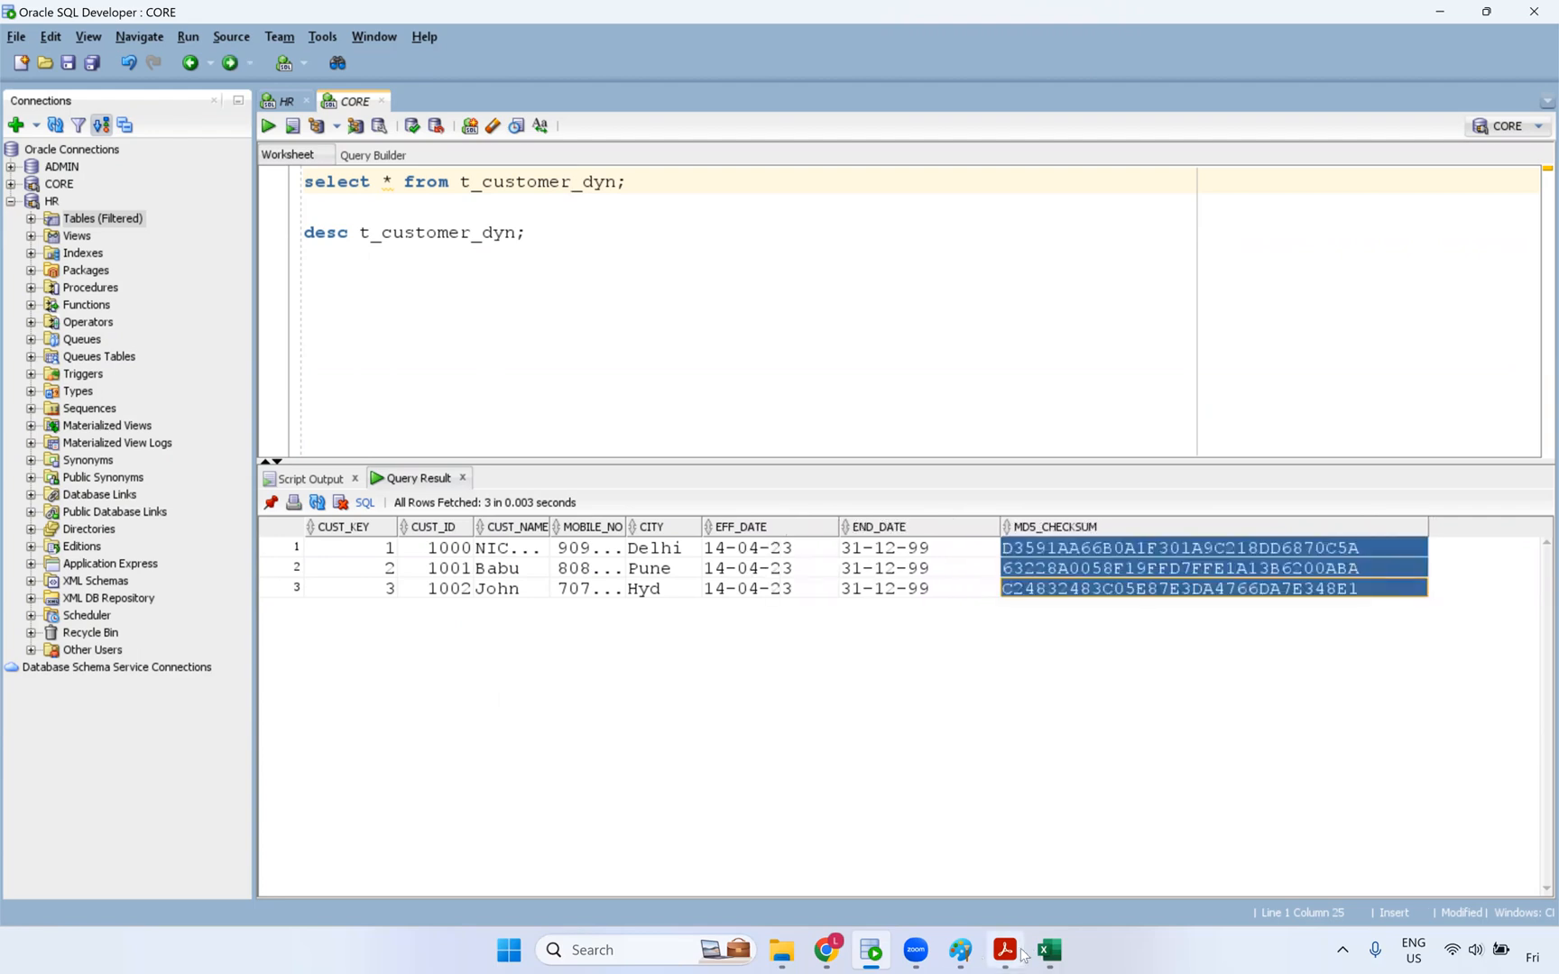
click(824, 951)
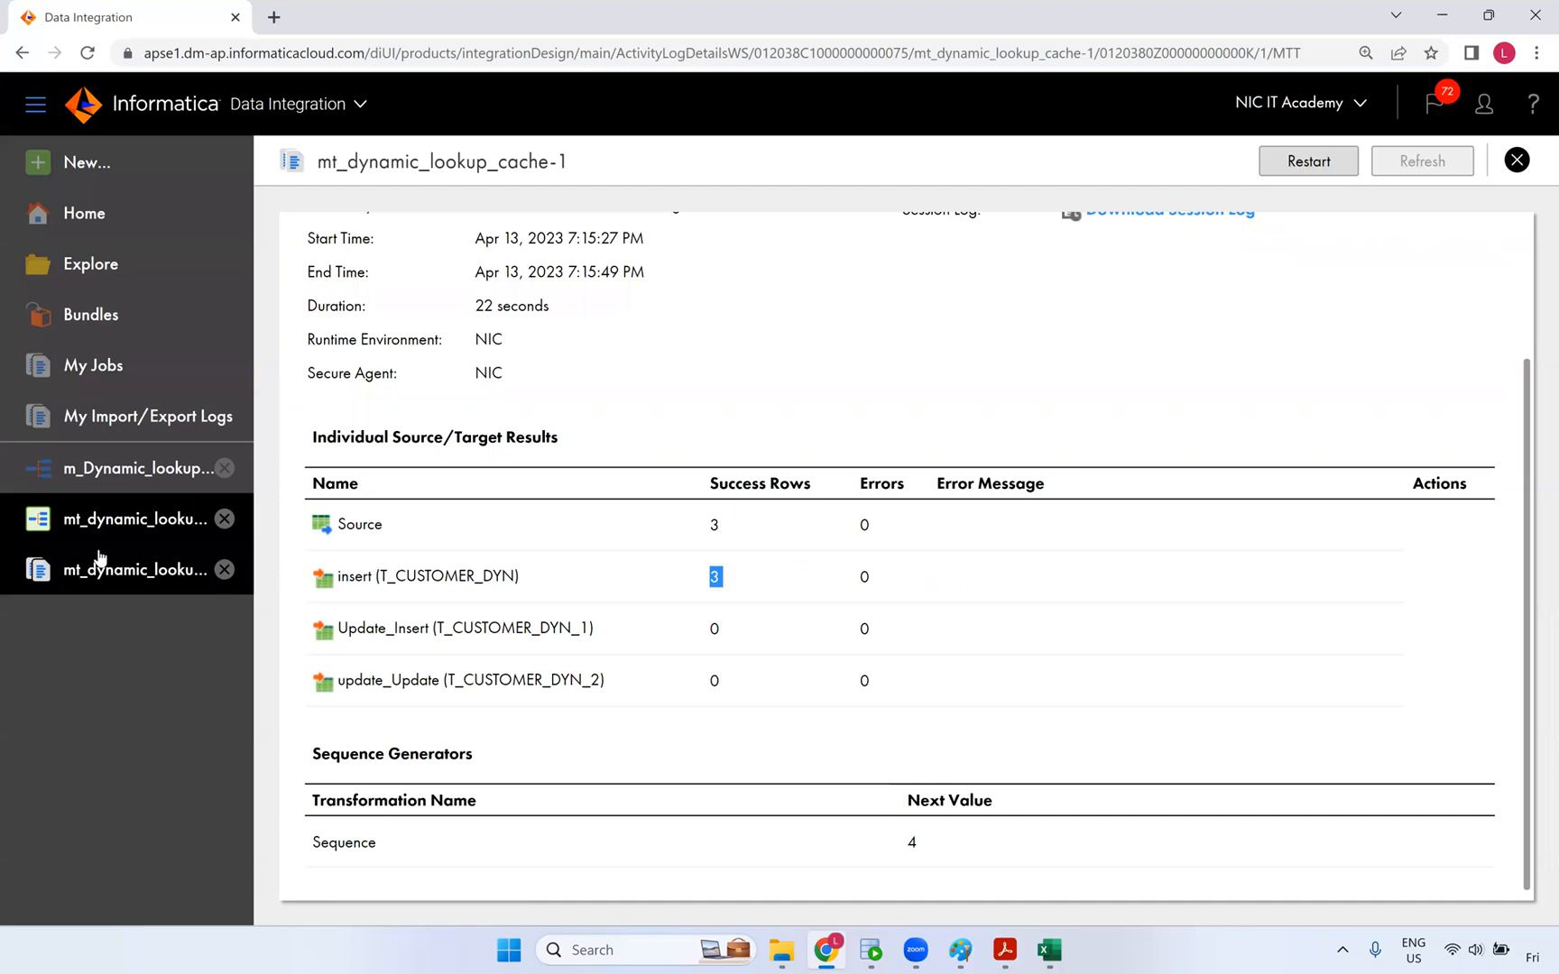
- Reopen m_Dynamic_lookup_cache, enlarge the preview panel, and rerun the mapping preview
click(133, 479)
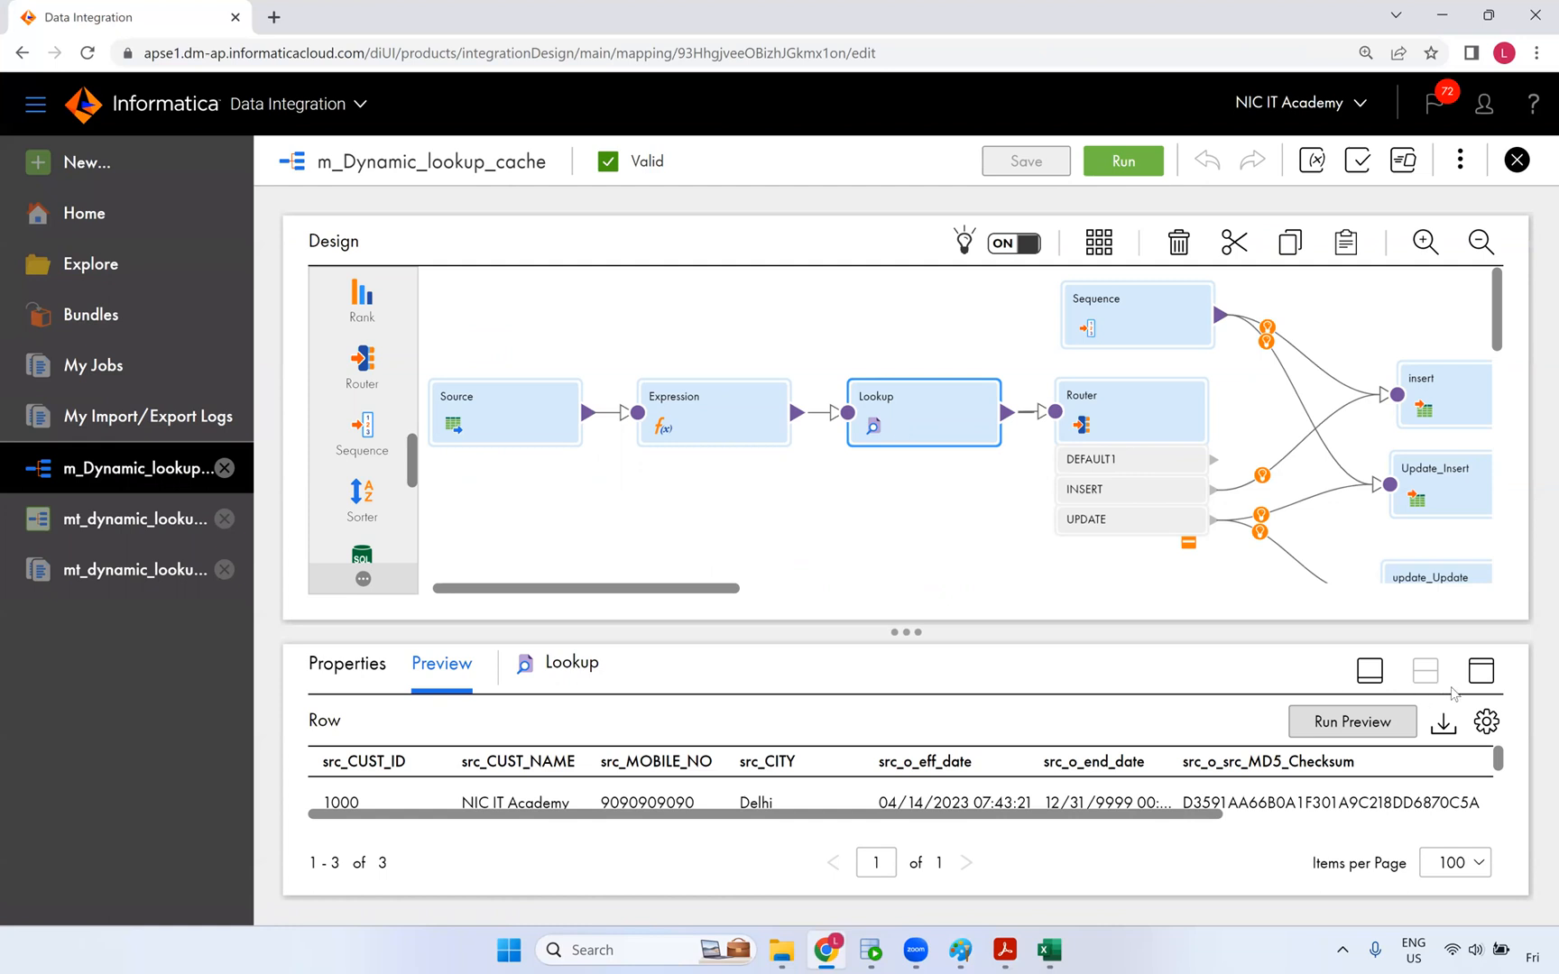
click(1481, 677)
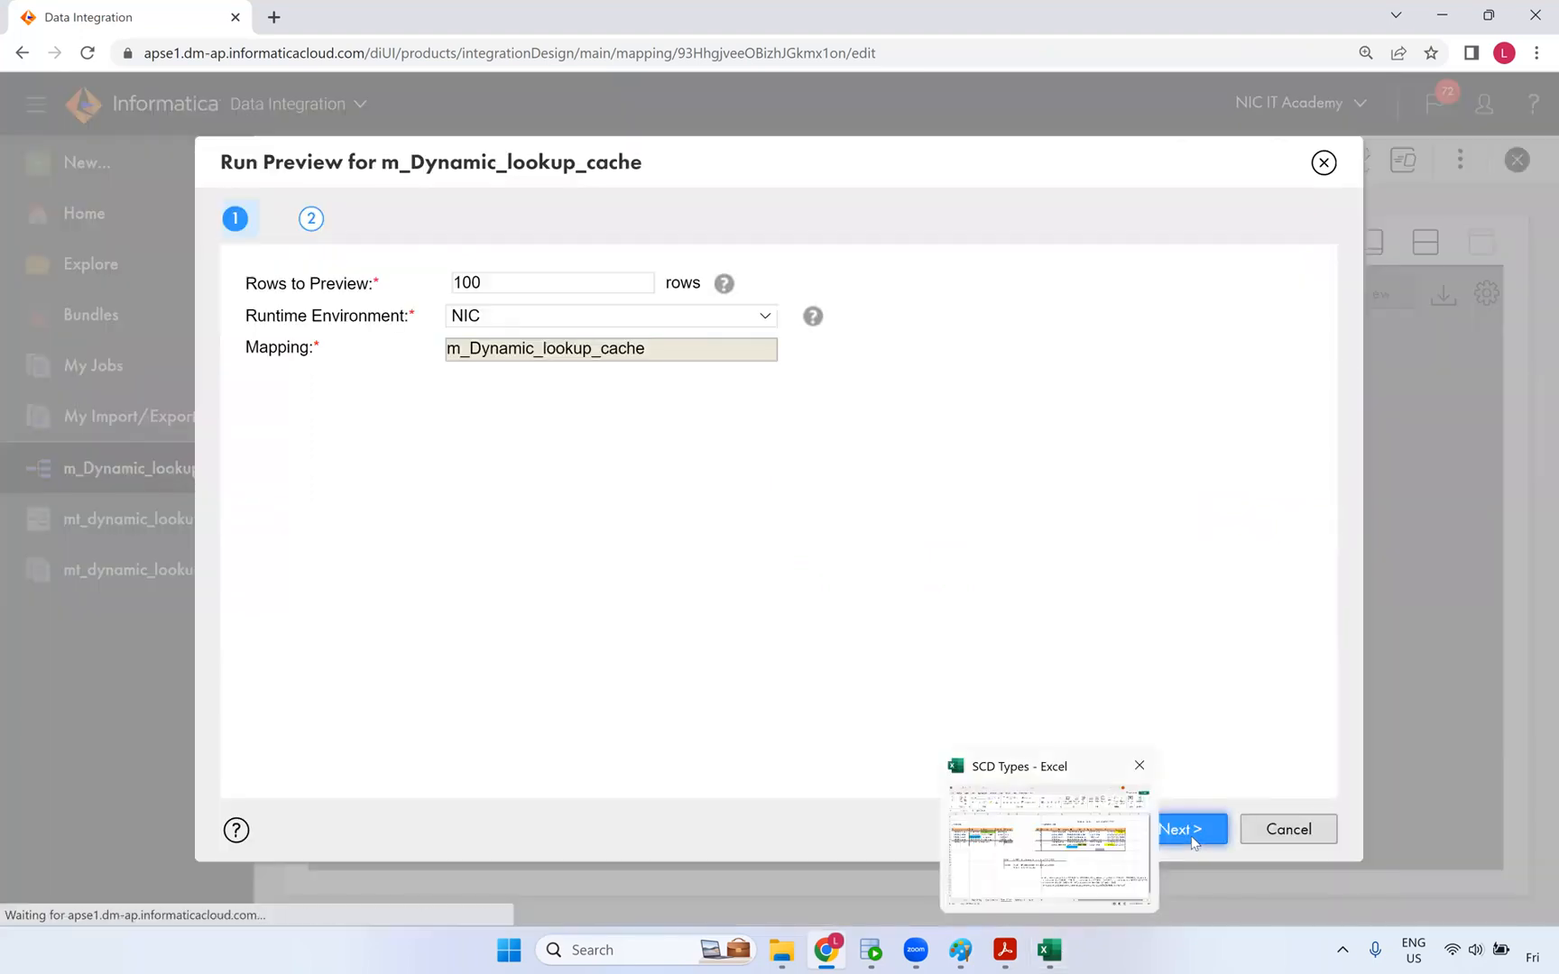
click(1188, 830)
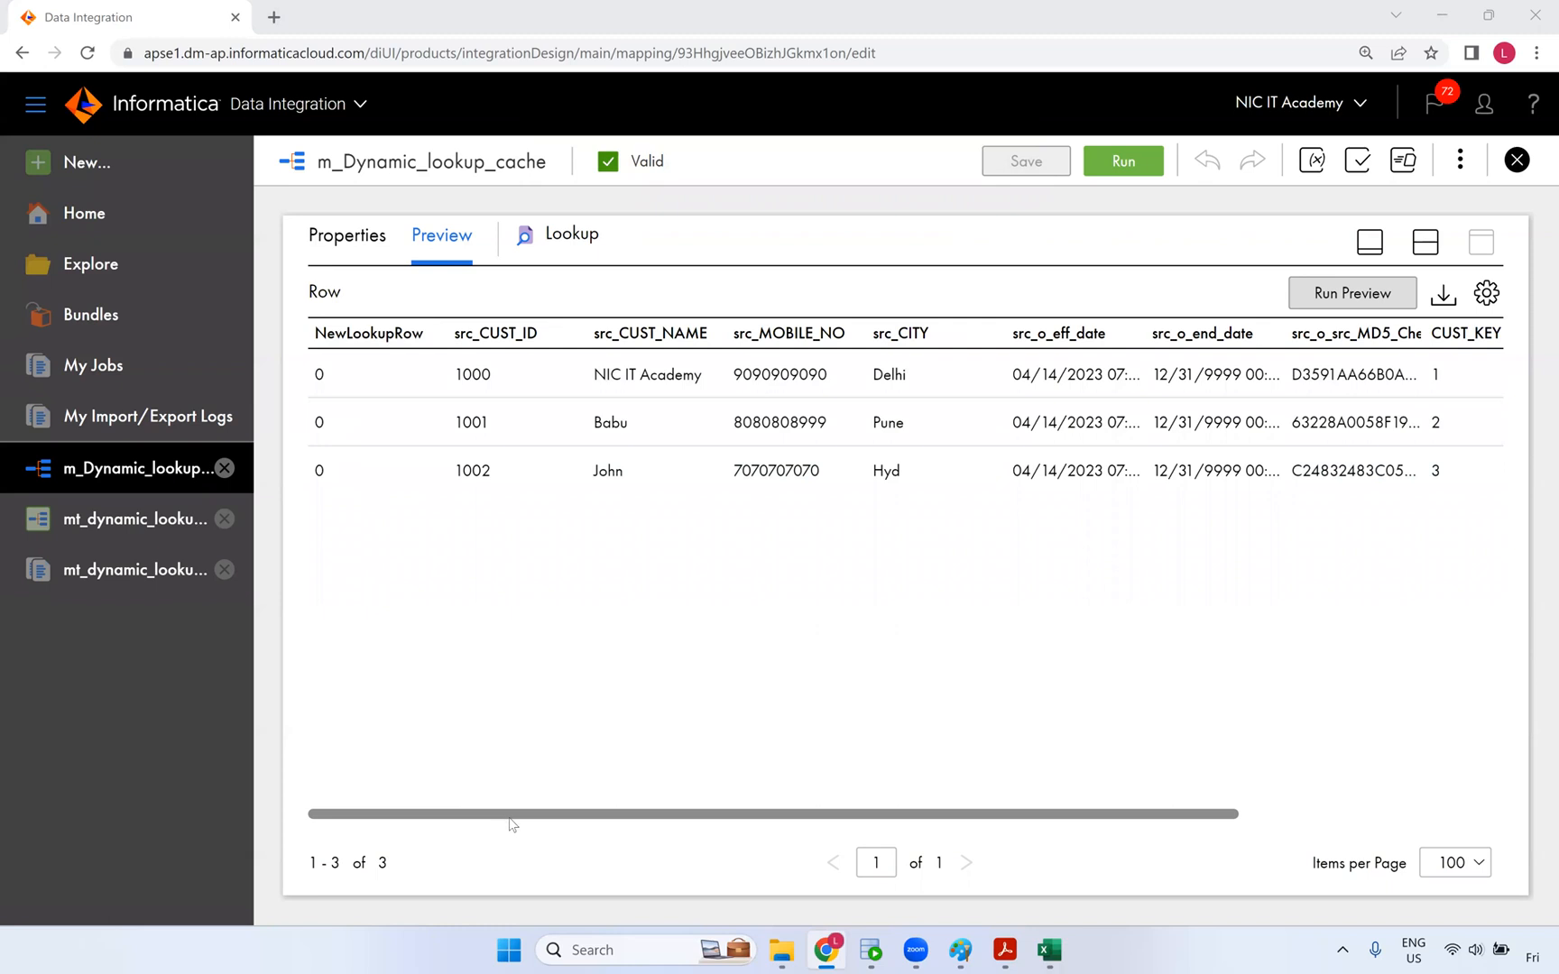
- Scroll across the refreshed preview table, then bring up SQL Developer's HR worksheet
drag(659, 817, 696, 839)
scroll(1179, 547, right, 5)
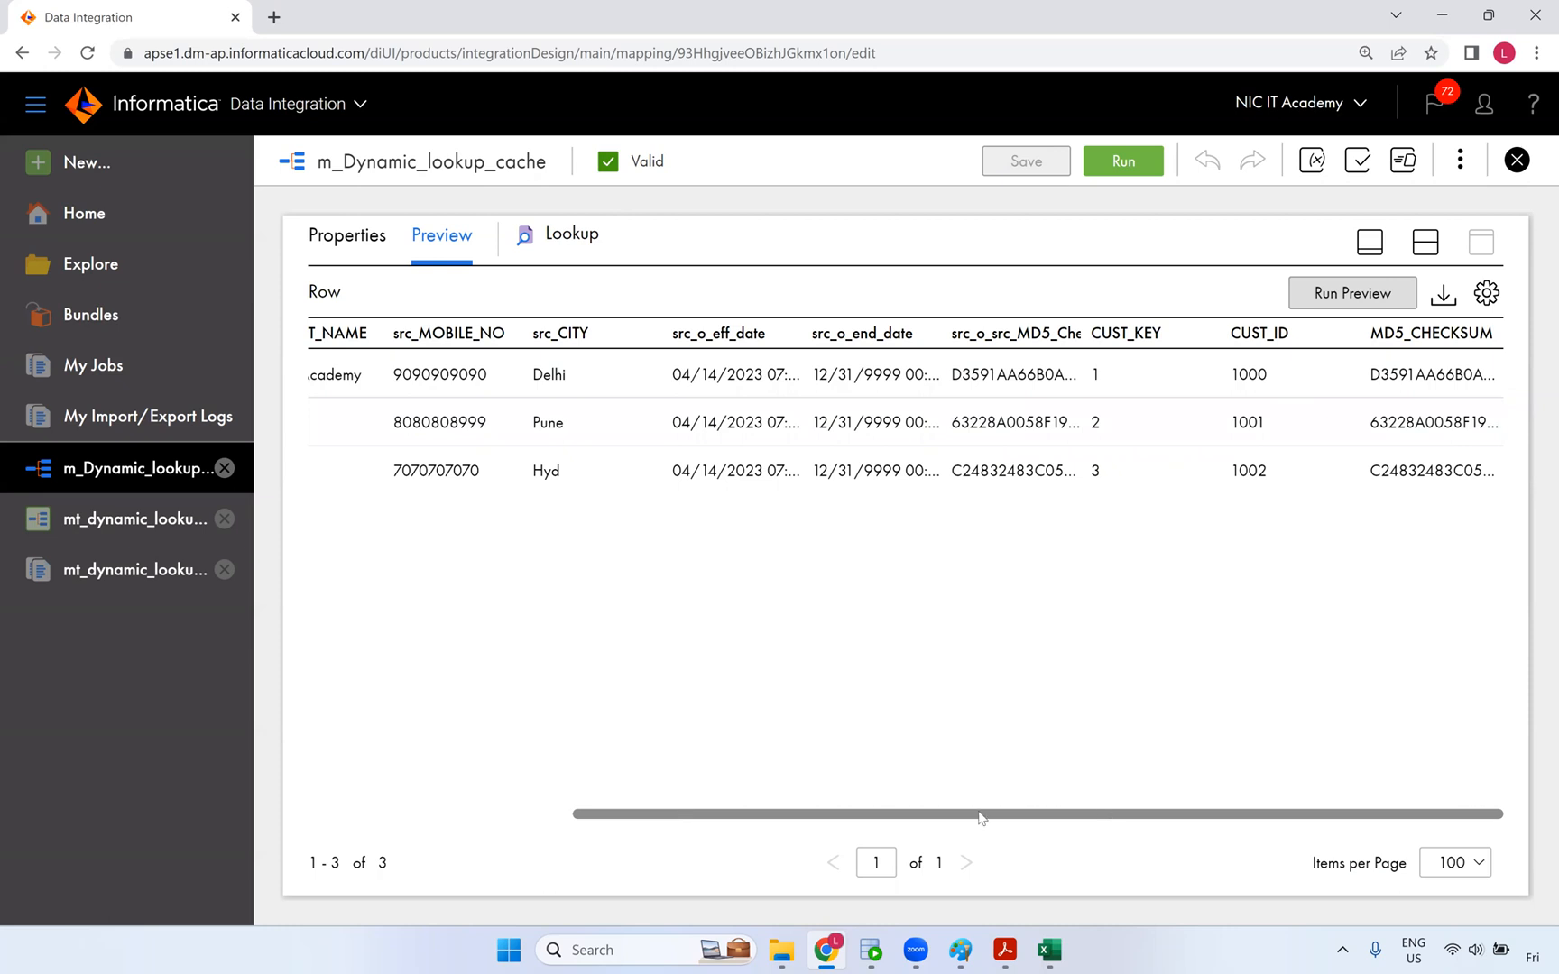
scroll(798, 803, left, 3)
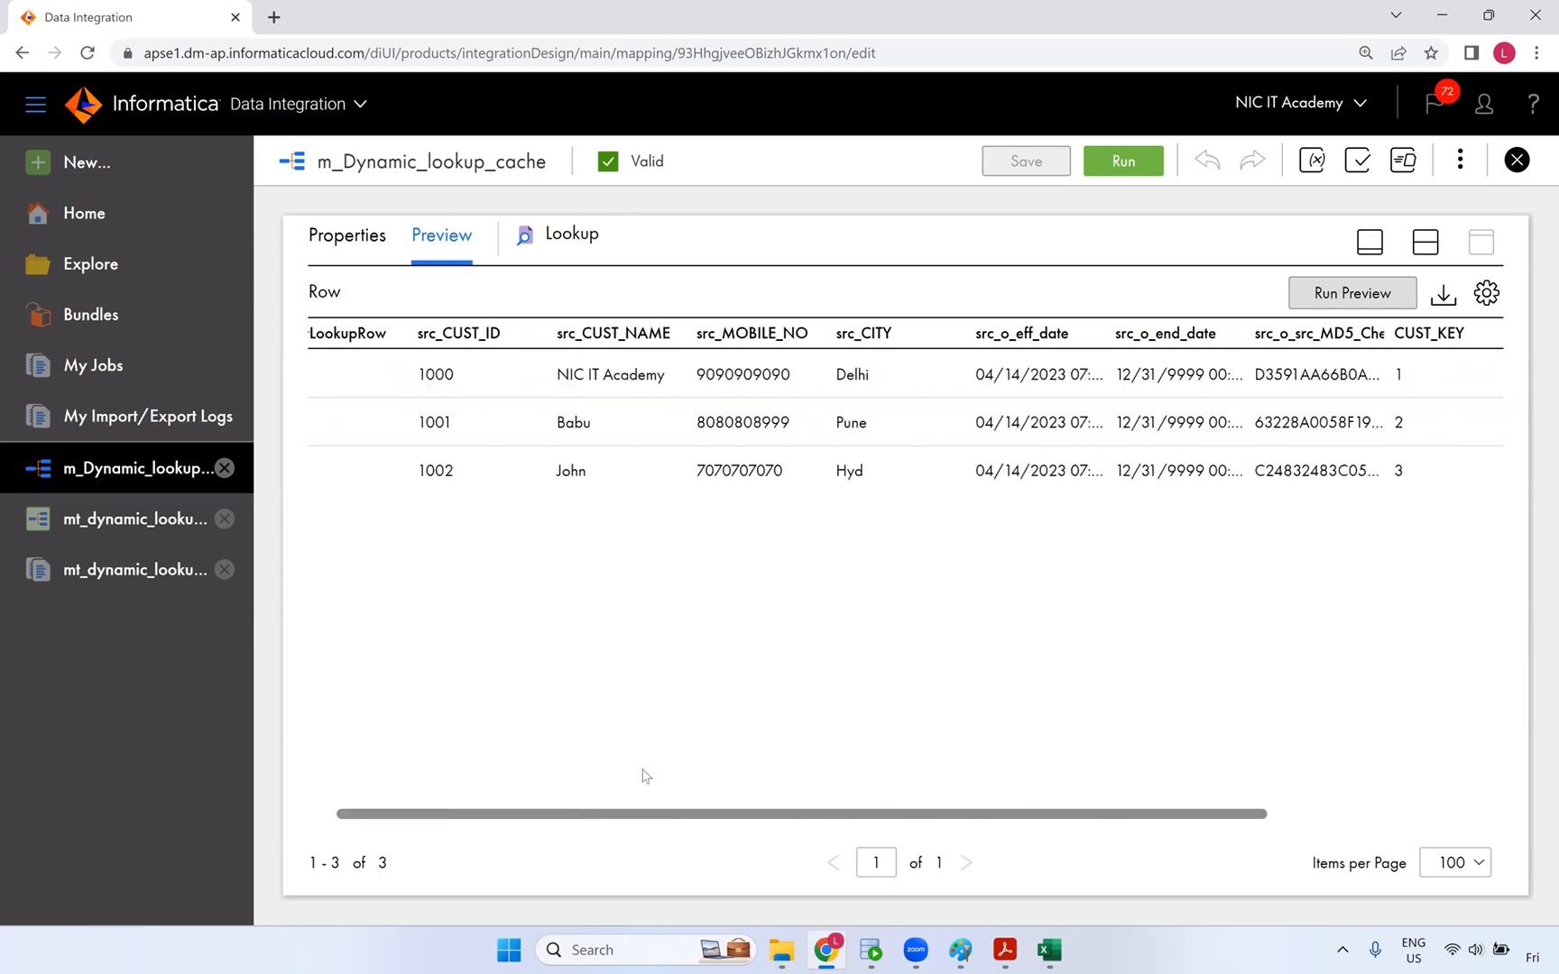
scroll(996, 781, right, 3)
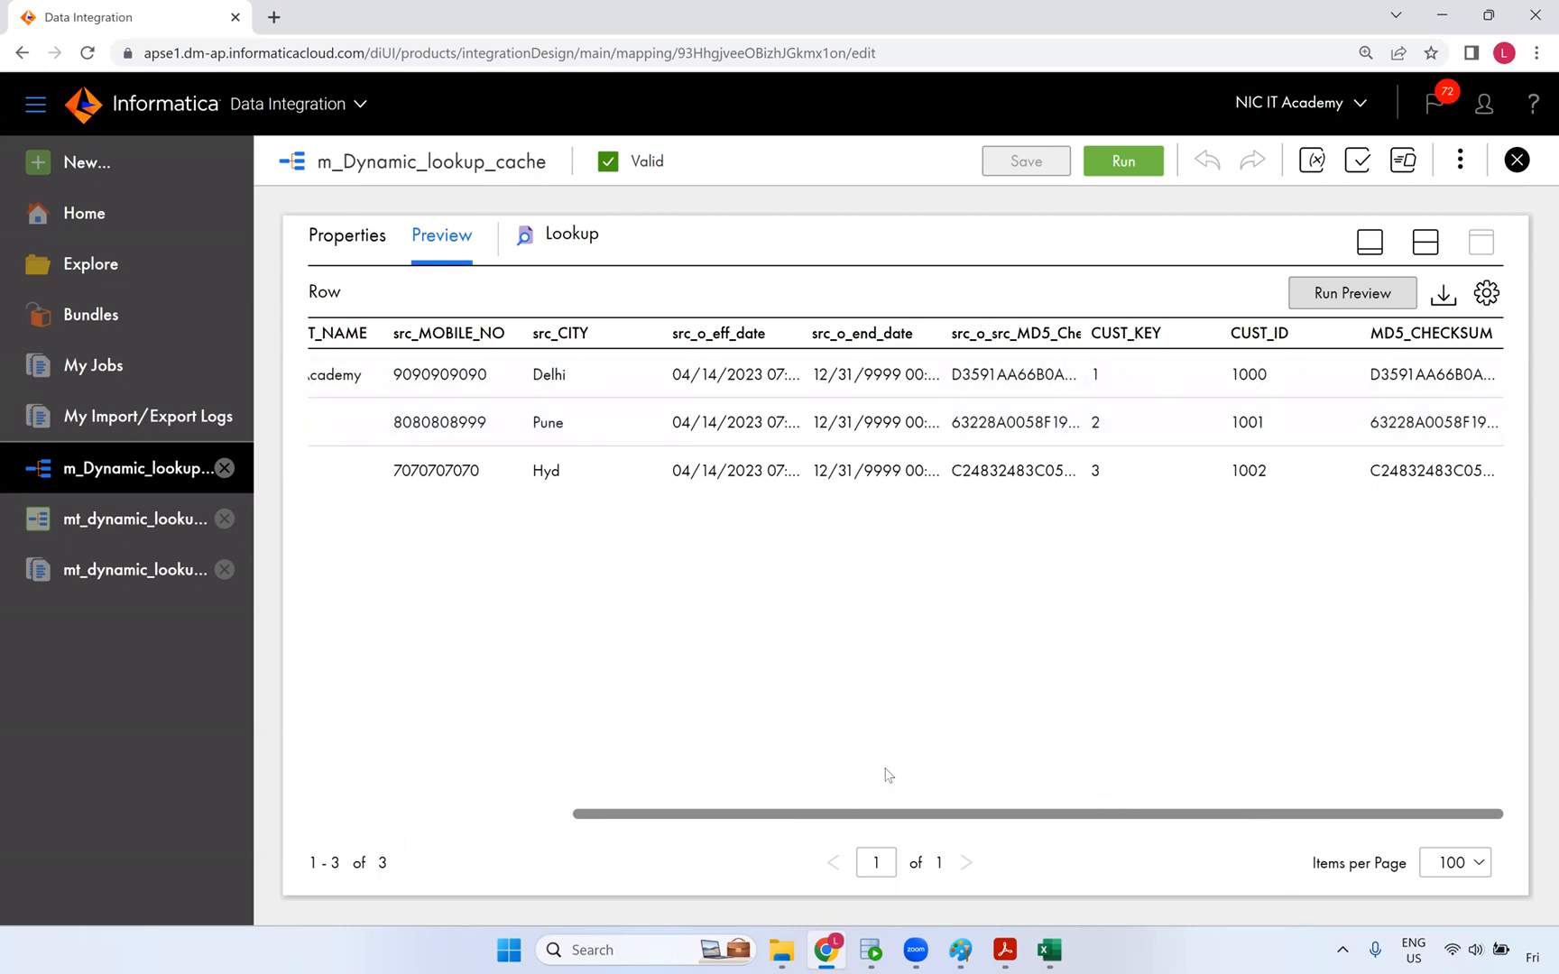
scroll(888, 775, left, 10)
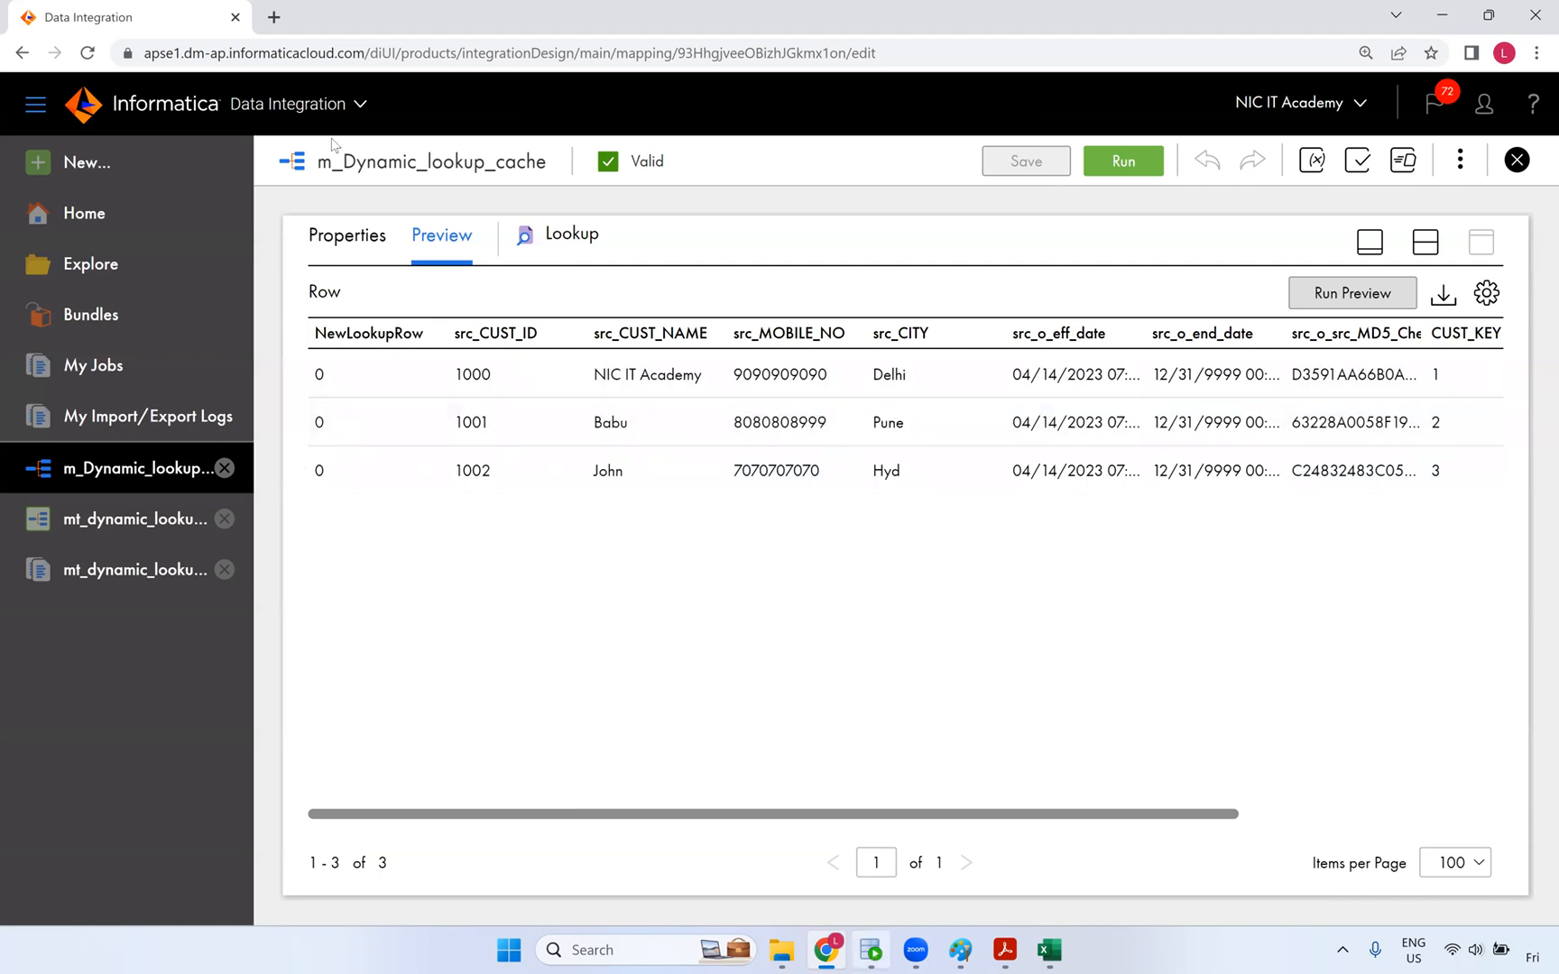
key(alt+Tab)
click(289, 102)
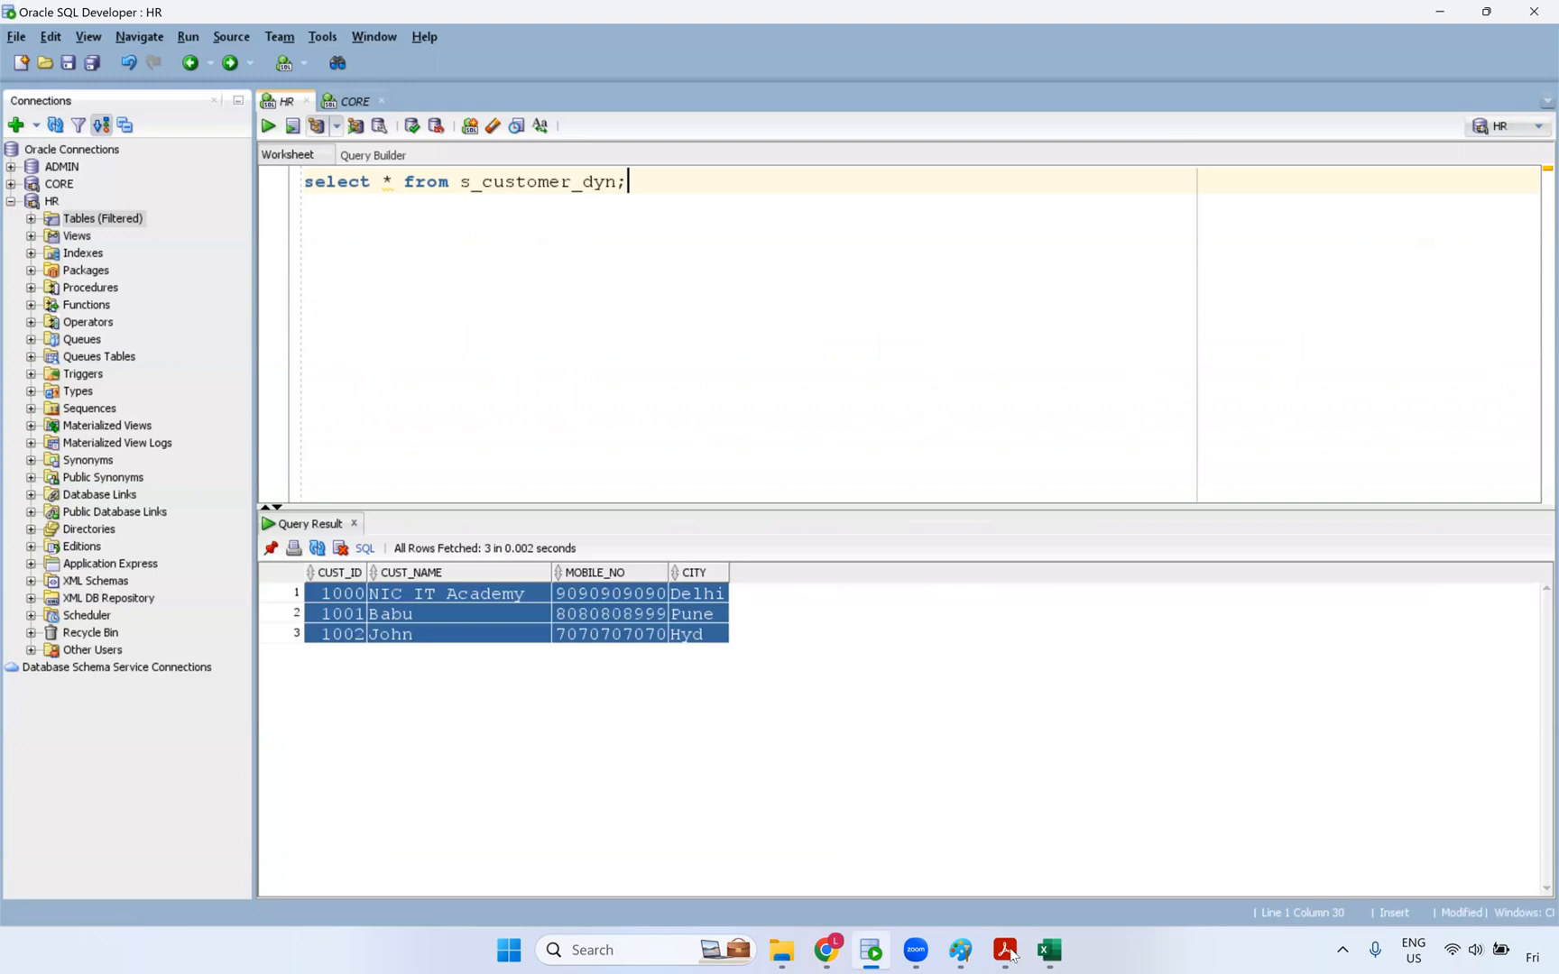
- Restart the mt_dynamic_lookup_cache job from My Jobs and refresh until it shows Success
click(826, 950)
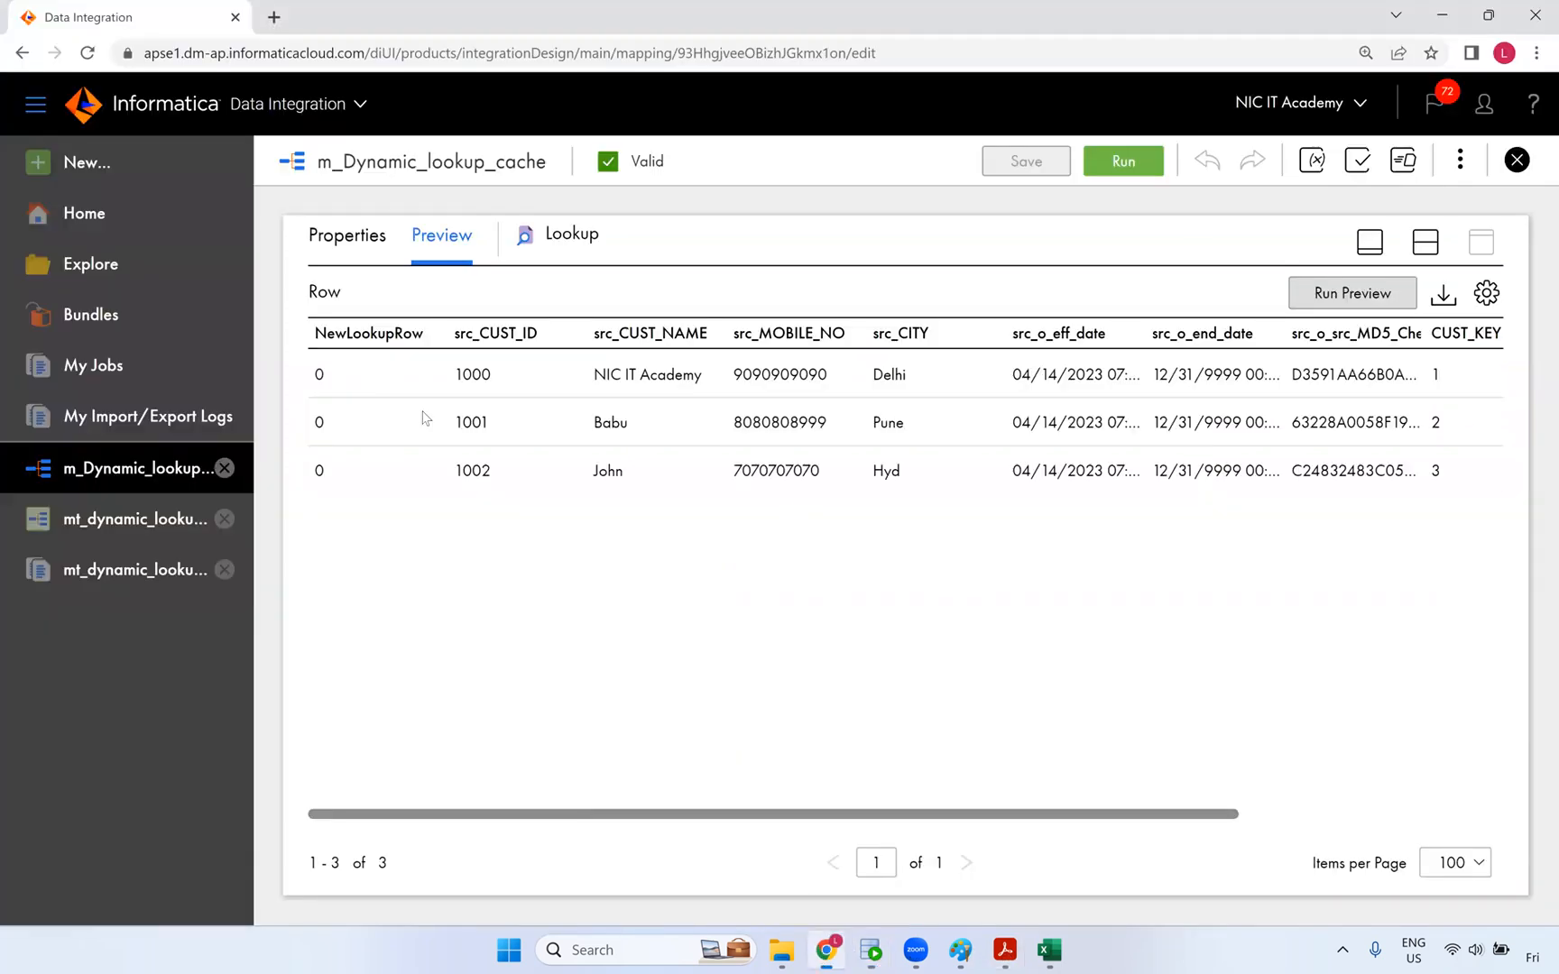
click(103, 379)
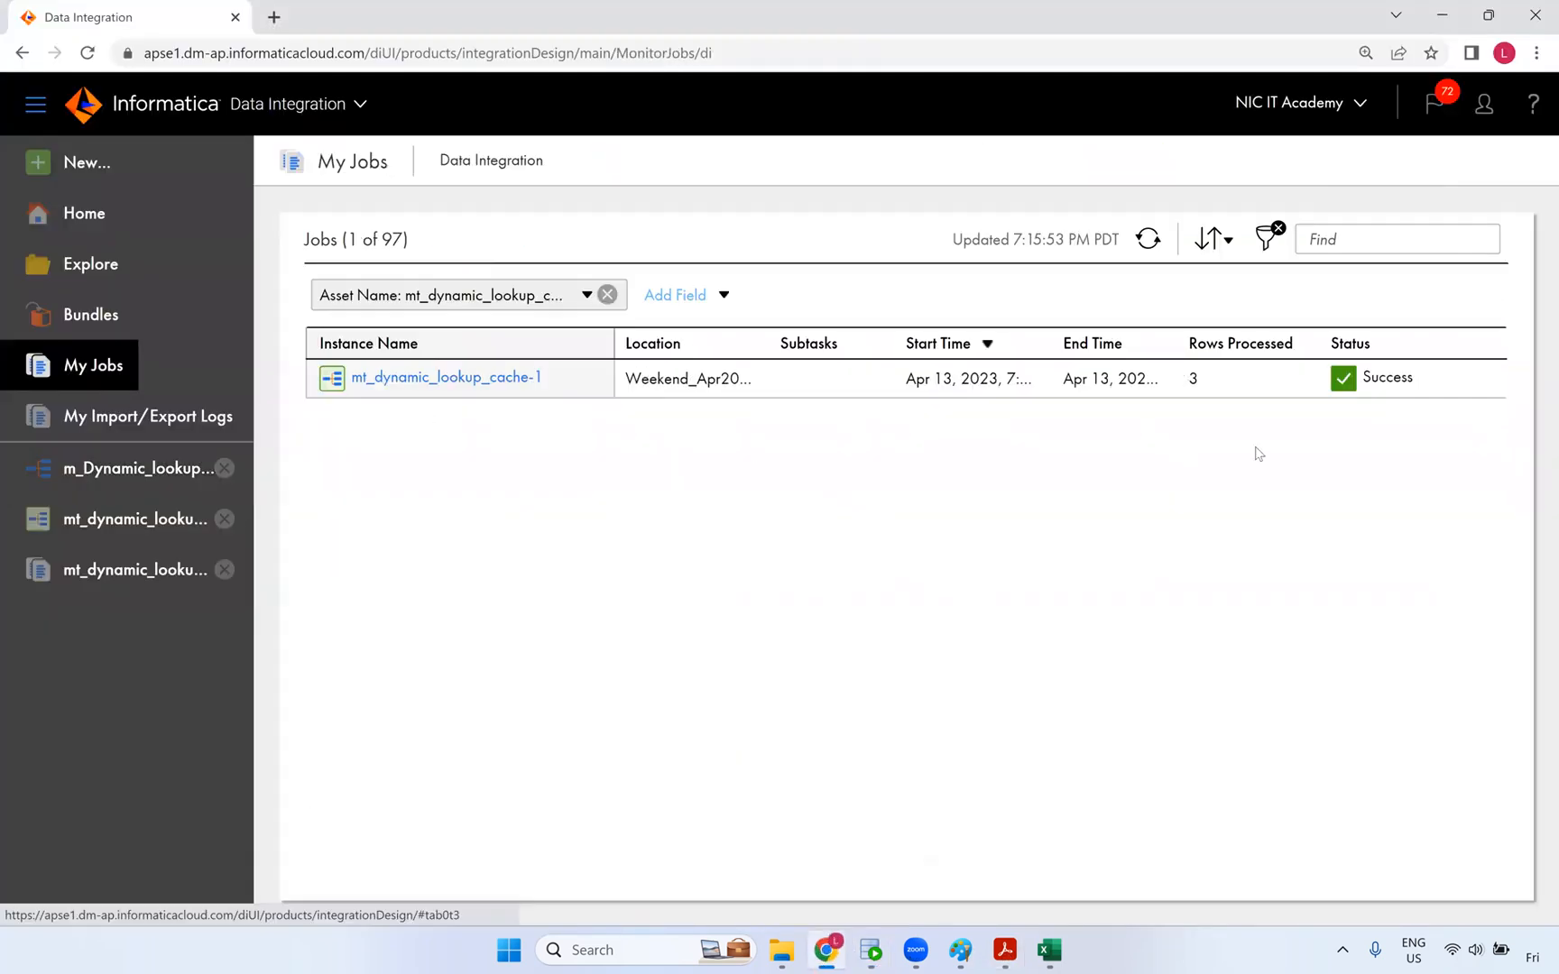
click(1449, 379)
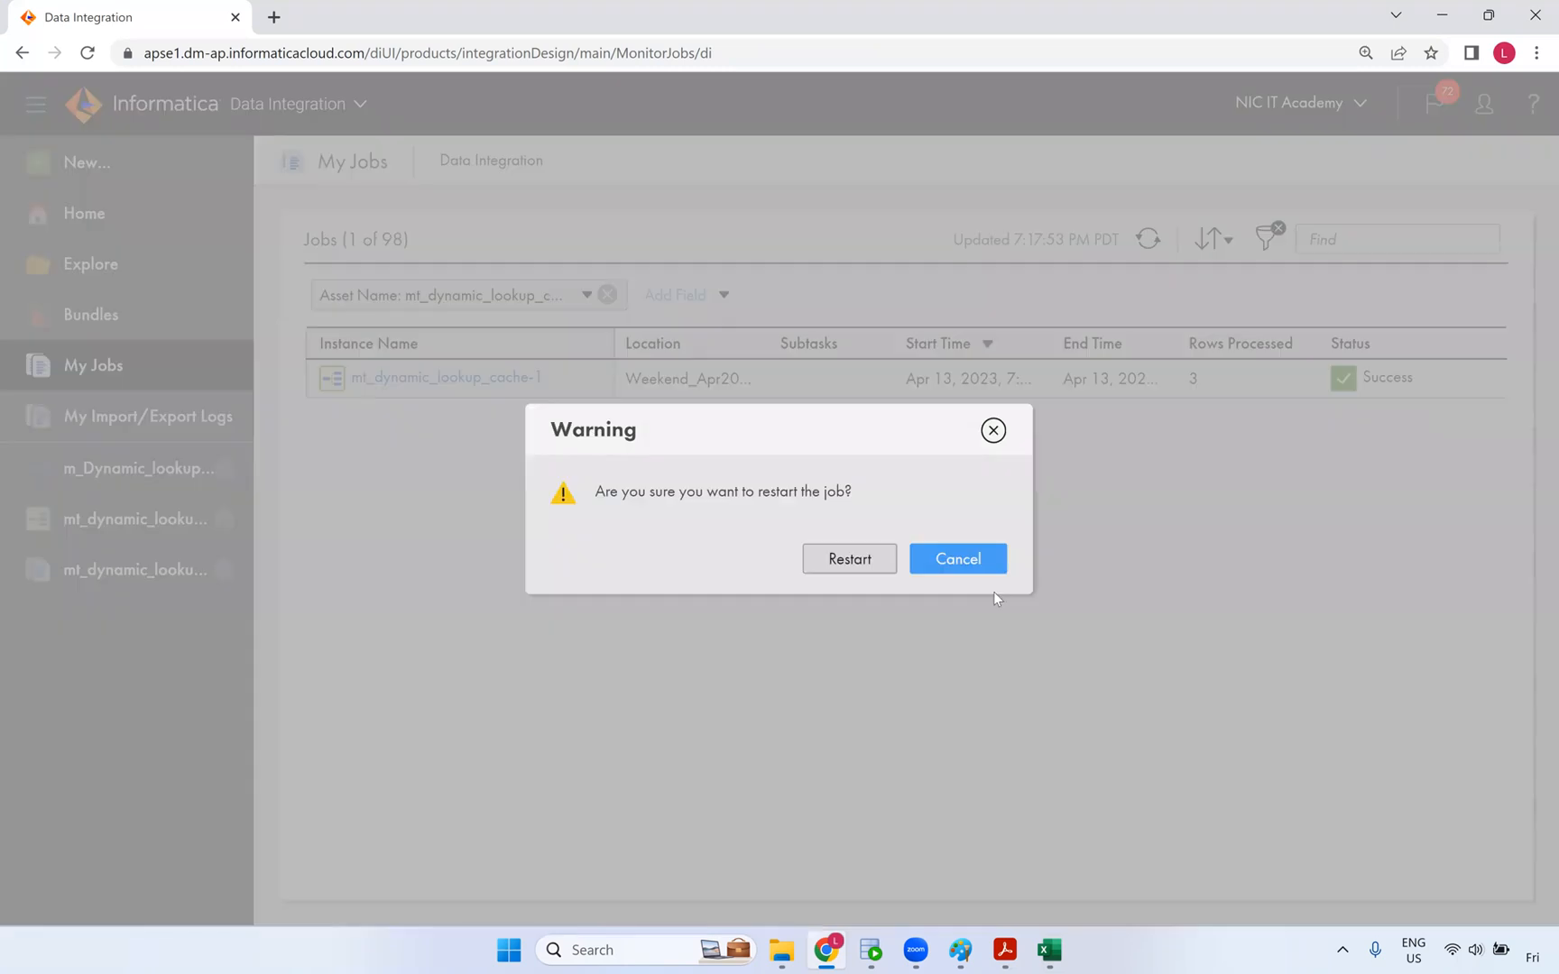
click(885, 563)
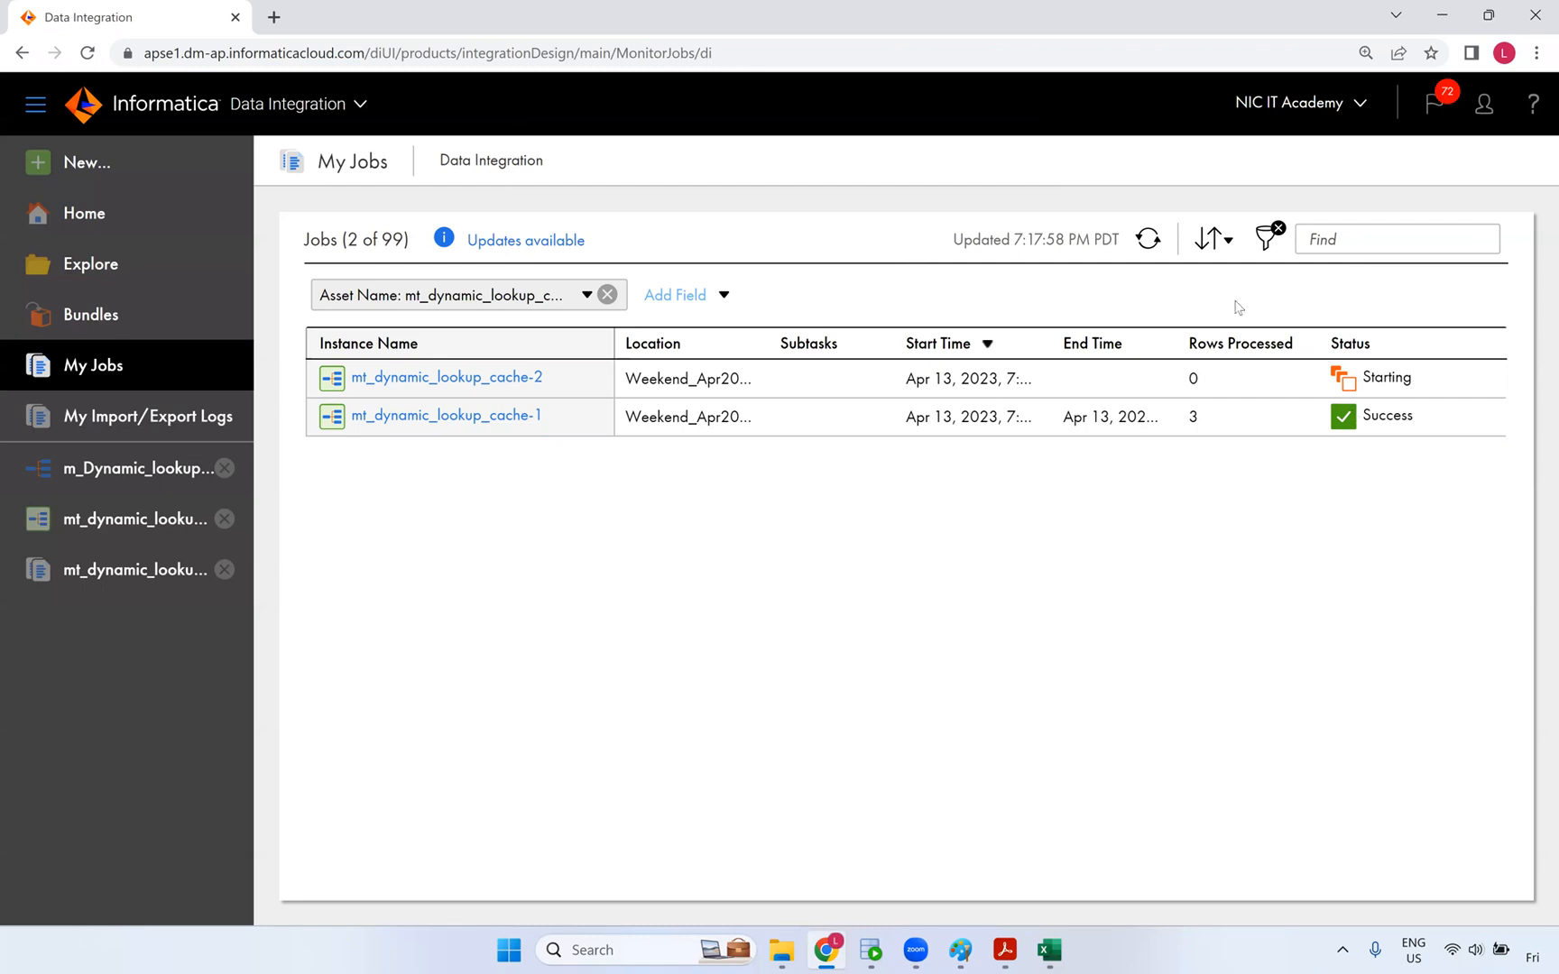
click(1148, 239)
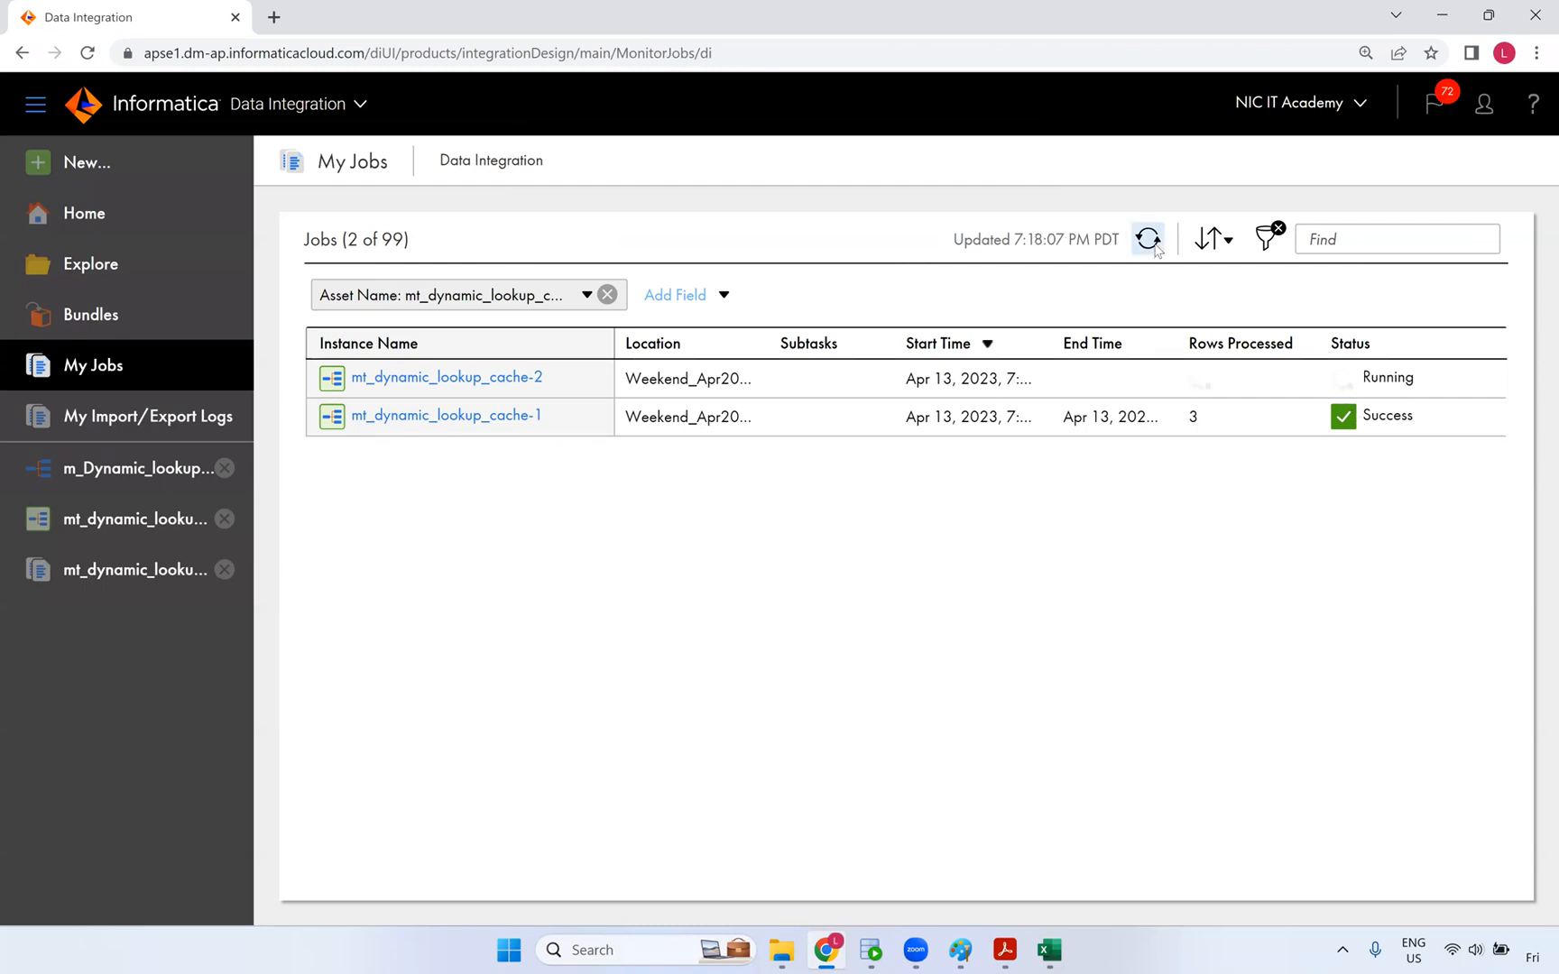
click(1149, 239)
click(1154, 245)
click(1155, 245)
- Open run mt_dynamic_lookup_cache-2 and confirm 3 source rows read, 0 written to all three targets
click(532, 380)
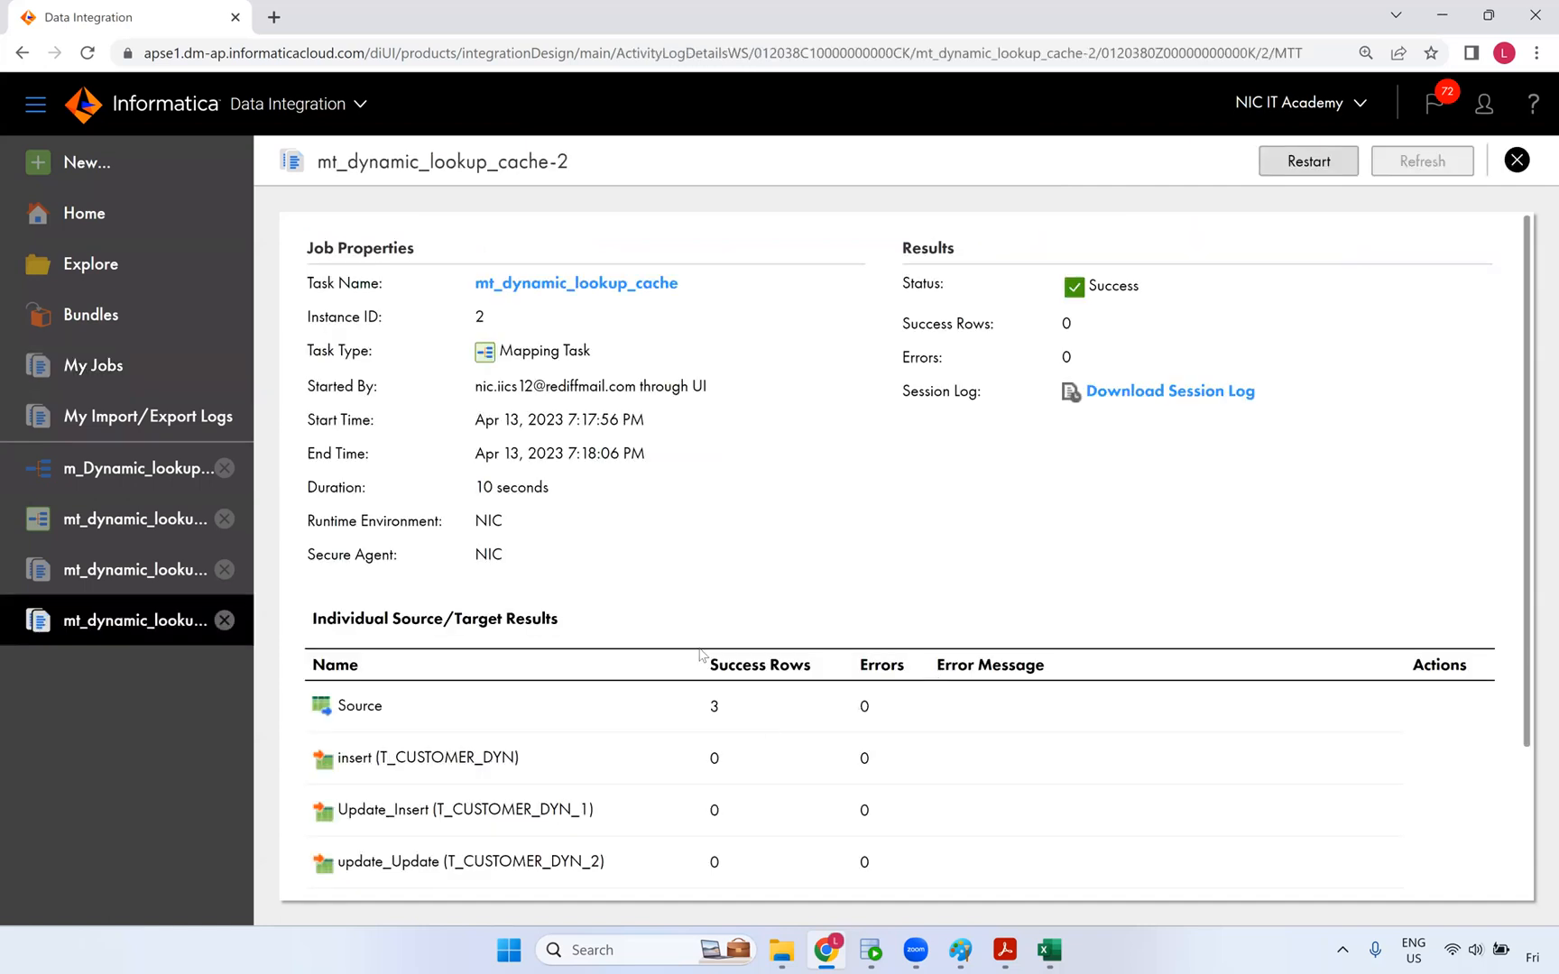
scroll(700, 656, down, 2)
double_click(714, 524)
double_click(715, 576)
double_click(715, 629)
double_click(715, 680)
click(866, 951)
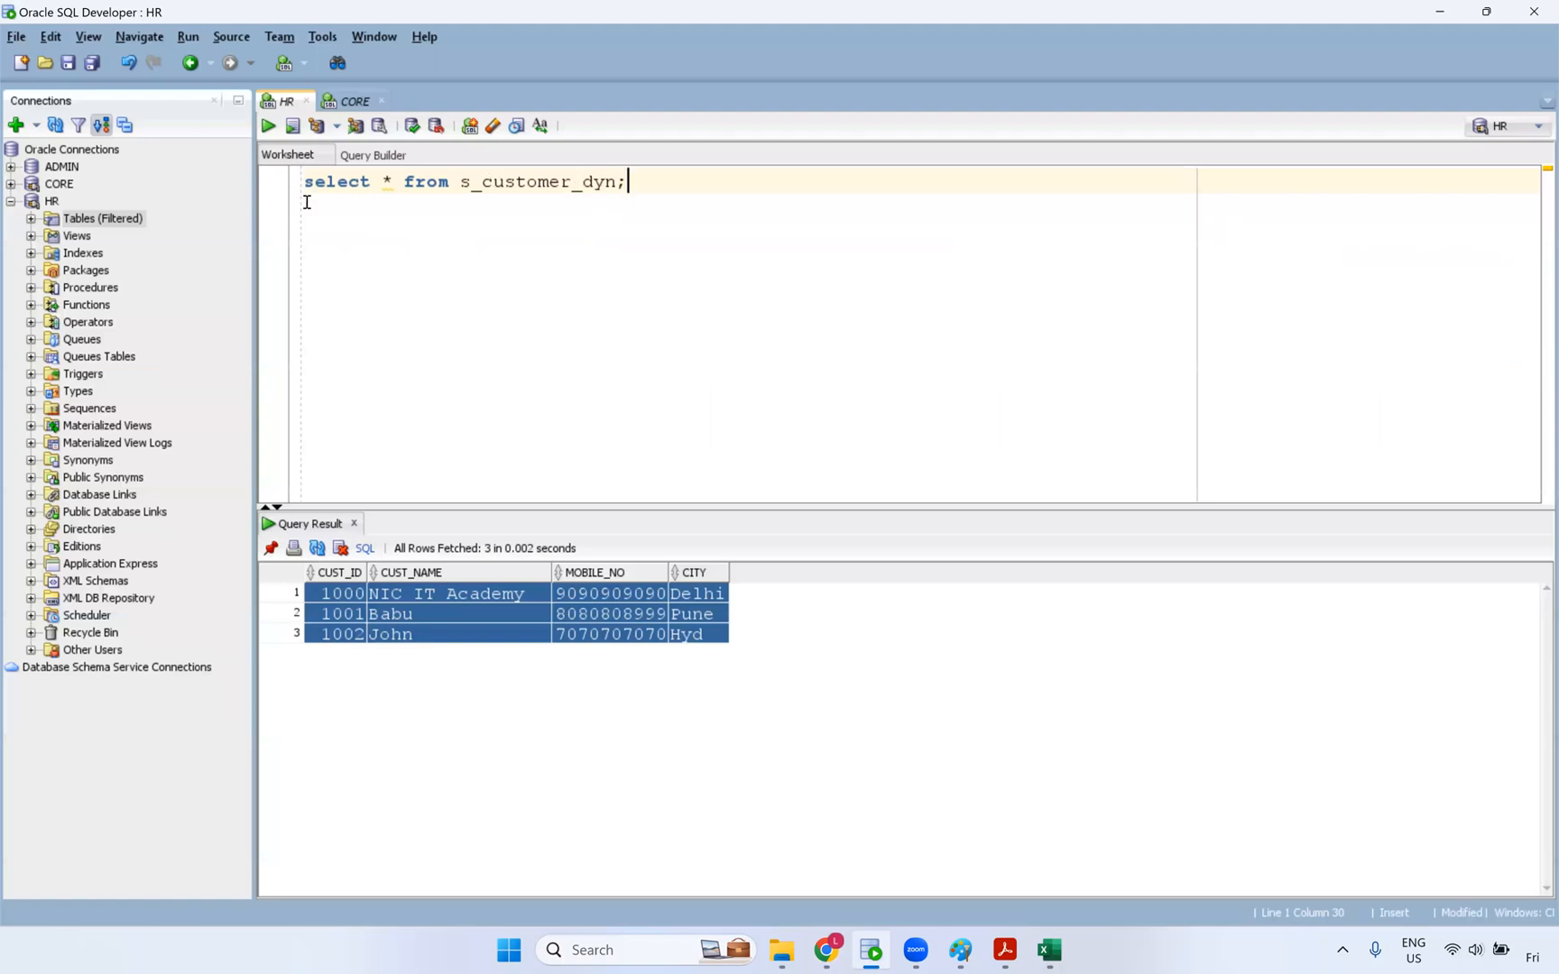
- Open the S_CUSTOMER_DYN table's data from the HR schema's filtered tables list
click(621, 595)
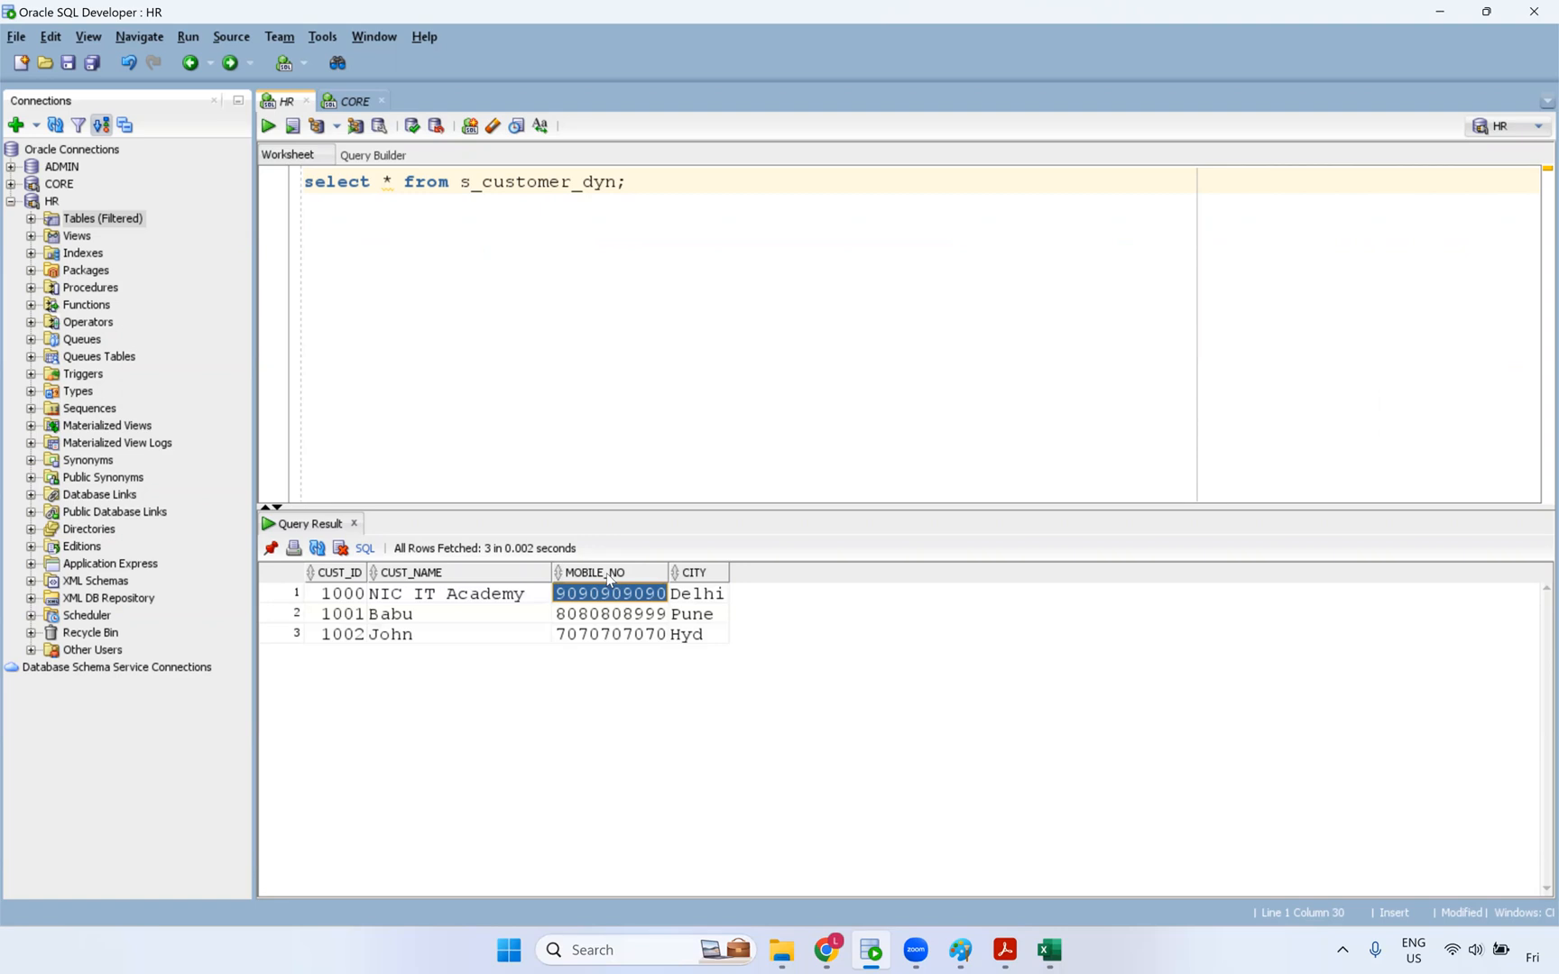
click(29, 220)
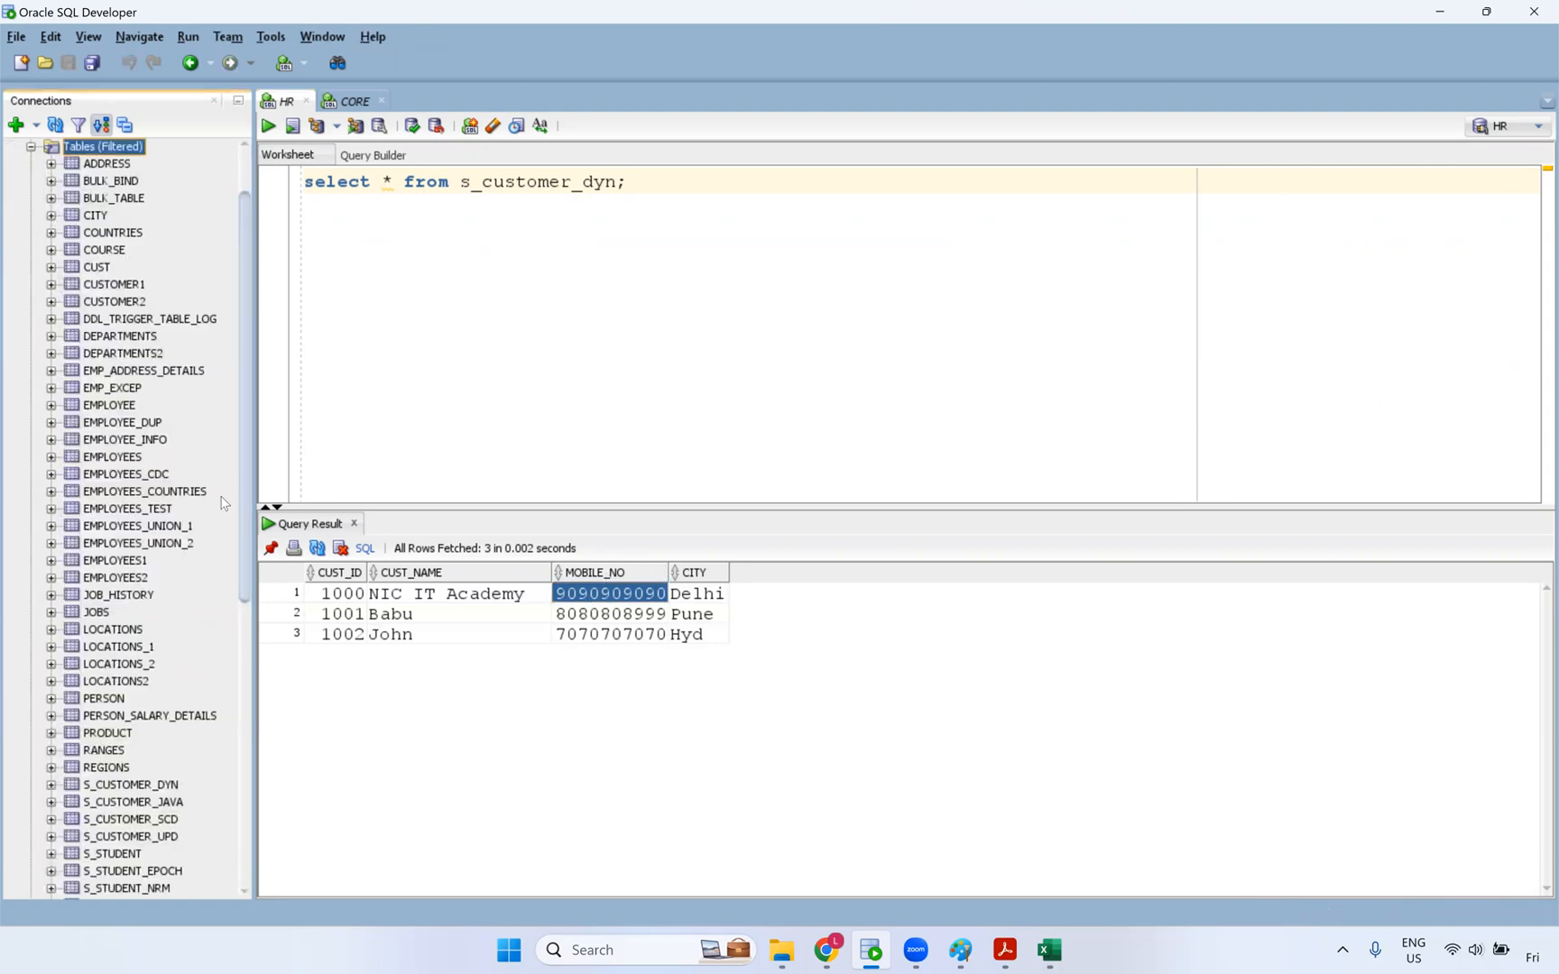
scroll(227, 690, down, 3)
double_click(165, 632)
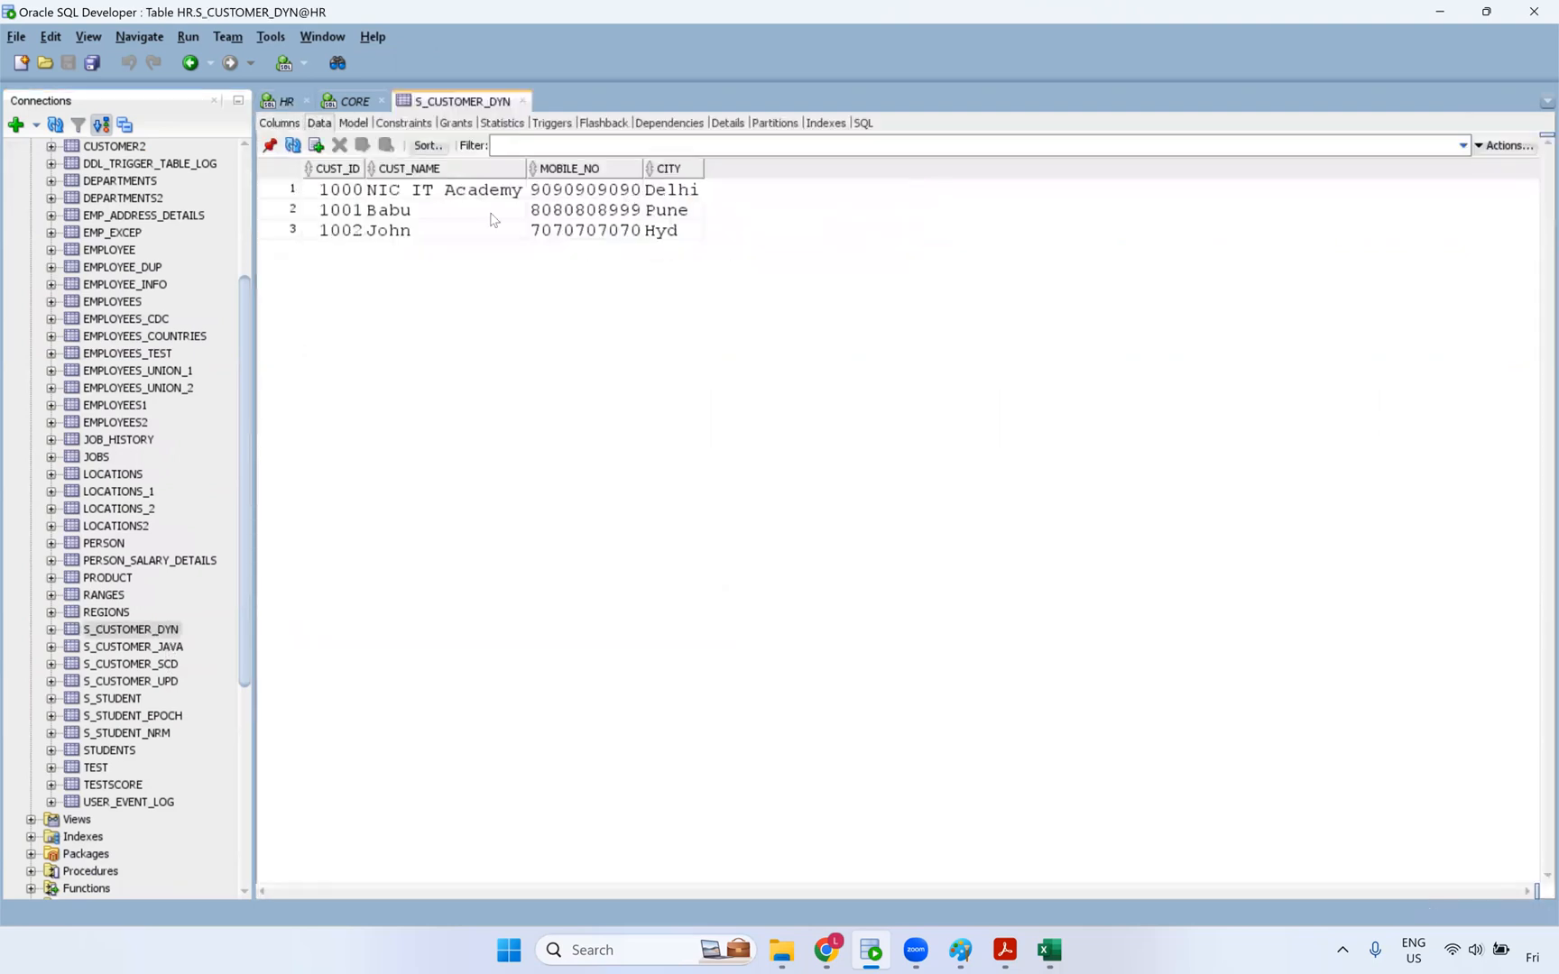
- Change the first customer's MOBILE_NO to a new mobile number and commit it
click(632, 194)
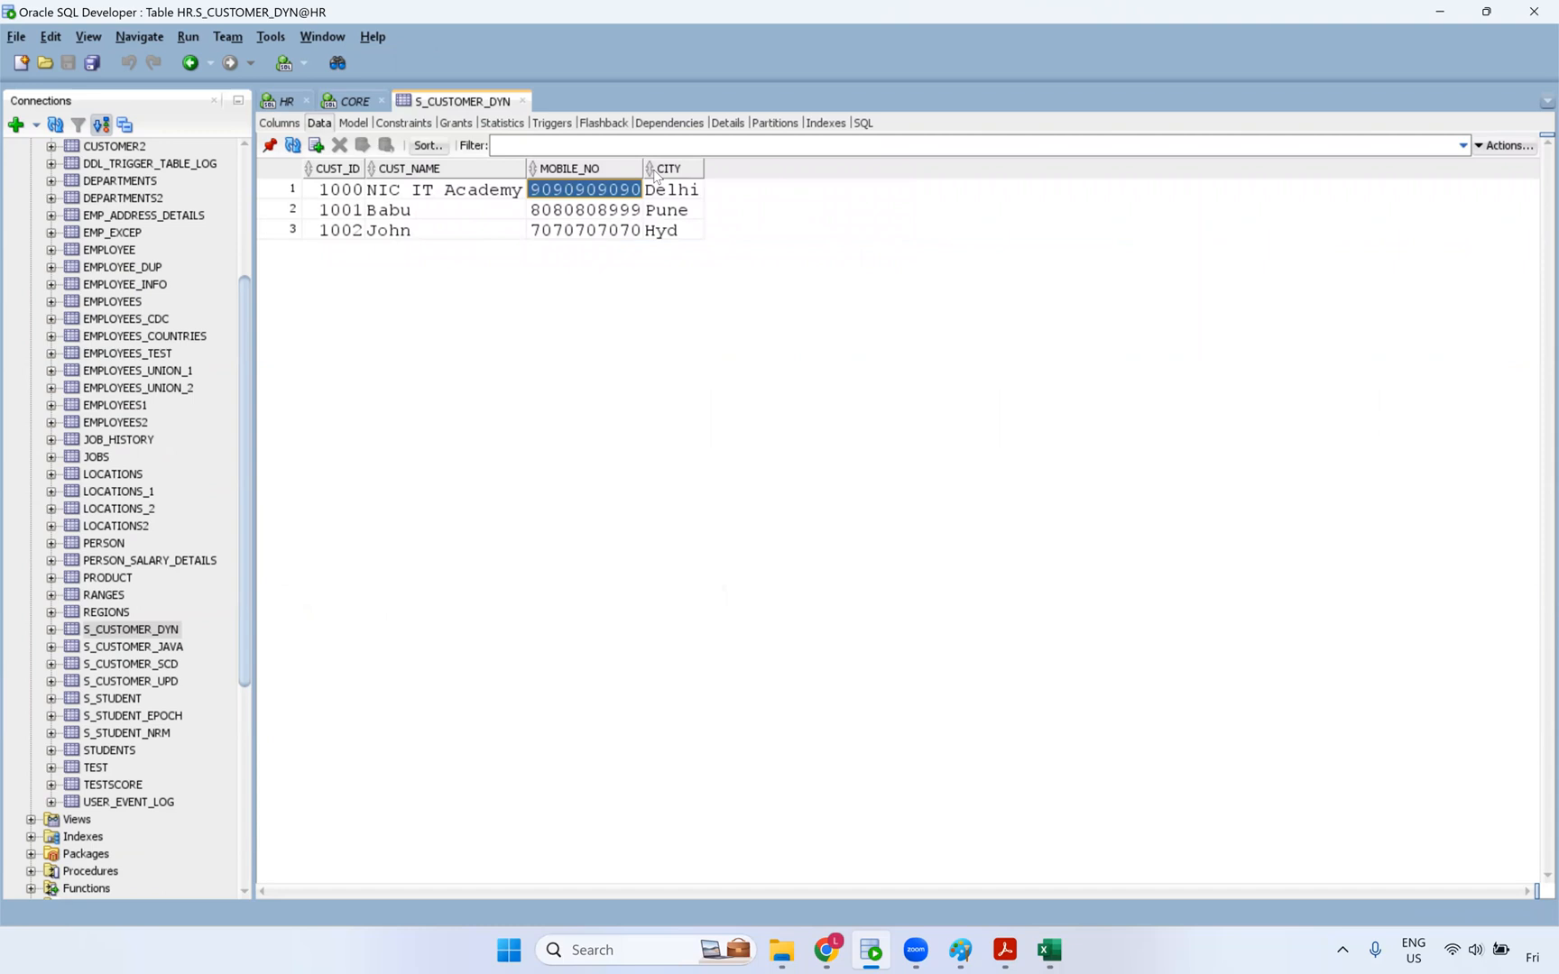
drag(643, 169, 727, 171)
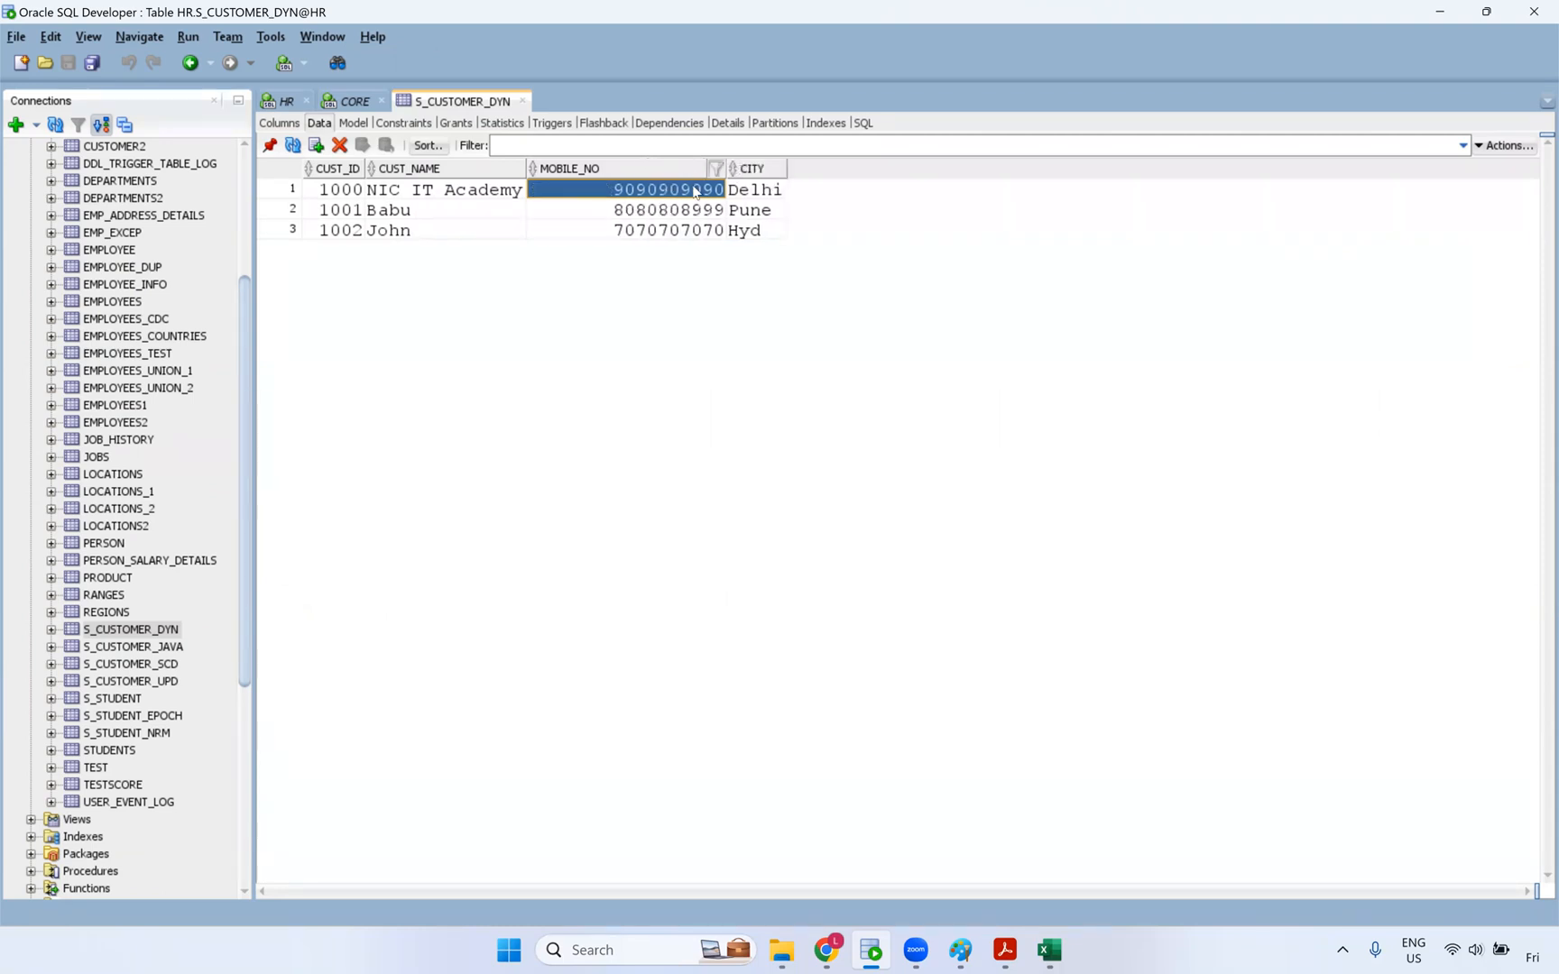
double_click(695, 191)
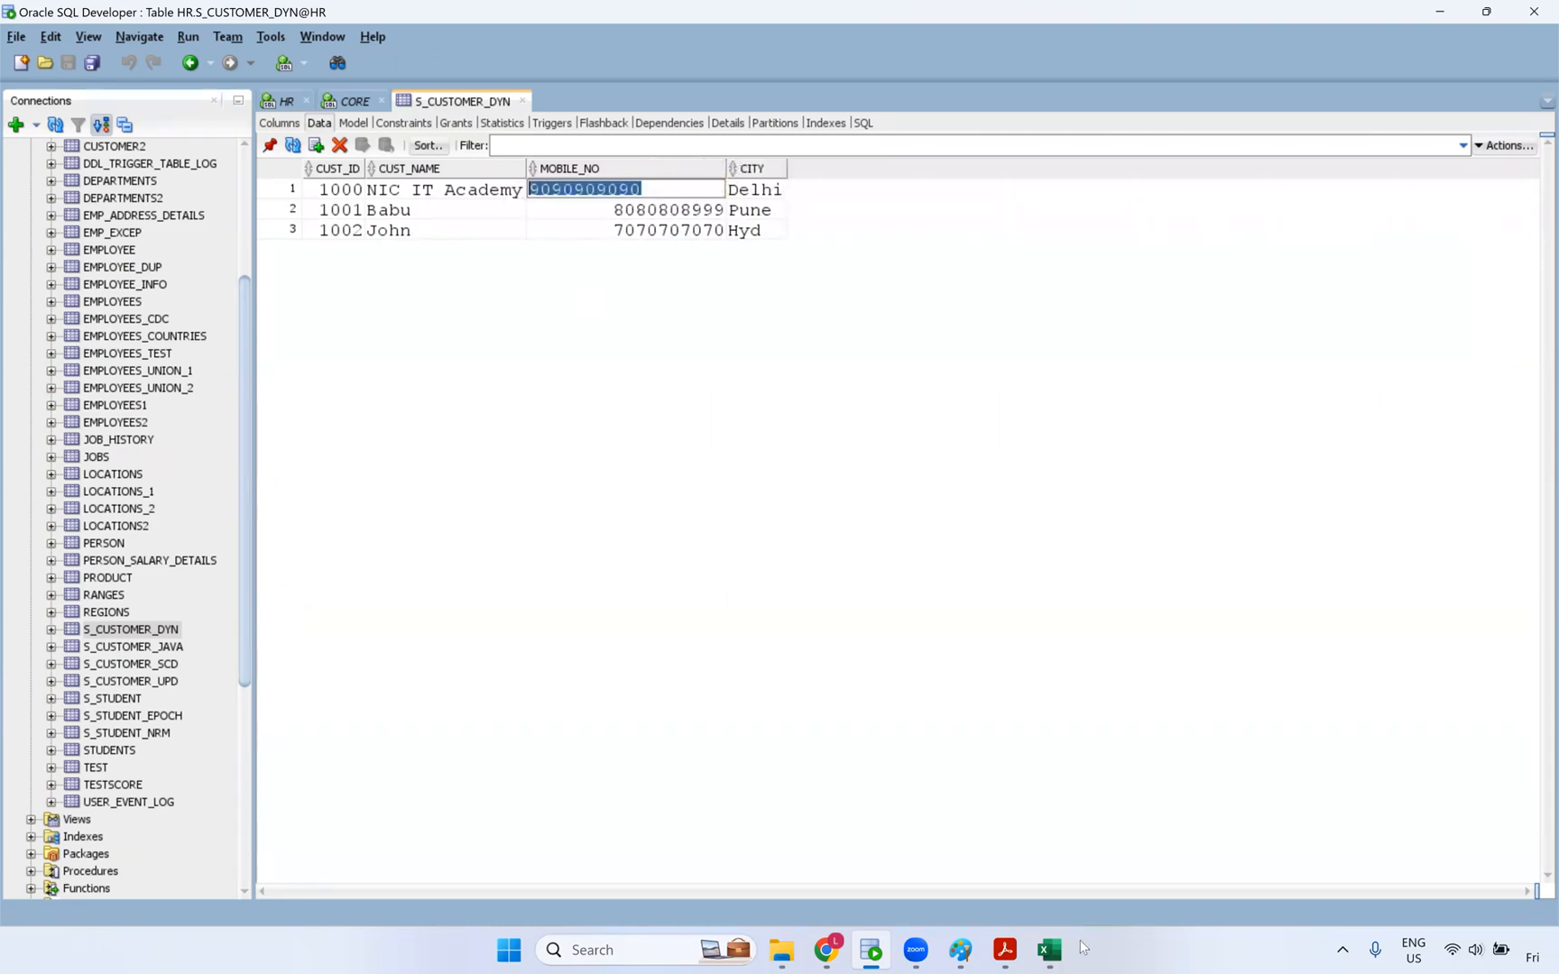
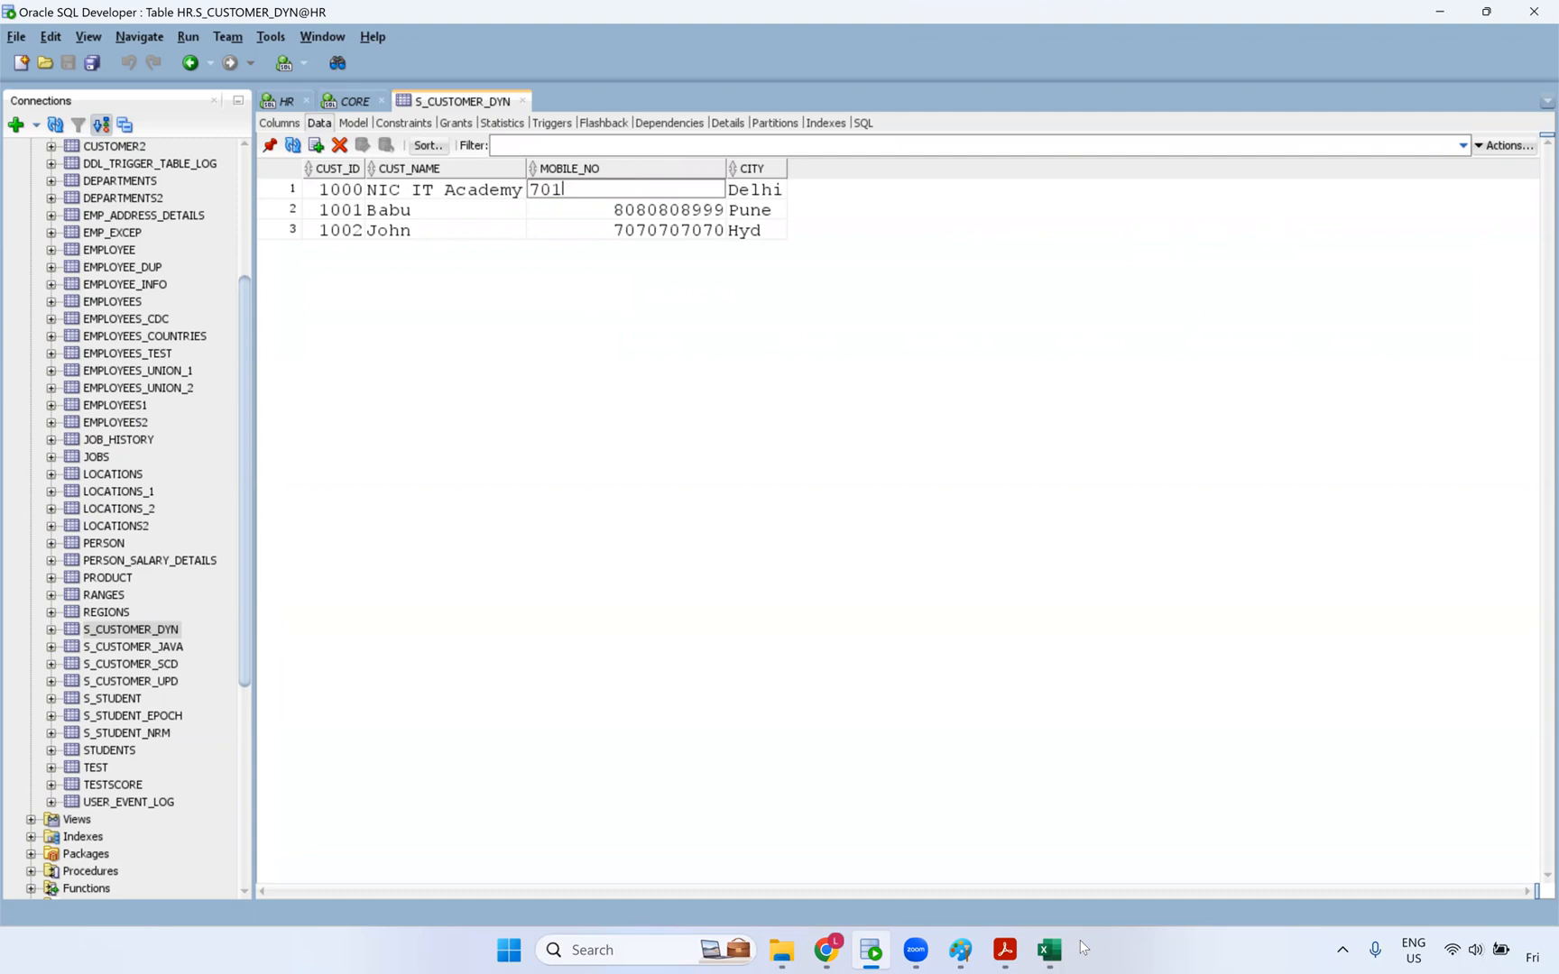
click(676, 228)
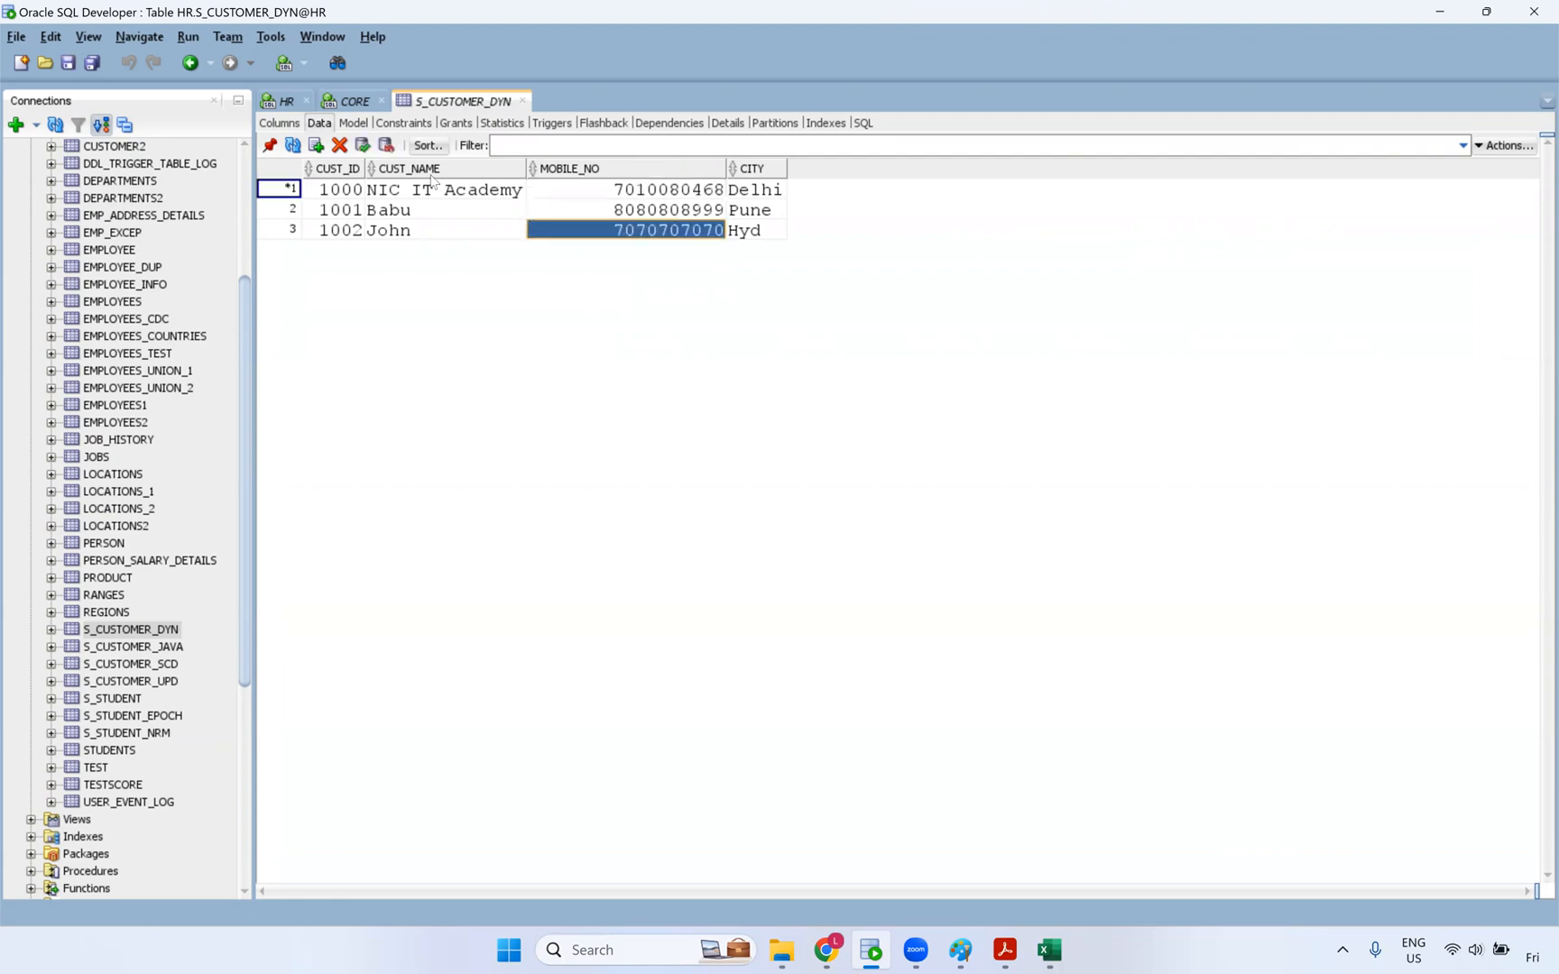
click(364, 146)
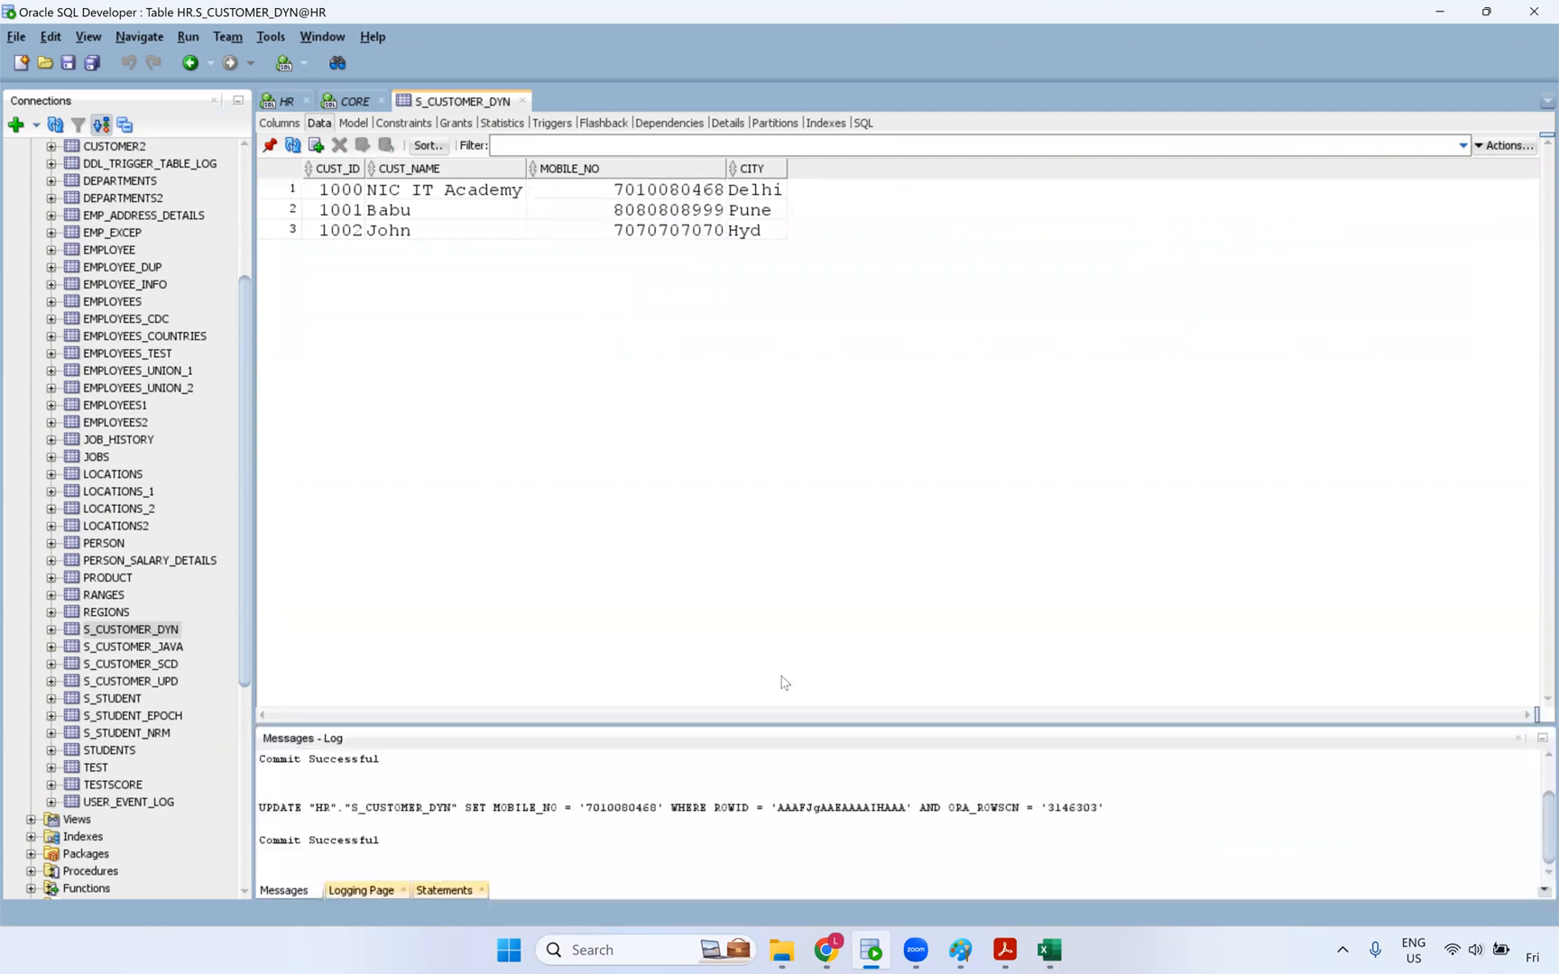
- Close the messages log and the S_CUSTOMER_DYN tab, returning to the Informatica browser
click(1518, 739)
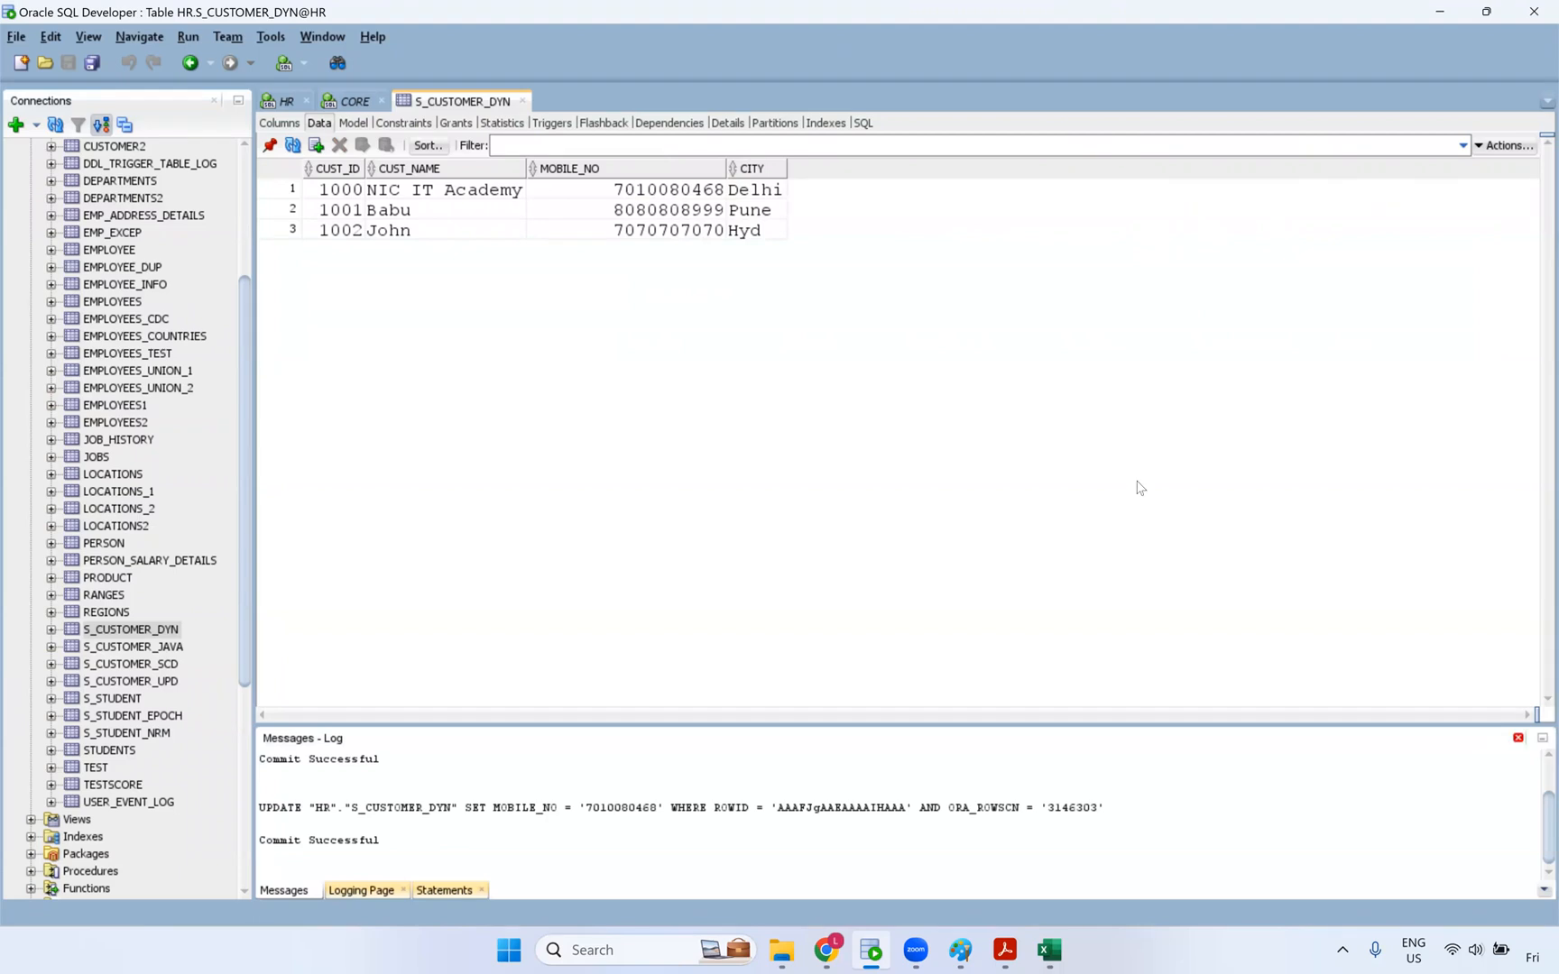
click(523, 99)
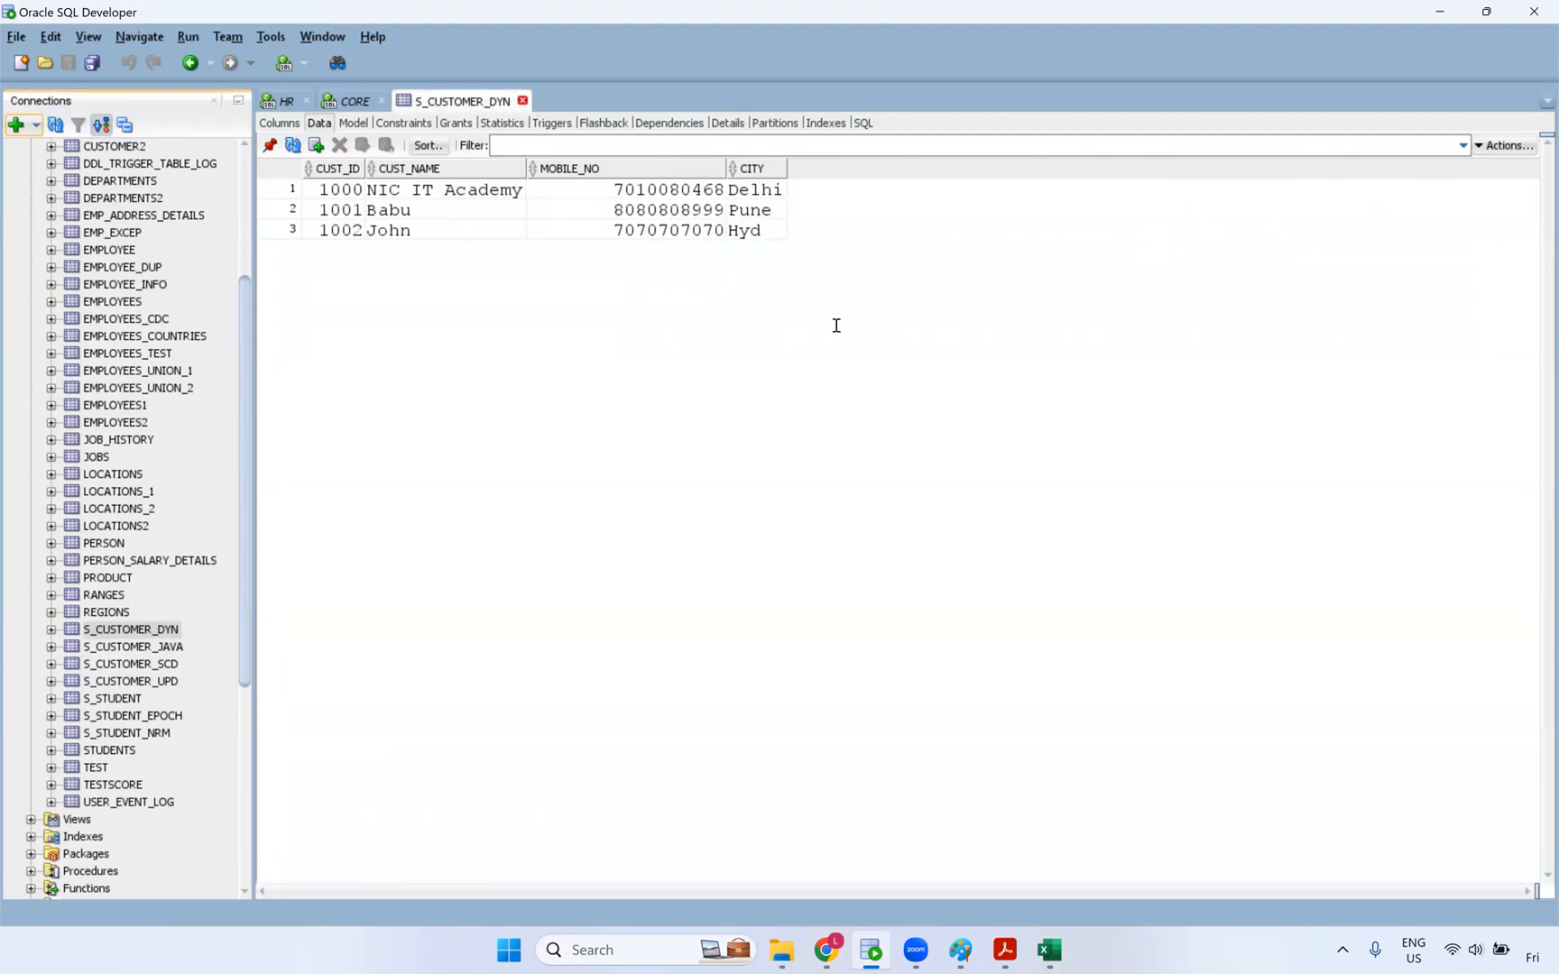
click(848, 955)
- Launch a Run Preview of the m_Dynamic_lookup_cache mapping with default settings
click(115, 467)
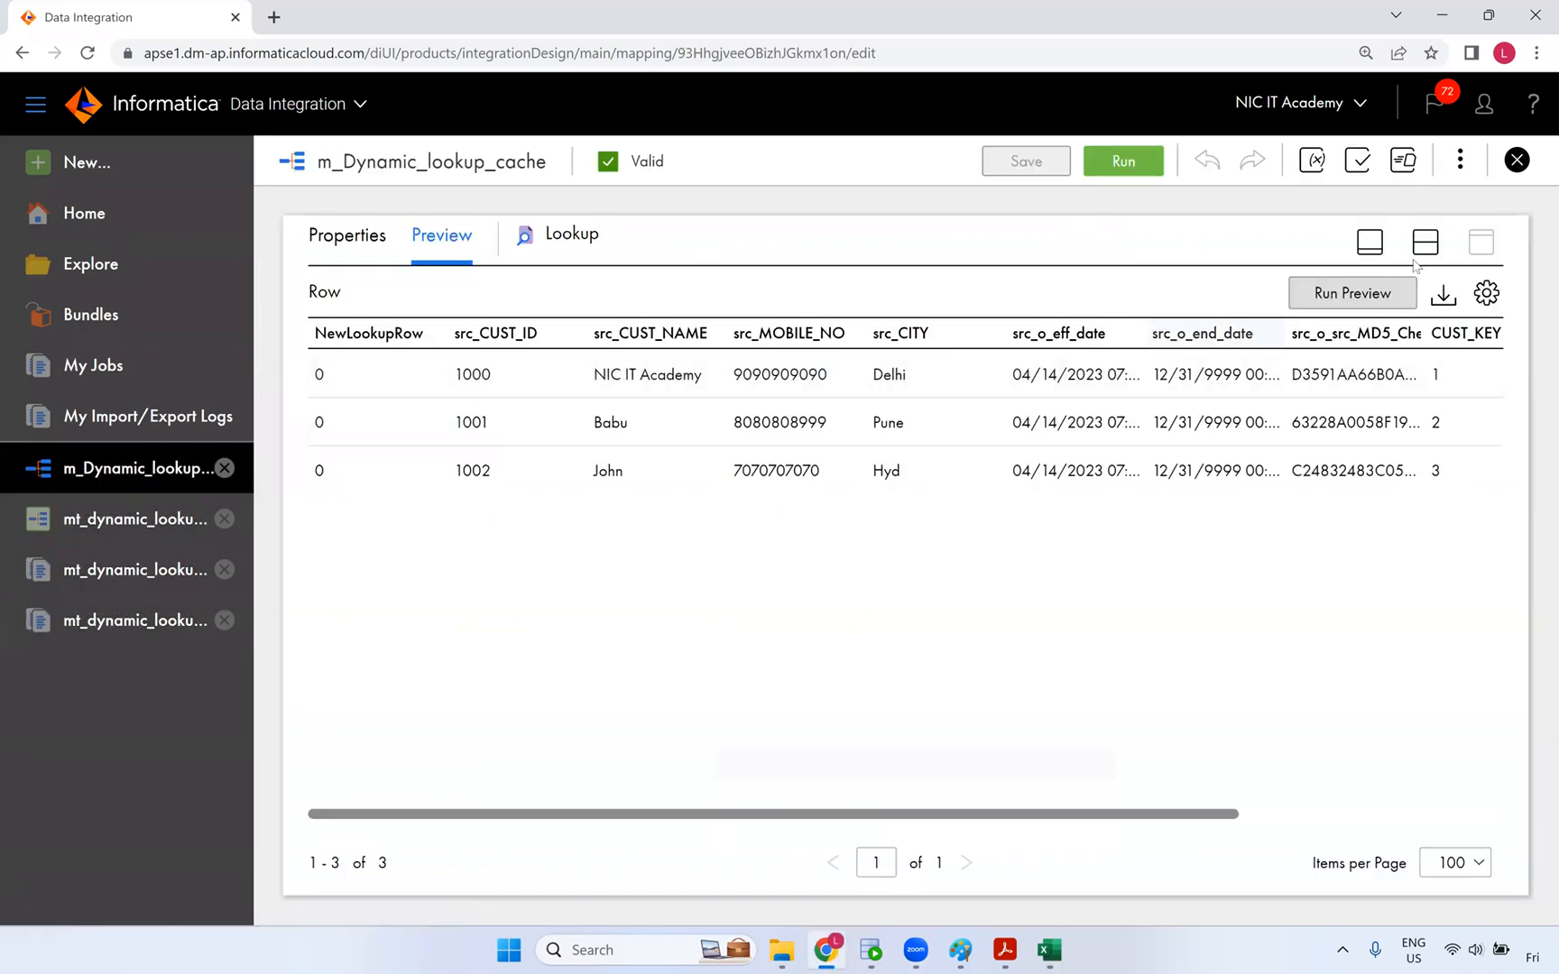
click(1393, 305)
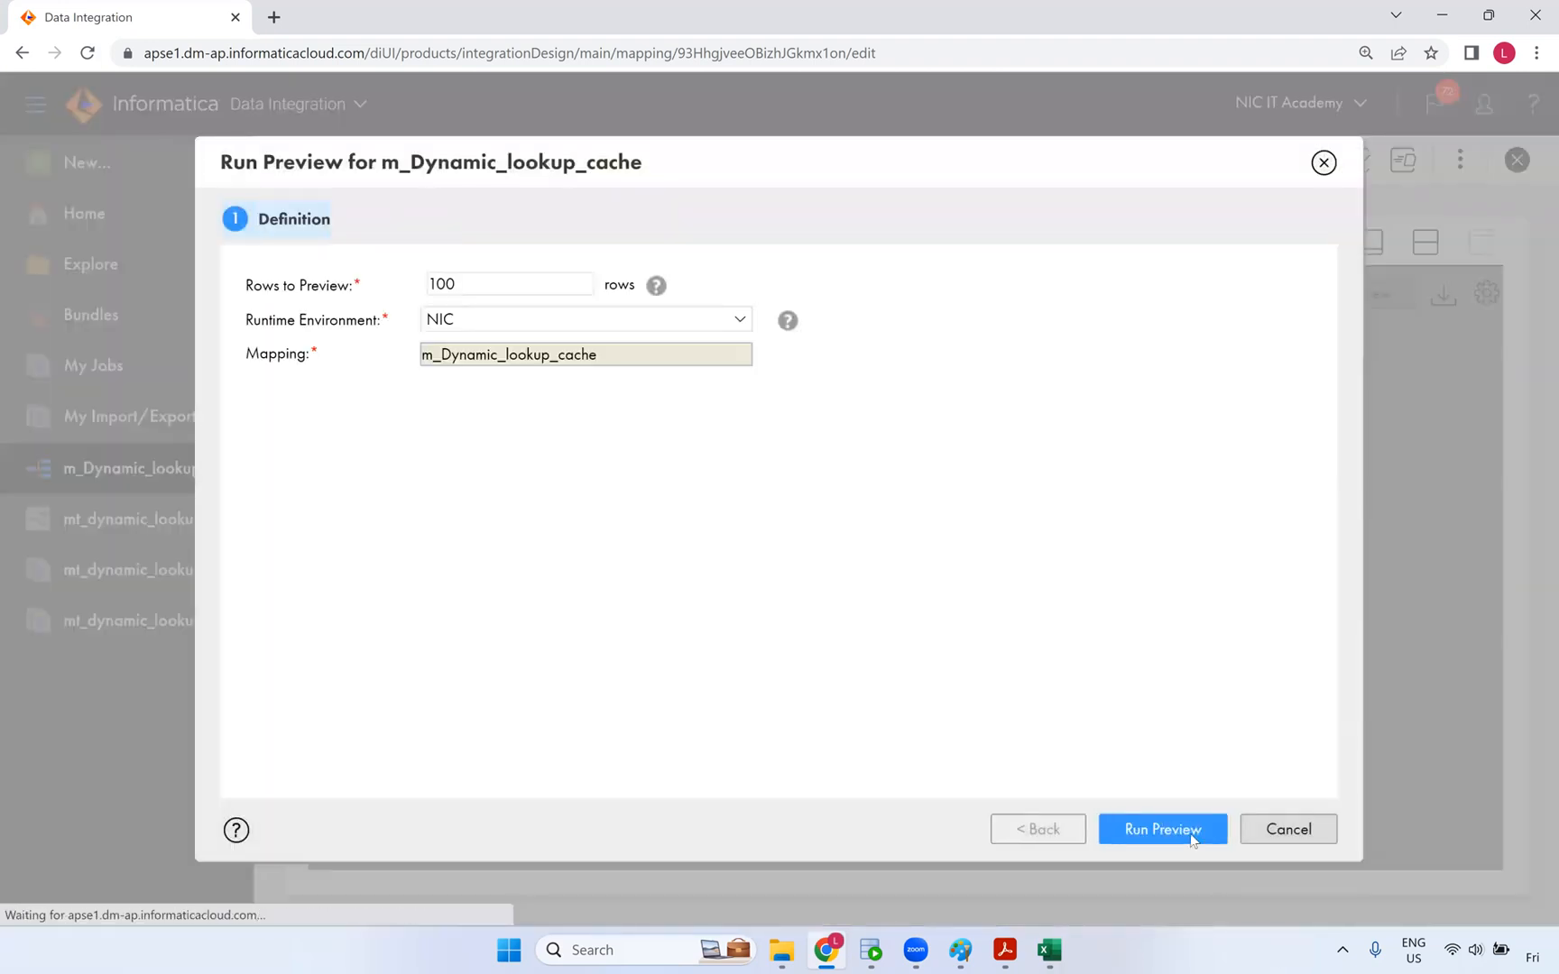
click(1192, 839)
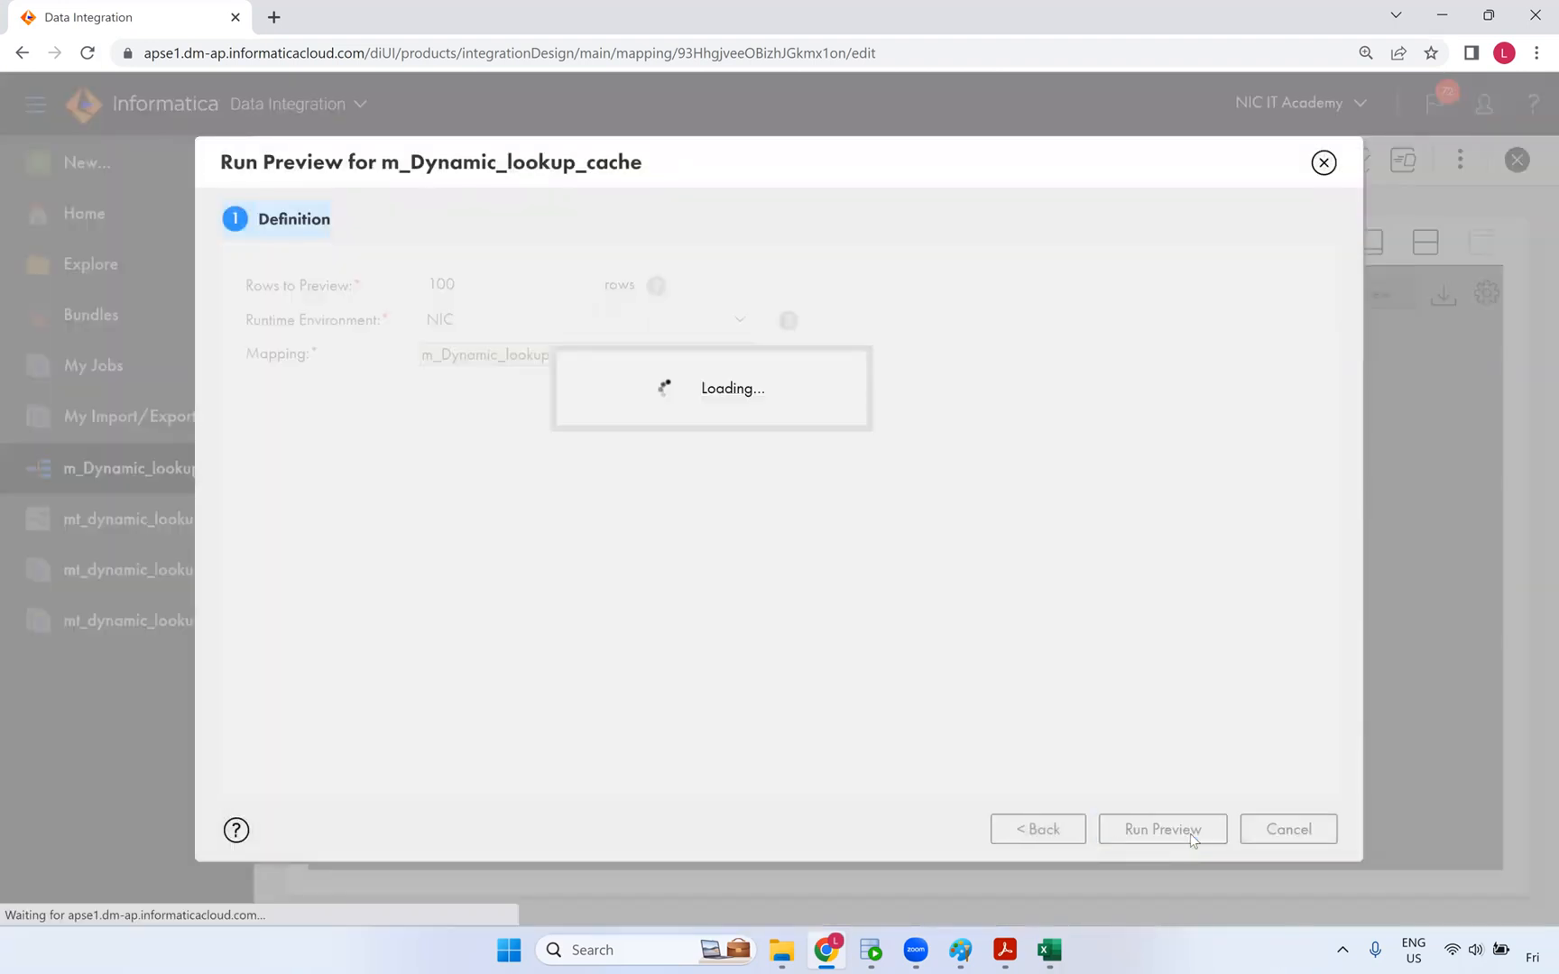
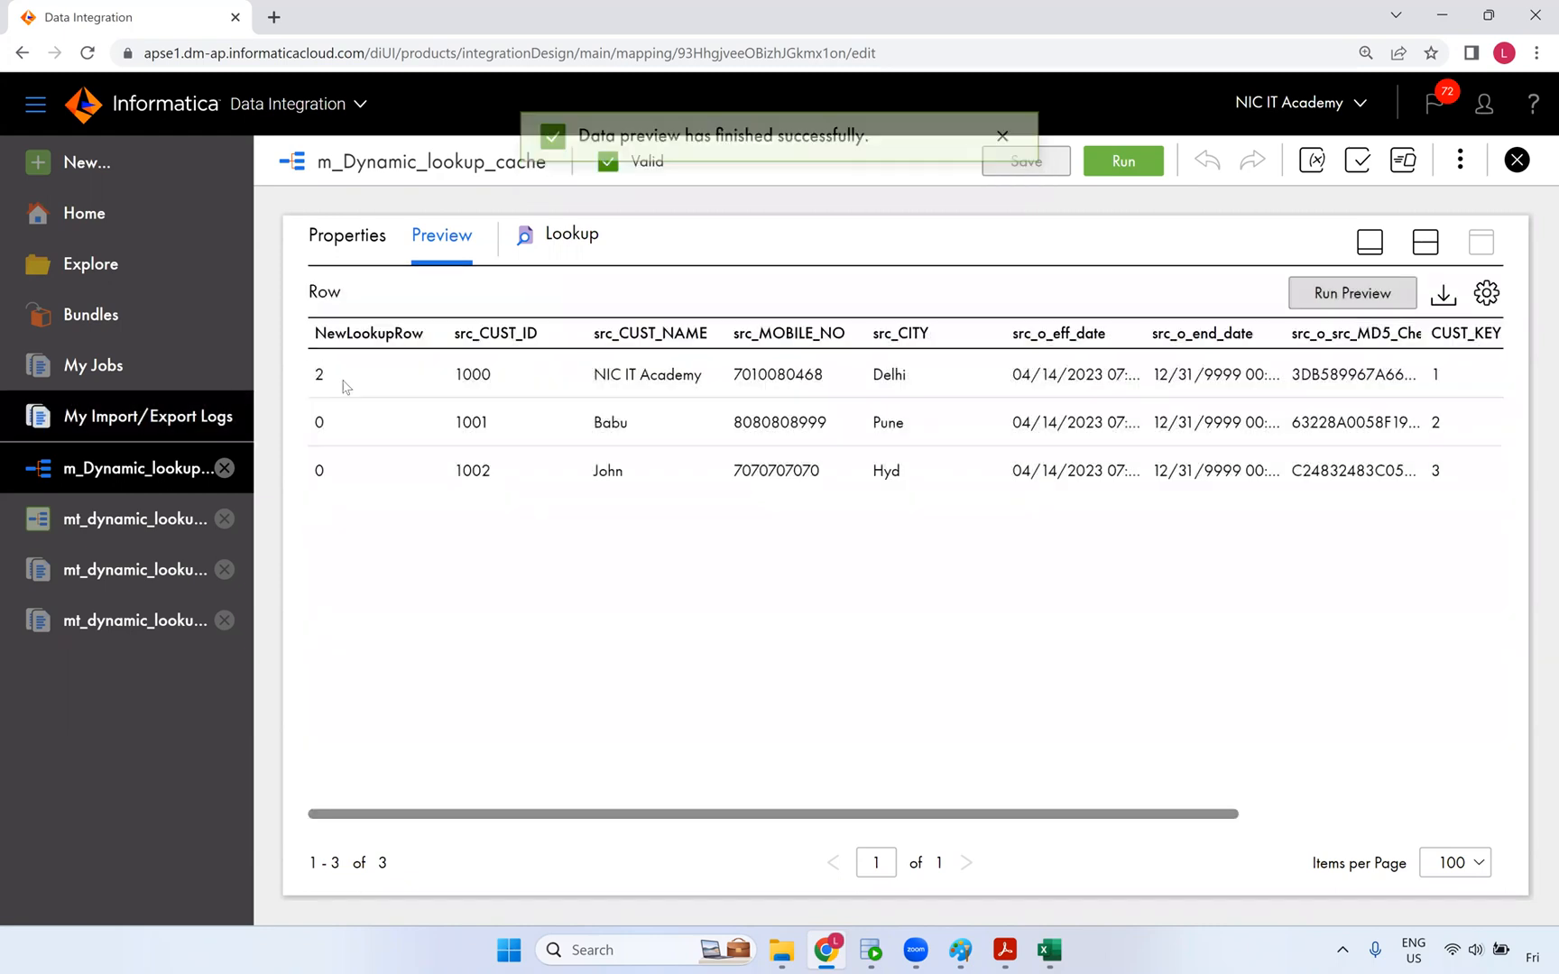
- Highlight NewLookupRow values 2 and 0 and widen the src_o_src_MD5_Checksum column in the preview
double_click(316, 377)
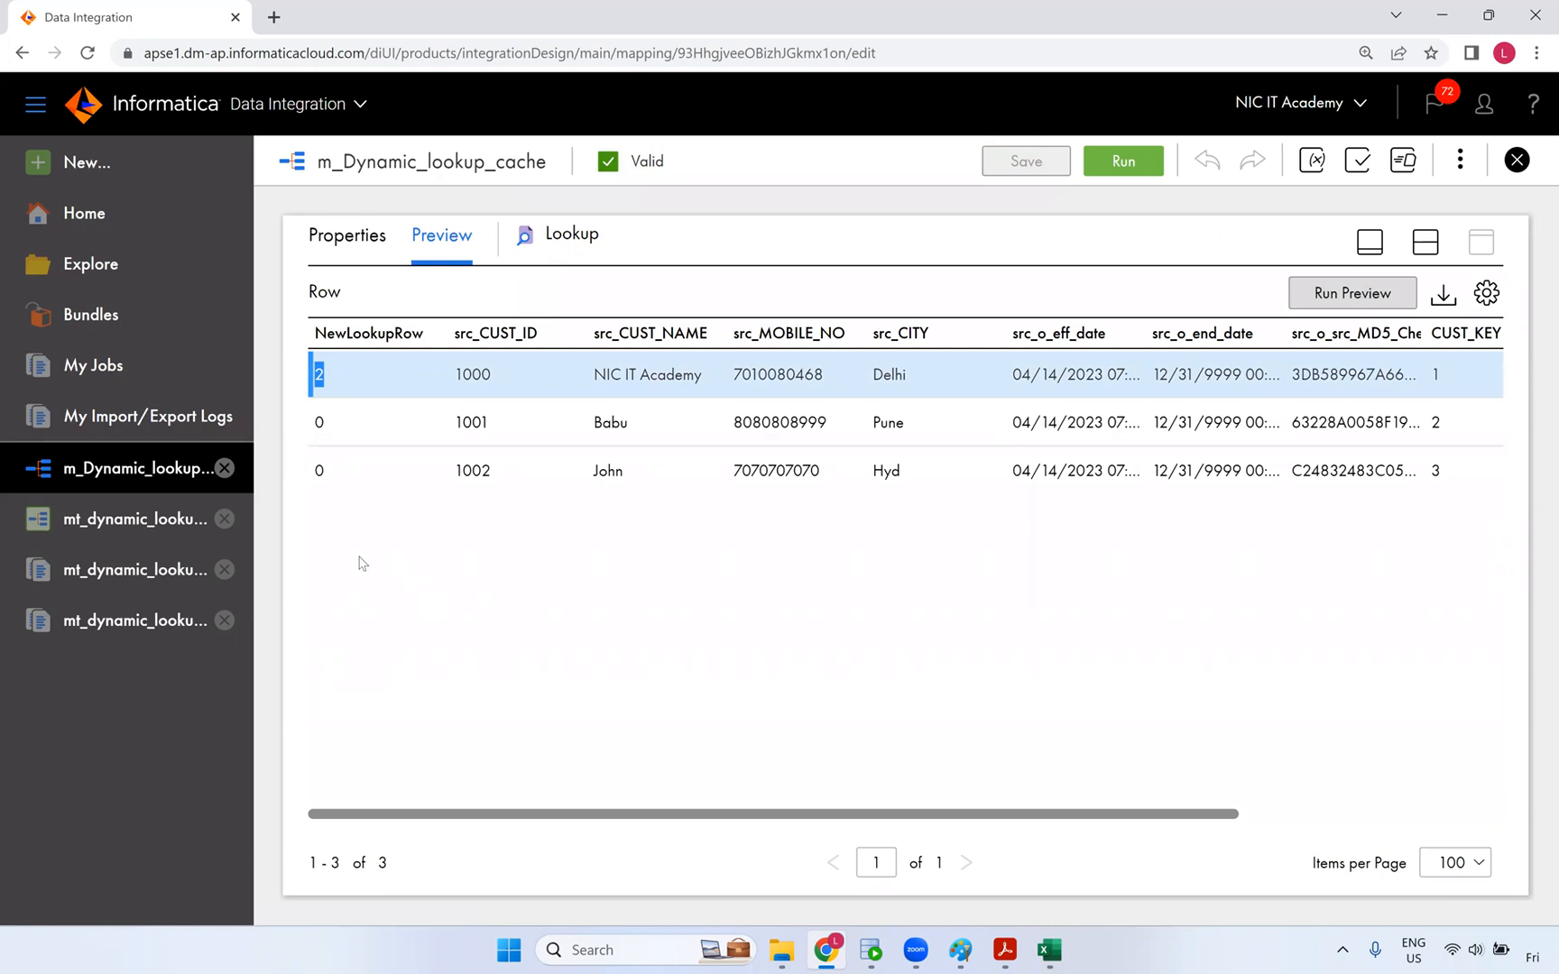
double_click(318, 422)
scroll(979, 819, right, 2)
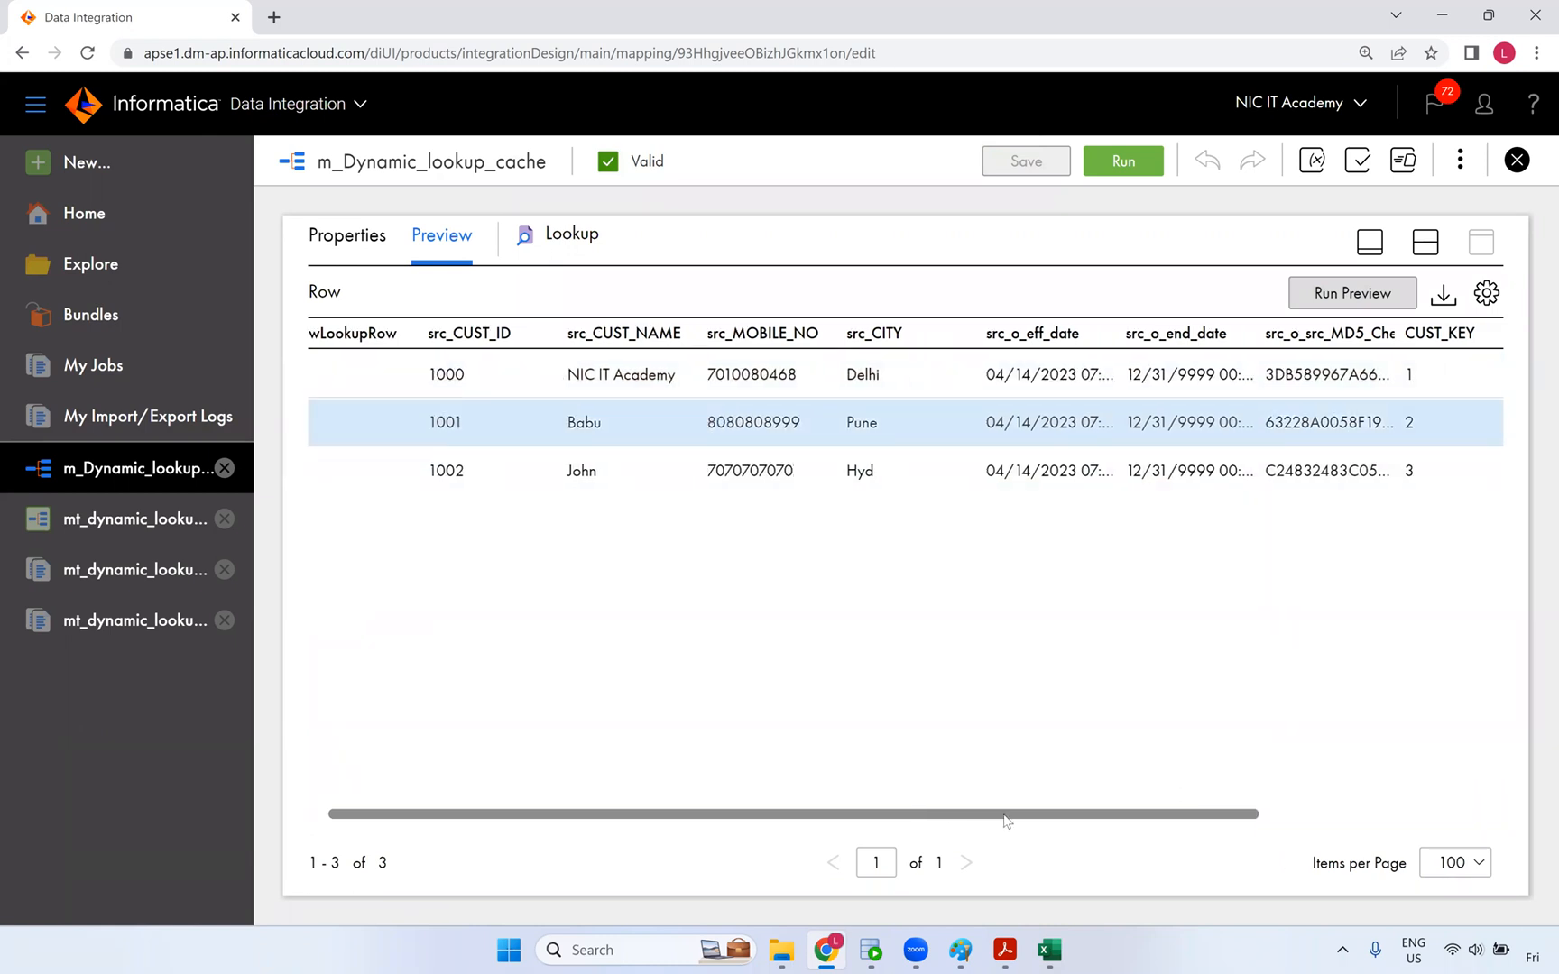
drag(1362, 327, 1494, 361)
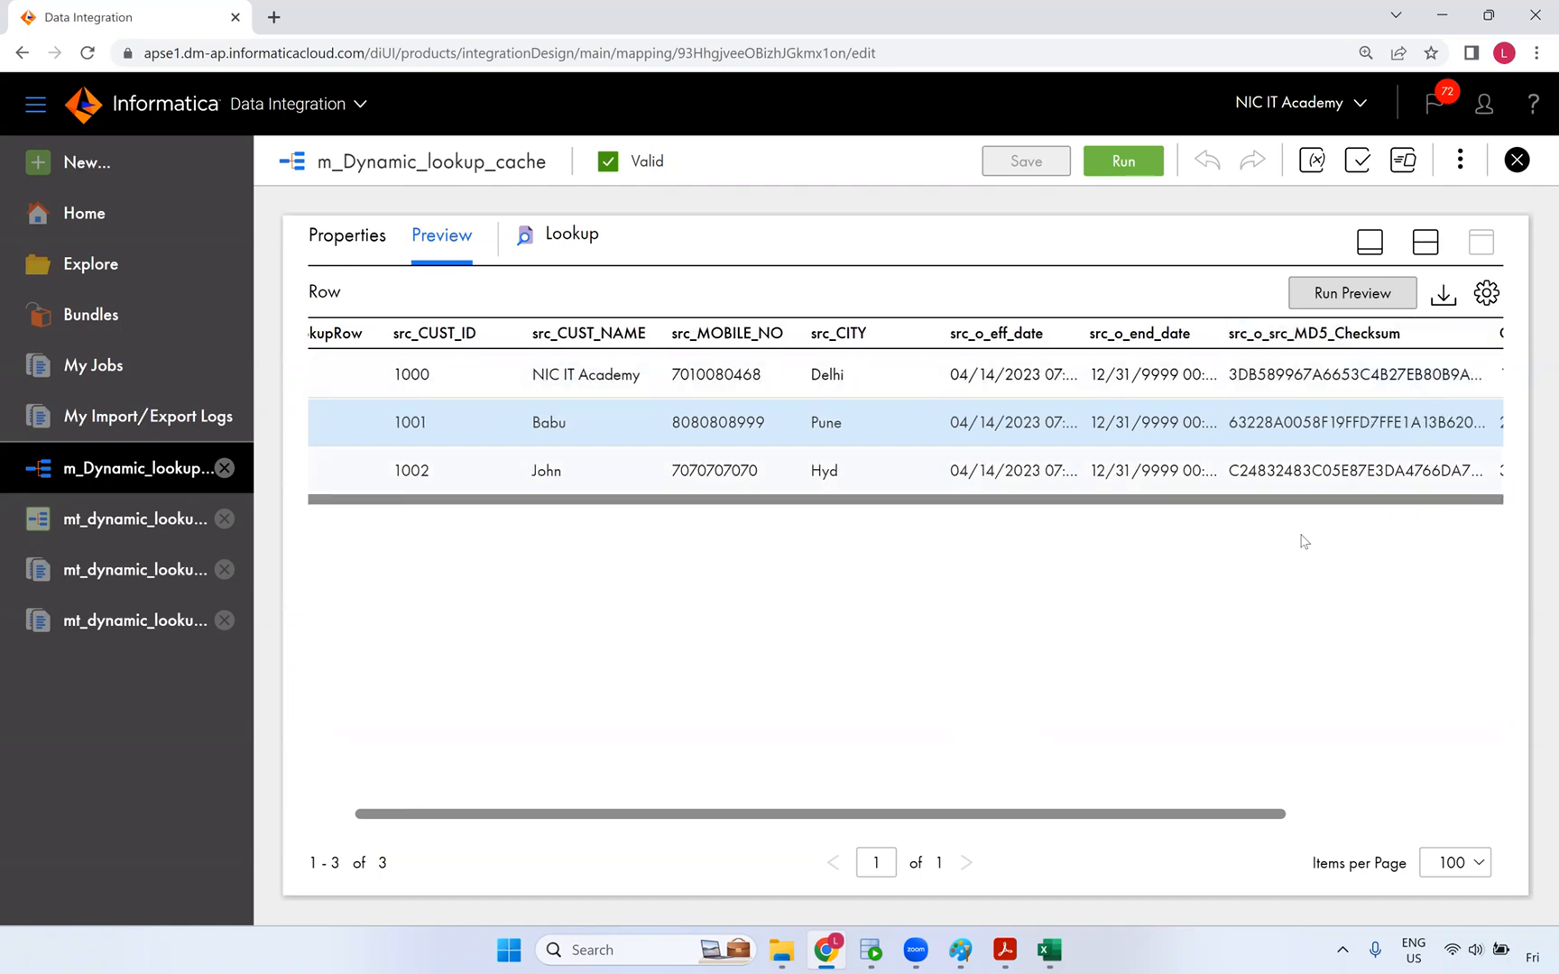
scroll(1195, 482, right, 1)
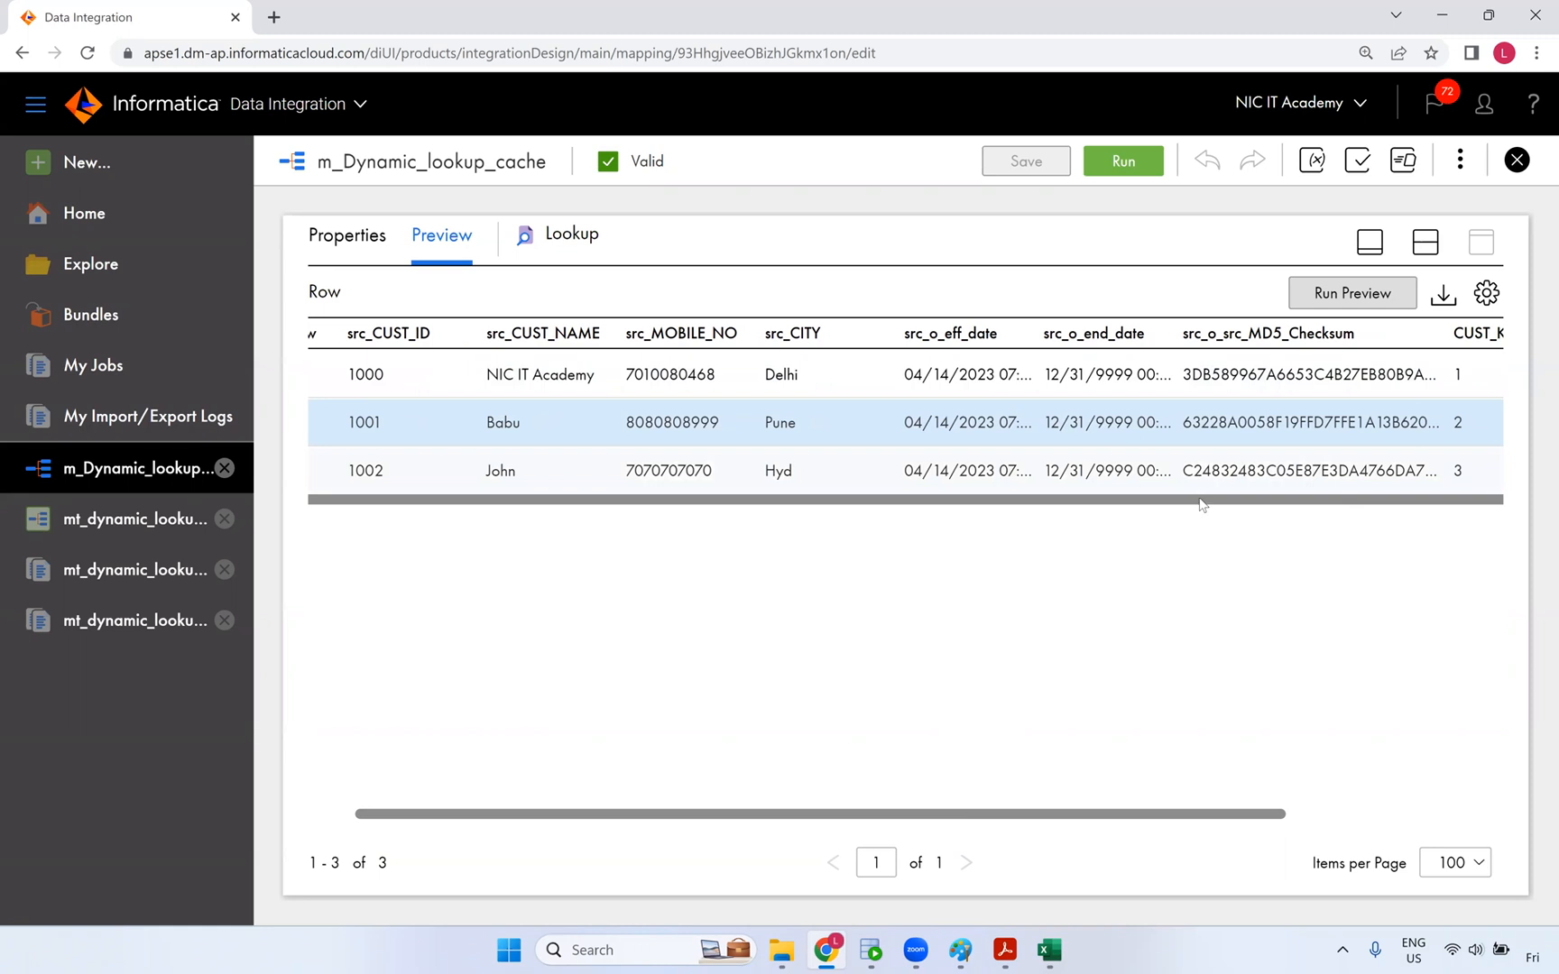
scroll(1502, 588, right, 2)
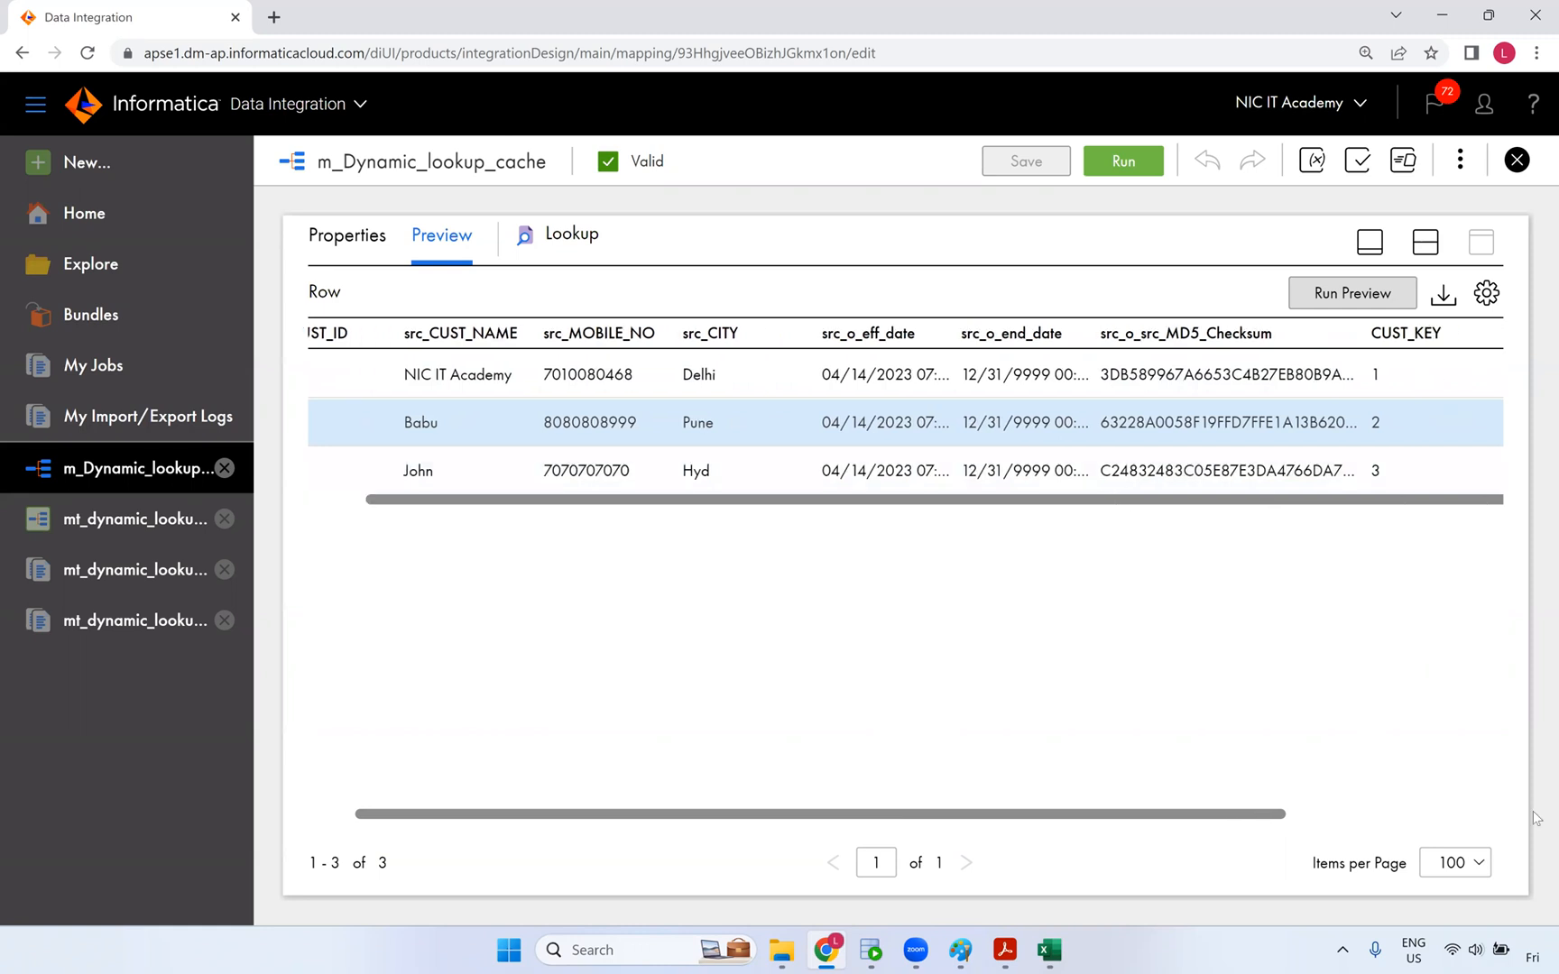
scroll(1538, 819, right, 5)
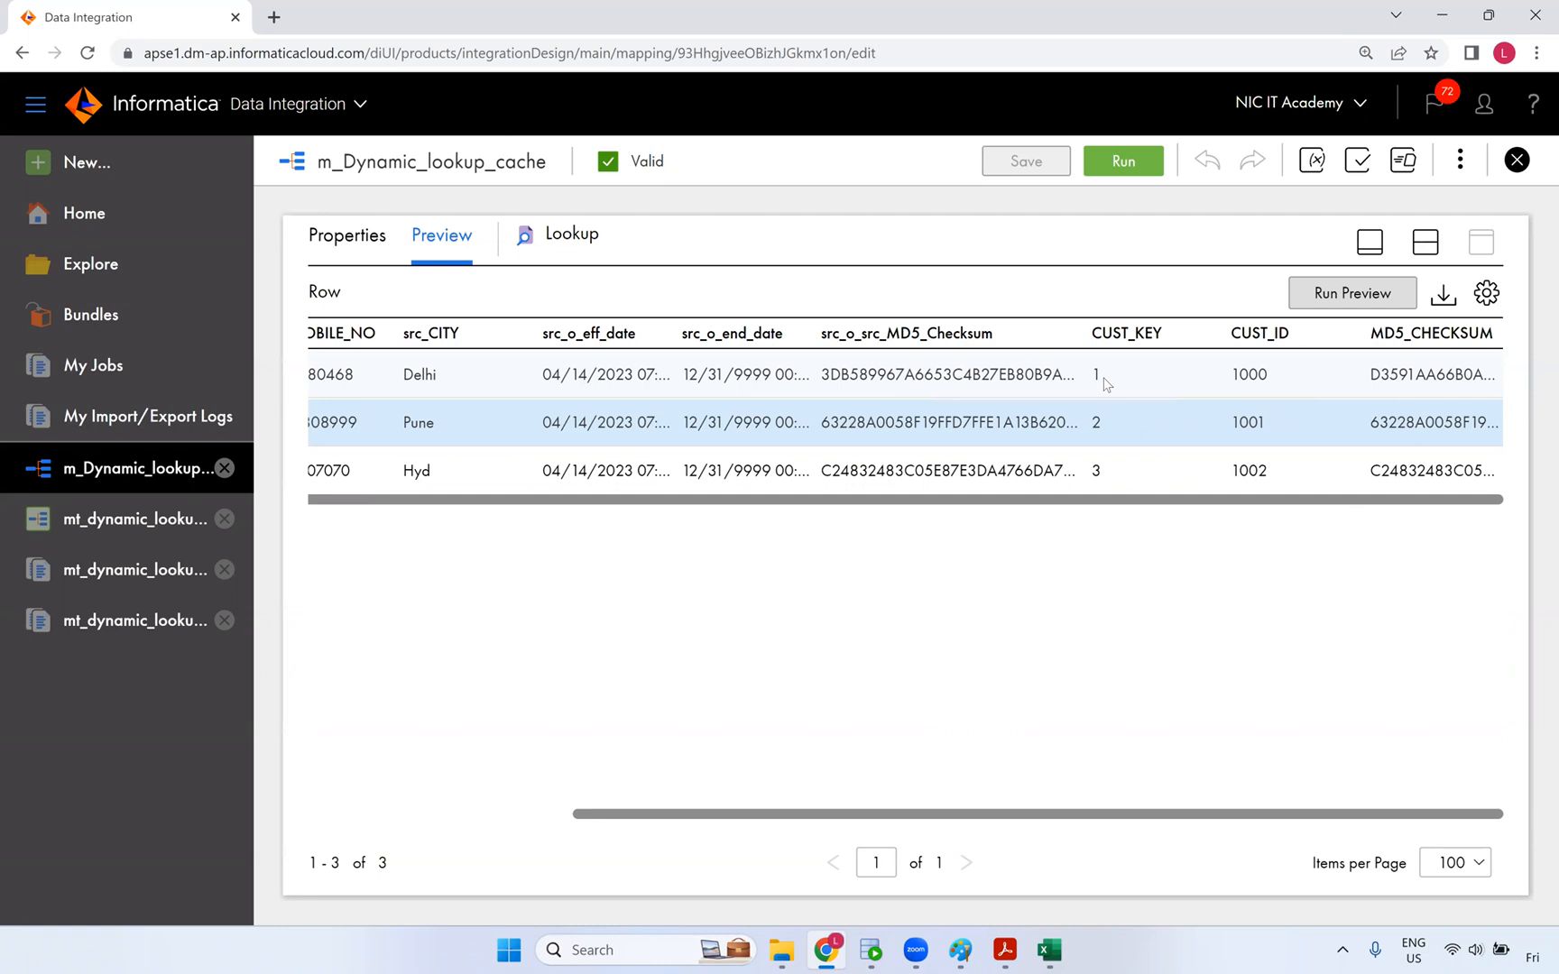
- Select the NIC IT Academy row, then restore the design canvas above the preview
drag(778, 499, 346, 387)
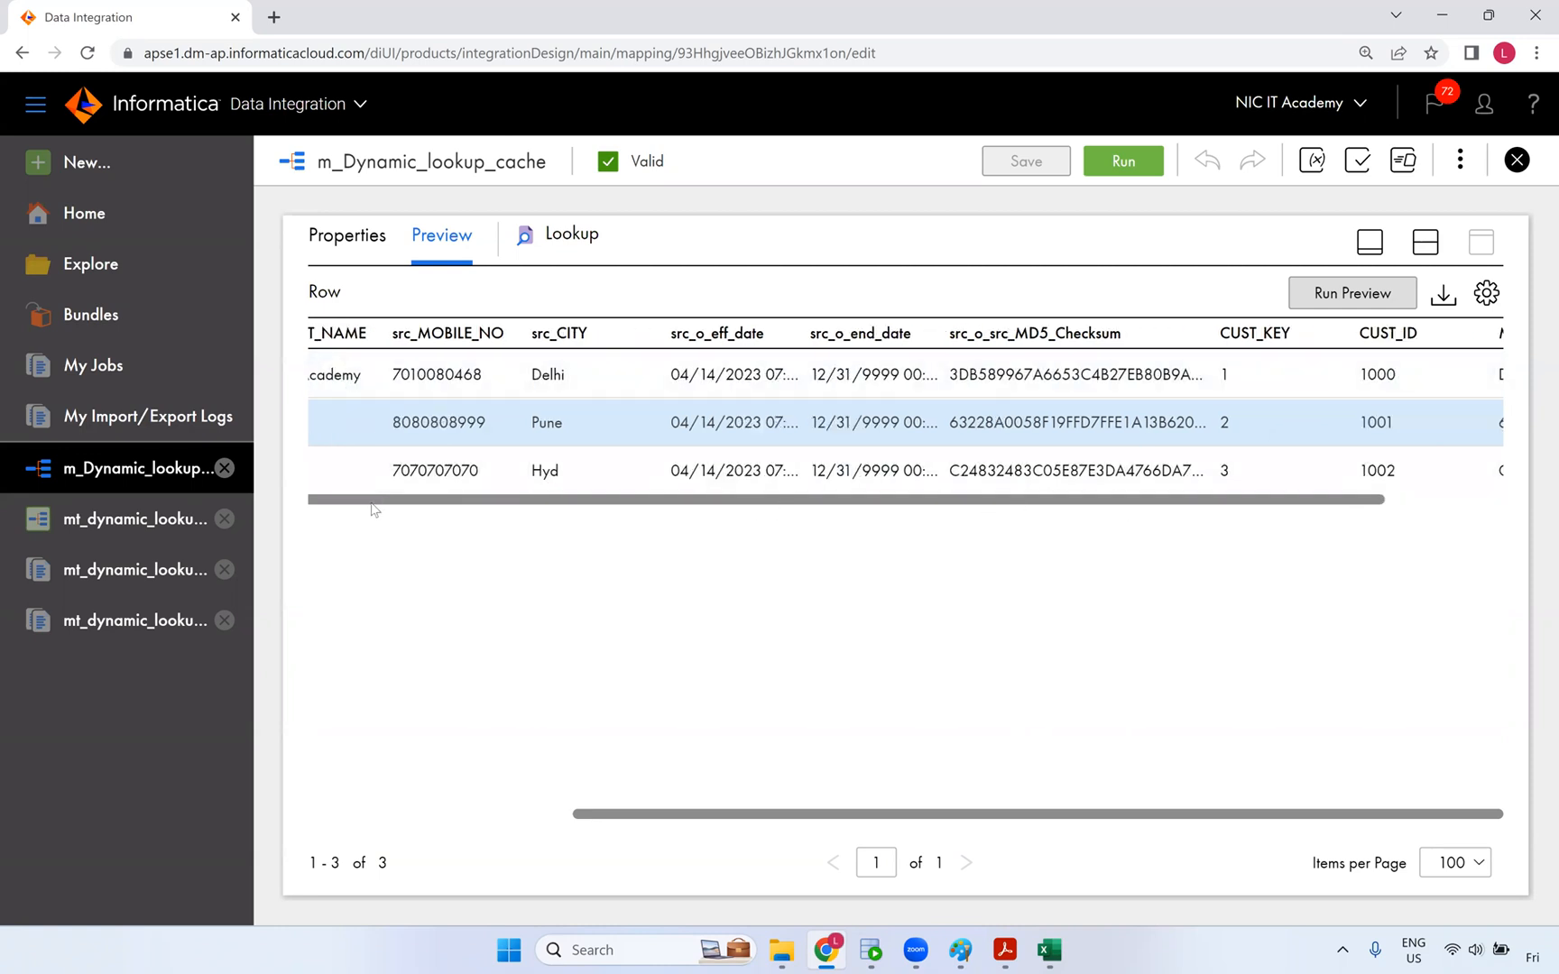
drag(717, 501, 1183, 369)
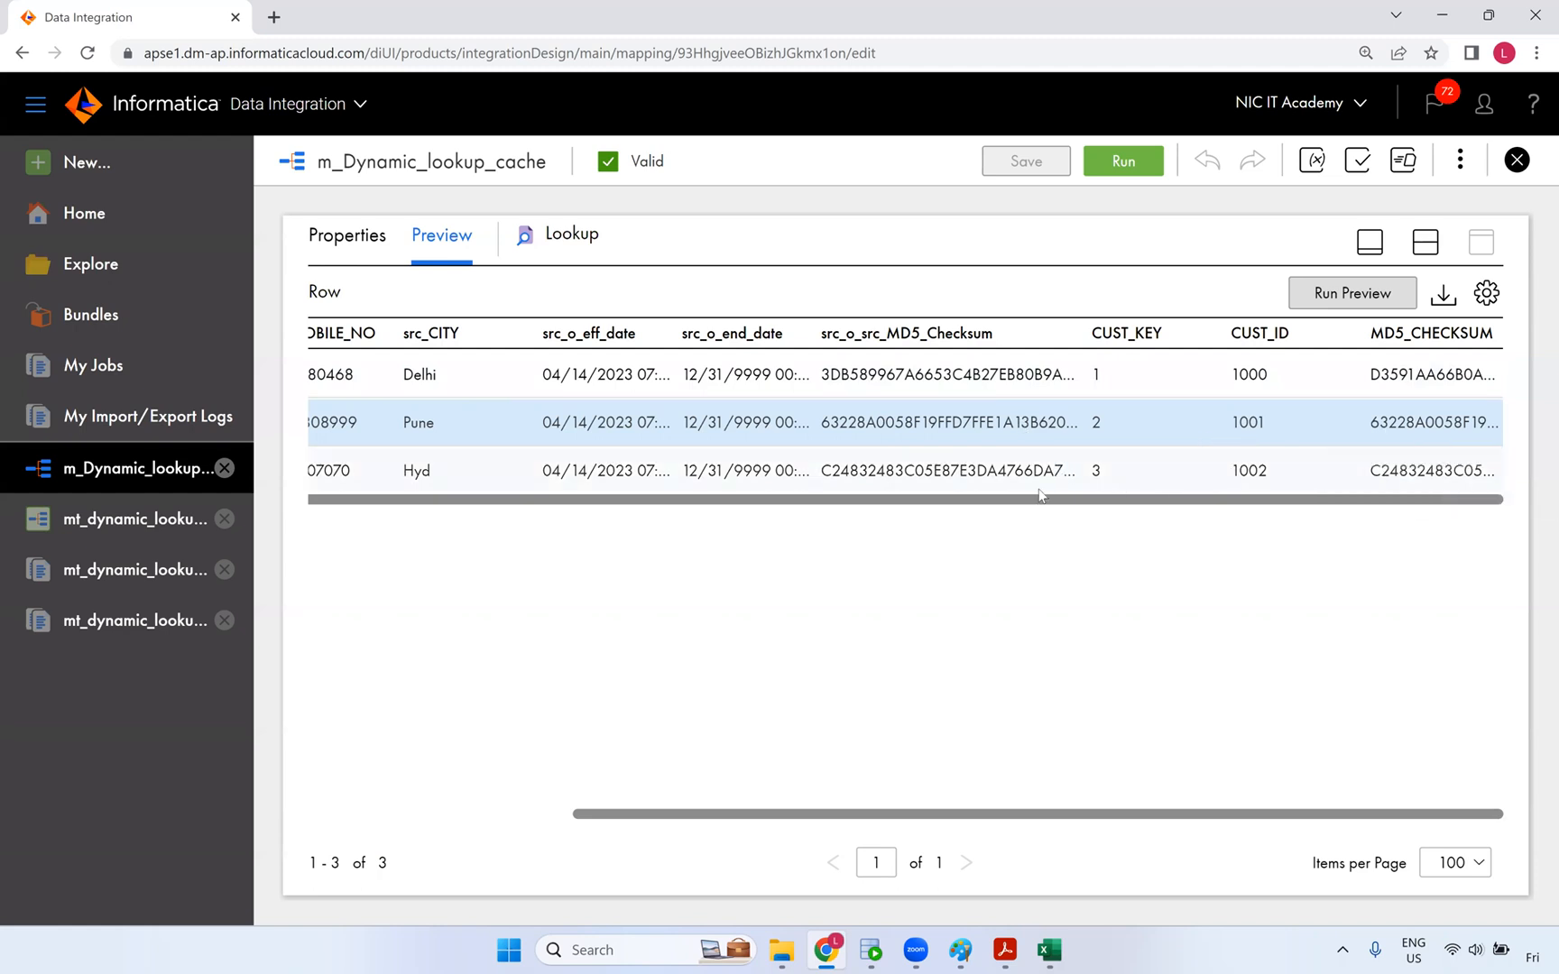
drag(723, 816, 410, 615)
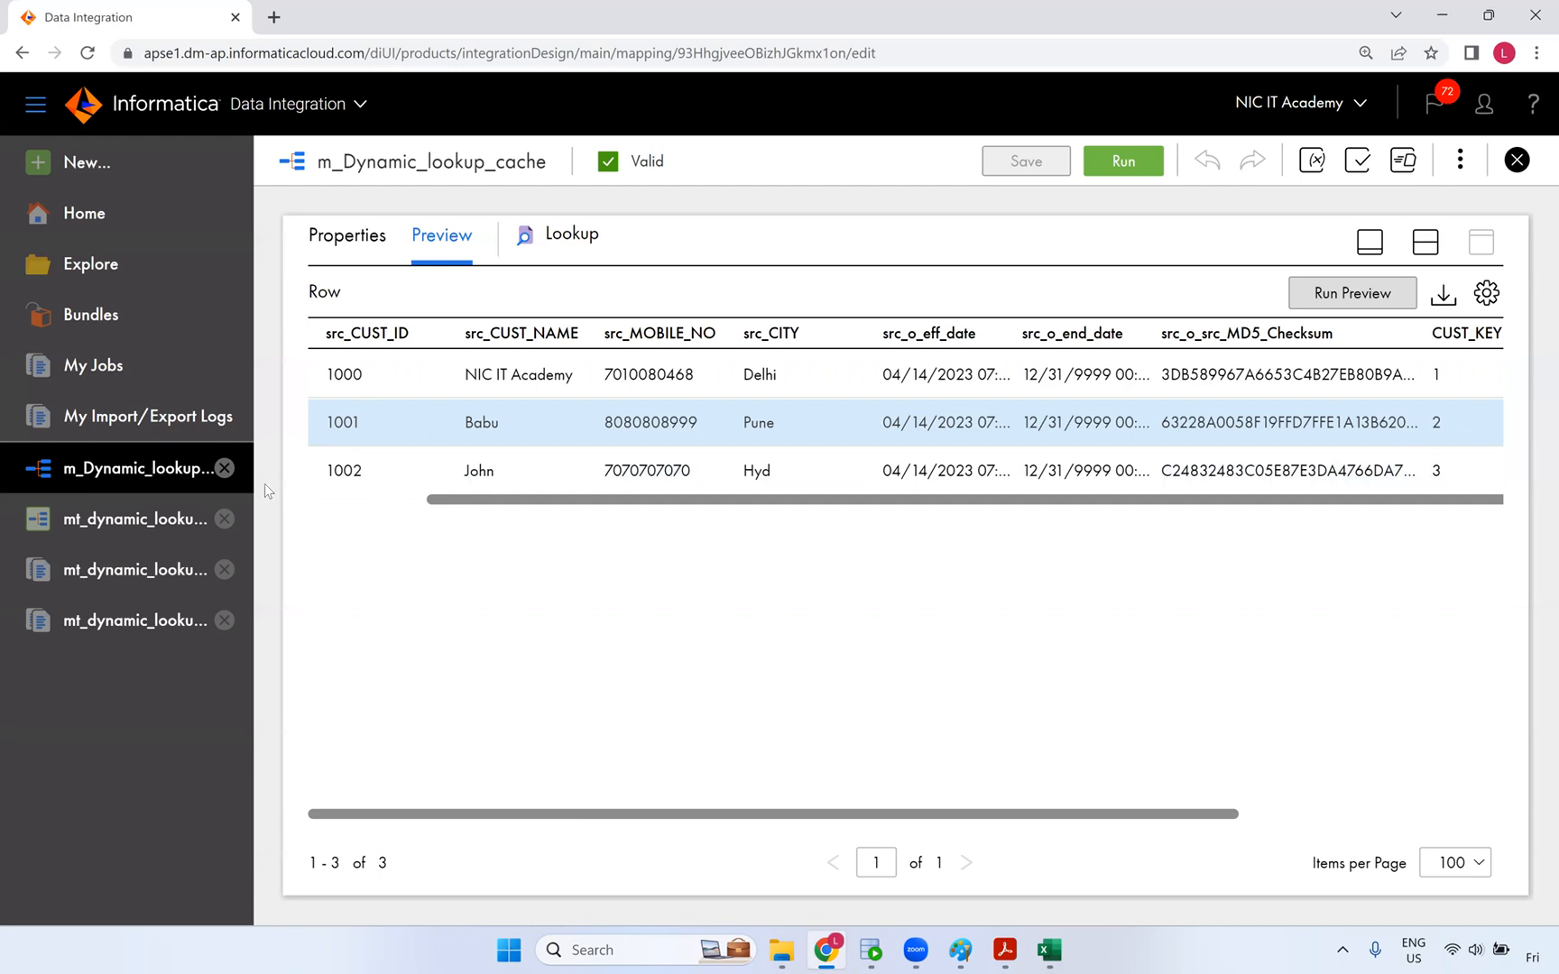
drag(265, 483, 260, 482)
click(334, 375)
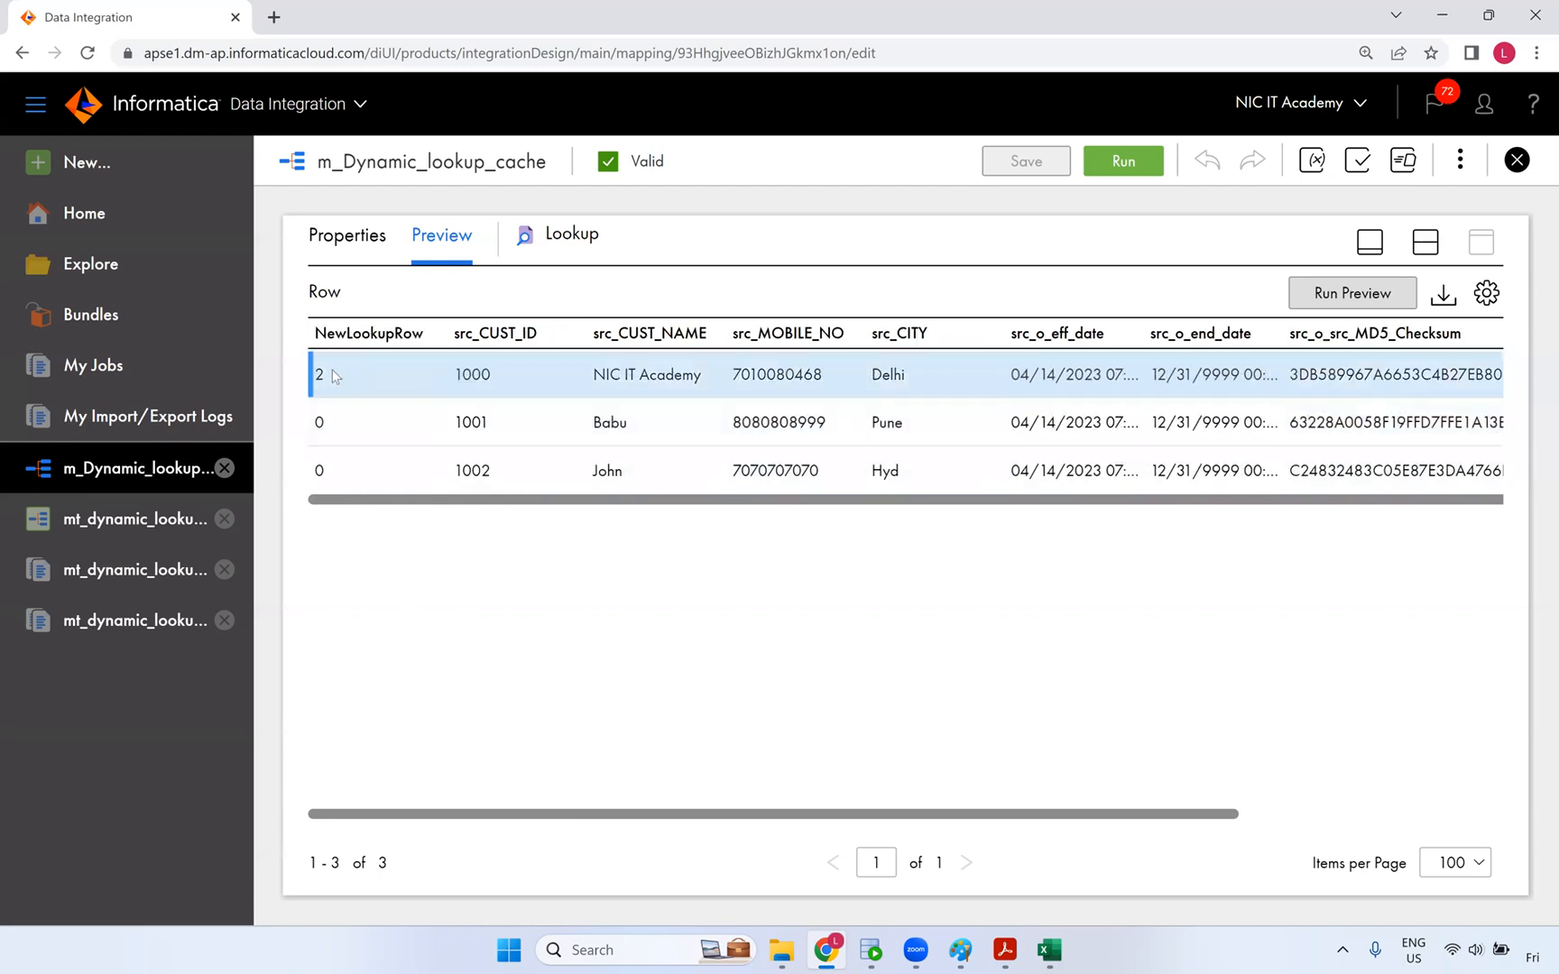
click(1425, 251)
- Run the mt_dynamic_lookup_cache task and go to the My Jobs list
click(155, 521)
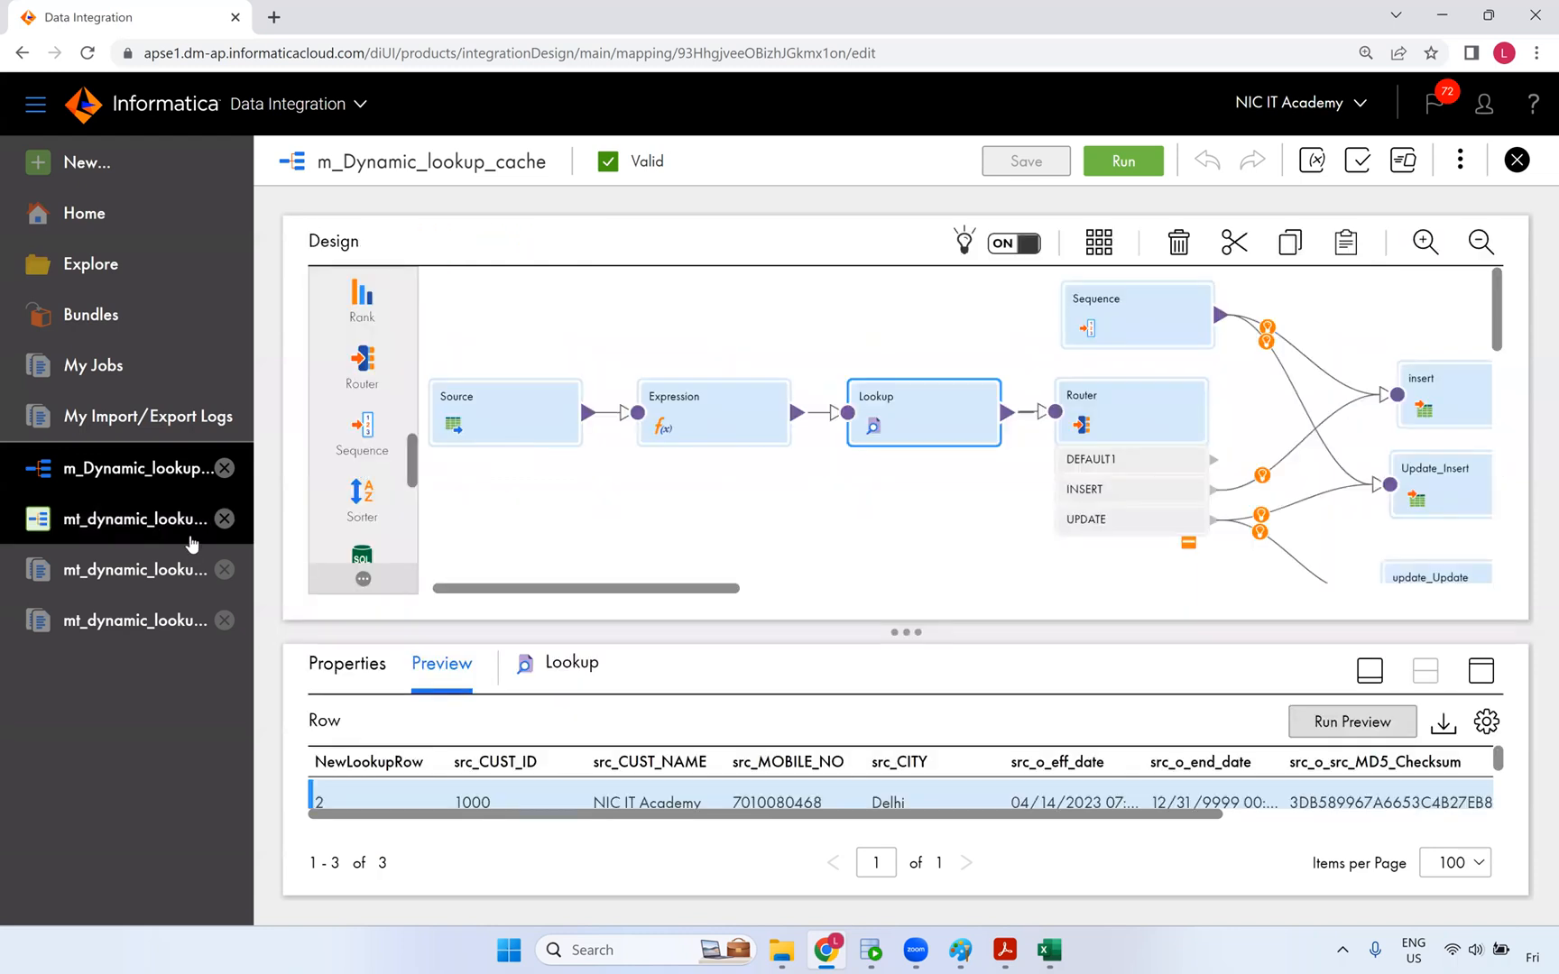
click(1434, 163)
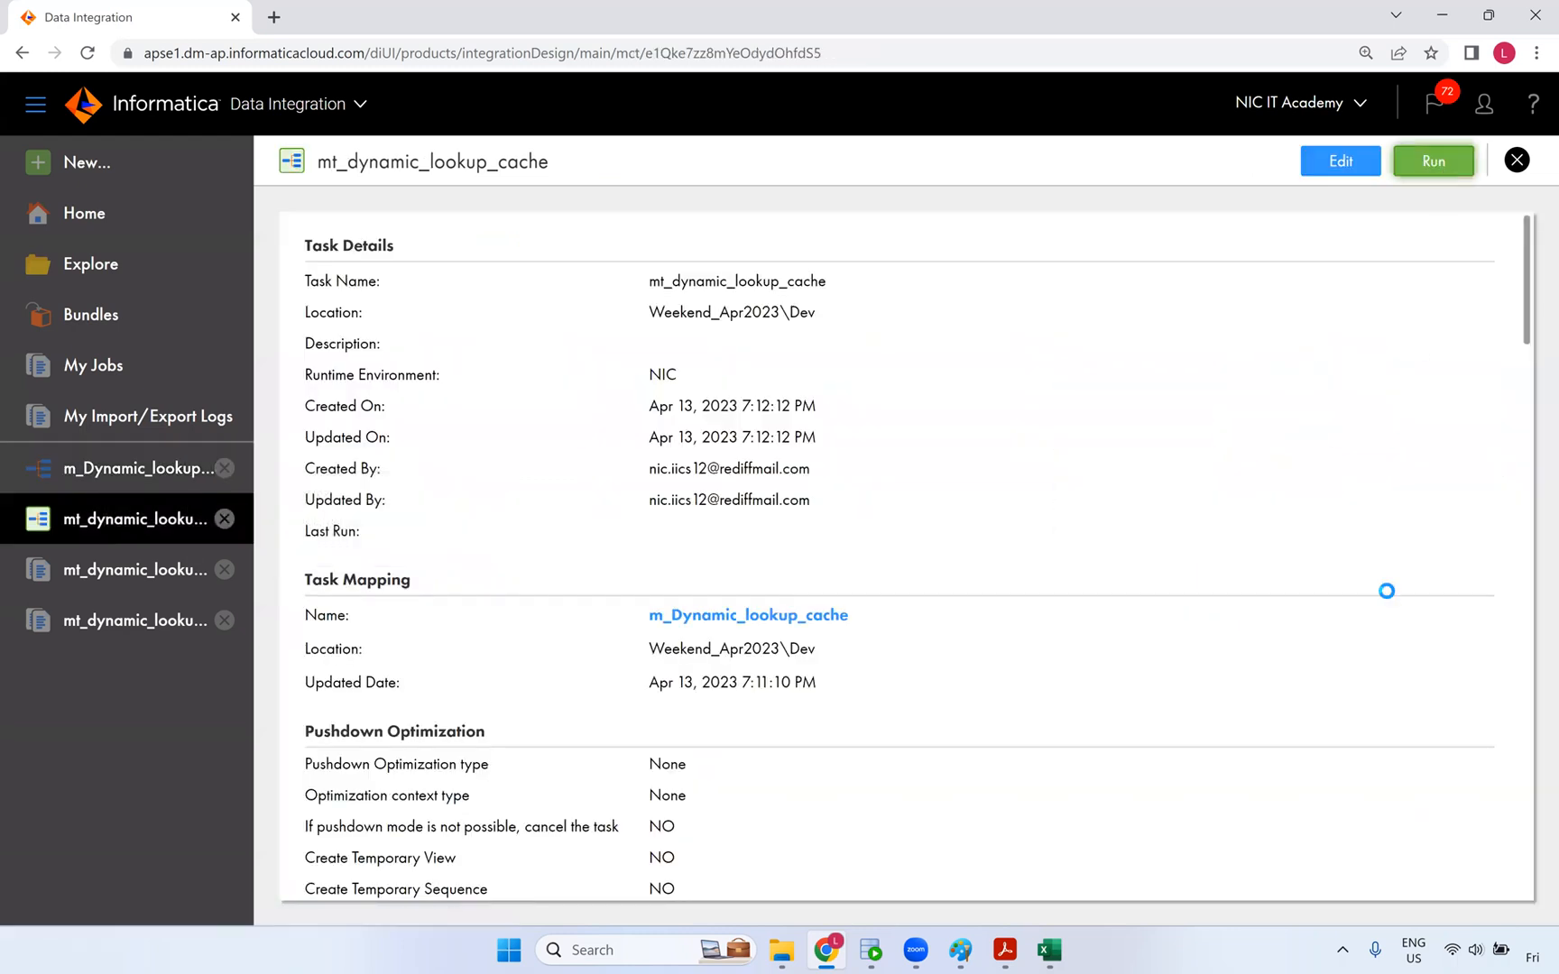
click(936, 161)
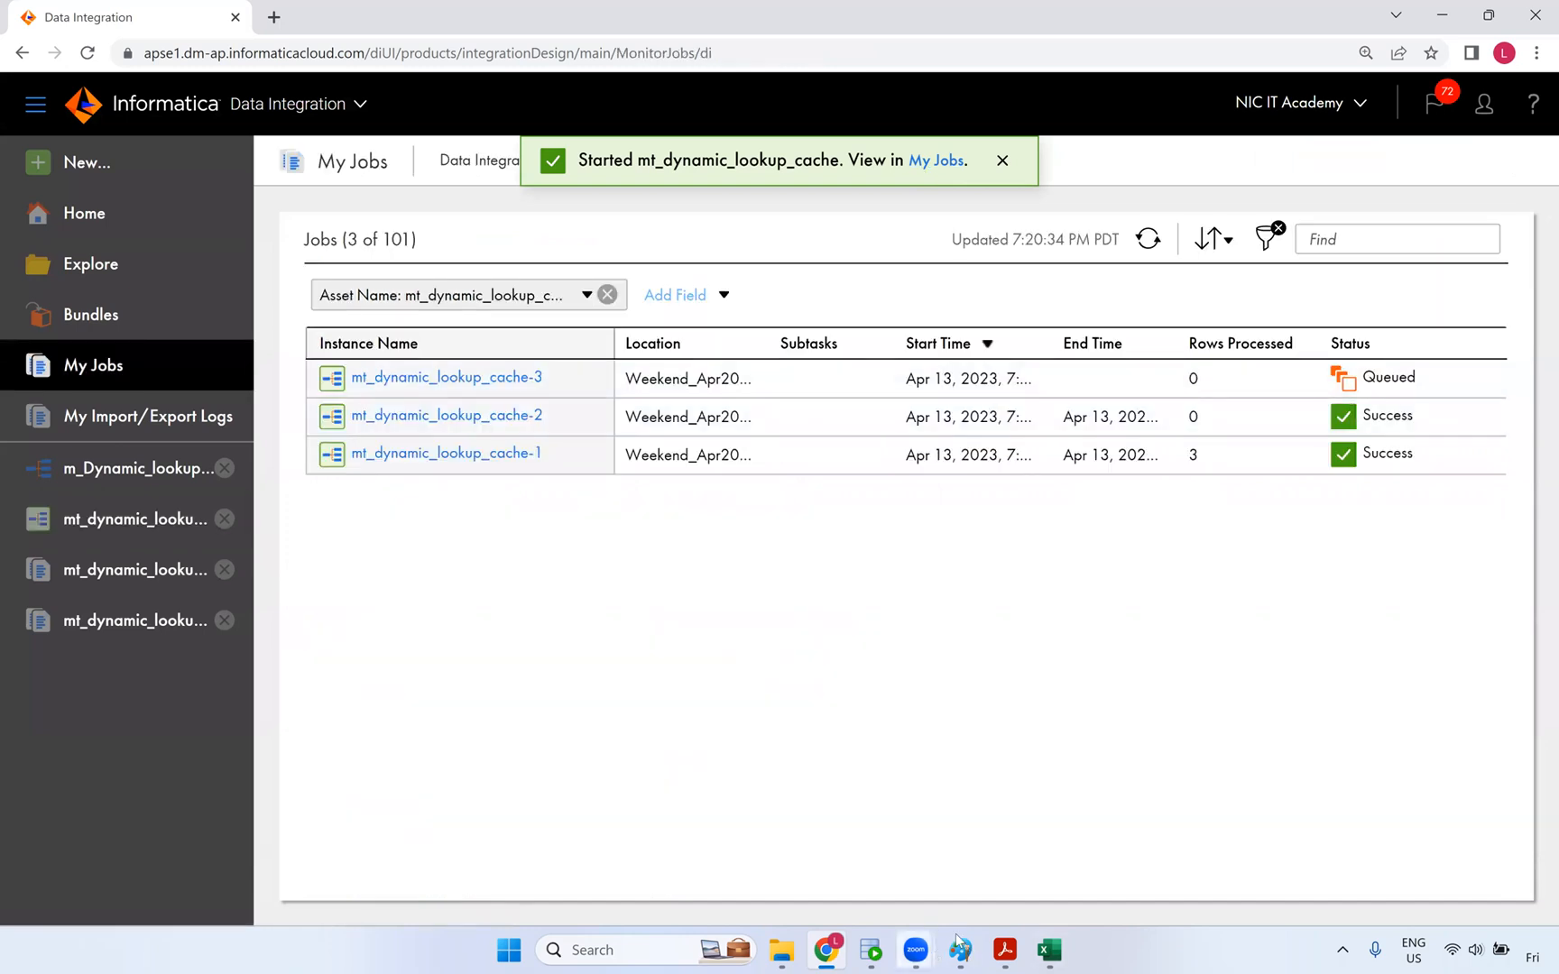
- Refresh jobs and open mt_dynamic_lookup_cache-3 results showing one update-insert and one update row
mouse_move(962, 952)
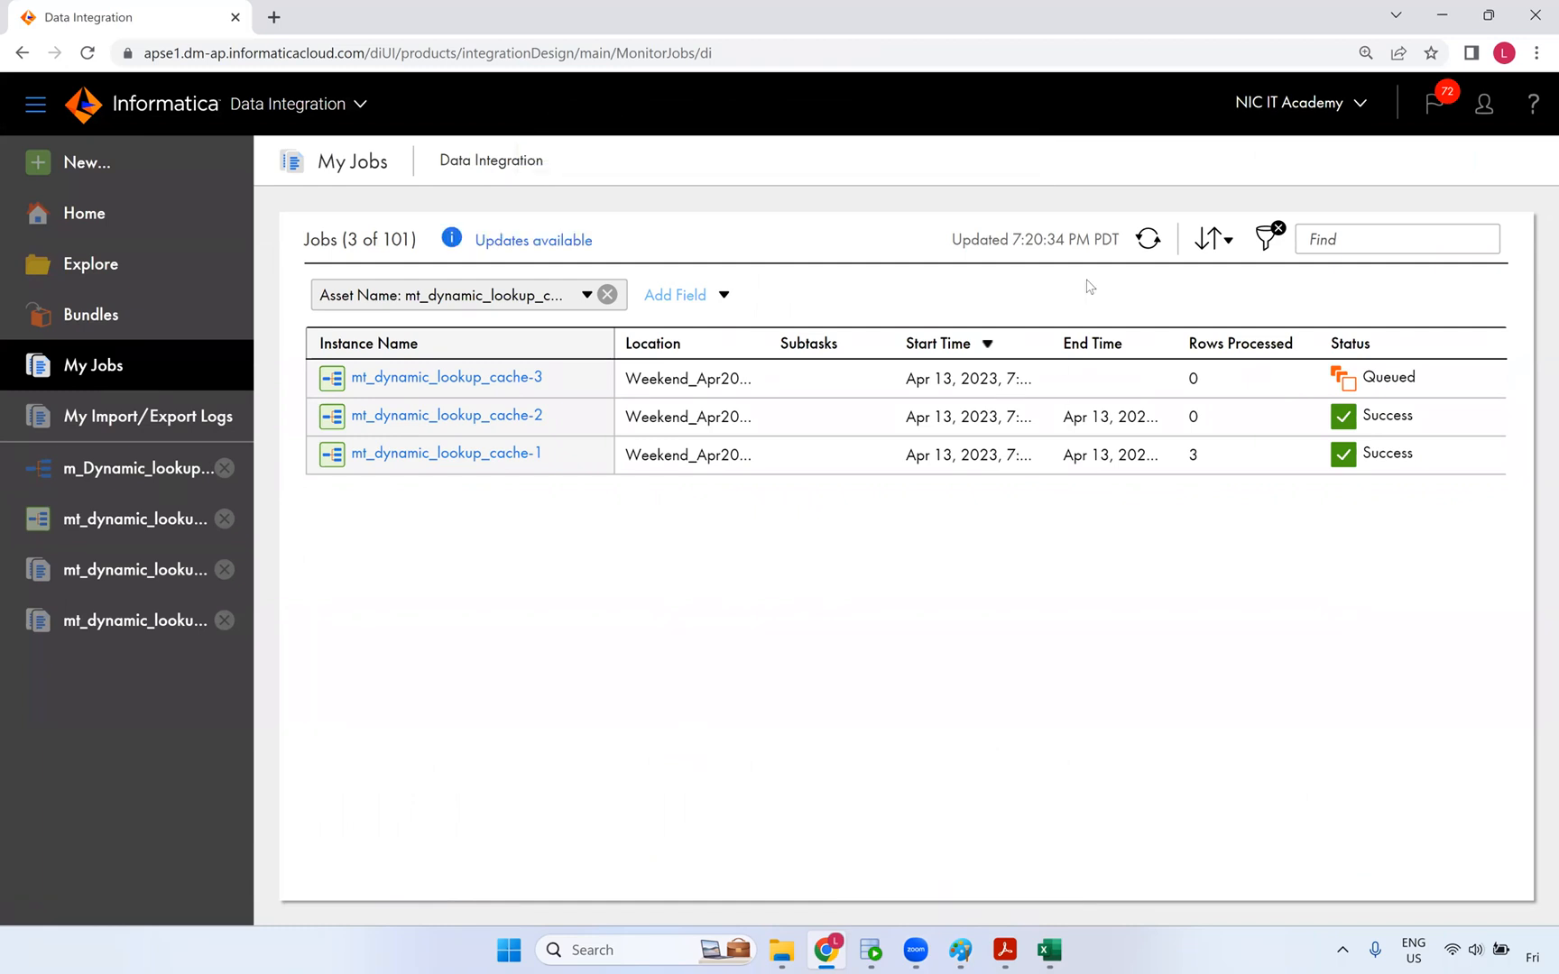
click(1154, 246)
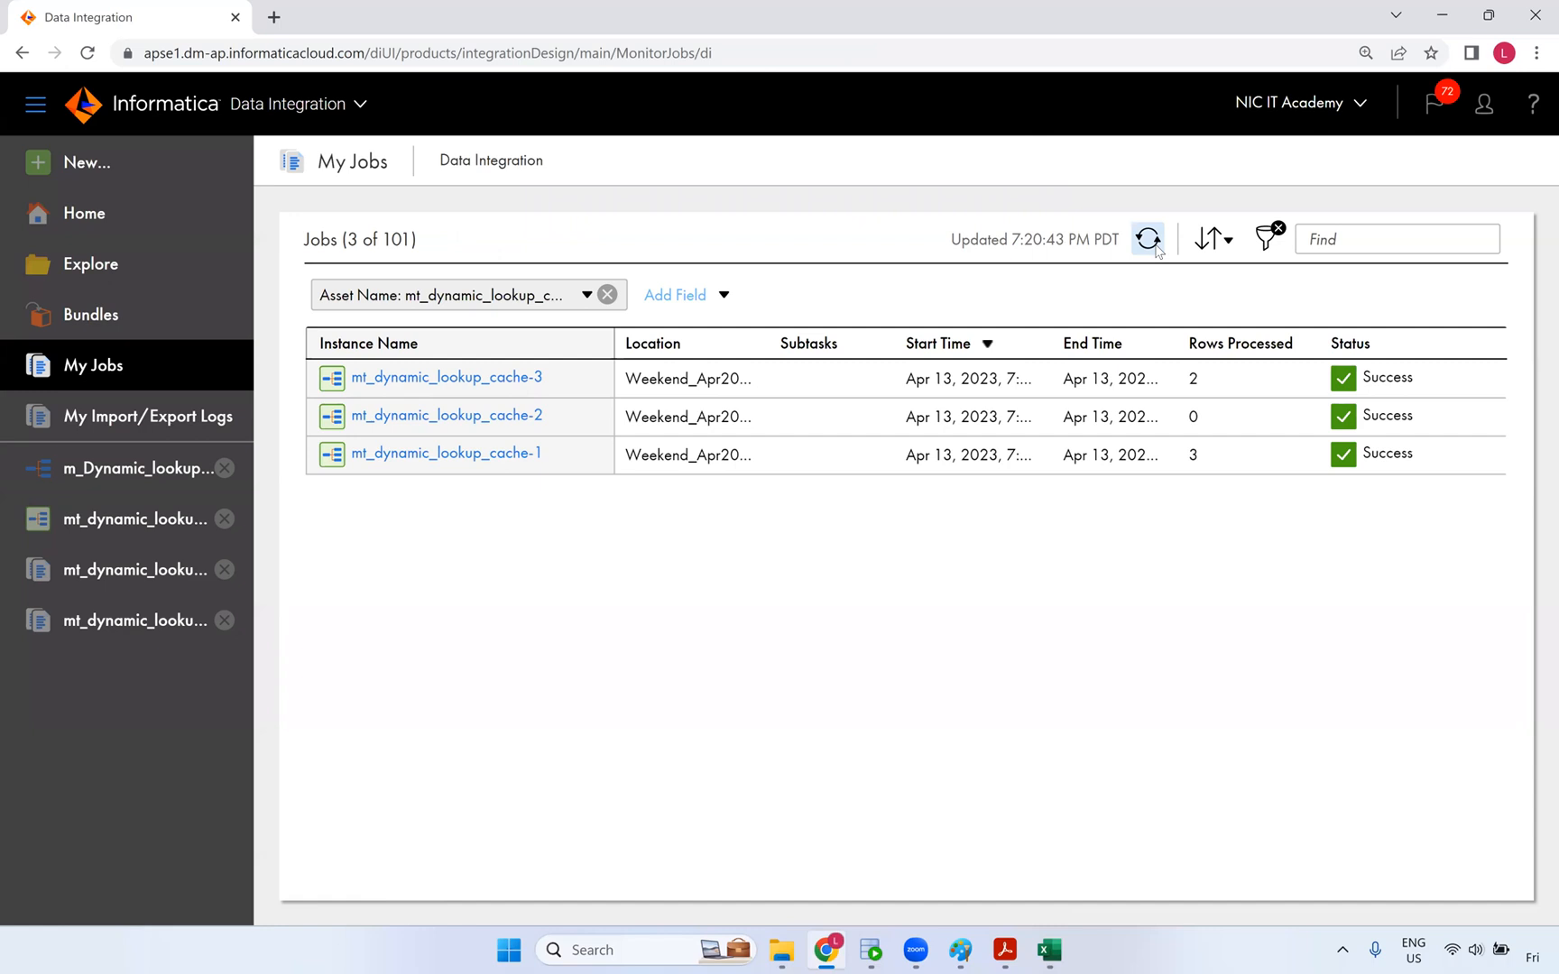
click(457, 383)
scroll(731, 668, down, 3)
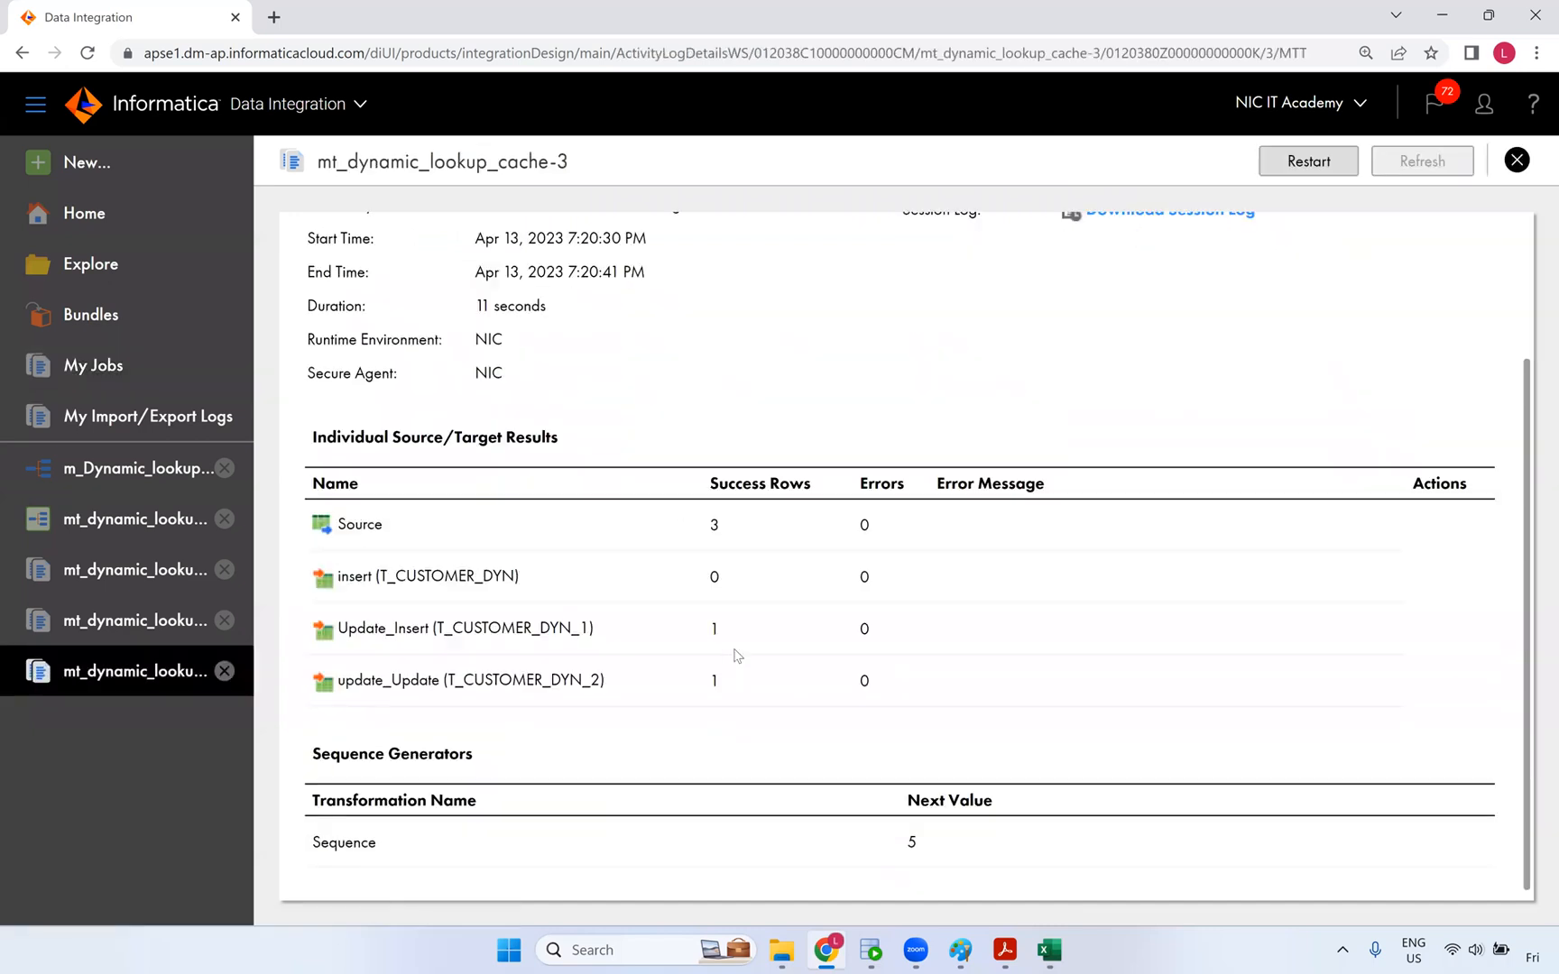
drag(733, 672, 702, 679)
click(870, 950)
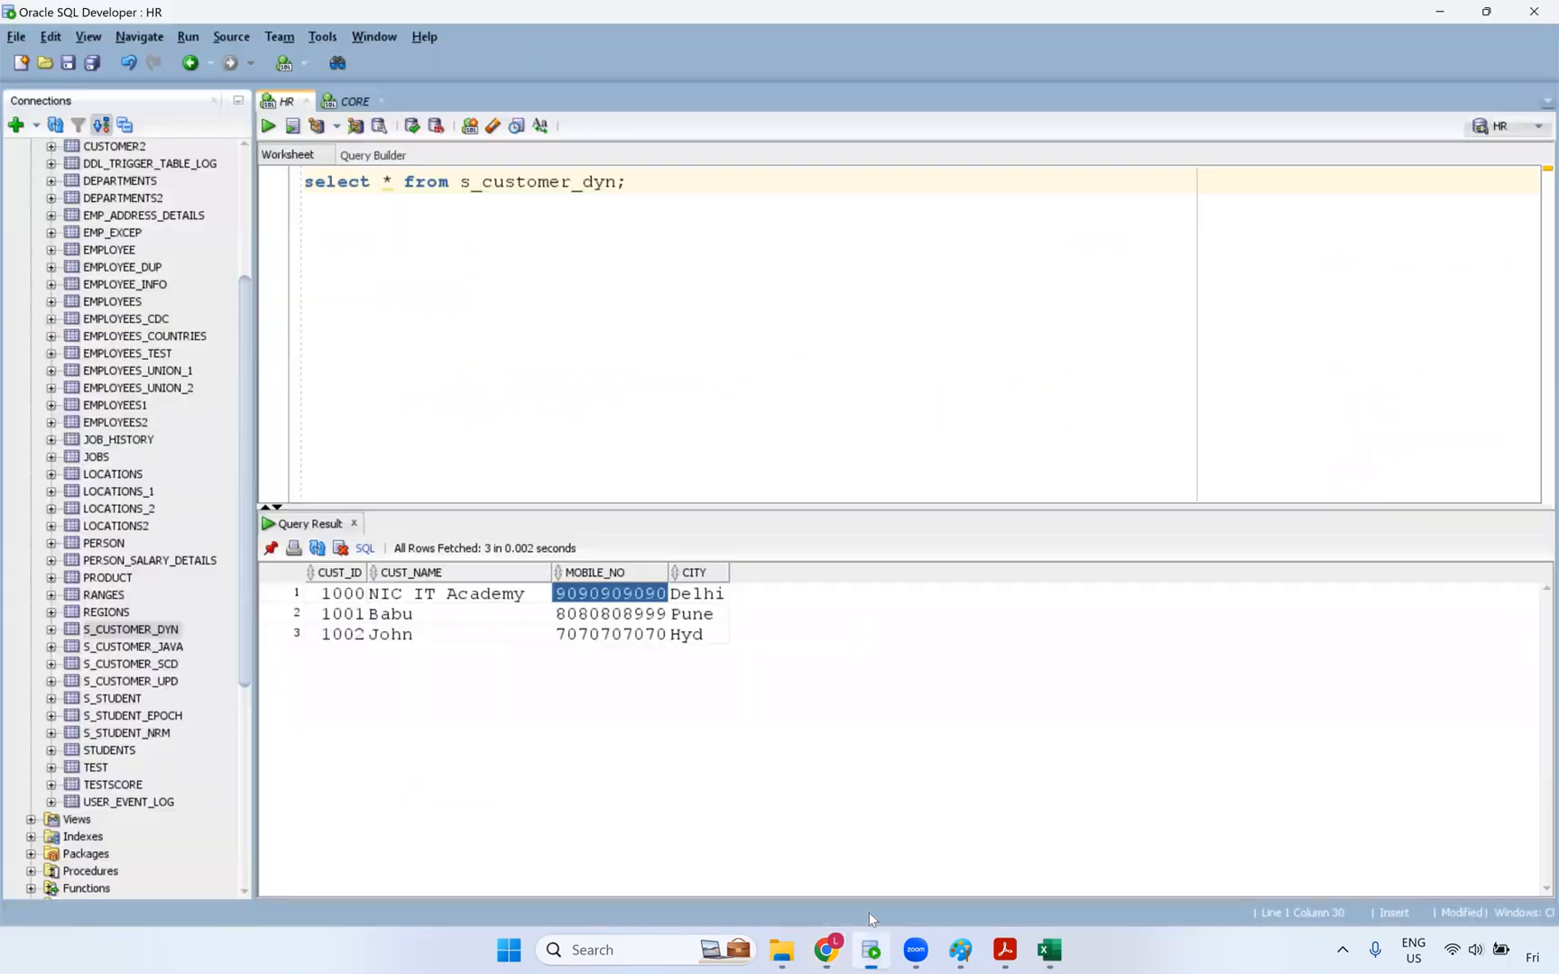
- Re-run the t_customer_dyn query in the CORE worksheet and widen CUST_NAME and MOBILE_NO
click(353, 101)
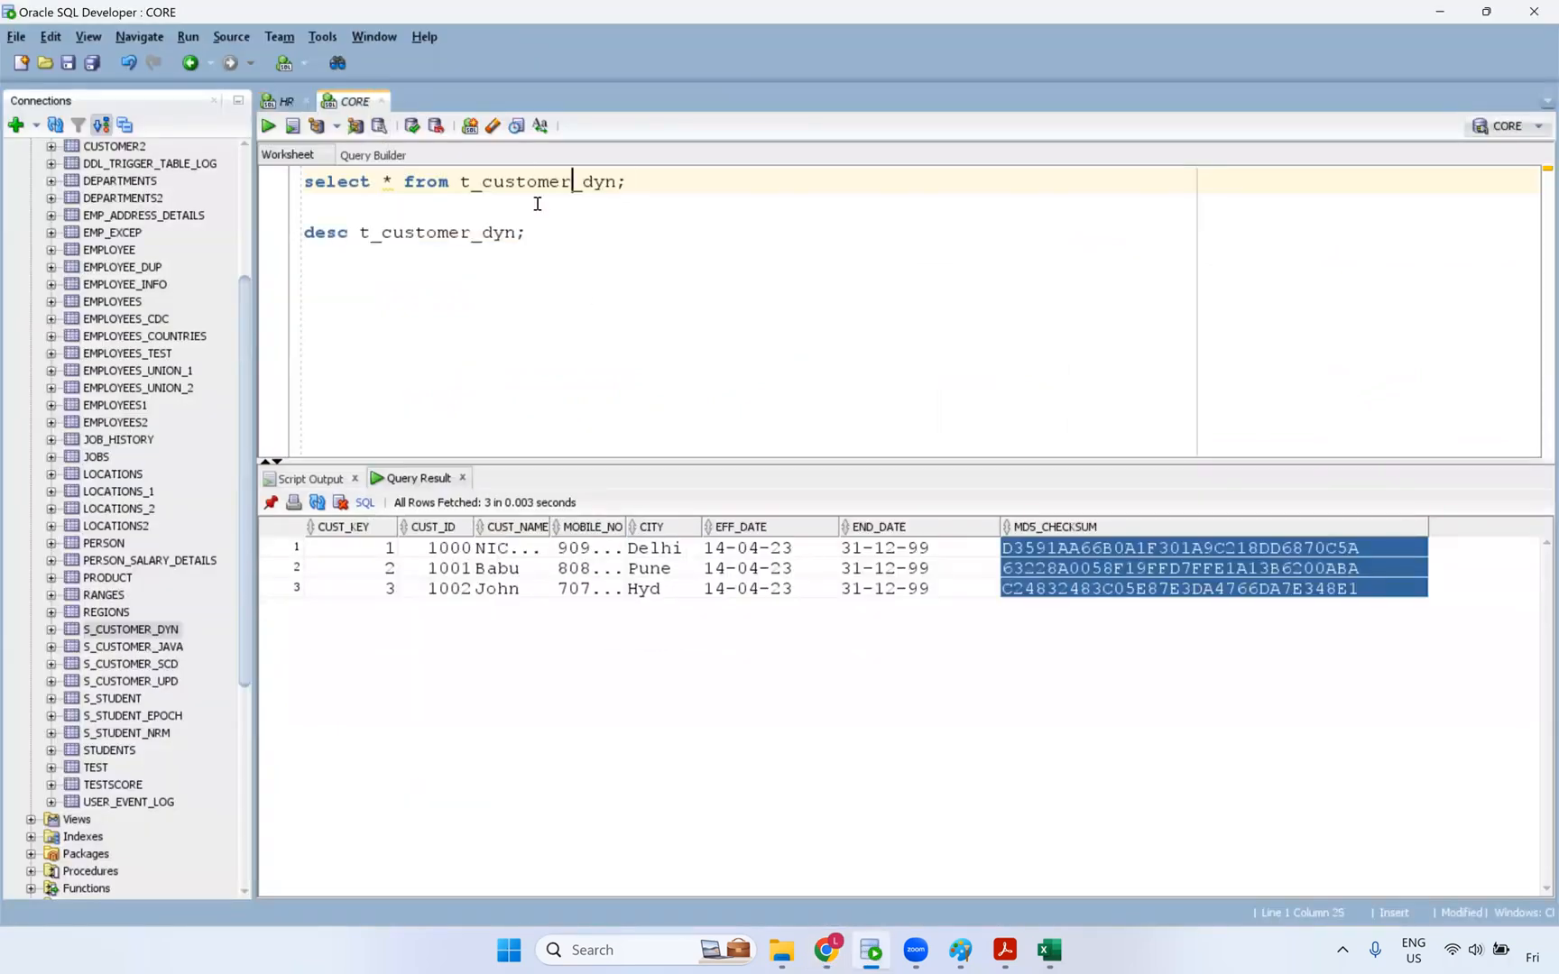
key(ctrl+Return)
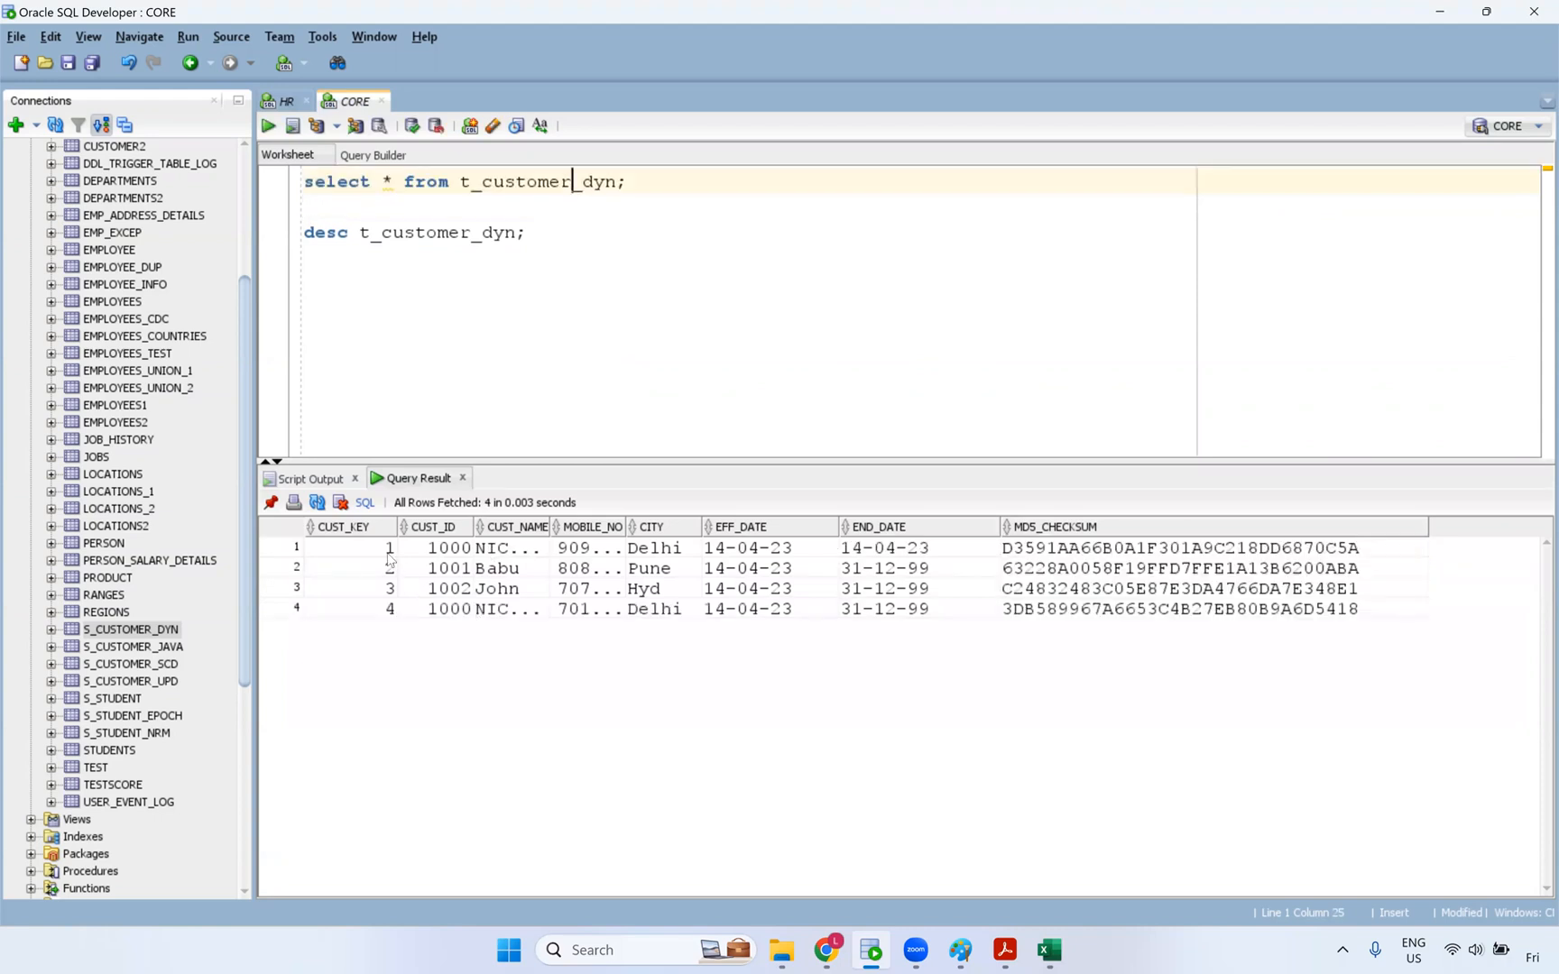
drag(389, 550, 654, 588)
drag(548, 526, 672, 521)
click(620, 549)
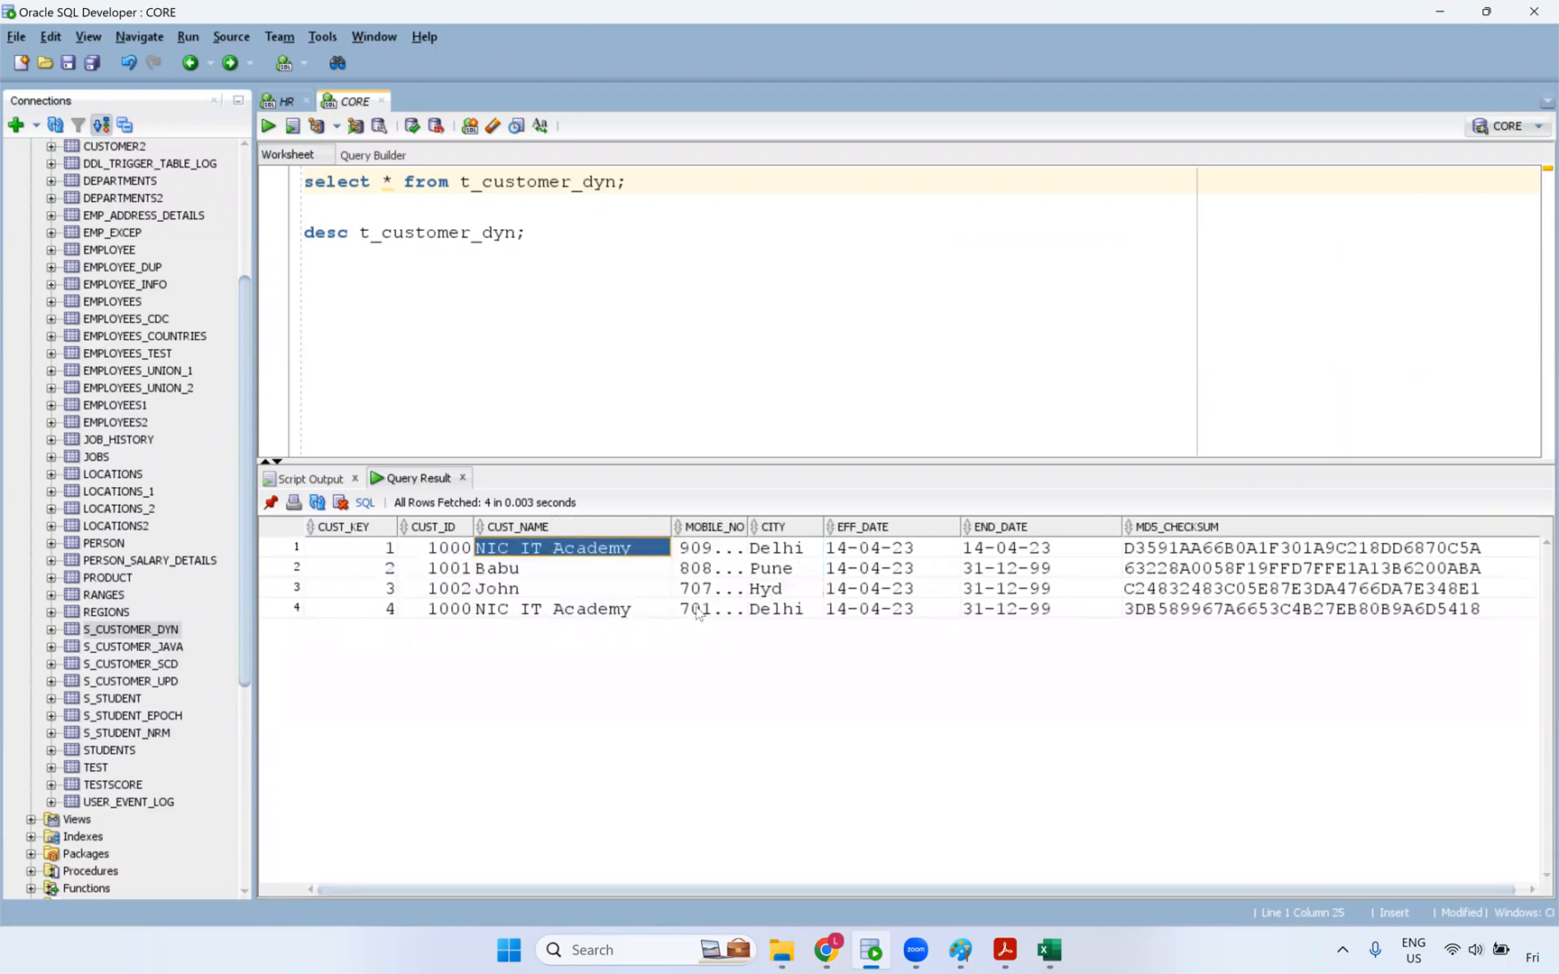
mouse_move(800, 527)
mouse_down()
mouse_move(856, 525)
mouse_move(802, 527)
mouse_up()
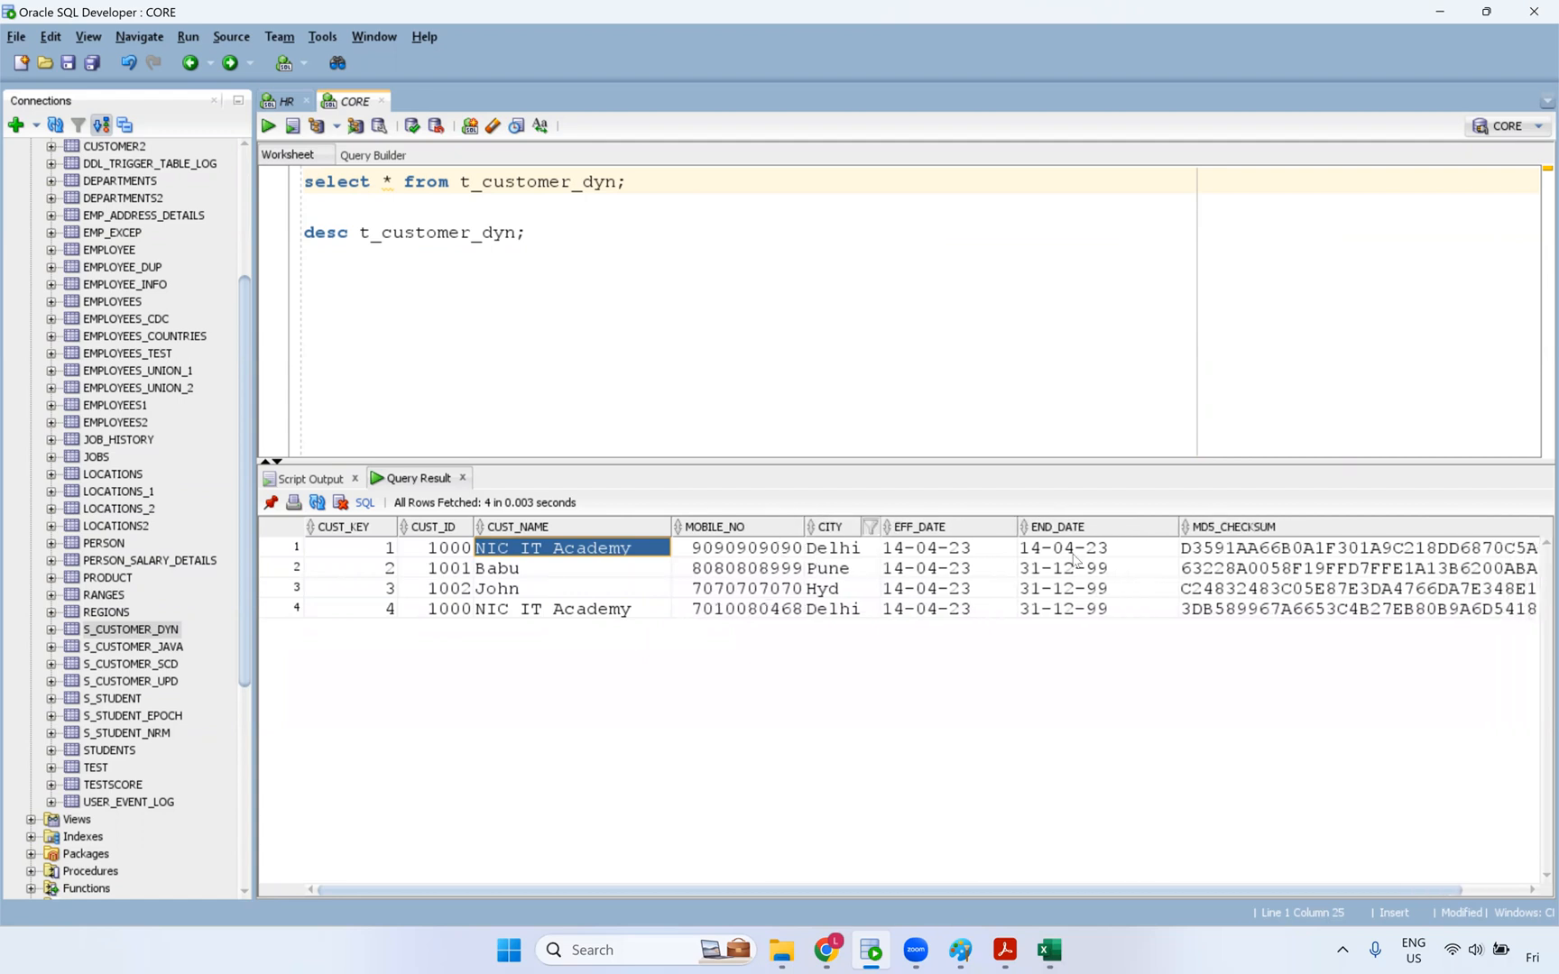
key(Right)
- Compare row 1's END_DATE 14-04-23 with new row 4's EFF_DATE, then reopen m_Dynamic_lookup_cache
click(1110, 552)
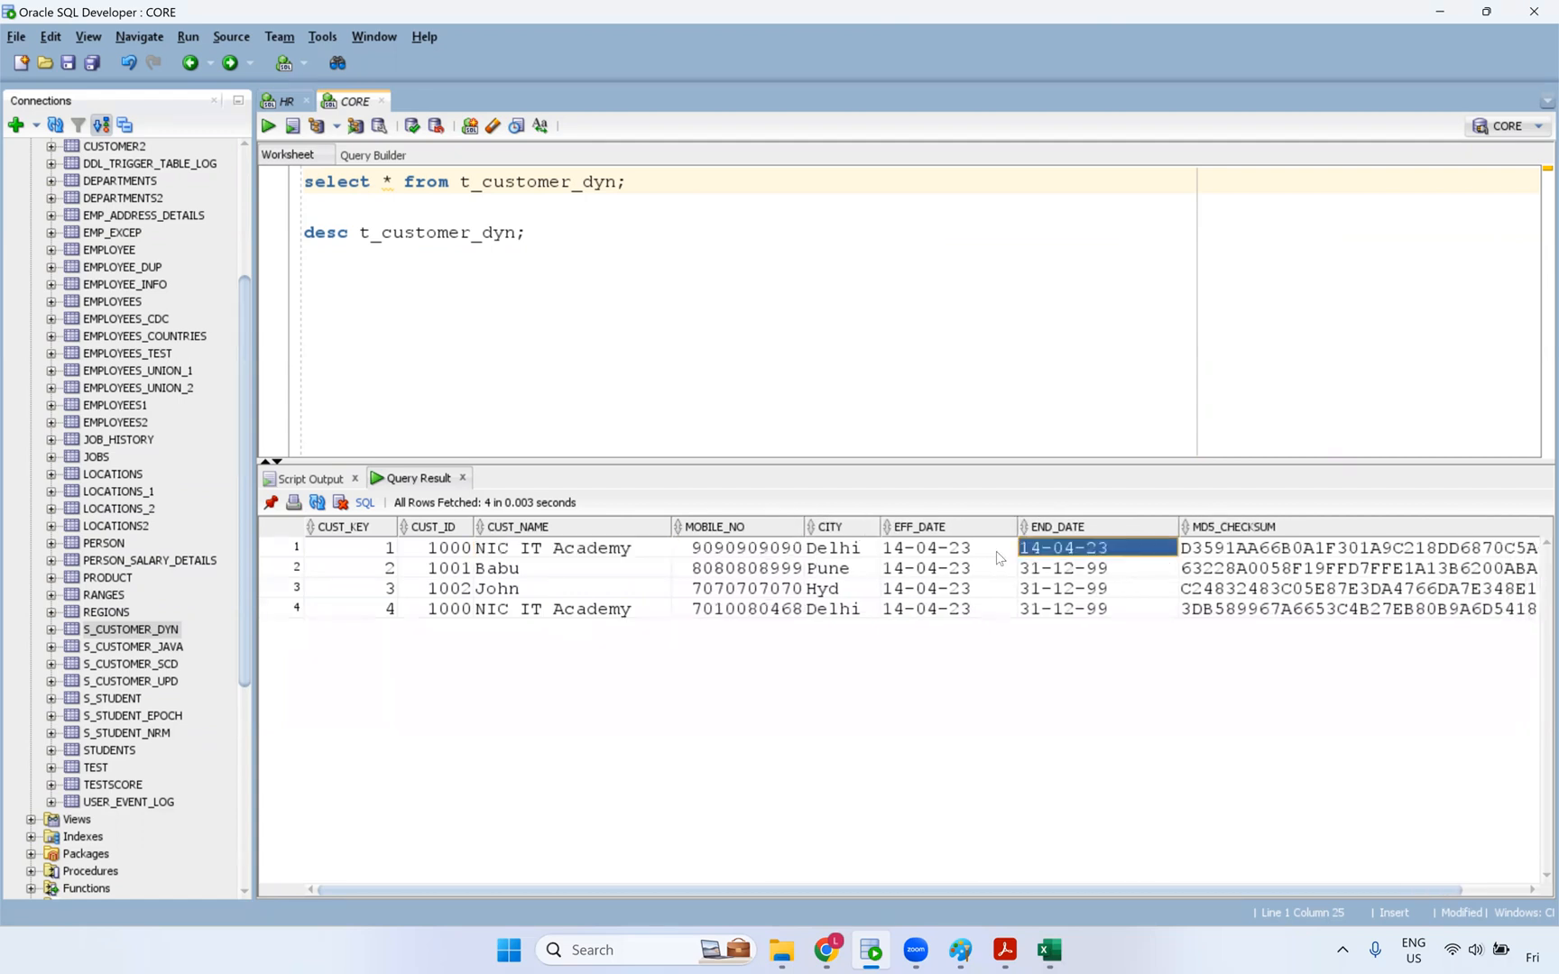
mouse_move(1079, 552)
mouse_down()
mouse_move(1002, 552)
mouse_move(1085, 556)
mouse_up()
click(1079, 556)
click(1084, 556)
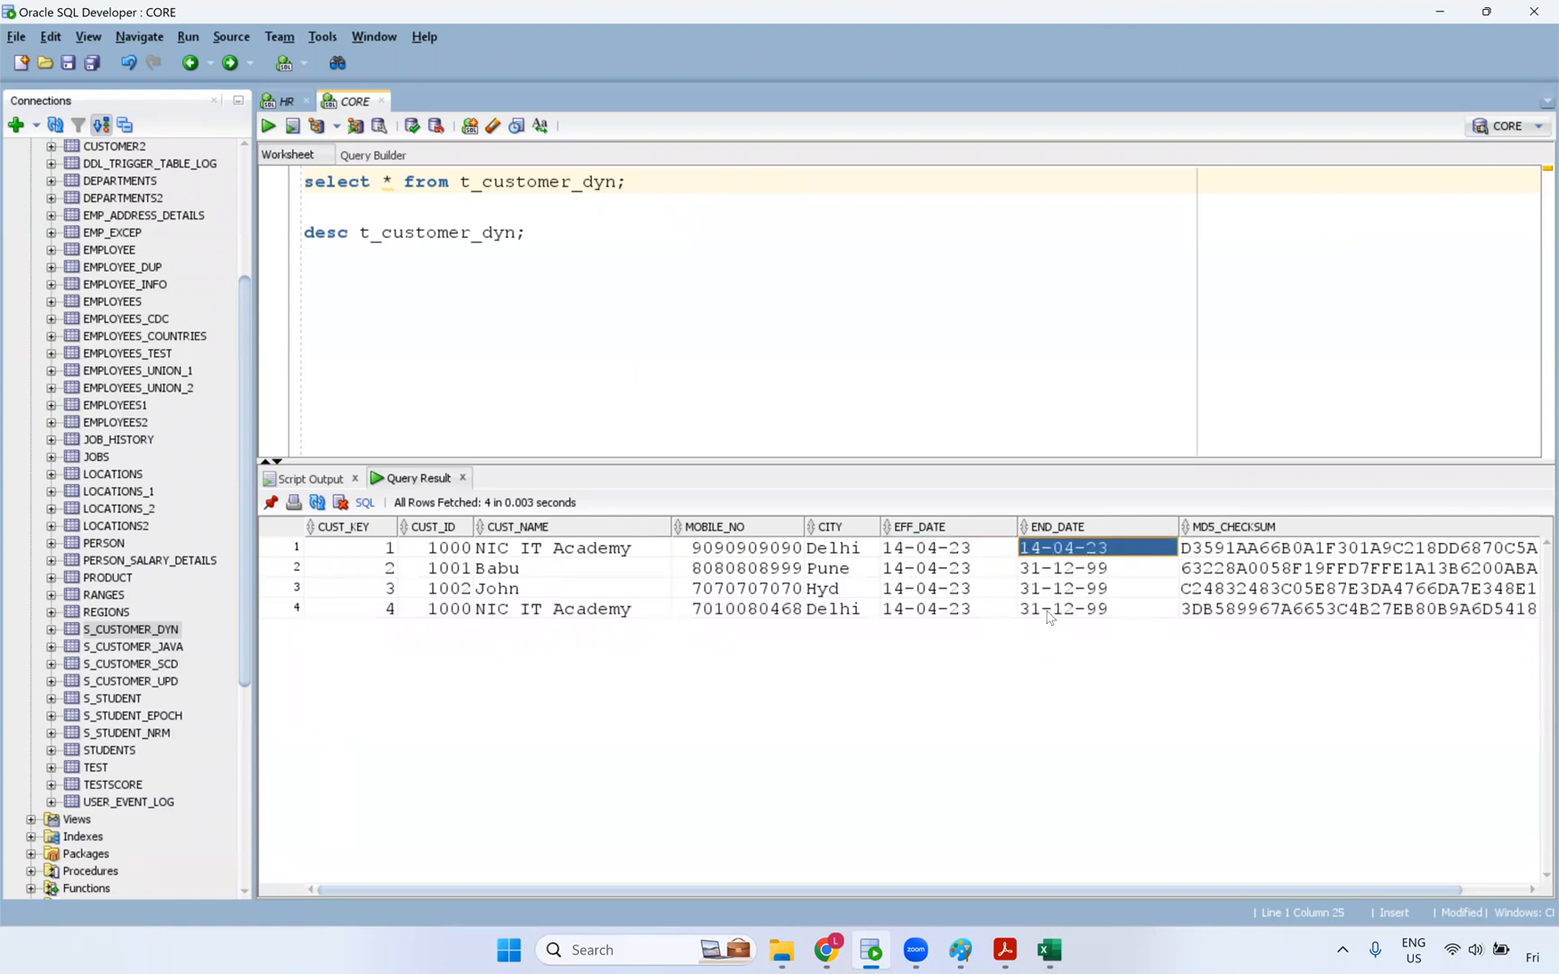
click(982, 615)
drag(1233, 614, 1233, 541)
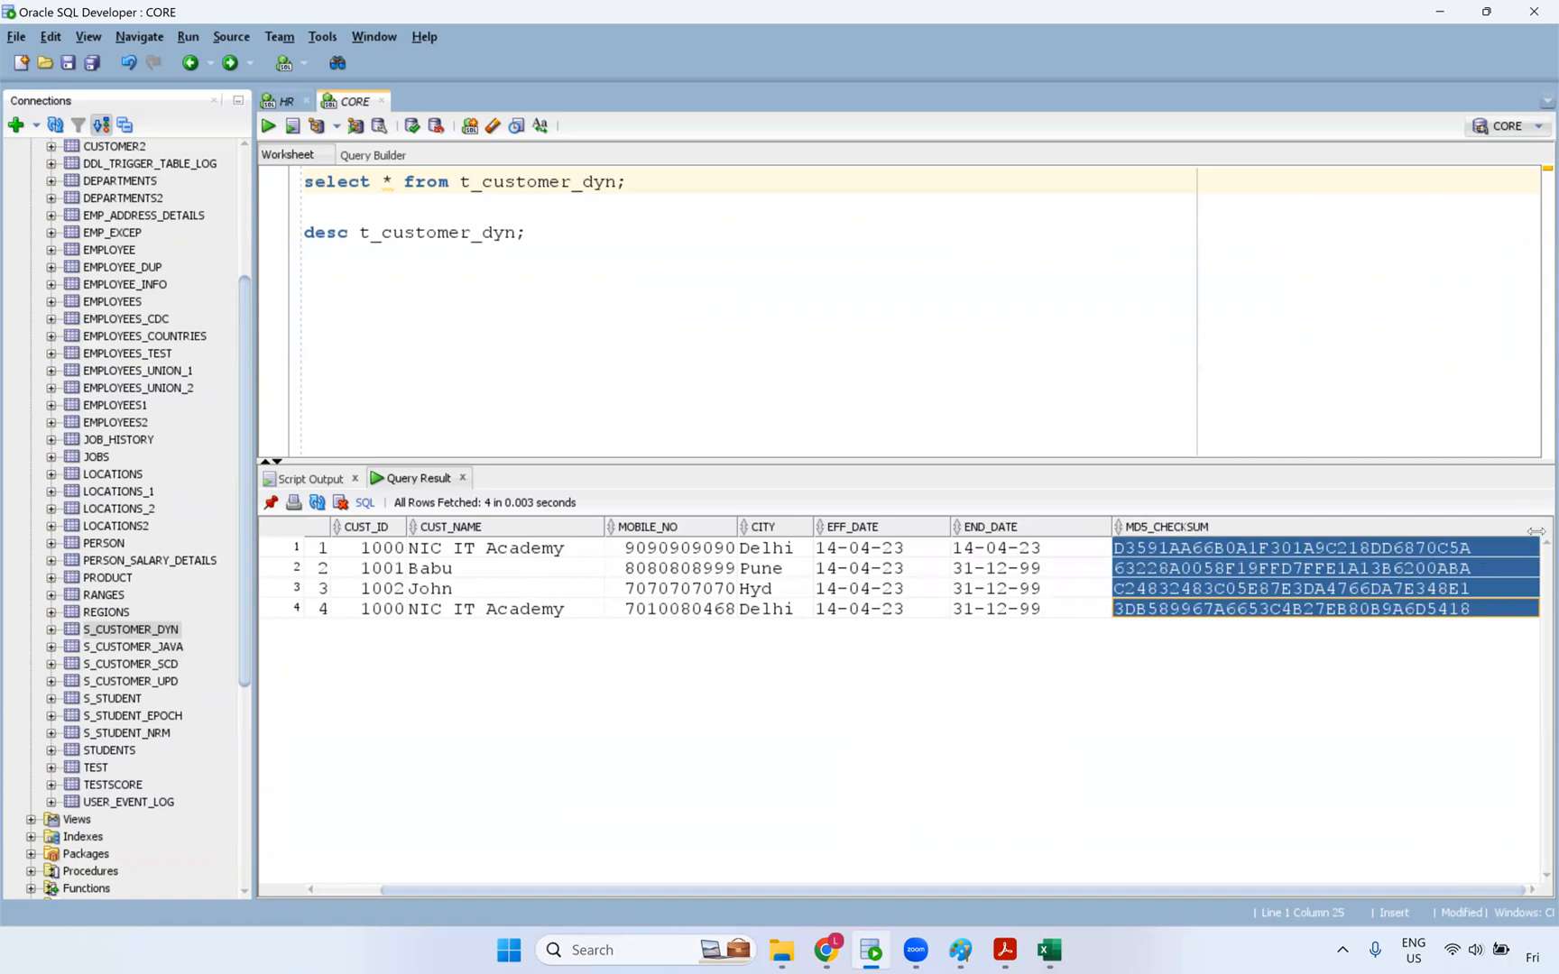
drag(1522, 535, 1455, 536)
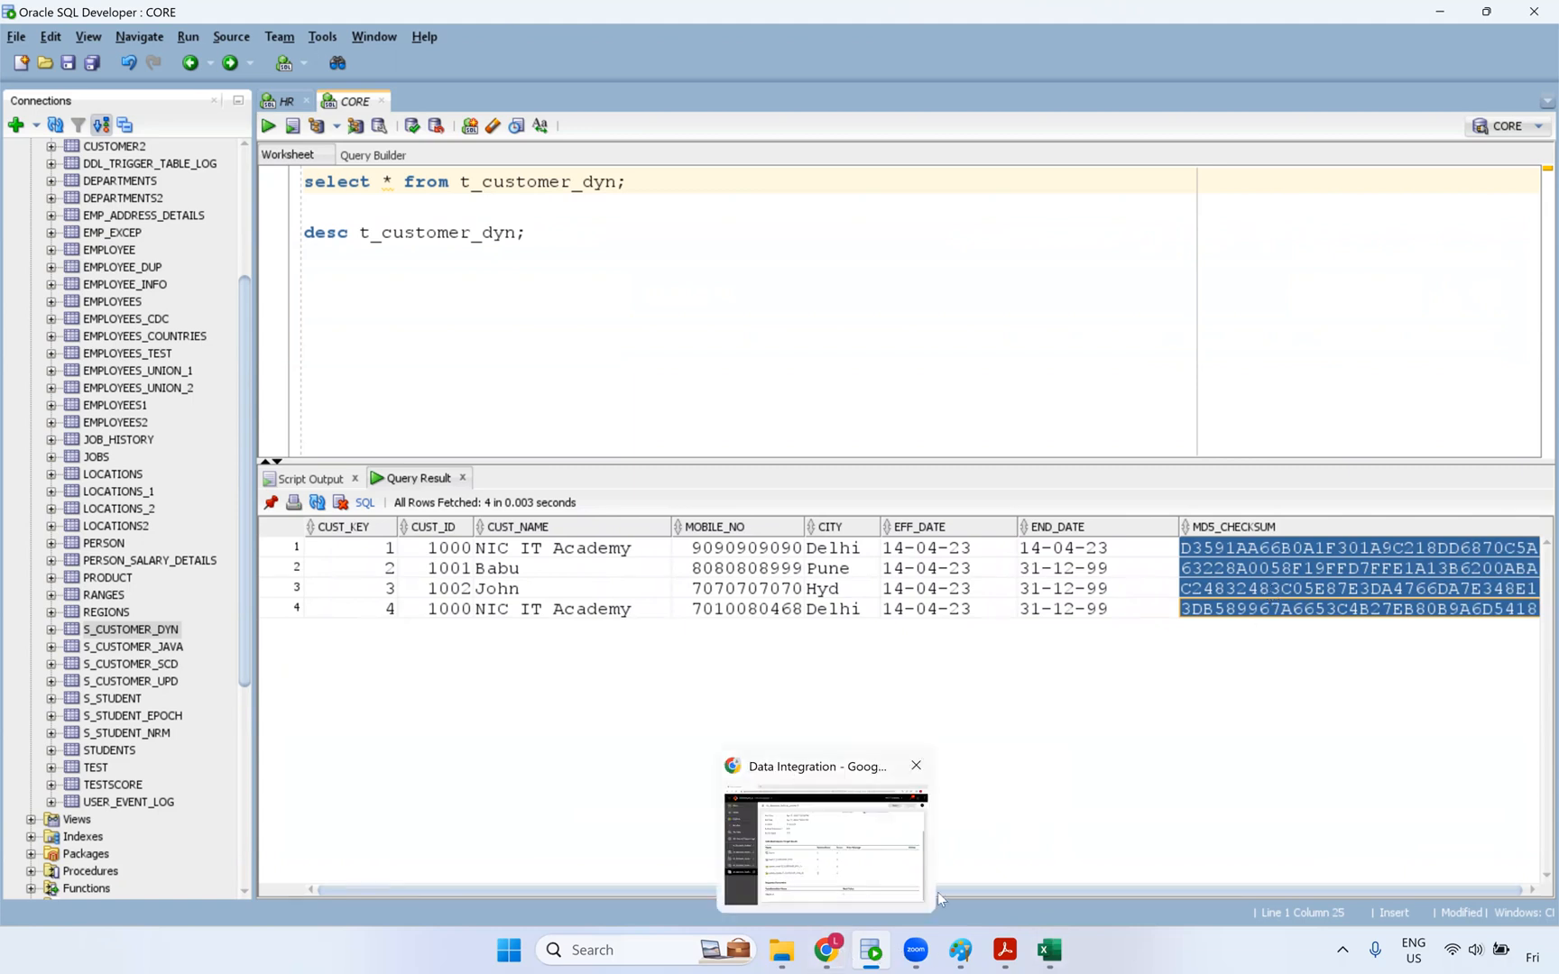
click(834, 953)
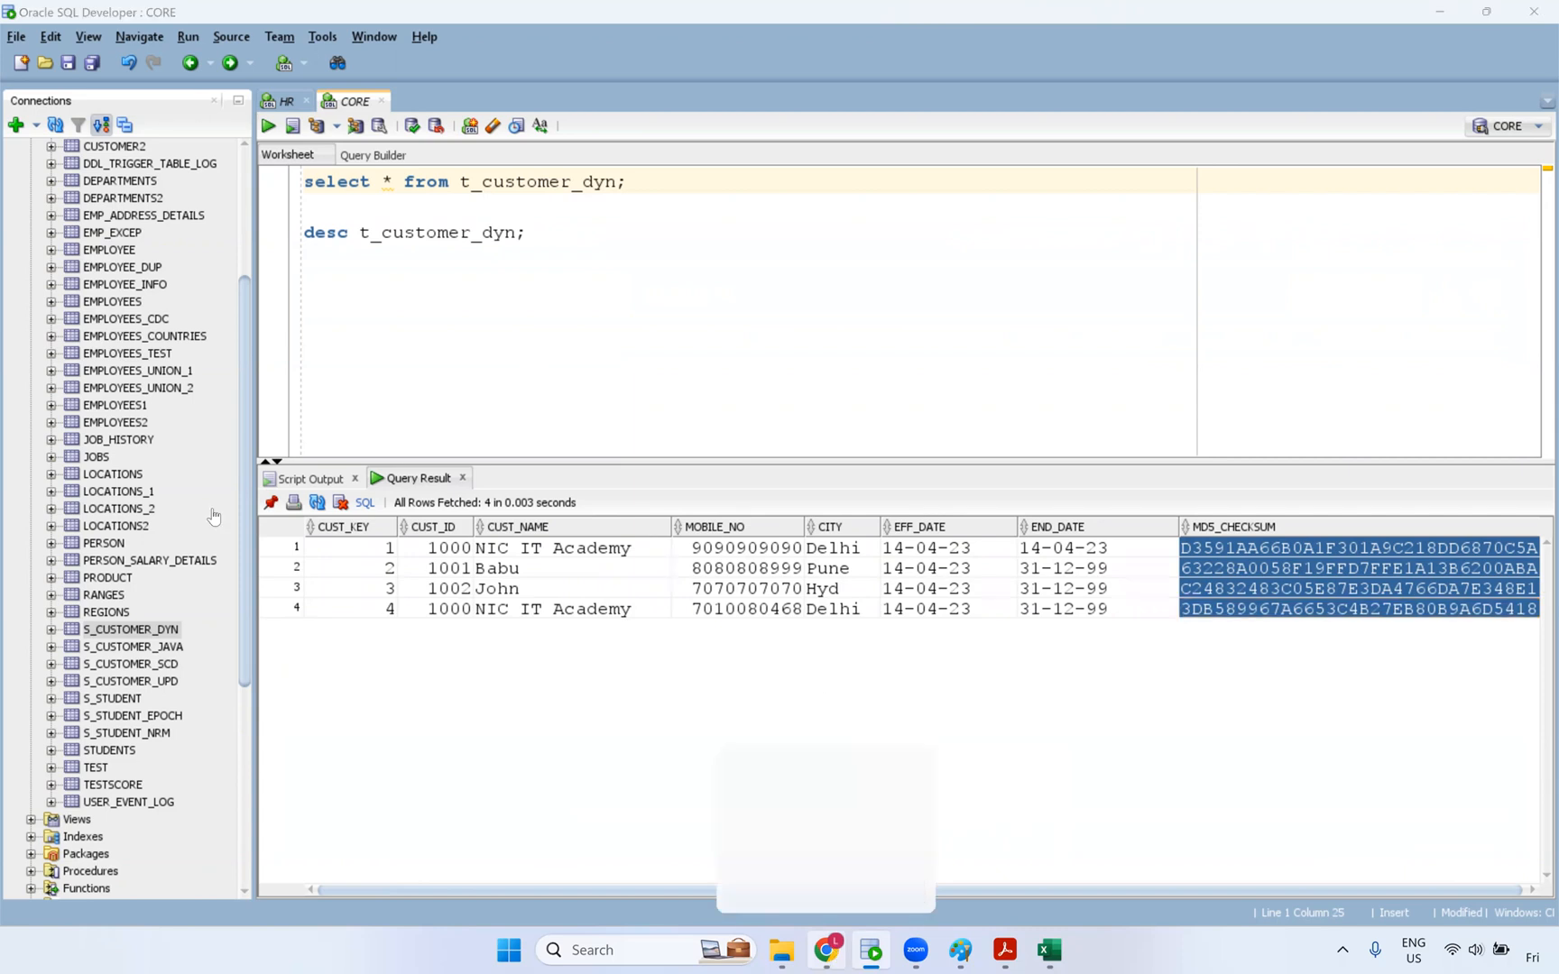
click(106, 484)
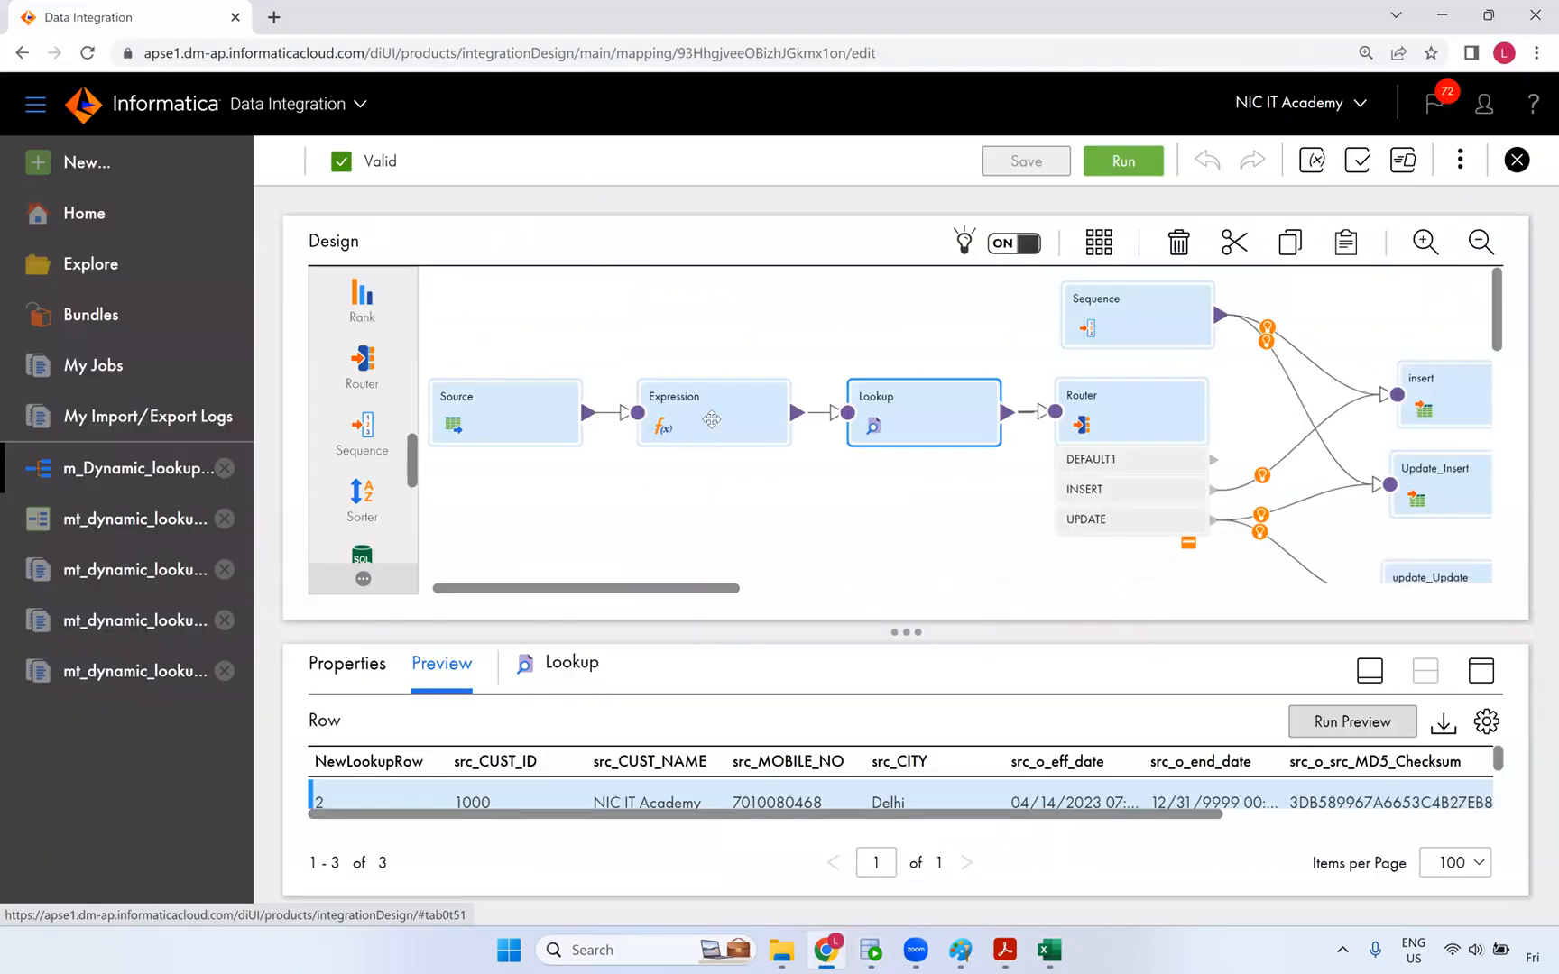
- Select the Lookup transformation and show its Properties in a maximized bottom panel
click(1106, 318)
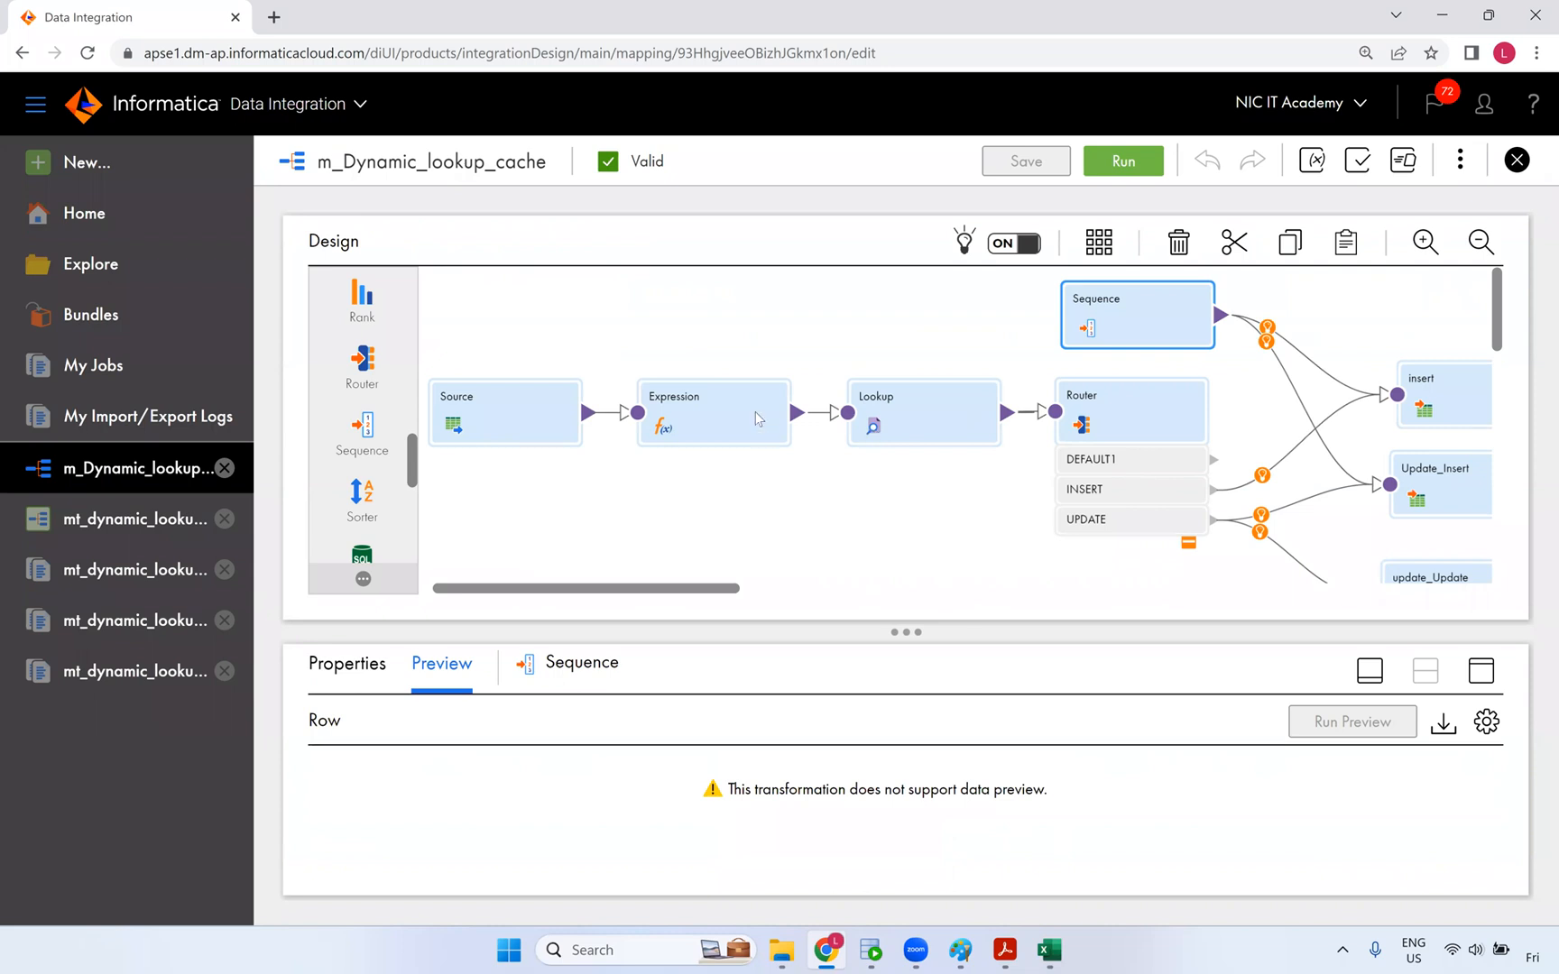
mouse_move(808, 415)
drag(723, 588, 848, 595)
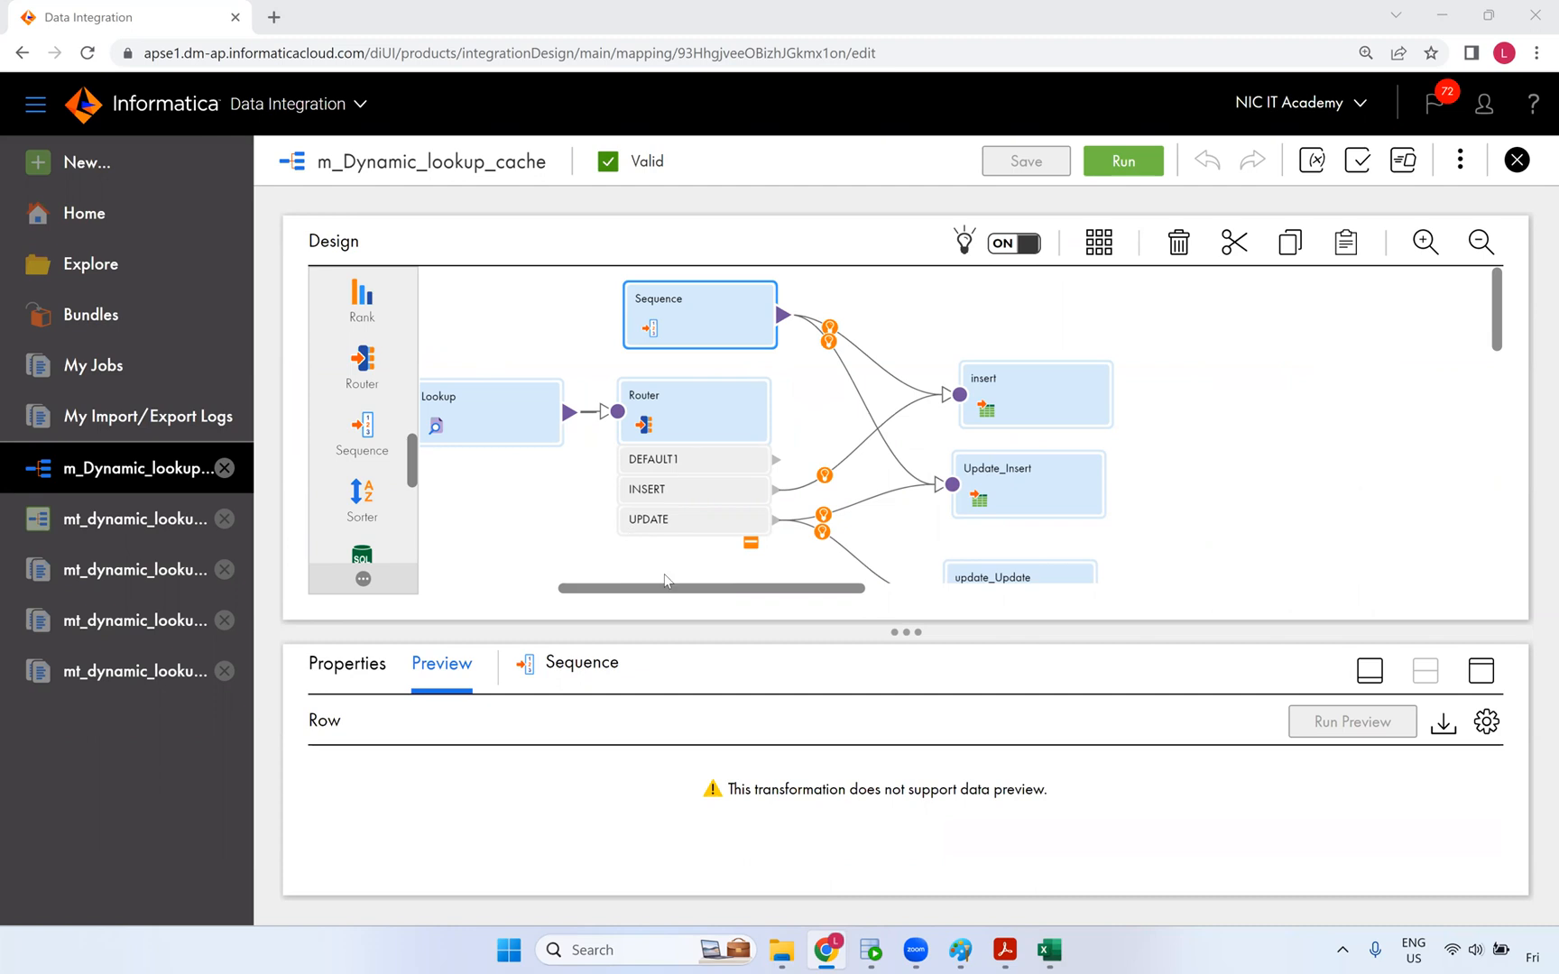
drag(676, 597, 573, 586)
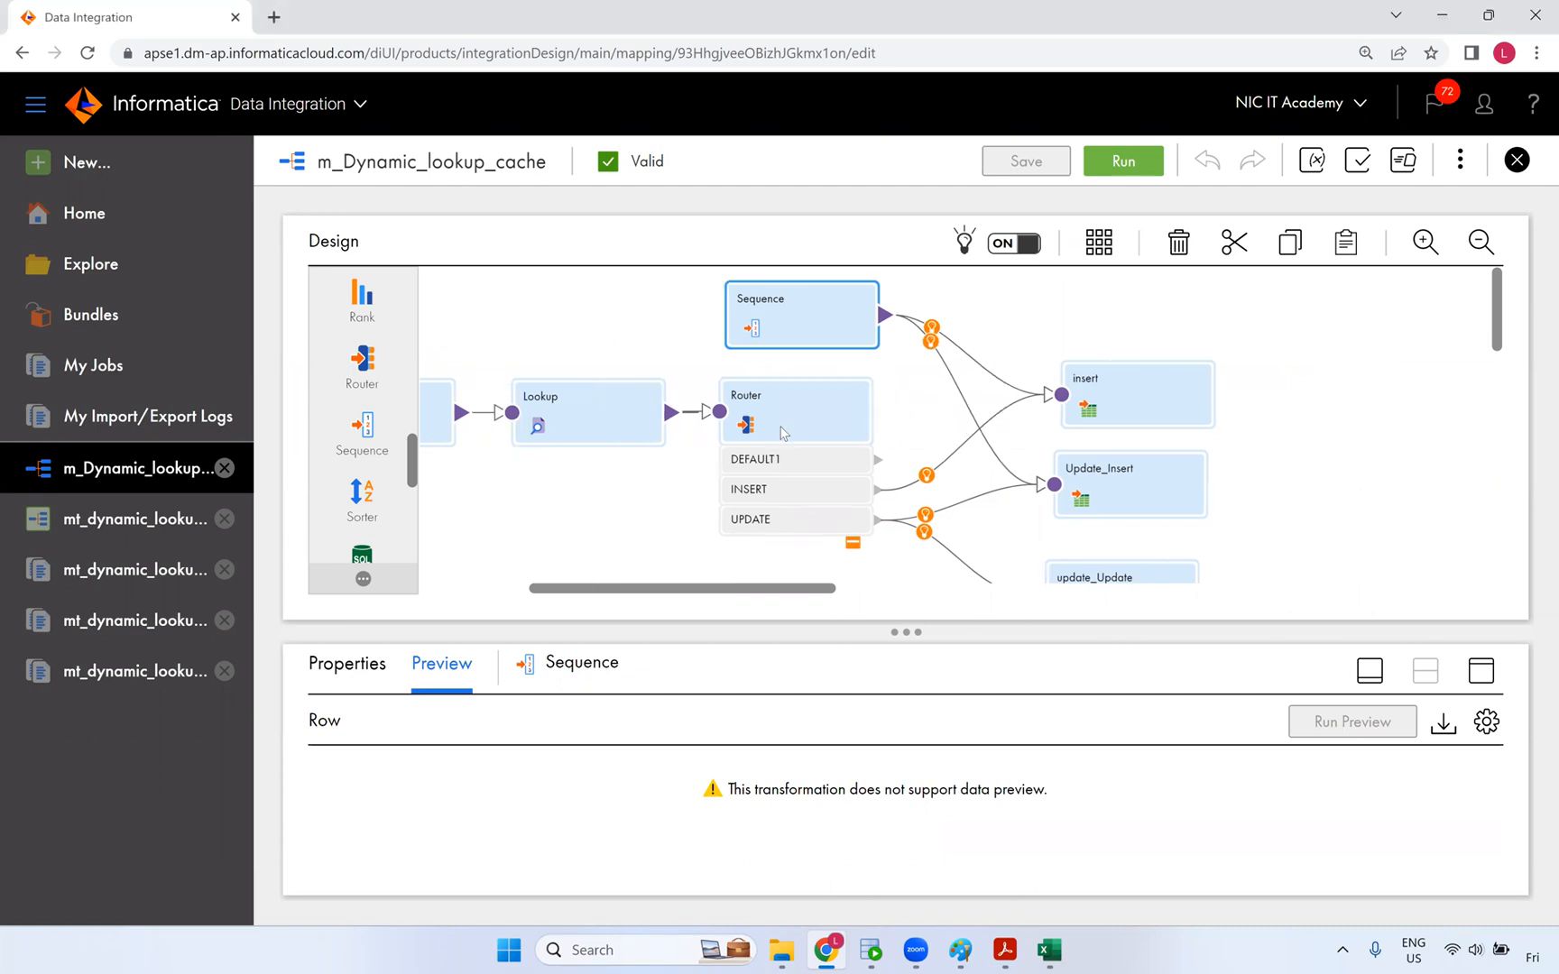
click(857, 415)
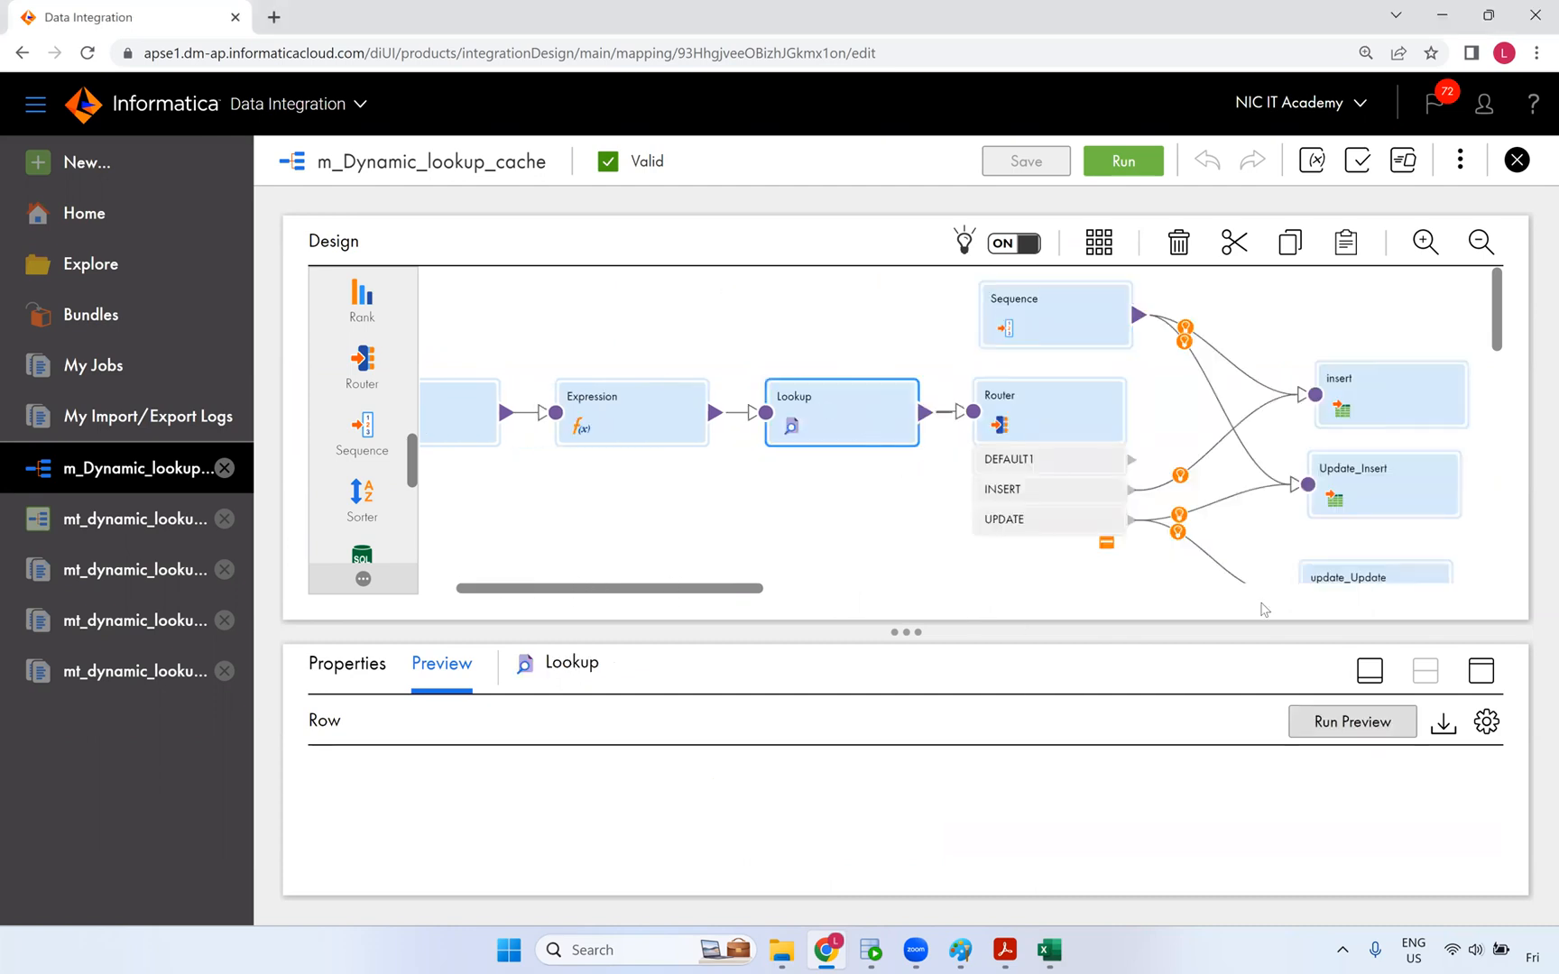
click(1480, 671)
click(364, 238)
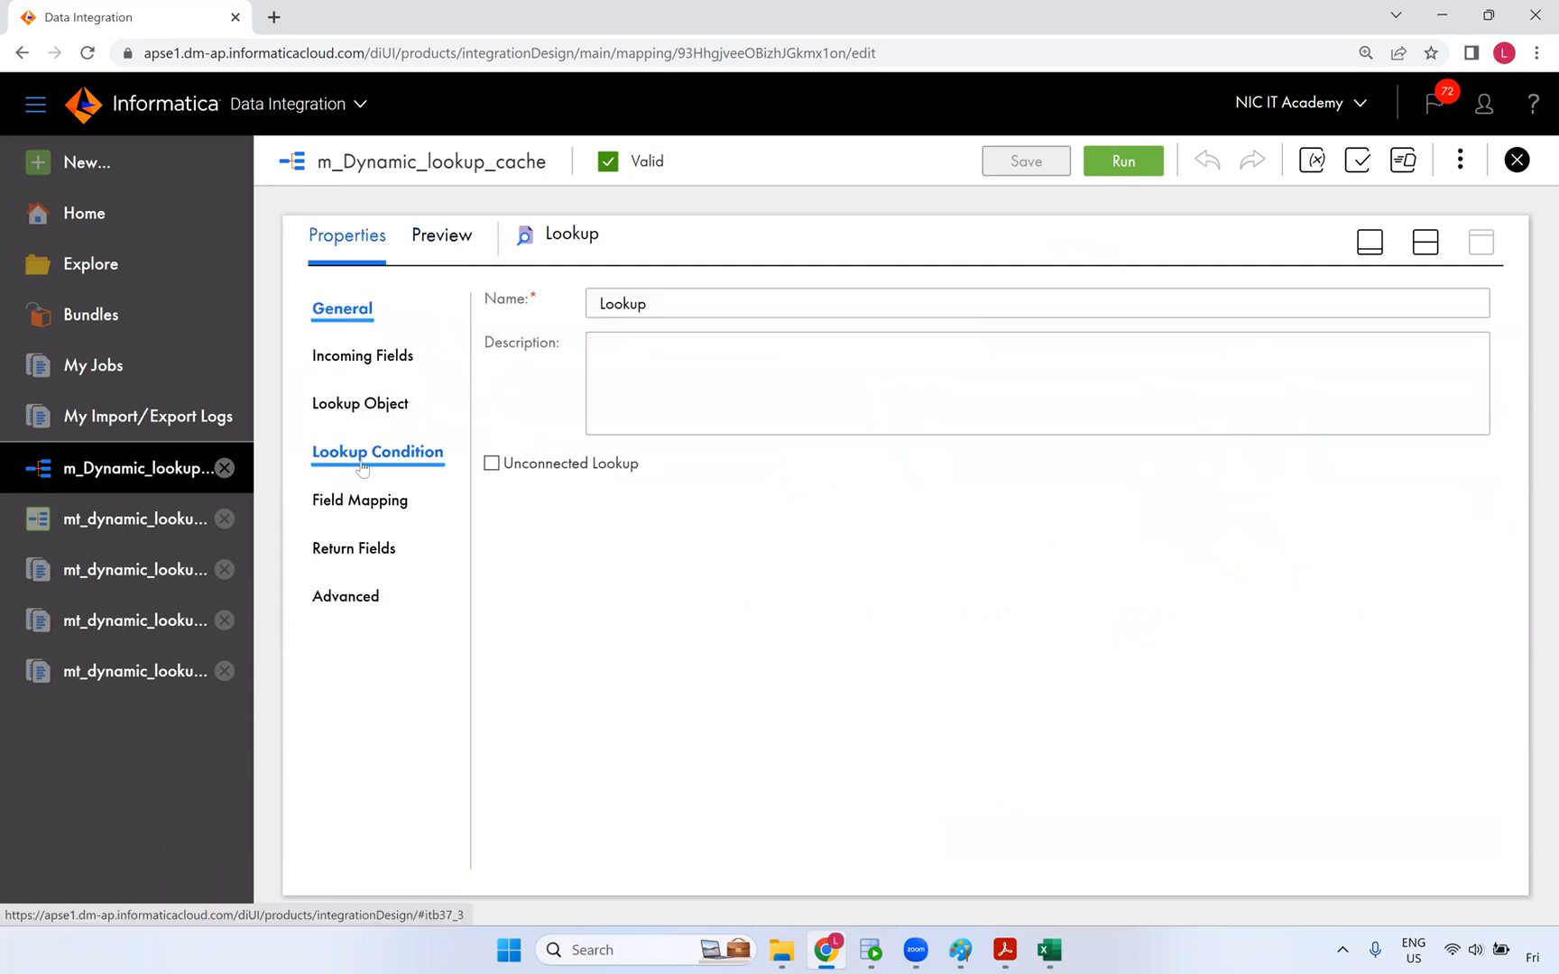
- Review the Lookup's Lookup Object, Field Mapping and Return Fields, then switch to the SCD Types workbook
click(348, 413)
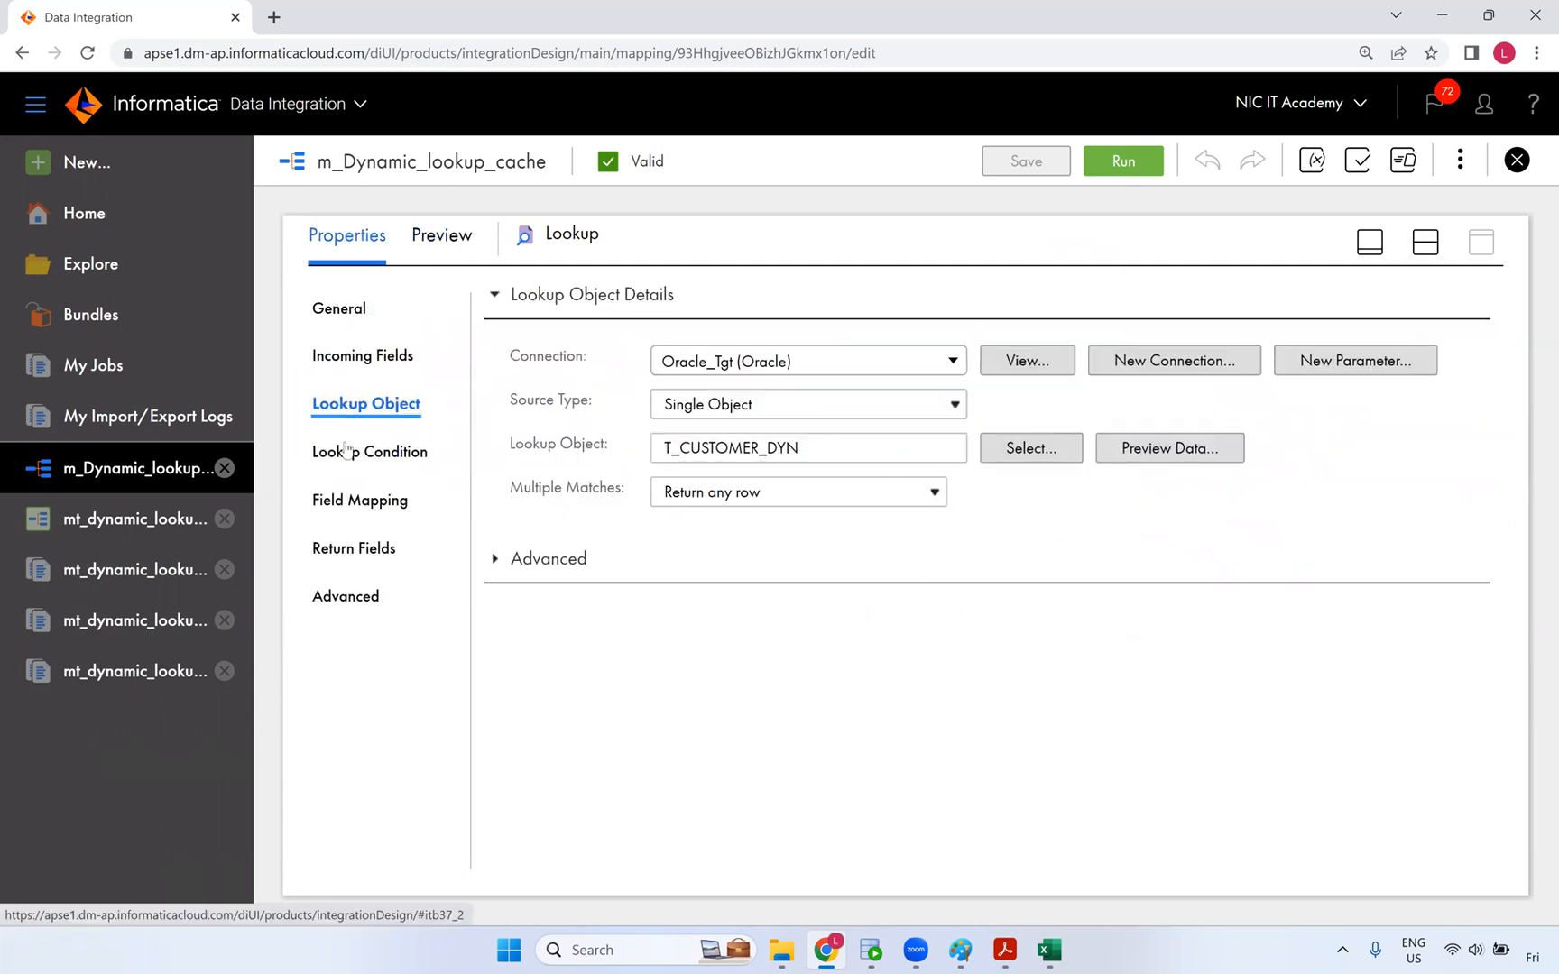
click(344, 496)
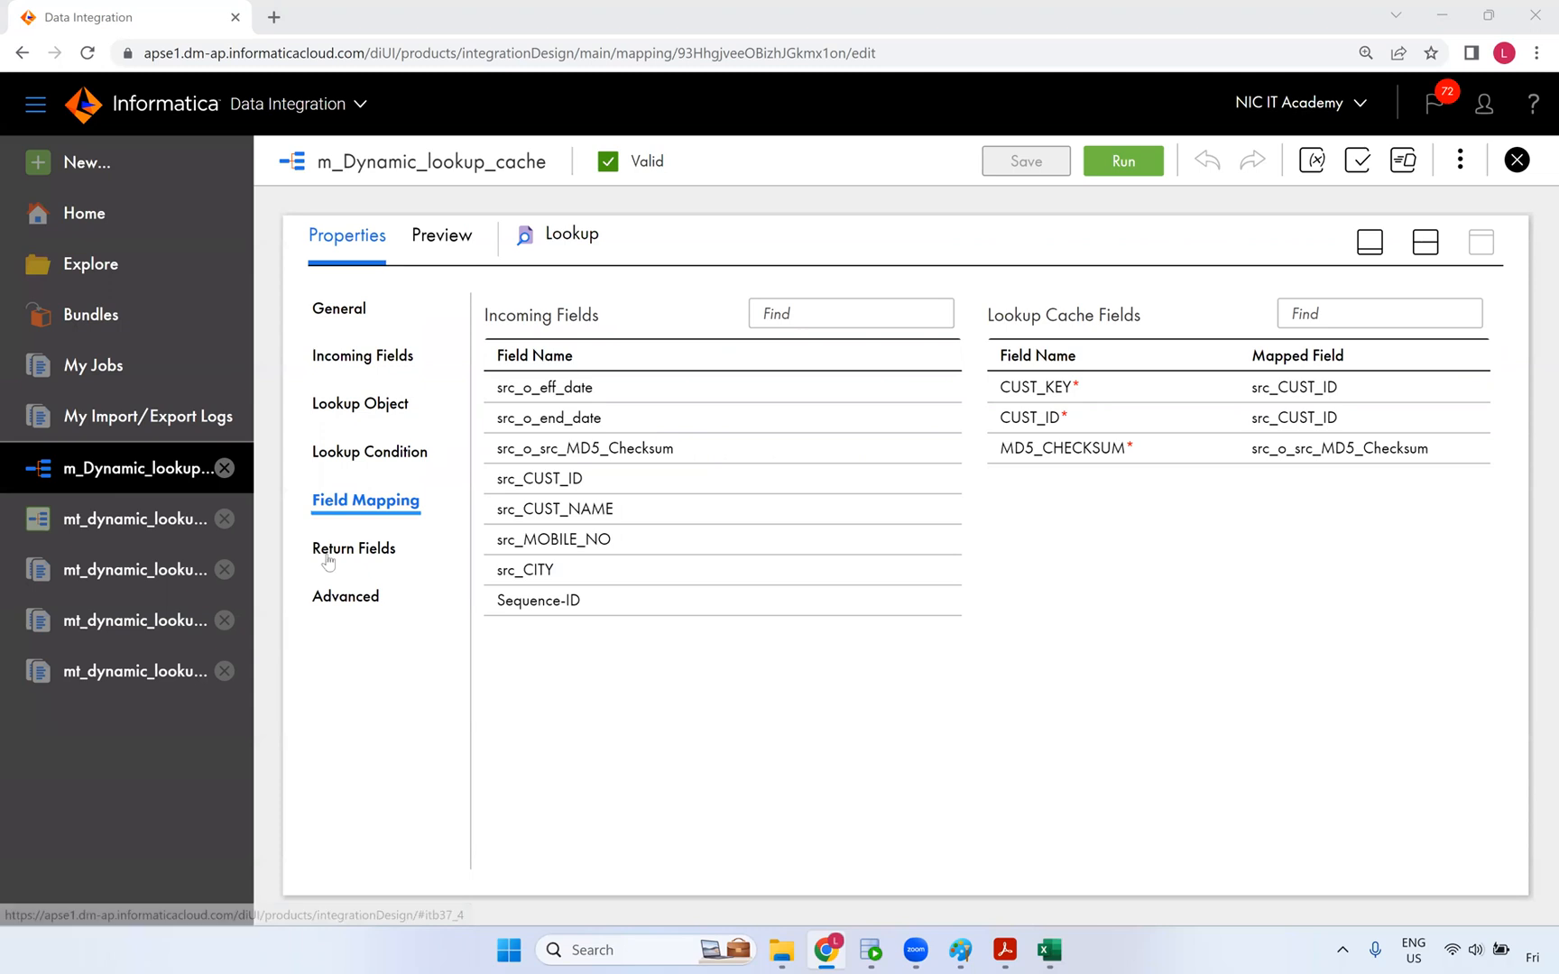
click(359, 547)
click(1243, 411)
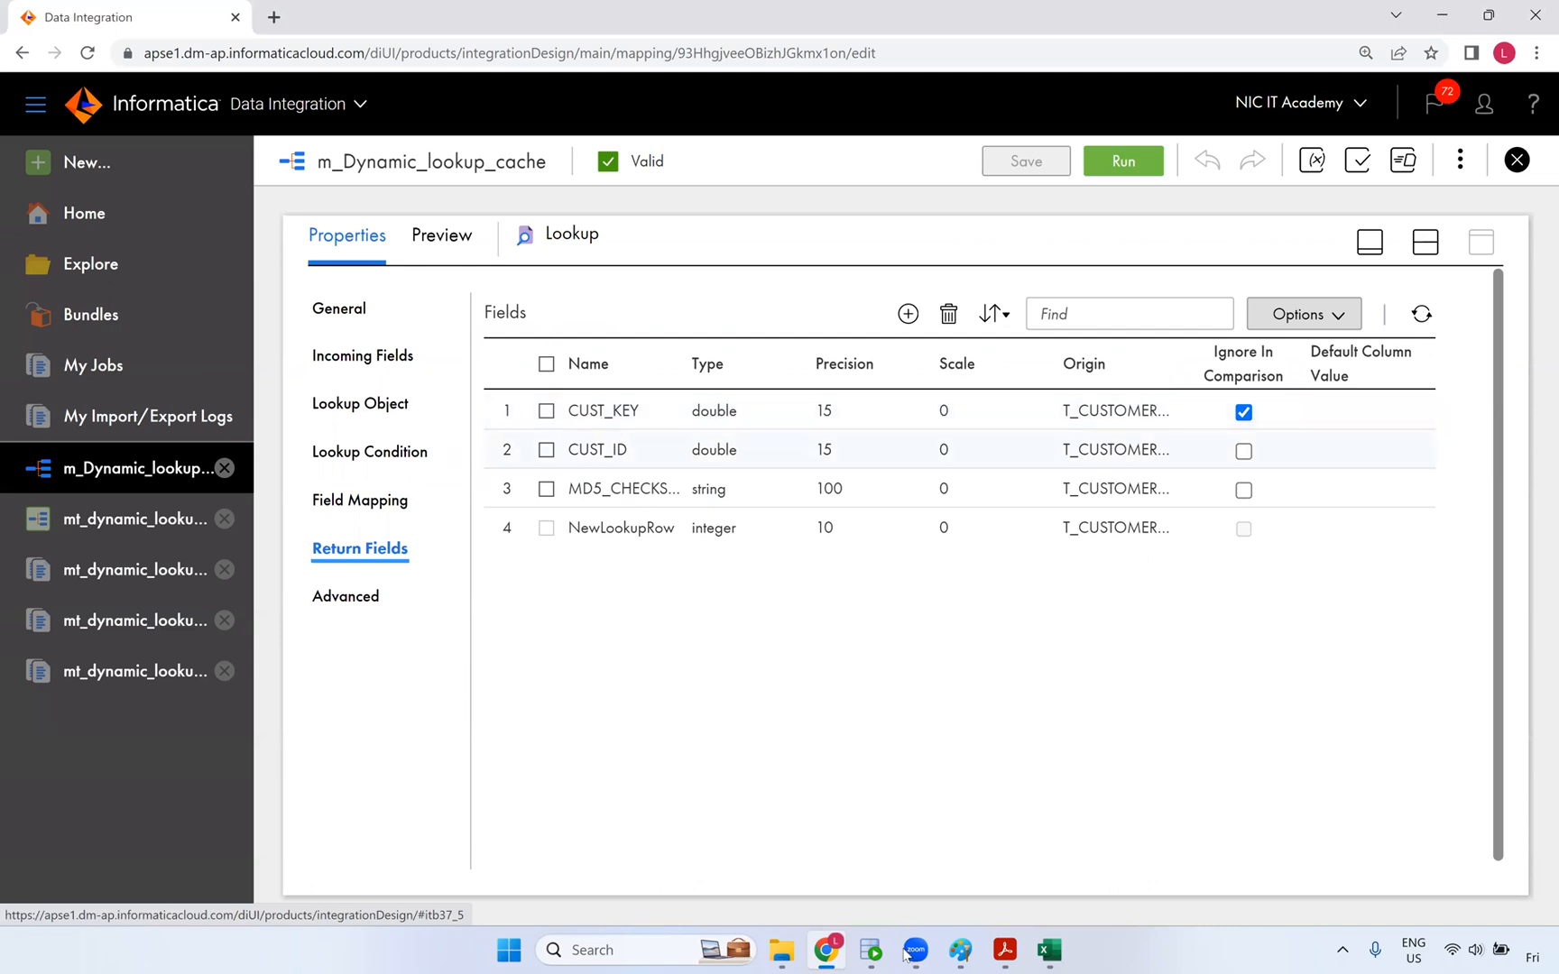
key(alt+Tab)
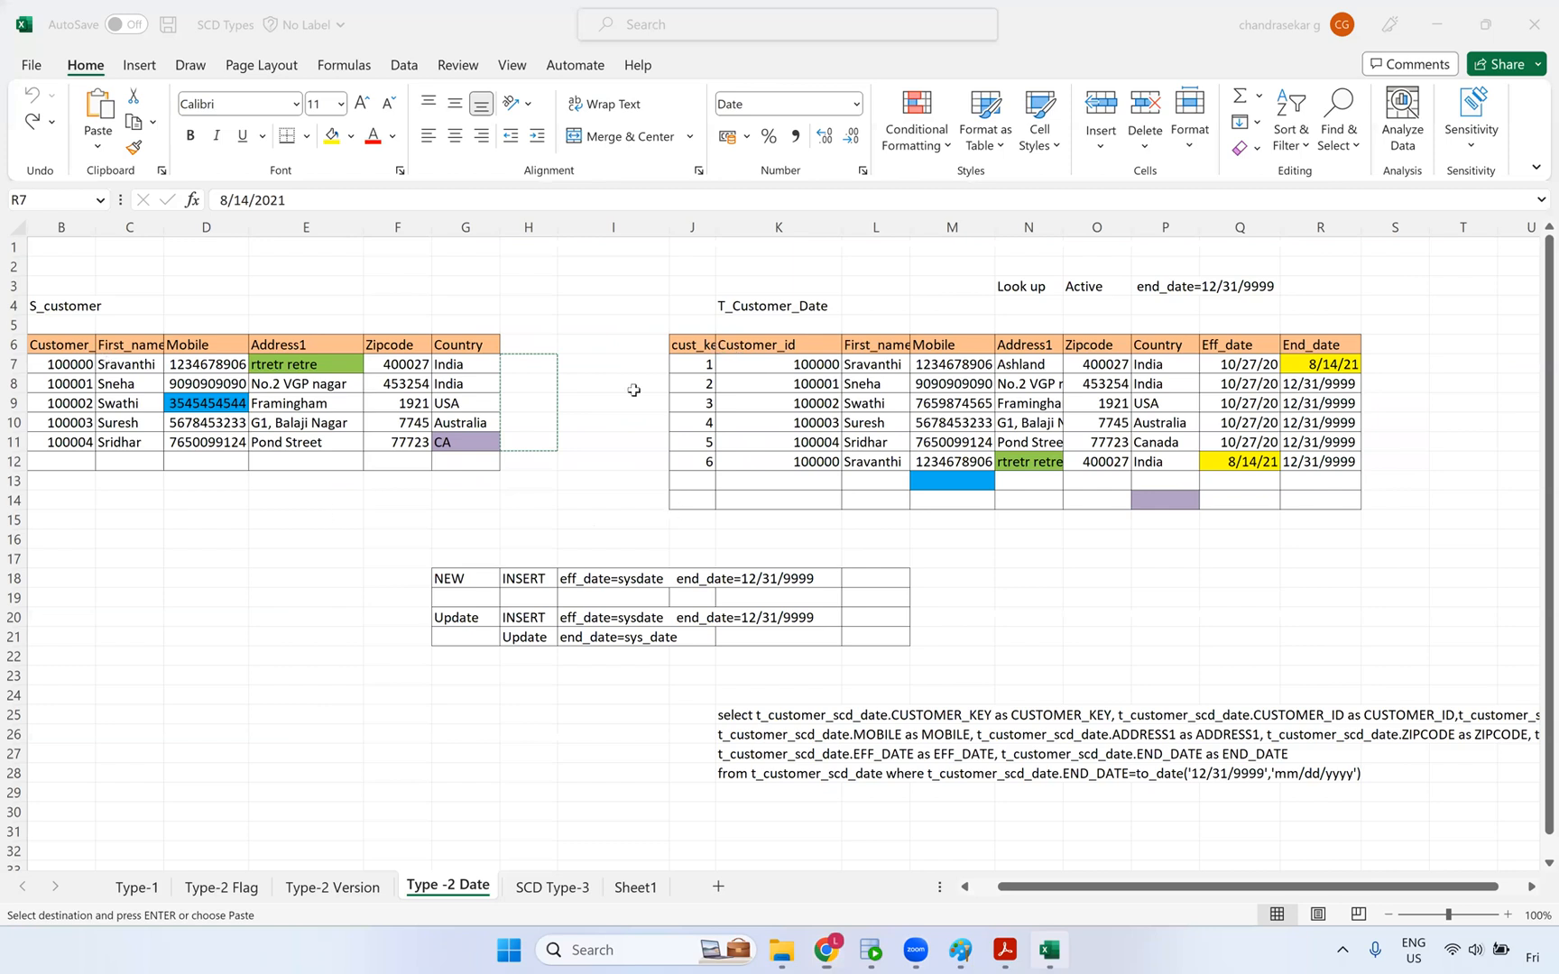
- Select the T_Customer_Date cust_key column (J6:J14), then return to Informatica
click(693, 335)
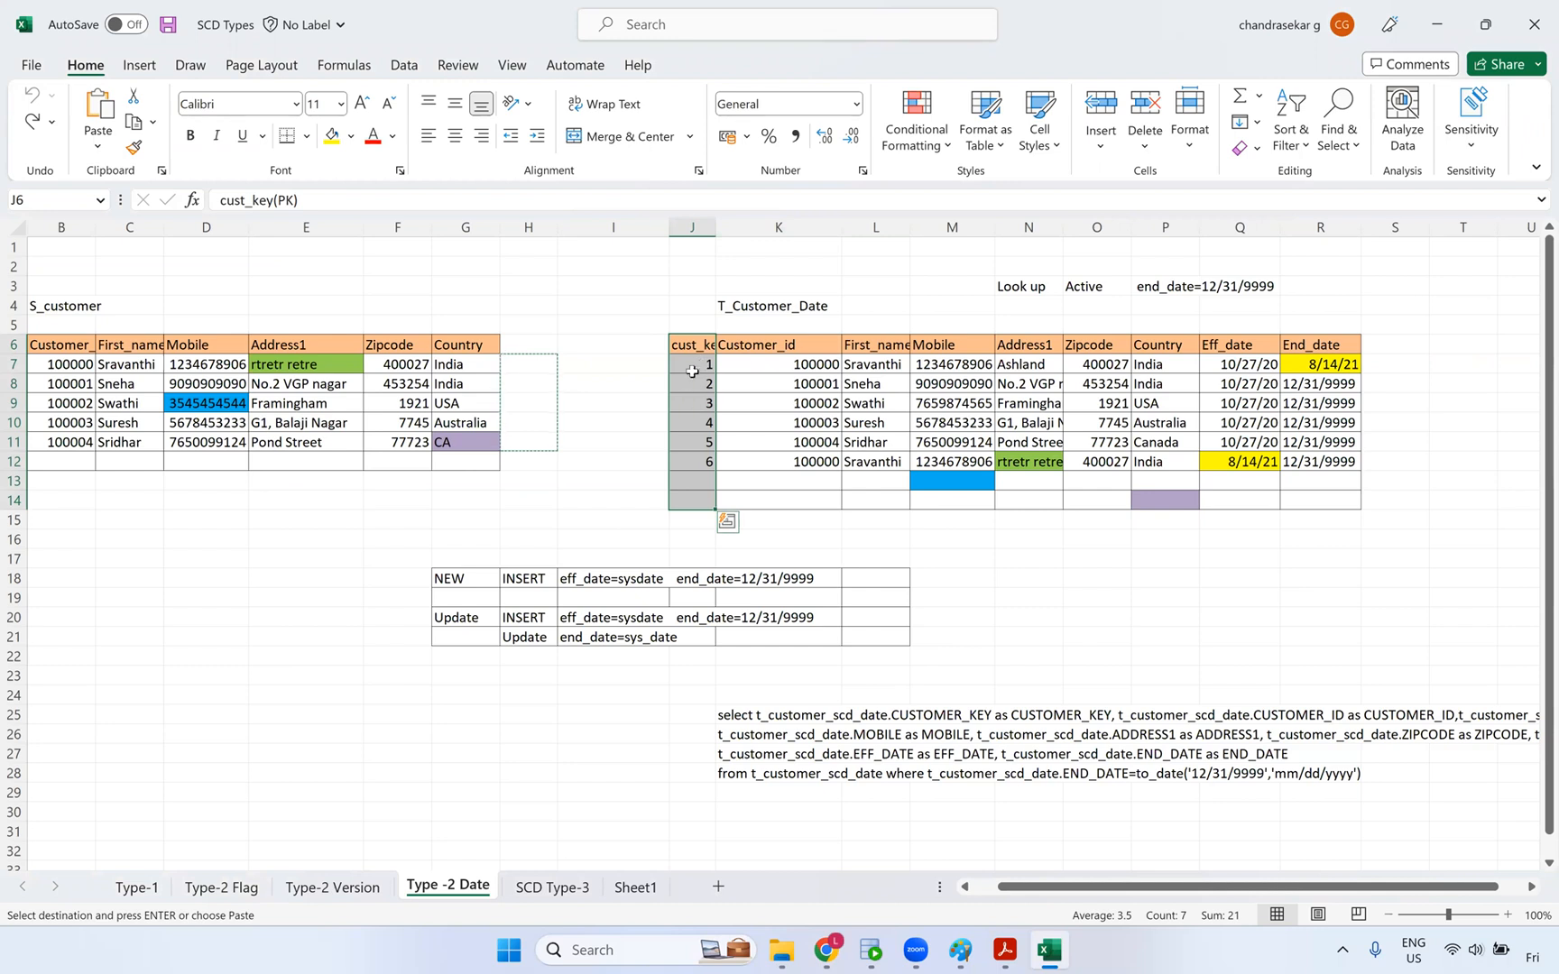
click(826, 950)
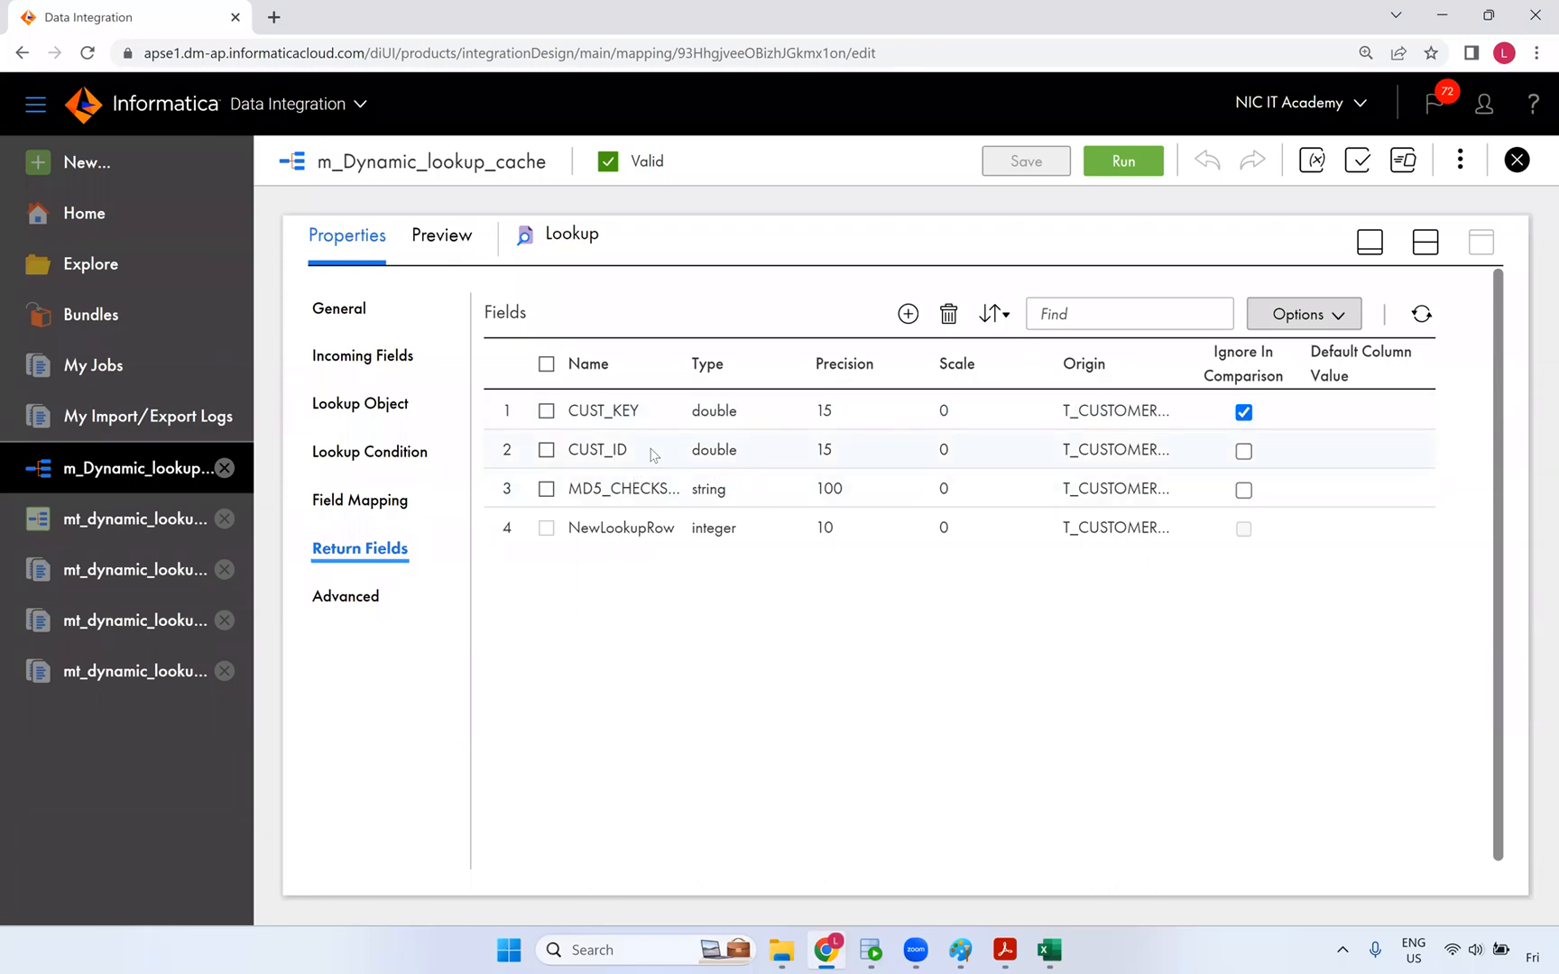
- Mark the CUST_ID and MD5 checksum return-field rows, then restore the design canvas
click(593, 454)
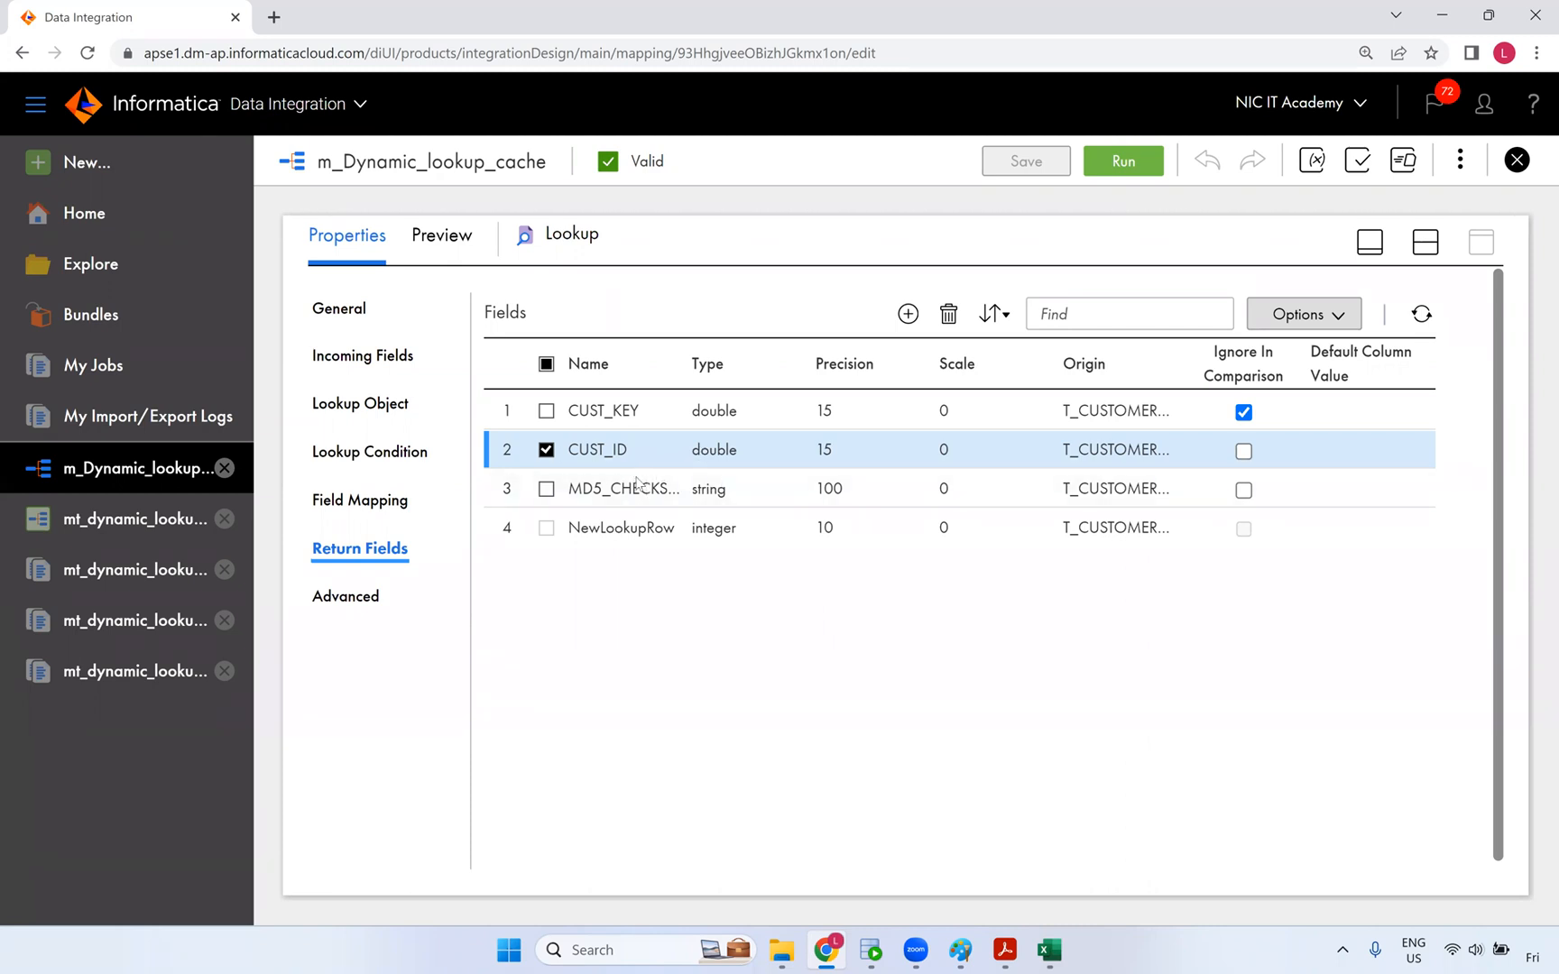
drag(570, 490, 684, 501)
ctrl+click(619, 454)
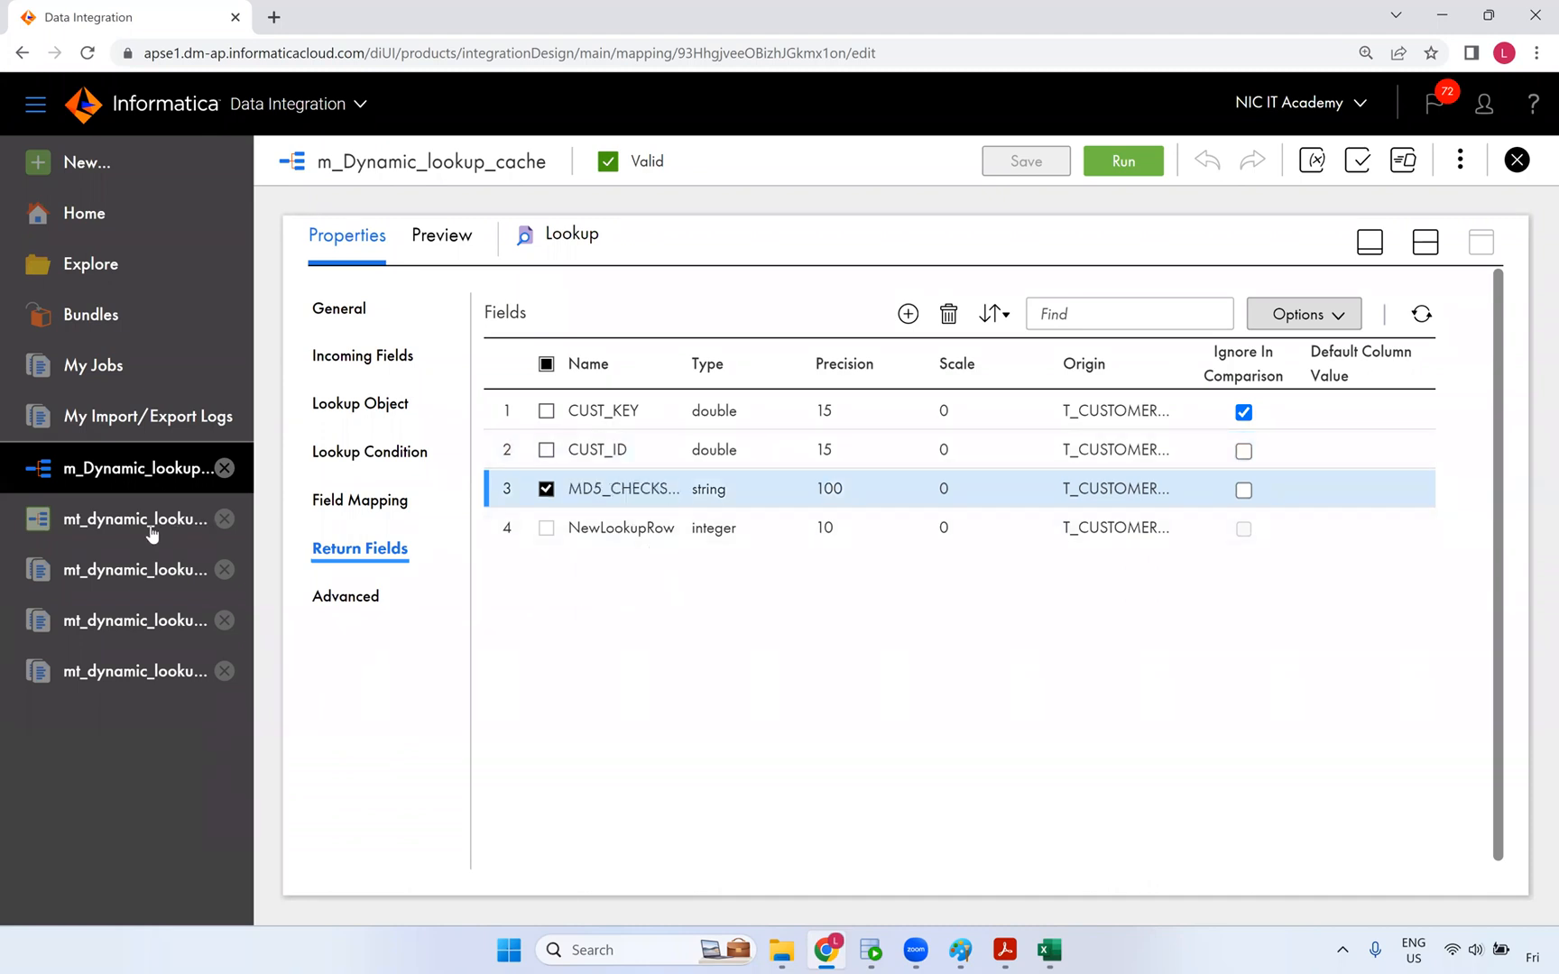
click(1429, 243)
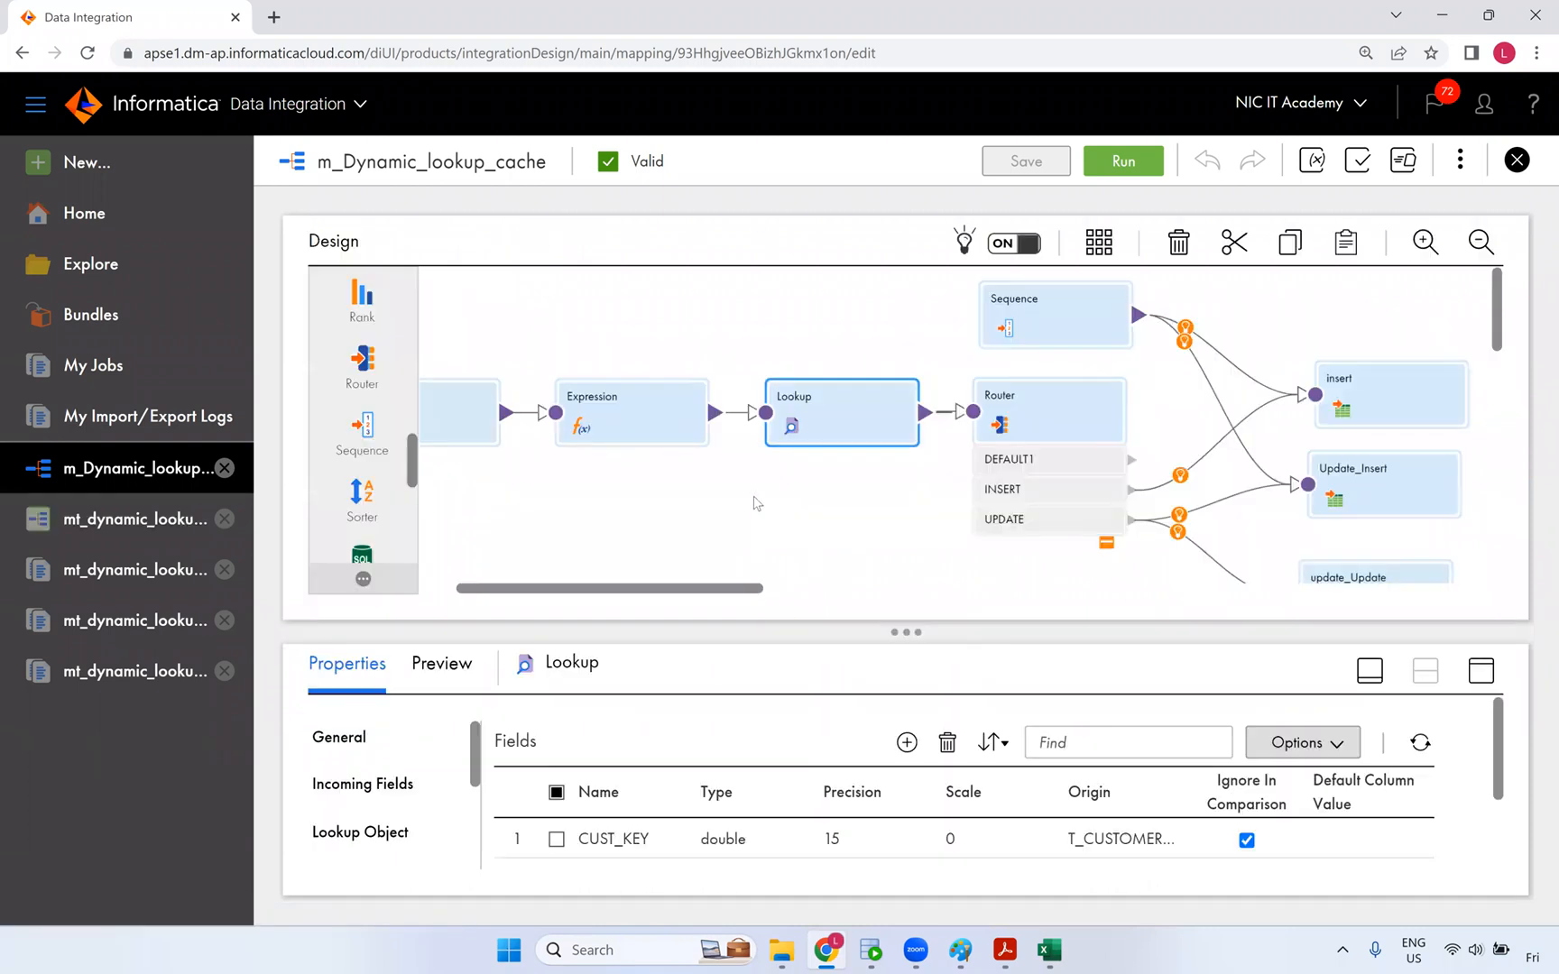
- View the Expression's o_src_MD5_Checksum formula hashing CUST_ID, CUST_NAME, MOBILE_NO and CITY, then cancel
click(752, 496)
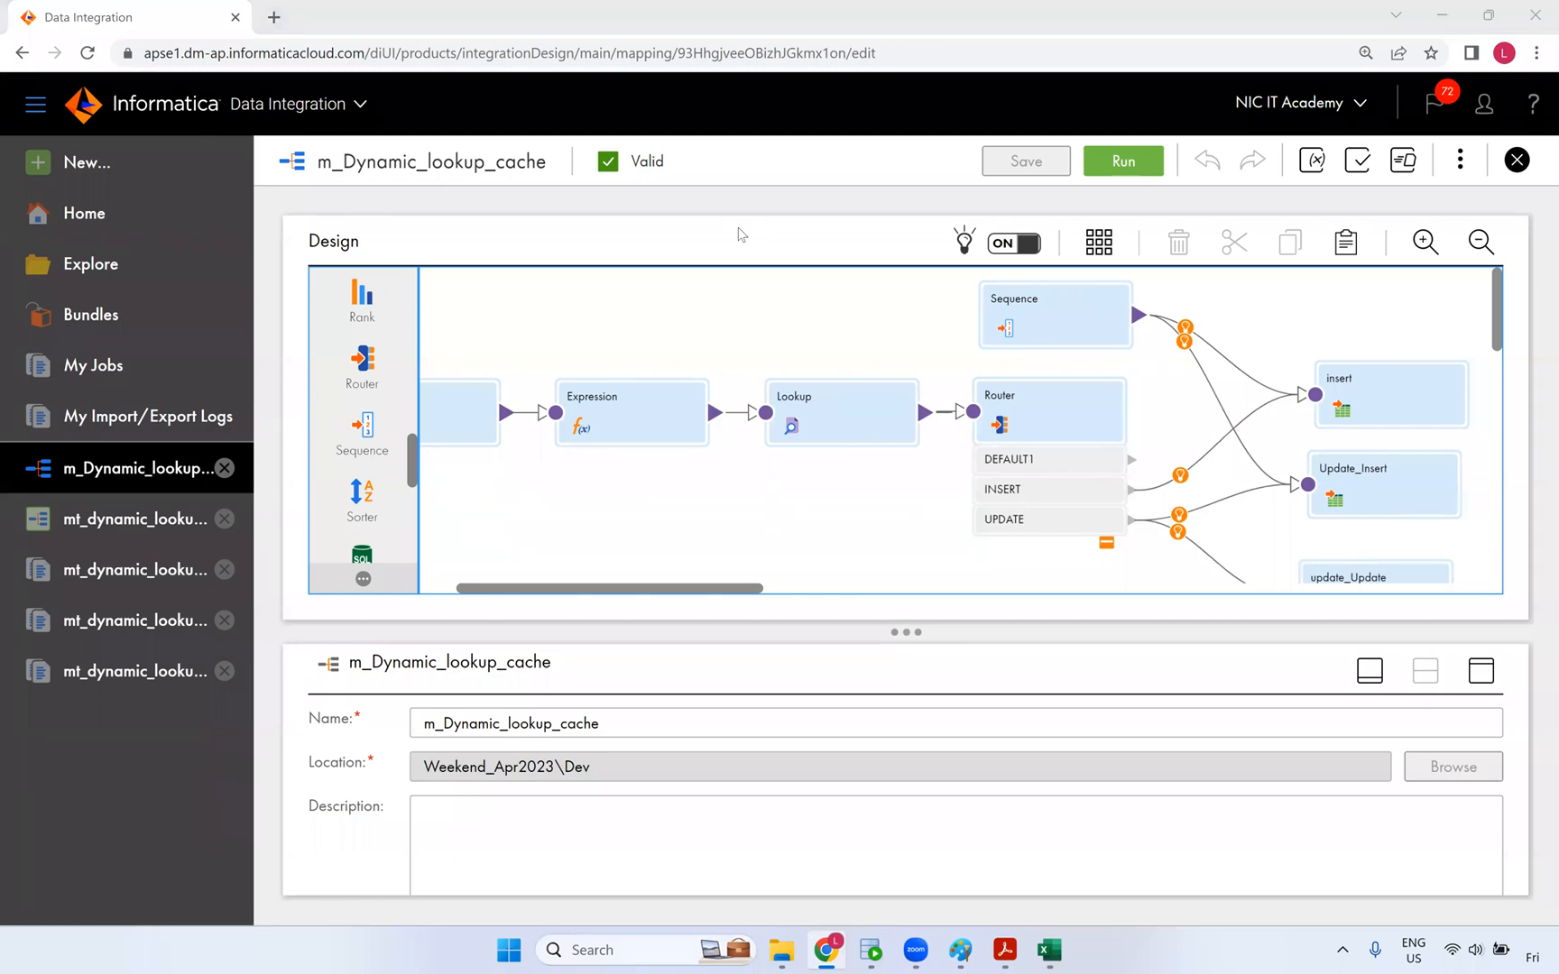
click(696, 406)
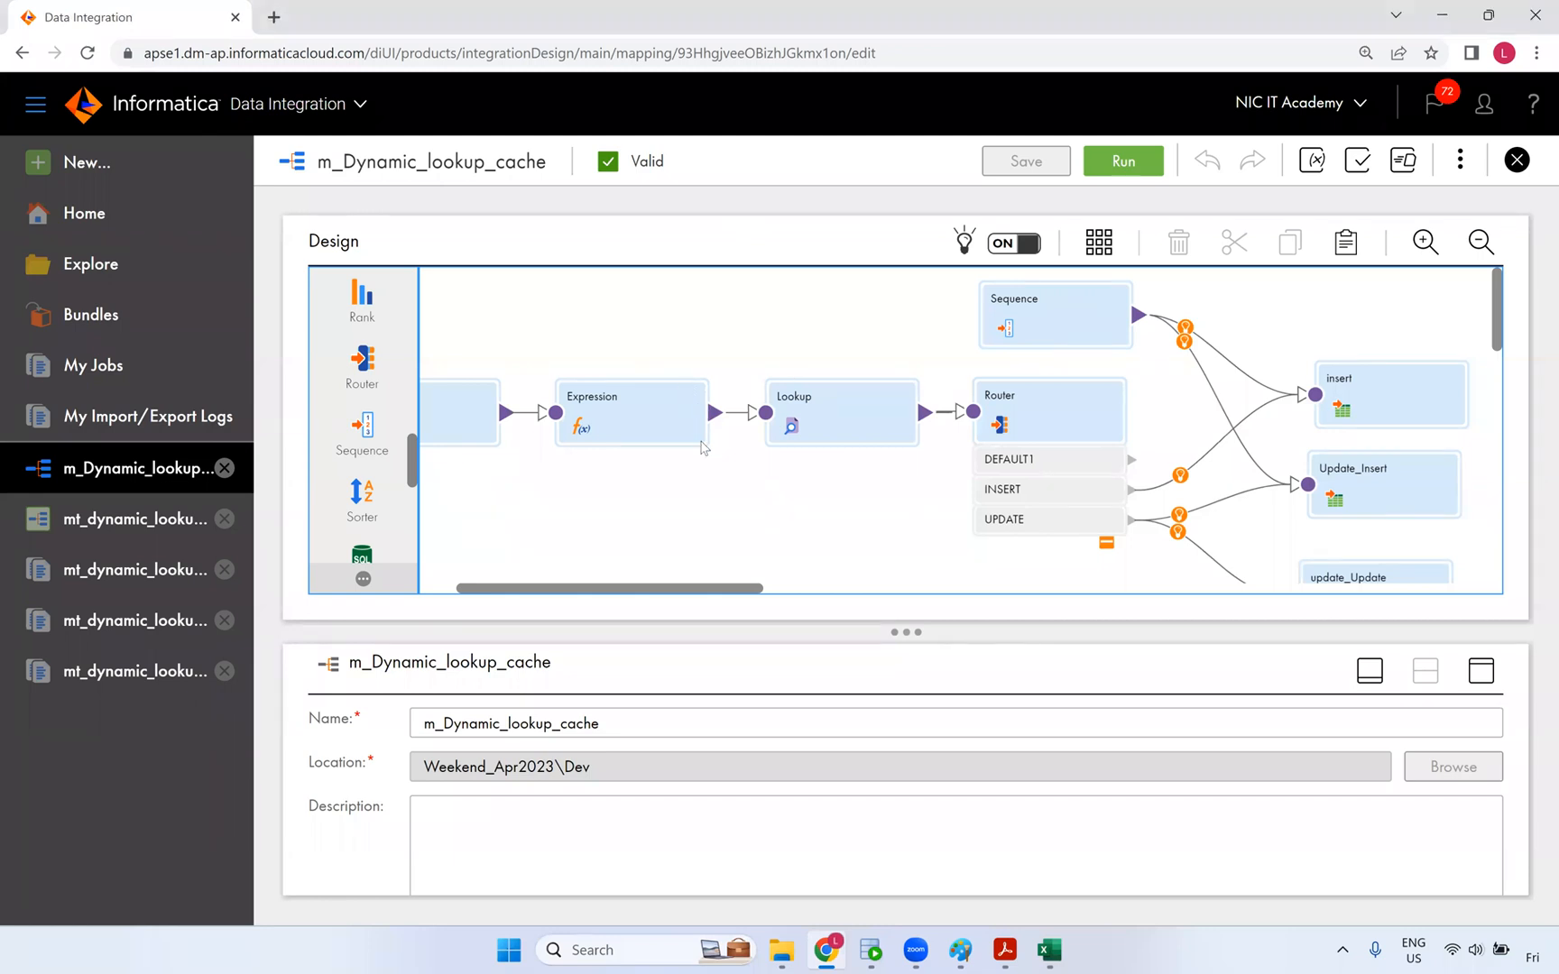
click(1481, 671)
click(360, 415)
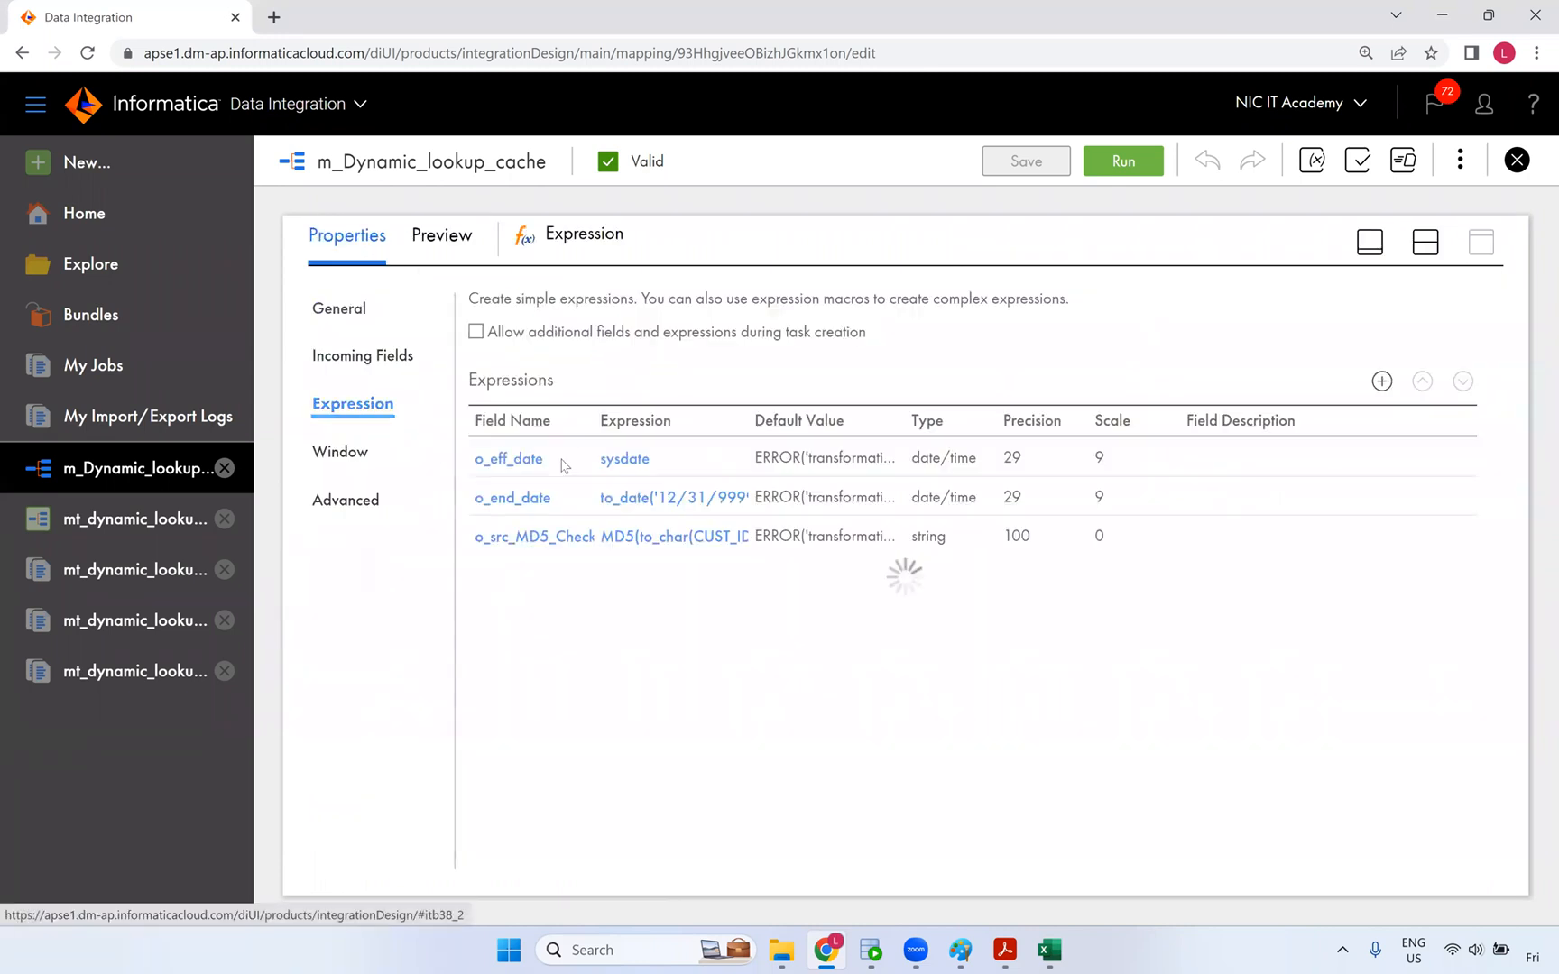
click(717, 540)
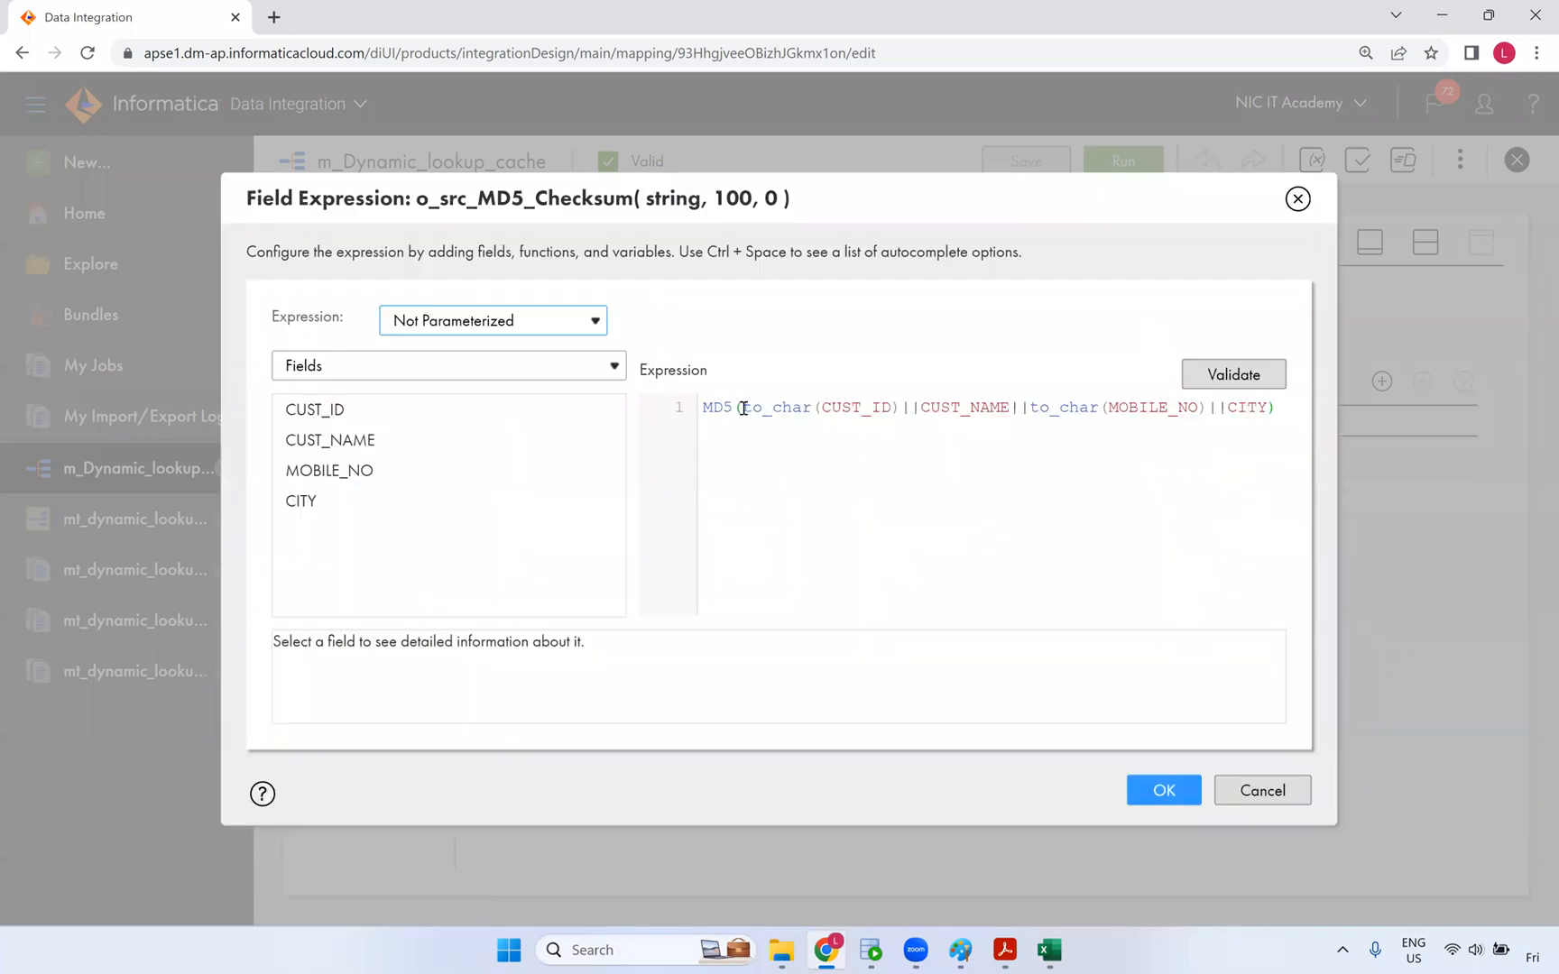
drag(744, 408, 1266, 416)
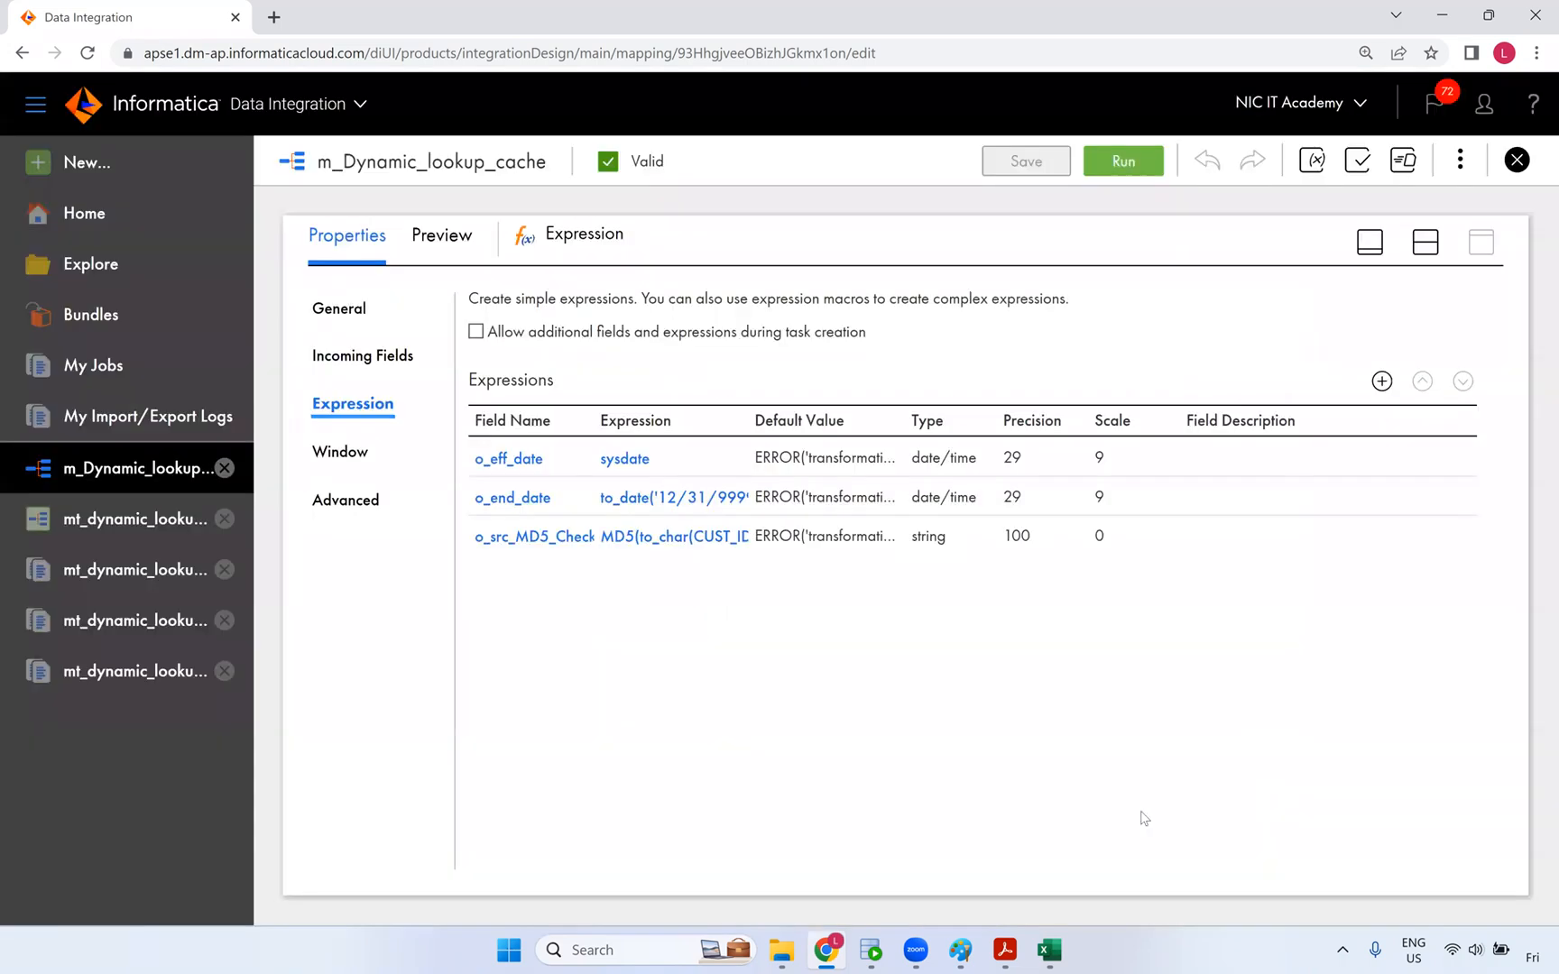
click(1260, 790)
- Draw a tick beside Dynamic Lookup Cache on the Paint whiteboard and return to Informatica
click(961, 952)
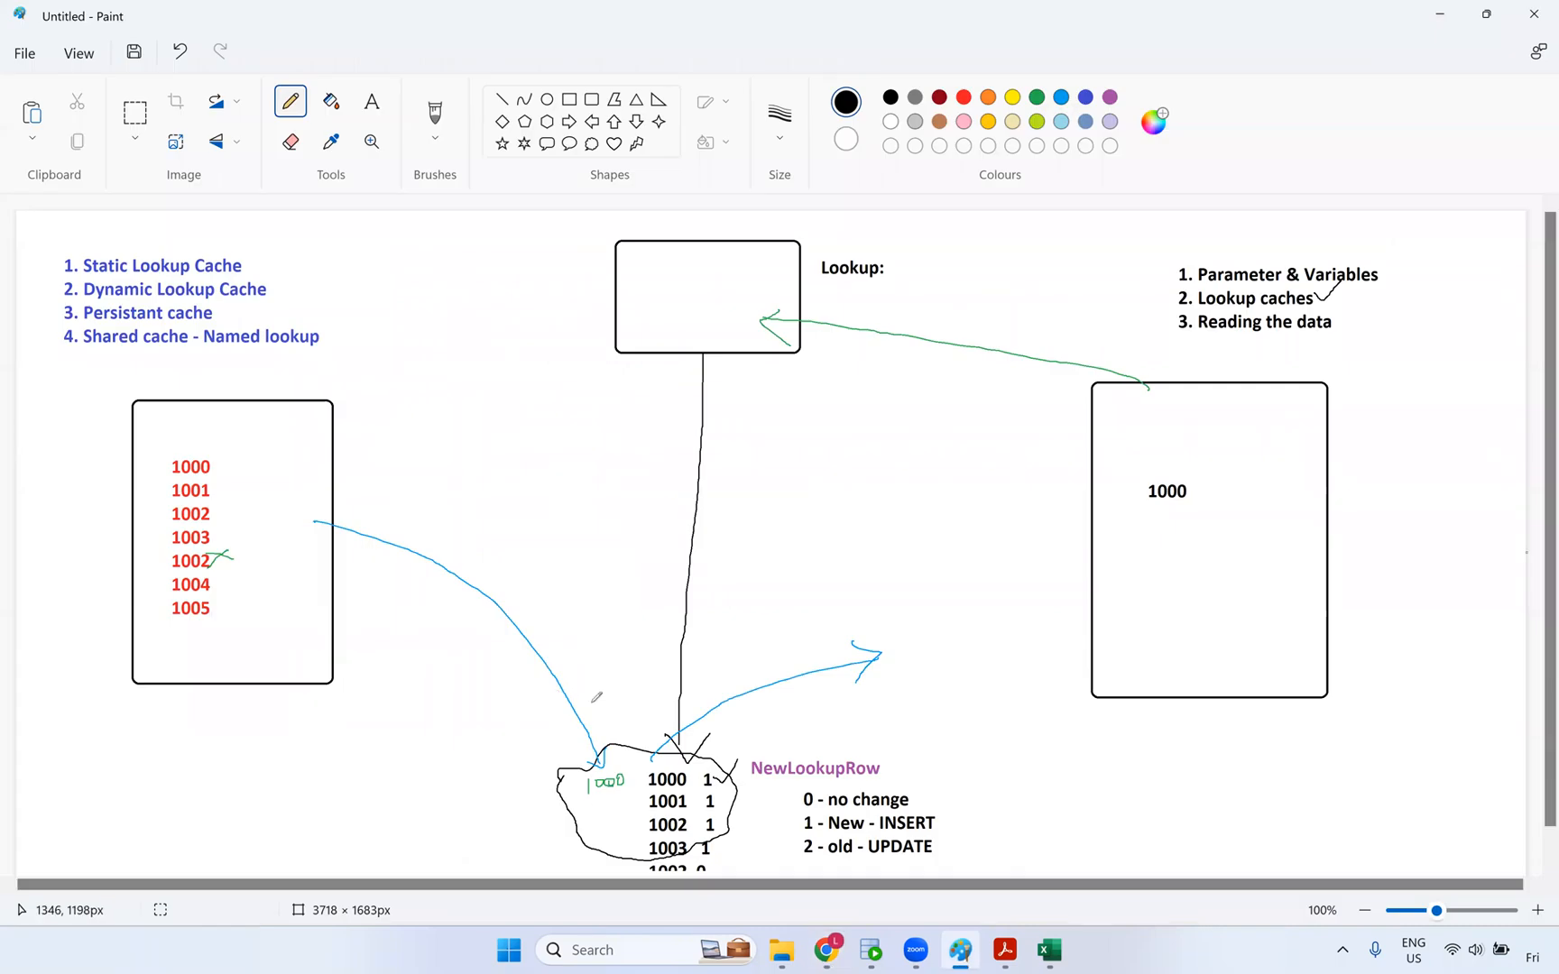
mouse_move(271, 285)
mouse_down()
mouse_move(286, 284)
mouse_move(274, 256)
mouse_move(279, 296)
mouse_up()
click(827, 951)
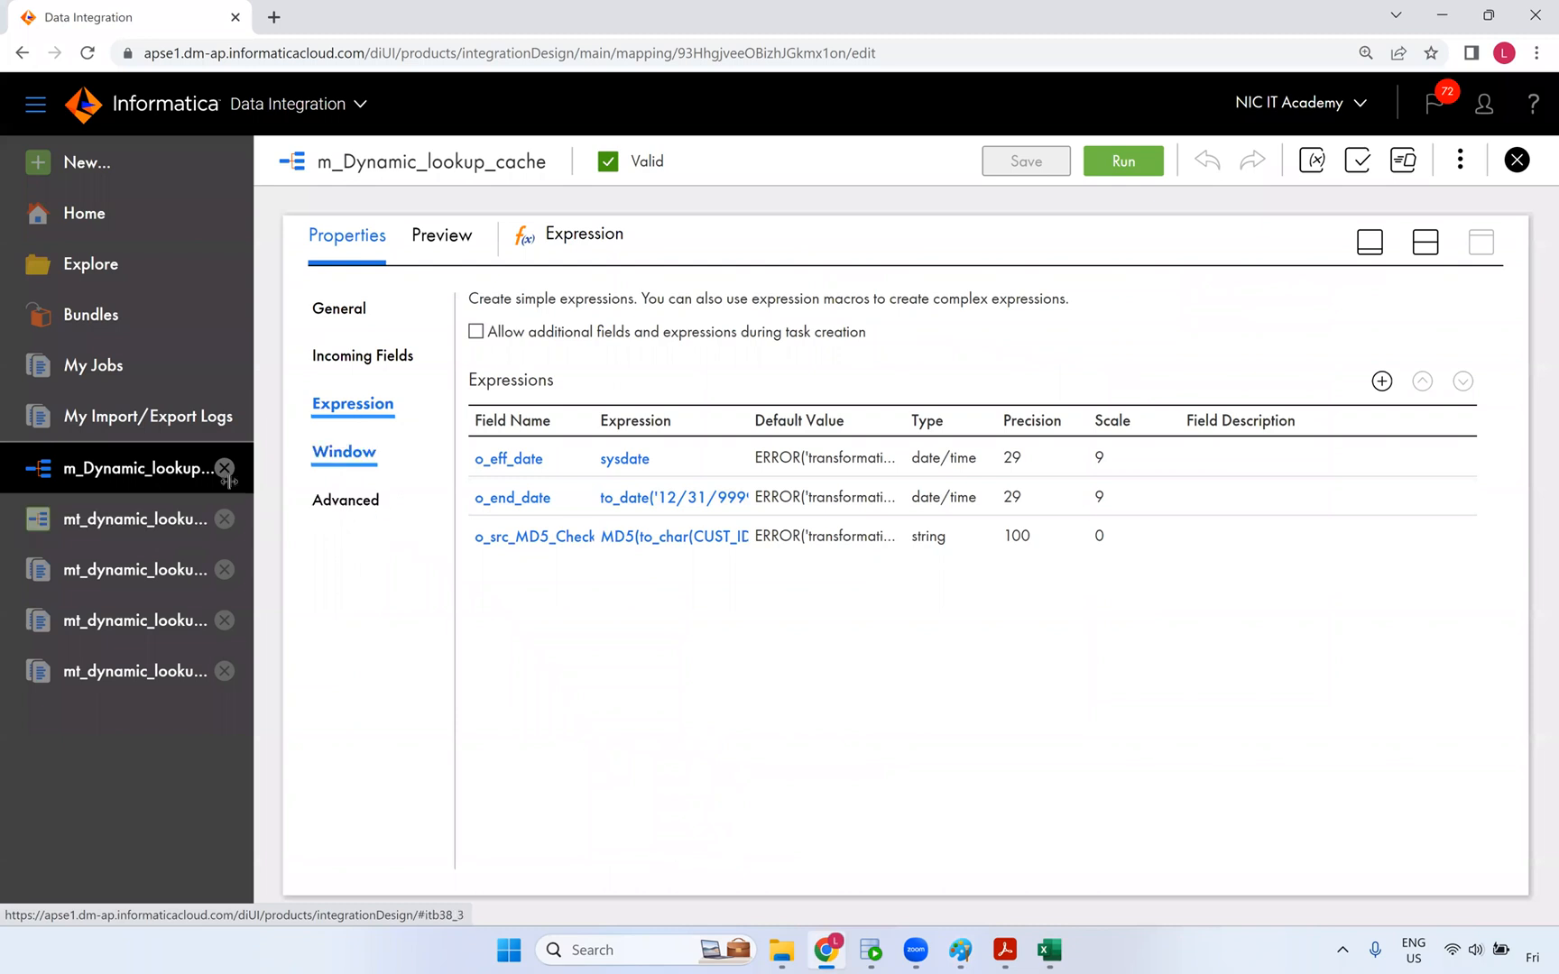
- Open the Lookup's Advanced settings and toggle Lookup Cache Persistent on, then off again
click(1425, 242)
click(882, 442)
click(1481, 670)
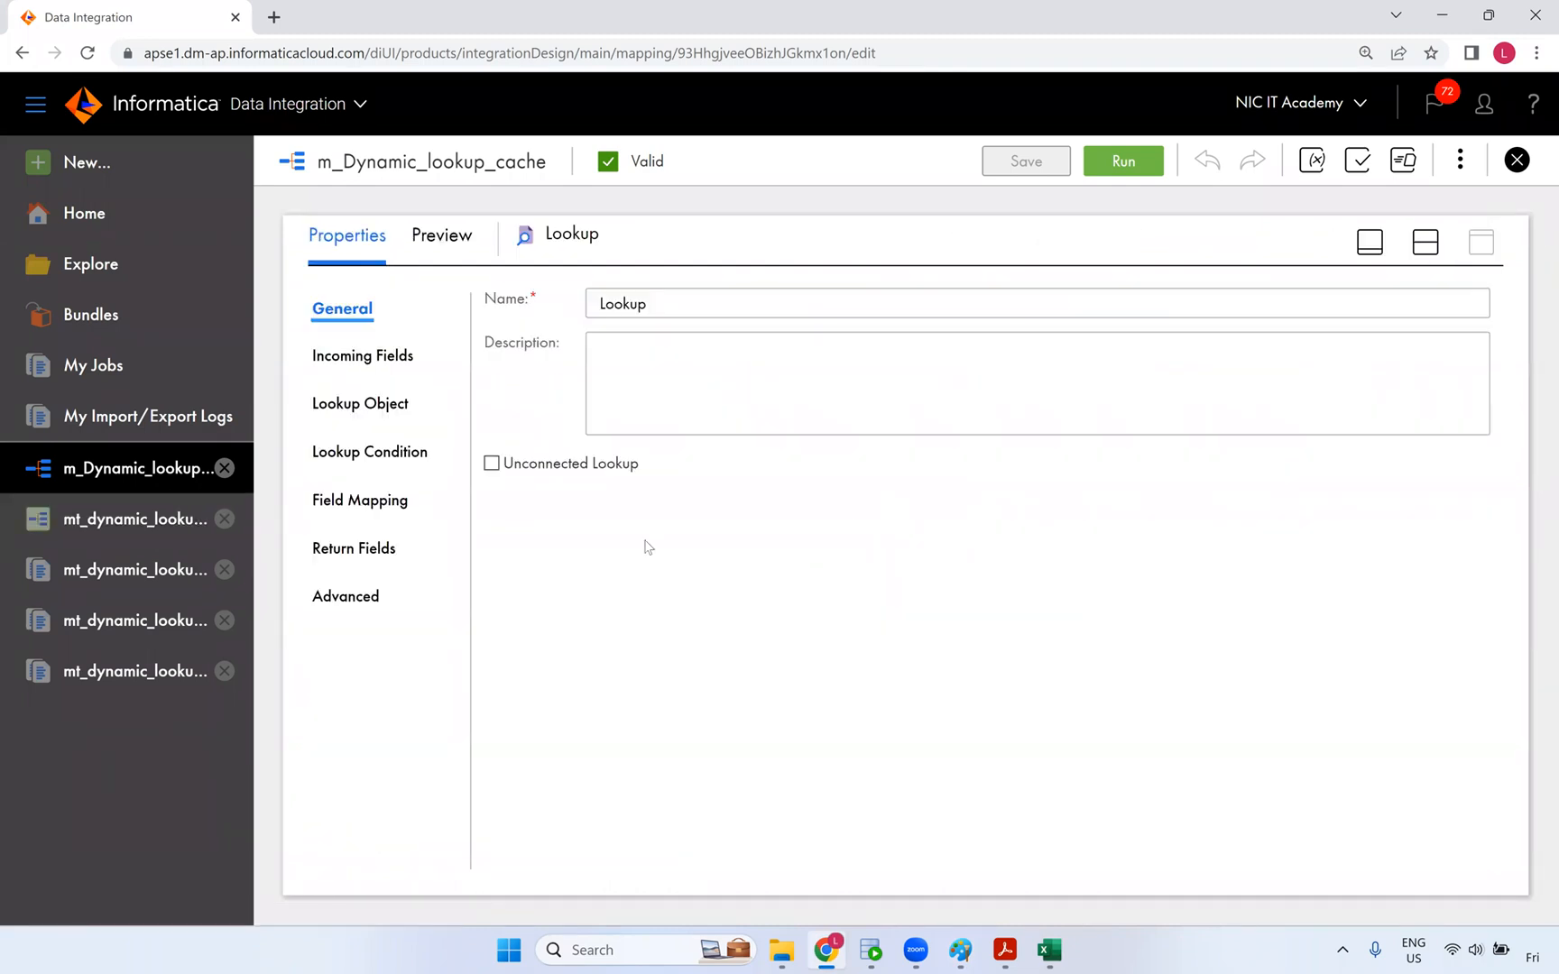
click(375, 458)
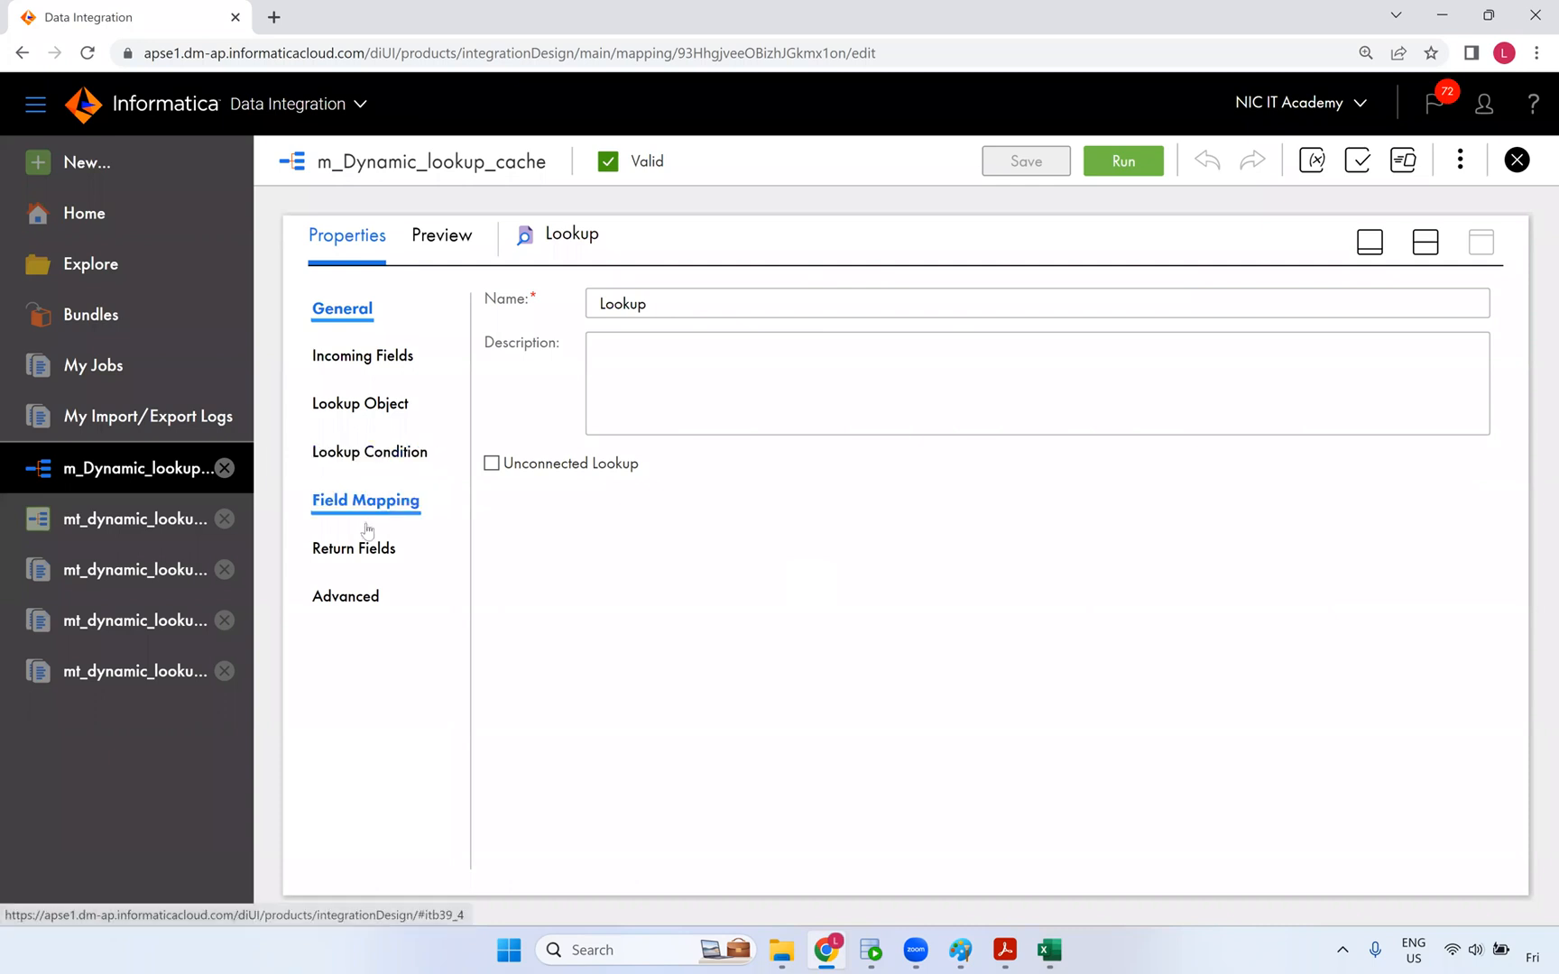
click(362, 613)
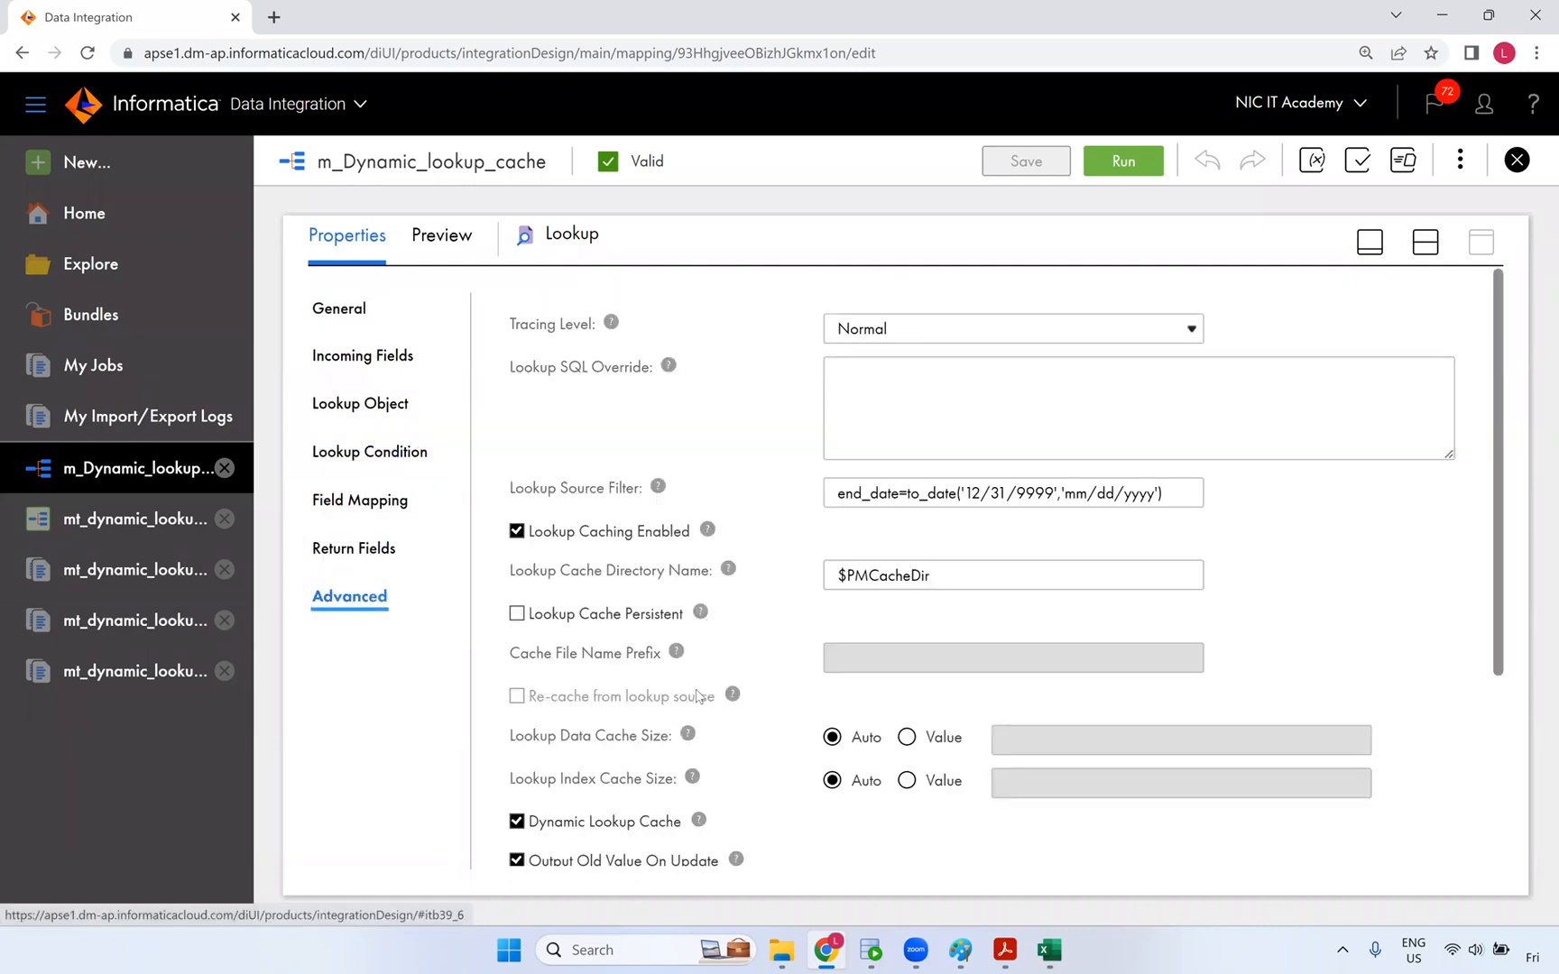
scroll(637, 682, down, 2)
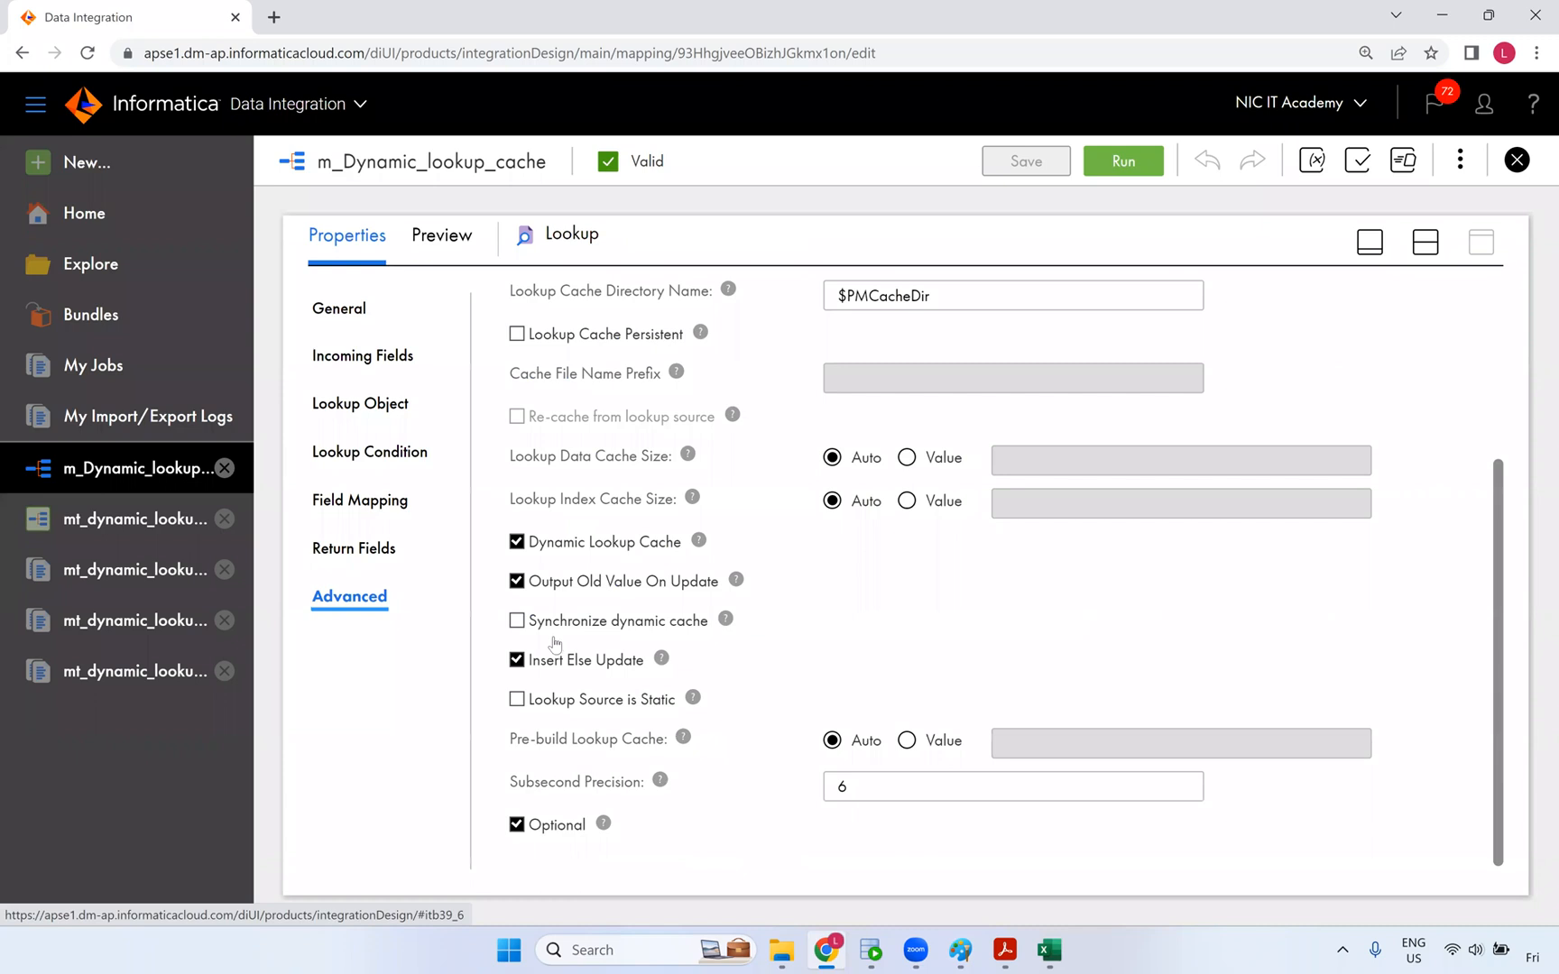
scroll(555, 642, up, 3)
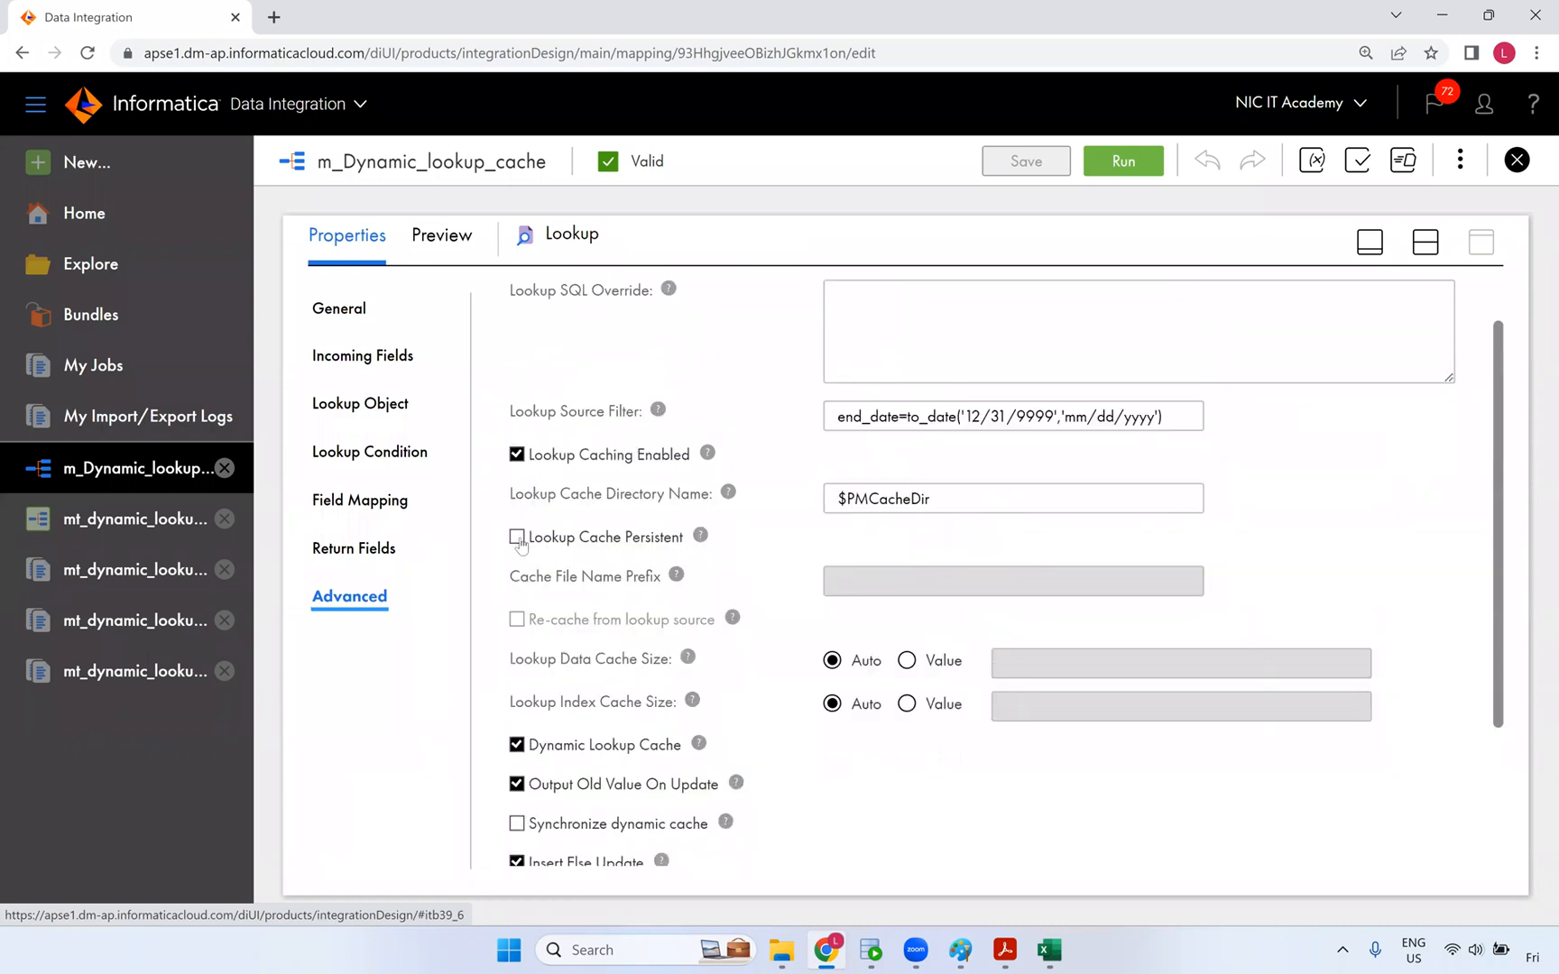
click(517, 538)
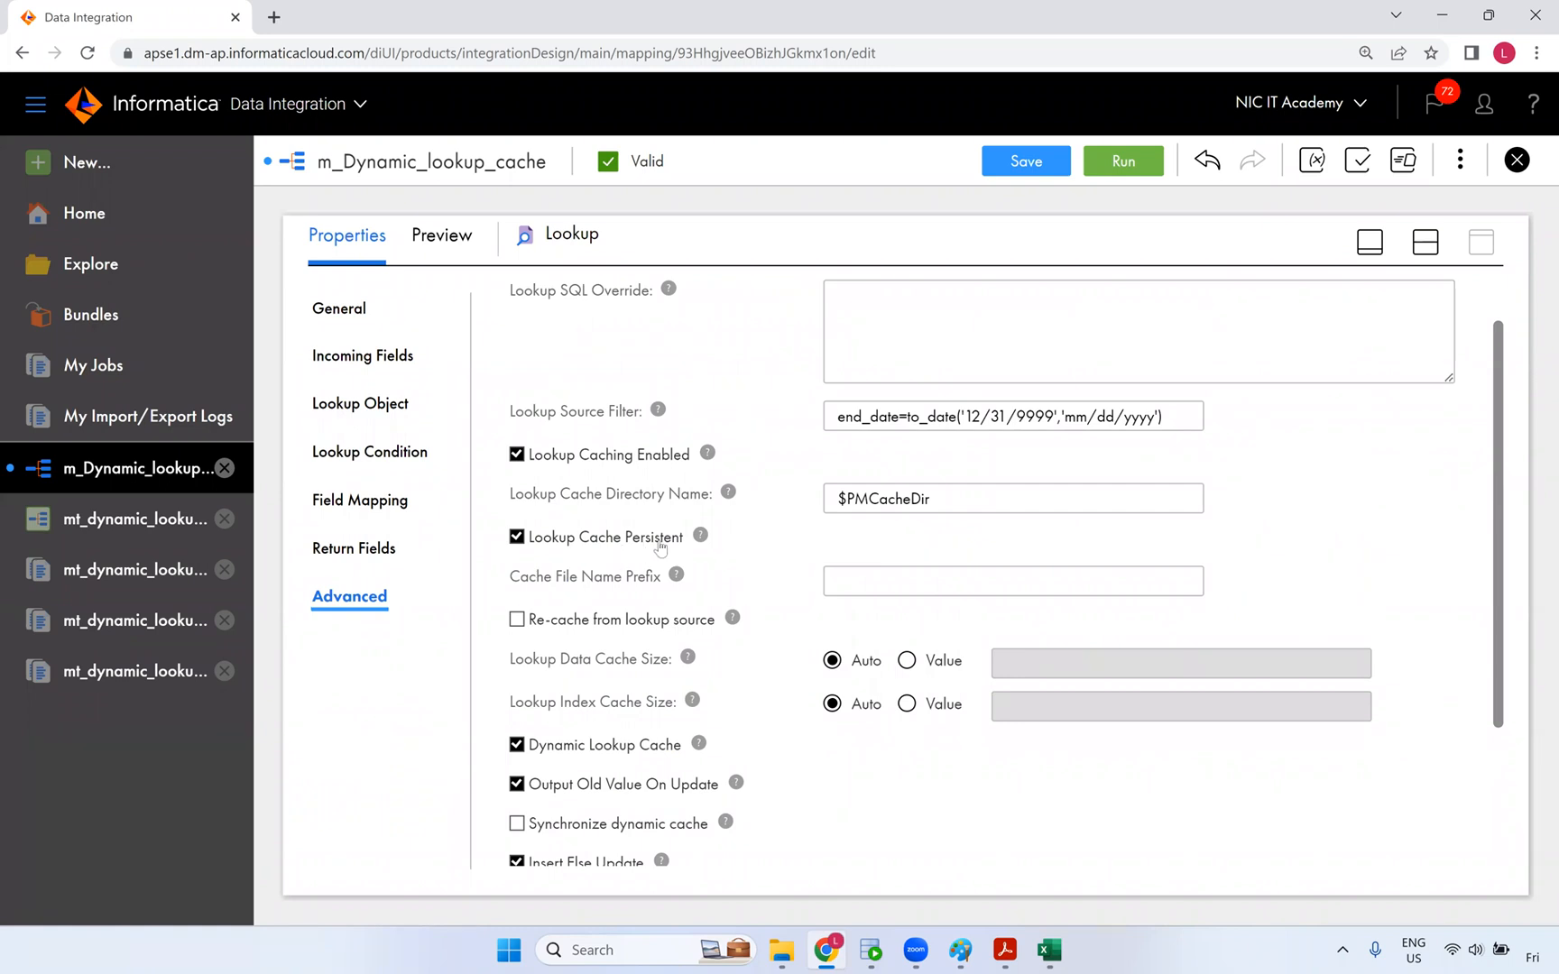
mouse_move(701, 538)
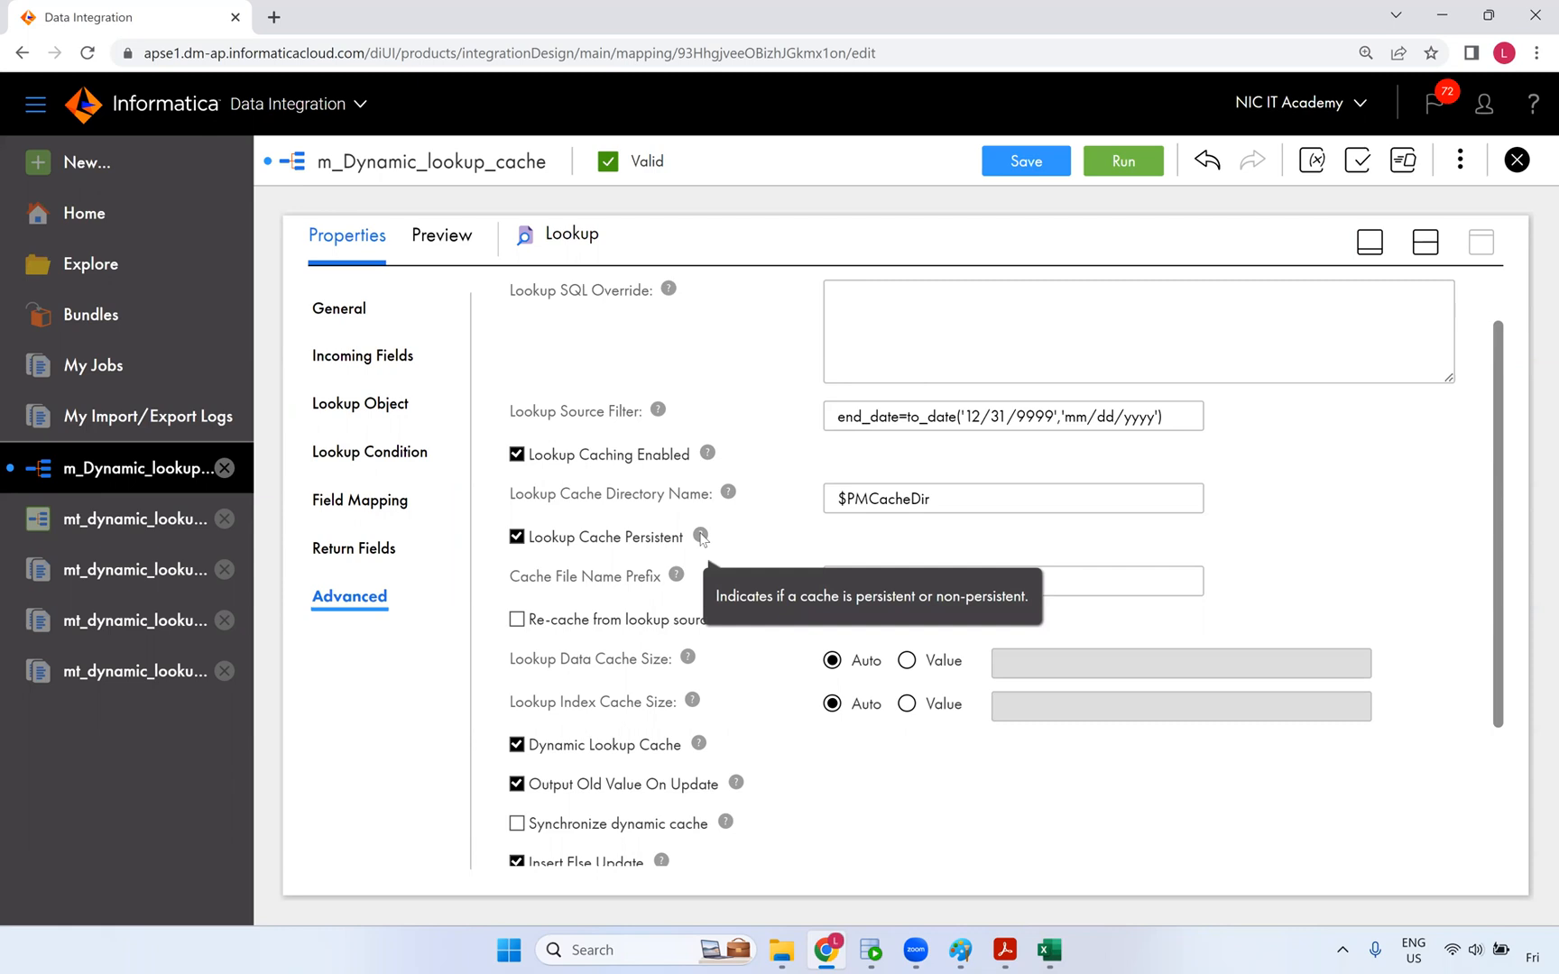
click(578, 541)
- Start a new blank Paint canvas, discarding the old lookup diagram without saving
click(960, 950)
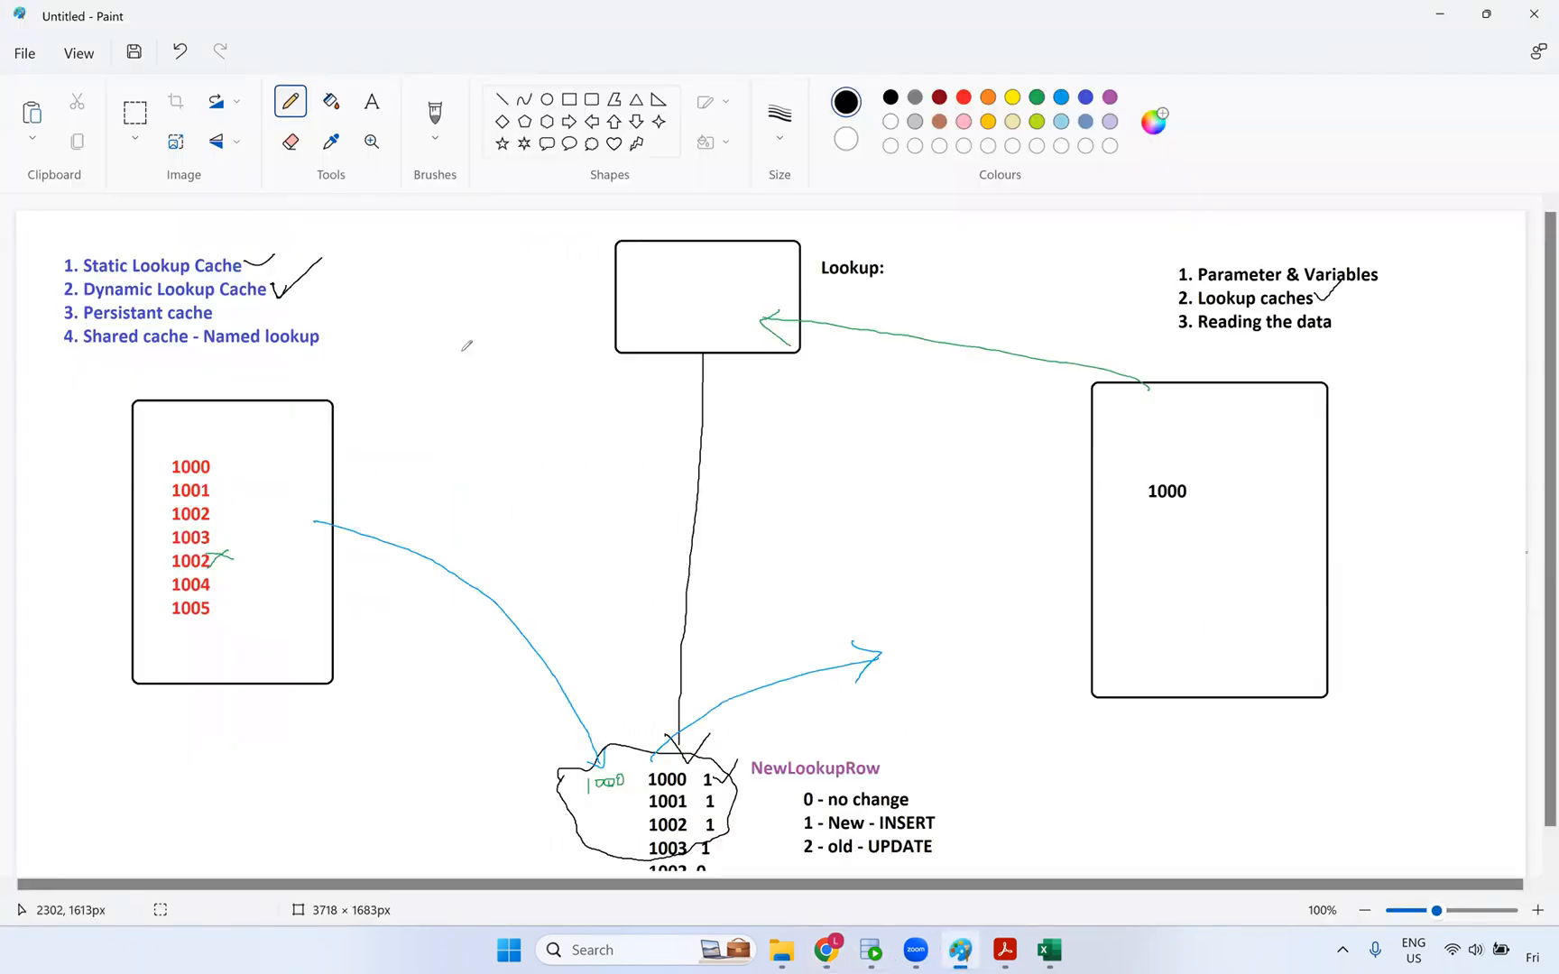
click(25, 53)
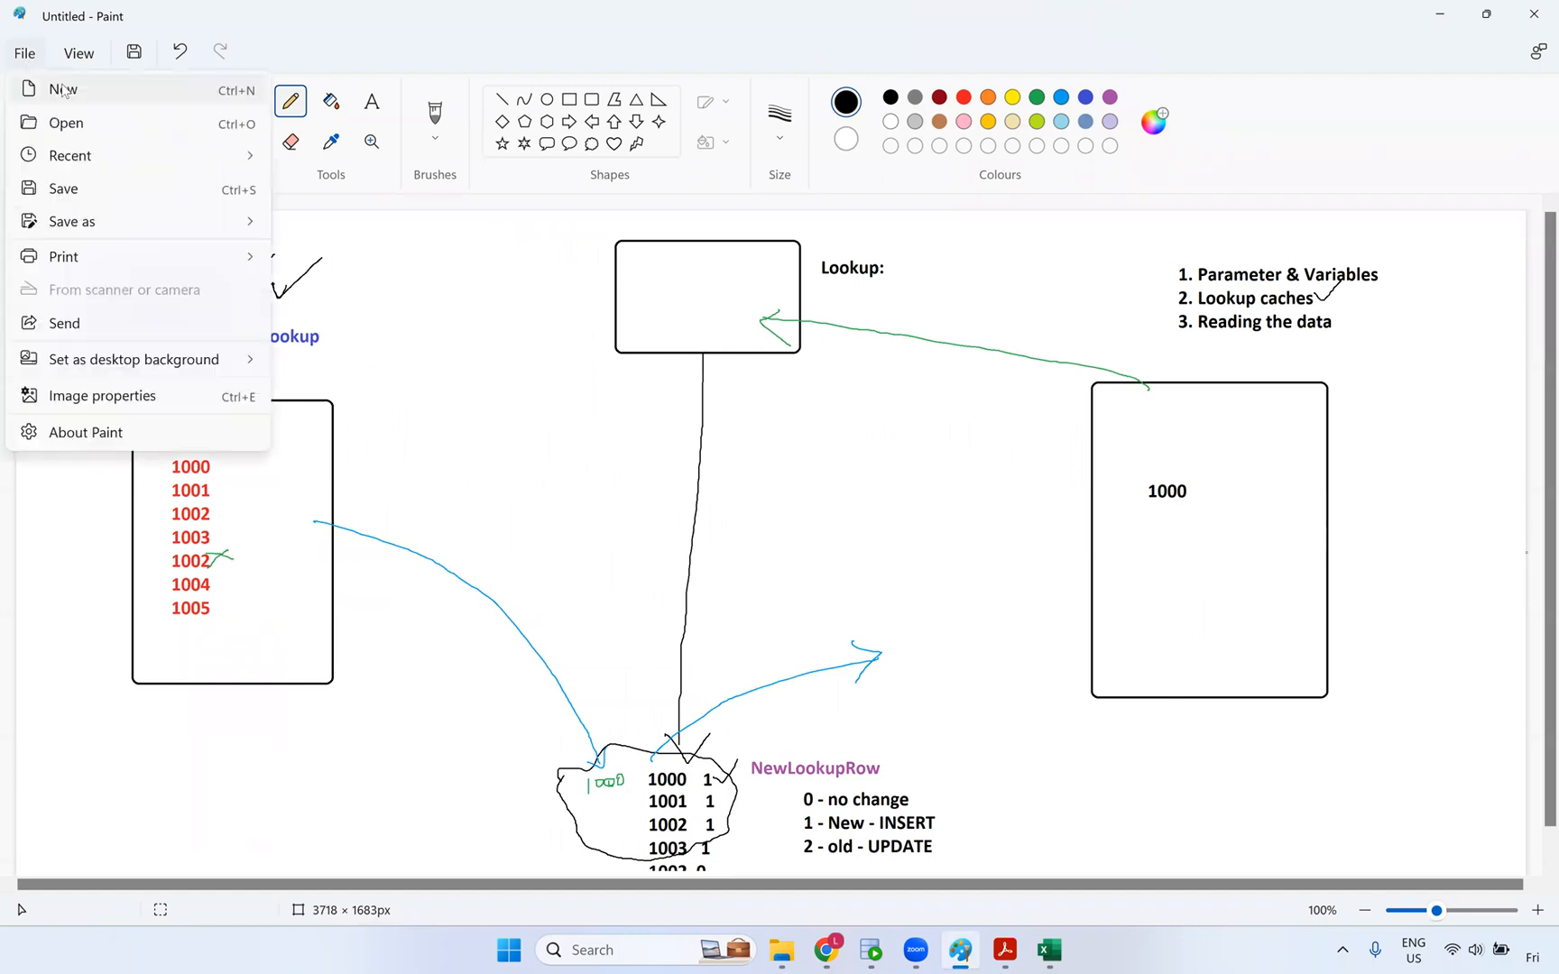
click(63, 89)
click(773, 520)
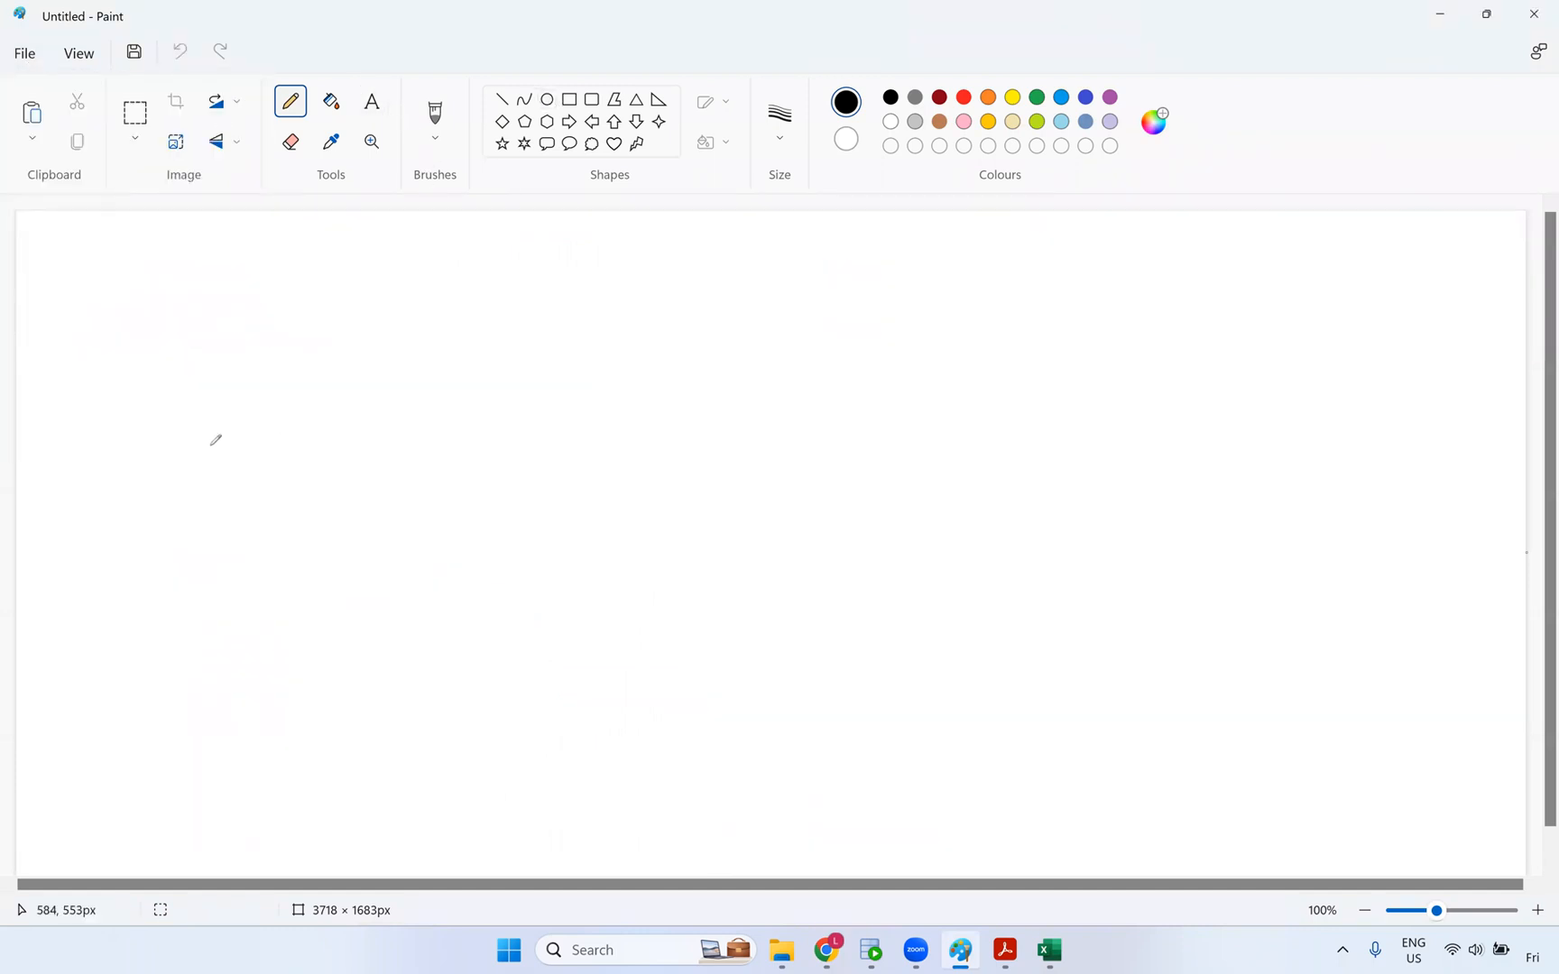
- Write Start, draw lines out to mt1, and label the upper and lower branch nodes, circling mt3
mouse_move(209, 450)
mouse_down()
mouse_move(163, 491)
mouse_move(252, 471)
mouse_move(279, 435)
mouse_move(311, 456)
mouse_move(309, 433)
mouse_up()
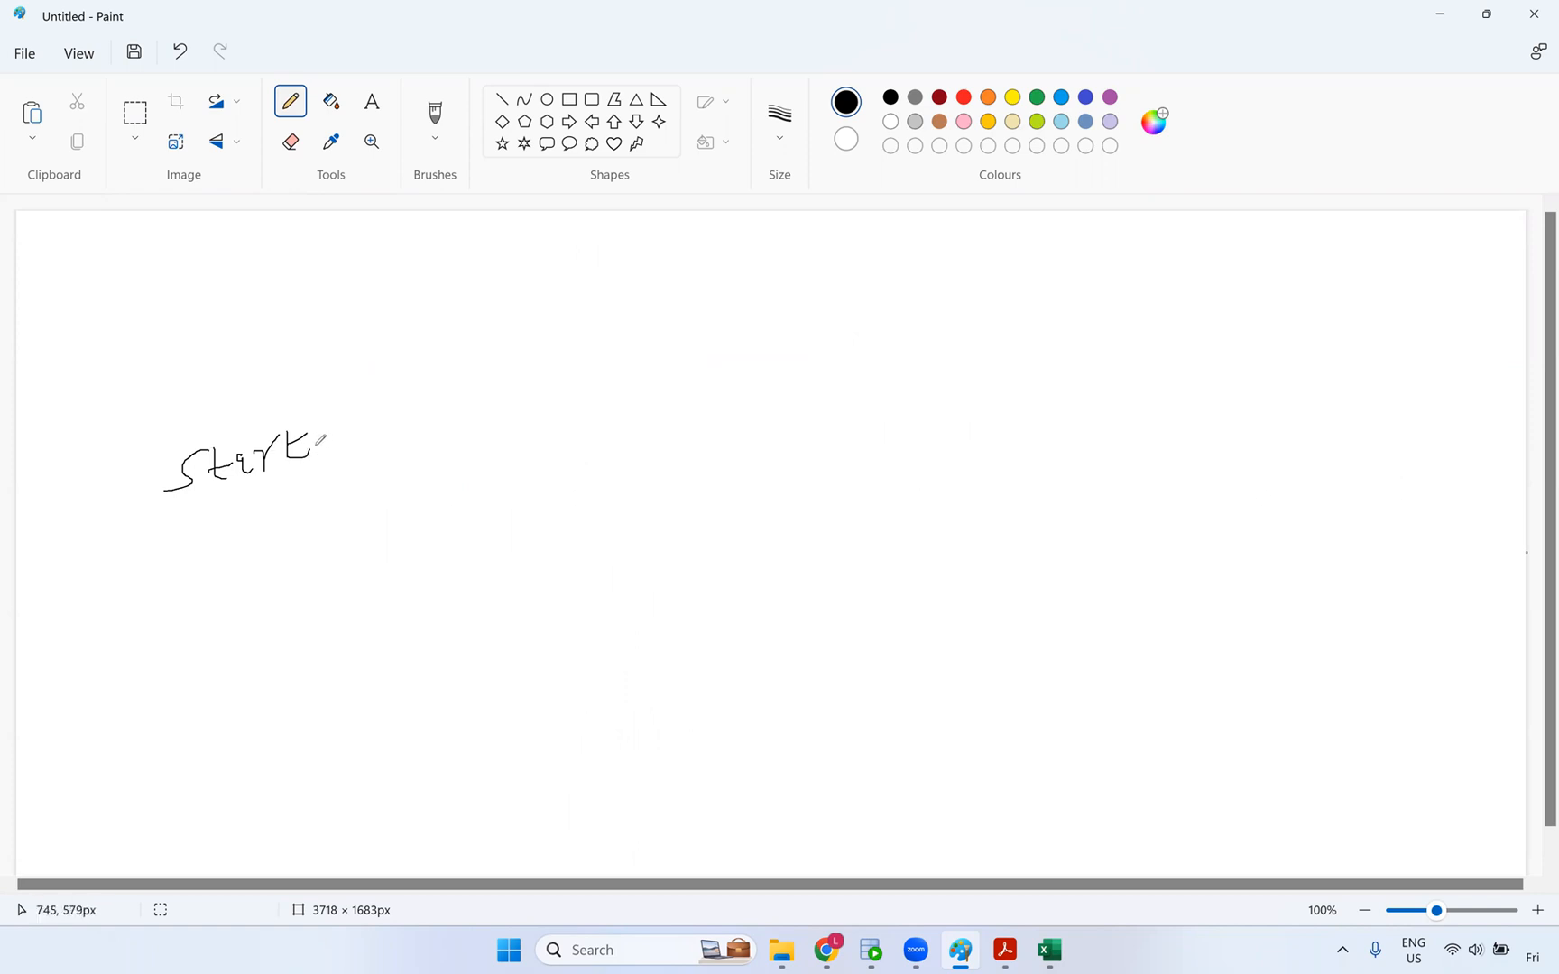
mouse_move(316, 444)
mouse_down()
mouse_move(440, 445)
mouse_move(459, 418)
mouse_move(472, 457)
mouse_move(568, 392)
mouse_up()
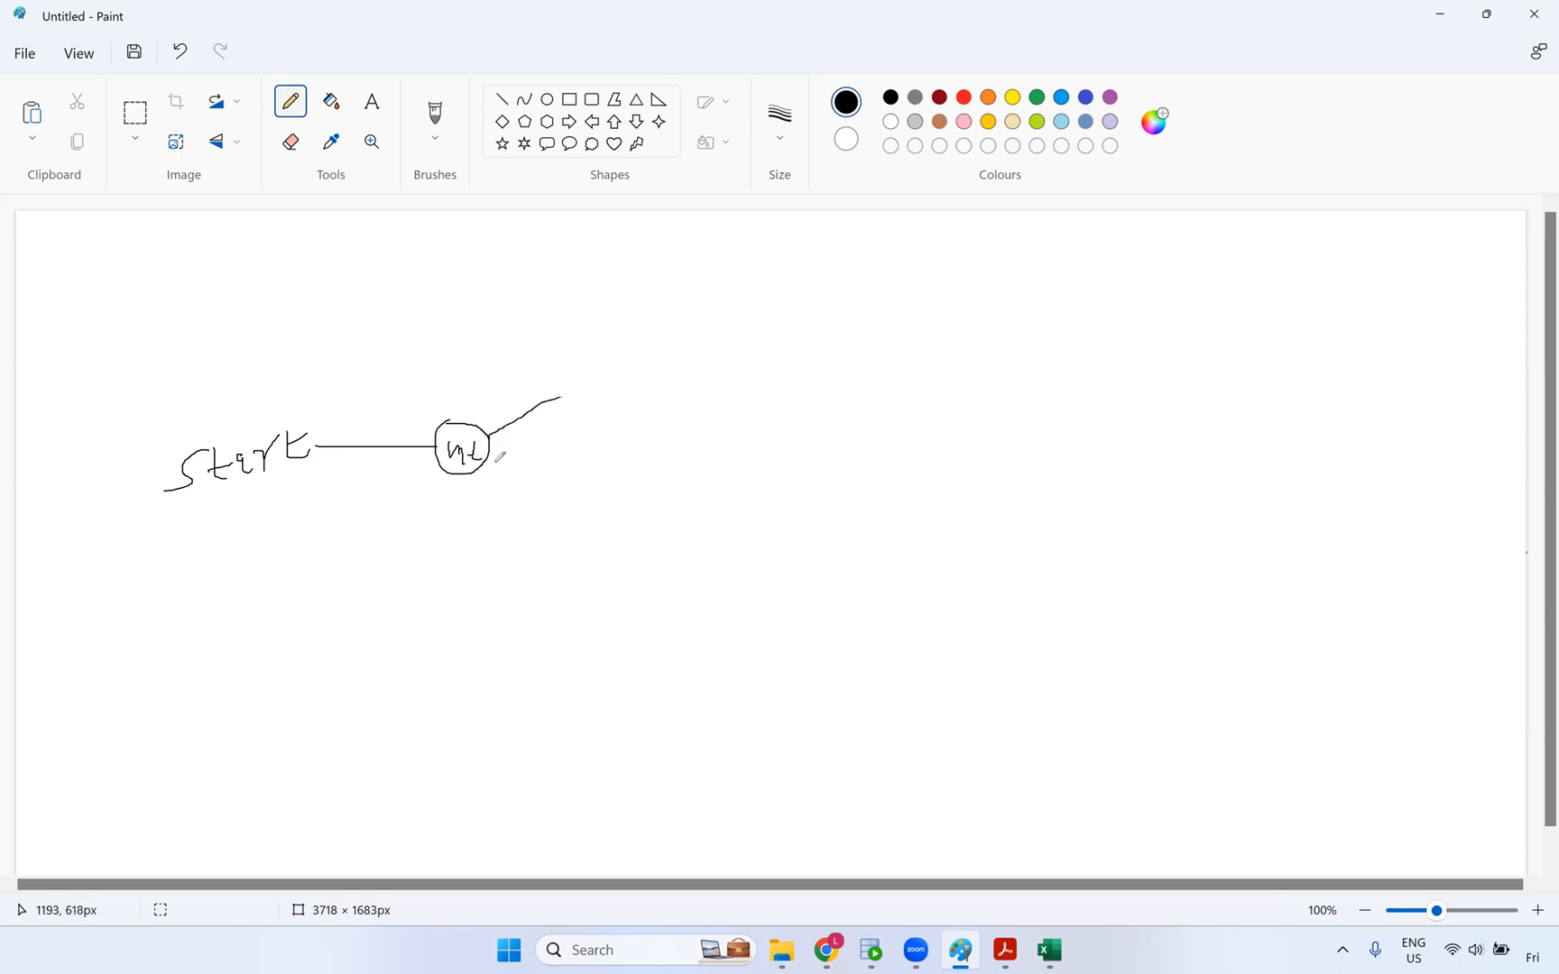
drag(491, 462, 566, 499)
drag(584, 401, 651, 384)
mouse_move(592, 511)
mouse_down()
mouse_move(665, 478)
mouse_move(637, 502)
mouse_up()
mouse_move(620, 380)
mouse_down()
mouse_move(641, 374)
mouse_move(642, 352)
mouse_move(592, 370)
mouse_up()
mouse_move(664, 520)
mouse_down()
mouse_move(629, 470)
mouse_move(595, 471)
mouse_up()
- Add the mt4 and mt5 nodes, link both branches, and sketch the merge node mt6
drag(643, 378, 814, 344)
mouse_move(820, 345)
mouse_down()
mouse_move(839, 361)
mouse_move(831, 390)
mouse_up()
drag(810, 547, 858, 552)
mouse_move(837, 542)
mouse_down()
mouse_move(852, 541)
mouse_move(813, 560)
mouse_move(871, 510)
mouse_move(799, 502)
mouse_up()
drag(648, 510, 794, 518)
mouse_move(753, 319)
mouse_down()
mouse_move(851, 359)
mouse_move(763, 312)
mouse_up()
drag(849, 356, 964, 418)
drag(871, 541, 971, 466)
mouse_move(972, 390)
mouse_down()
mouse_move(991, 451)
mouse_move(972, 436)
mouse_move(1012, 417)
mouse_move(1020, 437)
mouse_move(1192, 425)
mouse_move(1232, 391)
mouse_move(1207, 394)
mouse_move(1242, 426)
mouse_move(1256, 417)
mouse_up()
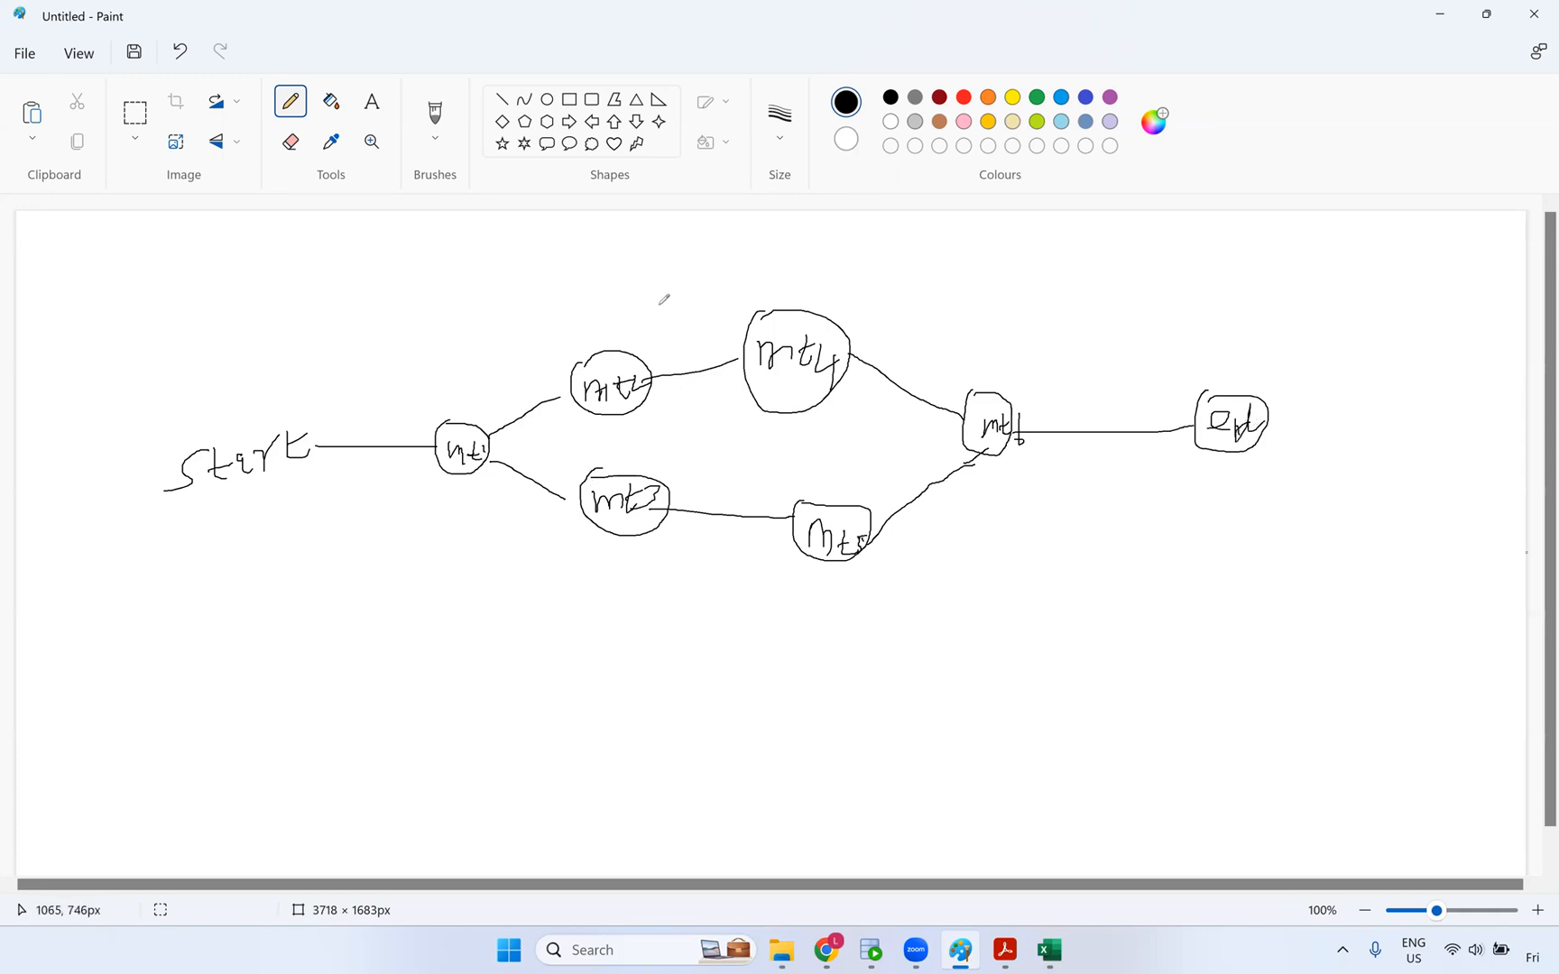
- Draw small red five-point stars by the first node, upper branch node, lower-right node and merge node
click(500, 147)
click(964, 96)
drag(449, 483, 487, 514)
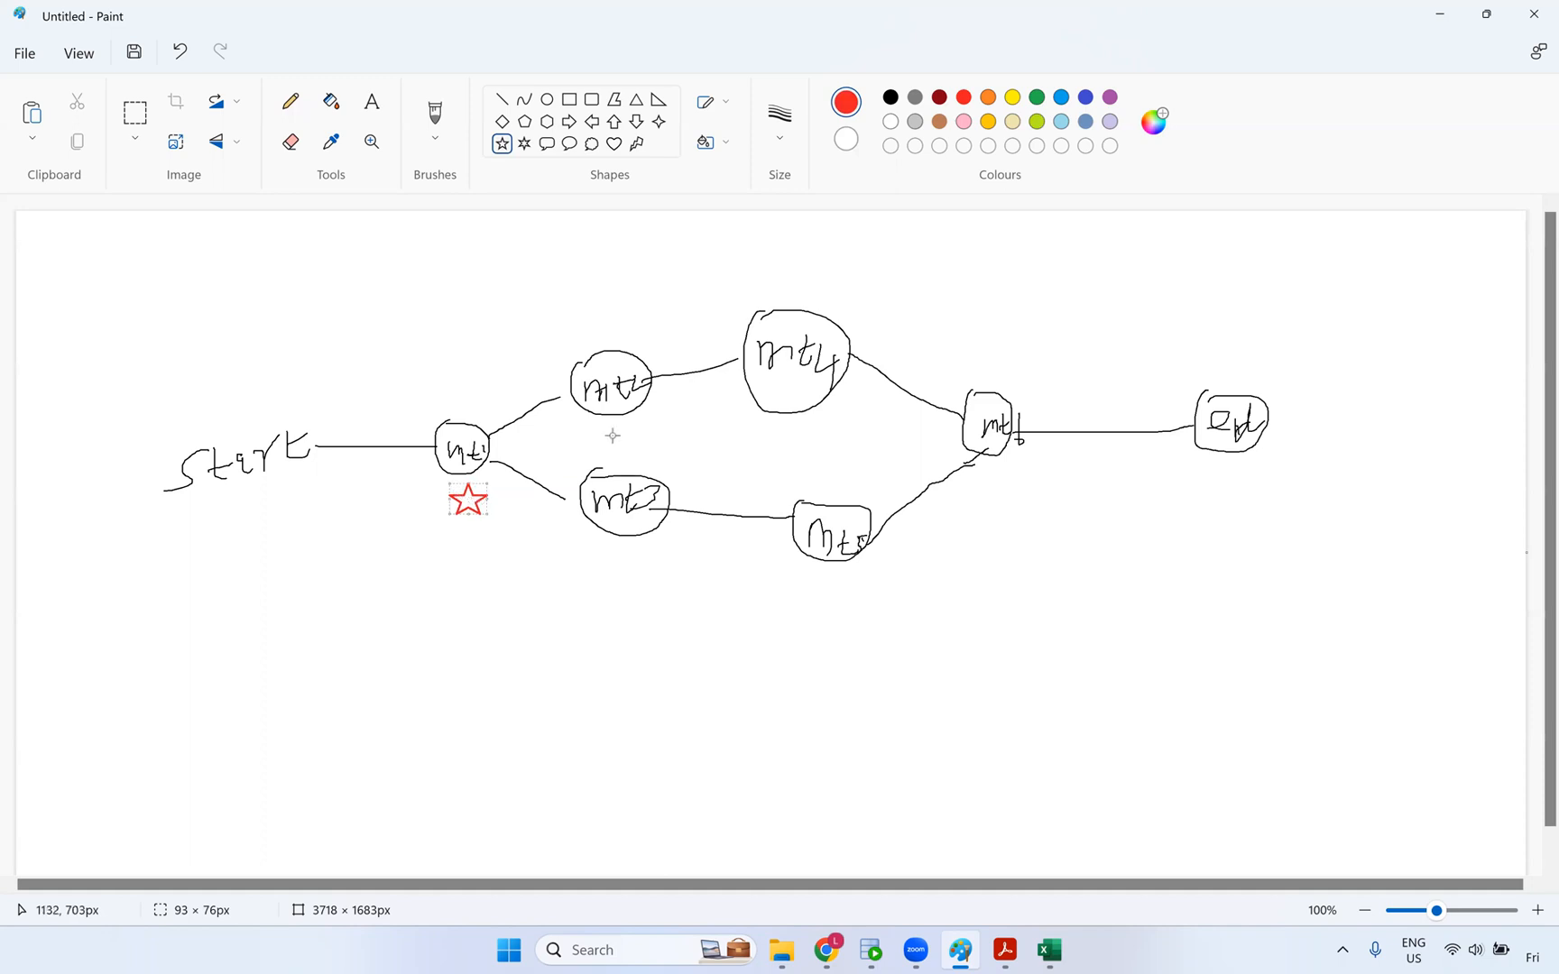
drag(648, 400, 669, 421)
drag(851, 570, 882, 589)
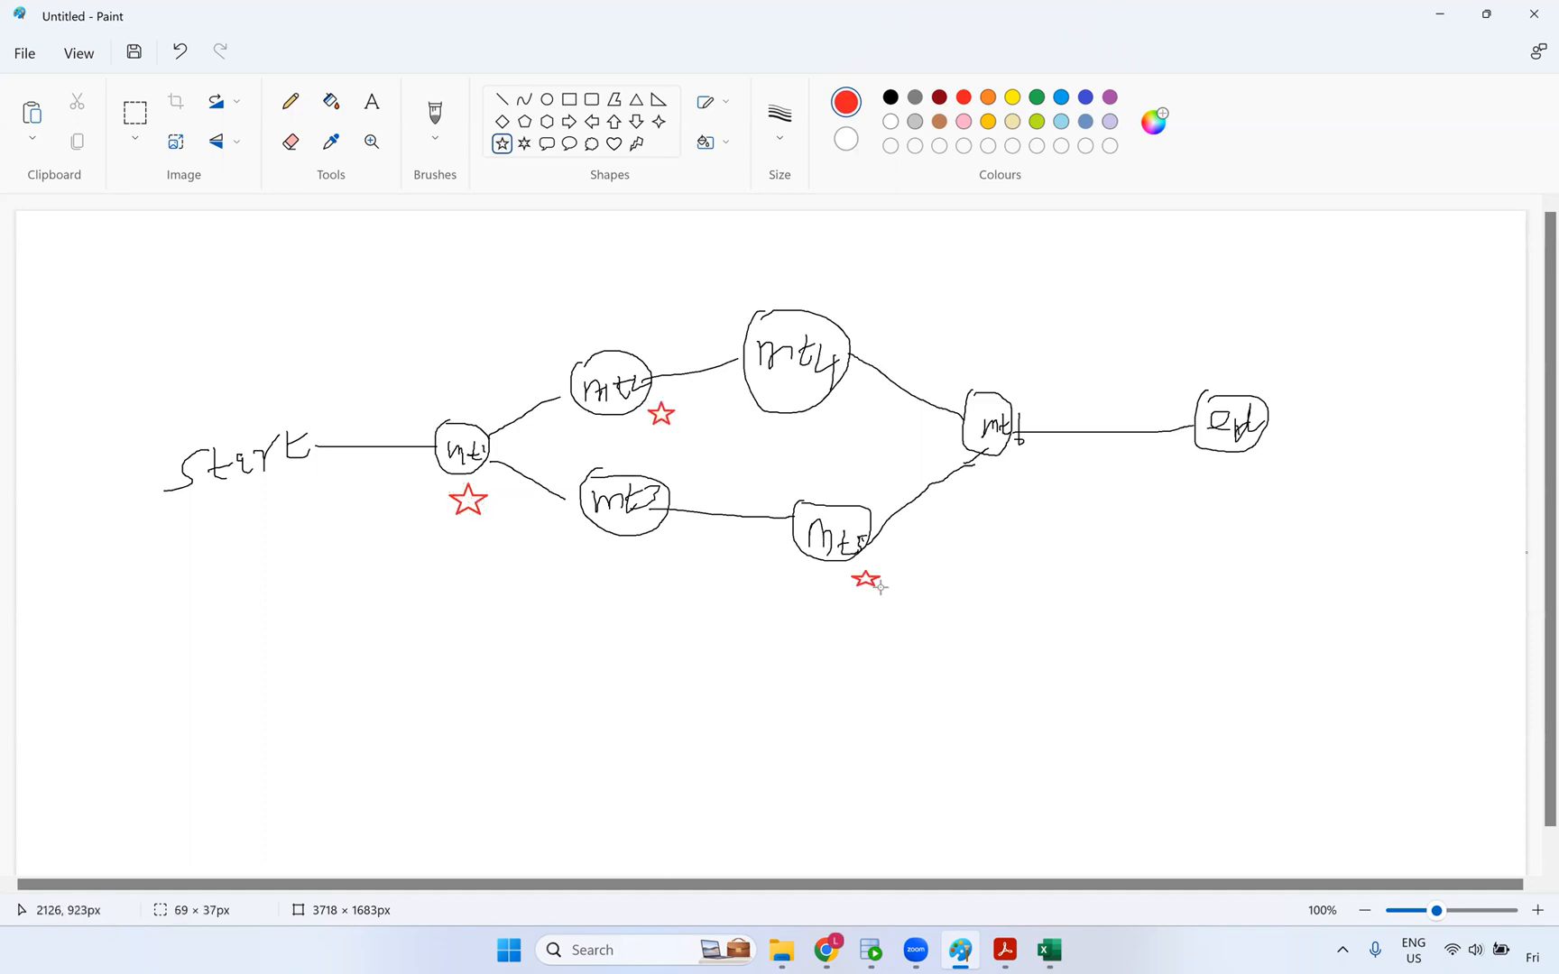
drag(1009, 455, 1036, 487)
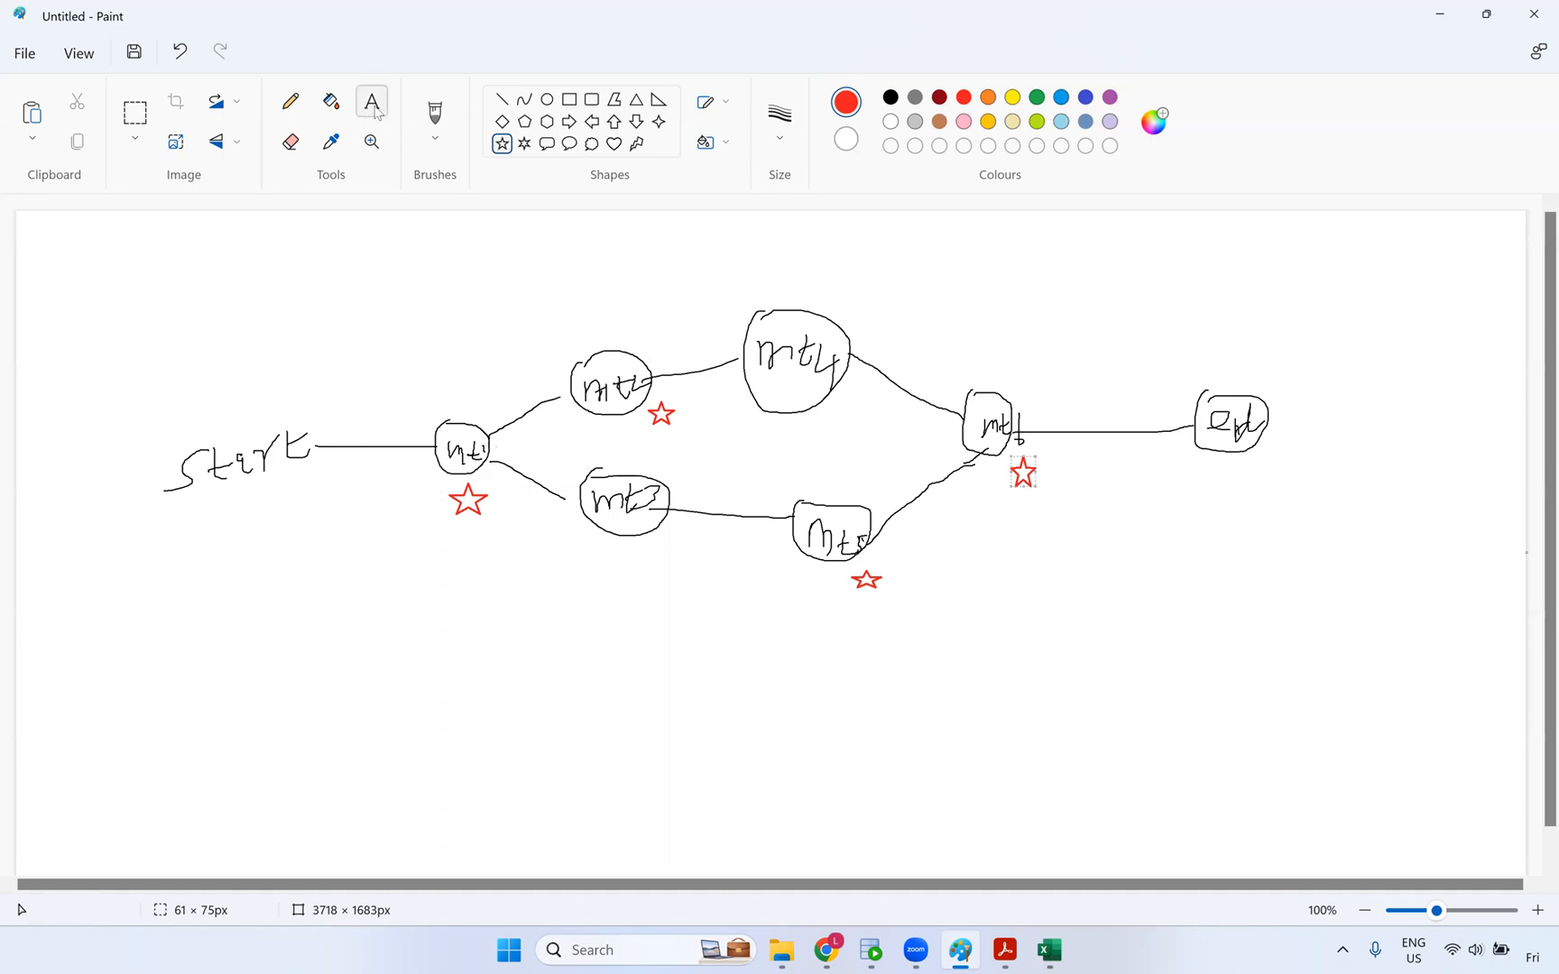
- In blue pencil, write 5mins below the first star and 5 beside each other star
click(291, 103)
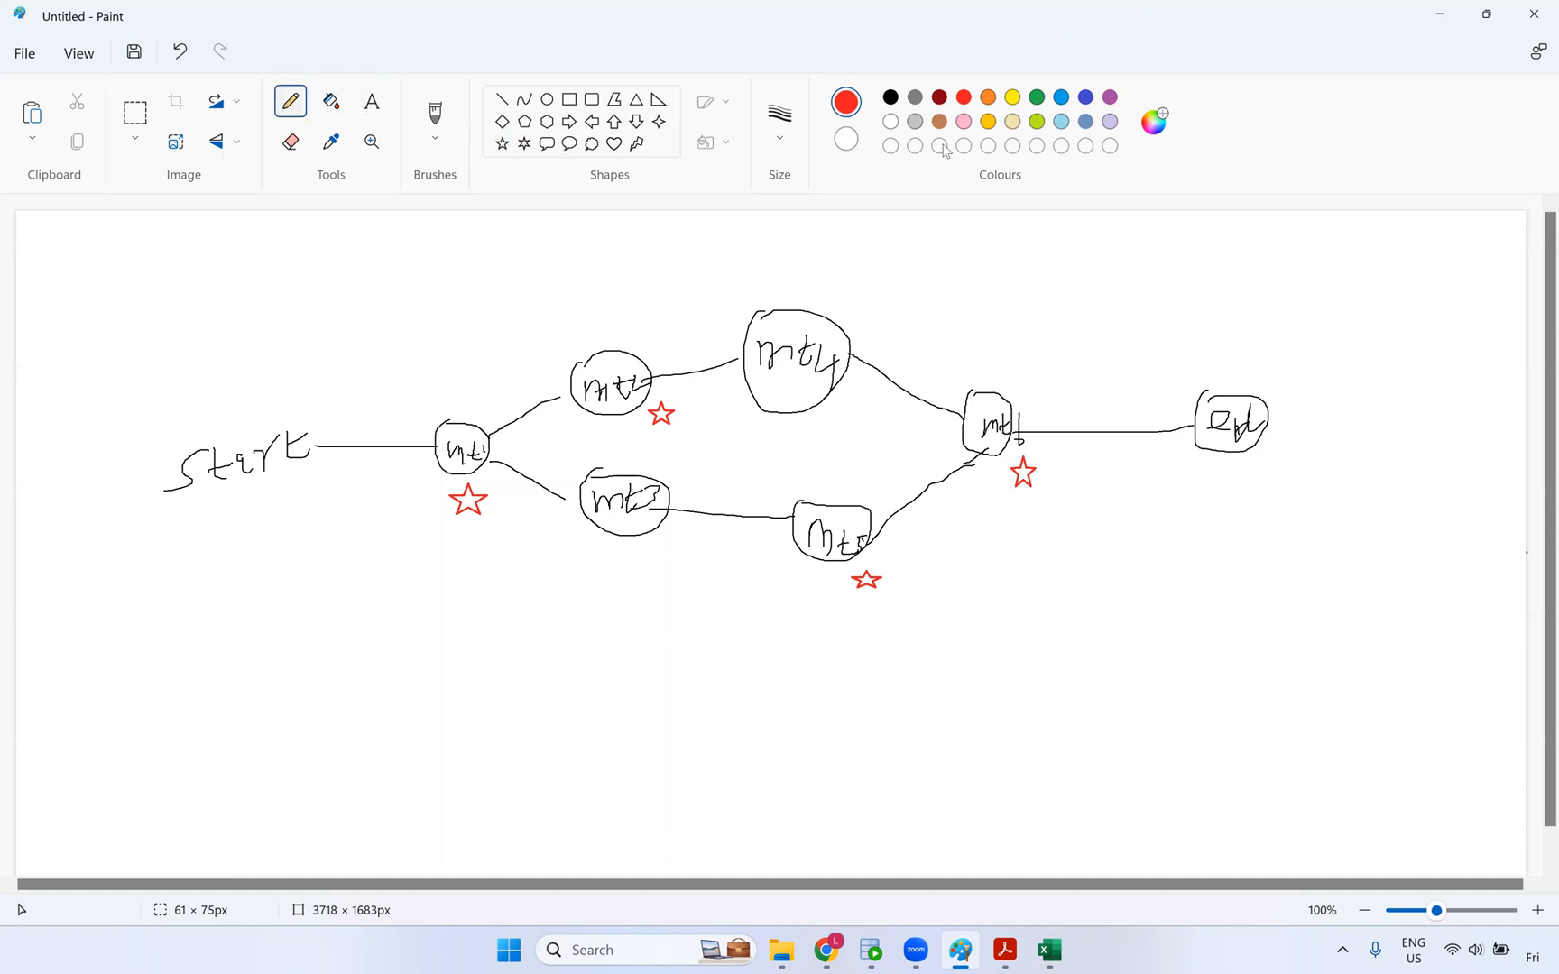
click(1062, 97)
drag(467, 545, 487, 565)
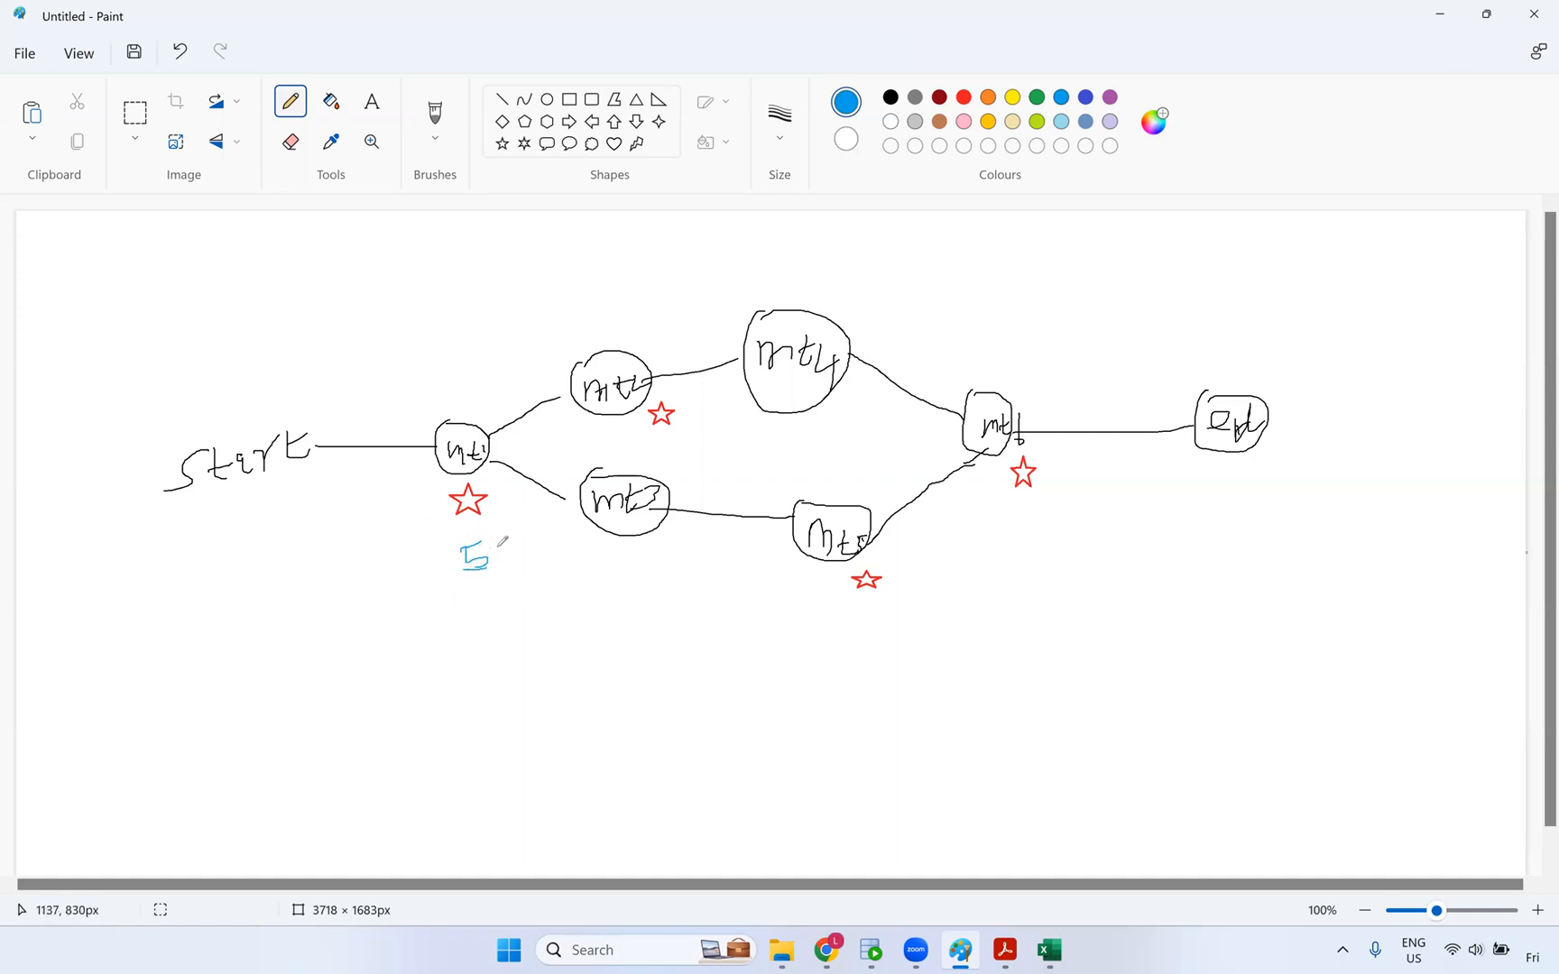
mouse_move(494, 563)
mouse_down()
mouse_move(507, 543)
mouse_move(558, 554)
mouse_up()
drag(633, 427, 641, 426)
mouse_move(842, 592)
mouse_down()
mouse_move(871, 599)
mouse_move(855, 610)
mouse_up()
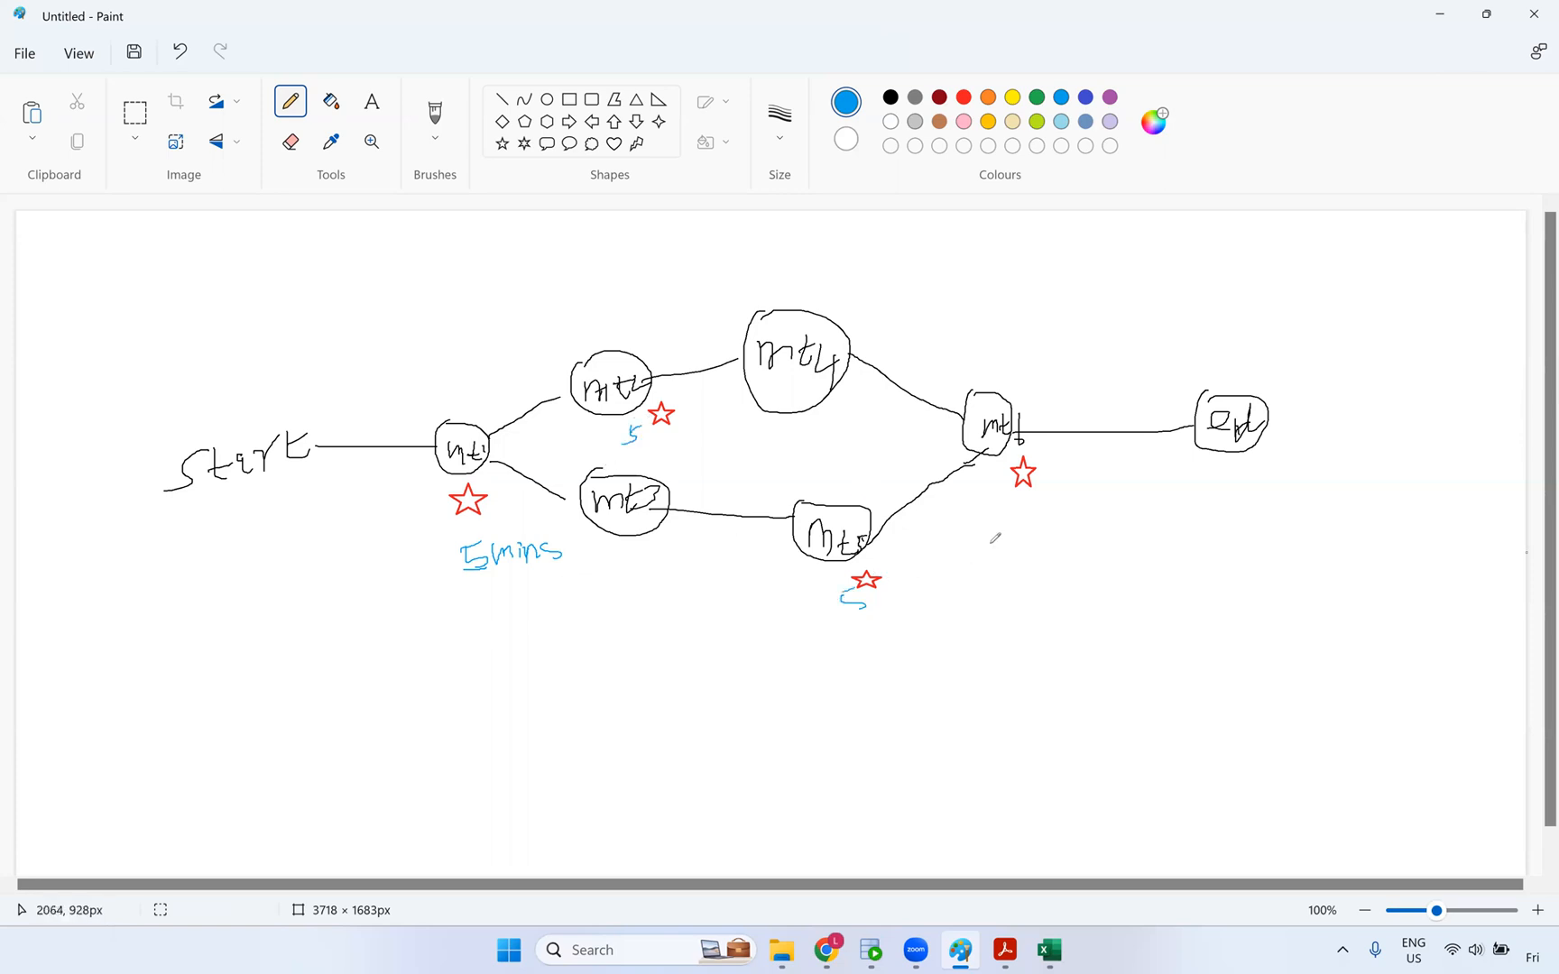
mouse_move(1018, 516)
mouse_down()
mouse_move(1017, 539)
mouse_move(1018, 515)
mouse_up()
- Write 20 mins below the diagram, cross it out, and write 5 mins underneath
mouse_move(844, 672)
mouse_down()
mouse_move(878, 692)
mouse_move(903, 673)
mouse_move(888, 665)
mouse_up()
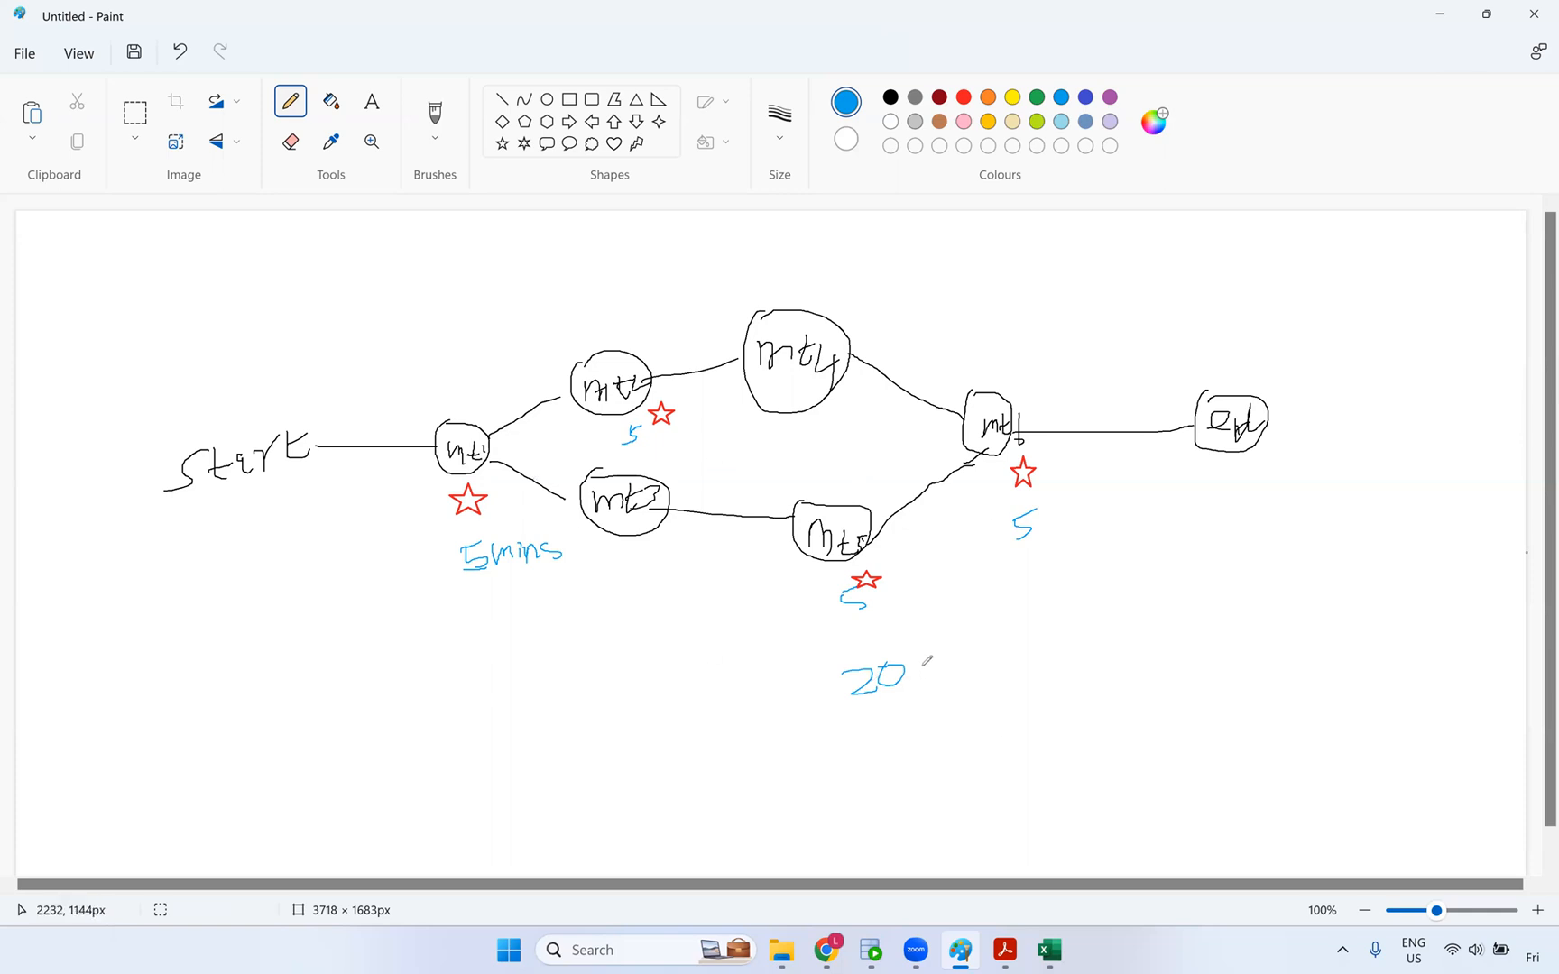
mouse_move(932, 667)
mouse_down()
mouse_move(949, 682)
mouse_move(973, 667)
mouse_move(881, 706)
mouse_up()
drag(895, 642, 935, 684)
mouse_move(881, 743)
mouse_down()
mouse_move(876, 767)
mouse_move(902, 740)
mouse_move(921, 759)
mouse_move(947, 733)
mouse_up()
drag(949, 760, 968, 767)
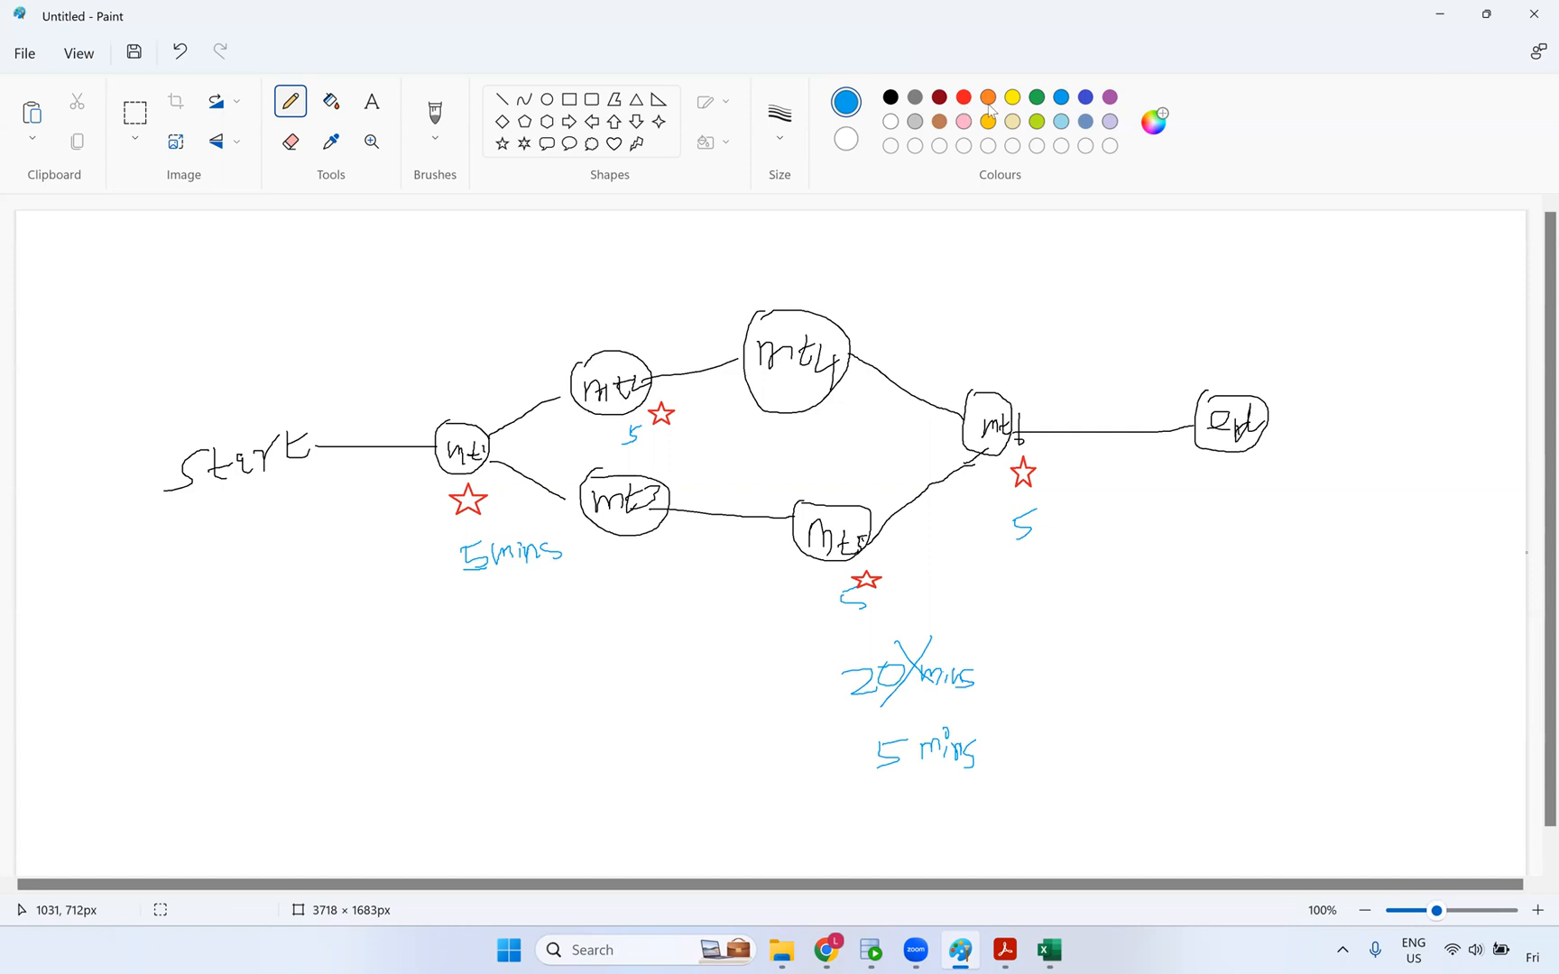
- Add dark-blue text labels 'persistent cache' and 'Re-cache' under the first star
click(1087, 101)
click(371, 102)
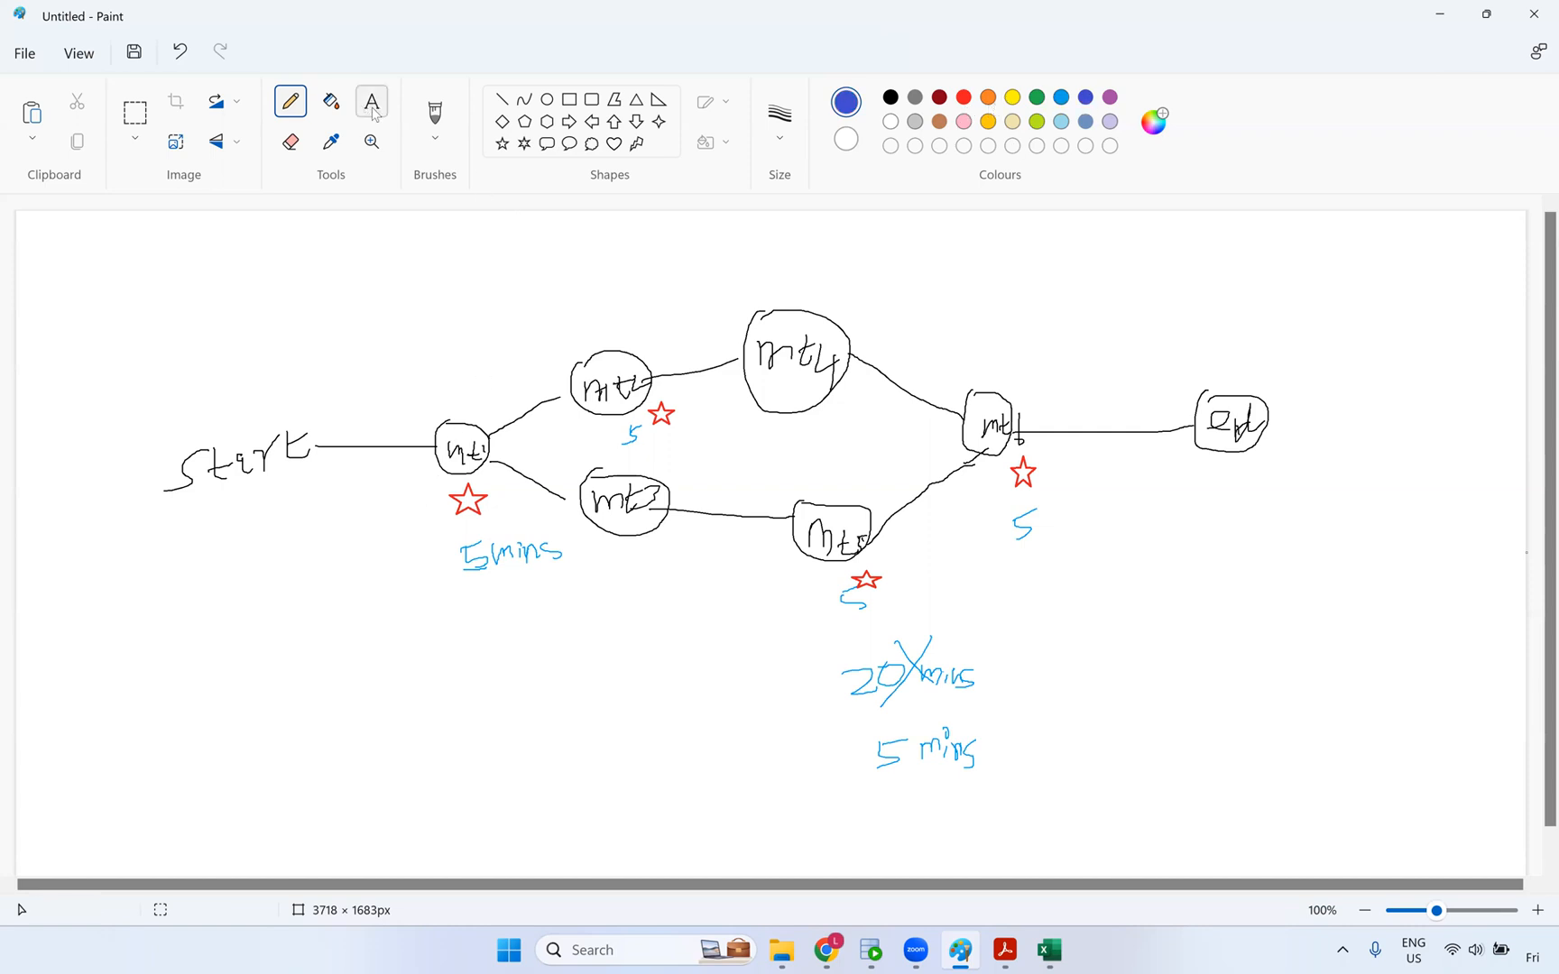
click(379, 515)
text(persistent)
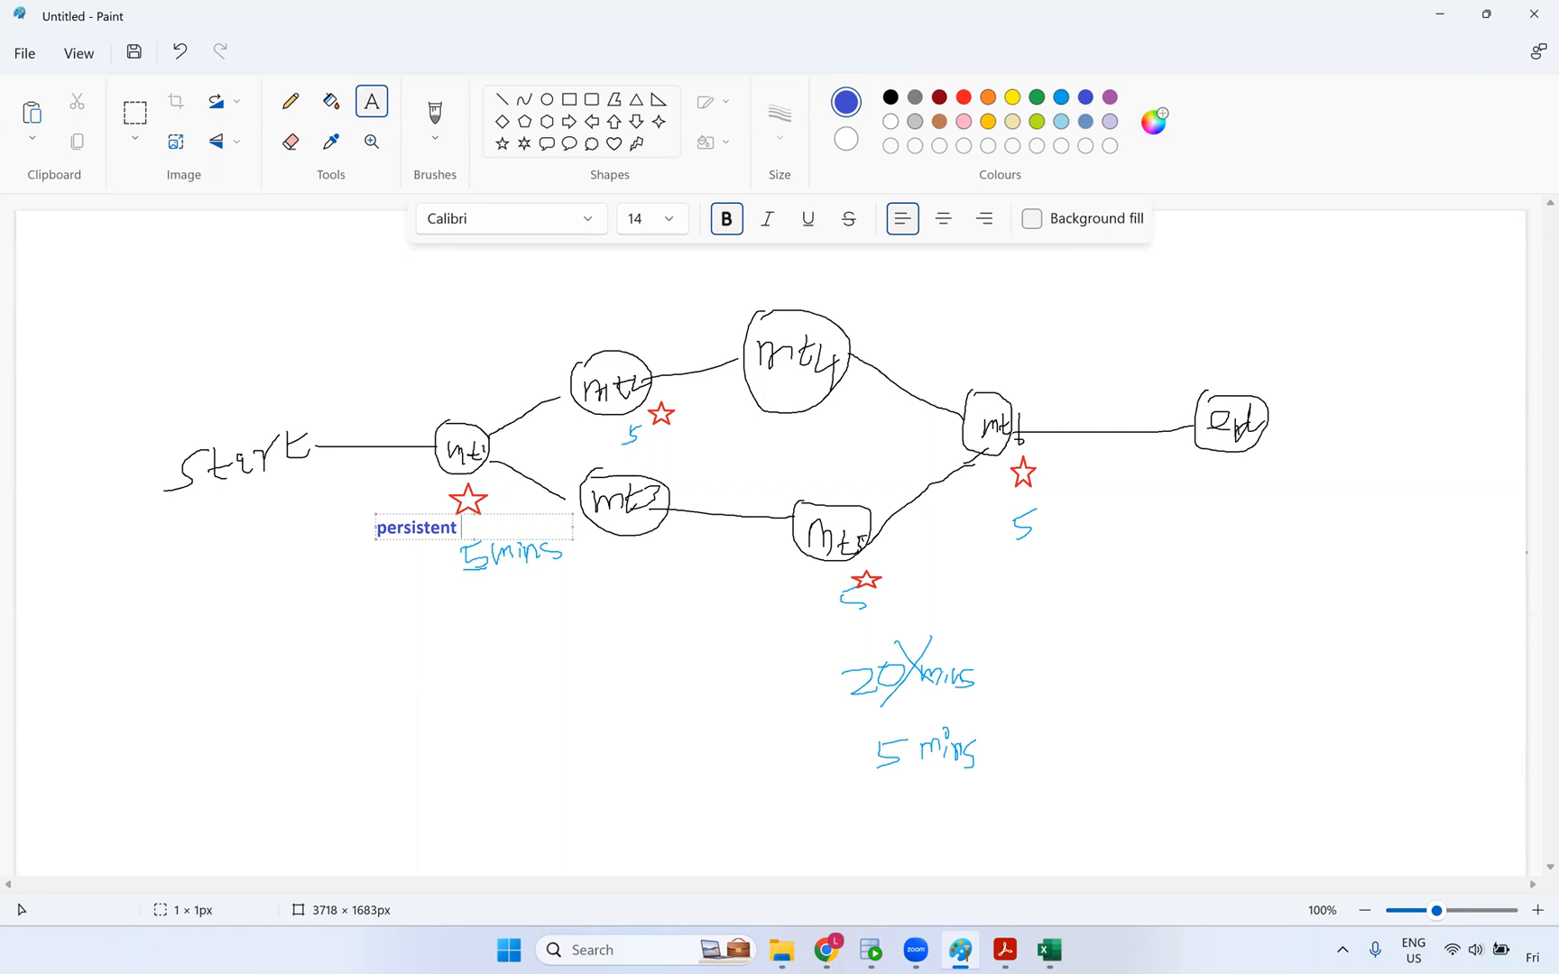
text( cha)
key(BackSpace)
key(BackSpace)
text(ache)
click(391, 573)
click(391, 573)
text(R)
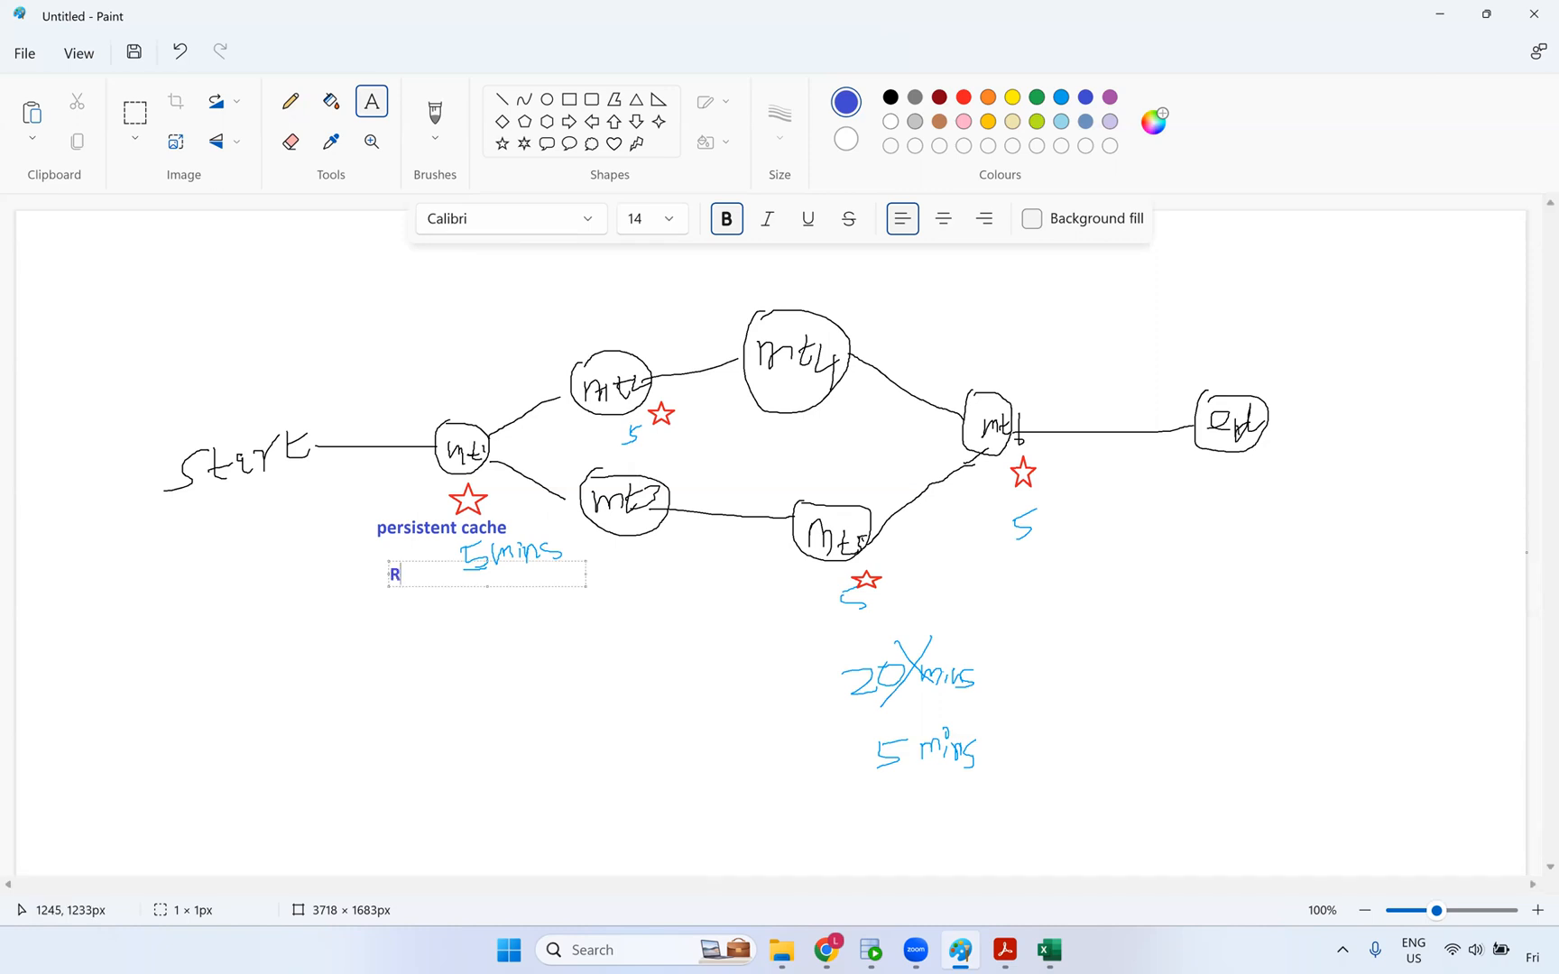
text(e-cache)
drag(427, 559, 379, 545)
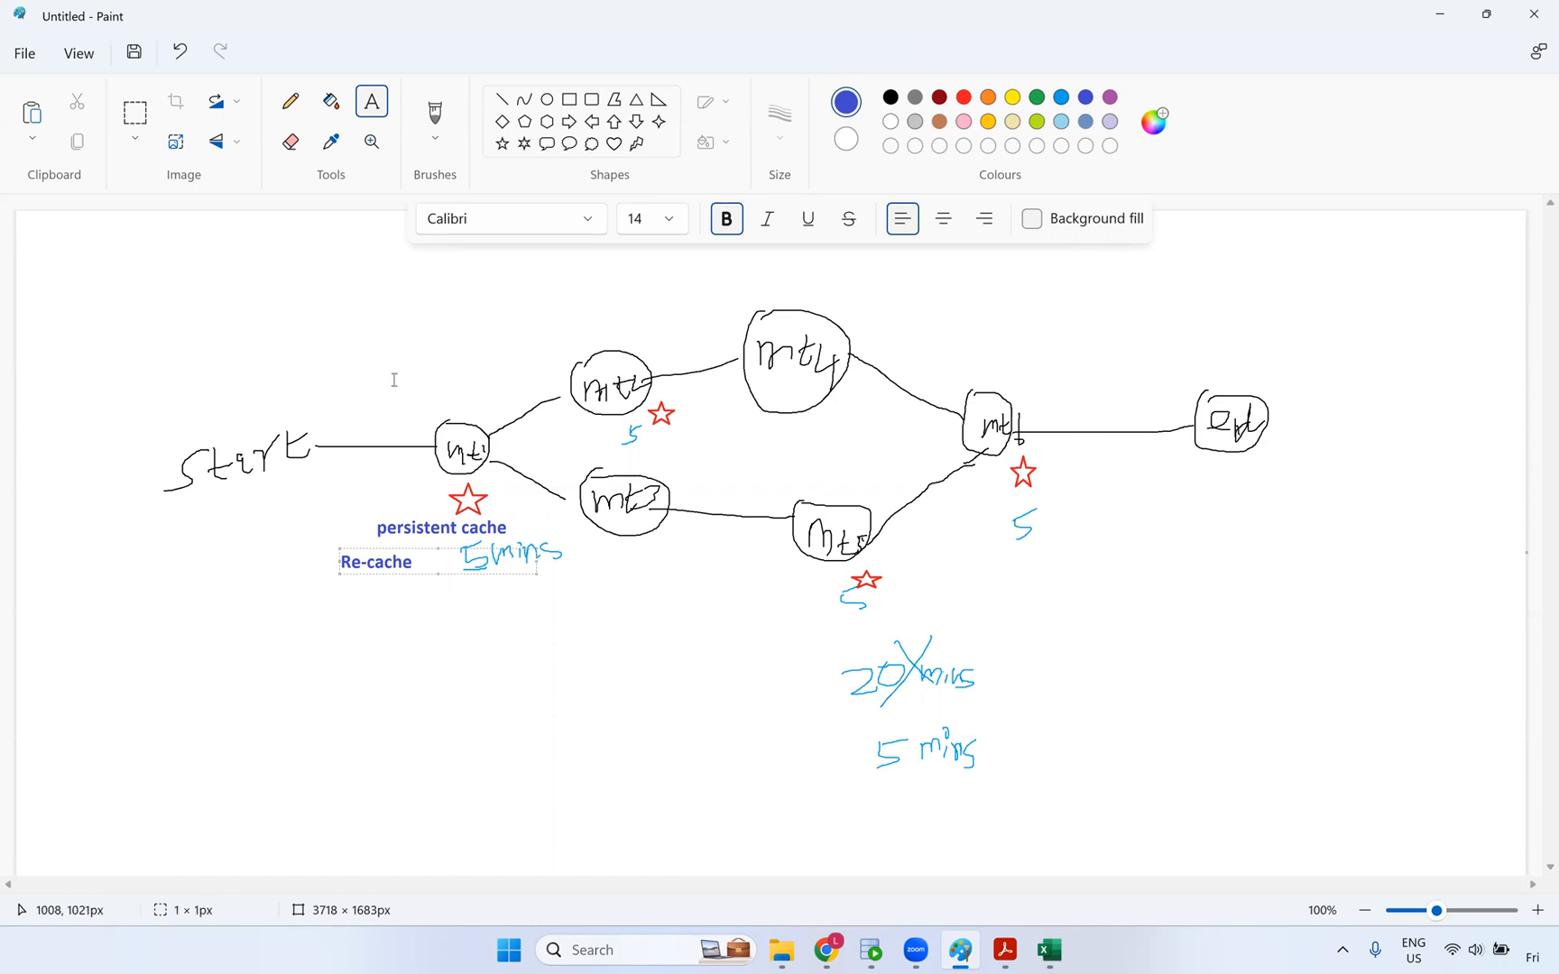
- Draw a ticked checkbox after Re-cache and a check mark below 5mins
click(289, 102)
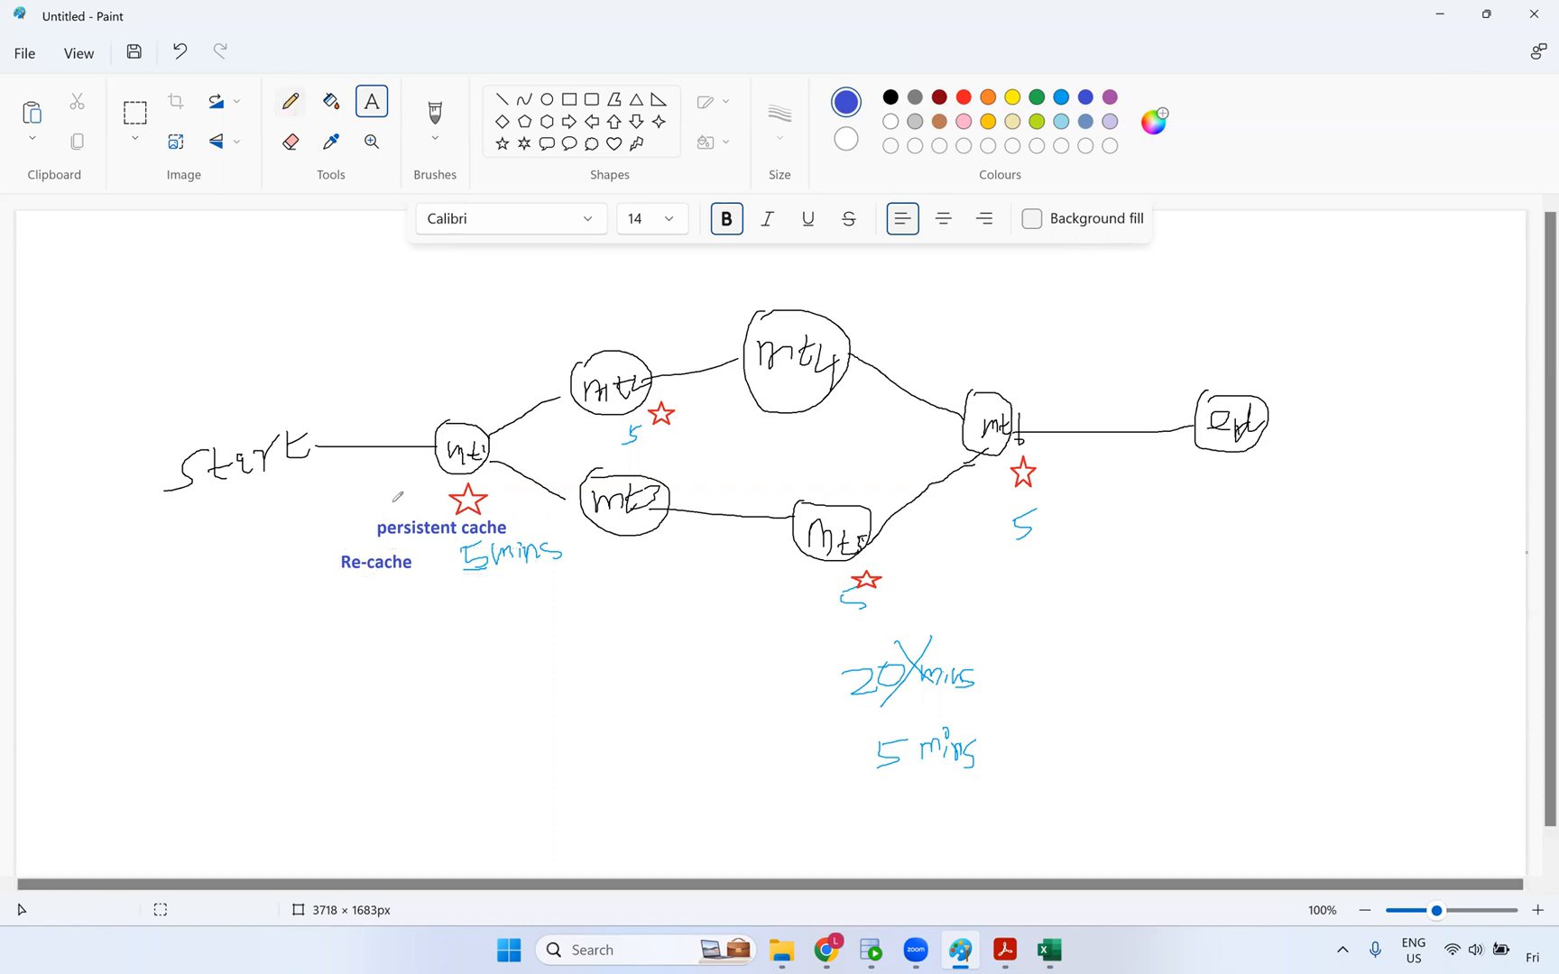
mouse_move(415, 547)
mouse_down()
mouse_move(427, 573)
mouse_move(448, 547)
mouse_up()
click(424, 554)
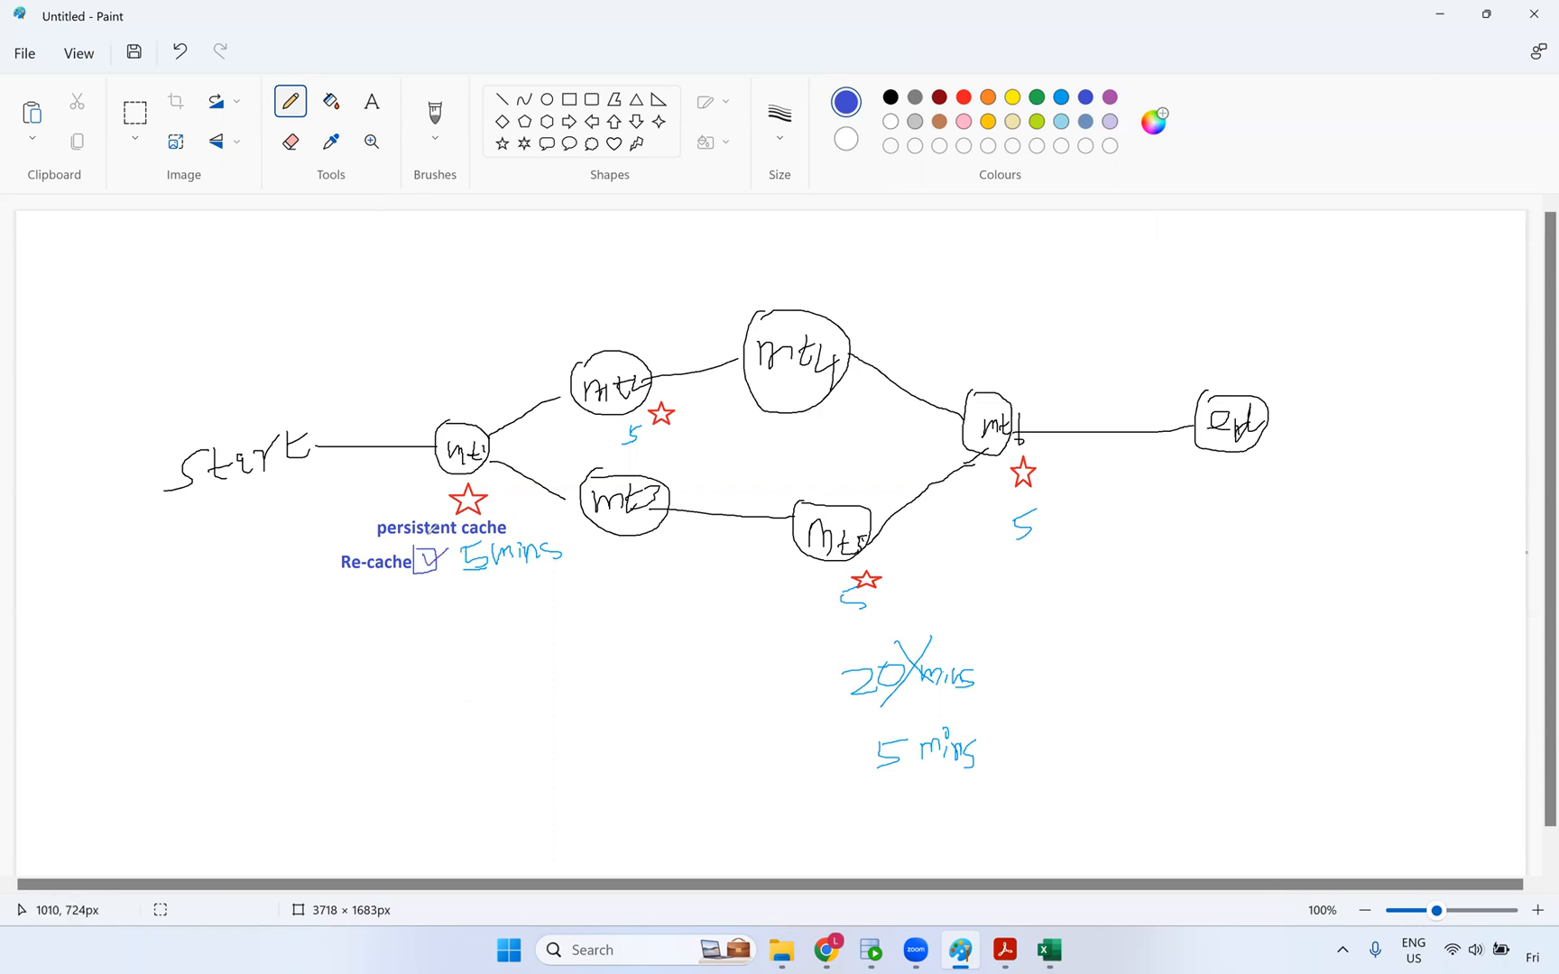
drag(528, 579, 582, 563)
- Scribble 'abc' below Re-cache and above the upper branch, lower-right and merge nodes
mouse_move(438, 617)
mouse_down()
mouse_move(458, 599)
mouse_move(485, 623)
mouse_move(440, 619)
mouse_up()
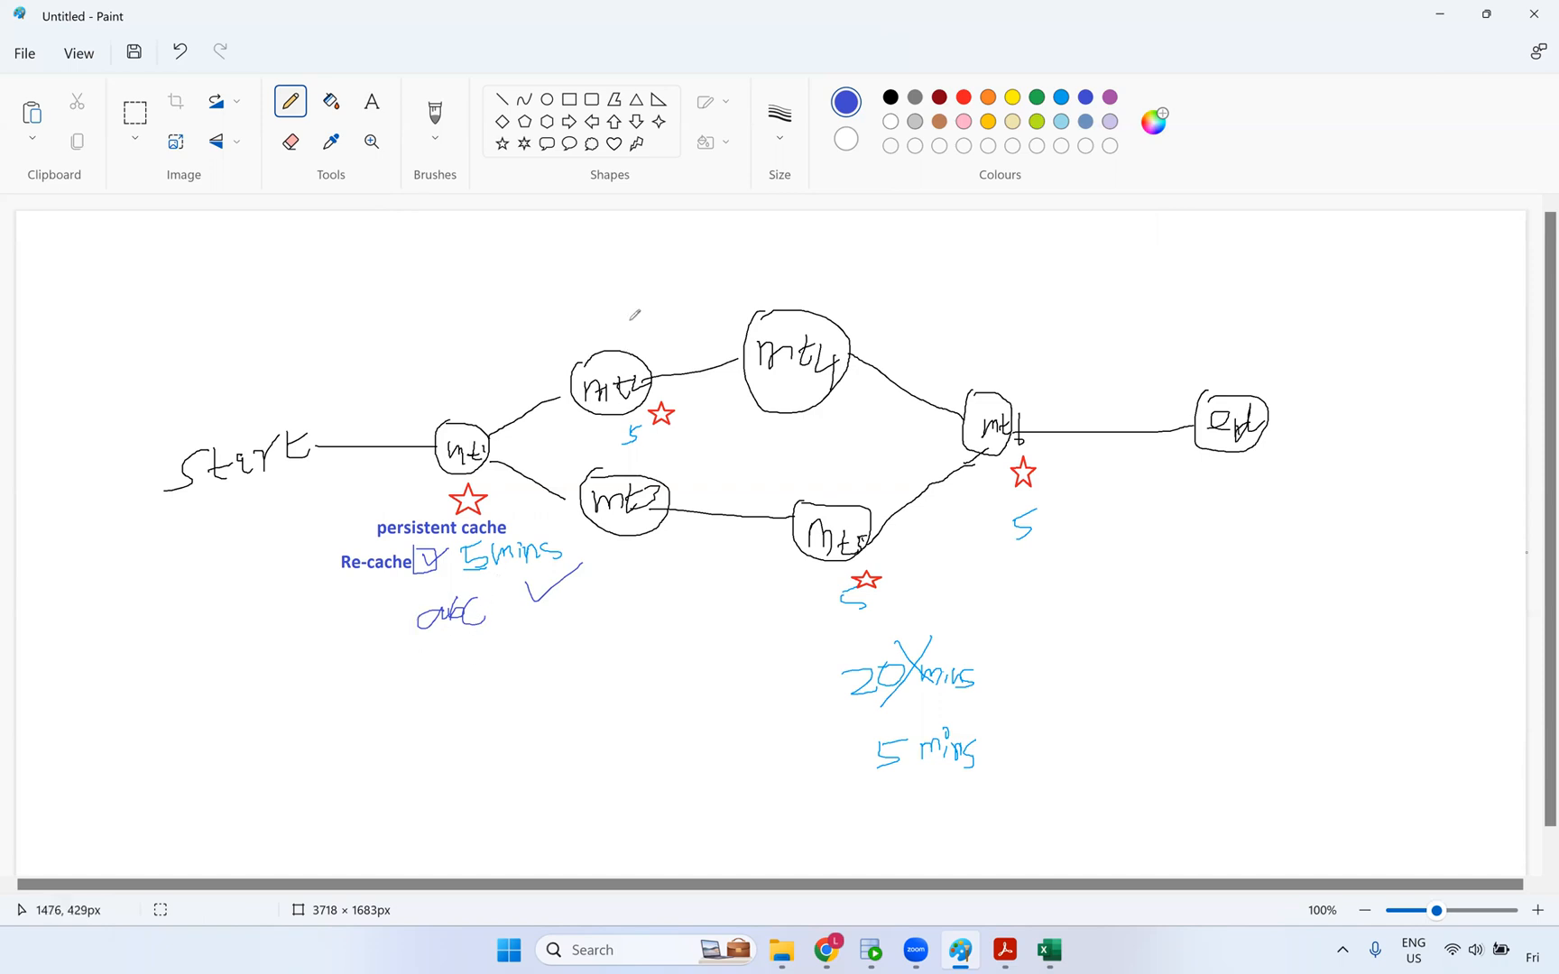
mouse_move(630, 318)
mouse_down()
mouse_move(618, 332)
mouse_move(634, 342)
mouse_move(665, 331)
mouse_up()
drag(864, 482, 893, 493)
mouse_move(1040, 371)
mouse_down()
mouse_move(1029, 380)
mouse_move(1087, 390)
mouse_up()
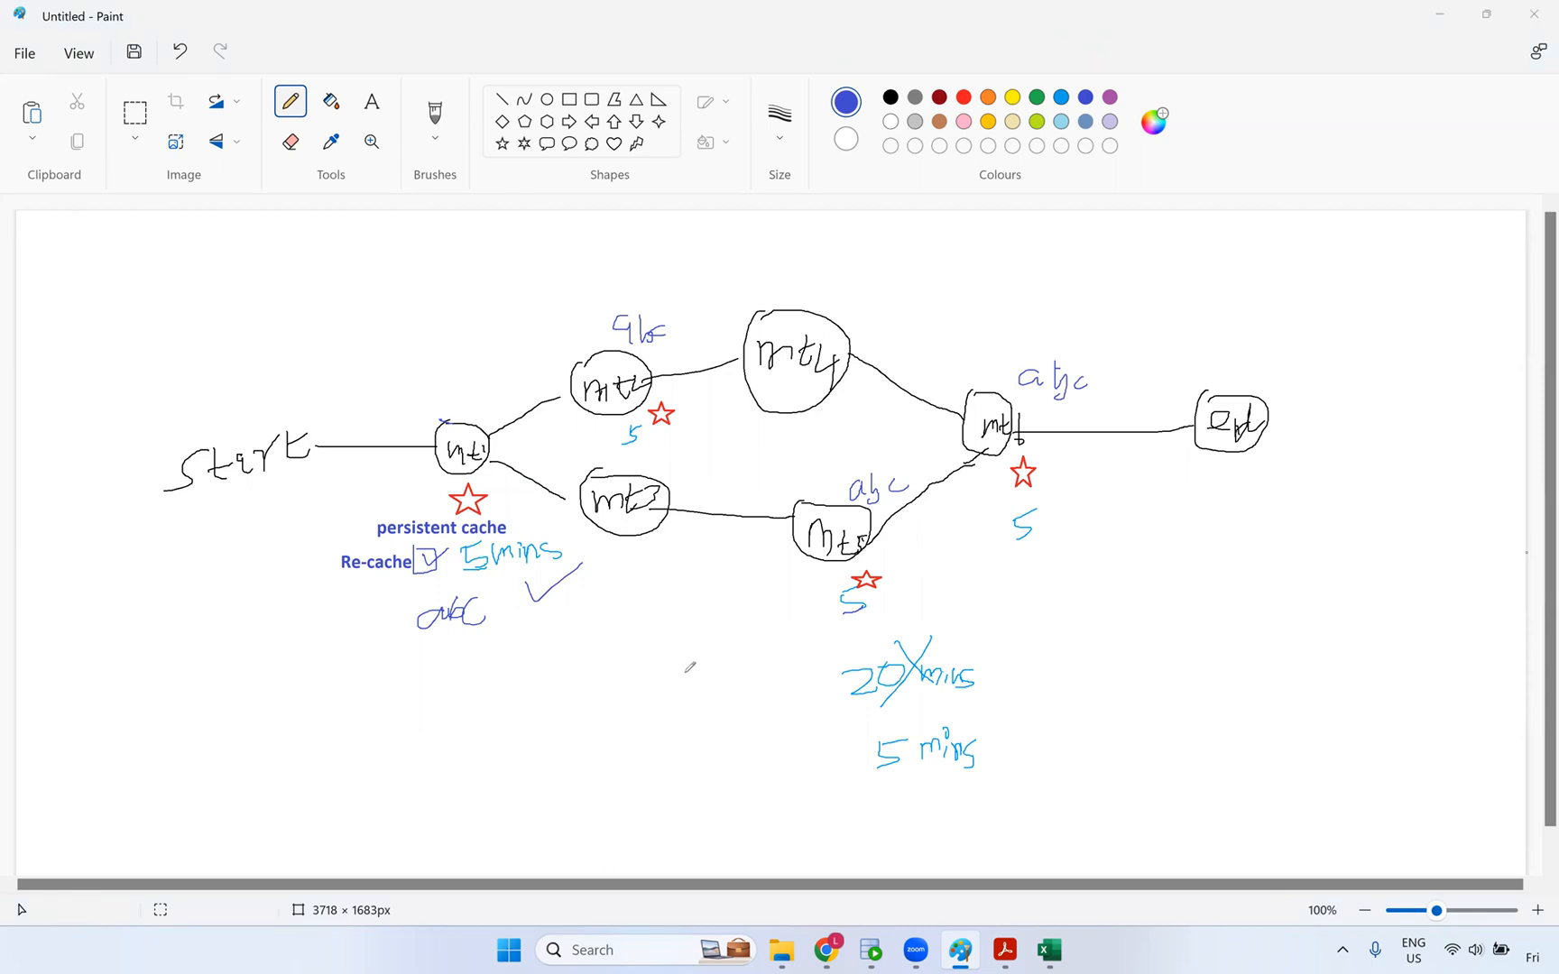
- Read Lookup Cache.pdf from page 2 through 4, return to page 1, then close Acrobat
click(1004, 949)
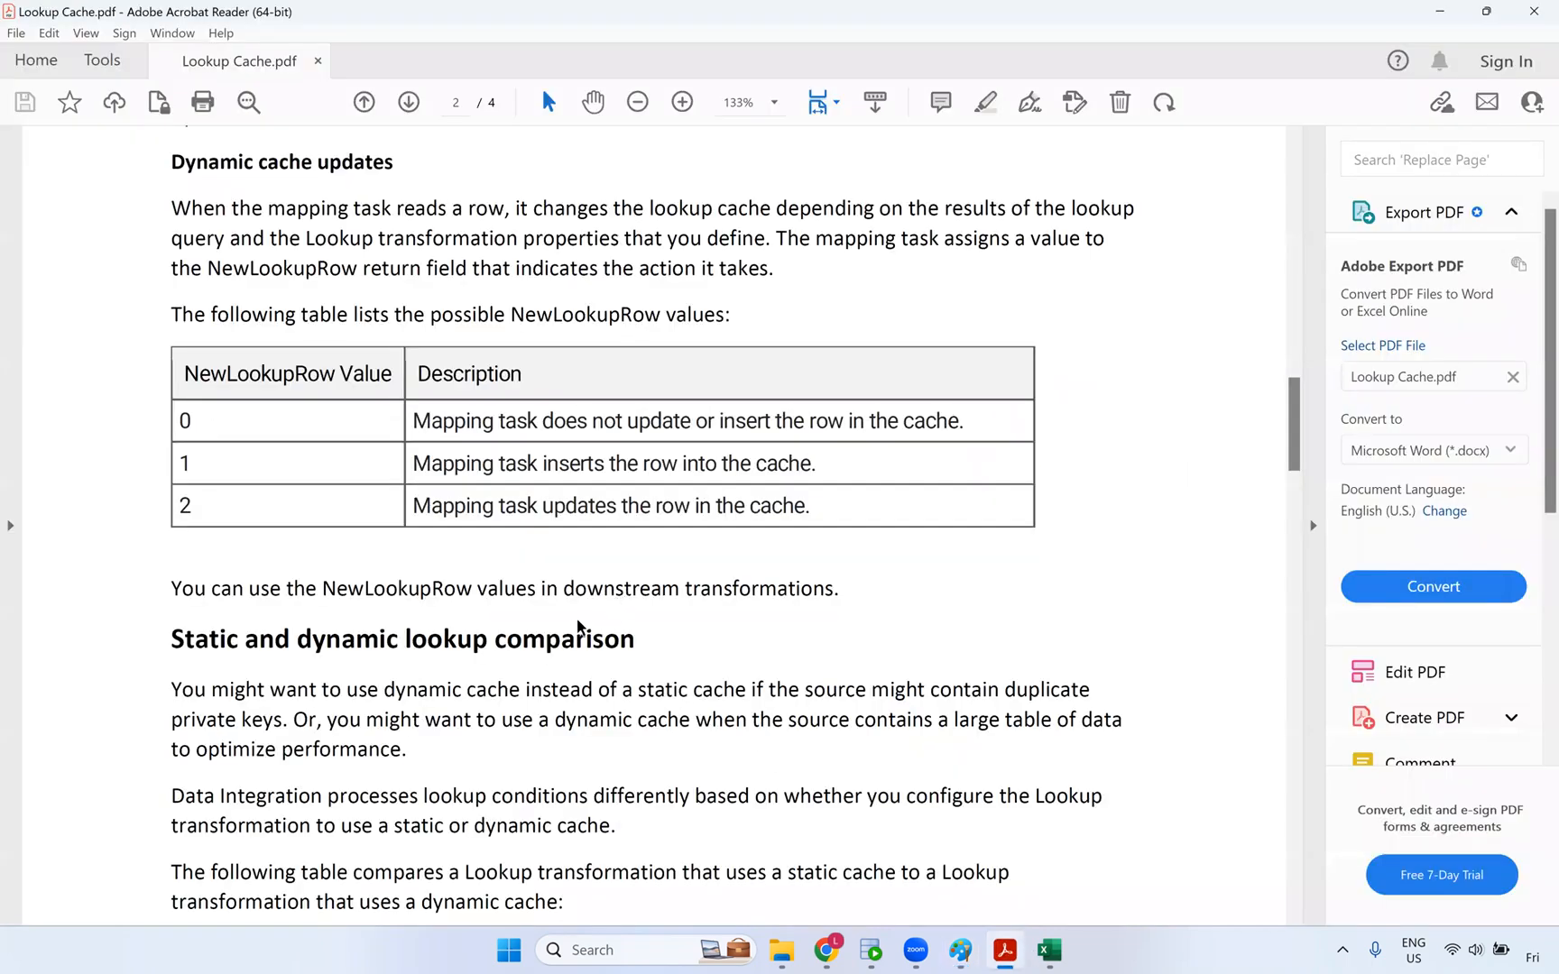
scroll(582, 624, down, 5)
scroll(684, 641, down, 7)
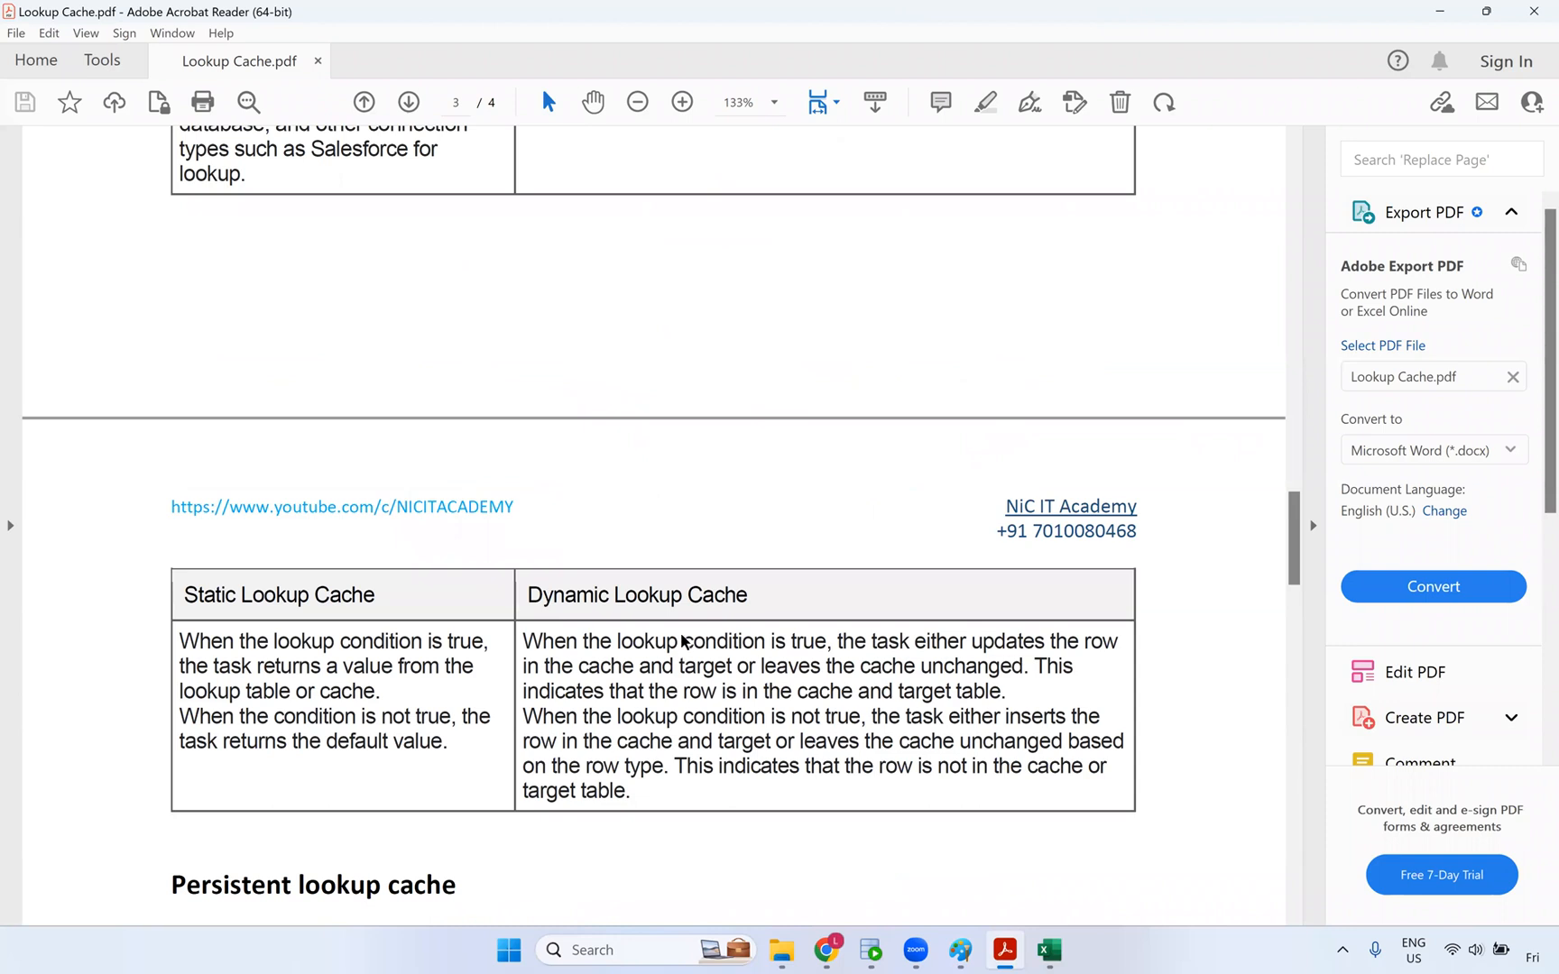
scroll(678, 596, down, 2)
scroll(381, 533, down, 3)
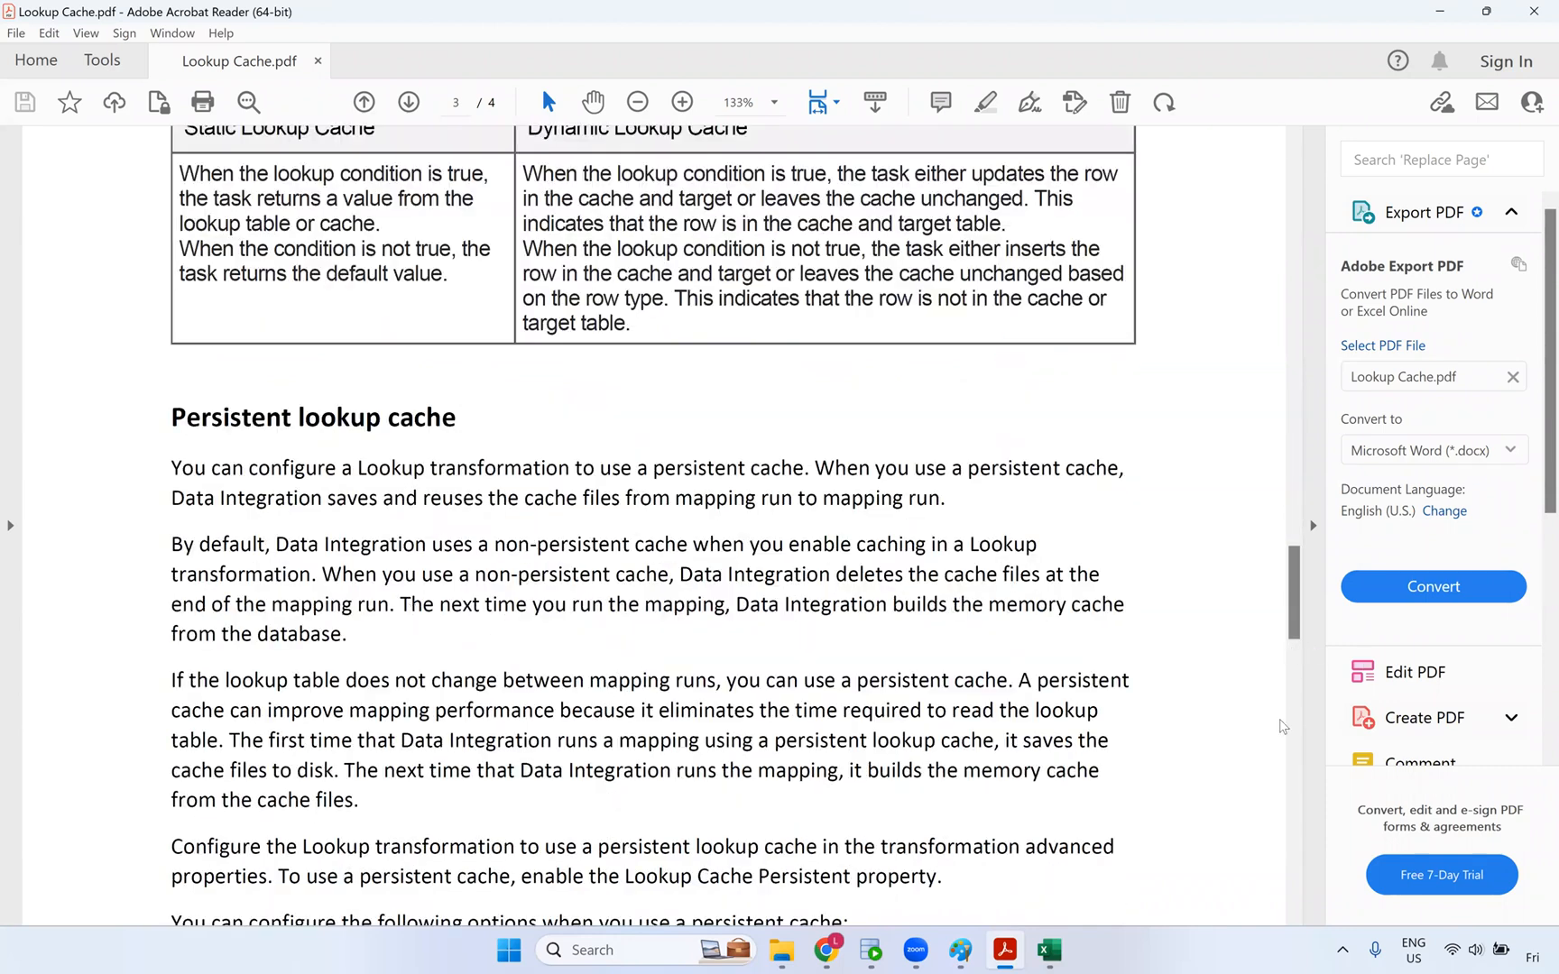
scroll(1281, 726, down, 8)
scroll(1276, 805, down, 8)
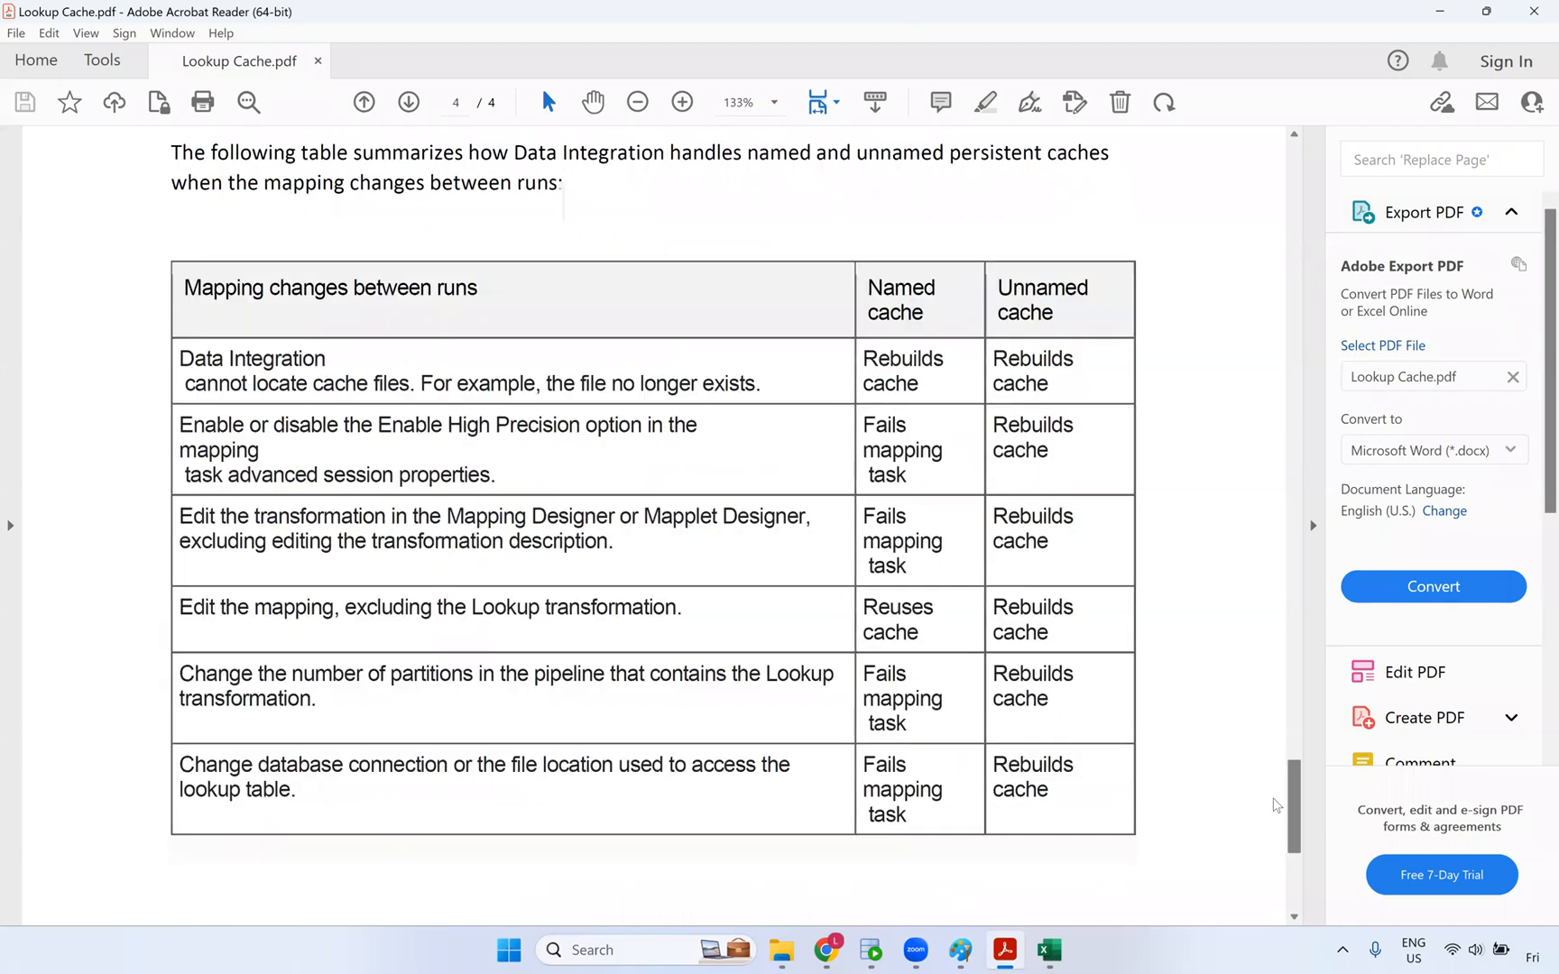
drag(1270, 808, 1282, 164)
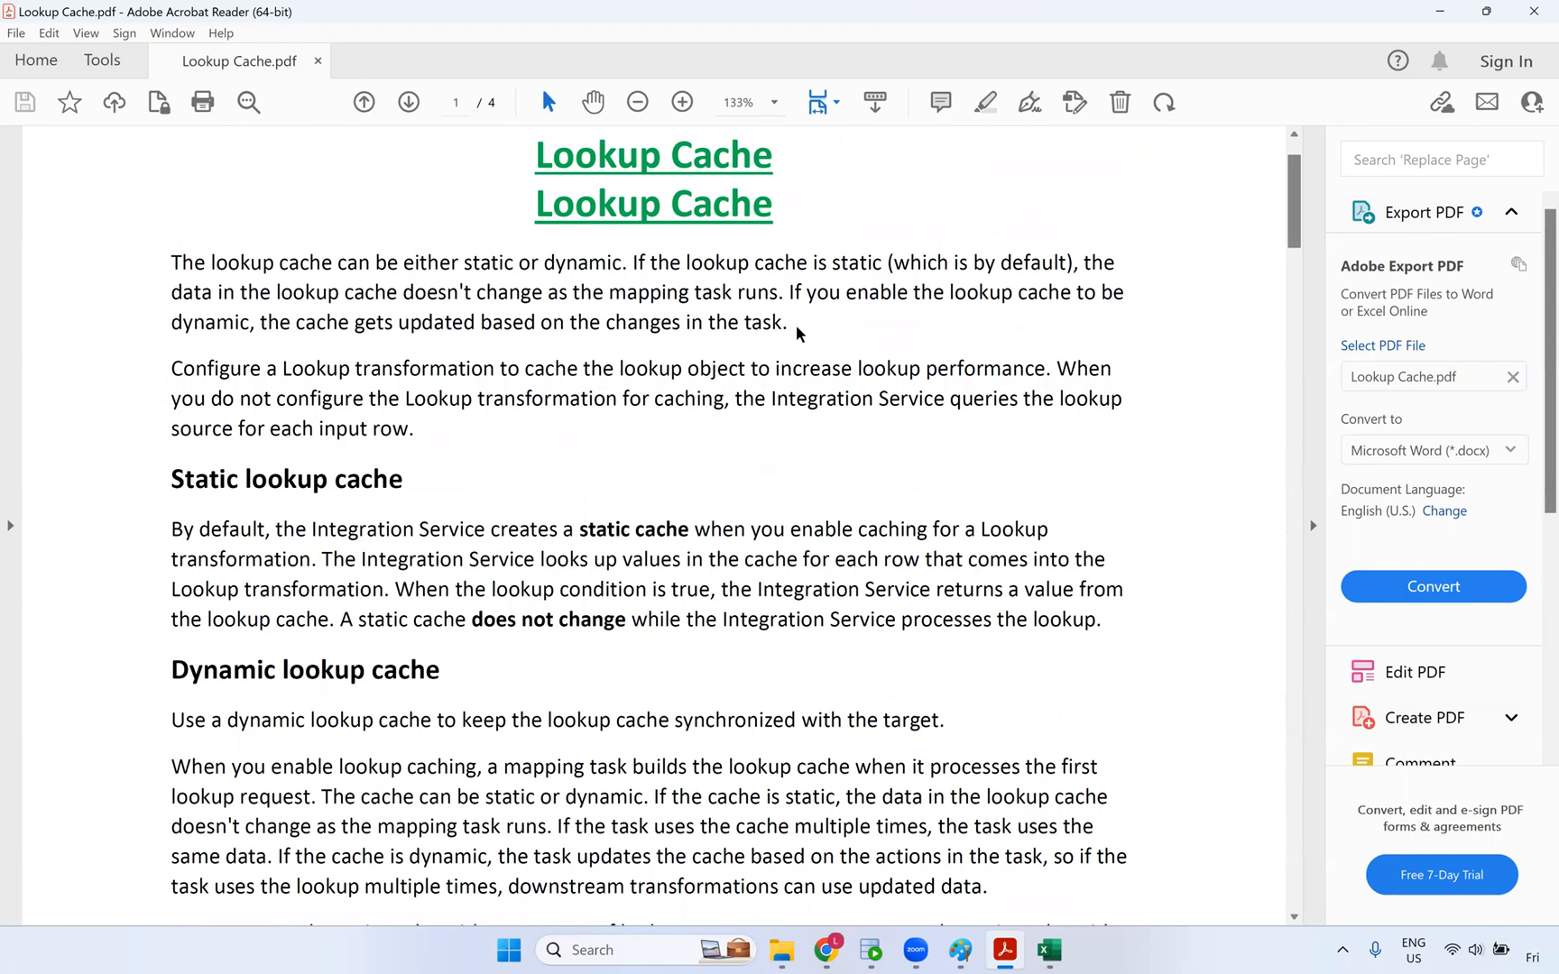
scroll(799, 326, up, 2)
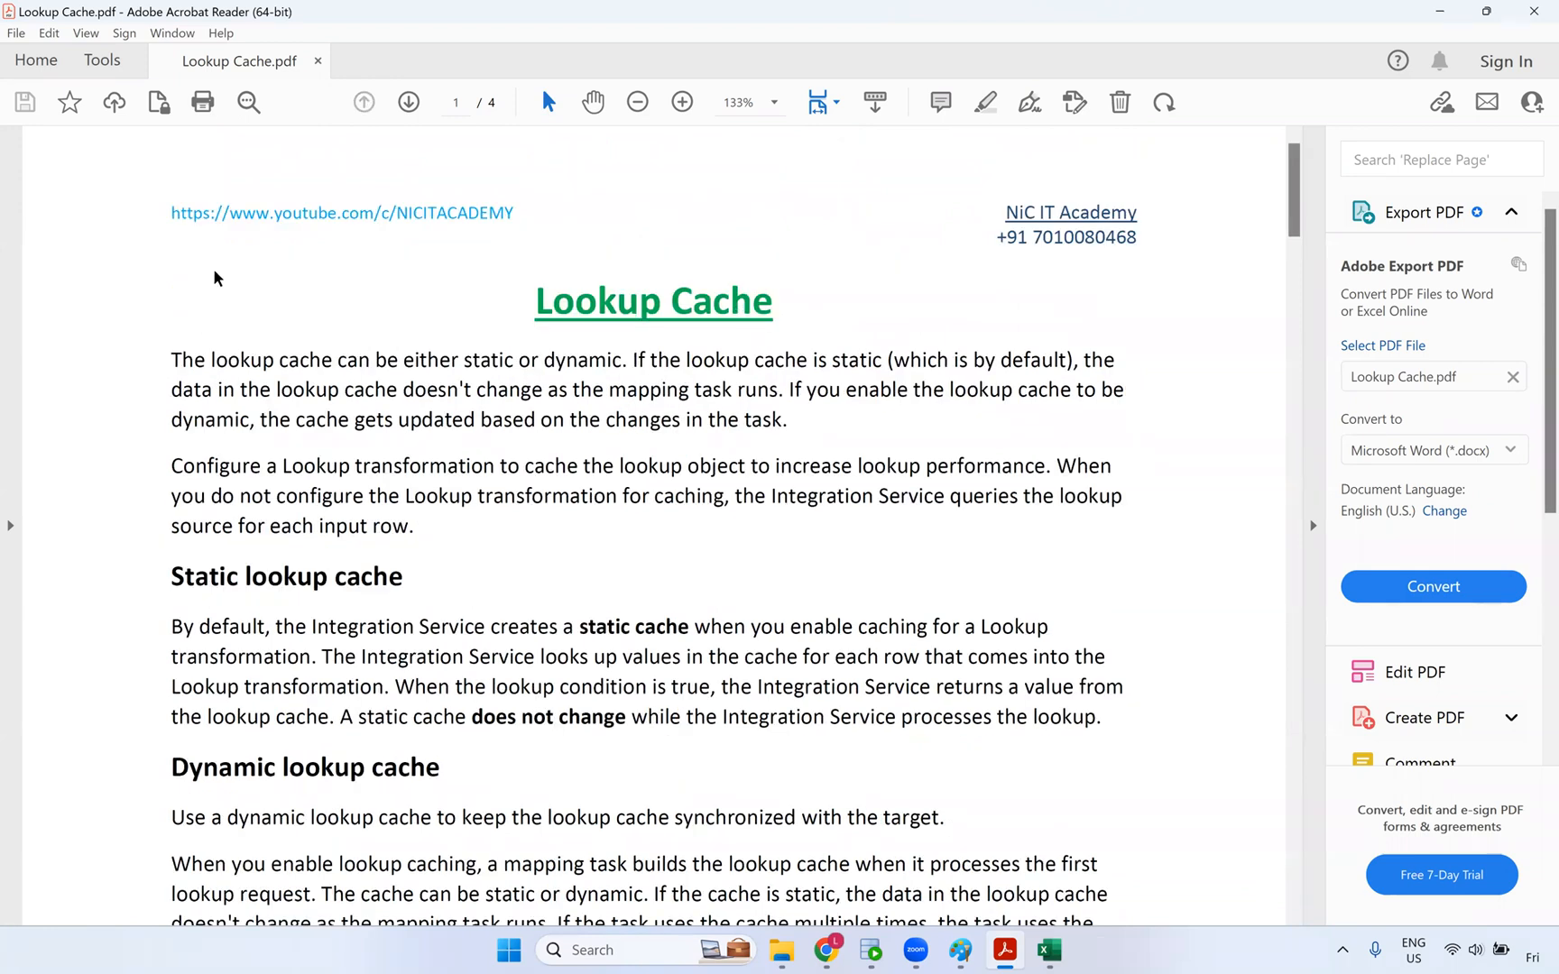
click(1536, 13)
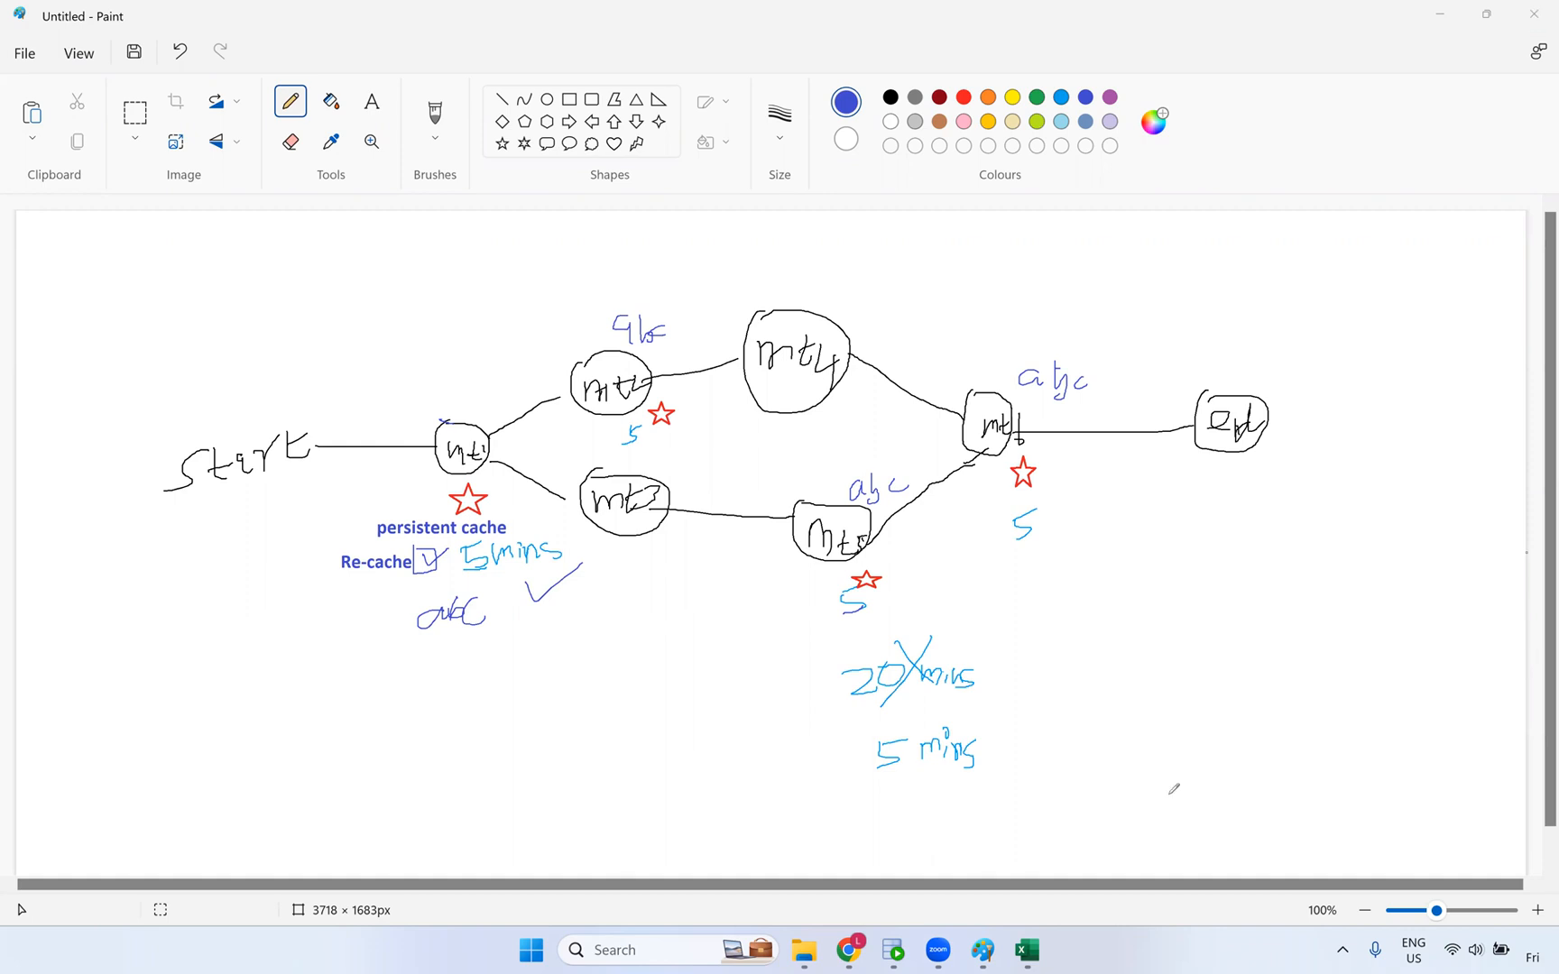
- Show the m_Dynamic_lookup_cache design canvas alongside its properties, then return to Paint
click(848, 950)
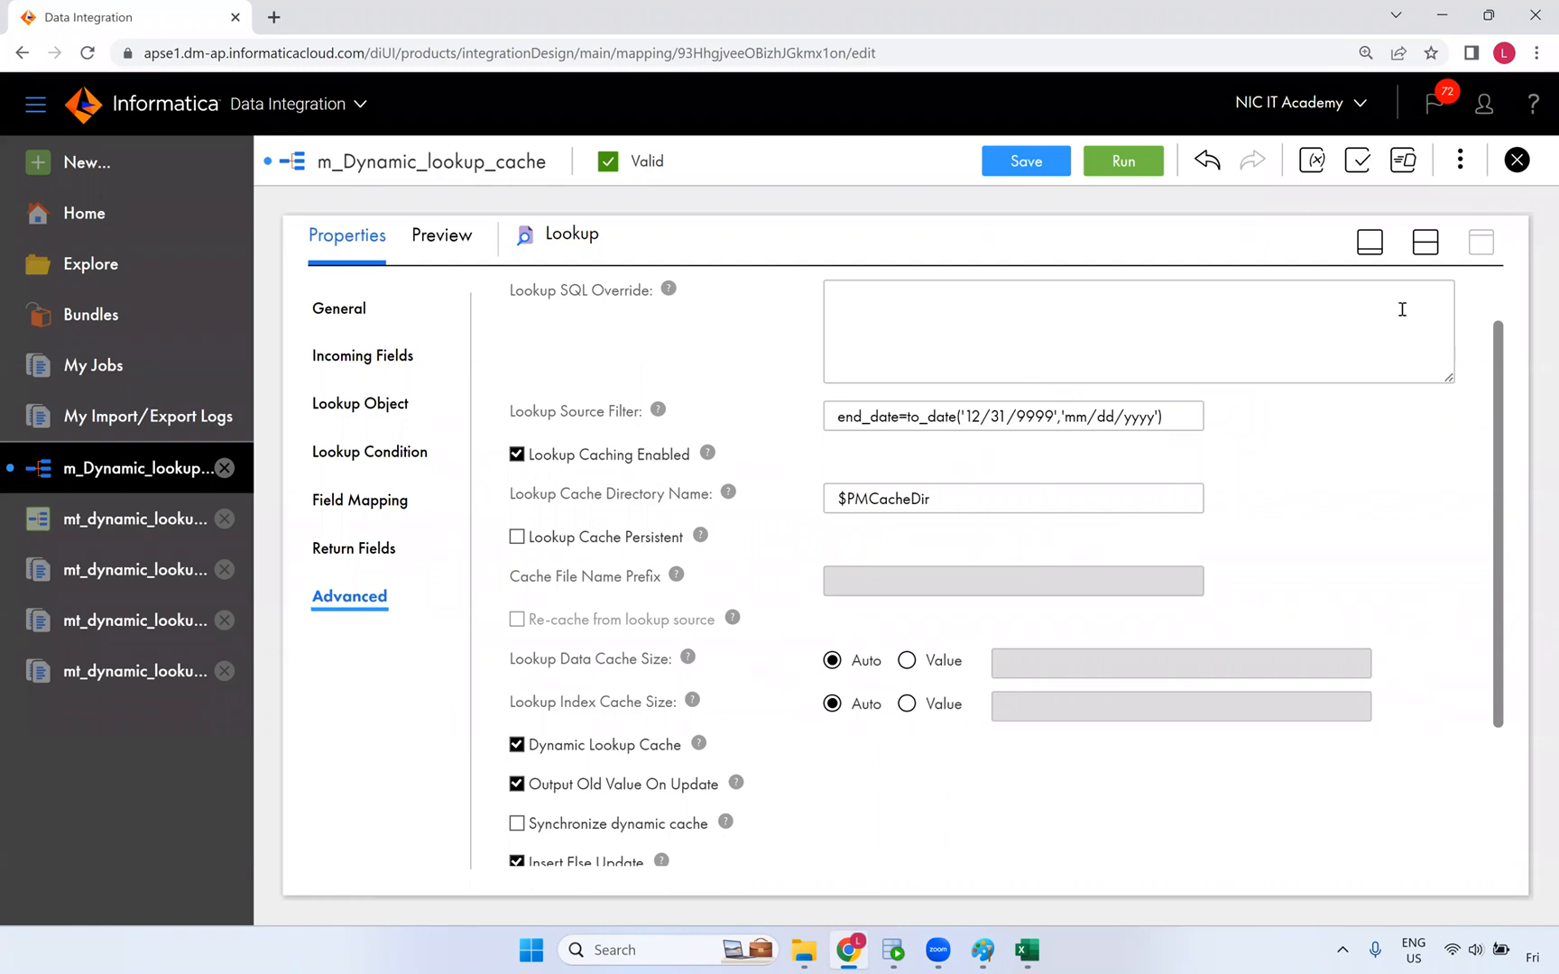
click(1427, 253)
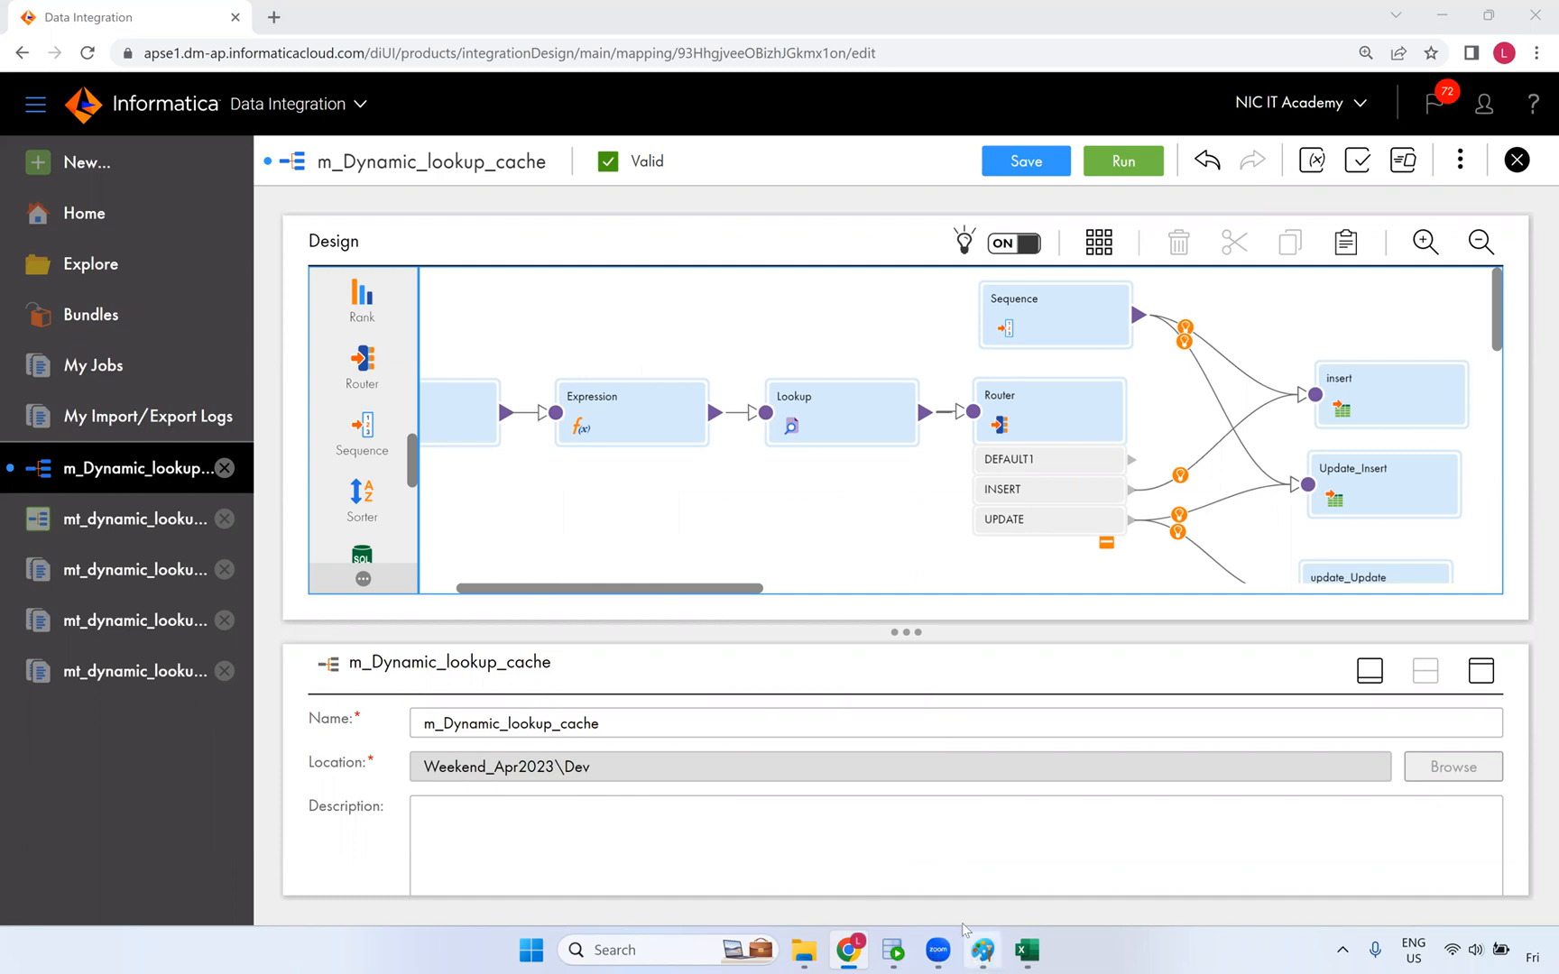
click(982, 951)
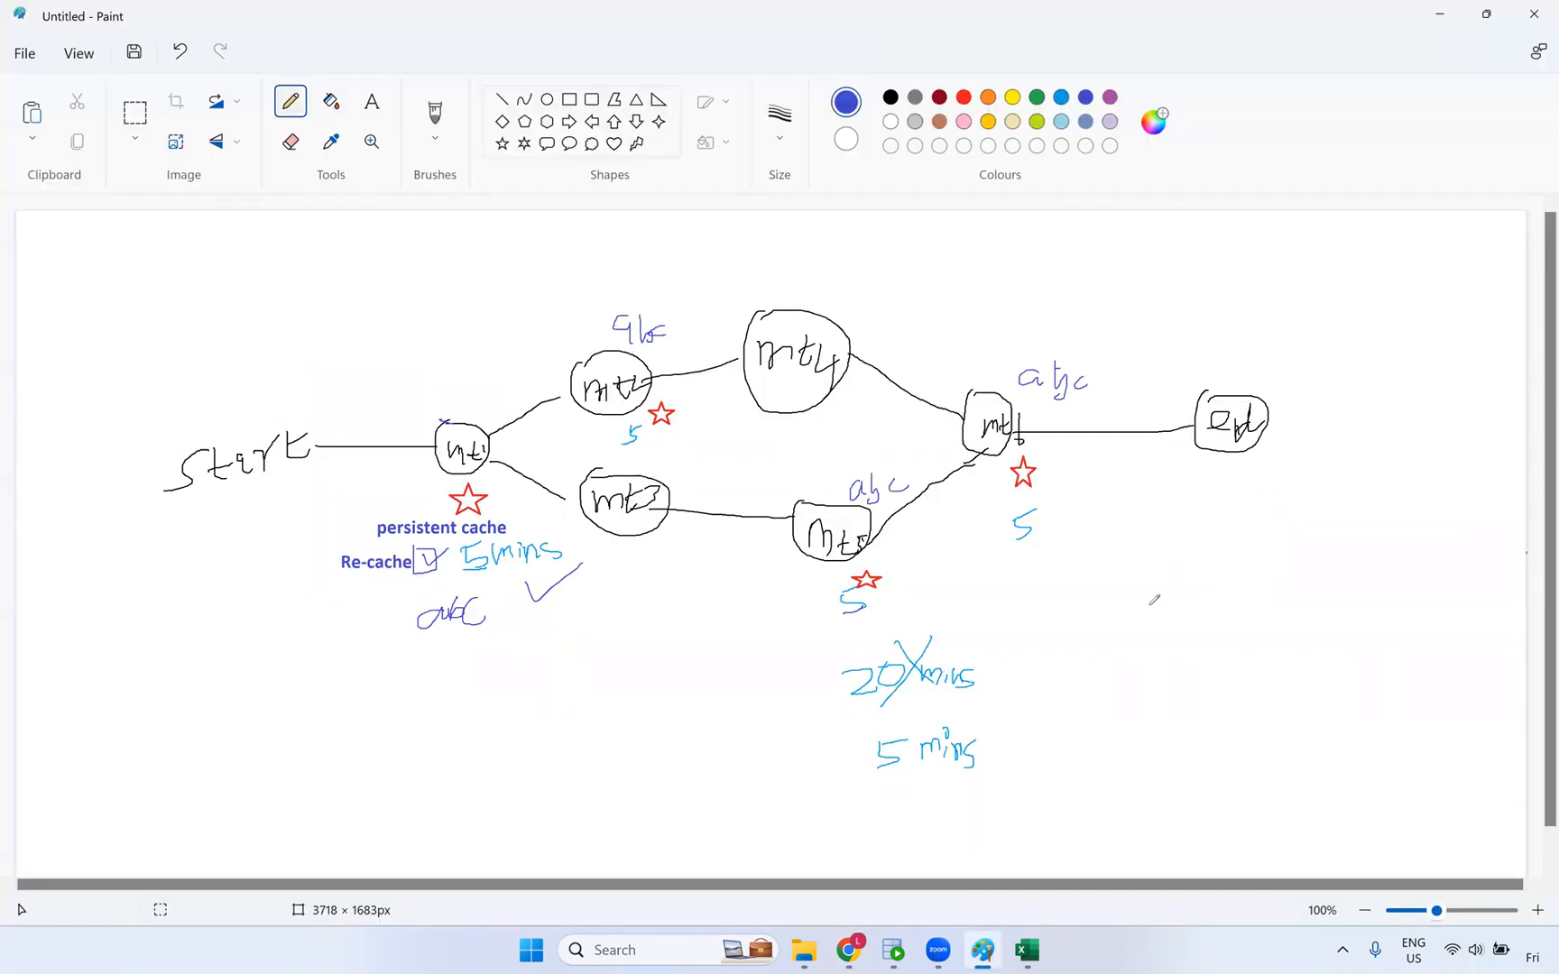
- Draw three boxes linked to a blob labelled 'cache', crossing out the upper box
mouse_move(1186, 647)
mouse_down()
mouse_move(1139, 582)
mouse_move(1193, 648)
mouse_up()
mouse_move(1460, 611)
mouse_down()
mouse_move(1457, 558)
mouse_move(1502, 606)
mouse_up()
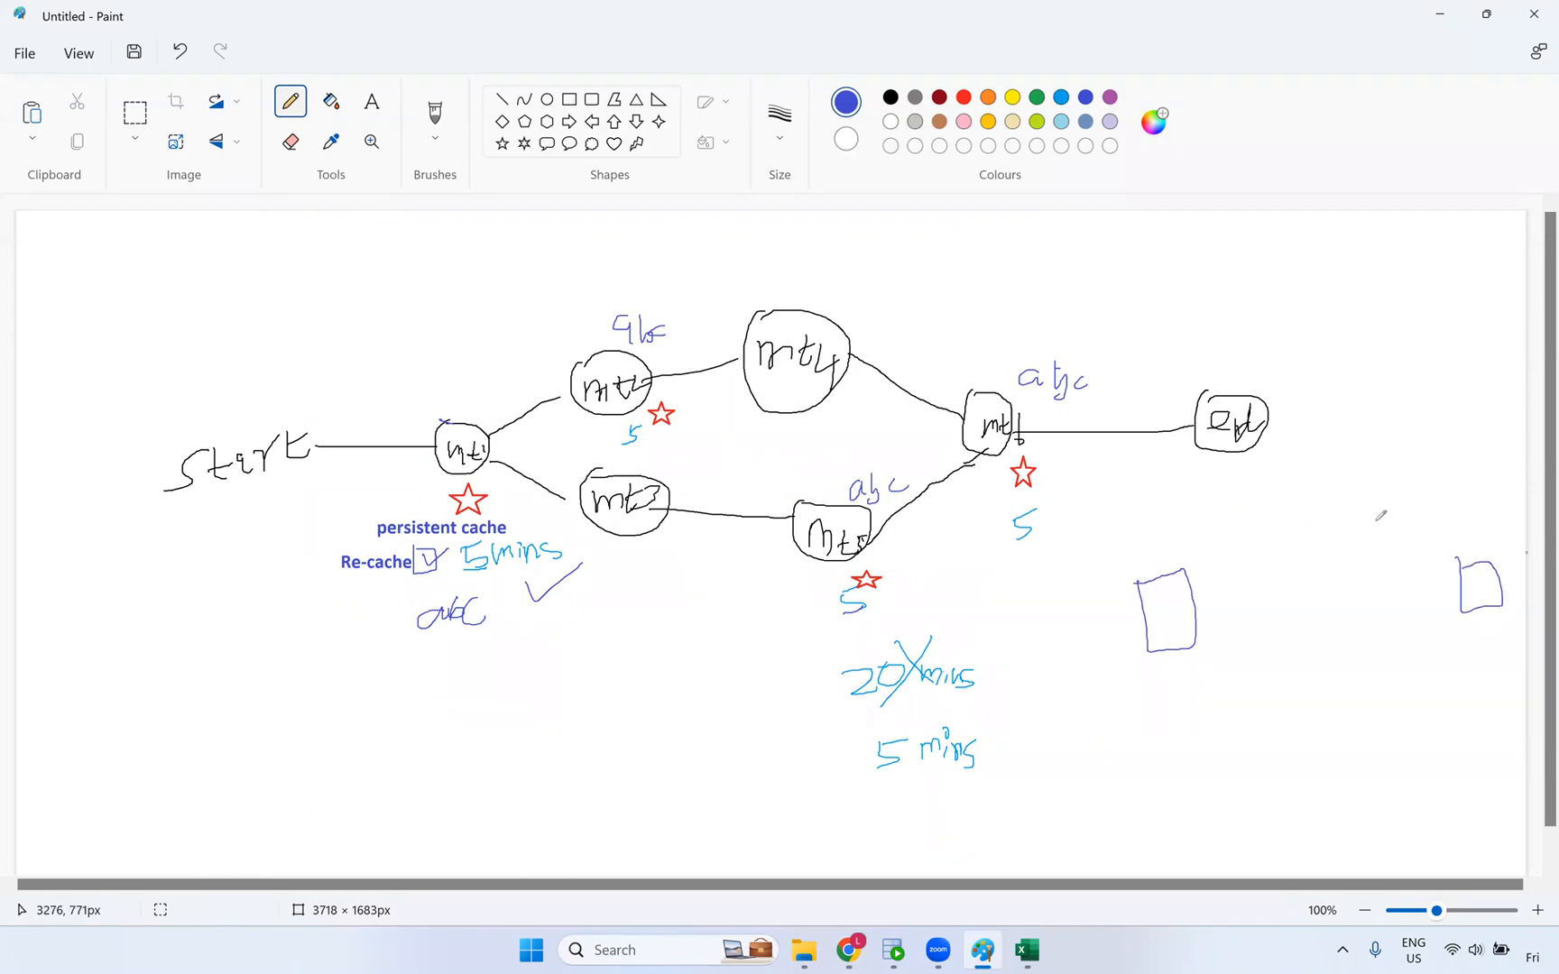
mouse_move(1300, 522)
mouse_down()
mouse_move(1473, 567)
mouse_move(1289, 494)
mouse_move(1339, 538)
mouse_up()
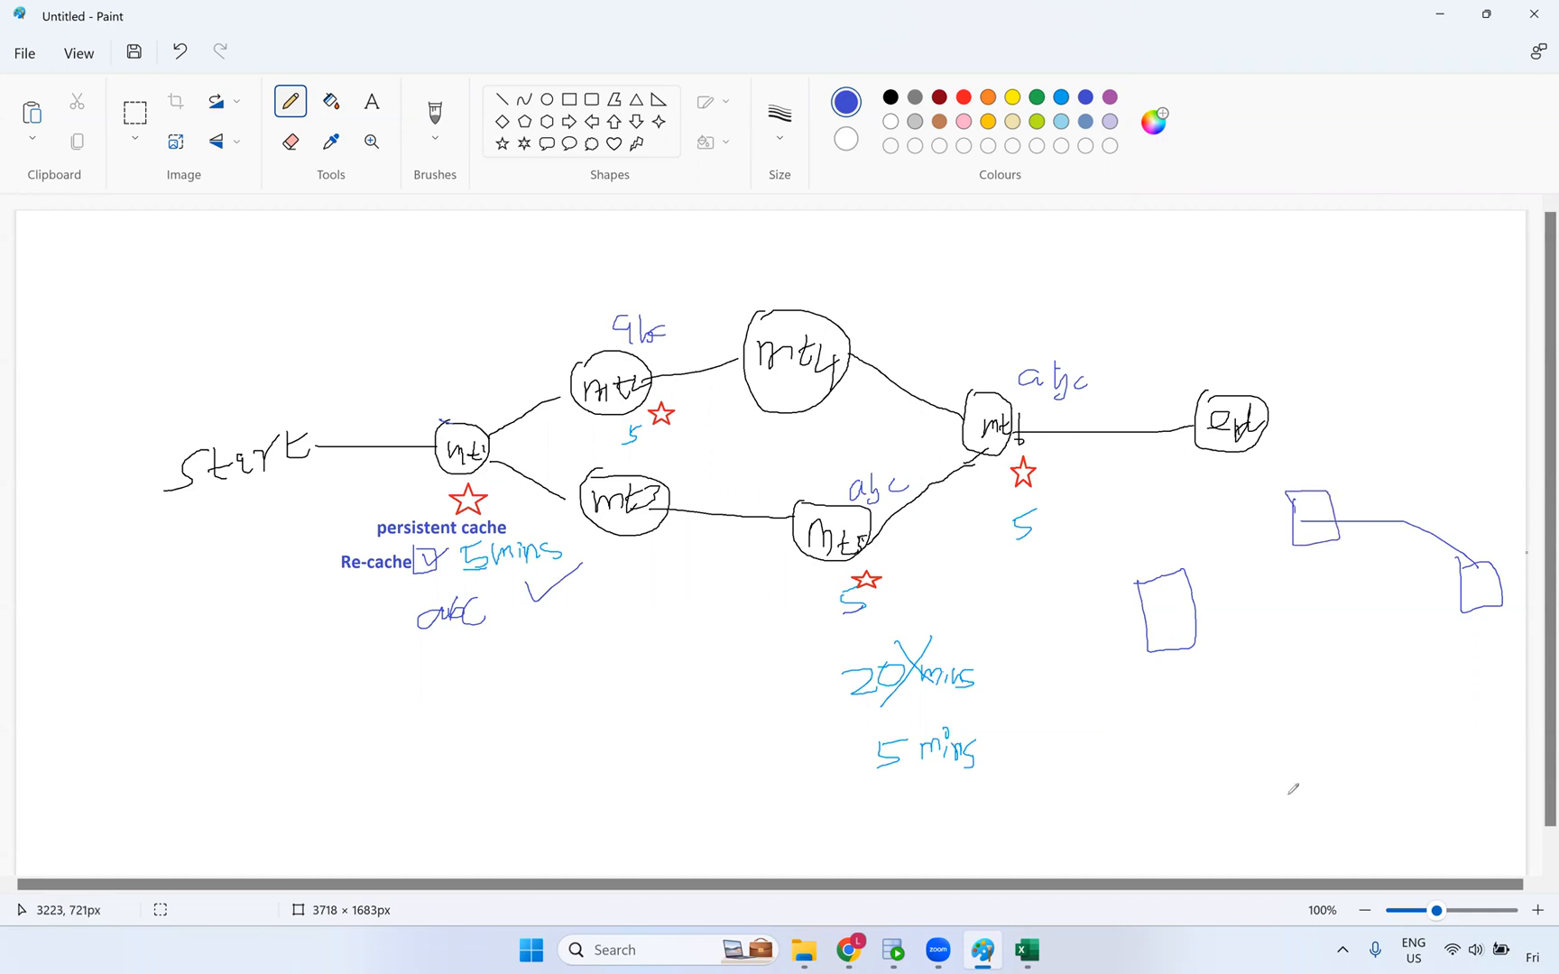
mouse_move(1320, 729)
mouse_down()
mouse_move(1394, 765)
mouse_move(1378, 812)
mouse_move(1317, 814)
mouse_move(1299, 742)
mouse_up()
drag(1309, 817, 1277, 765)
mouse_move(1345, 476)
mouse_down()
mouse_move(1263, 532)
mouse_move(1329, 536)
mouse_up()
mouse_move(1186, 611)
mouse_down()
mouse_move(1296, 765)
mouse_move(1369, 664)
mouse_move(1482, 591)
mouse_move(1467, 618)
mouse_up()
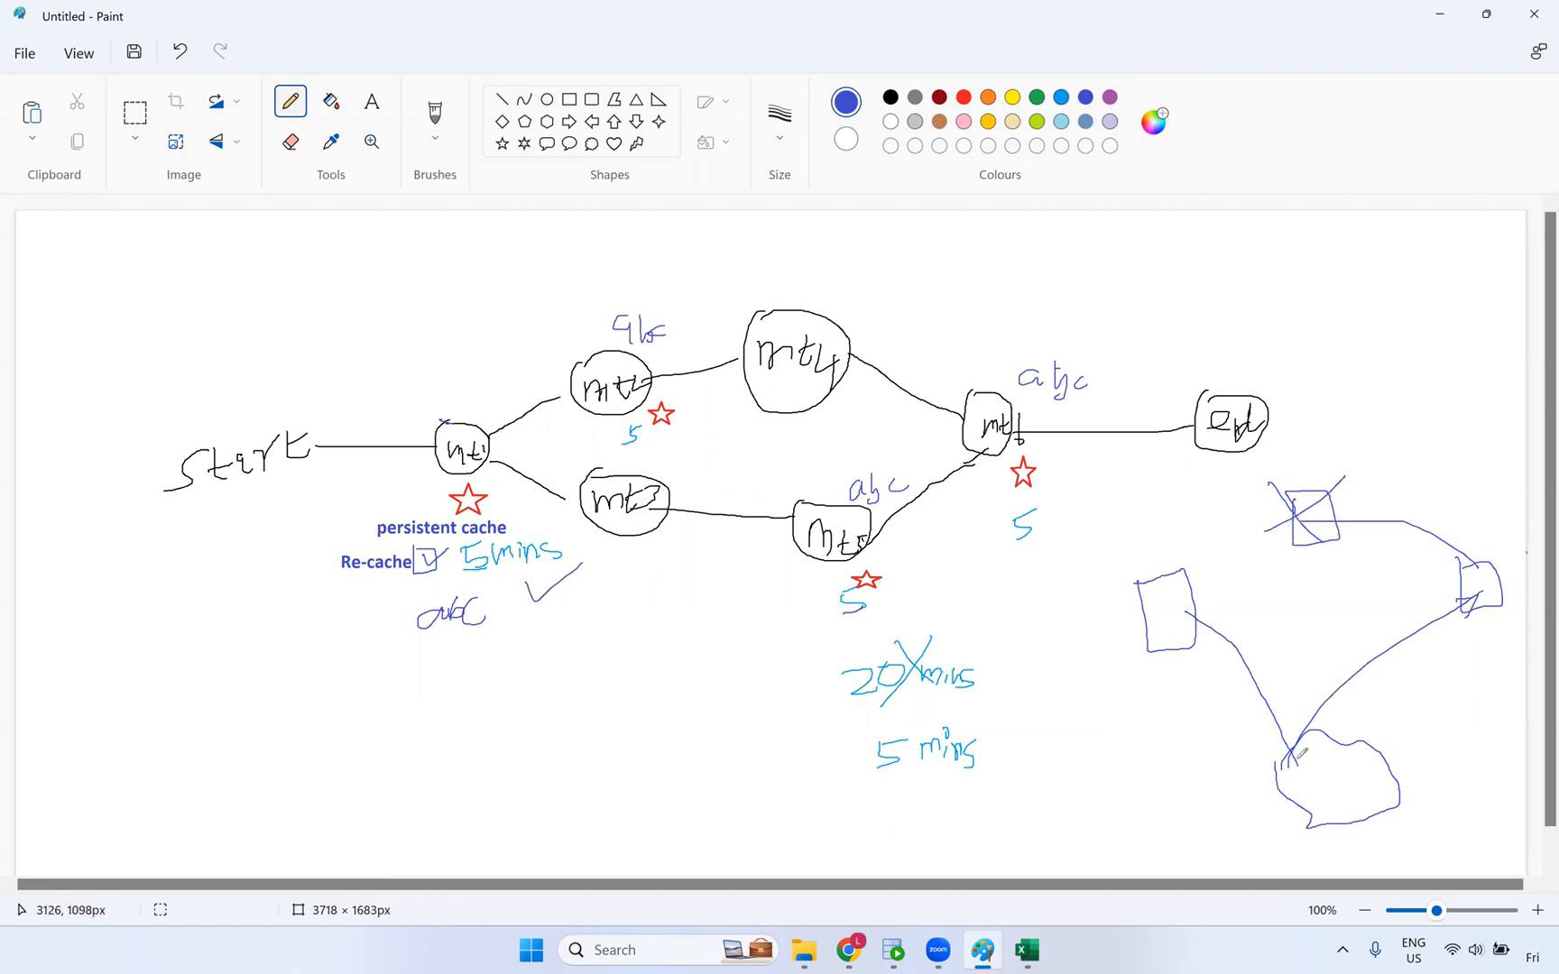
mouse_move(1332, 756)
mouse_down()
mouse_move(1331, 782)
mouse_move(1429, 760)
mouse_up()
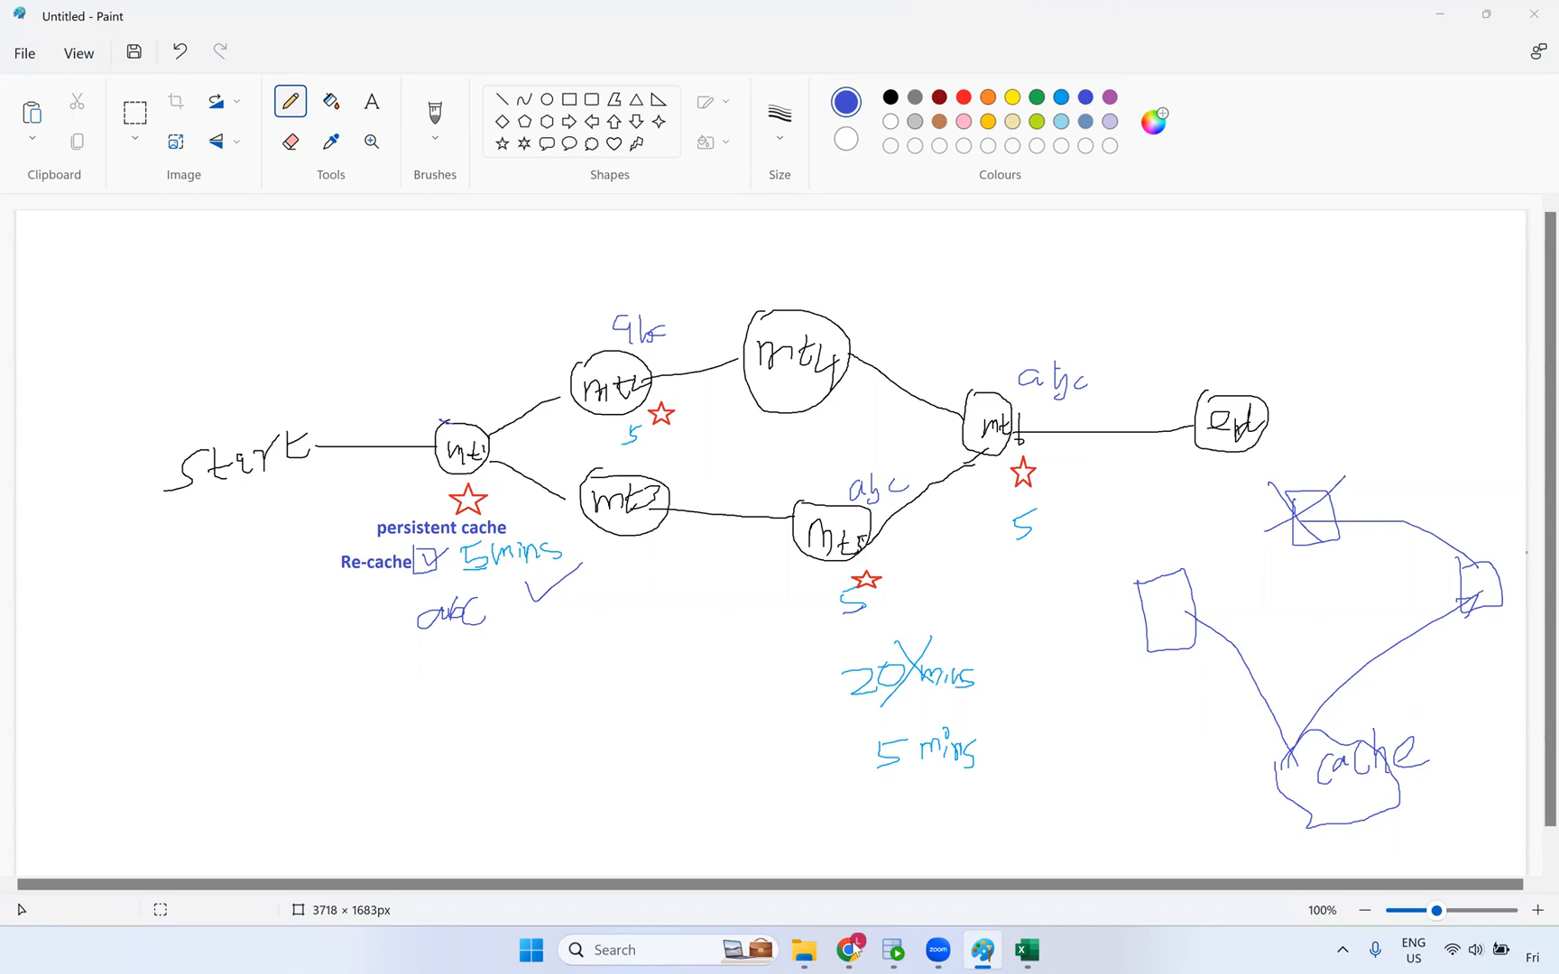
key(alt+Tab)
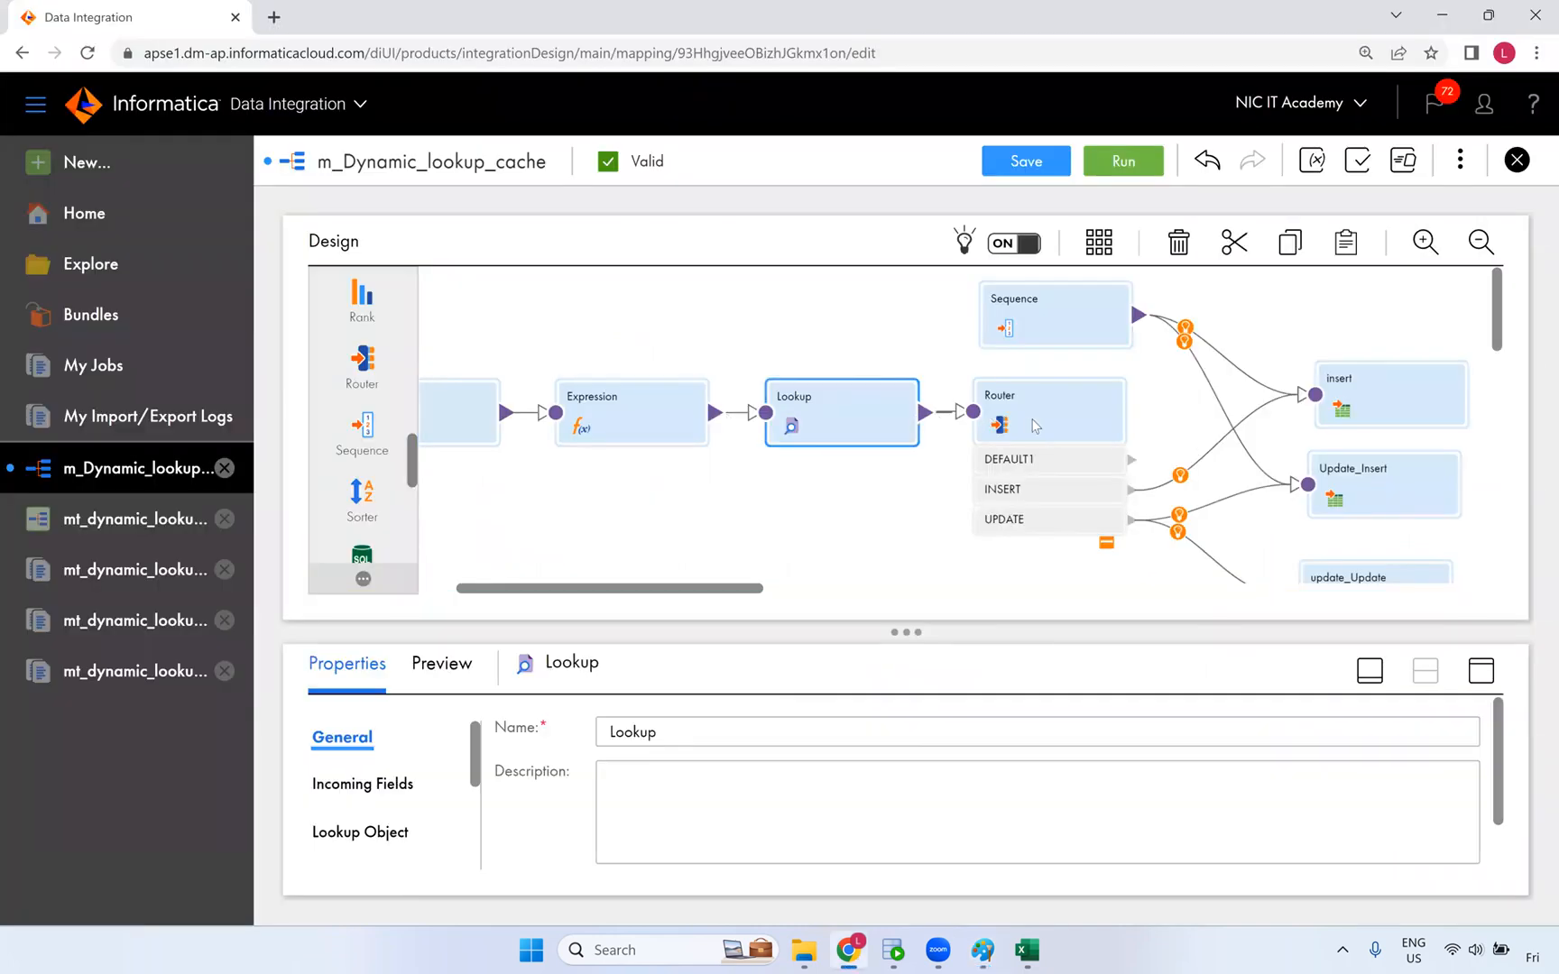
- Inspect the Router transformation's output groups and conditions in an enlarged properties panel
click(1119, 419)
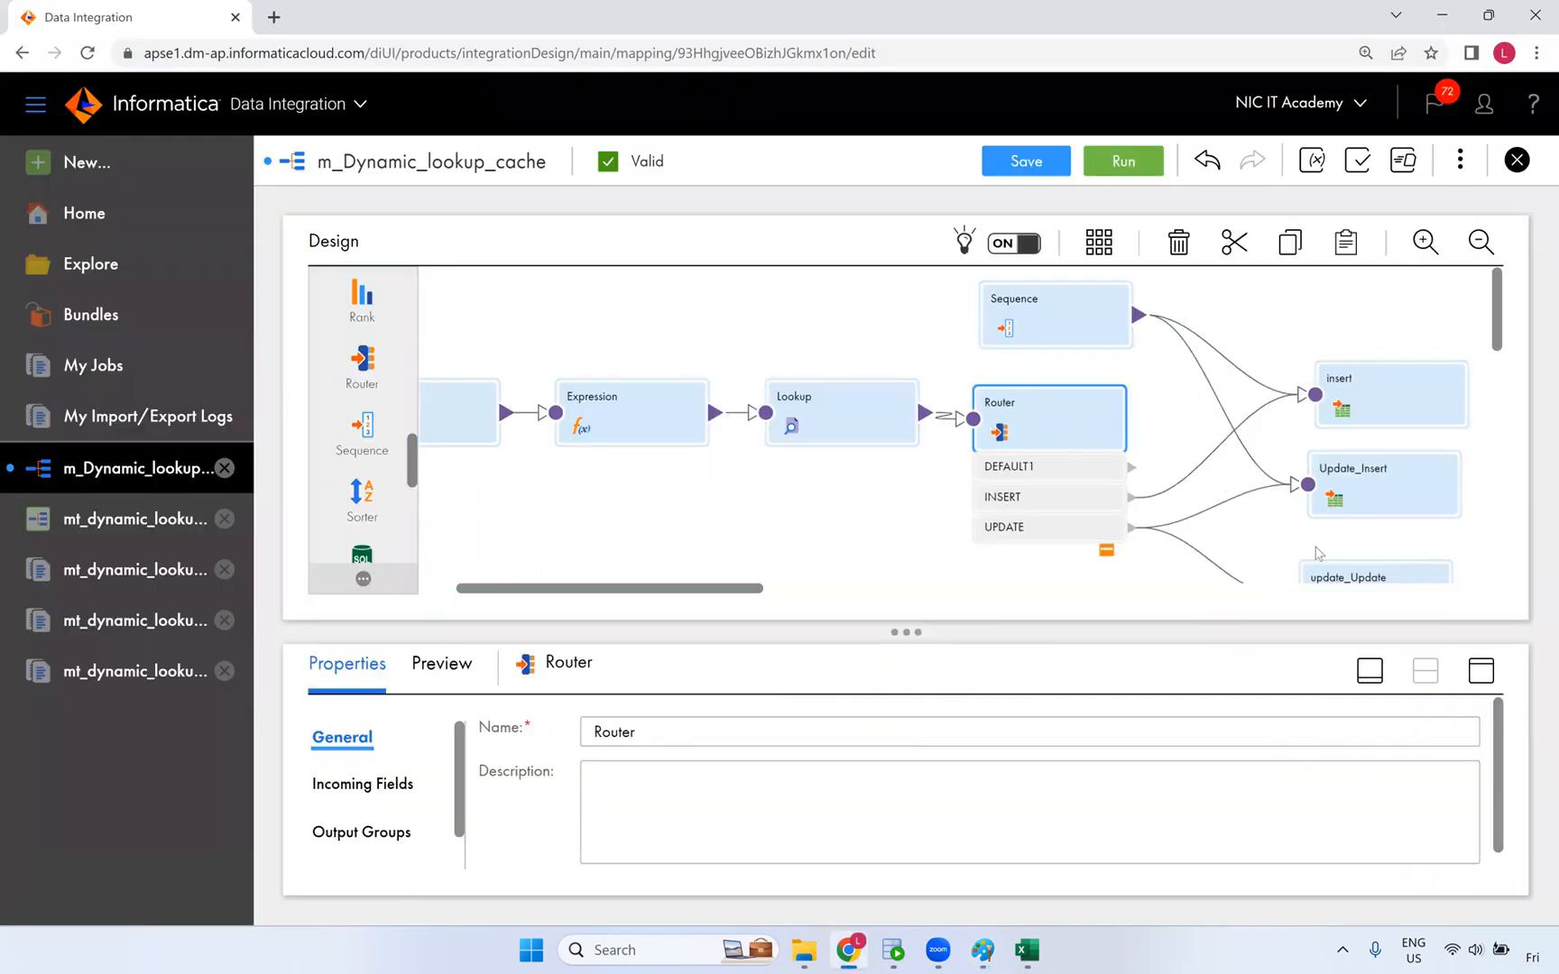
click(1482, 670)
click(358, 408)
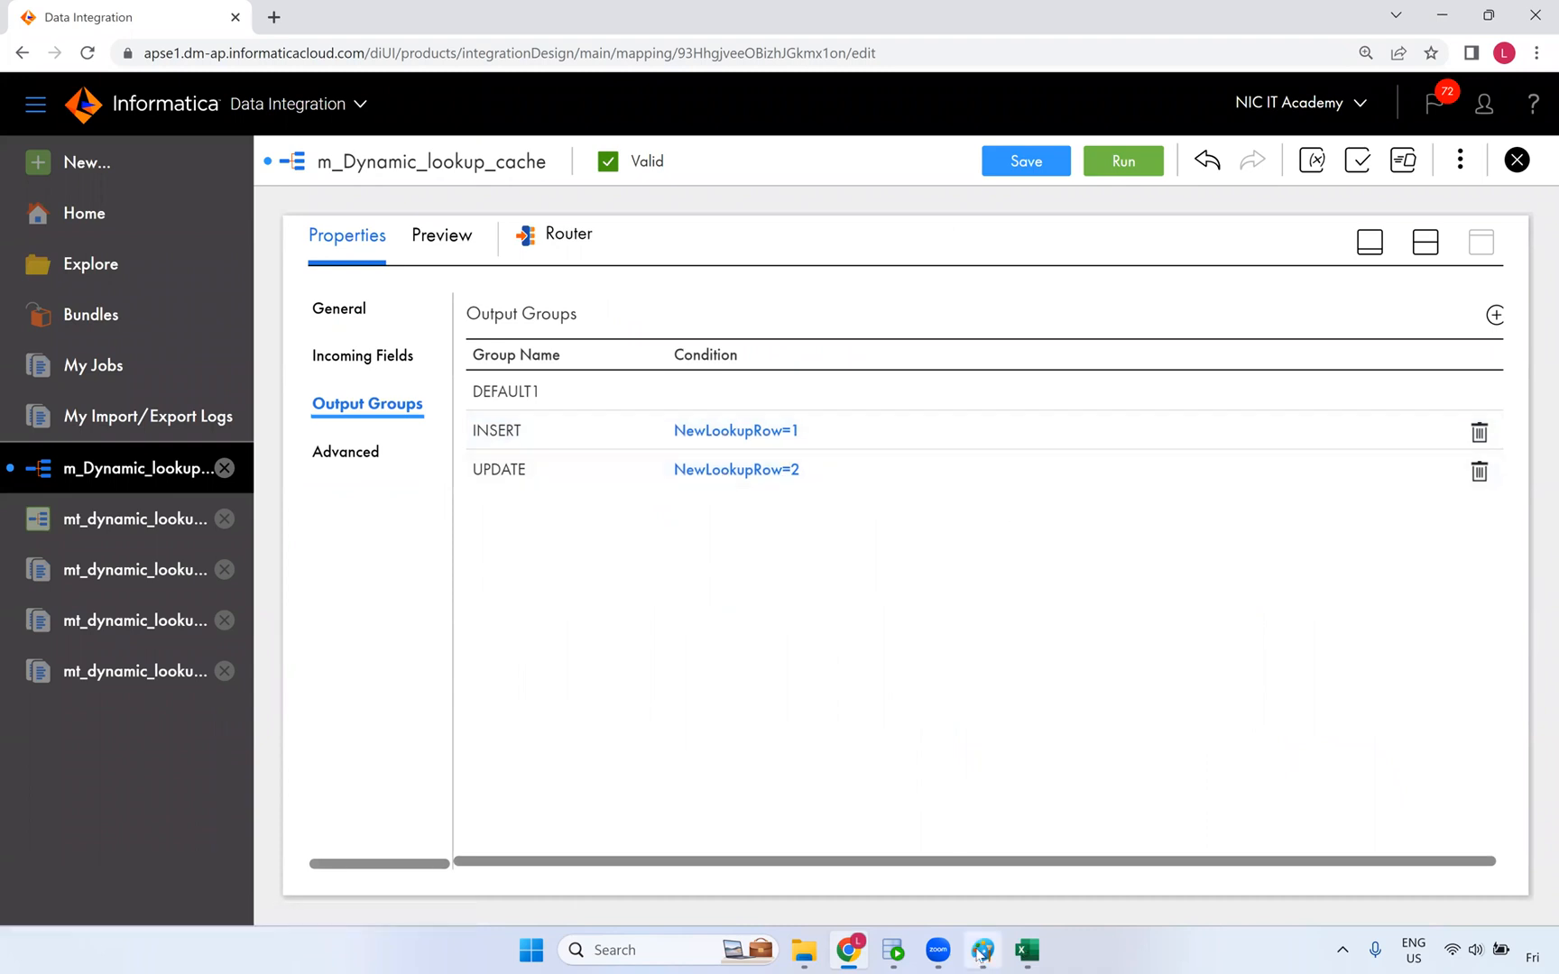
mouse_move(983, 955)
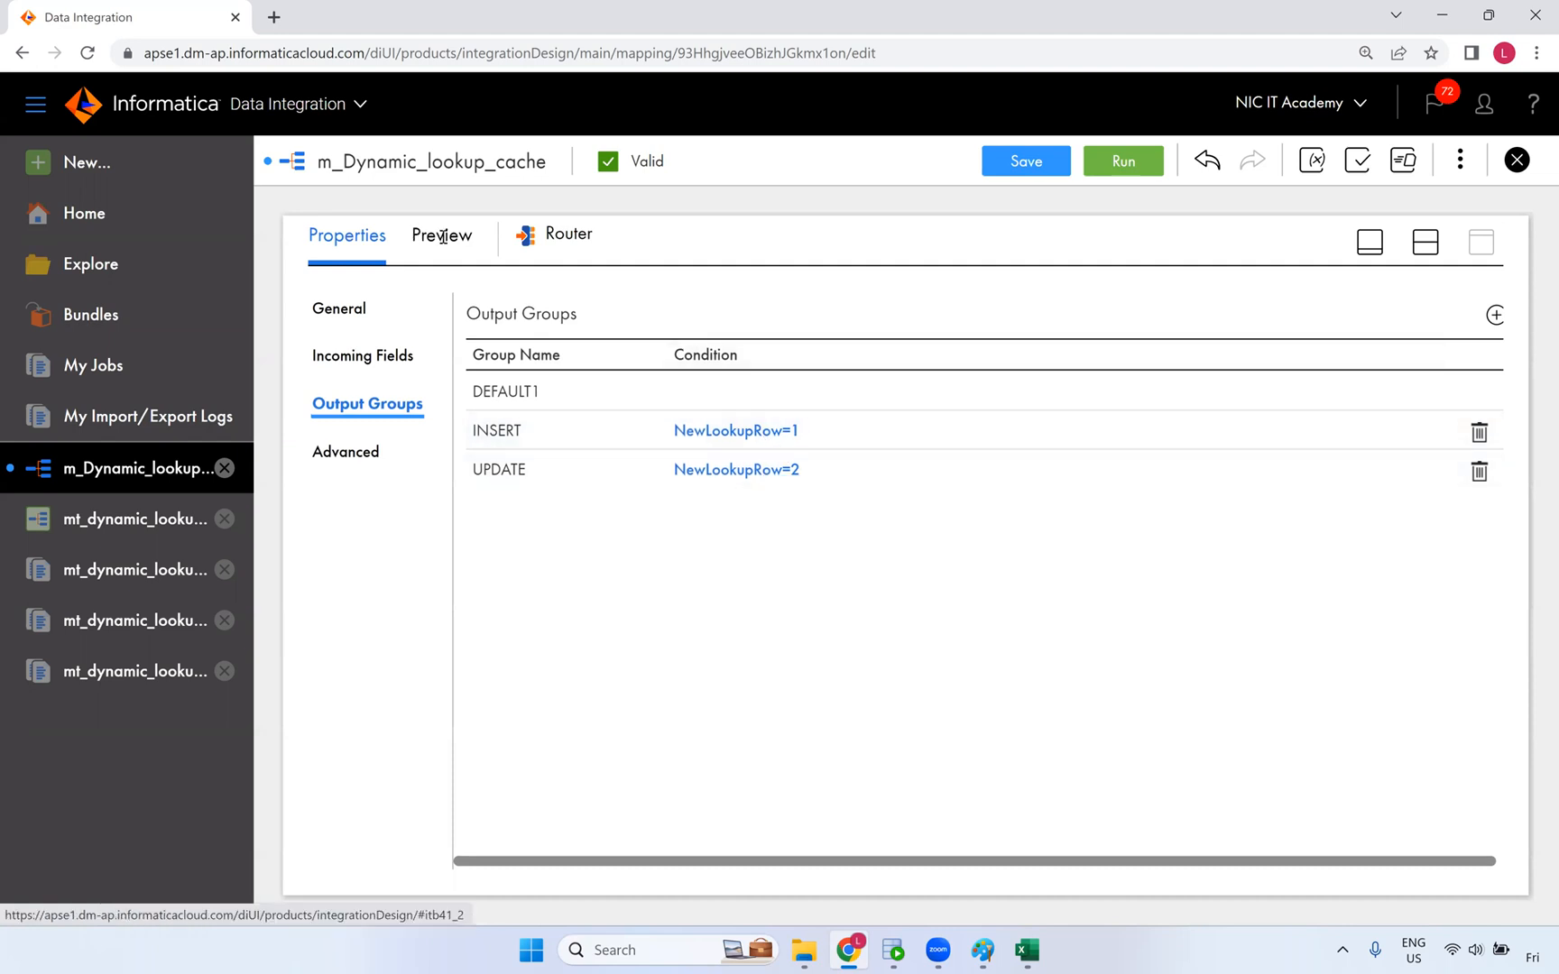
- Restore the mapping canvas, select the Lookup node, and scroll left back to Source
click(1425, 241)
click(894, 439)
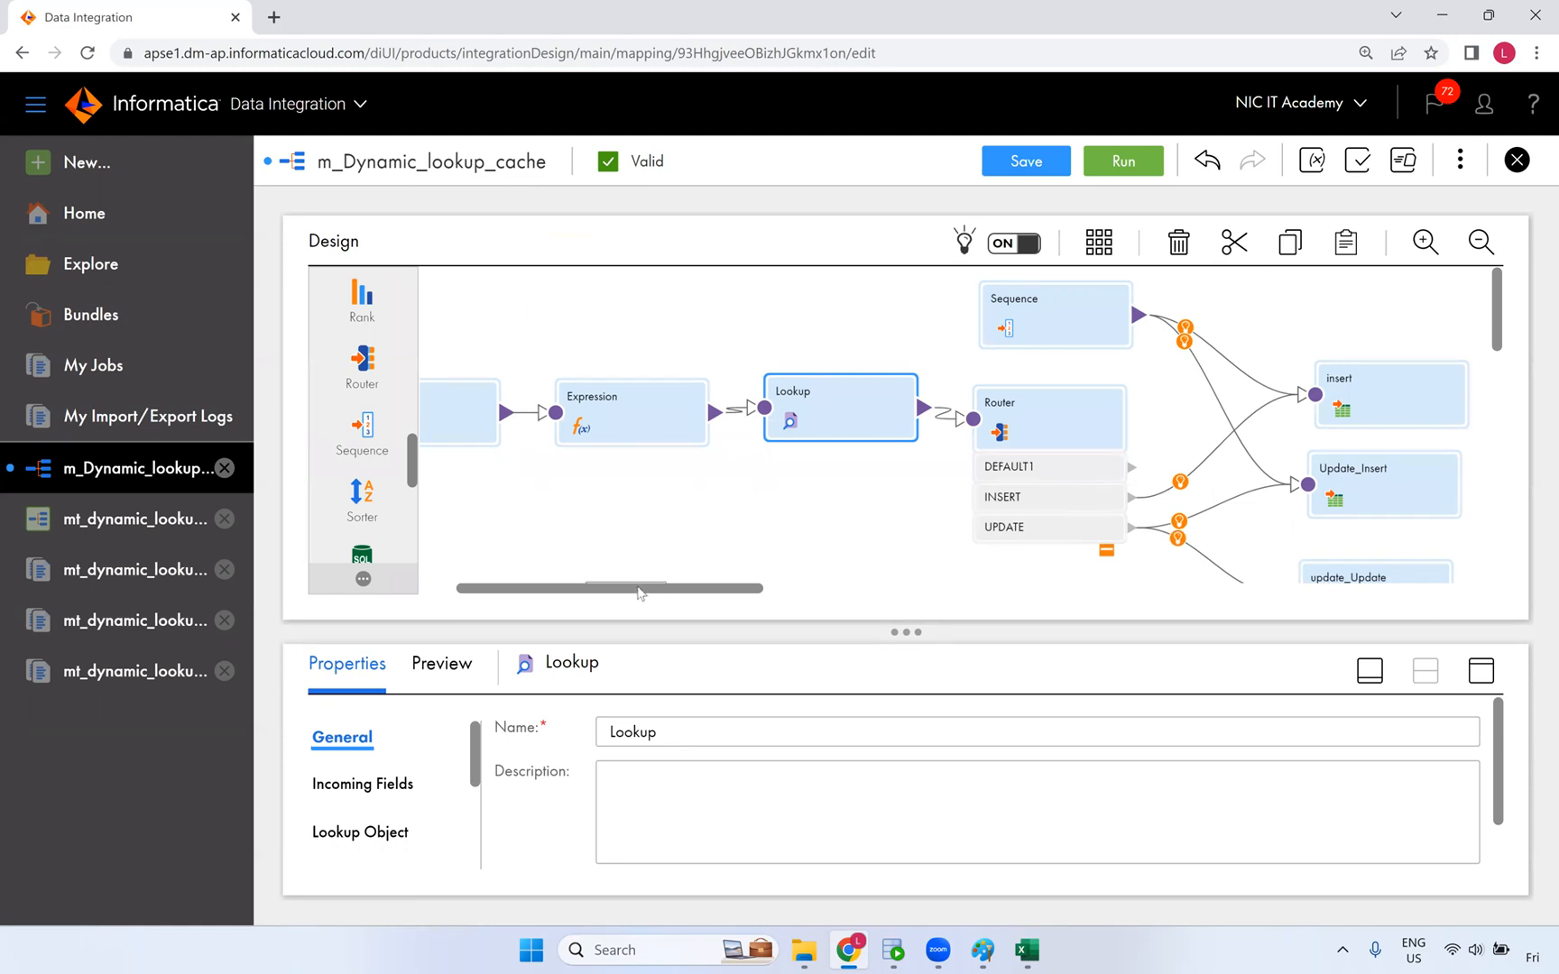
drag(636, 591, 573, 591)
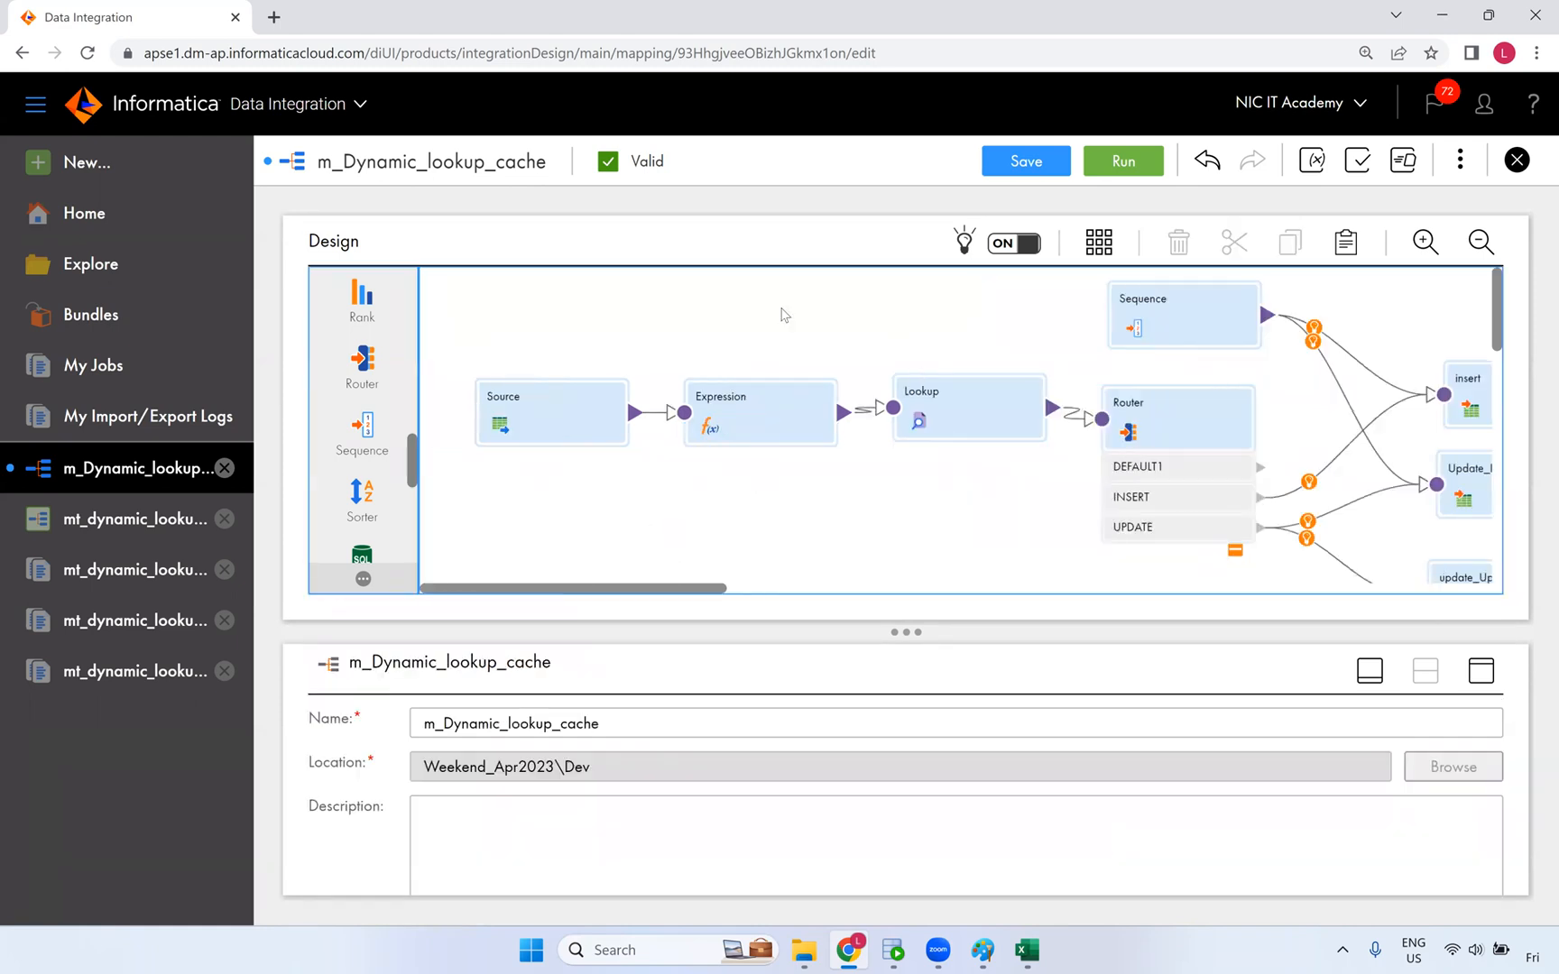
click(907, 950)
- Re-run the s_customer_dyn query to confirm customer 1000's new mobile number
click(281, 101)
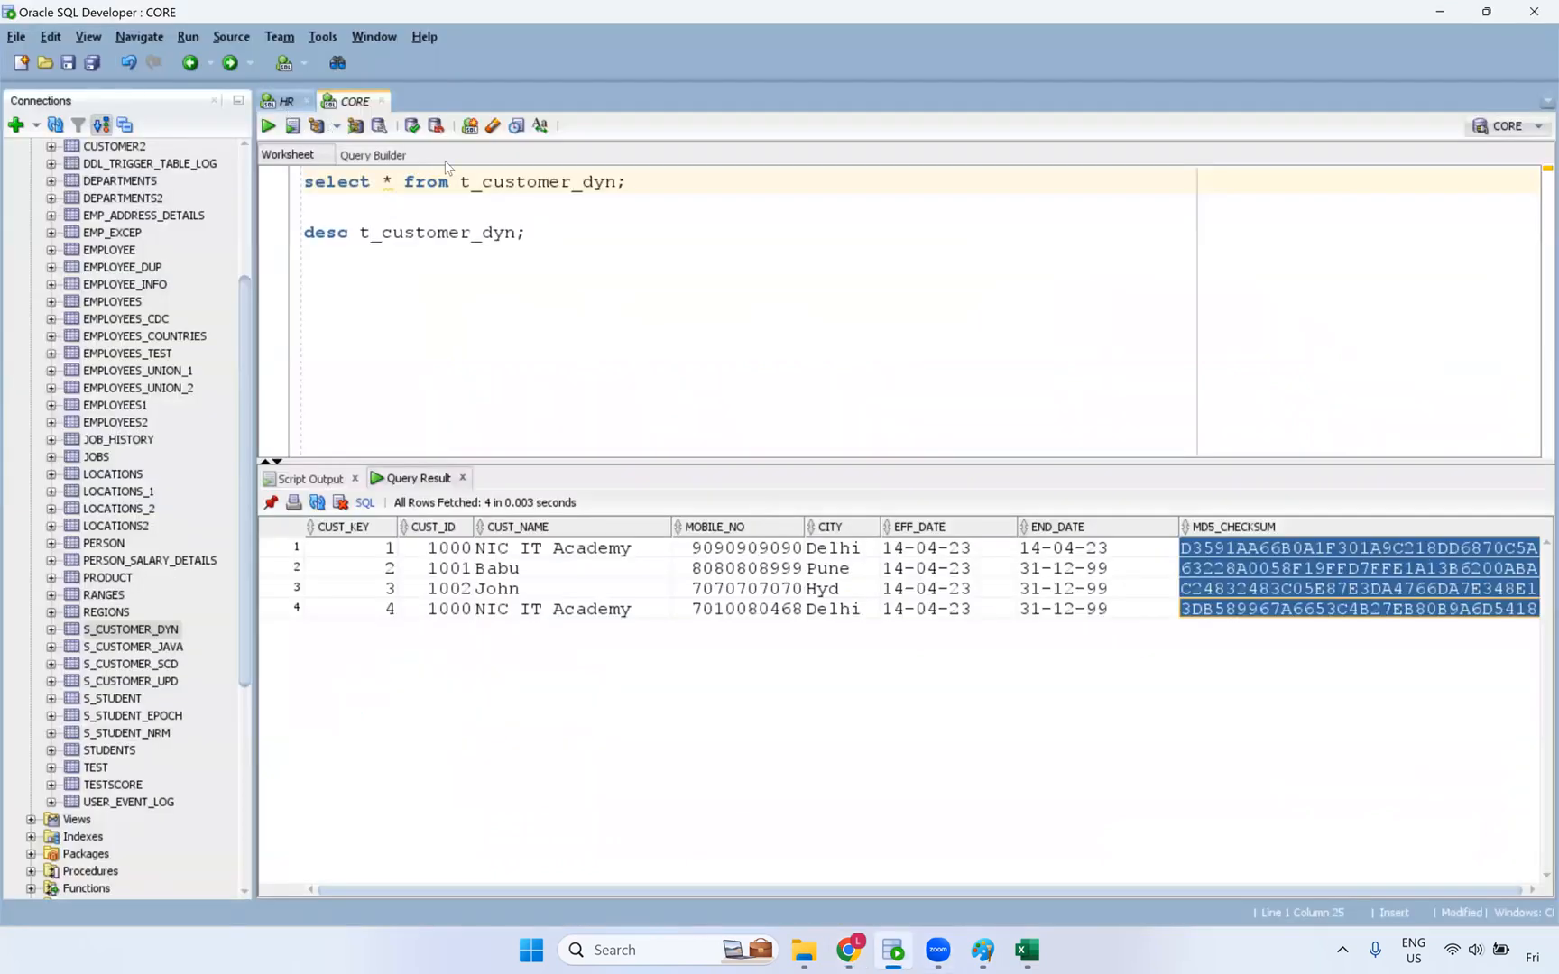
click(480, 180)
key(ctrl+Return)
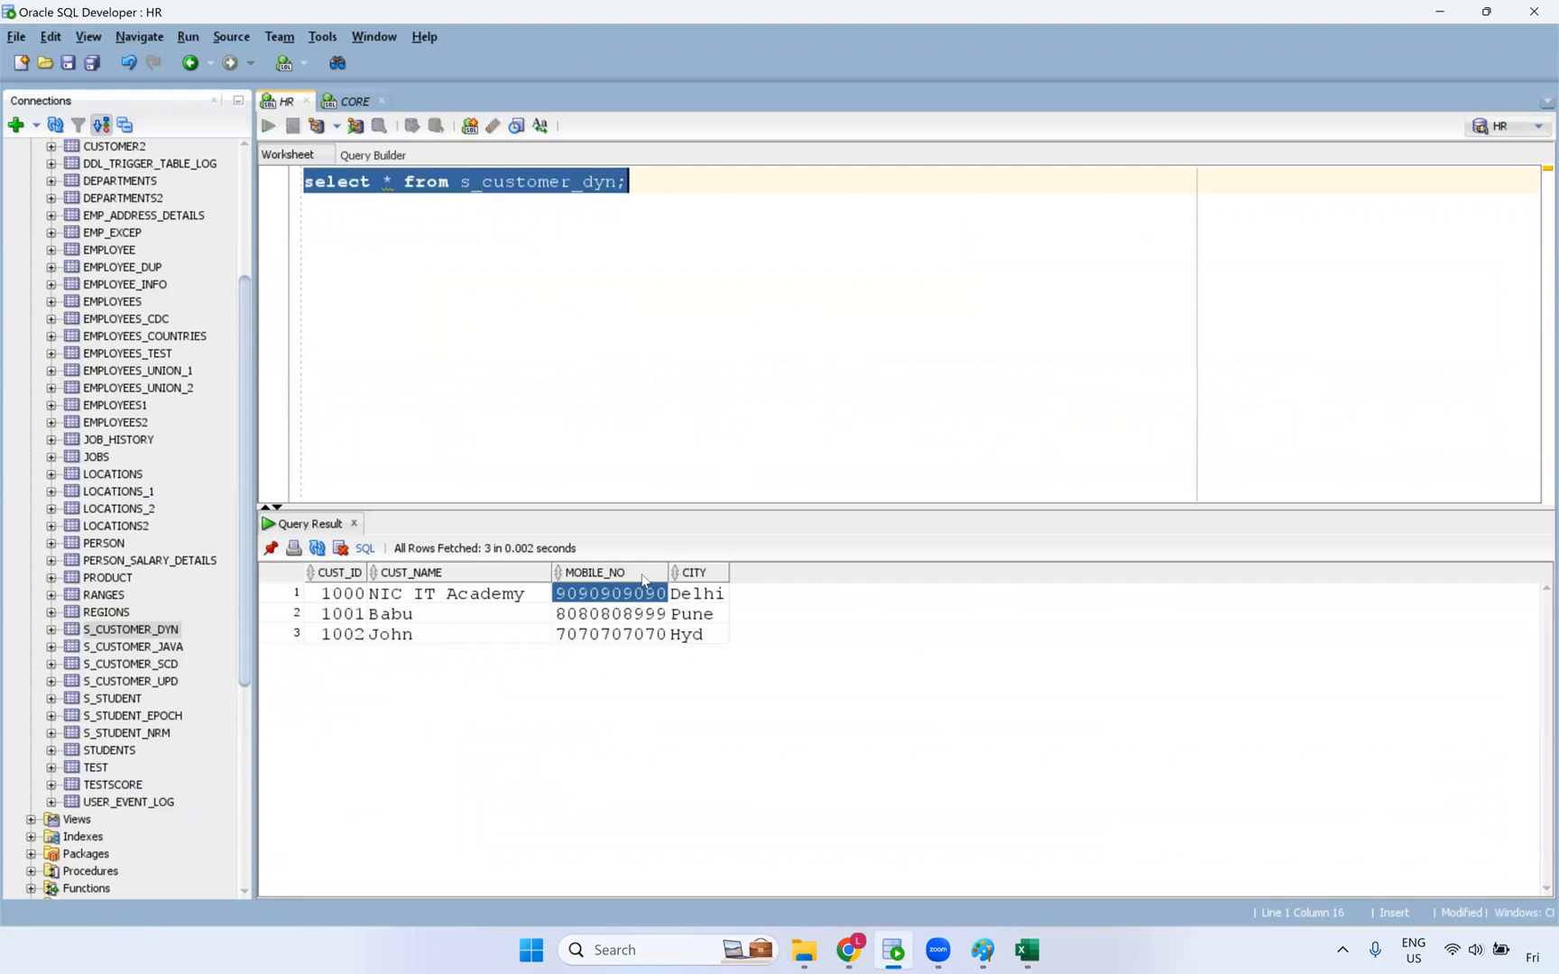
drag(339, 574, 546, 633)
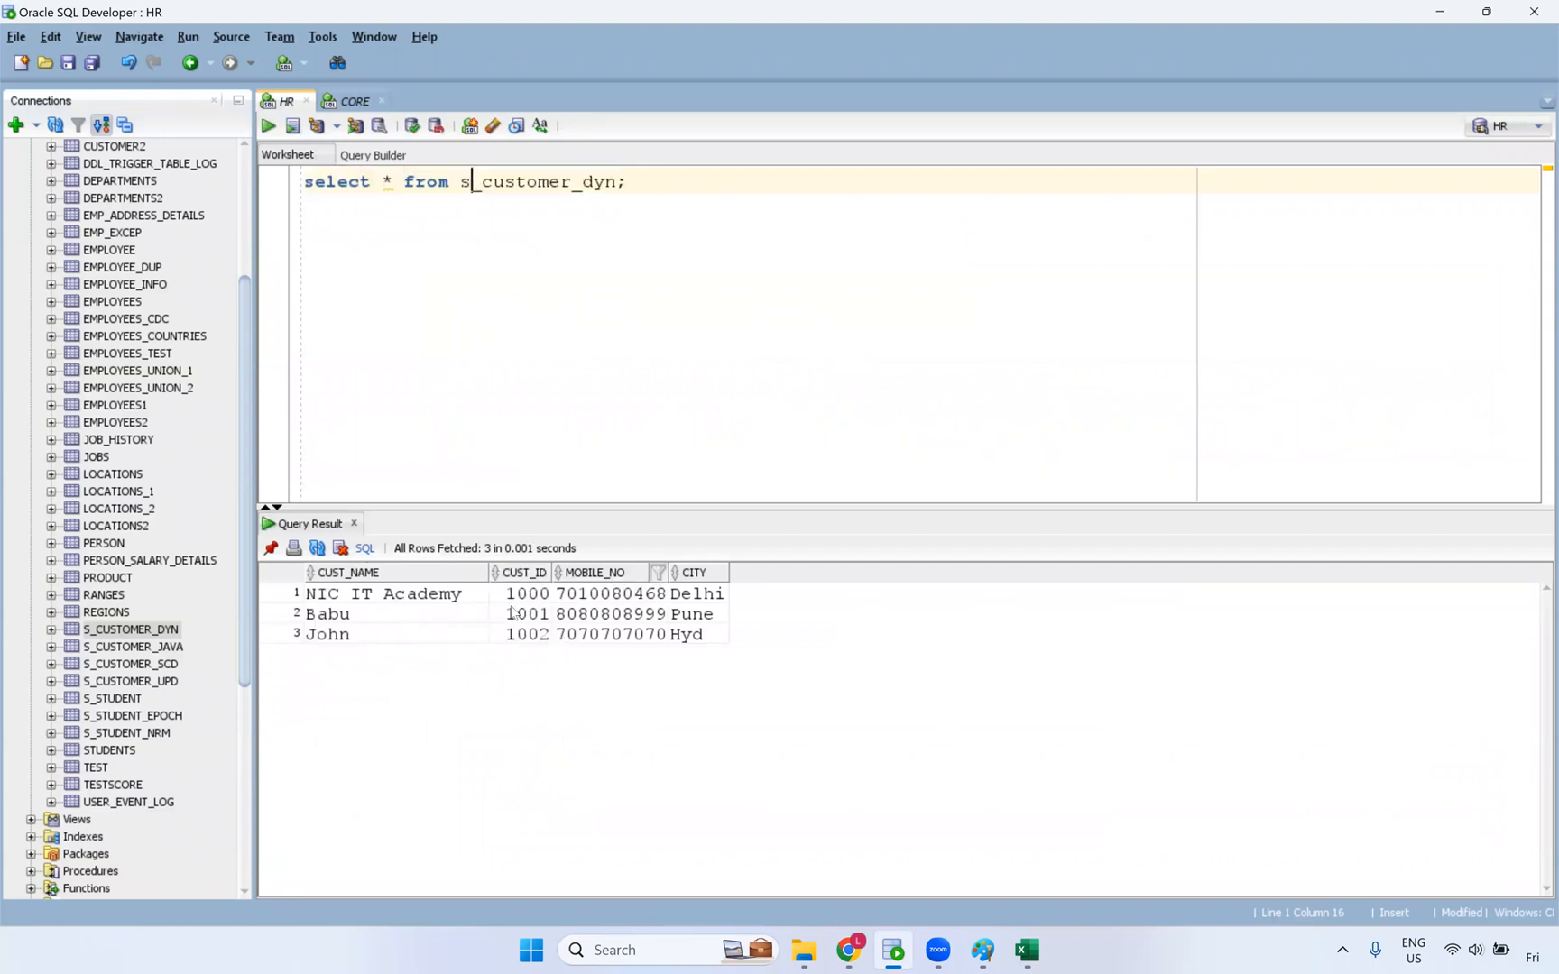
drag(340, 582, 433, 578)
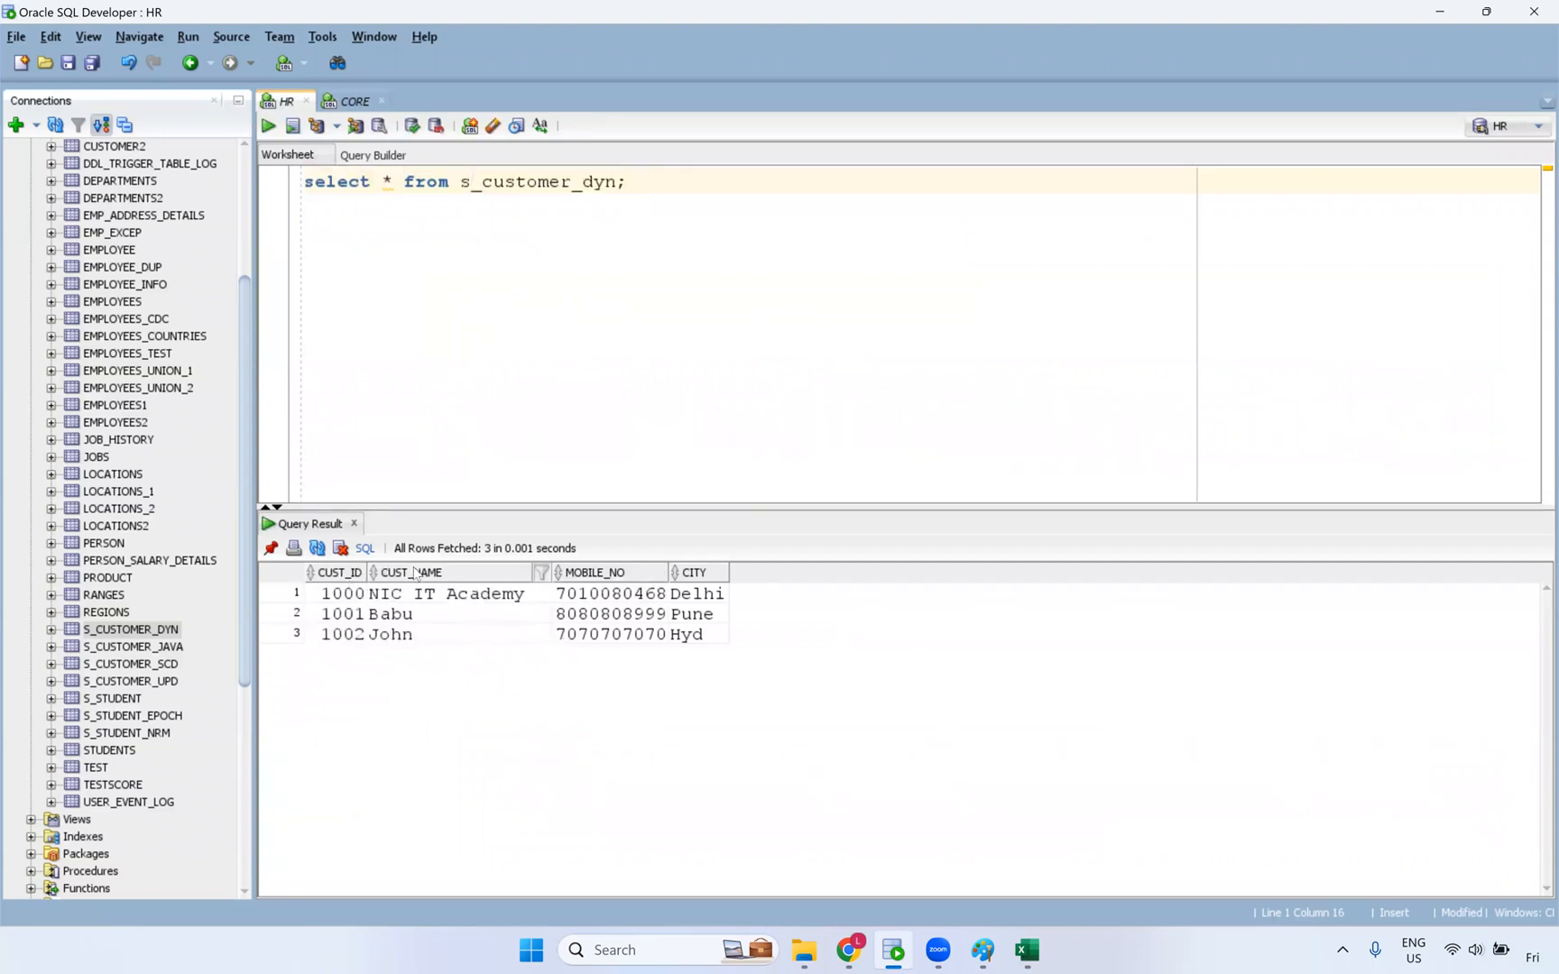
- Review the four t_customer_dyn rows, selecting their CUST_KEY, CUST_ID, CUST_NAME and date values
click(347, 103)
drag(358, 550, 356, 617)
drag(447, 551, 596, 613)
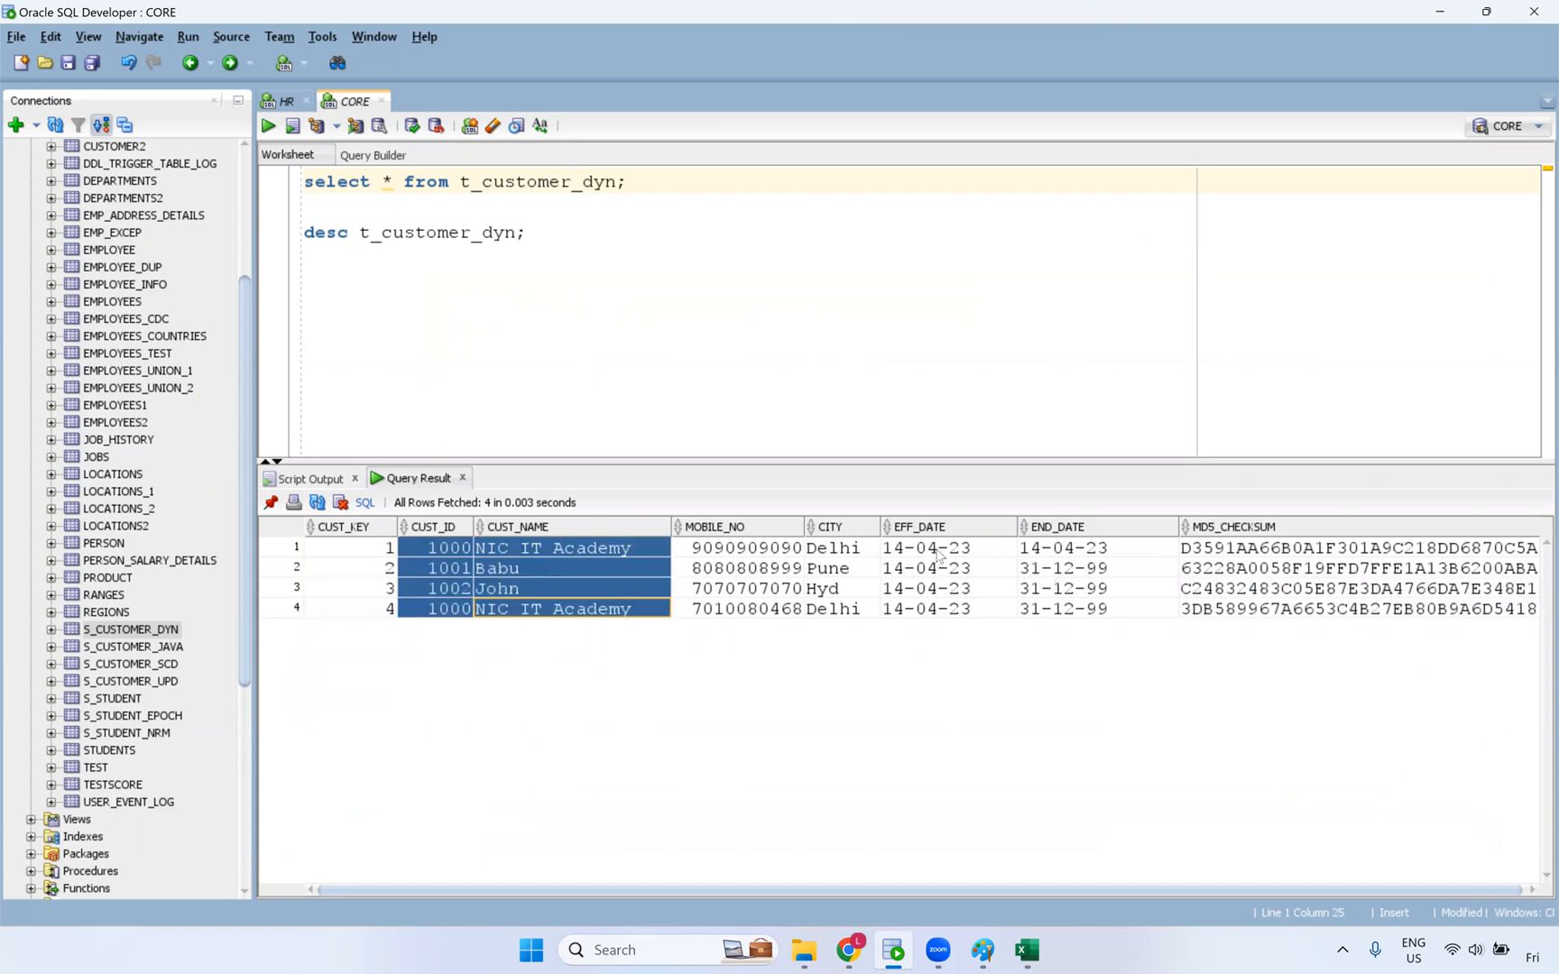
drag(929, 548, 1080, 615)
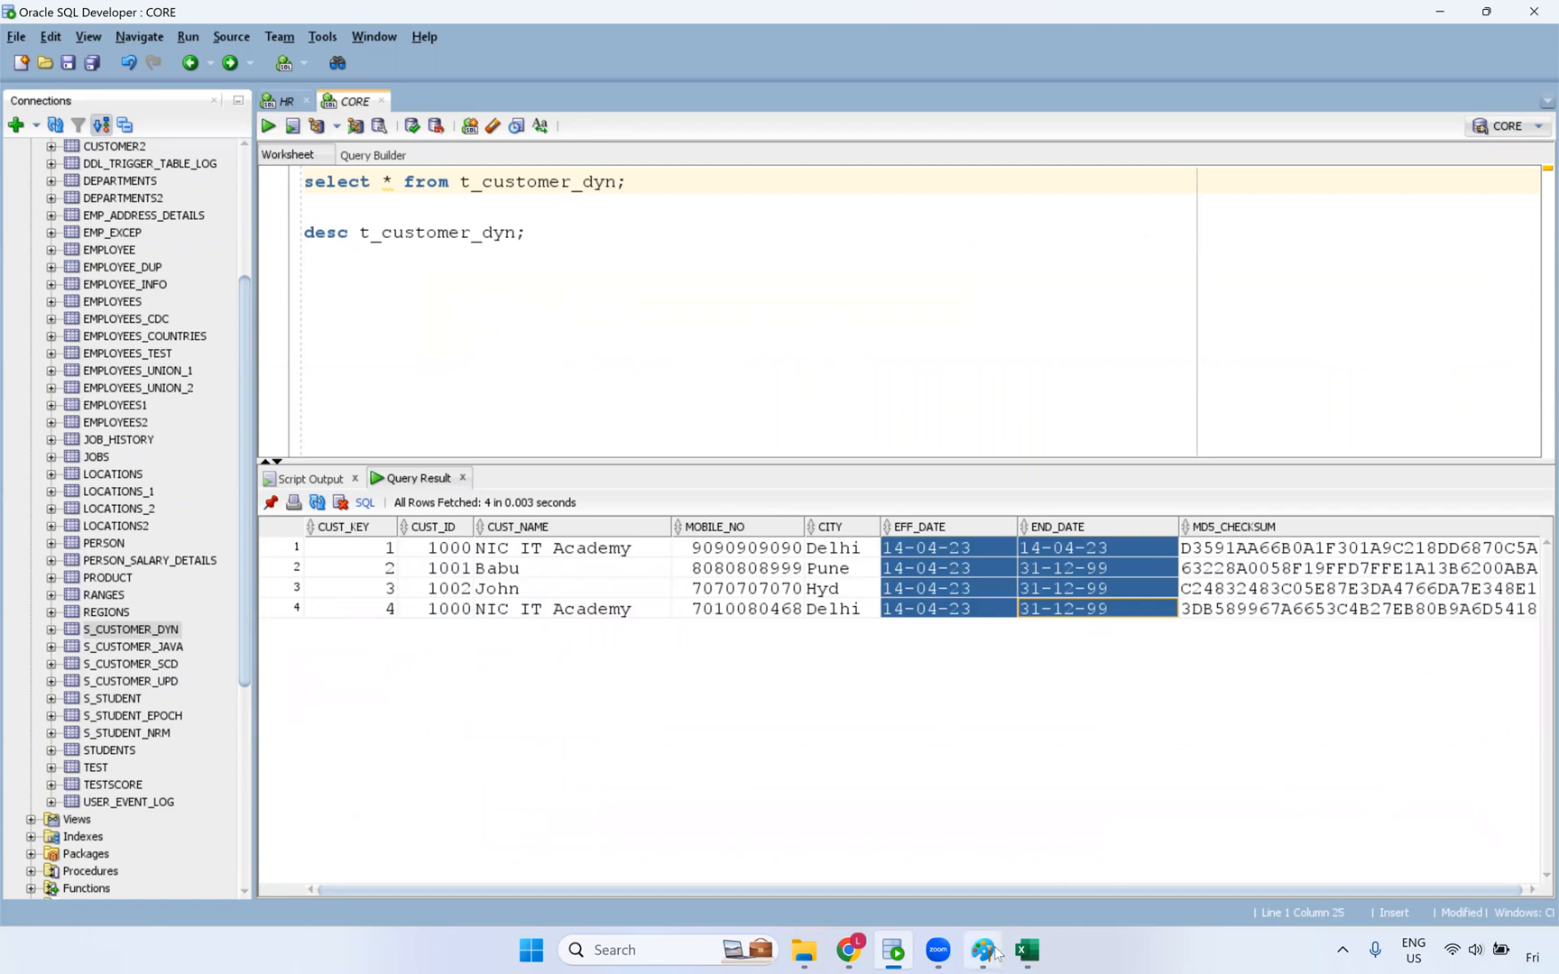
click(1027, 951)
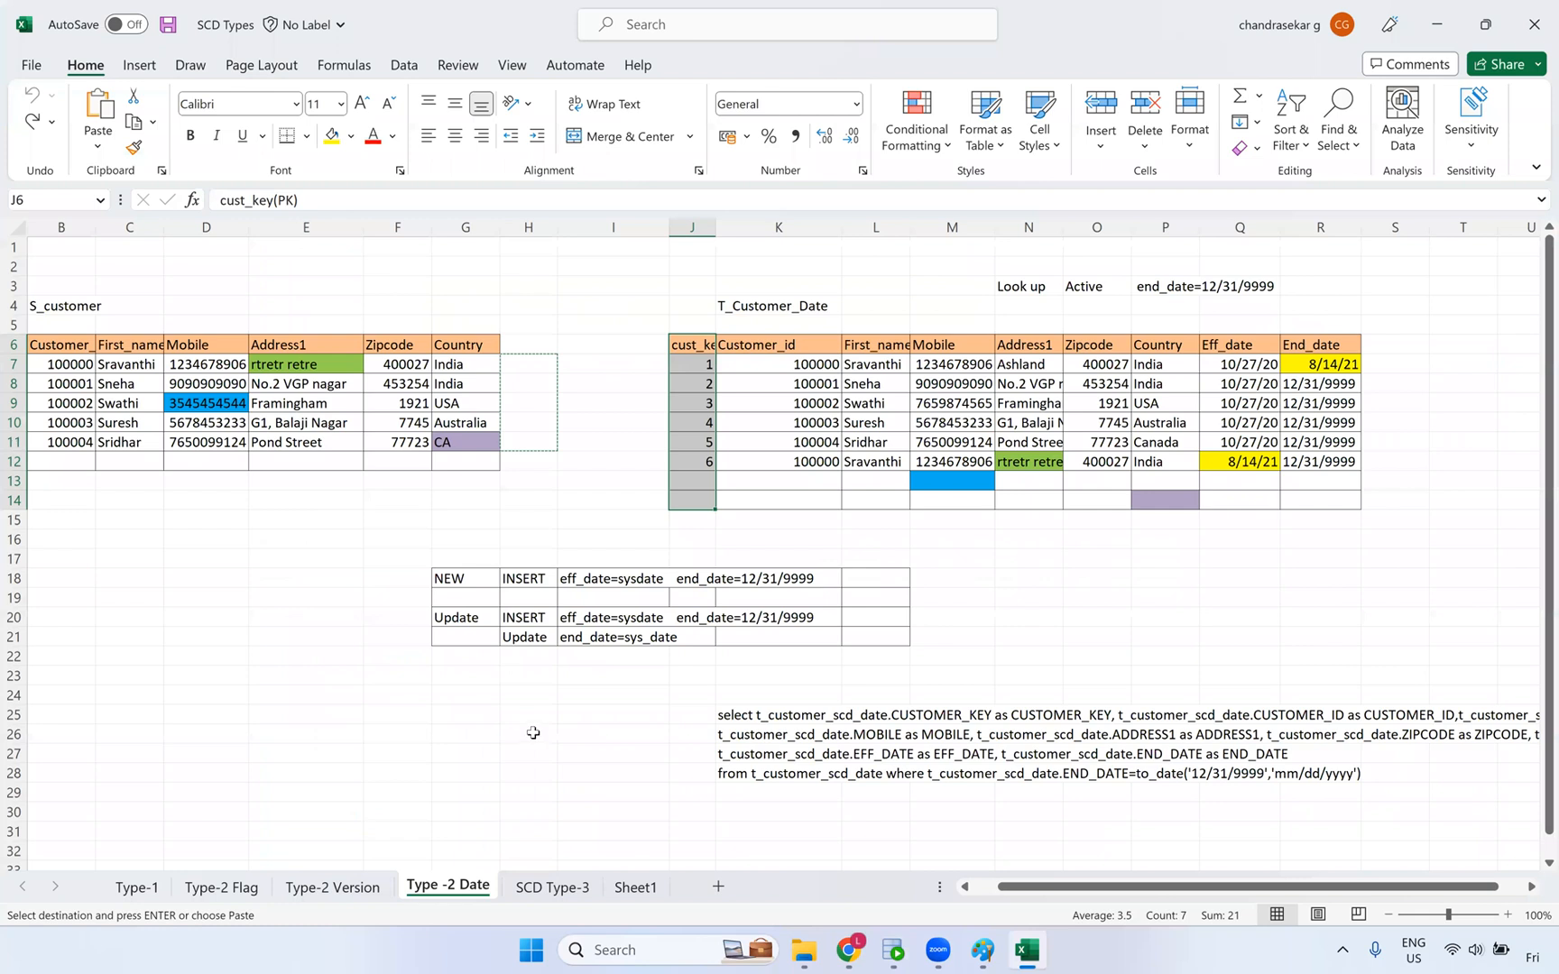
- Move two sheets back to Type-1 and select the empty Dim_Customer area J7:O13
key(ctrl+Page_Up)
key(ctrl+Page_Up)
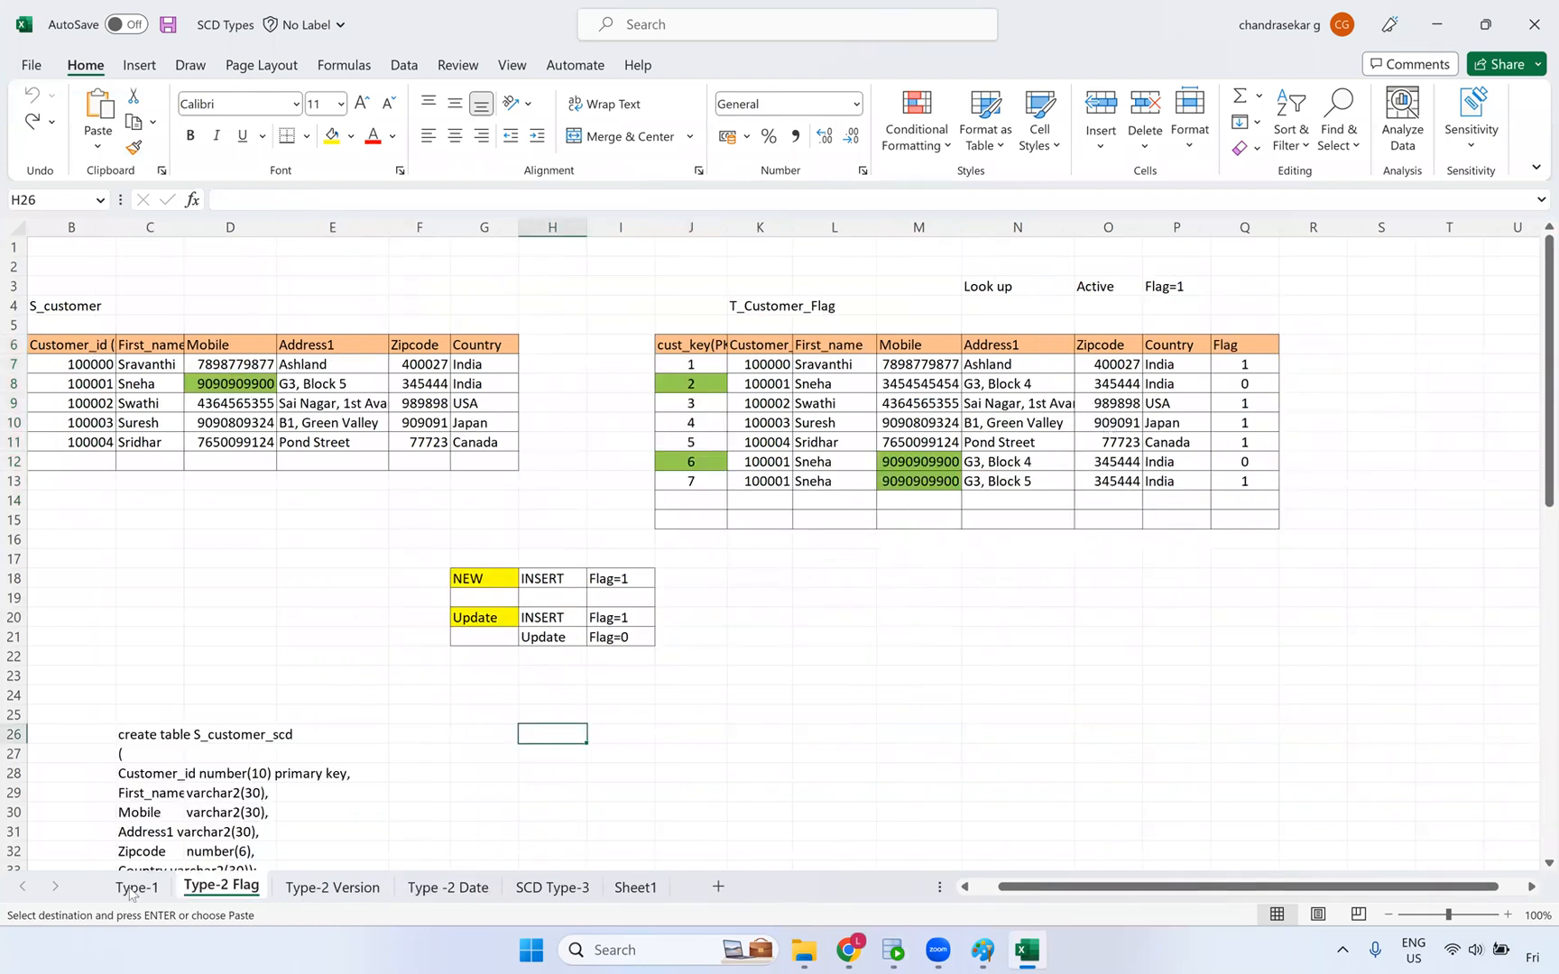
key(ctrl+Page_Up)
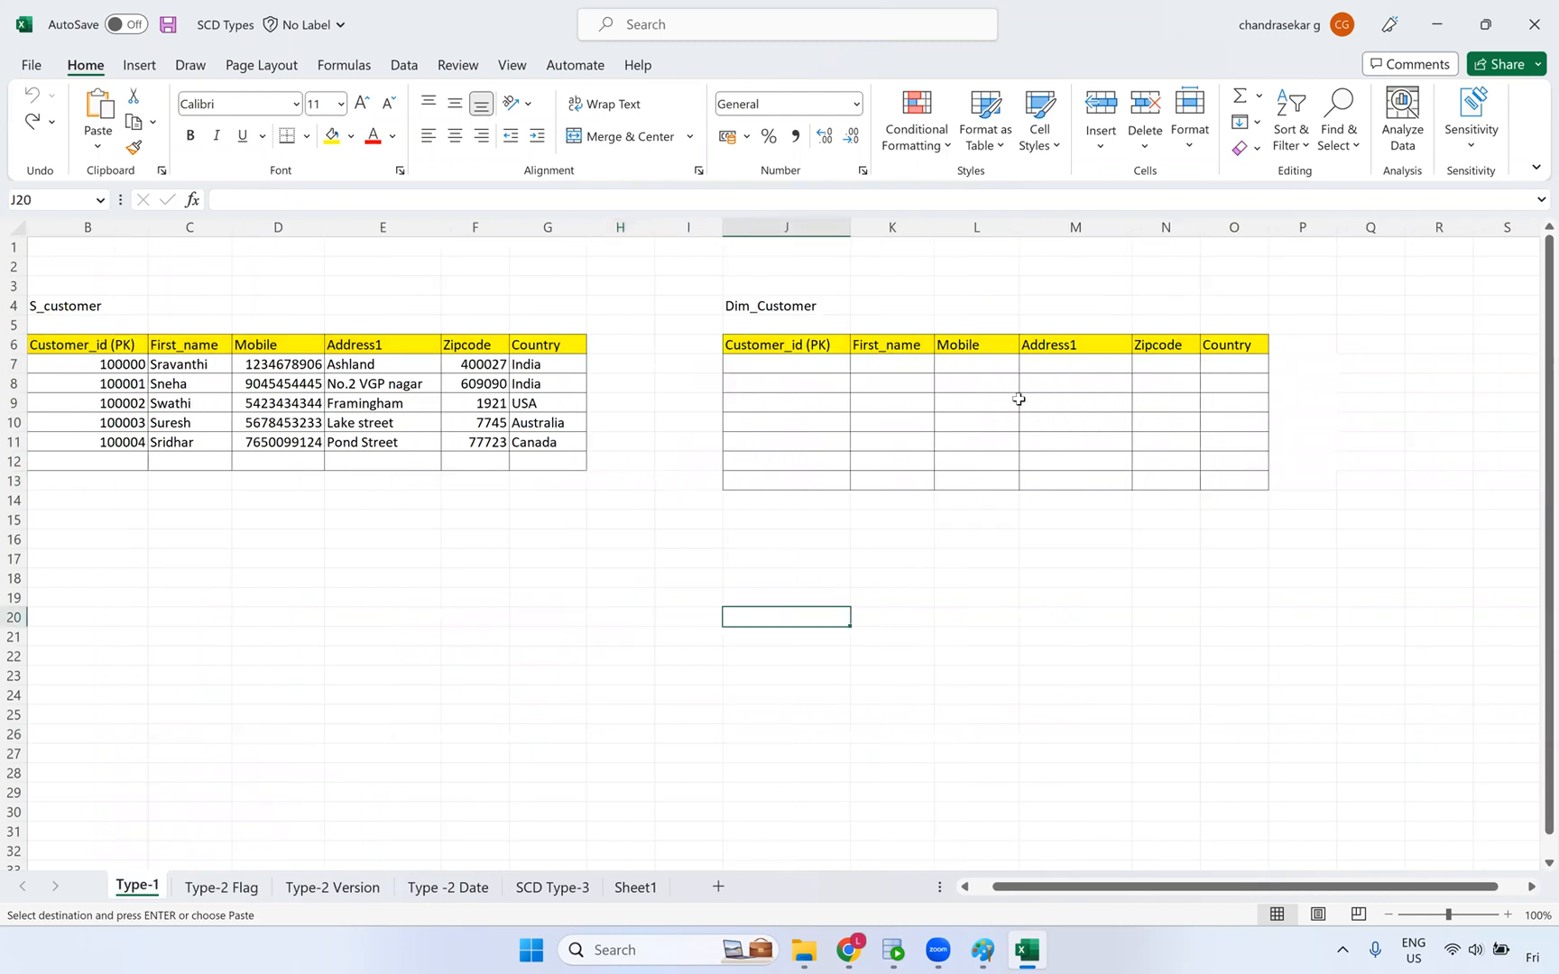
drag(786, 364, 1225, 490)
- In the Informatica mapping, select the Router's UPDATE-to-Update_Insert link, then bring Excel back
key(alt+Tab)
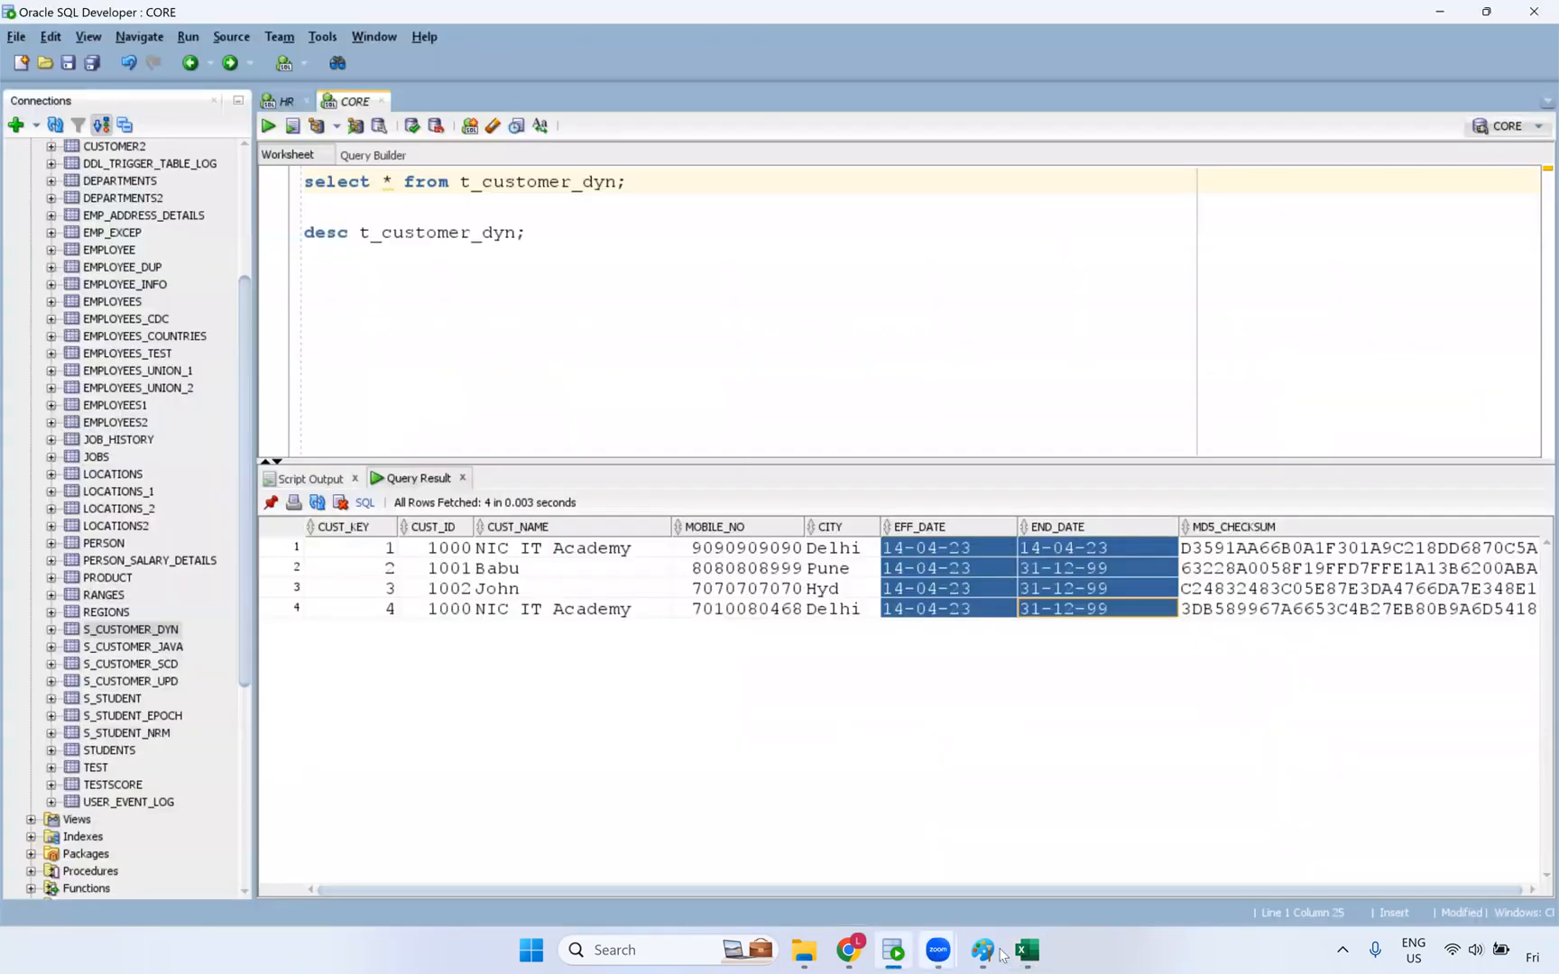
click(848, 950)
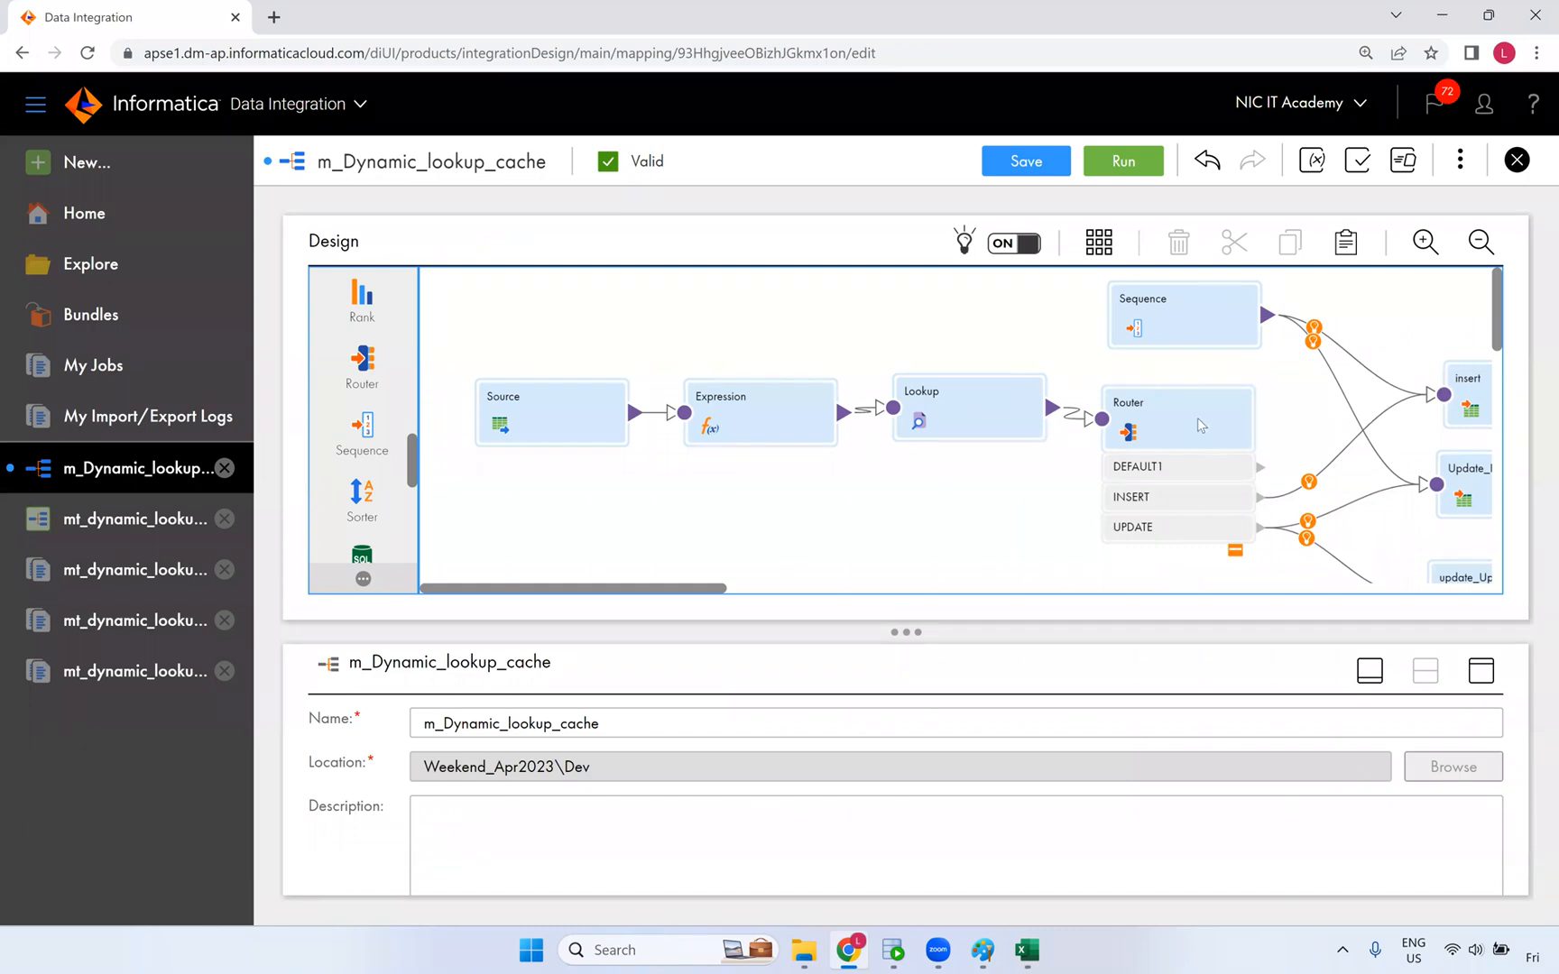
drag(712, 590, 852, 595)
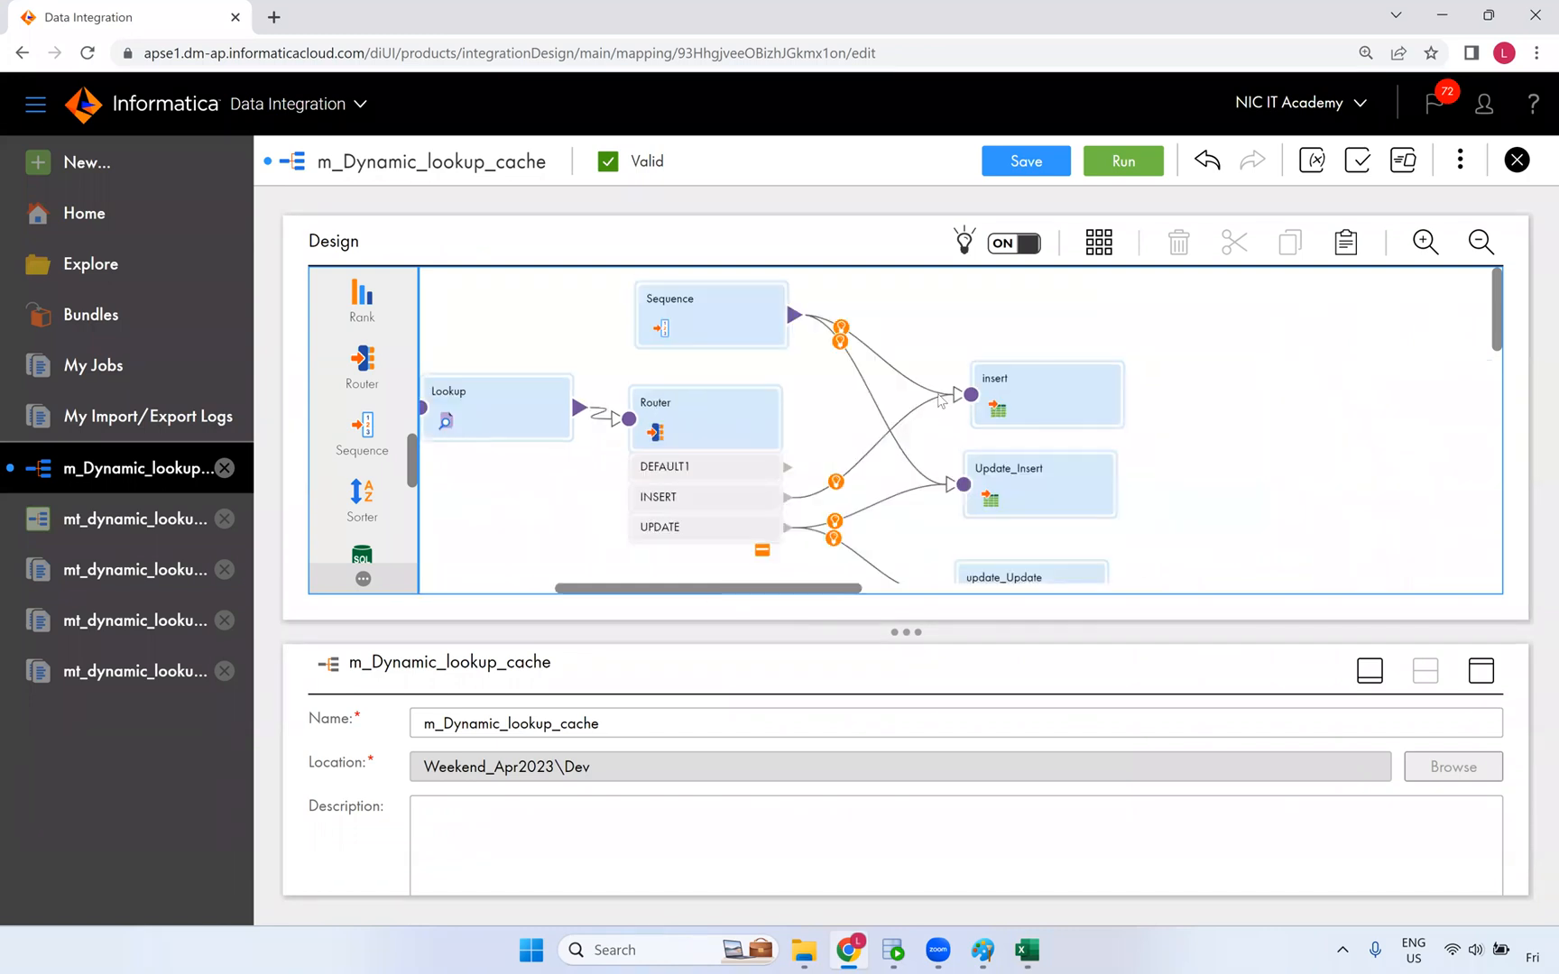
click(752, 516)
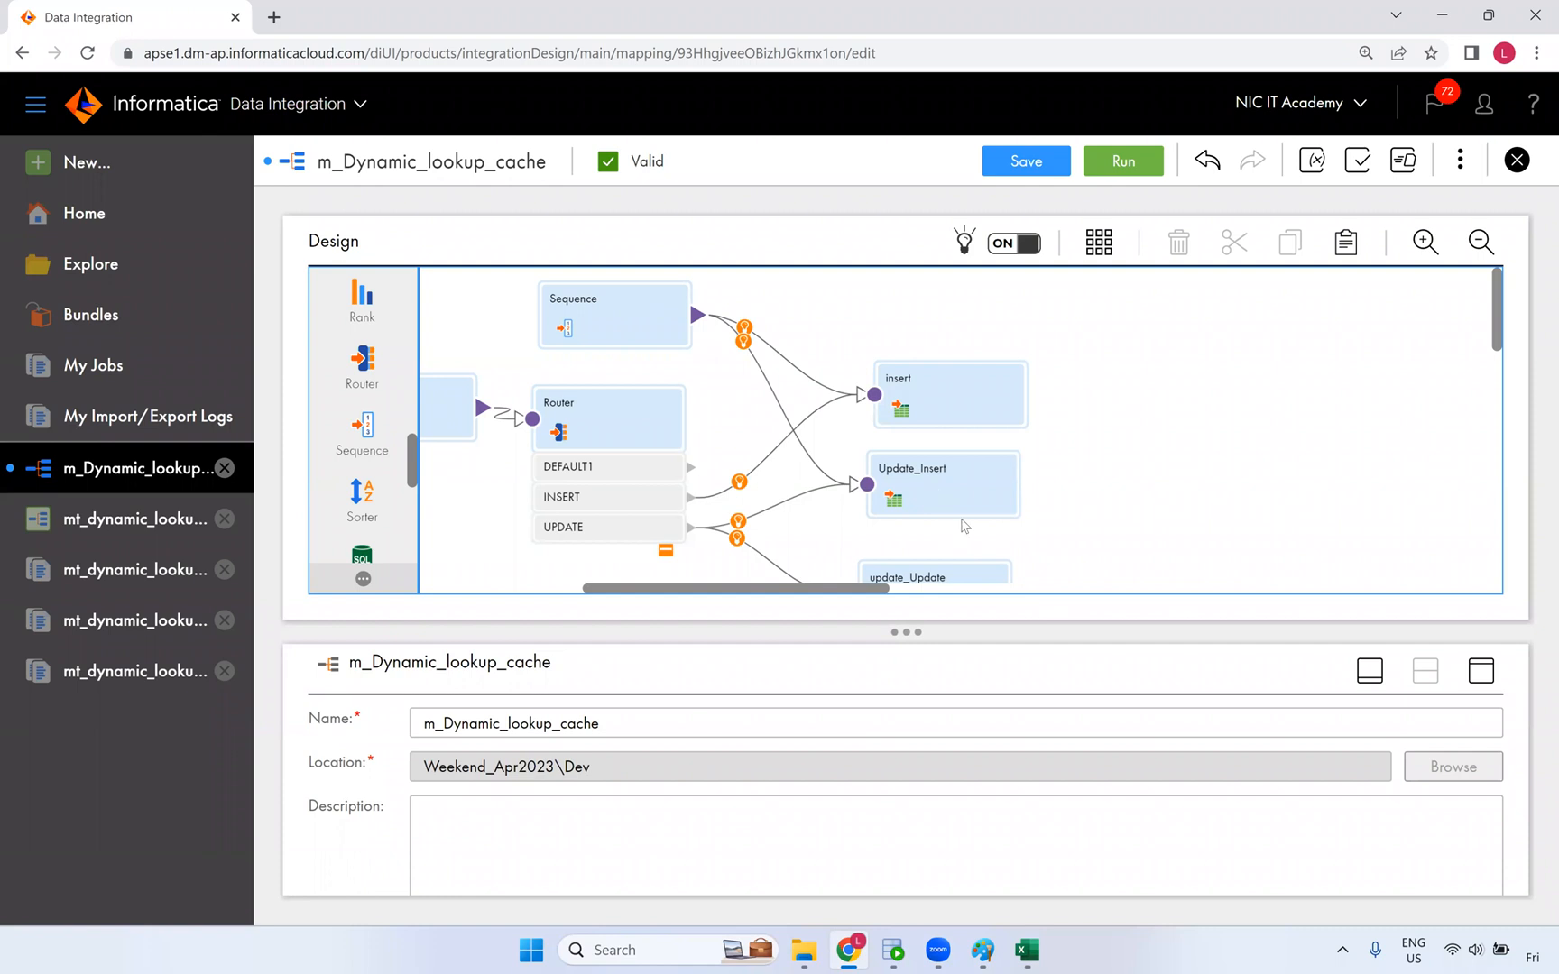
click(1033, 954)
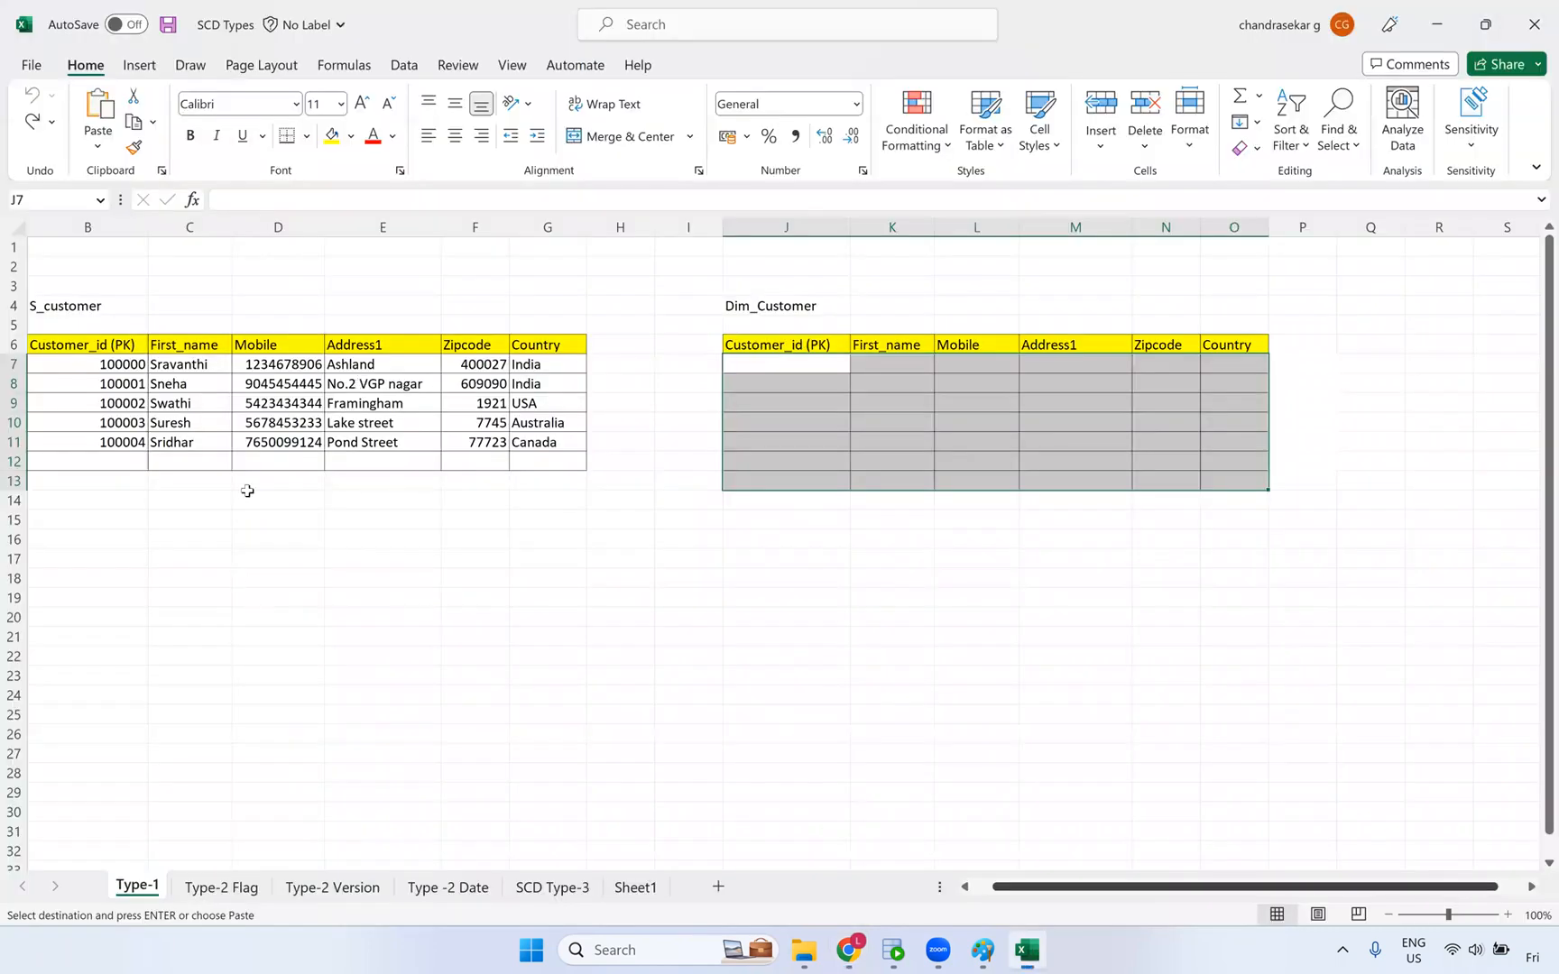
- Review T_Customer_Date's effective and end dates on the Type -2 Date sheet, then return to SQL Developer
click(382, 385)
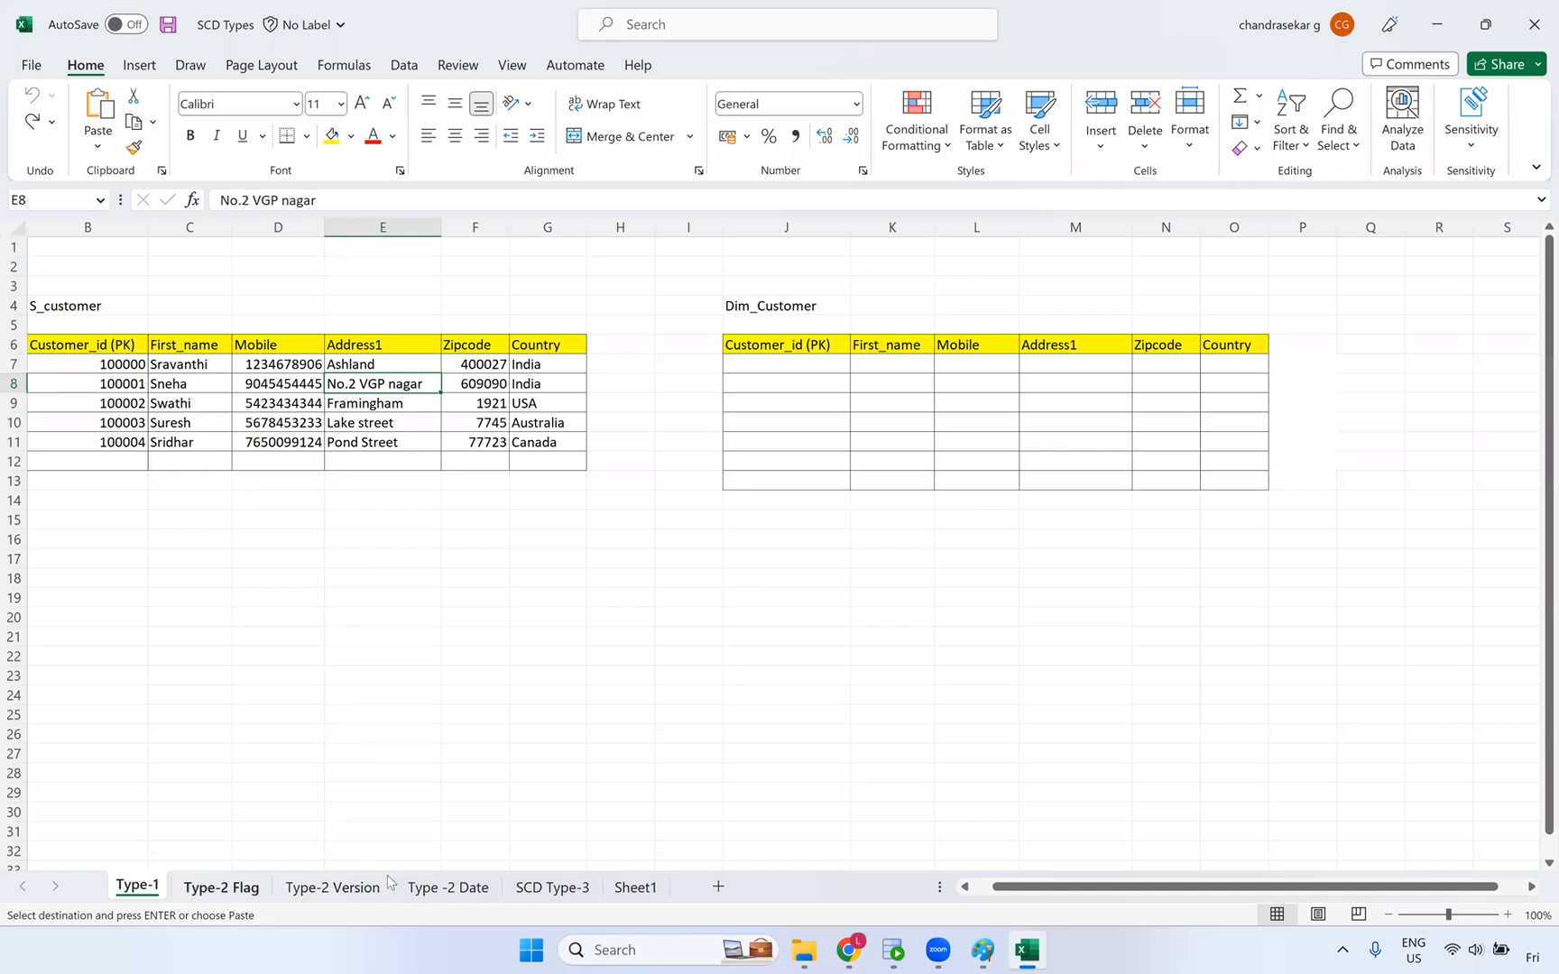
click(223, 888)
click(447, 887)
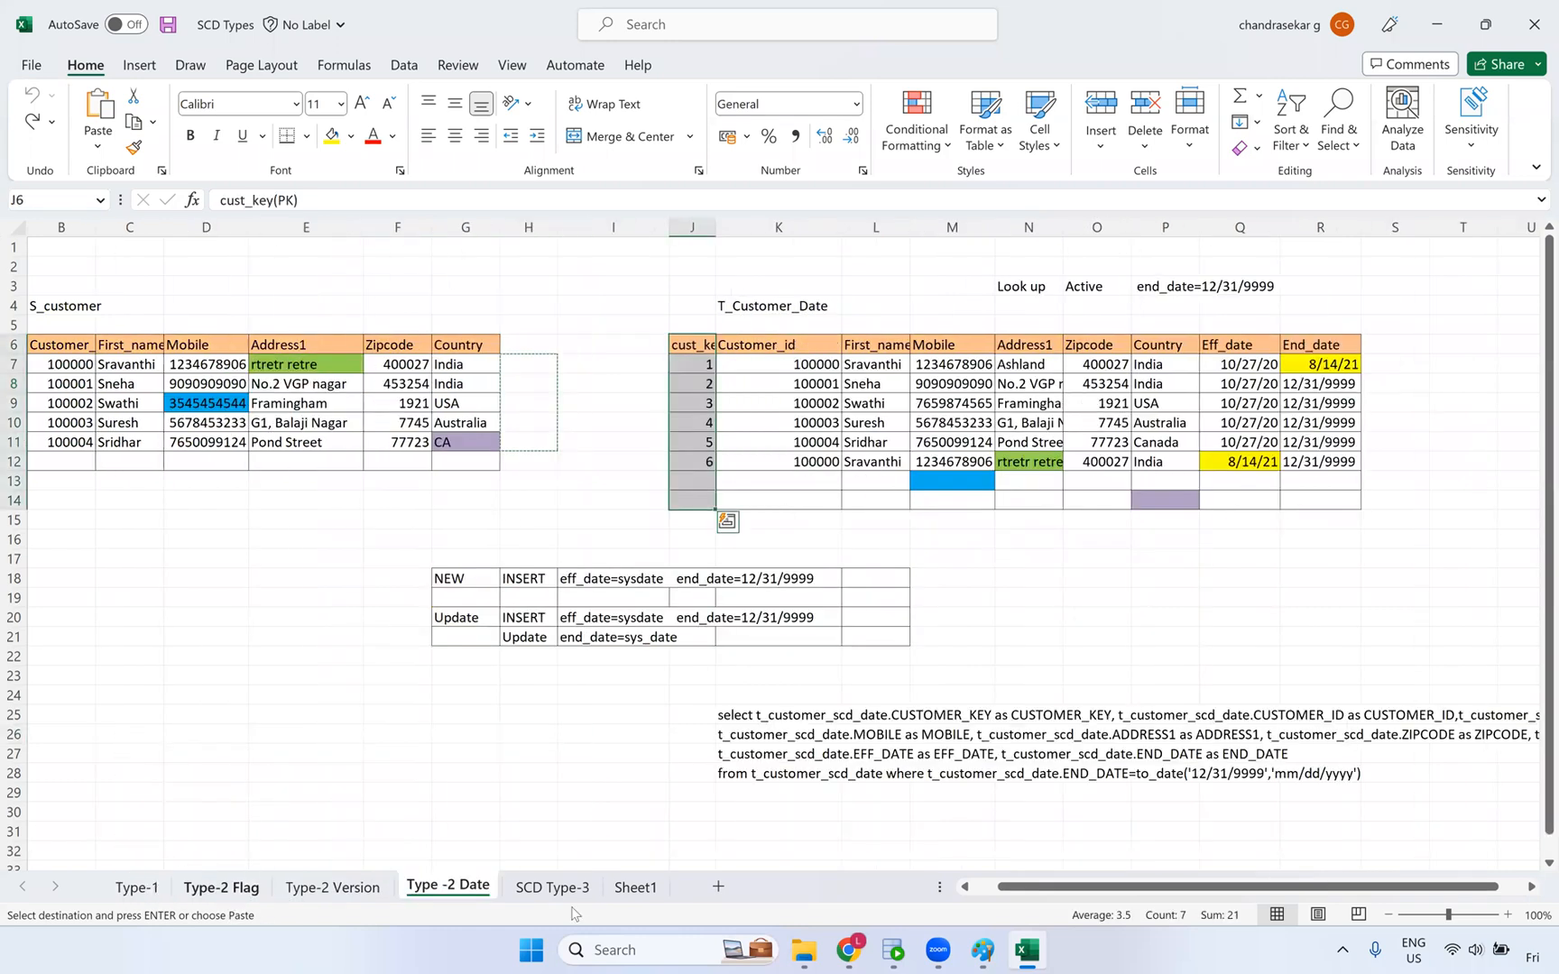
click(941, 951)
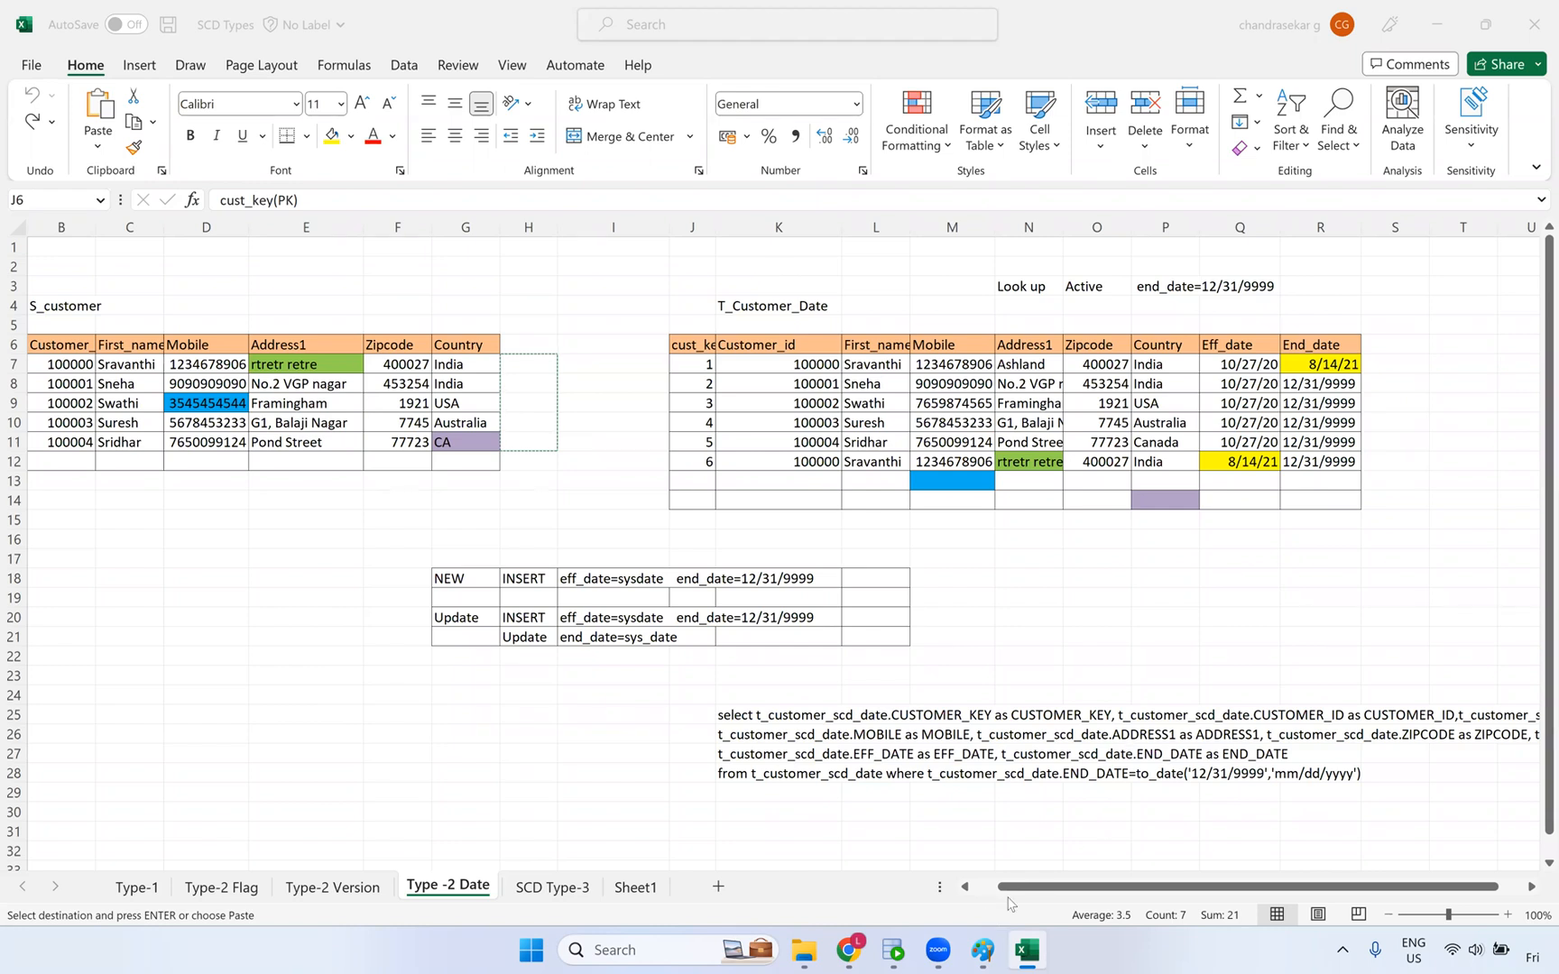
drag(1014, 889, 940, 899)
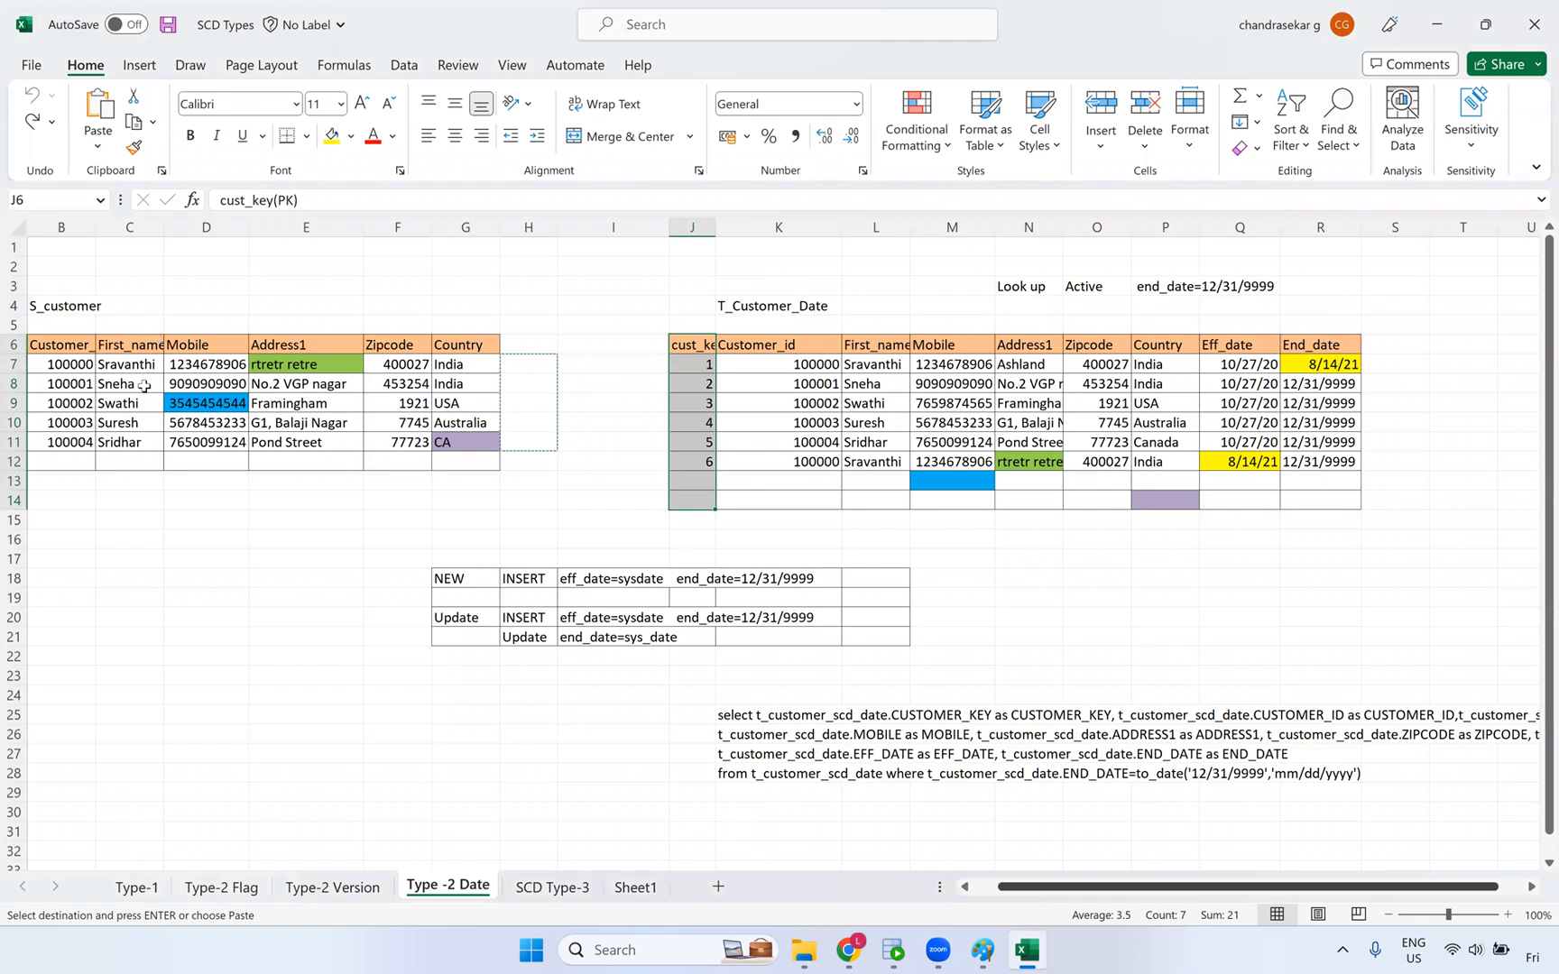
click(734, 39)
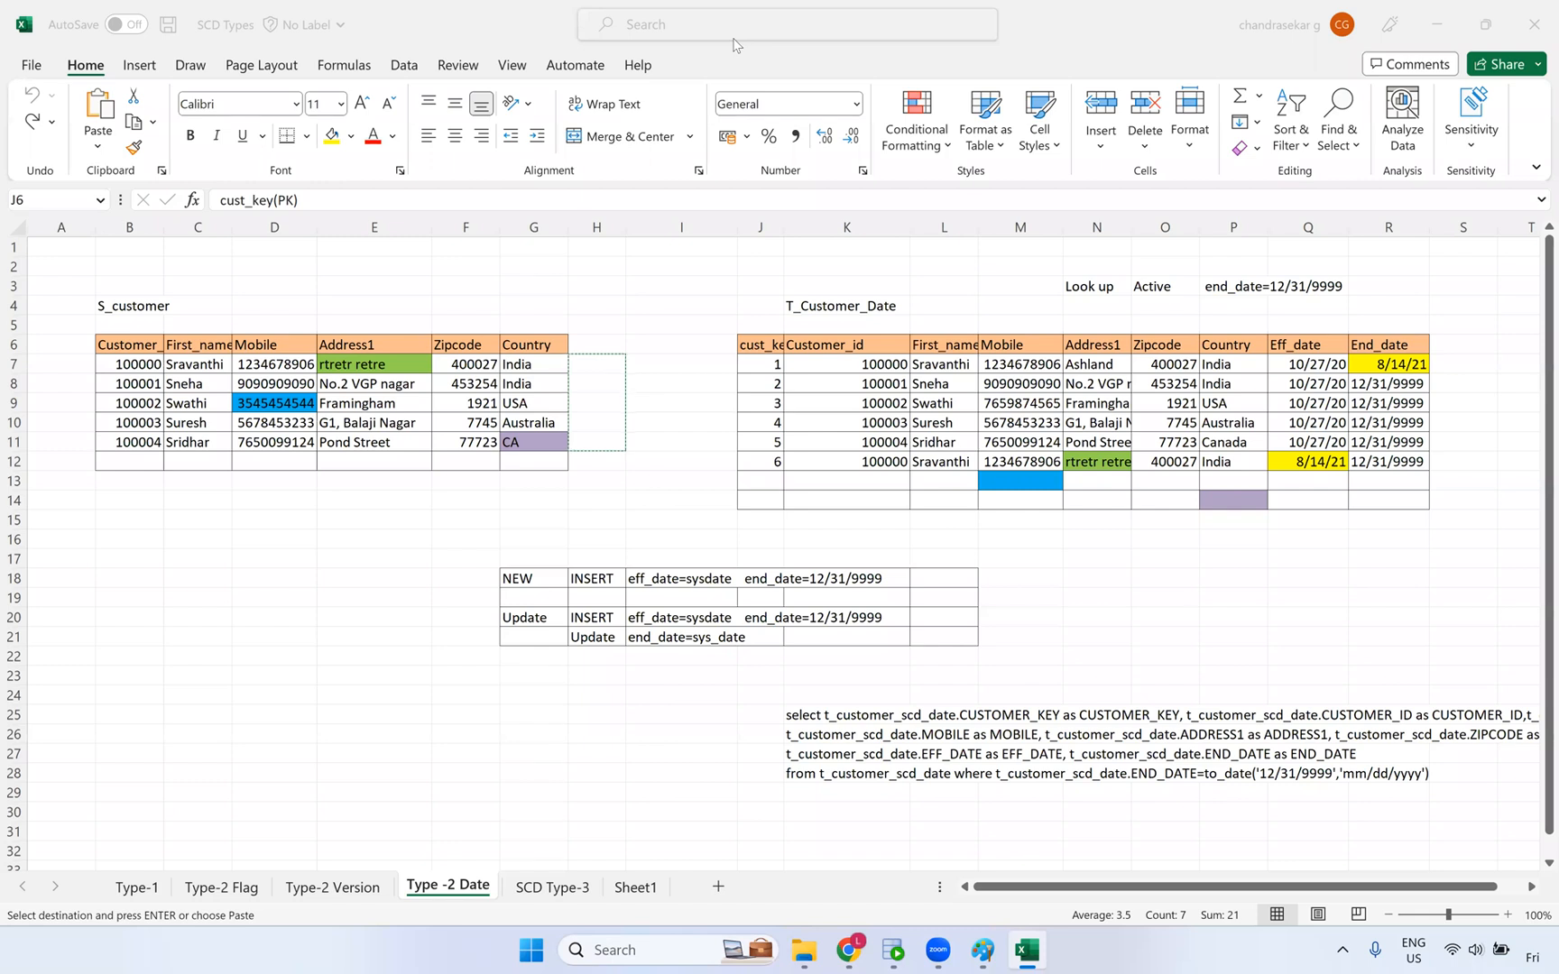
click(898, 952)
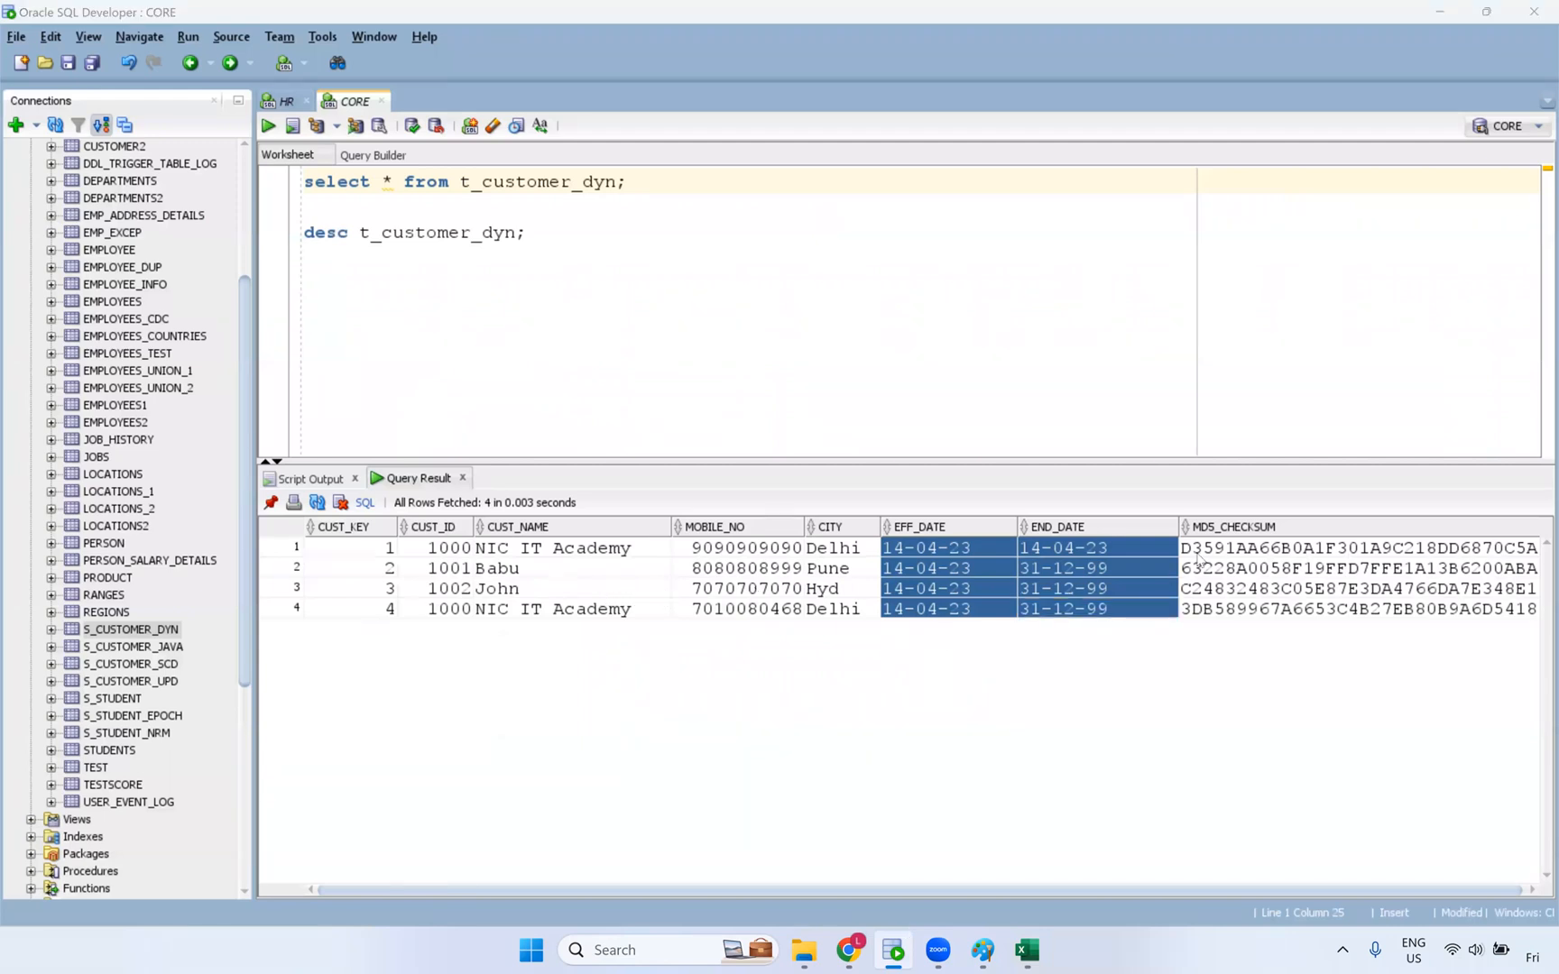
drag(1215, 617, 1218, 559)
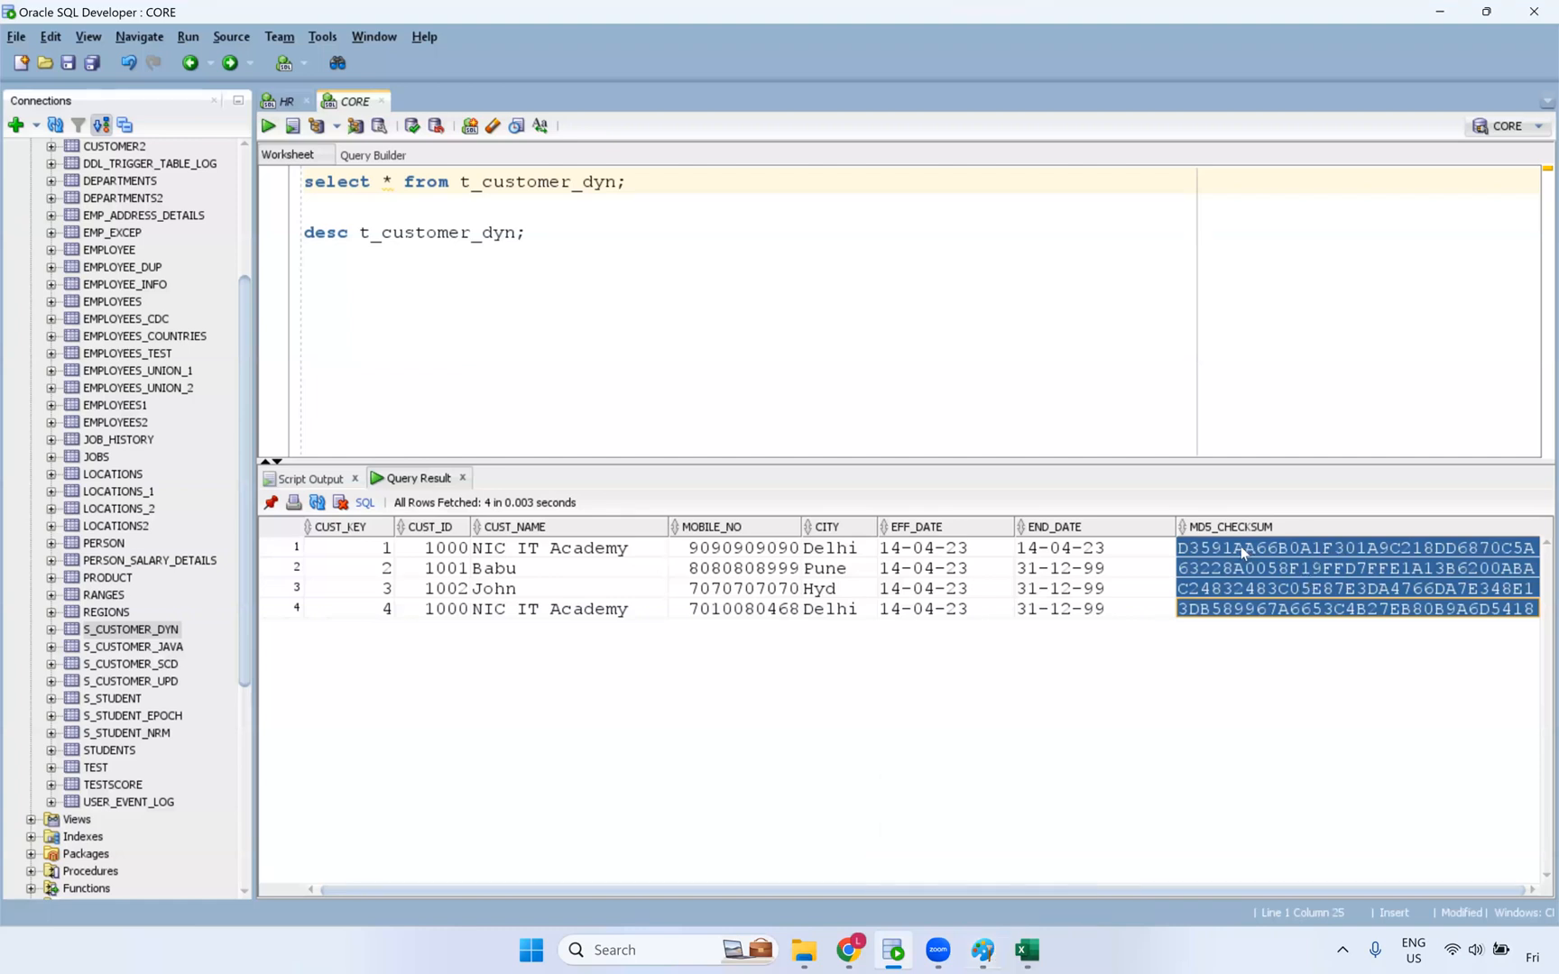
click(1341, 555)
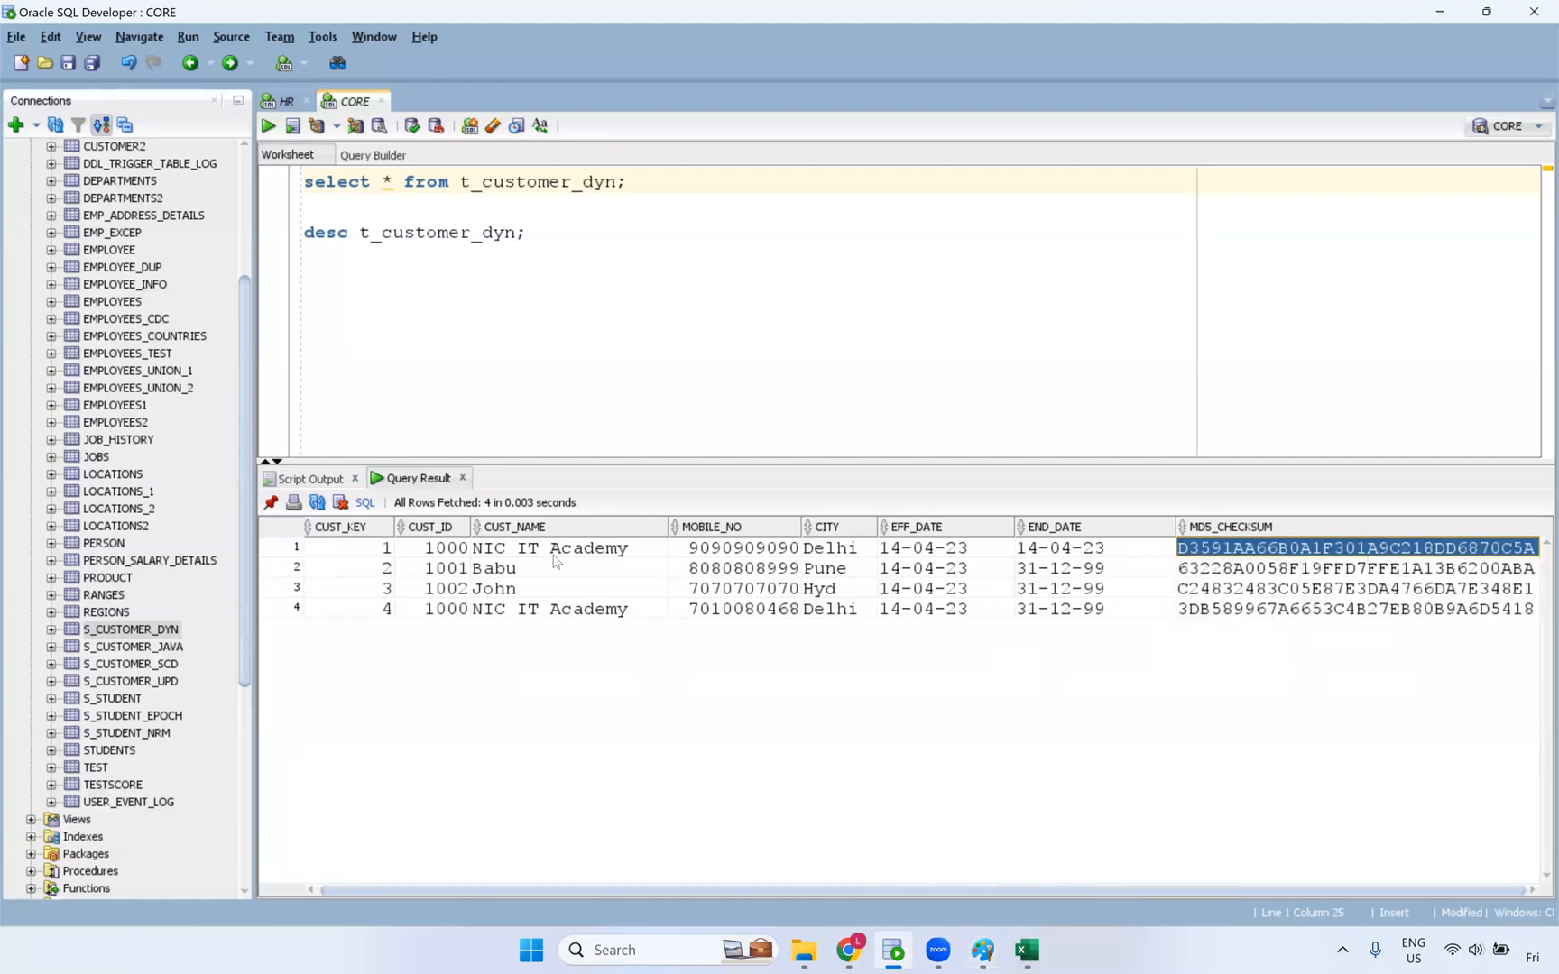
click(585, 552)
click(749, 568)
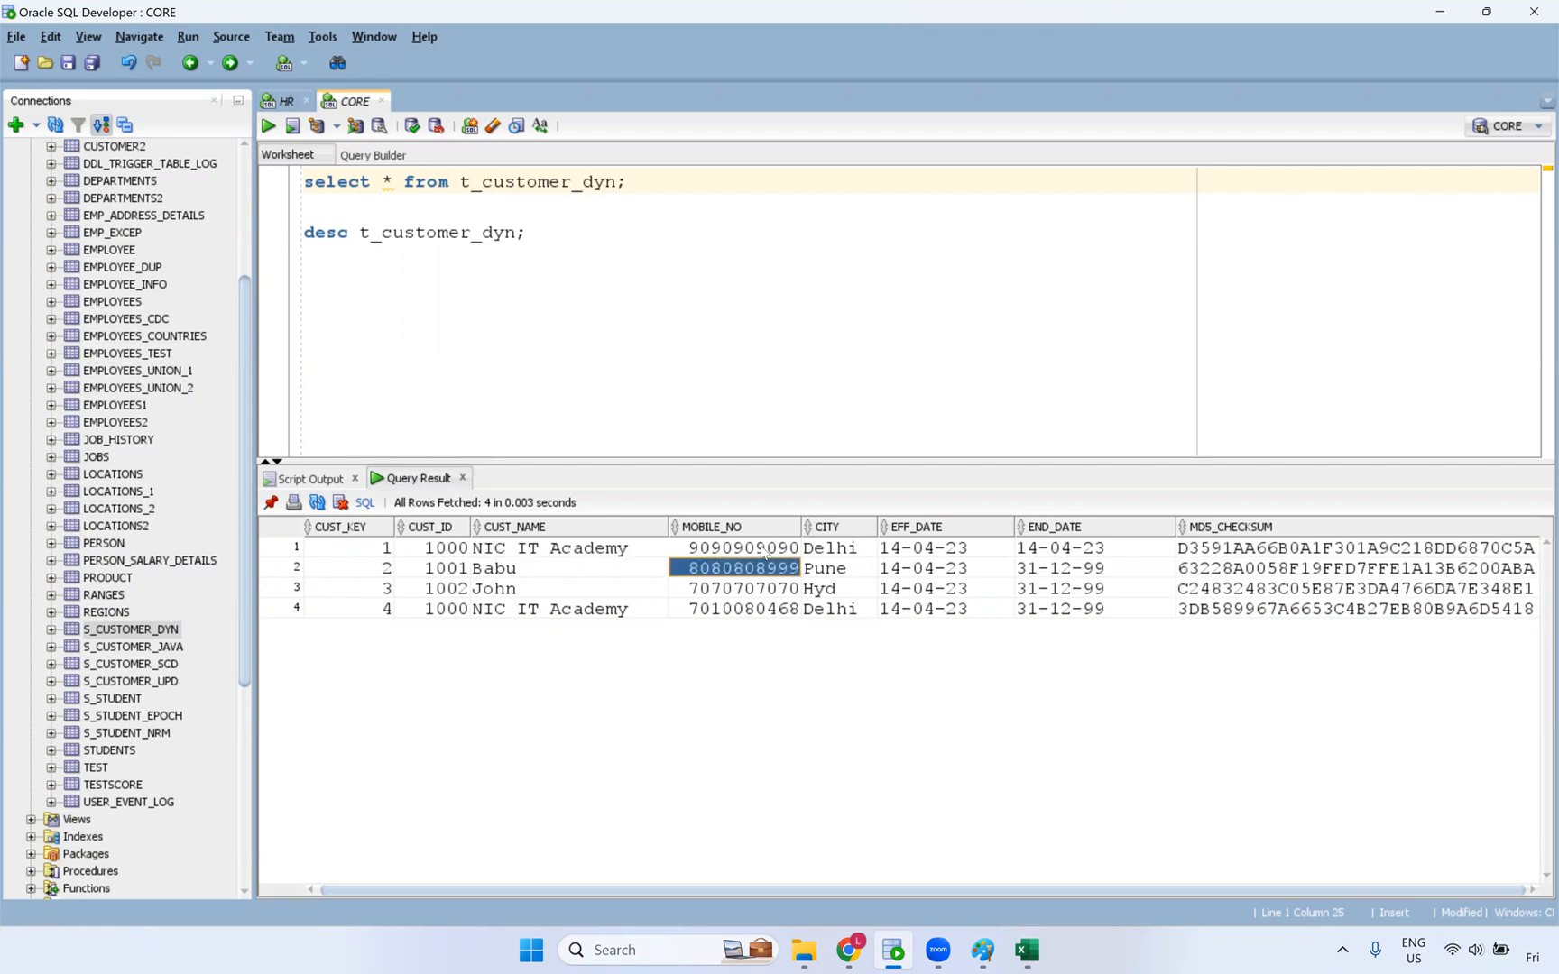
click(753, 548)
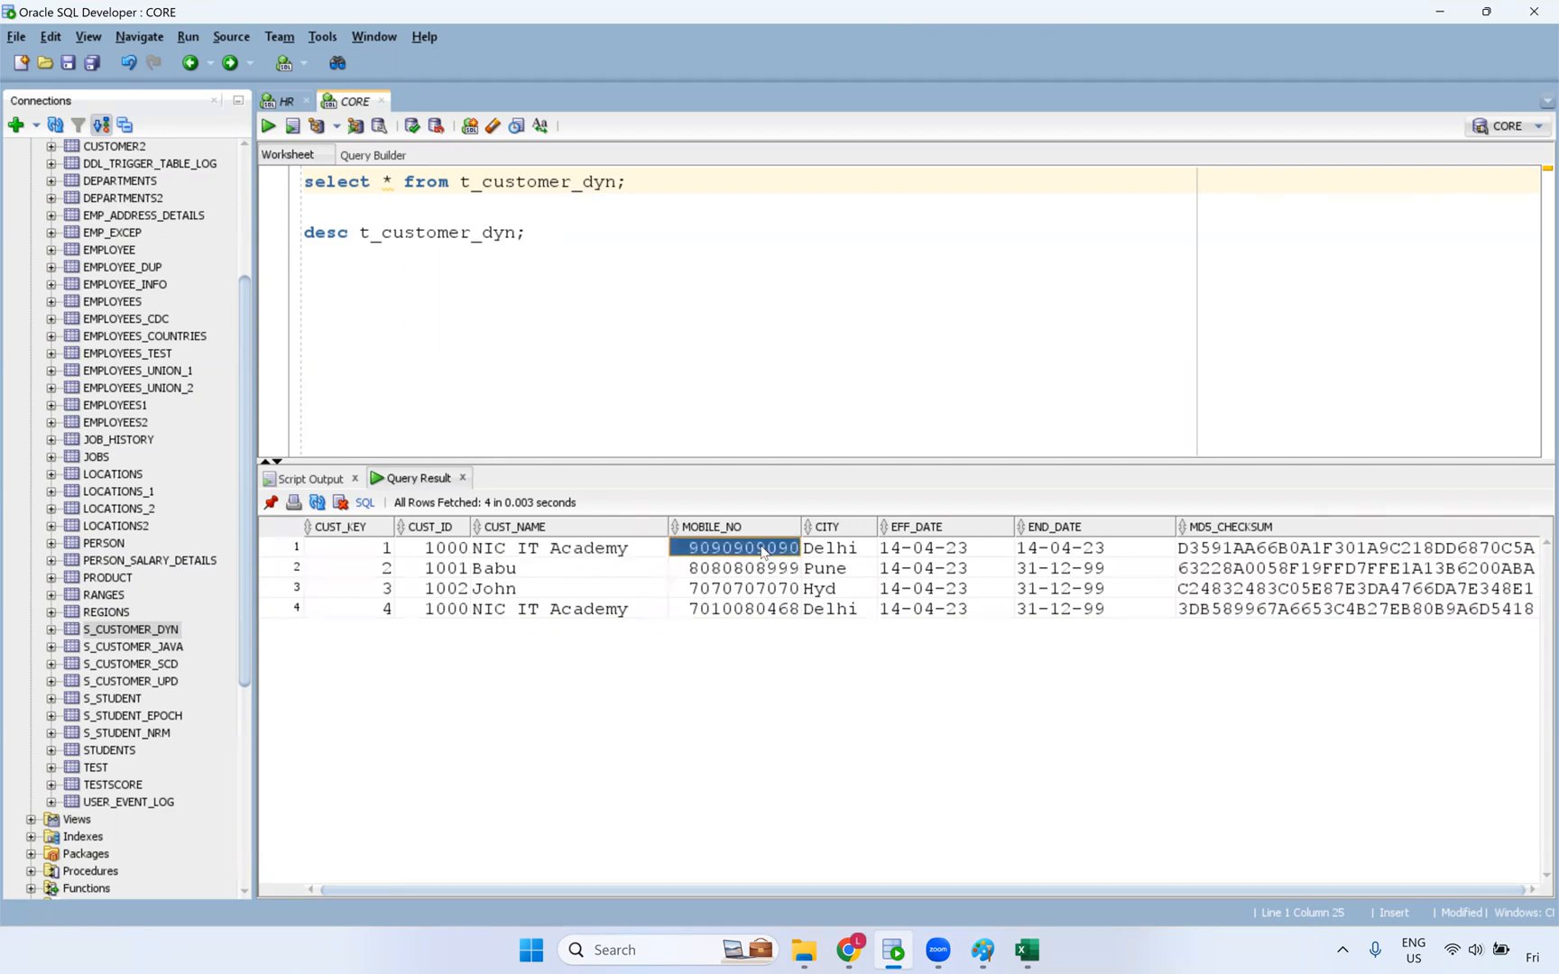
click(762, 604)
click(751, 554)
click(1364, 568)
click(1365, 609)
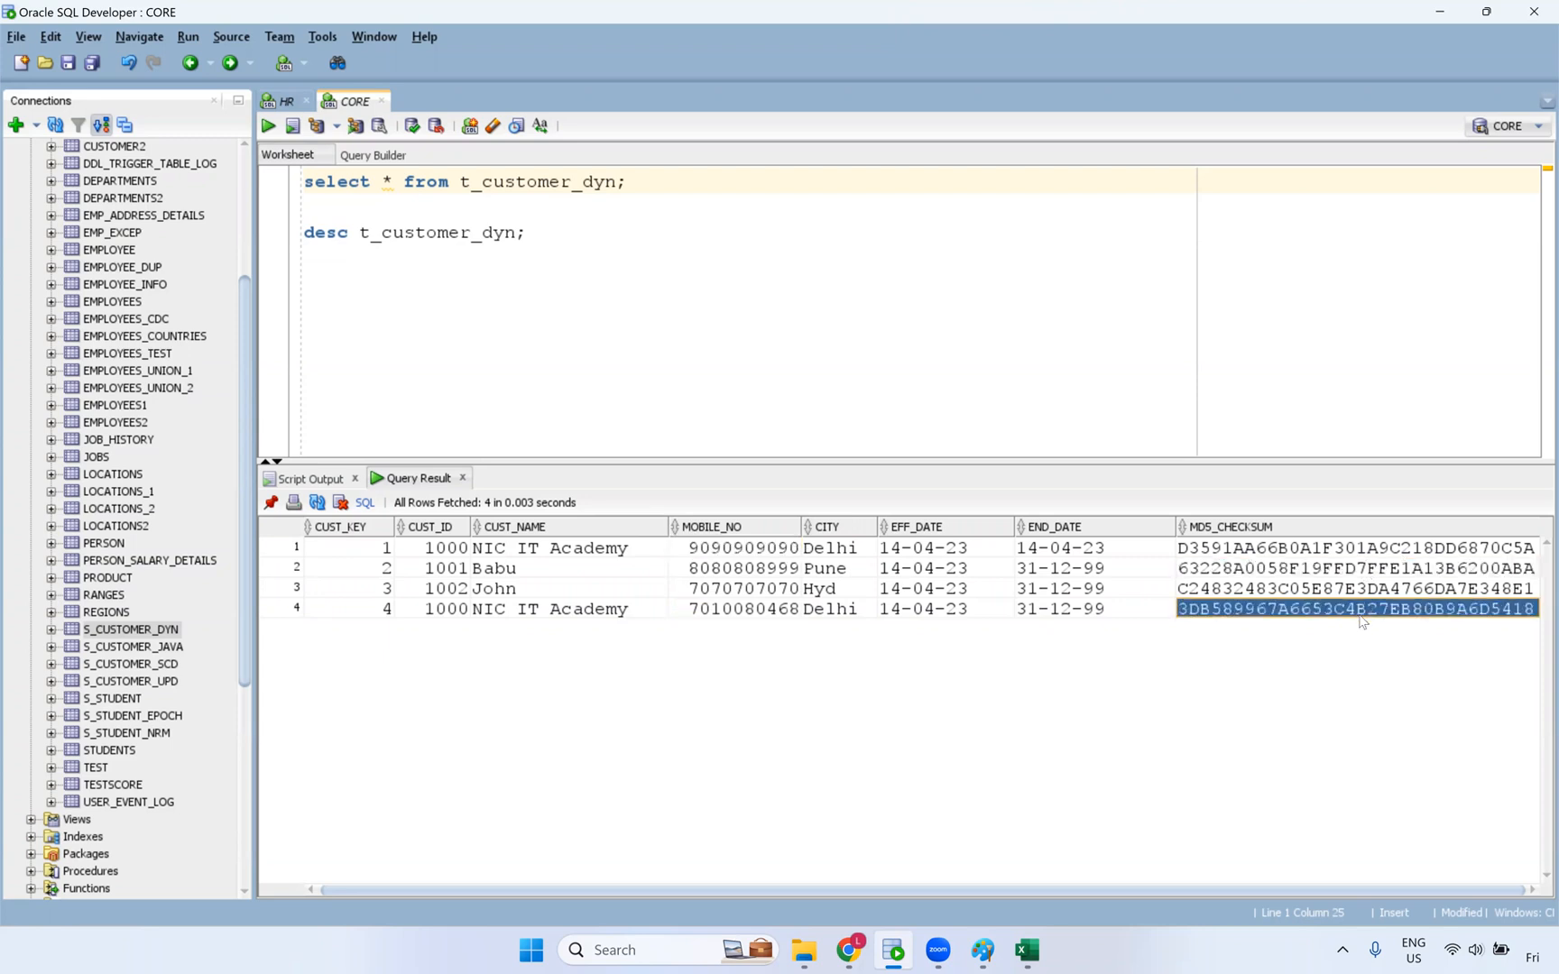
click(1341, 554)
click(1343, 603)
click(1290, 544)
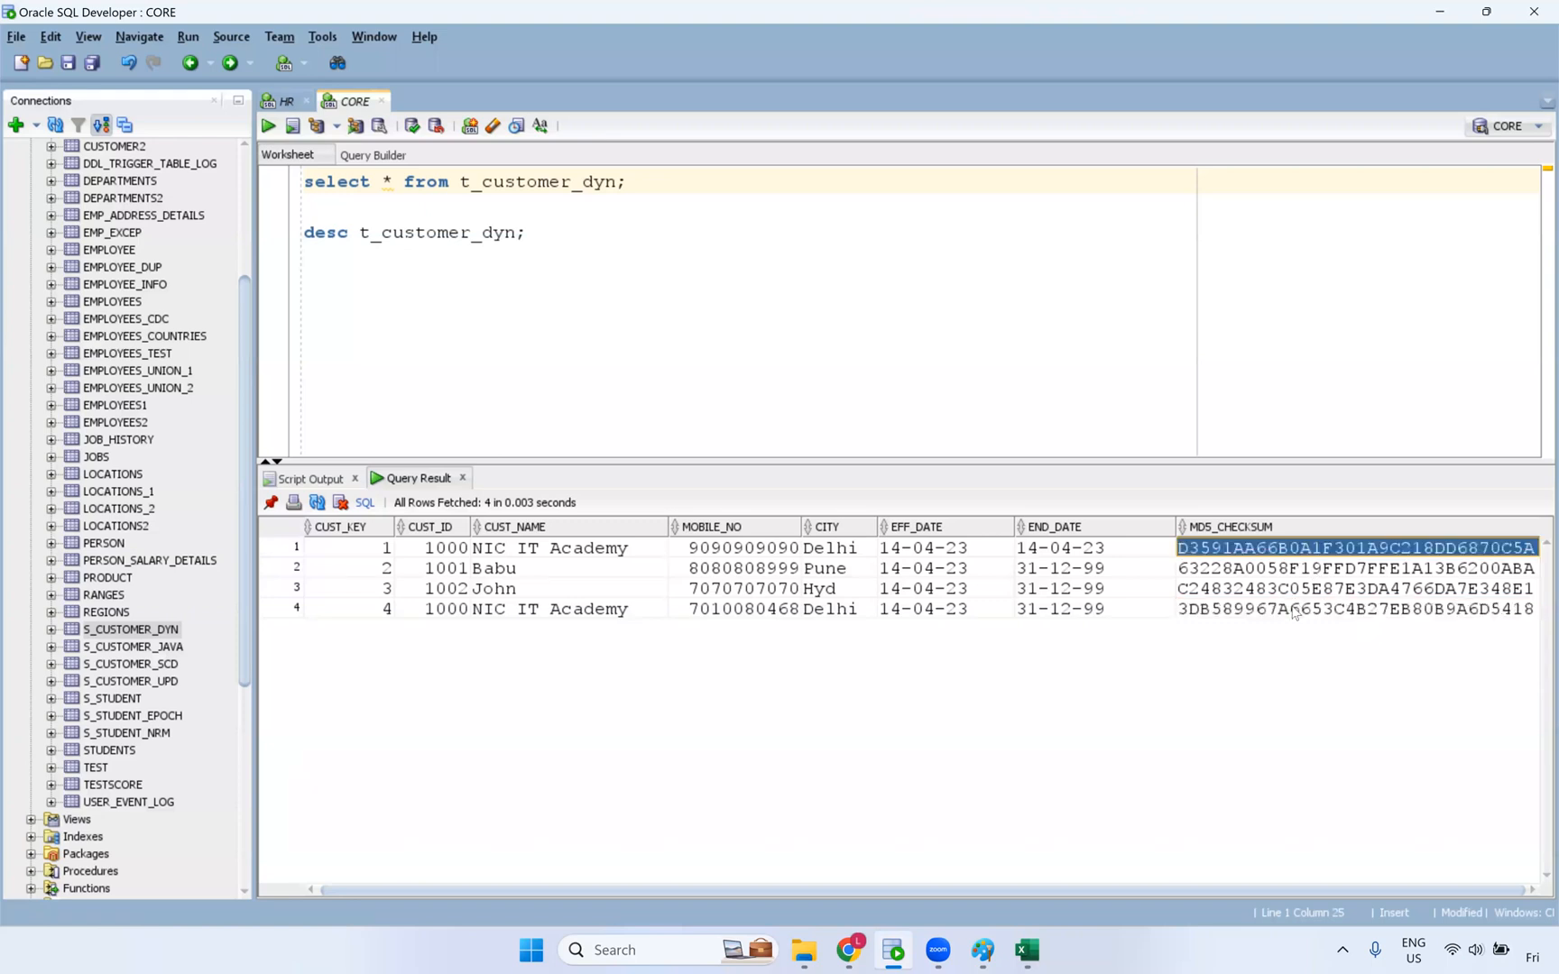
key(Down)
key(Down)
key(Down)
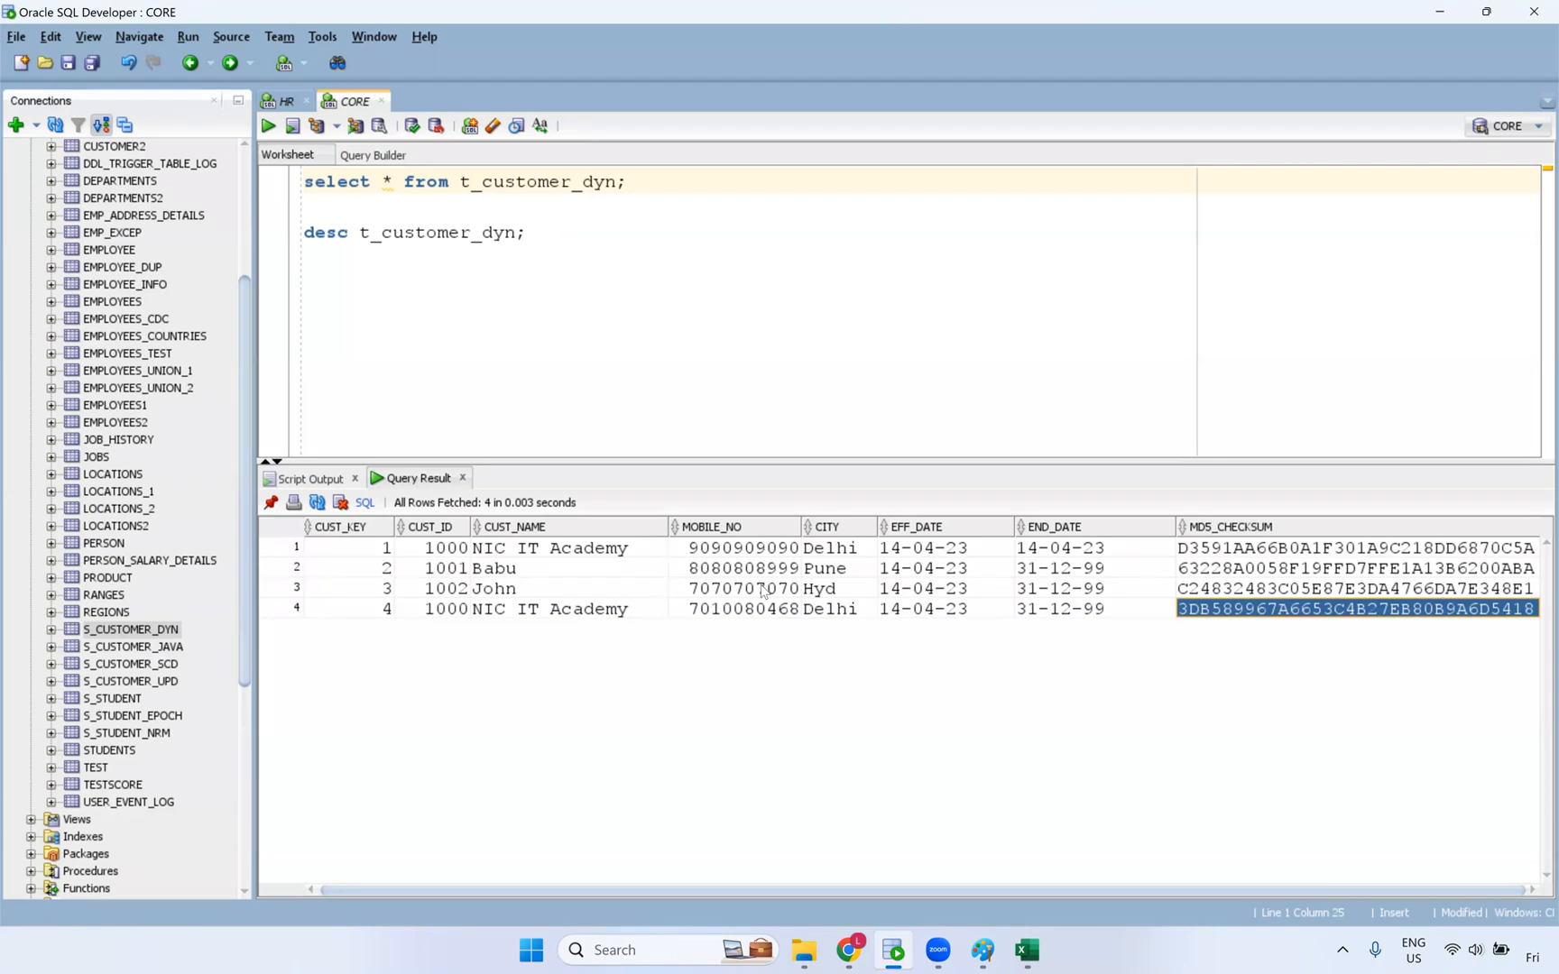
drag(433, 550, 843, 547)
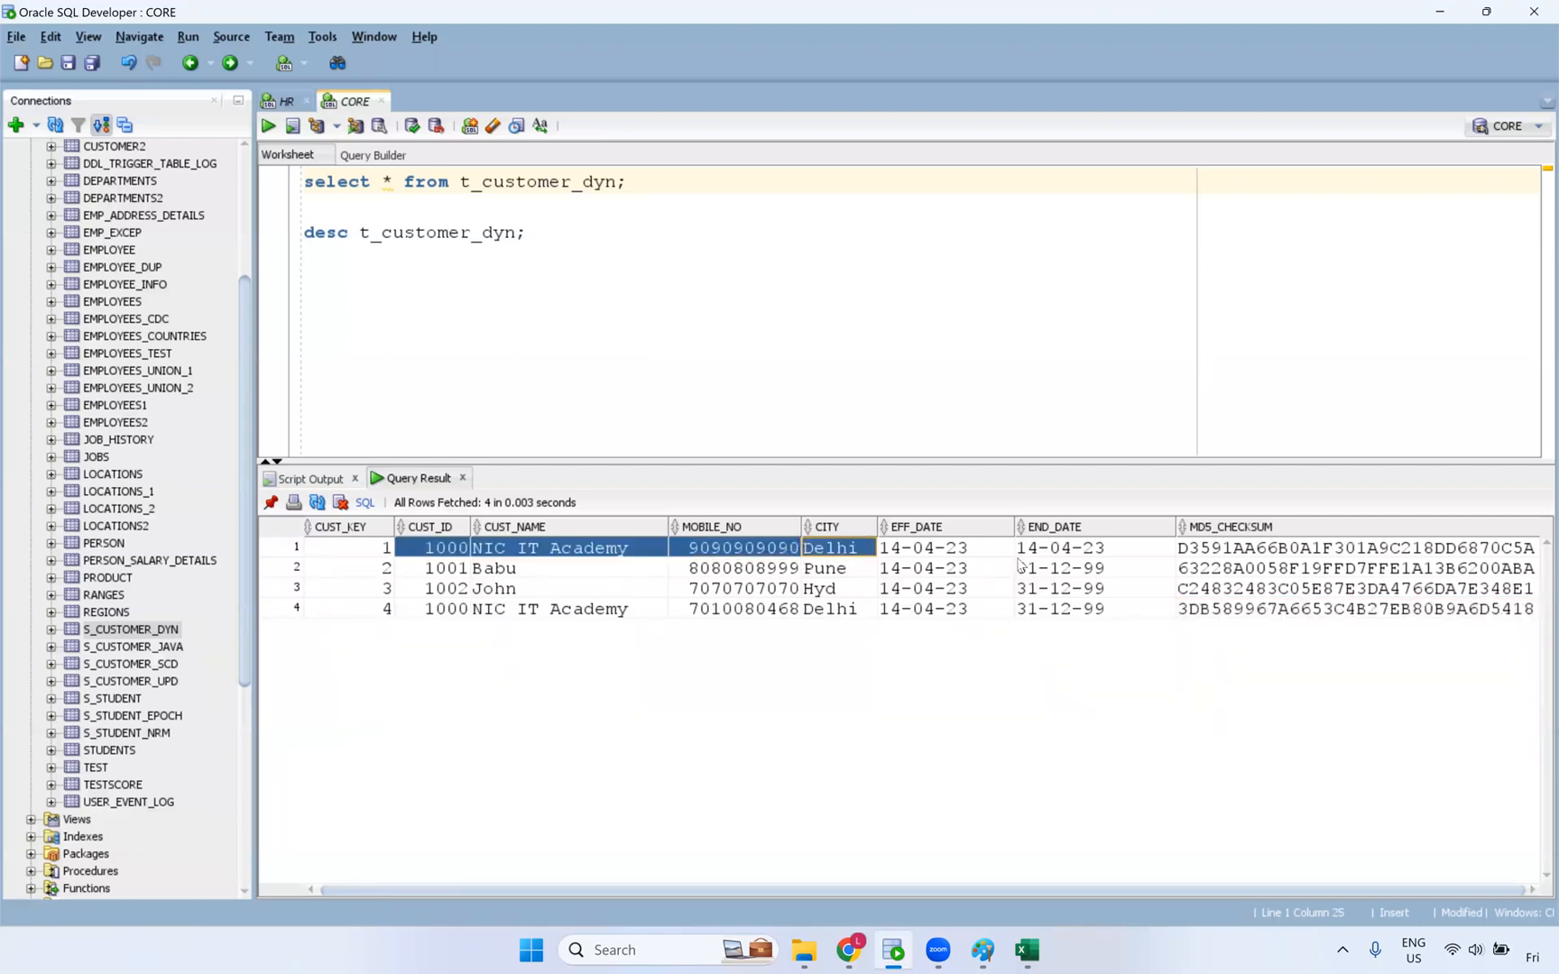
click(1244, 554)
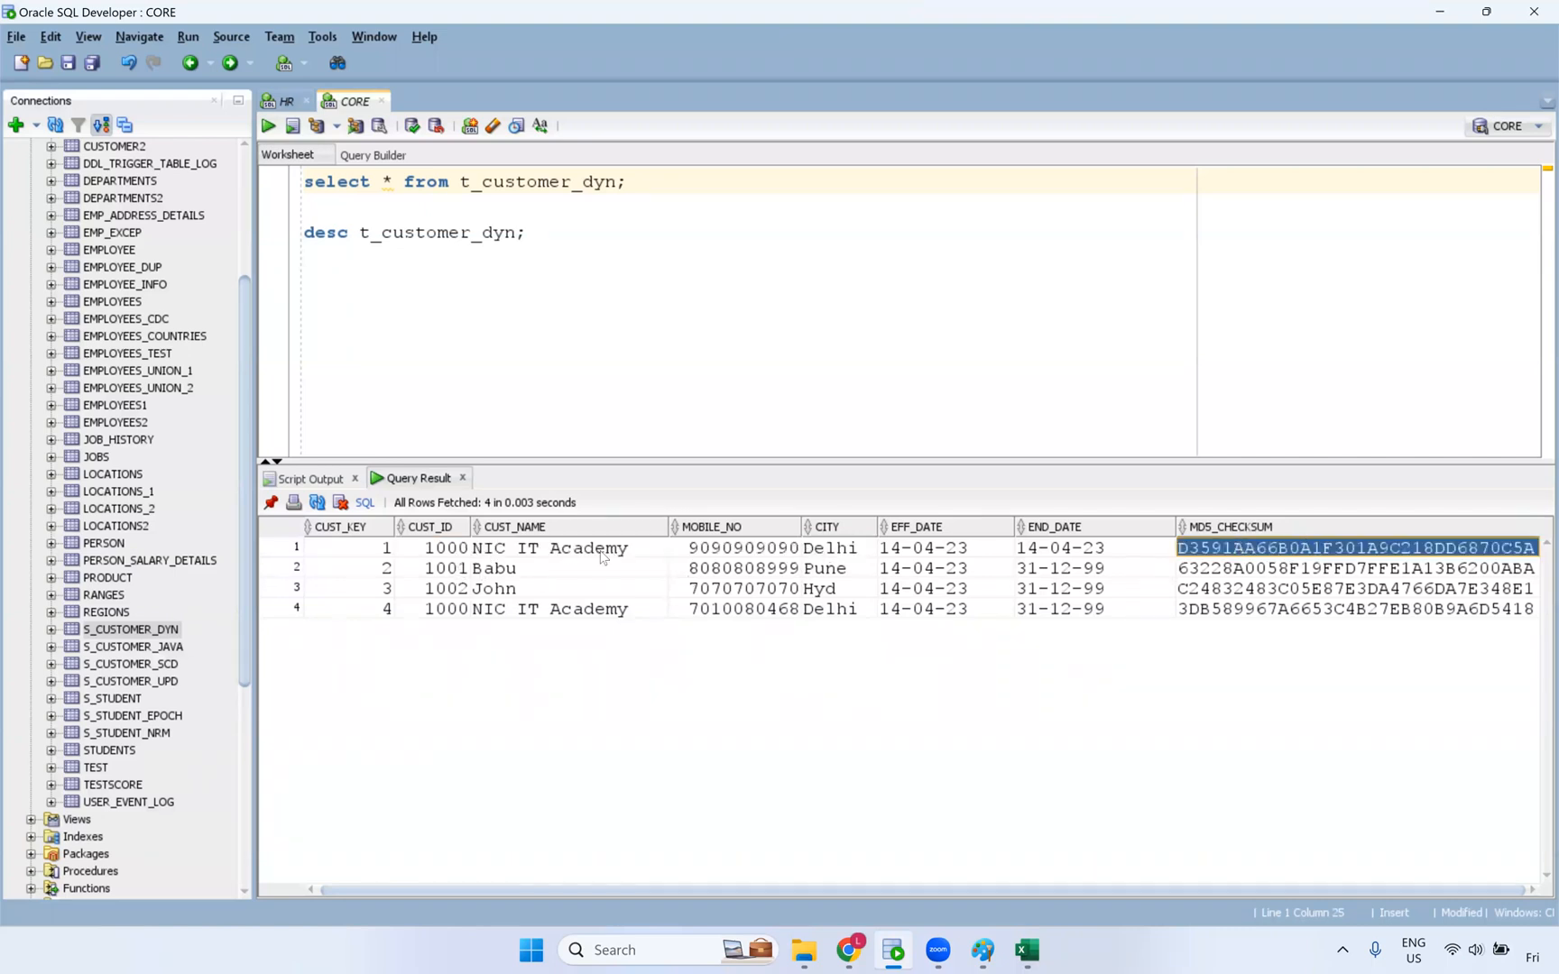
click(779, 558)
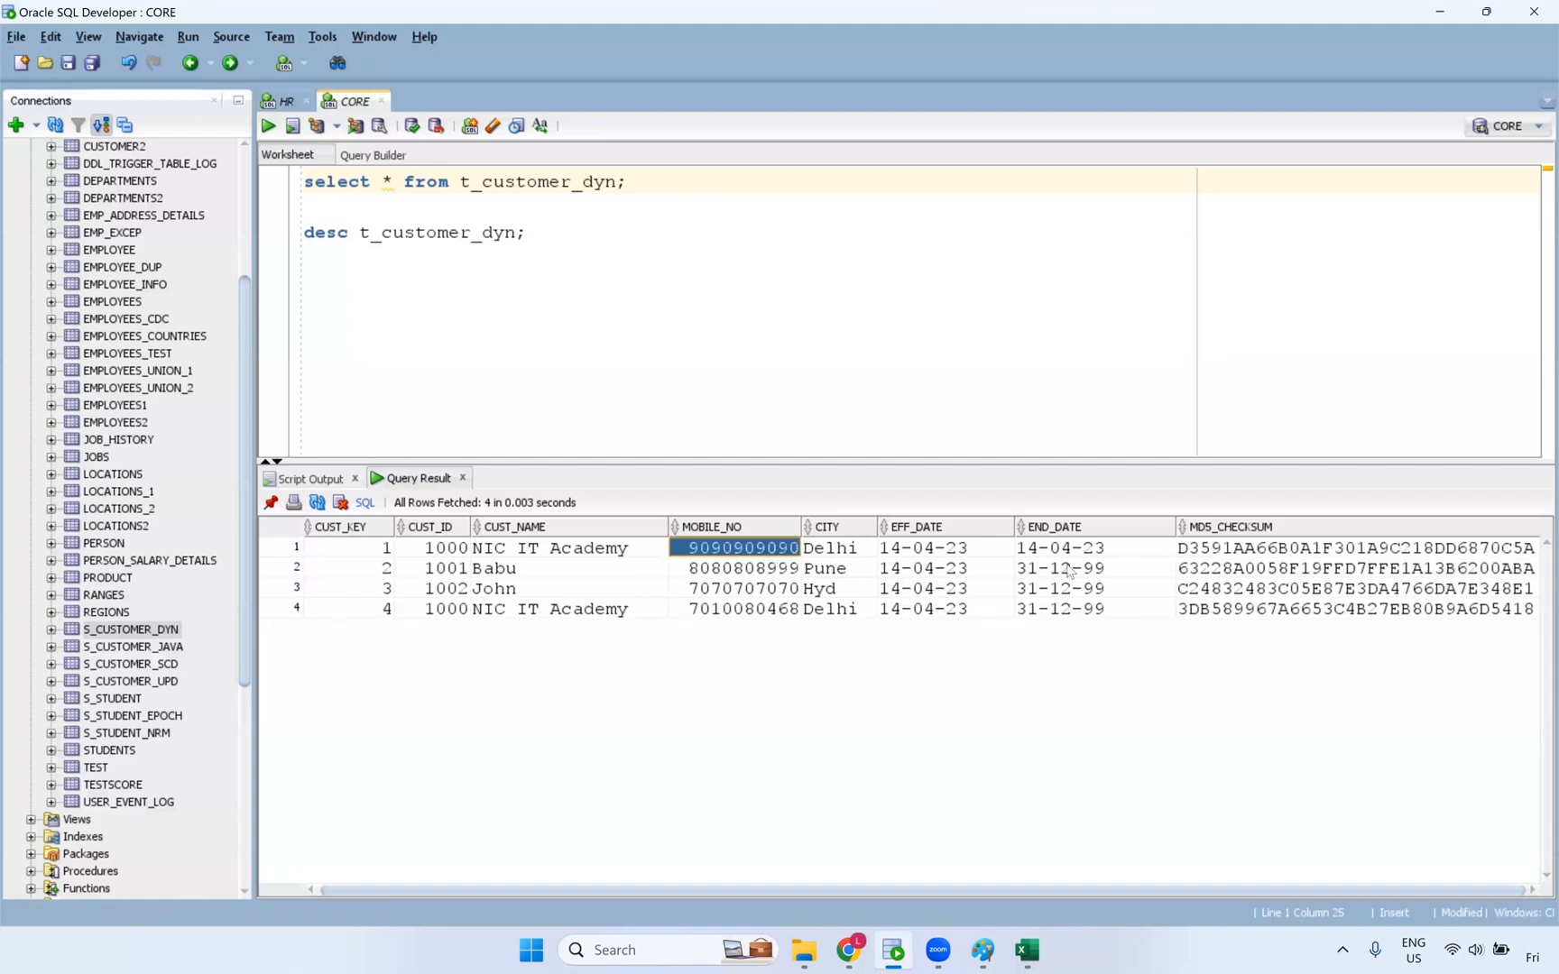
click(1205, 550)
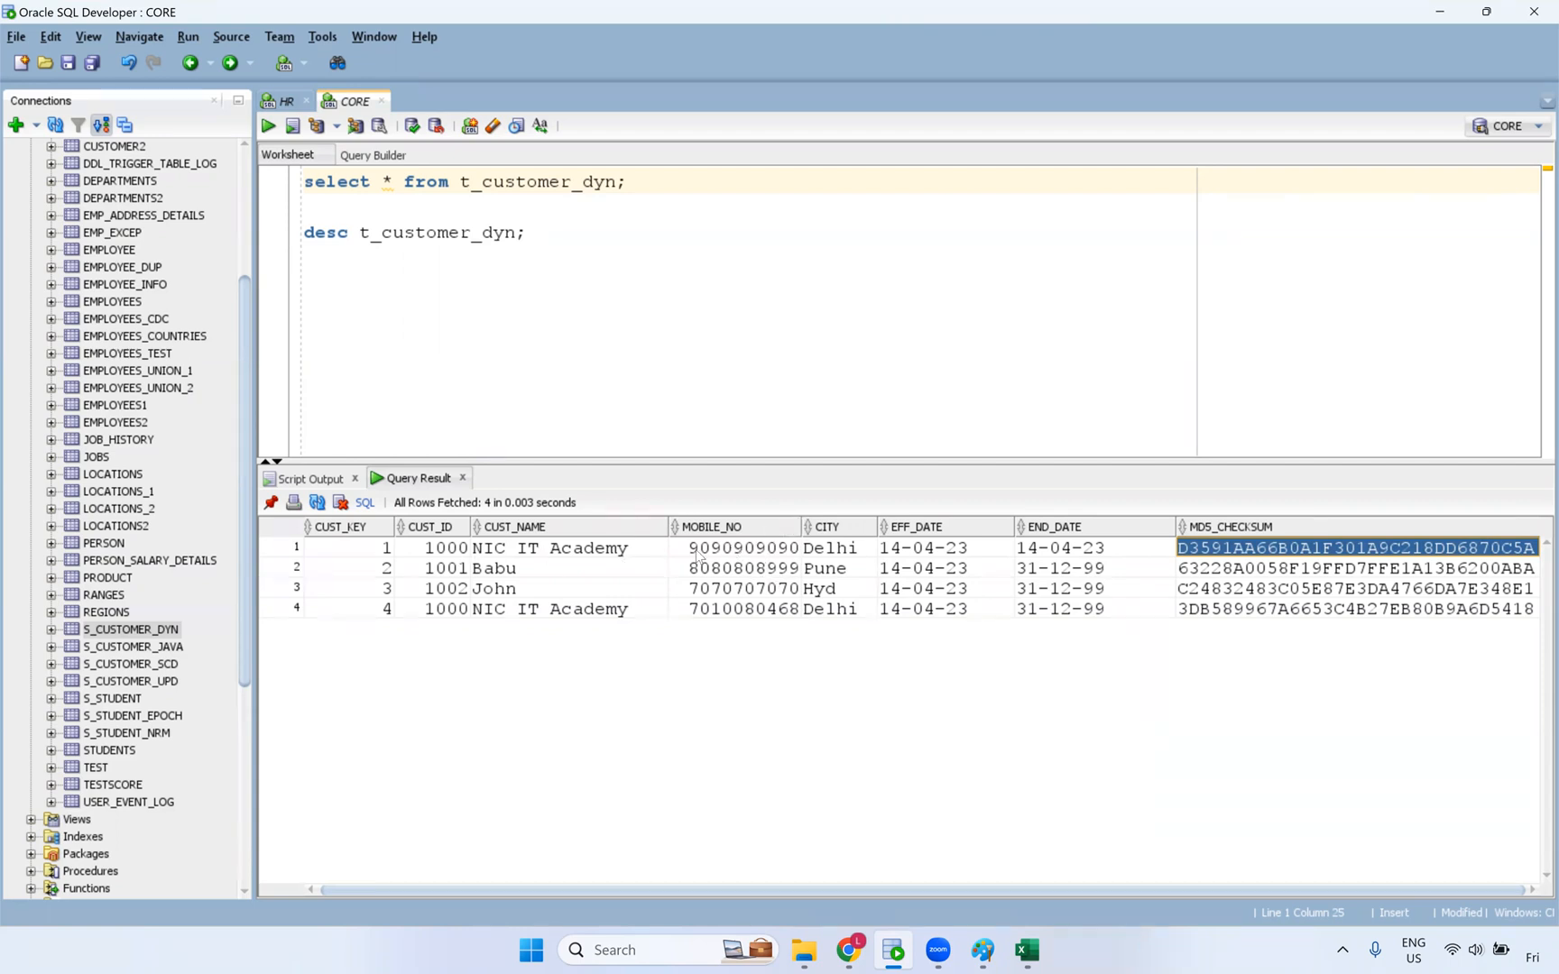
click(1253, 614)
click(1257, 549)
click(1263, 612)
click(1264, 551)
click(1264, 609)
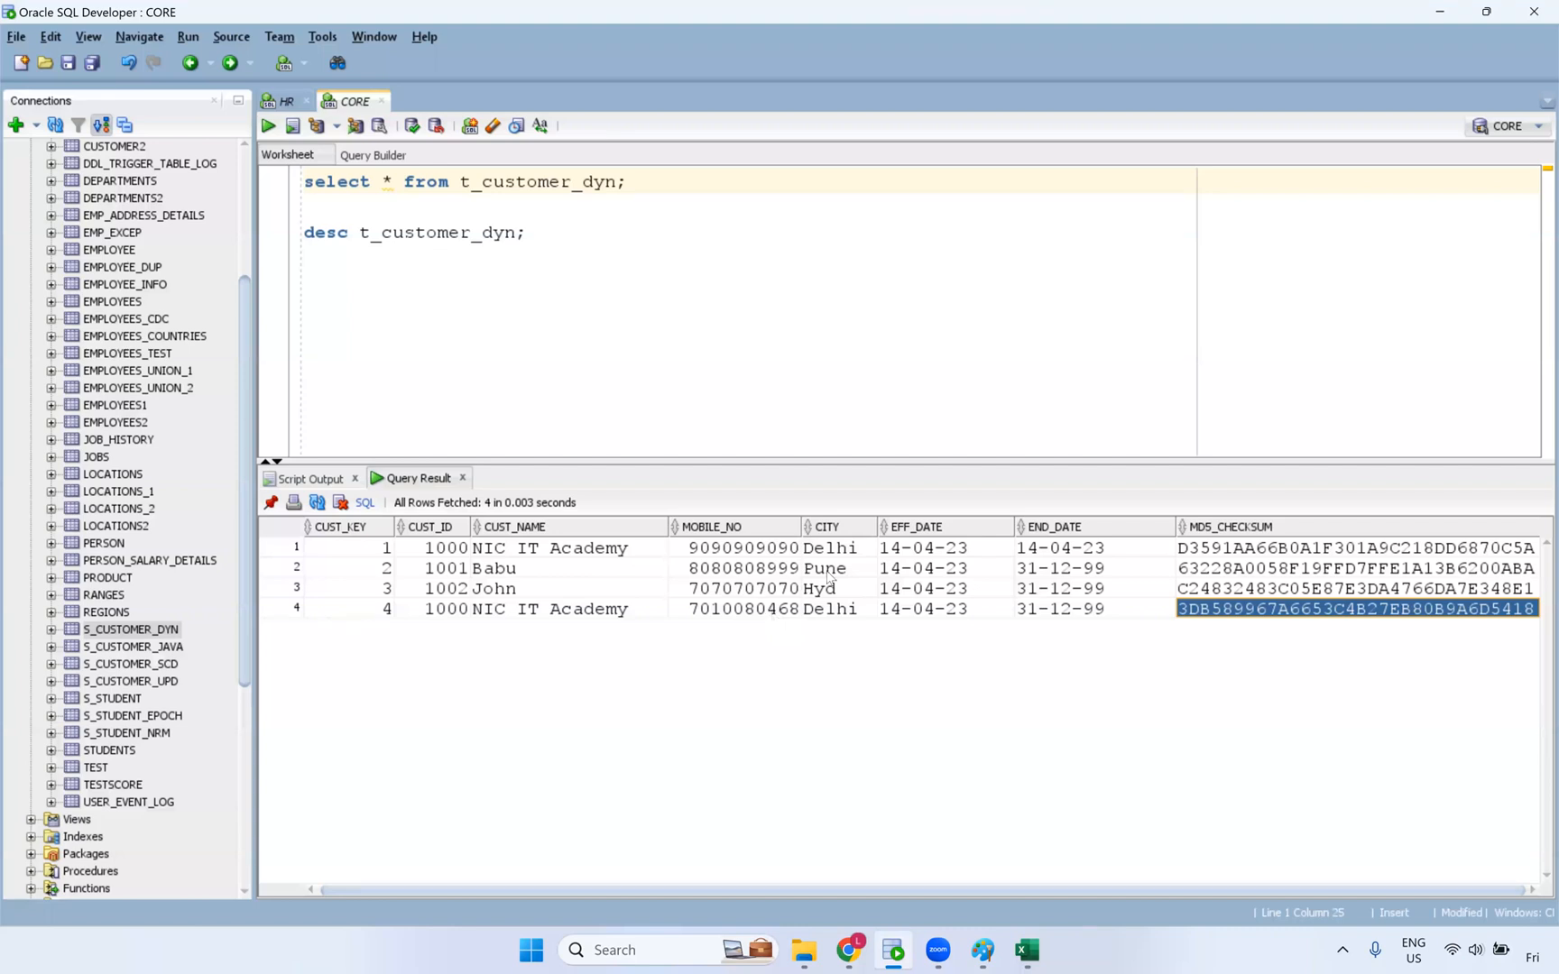
ctrl+click(1230, 551)
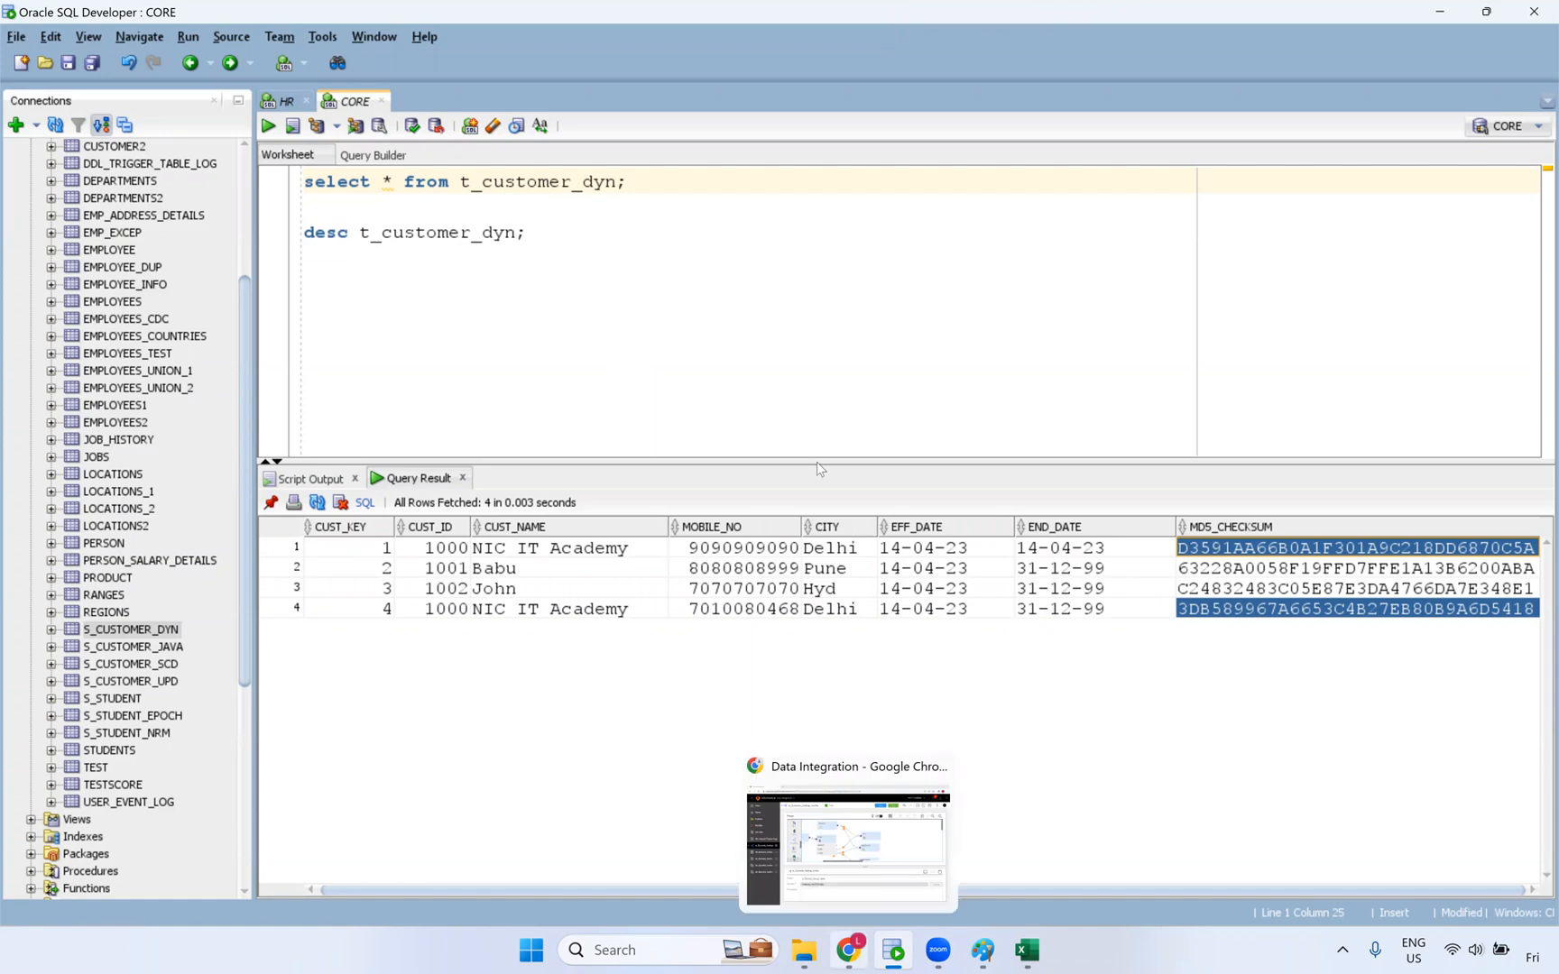
- Select the Lookup transformation and show its Return Fields in a maximized Properties panel
click(854, 955)
click(531, 588)
click(980, 401)
click(1479, 675)
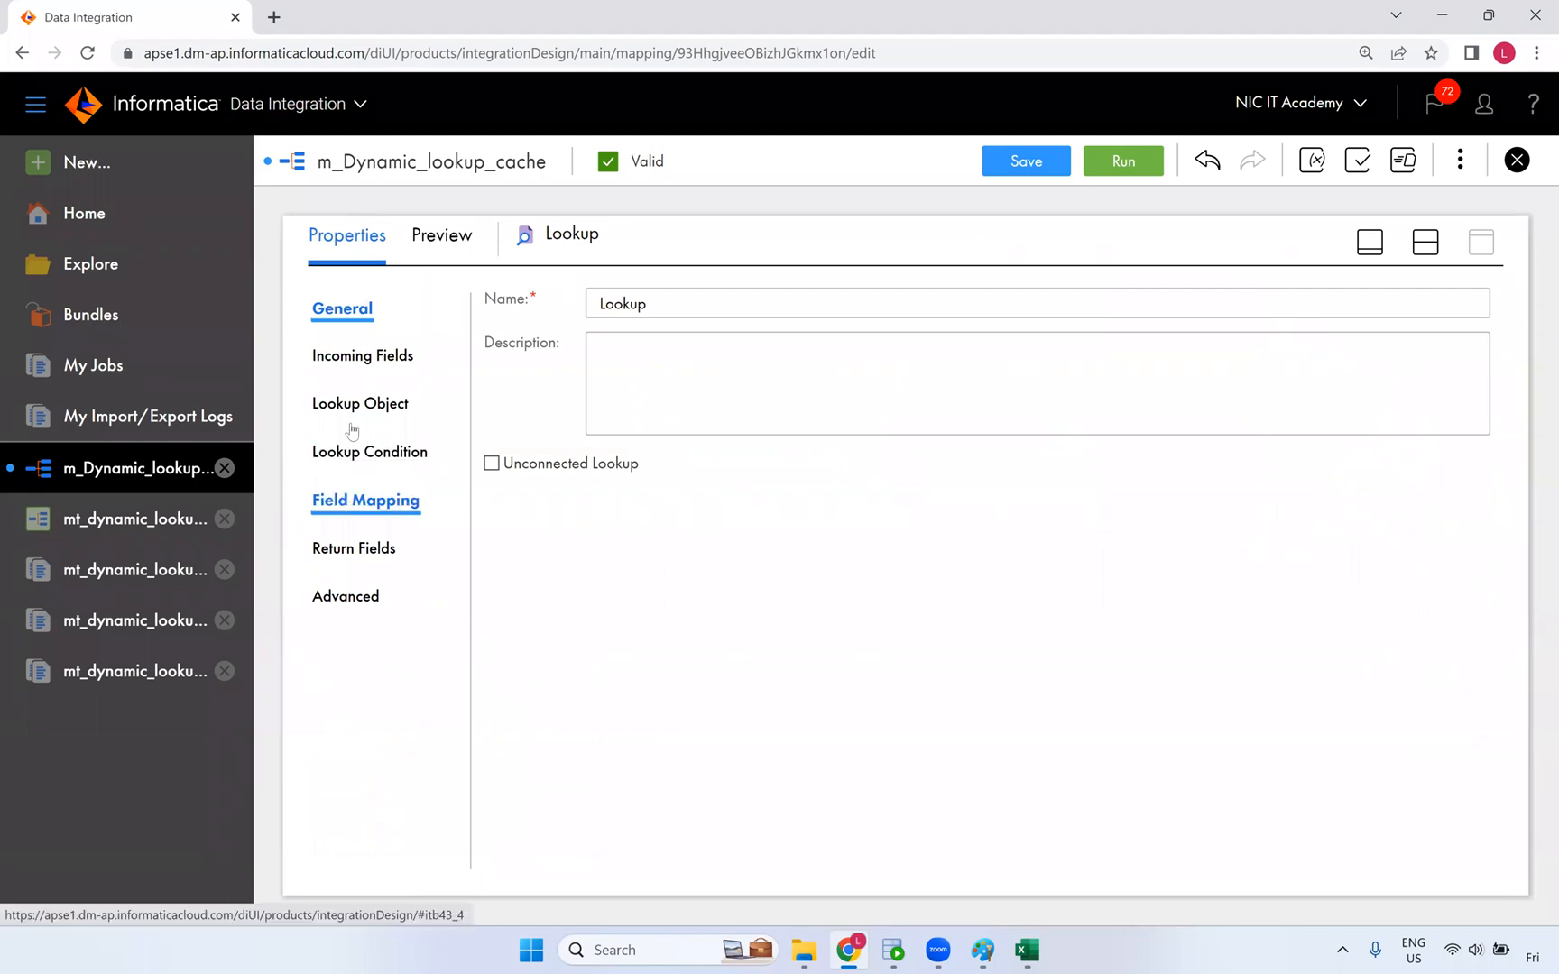
click(365, 547)
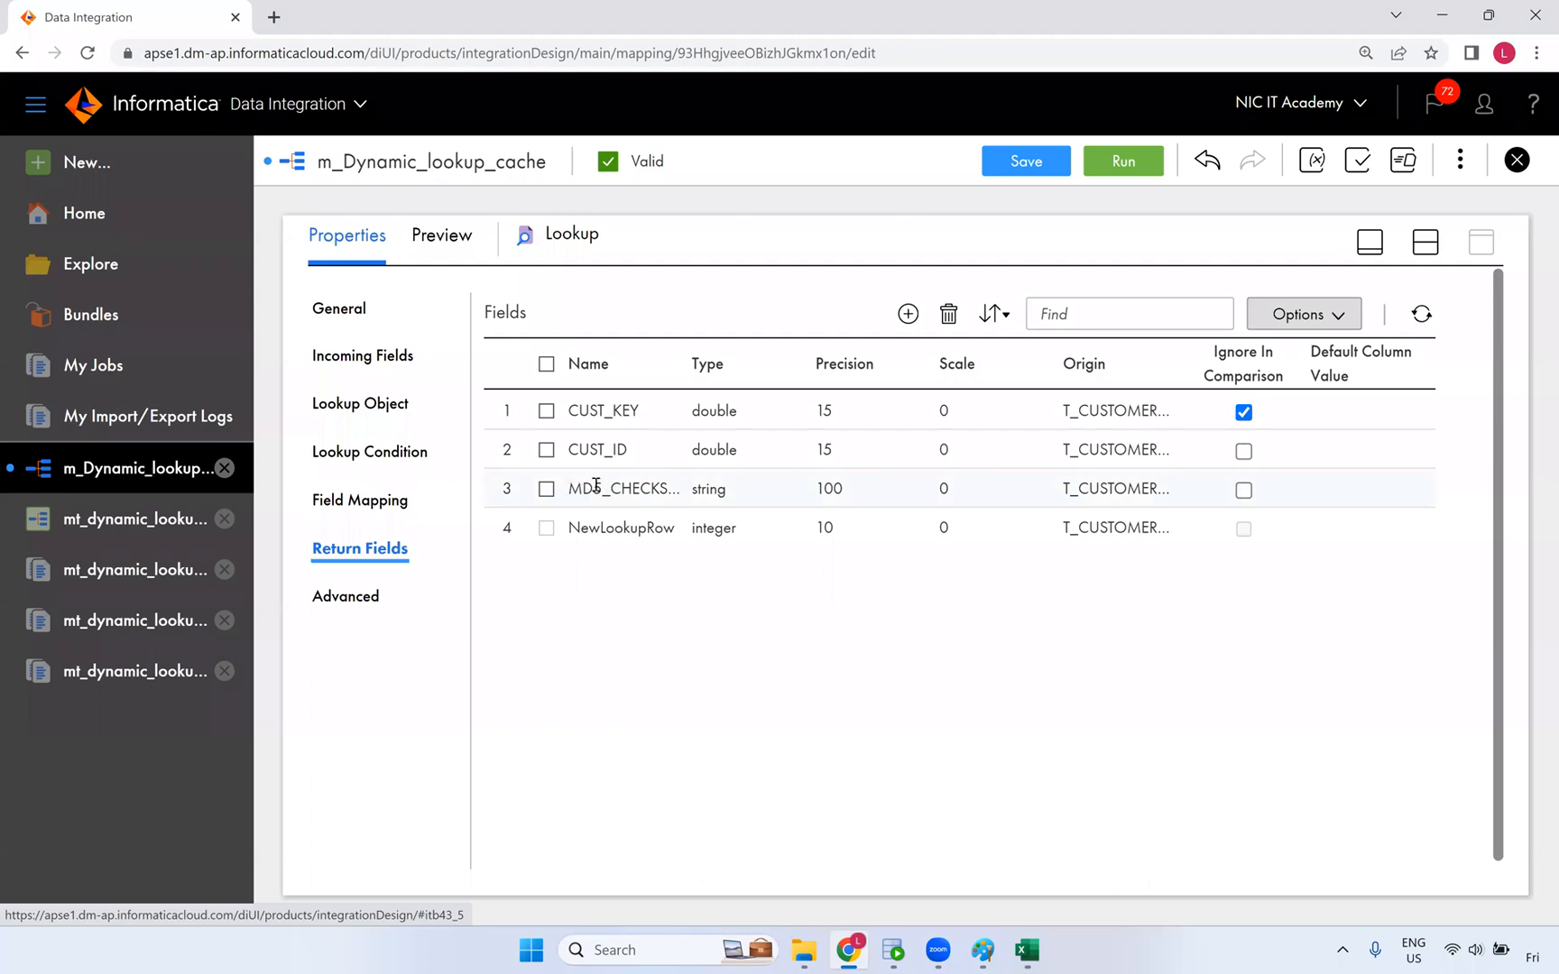
- Toggle the CUST_ID and MD5 checksum comparison boxes, then restore the split canvas layout
double_click(664, 490)
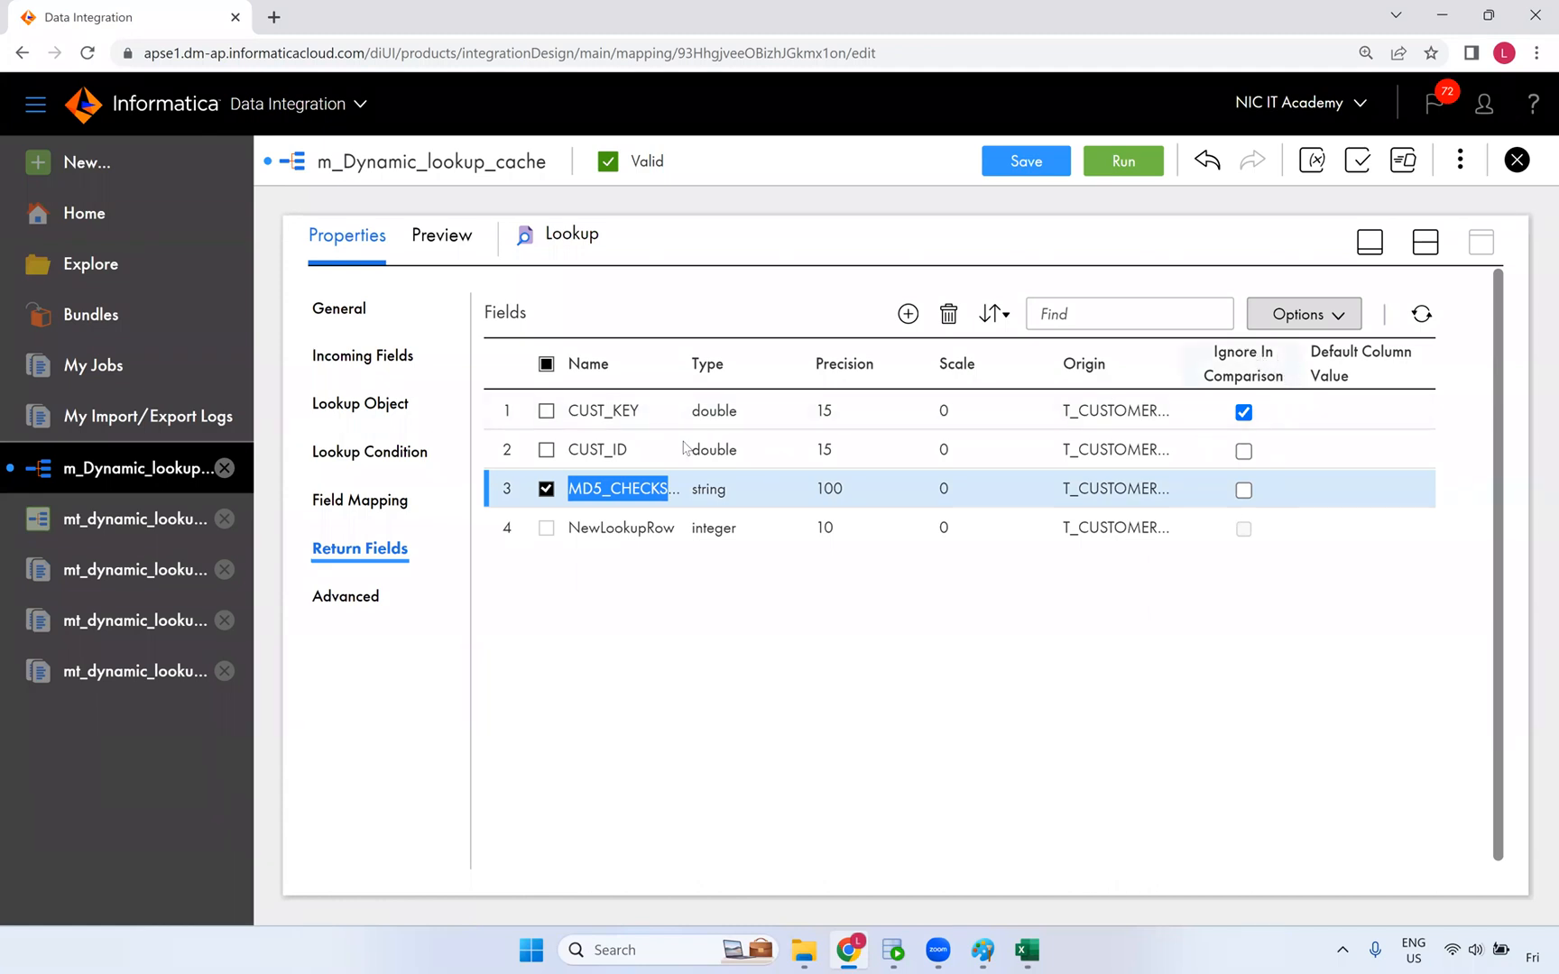
click(543, 453)
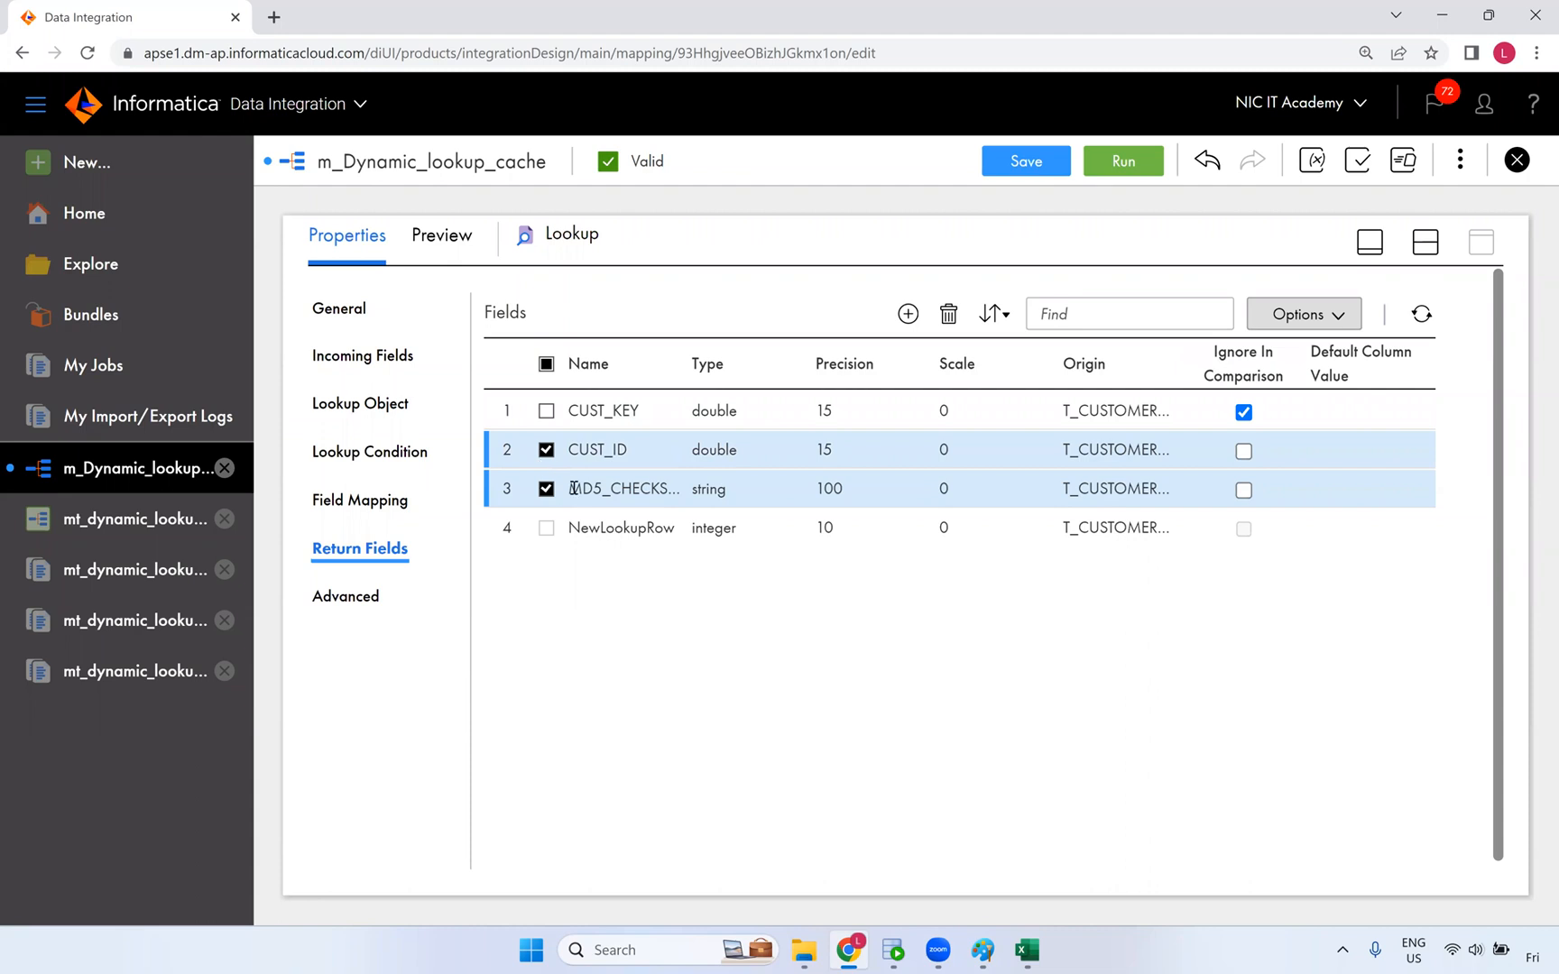
click(547, 451)
click(547, 471)
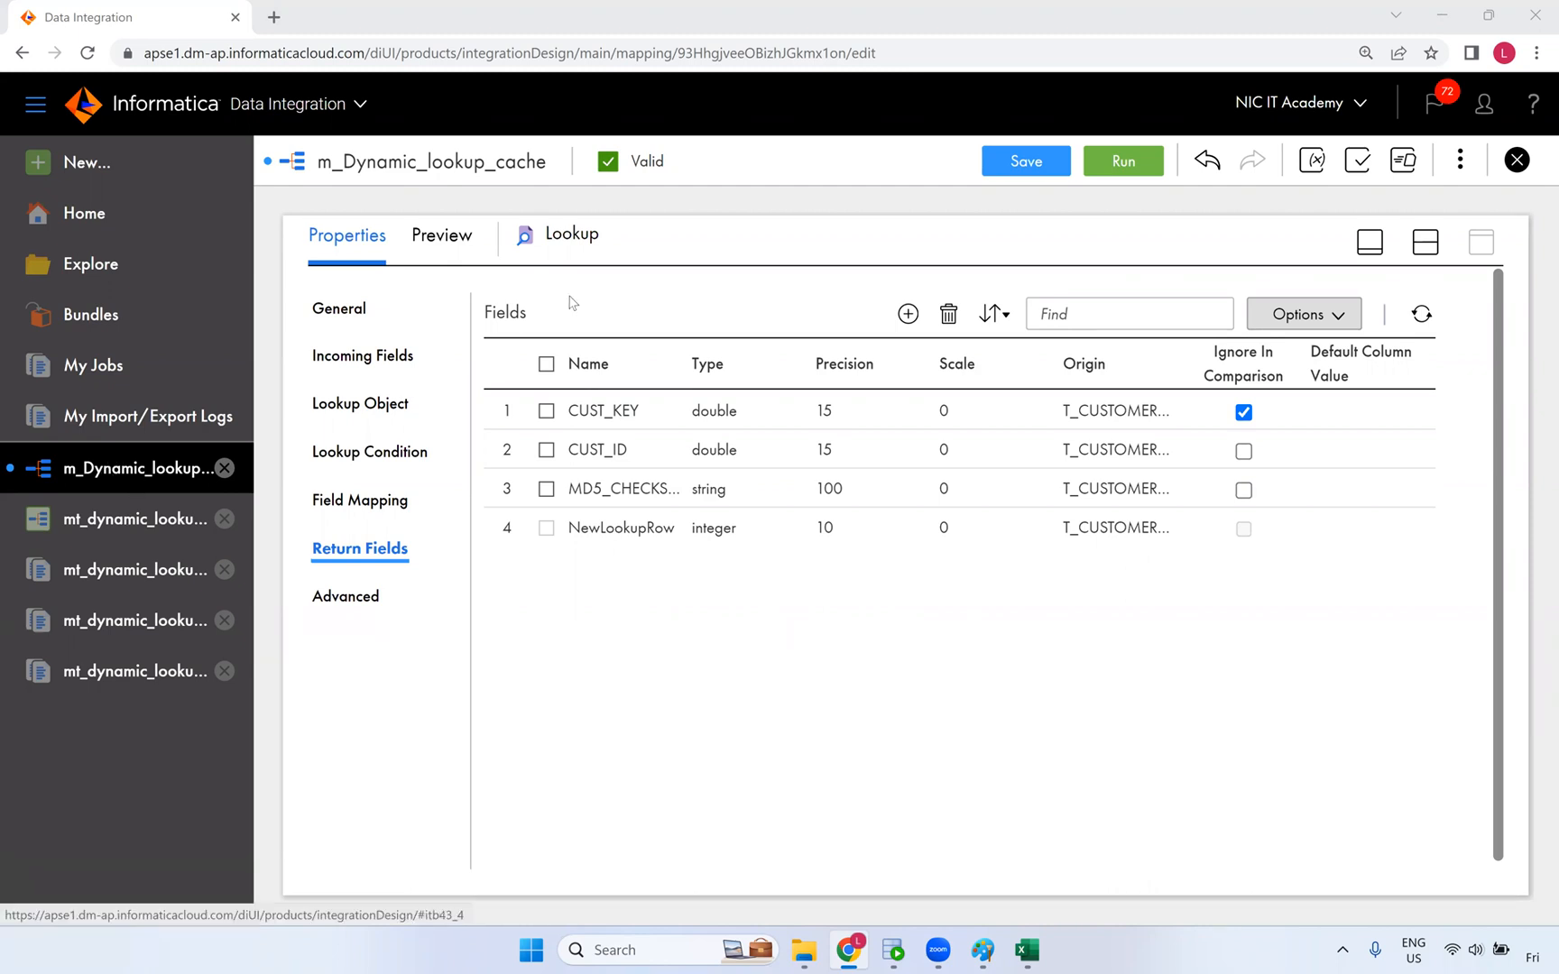
click(158, 521)
click(1434, 249)
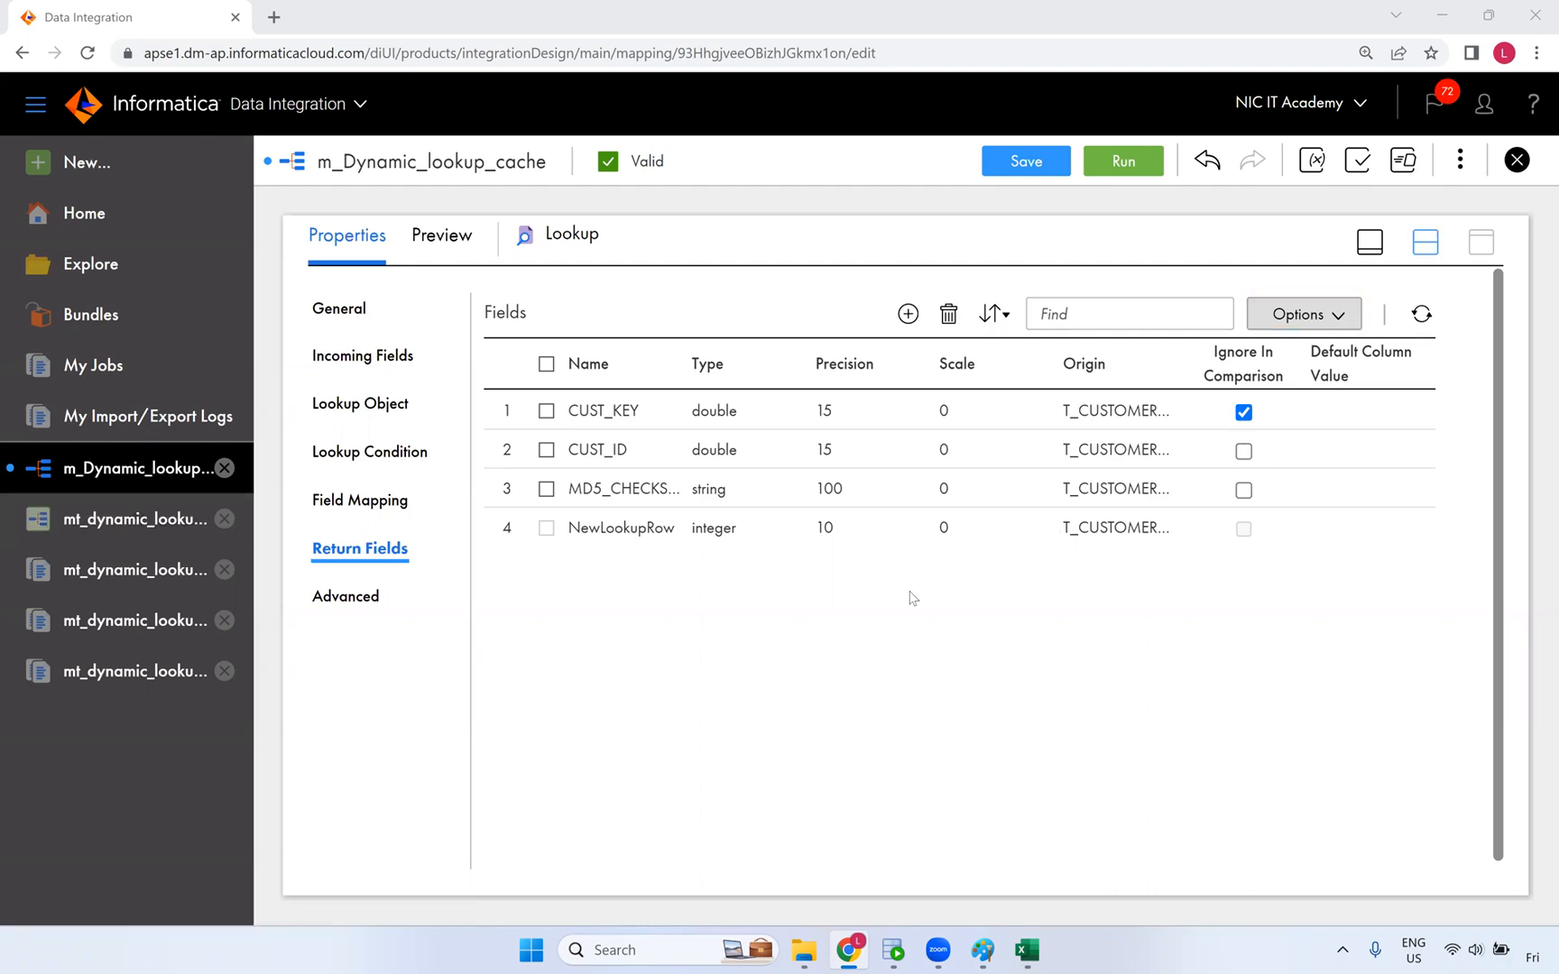
drag(745, 588, 440, 342)
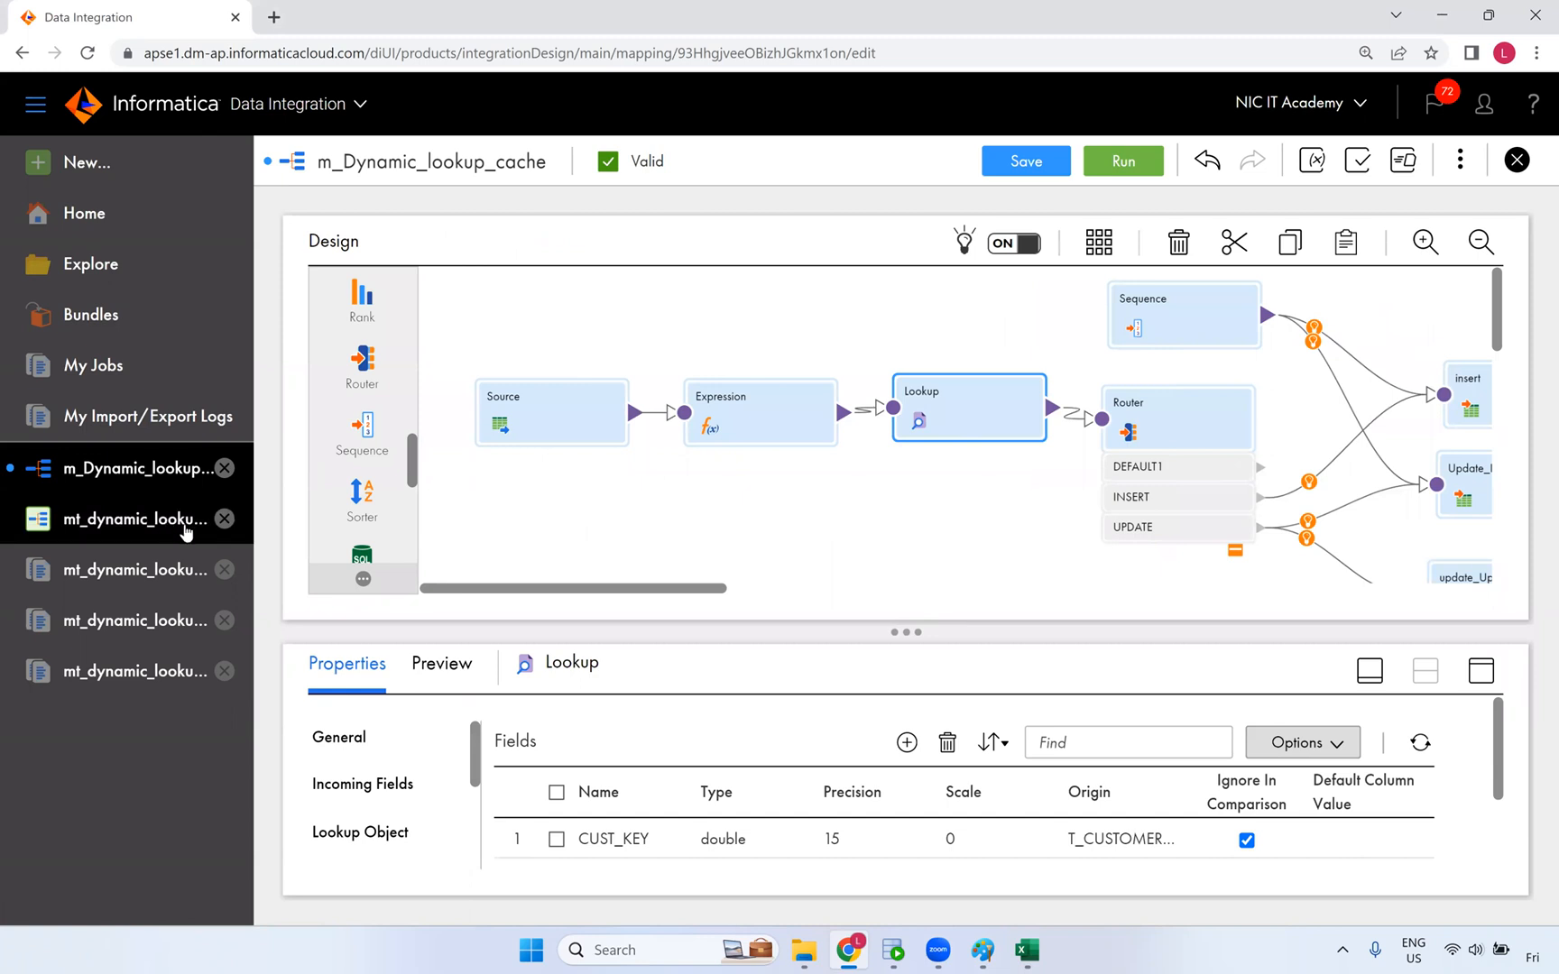
- Check the mt_dynamic_lookup_cache-3 run in My Jobs and open that task for editing
click(230, 534)
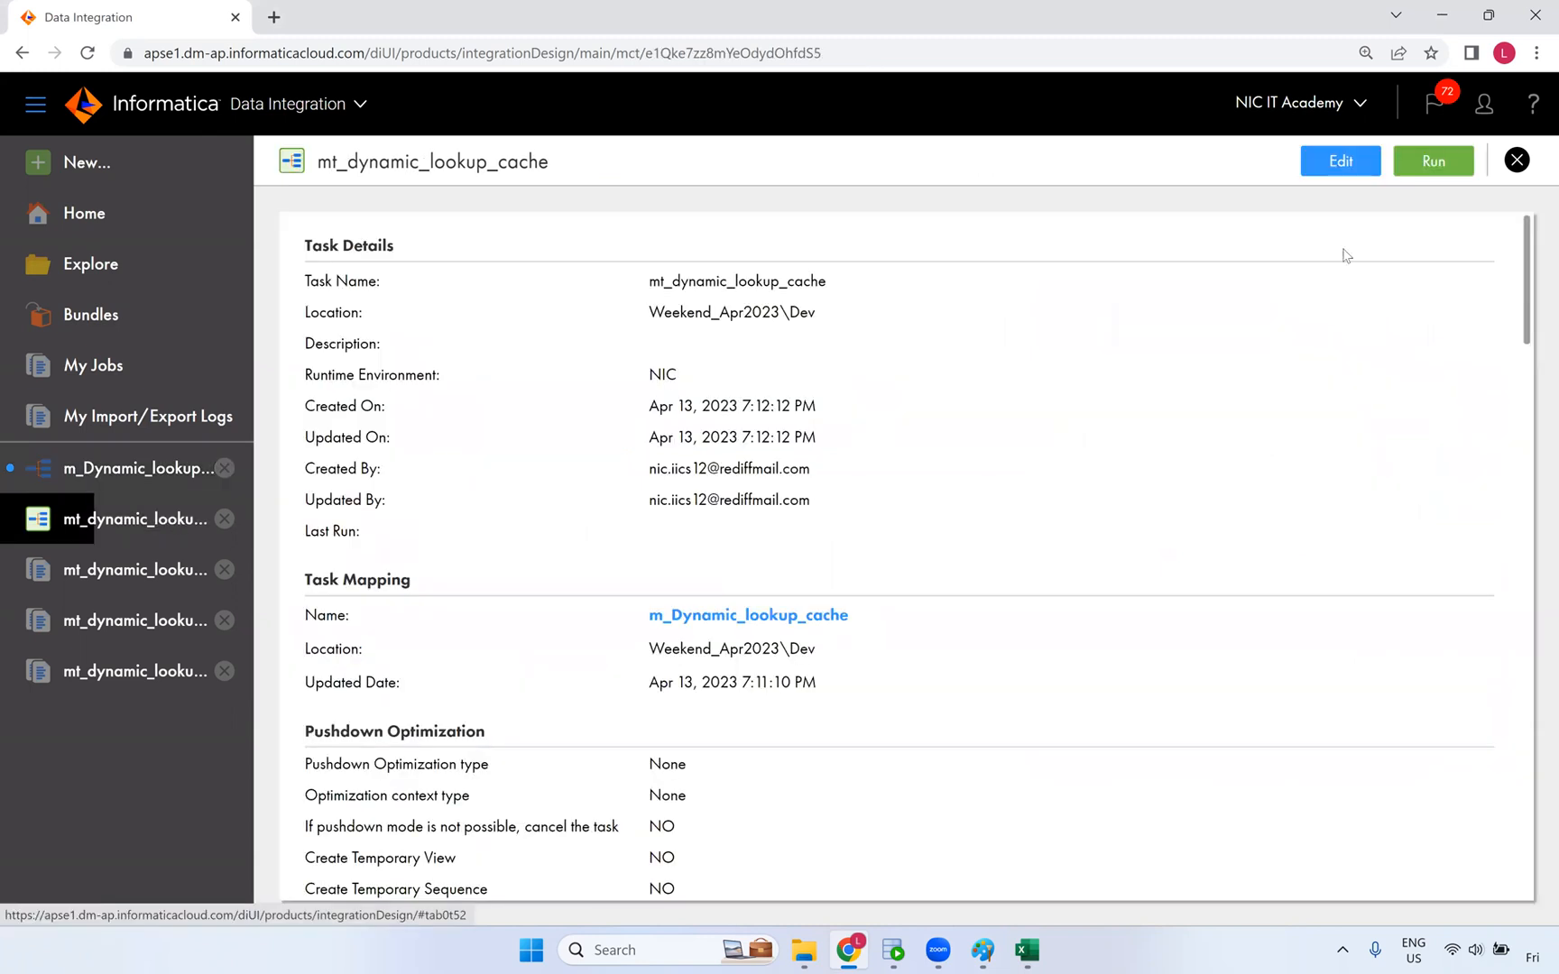
click(1516, 160)
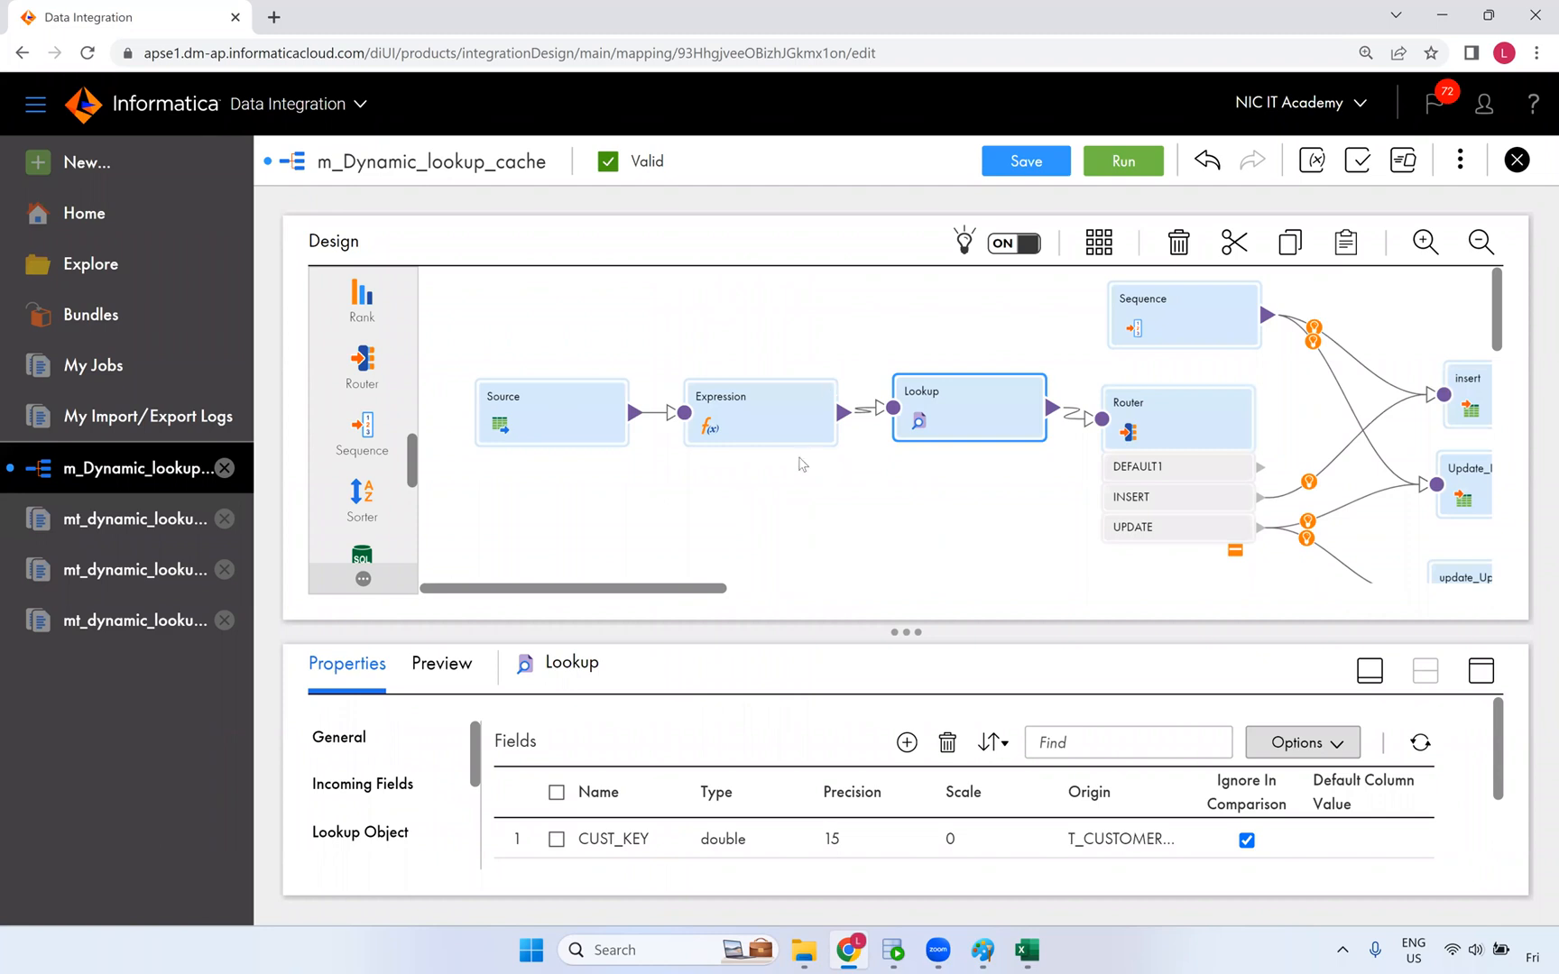
click(214, 532)
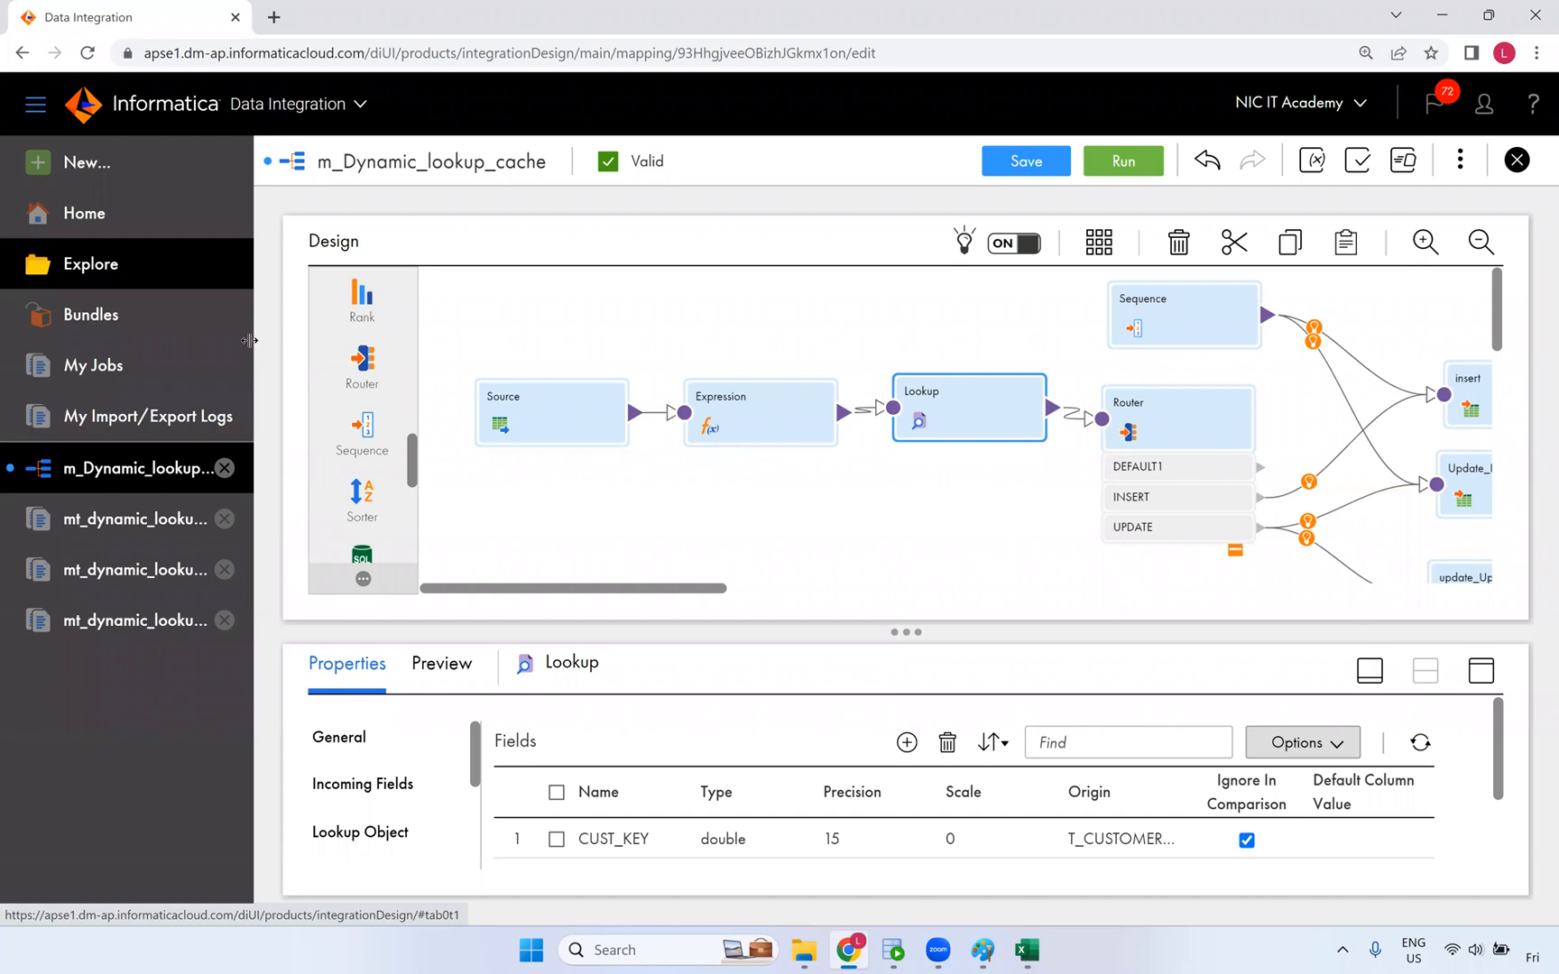
click(115, 370)
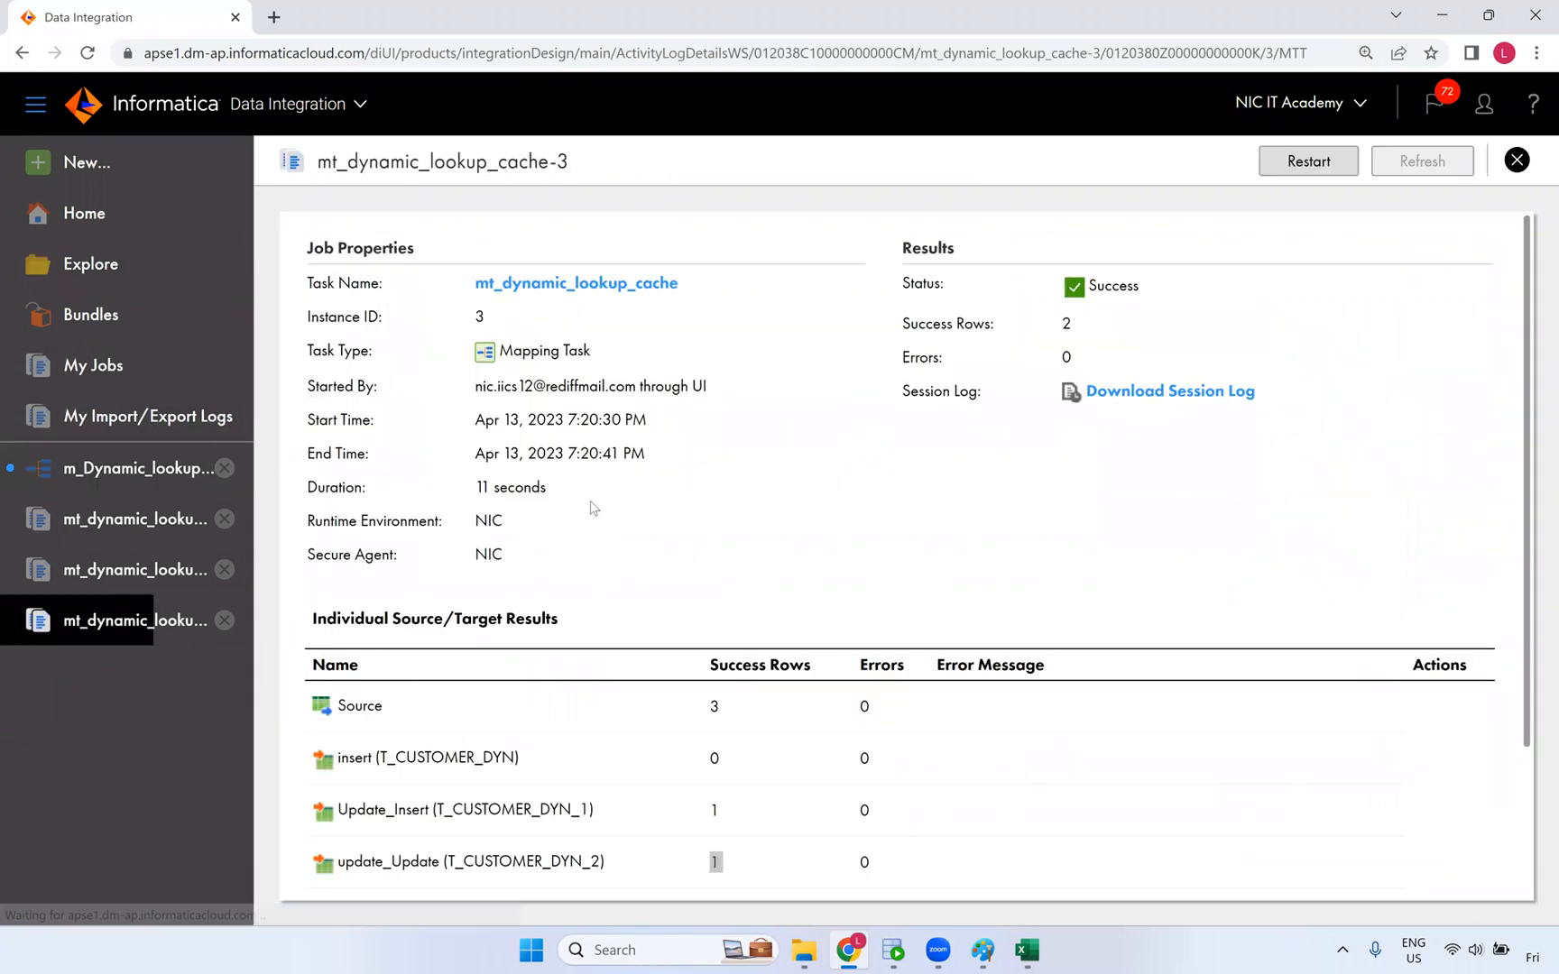
scroll(591, 506, down, 3)
scroll(576, 289, up, 3)
click(576, 285)
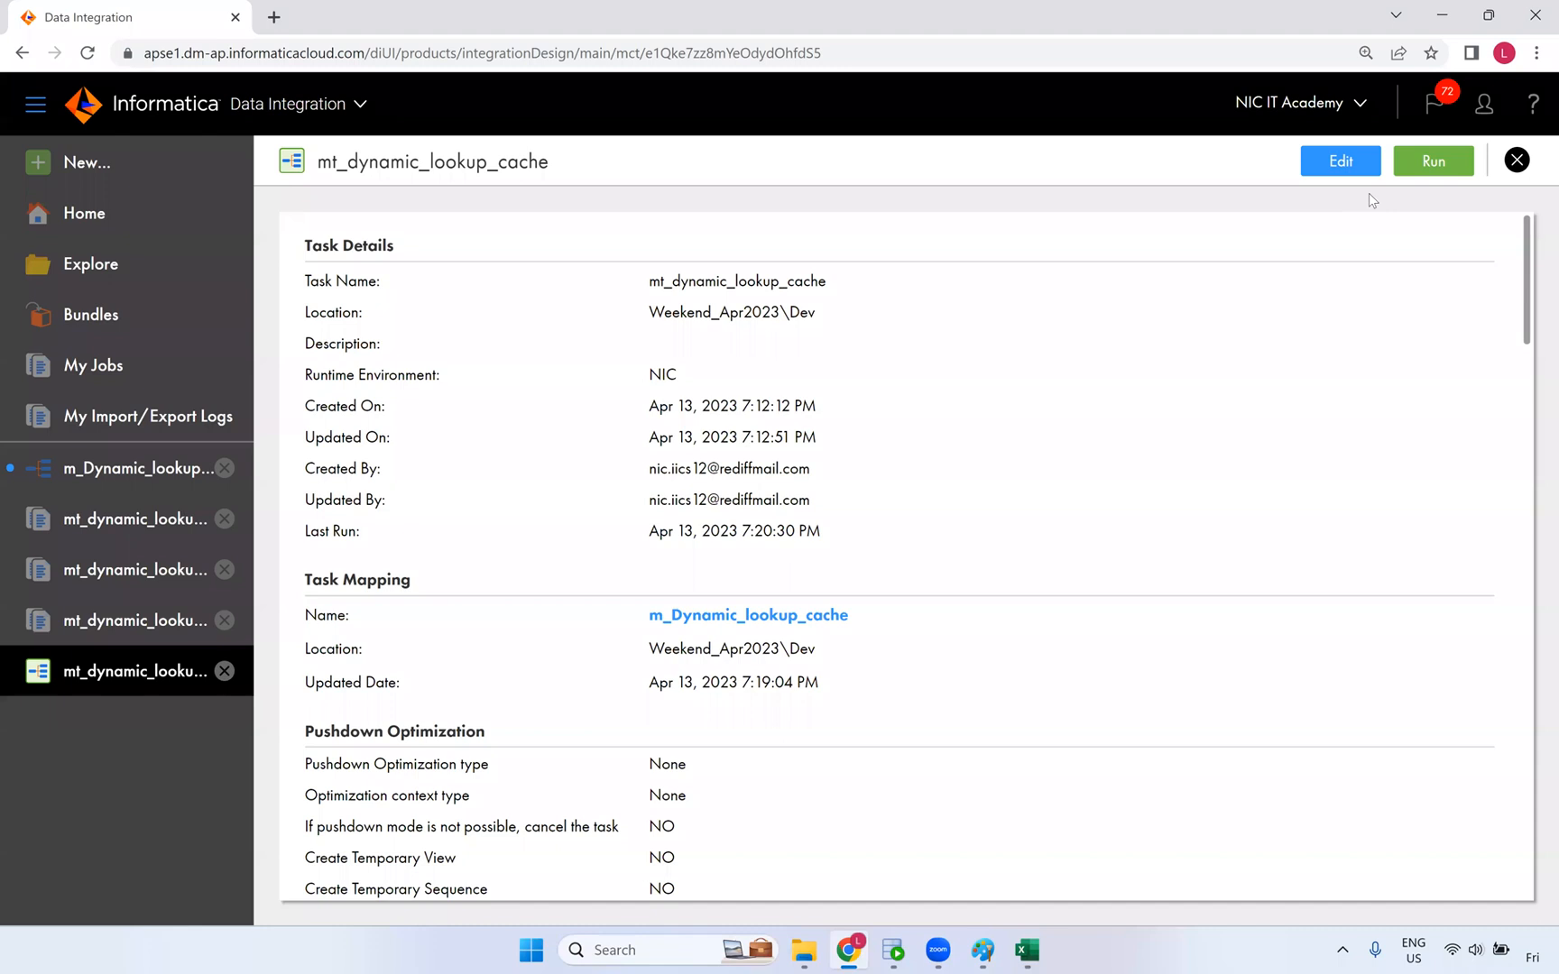
click(1344, 161)
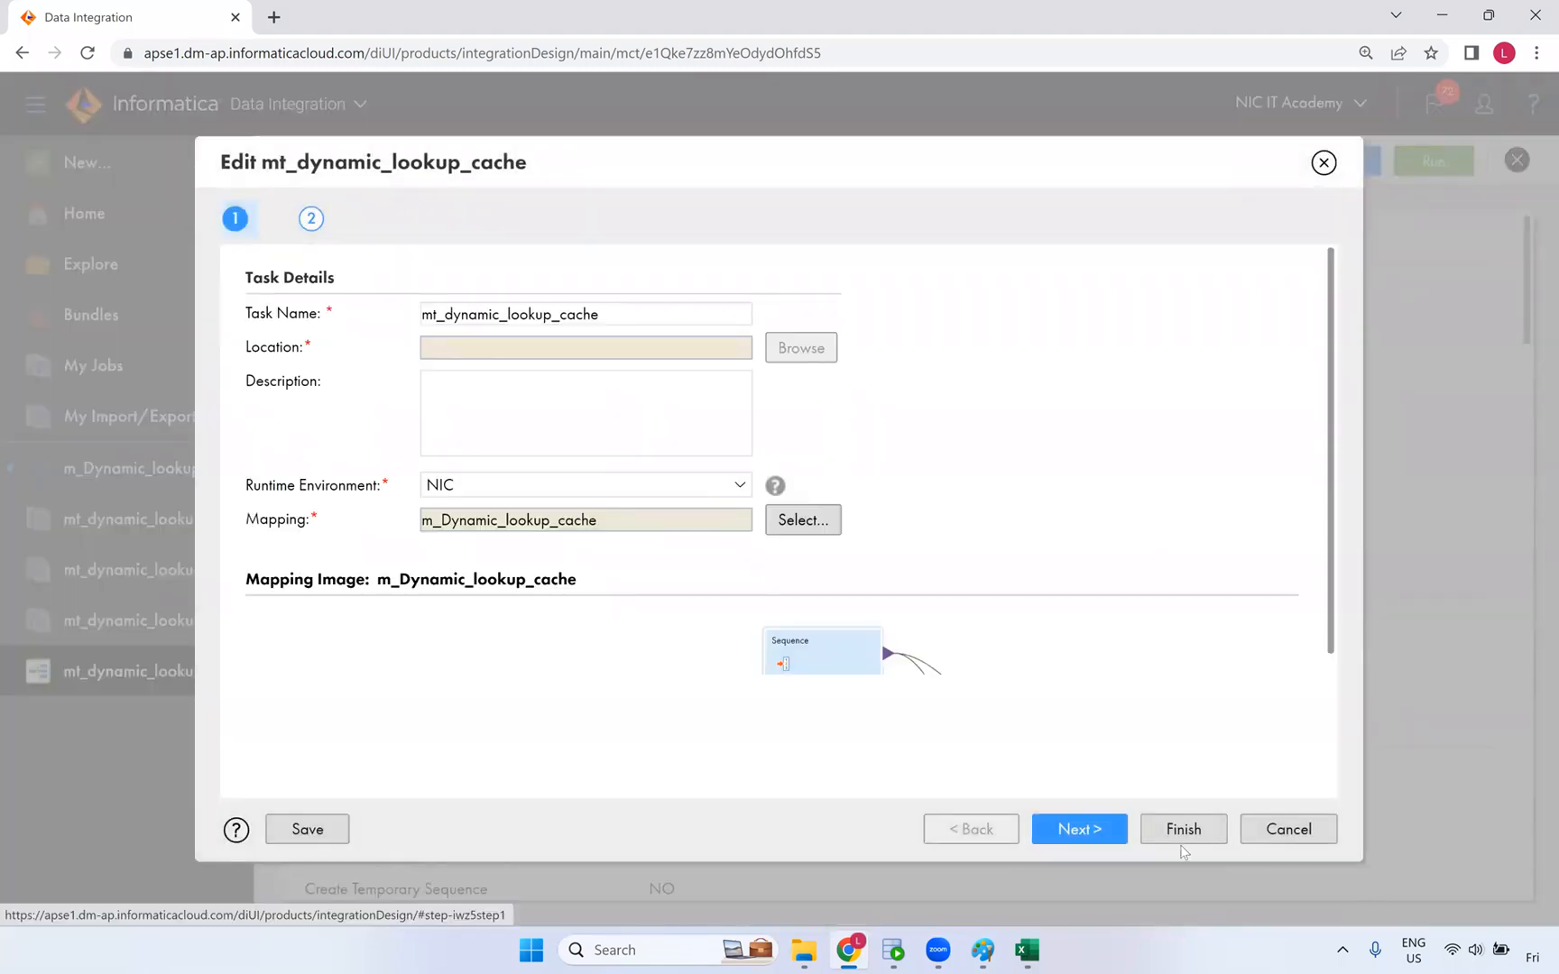
- Save the task unchanged, reopen it, and advance to the Schedule step
click(1094, 838)
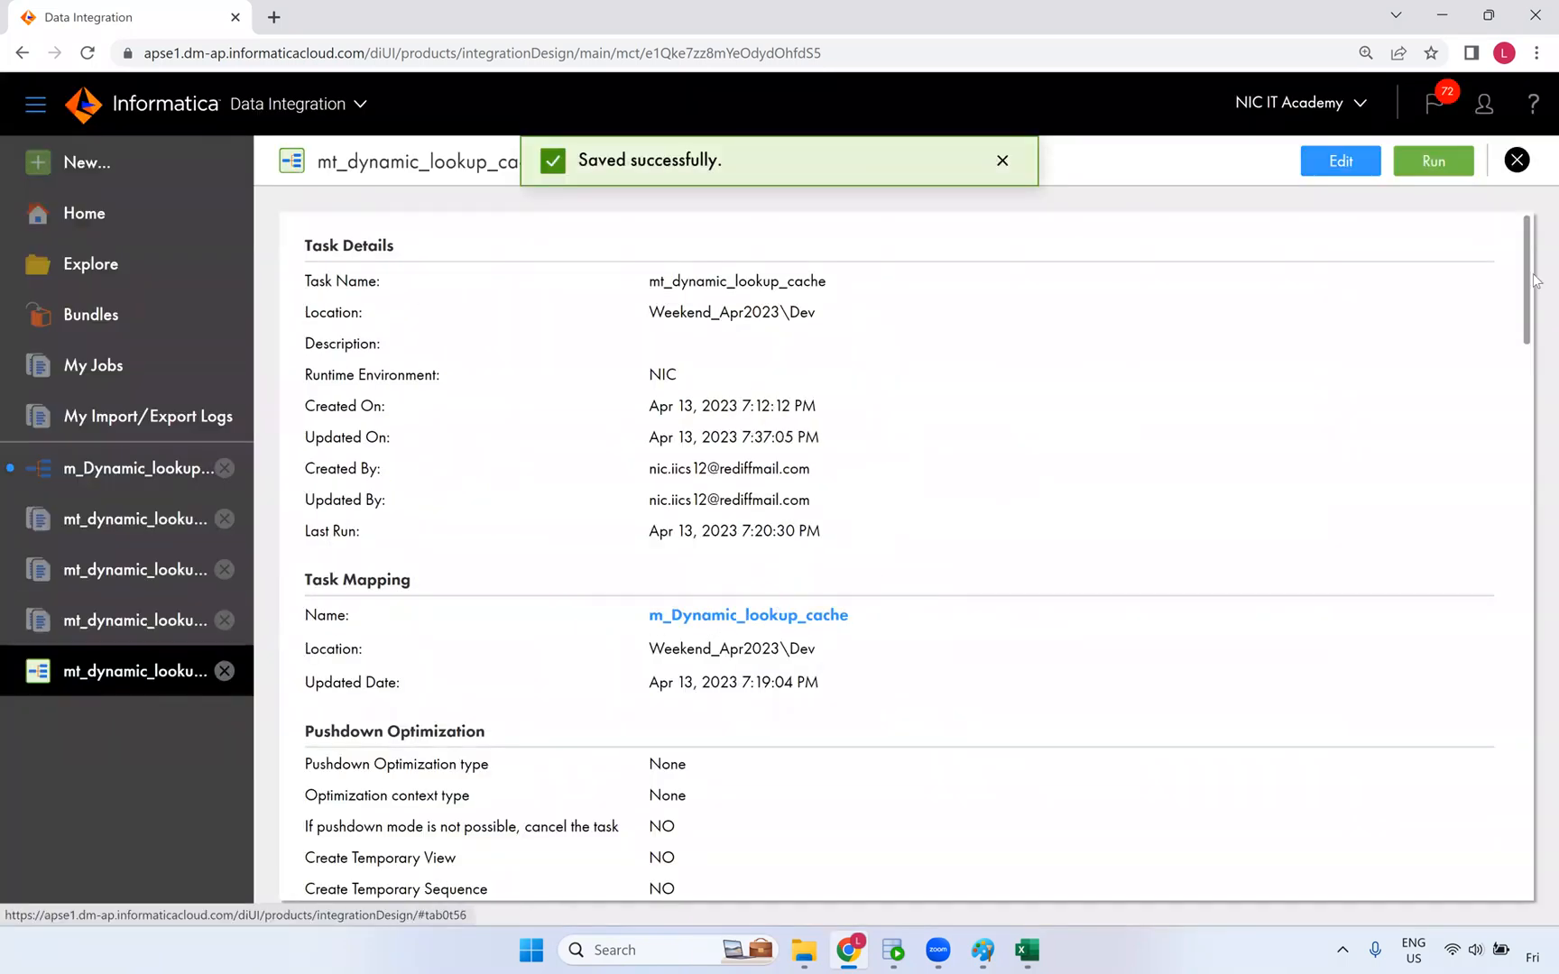
click(1315, 166)
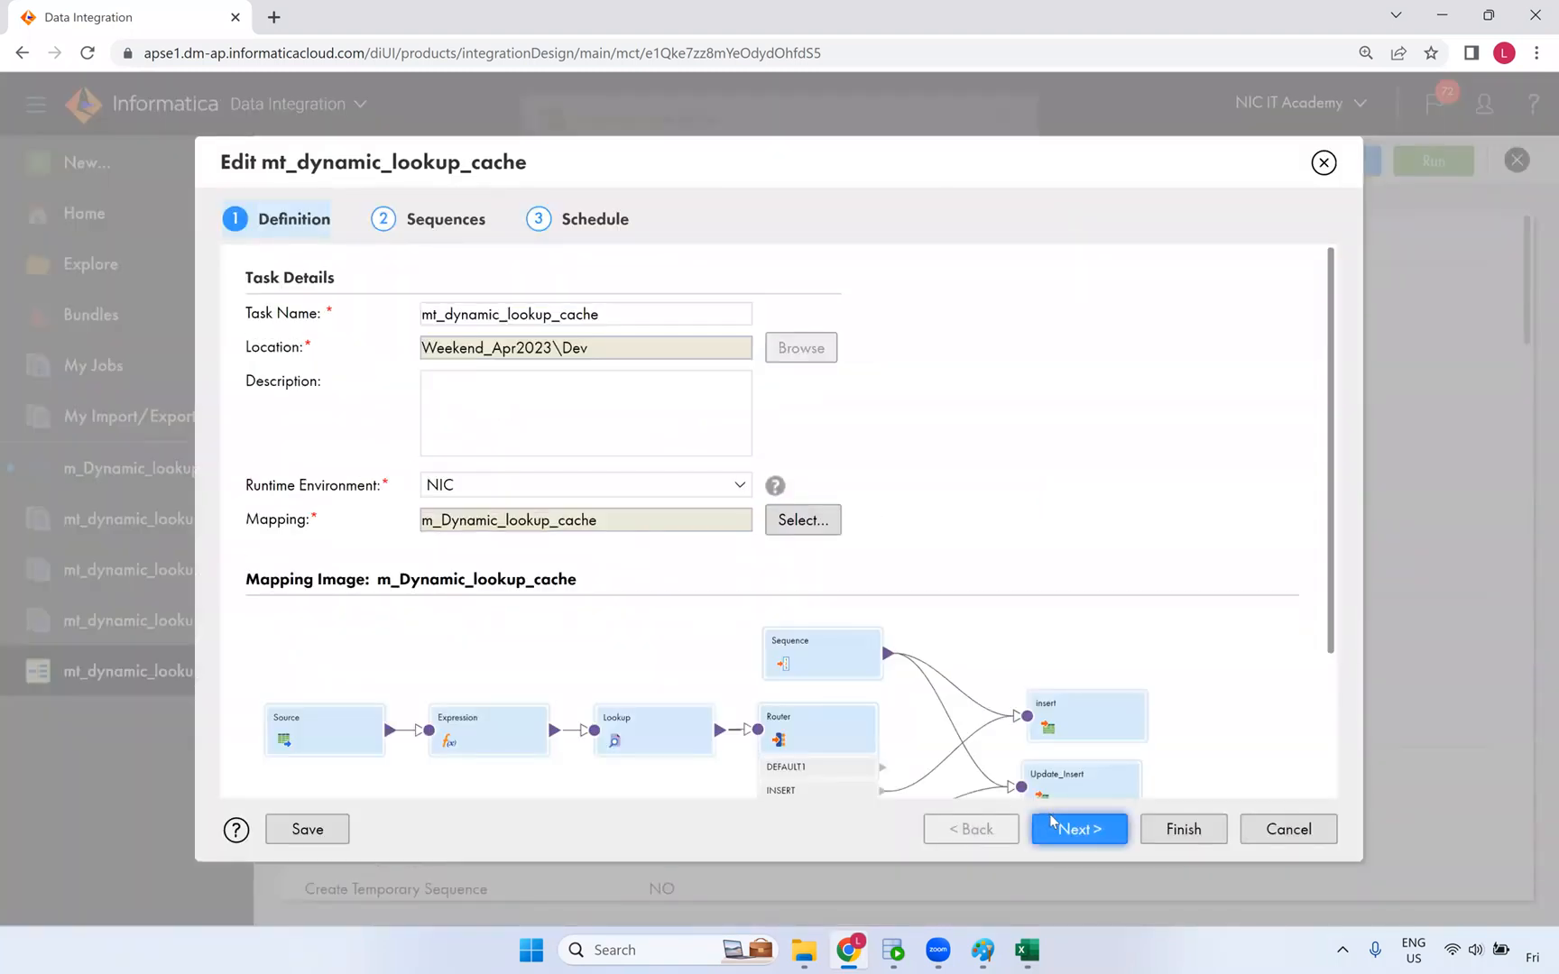
click(1052, 827)
click(1078, 830)
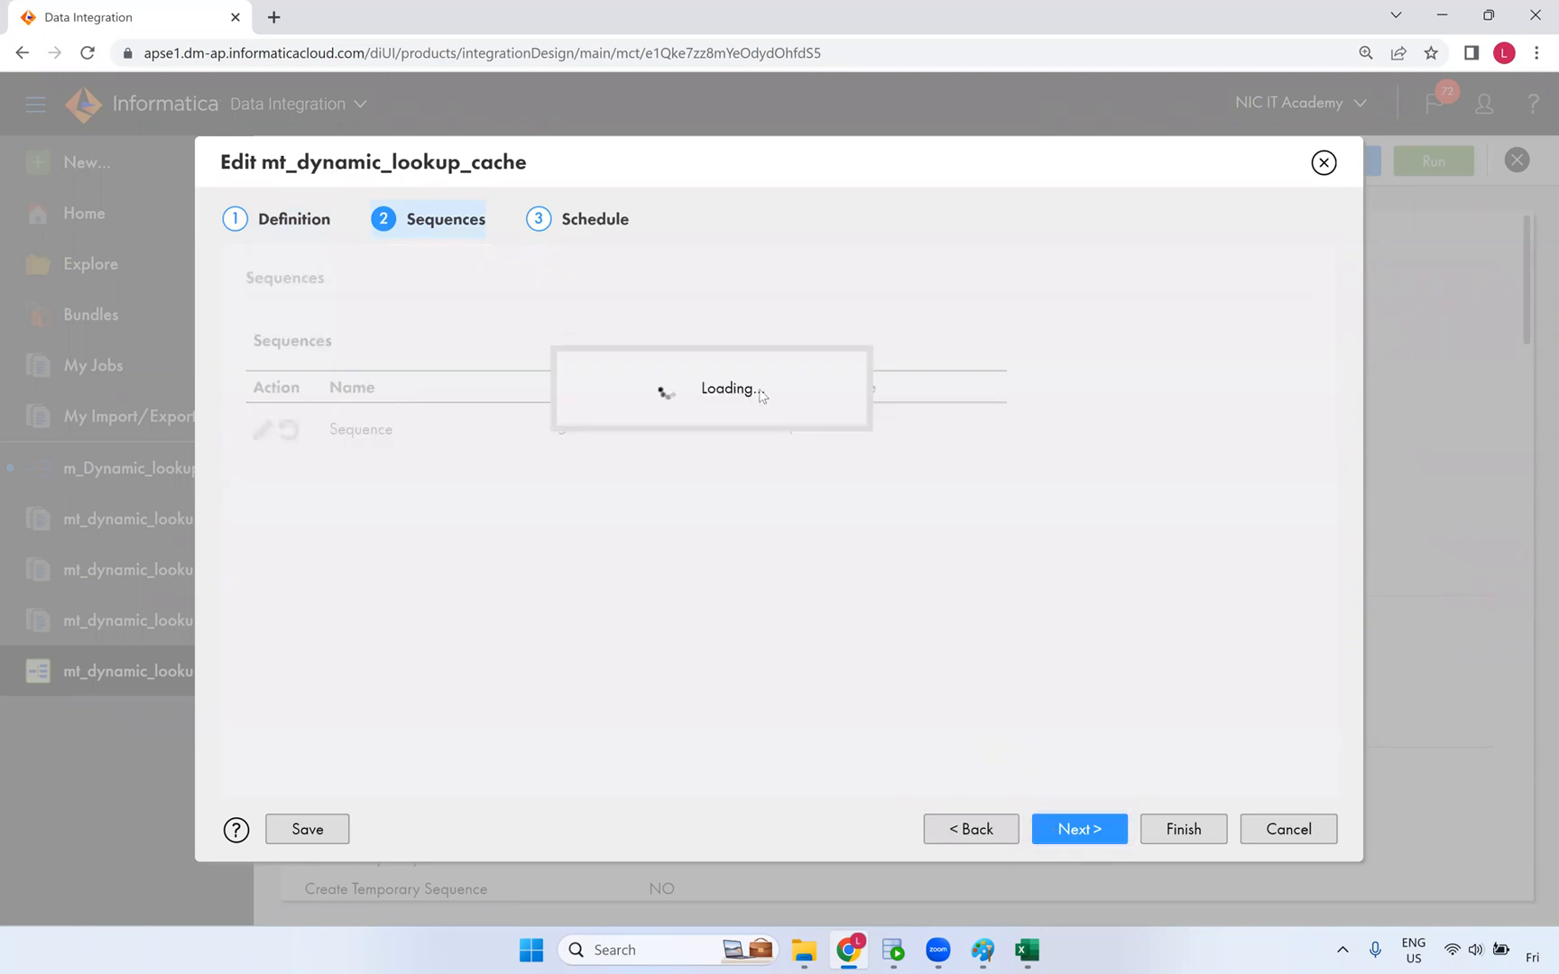
scroll(592, 508, down, 10)
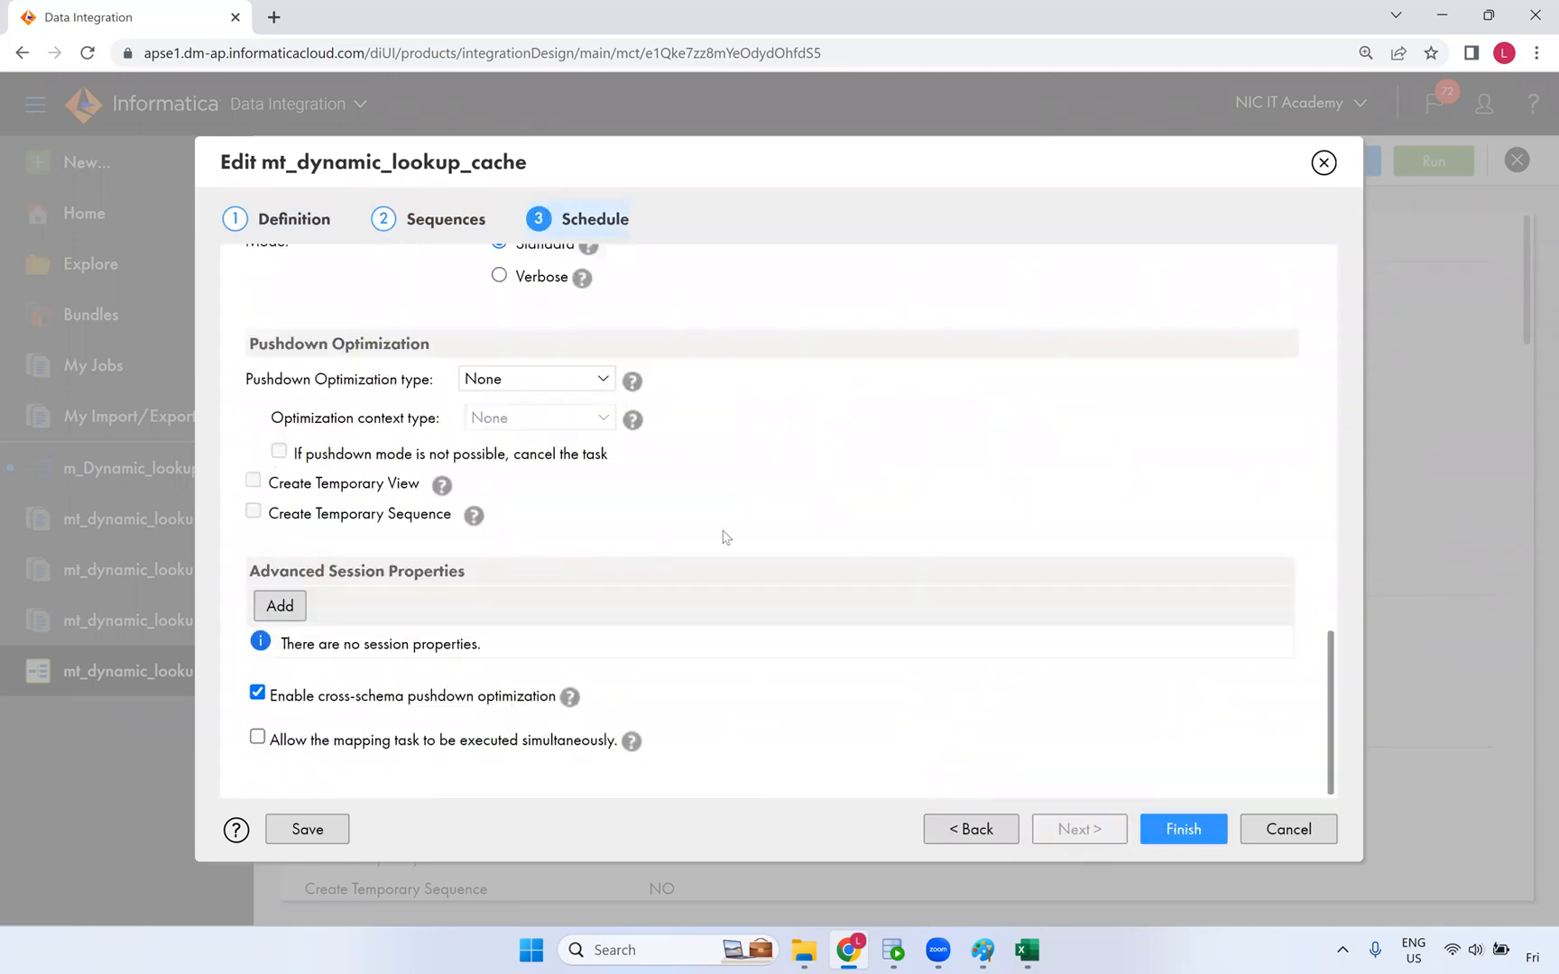
- Add the Stop on errors advanced session property with value 1 and finish the task
click(284, 603)
click(464, 654)
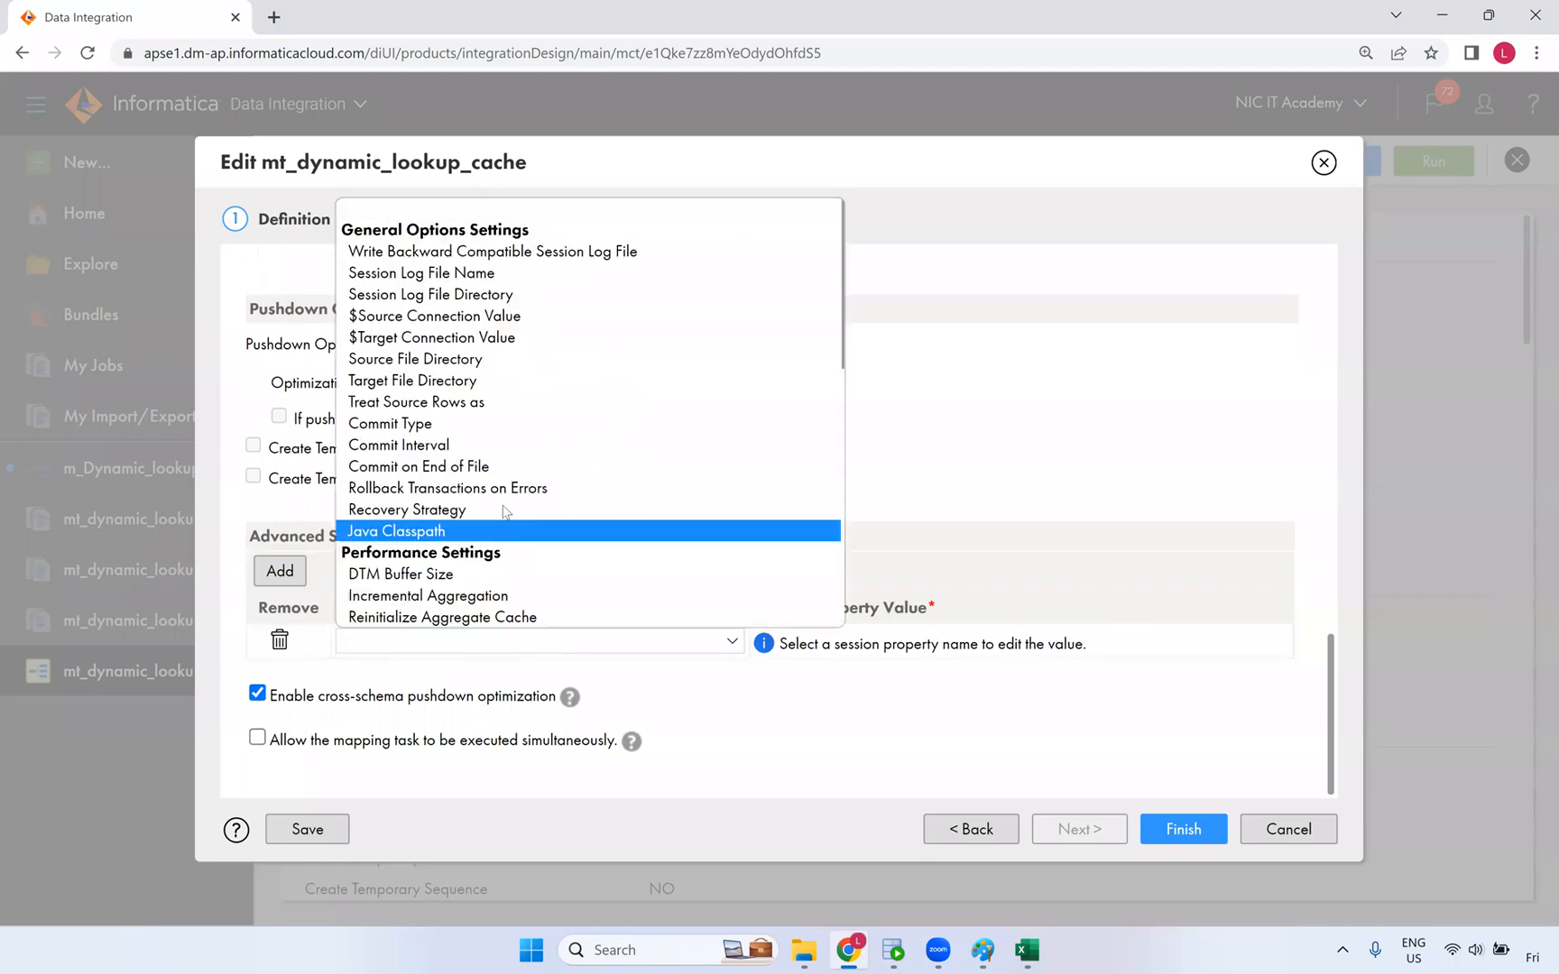
scroll(502, 512, down, 5)
click(462, 408)
click(835, 639)
text(1)
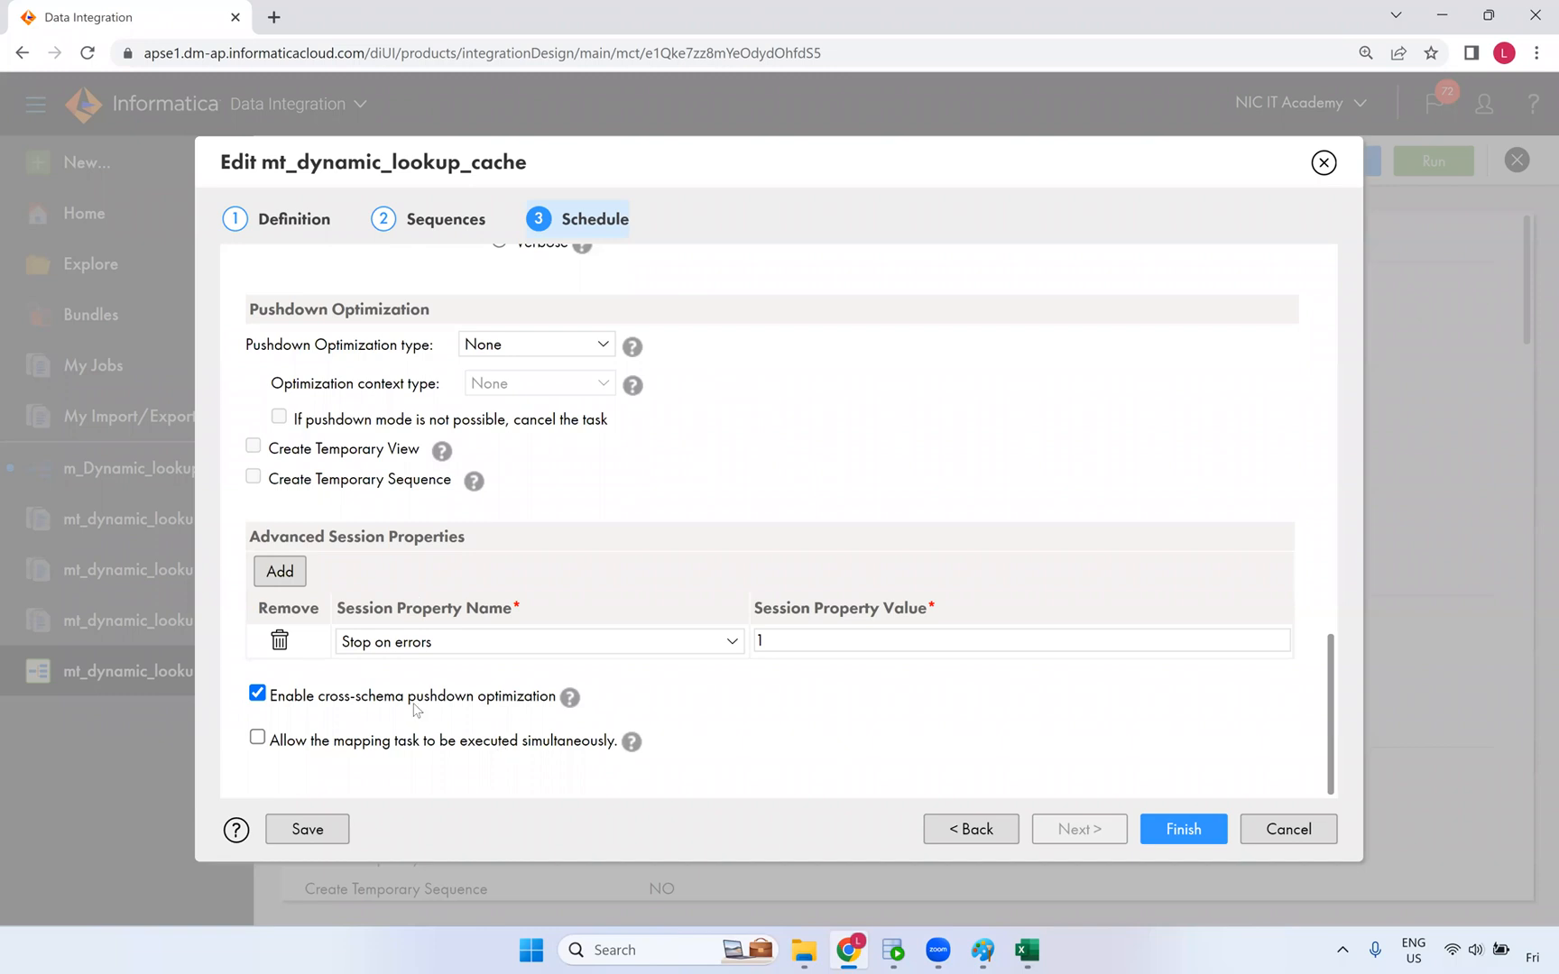
click(1163, 843)
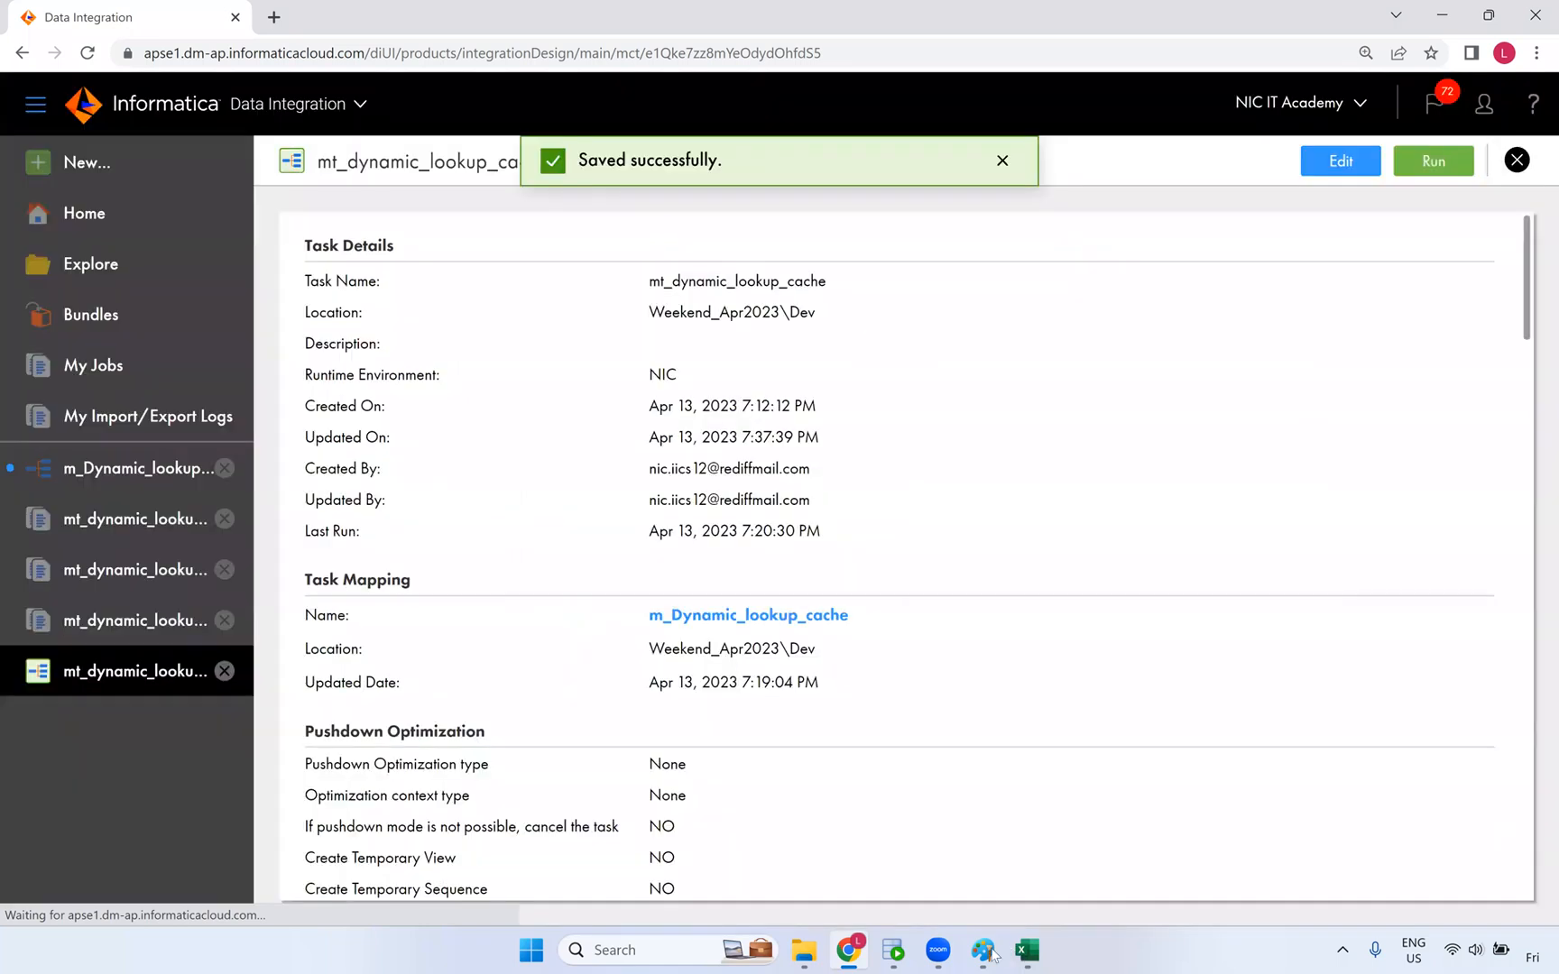
key(alt+Tab)
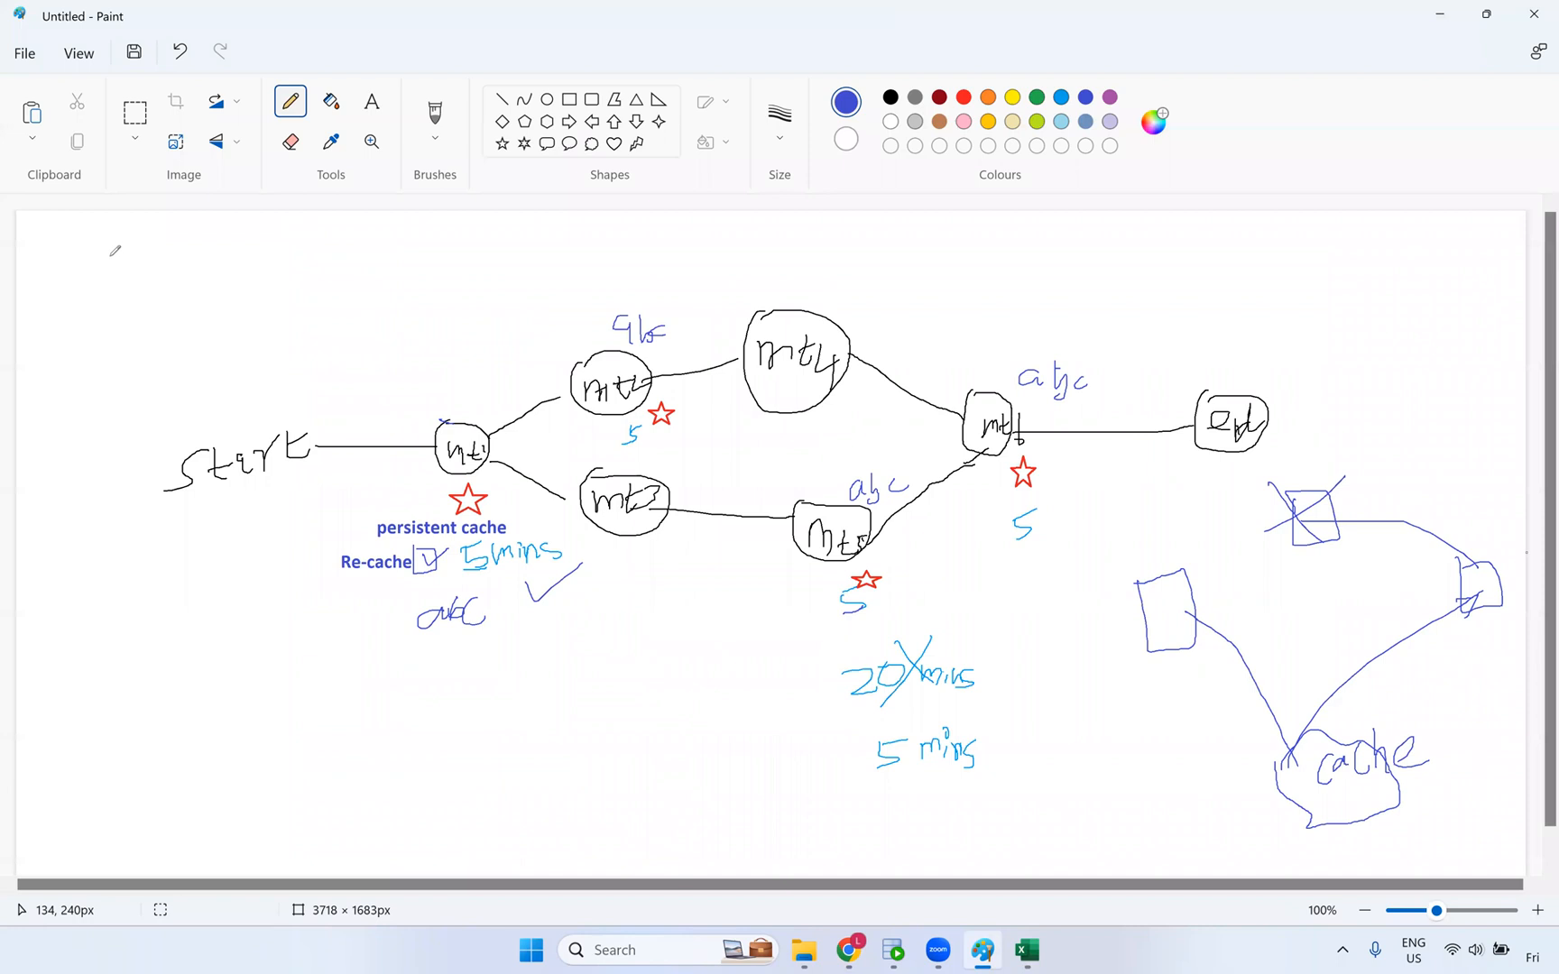
- Write 'prm' and 'web' on the whiteboard, box them, and add a label and bracket
drag(110, 258, 112, 282)
mouse_move(110, 259)
mouse_down()
mouse_move(114, 275)
mouse_move(145, 257)
mouse_move(188, 275)
mouse_move(162, 299)
mouse_move(193, 327)
mouse_up()
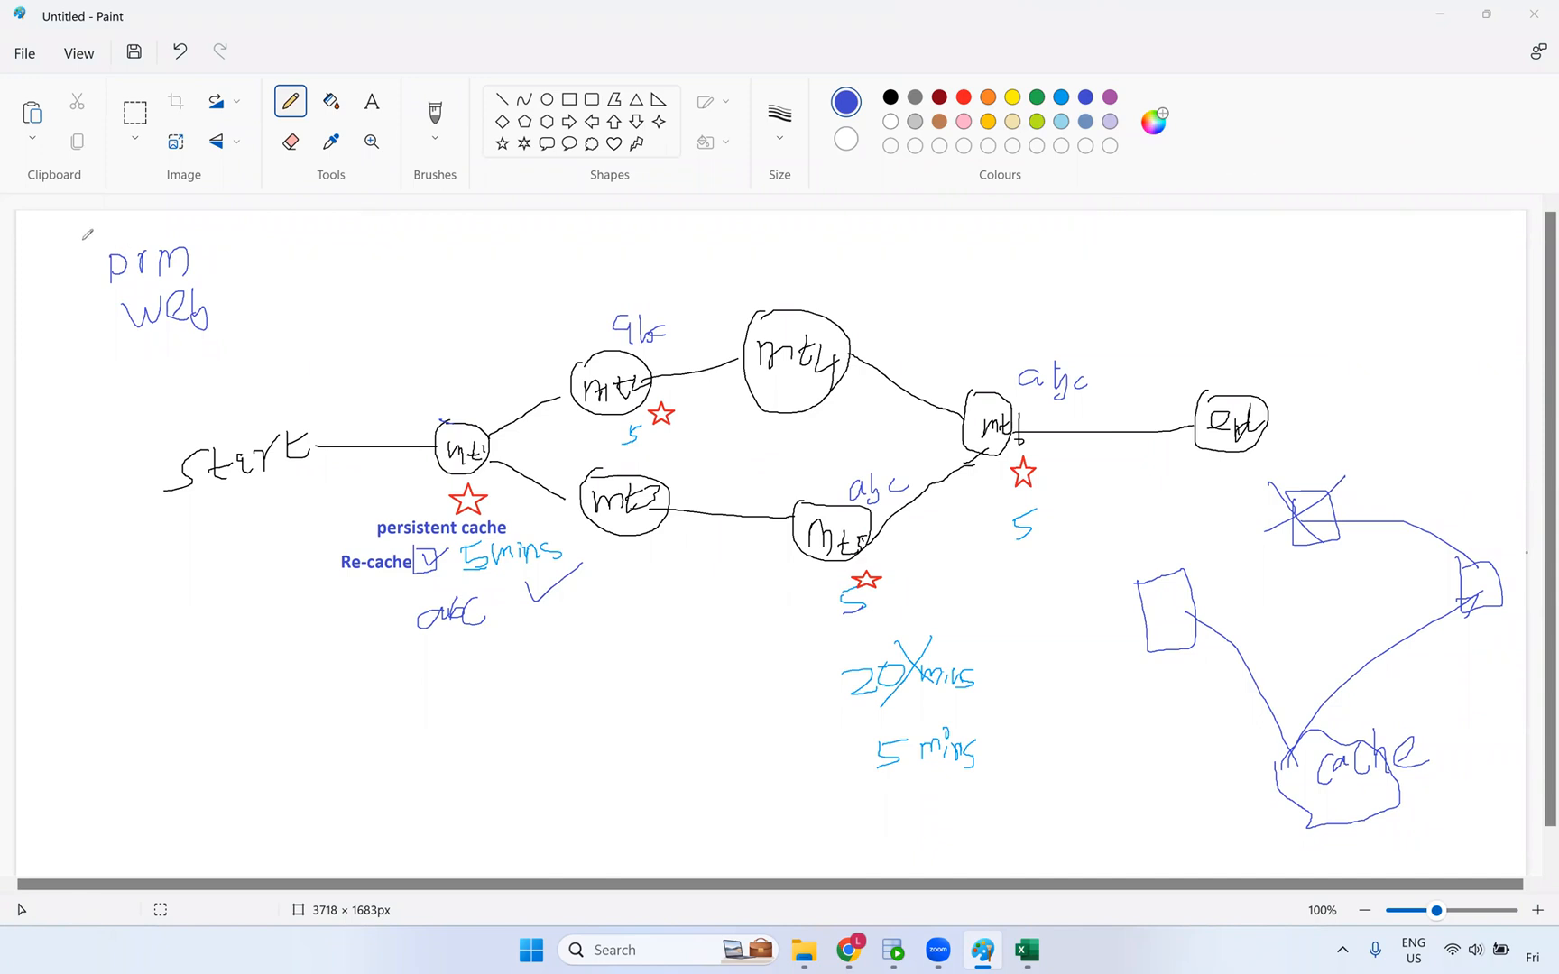
mouse_move(92, 237)
mouse_down()
mouse_move(268, 240)
mouse_move(95, 233)
mouse_move(117, 264)
mouse_up()
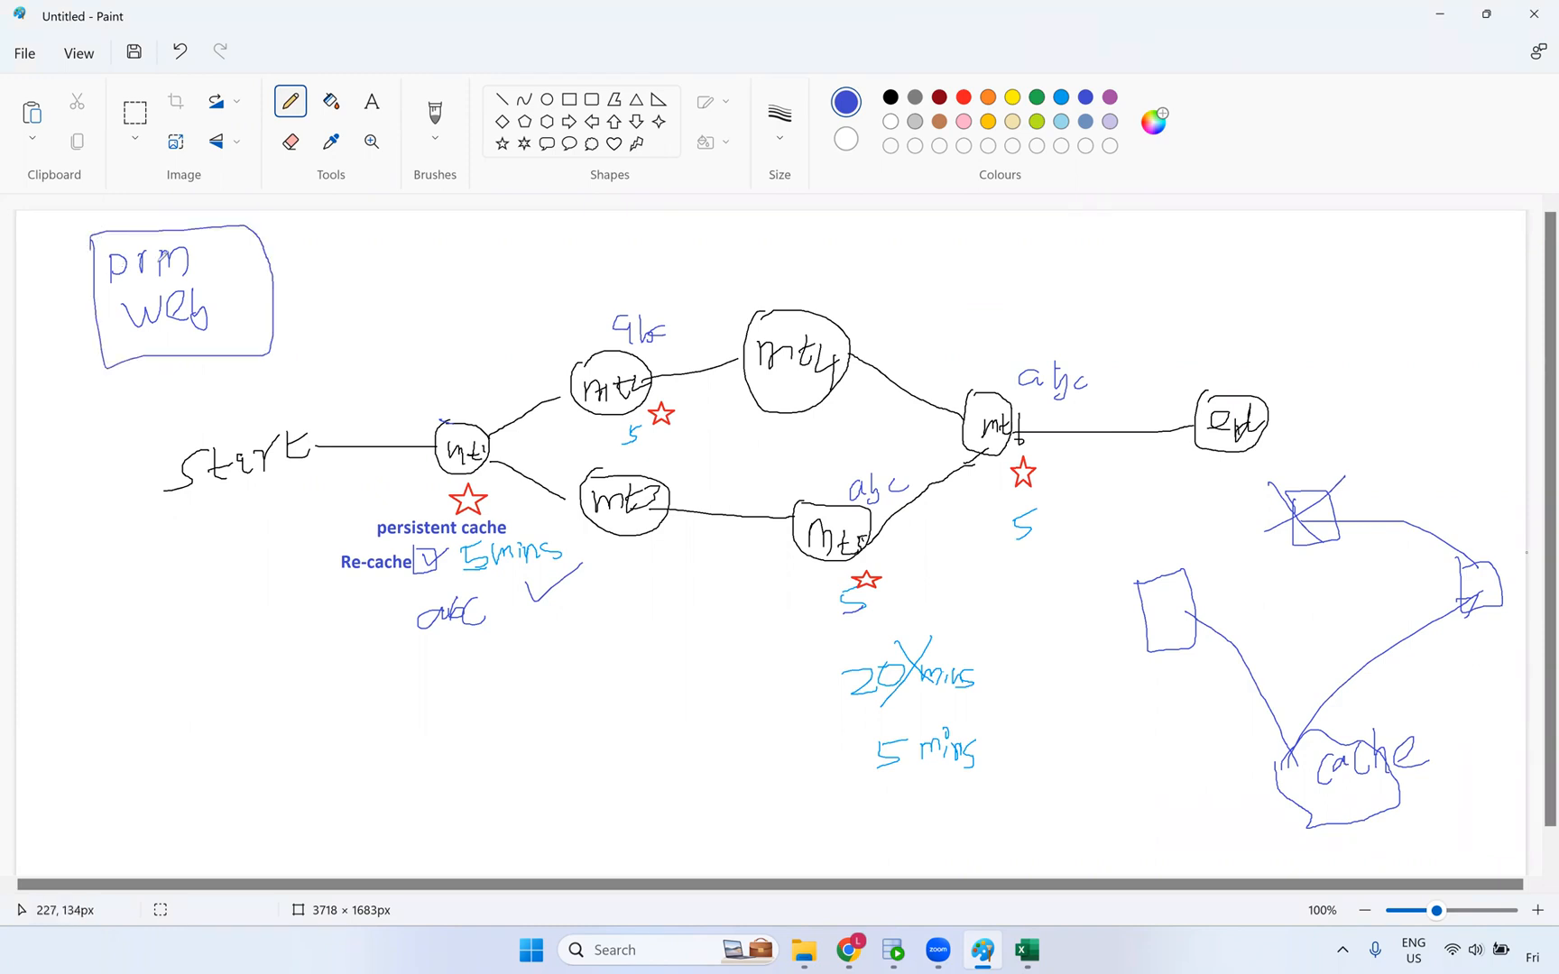
drag(305, 292, 85, 293)
mouse_move(209, 311)
mouse_down()
mouse_move(257, 303)
mouse_move(260, 328)
mouse_move(291, 302)
mouse_up()
drag(273, 342, 306, 335)
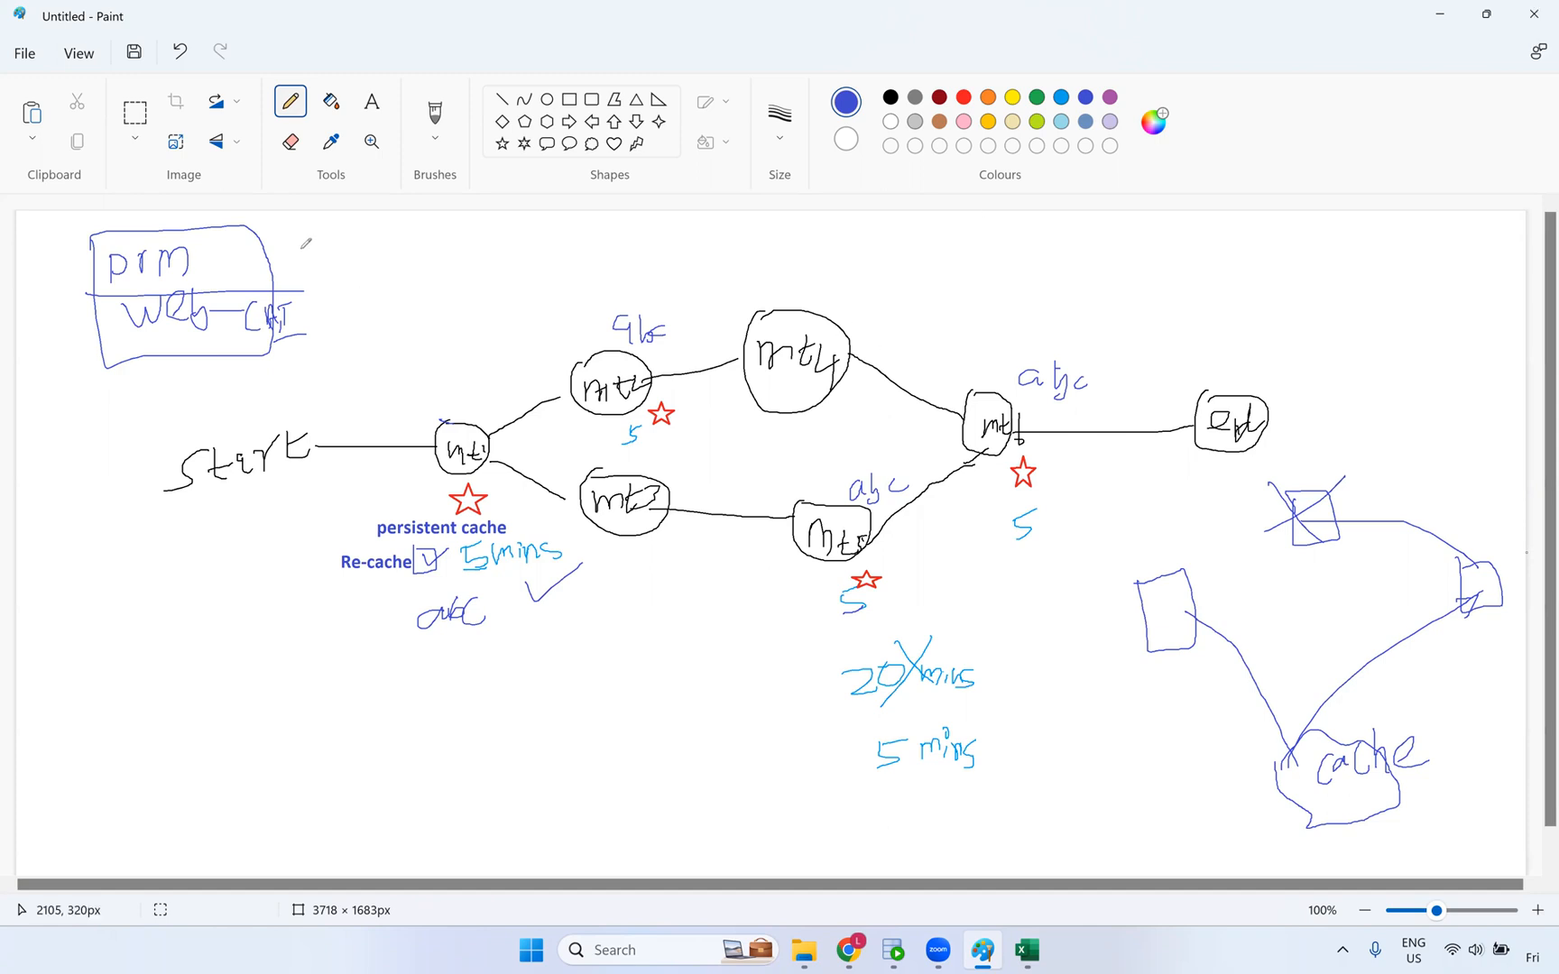
mouse_move(287, 235)
mouse_down()
mouse_move(325, 277)
mouse_move(308, 342)
mouse_up()
- Dismiss the notification flyout and return to the mt_dynamic_lookup_cache task in Informatica
click(604, 69)
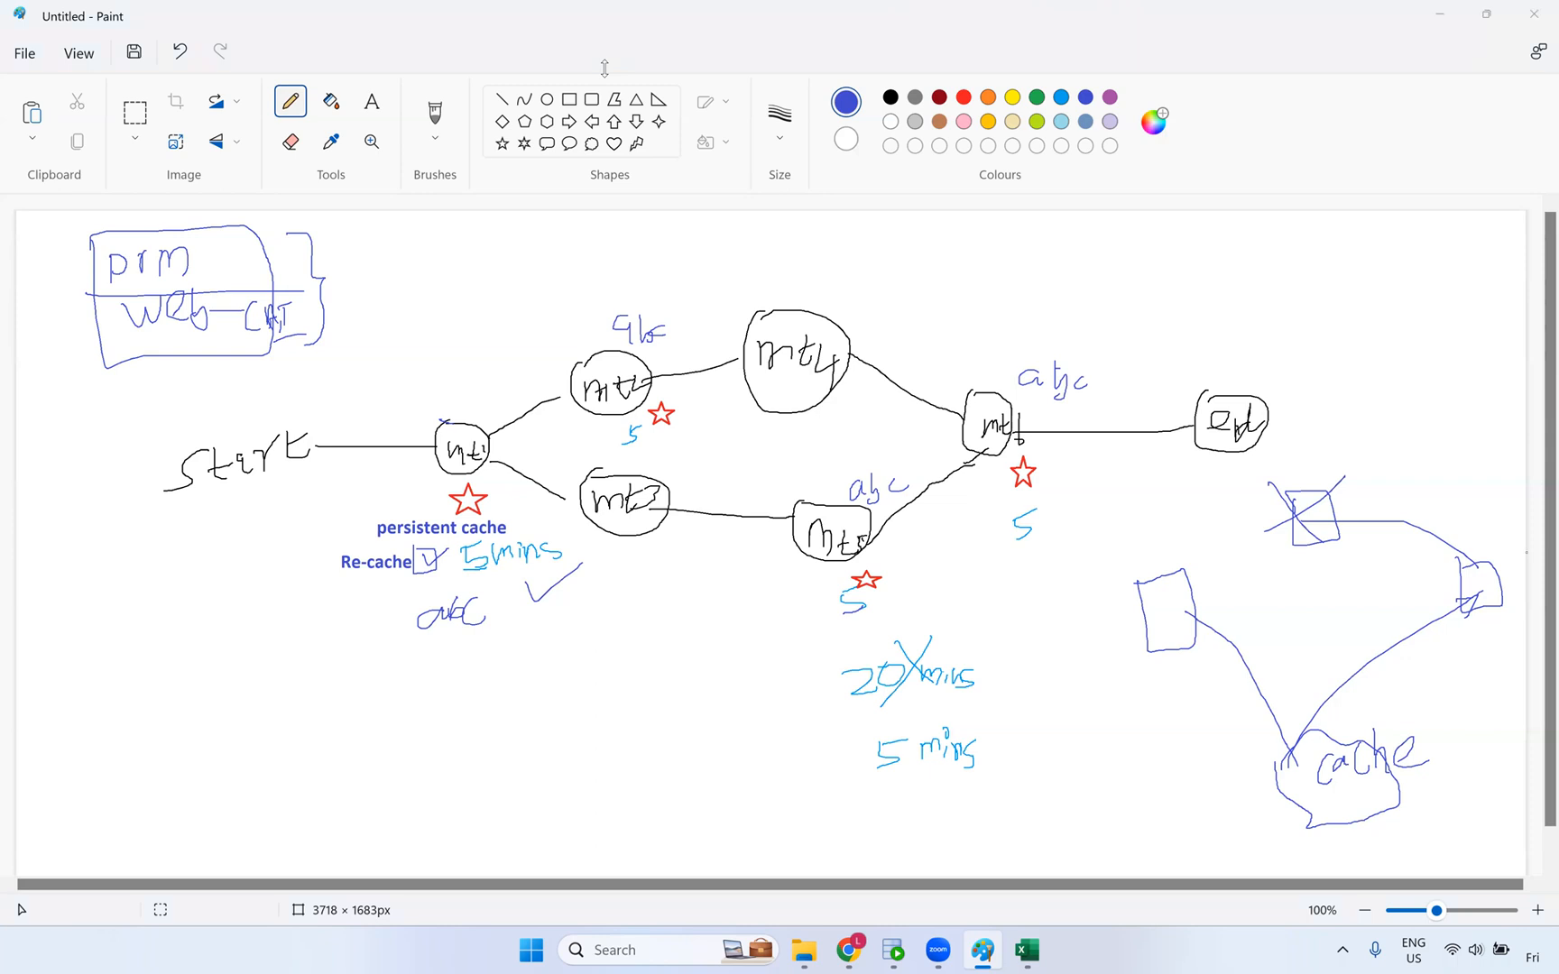
click(1534, 954)
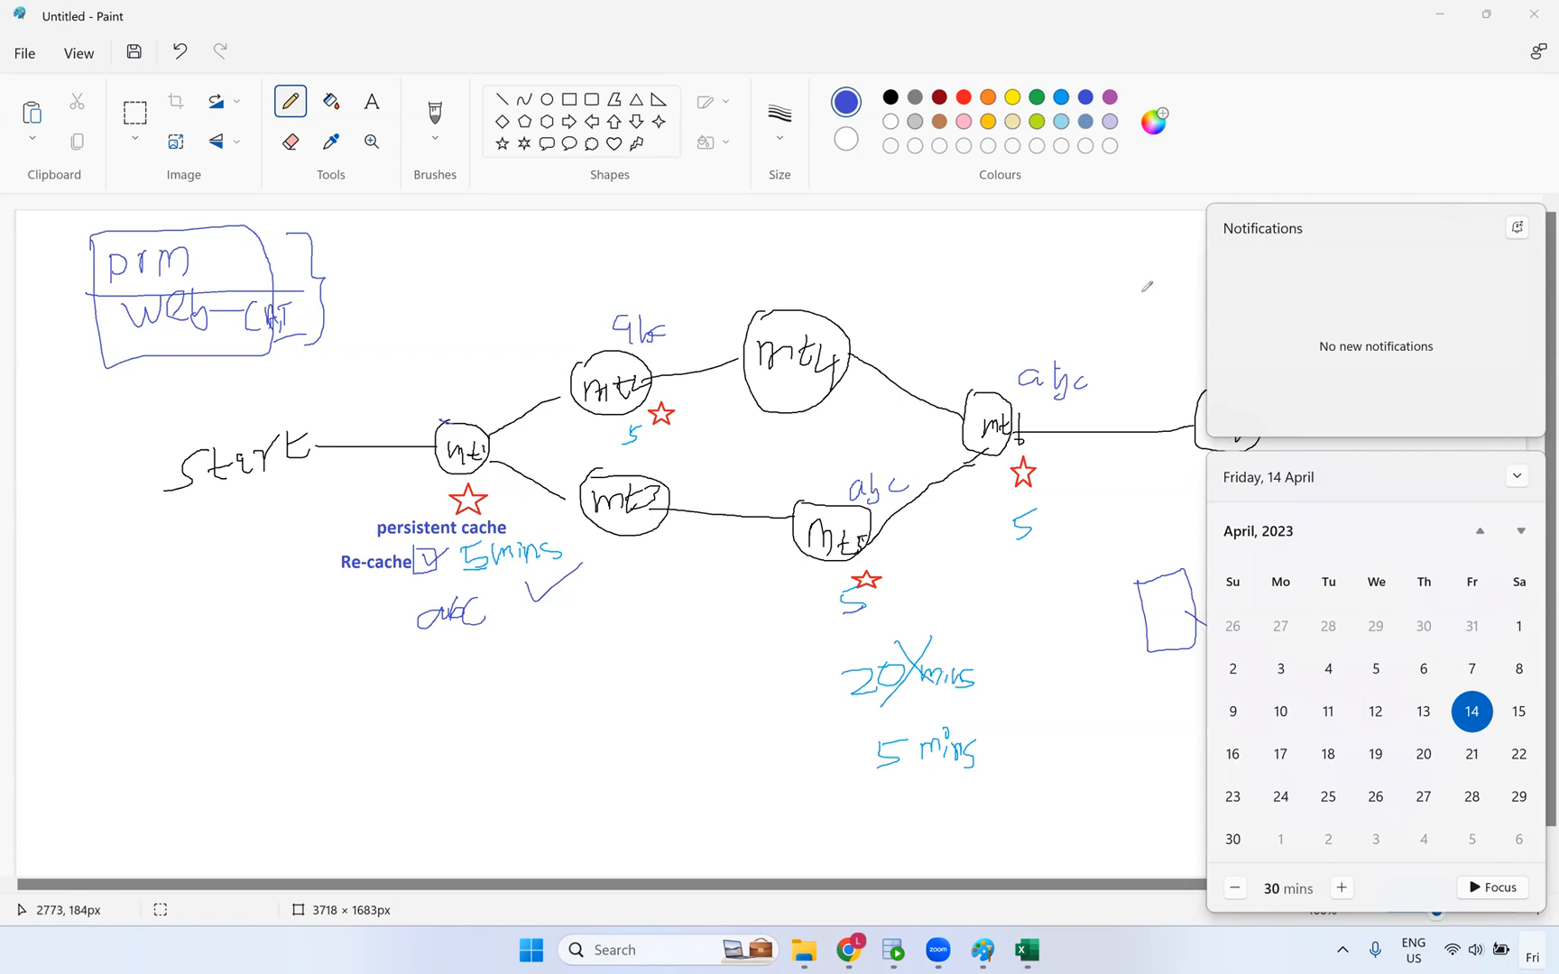
click(1090, 339)
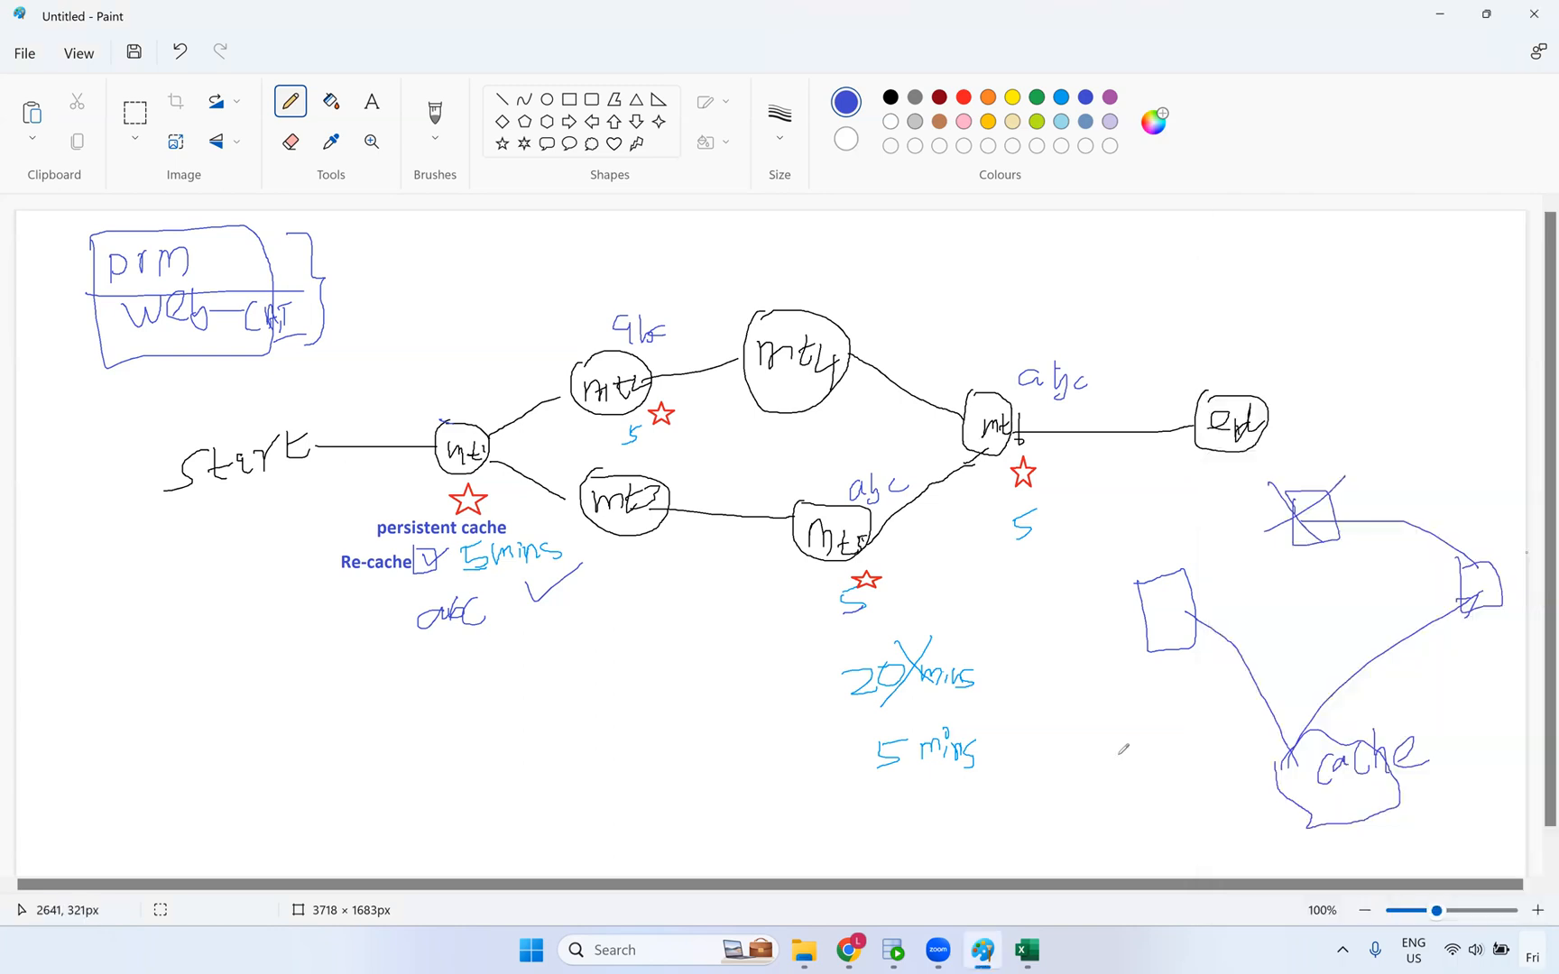
click(851, 950)
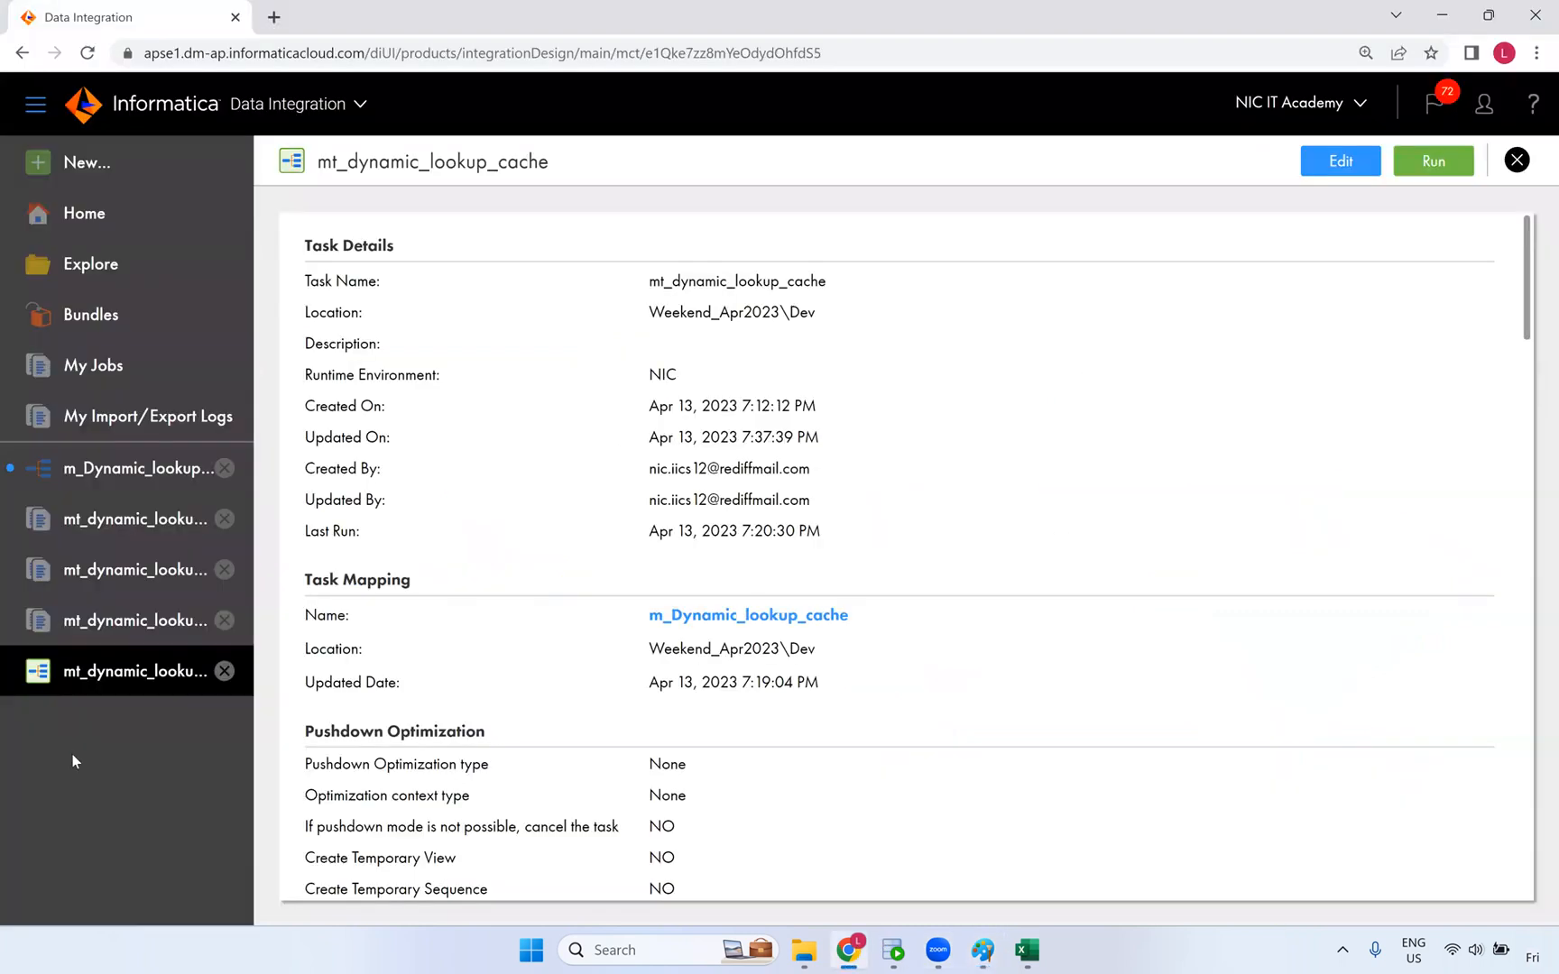
- Close the m_Dynamic_lookup_cache mapping, answering its save warning, then close the task tab
click(81, 473)
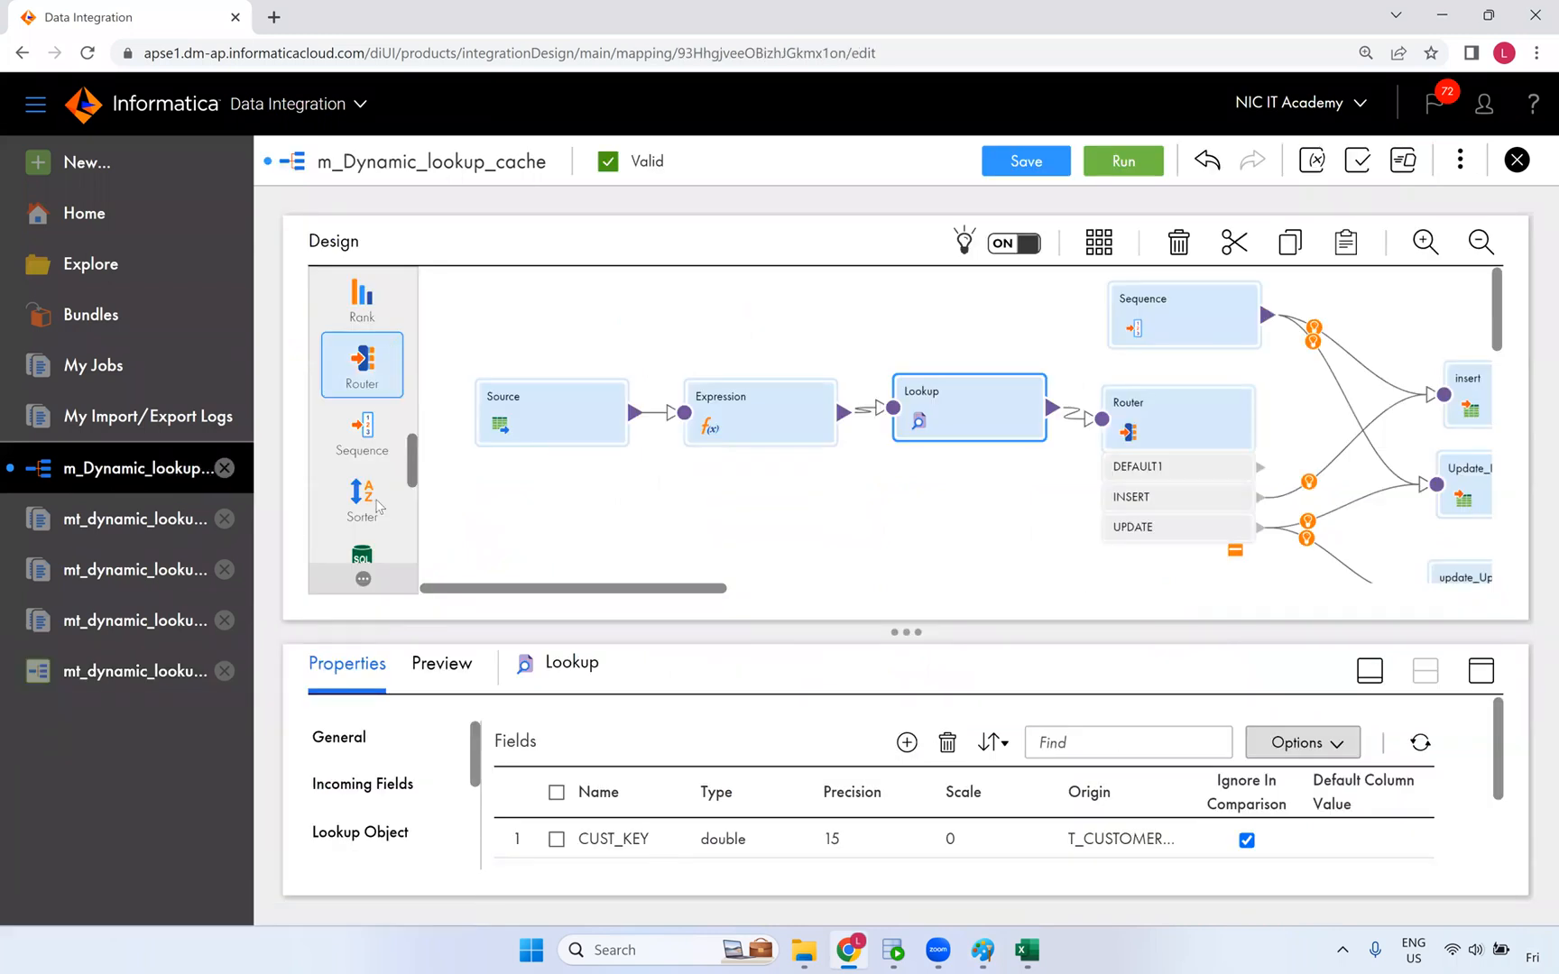
scroll(380, 442, down, 5)
scroll(383, 440, up, 3)
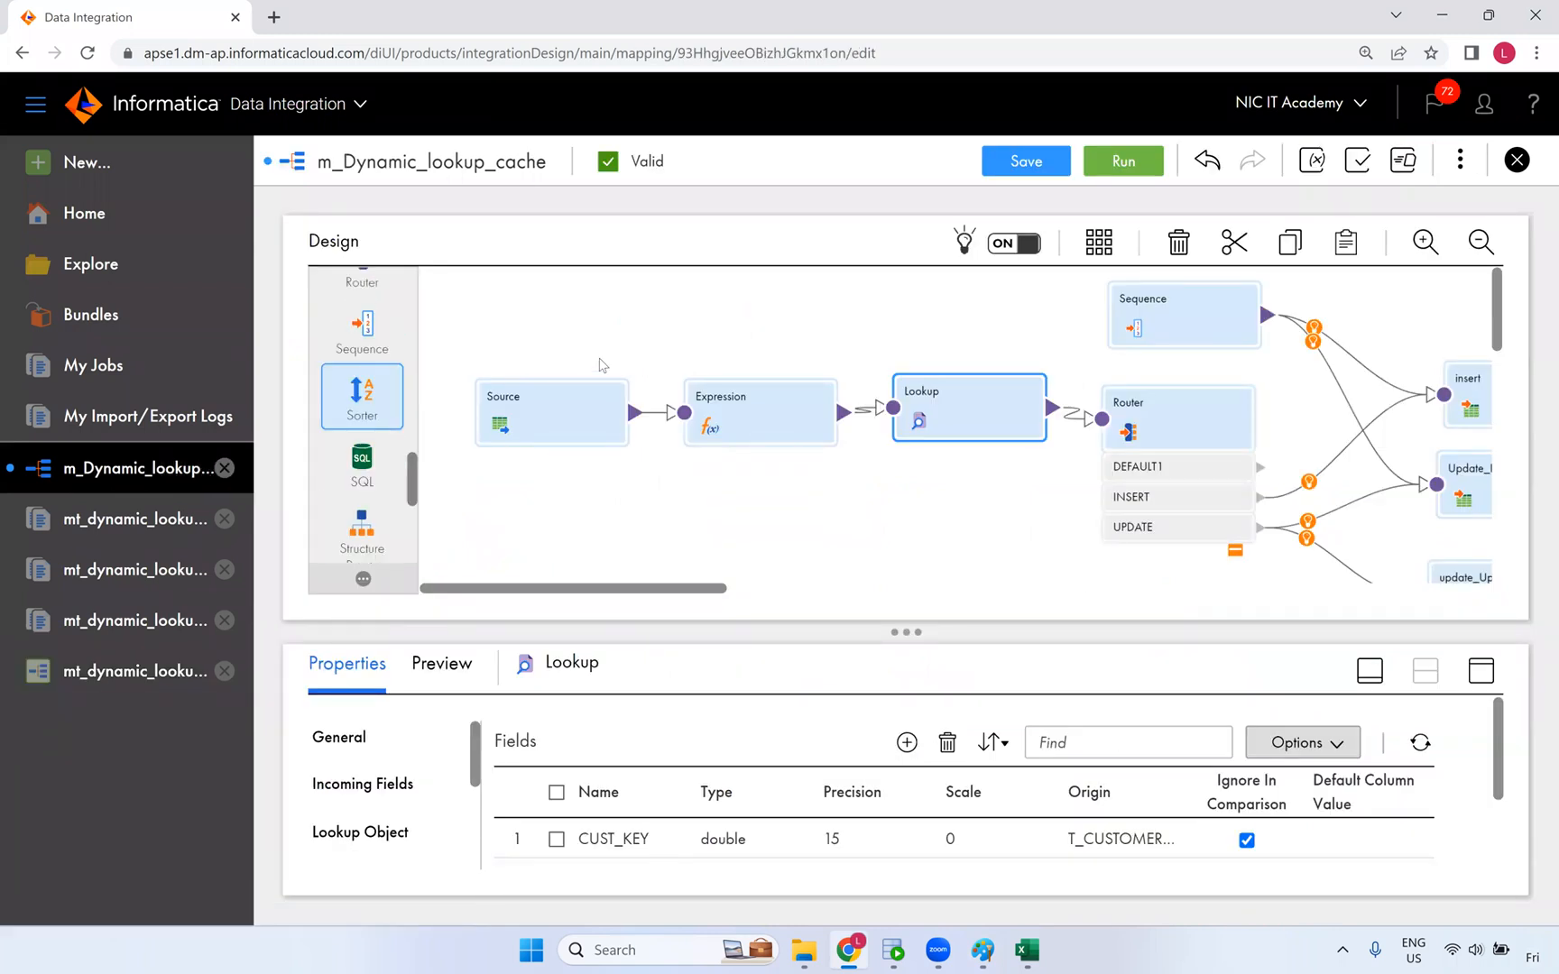
click(1425, 271)
click(1516, 161)
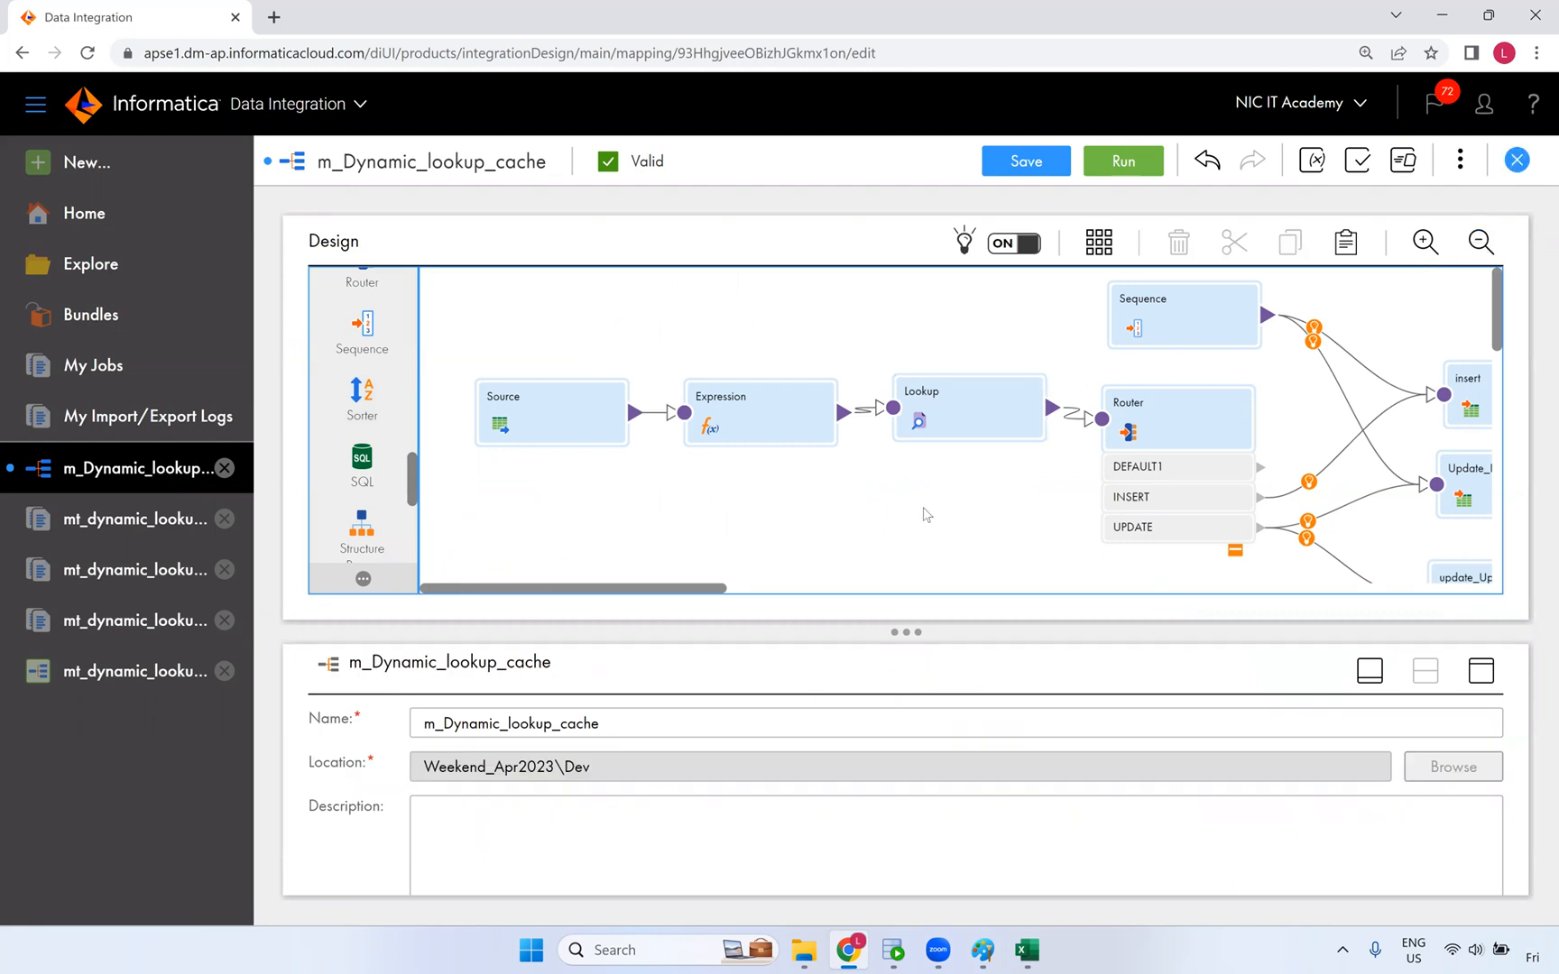
click(709, 561)
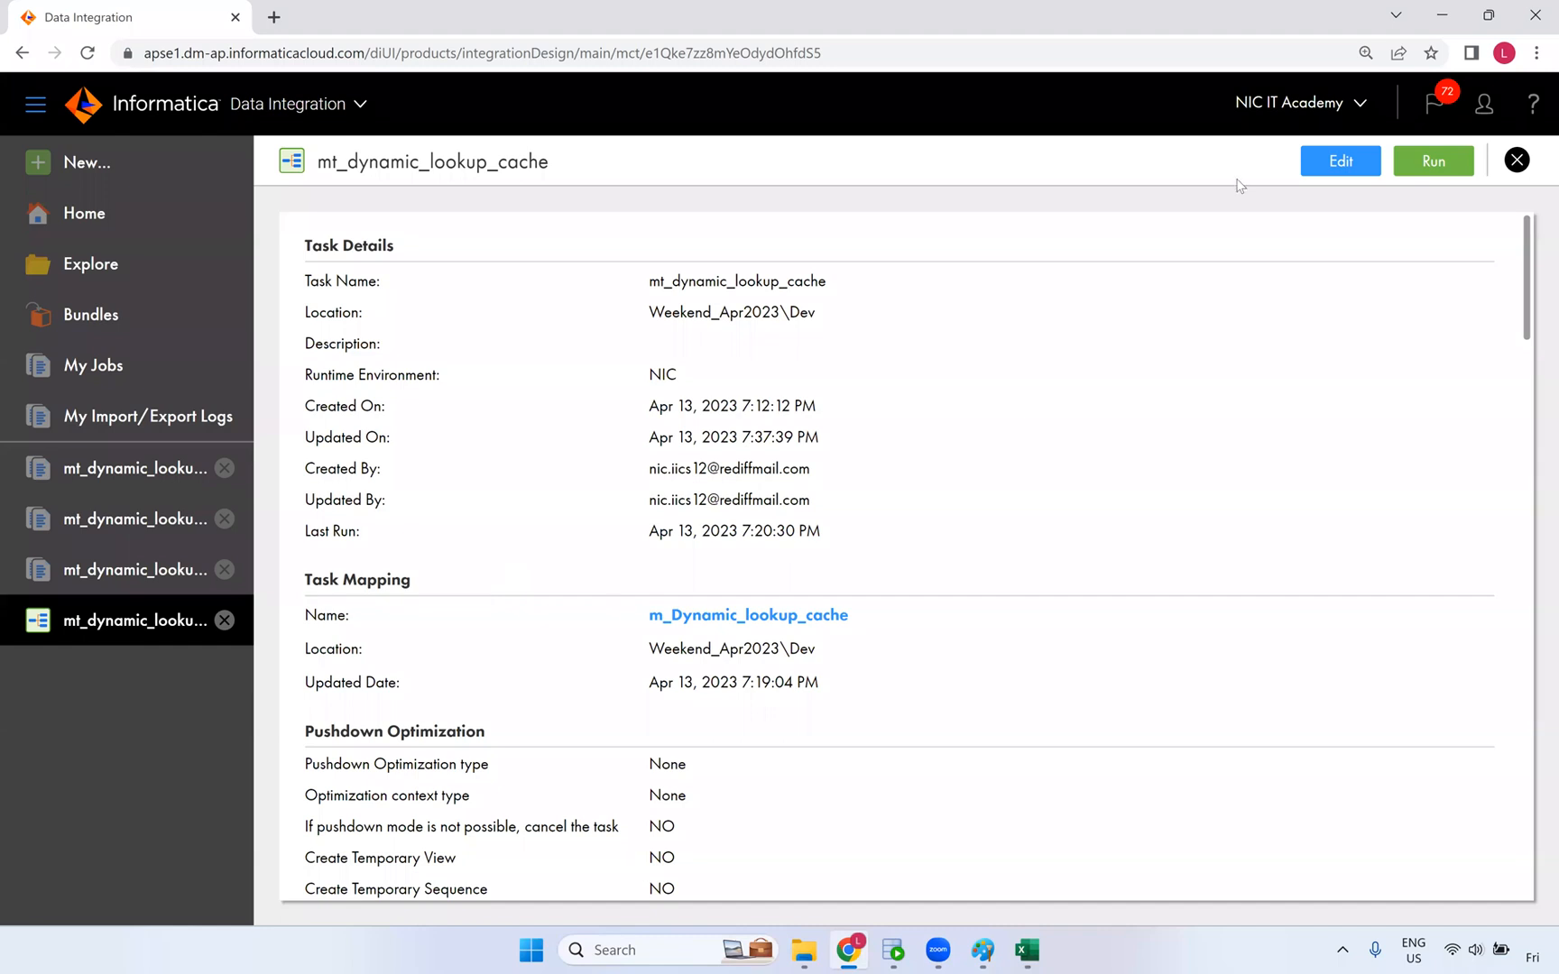
click(1516, 161)
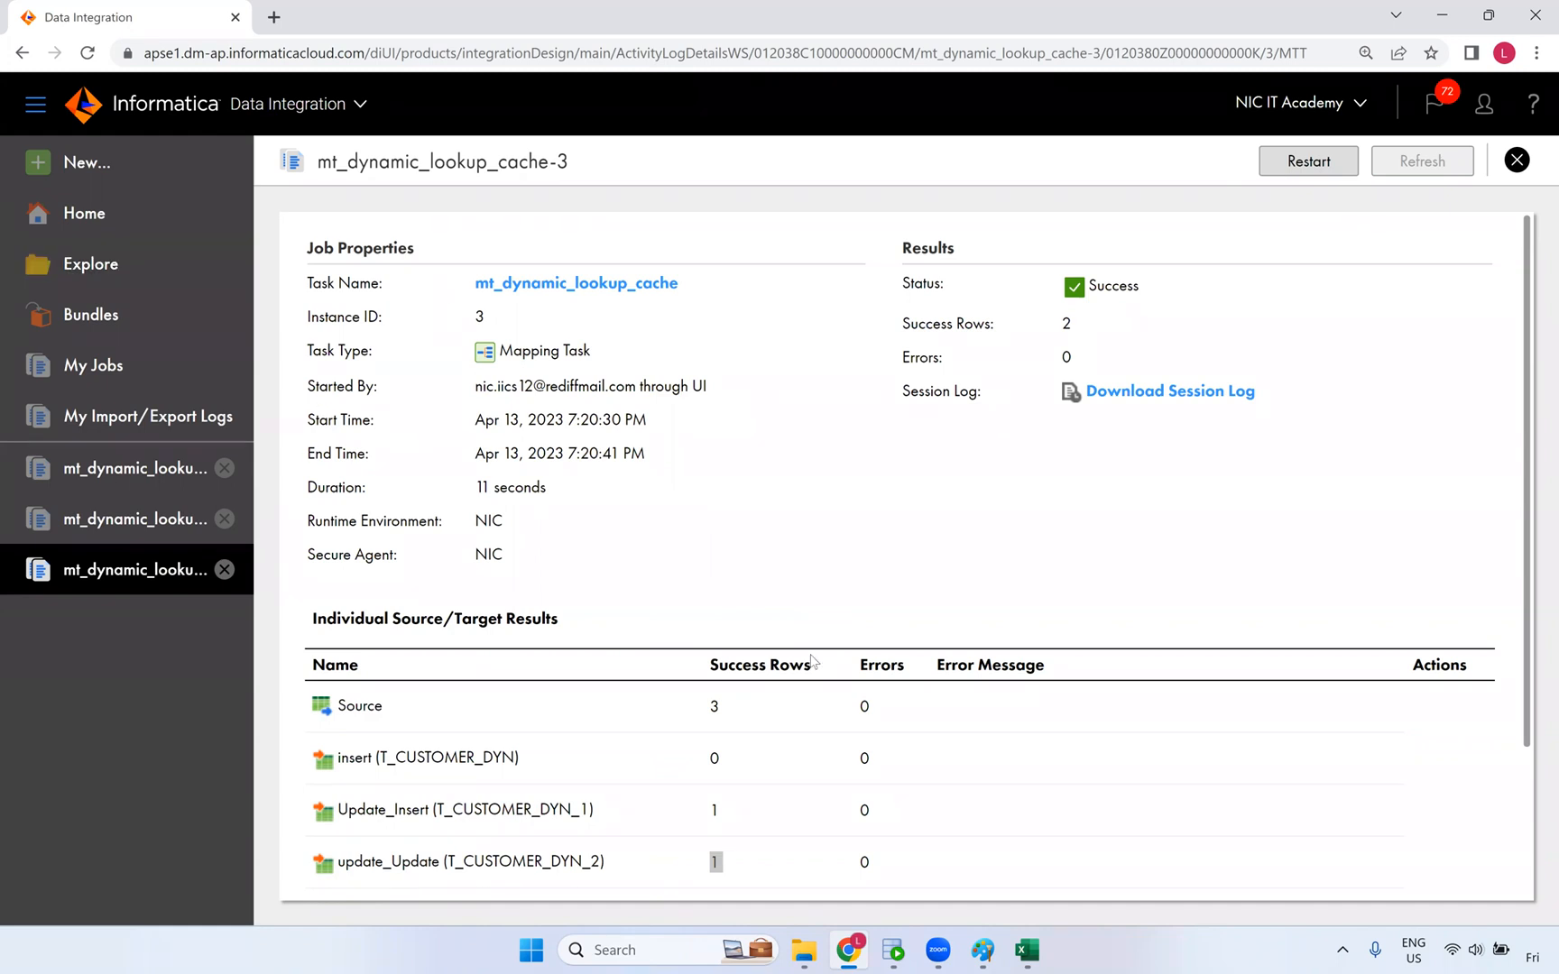
- Bring the Paint cache whiteboard diagram to the front
click(983, 952)
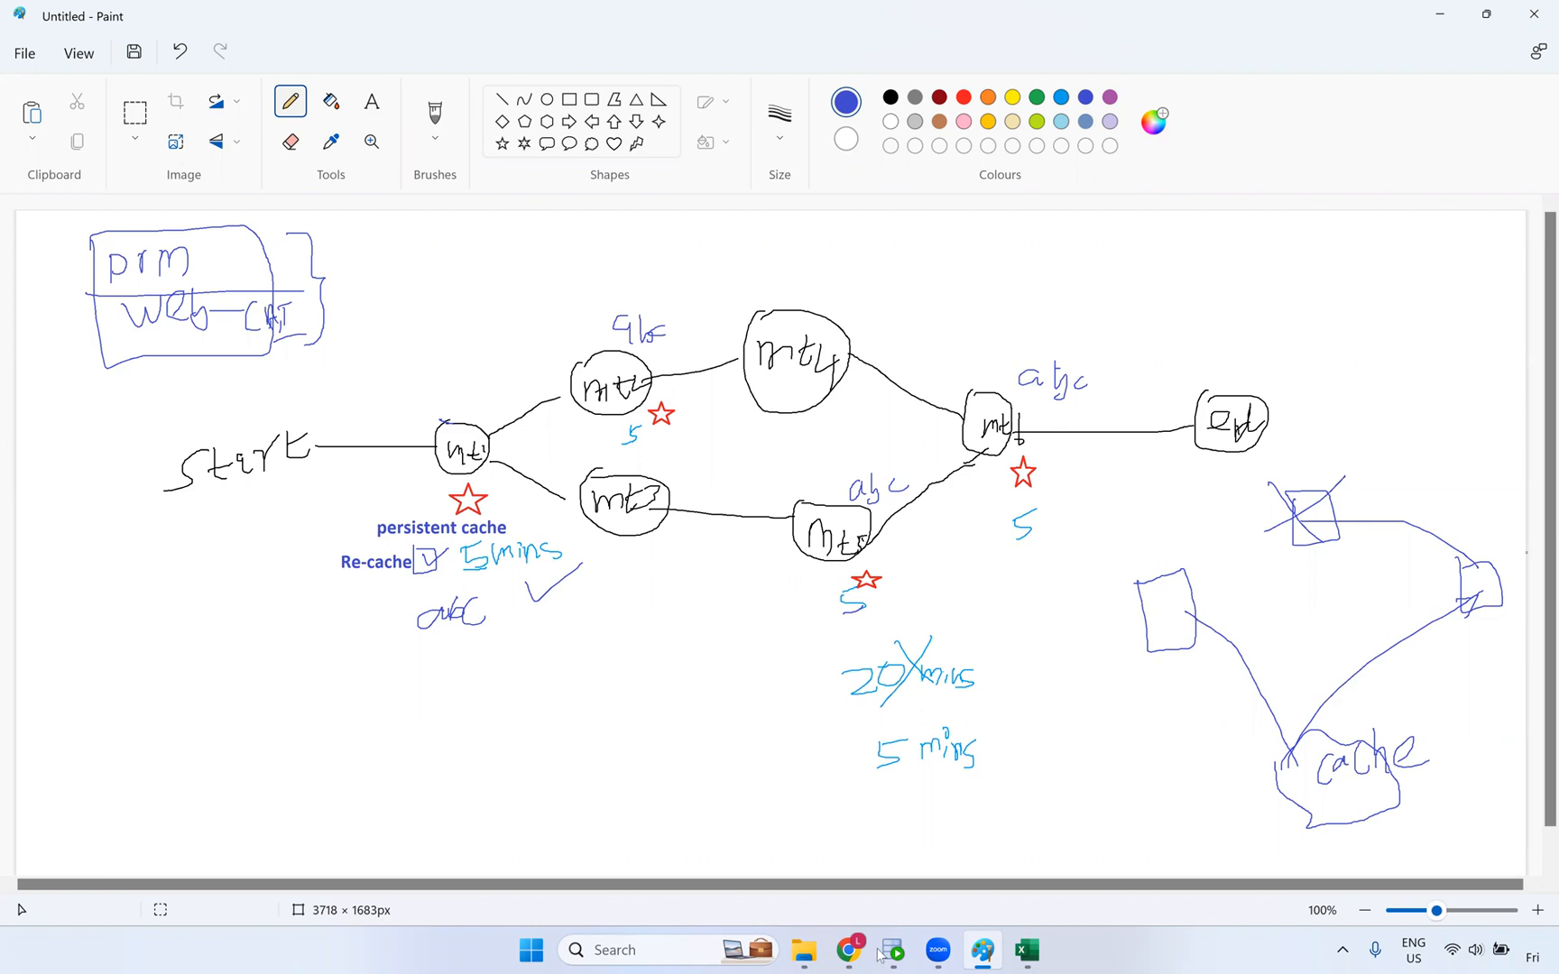
- Switch from Paint back to the mt_dynamic_lookup_cache-3 job results
key(alt+Tab)
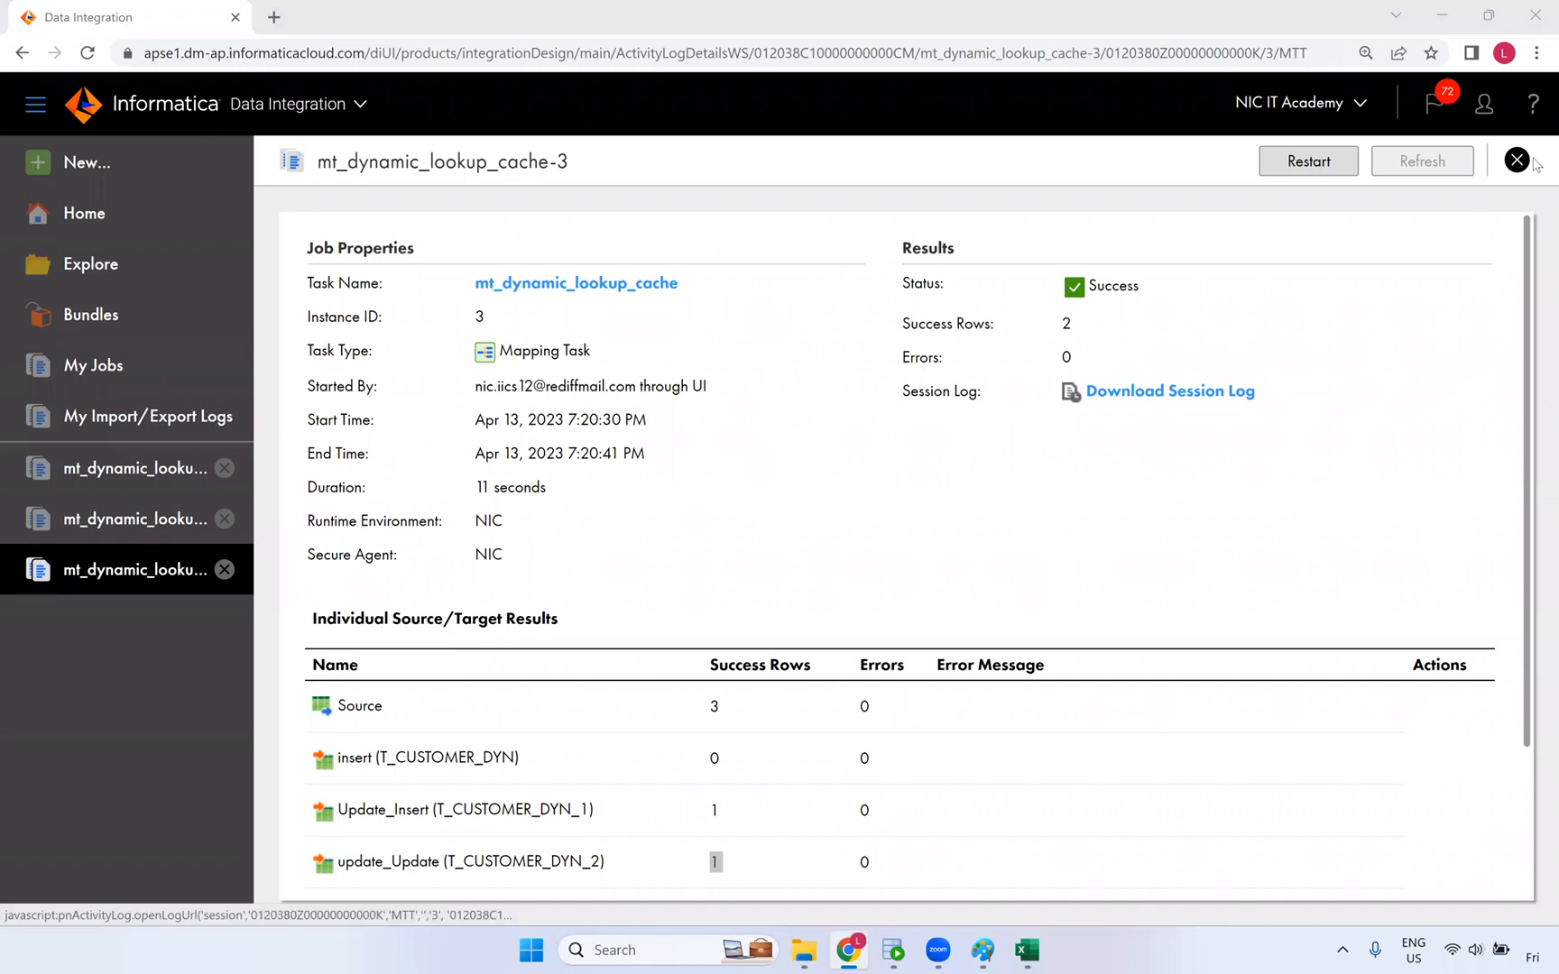
- Close the current job and reopen the mt_dynamic_lookup_cache-3 run results from My Jobs
click(1517, 159)
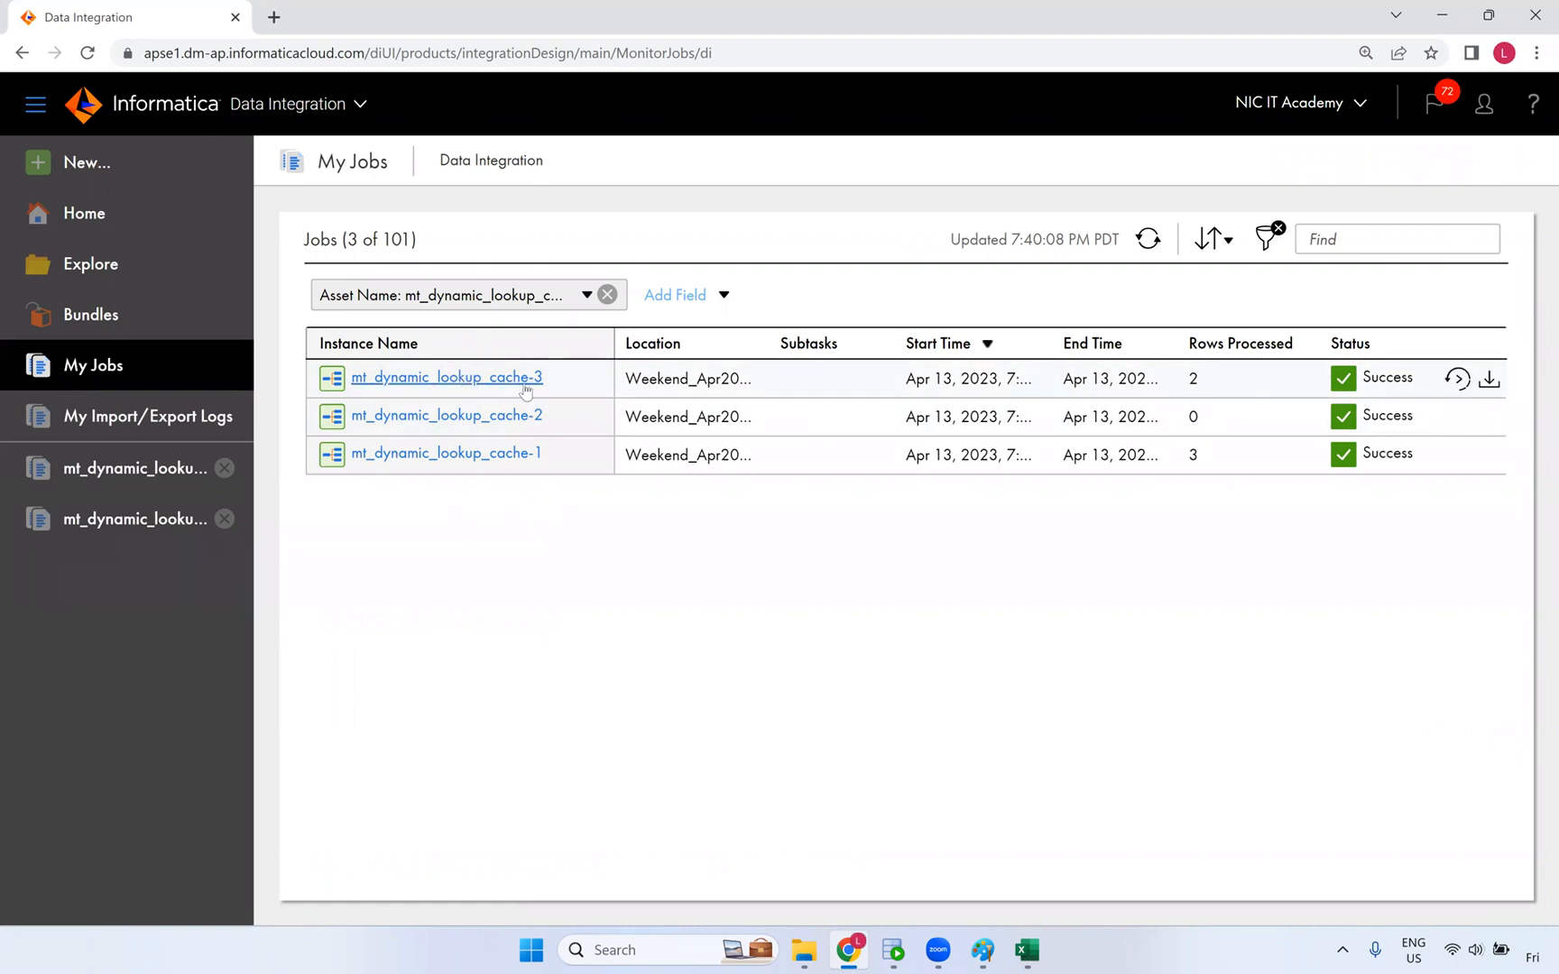
click(467, 379)
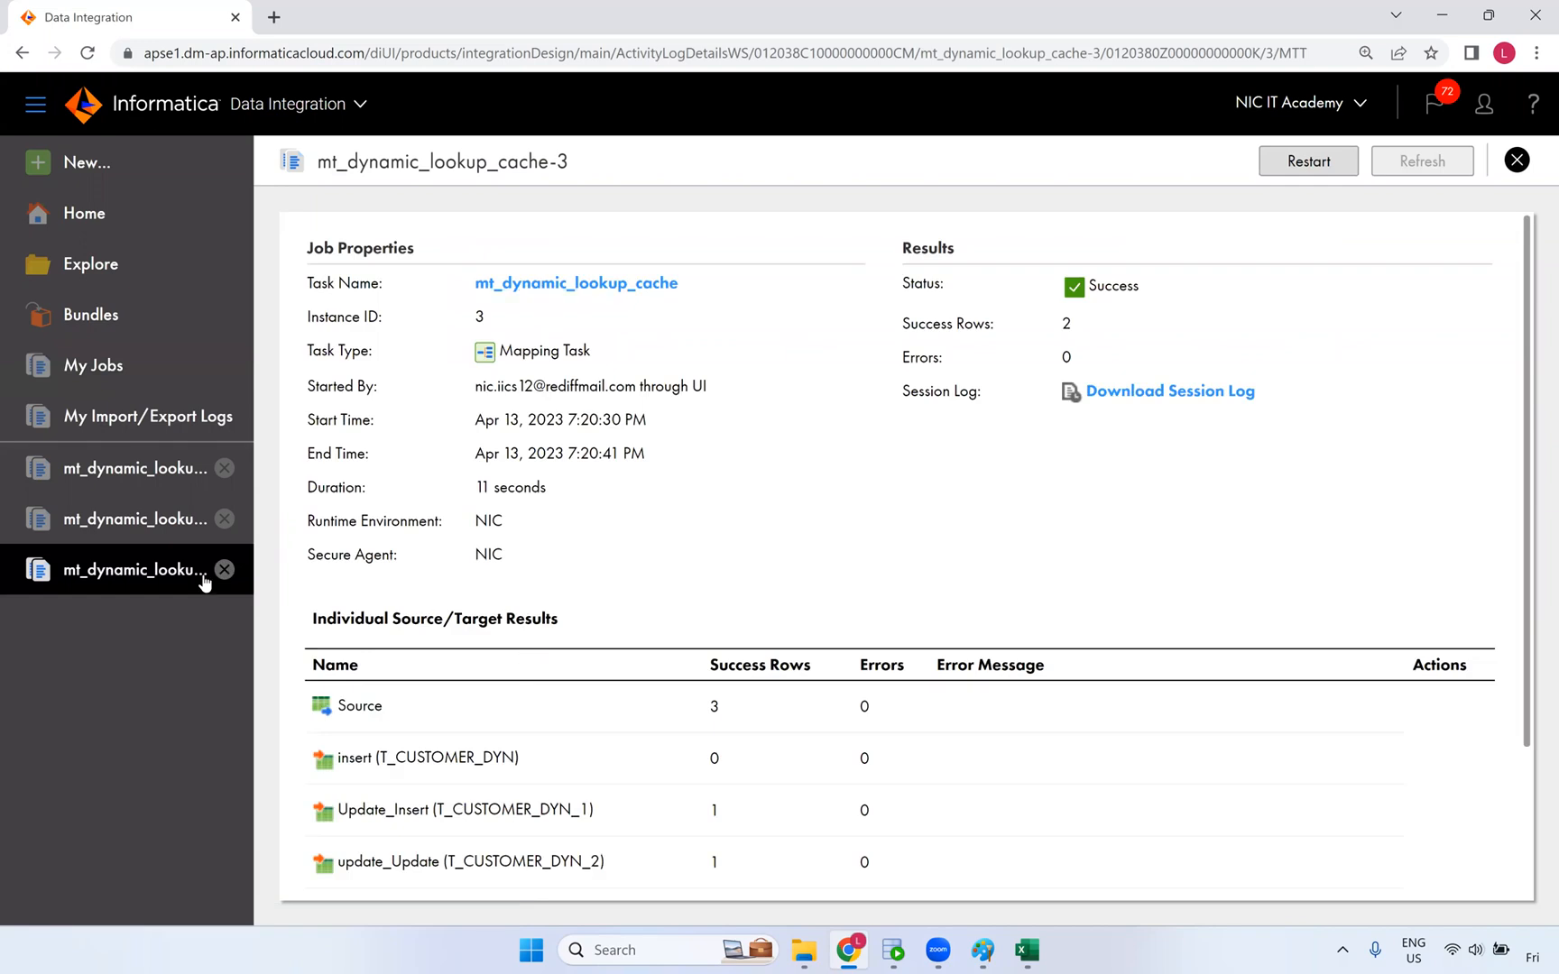
scroll(171, 568, down, 3)
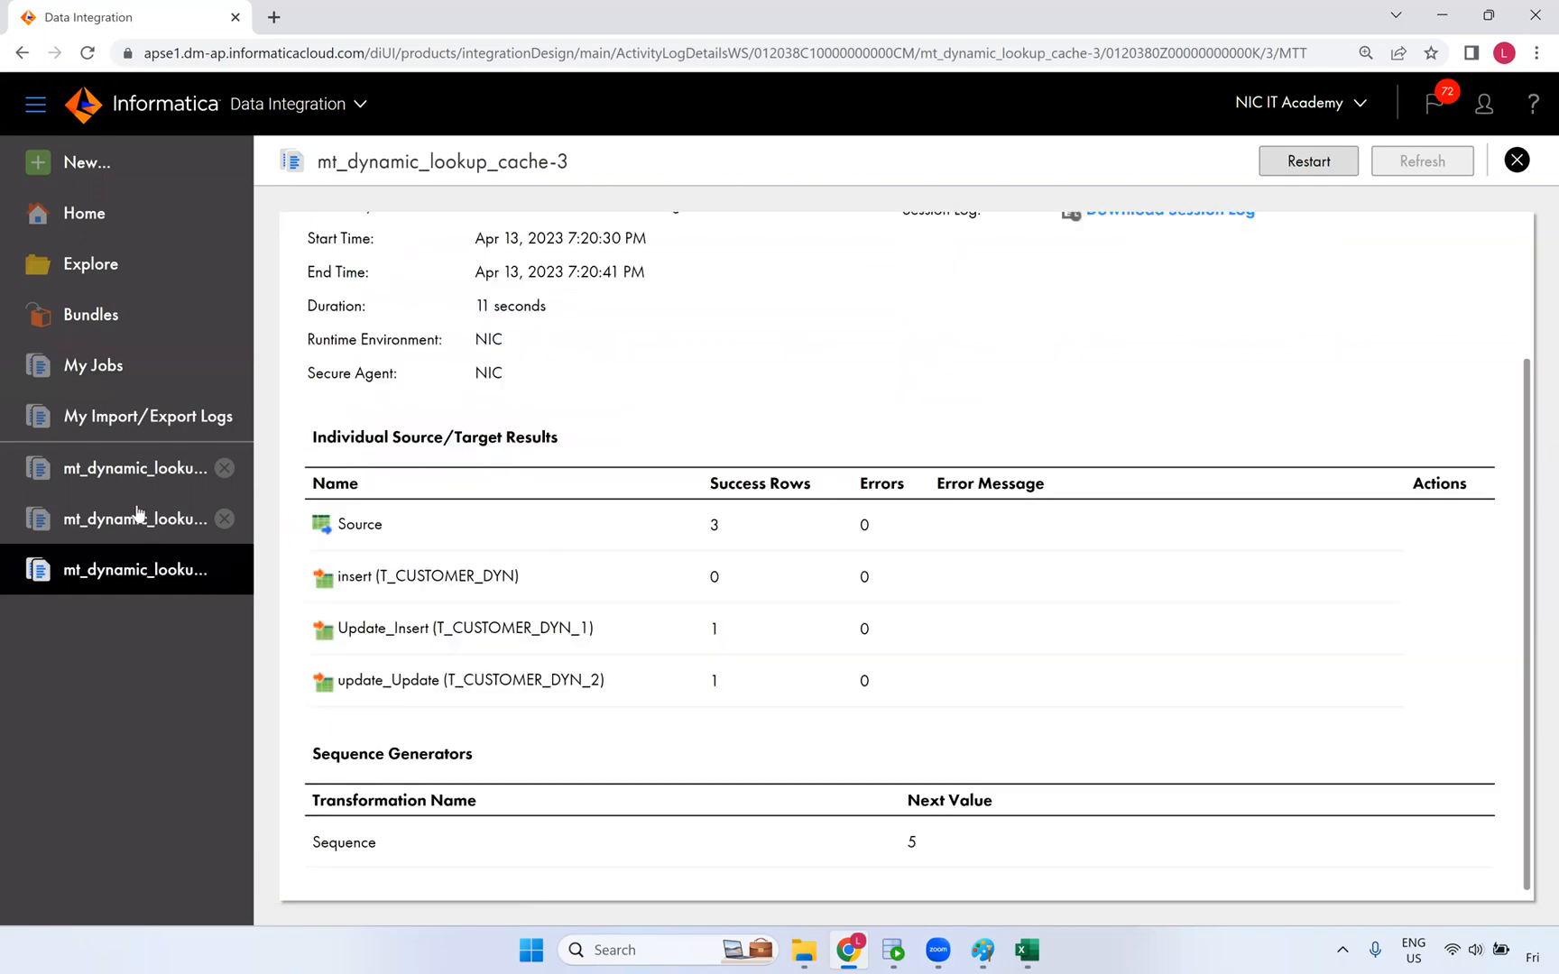
- Browse Explore to the Weekend_Apr2023 project's Dev folder listing 29 assets
click(120, 283)
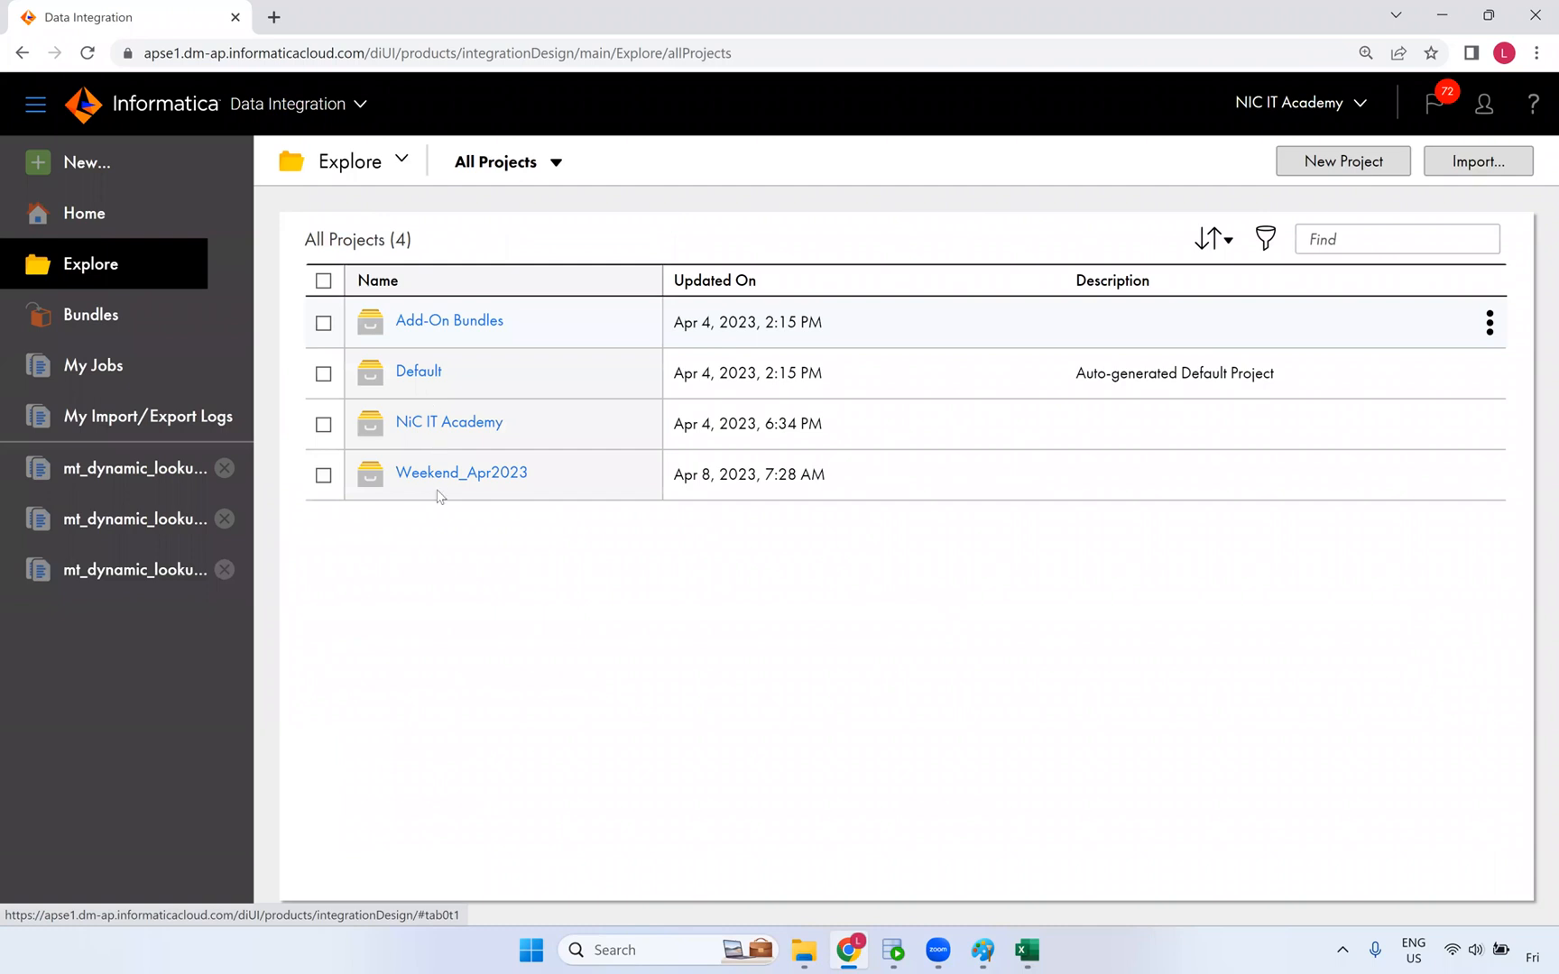
click(442, 476)
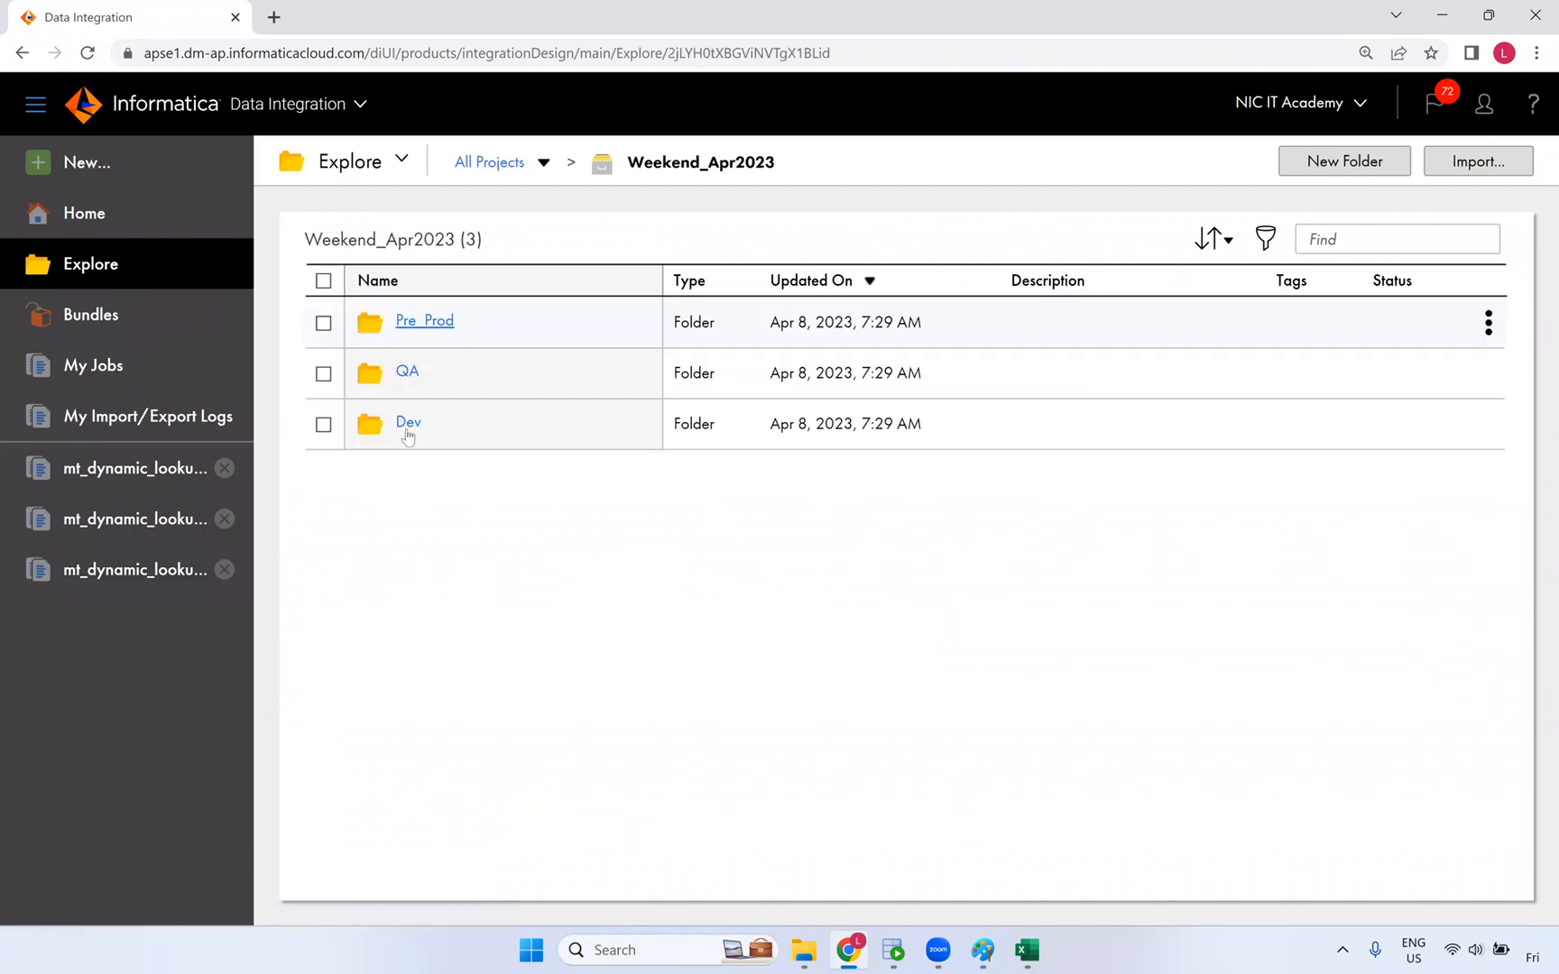
click(409, 424)
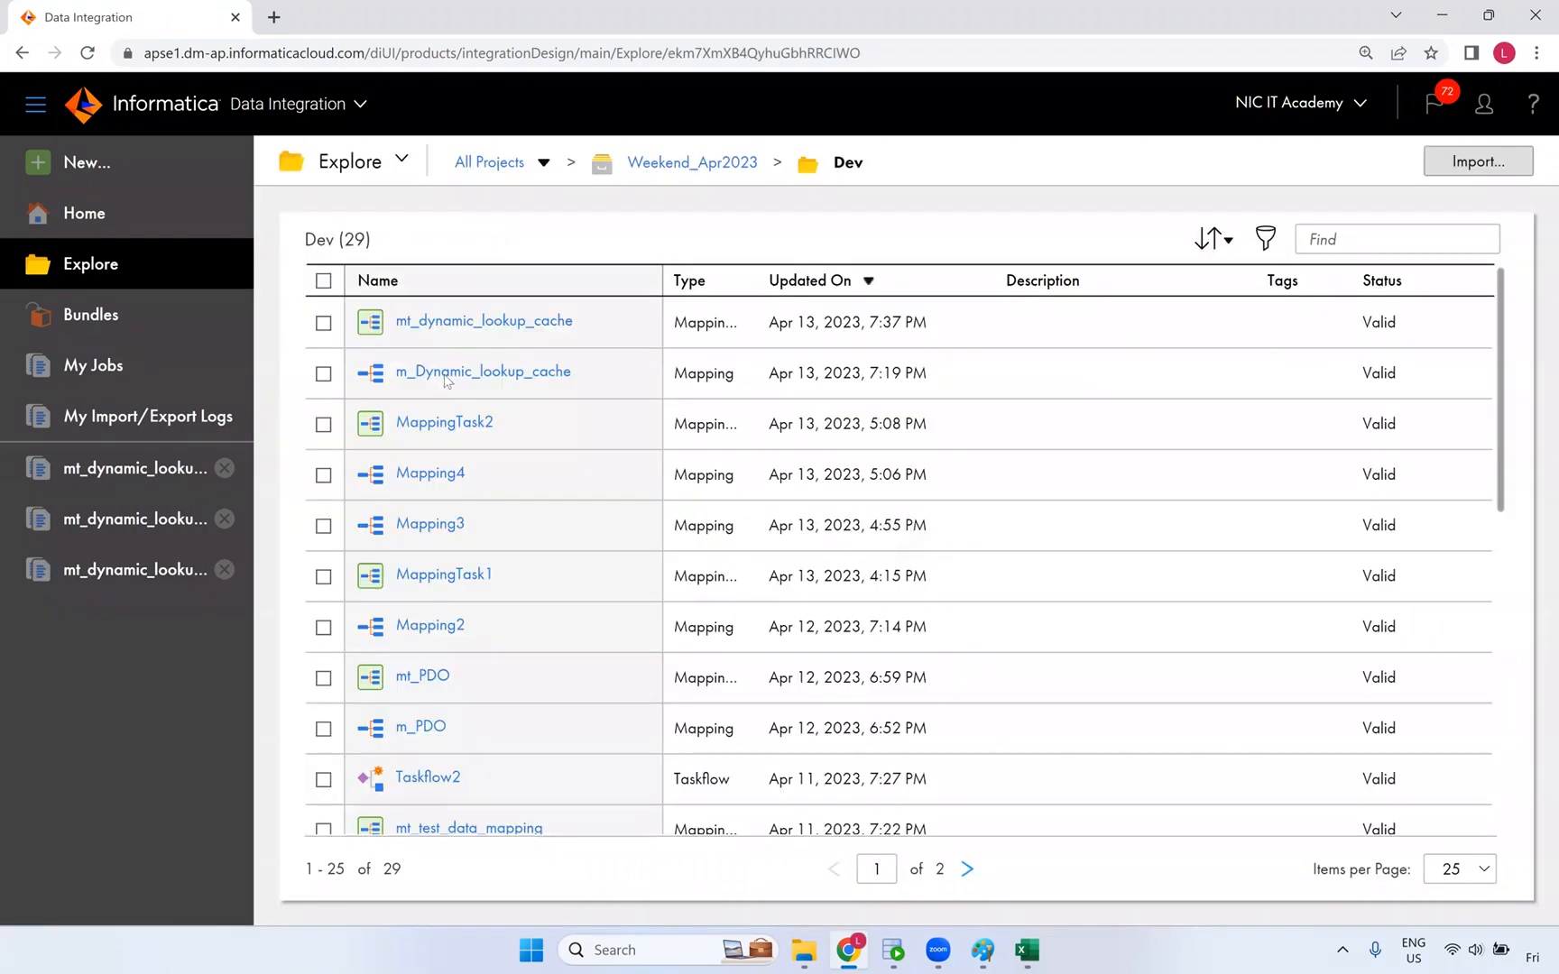
- In m_Dynamic_lookup_cache, maximize the Expression transformation's panel and launch Run Preview from its Preview tab
click(460, 365)
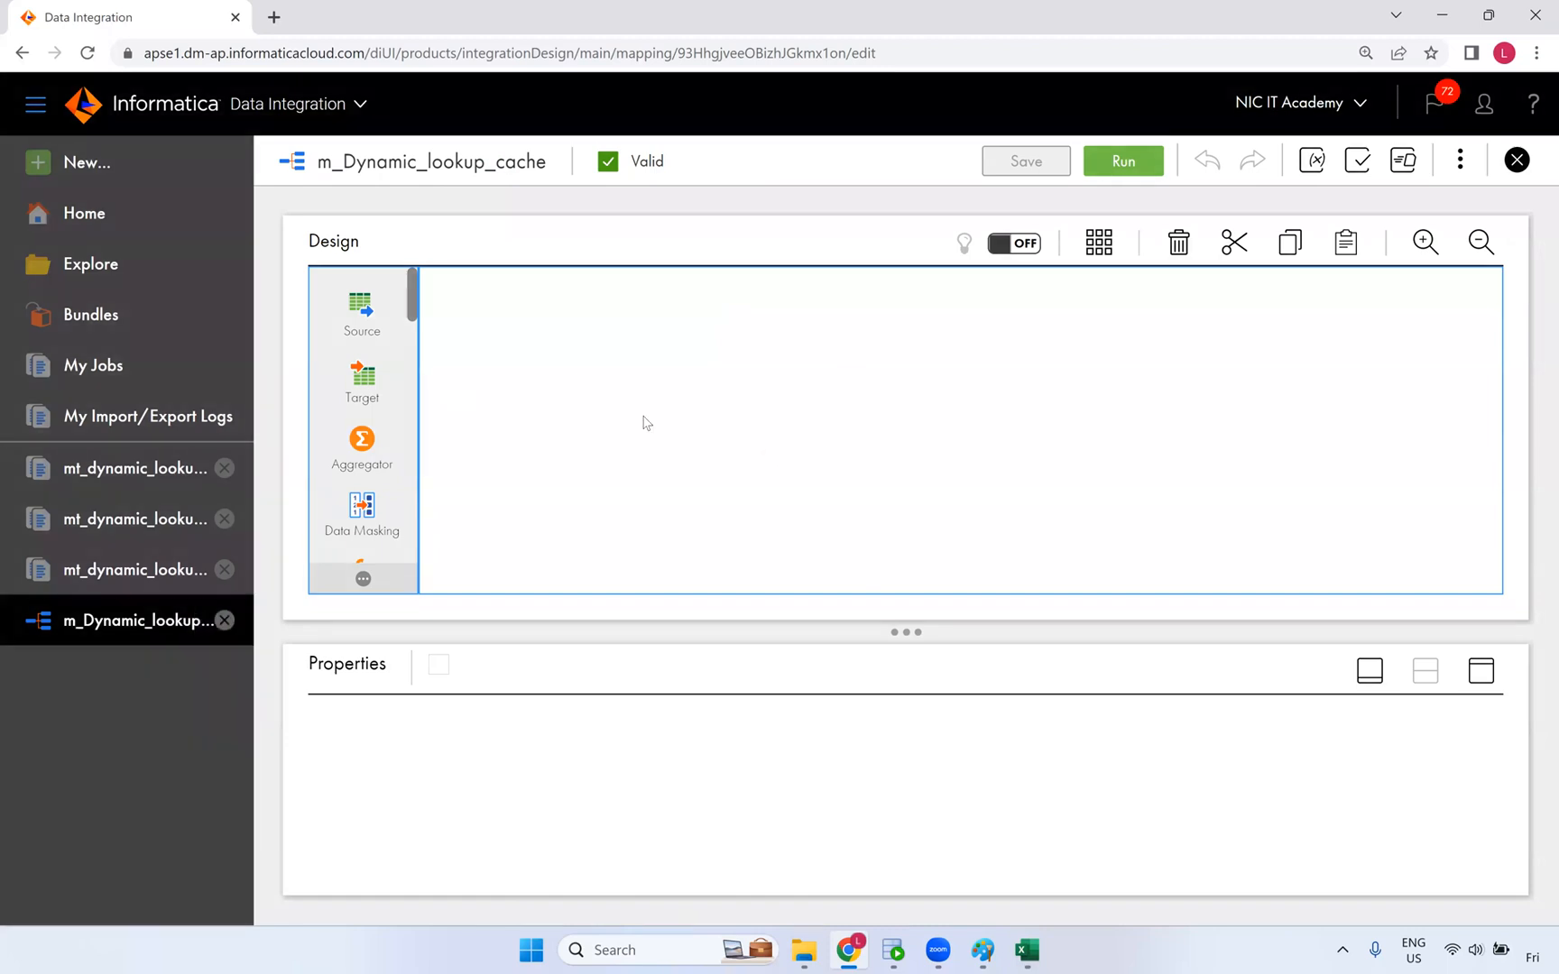
click(797, 437)
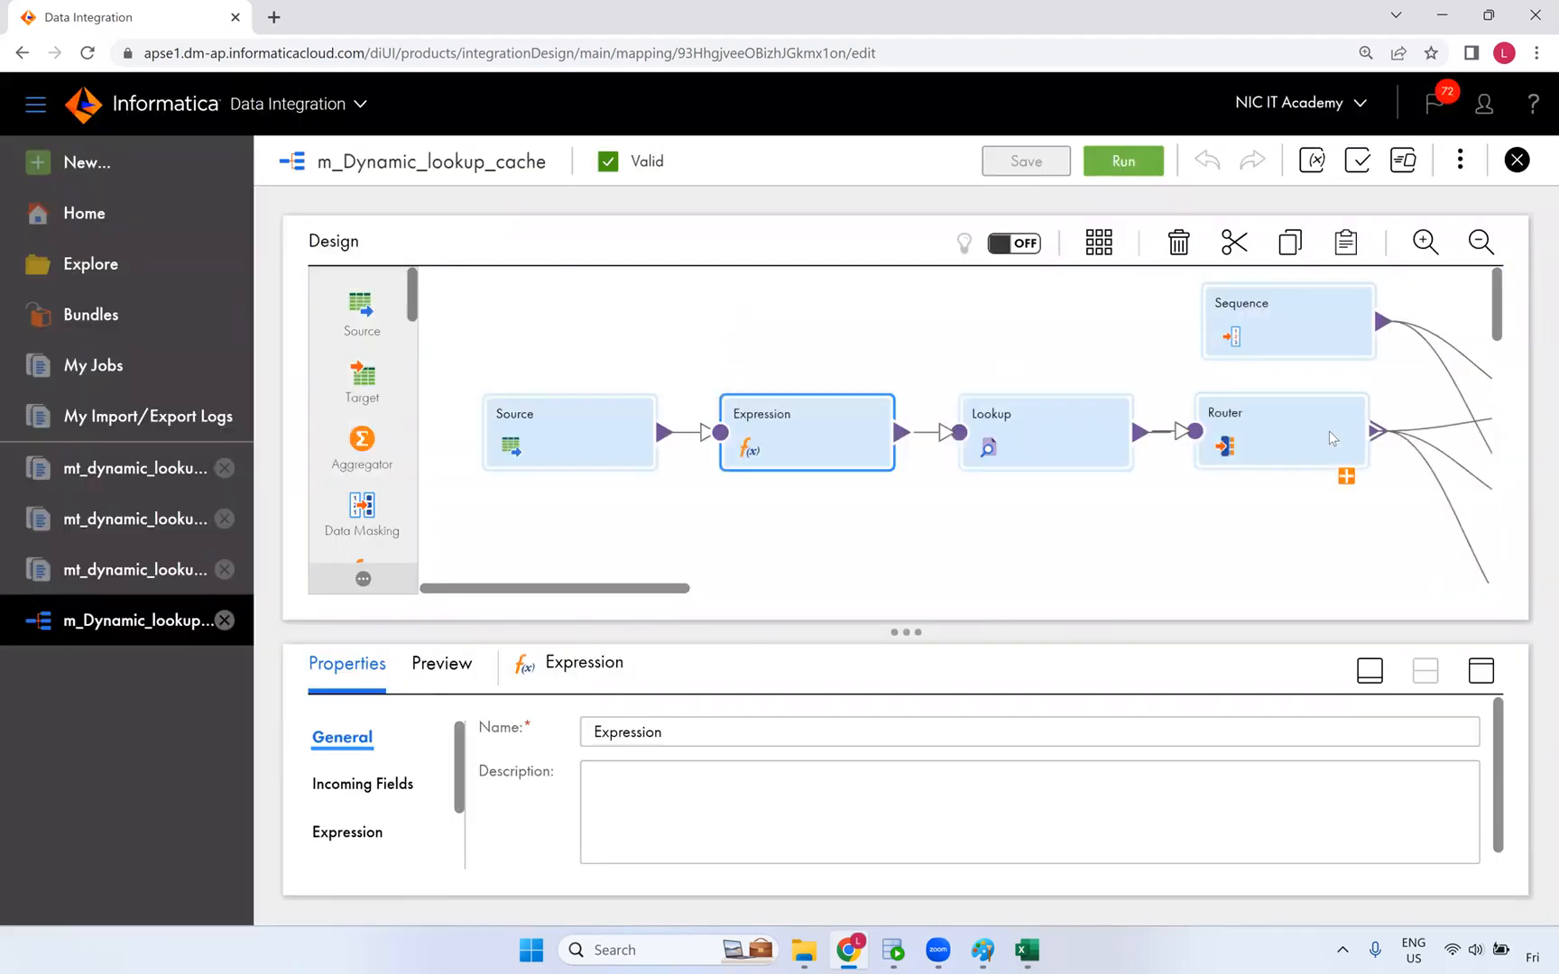
click(1482, 670)
click(452, 237)
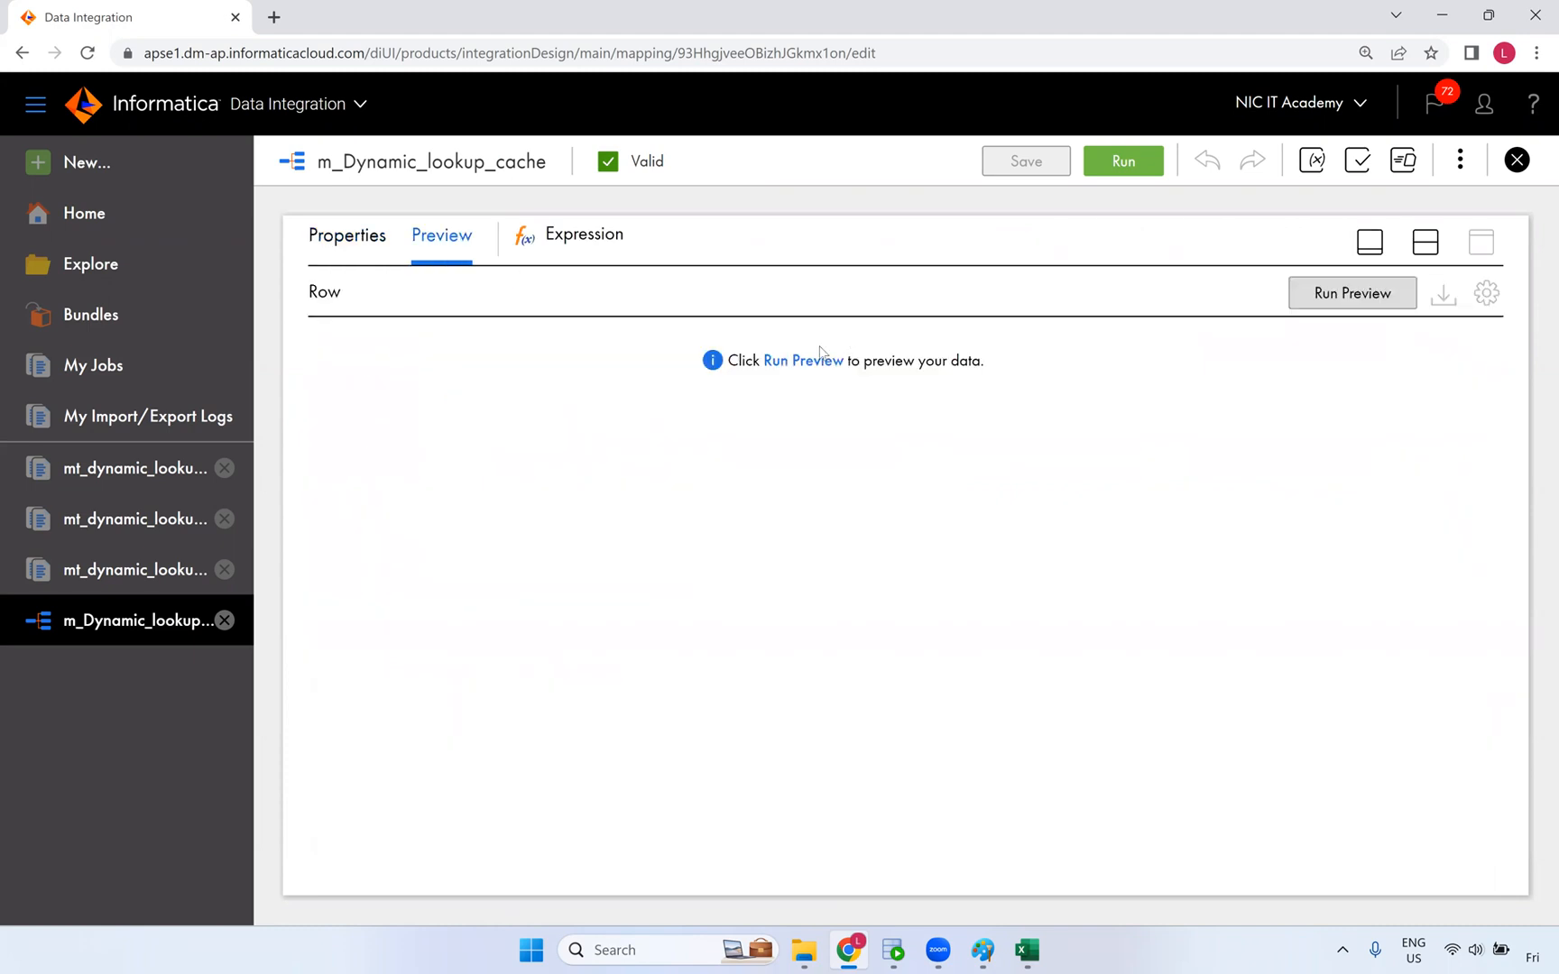
click(812, 362)
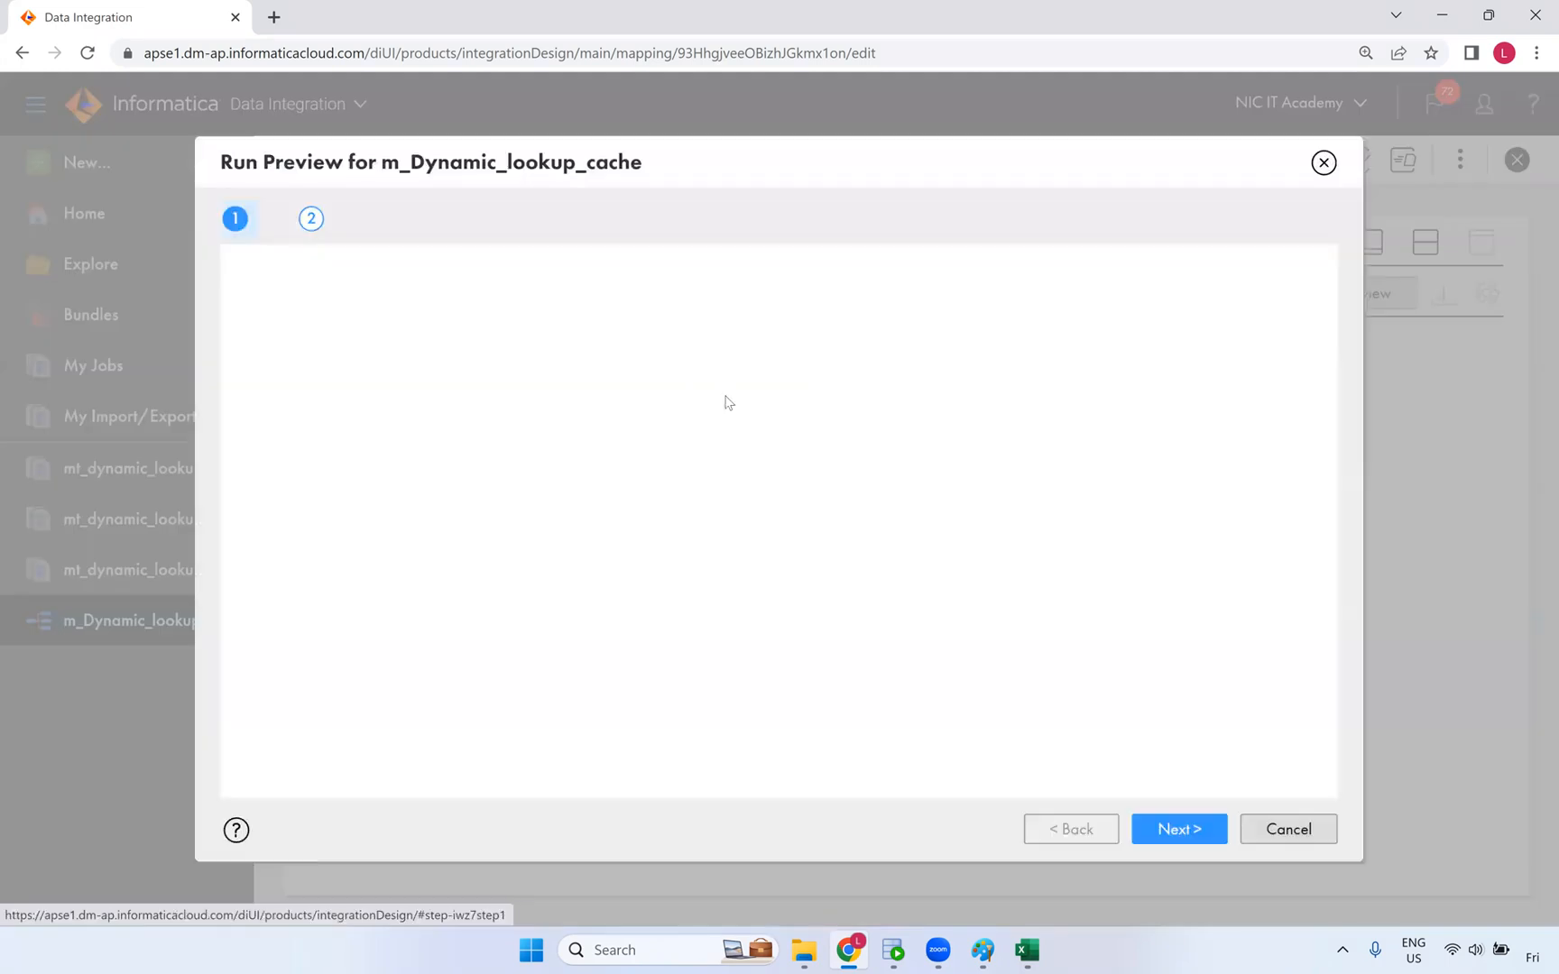
- Run the Expression preview, review its 3 customer rows, then return to Properties
click(1164, 838)
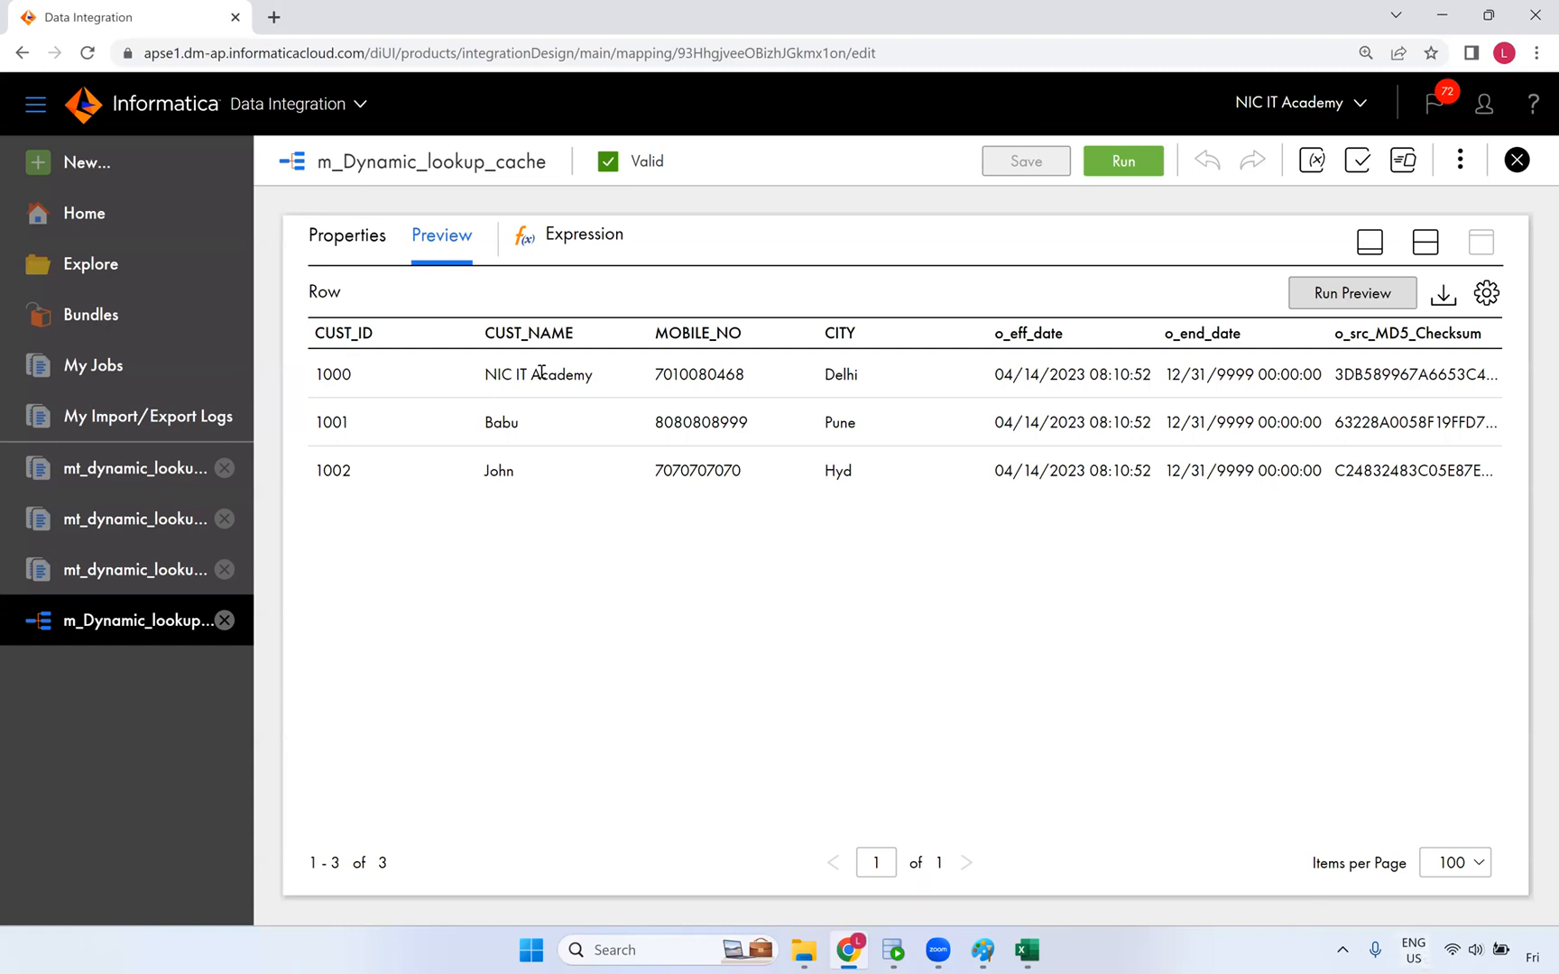
click(360, 232)
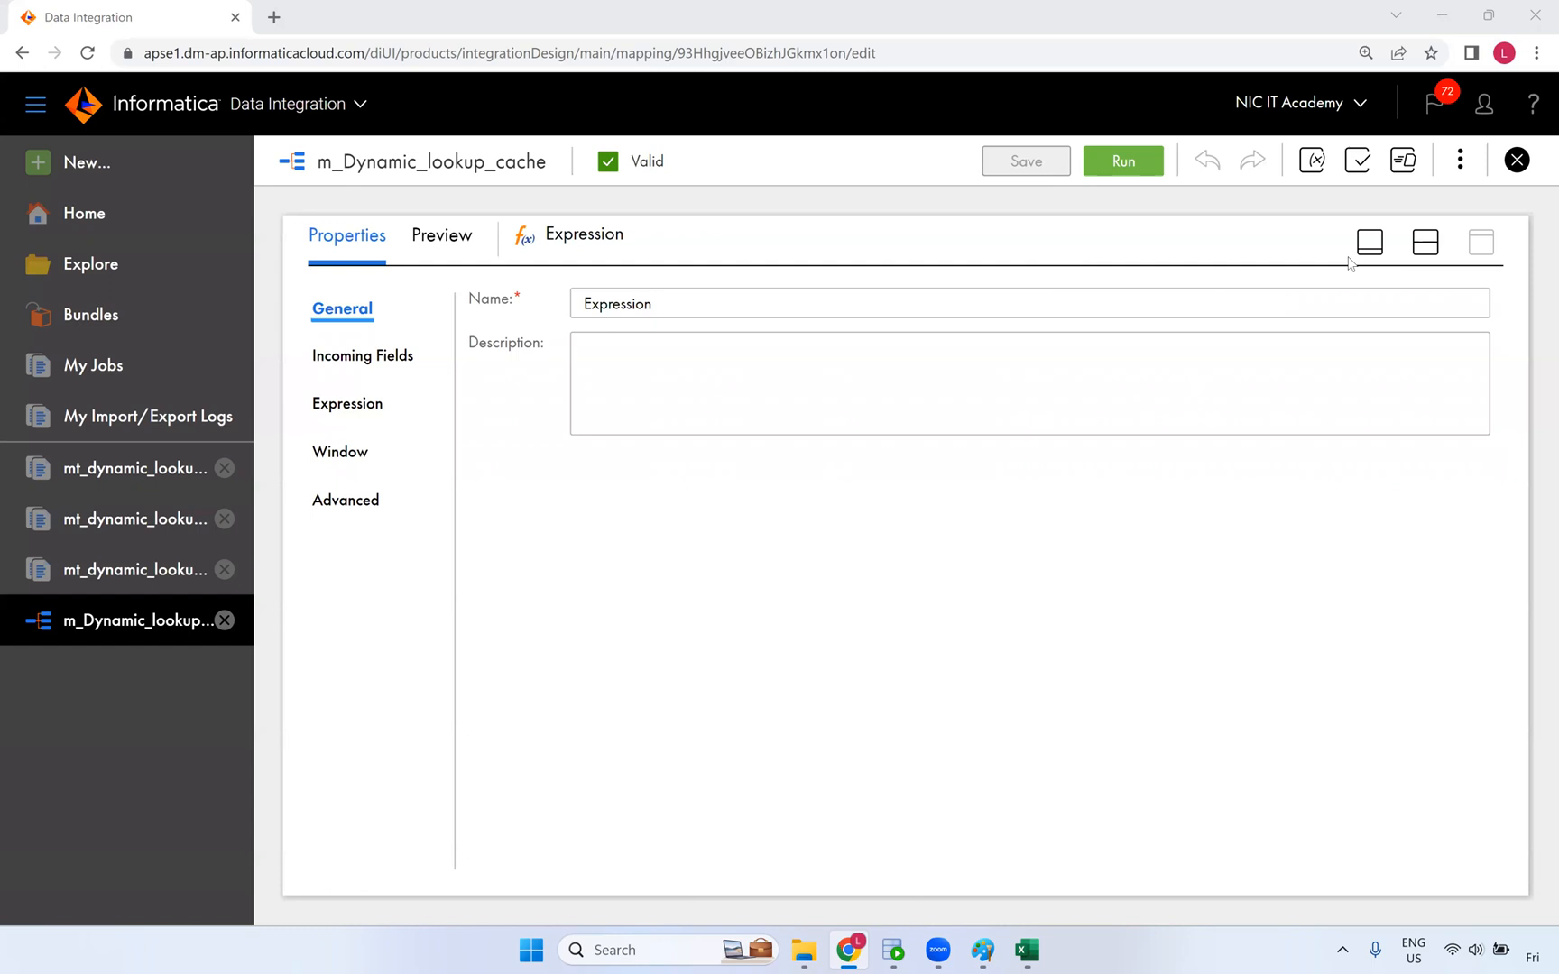
- Restore the split canvas layout and log out of Informatica Cloud
click(1425, 242)
click(801, 344)
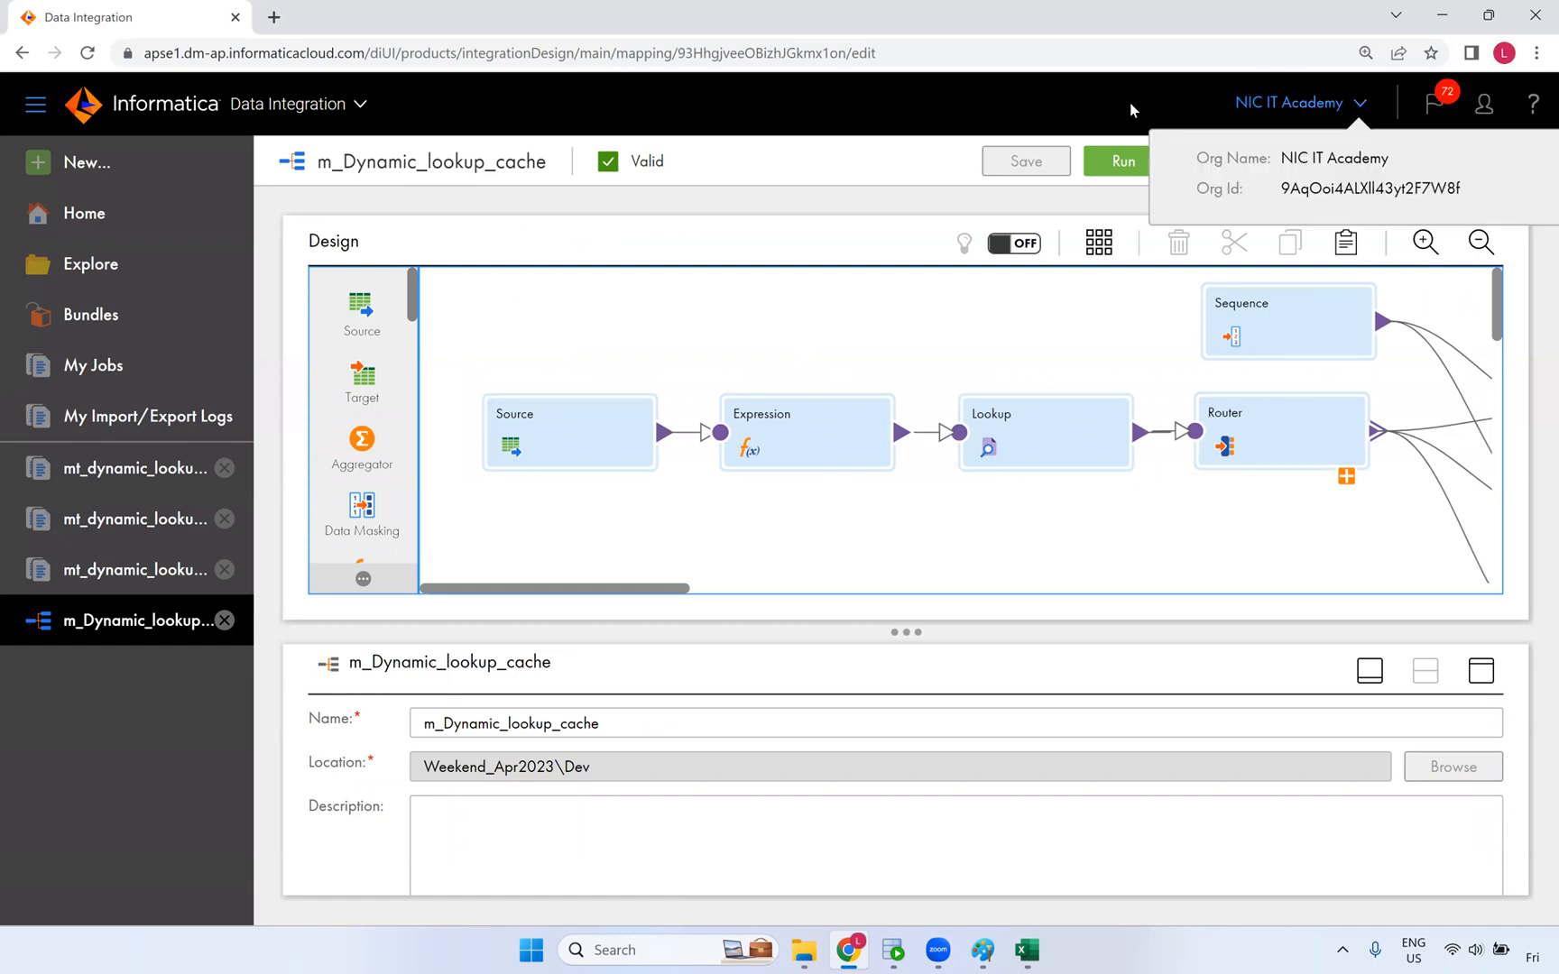
click(1483, 105)
click(1344, 282)
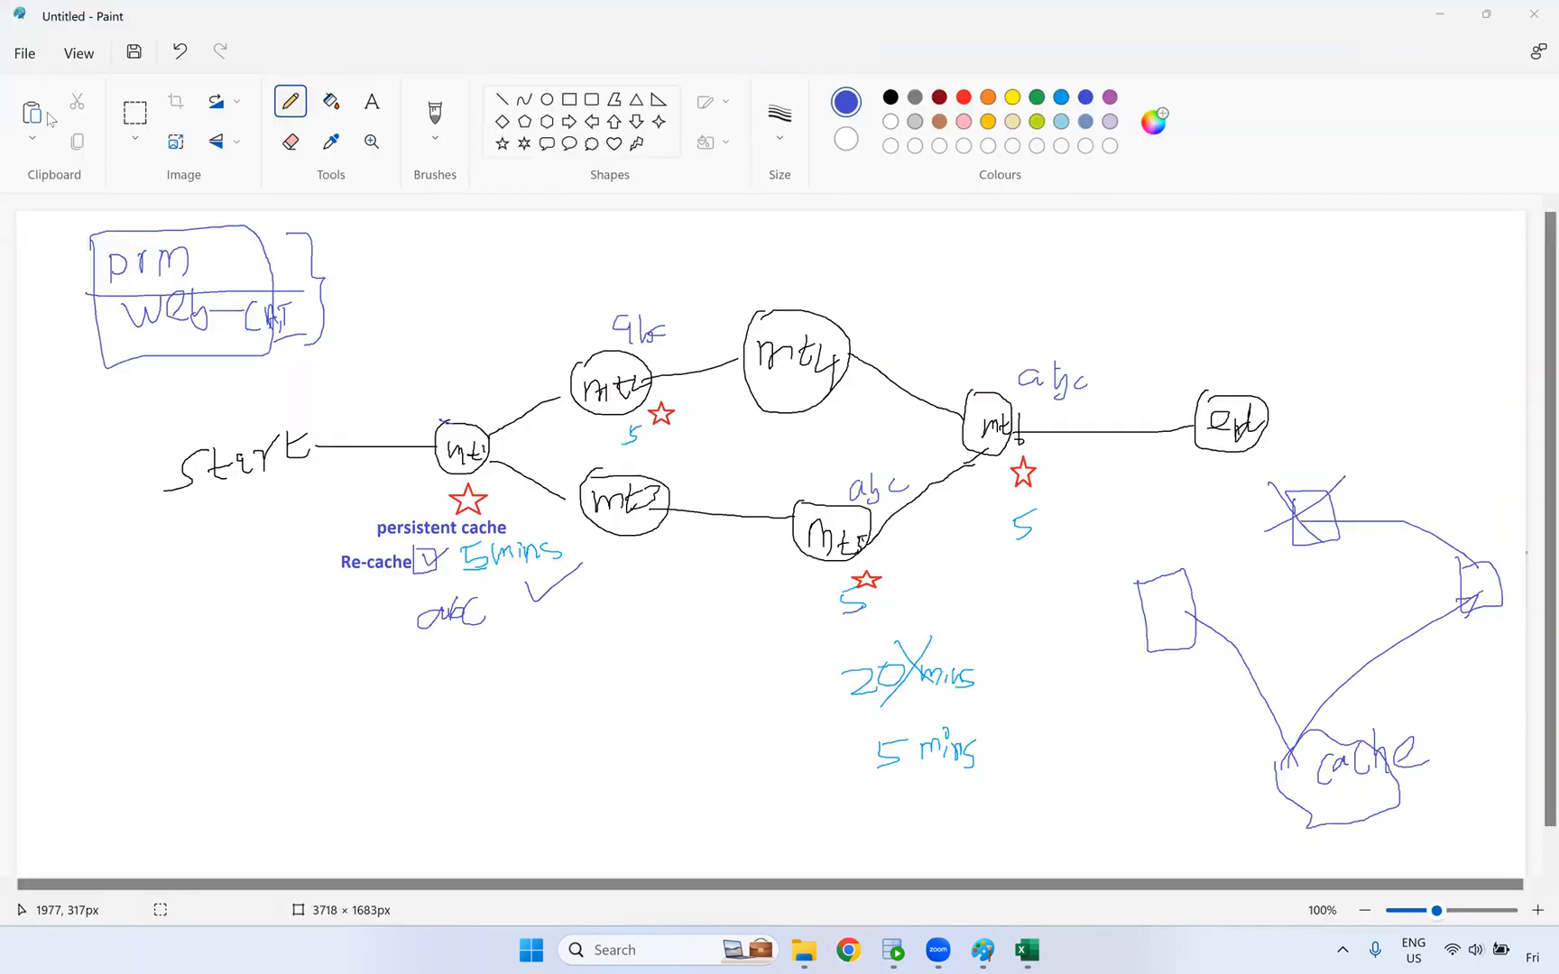
- Start a new blank Paint canvas, discarding the whiteboard diagram without saving
click(30, 55)
click(64, 101)
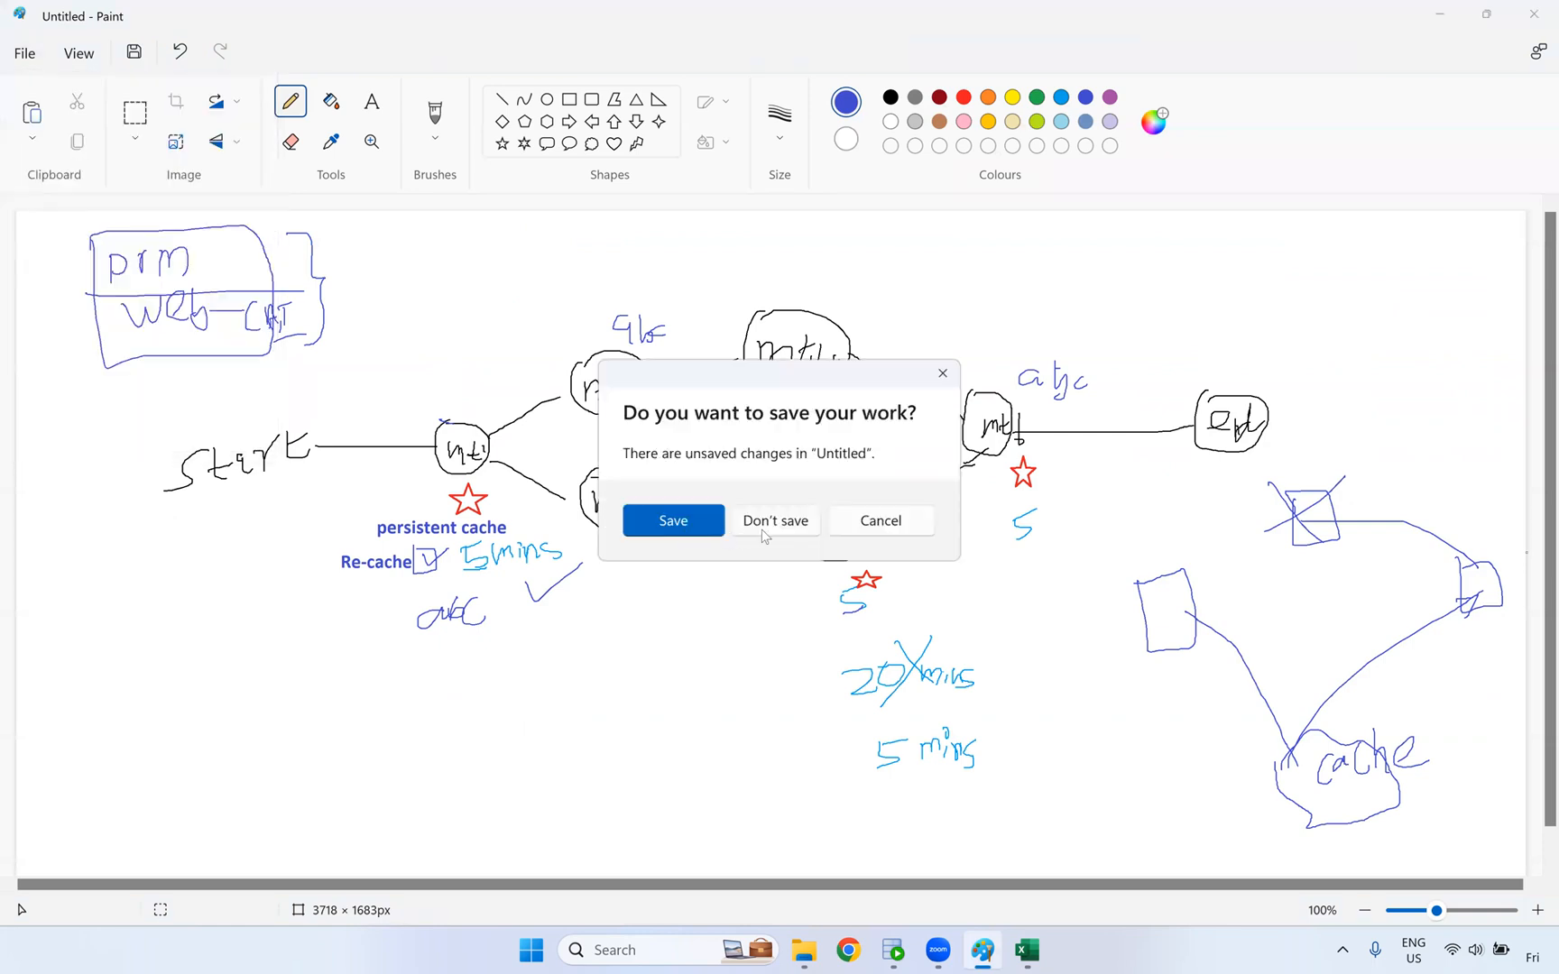
click(792, 523)
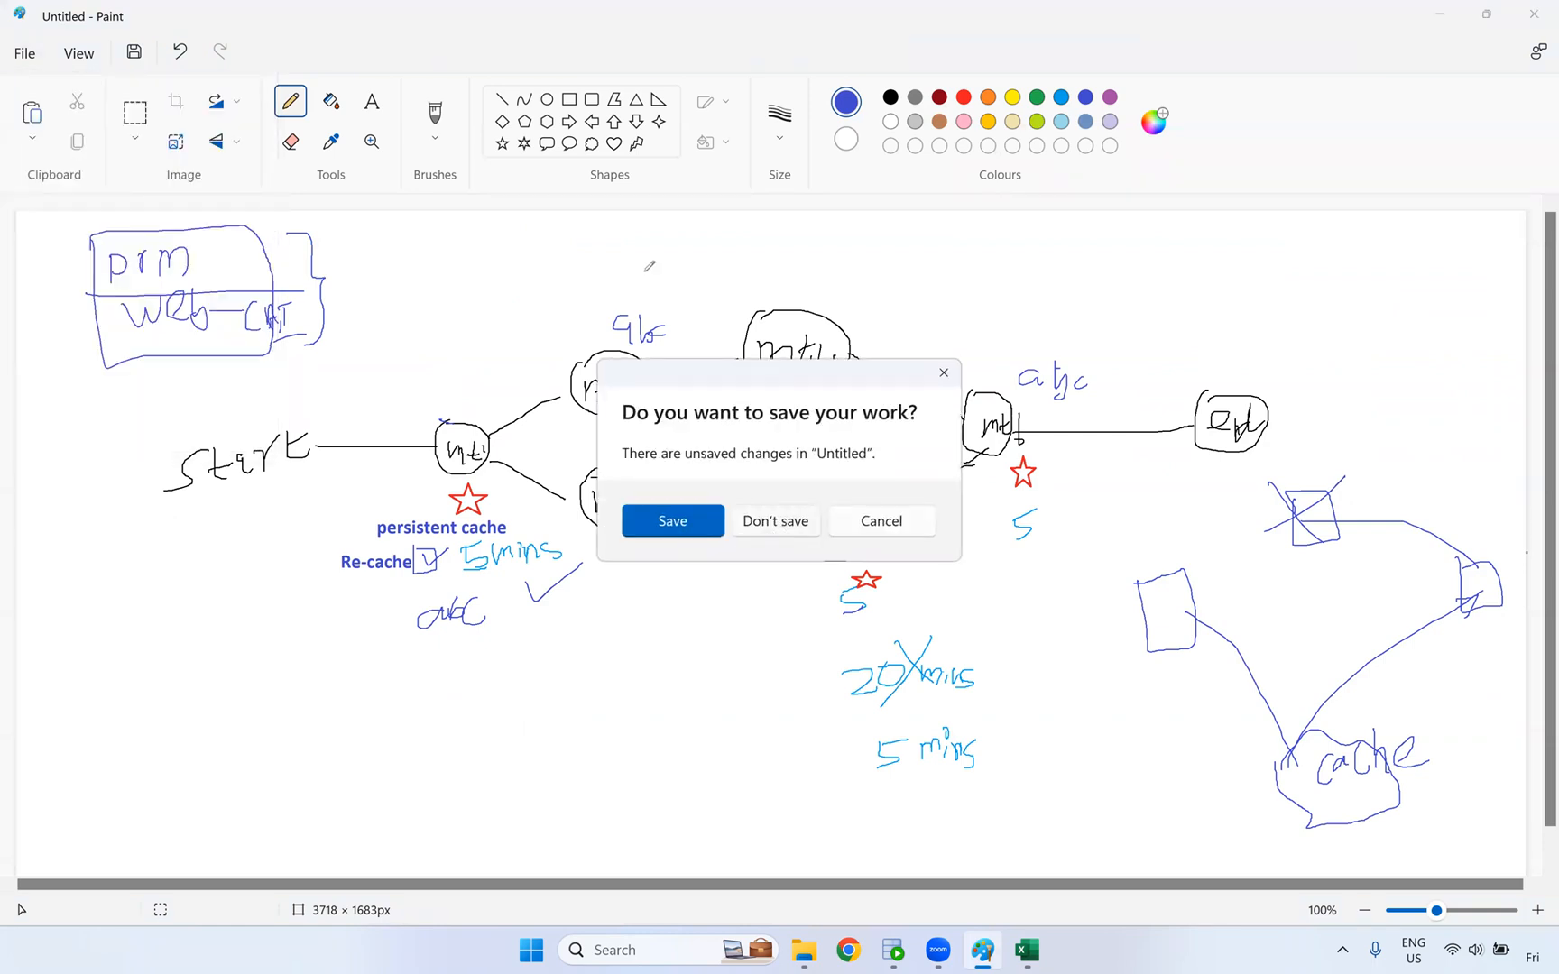